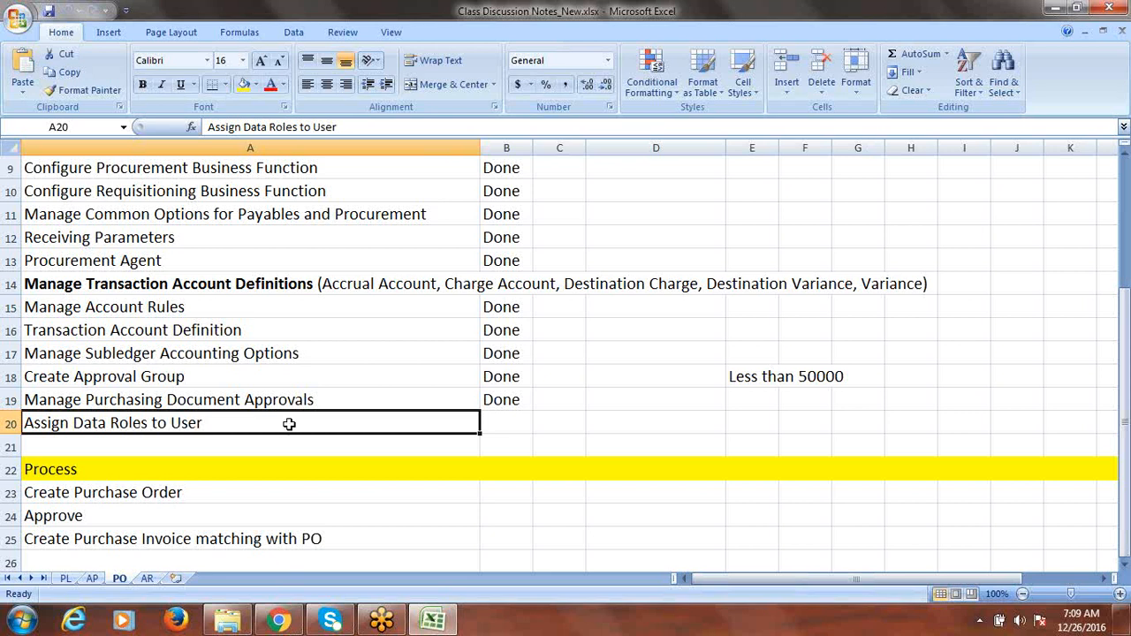
- Mark 'Assign Data Roles to User' as Done in B20 and save the workbook
{"action": "key", "text": "Tab"}
{"action": "type", "text": "d"}
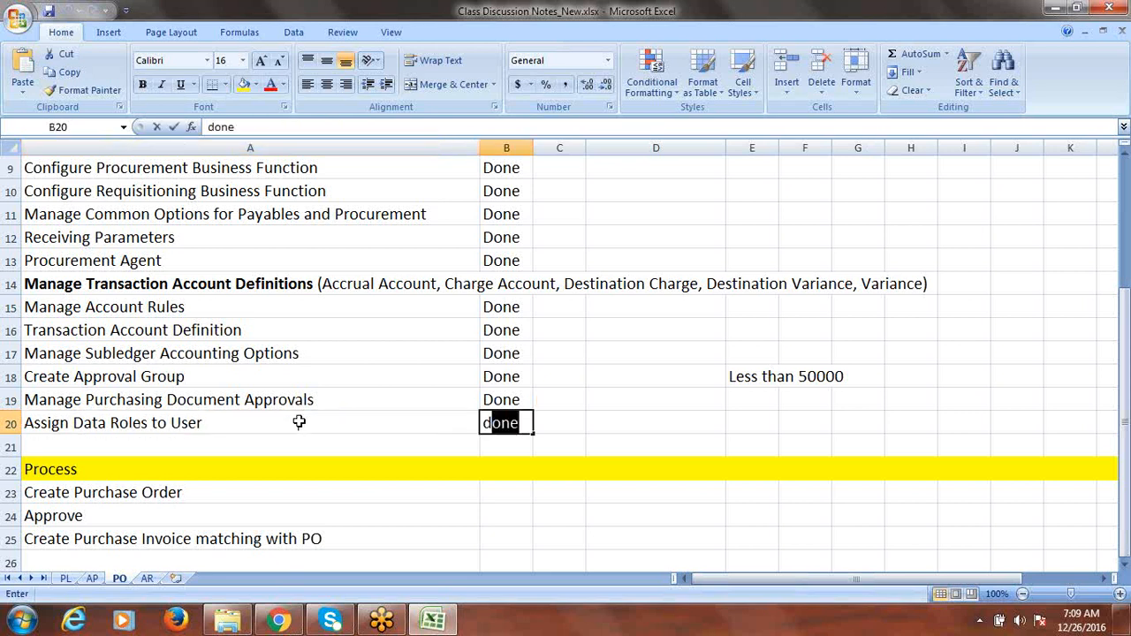
{"action": "key", "text": "Tab"}
{"action": "key", "text": "ctrl+s"}
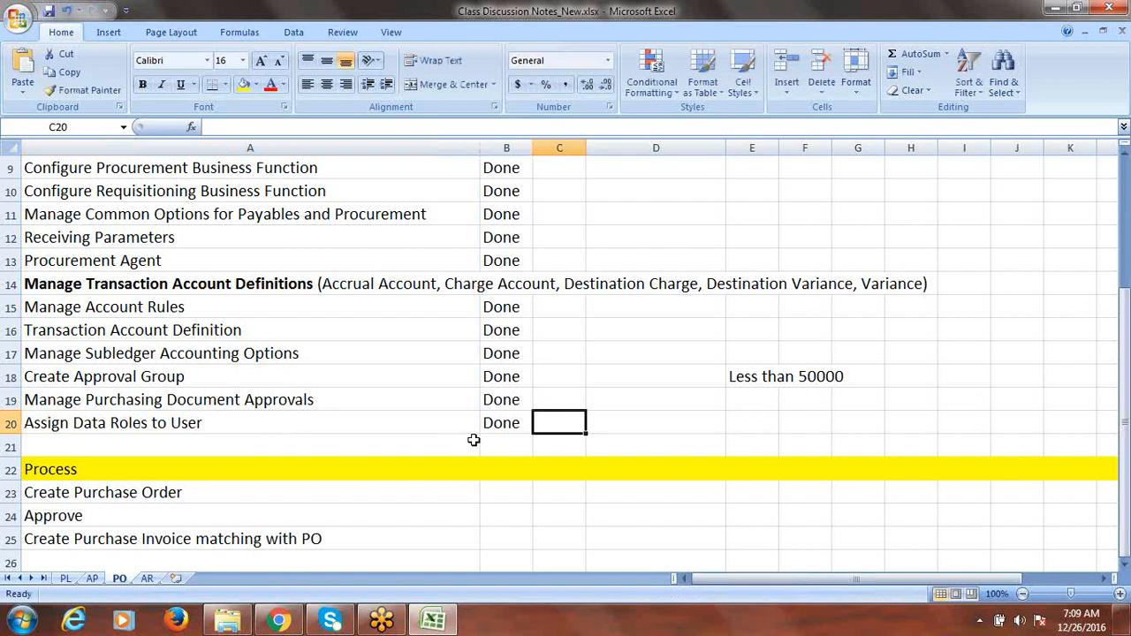
- Enter the note 'Buyer' in cell D20 beside that row
{"action": "left_click", "coordinate": [611, 423]}
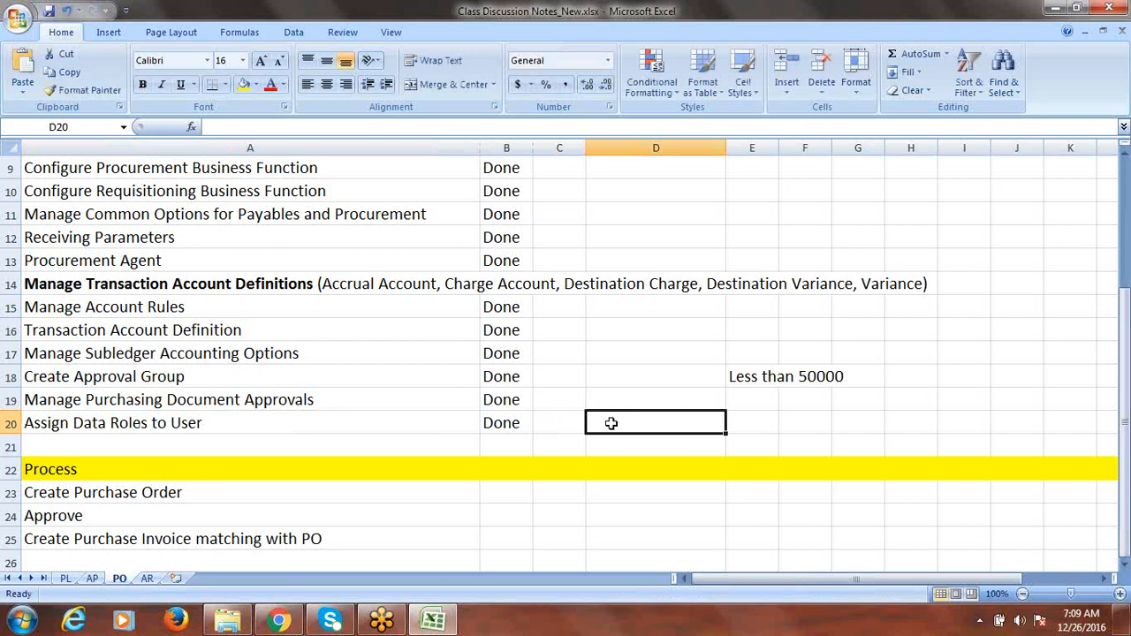
{"action": "type", "text": "b"}
{"action": "key", "text": "BackSpace"}
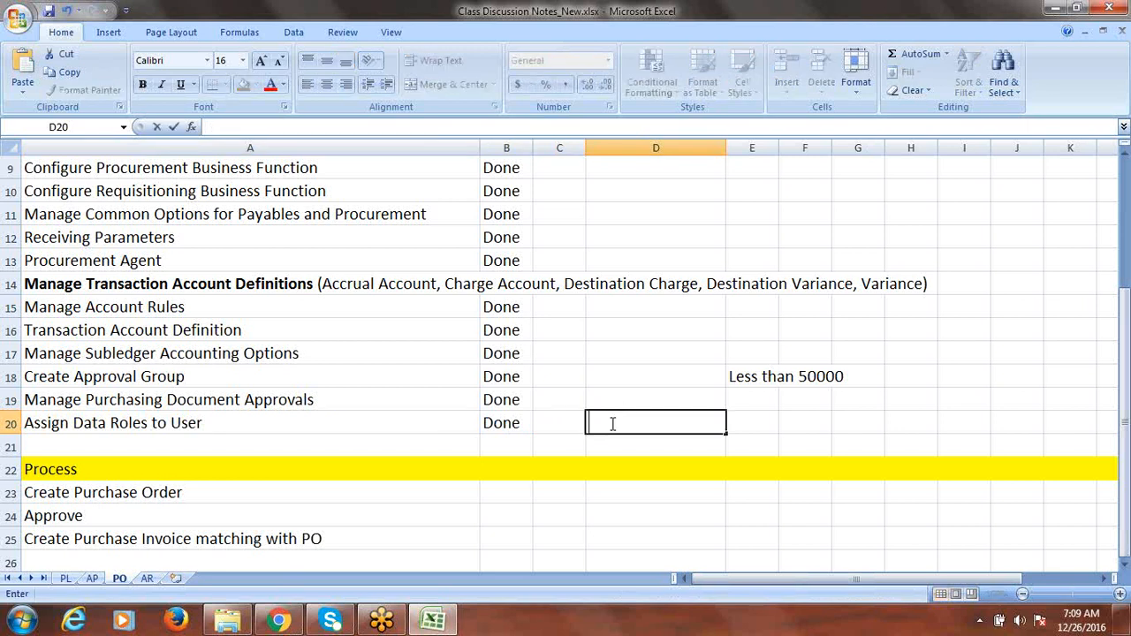
{"action": "type", "text": "Buyer"}
{"action": "left_click", "coordinate": [762, 419]}
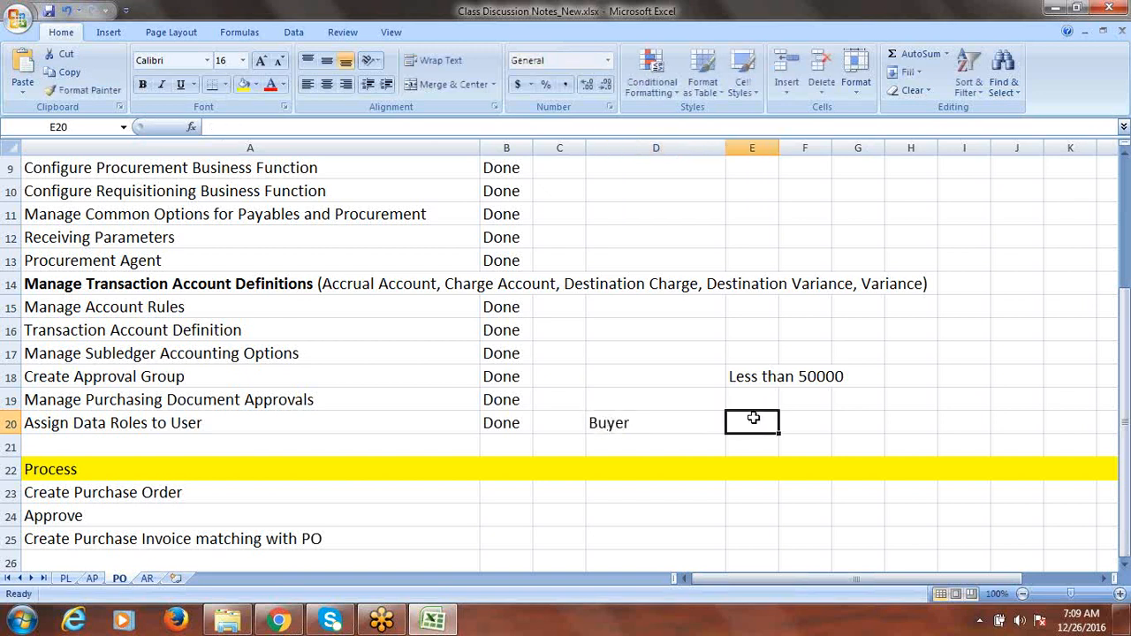
{"action": "left_click", "coordinate": [625, 425]}
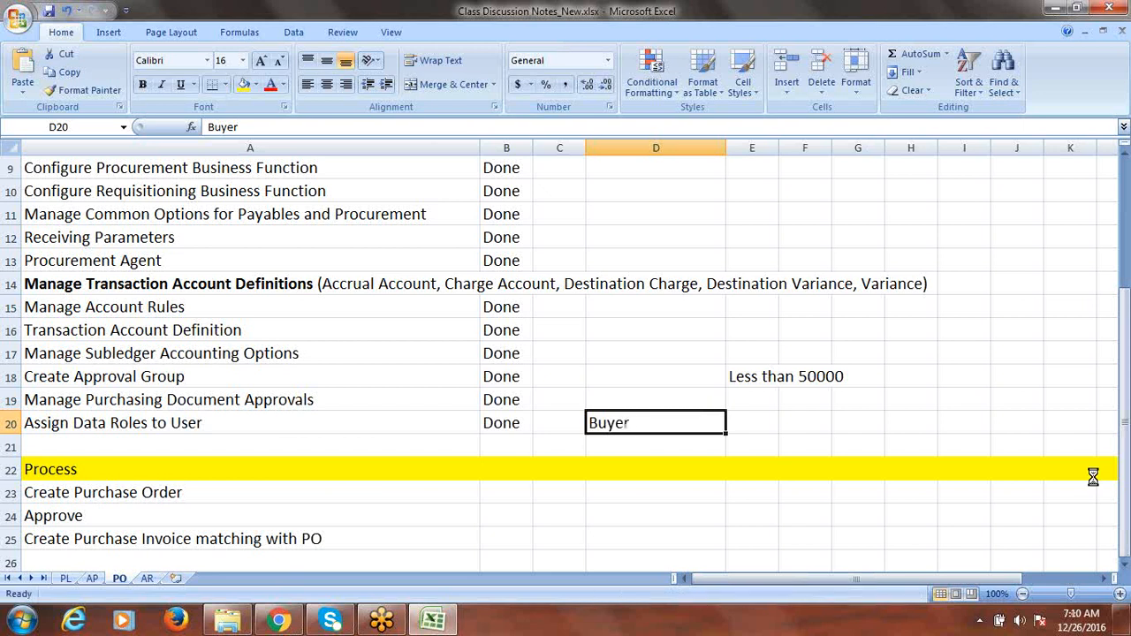
- Select the approval rows 18–19 and the Process steps in column A, then return to the Oracle browser page
{"action": "left_click", "coordinate": [1124, 564]}
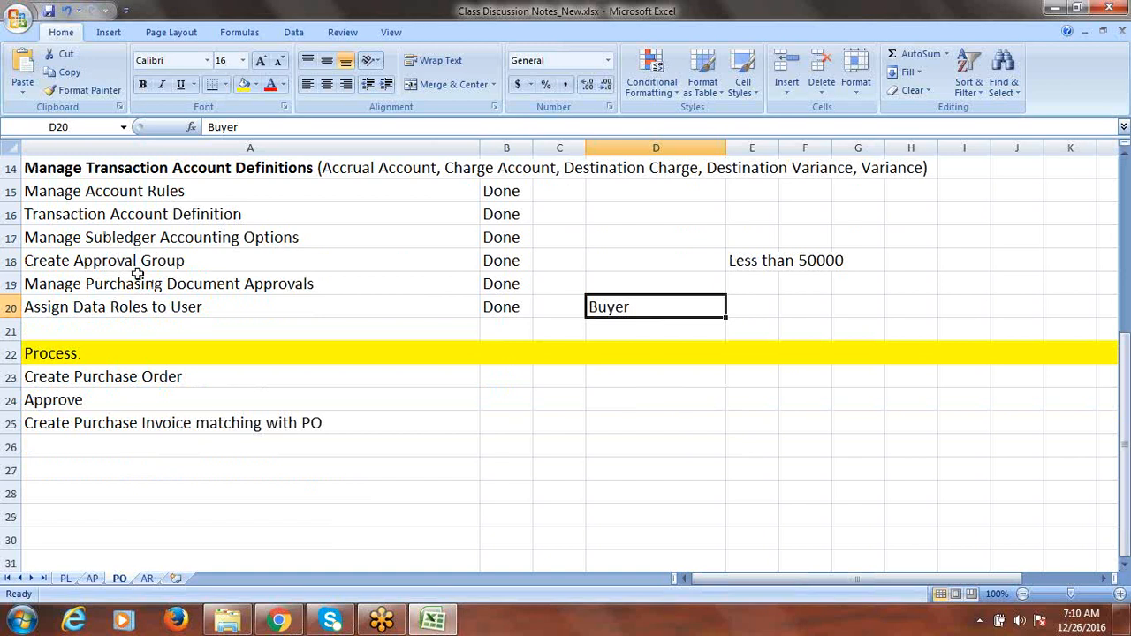
{"action": "left_click_drag", "start_coordinate": [127, 262], "coordinate": [167, 283]}
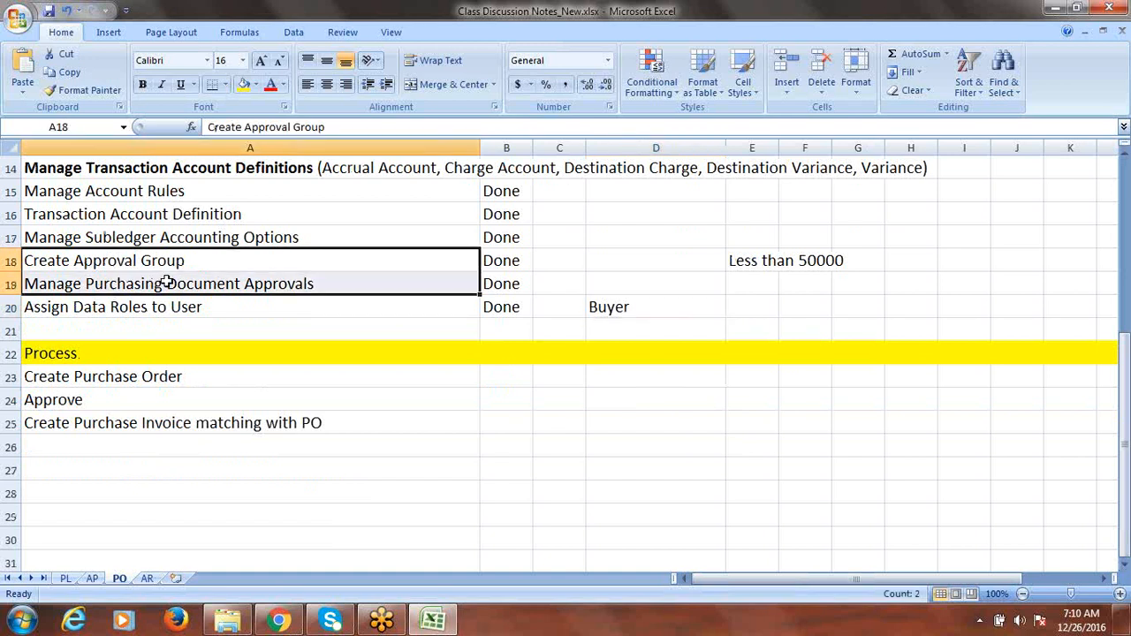
{"action": "left_click_drag", "start_coordinate": [87, 376], "coordinate": [93, 413]}
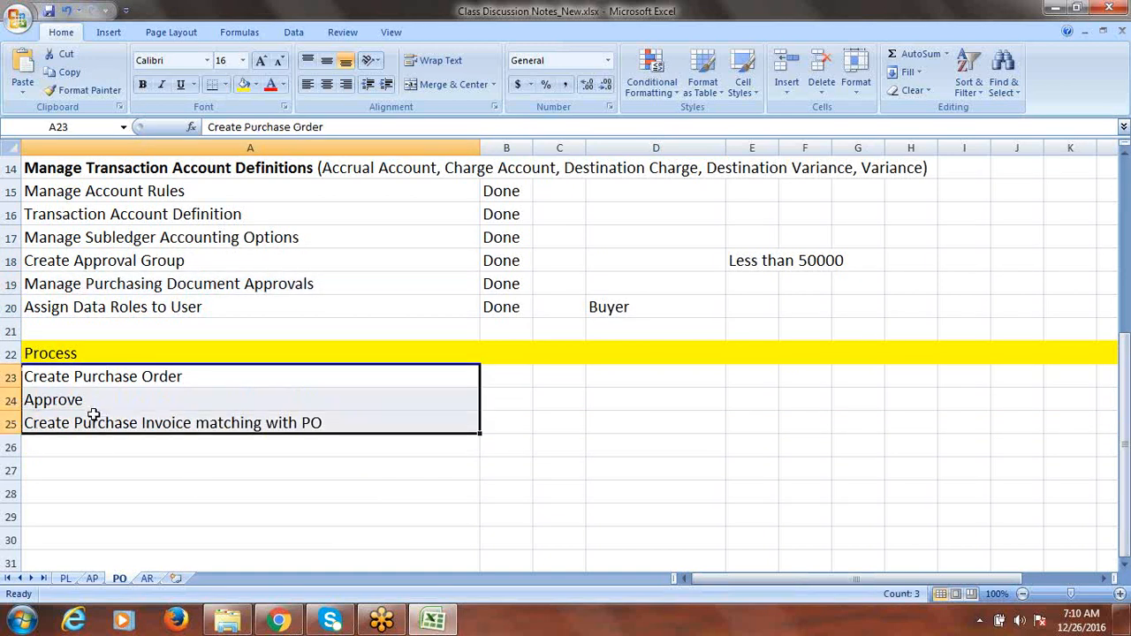
{"action": "left_click", "coordinate": [67, 408]}
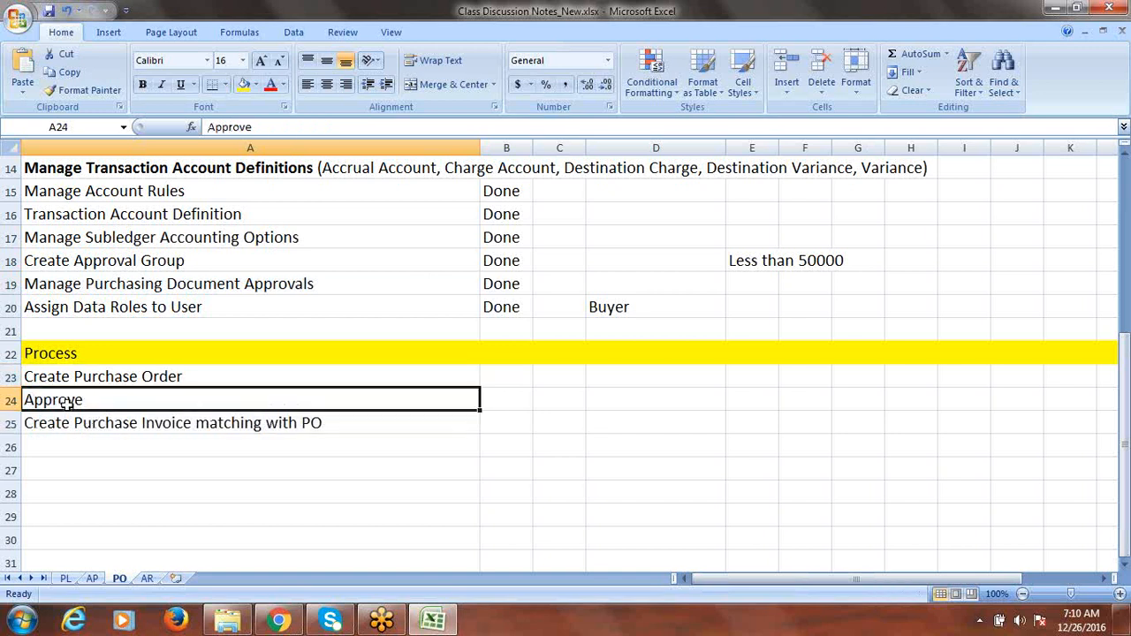
{"action": "left_click", "coordinate": [119, 432]}
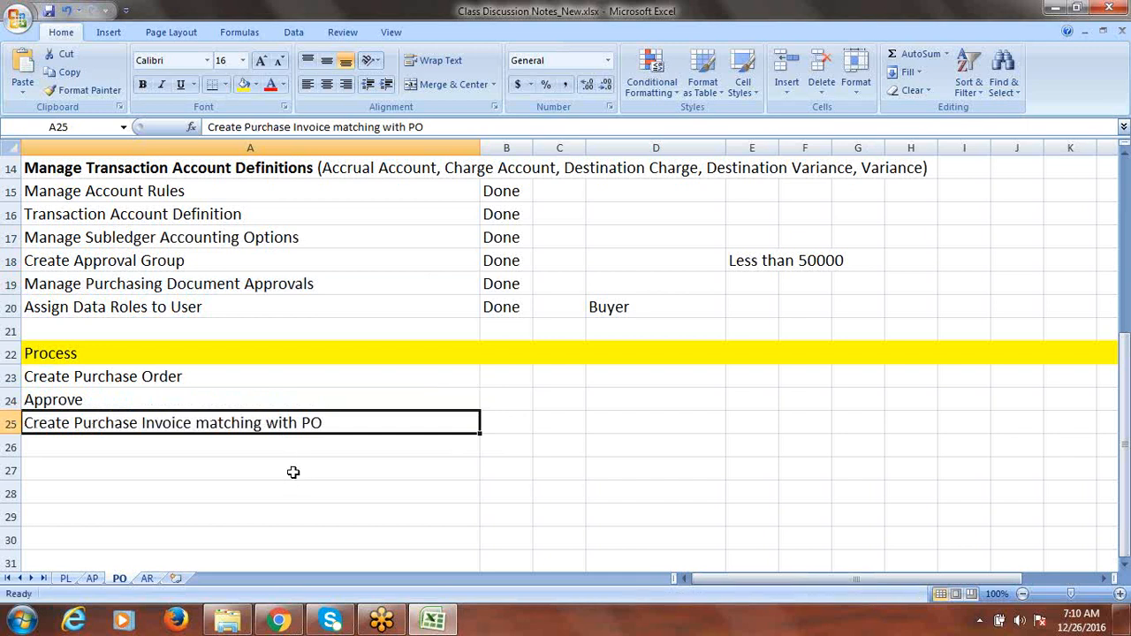
{"action": "left_click", "coordinate": [279, 621]}
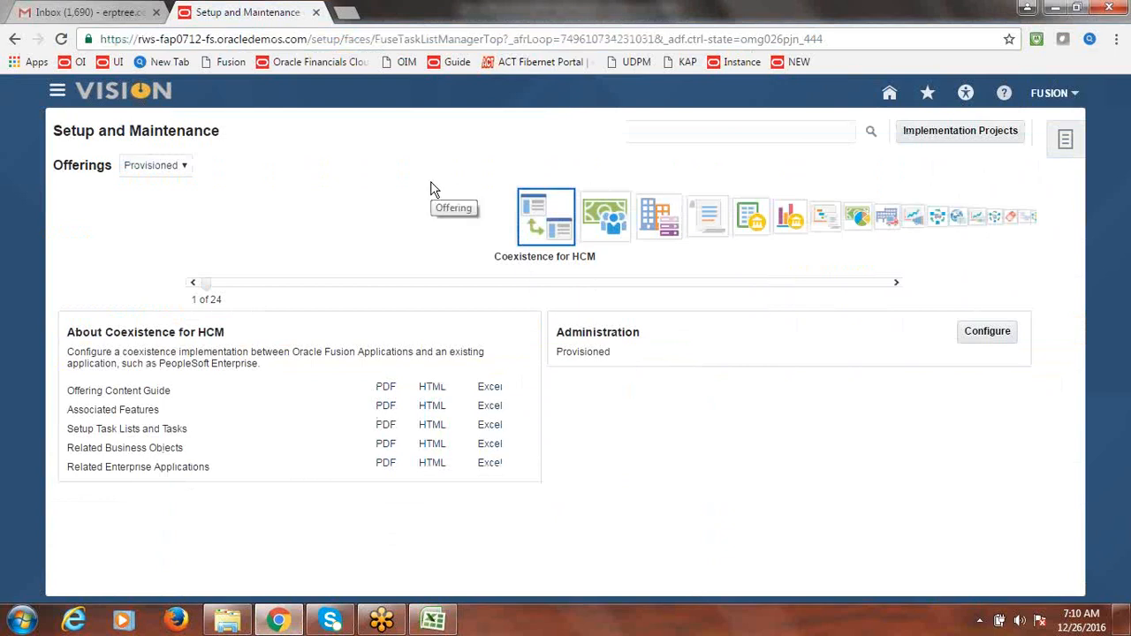
- Open Procurement > Purchasing from the Navigator, then come back to its overview after checking the tracker
{"action": "left_click", "coordinate": [55, 95]}
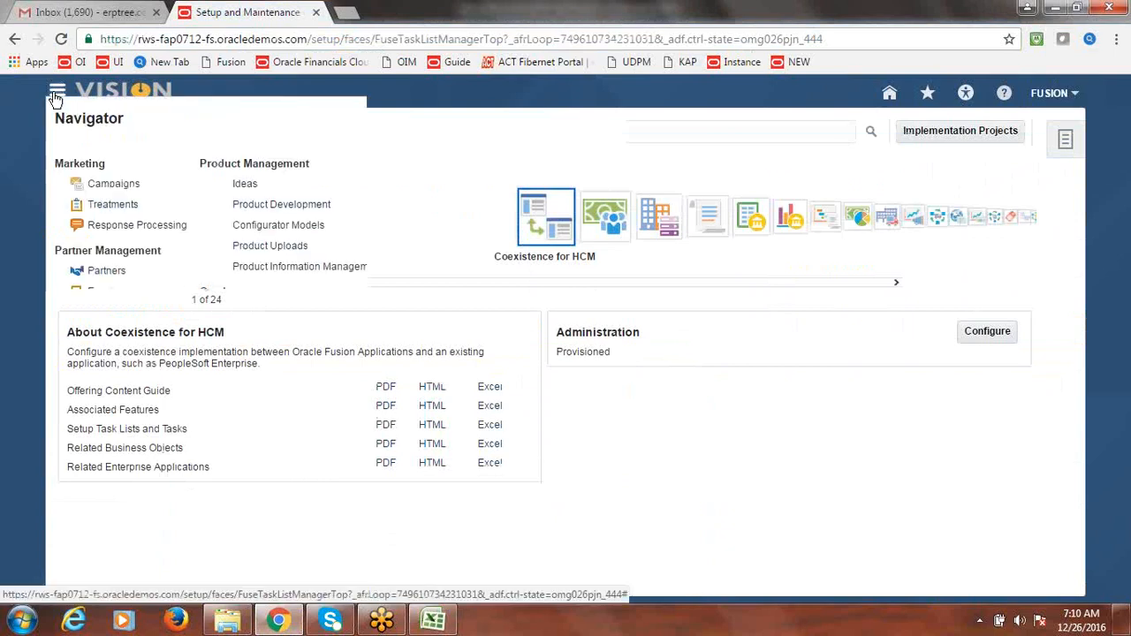
{"action": "left_click_drag", "start_coordinate": [989, 277], "coordinate": [997, 347]}
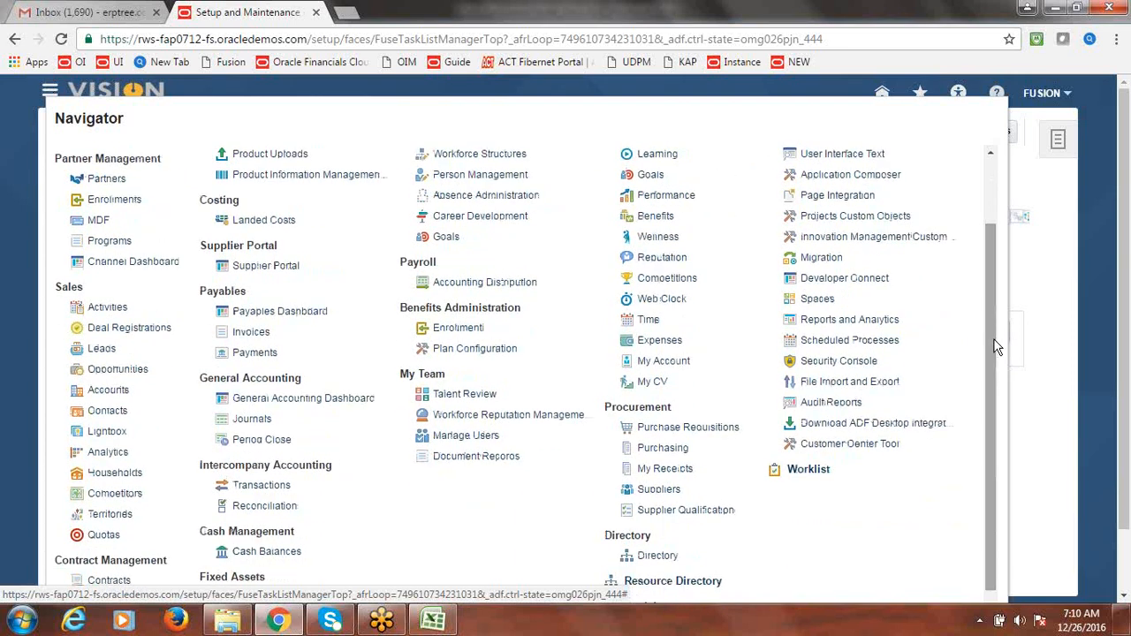
{"action": "left_click", "coordinate": [666, 452]}
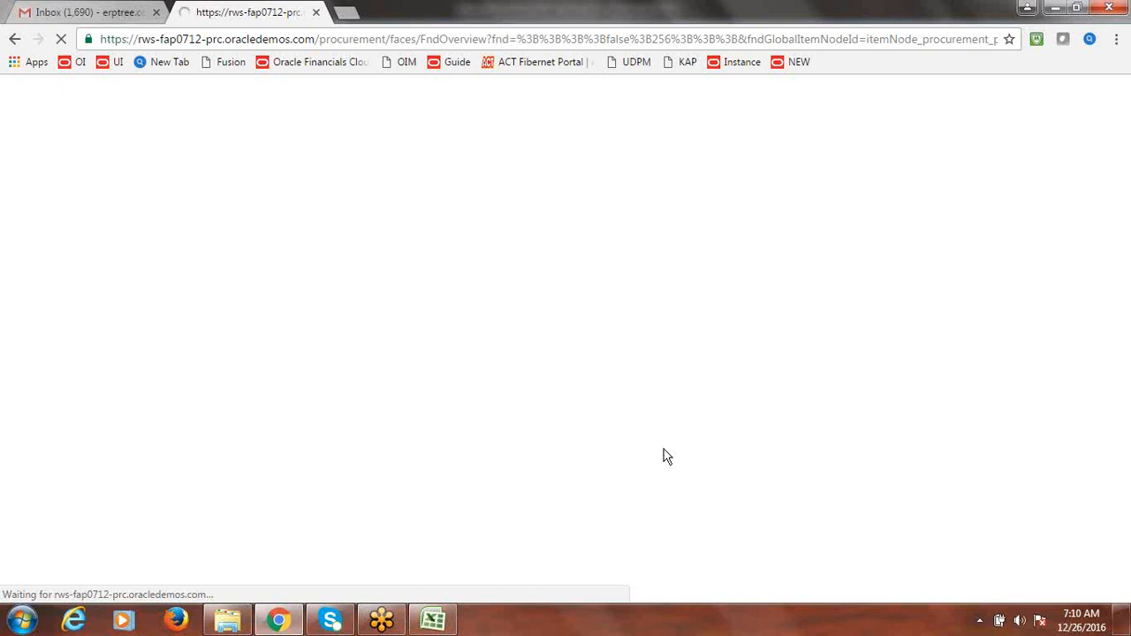
{"action": "left_click", "coordinate": [433, 620]}
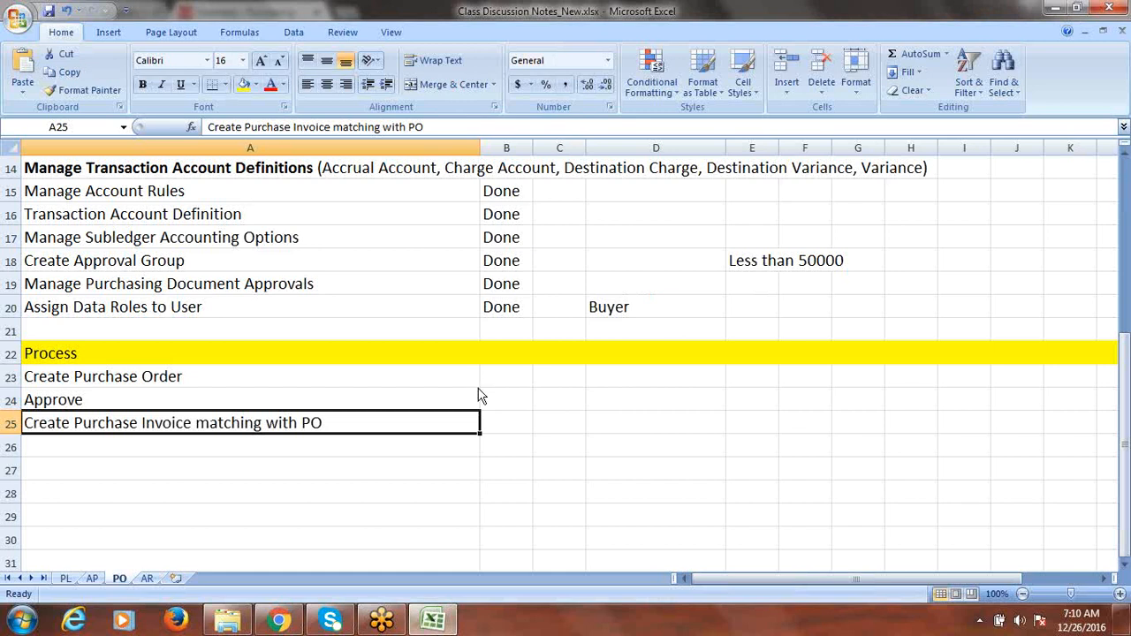
{"action": "key", "text": "alt+Tab"}
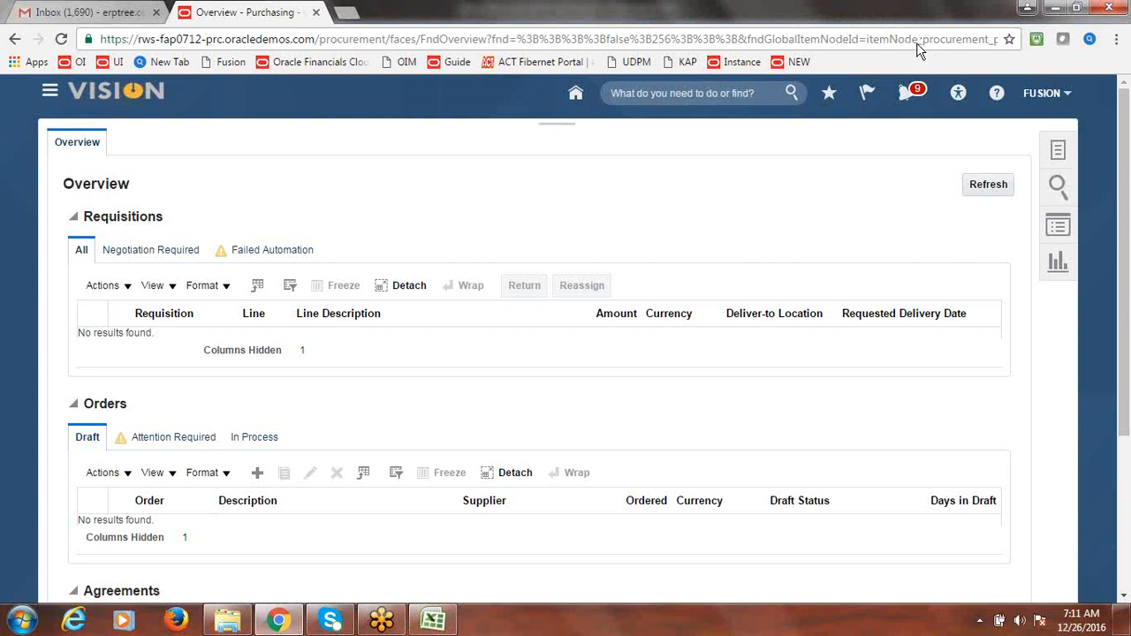
- Create a purchase order for supplier Fusion Supplier-2 at Site1 using the Create Order task
{"action": "left_click", "coordinate": [1061, 151]}
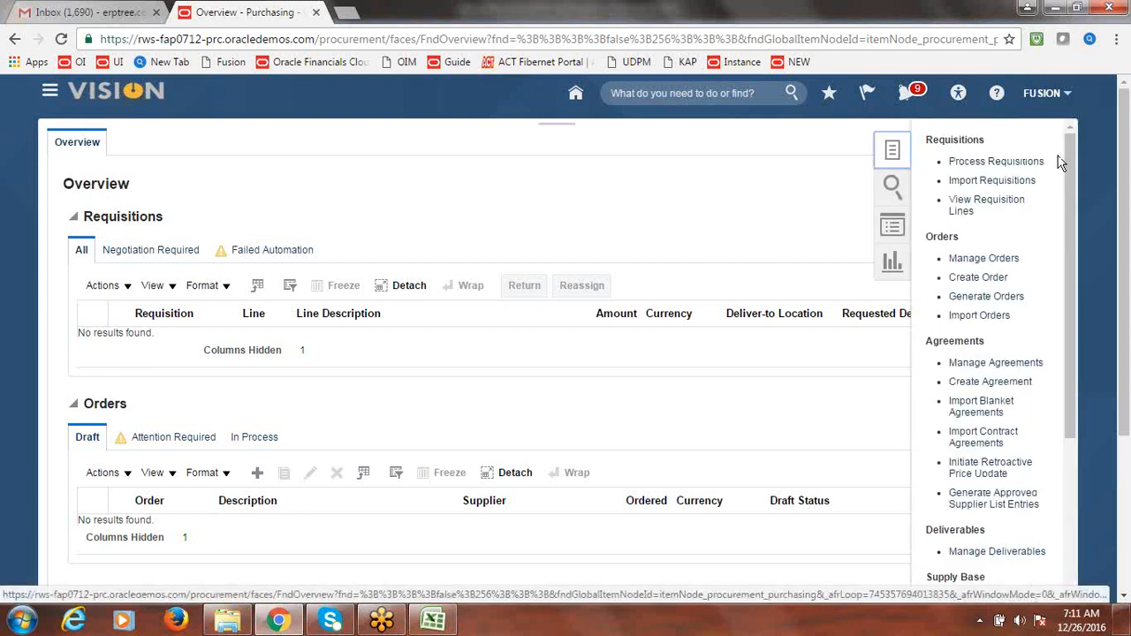
{"action": "left_click", "coordinate": [984, 281]}
{"action": "left_click", "coordinate": [977, 278]}
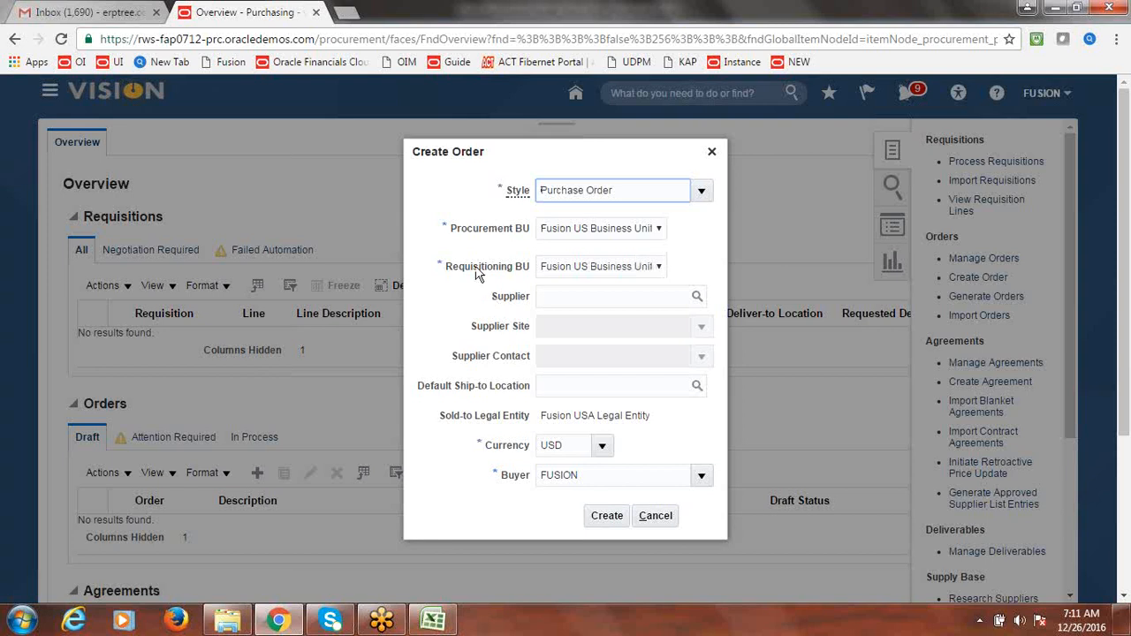
{"action": "left_click", "coordinate": [600, 297]}
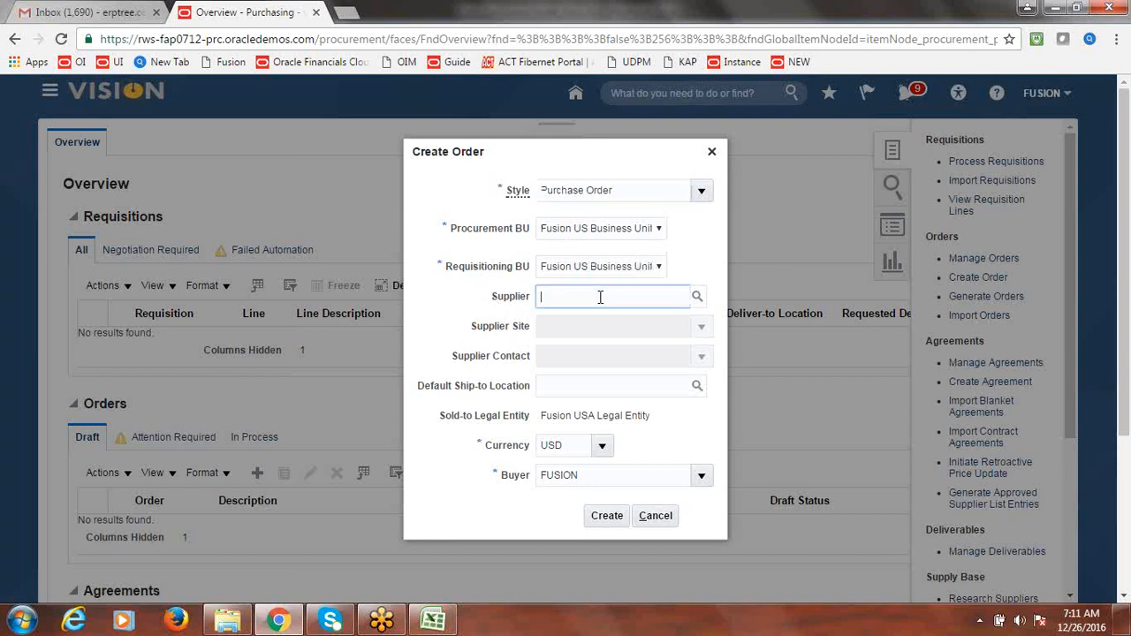
{"action": "type", "text": "Fusion Su"}
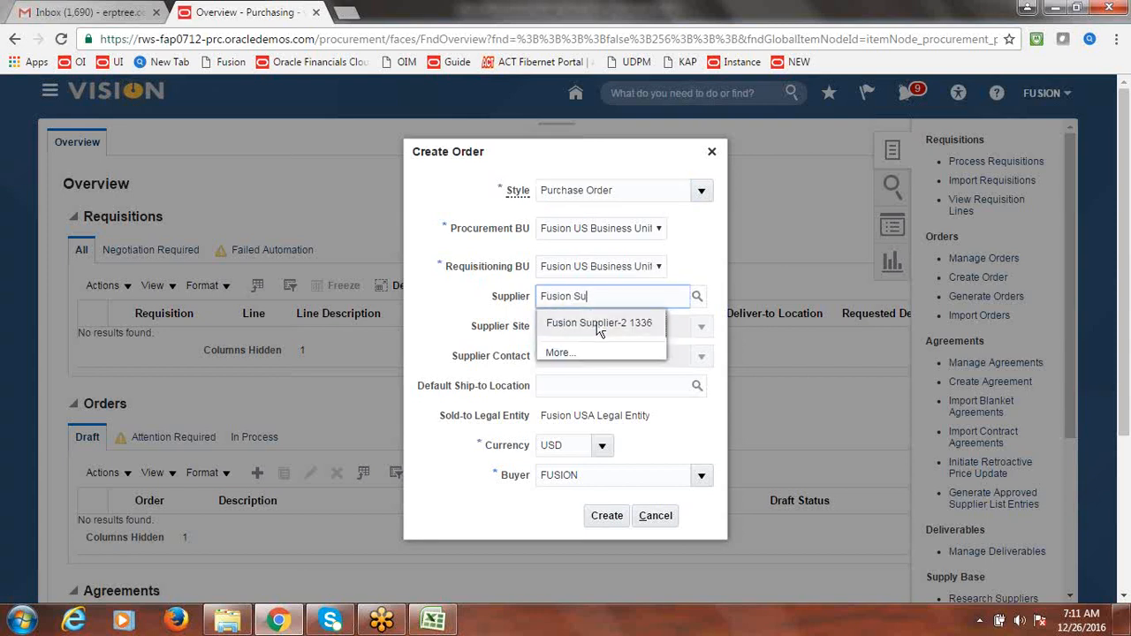
{"action": "left_click", "coordinate": [597, 324]}
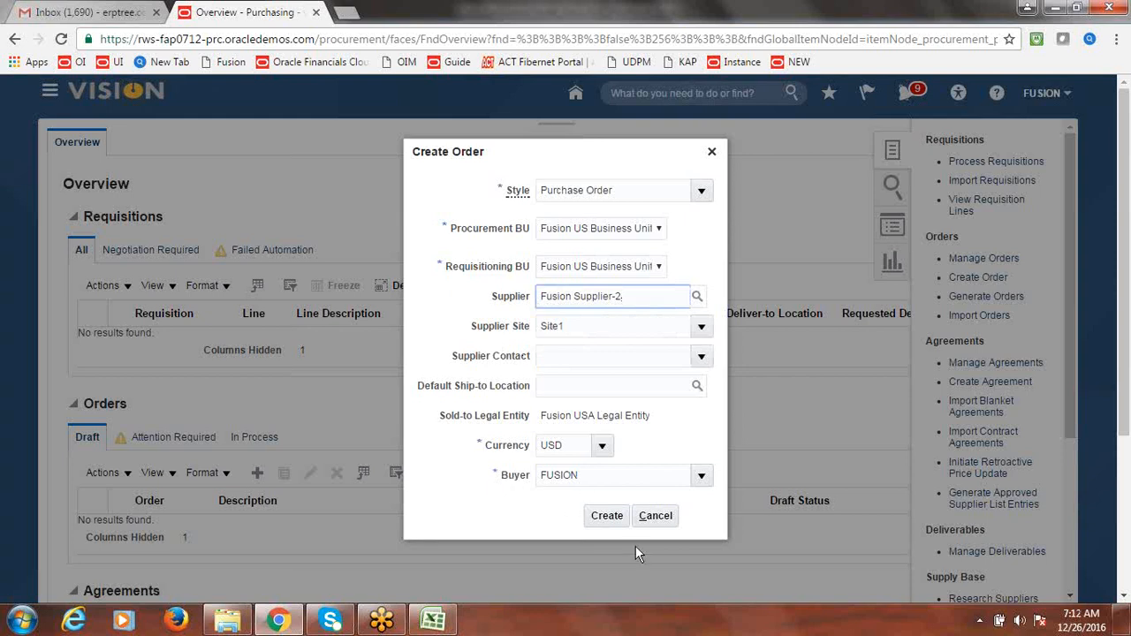
{"action": "left_click", "coordinate": [609, 520]}
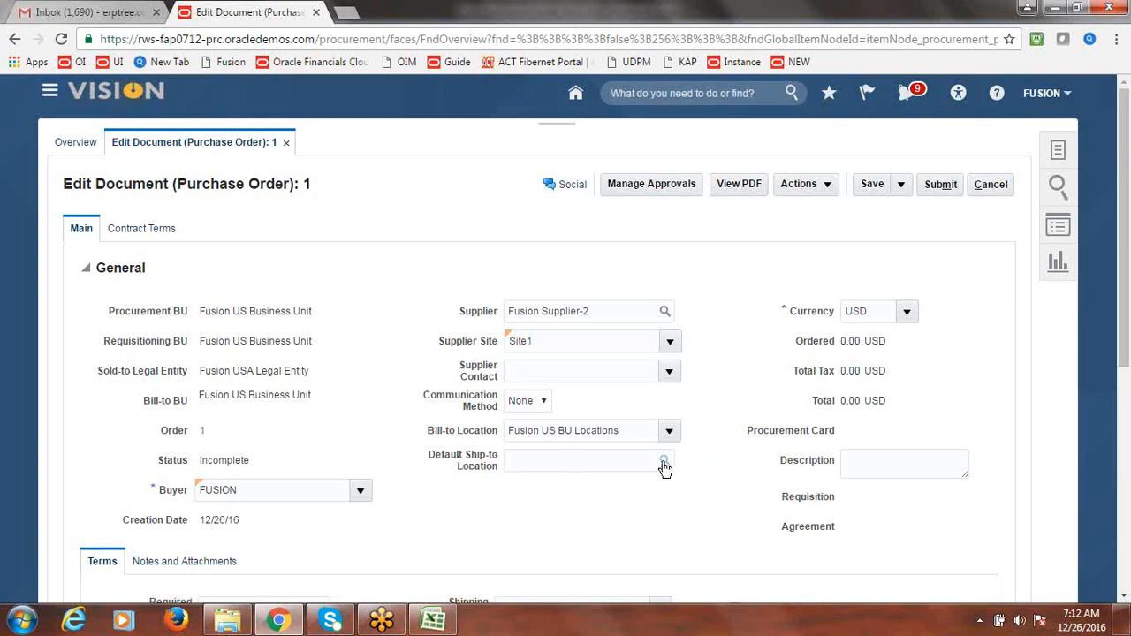
- Set the default ship-to location of purchase order 1 to Fusion Inventory Location
{"action": "left_click", "coordinate": [664, 463]}
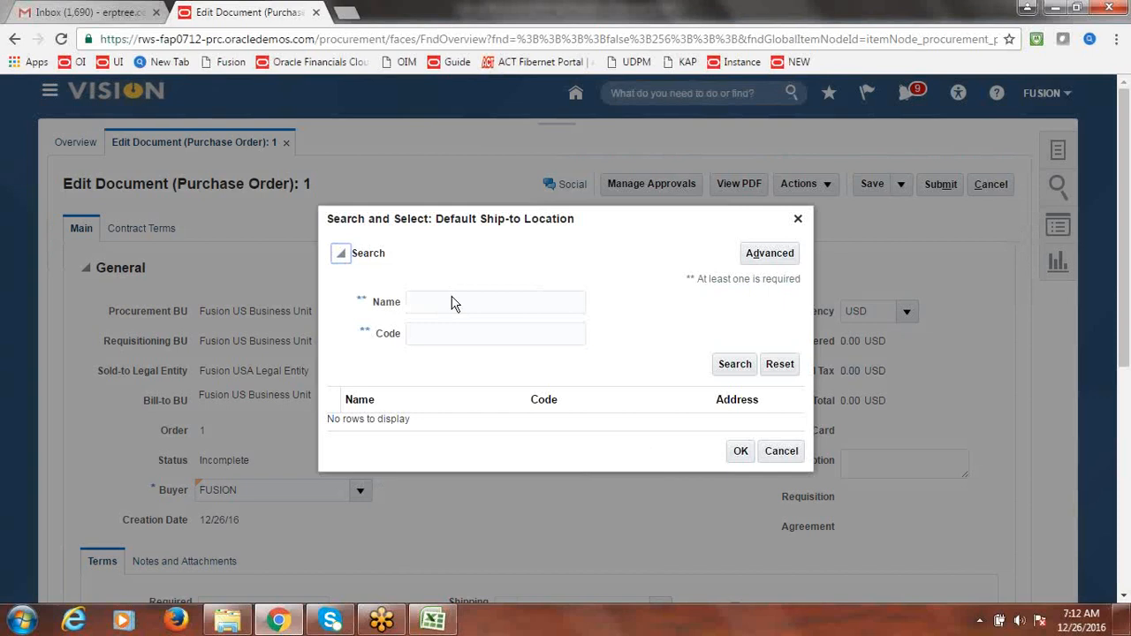
{"action": "left_click_drag", "start_coordinate": [575, 222], "coordinate": [662, 232]}
{"action": "left_click", "coordinate": [525, 315]}
{"action": "type", "text": "Fusion"}
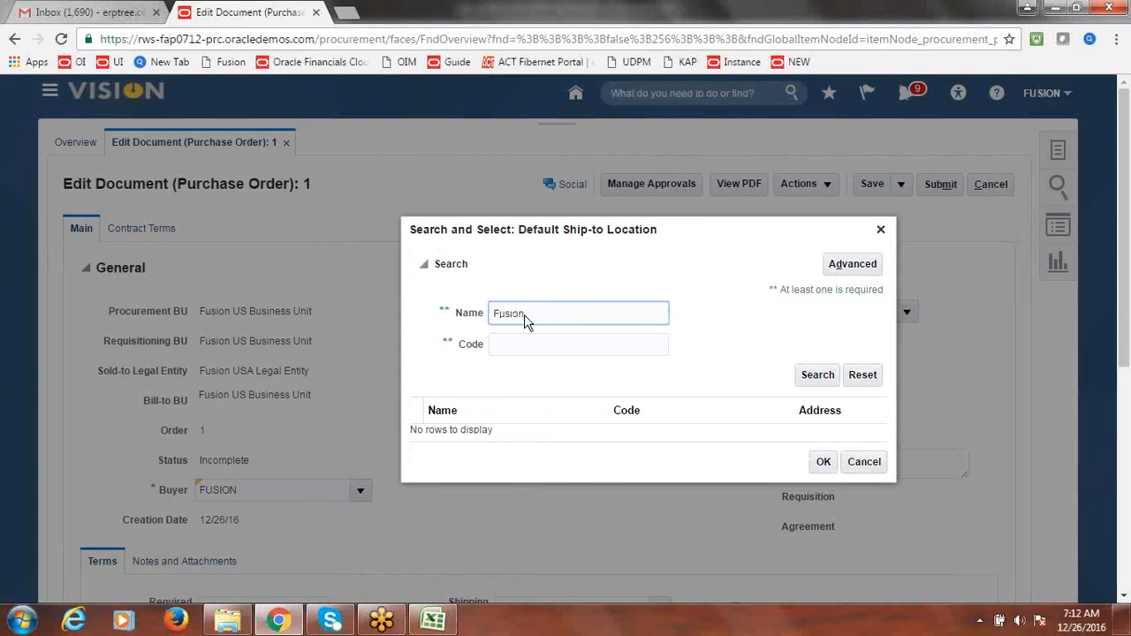
{"action": "left_click", "coordinate": [804, 378]}
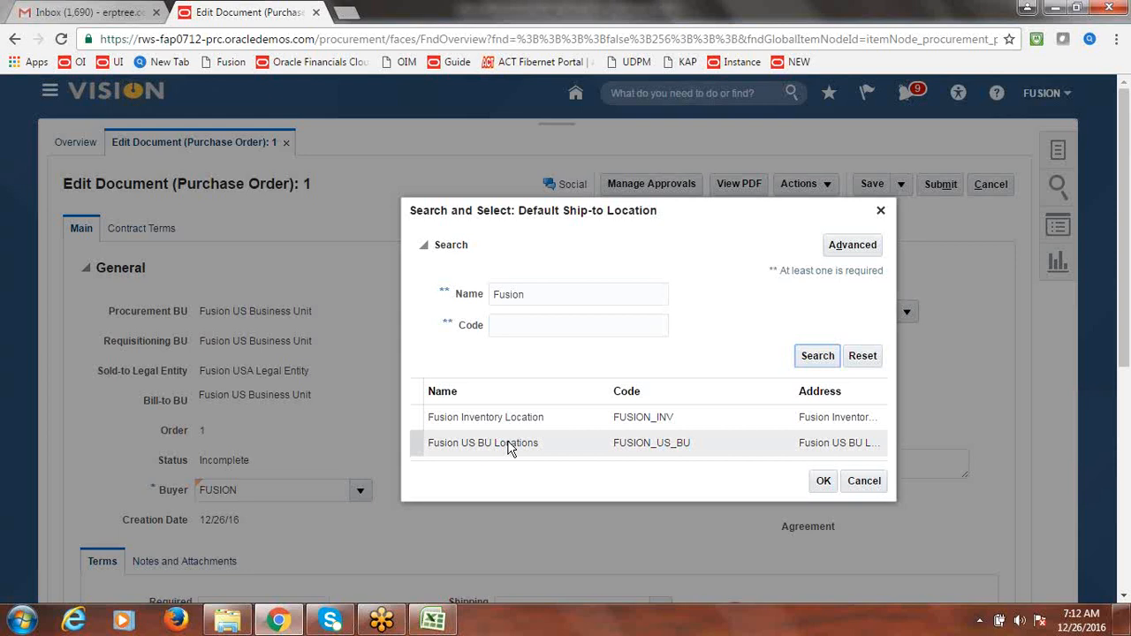
{"action": "left_click", "coordinate": [526, 425]}
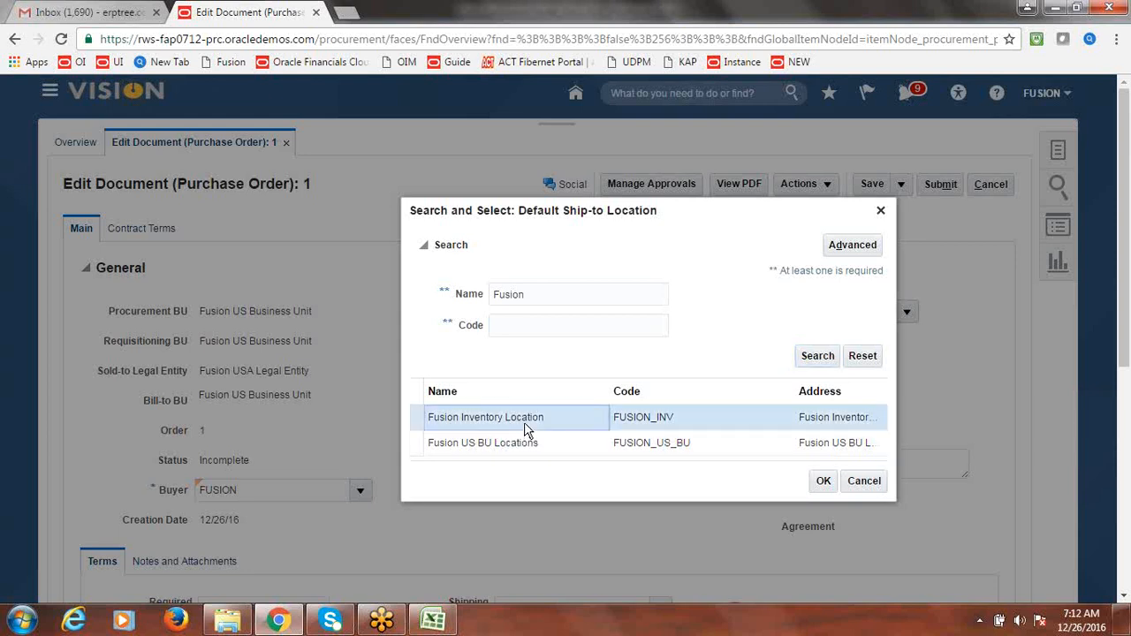
{"action": "left_click", "coordinate": [824, 481]}
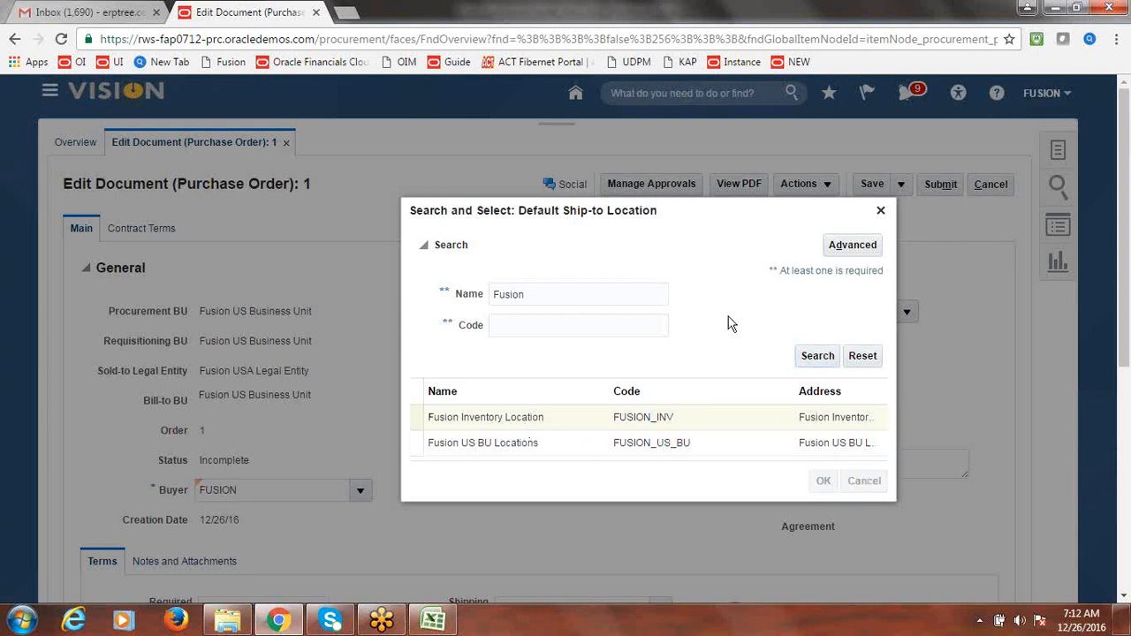
{"action": "left_click", "coordinate": [725, 486]}
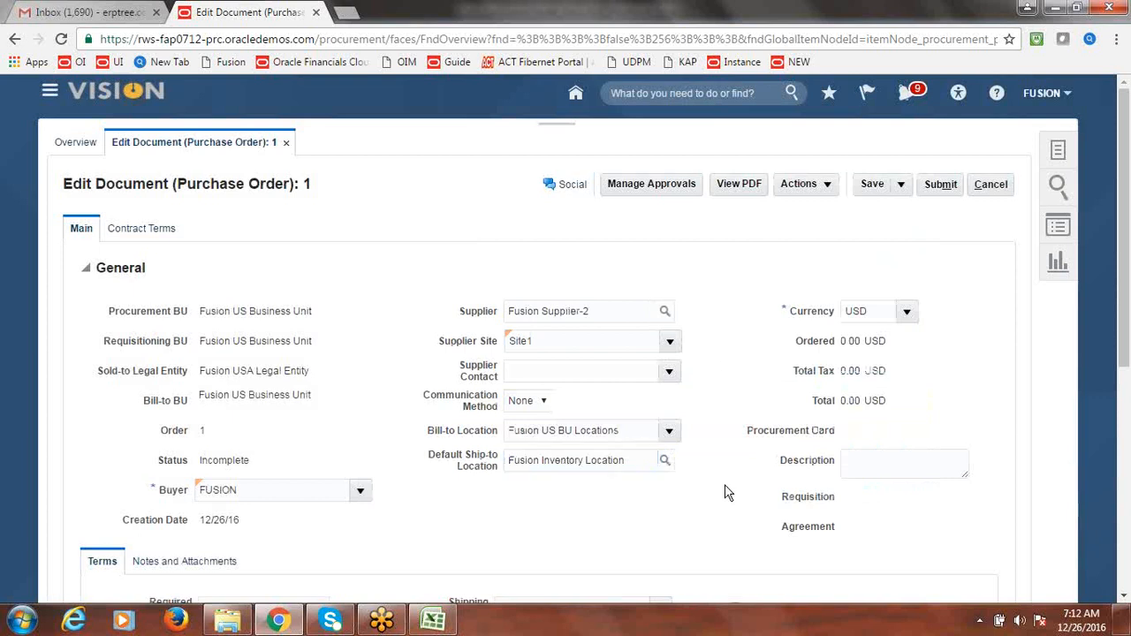
{"action": "left_click_drag", "start_coordinate": [1126, 268], "coordinate": [1129, 427]}
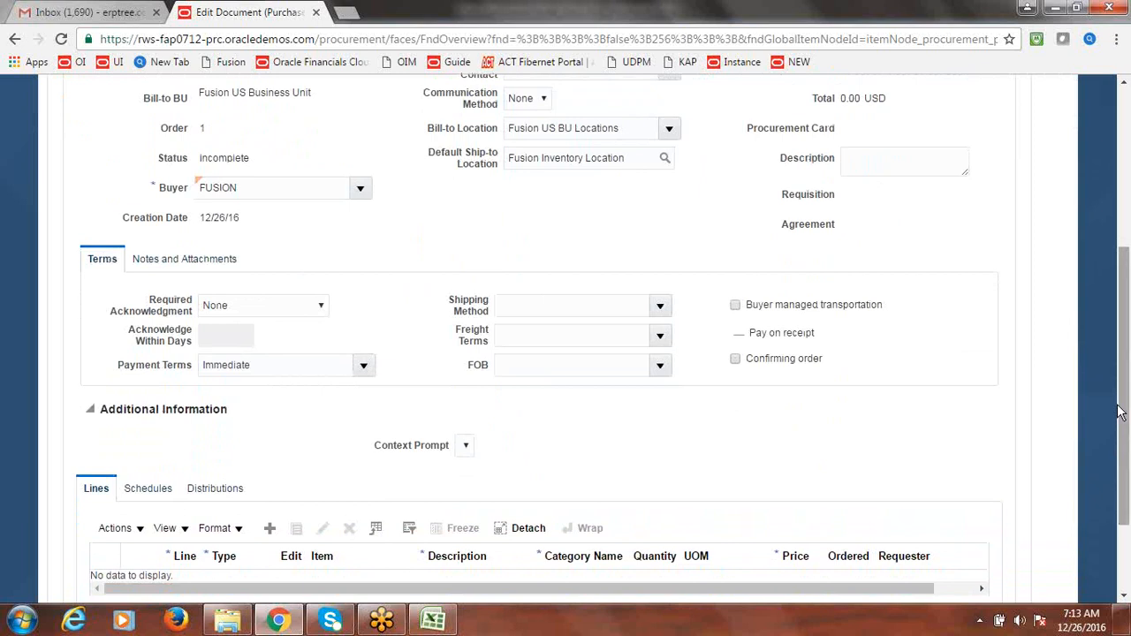
- Add line 1 as Goods with the description 'Service'
{"action": "scroll", "coordinate": [1122, 418], "scroll_direction": "down", "scroll_amount": 2}
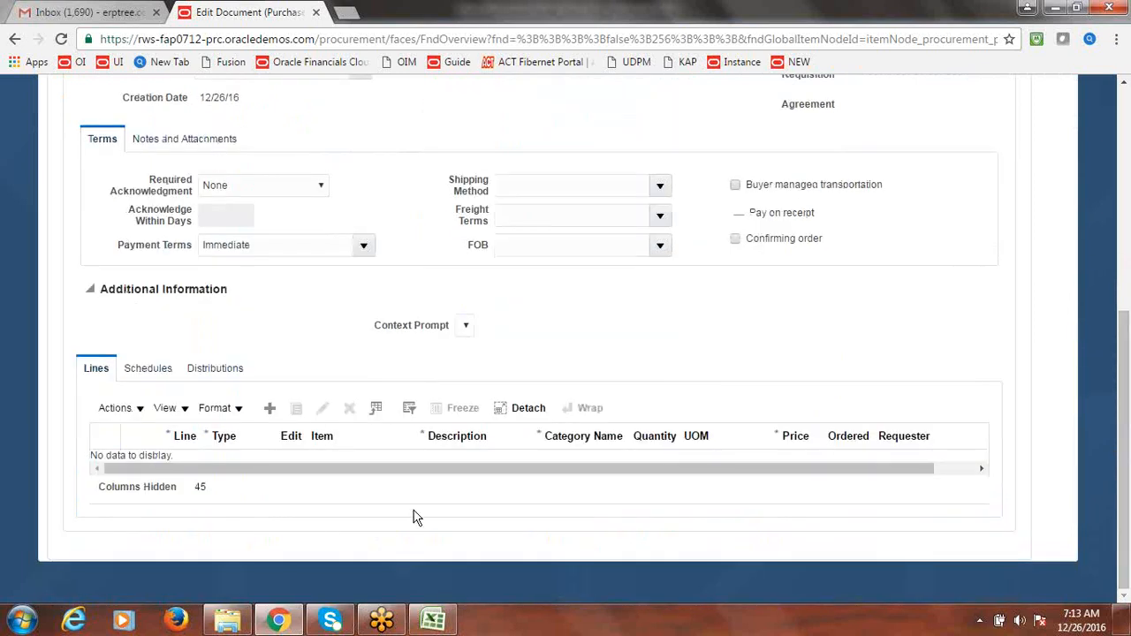
{"action": "left_click", "coordinate": [272, 413]}
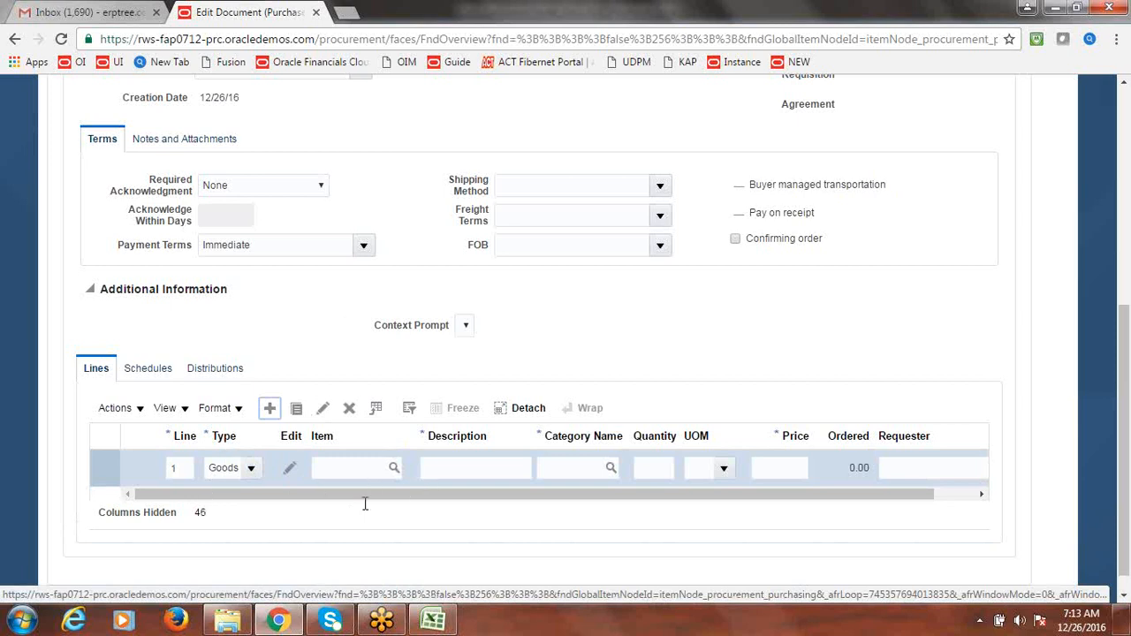
{"action": "left_click", "coordinate": [480, 467]}
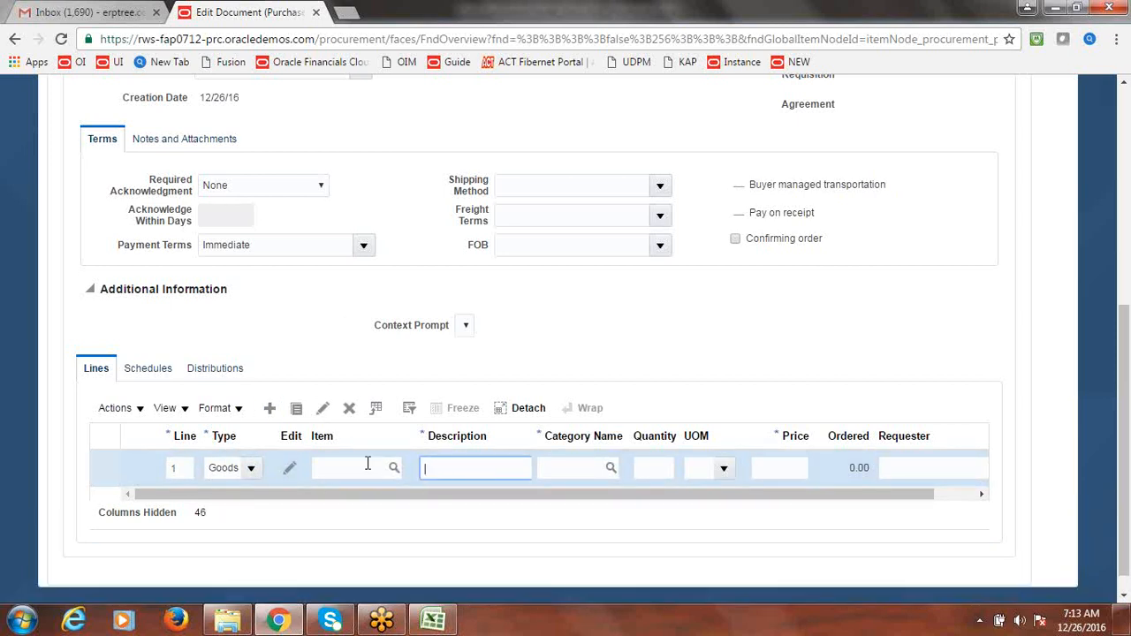
{"action": "type", "text": "T"}
{"action": "type", "text": "Service"}
{"action": "key", "text": "Tab"}
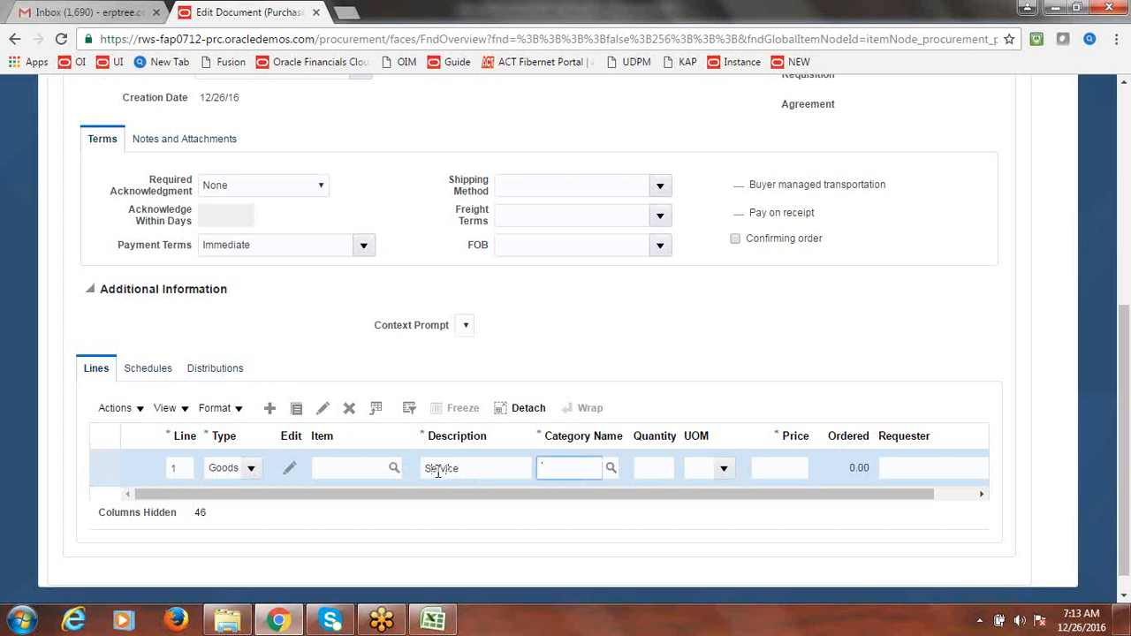
- Set line 1's category to Miscellaneous via a search for 'Misc'
{"action": "left_click", "coordinate": [609, 470]}
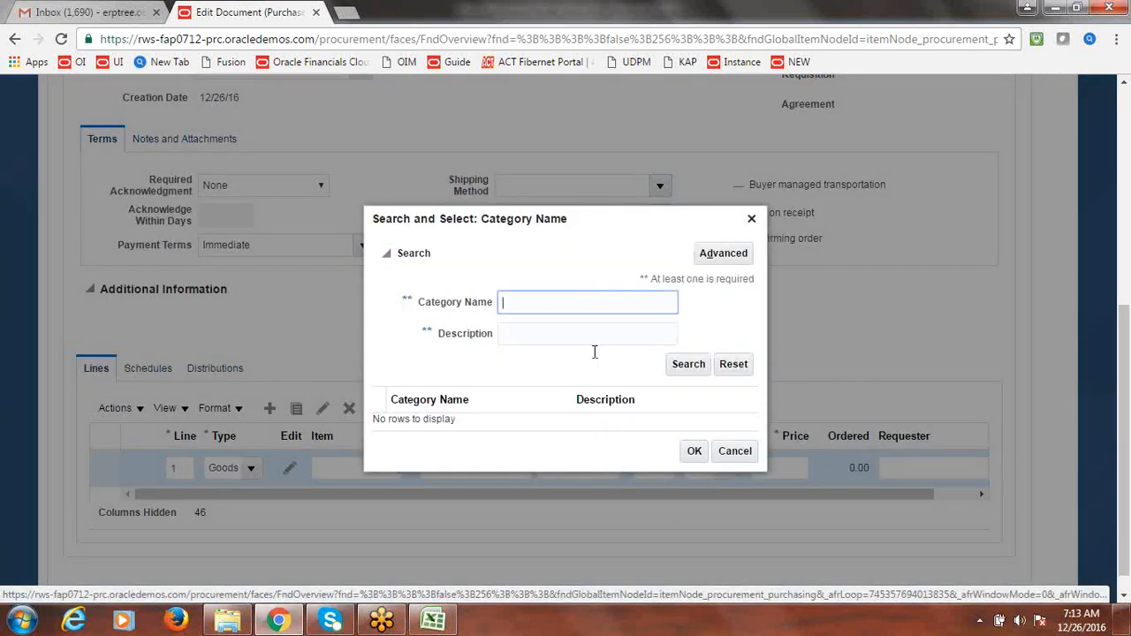
{"action": "type", "text": "Misc"}
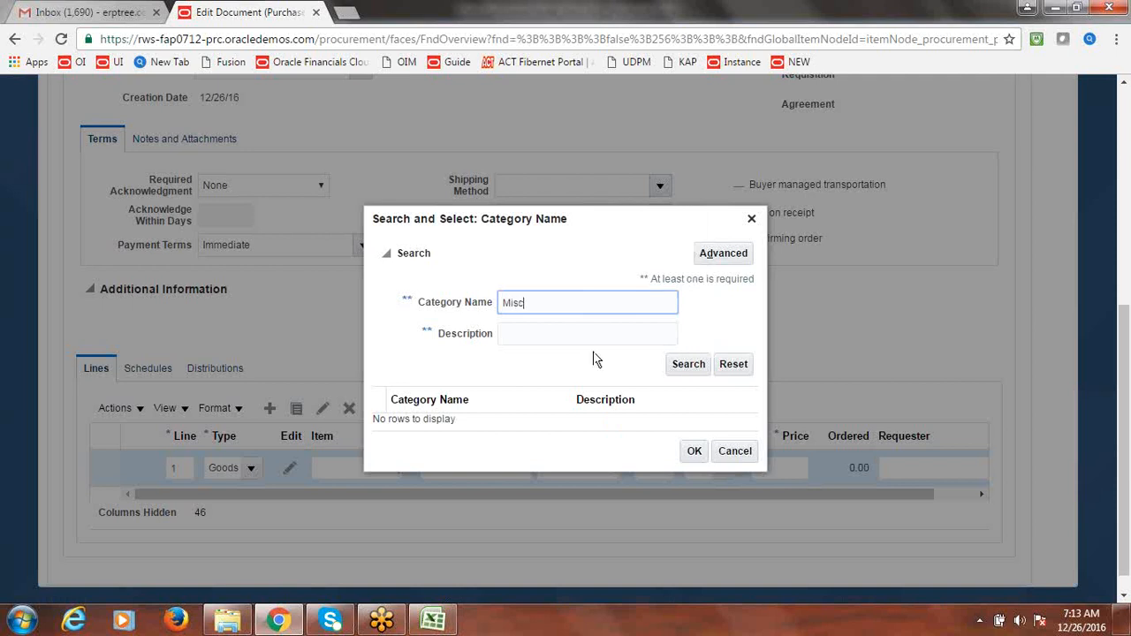
{"action": "left_click", "coordinate": [694, 371]}
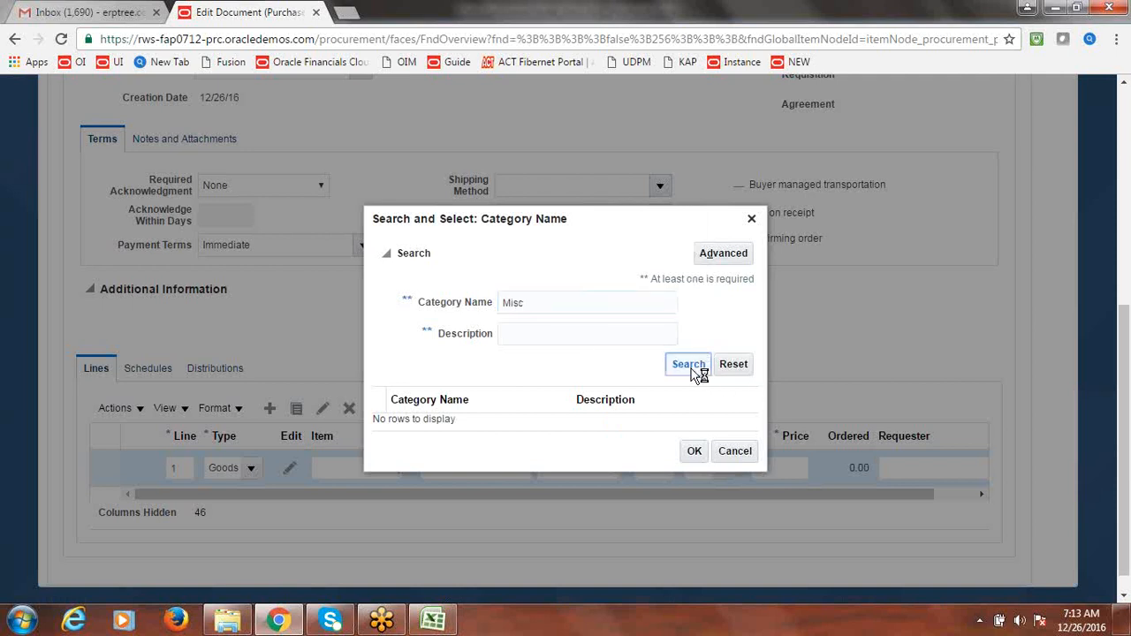
{"action": "left_click", "coordinate": [488, 422]}
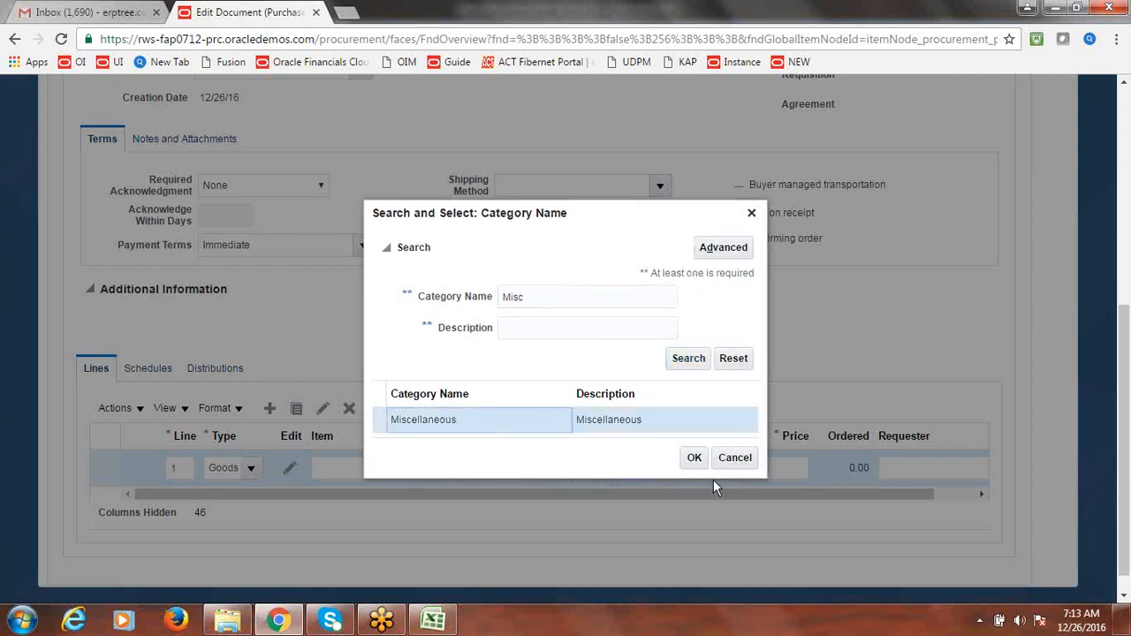
{"action": "left_click", "coordinate": [694, 457]}
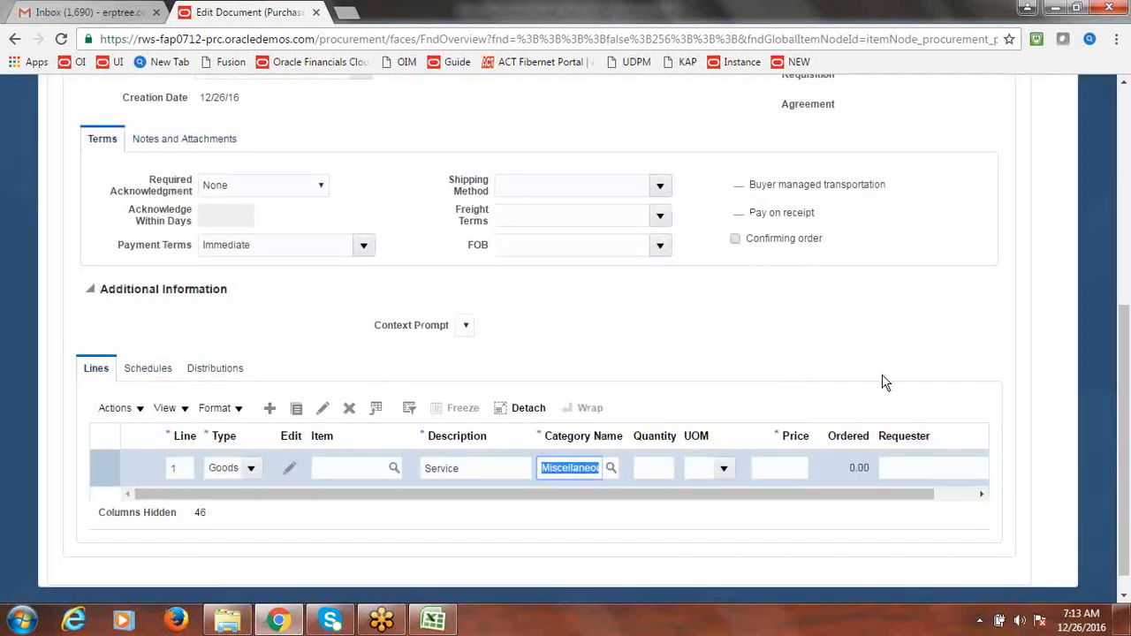
{"action": "key", "text": "Tab"}
{"action": "key", "text": "Tab"}
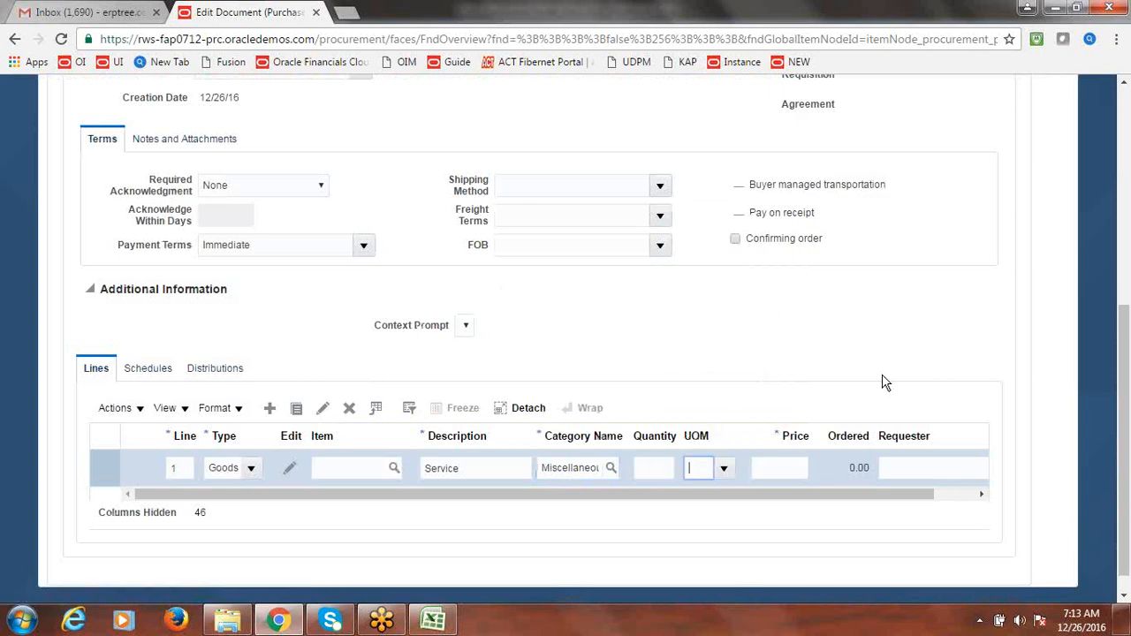
- Give line 1 unit of measure Ea, quantity 1 and price 25000
{"action": "left_click", "coordinate": [724, 469]}
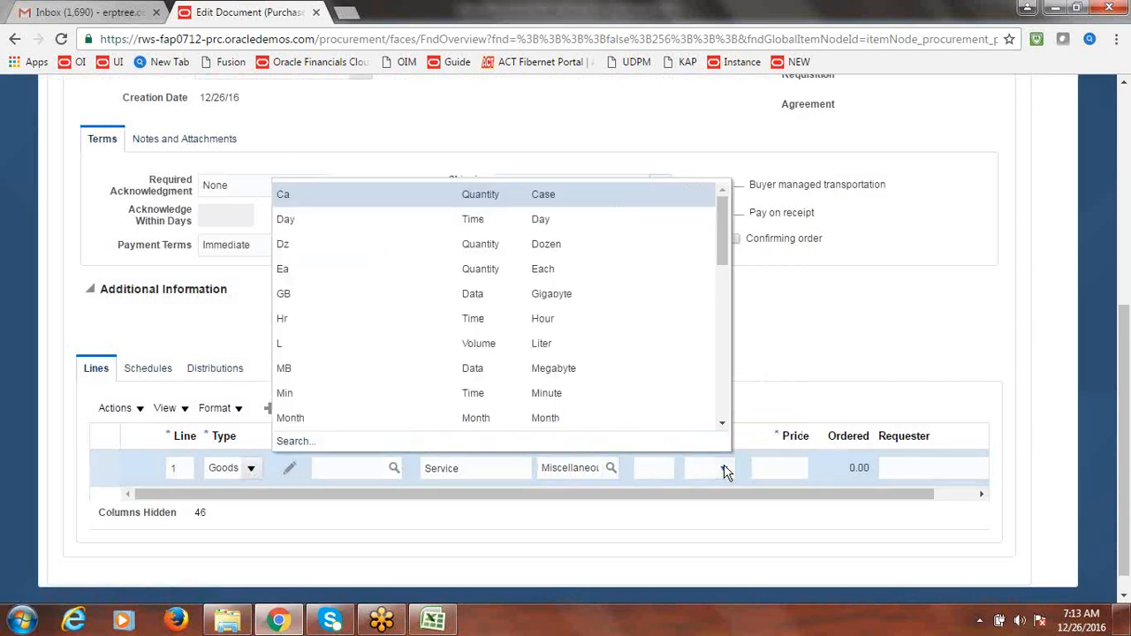
{"action": "left_click", "coordinate": [453, 269]}
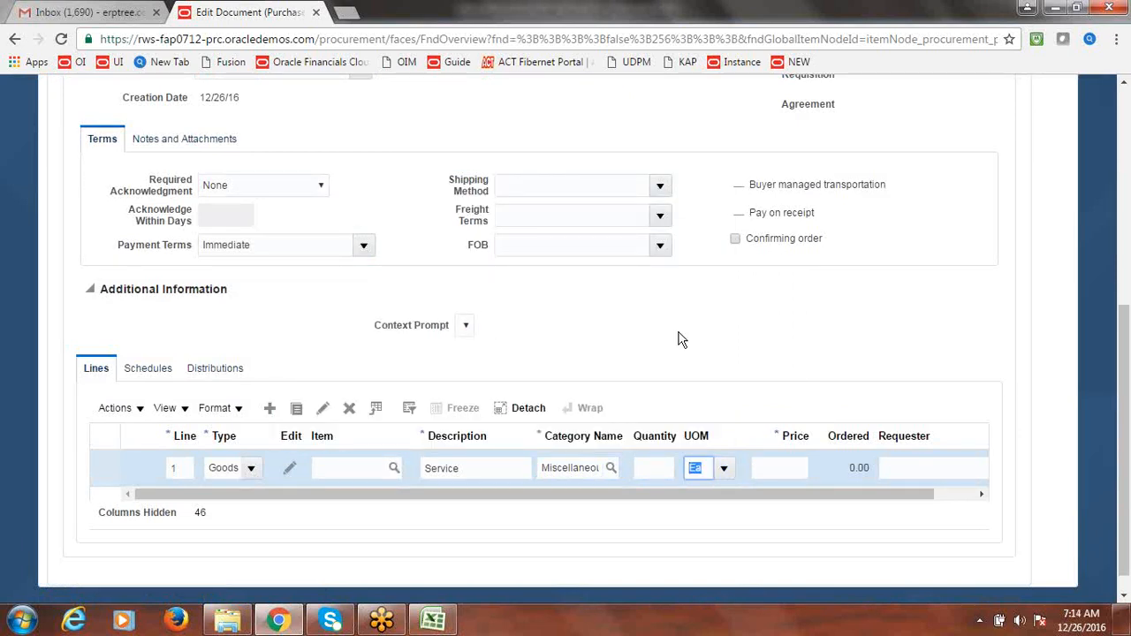
{"action": "left_click", "coordinate": [652, 455]}
{"action": "type", "text": "1"}
{"action": "key", "text": "Tab"}
{"action": "key", "text": "Tab"}
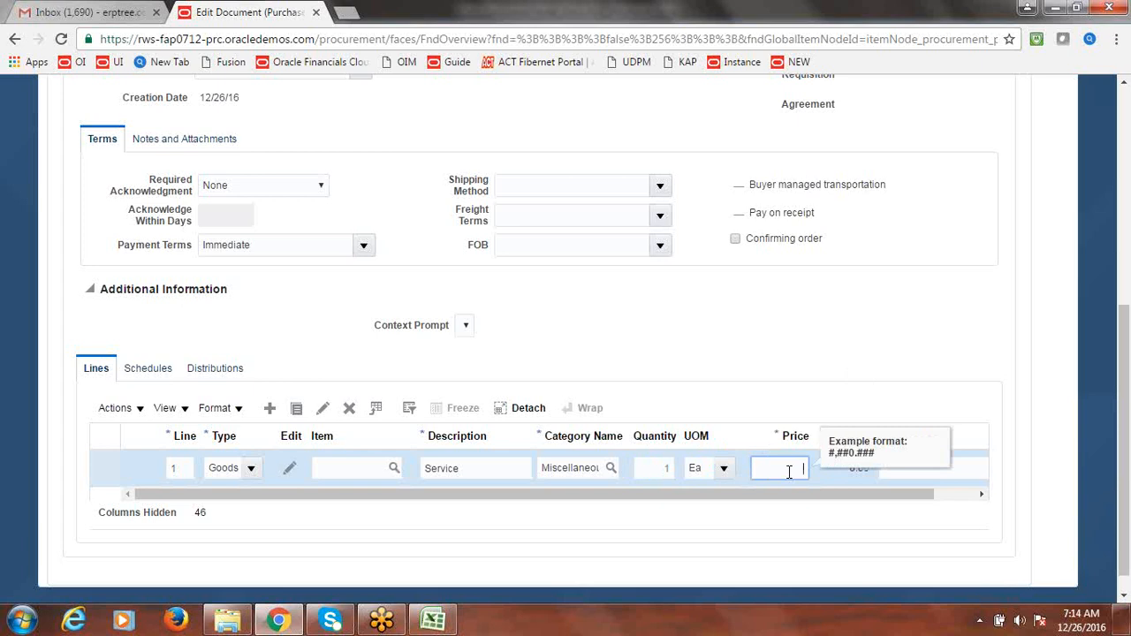
{"action": "type", "text": "25000"}
{"action": "key", "text": "Tab"}
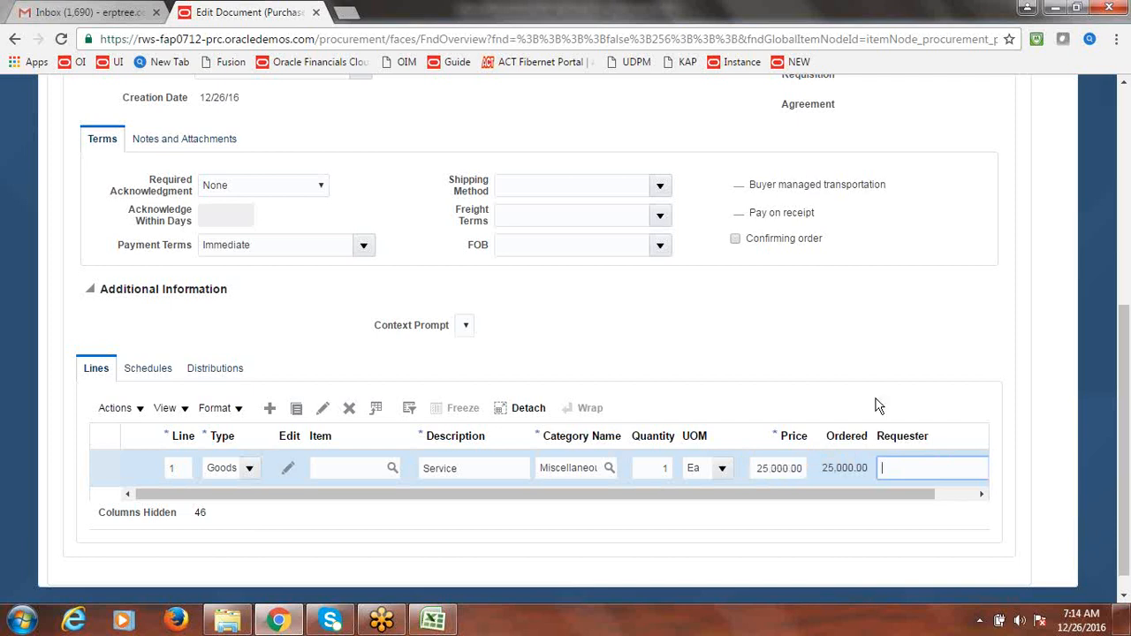
{"action": "left_click_drag", "start_coordinate": [881, 494], "coordinate": [795, 496]}
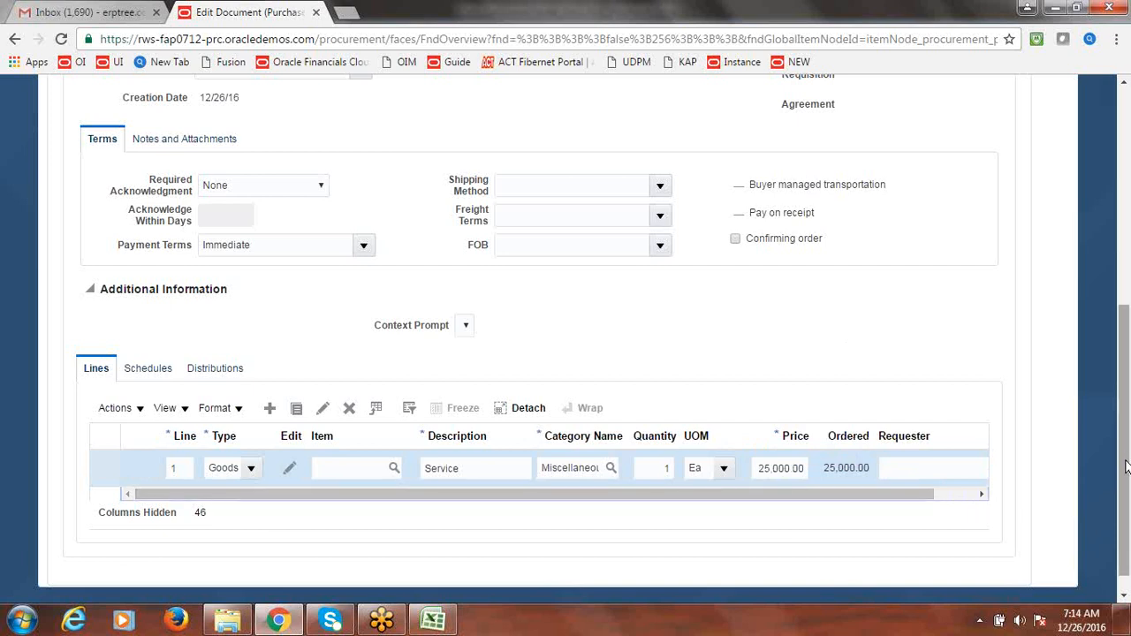
- Set line 1's requested and promised delivery dates to 12/27/16 in its schedule
{"action": "left_click", "coordinate": [141, 370]}
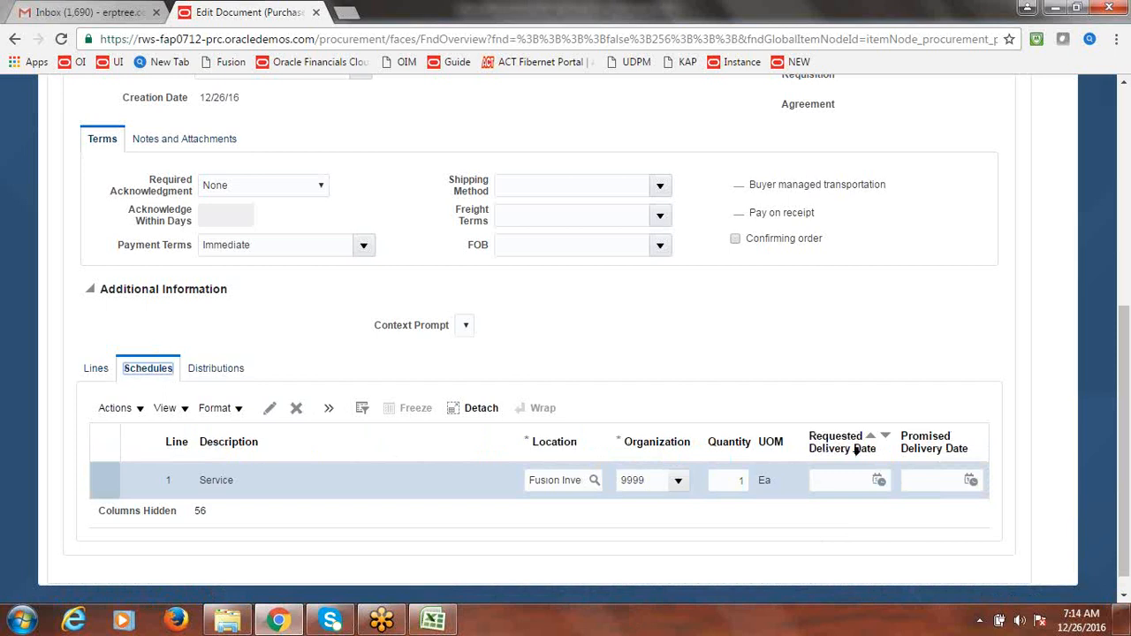
{"action": "left_click", "coordinate": [880, 490]}
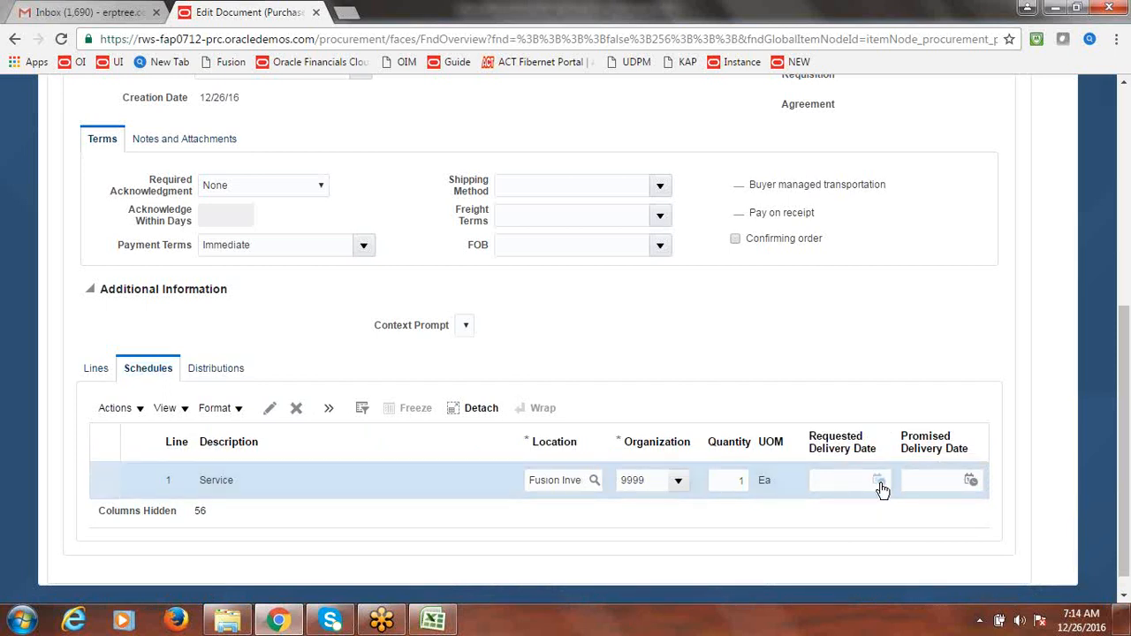
{"action": "left_click", "coordinate": [879, 482]}
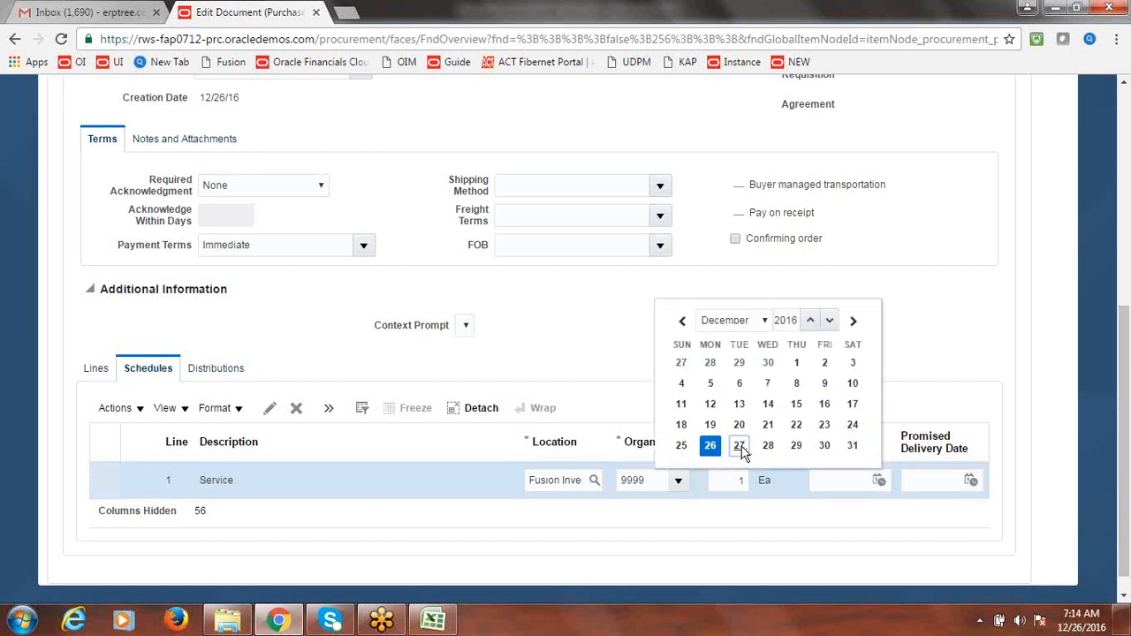
{"action": "left_click", "coordinate": [739, 446]}
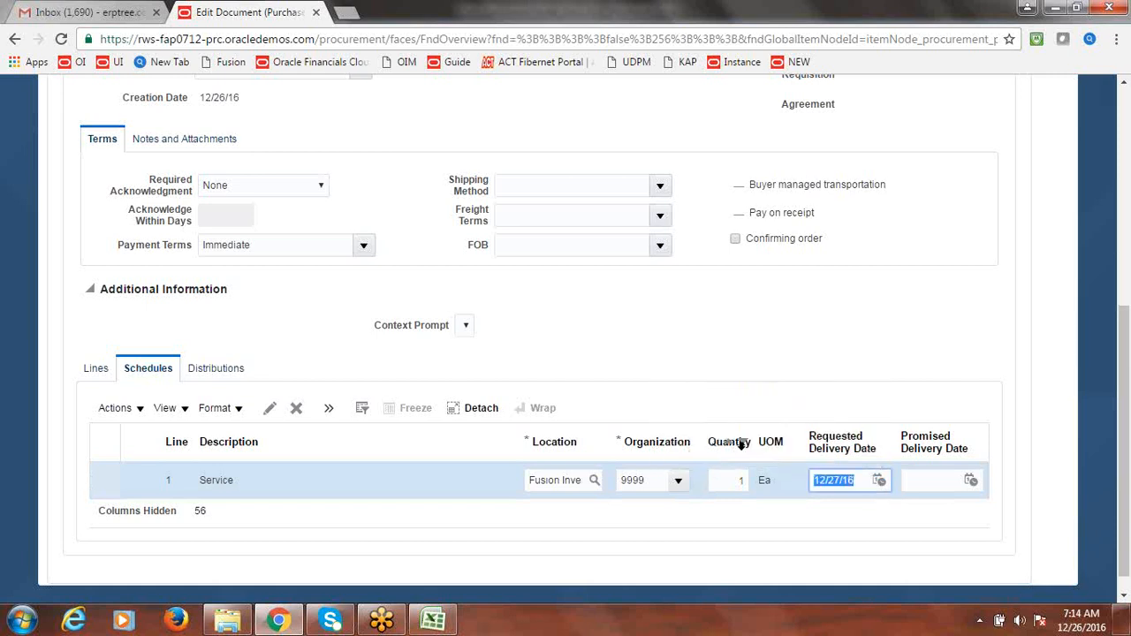
{"action": "left_click", "coordinate": [976, 484]}
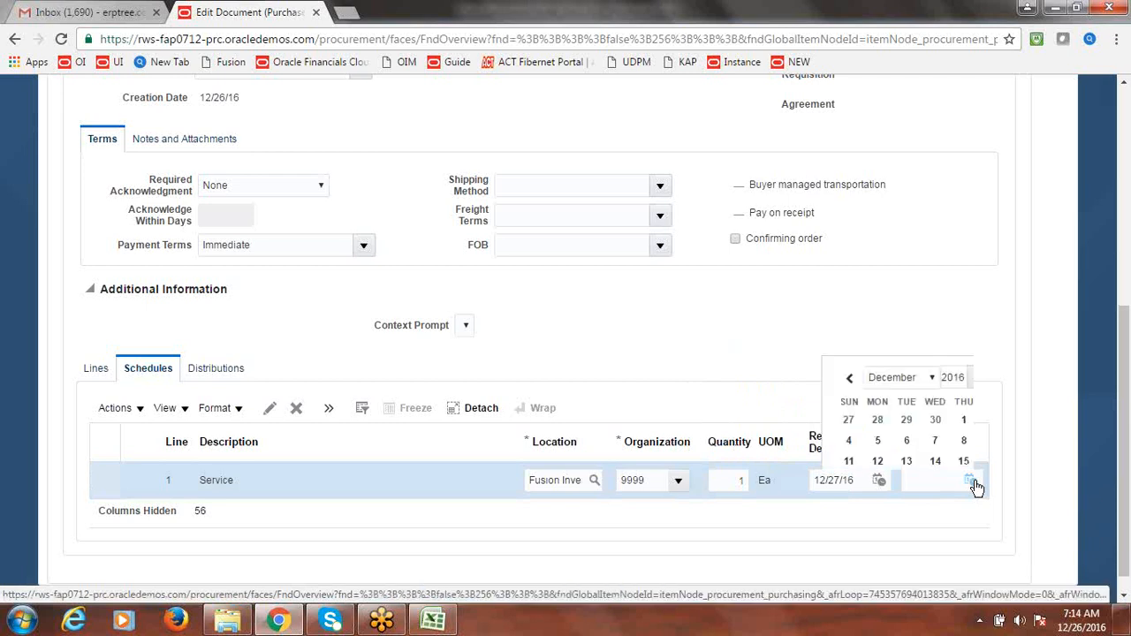
{"action": "left_click", "coordinate": [854, 452]}
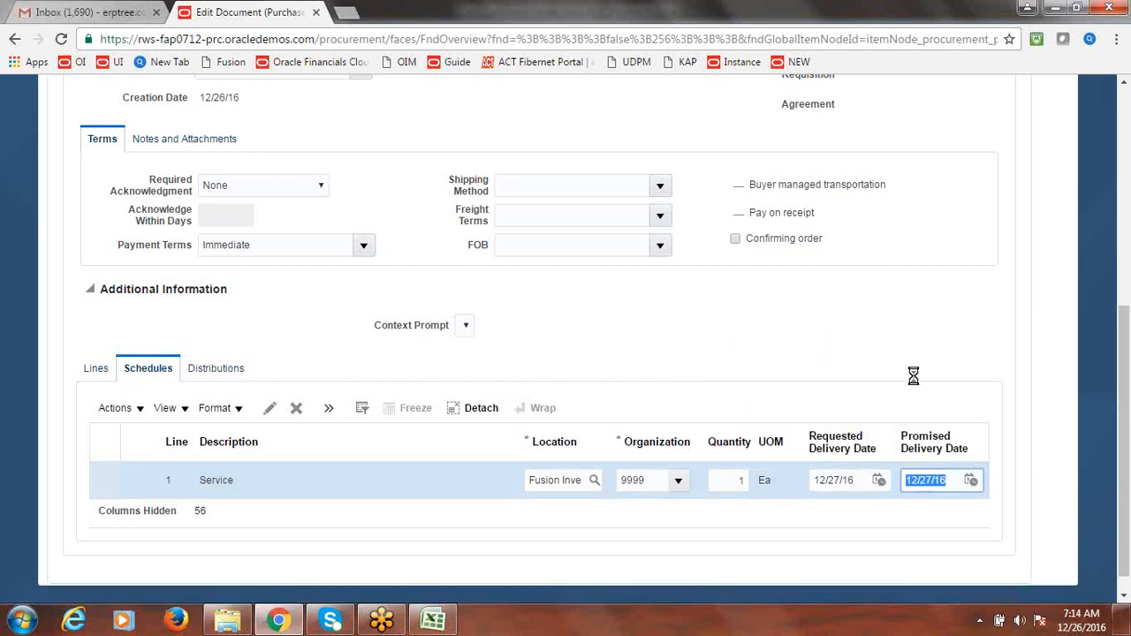
{"action": "left_click_drag", "start_coordinate": [1124, 449], "coordinate": [1125, 448]}
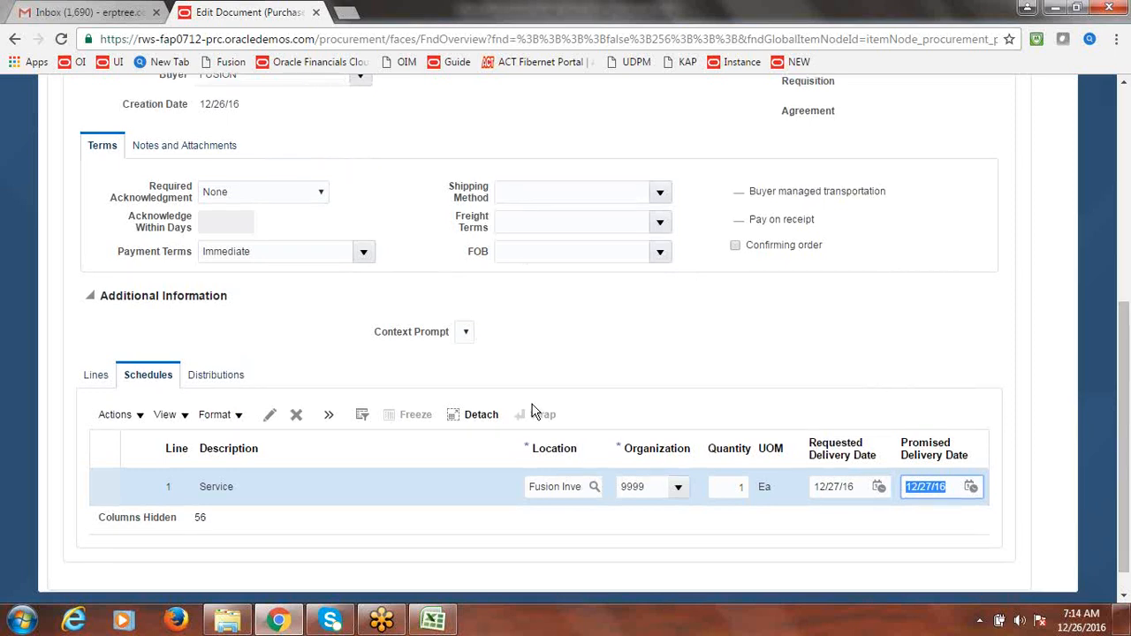
{"action": "left_click", "coordinate": [212, 380]}
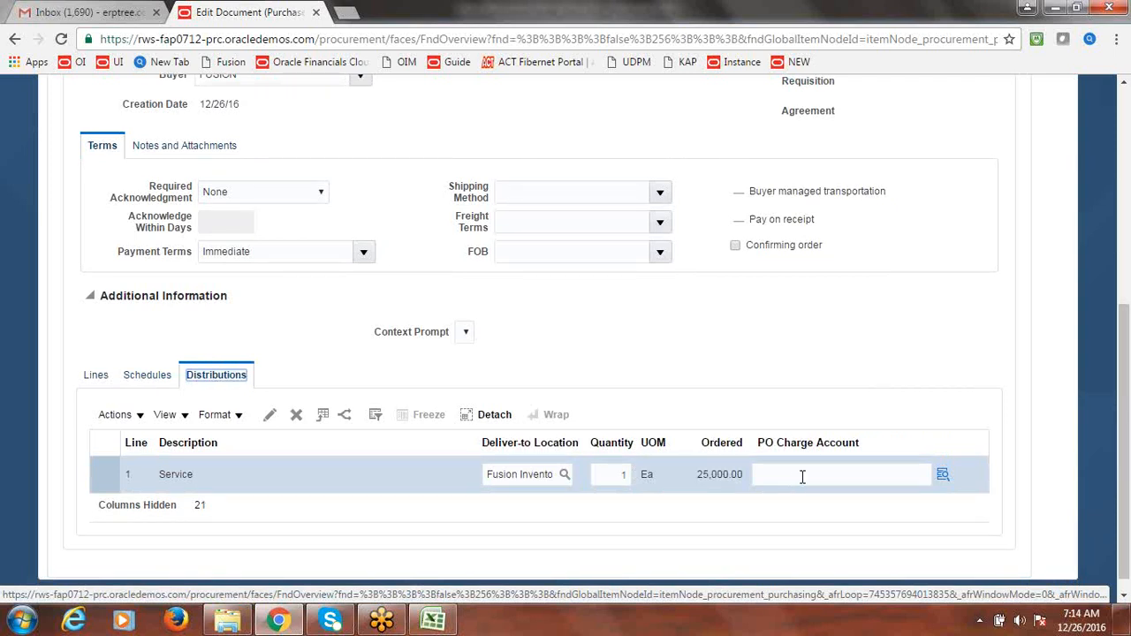
- Fill in the PO charge account 1000.1000.33320 and save the purchase order
{"action": "left_click", "coordinate": [891, 481]}
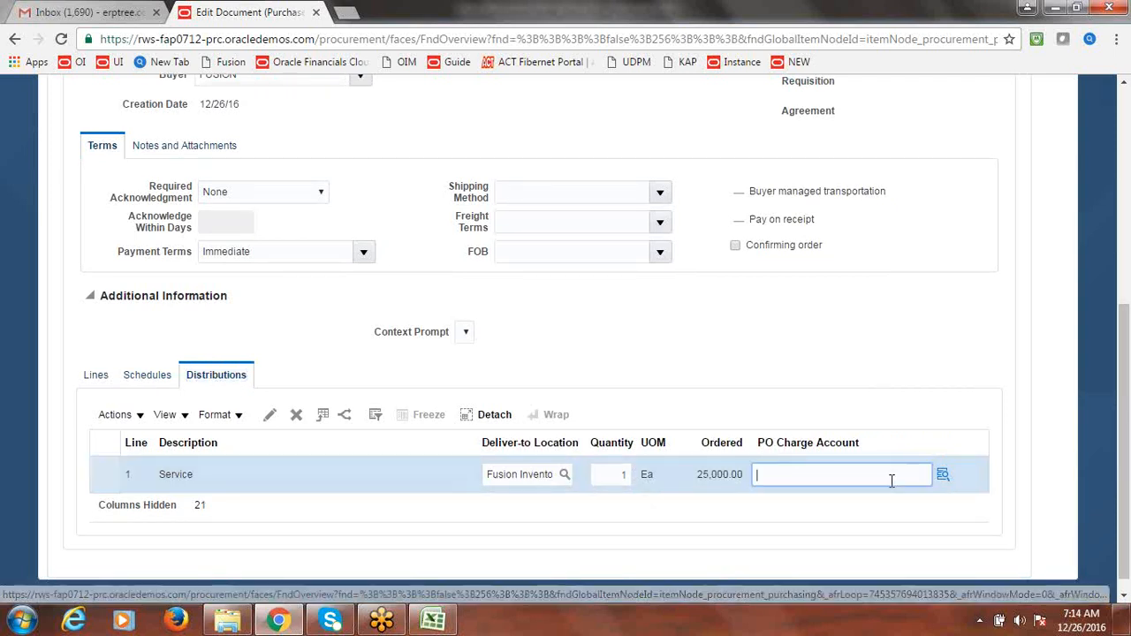
{"action": "left_click", "coordinate": [886, 354]}
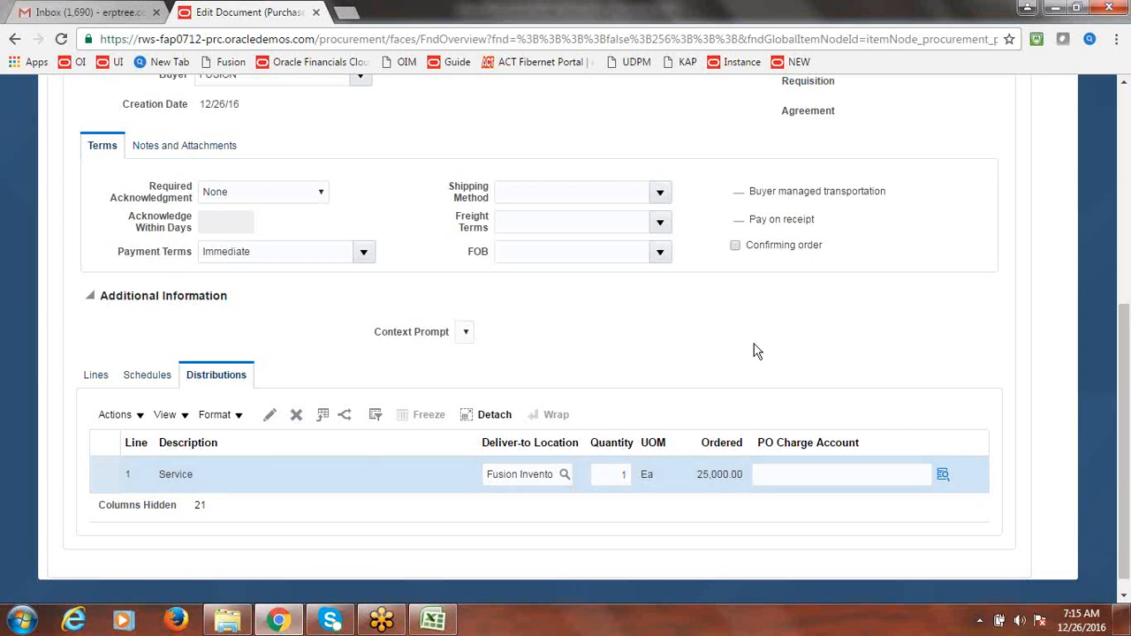
{"action": "left_click_drag", "start_coordinate": [1128, 421], "coordinate": [1128, 216]}
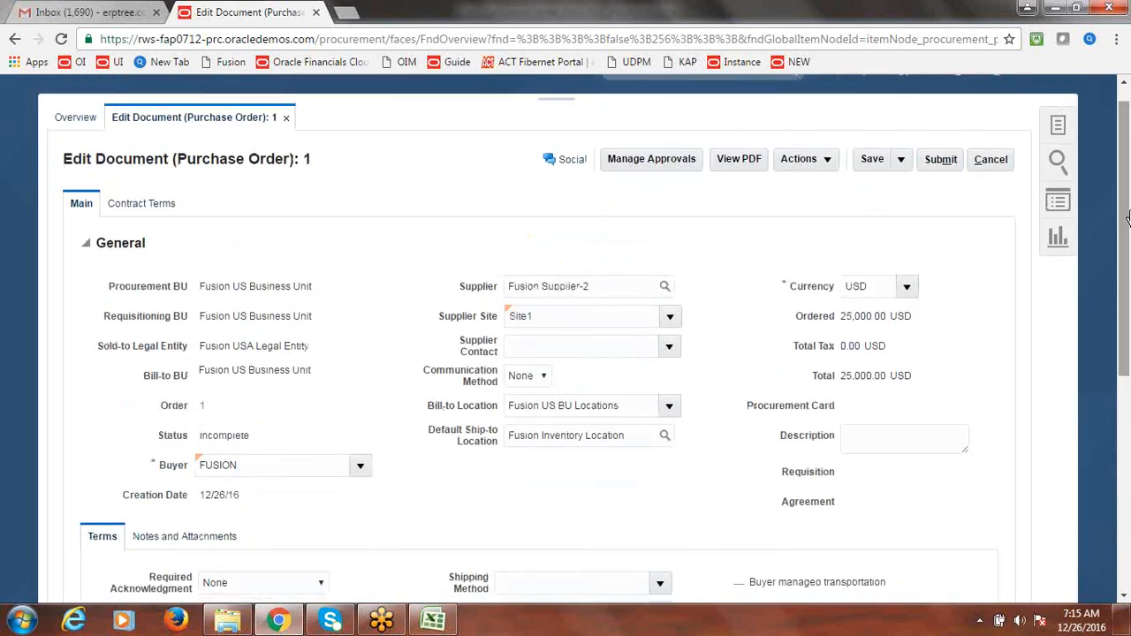
{"action": "left_click", "coordinate": [872, 159]}
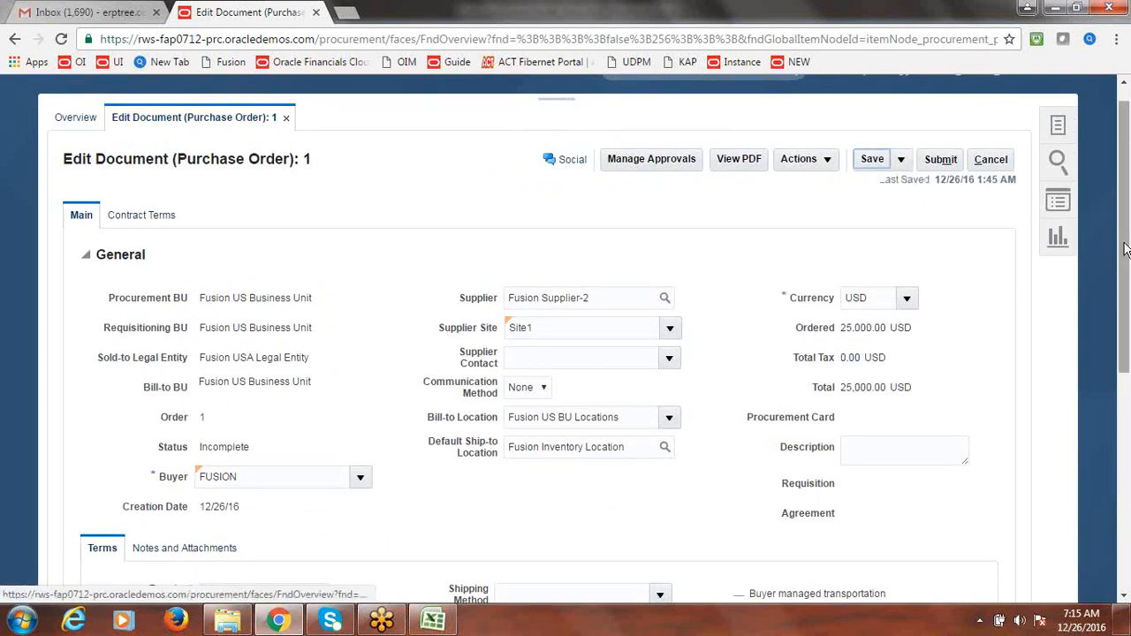
- Open distribution 1 of the service line for editing
{"action": "scroll", "coordinate": [1121, 373], "scroll_direction": "down", "scroll_amount": 3}
{"action": "scroll", "coordinate": [1121, 373], "scroll_direction": "down", "scroll_amount": 3}
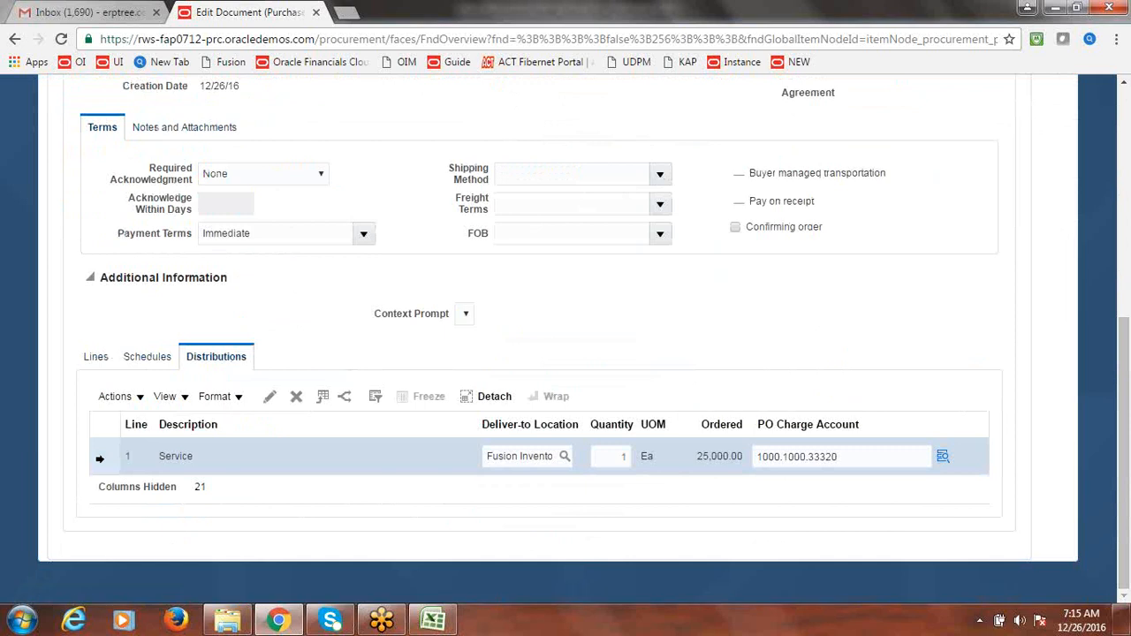
{"action": "left_click", "coordinate": [270, 398]}
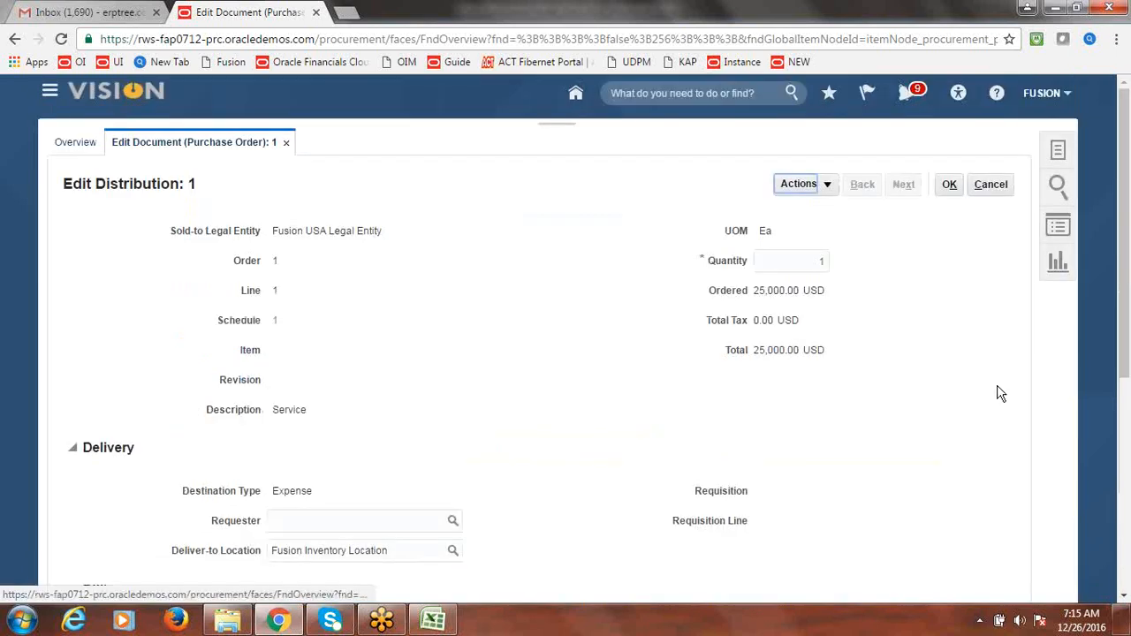
- Accept distribution 1 as is with OK, then submit purchase order 1 for approval
{"action": "left_click_drag", "start_coordinate": [1125, 252], "coordinate": [1035, 430]}
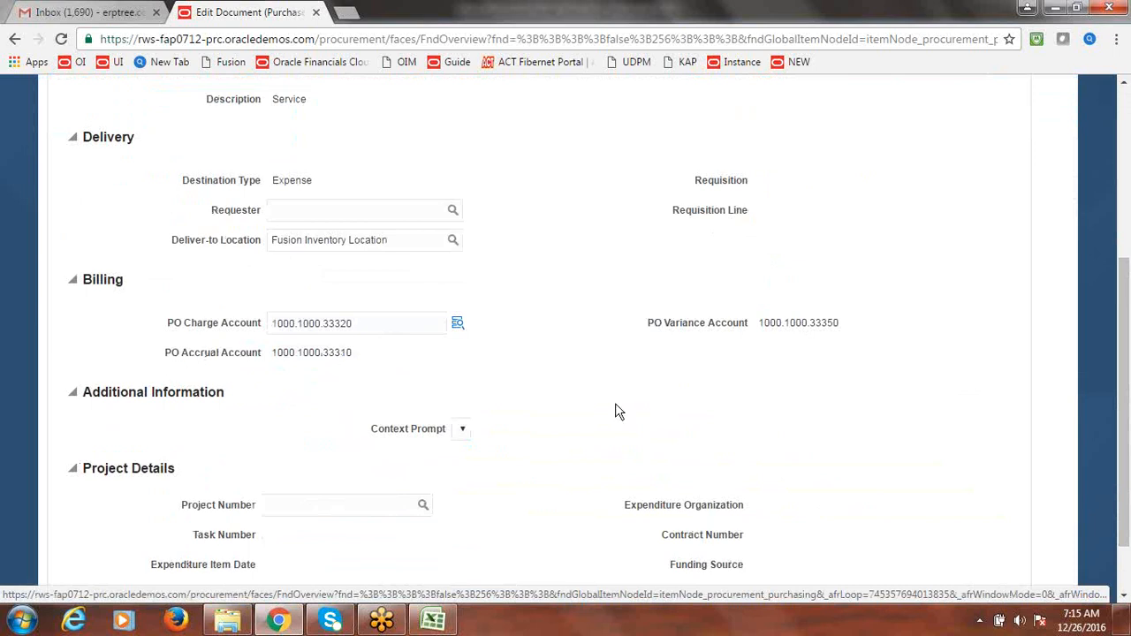
{"action": "left_click_drag", "start_coordinate": [1128, 454], "coordinate": [1126, 276]}
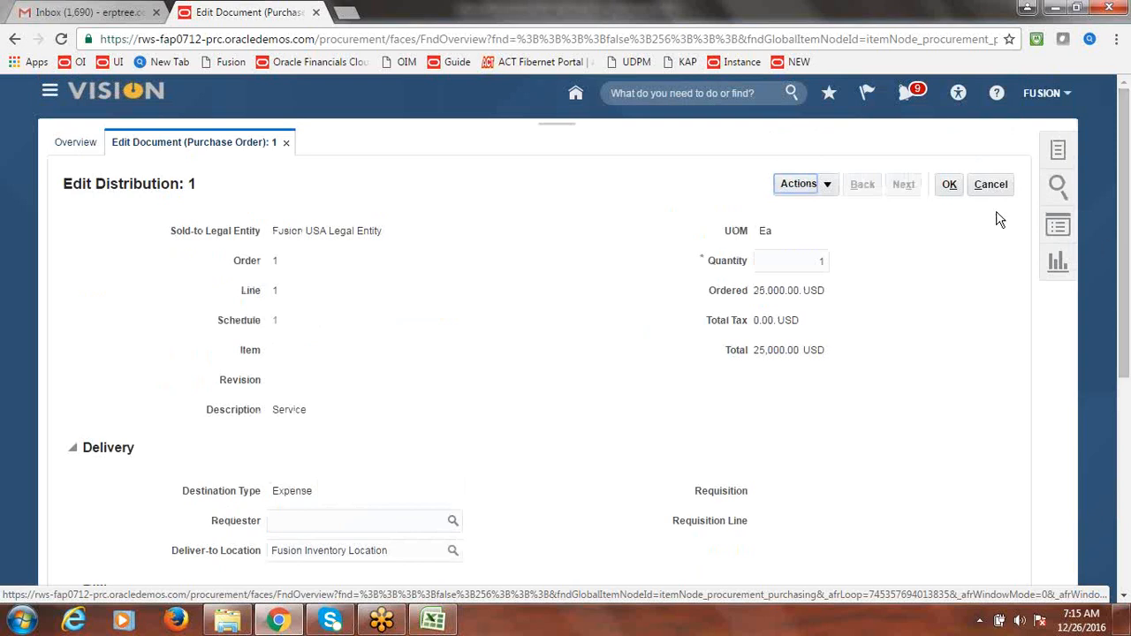
{"action": "left_click", "coordinate": [951, 187]}
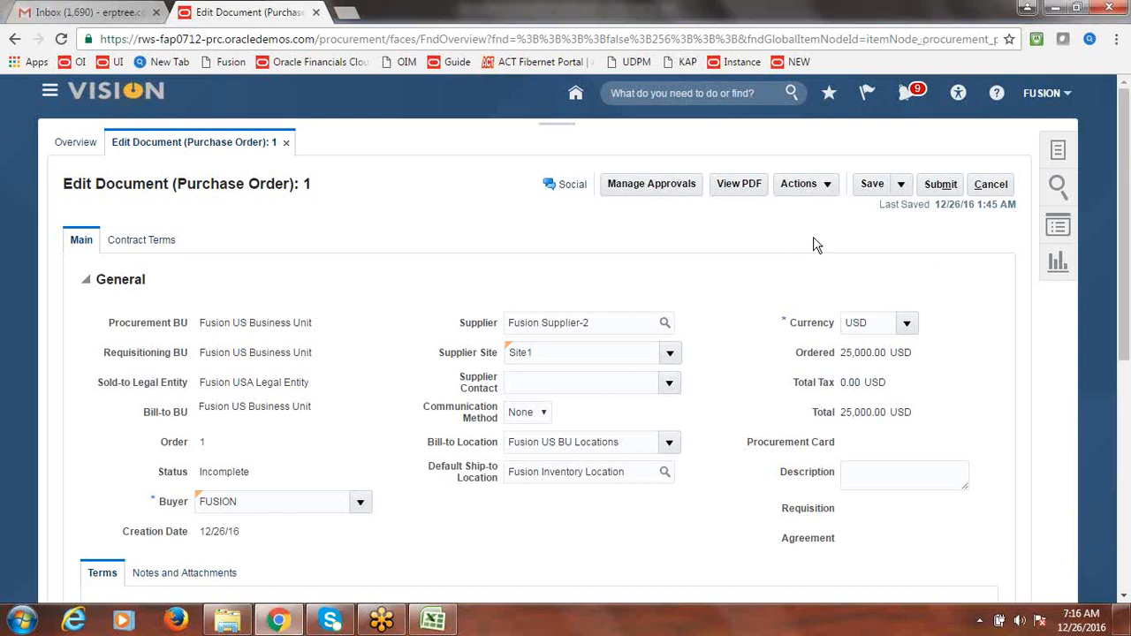
{"action": "left_click", "coordinate": [937, 188]}
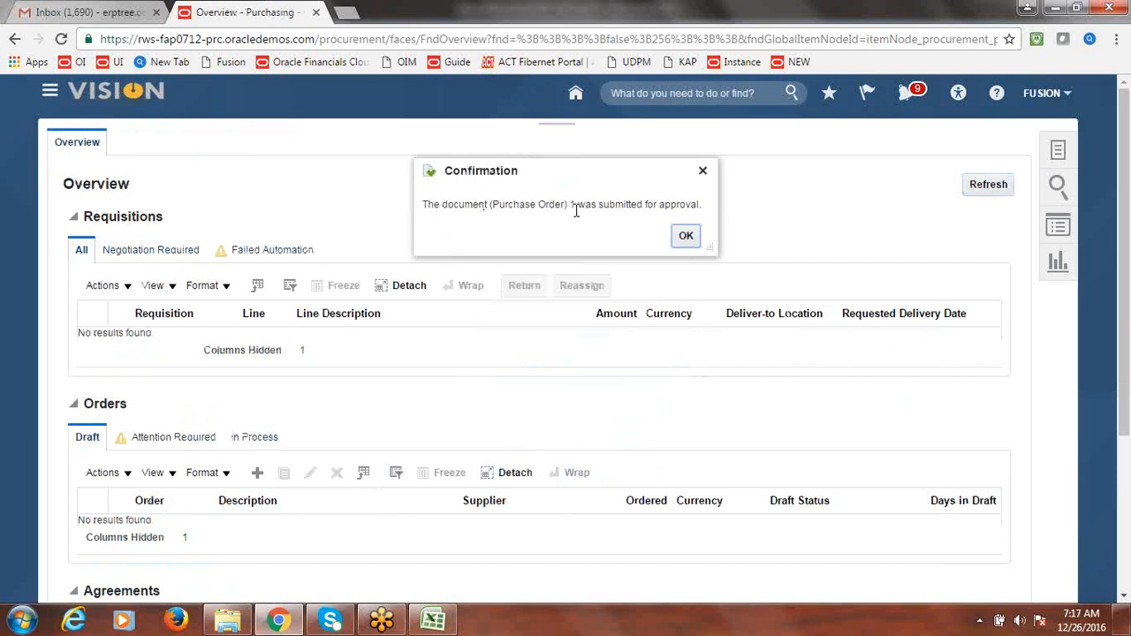
- Dismiss the submission confirmation and reload the purchasing overview several times
{"action": "left_click", "coordinate": [684, 235]}
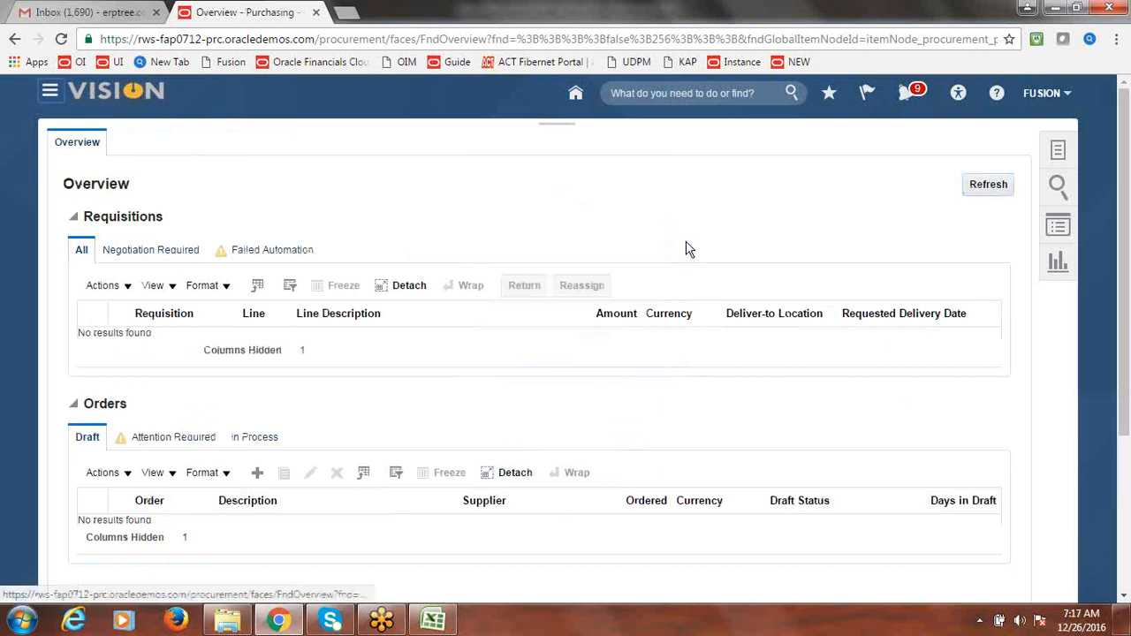
{"action": "left_click", "coordinate": [889, 39]}
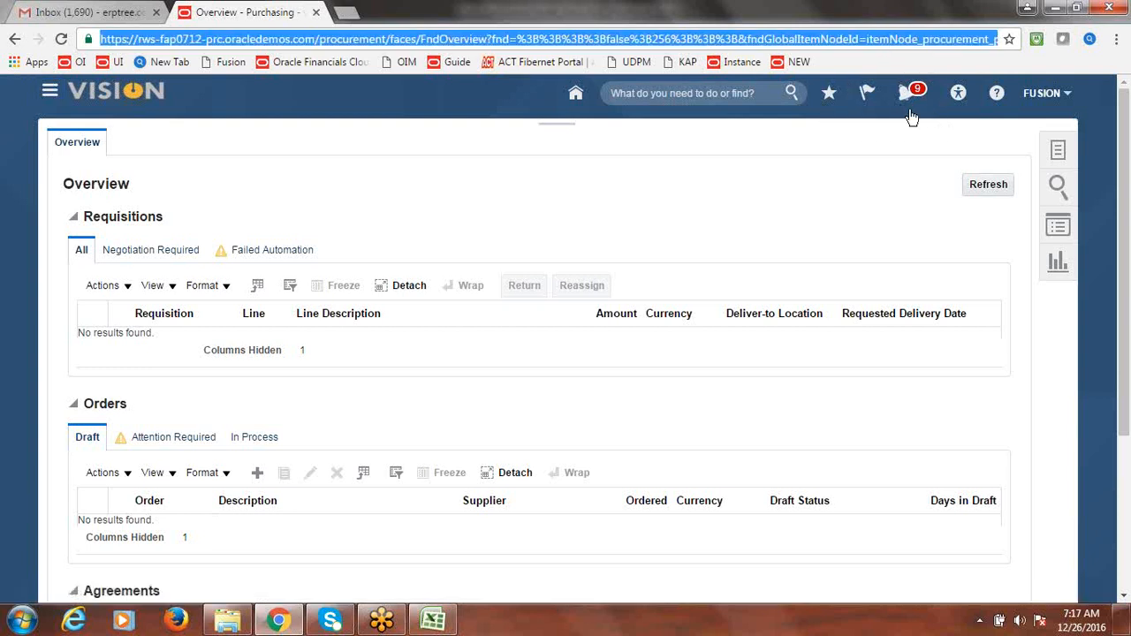
{"action": "key", "text": "Return"}
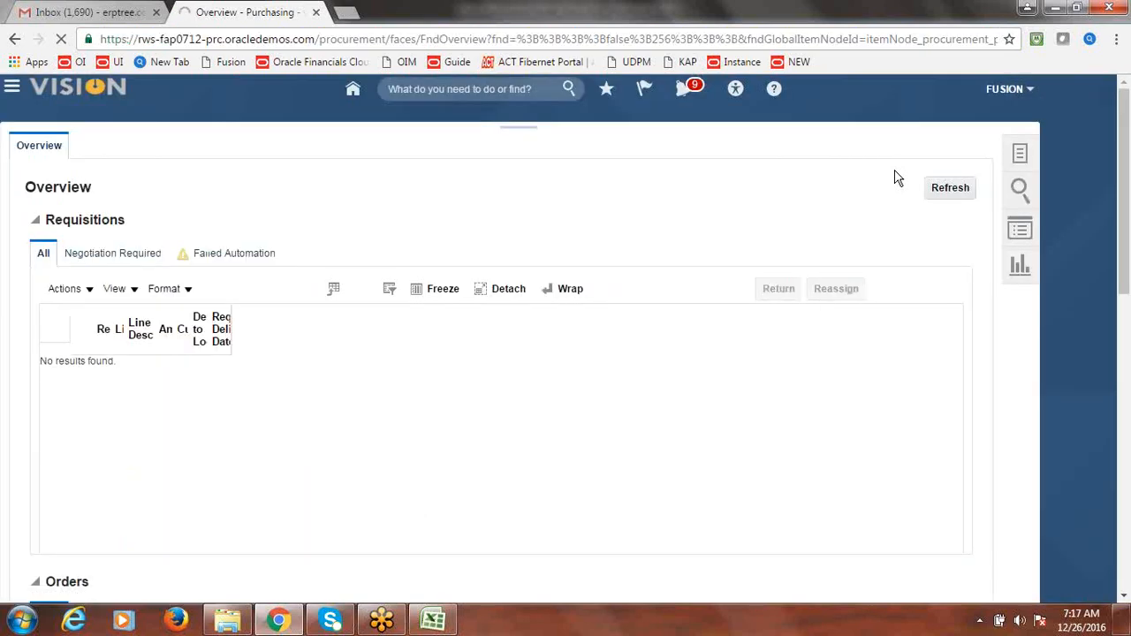
{"action": "left_click", "coordinate": [942, 46]}
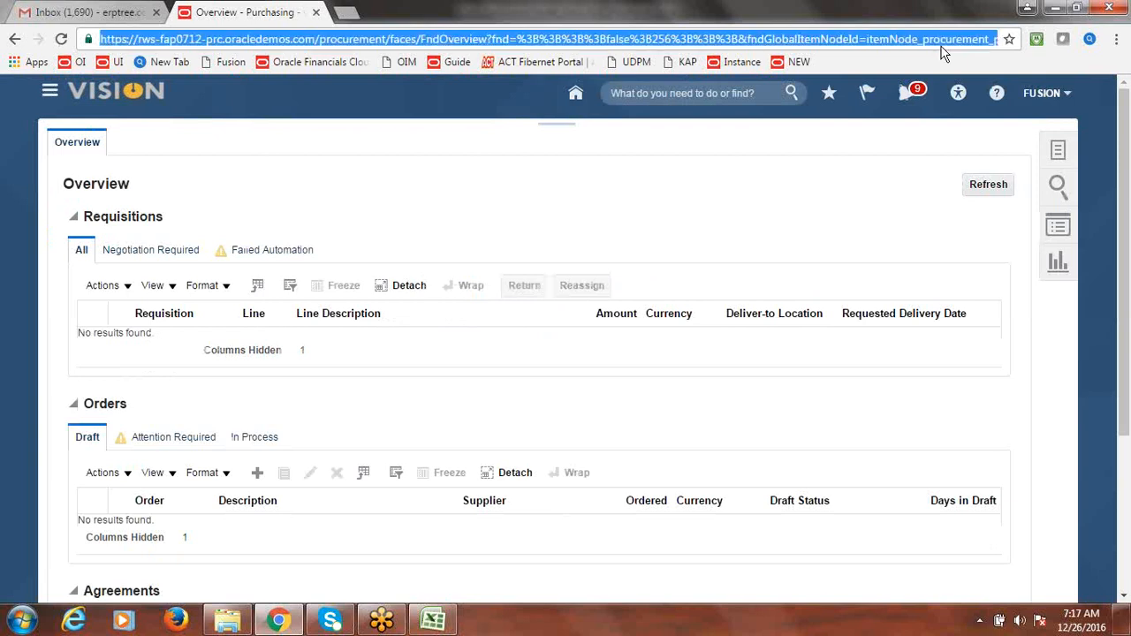
{"action": "key", "text": "Return"}
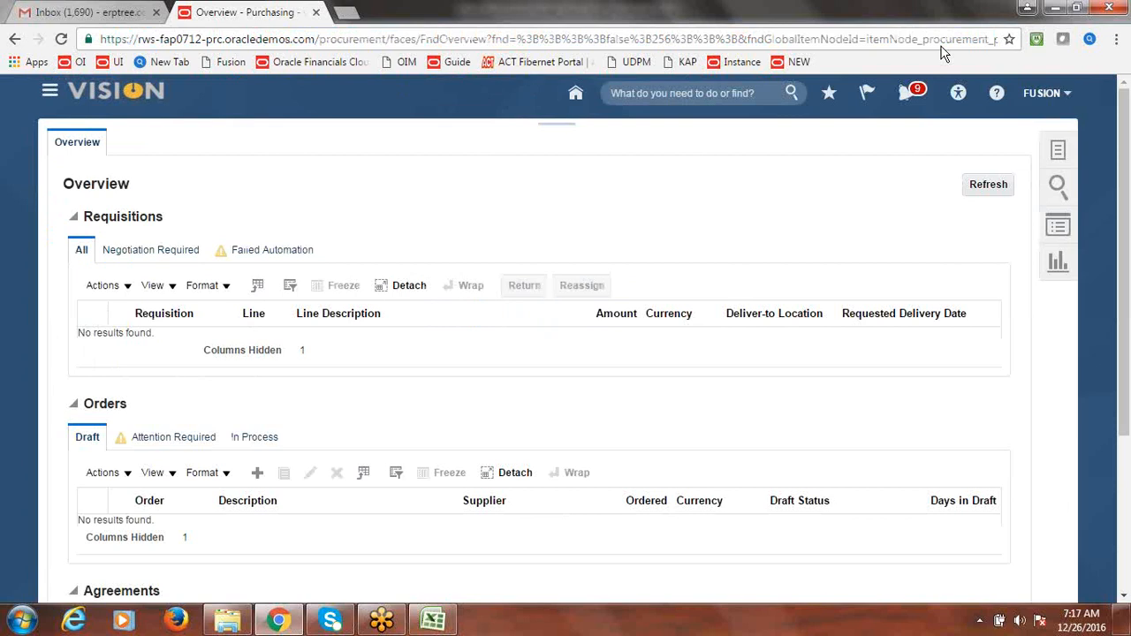
{"action": "left_click", "coordinate": [934, 42]}
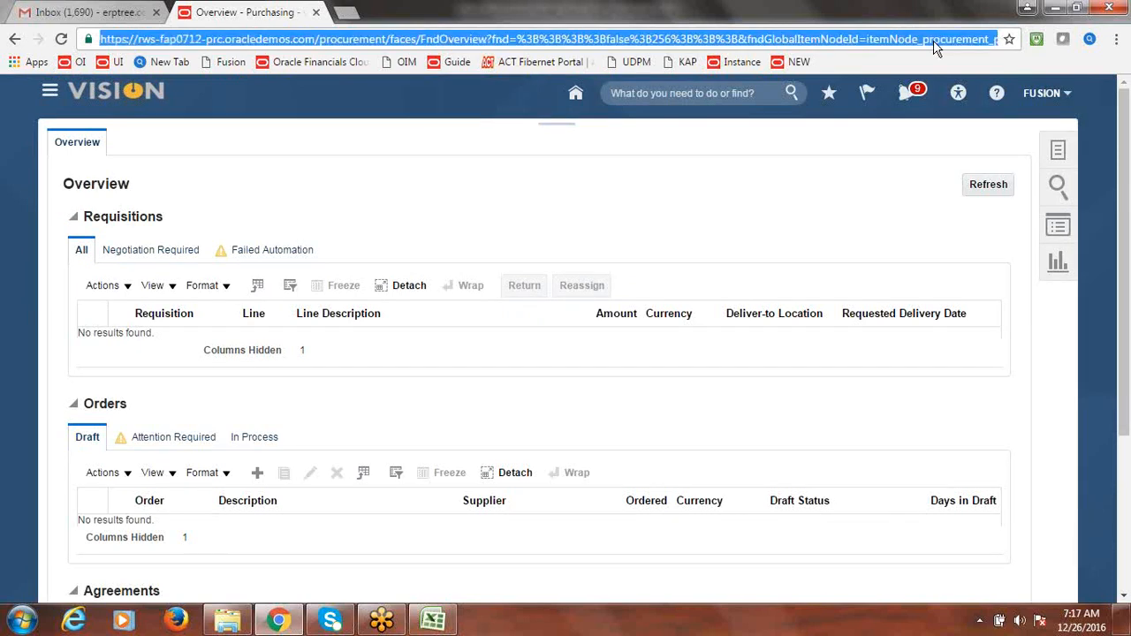
{"action": "key", "text": "Return"}
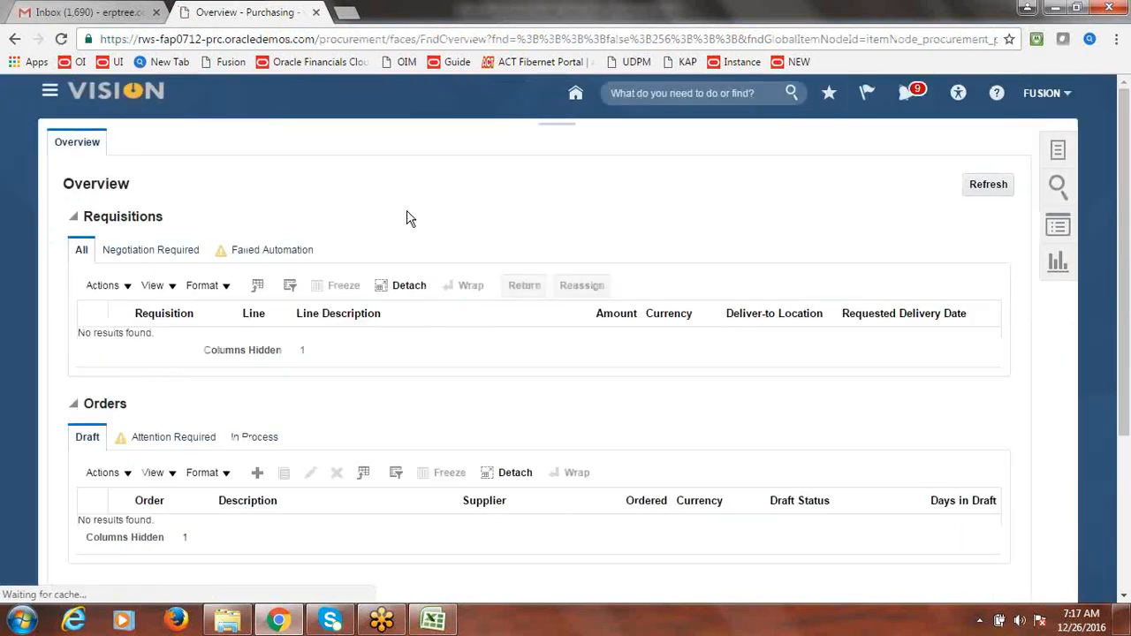
- Show the Attention Required orders, refresh the overview, and sign out via FUSION > Sign Out
{"action": "left_click", "coordinate": [164, 442]}
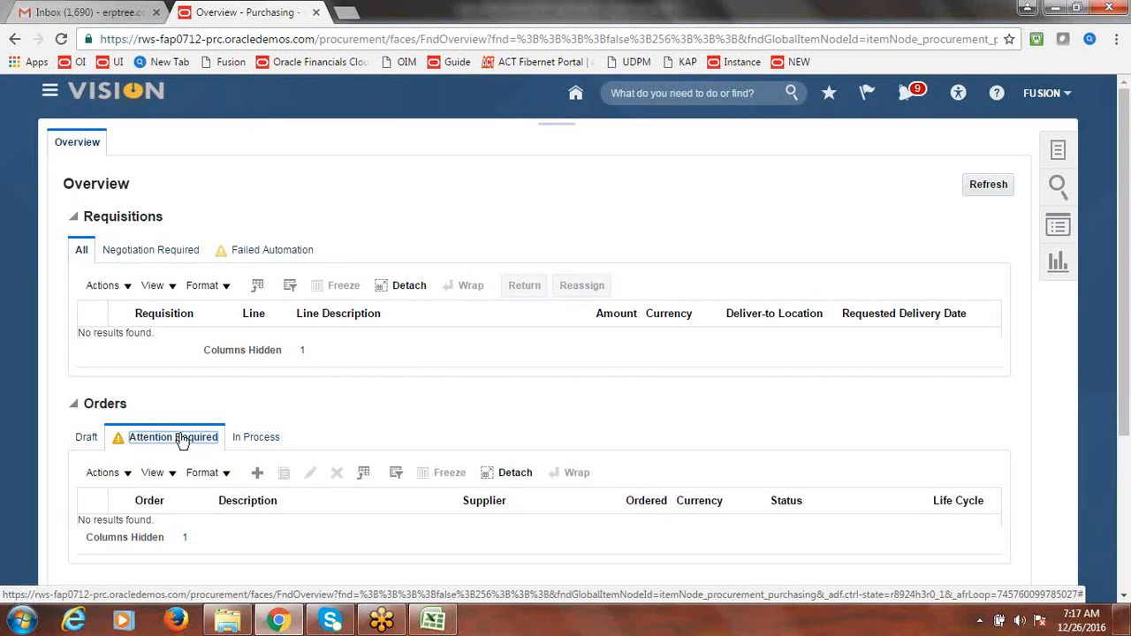
{"action": "left_click", "coordinate": [954, 41]}
{"action": "key", "text": "Return"}
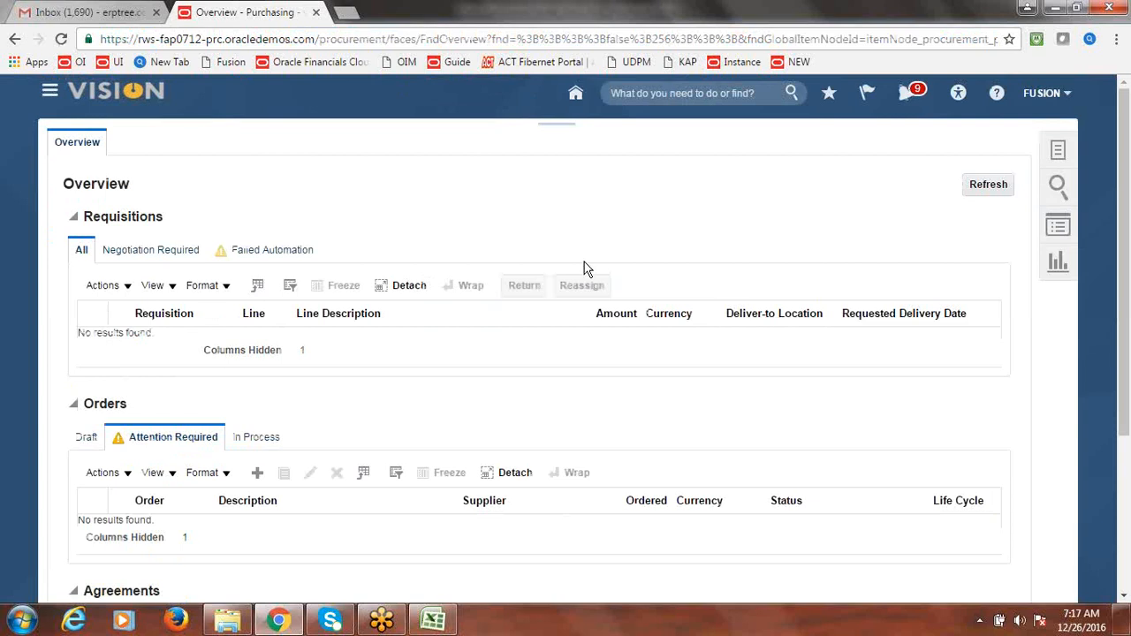
{"action": "left_click", "coordinate": [896, 39]}
{"action": "key", "text": "Return"}
{"action": "left_click", "coordinate": [1053, 96]}
{"action": "left_click", "coordinate": [1044, 123]}
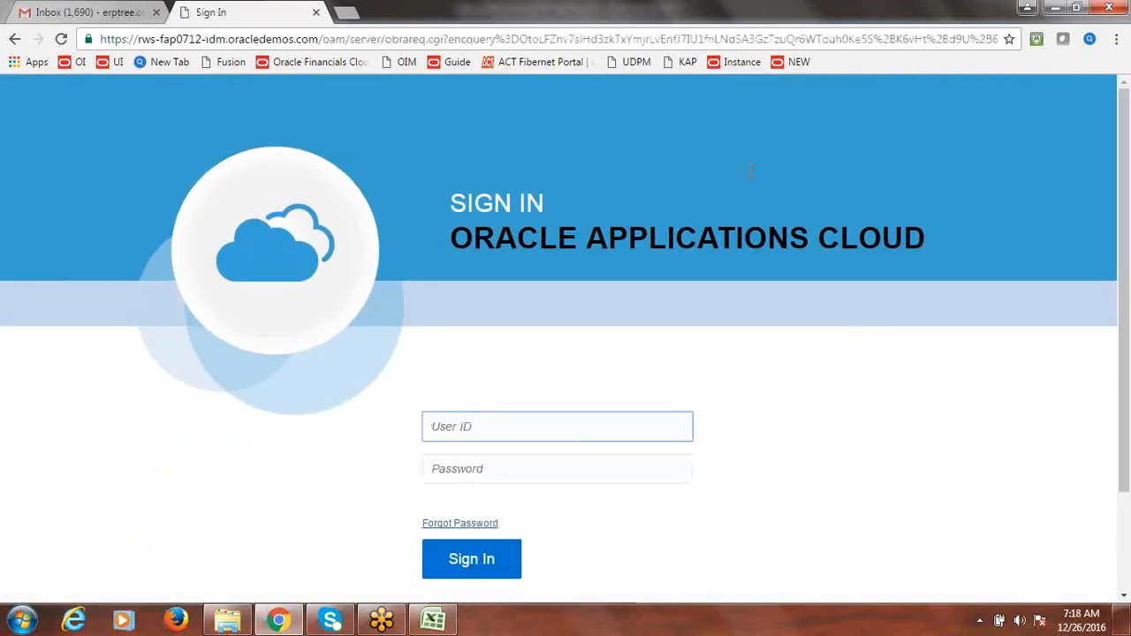
- Reload the sign-in page and sign in with the user ID and account password
{"action": "left_click", "coordinate": [853, 35]}
{"action": "key", "text": "Return"}
{"action": "type", "text": "fusion"}
{"action": "key", "text": "Tab"}
{"action": "type", "text": "•••••••••"}
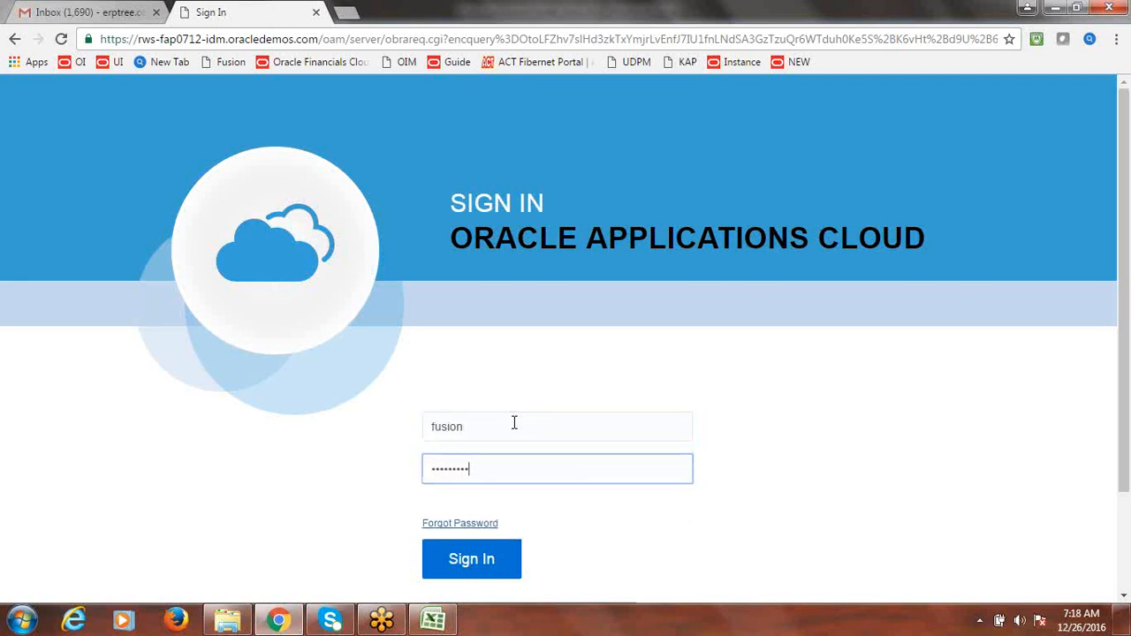
{"action": "left_click", "coordinate": [473, 549]}
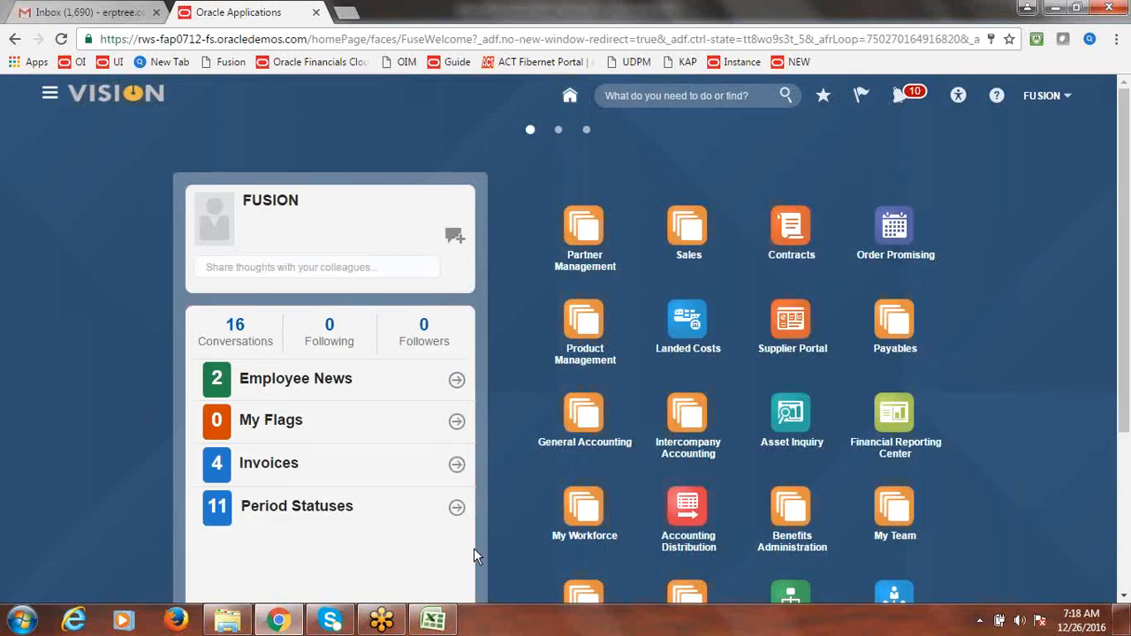
- Open the 'Approve Purchase Order 1' notification, review the 25,000.00 USD amount, and approve it
{"action": "left_click", "coordinate": [901, 99]}
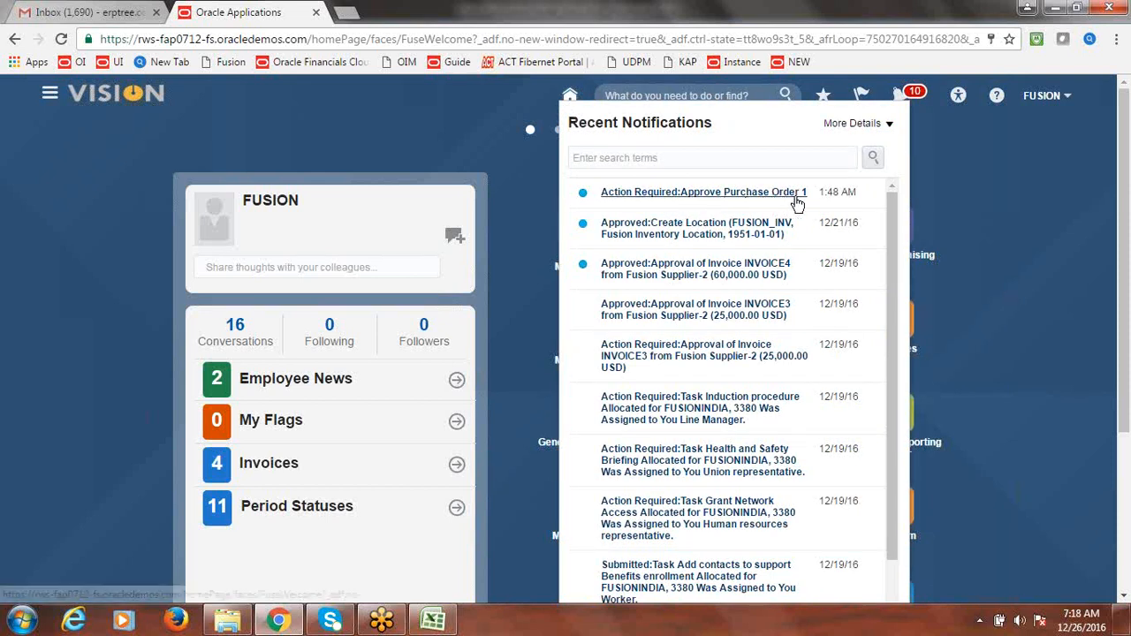
{"action": "left_click", "coordinate": [716, 196]}
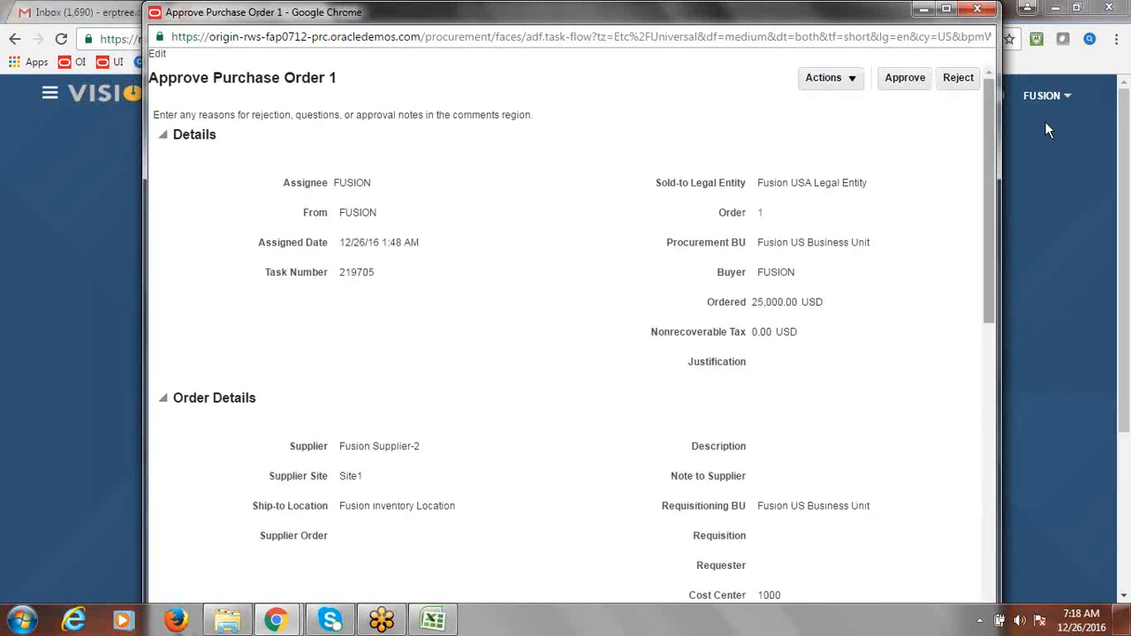
{"action": "left_click_drag", "start_coordinate": [987, 147], "coordinate": [989, 149]}
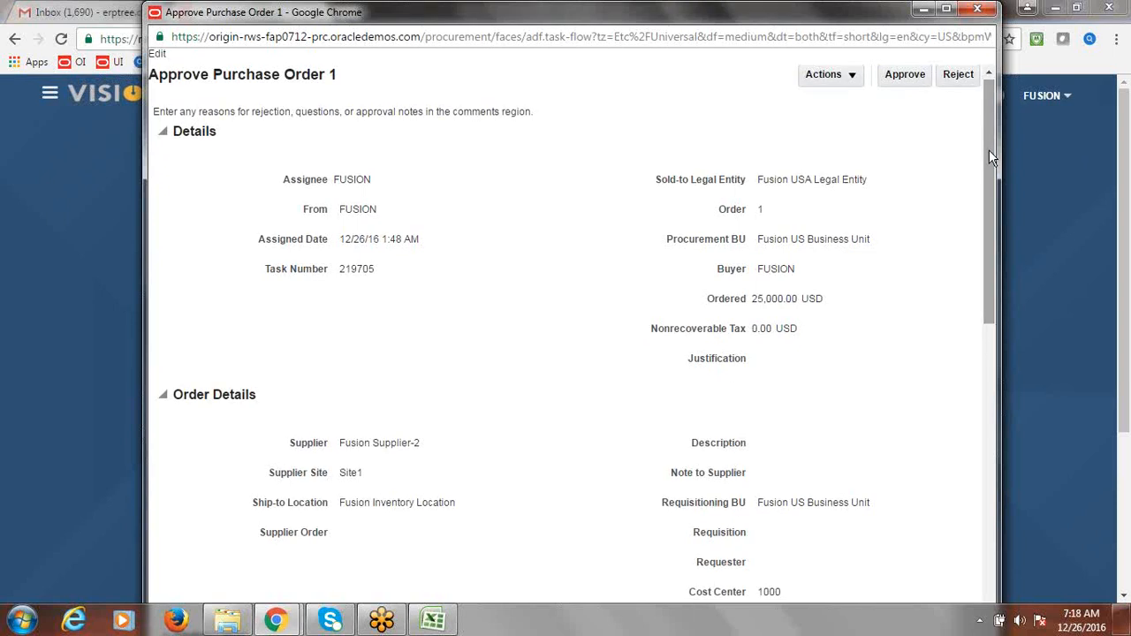
{"action": "double_click", "coordinate": [766, 300]}
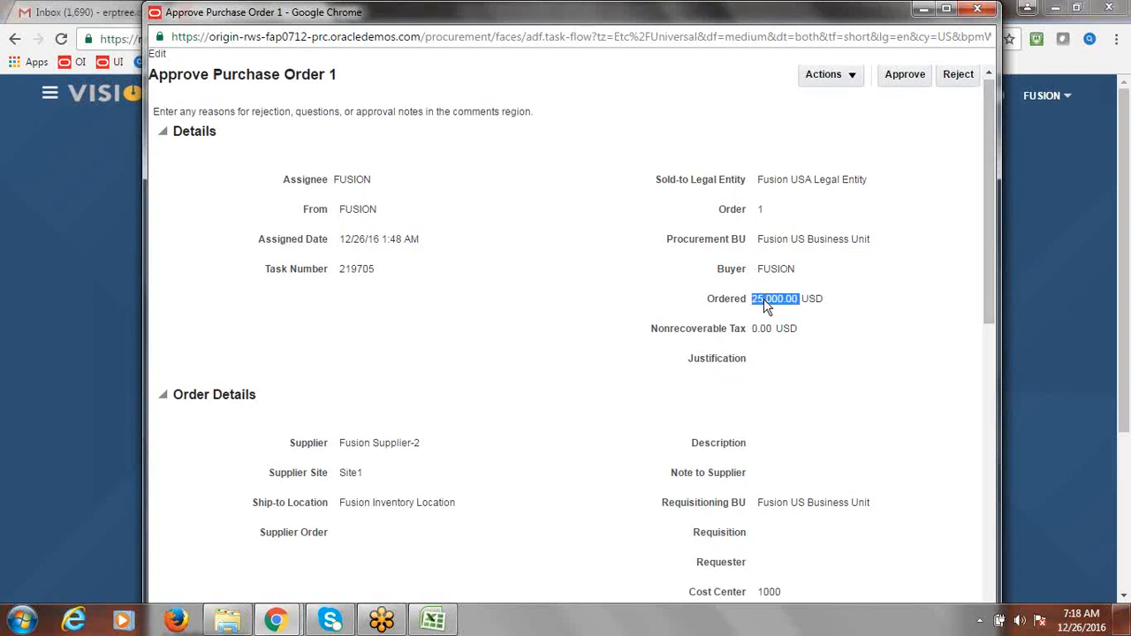
{"action": "left_click", "coordinate": [946, 174]}
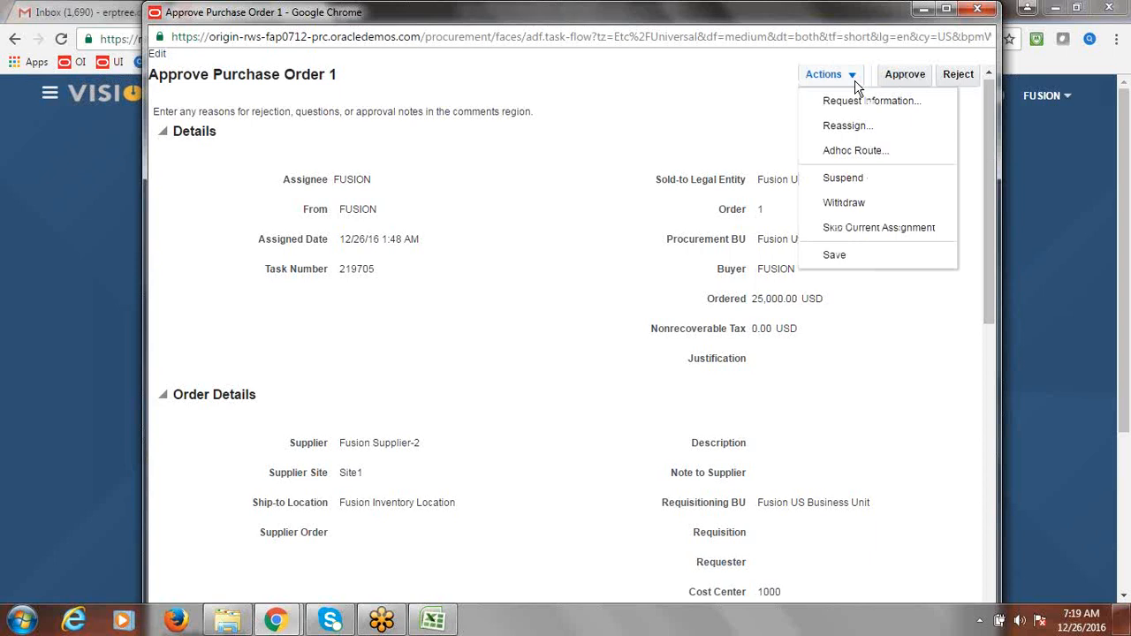
{"action": "left_click", "coordinate": [712, 116]}
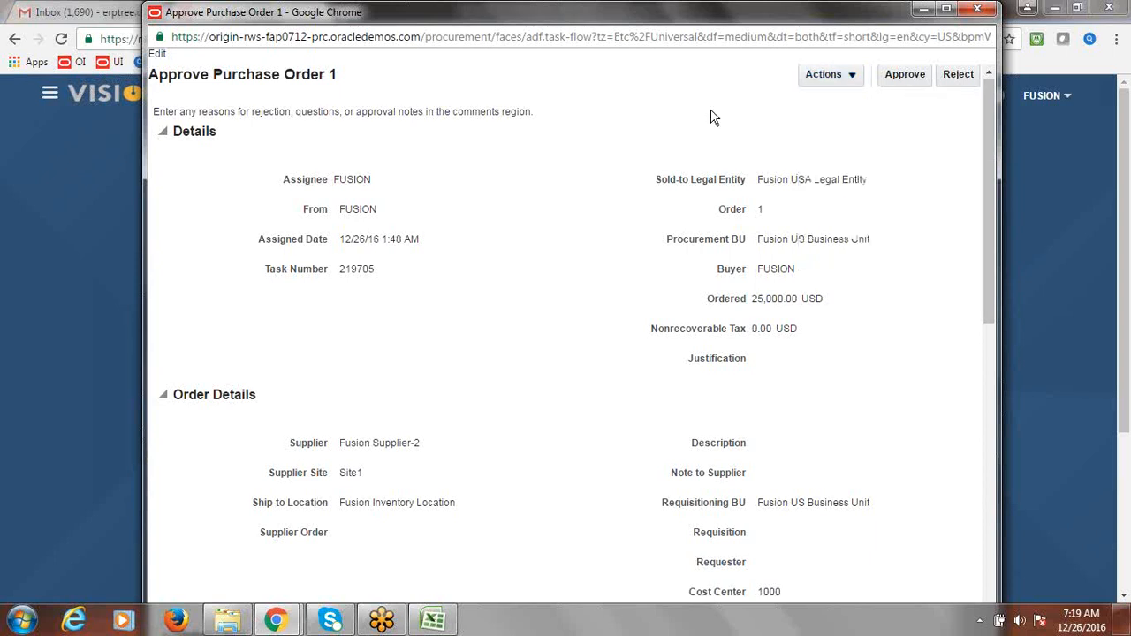
{"action": "left_click_drag", "start_coordinate": [985, 234], "coordinate": [990, 179]}
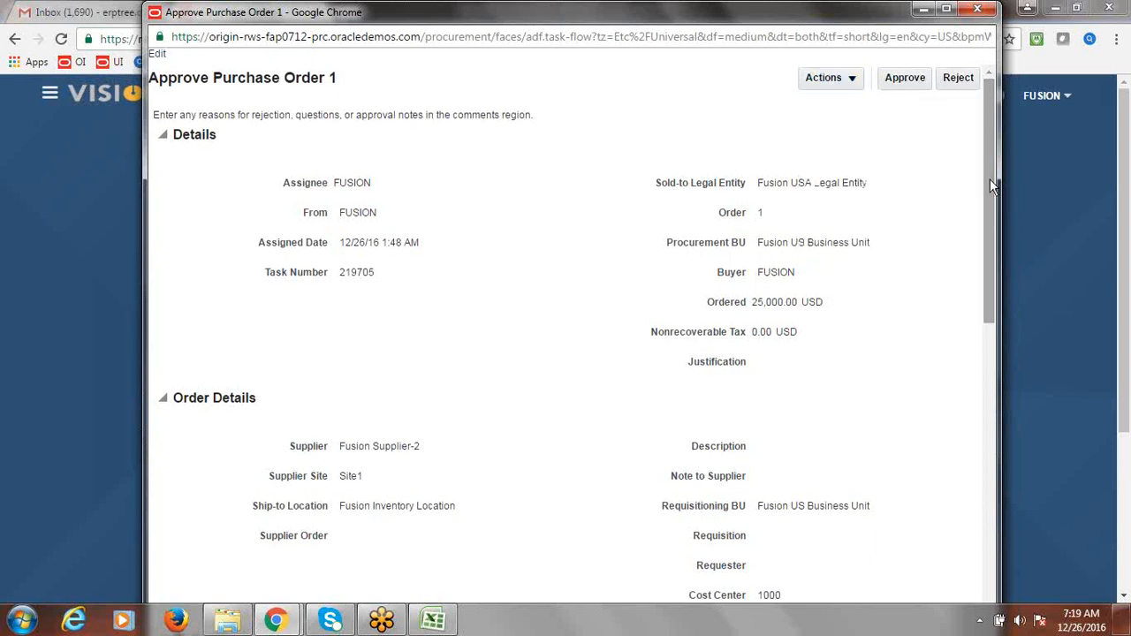
{"action": "left_click", "coordinate": [905, 80]}
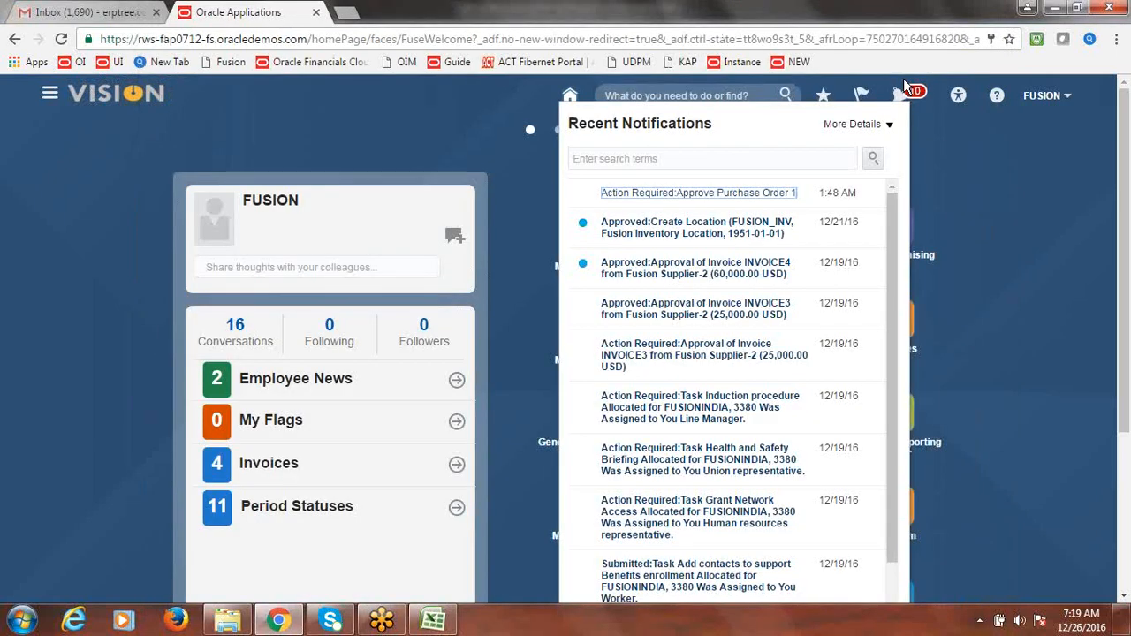
{"action": "left_click", "coordinate": [965, 139]}
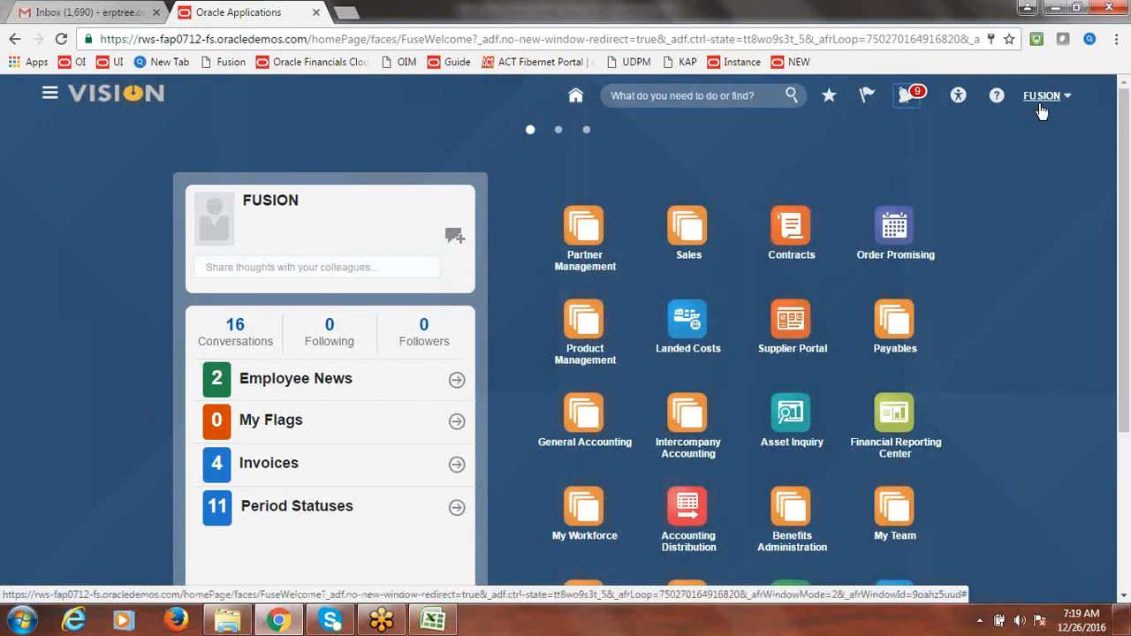
{"action": "left_click", "coordinate": [50, 98]}
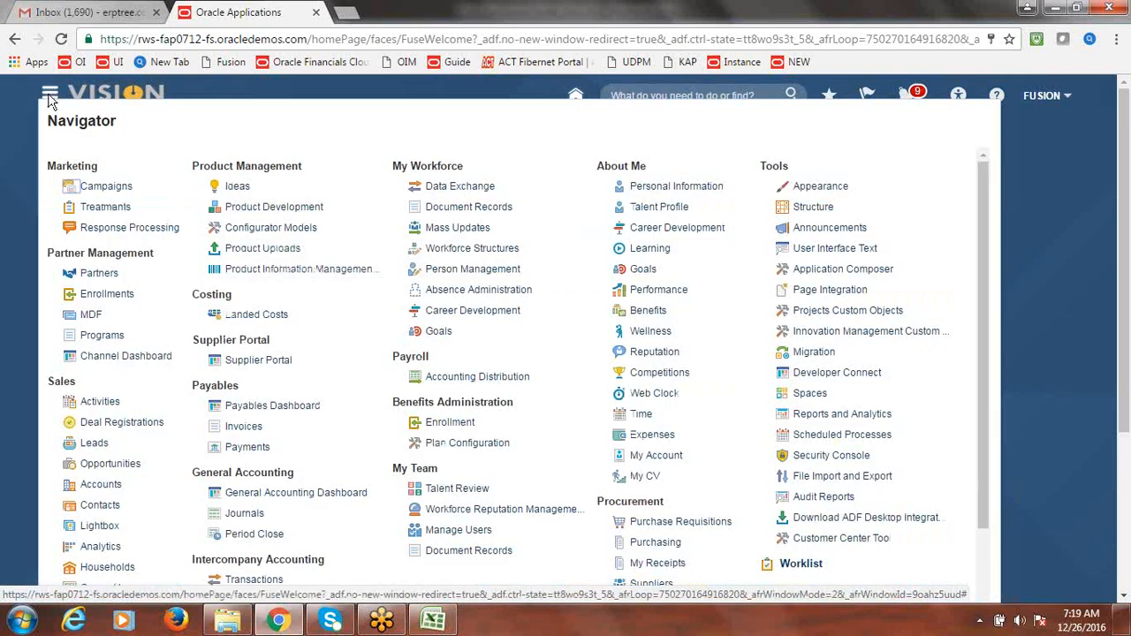
{"action": "left_click", "coordinate": [655, 543]}
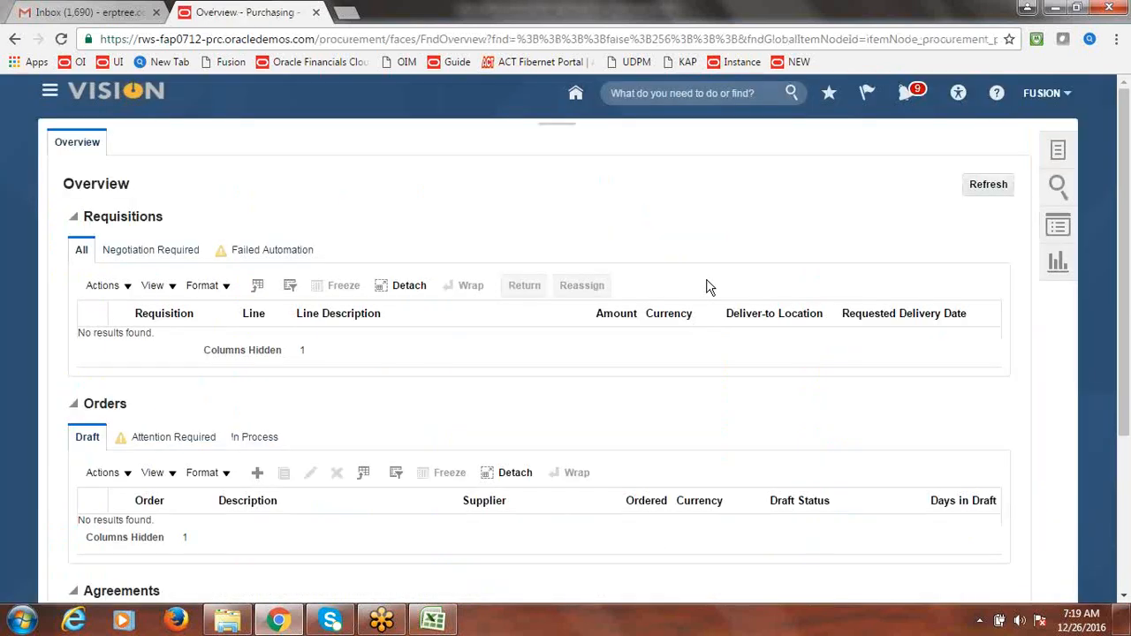
{"action": "left_click", "coordinate": [1060, 152]}
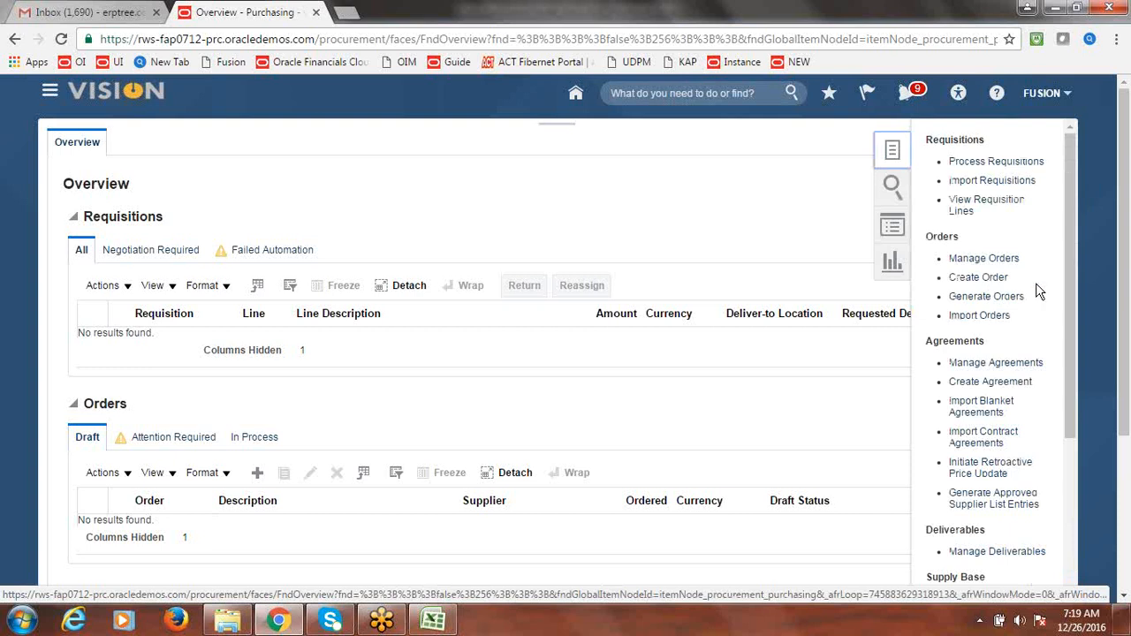
{"action": "left_click", "coordinate": [984, 259]}
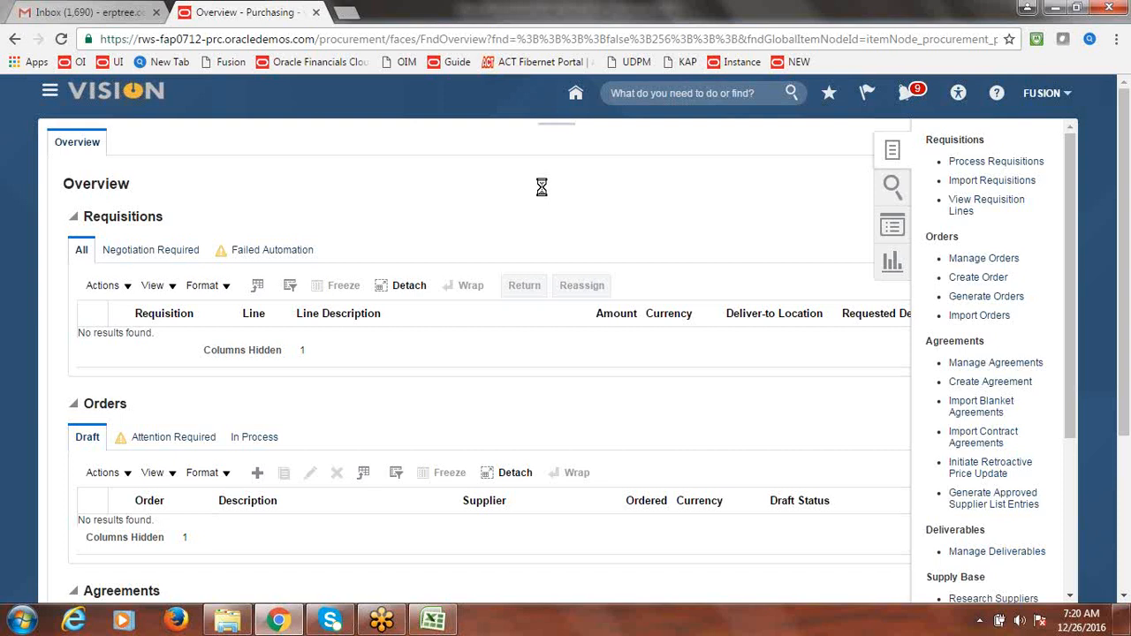
{"action": "left_click", "coordinate": [978, 260]}
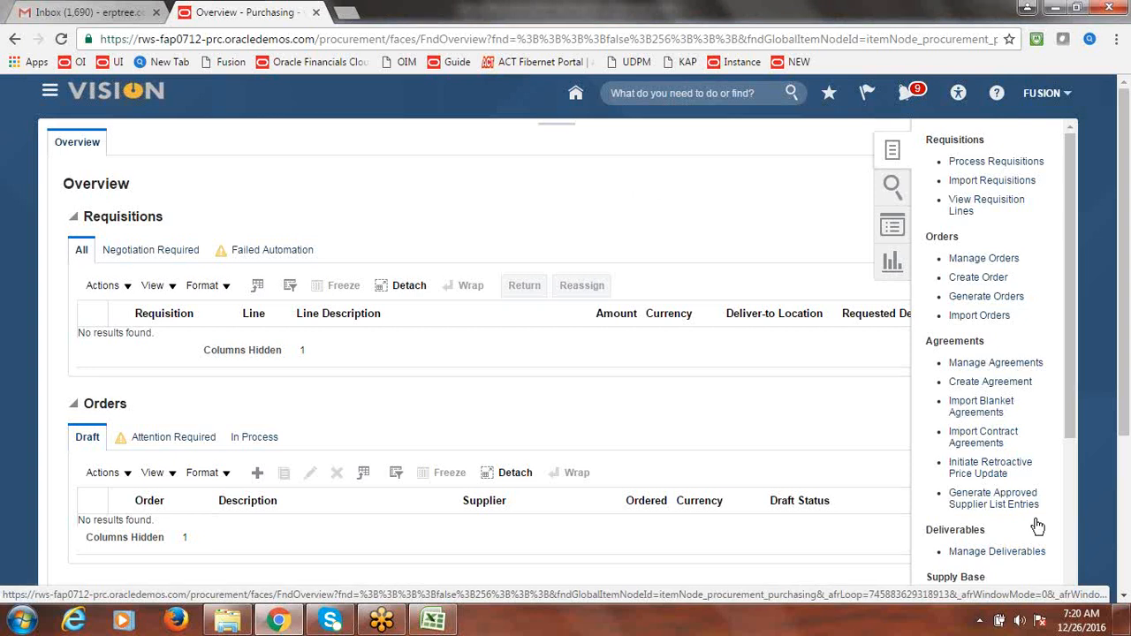
{"action": "left_click", "coordinate": [1021, 622]}
{"action": "left_click_drag", "start_coordinate": [1017, 431], "coordinate": [1018, 458]}
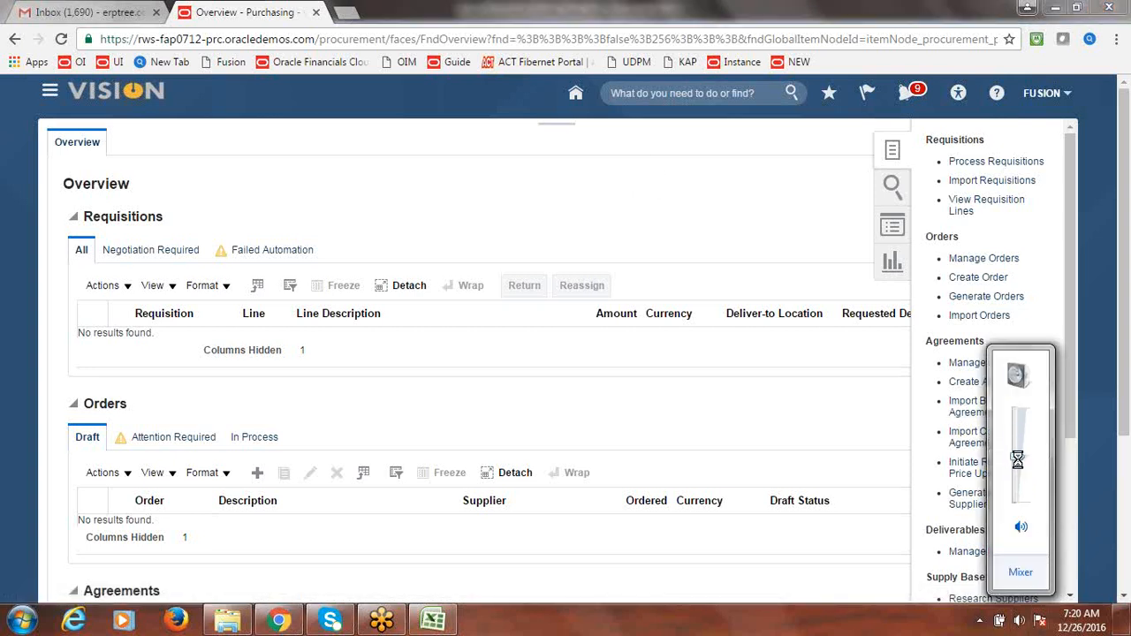
{"action": "left_click", "coordinate": [864, 53]}
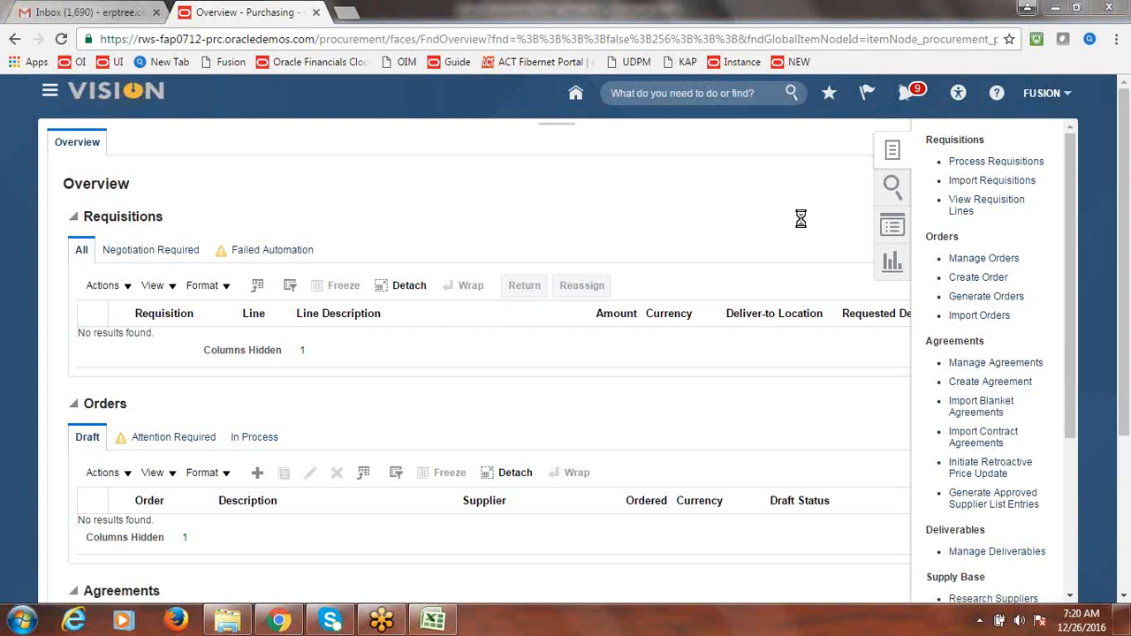
{"action": "left_click", "coordinate": [795, 62]}
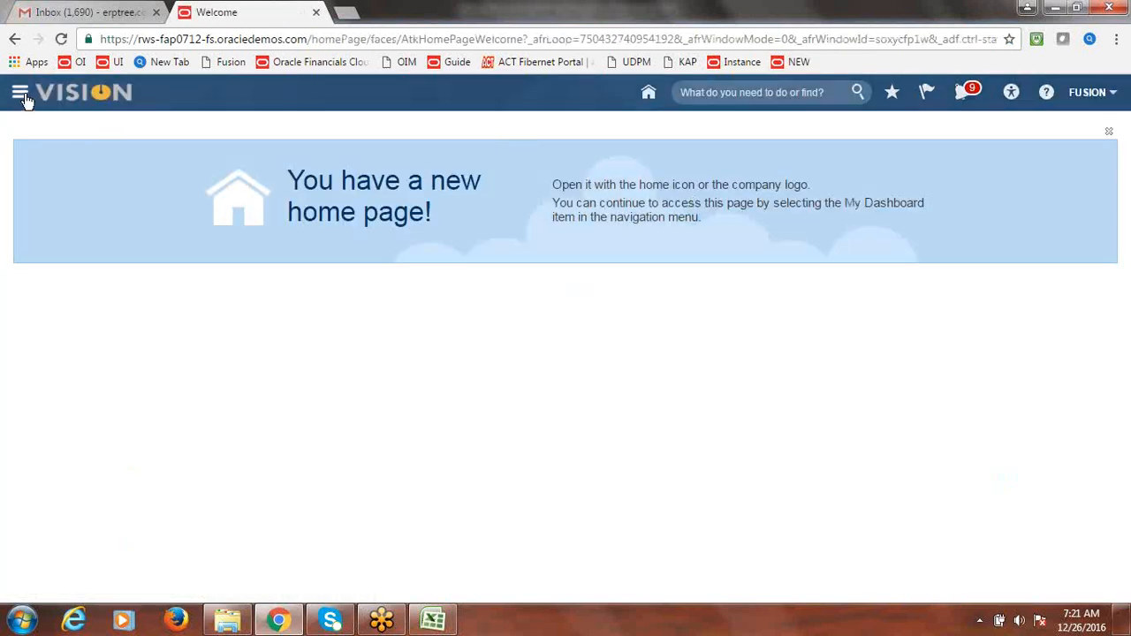
{"action": "left_click", "coordinate": [25, 97]}
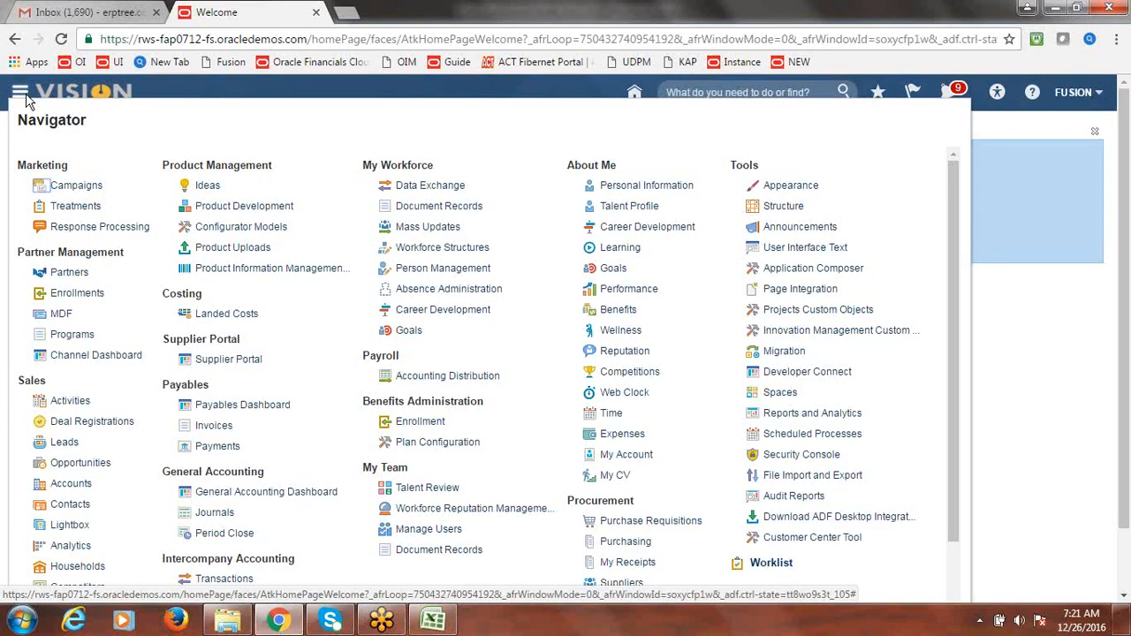
{"action": "left_click", "coordinate": [620, 546]}
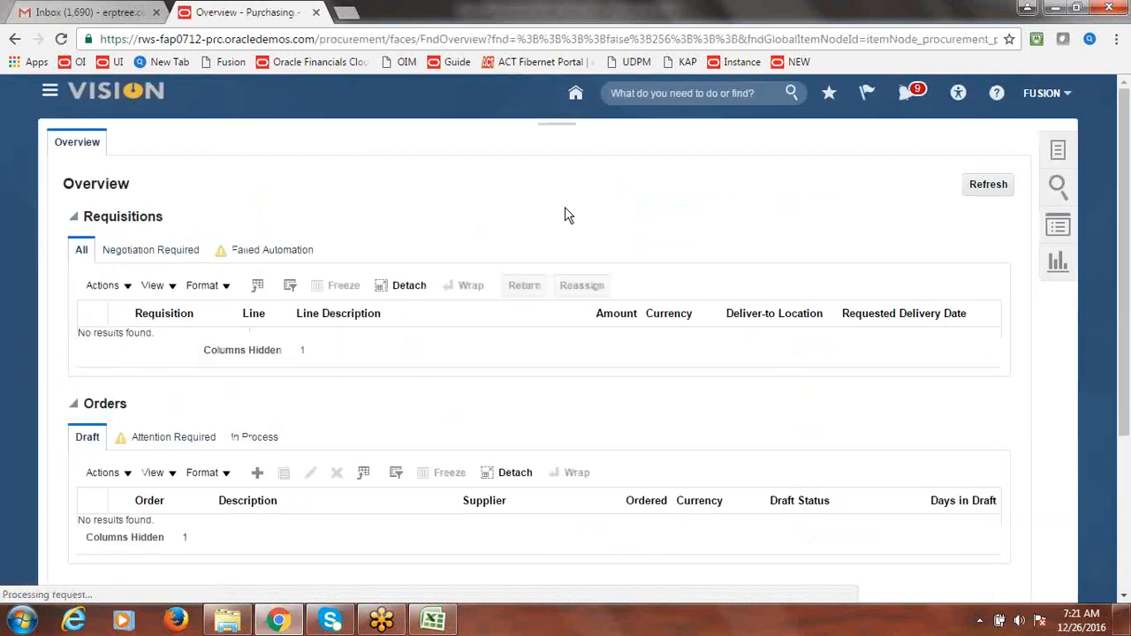
{"action": "left_click", "coordinate": [1060, 154]}
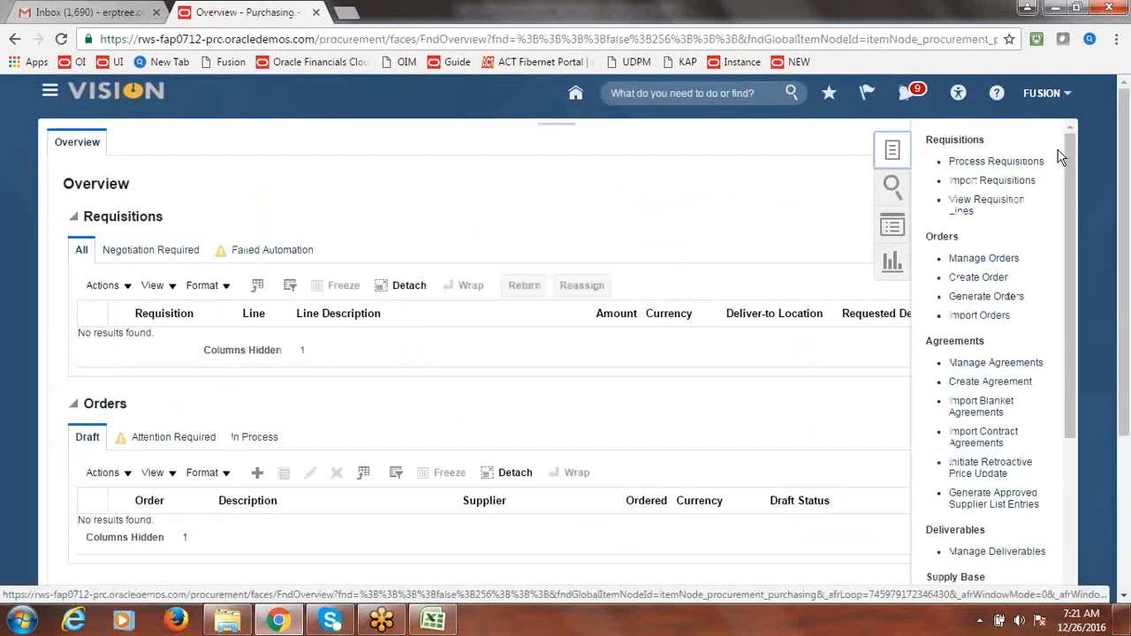
- Search Manage Orders for supplier Fusion Supplier-2 and order 1, confirming Open status at 25,000.00 USD
{"action": "left_click", "coordinate": [979, 259]}
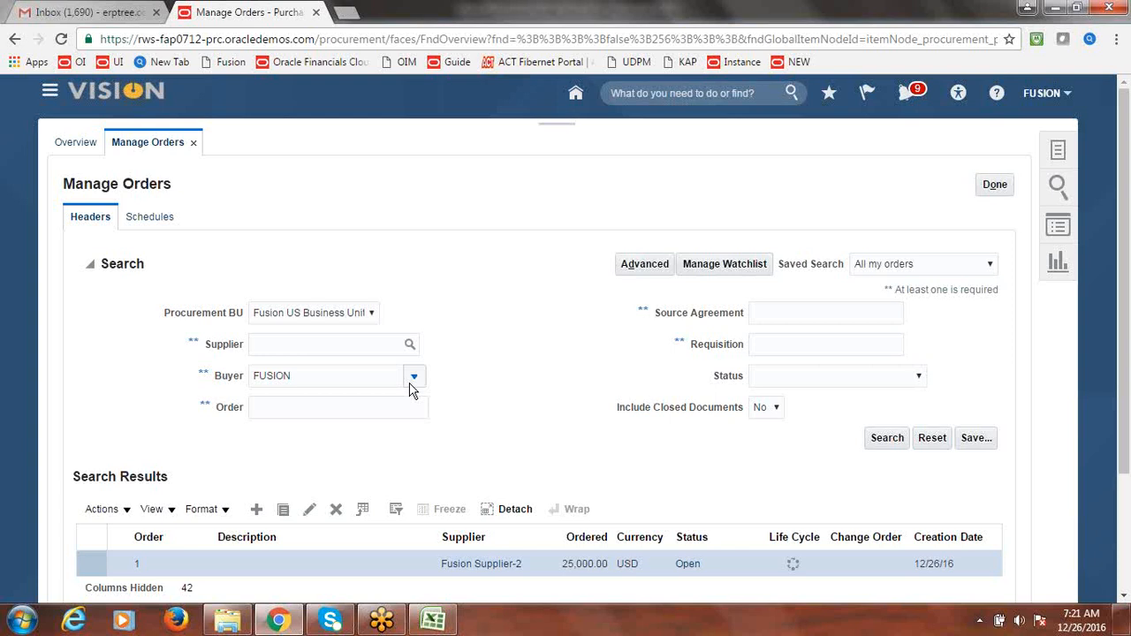
{"action": "left_click", "coordinate": [383, 345]}
{"action": "type", "text": "Fusion Supplier-2"}
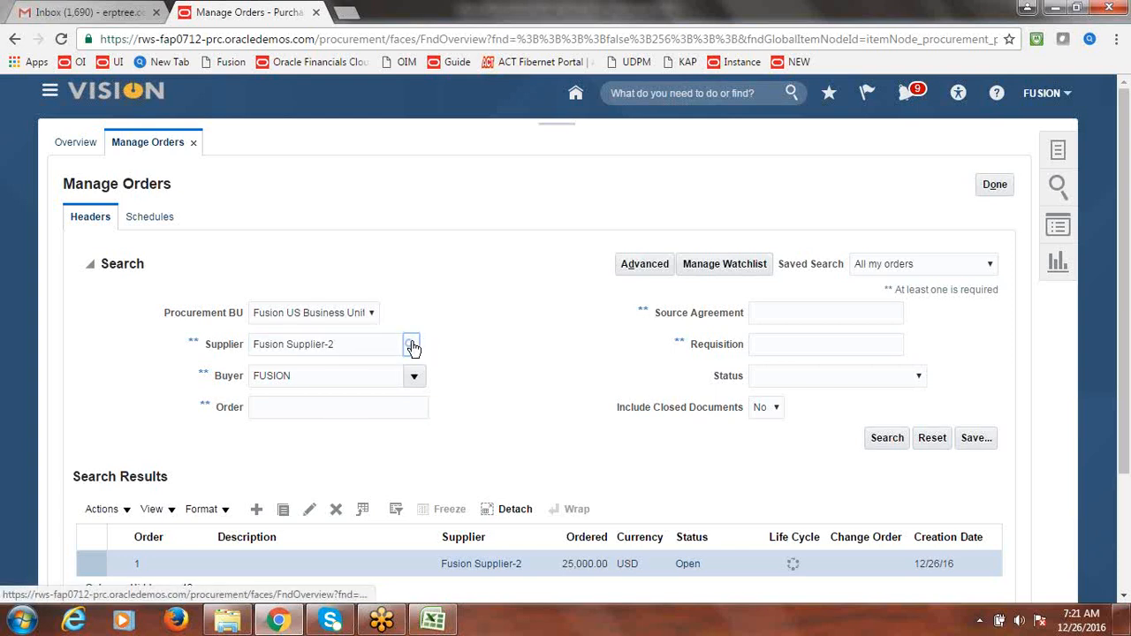
{"action": "left_click", "coordinate": [297, 409]}
{"action": "type", "text": "1"}
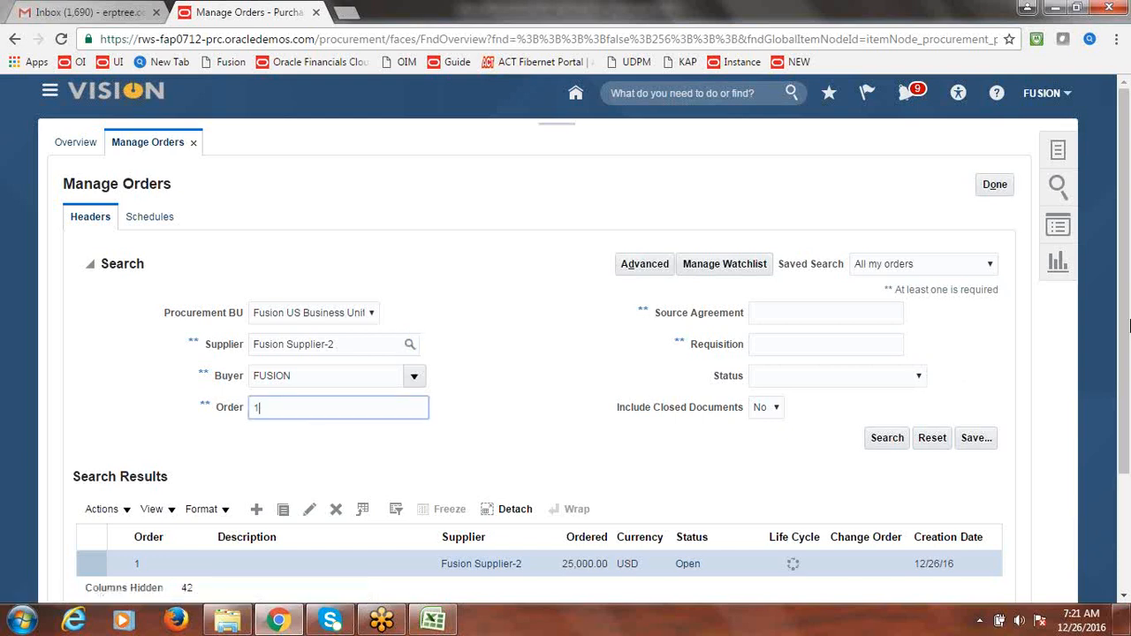
{"action": "left_click_drag", "start_coordinate": [1126, 302], "coordinate": [1125, 399]}
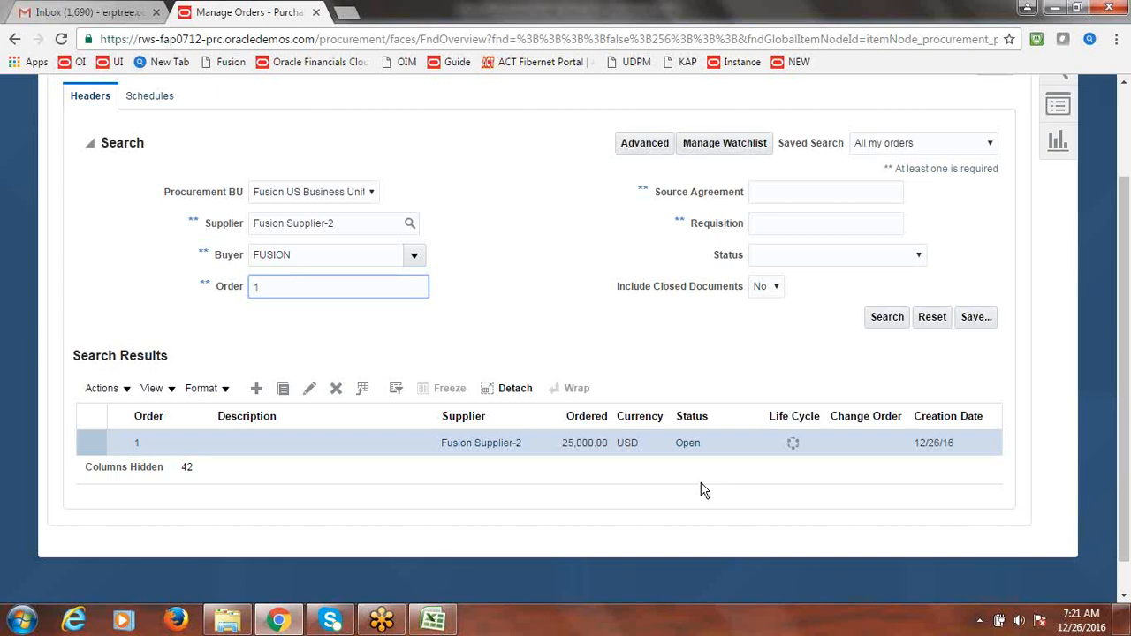
{"action": "left_click", "coordinate": [720, 349]}
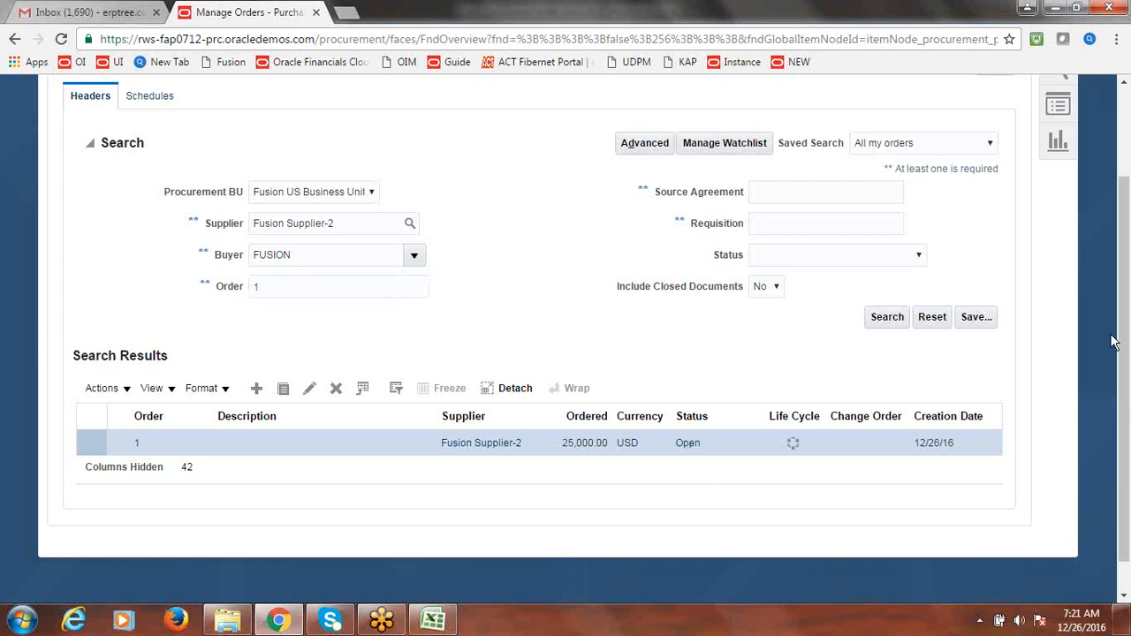
{"action": "left_click_drag", "start_coordinate": [1126, 447], "coordinate": [1128, 301]}
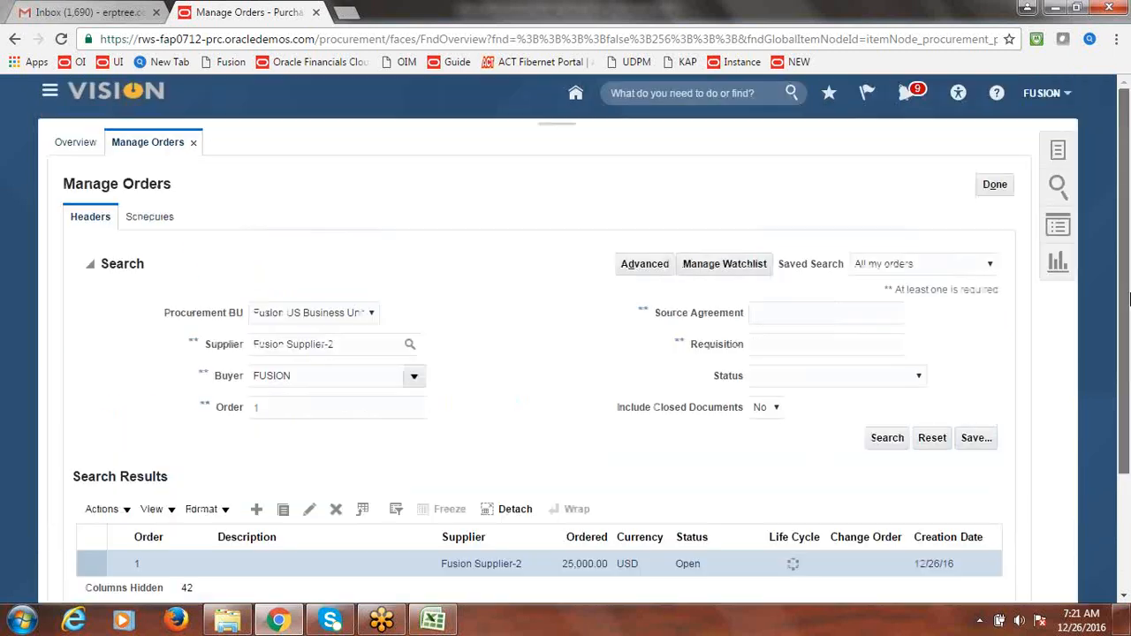
- Go to Payables > Invoices and choose Create Invoice from the Tasks panel
{"action": "left_click", "coordinate": [48, 94]}
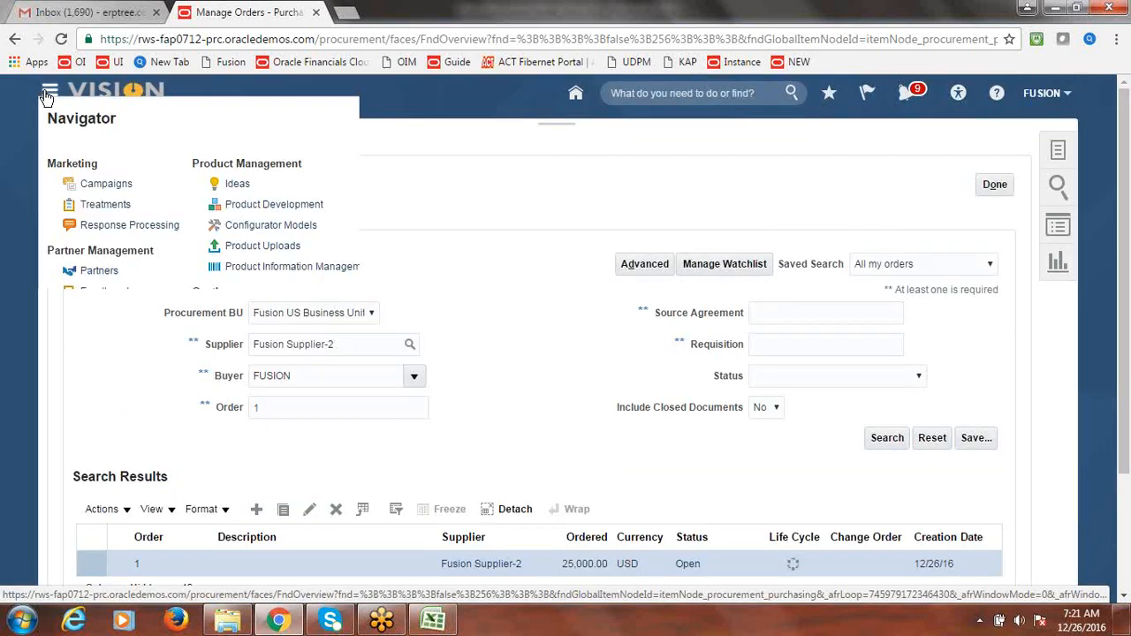
{"action": "left_click", "coordinate": [243, 427]}
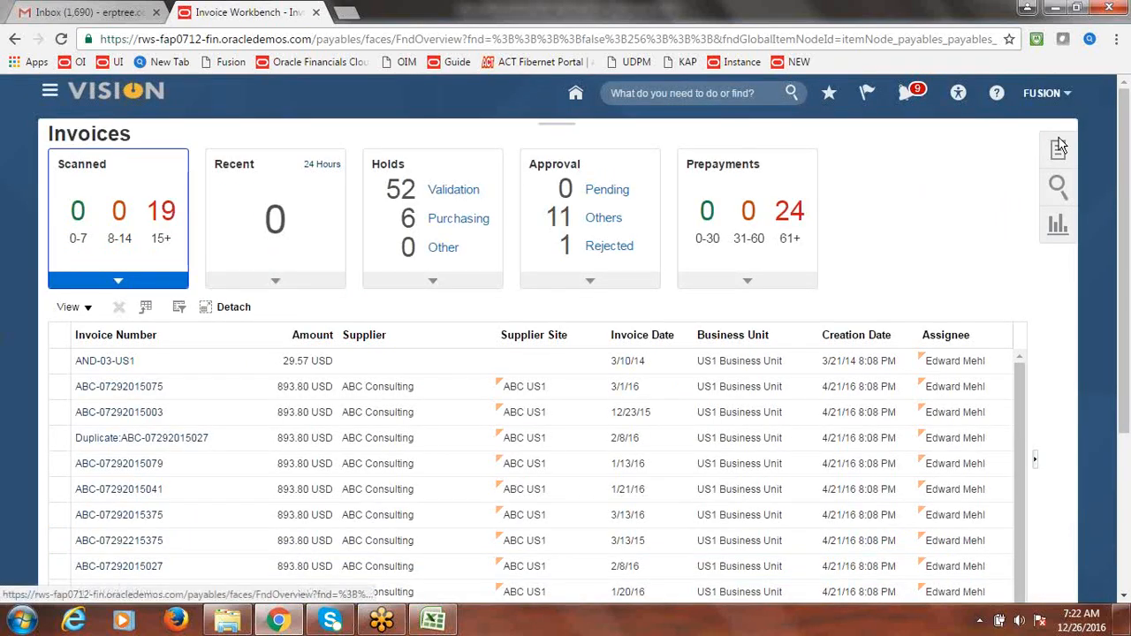
{"action": "left_click", "coordinate": [1073, 150]}
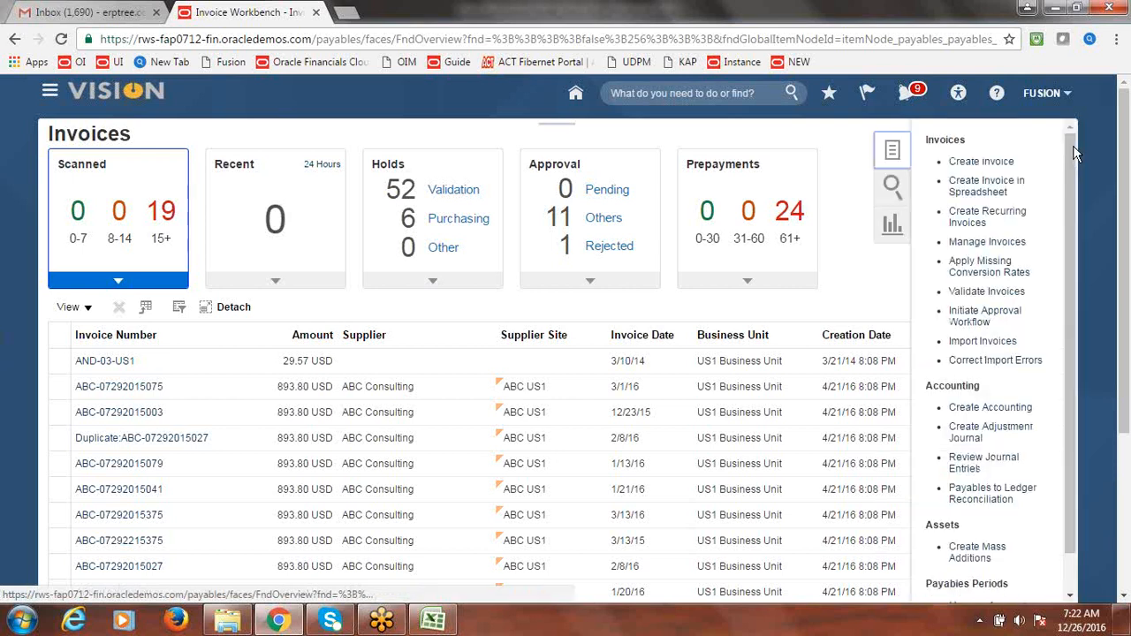
{"action": "left_click", "coordinate": [978, 167]}
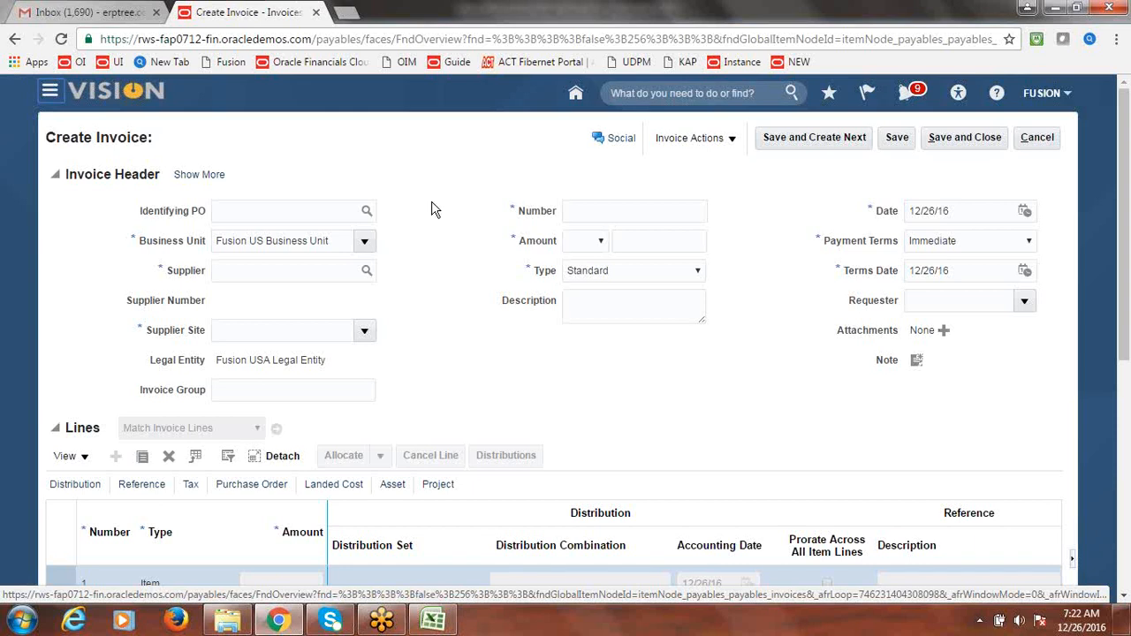
- Set the invoice's identifying PO to purchase order 1 for Fusion Supplier-2
{"action": "left_click", "coordinate": [323, 273]}
{"action": "type", "text": "supplier"}
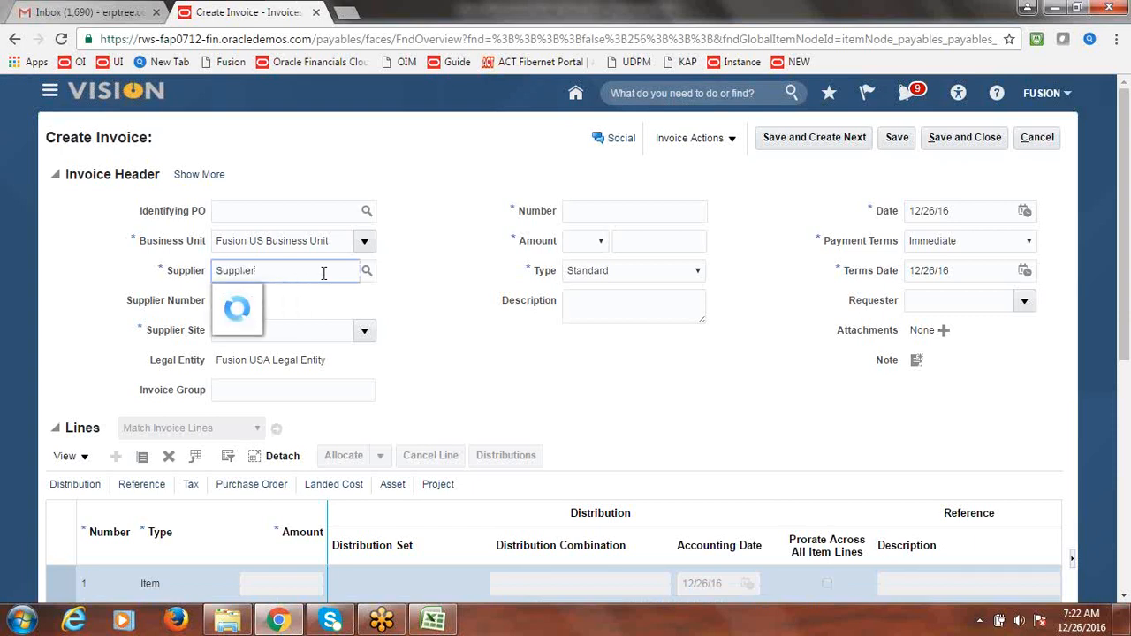
{"action": "key", "text": "BackSpace"}
{"action": "key", "text": "BackSpace"}
{"action": "key", "text": "BackSpace"}
{"action": "key", "text": "BackSpace"}
{"action": "key", "text": "BackSpace"}
{"action": "key", "text": "BackSpace"}
{"action": "key", "text": "BackSpace"}
{"action": "key", "text": "BackSpace"}
{"action": "type", "text": "Fusio"}
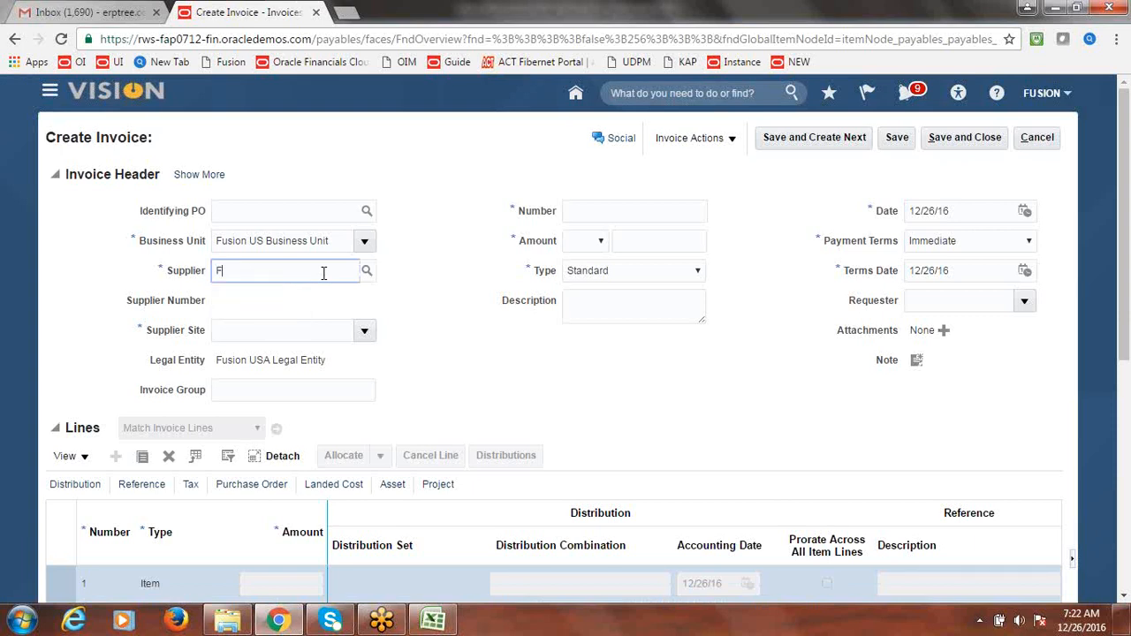
{"action": "key", "text": "BackSpace"}
{"action": "key", "text": "BackSpace"}
{"action": "key", "text": "BackSpace"}
{"action": "key", "text": "BackSpace"}
{"action": "key", "text": "BackSpace"}
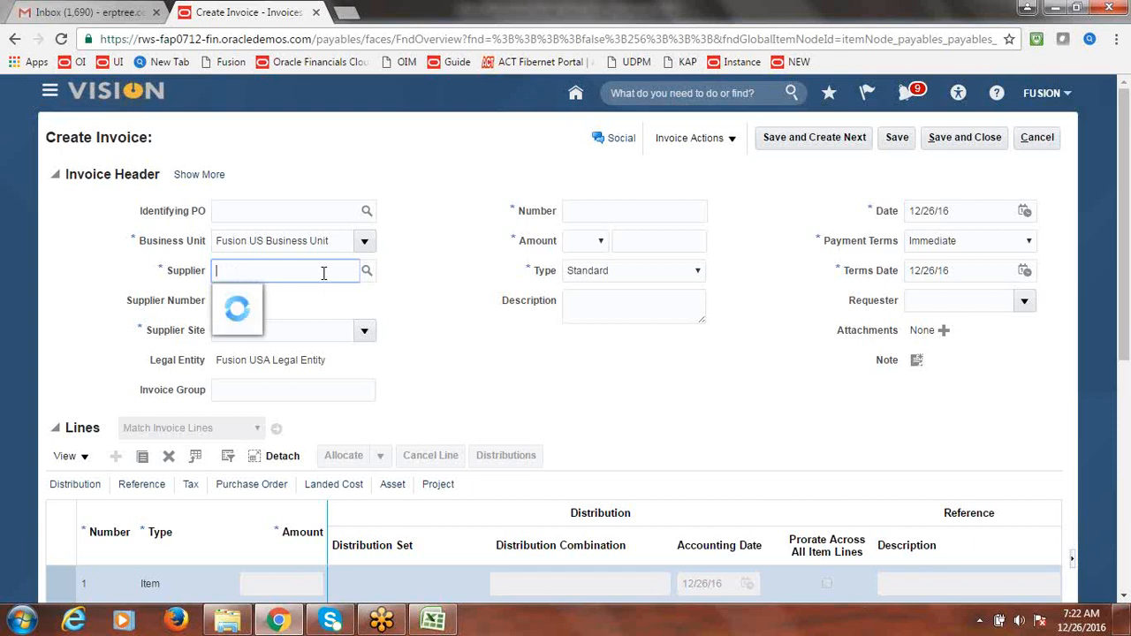
{"action": "left_click", "coordinate": [437, 160]}
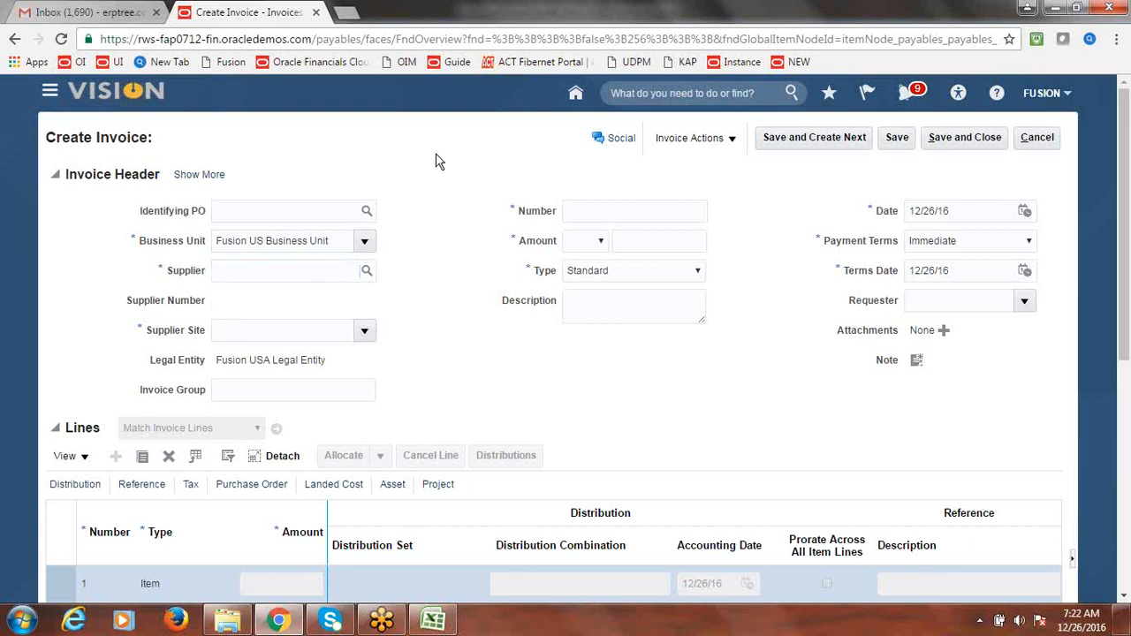
{"action": "left_click", "coordinate": [246, 210]}
{"action": "type", "text": "1"}
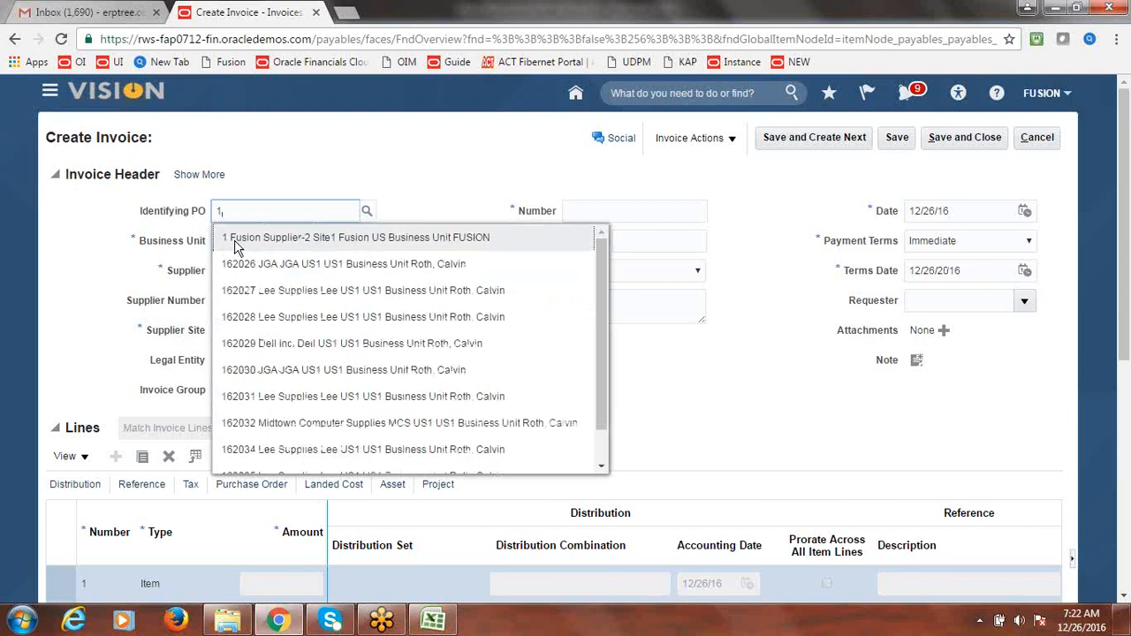
{"action": "left_click", "coordinate": [306, 239]}
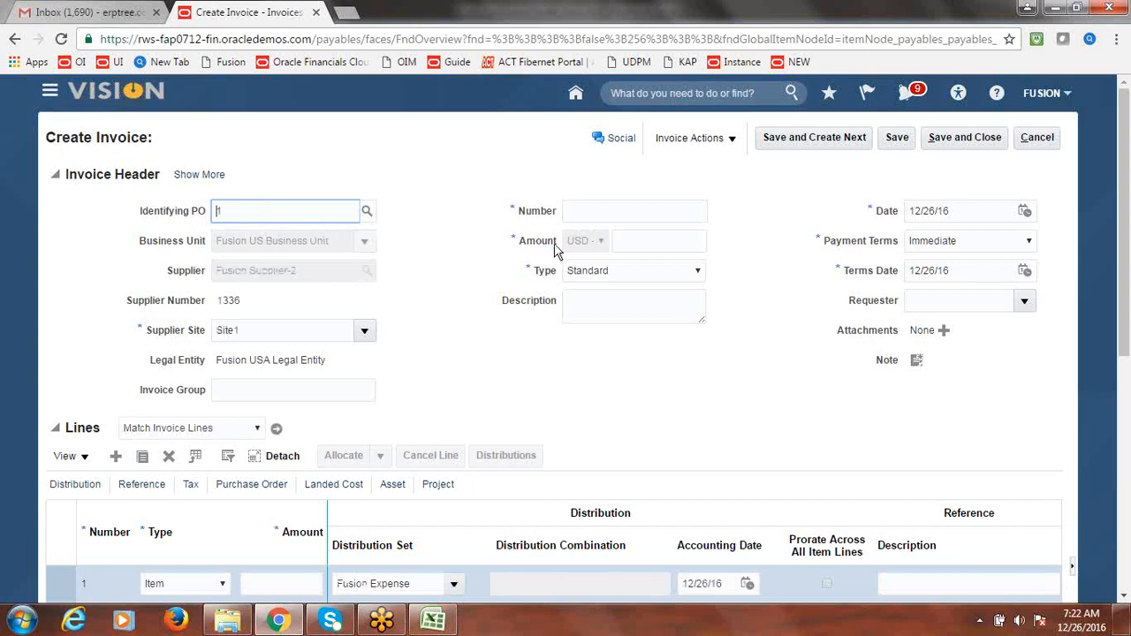
- Enter invoice number FUSIONPO1 and invoice amount 25,000.00
{"action": "left_click", "coordinate": [585, 210]}
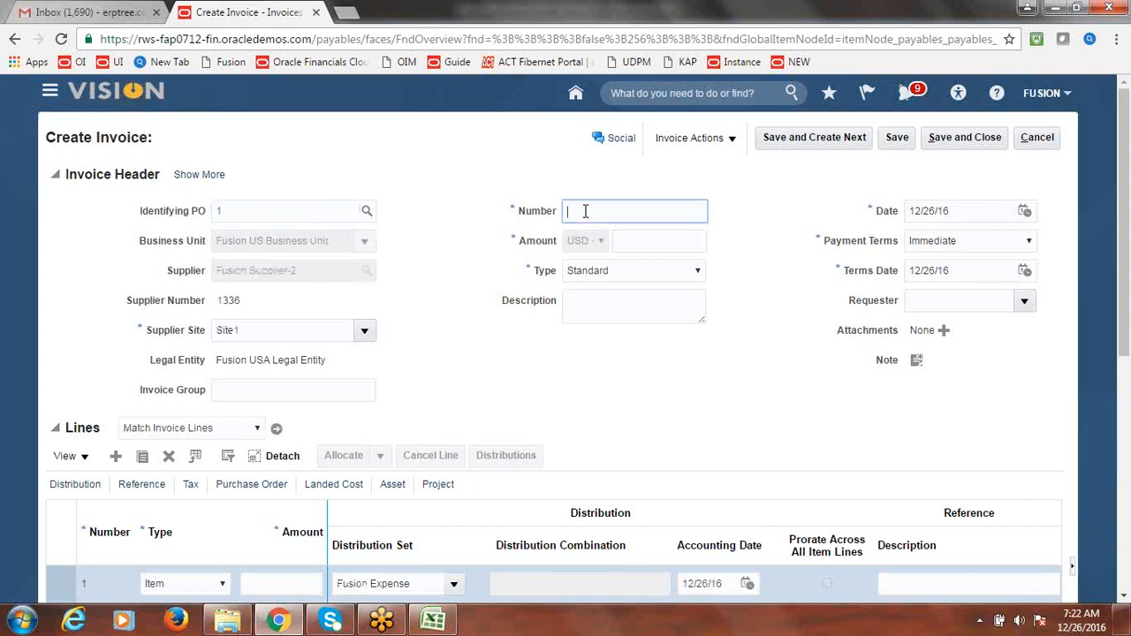
{"action": "type", "text": "FUSION1"}
{"action": "key", "text": "BackSpace"}
{"action": "type", "text": "PO1"}
{"action": "key", "text": "Tab"}
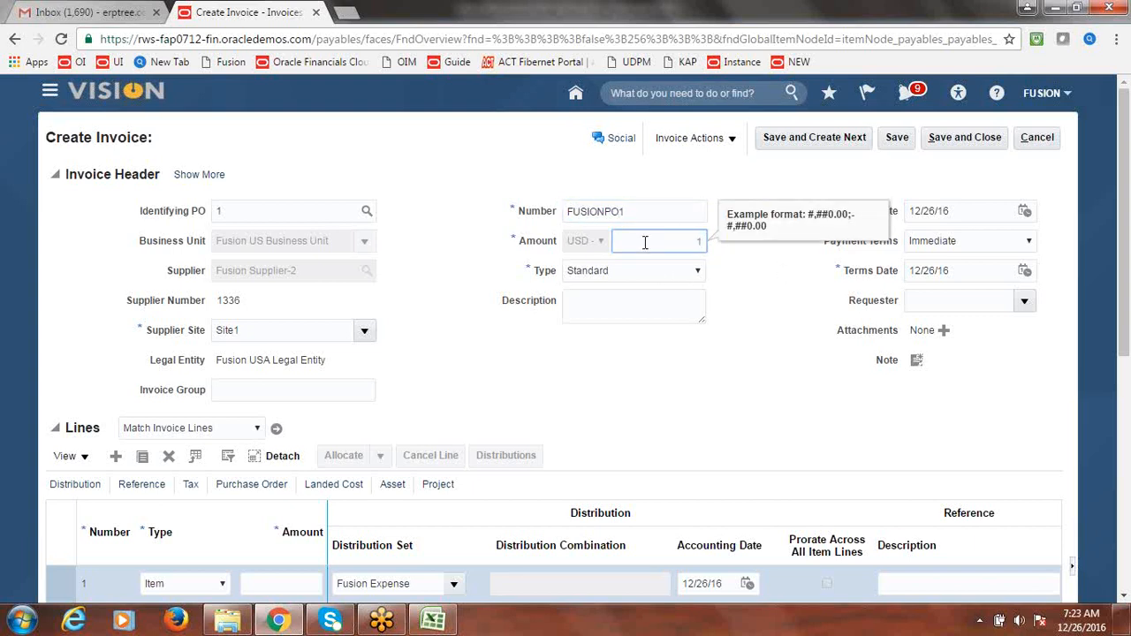
{"action": "type", "text": "25000"}
{"action": "key", "text": "Tab"}
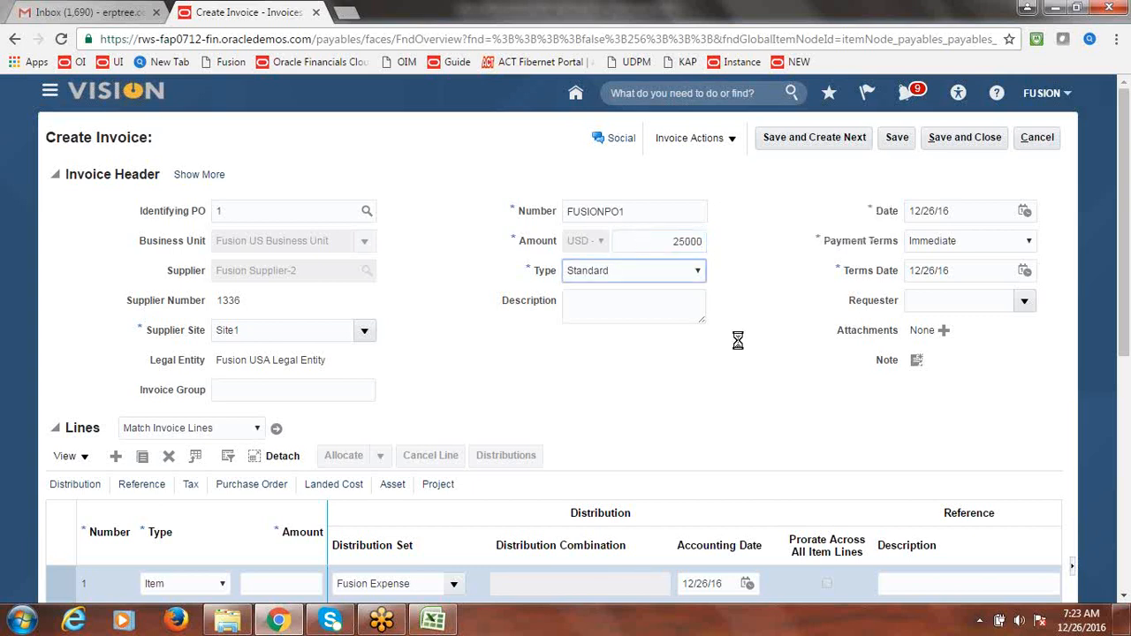
{"action": "left_click", "coordinate": [612, 363]}
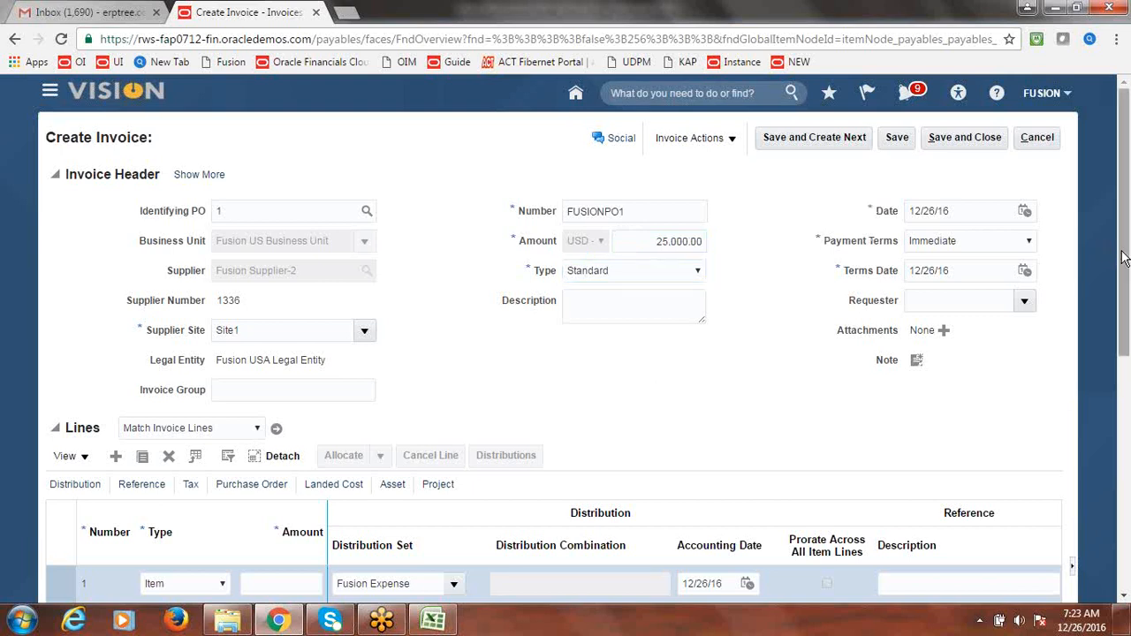
{"action": "left_click_drag", "start_coordinate": [1124, 257], "coordinate": [887, 270]}
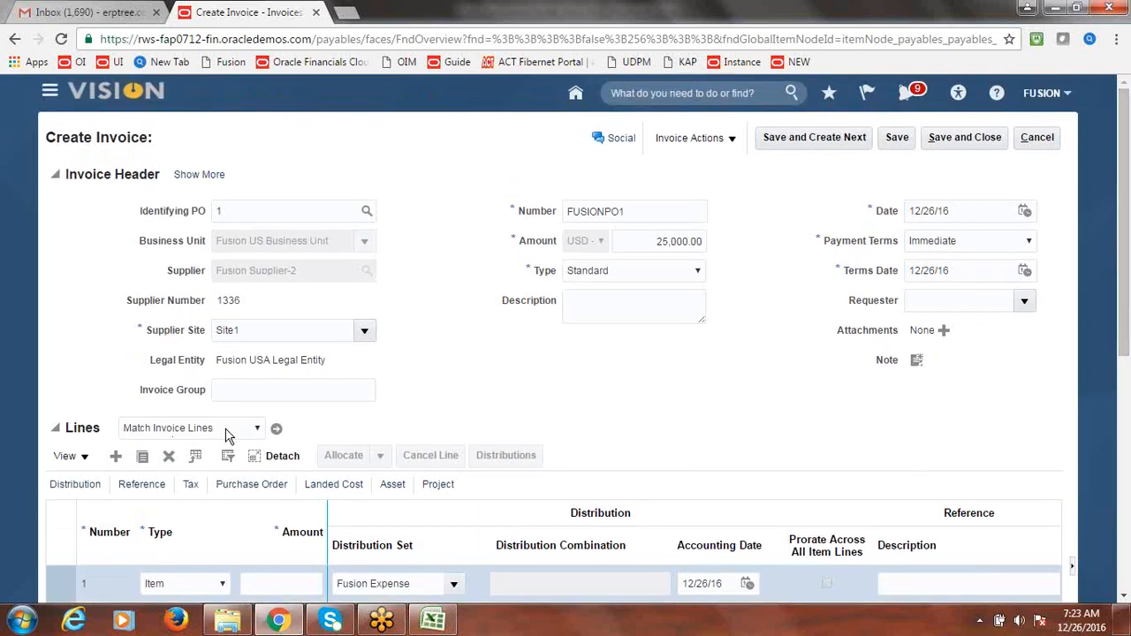
- Use Match Invoice Lines to select PO 1's Service line with quantity 1 and apply the match
{"action": "left_click", "coordinate": [256, 429]}
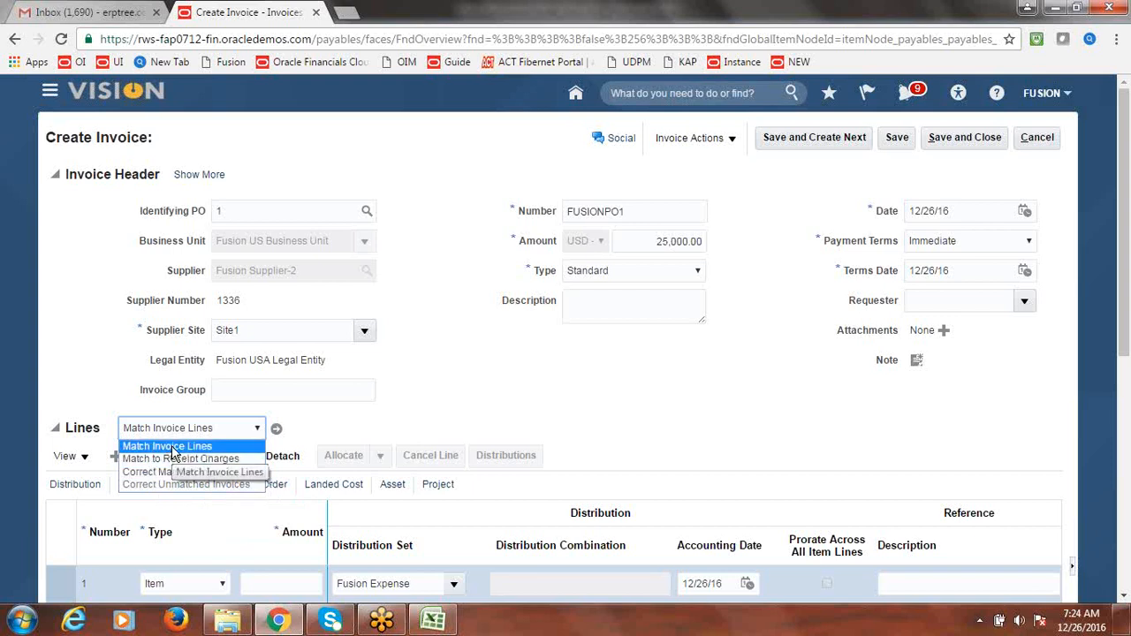
{"action": "left_click", "coordinate": [172, 447]}
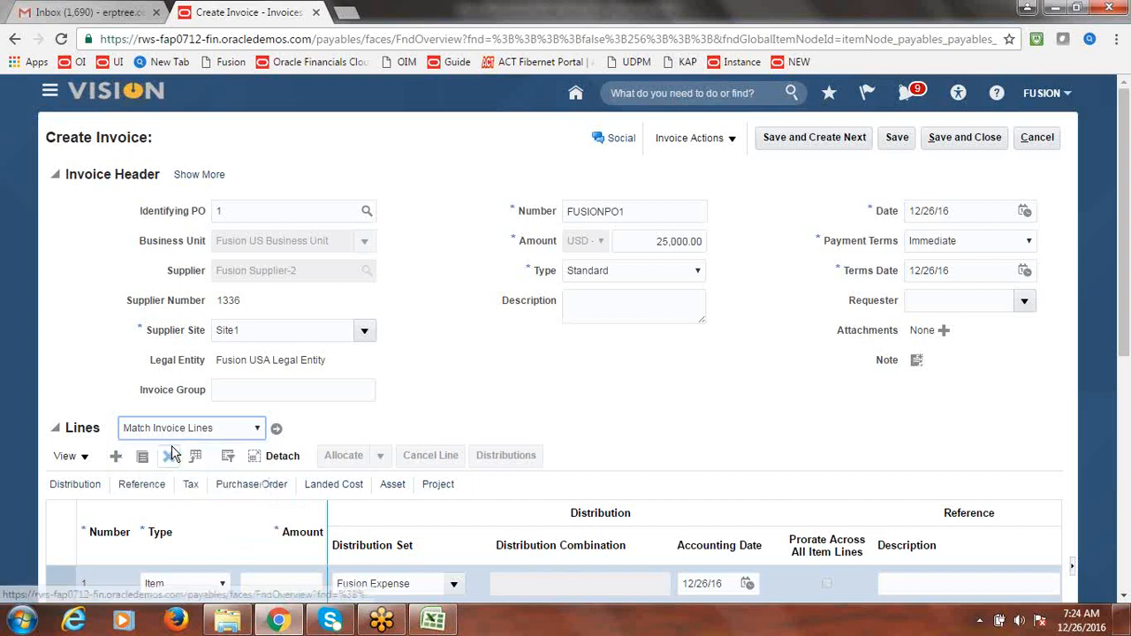
{"action": "left_click", "coordinate": [276, 432]}
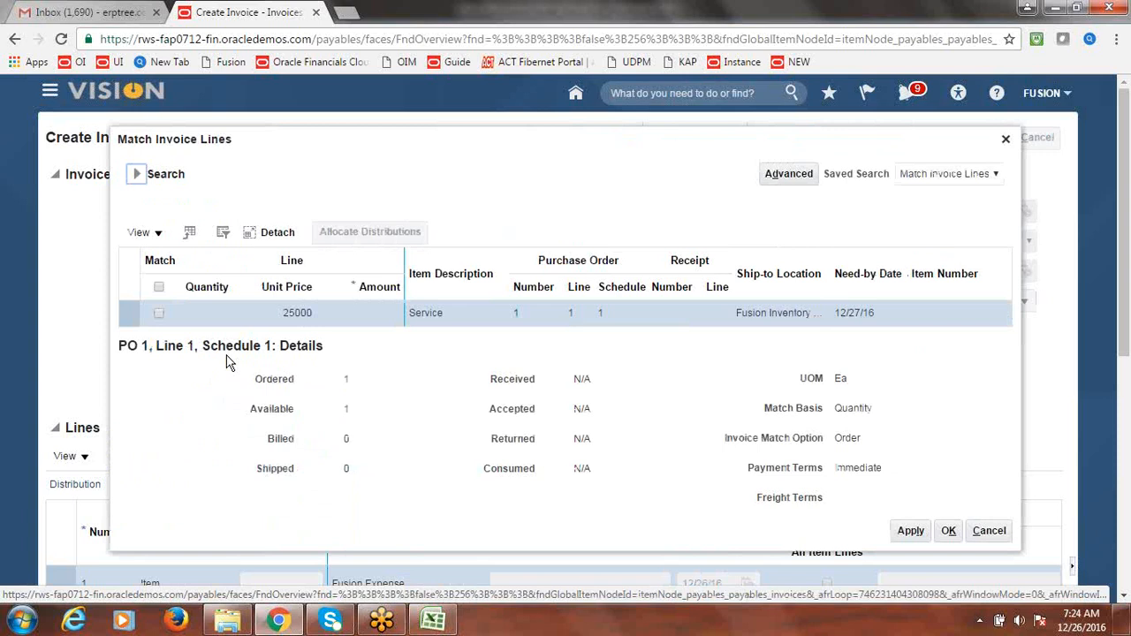
{"action": "left_click", "coordinate": [160, 314]}
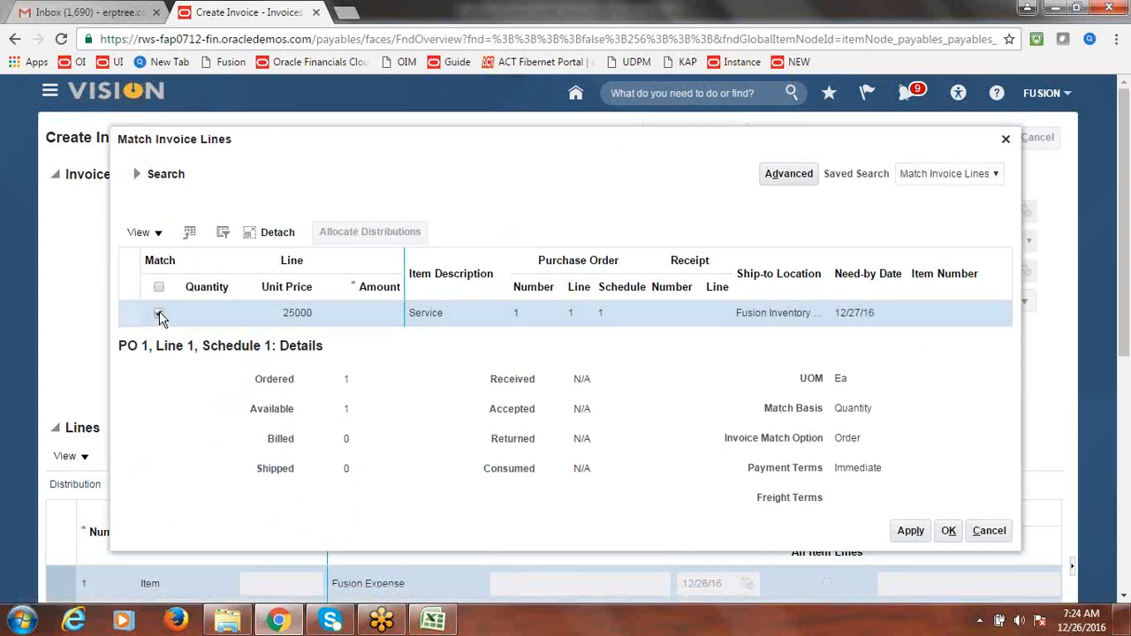
{"action": "left_click", "coordinate": [218, 316]}
{"action": "type", "text": "1"}
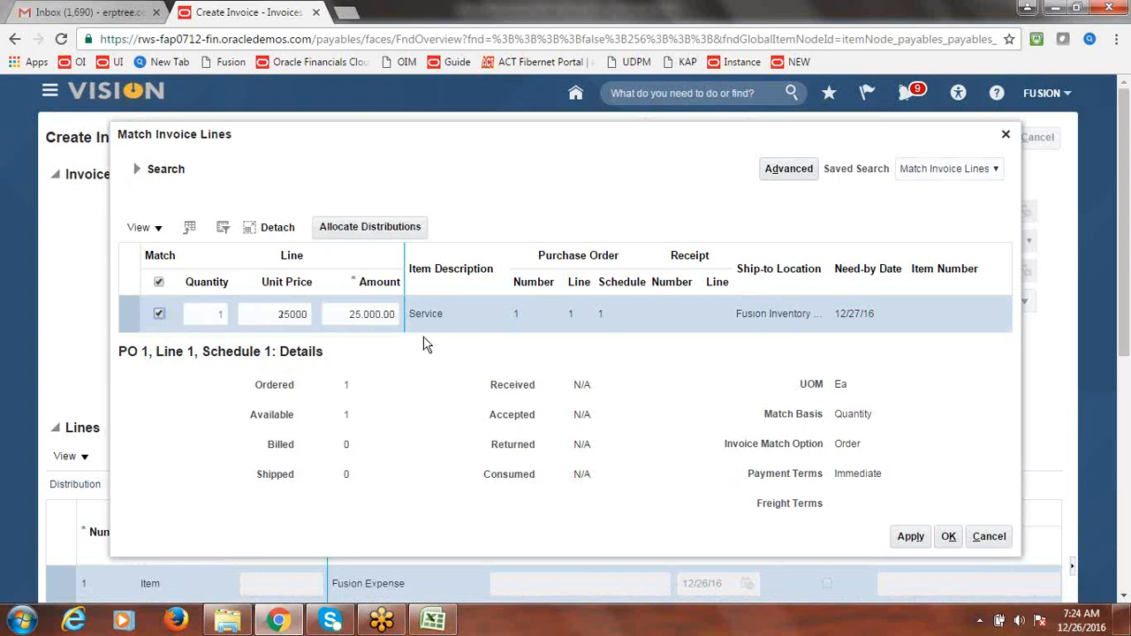
{"action": "left_click", "coordinate": [911, 539]}
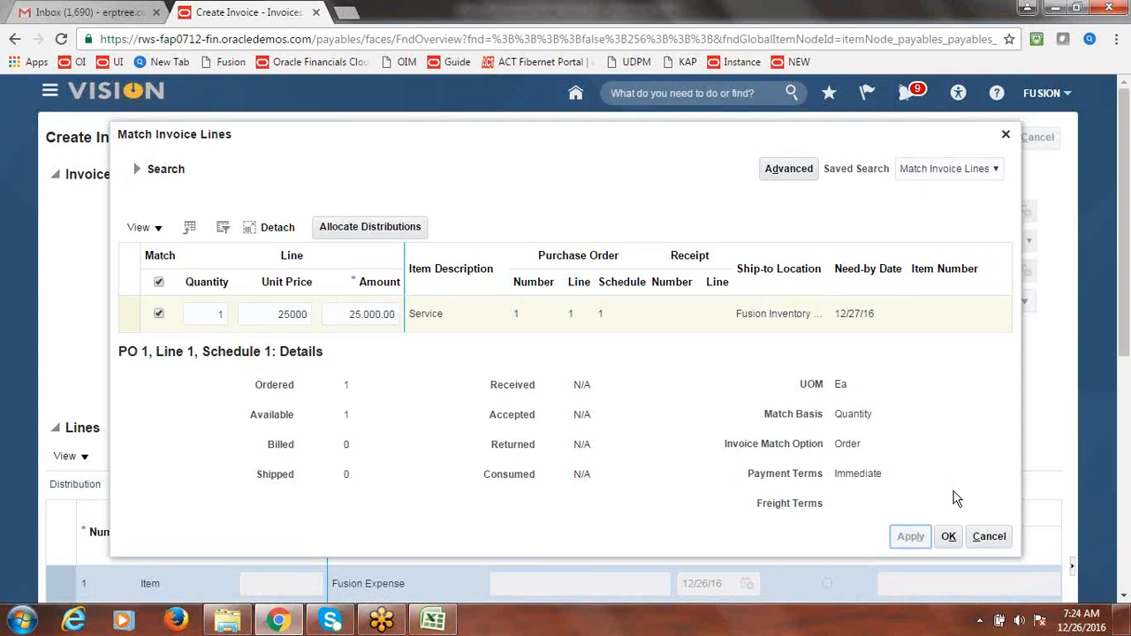
{"action": "left_click", "coordinate": [948, 530]}
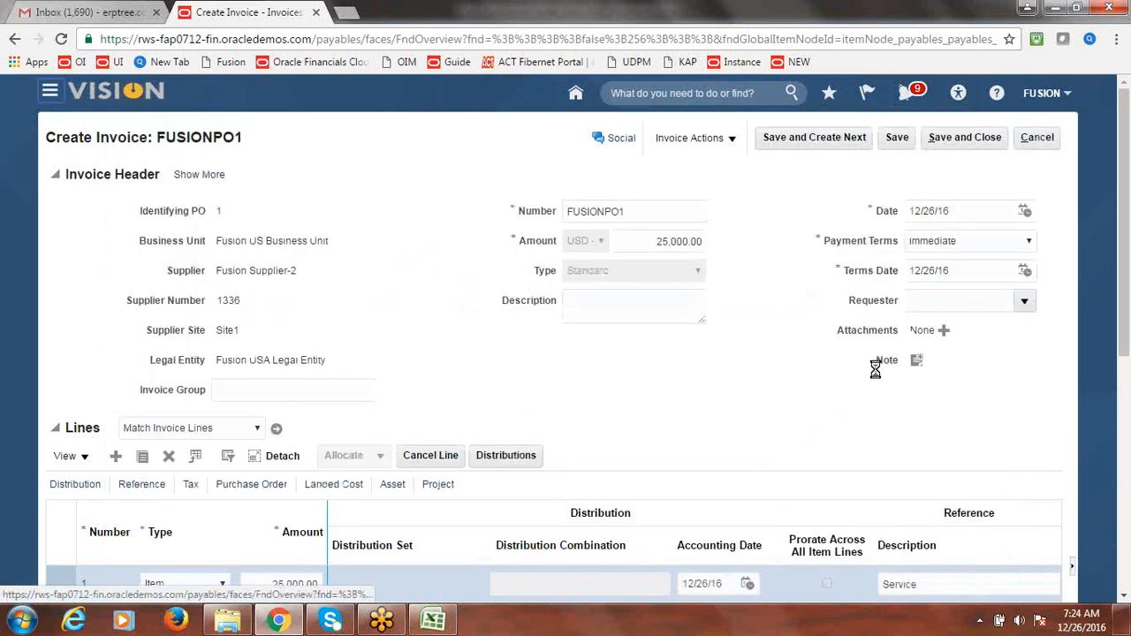
- Run Validate and then Post to Ledger on invoice FUSIONPO1 from Invoice Actions
{"action": "left_click_drag", "start_coordinate": [1127, 260], "coordinate": [1125, 326]}
{"action": "scroll", "coordinate": [1016, 230], "scroll_direction": "up", "scroll_amount": 3}
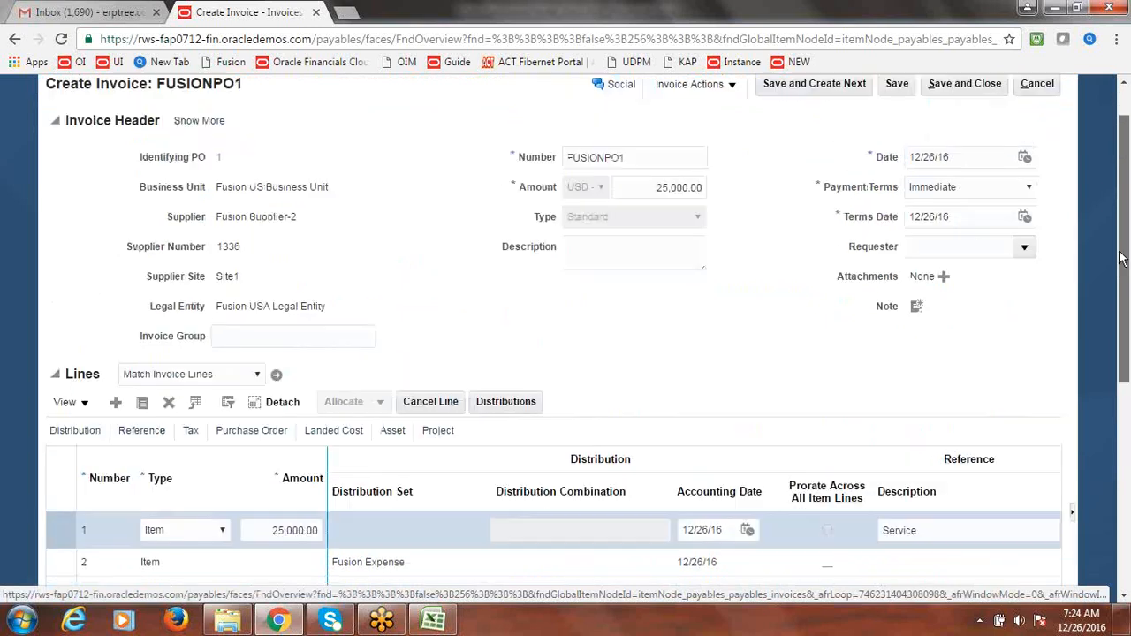
{"action": "left_click", "coordinate": [694, 138]}
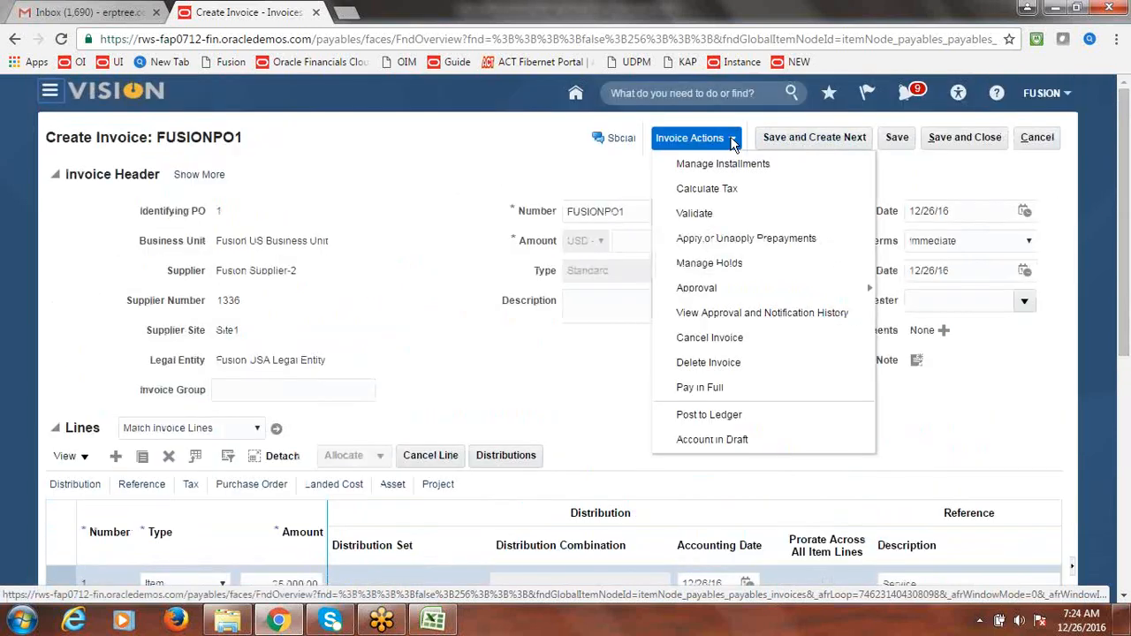
{"action": "left_click", "coordinate": [695, 214]}
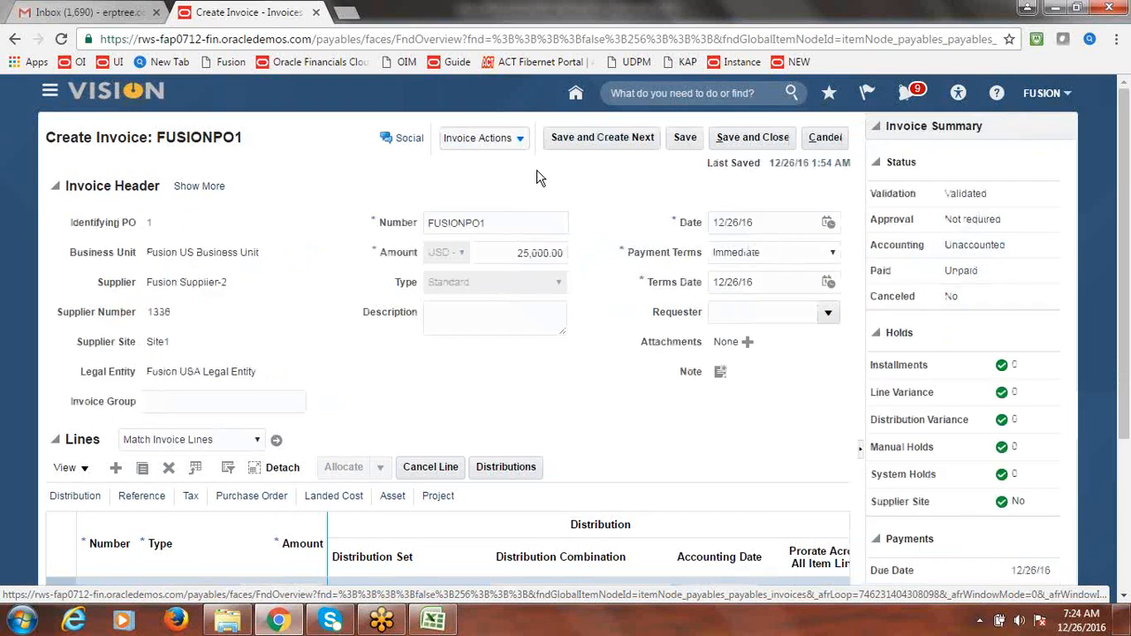
{"action": "left_click", "coordinate": [520, 141]}
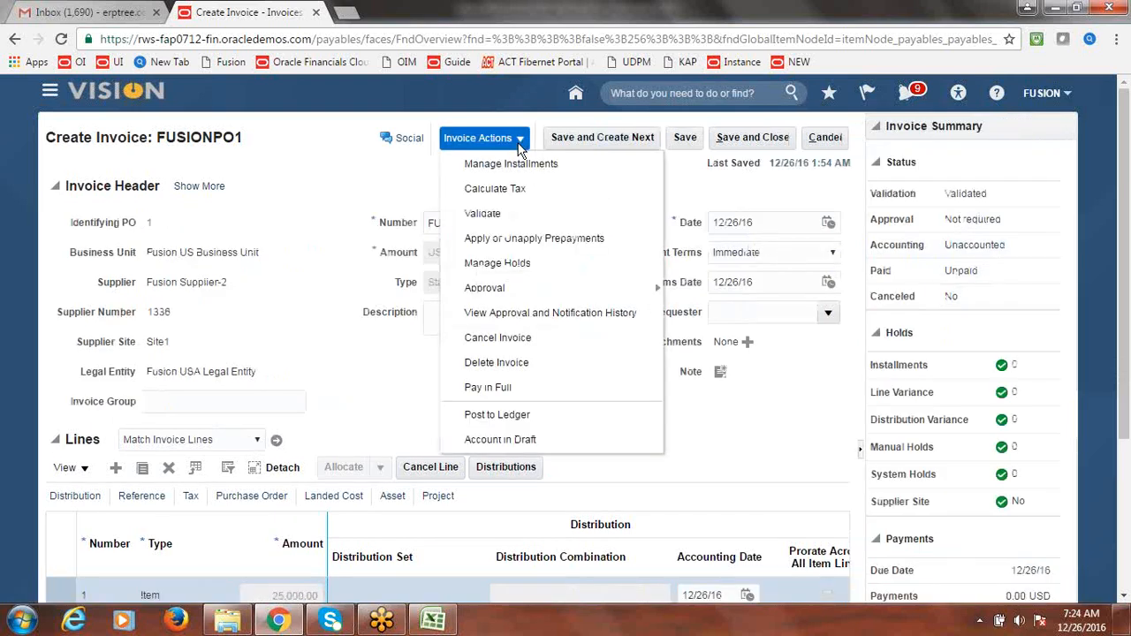
{"action": "left_click", "coordinate": [521, 419]}
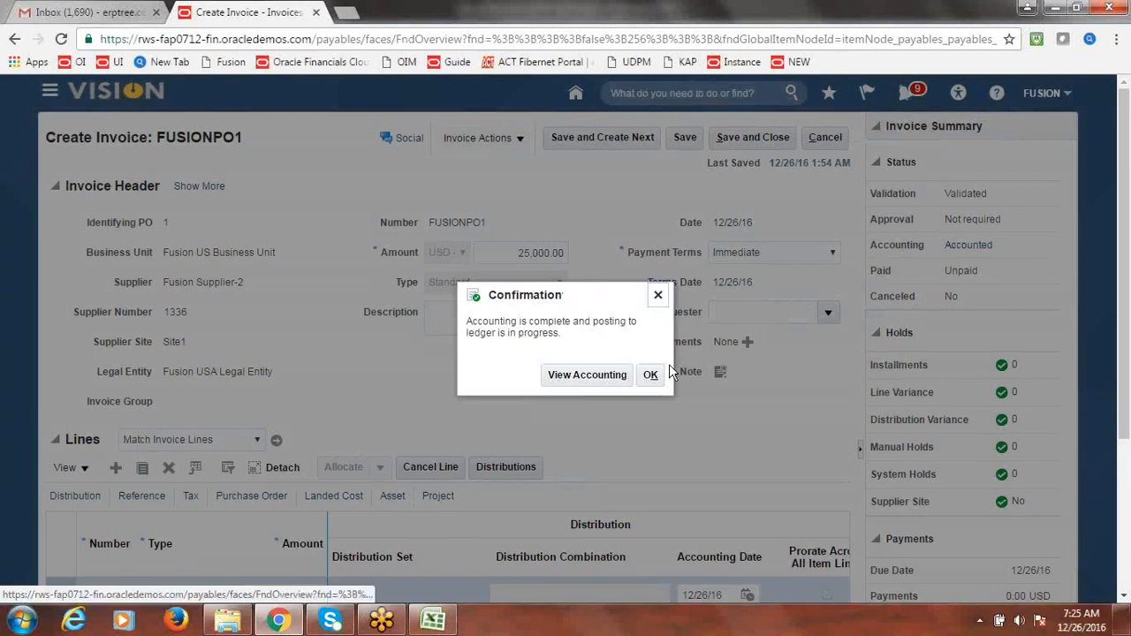
- Review the 25,000.00 accrual and liability accounting lines, save and close FUSIONPO1, then return to Excel
{"action": "left_click", "coordinate": [651, 377]}
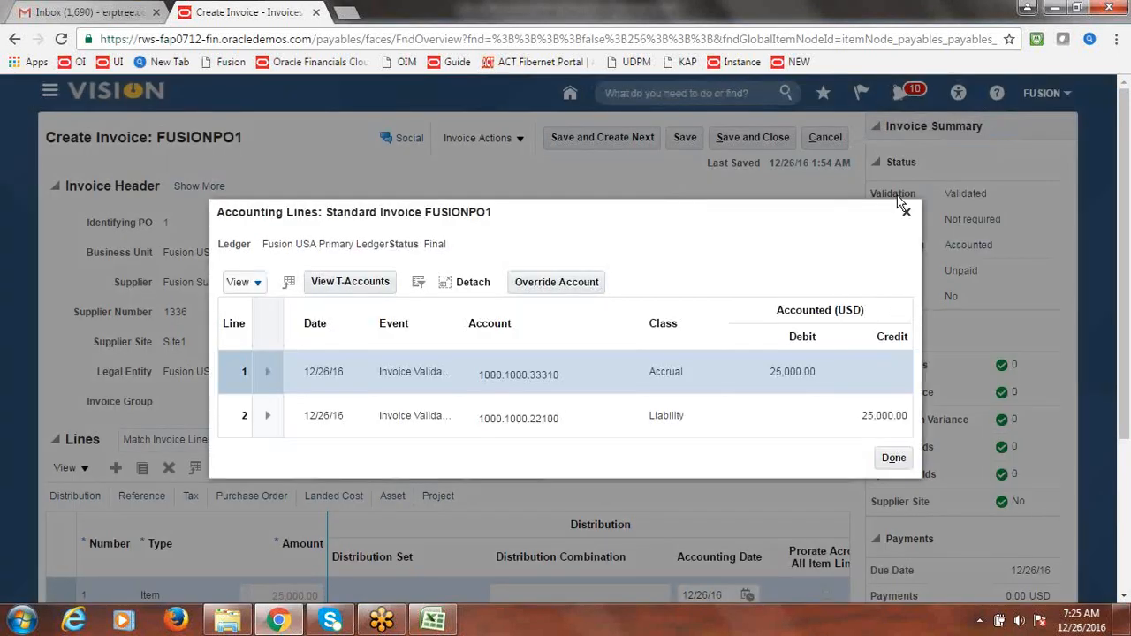
{"action": "left_click", "coordinate": [906, 213]}
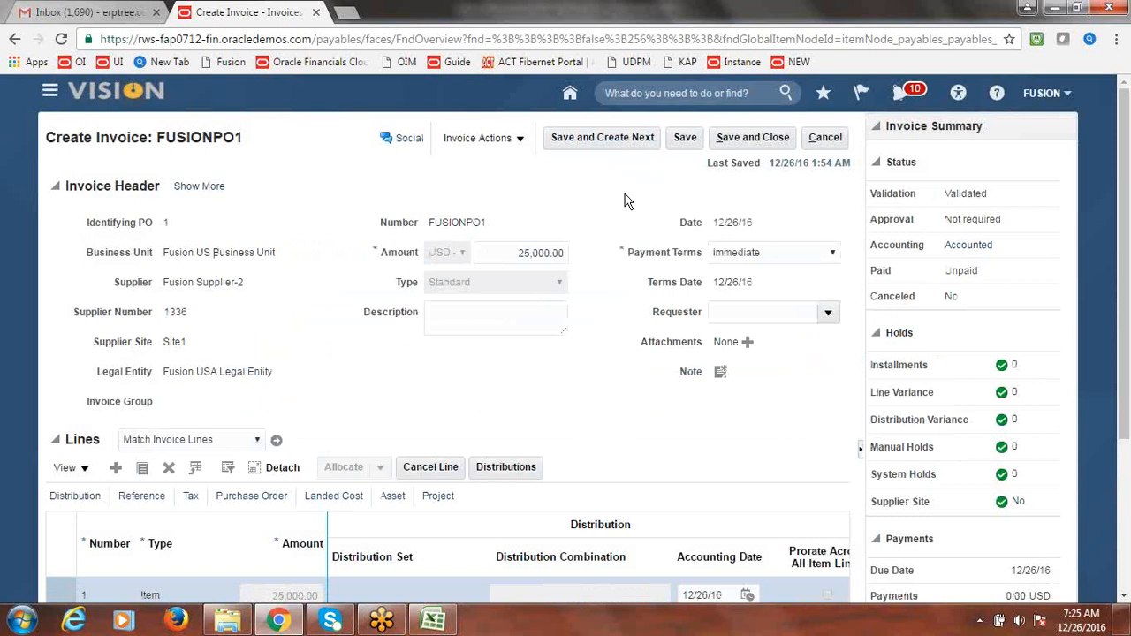
{"action": "left_click", "coordinate": [774, 139]}
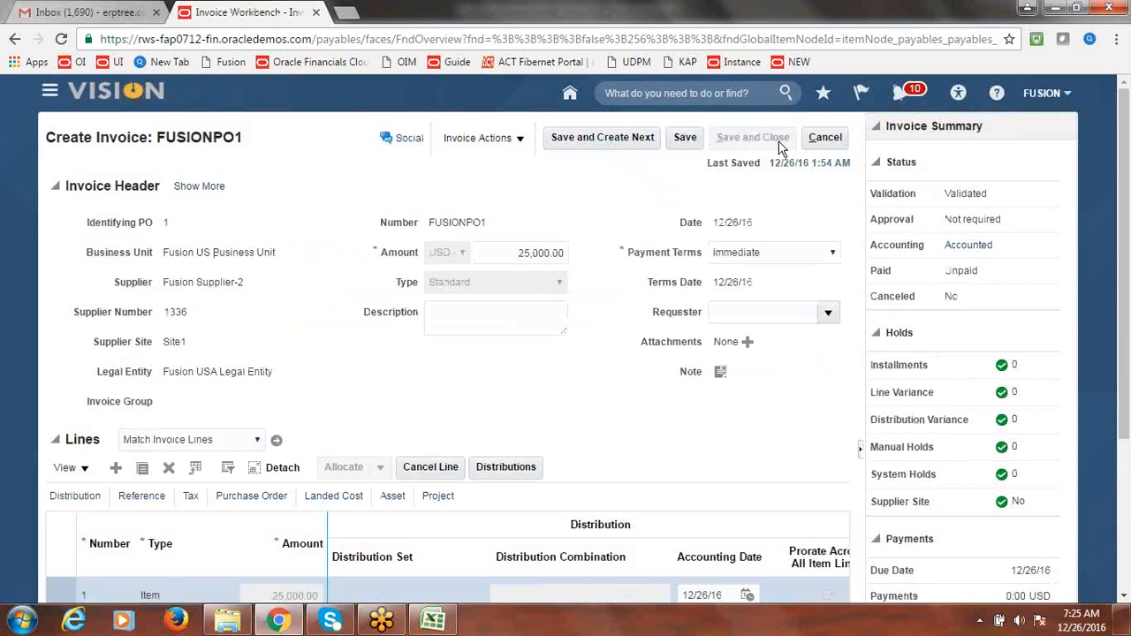
{"action": "left_click", "coordinate": [433, 622]}
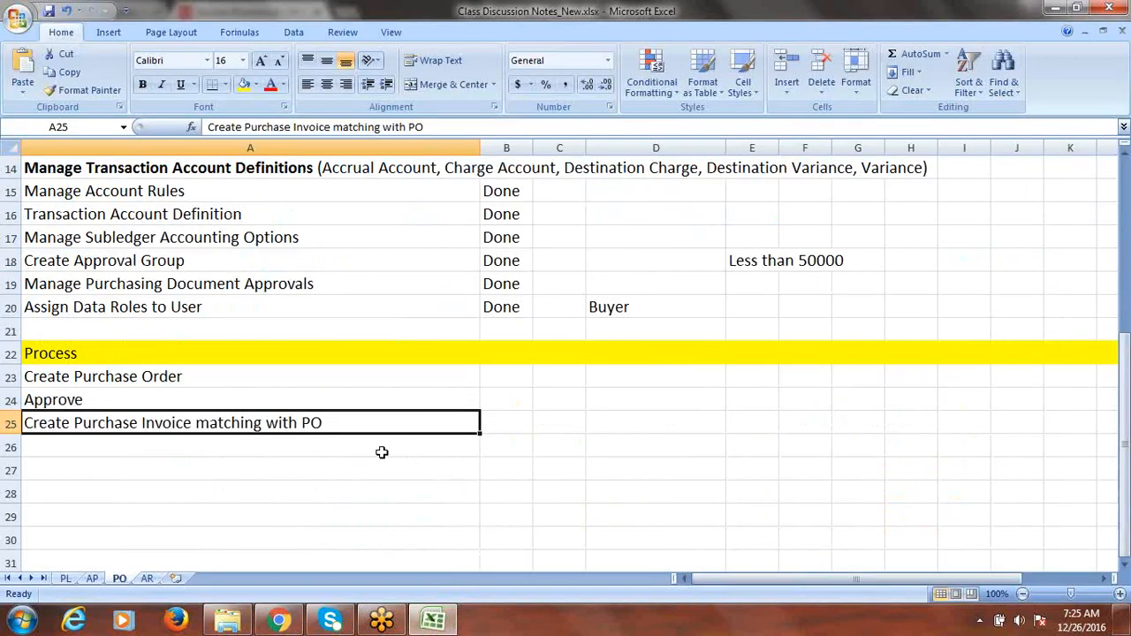
- Mark Create Purchase Order, Approve and Create Purchase Invoice matching with PO as Done in B23–B25
{"action": "left_click", "coordinate": [225, 377]}
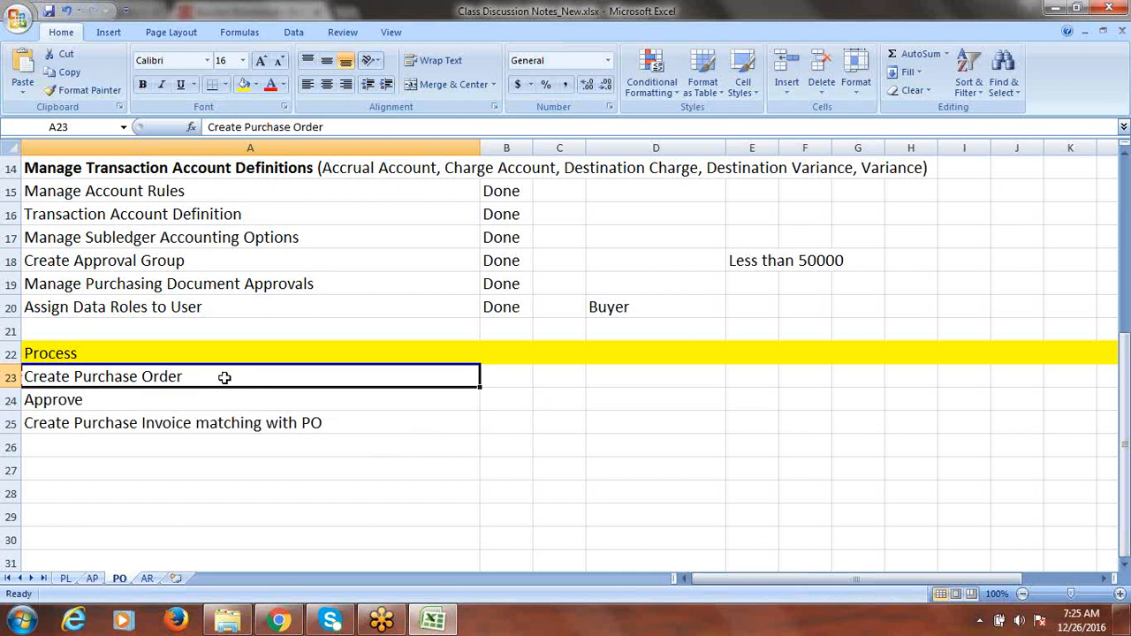
{"action": "key", "text": "Tab"}
{"action": "type", "text": "D"}
{"action": "type", "text": "one"}
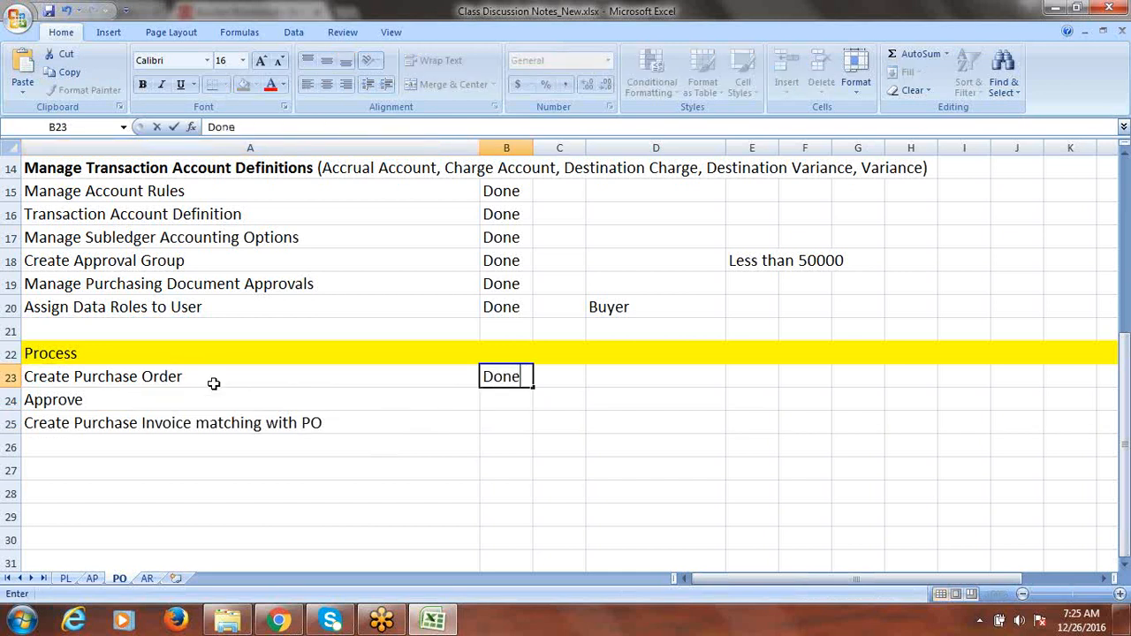
{"action": "key", "text": "Return"}
{"action": "type", "text": "d"}
{"action": "left_click", "coordinate": [172, 423]}
{"action": "key", "text": "Tab"}
{"action": "type", "text": "d"}
{"action": "key", "text": "Tab"}
- Save the tracker workbook with Ctrl+S, then glance at Chrome and bring Excel back
{"action": "key", "text": "ctrl+s"}
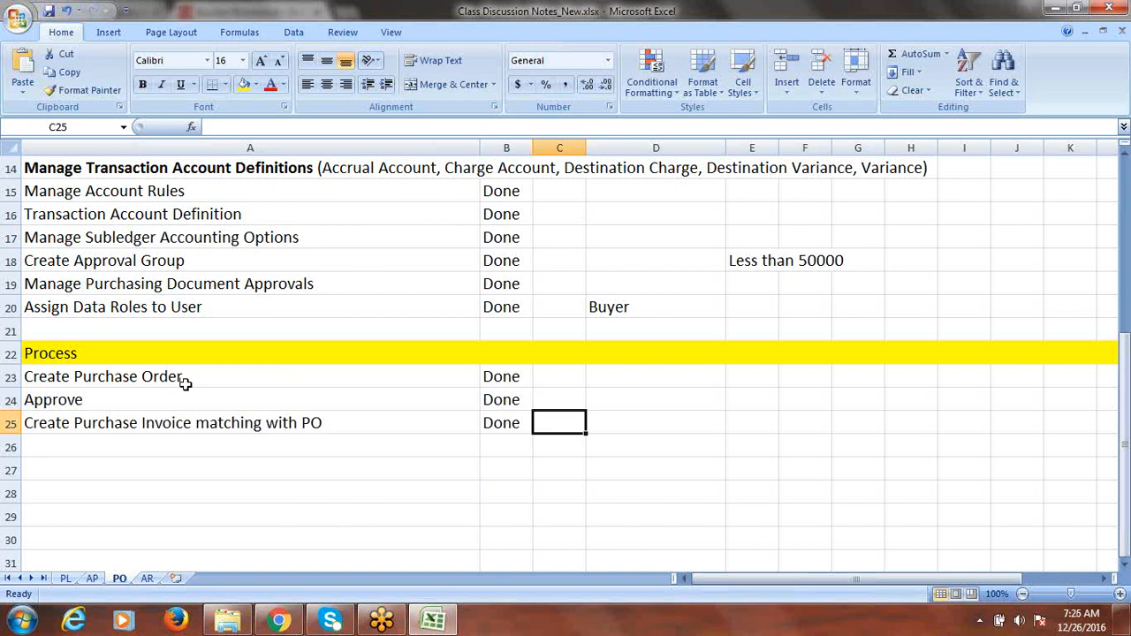
{"action": "key", "text": "ctrl+s"}
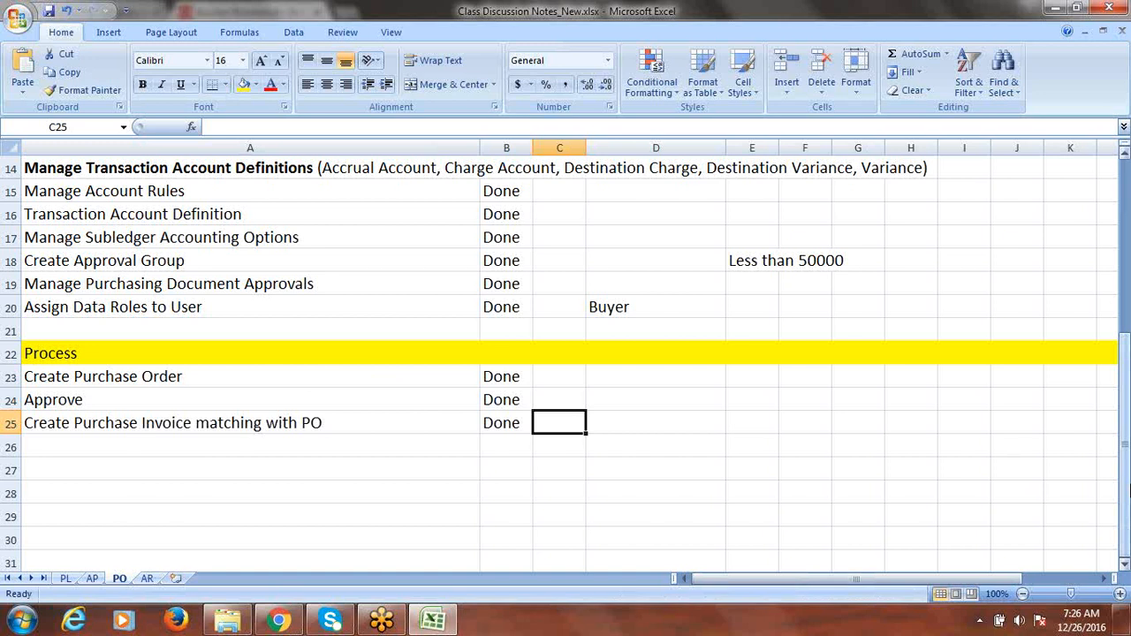
{"action": "key", "text": "alt+Tab"}
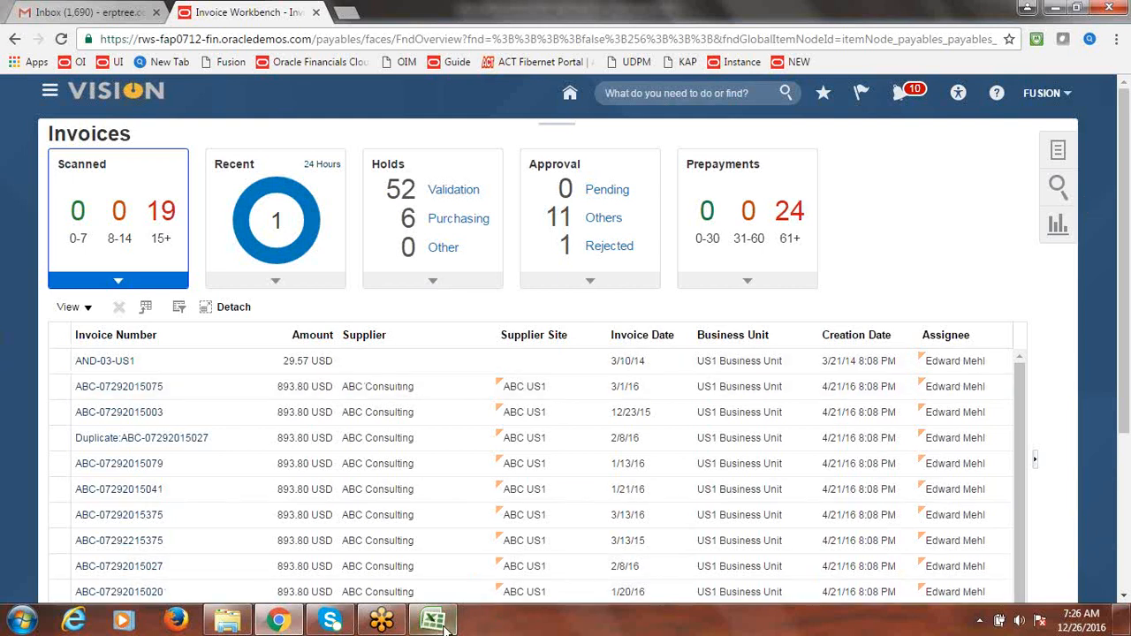
{"action": "left_click", "coordinate": [415, 495]}
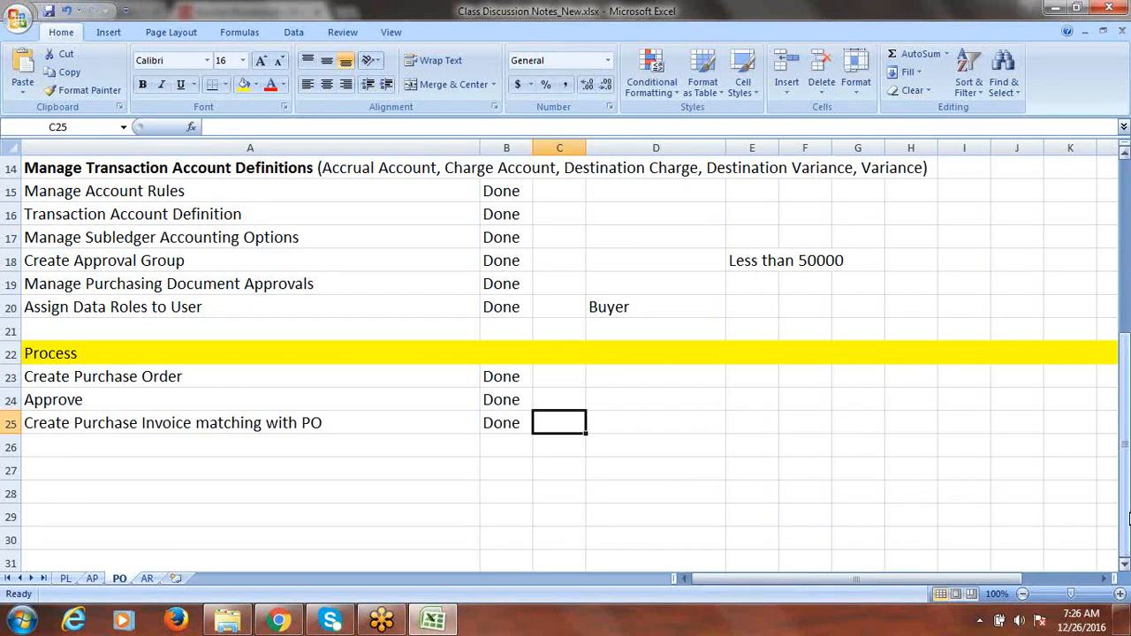
- On the tracker's AP sheet, mark Create Payment Method as Done
{"action": "left_click", "coordinate": [1128, 516]}
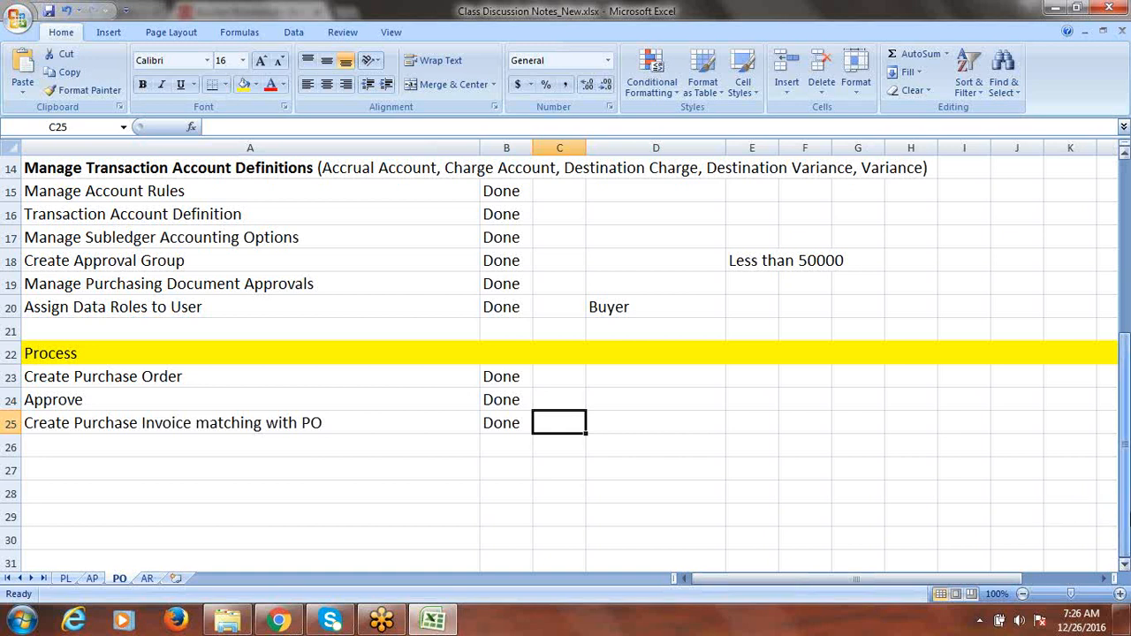
{"action": "left_click", "coordinate": [66, 579]}
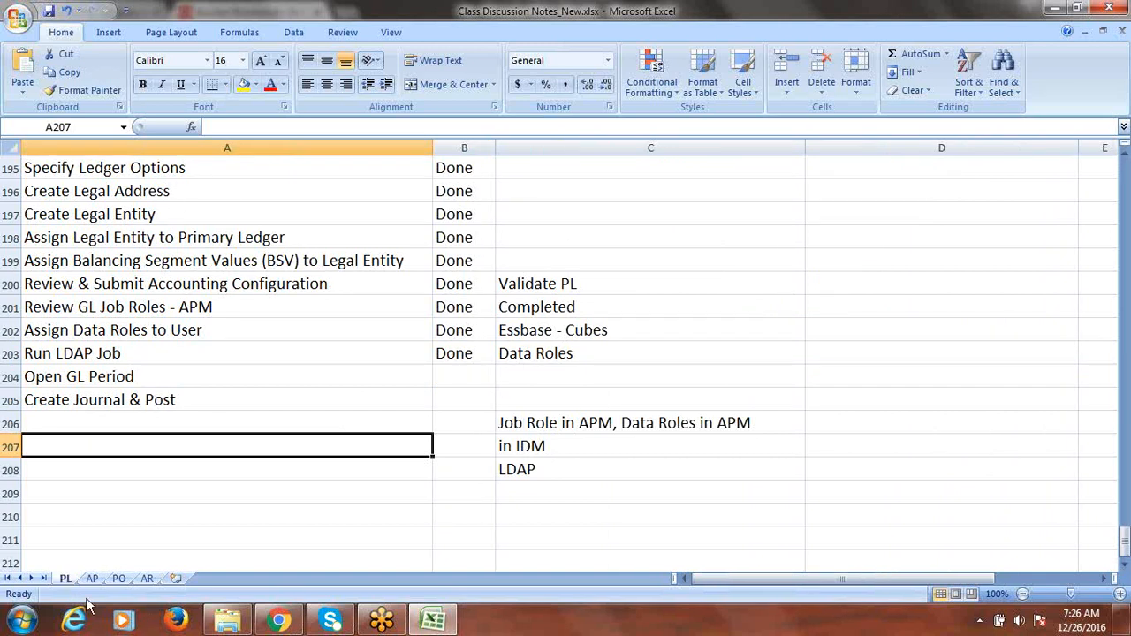
{"action": "left_click", "coordinate": [92, 580]}
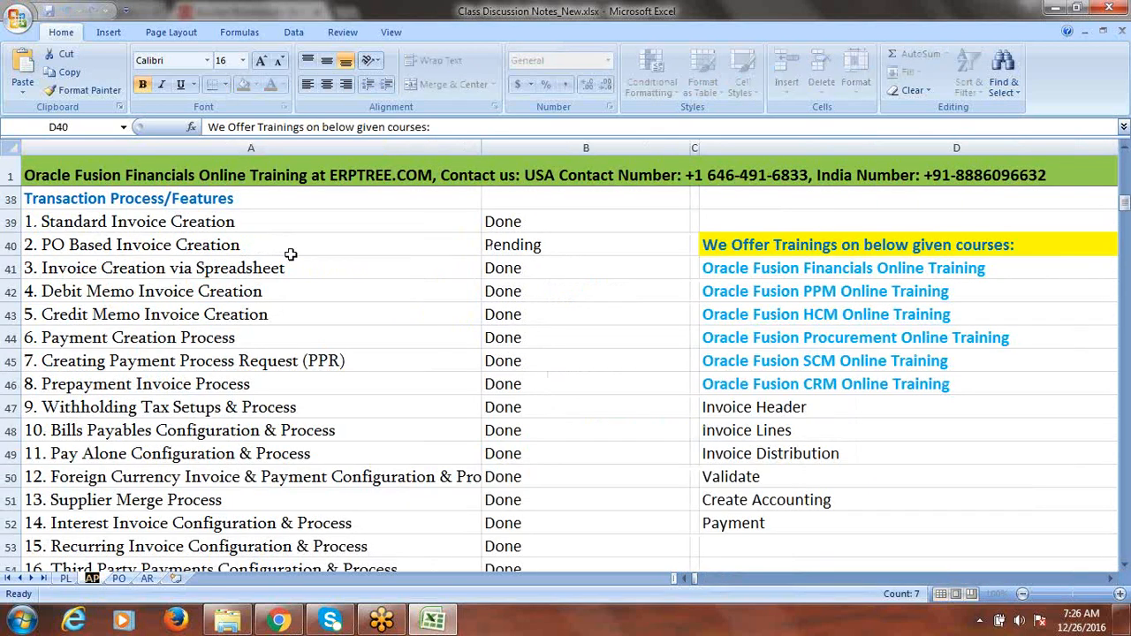
{"action": "mouse_move", "coordinate": [1125, 205]}
{"action": "left_mouse_down"}
{"action": "mouse_move", "coordinate": [1125, 153]}
{"action": "mouse_move", "coordinate": [1125, 186]}
{"action": "left_mouse_up"}
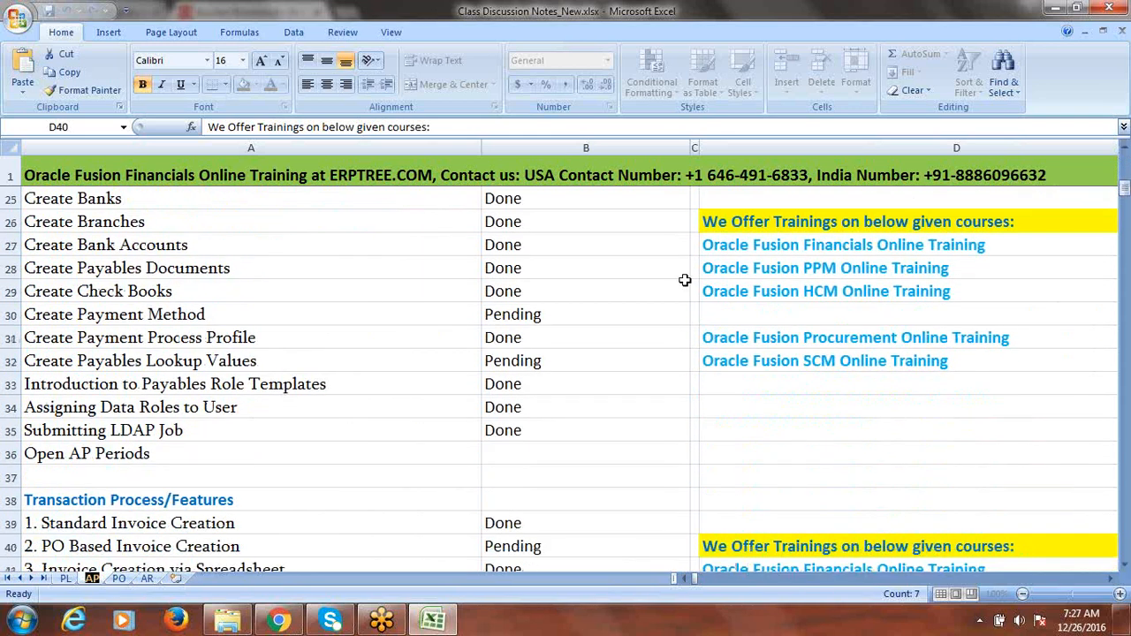
{"action": "left_click", "coordinate": [228, 319]}
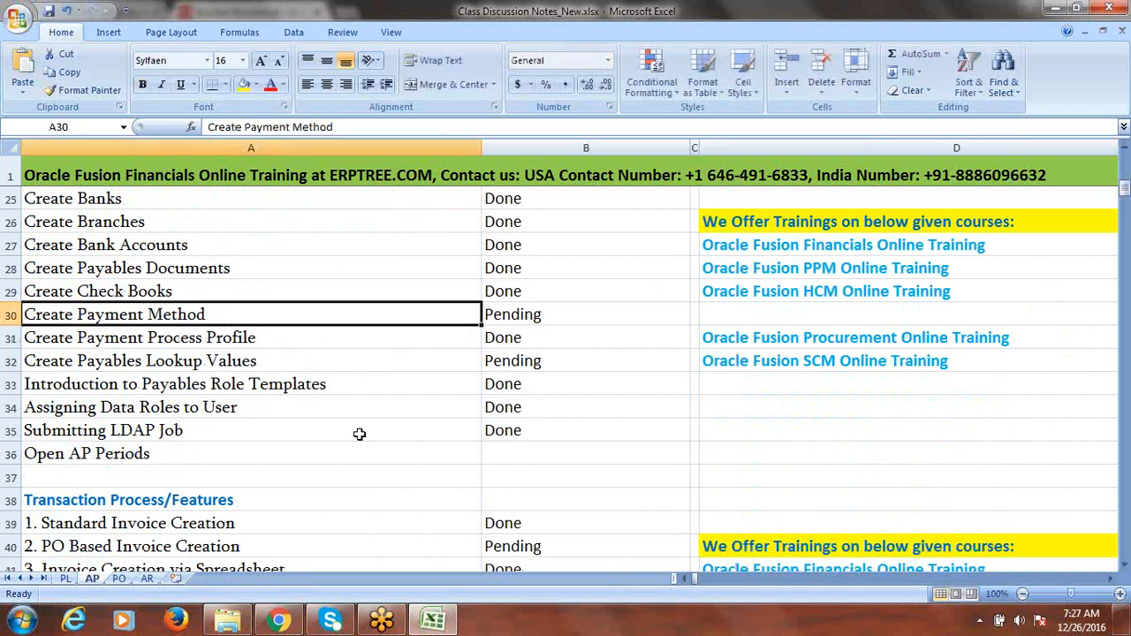
{"action": "key", "text": "Right"}
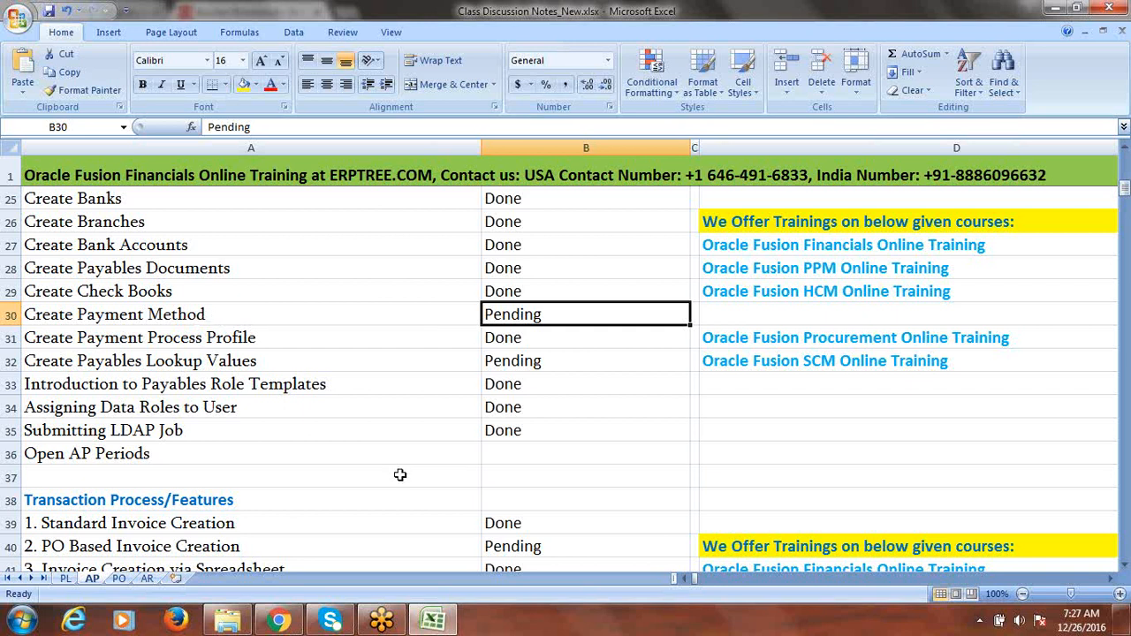
{"action": "type", "text": "done"}
{"action": "key", "text": "Tab"}
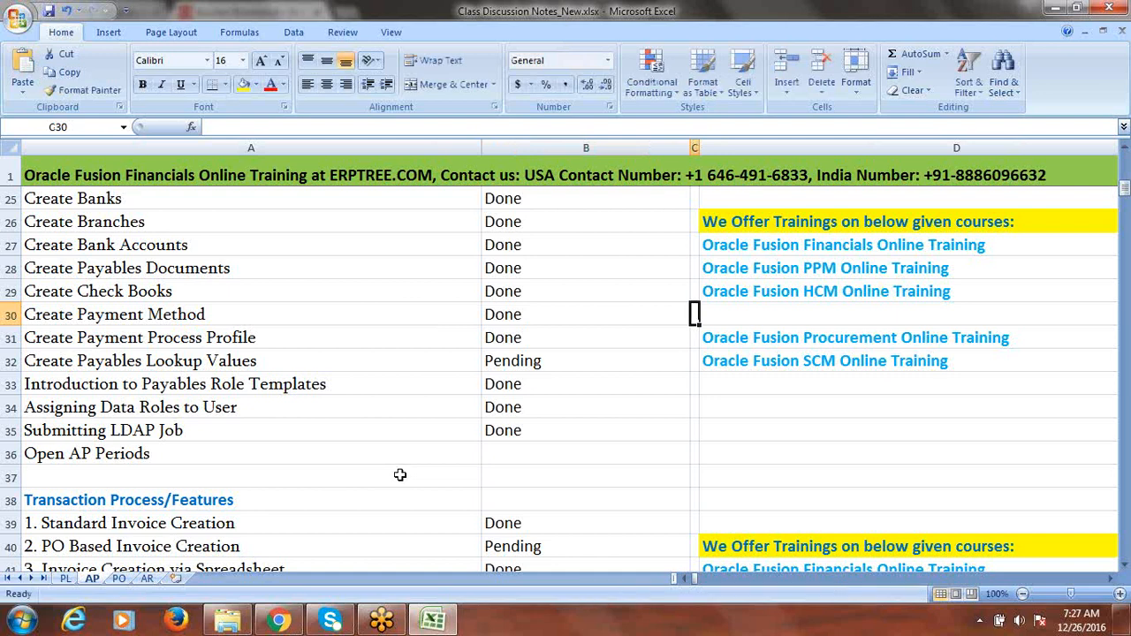
- Review the Bills Payables Configuration and Create Payables Lookup Values rows, then save the workbook
{"action": "left_click_drag", "start_coordinate": [1126, 189], "coordinate": [1125, 206]}
{"action": "left_click", "coordinate": [239, 433]}
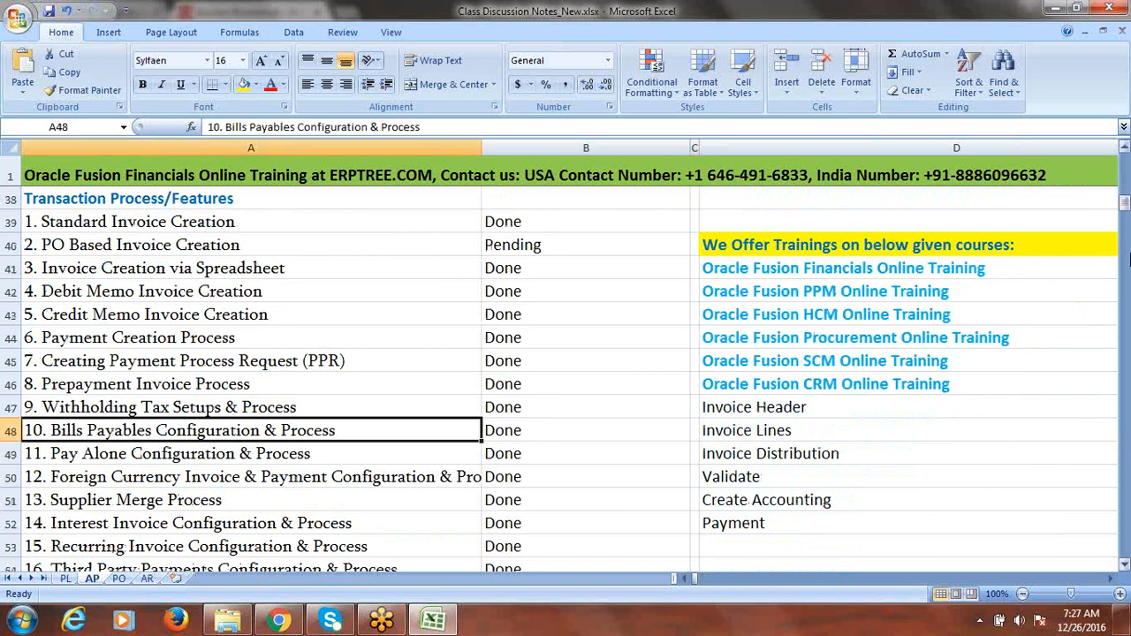
{"action": "left_click_drag", "start_coordinate": [1122, 211], "coordinate": [1125, 187]}
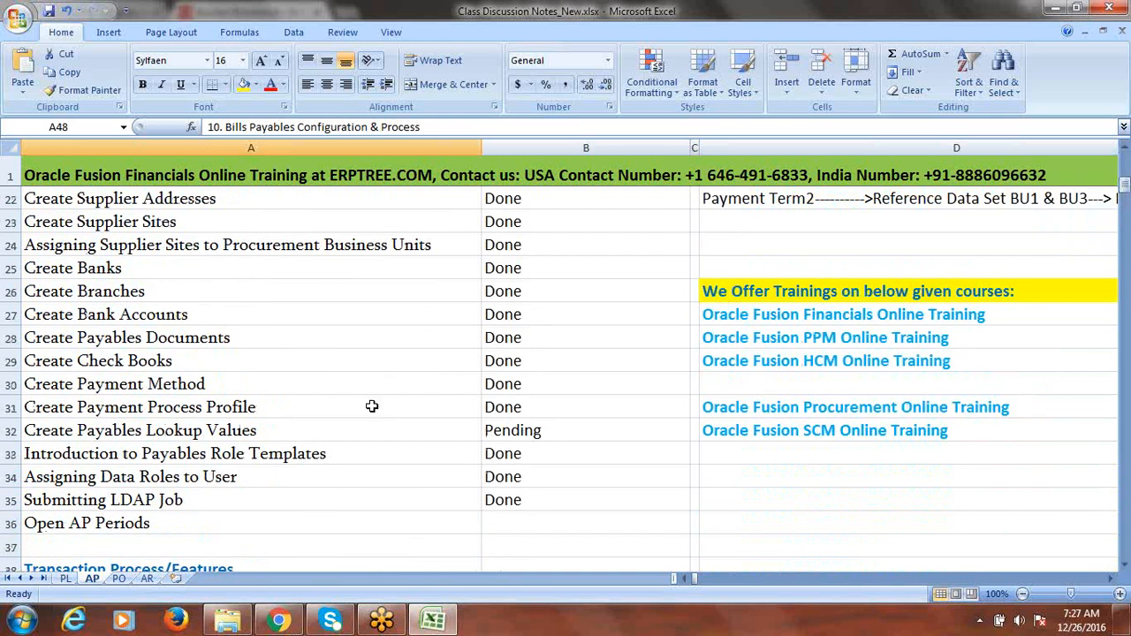
{"action": "left_click", "coordinate": [238, 433]}
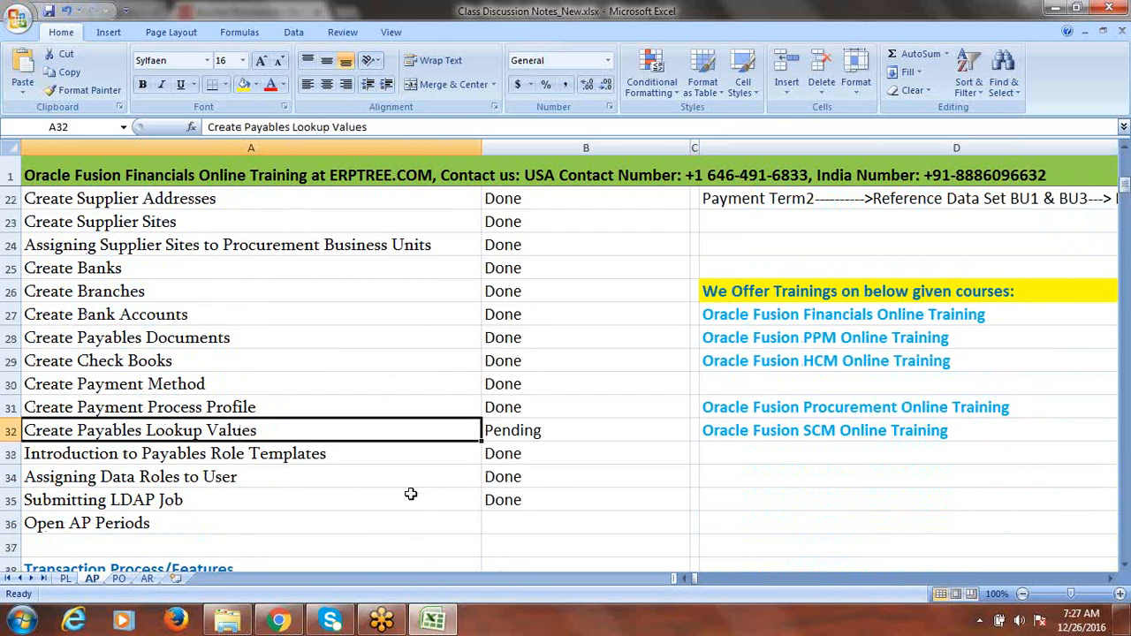
{"action": "key", "text": "ctrl+s"}
- Mark PO Based Invoice Creation as Done, save the tracker, and return to the Oracle invoices page
{"action": "left_click_drag", "start_coordinate": [1125, 185], "coordinate": [1127, 200]}
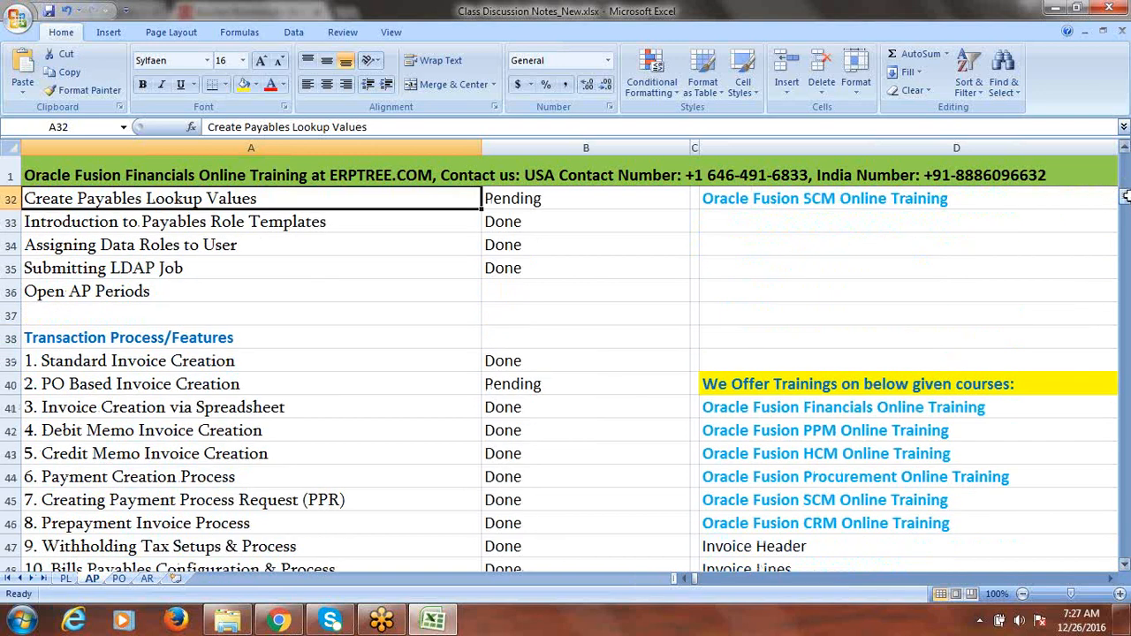
{"action": "left_click", "coordinate": [243, 384]}
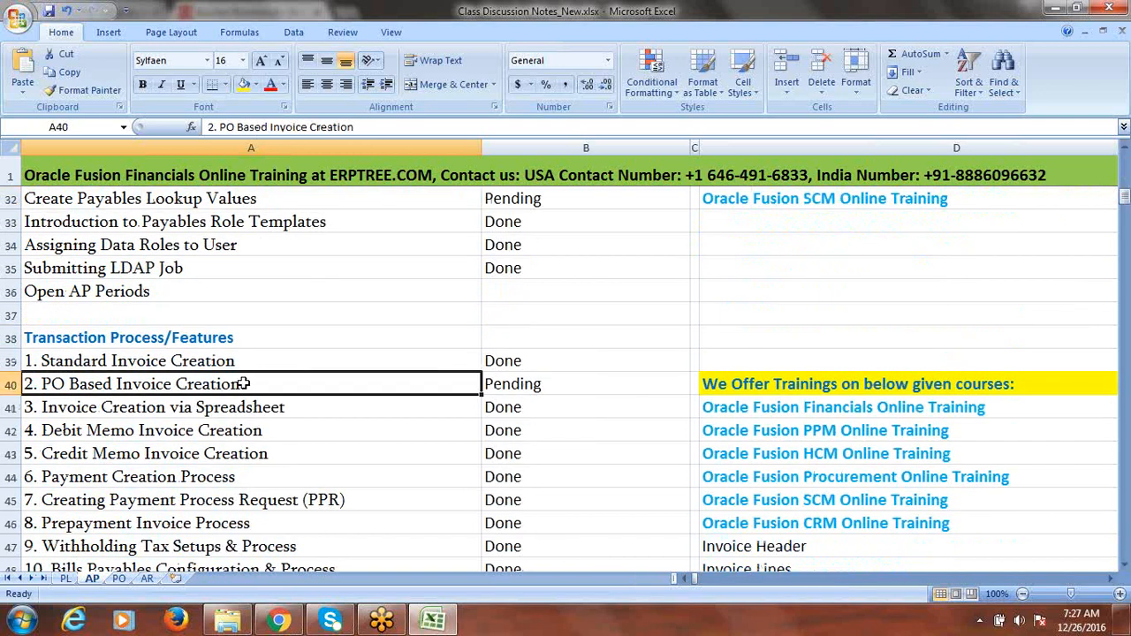
{"action": "key", "text": "Tab"}
{"action": "type", "text": "done"}
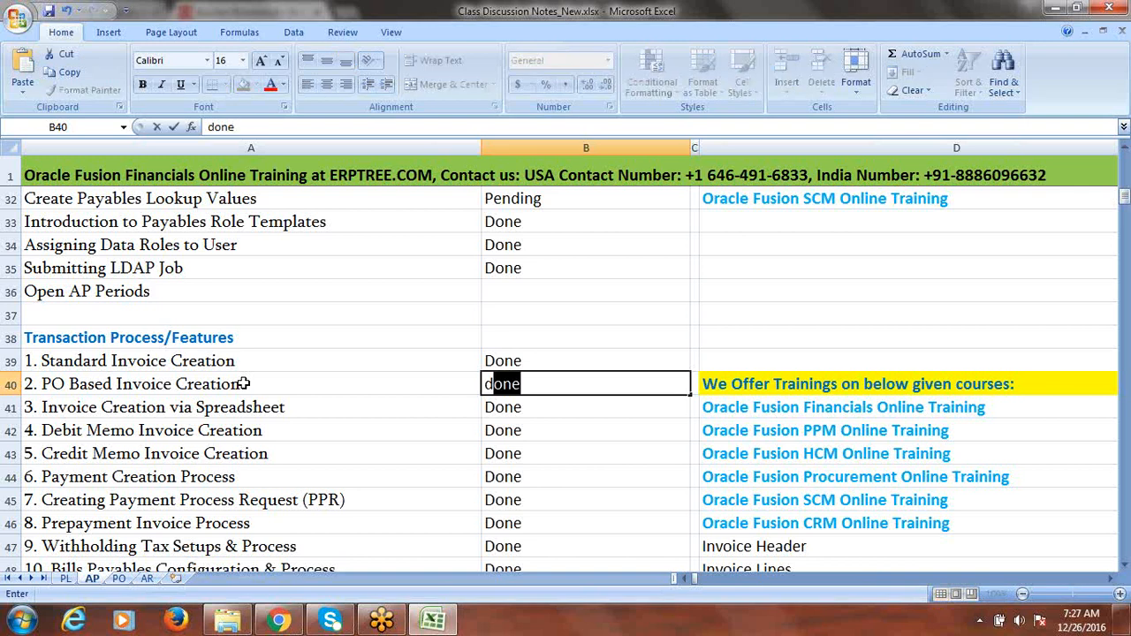
{"action": "key", "text": "Tab"}
{"action": "key", "text": "ctrl+s"}
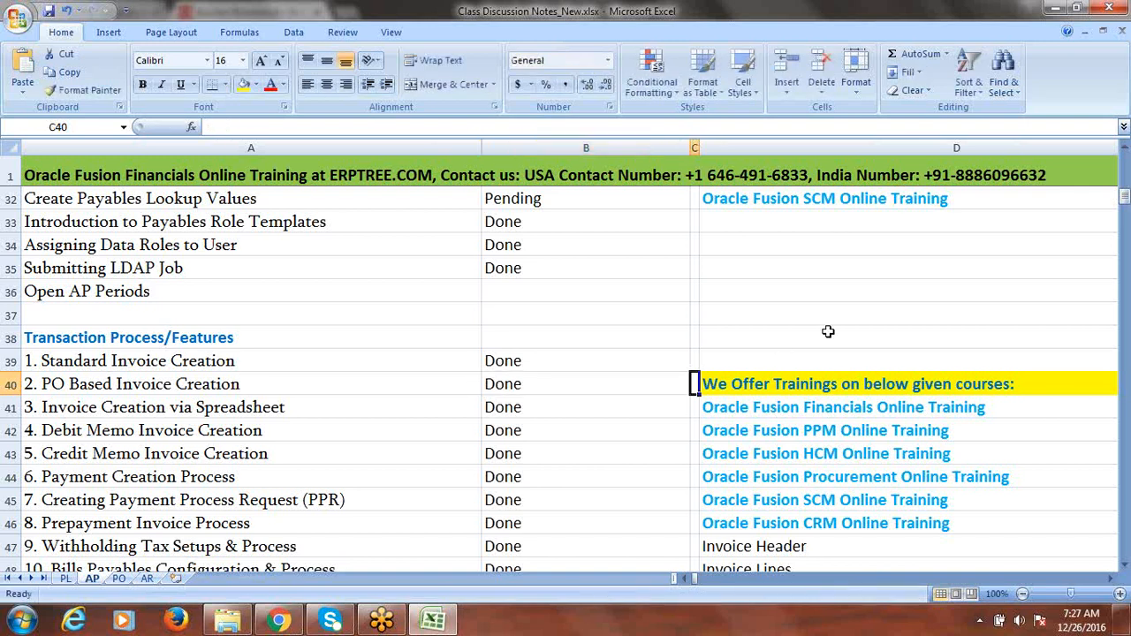
{"action": "left_click_drag", "start_coordinate": [1125, 195], "coordinate": [1125, 188]}
{"action": "left_click", "coordinate": [274, 362]}
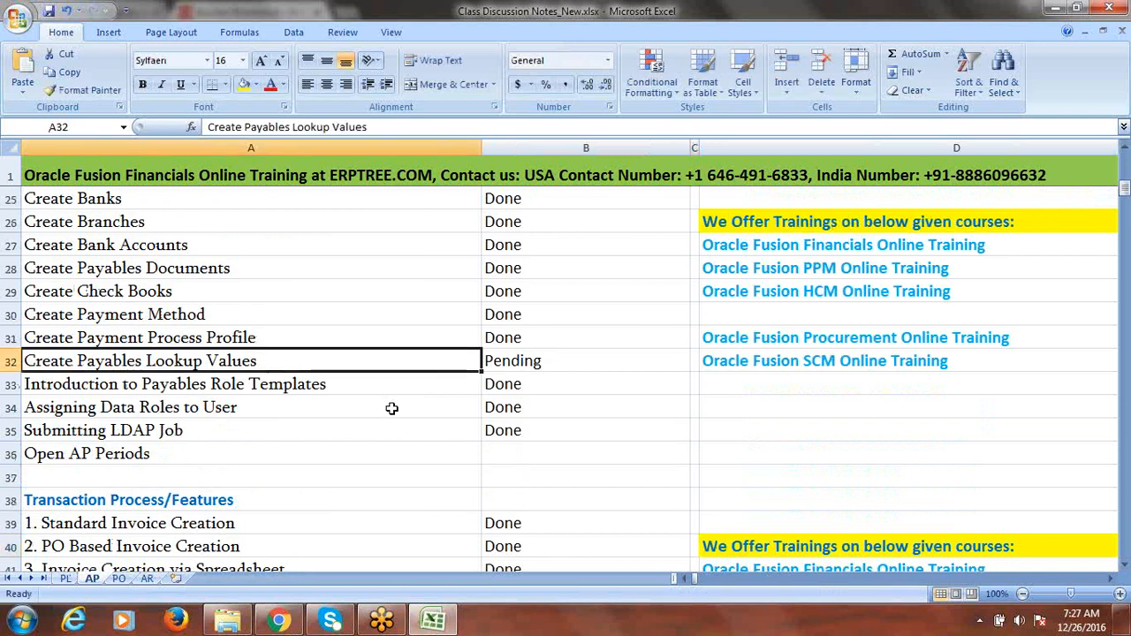
{"action": "left_click", "coordinate": [280, 622]}
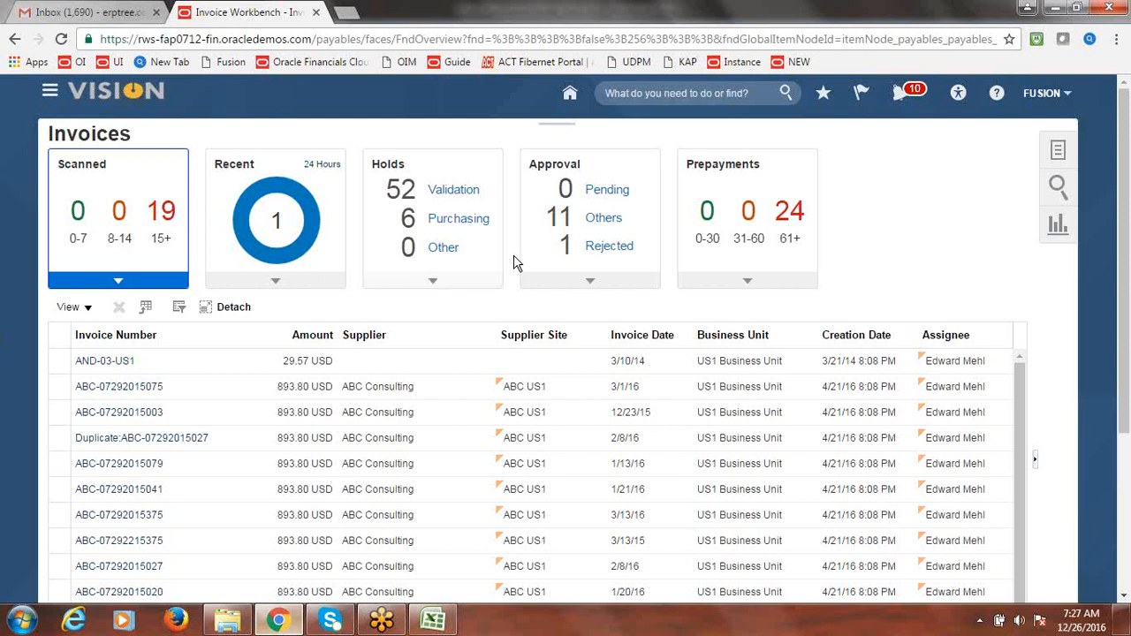
- From the user menu, go to Setup and Maintenance and search for the Manage Payables Lookups task
{"action": "left_click", "coordinate": [1041, 101]}
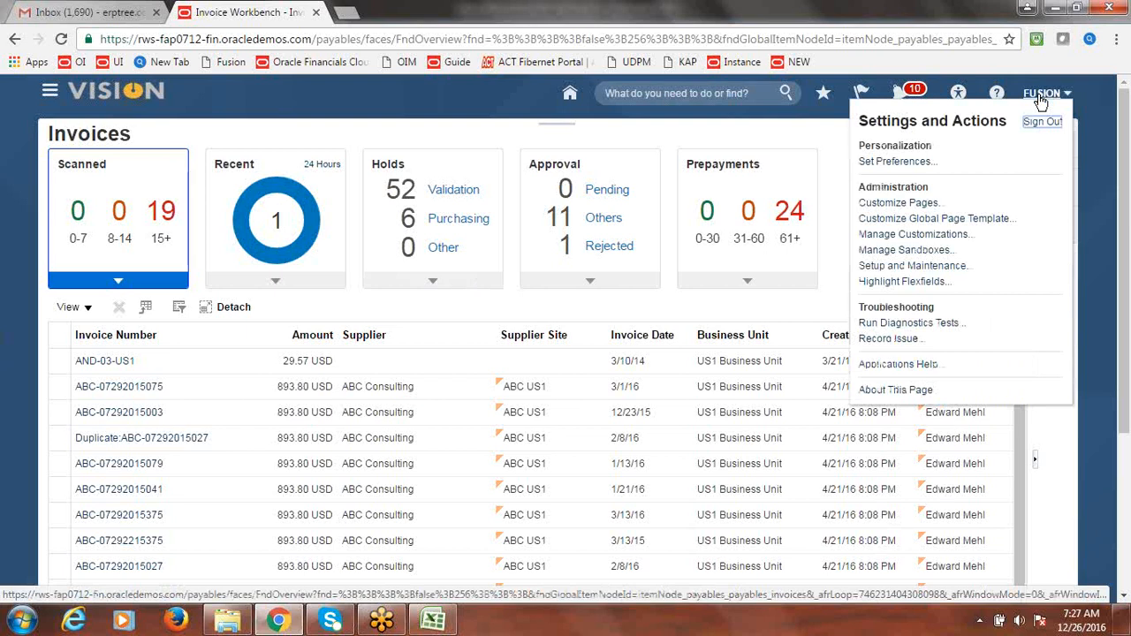
{"action": "left_click", "coordinate": [915, 267]}
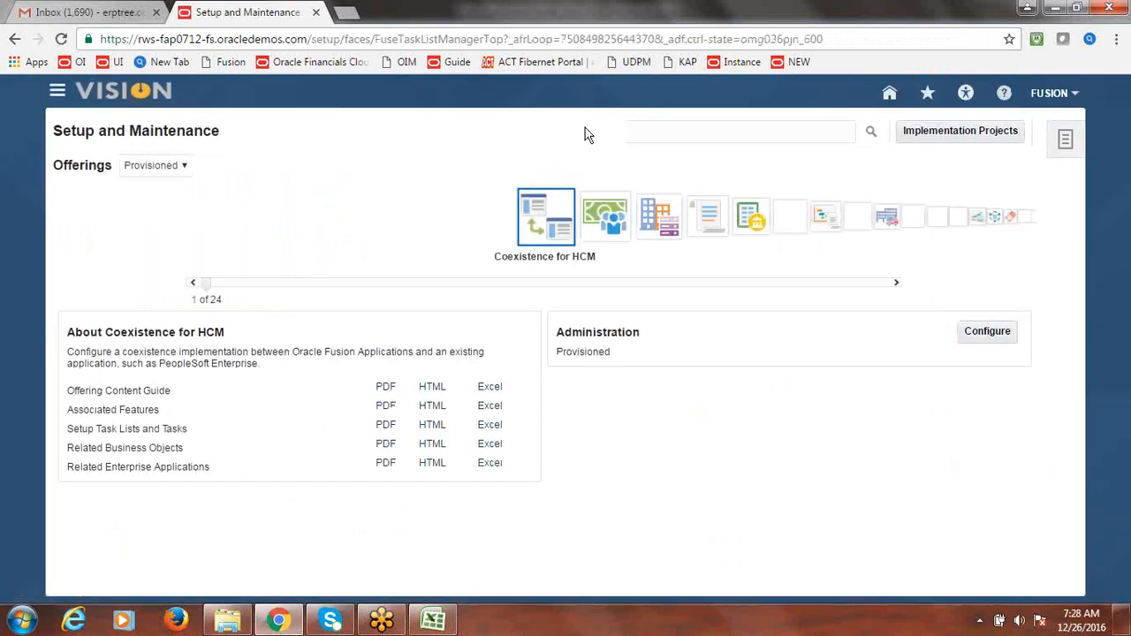
{"action": "left_click", "coordinate": [672, 137]}
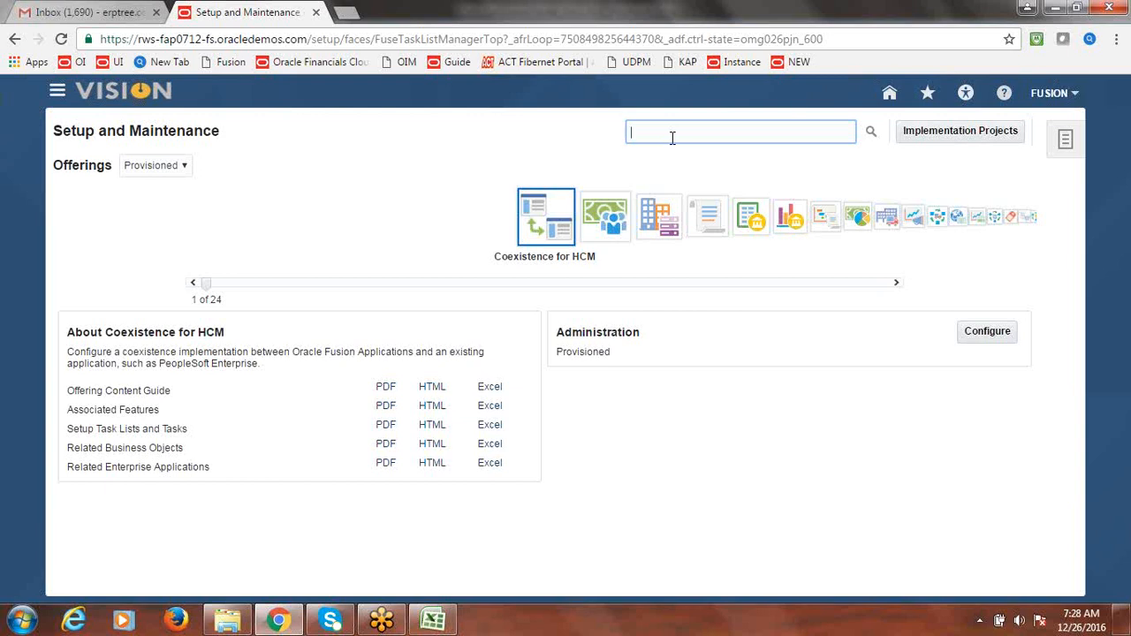
{"action": "type", "text": "Manage"}
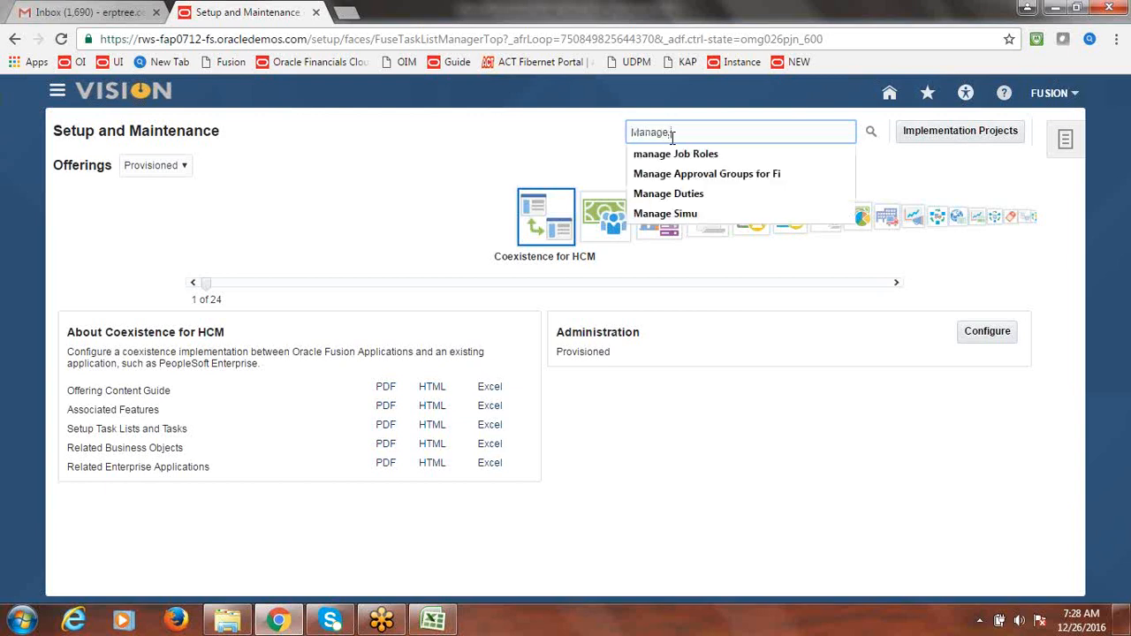
{"action": "type", "text": " Payables L"}
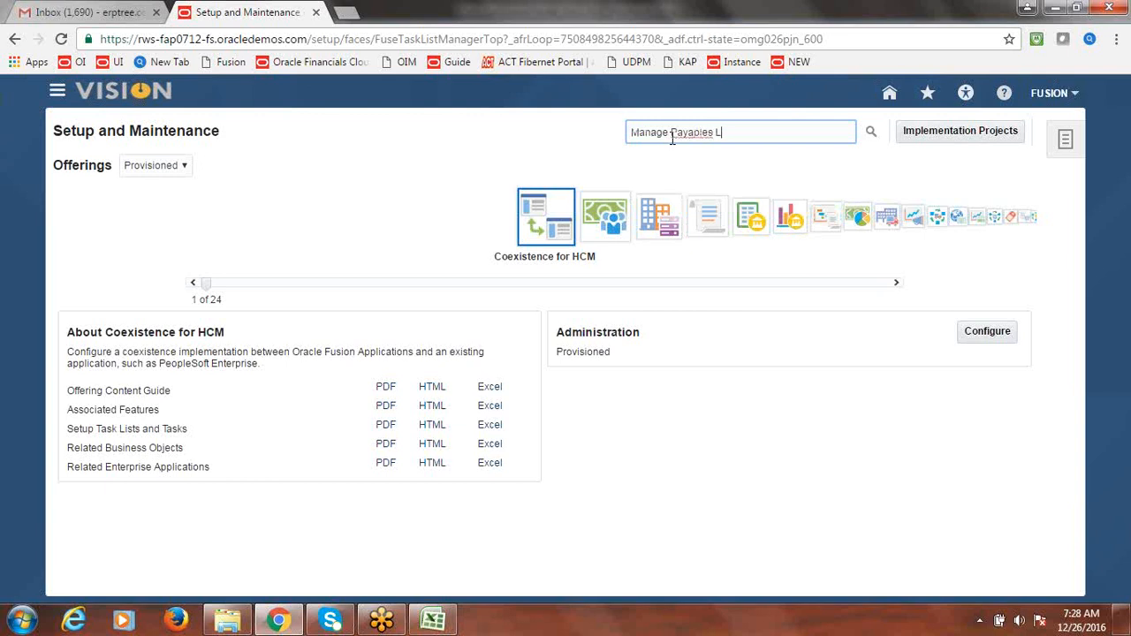
{"action": "type", "text": "ookups"}
{"action": "left_click", "coordinate": [870, 132]}
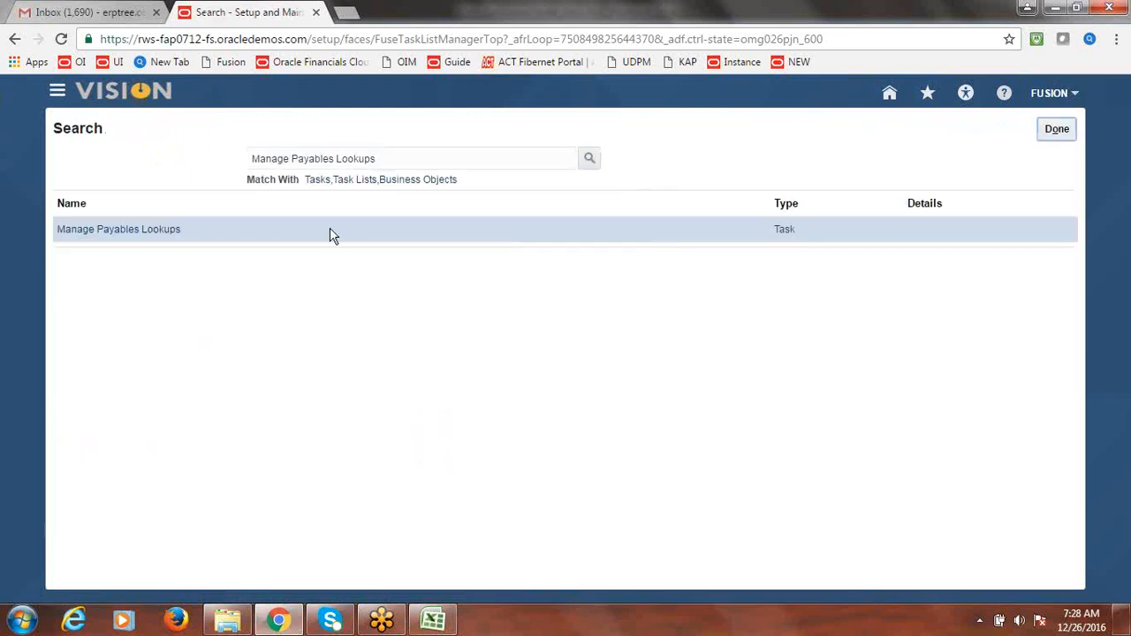
- In Manage Payables Lookups, search the Payables module for the PAY GROUP lookup type
{"action": "left_click", "coordinate": [139, 231]}
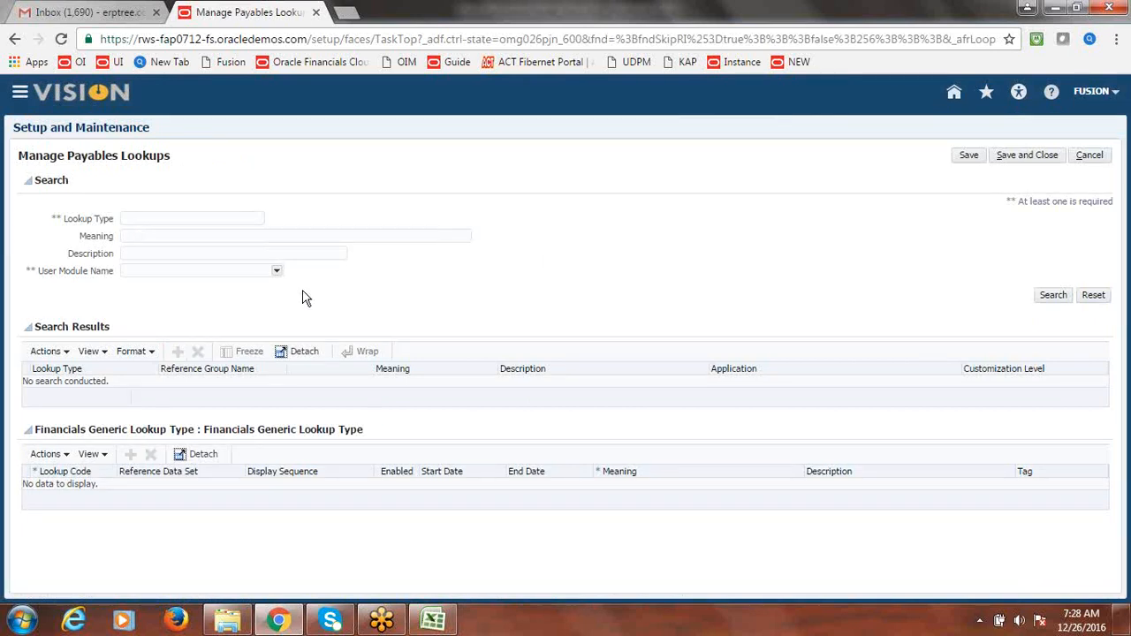
{"action": "left_click", "coordinate": [275, 272]}
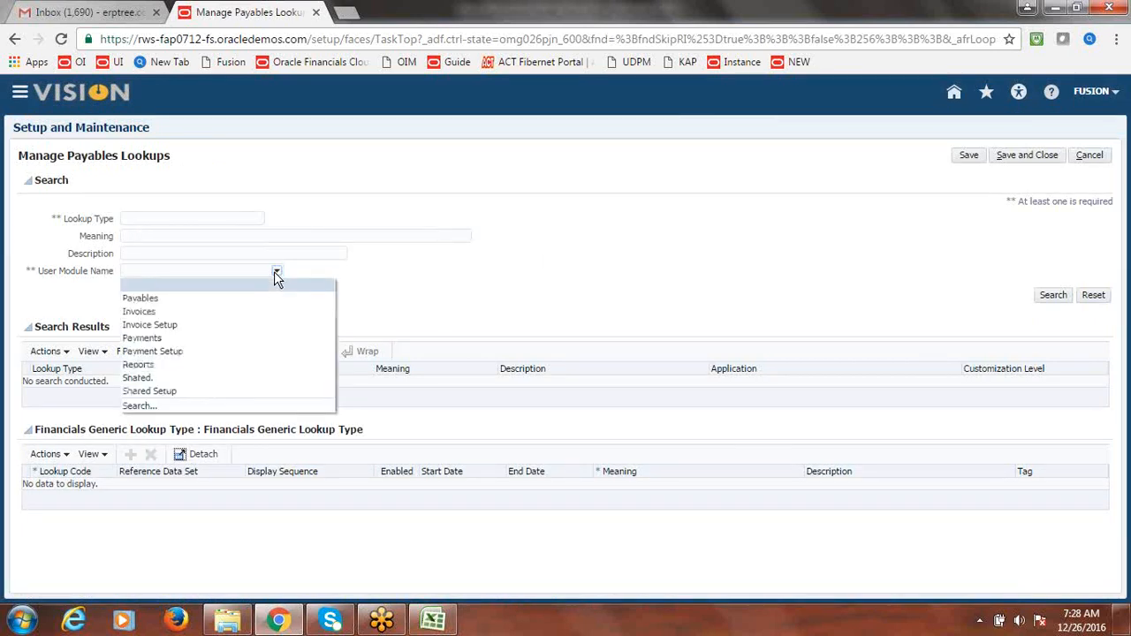
{"action": "left_click", "coordinate": [174, 301]}
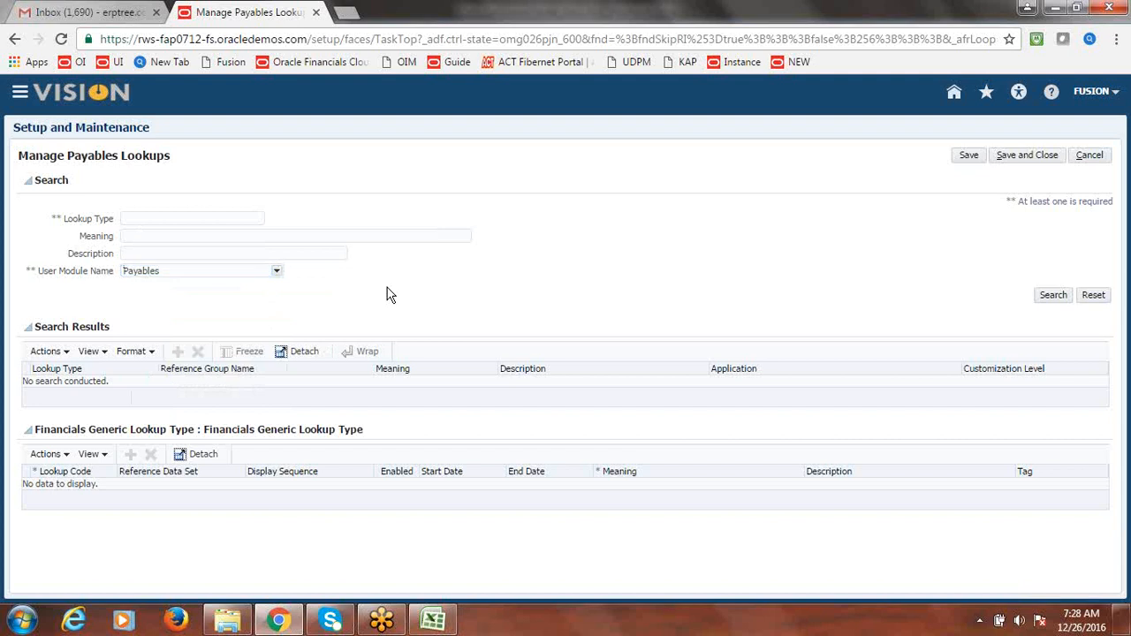
{"action": "left_click", "coordinate": [173, 221]}
{"action": "type", "text": "PAY GROUP"}
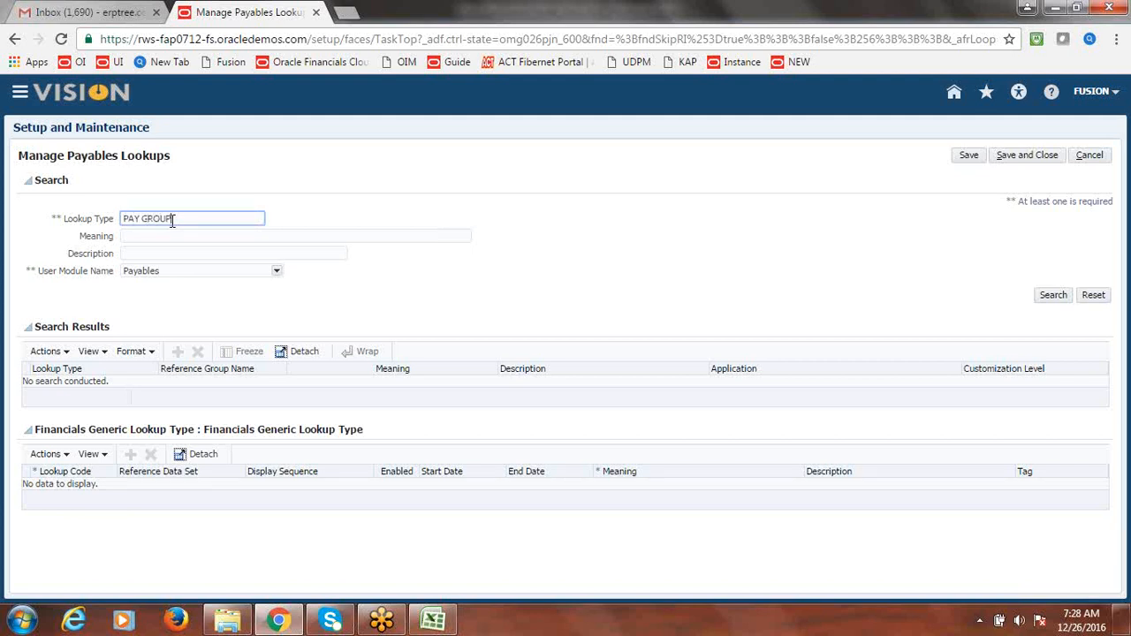
{"action": "left_click", "coordinate": [1041, 299]}
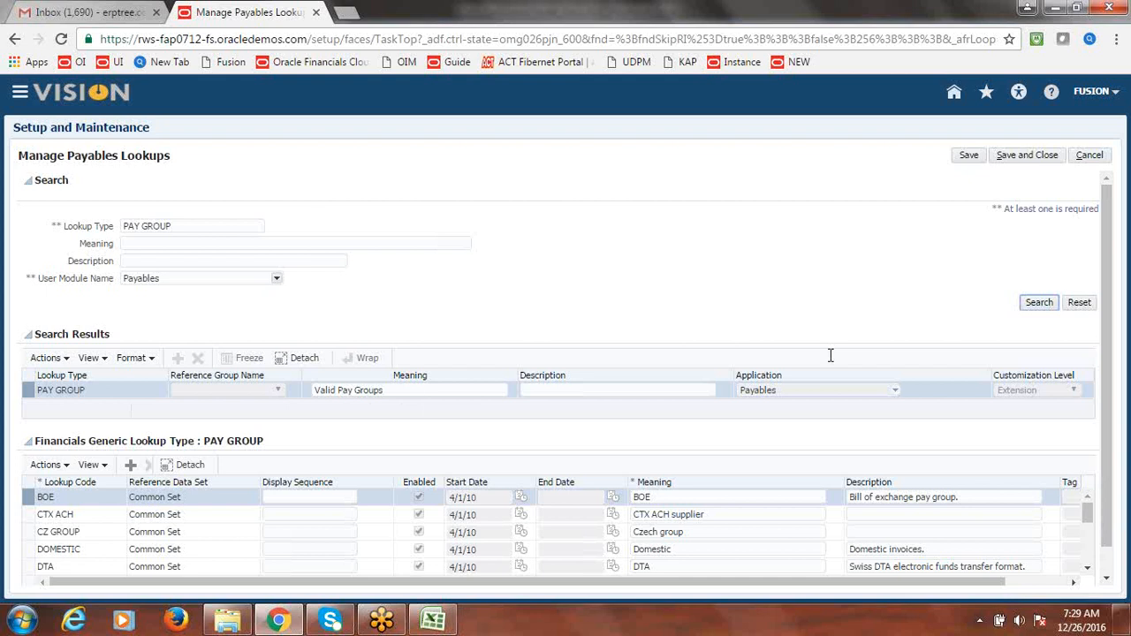
{"action": "triple_click", "coordinate": [406, 392]}
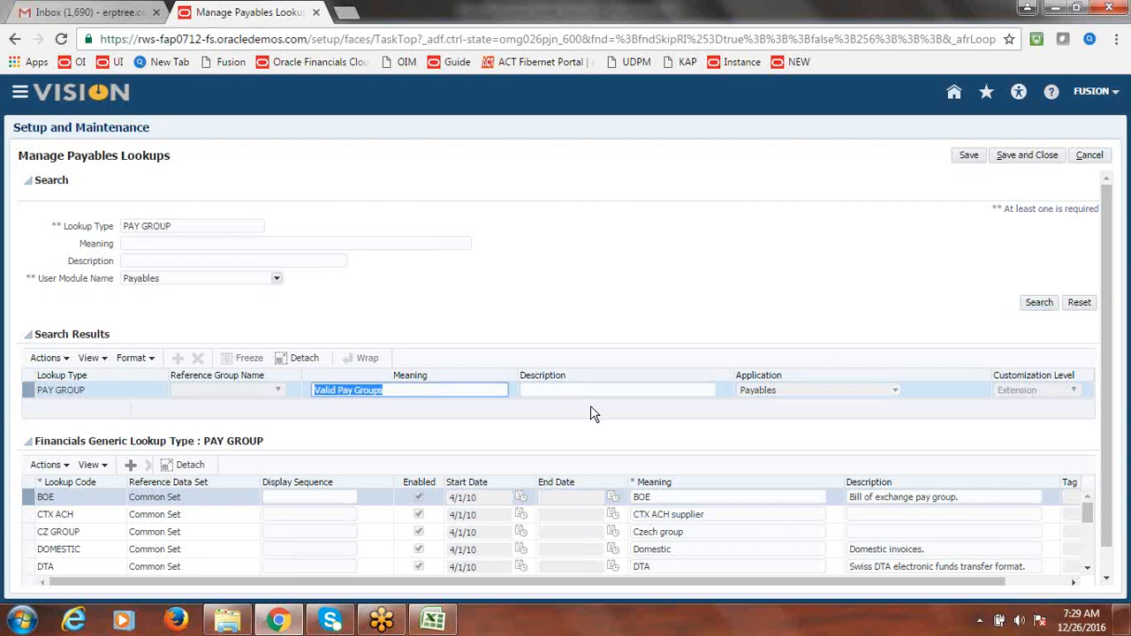
{"action": "left_click", "coordinate": [703, 449]}
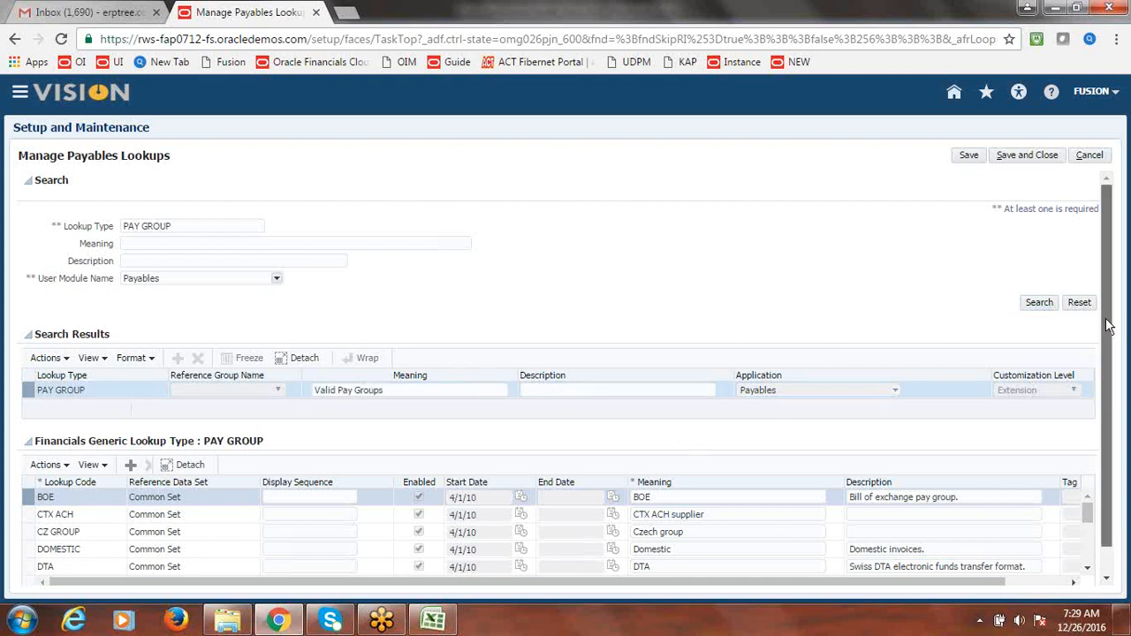
{"action": "scroll", "coordinate": [1119, 404], "scroll_direction": "down", "scroll_amount": 1}
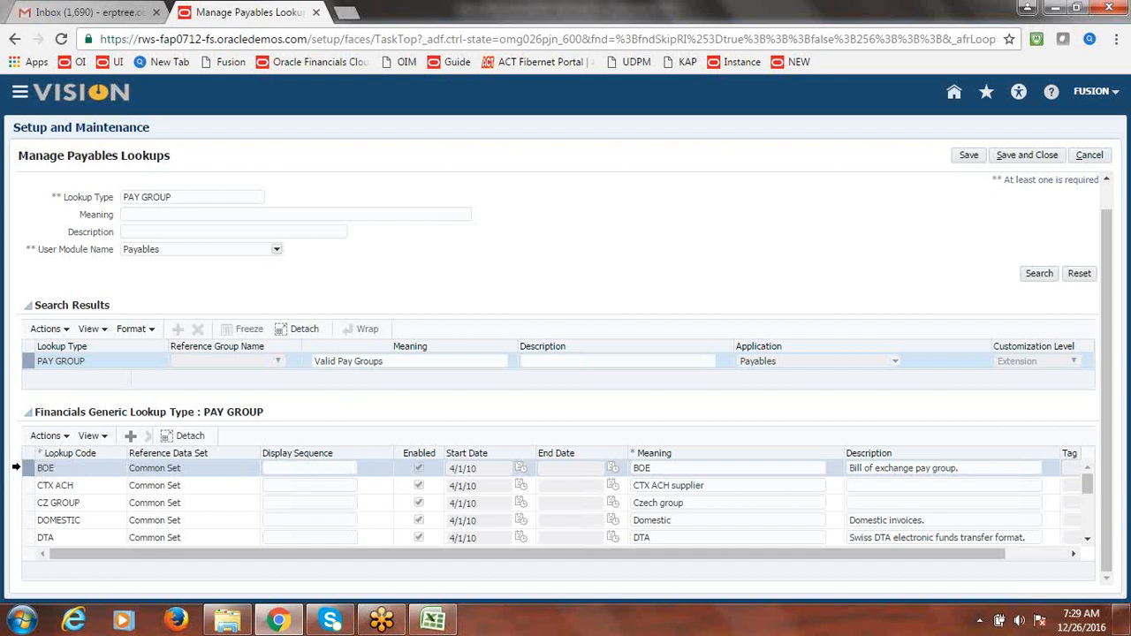
- Add a new PAY GROUP lookup code named FUSION FOREIGN
{"action": "left_click", "coordinate": [131, 439]}
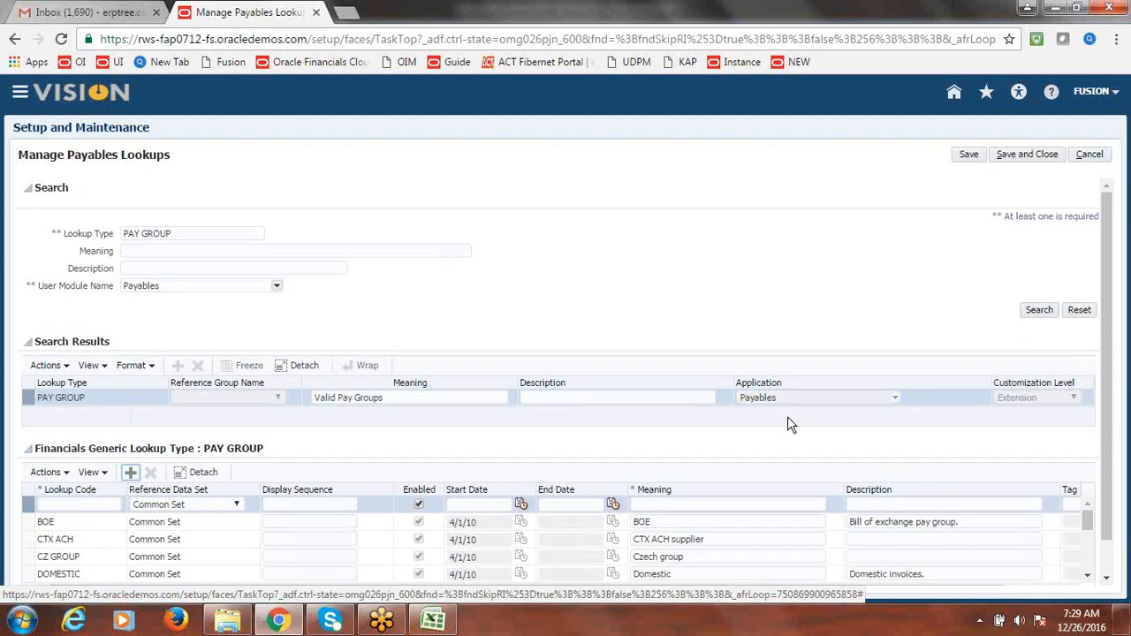
{"action": "scroll", "coordinate": [1115, 329], "scroll_direction": "down", "scroll_amount": 1}
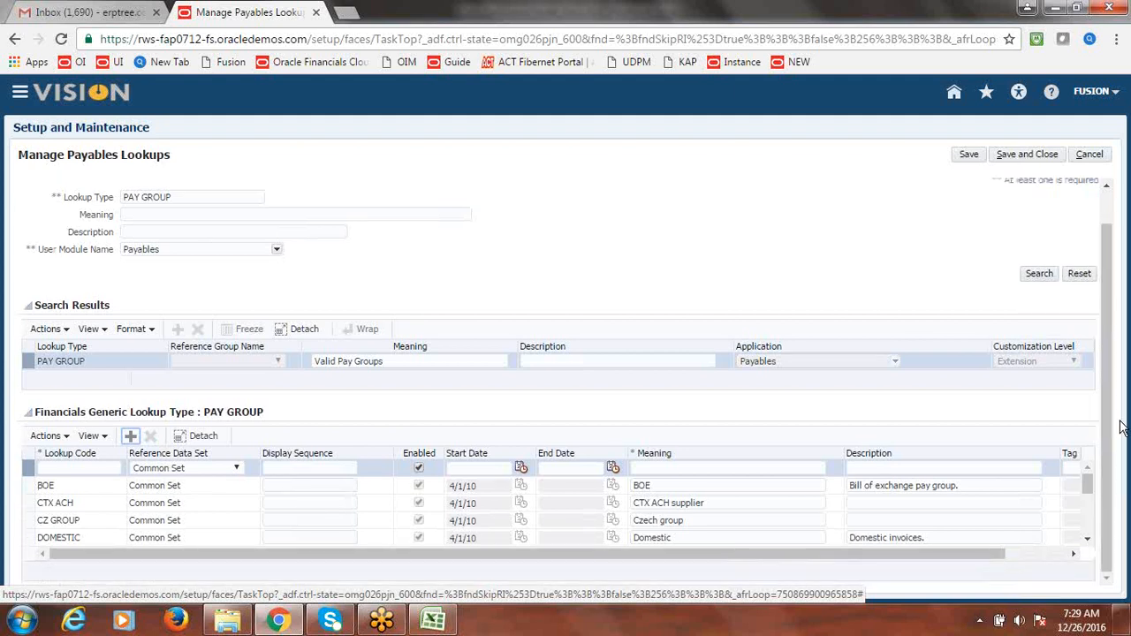
{"action": "left_click", "coordinate": [101, 468]}
{"action": "type", "text": "f"}
{"action": "type", "text": "FUSION"}
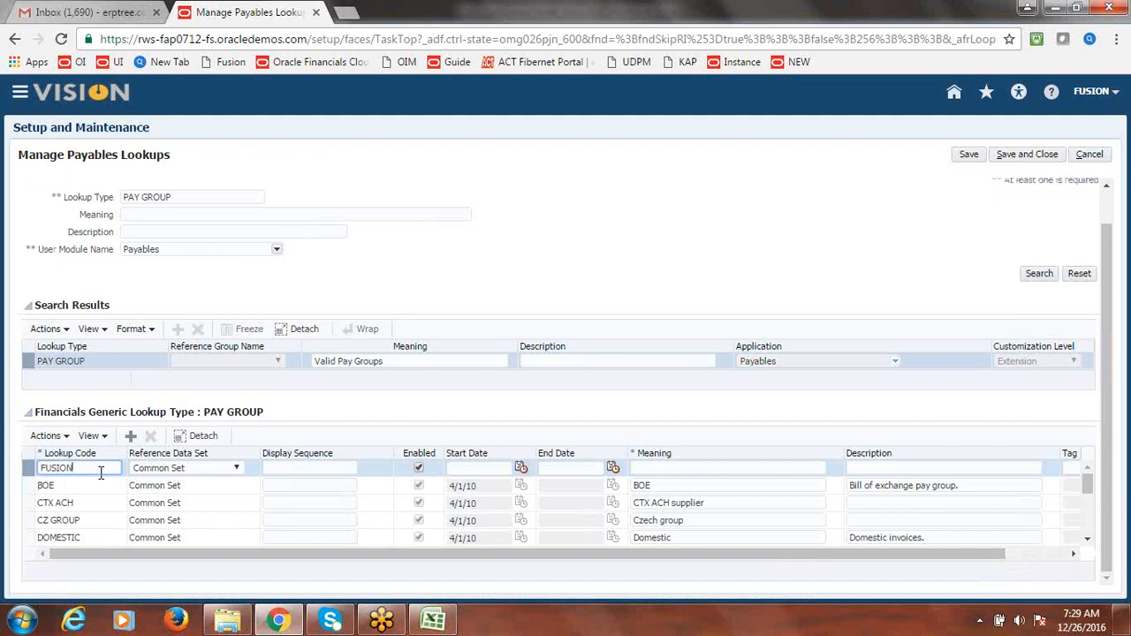
{"action": "type", "text": " FOREIGN"}
{"action": "key", "text": "Tab"}
{"action": "key", "text": "Tab"}
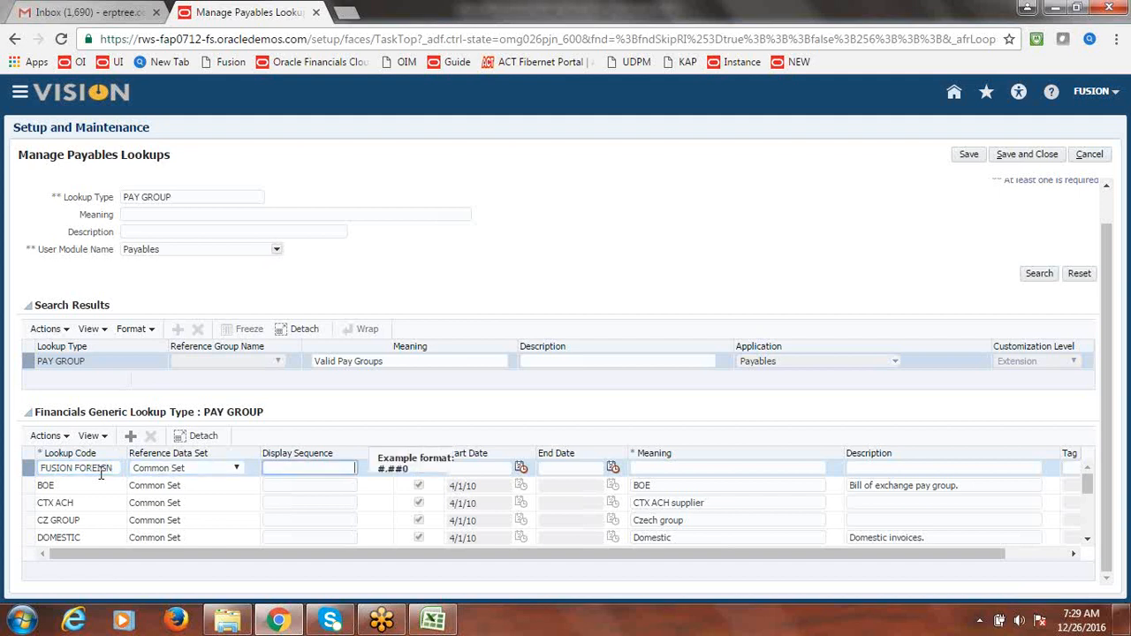
{"action": "key", "text": "Tab"}
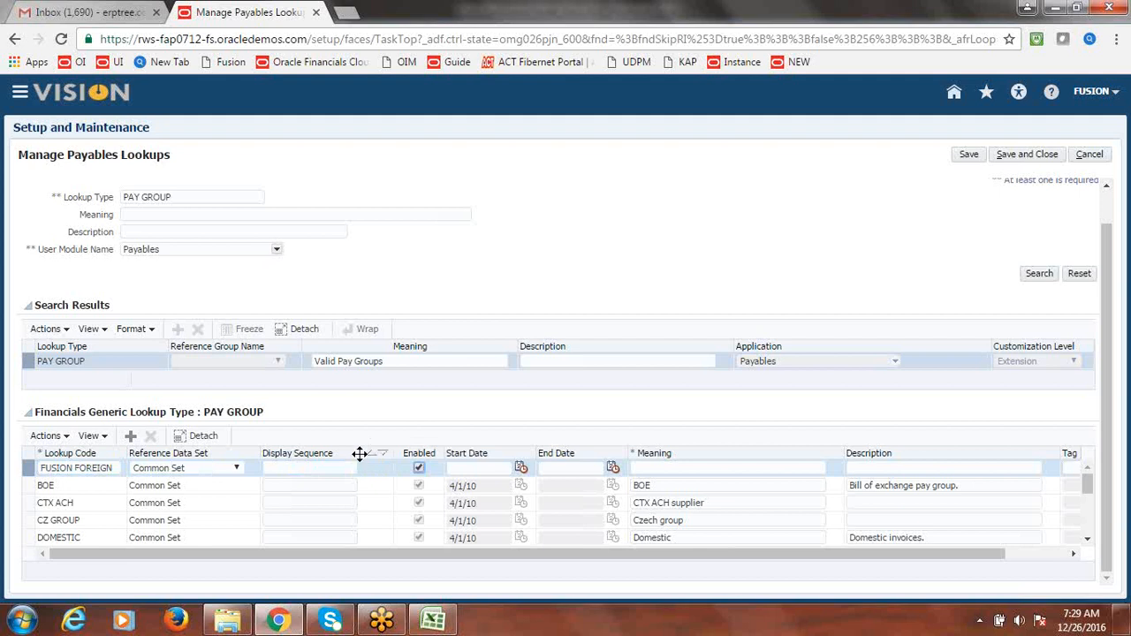
- Give FUSION FOREIGN a start date of 12/26/16 and the meaning Fusion Foreign Suppliers
{"action": "left_click", "coordinate": [523, 472]}
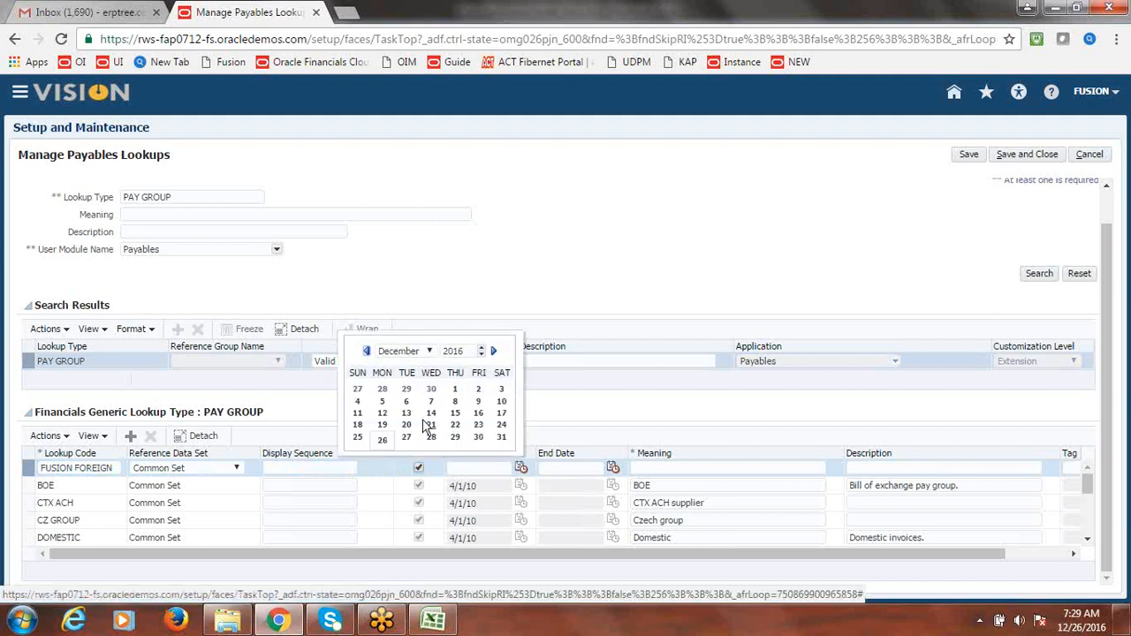
{"action": "left_click", "coordinate": [381, 446]}
{"action": "key", "text": "Tab"}
{"action": "key", "text": "Tab"}
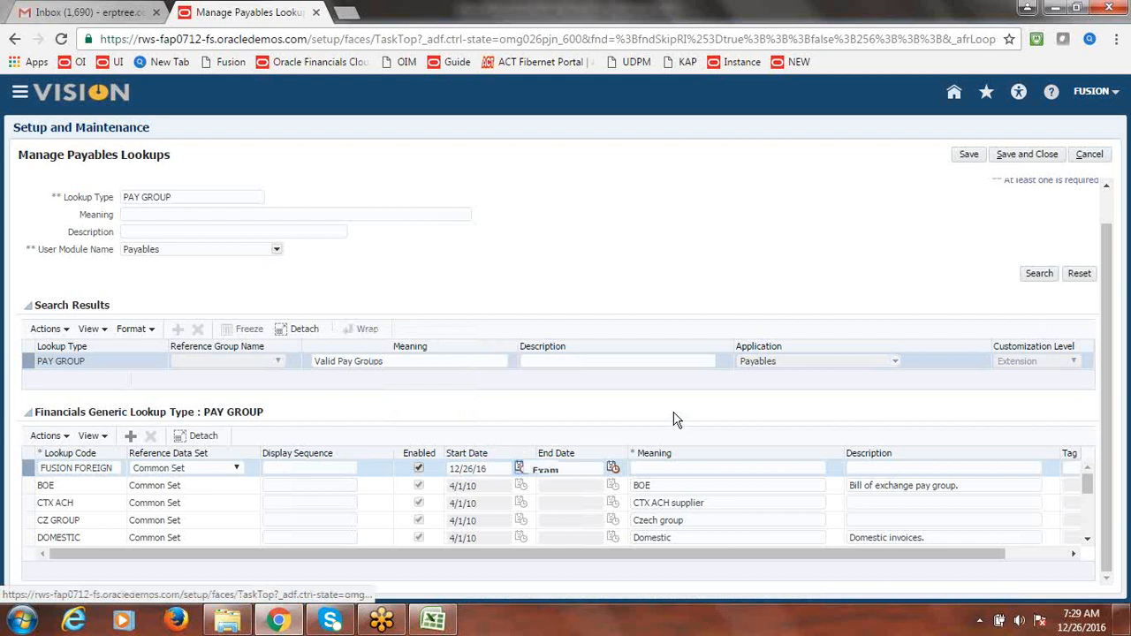
{"action": "key", "text": "Tab"}
{"action": "key", "text": "Tab"}
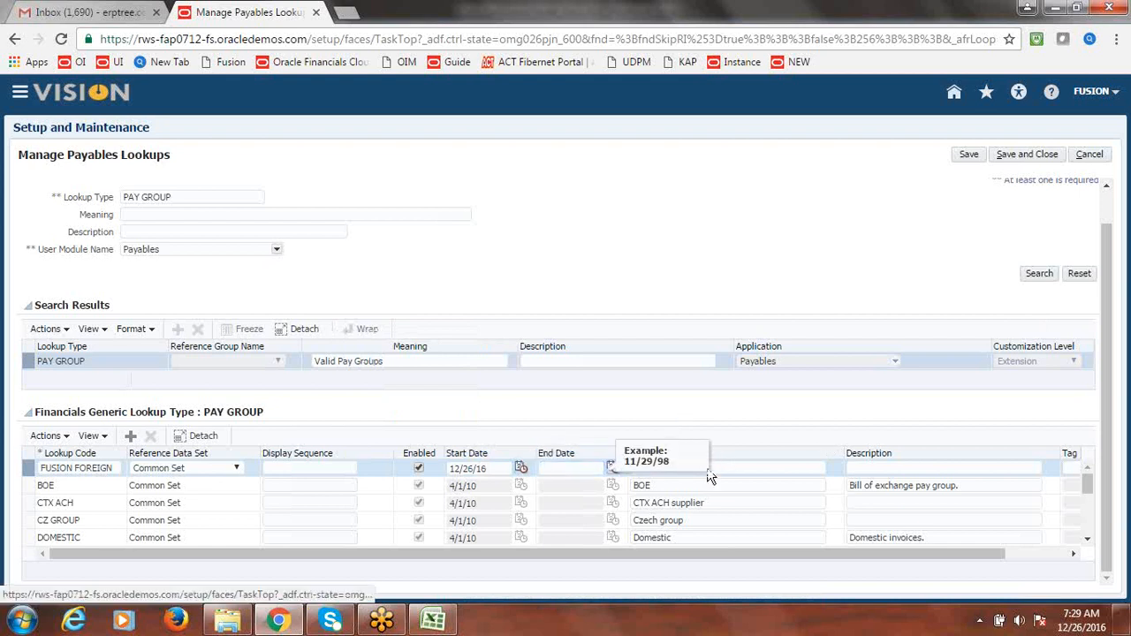
{"action": "type", "text": "Fusion Foreign Suppliers"}
{"action": "key", "text": "Tab"}
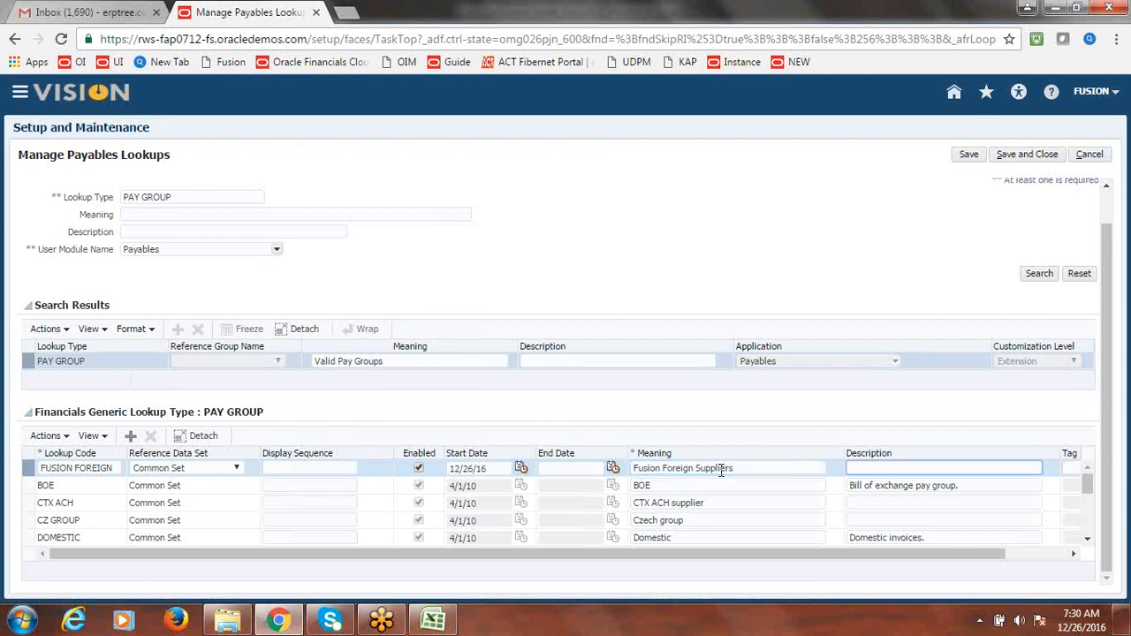
{"action": "left_click_drag", "start_coordinate": [833, 557], "coordinate": [669, 556]}
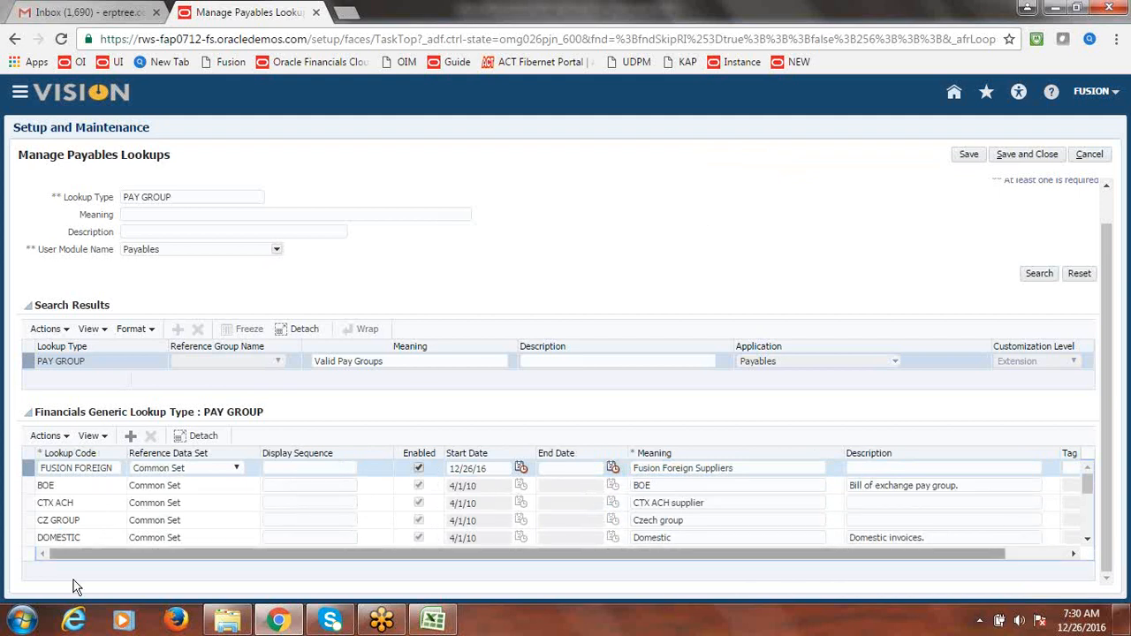
{"action": "left_click", "coordinate": [21, 620]}
- Write 'Foreign Supplier' and 'Service' on two lines of a new Notepad note, then minimize it
{"action": "left_click", "coordinate": [61, 262]}
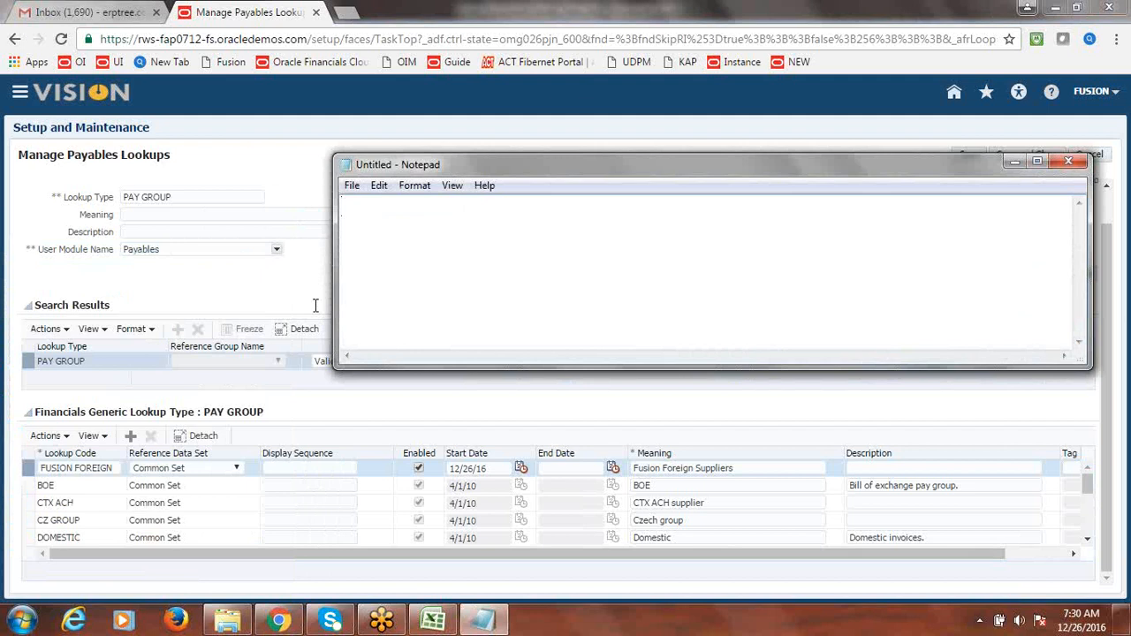
{"action": "type", "text": "Foreign "}
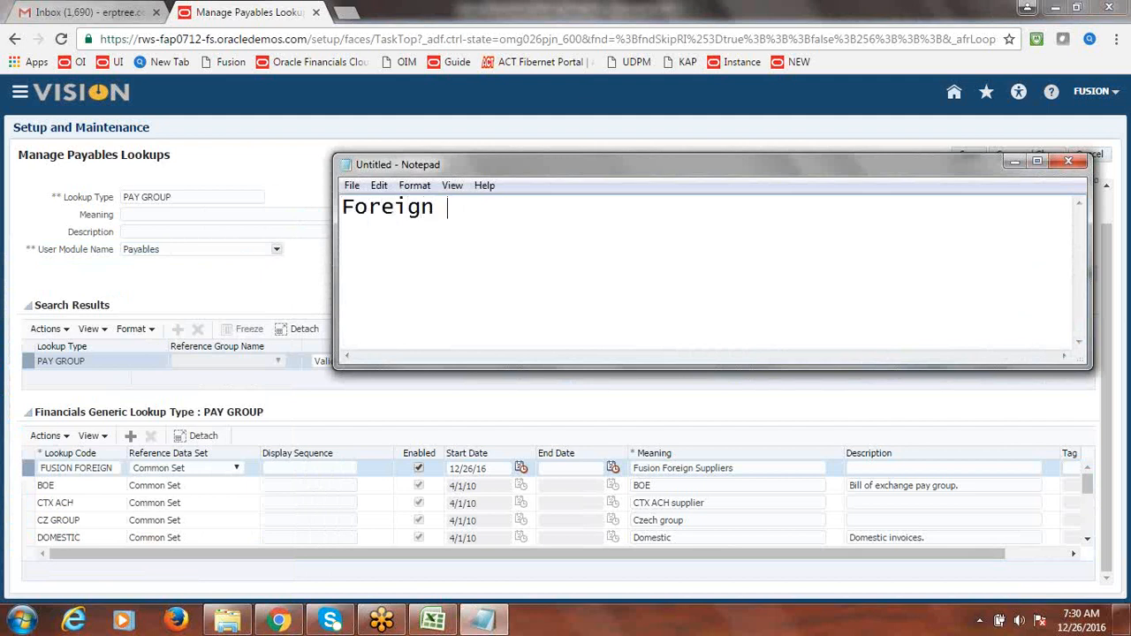
{"action": "type", "text": "Supplier"}
{"action": "key", "text": "Return"}
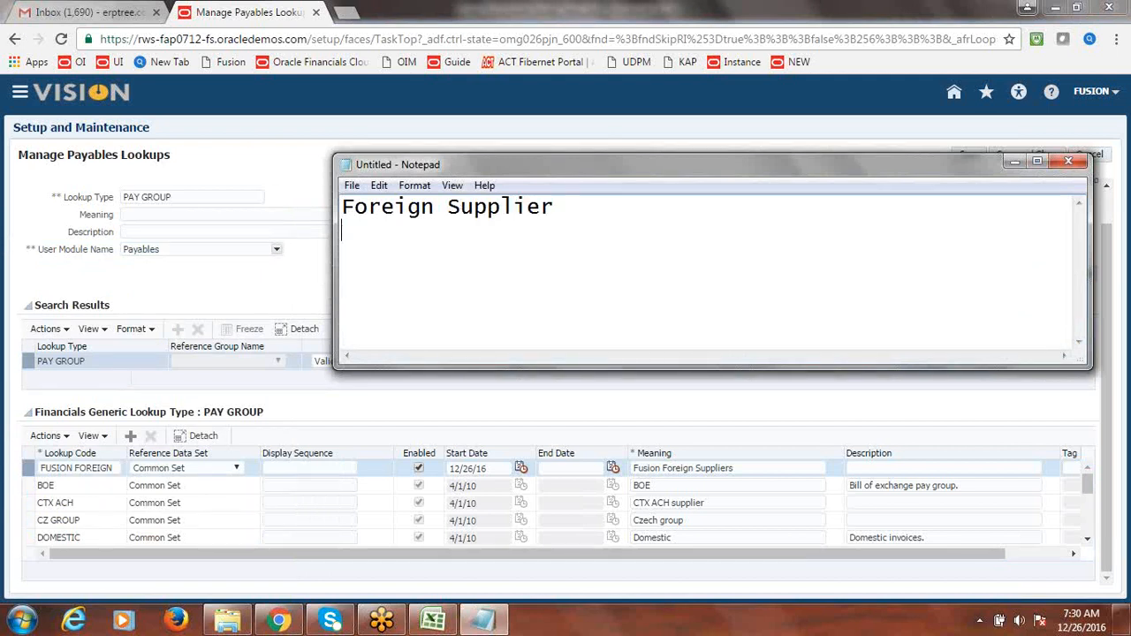
{"action": "type", "text": "Service"}
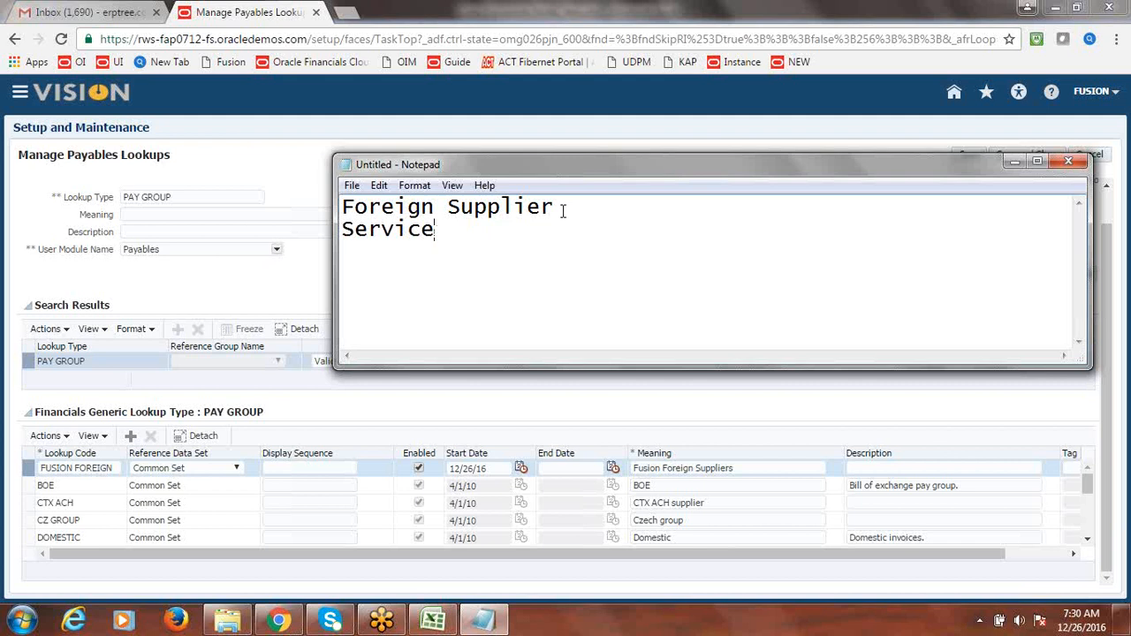
{"action": "left_click", "coordinate": [1015, 161]}
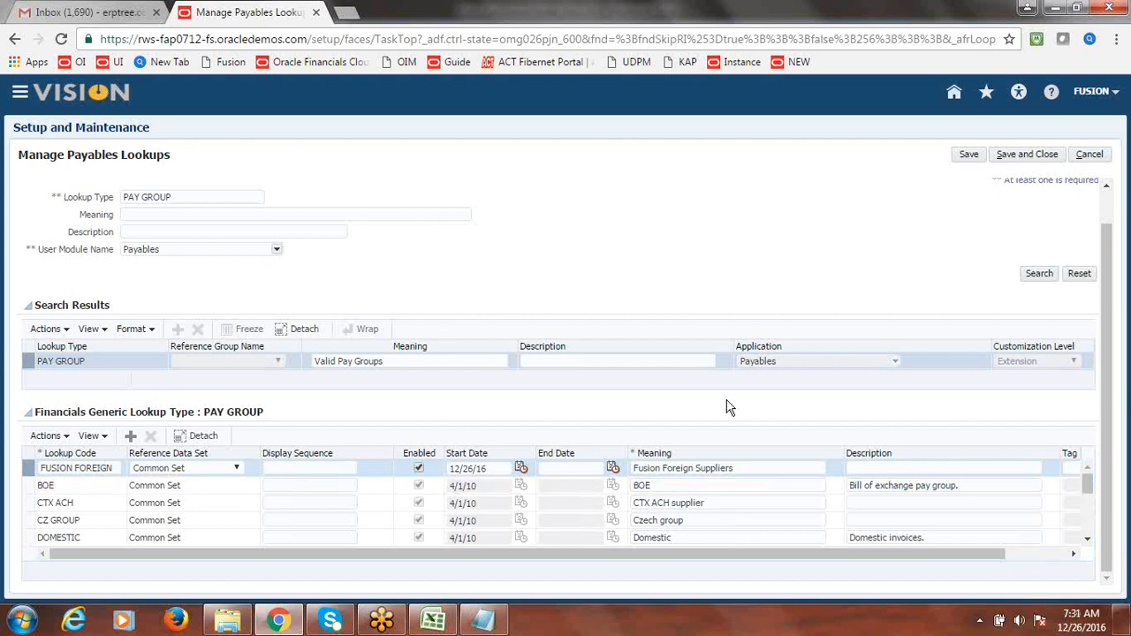
- Copy the meaning Fusion Foreign Suppliers into FUSION FOREIGN's description, then save and close the lookups
{"action": "left_click_drag", "start_coordinate": [704, 556], "coordinate": [765, 557]}
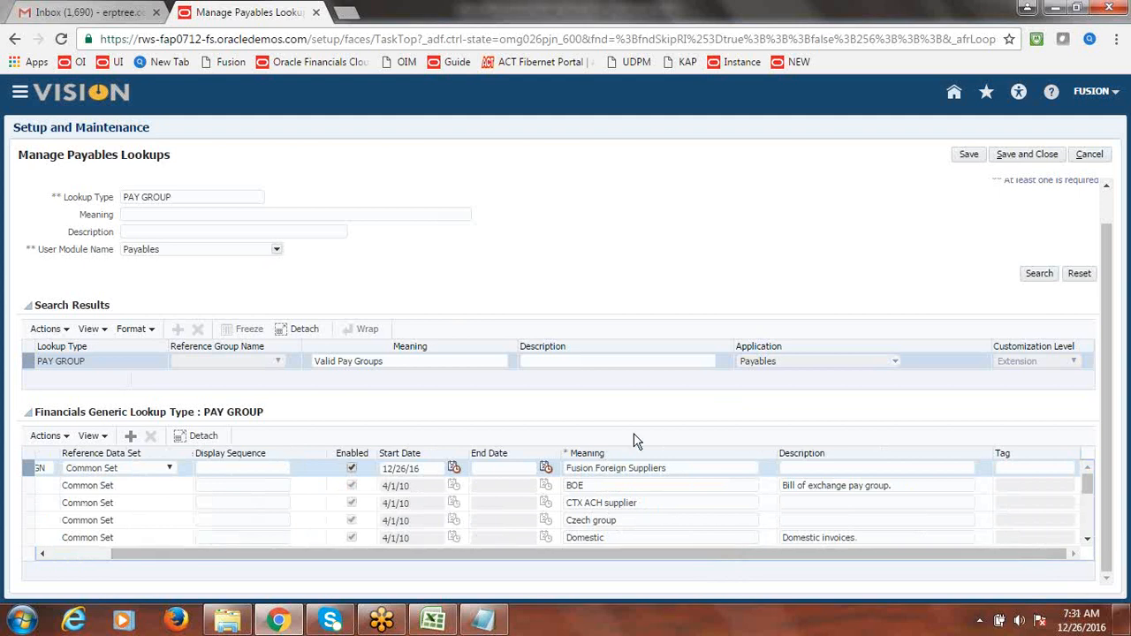
{"action": "left_click", "coordinate": [635, 470]}
{"action": "left_click", "coordinate": [635, 470]}
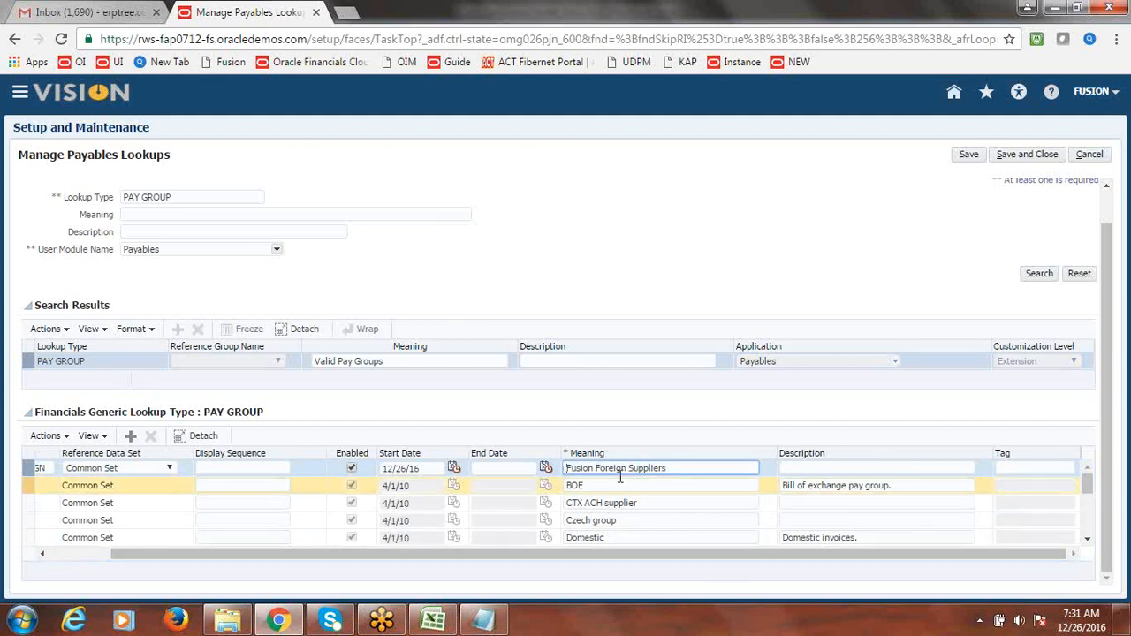
{"action": "left_click_drag", "start_coordinate": [668, 469], "coordinate": [568, 470]}
{"action": "key", "text": "ctrl+c"}
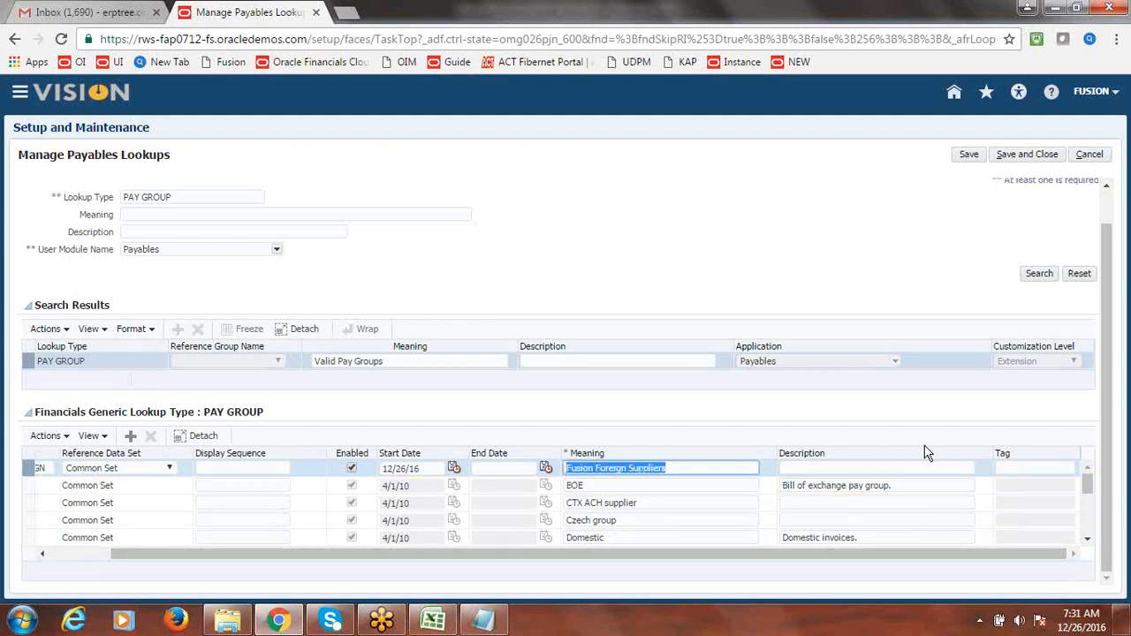
{"action": "left_click", "coordinate": [828, 469]}
{"action": "key", "text": "ctrl+v"}
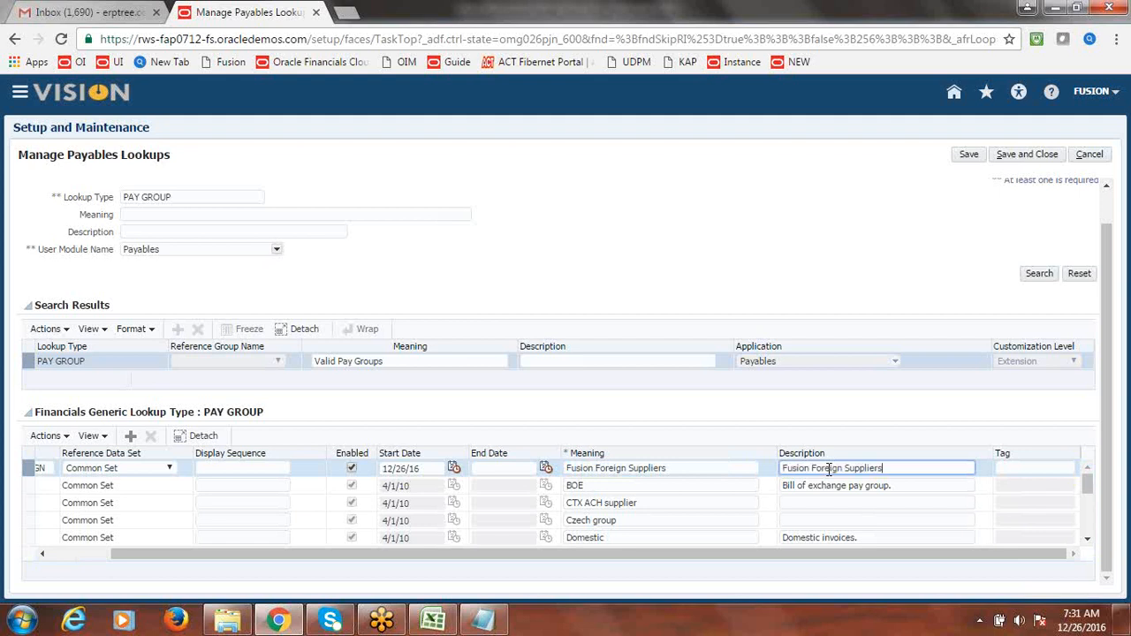
{"action": "left_click", "coordinate": [827, 299]}
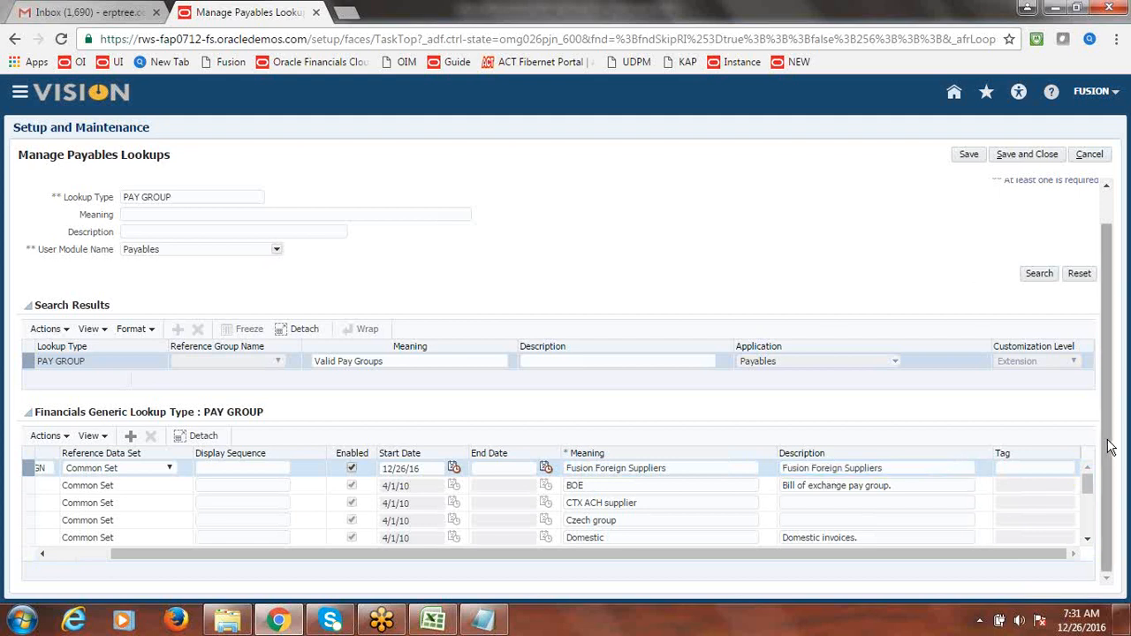
{"action": "left_click_drag", "start_coordinate": [1105, 449], "coordinate": [1112, 369]}
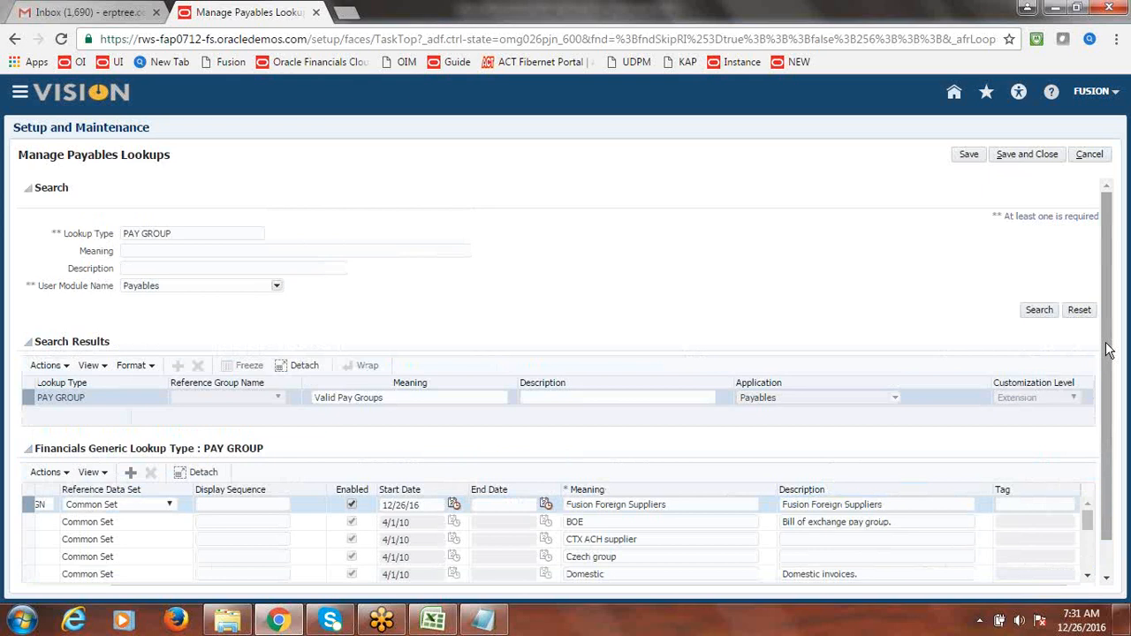
{"action": "left_click", "coordinate": [1030, 156]}
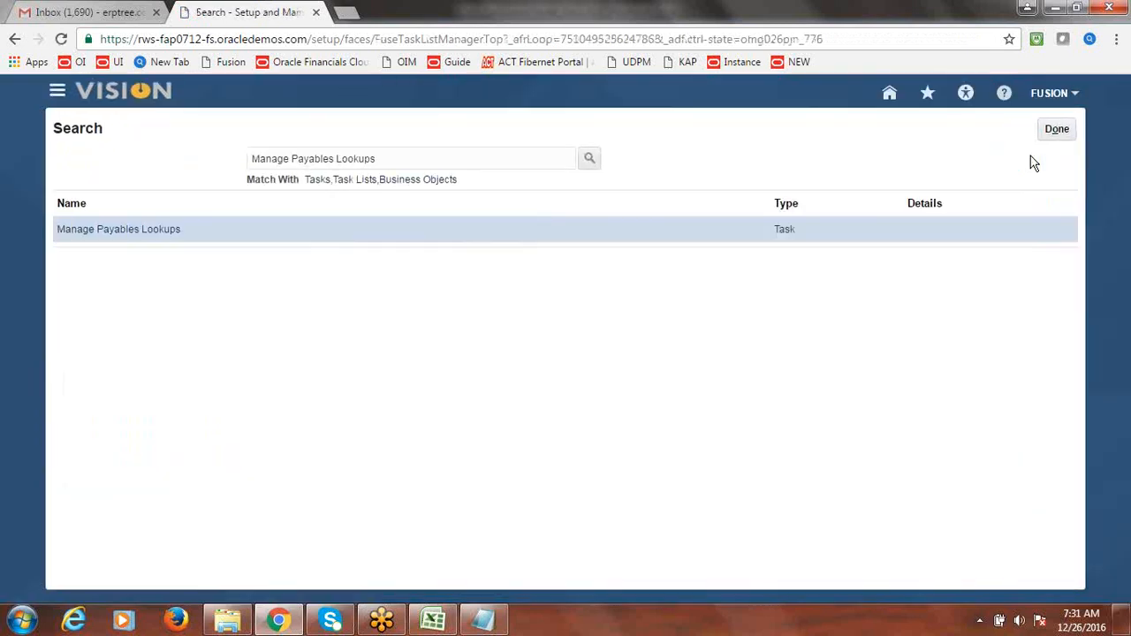
- Exit setup and open Manage Suppliers from the Suppliers work area via the Navigator
{"action": "left_click", "coordinate": [1060, 129]}
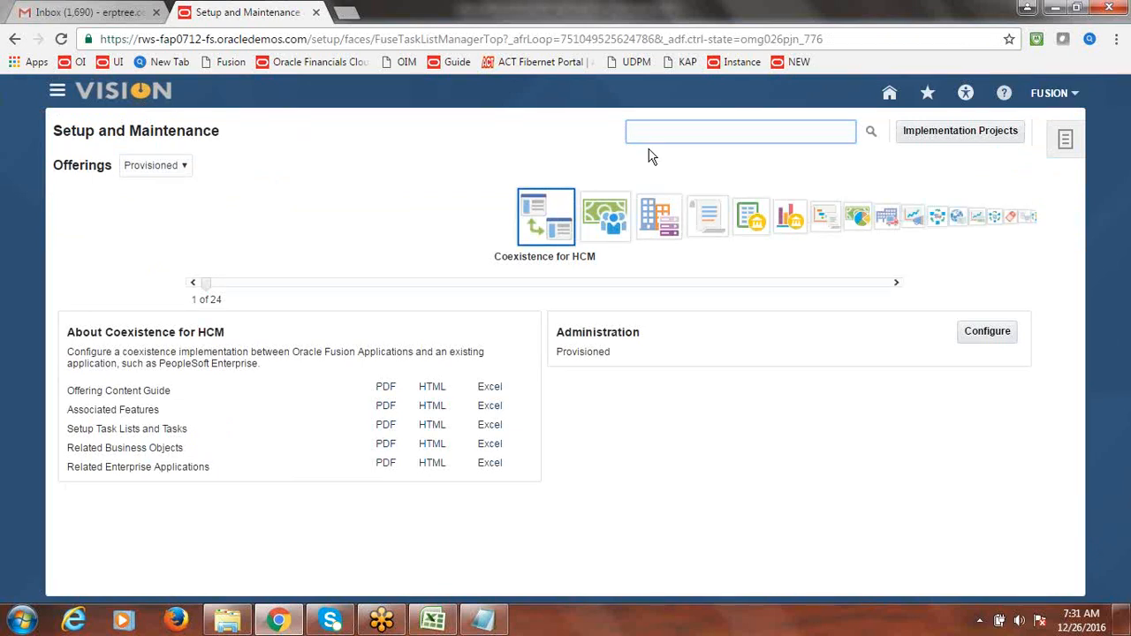
{"action": "left_click", "coordinate": [69, 97]}
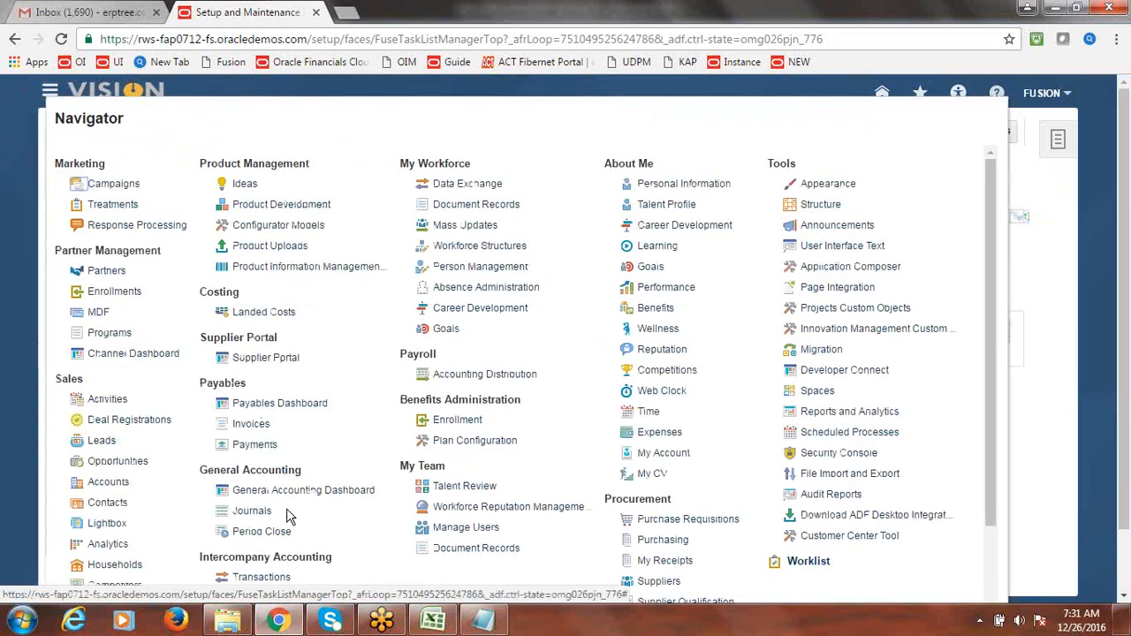
{"action": "left_click", "coordinate": [655, 583]}
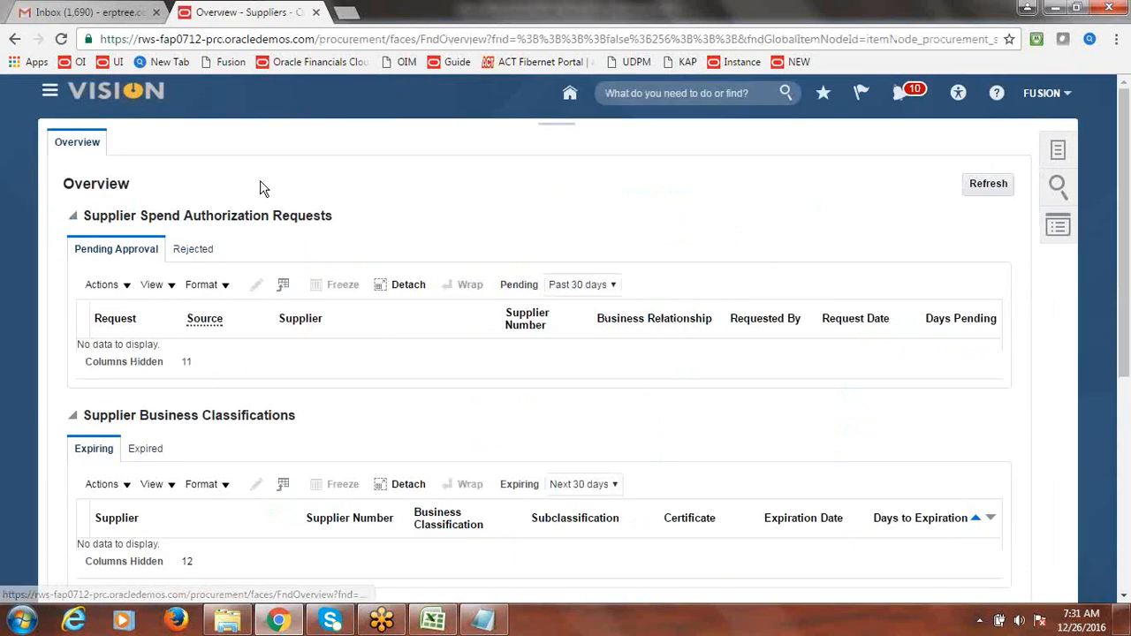
{"action": "left_click", "coordinate": [1059, 152]}
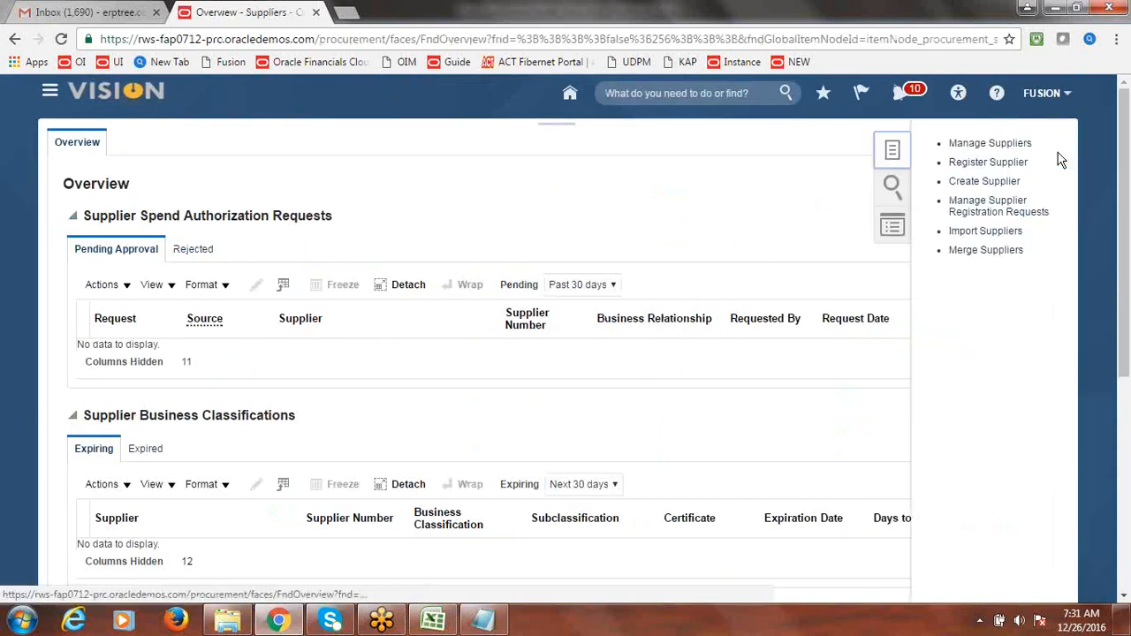
{"action": "left_click", "coordinate": [989, 144]}
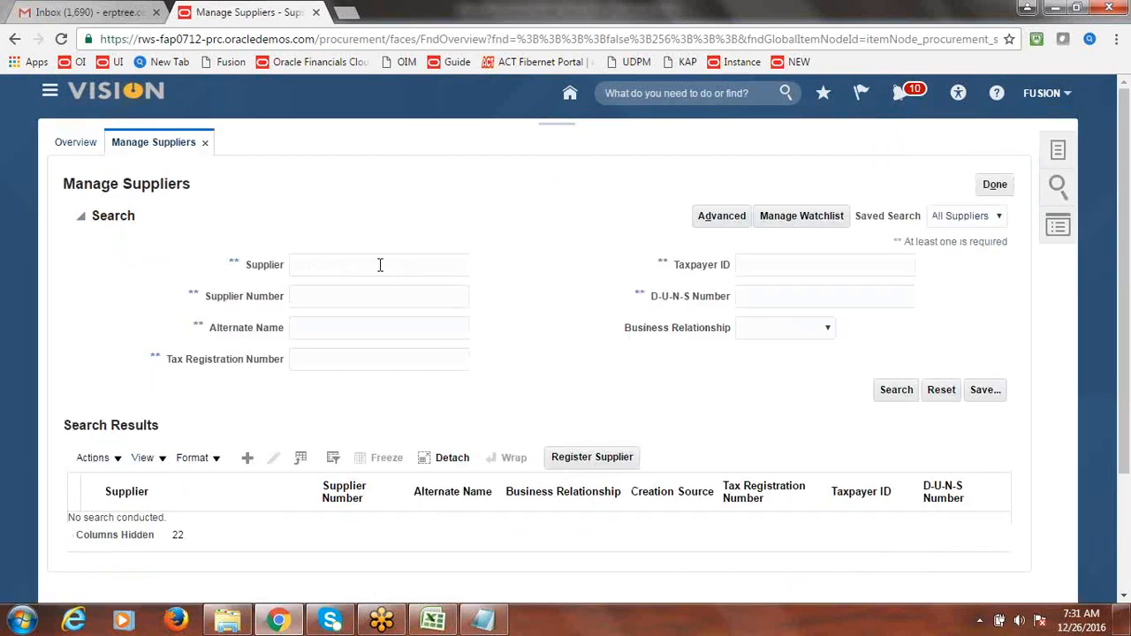
- Search for supplier Fusion Supplier-2, open its record, and show its sites
{"action": "left_click", "coordinate": [379, 264]}
{"action": "type", "text": "Fusion Su"}
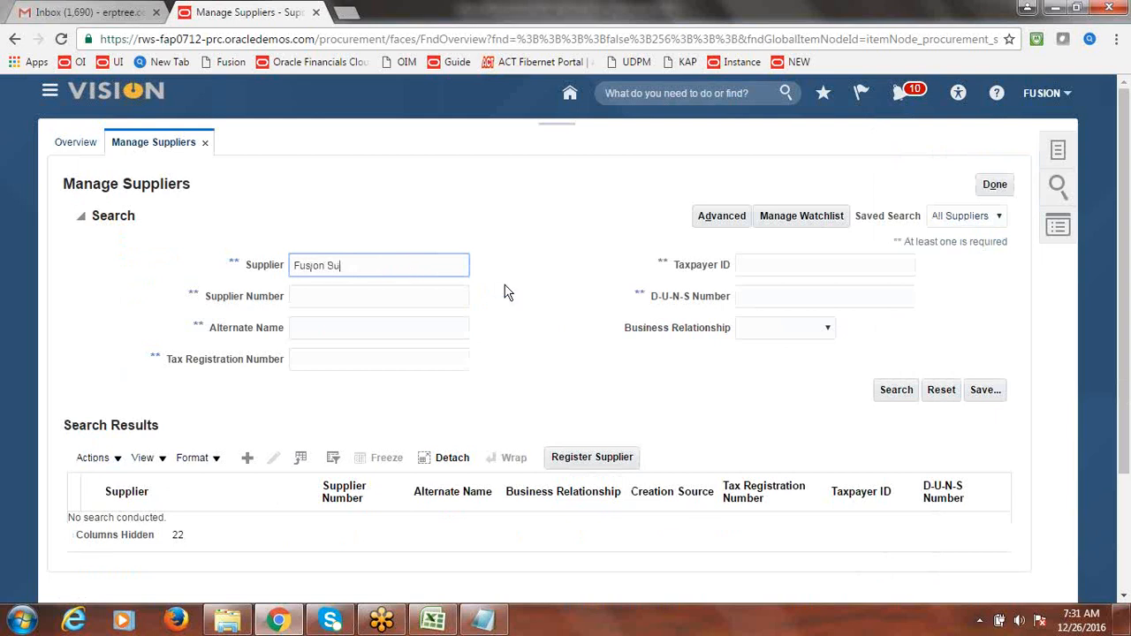
{"action": "type", "text": "pplier-2"}
{"action": "left_click", "coordinate": [894, 391]}
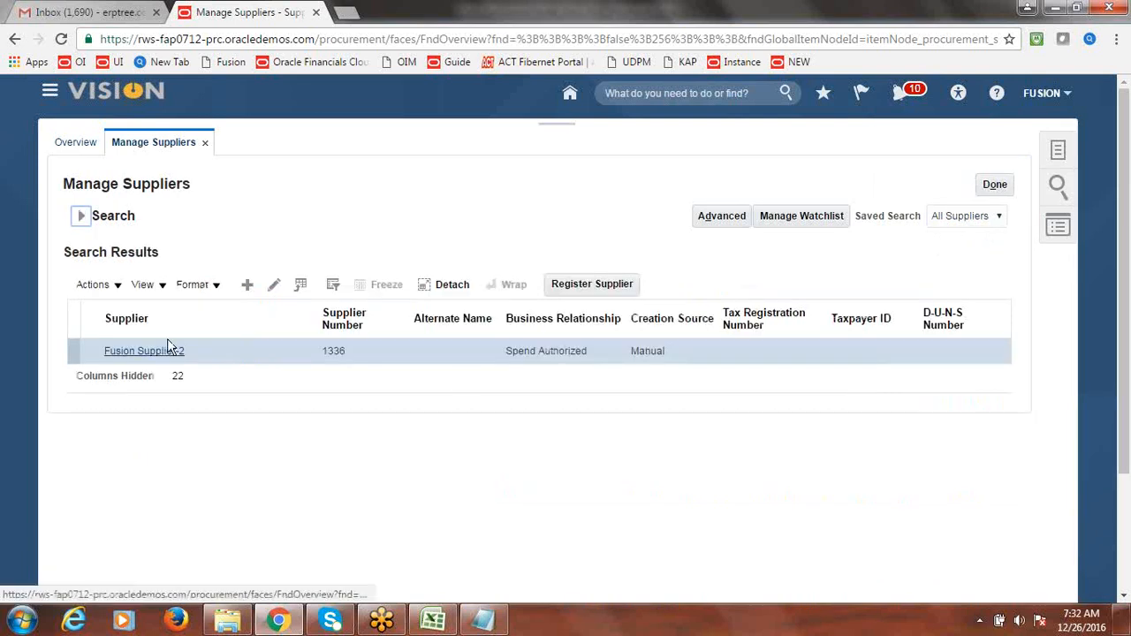
{"action": "left_click", "coordinate": [142, 353]}
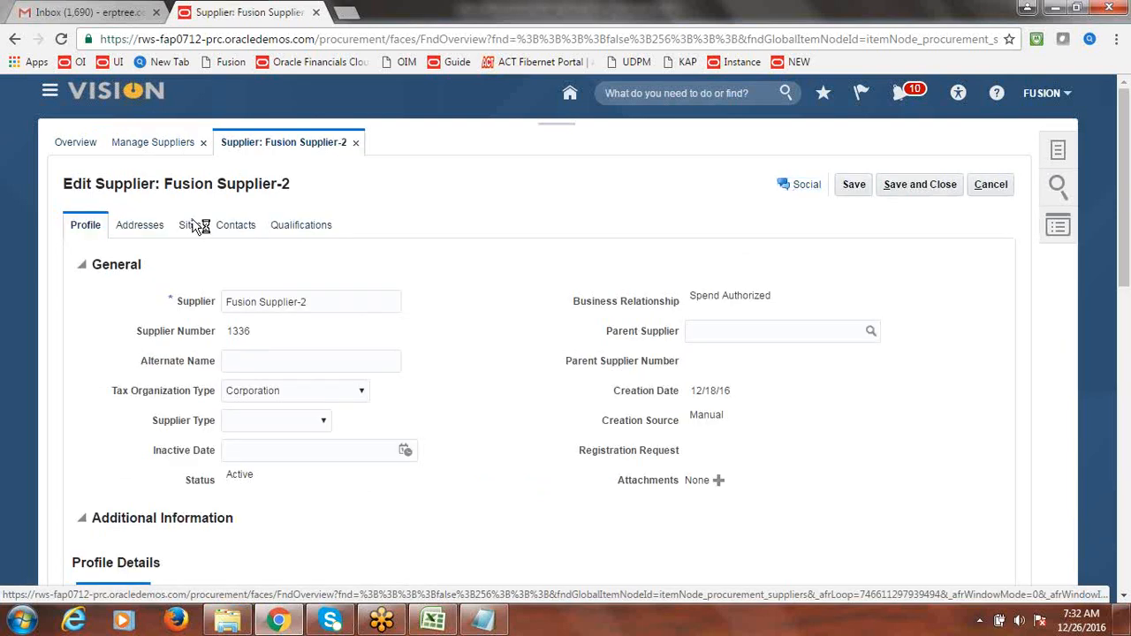
{"action": "left_click", "coordinate": [192, 228]}
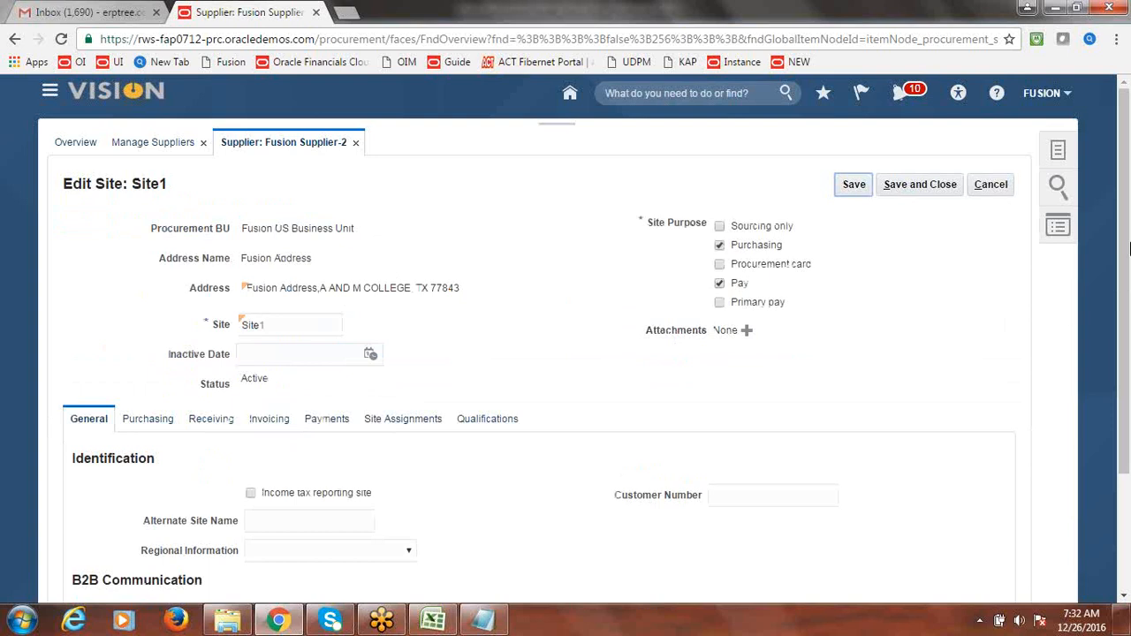
- Choose Fusion Foreign Suppliers as Site1's invoicing pay group, then save the site and the supplier
{"action": "left_click_drag", "start_coordinate": [1129, 250], "coordinate": [1127, 283]}
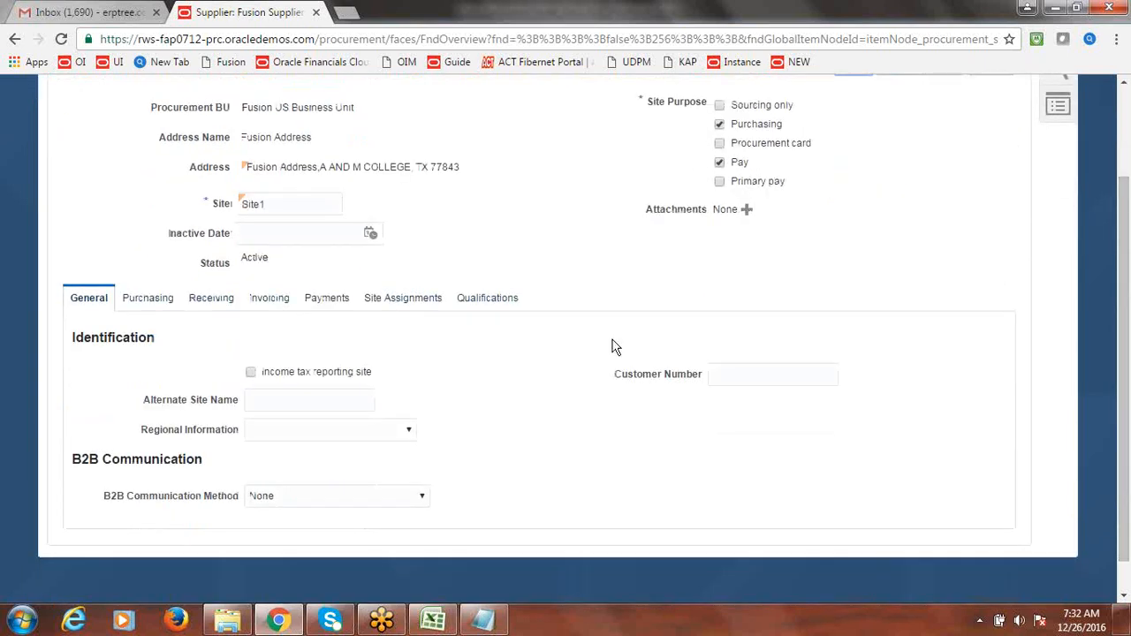
{"action": "left_click", "coordinate": [305, 300]}
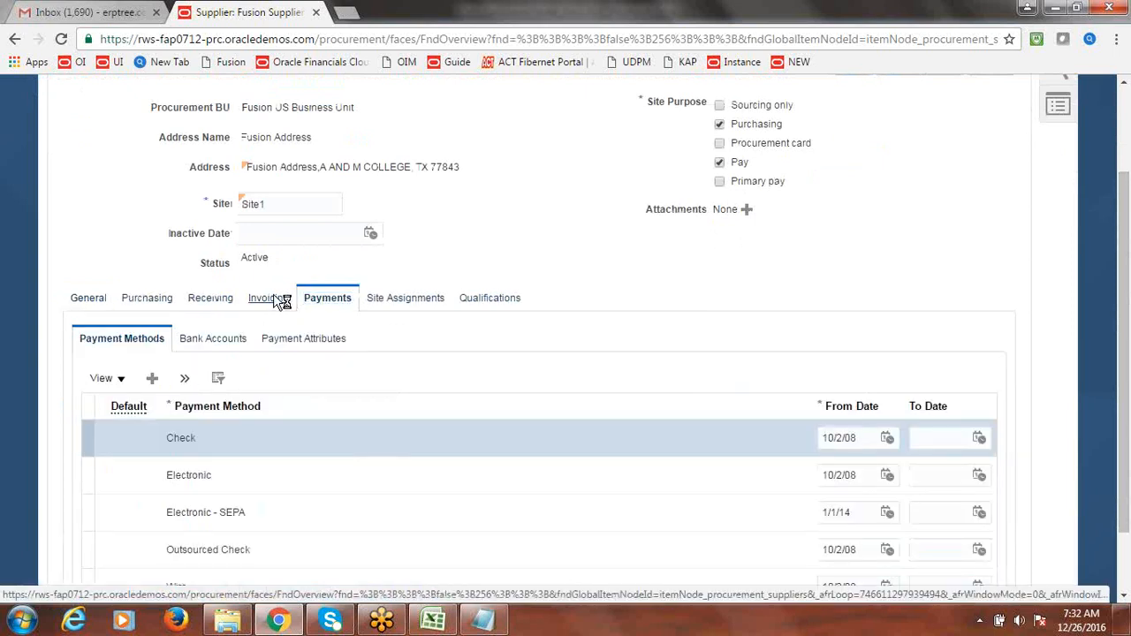
{"action": "left_click", "coordinate": [274, 301]}
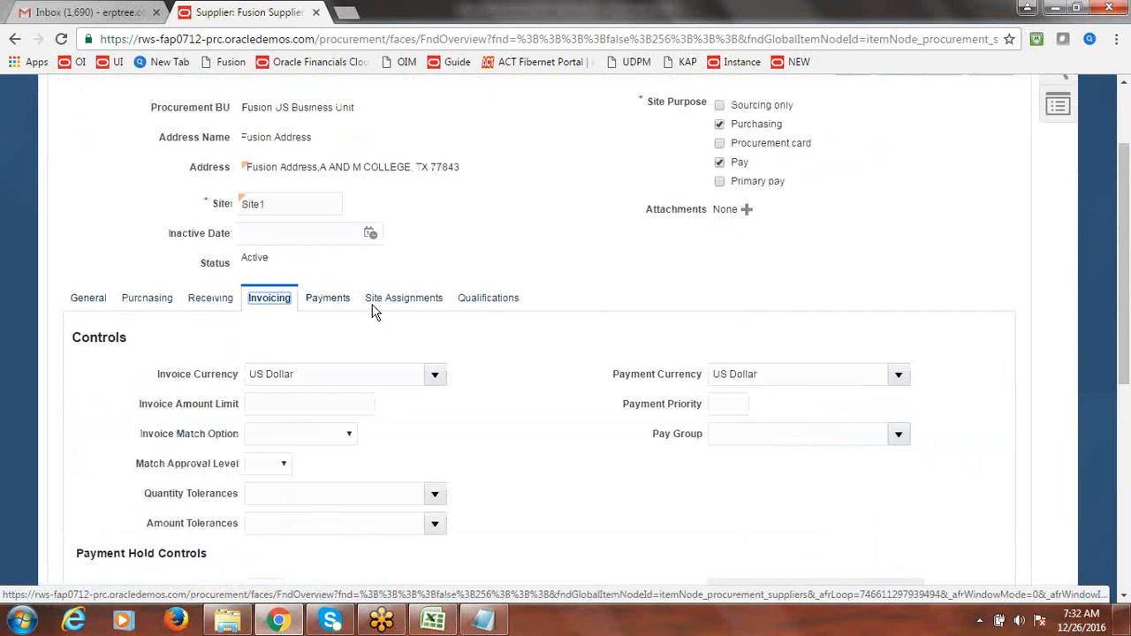
{"action": "left_click", "coordinate": [899, 436]}
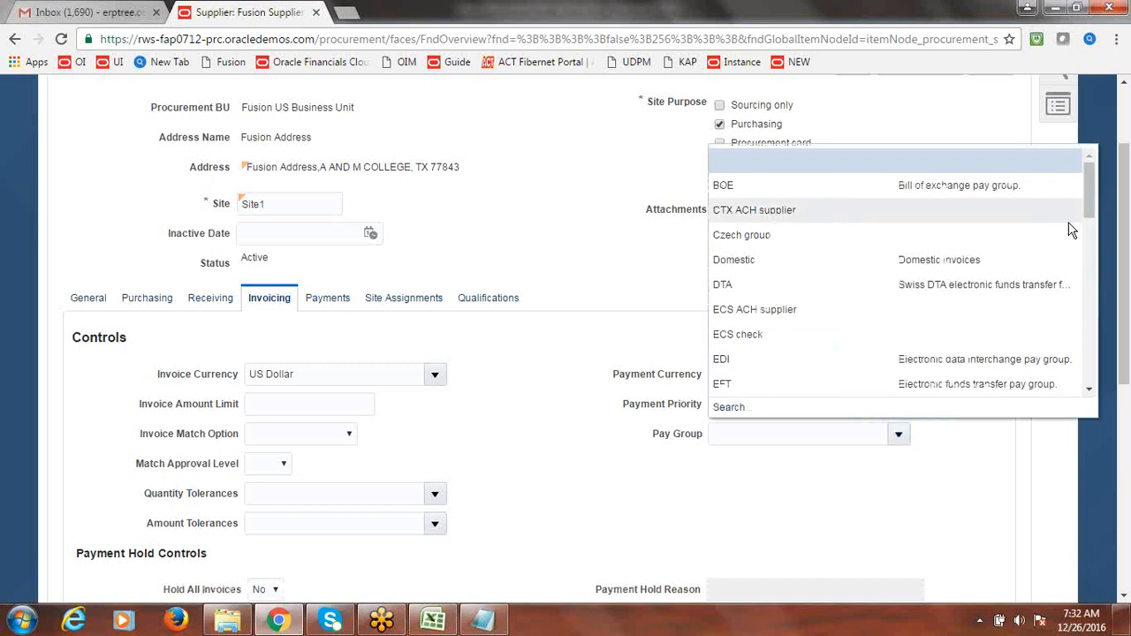
{"action": "left_click_drag", "start_coordinate": [1088, 199], "coordinate": [1088, 254]}
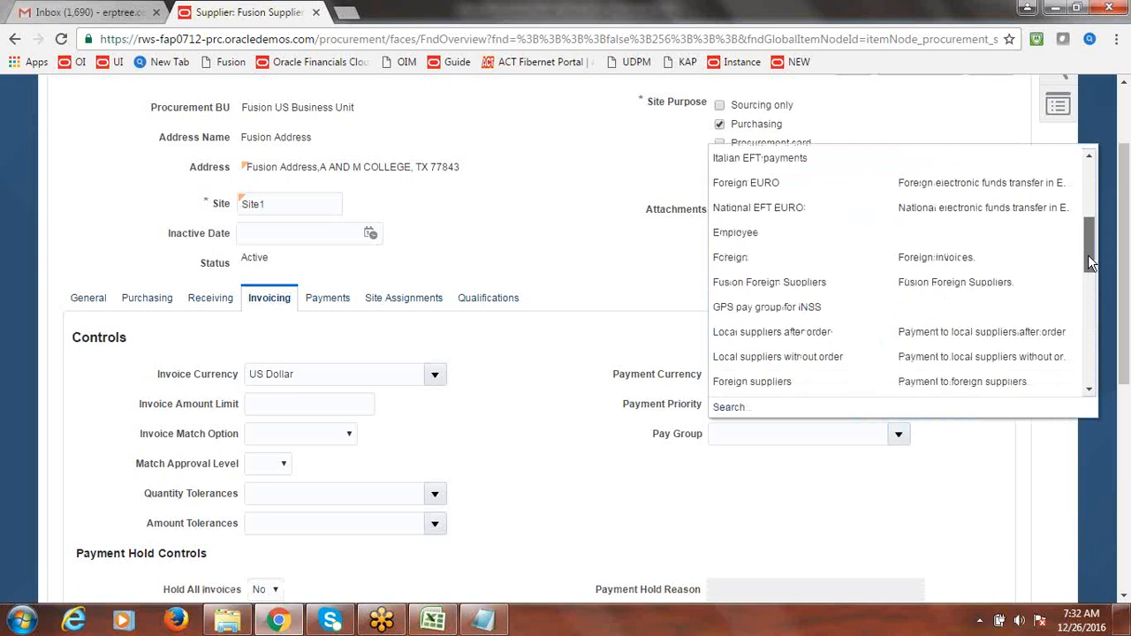
{"action": "left_click", "coordinate": [838, 282]}
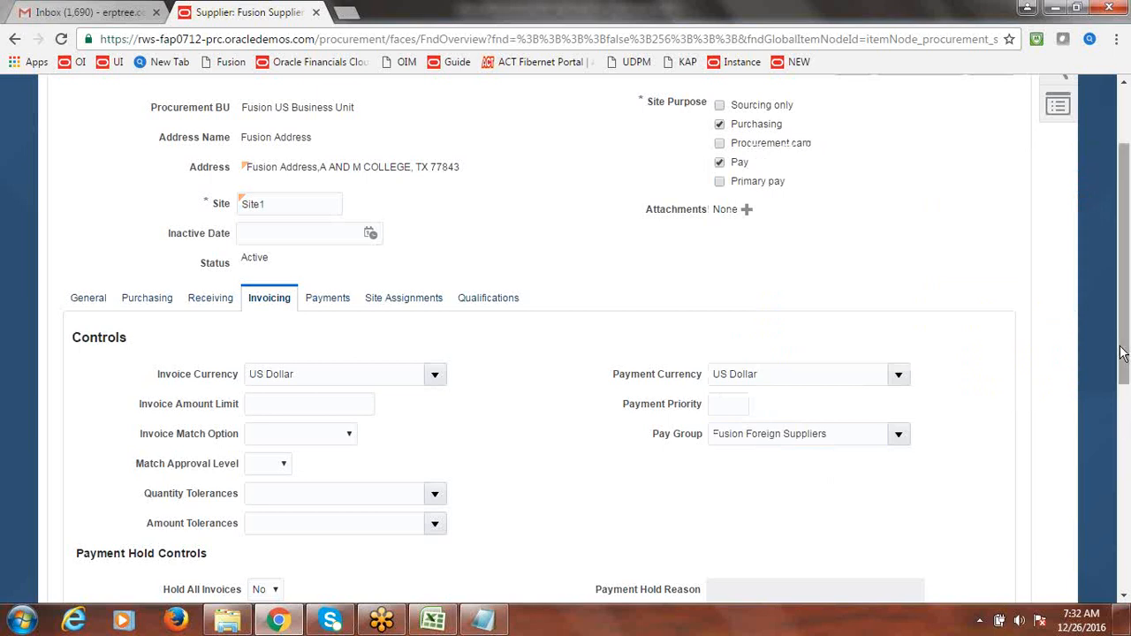
{"action": "left_click_drag", "start_coordinate": [1124, 375], "coordinate": [1126, 256]}
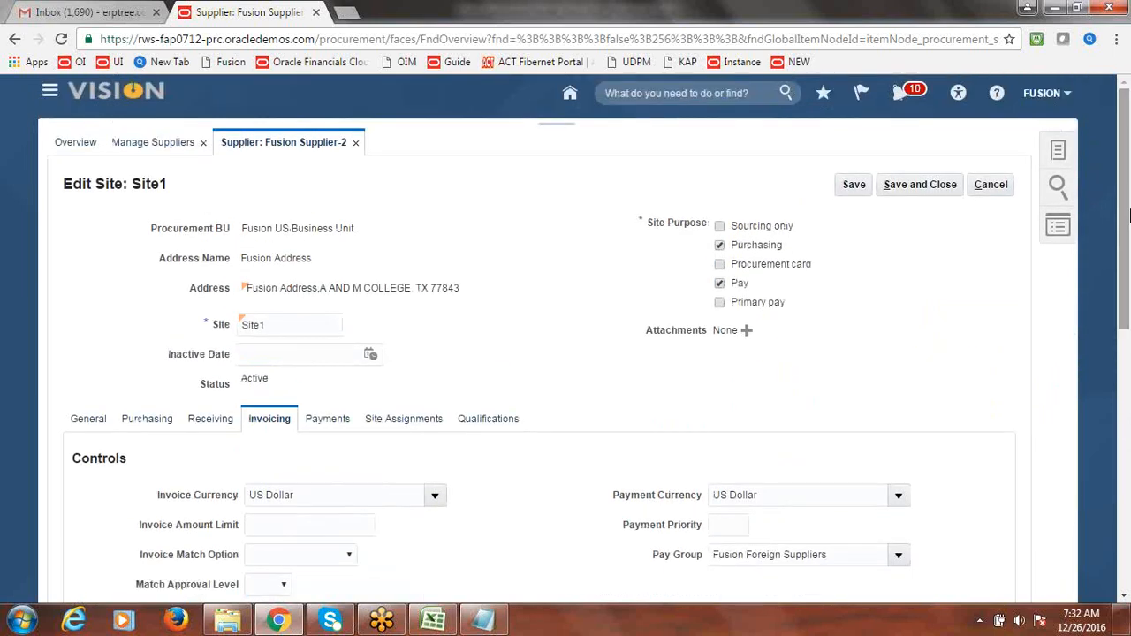
{"action": "left_click", "coordinate": [927, 190]}
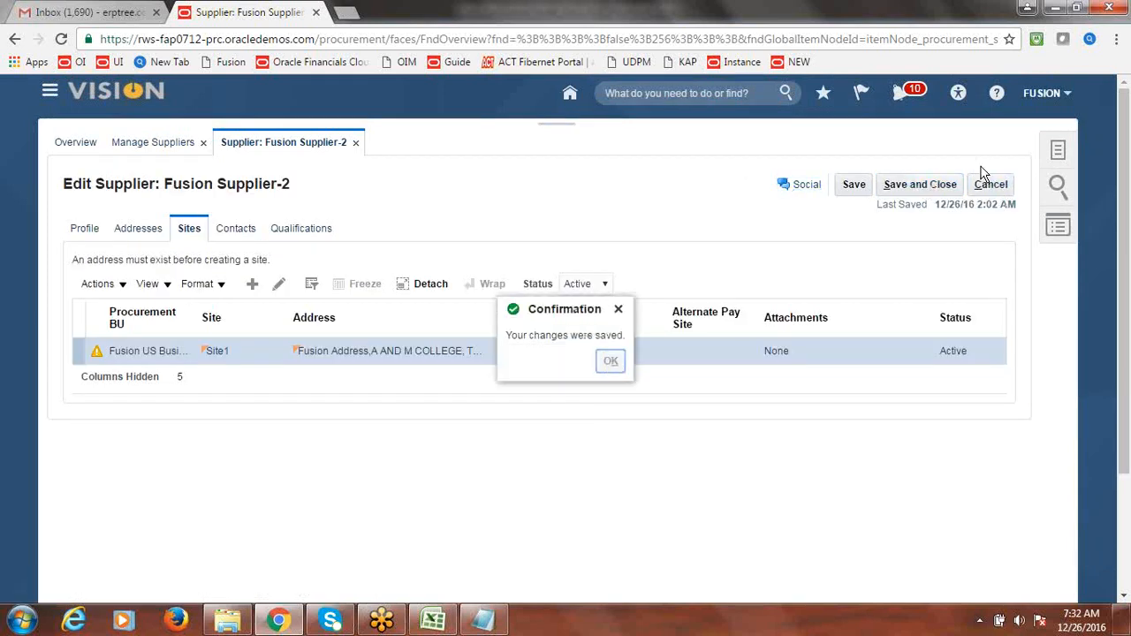
{"action": "left_click", "coordinate": [932, 182]}
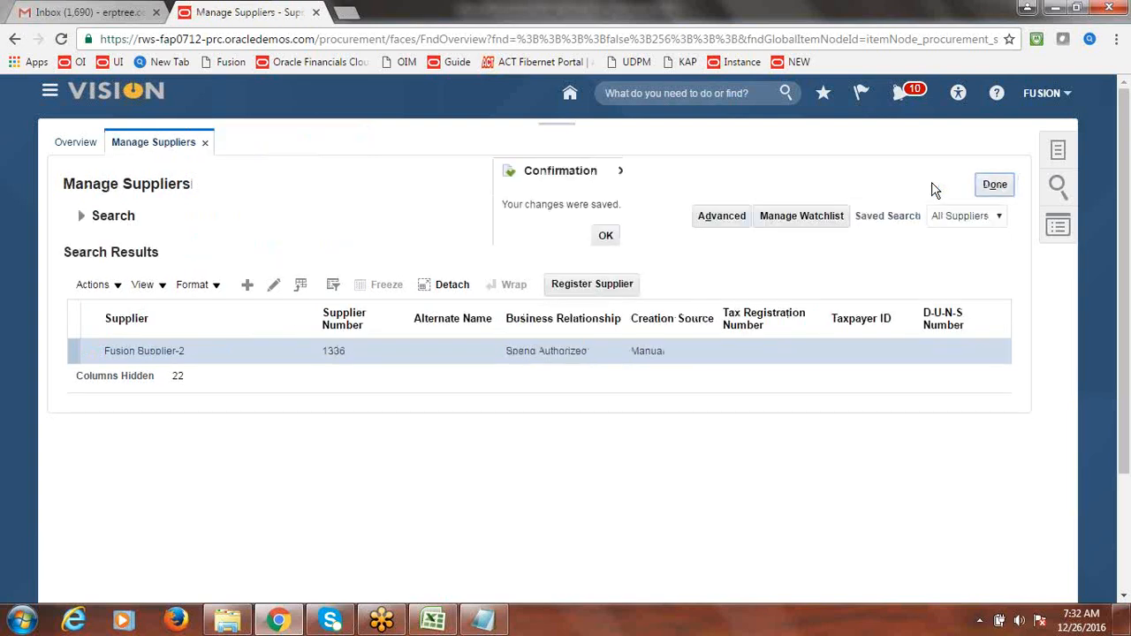
- Dismiss the save confirmation, exit Manage Suppliers, and go to the Payables Invoices work area's tasks
{"action": "left_click", "coordinate": [601, 237]}
{"action": "left_click", "coordinate": [988, 185]}
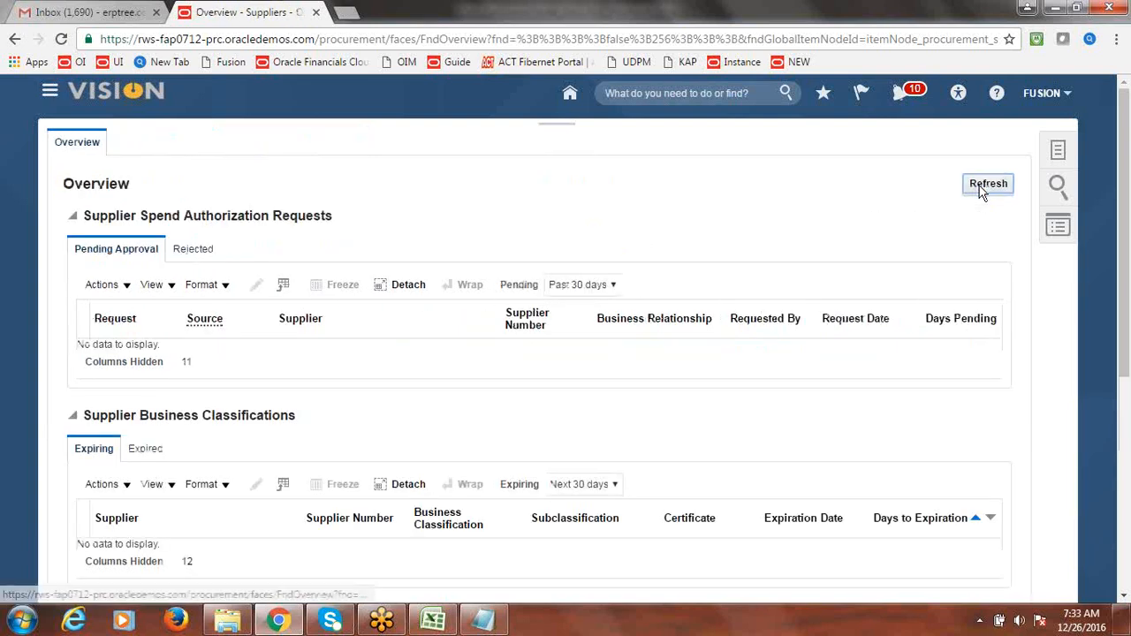
{"action": "left_click", "coordinate": [50, 91]}
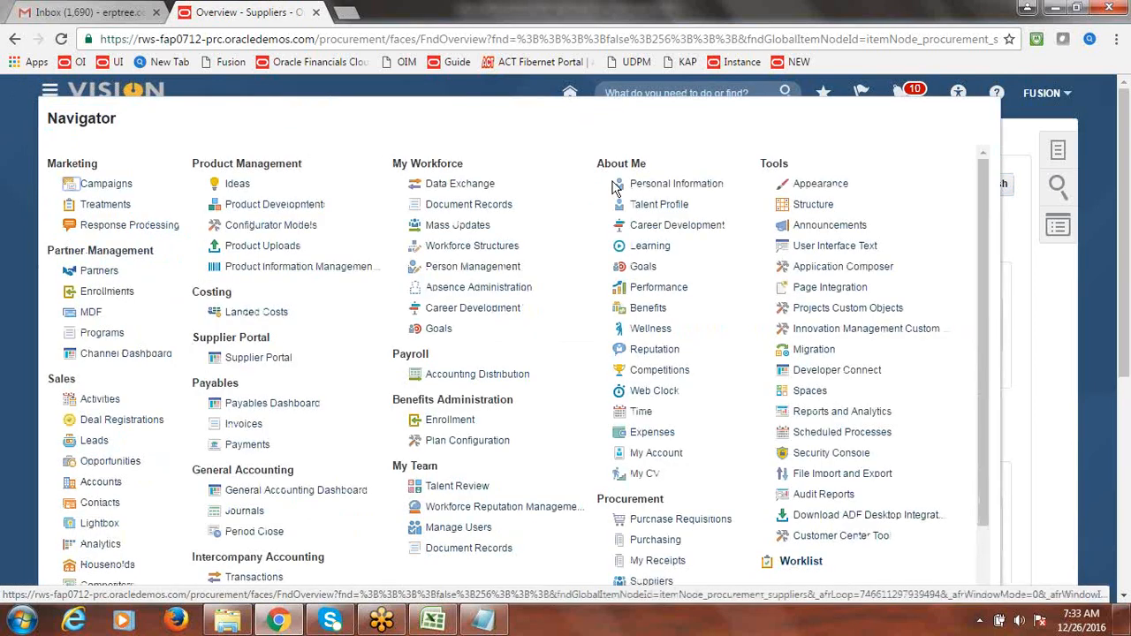
{"action": "left_click", "coordinate": [240, 428]}
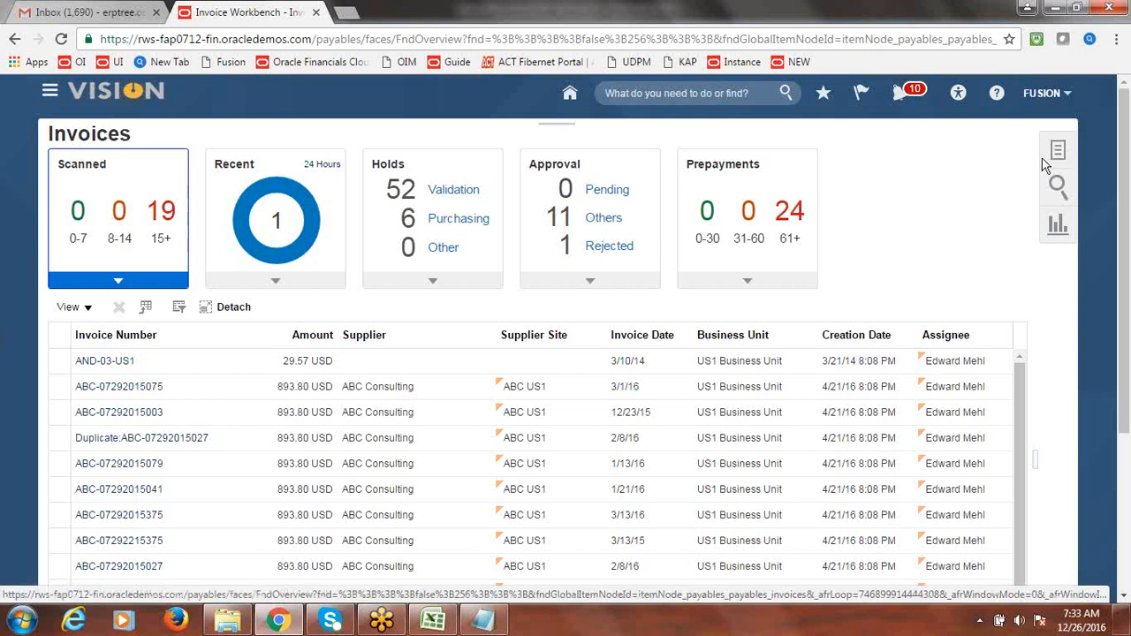
{"action": "left_click", "coordinate": [1058, 152]}
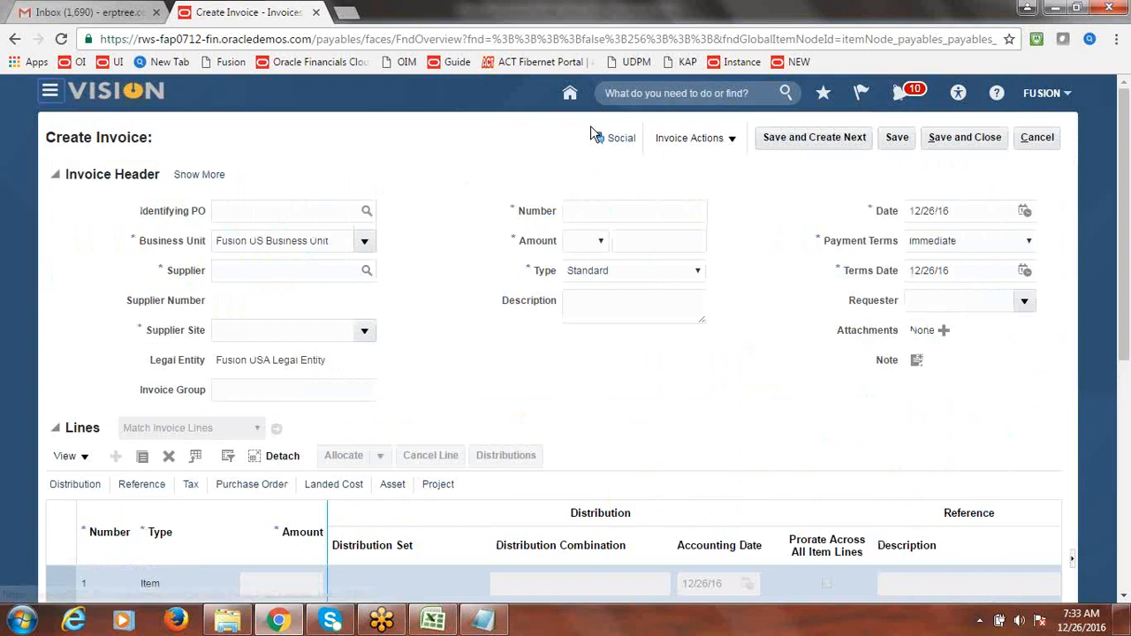
- Set the invoice supplier to Fusion Supplier-2 at Site1 with invoice number NEW and amount 100.00 USD
{"action": "left_click", "coordinate": [339, 273]}
{"action": "type", "text": "Fusion"}
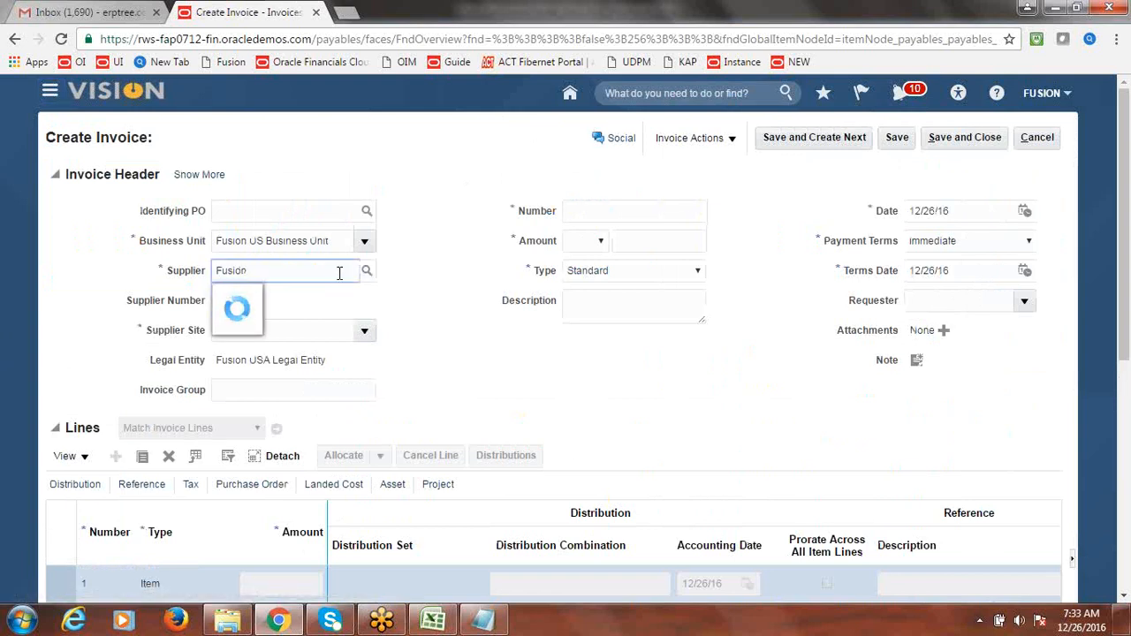
{"action": "left_click", "coordinate": [294, 299]}
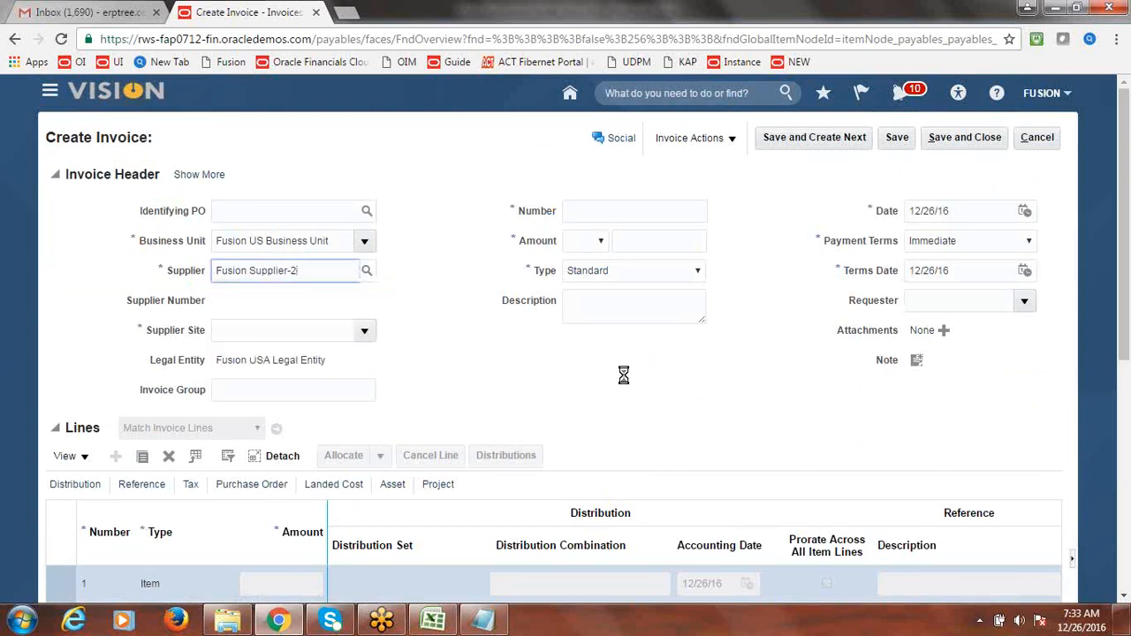
{"action": "left_click", "coordinate": [607, 211]}
{"action": "type", "text": "NEW"}
{"action": "key", "text": "Tab"}
{"action": "left_click", "coordinate": [650, 240]}
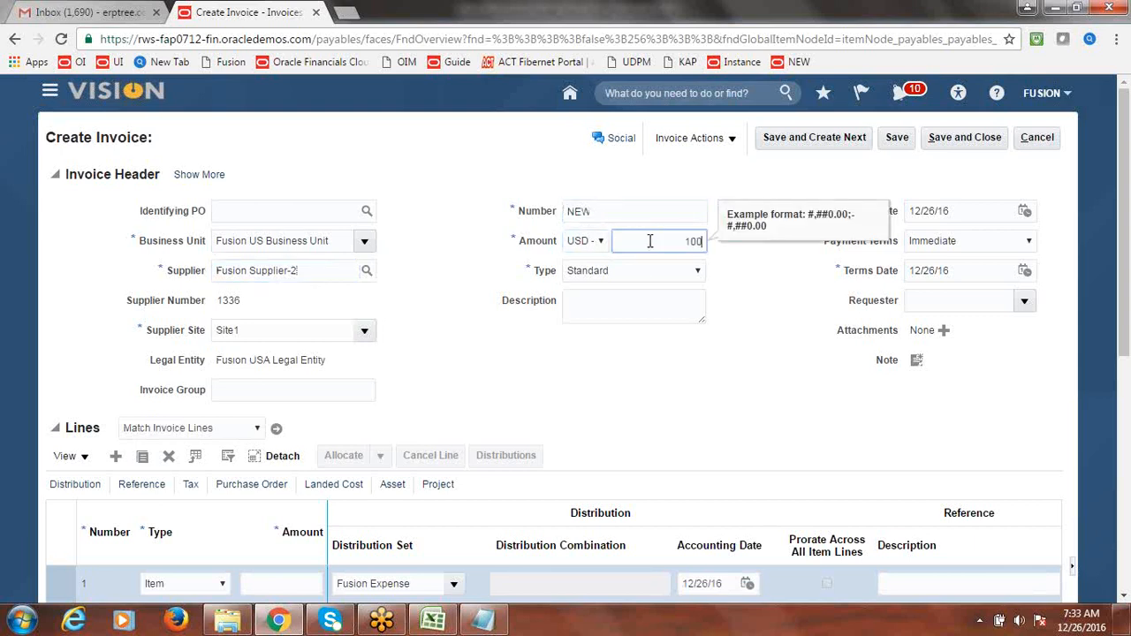
- Add an item line of 100.00 to the invoice
{"action": "left_click", "coordinate": [303, 583]}
{"action": "type", "text": "100"}
{"action": "key", "text": "Tab"}
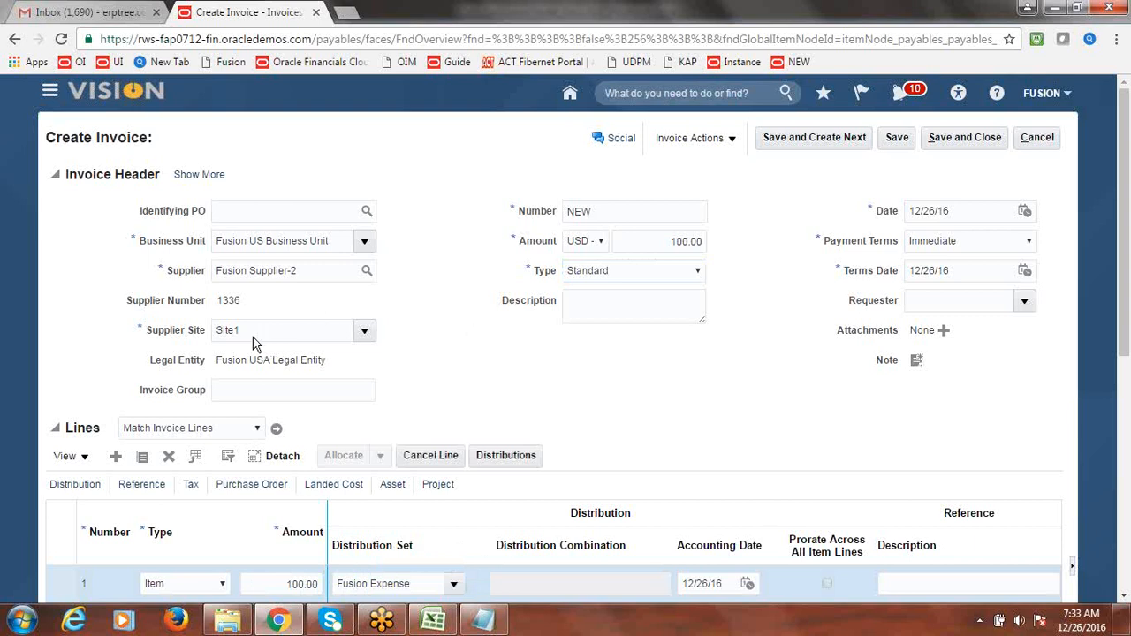
{"action": "left_click", "coordinate": [733, 140]}
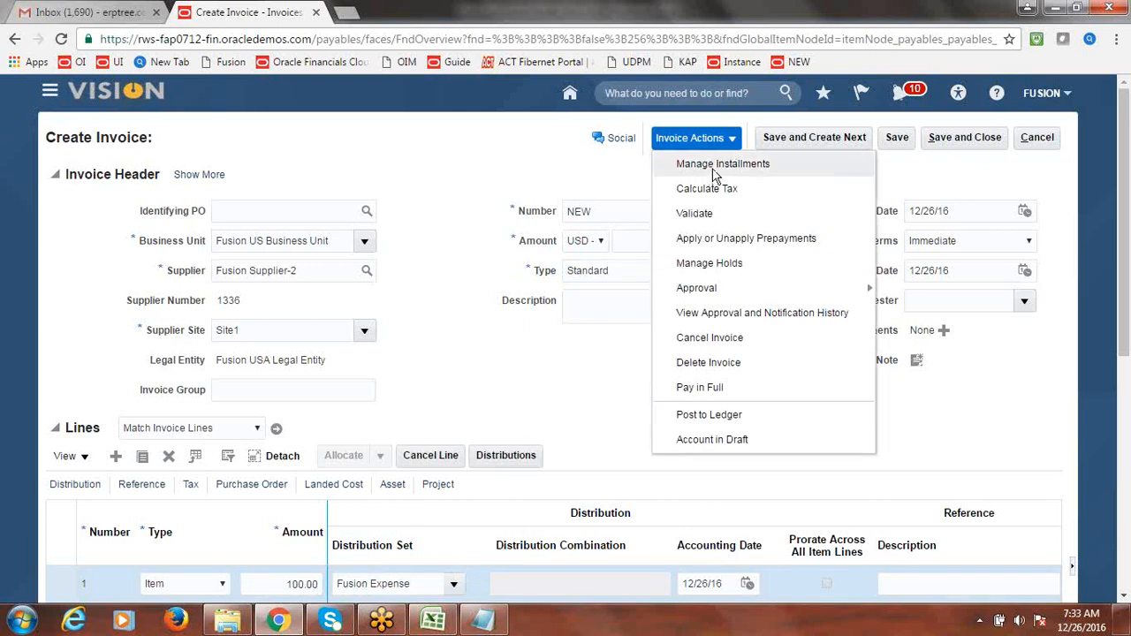
- Confirm installment 1 (100.00, due 12/26/16) has pay group Fusion Foreign Suppliers and save it
{"action": "left_click", "coordinate": [712, 167]}
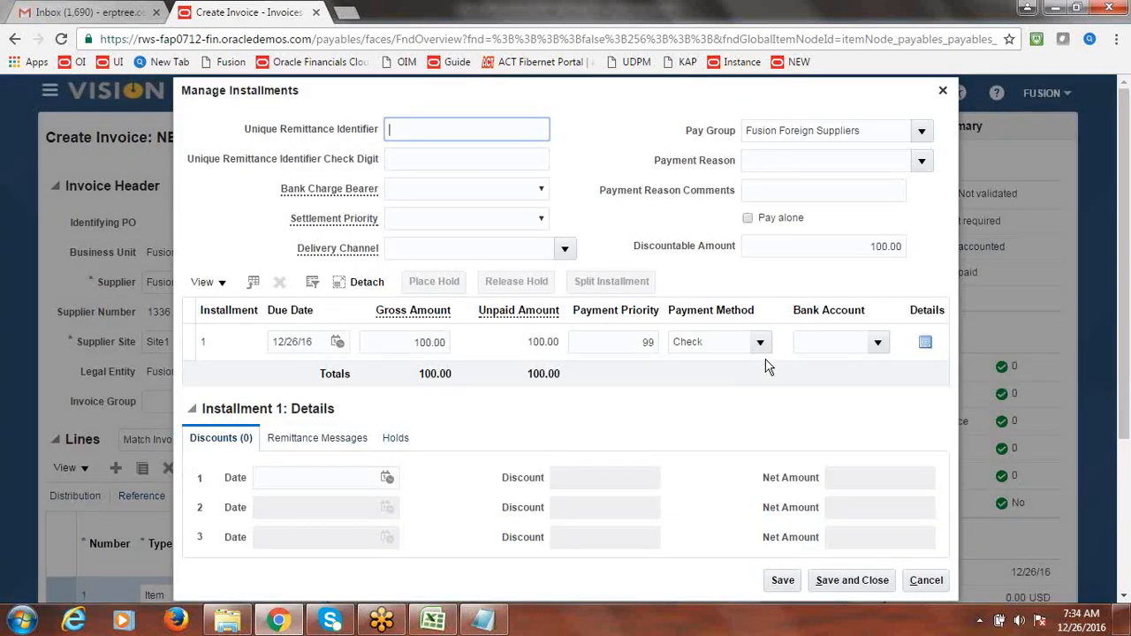
{"action": "left_click_drag", "start_coordinate": [687, 133], "coordinate": [735, 138]}
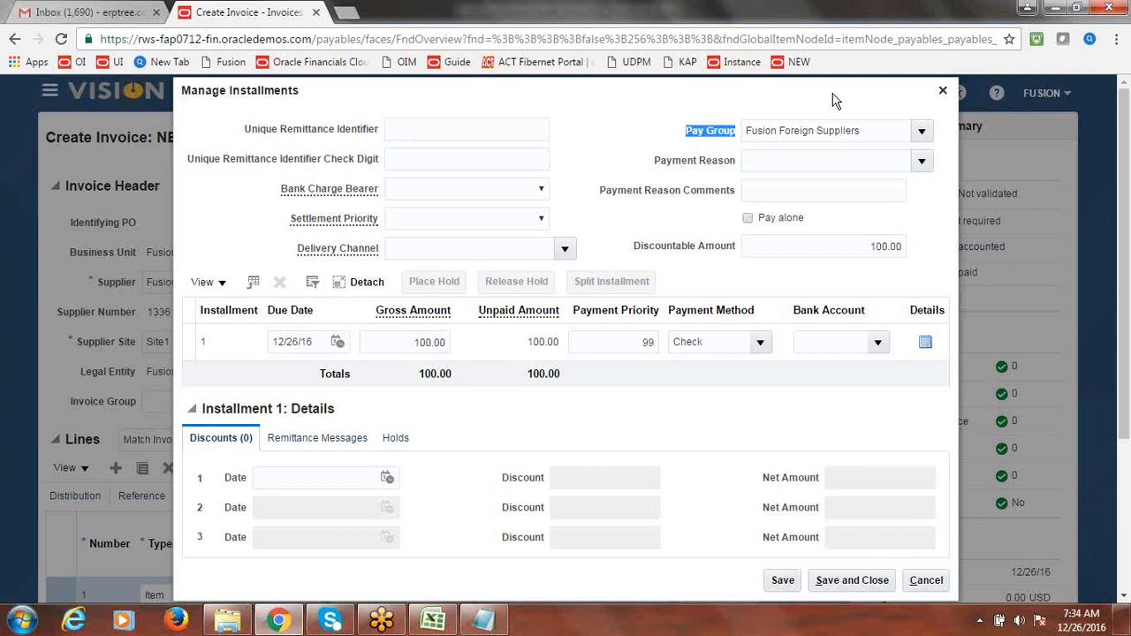
{"action": "left_click", "coordinate": [921, 131]}
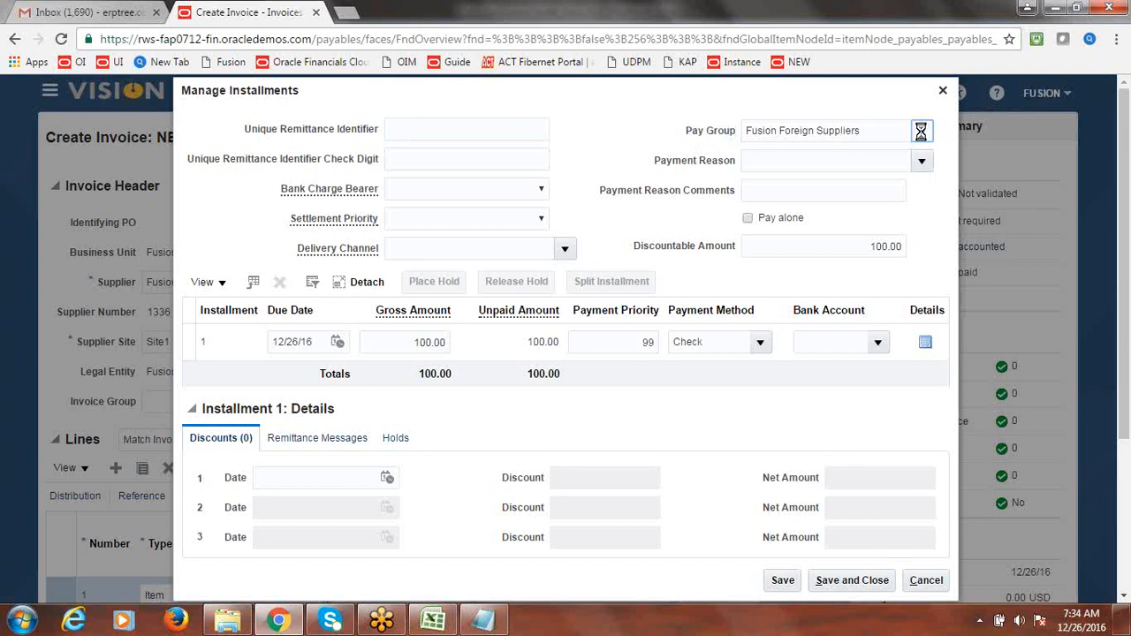
{"action": "left_click", "coordinate": [749, 99]}
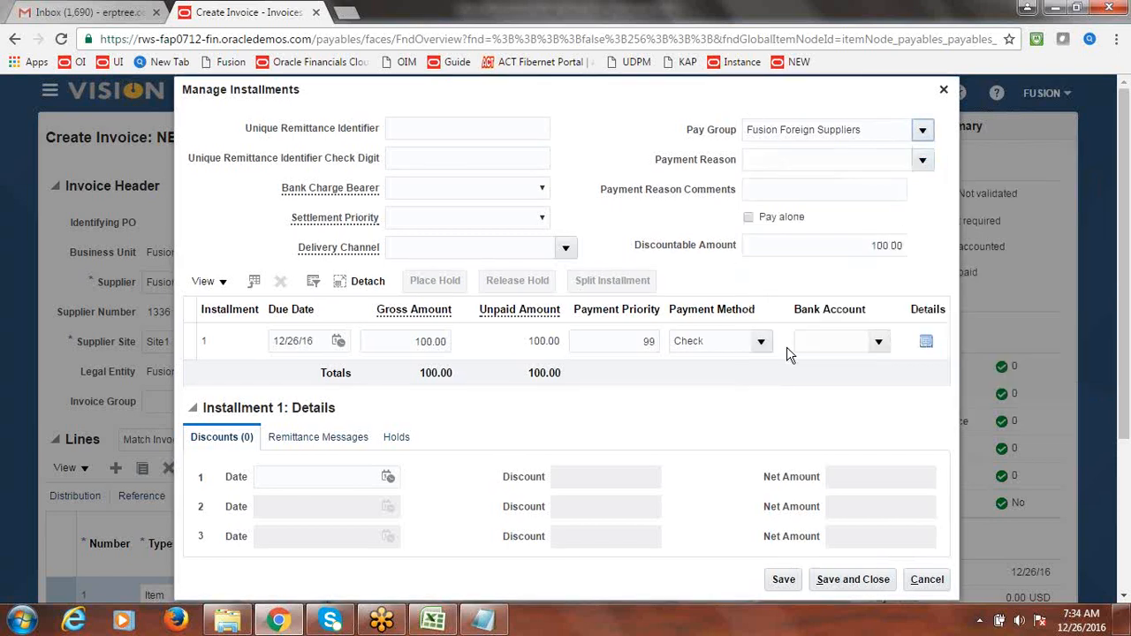
{"action": "left_click", "coordinate": [858, 582]}
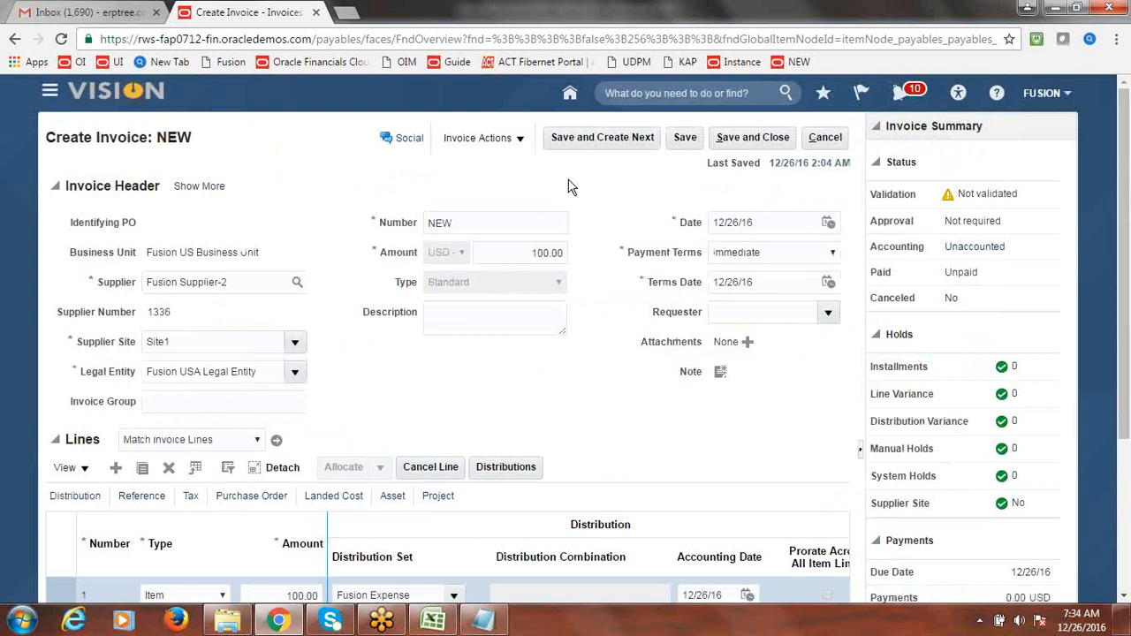
- Save and close the invoice, then start a Submit Payment Process Request from Payables Payments
{"action": "left_click", "coordinate": [786, 140]}
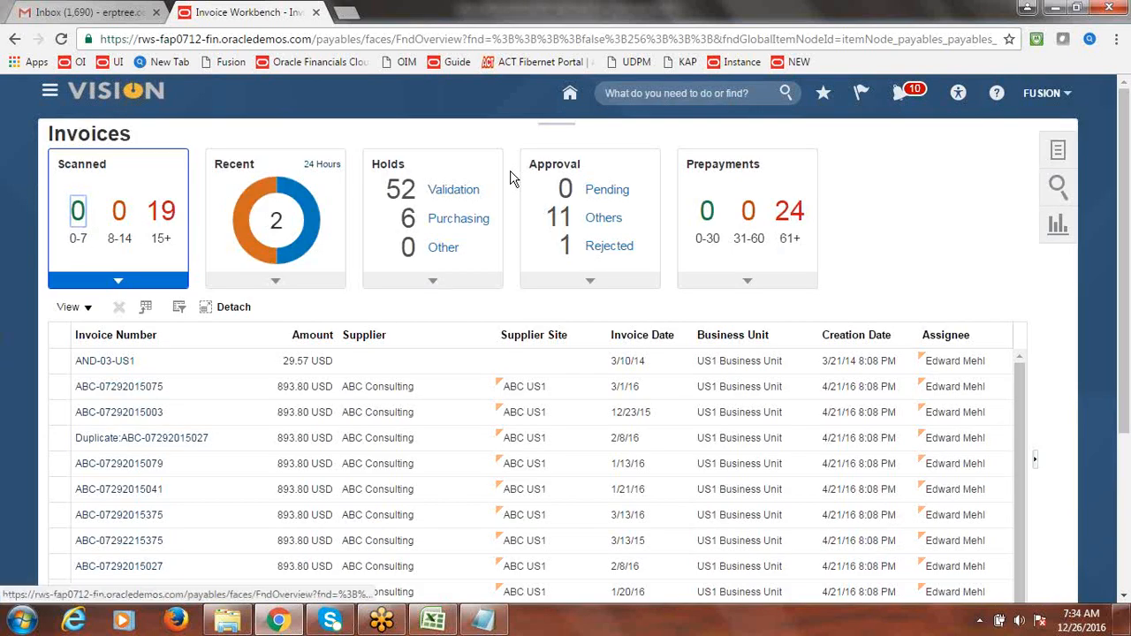
{"action": "left_click", "coordinate": [50, 92]}
{"action": "left_click", "coordinate": [265, 449]}
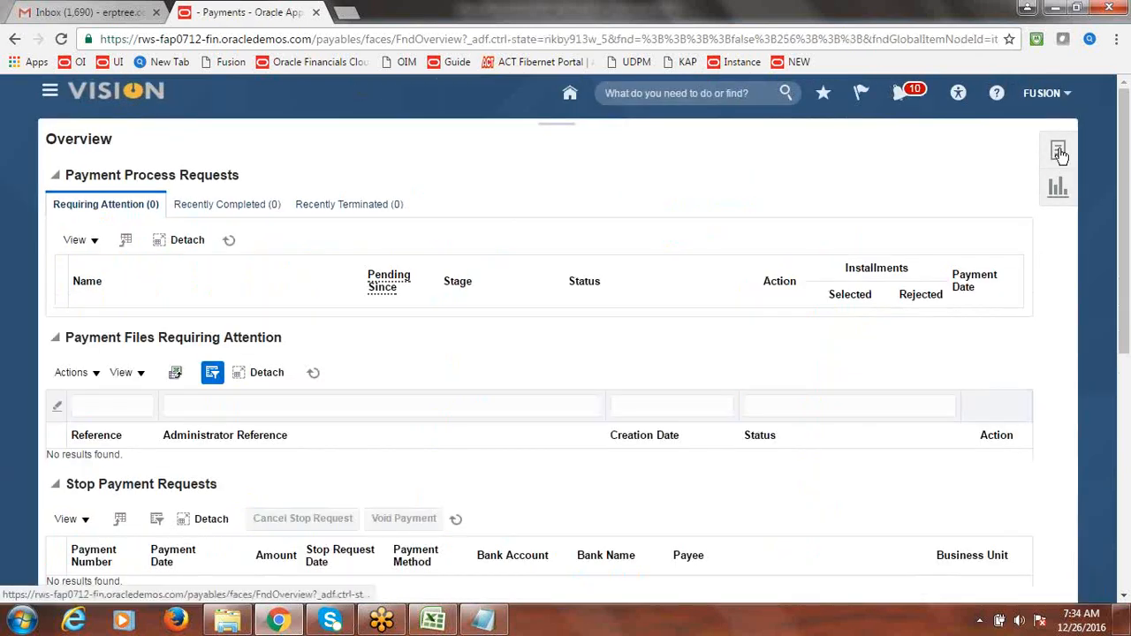
{"action": "left_click", "coordinate": [1059, 152]}
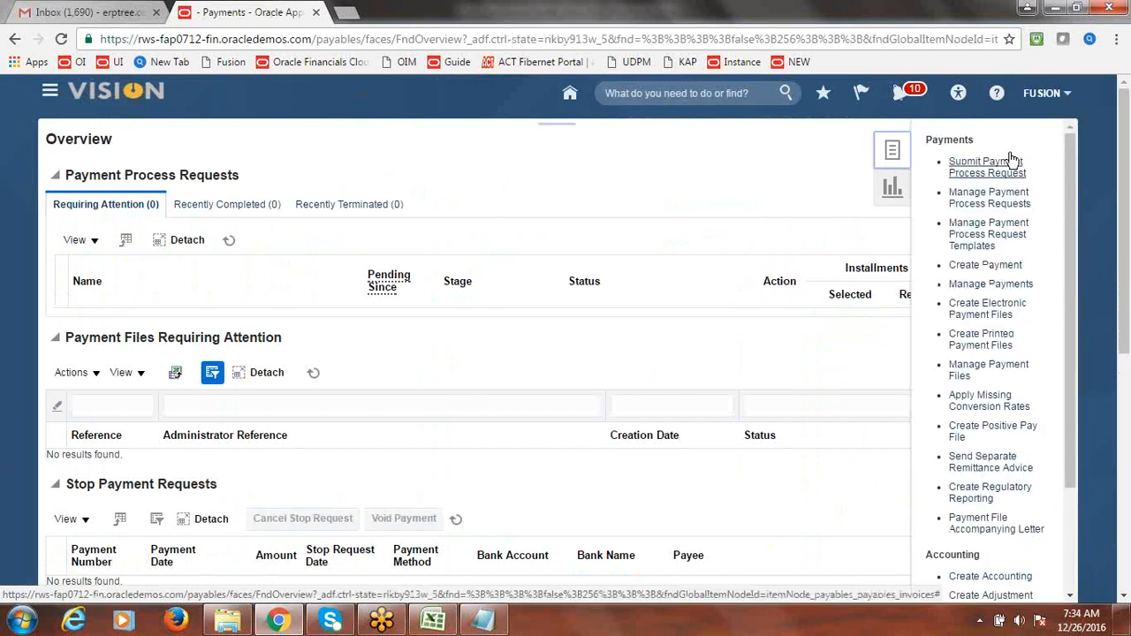
{"action": "left_click", "coordinate": [988, 167]}
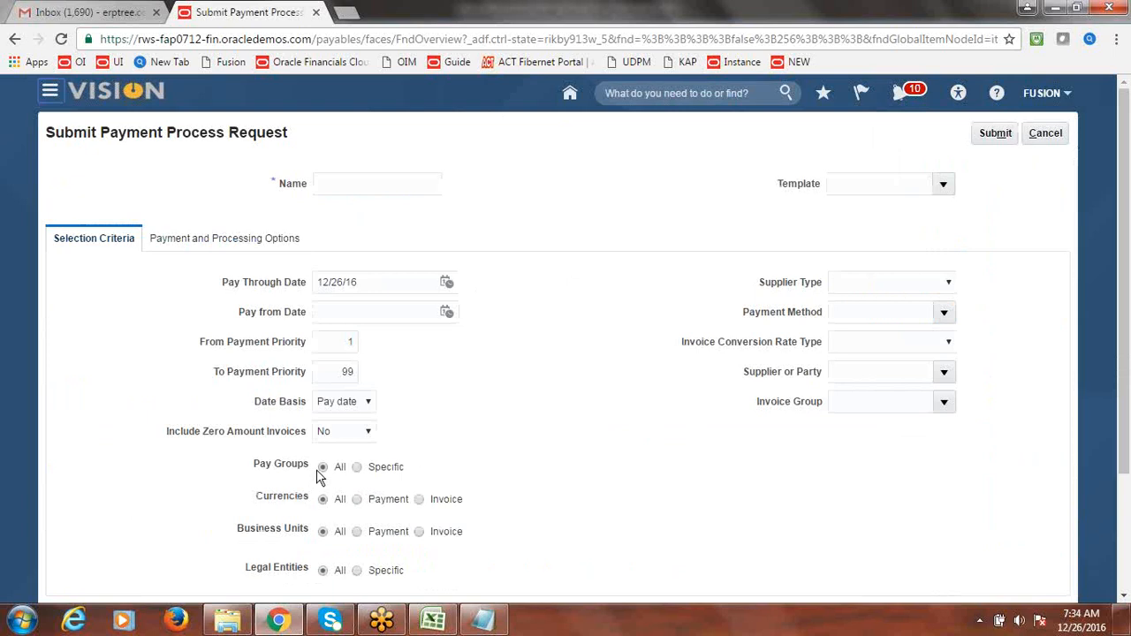
- Name the payment process request LKJFL
{"action": "left_click", "coordinate": [349, 184]}
{"action": "type", "text": "LKJFL"}
{"action": "key", "text": "Tab"}
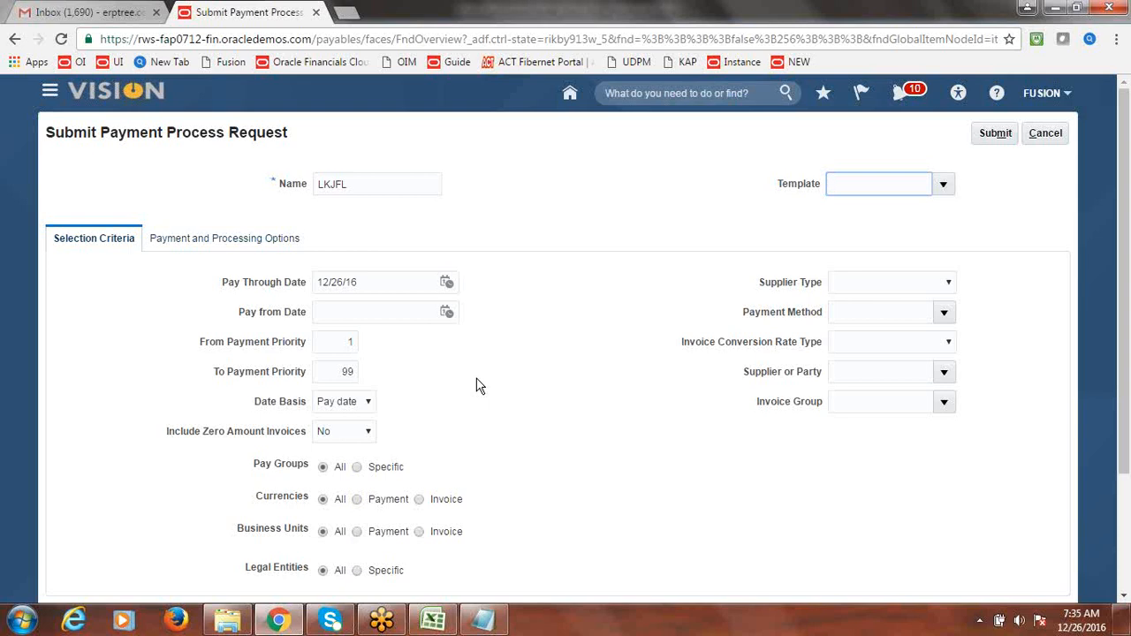
- Limit the request to the Fusion Foreign Suppliers pay group, found by searching 'f'
{"action": "left_click", "coordinate": [357, 467]}
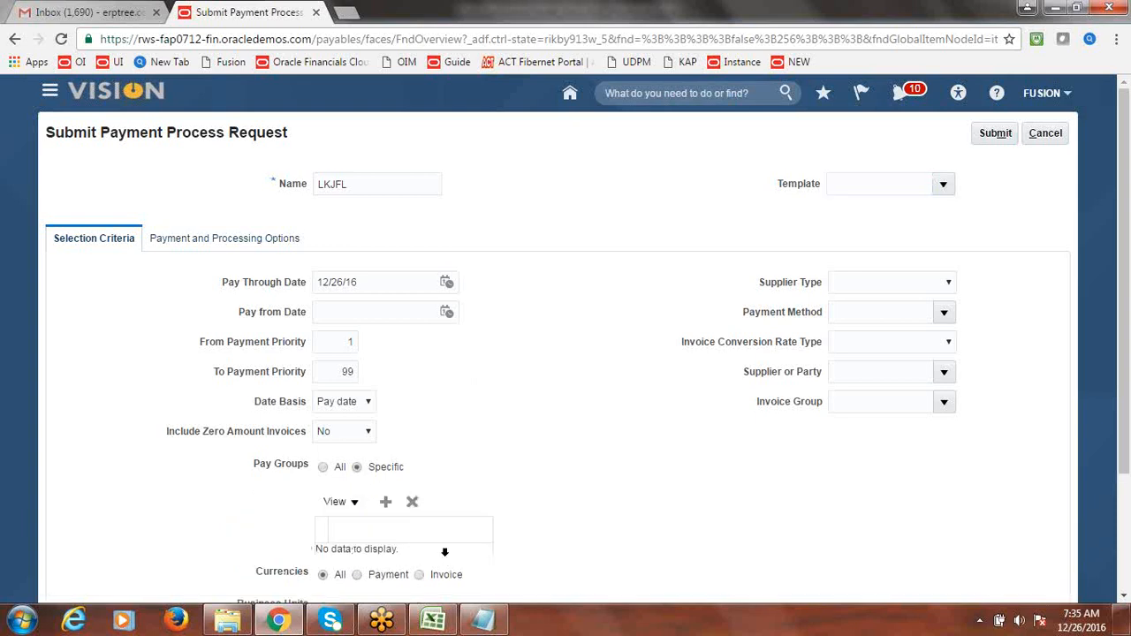
{"action": "left_click", "coordinate": [389, 503]}
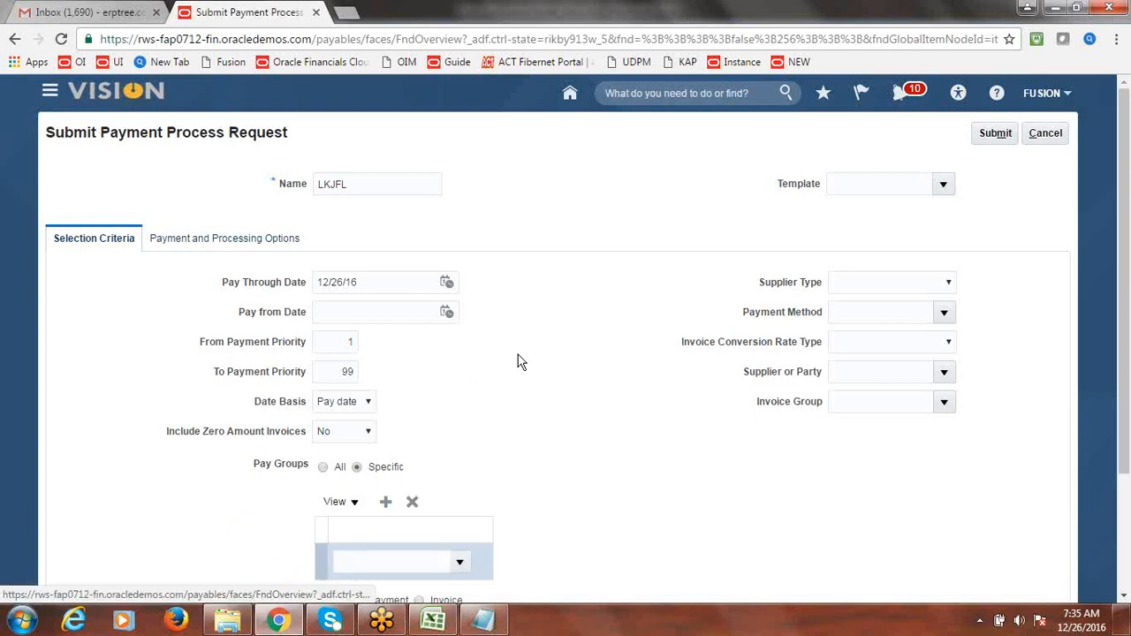
{"action": "left_click", "coordinate": [459, 563]}
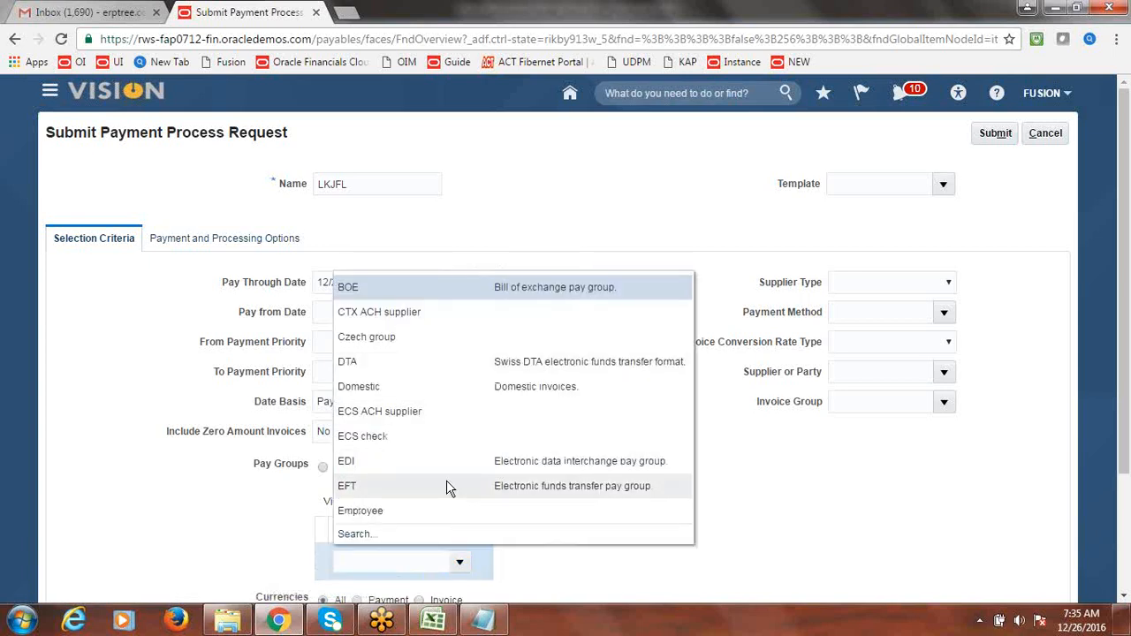
{"action": "left_click", "coordinate": [362, 535]}
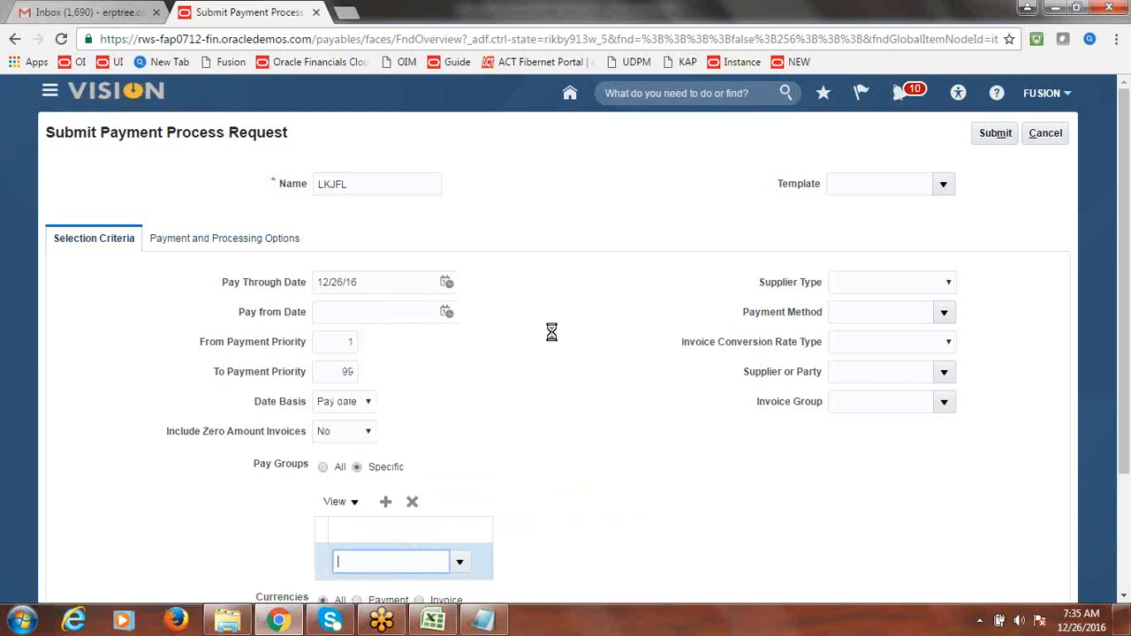
{"action": "left_click", "coordinate": [515, 310]}
{"action": "type", "text": "f"}
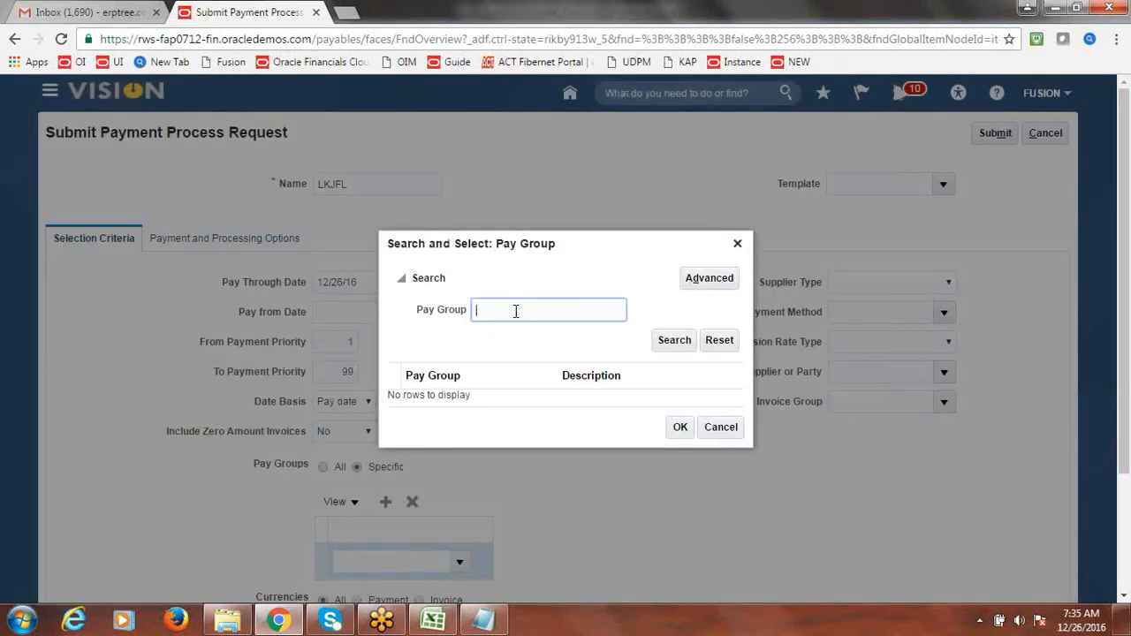
{"action": "left_click", "coordinate": [671, 339]}
{"action": "left_click", "coordinate": [469, 400]}
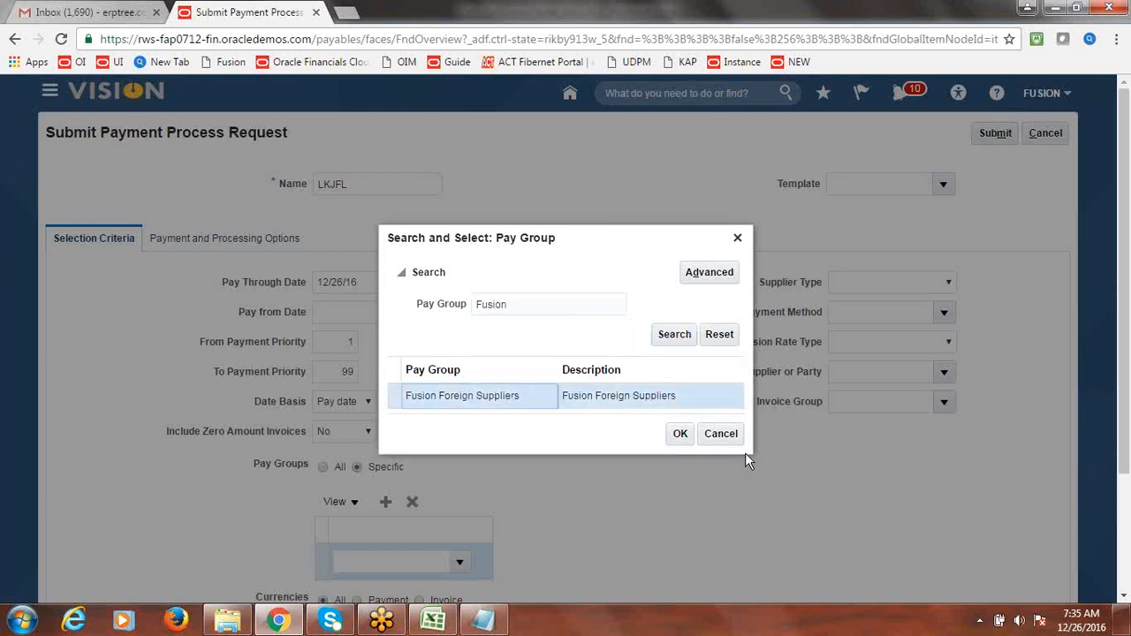
{"action": "left_click", "coordinate": [679, 434]}
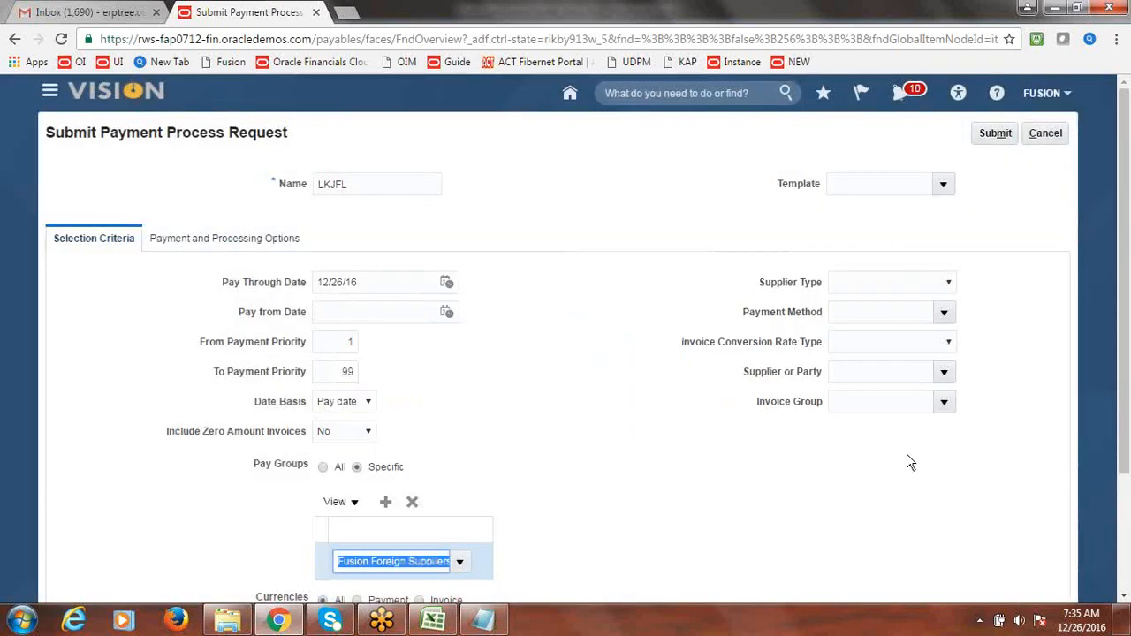
- Cancel the unsaved payment process request and confirm discarding it
{"action": "left_click_drag", "start_coordinate": [1125, 329], "coordinate": [1126, 378]}
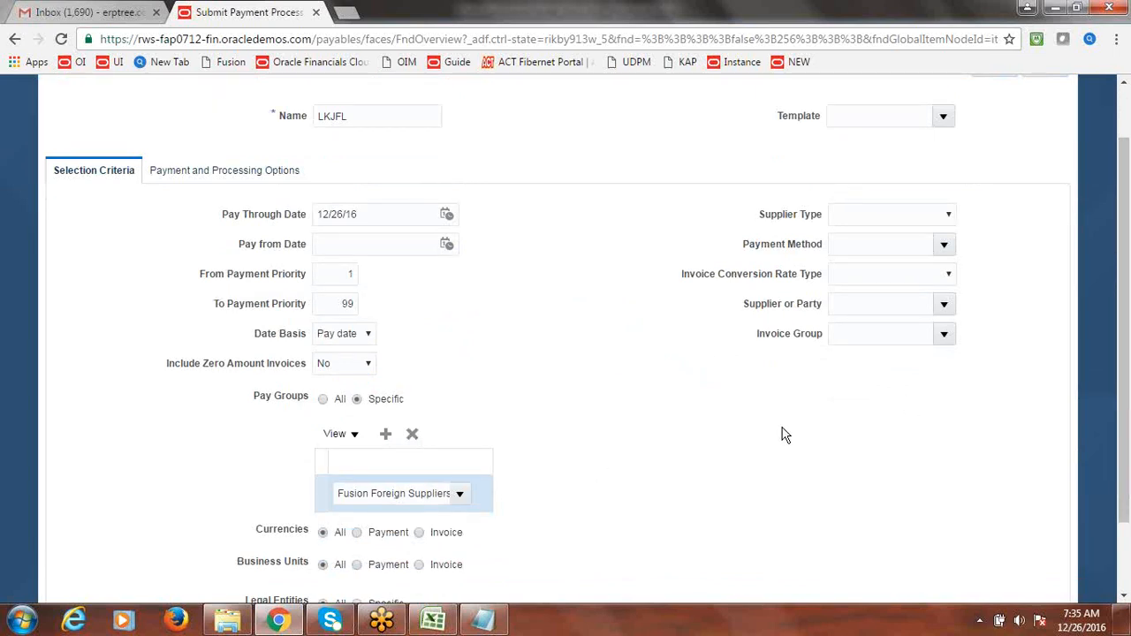
{"action": "scroll", "coordinate": [1124, 442], "scroll_direction": "up", "scroll_amount": 2}
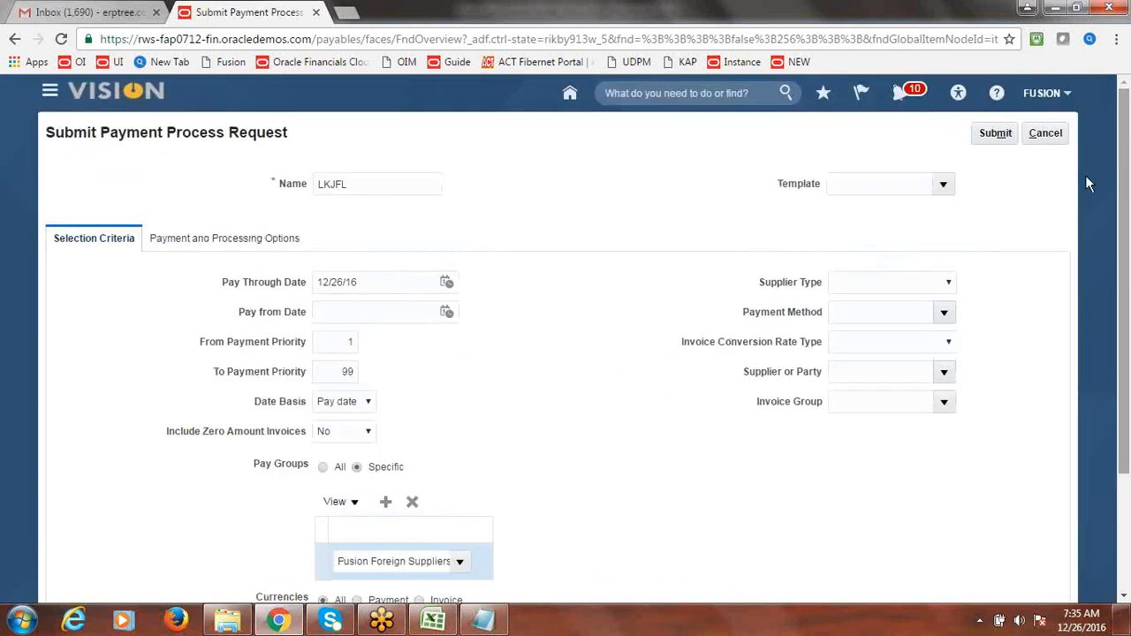
{"action": "left_click", "coordinate": [1060, 132]}
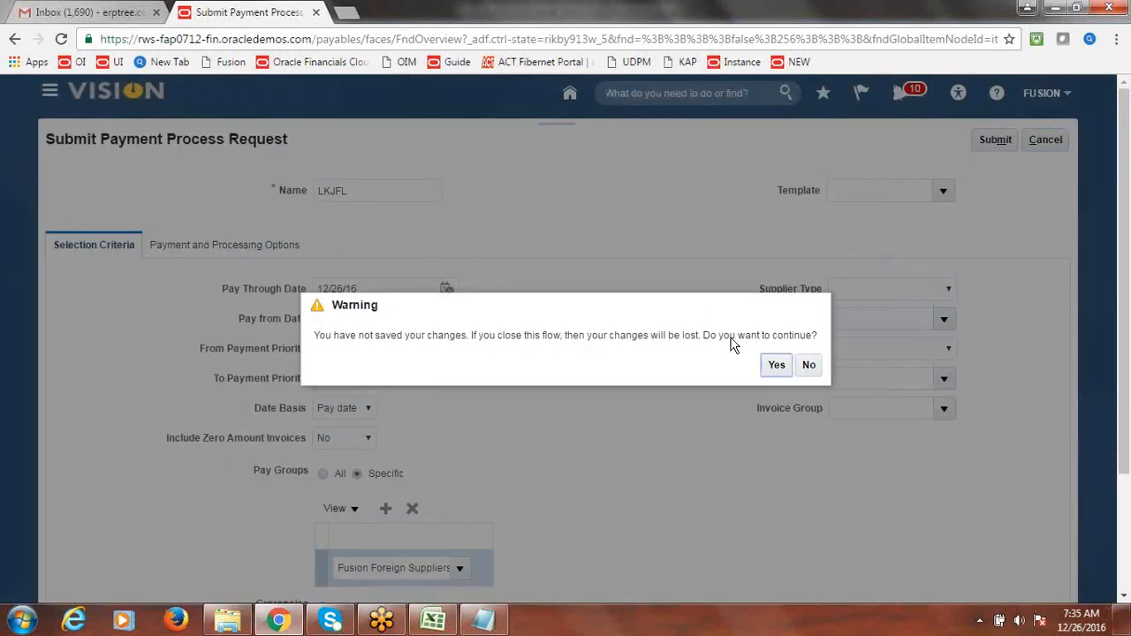
{"action": "left_click", "coordinate": [773, 365]}
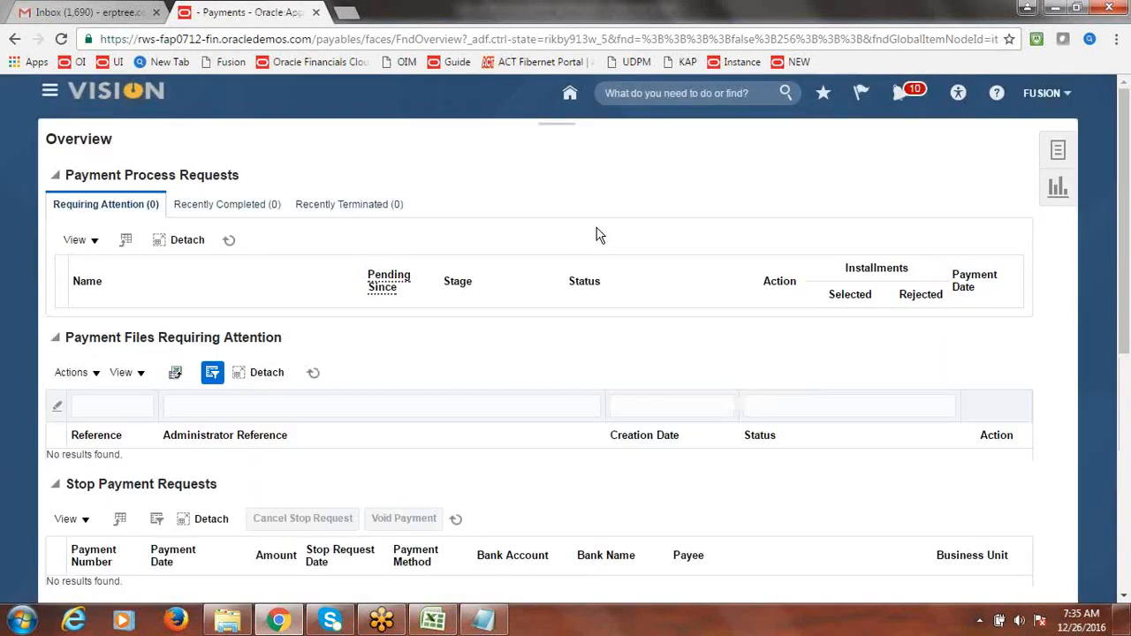
- In the Excel tracker, change Create Payables Lookup Values' status from Pending to Done
{"action": "left_click", "coordinate": [433, 624]}
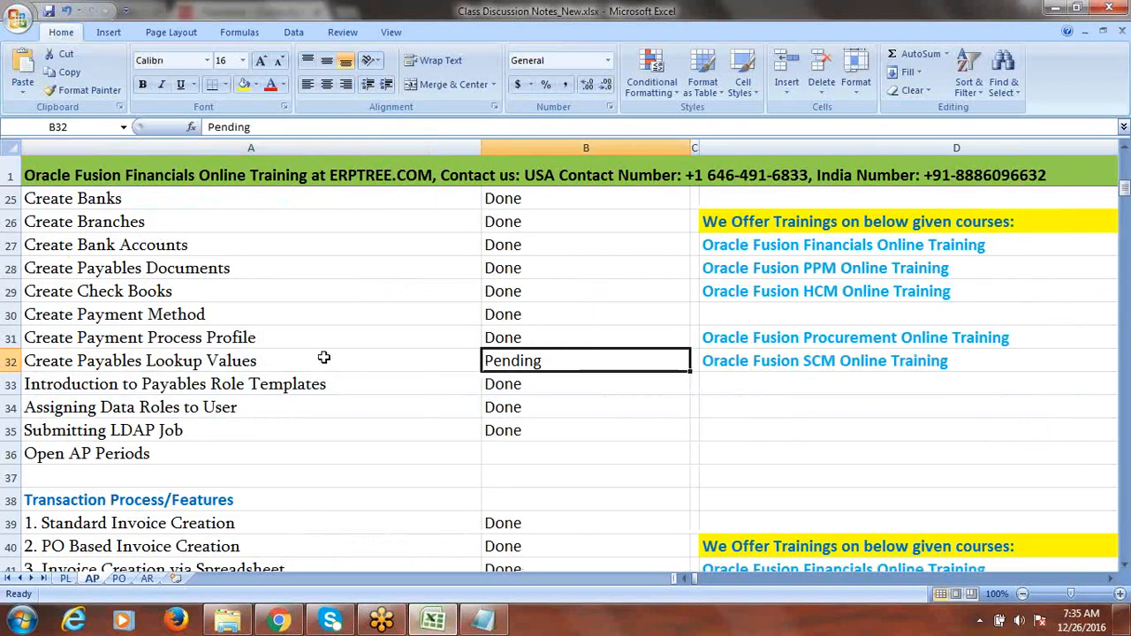
{"action": "left_click", "coordinate": [235, 362]}
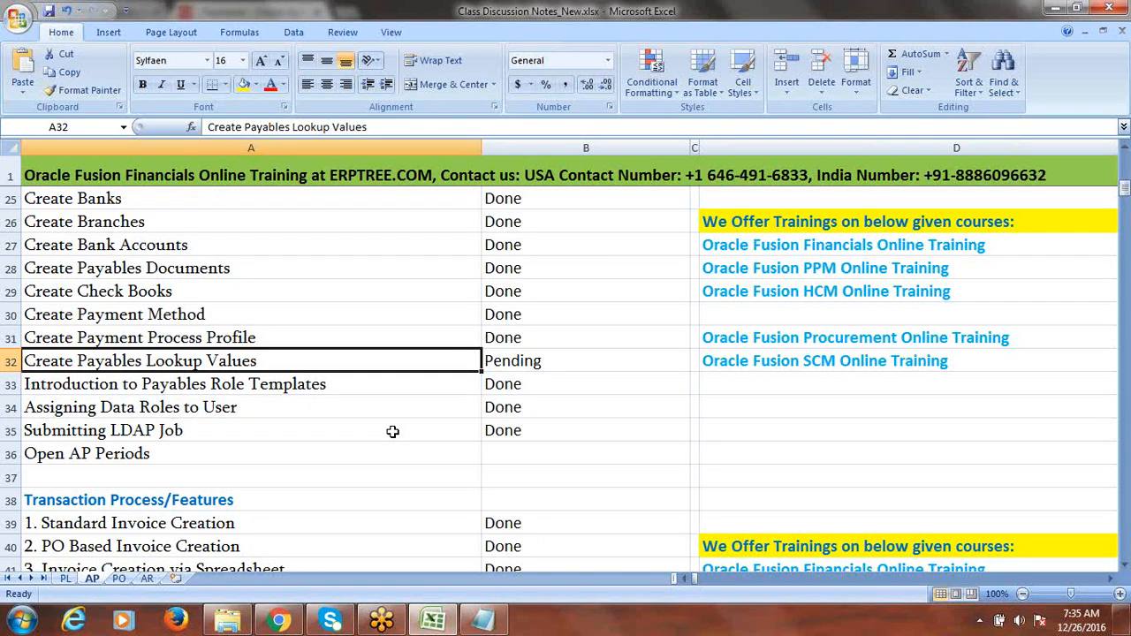
{"action": "key", "text": "Tab"}
{"action": "type", "text": "D"}
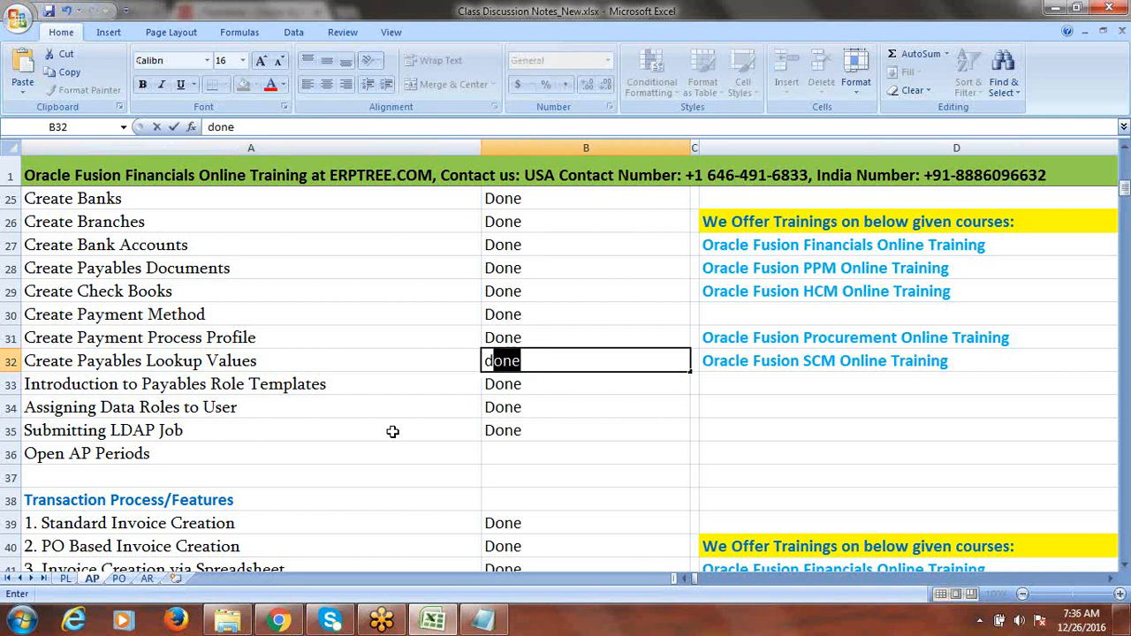
{"action": "key", "text": "Tab"}
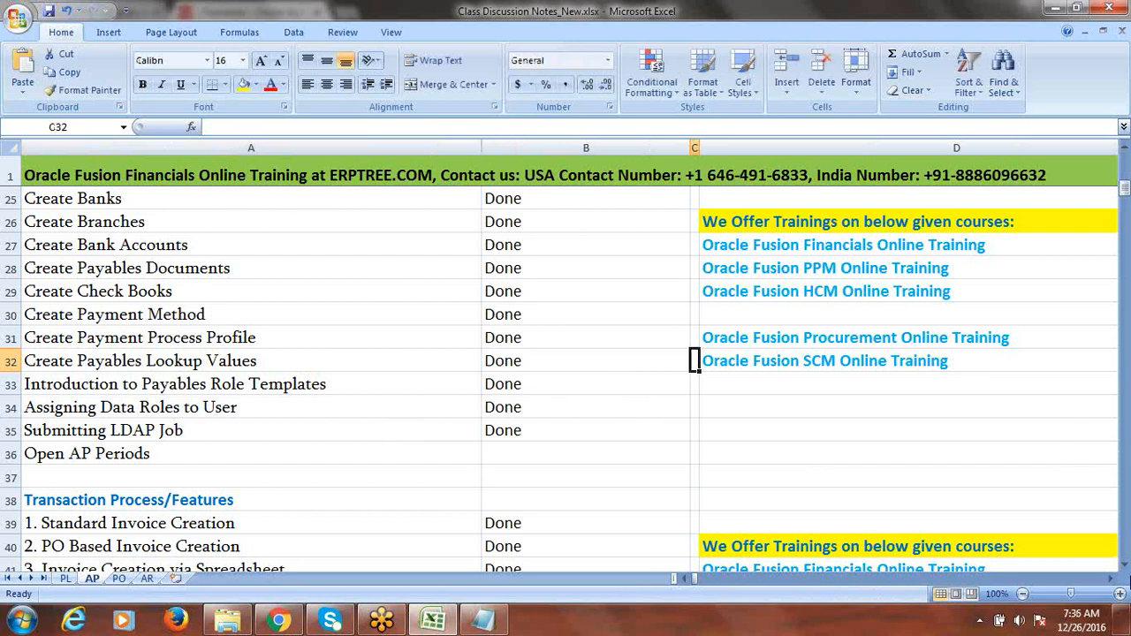
- Scroll down to the 29. Creating BI Reports and 30. Creating OTBI Report tasks
{"action": "left_click", "coordinate": [1124, 568]}
{"action": "left_click", "coordinate": [1124, 567]}
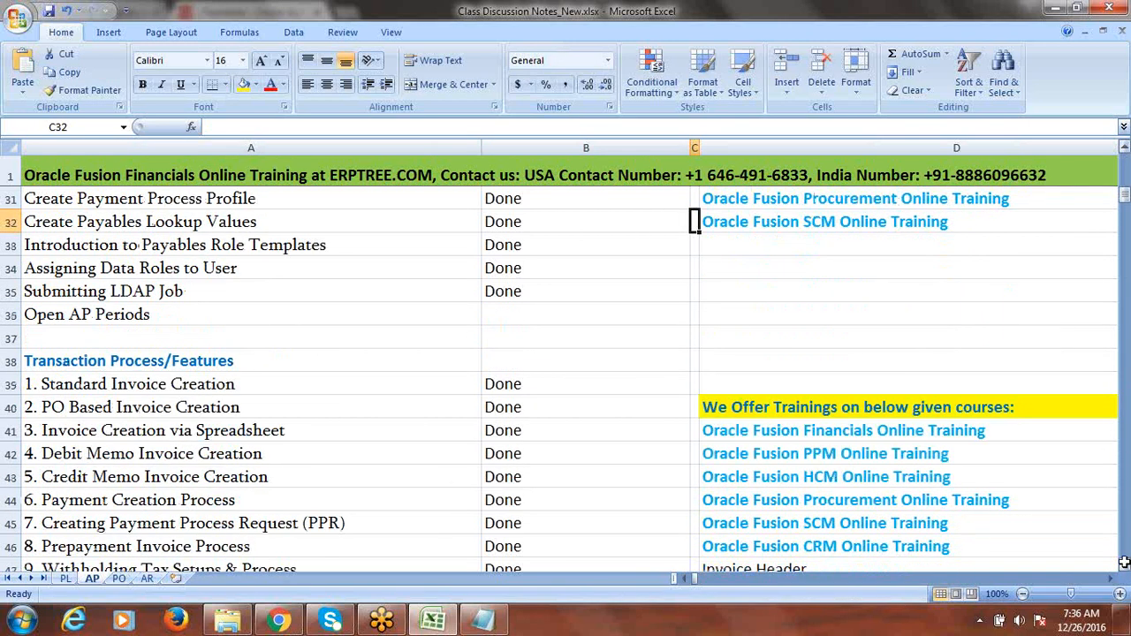
{"action": "left_click", "coordinate": [287, 380]}
{"action": "key", "text": "Down"}
{"action": "key", "text": "Down"}
{"action": "key", "text": "Down"}
{"action": "key", "text": "Down"}
{"action": "key", "text": "Down"}
{"action": "key", "text": "Down"}
{"action": "key", "text": "Down"}
{"action": "key", "text": "Down"}
{"action": "key", "text": "Down"}
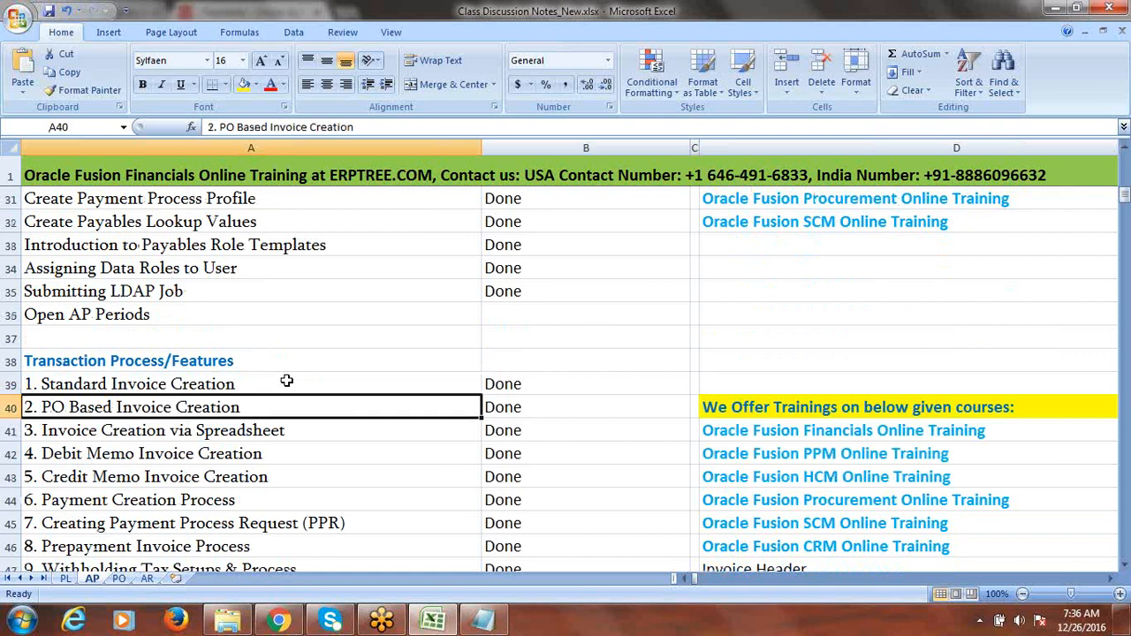
{"action": "key", "text": "Down"}
{"action": "key", "text": "Down"}
{"action": "key", "text": "Down"}
{"action": "key", "text": "Down"}
{"action": "key", "text": "Down"}
{"action": "key", "text": "Down"}
{"action": "key", "text": "Down"}
{"action": "key", "text": "Down"}
{"action": "key", "text": "Down"}
{"action": "key", "text": "Down"}
{"action": "key", "text": "Down"}
{"action": "key", "text": "Down"}
{"action": "key", "text": "Down"}
{"action": "key", "text": "Down"}
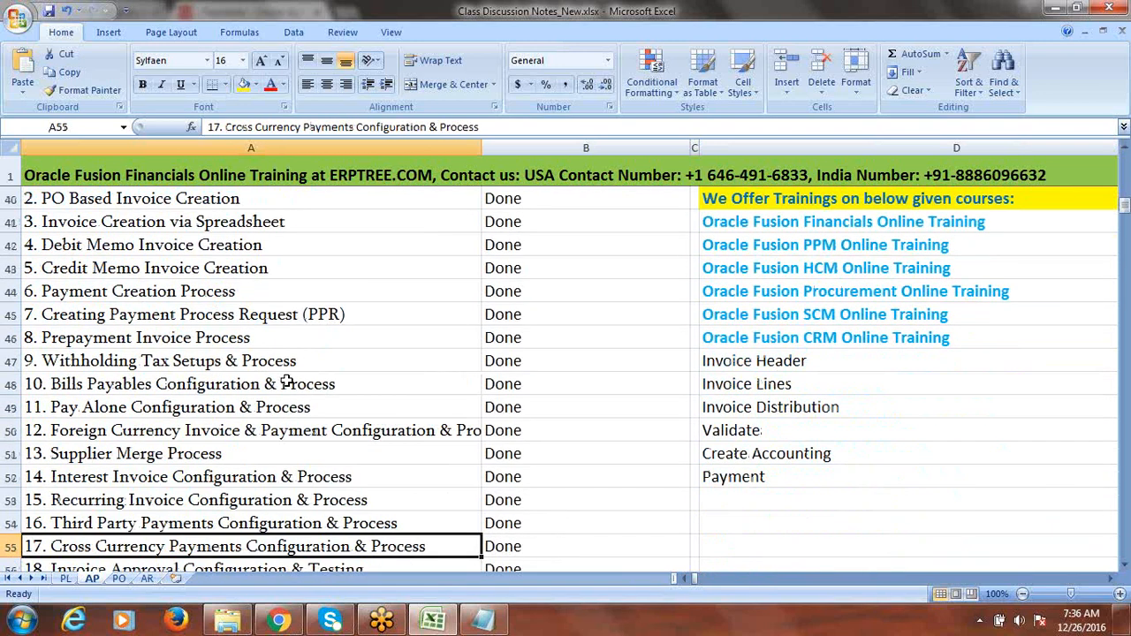
{"action": "key", "text": "Down"}
{"action": "key", "text": "Down"}
{"action": "key", "text": "Down"}
{"action": "key", "text": "Down"}
{"action": "key", "text": "Down"}
{"action": "key", "text": "Down"}
{"action": "key", "text": "Down"}
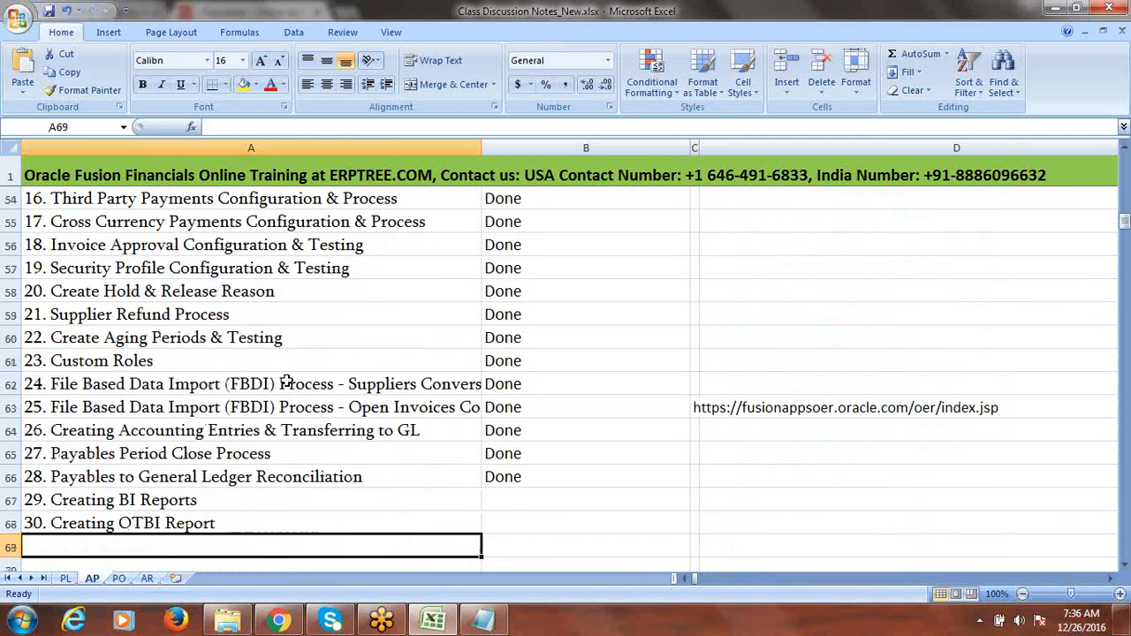
{"action": "key", "text": "Up"}
{"action": "key", "text": "Up"}
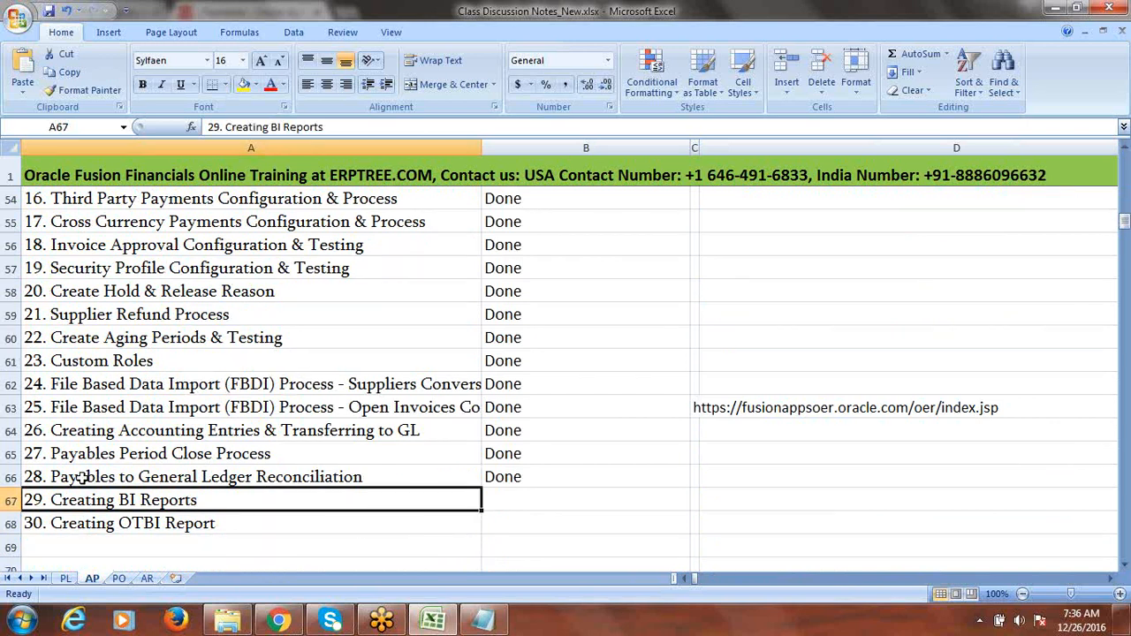
{"action": "left_click", "coordinate": [245, 518]}
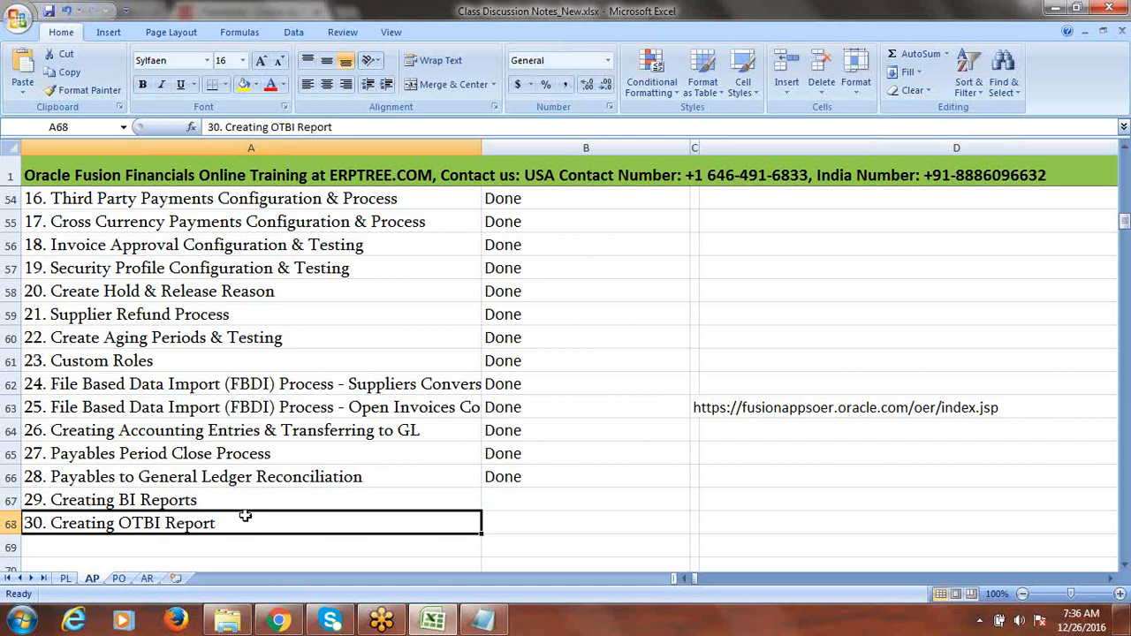
{"action": "left_click_drag", "start_coordinate": [208, 498], "coordinate": [210, 518]}
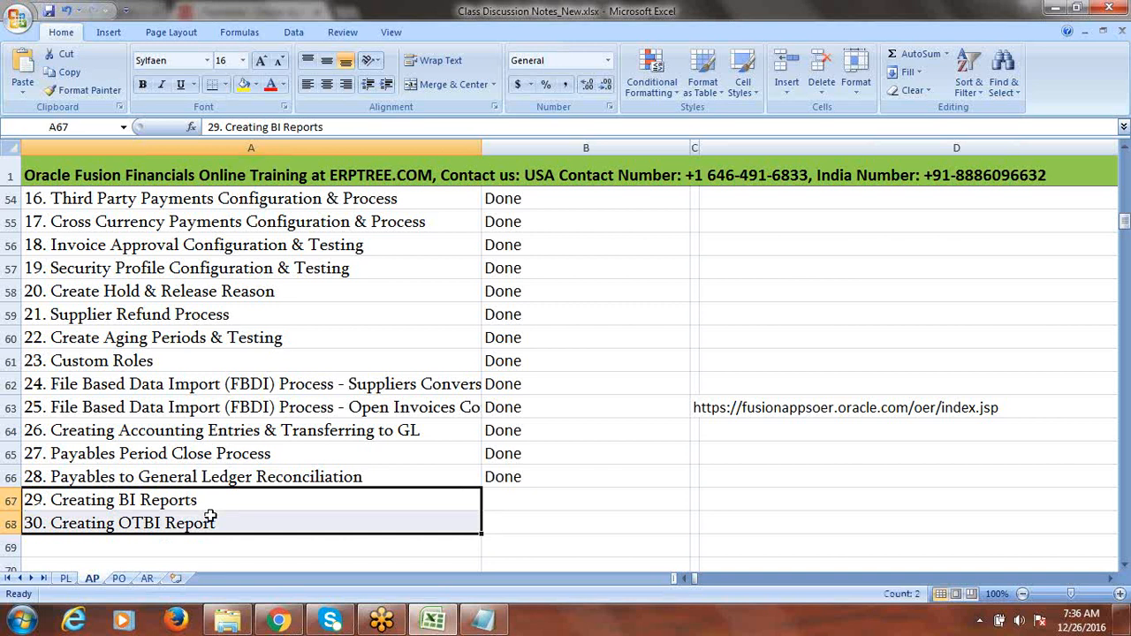
- Set both report tasks' status to Pending and save the workbook
{"action": "left_click", "coordinate": [511, 500]}
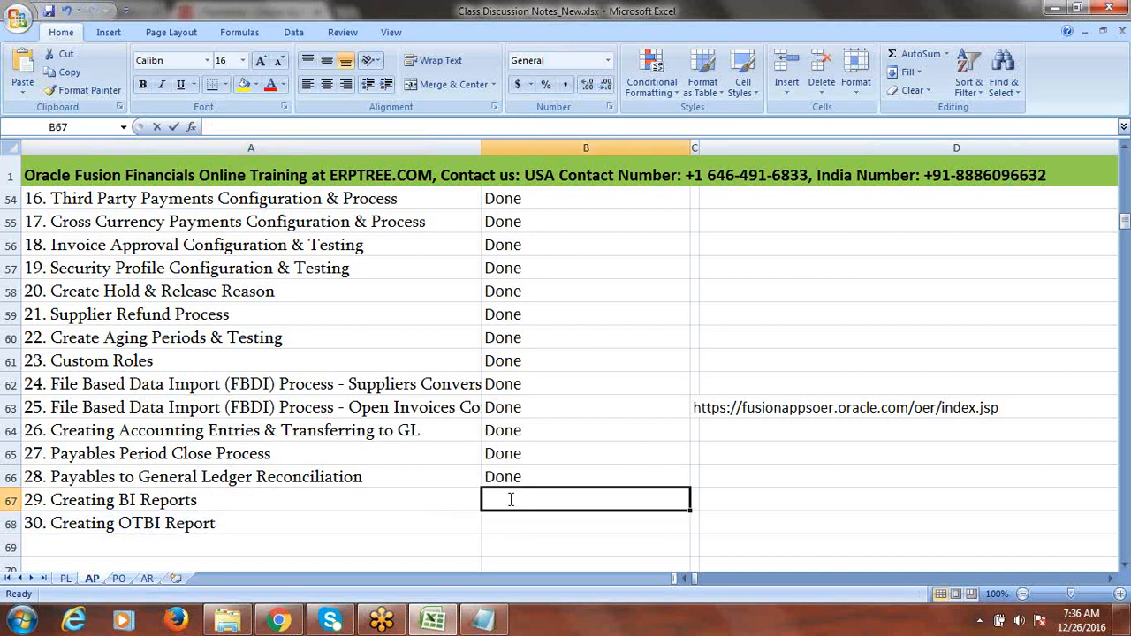
{"action": "type", "text": "Pending"}
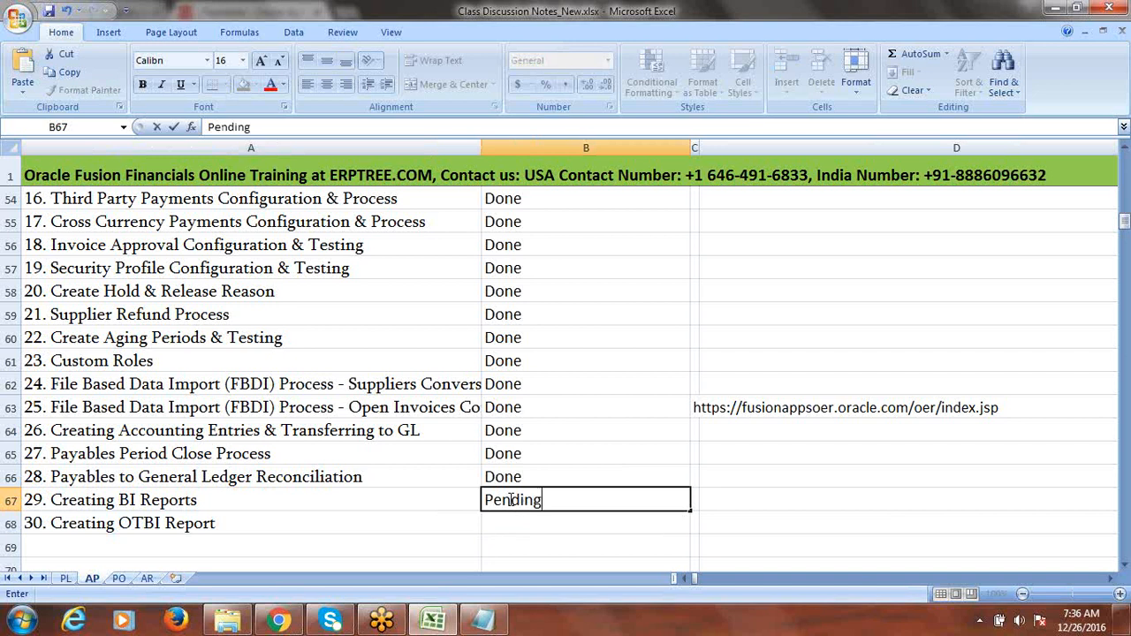
{"action": "left_click", "coordinate": [515, 525]}
{"action": "type", "text": "Pending"}
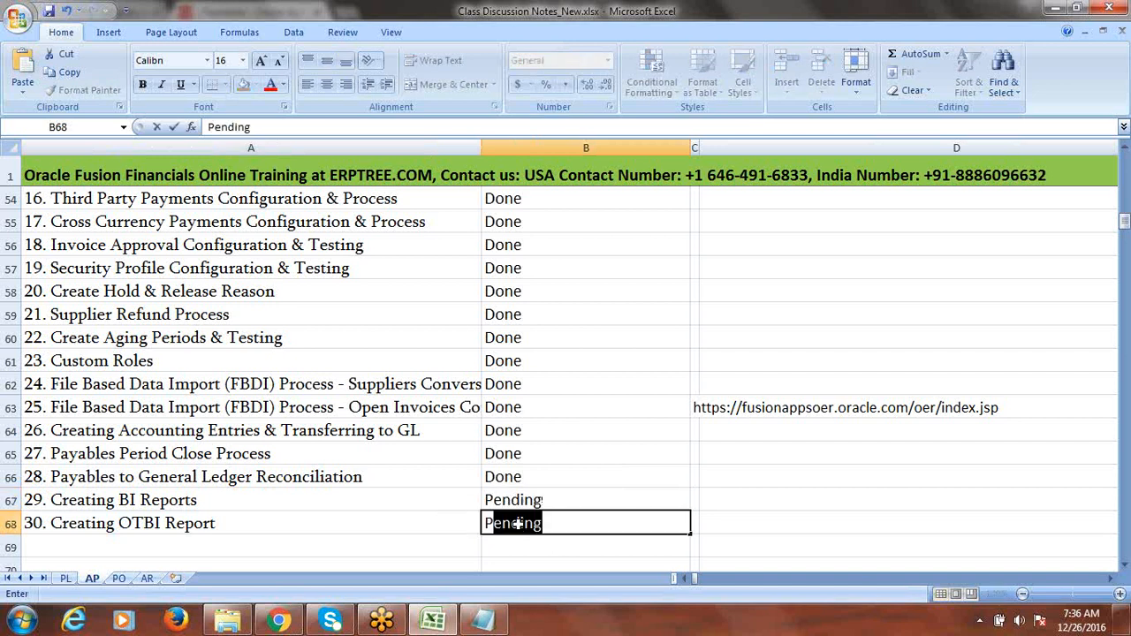
{"action": "key", "text": "Tab"}
{"action": "key", "text": "ctrl+s"}
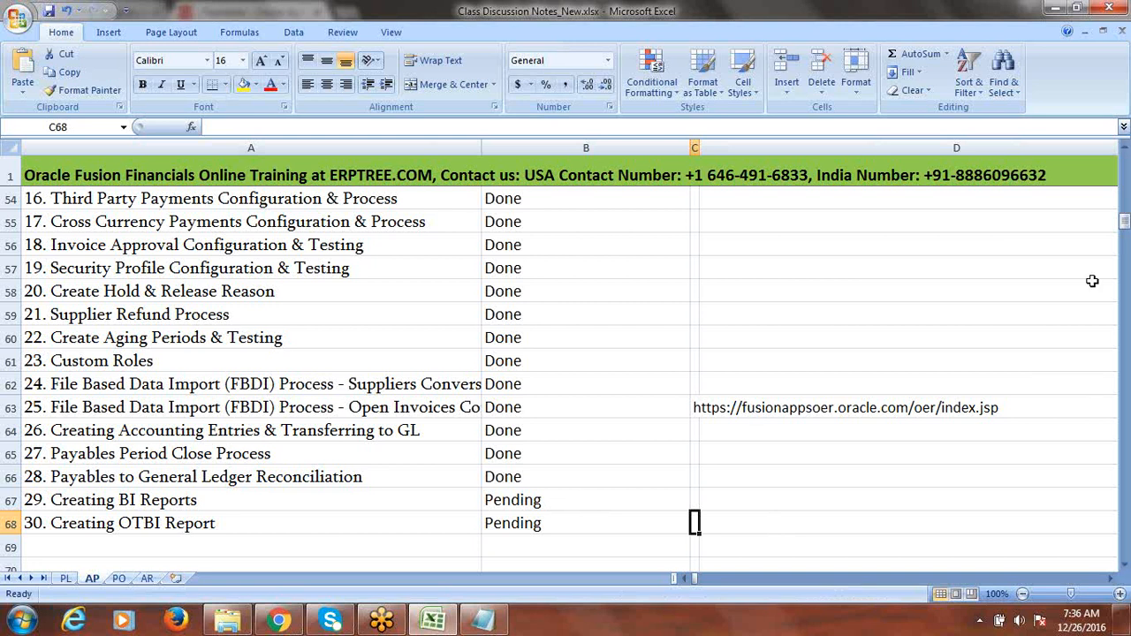
{"action": "left_click_drag", "start_coordinate": [533, 501], "coordinate": [530, 527]}
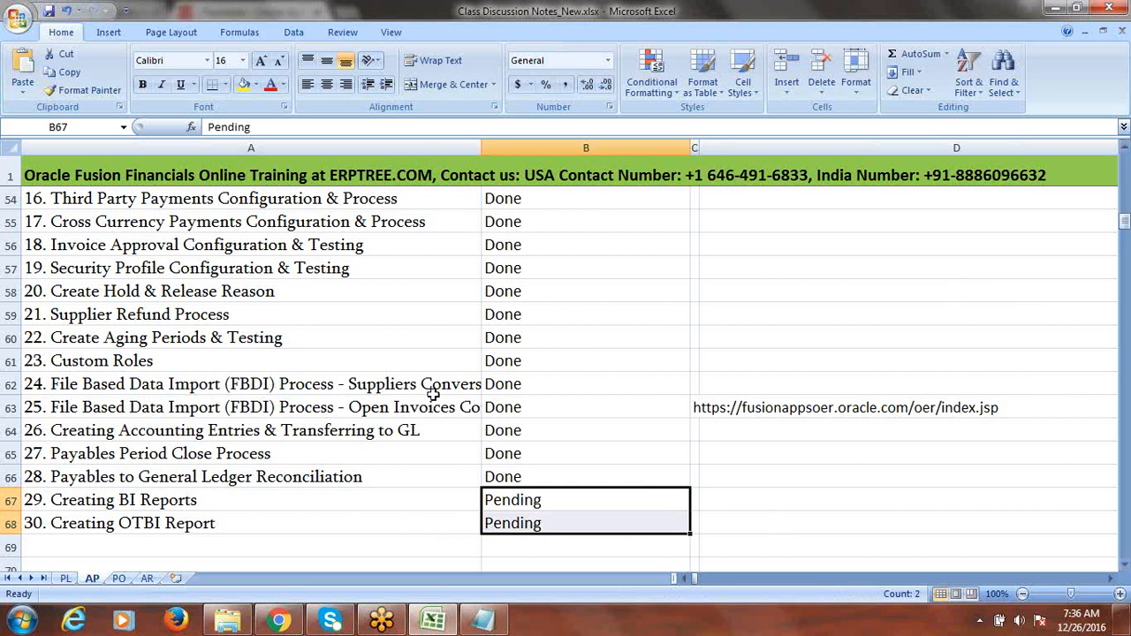
{"action": "left_click", "coordinate": [221, 525]}
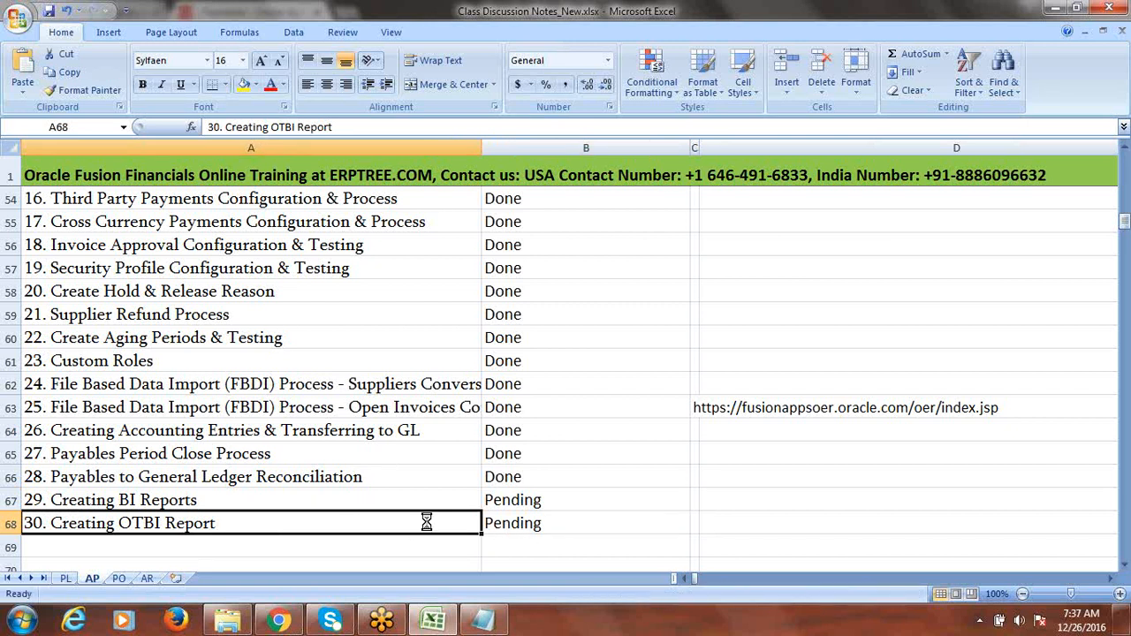
{"action": "left_click", "coordinate": [626, 525]}
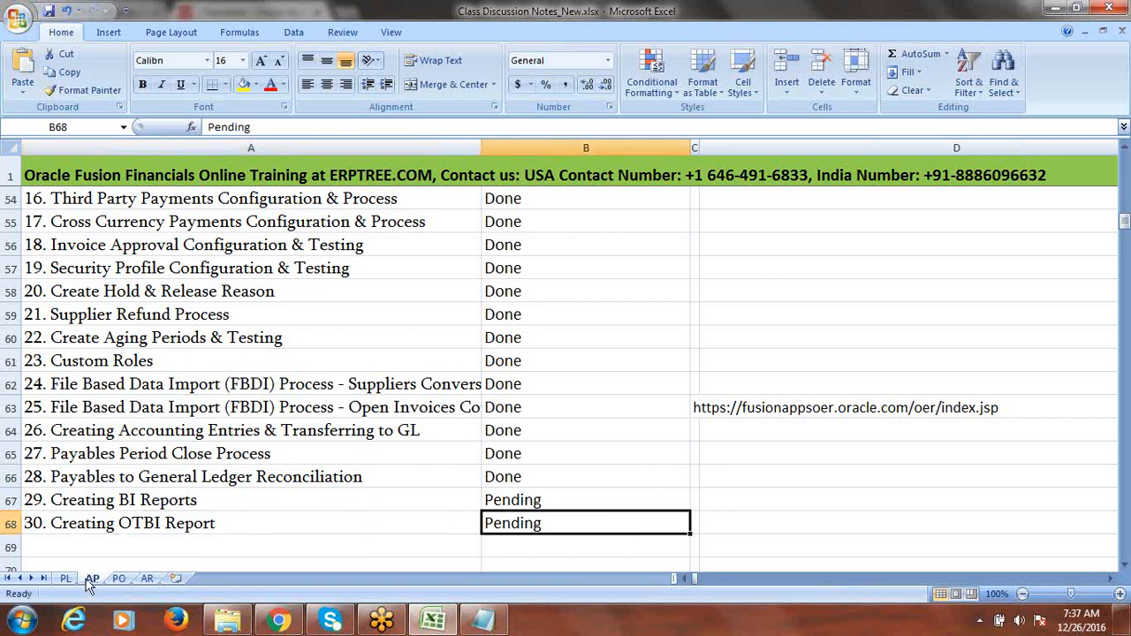
- Switch via the PO sheet to the AR sheet and select cell D15
{"action": "left_click", "coordinate": [118, 580]}
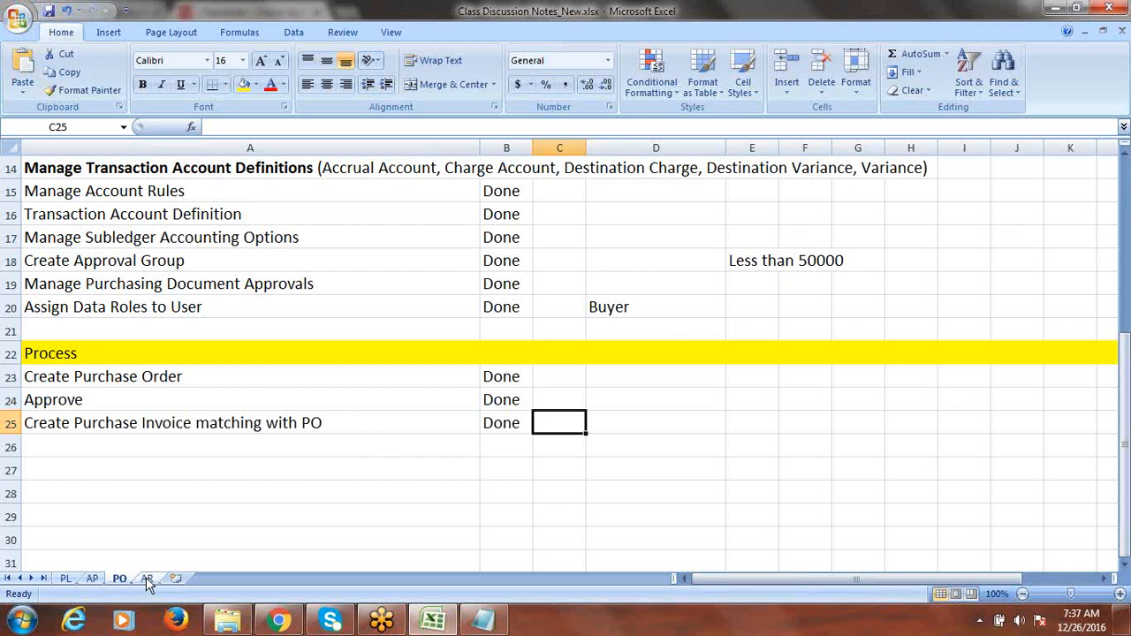
{"action": "left_click", "coordinate": [147, 579]}
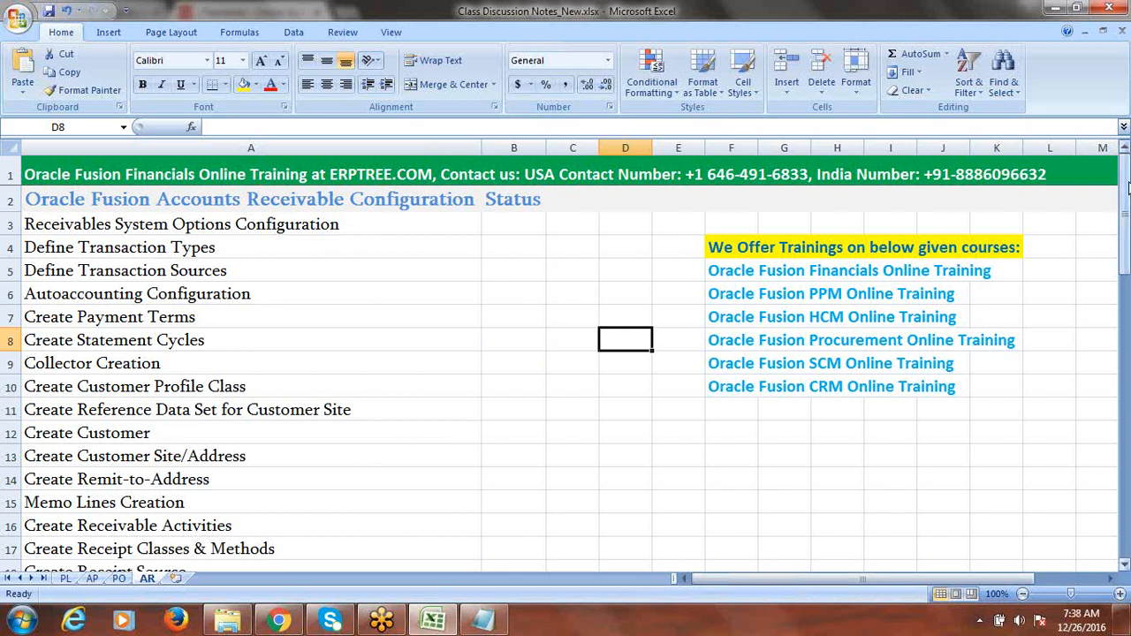
{"action": "left_click", "coordinate": [622, 497]}
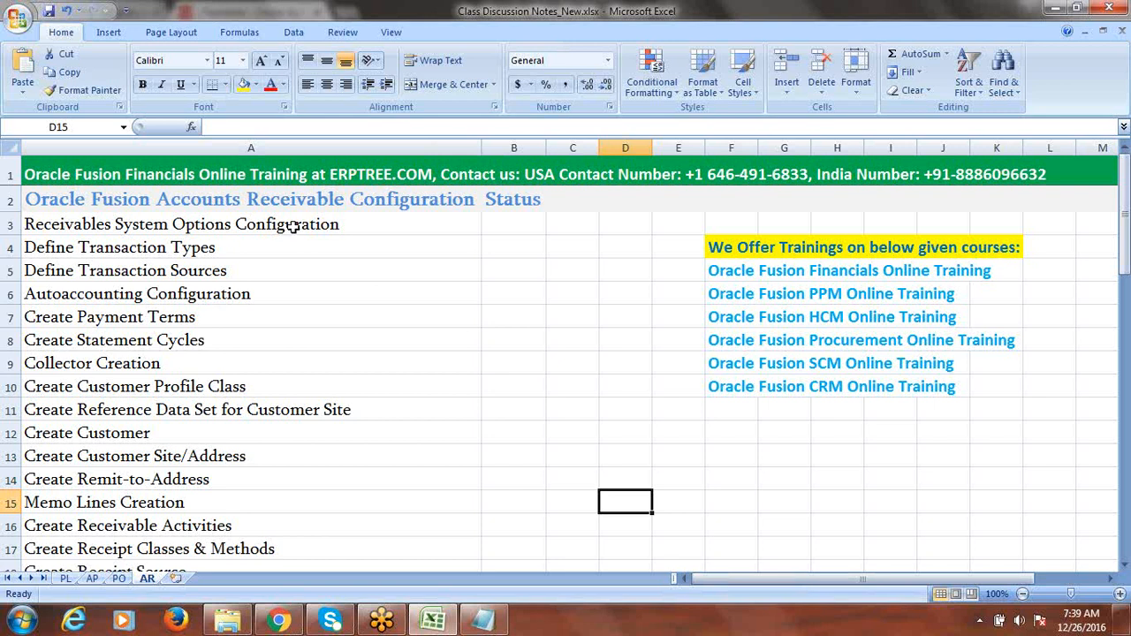
- In the AR workbook, highlight the Receivables System Options Configuration step among the receivables configuration steps
{"action": "left_click_drag", "start_coordinate": [292, 225], "coordinate": [348, 249]}
{"action": "left_click_drag", "start_coordinate": [1124, 385], "coordinate": [1118, 290]}
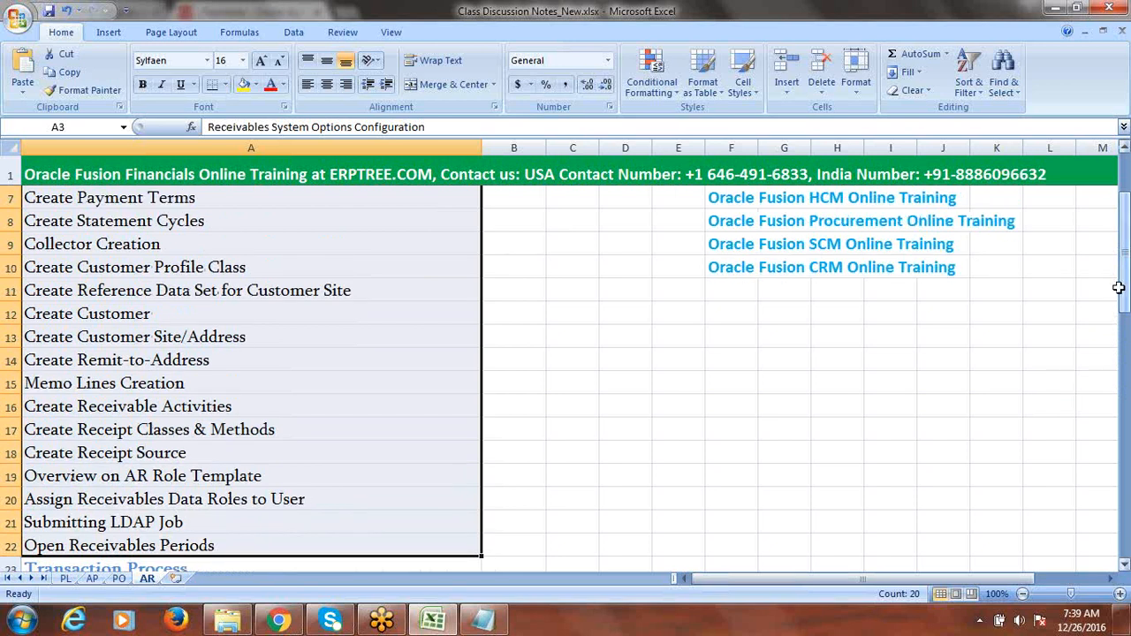
{"action": "left_click", "coordinate": [239, 290]}
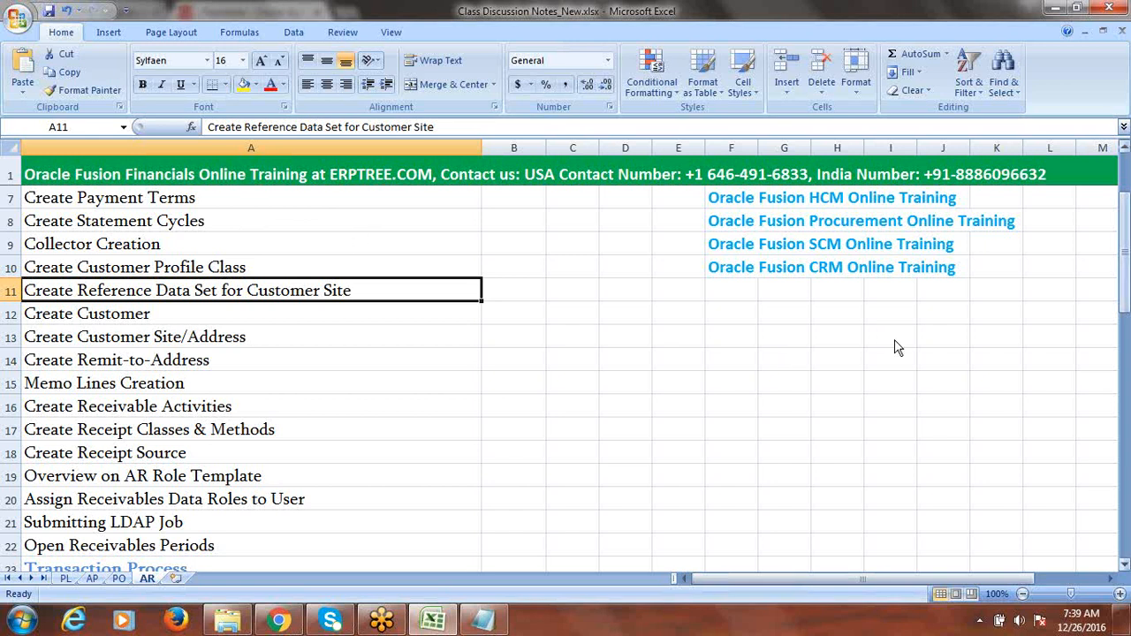
{"action": "left_click_drag", "start_coordinate": [1125, 294], "coordinate": [1124, 262]}
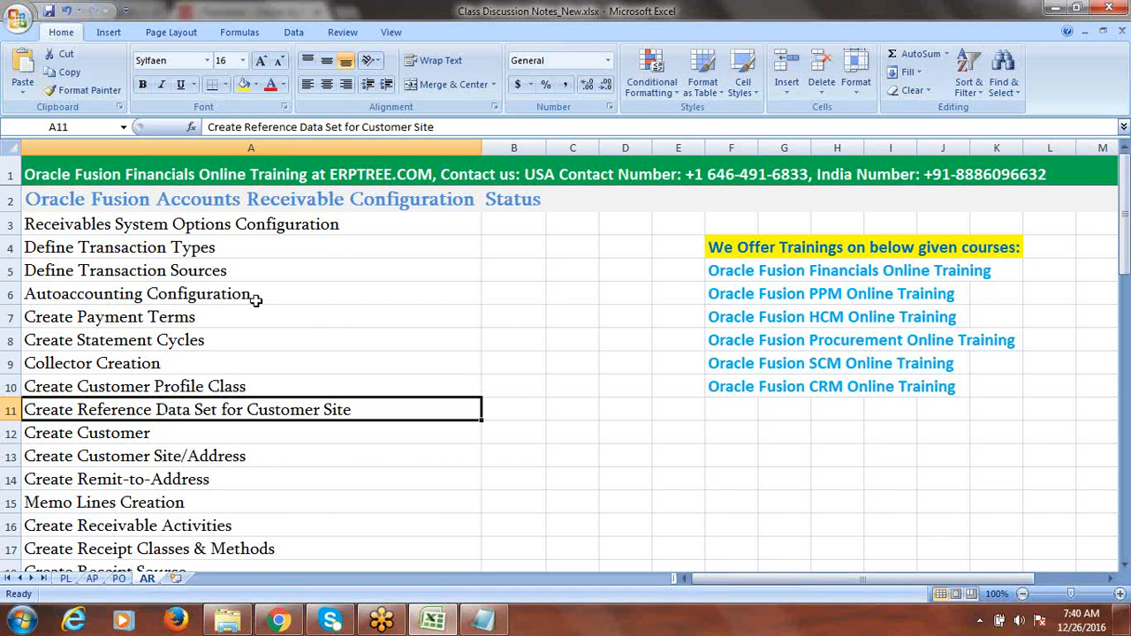
{"action": "left_click", "coordinate": [177, 224]}
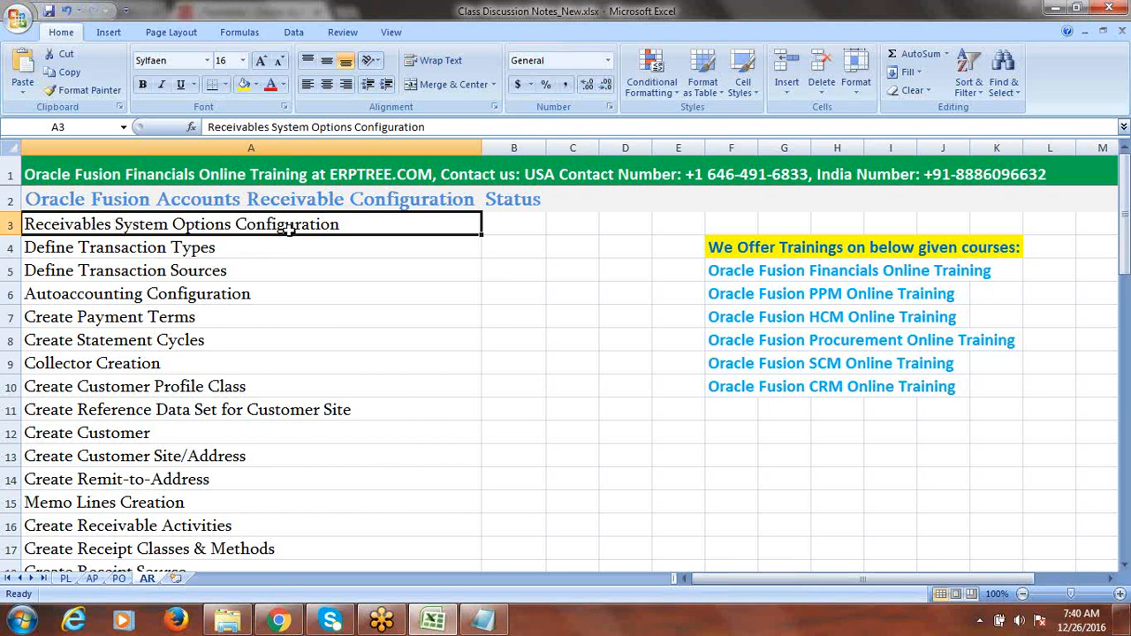
{"action": "double_click", "coordinate": [231, 224]}
{"action": "left_click_drag", "start_coordinate": [232, 224], "coordinate": [26, 228]}
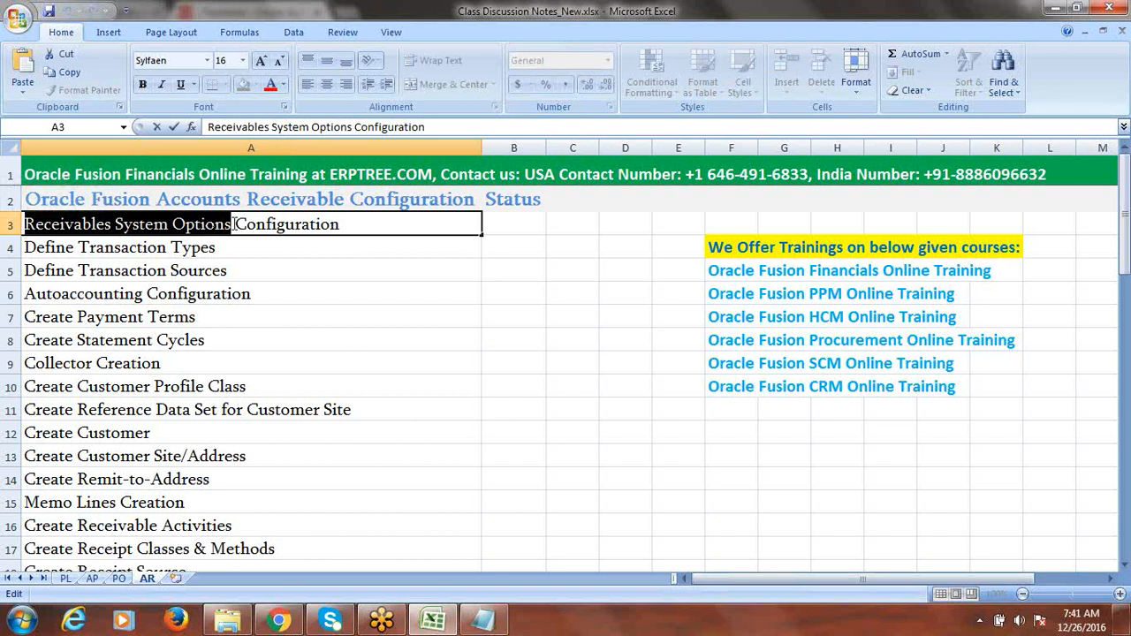
{"action": "left_click_drag", "start_coordinate": [232, 226], "coordinate": [12, 224]}
{"action": "left_click", "coordinate": [212, 253]}
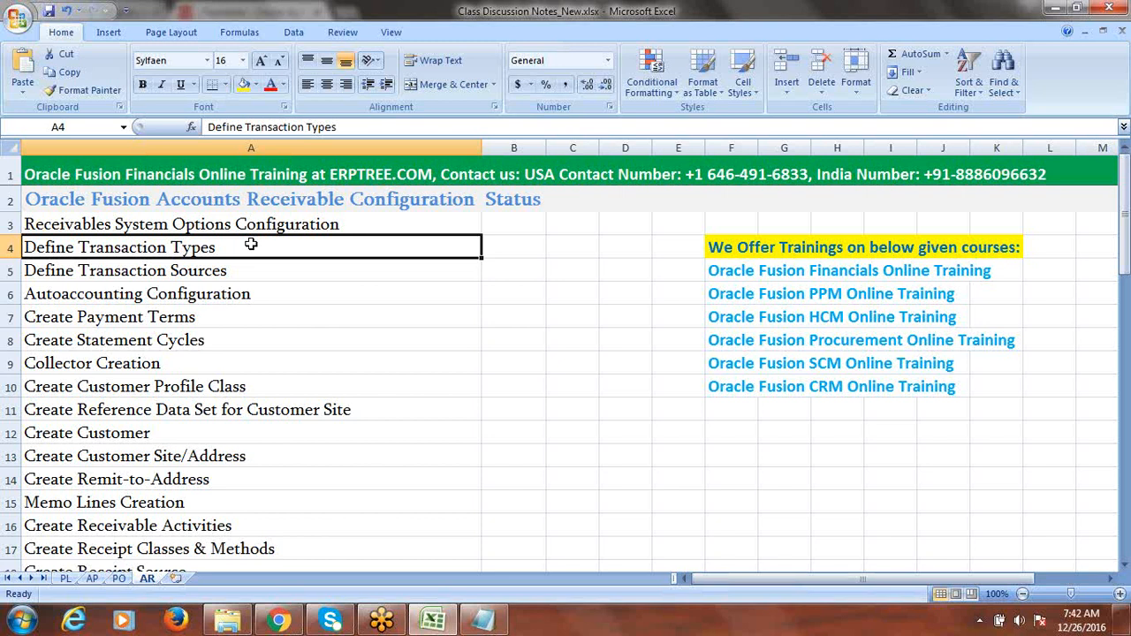
- Go through the Transaction Types, Transaction Sources, Autoaccounting, Payment Terms, Statement Cycles, Collector and Profile Class steps
{"action": "left_click", "coordinate": [250, 270]}
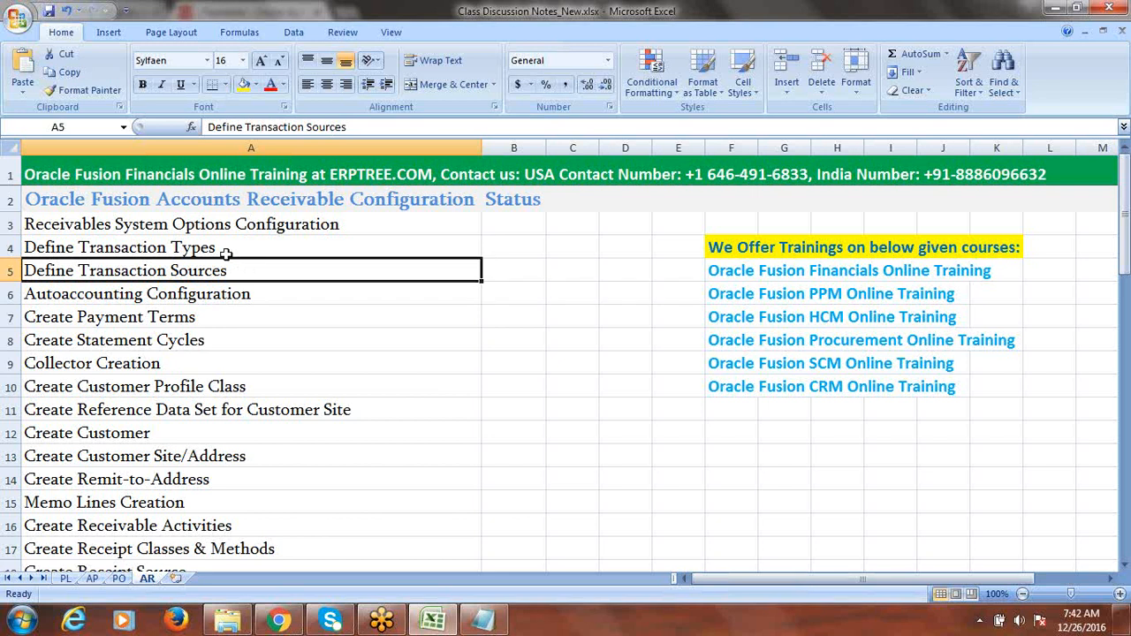
{"action": "left_click", "coordinate": [223, 250]}
{"action": "left_click", "coordinate": [236, 273]}
{"action": "left_click", "coordinate": [255, 294]}
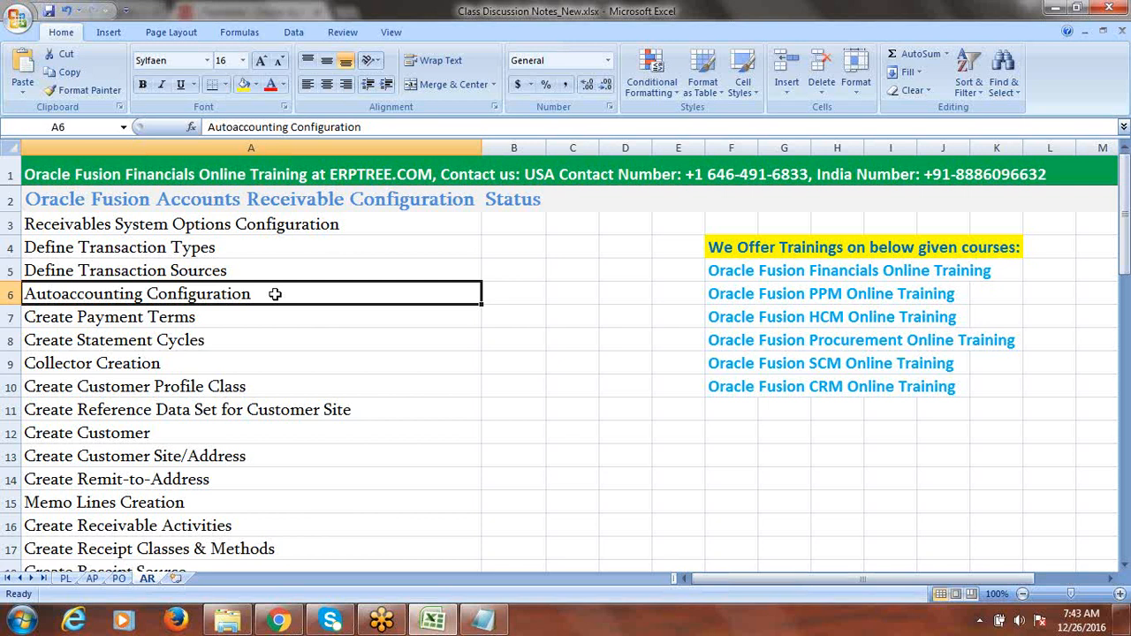
{"action": "left_click", "coordinate": [195, 320]}
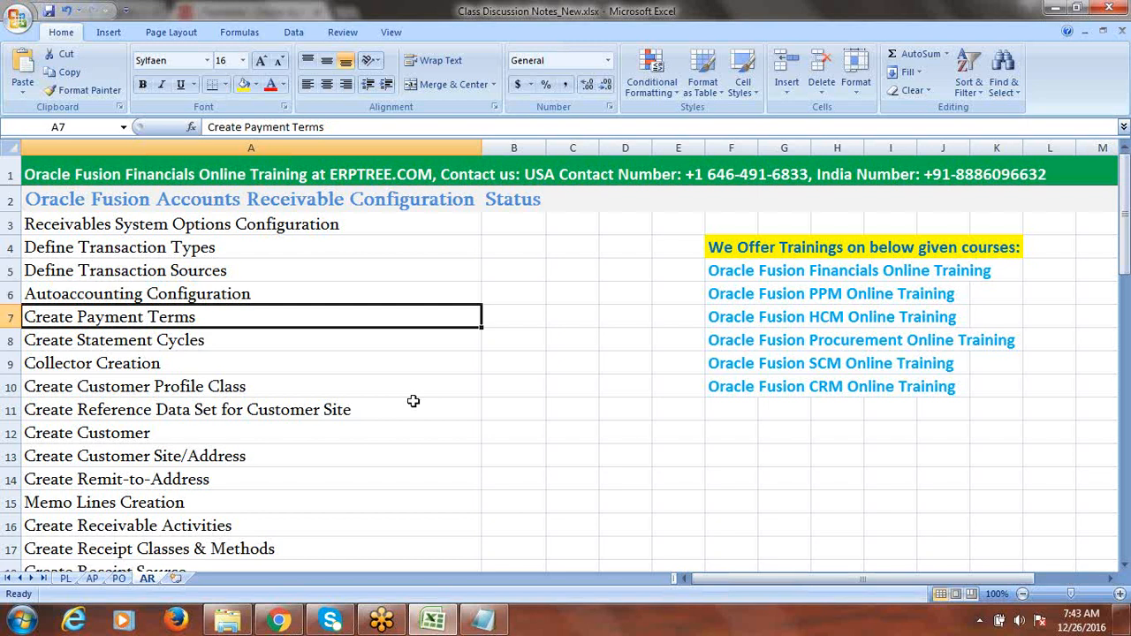
{"action": "left_click", "coordinate": [207, 343]}
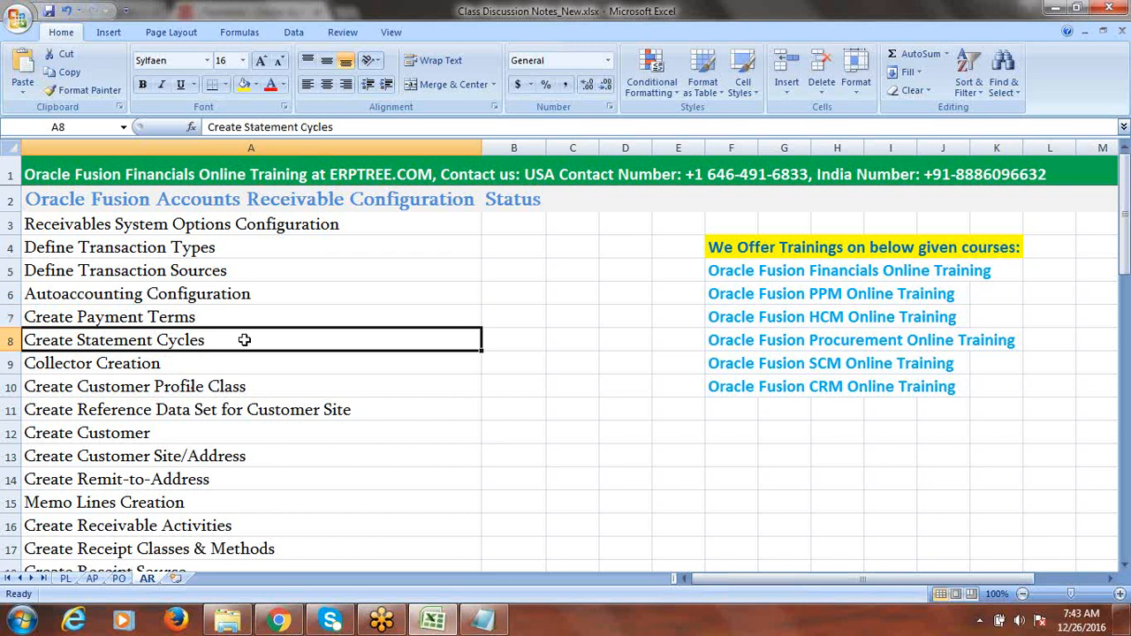
{"action": "left_click", "coordinate": [178, 363]}
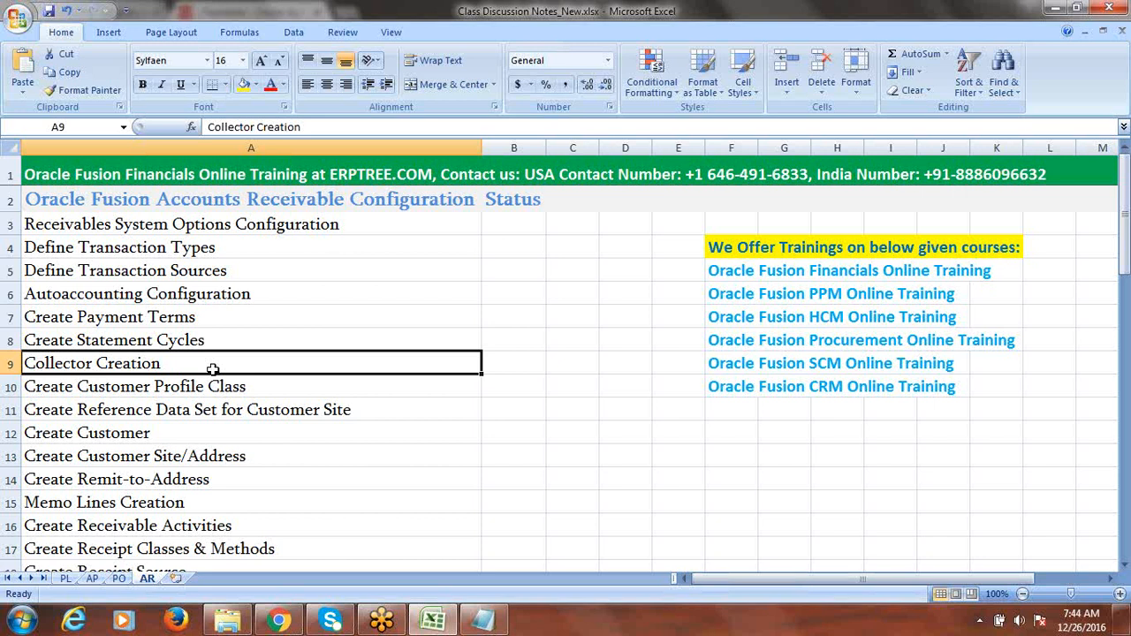
{"action": "left_click", "coordinate": [258, 387]}
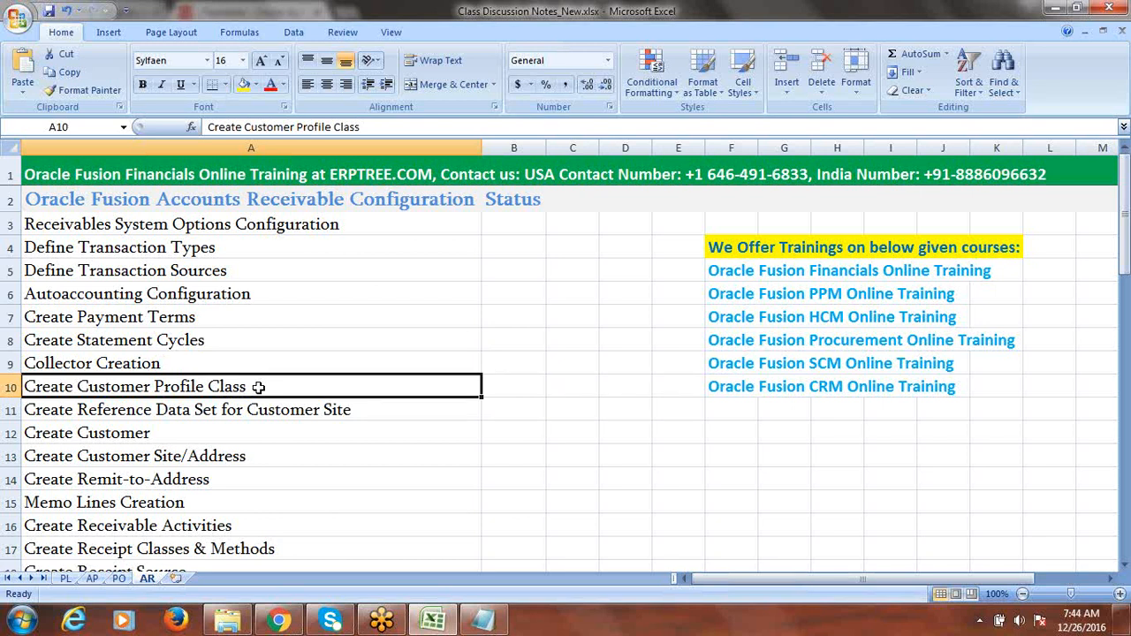
{"action": "left_click", "coordinate": [162, 316]}
{"action": "left_click", "coordinate": [170, 344]}
{"action": "left_click", "coordinate": [164, 362]}
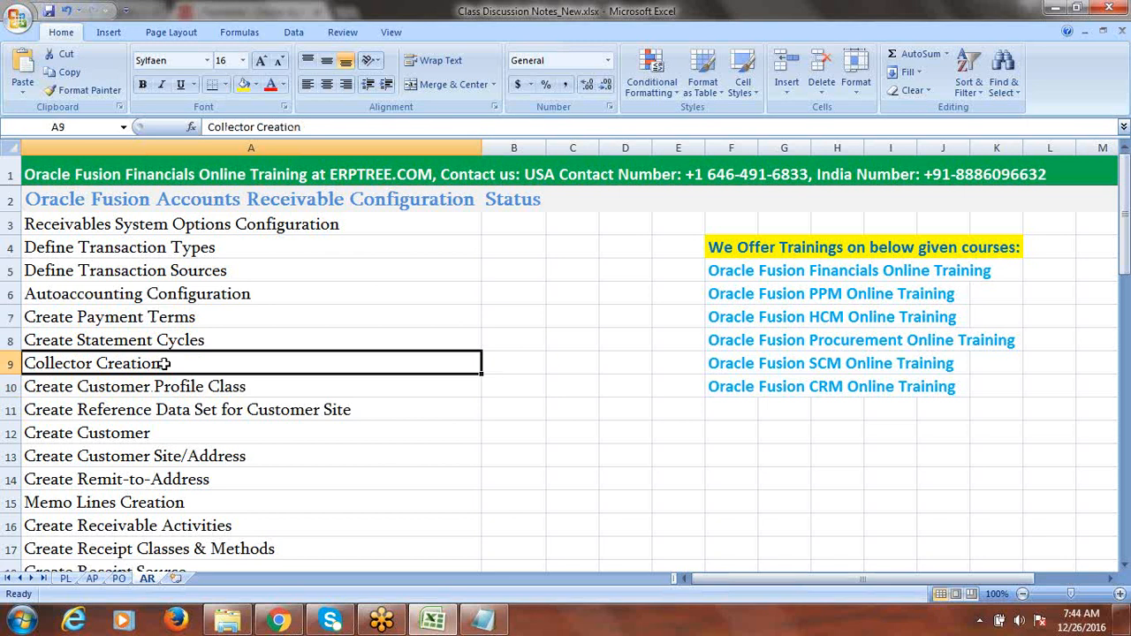
{"action": "left_click", "coordinate": [203, 390]}
- Select Create Payment Terms through Collector Creation as a group, together with Create Customer Profile Class
{"action": "left_click_drag", "start_coordinate": [166, 317], "coordinate": [170, 363]}
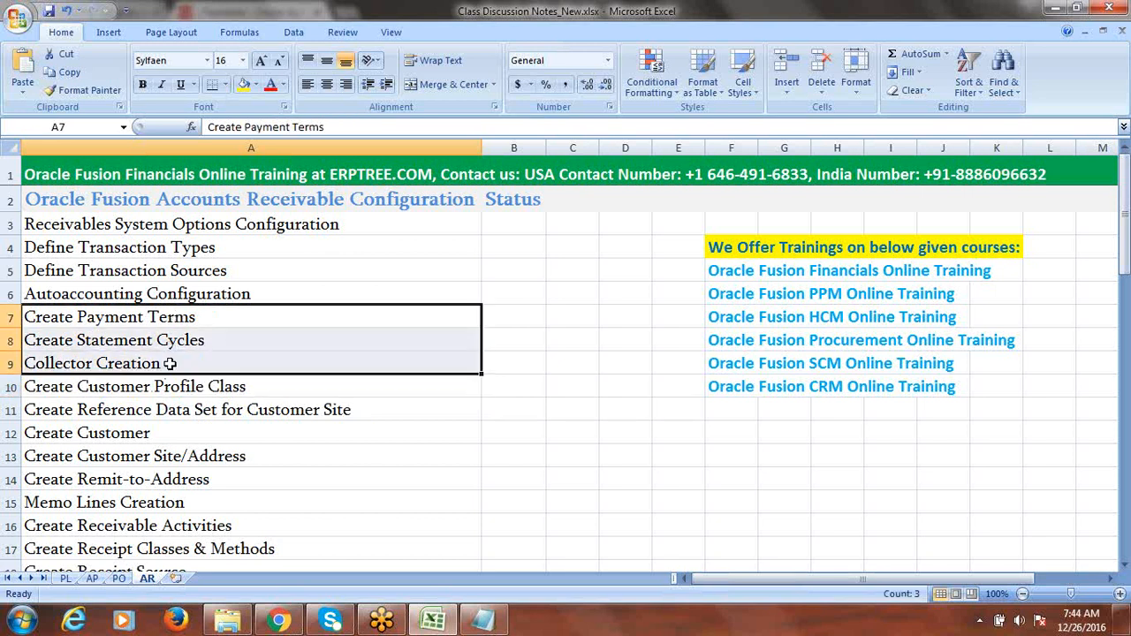
{"action": "left_click_drag", "start_coordinate": [168, 317], "coordinate": [166, 372]}
{"action": "left_click", "coordinate": [197, 387]}
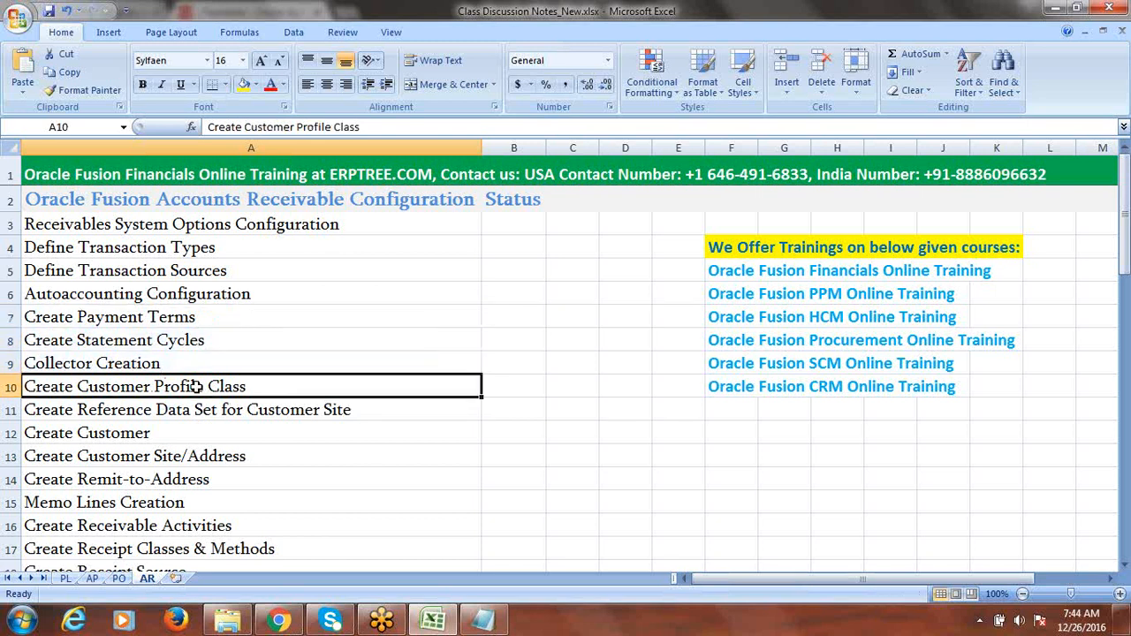
{"action": "left_click", "coordinate": [165, 318]}
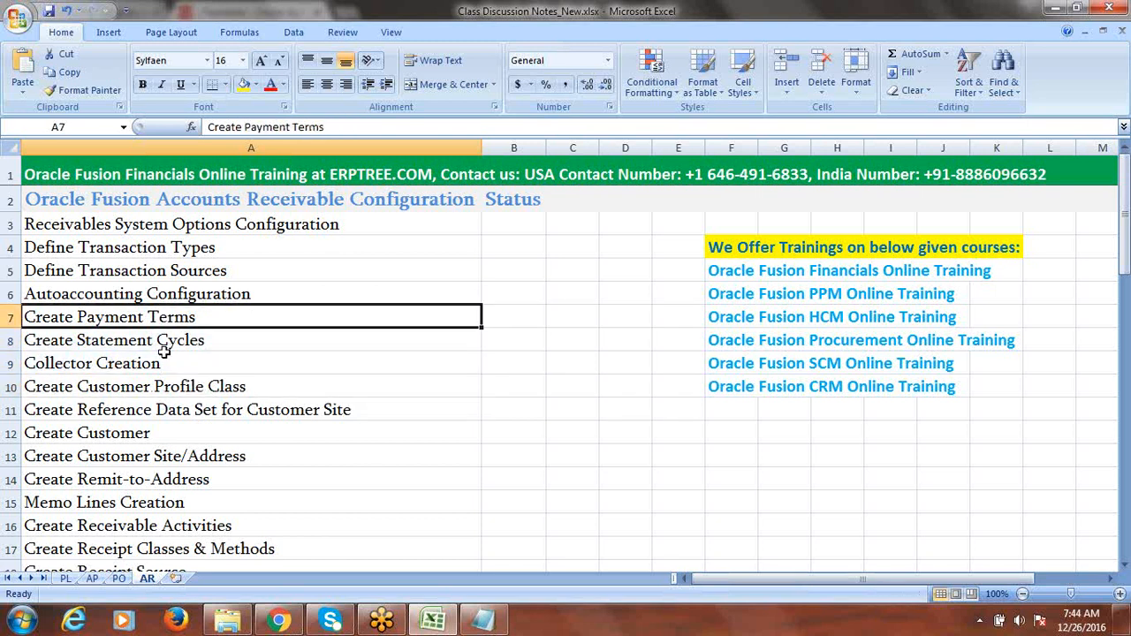
{"action": "left_click", "coordinate": [168, 343]}
{"action": "left_click", "coordinate": [165, 364]}
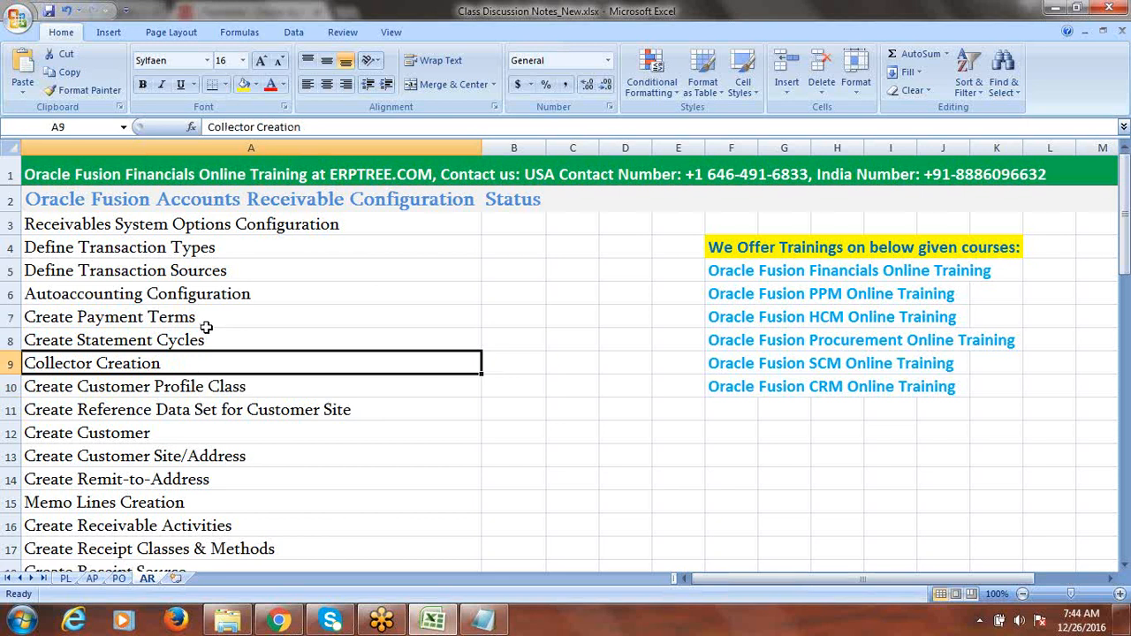
{"action": "left_click_drag", "start_coordinate": [186, 322], "coordinate": [182, 364]}
{"action": "left_click", "coordinate": [186, 386]}
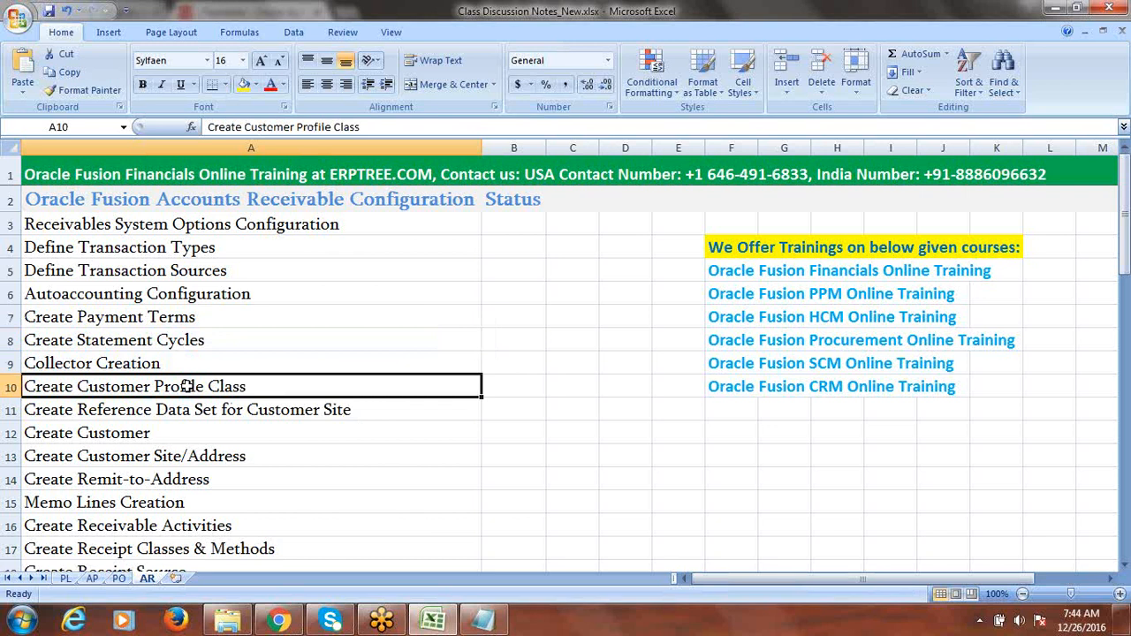
{"action": "left_click_drag", "start_coordinate": [164, 322], "coordinate": [160, 360]}
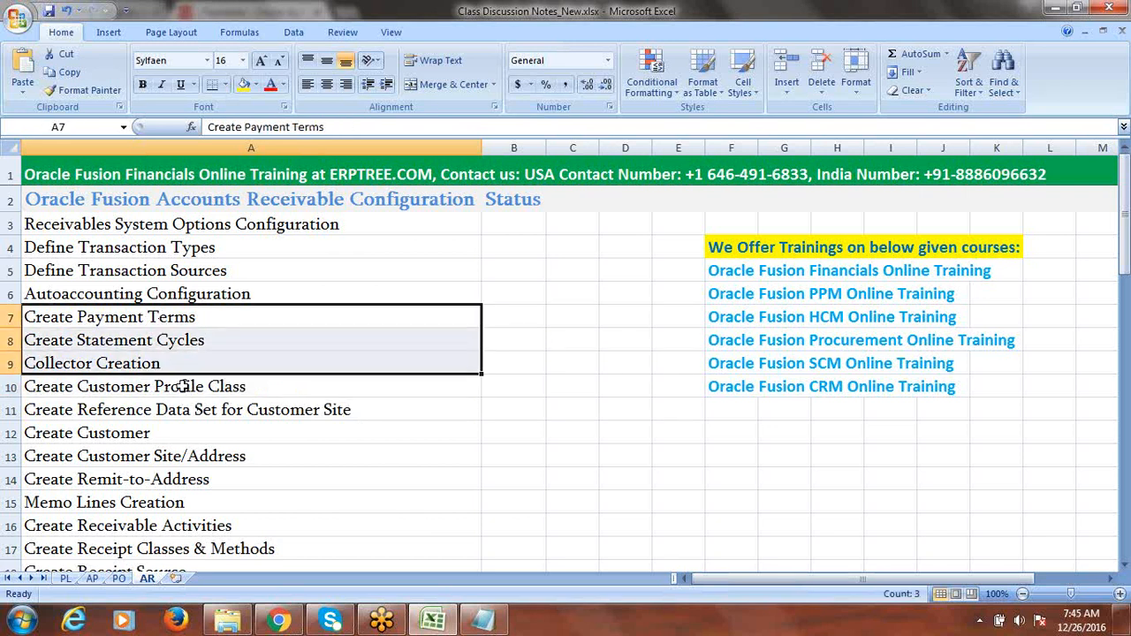
{"action": "left_click", "coordinate": [183, 387]}
{"action": "left_click_drag", "start_coordinate": [177, 324], "coordinate": [171, 362]}
{"action": "left_click", "coordinate": [174, 386]}
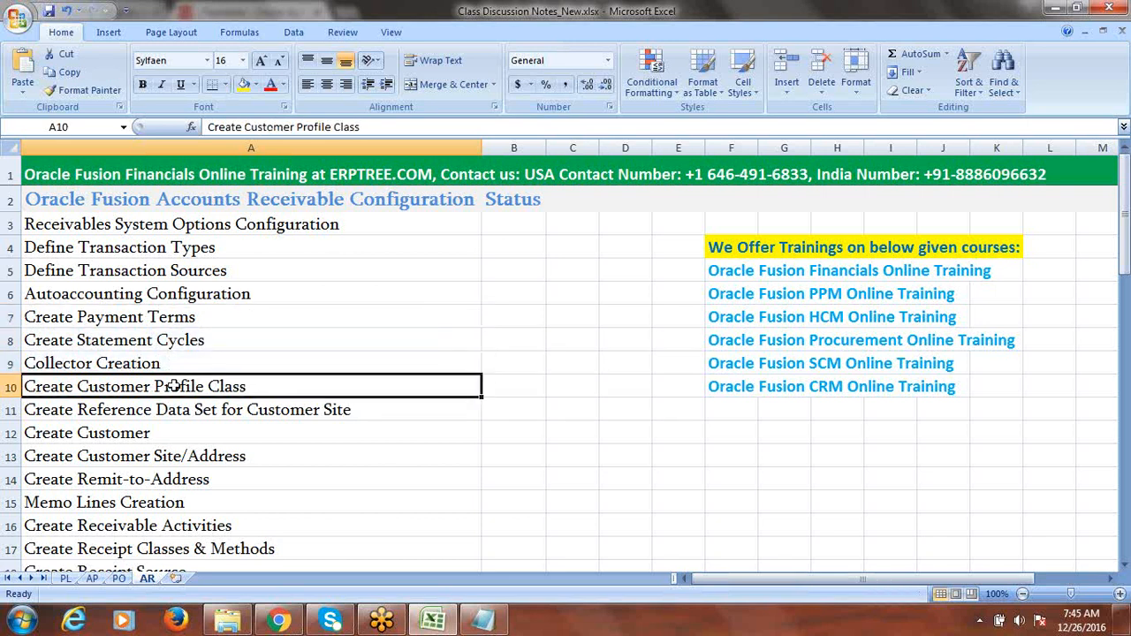
- Point out the reference data set, Create Customer and Create Customer Site/Address steps
{"action": "left_click", "coordinate": [181, 412]}
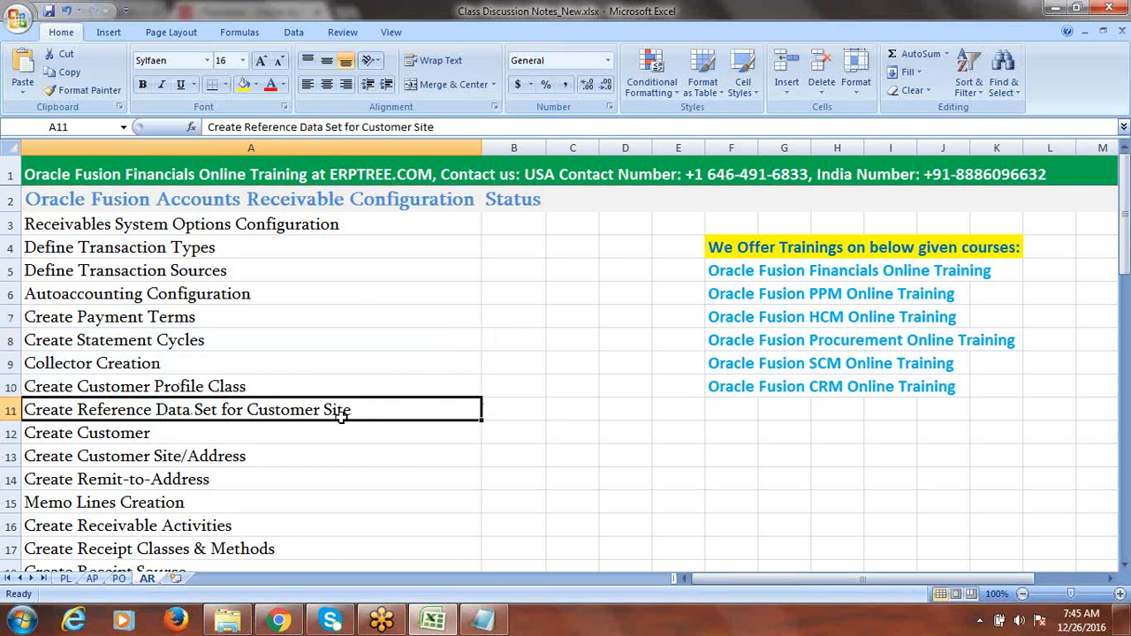
{"action": "left_click", "coordinate": [148, 435]}
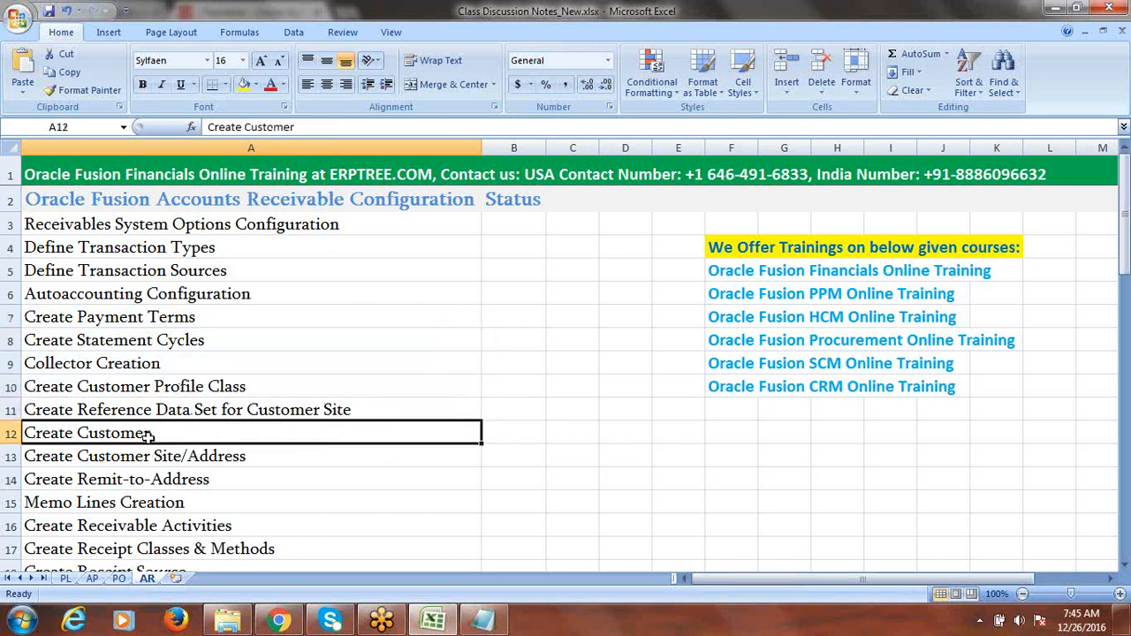
{"action": "left_click", "coordinate": [153, 456]}
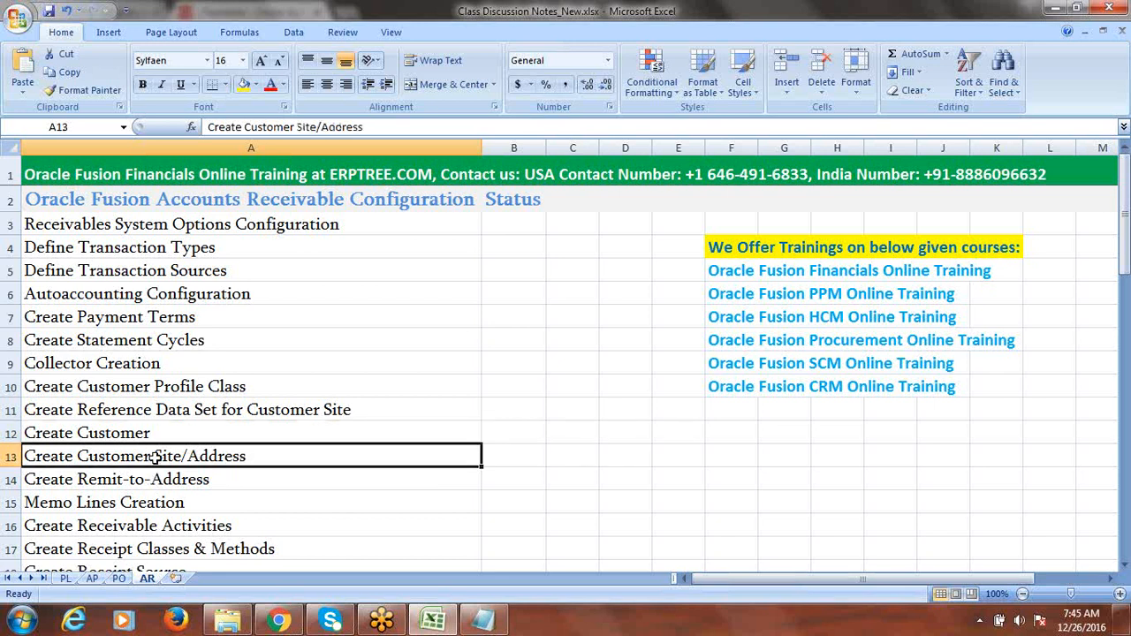
{"action": "mouse_move", "coordinate": [130, 432]}
{"action": "left_mouse_down"}
{"action": "mouse_move", "coordinate": [139, 451]}
{"action": "mouse_move", "coordinate": [151, 434]}
{"action": "left_mouse_up"}
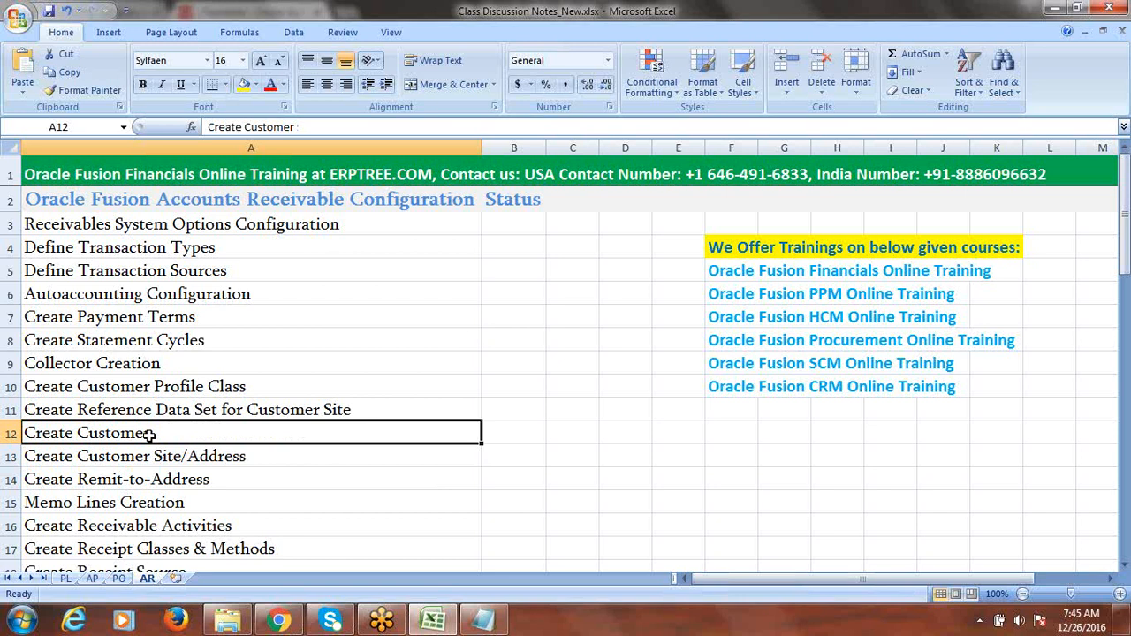
{"action": "left_click", "coordinate": [177, 457]}
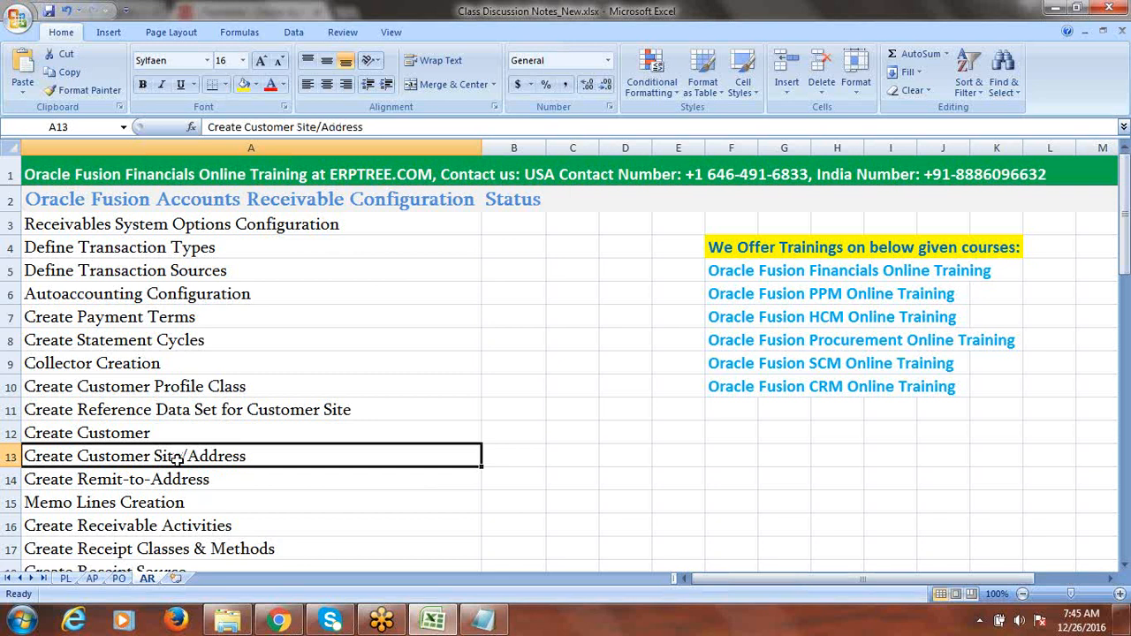
{"action": "left_click", "coordinate": [149, 433]}
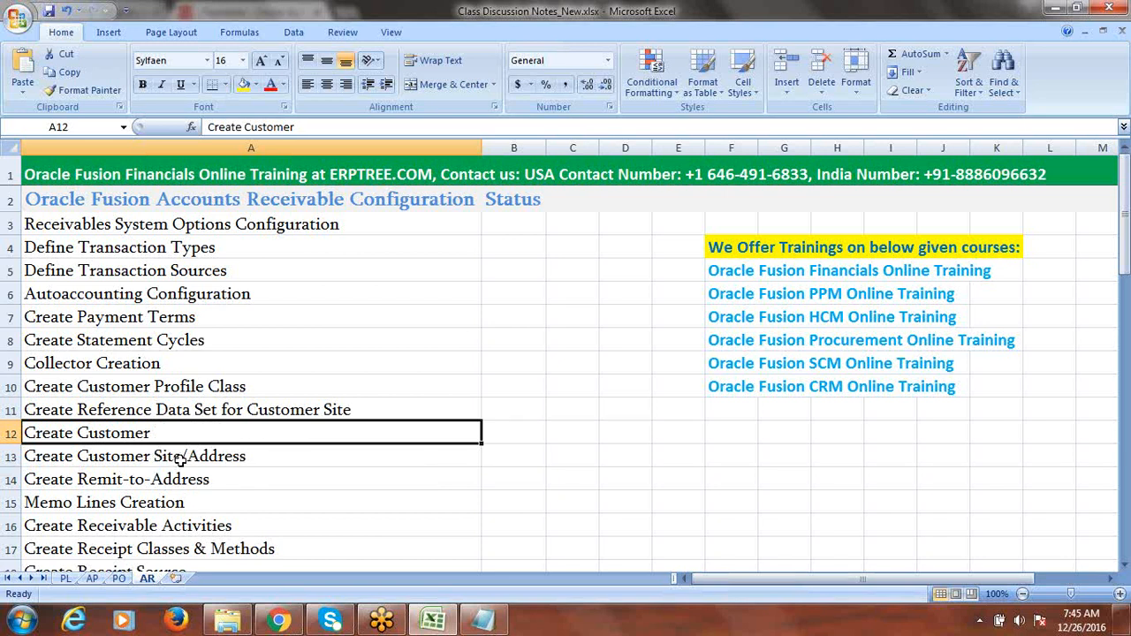
{"action": "left_click", "coordinate": [183, 460]}
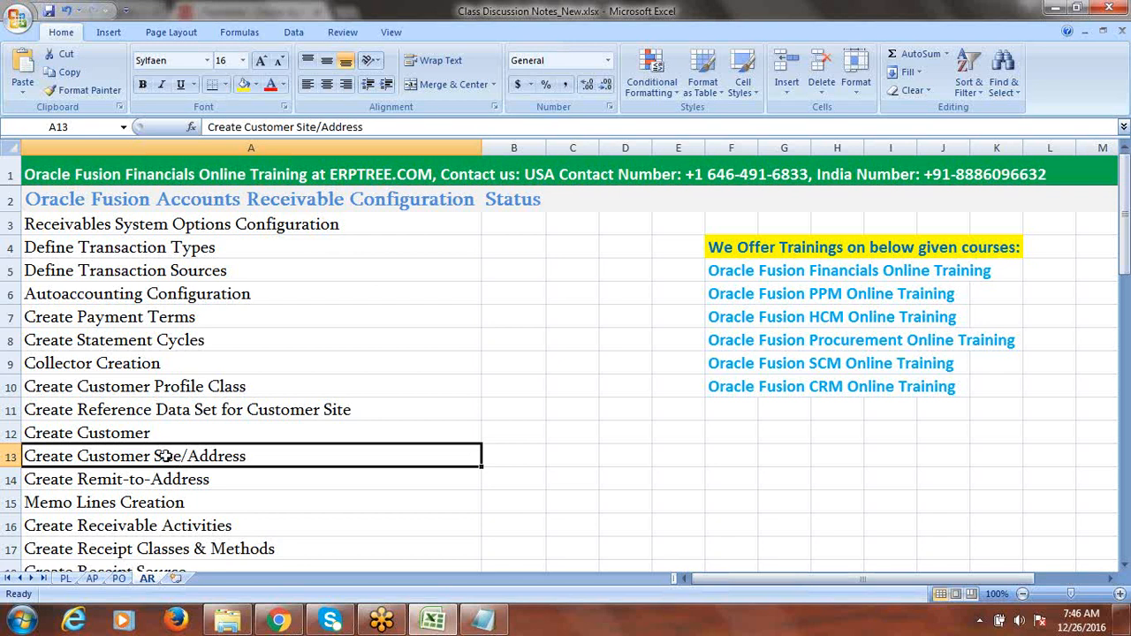
- Revisit the reference data set, Create Customer Site/Address and Create Remit-to-Address steps
{"action": "left_click", "coordinate": [124, 408]}
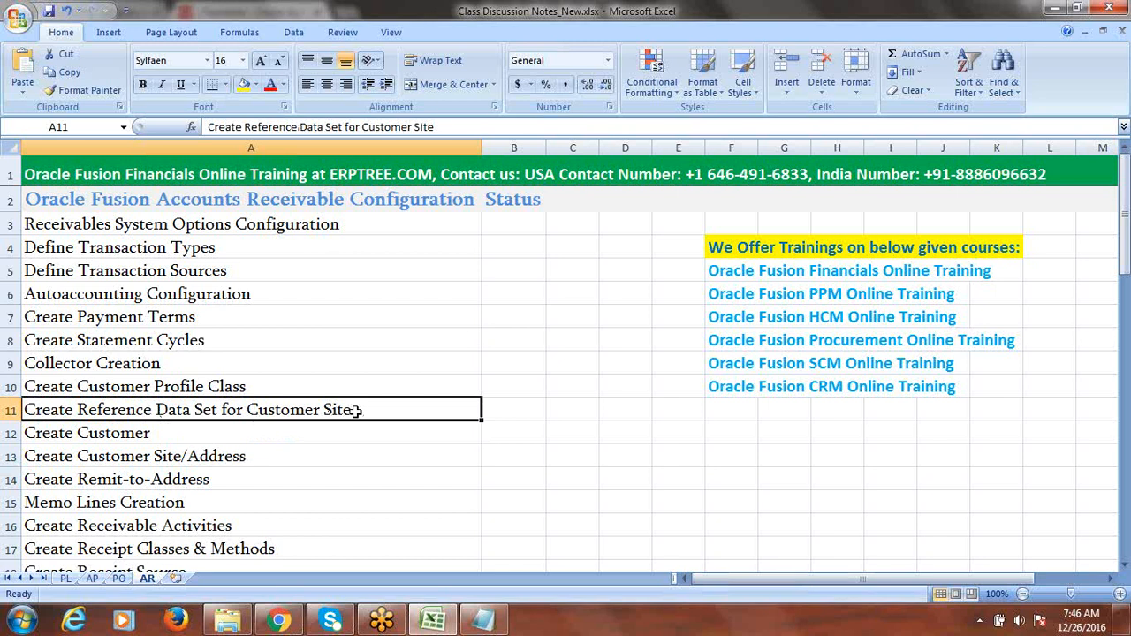
{"action": "left_click", "coordinate": [210, 461]}
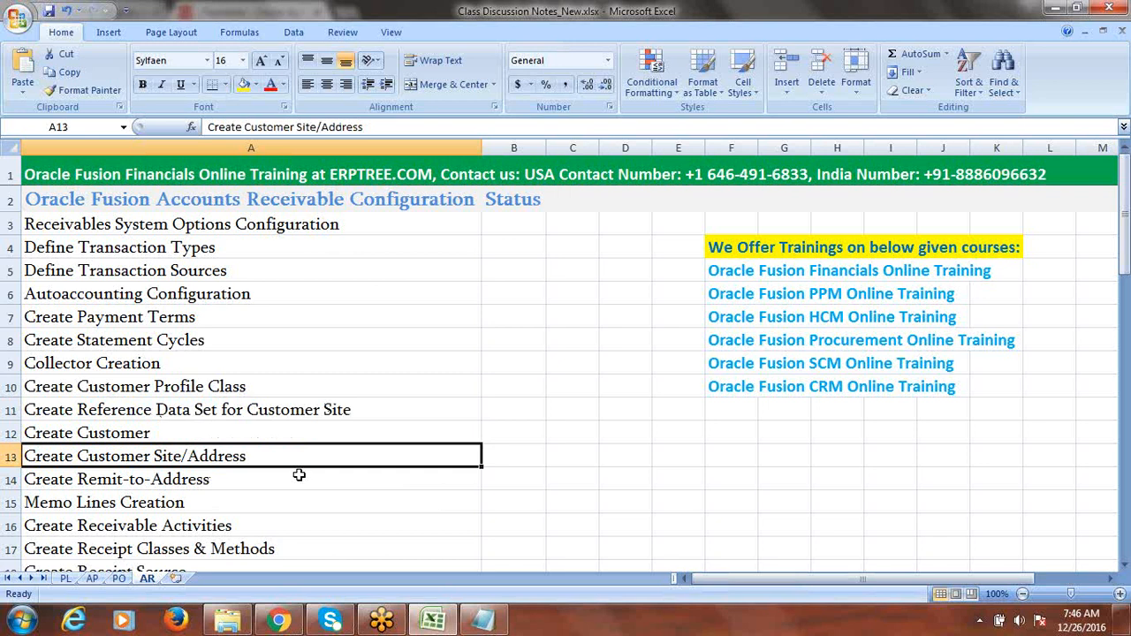
{"action": "left_click", "coordinate": [149, 478]}
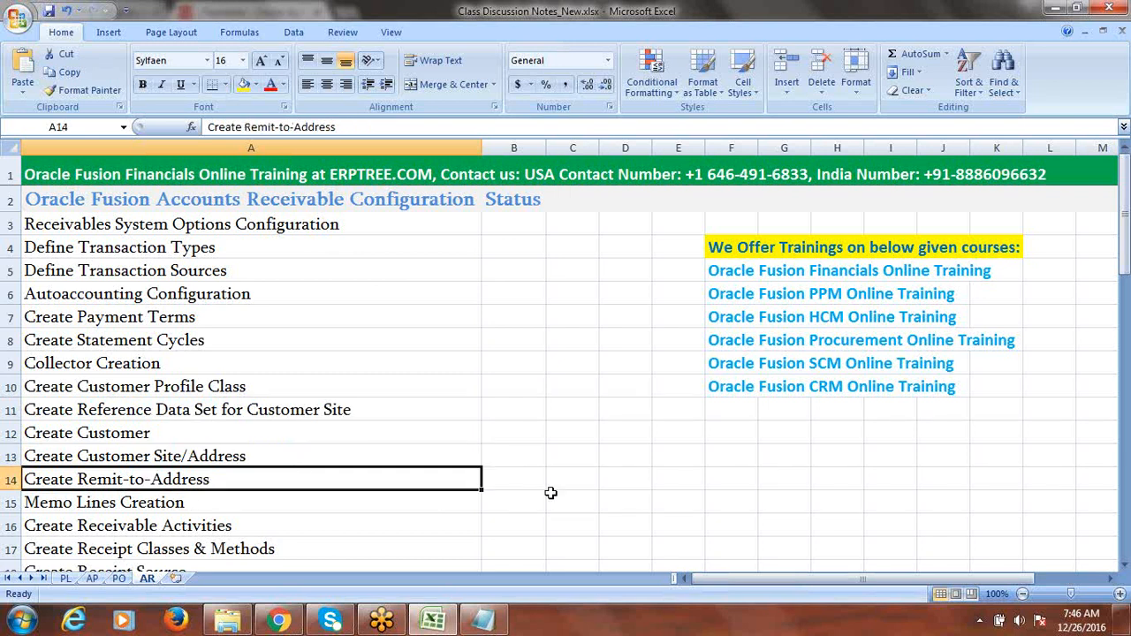
{"action": "left_click", "coordinate": [147, 456]}
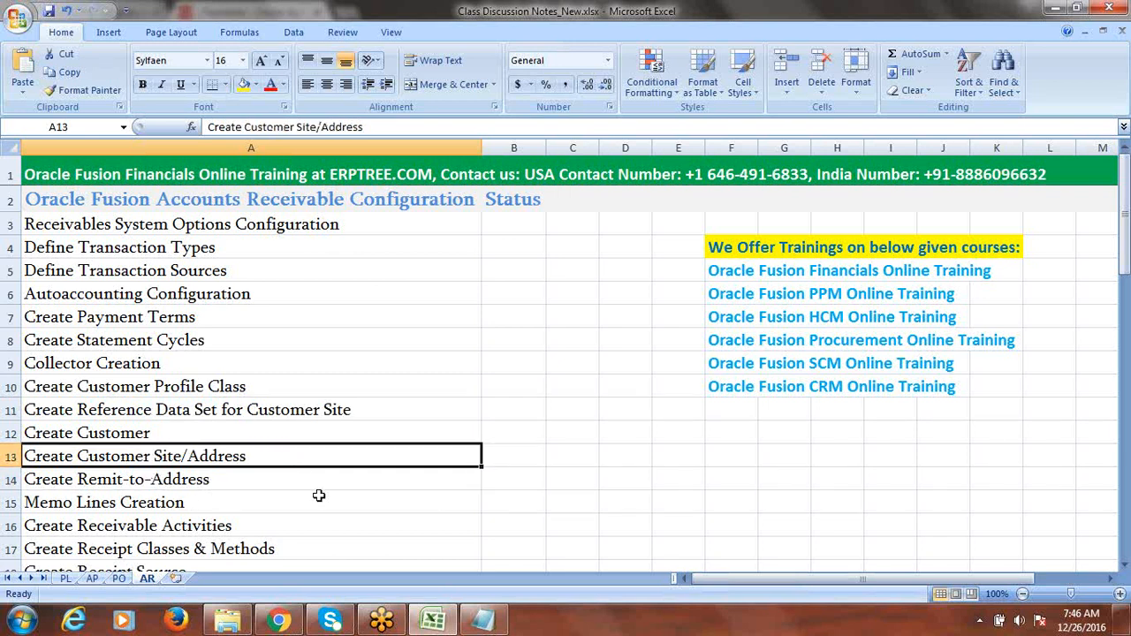
{"action": "left_click", "coordinate": [1125, 566]}
{"action": "left_click", "coordinate": [1125, 566]}
{"action": "left_click", "coordinate": [1125, 566]}
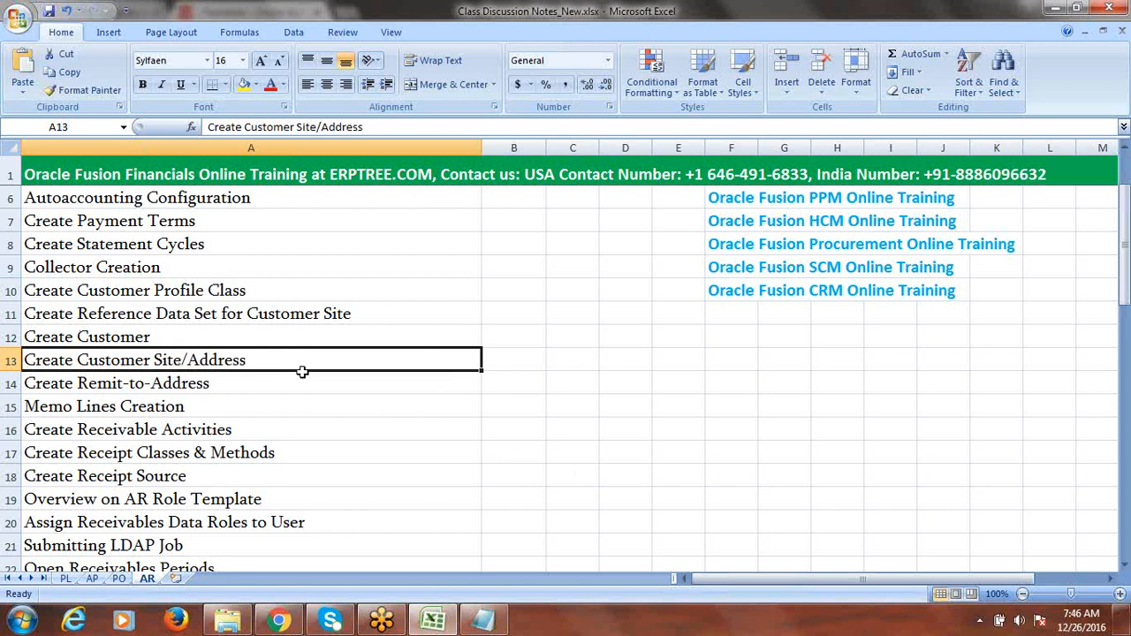
- Point out the Remit-to-Address, Memo Lines Creation and Create Receivable Activities steps
{"action": "left_click", "coordinate": [201, 386]}
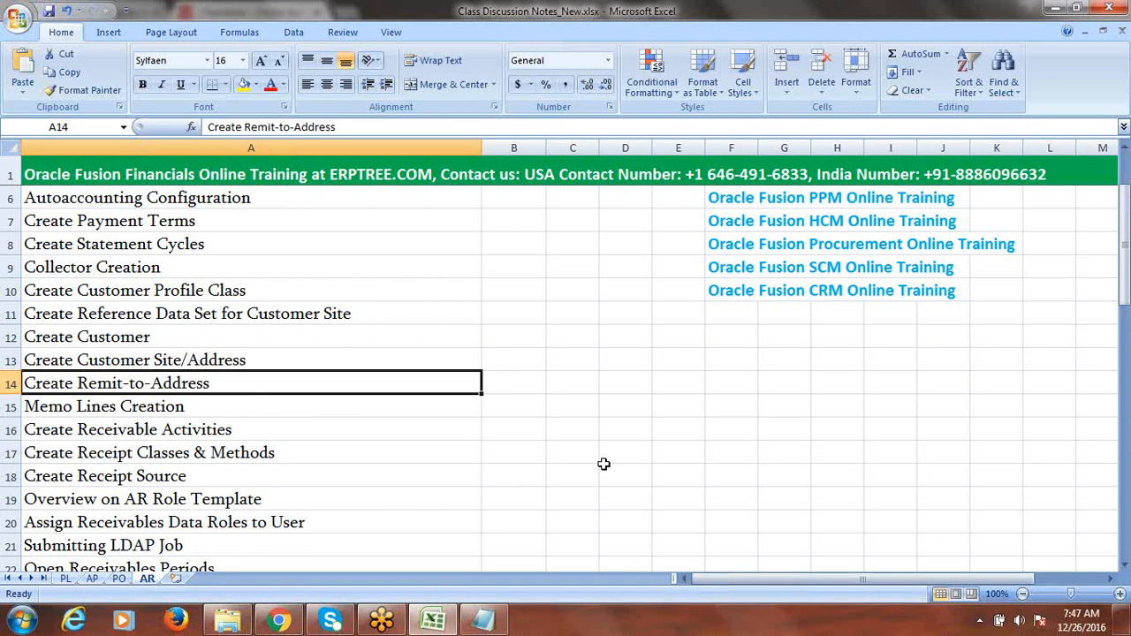
{"action": "left_click", "coordinate": [193, 408]}
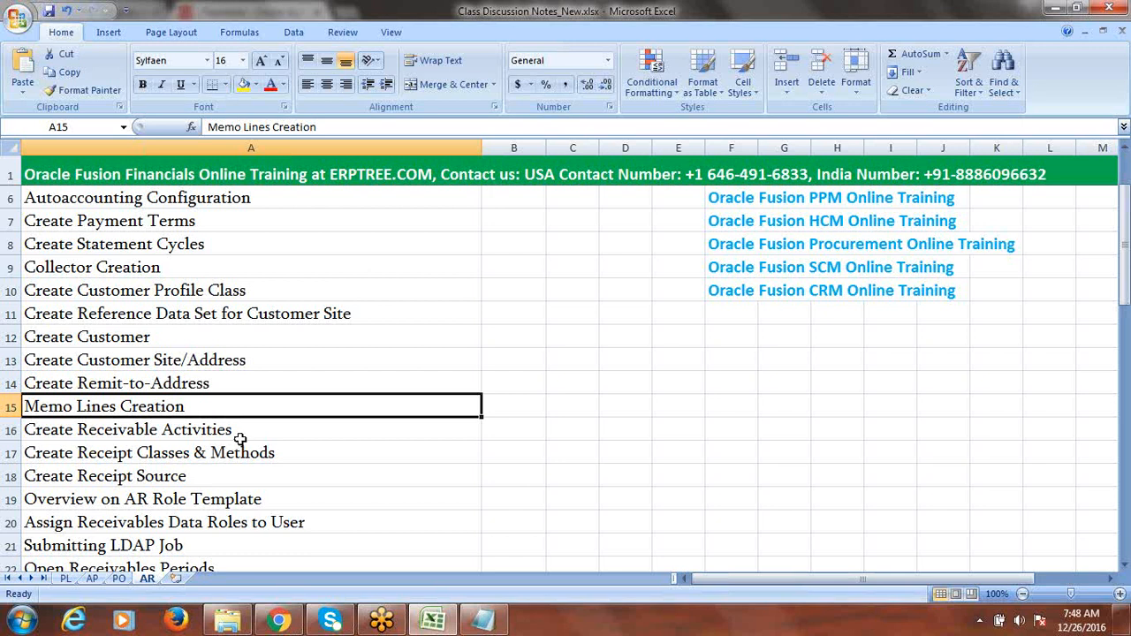
{"action": "left_click", "coordinate": [236, 429]}
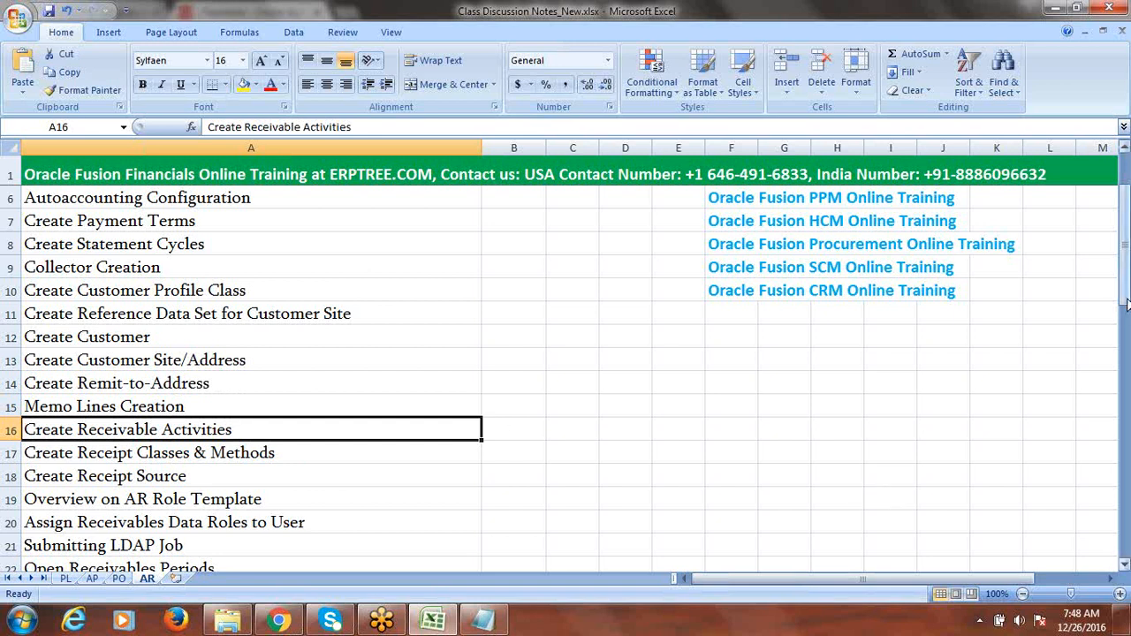
{"action": "left_click_drag", "start_coordinate": [1127, 293], "coordinate": [1127, 292]}
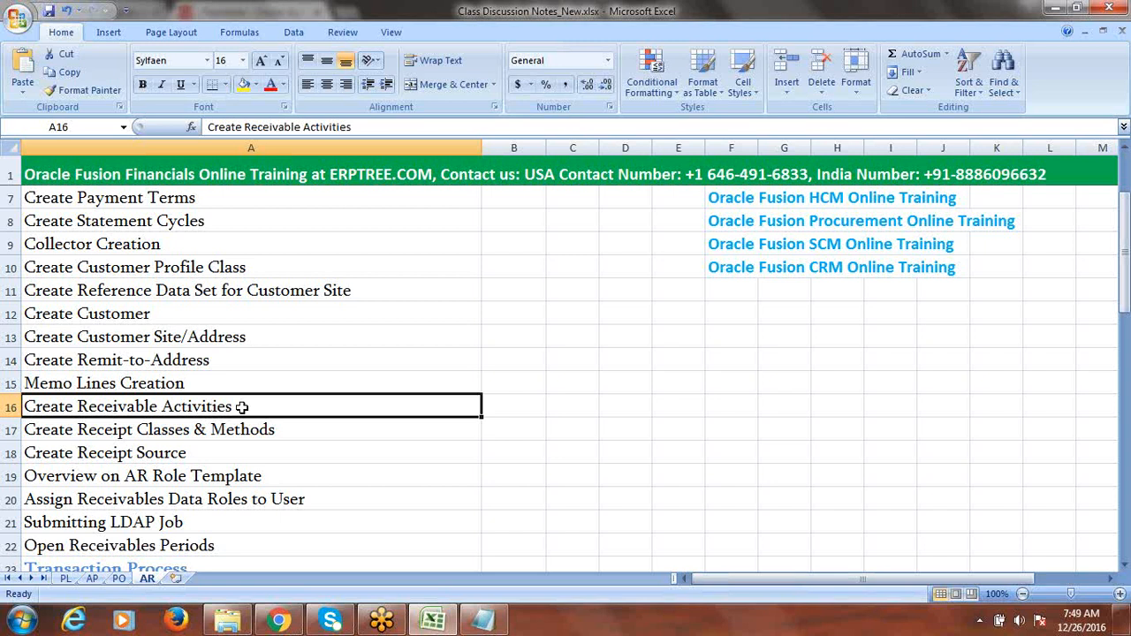
{"action": "double_click", "coordinate": [241, 406]}
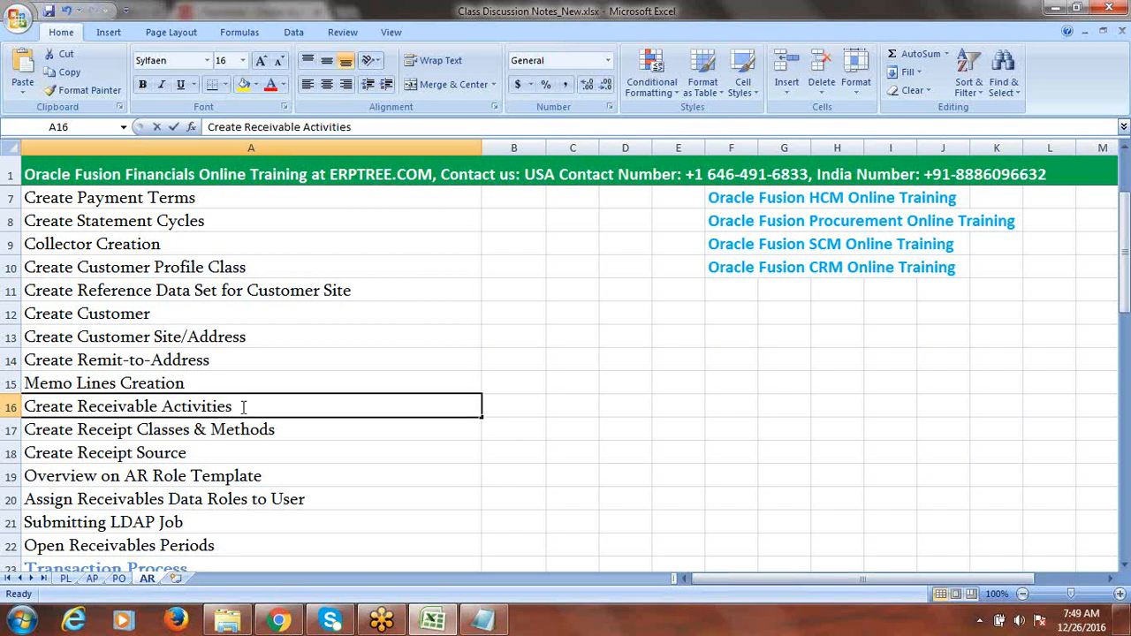
{"action": "left_click_drag", "start_coordinate": [241, 407], "coordinate": [77, 409]}
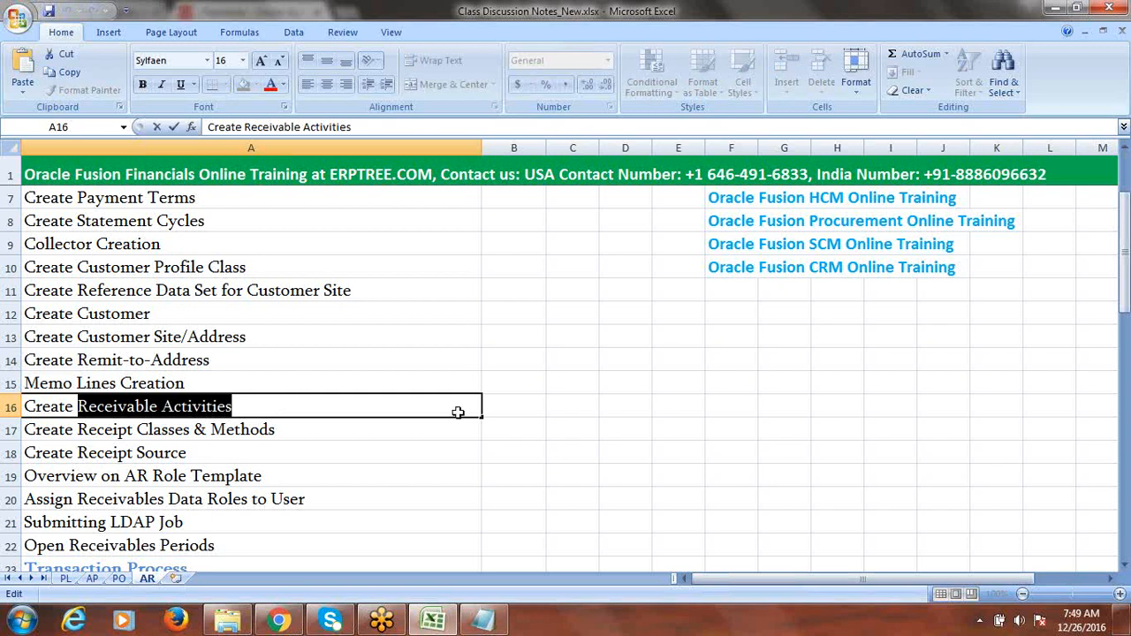
{"action": "left_click", "coordinate": [517, 406]}
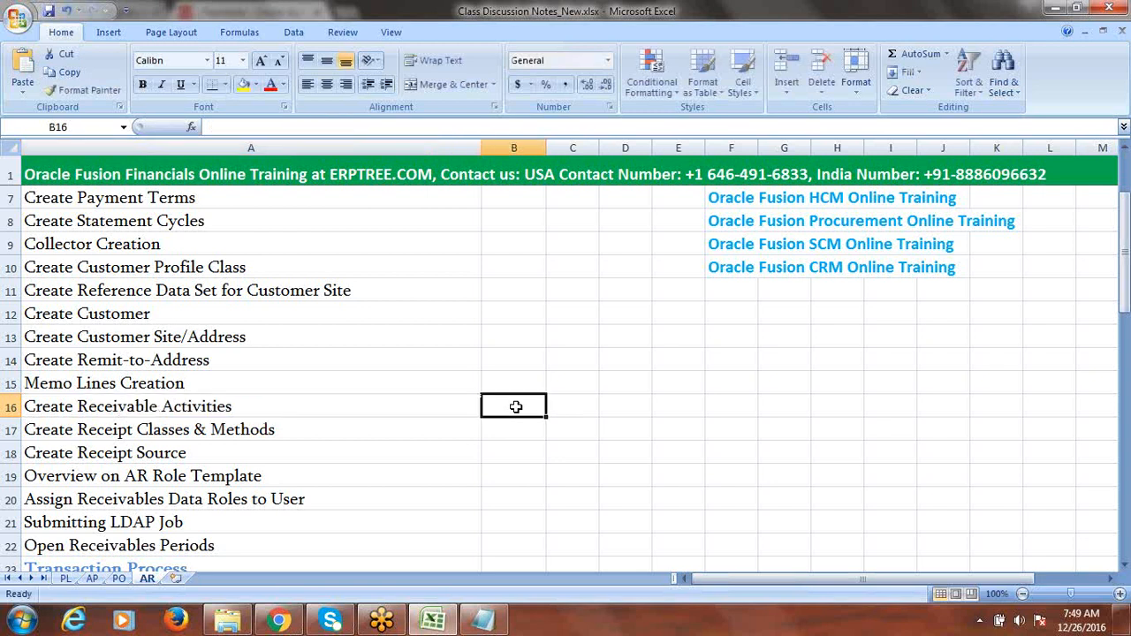
{"action": "left_click", "coordinate": [237, 407]}
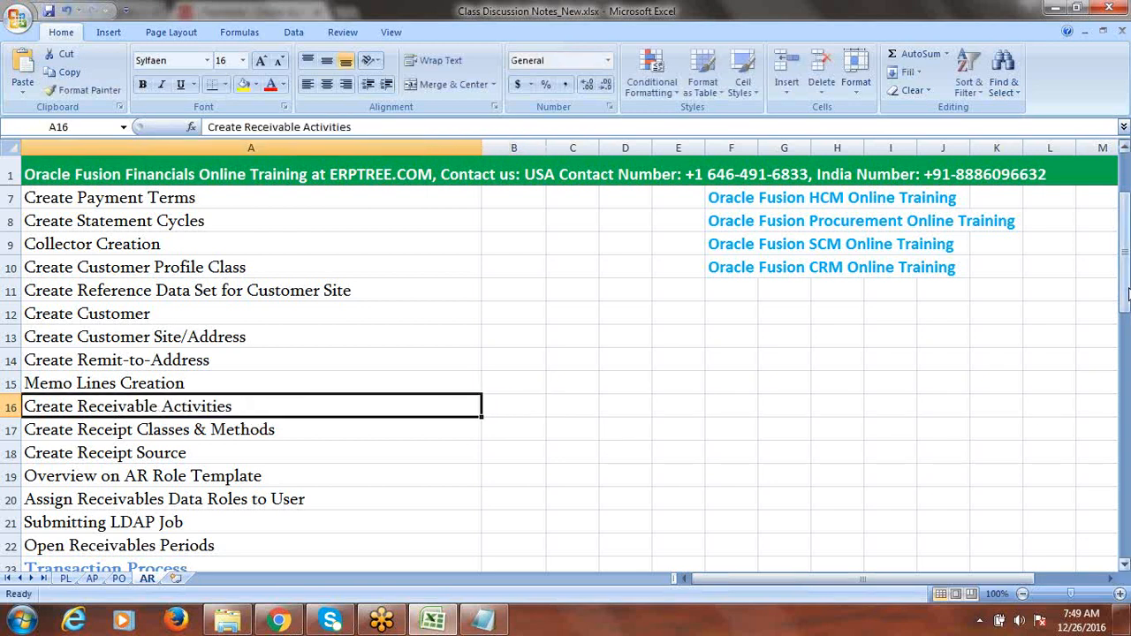
{"action": "left_click_drag", "start_coordinate": [1126, 293], "coordinate": [1126, 290]}
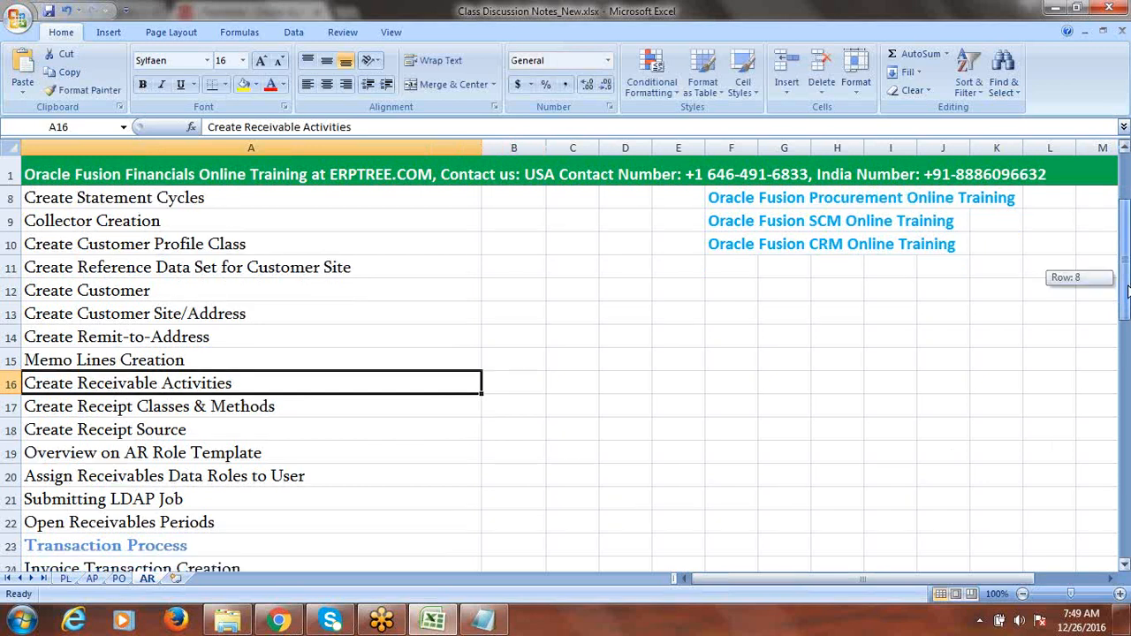
- Highlight the words Receipt Classes and Methods in the Create Receipt Classes & Methods step
{"action": "left_click", "coordinate": [185, 407]}
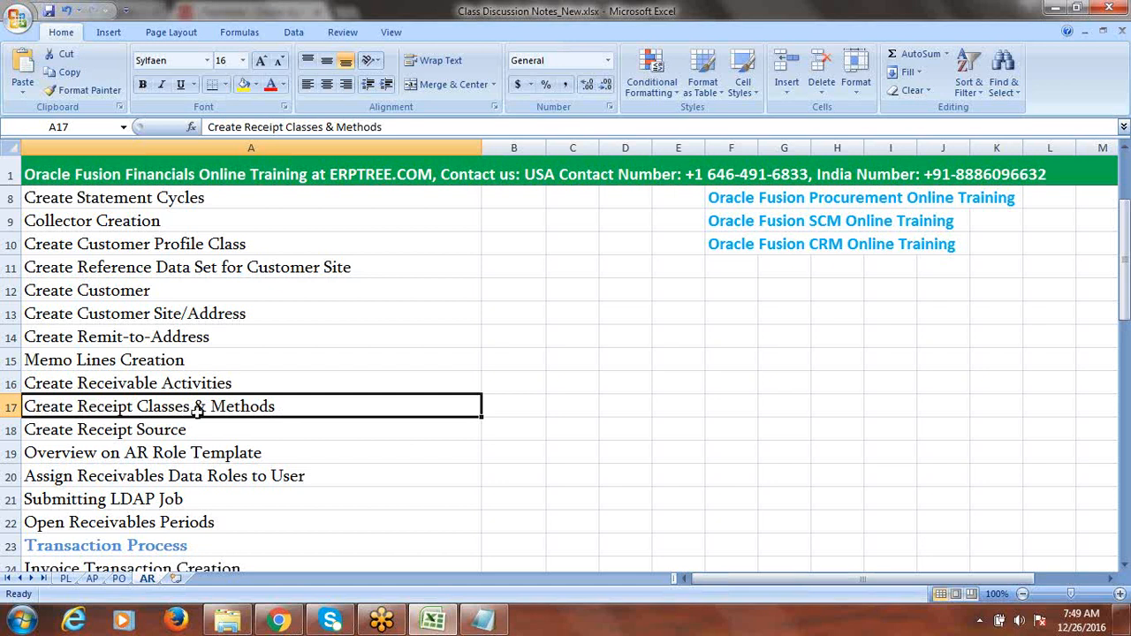
{"action": "double_click", "coordinate": [274, 407]}
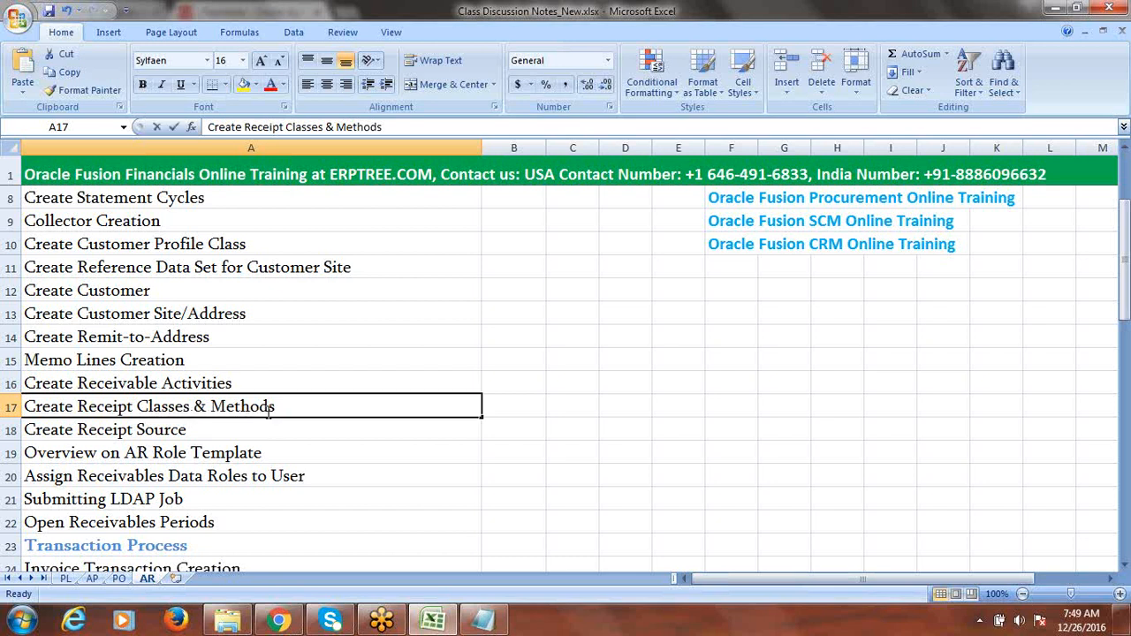
{"action": "left_click_drag", "start_coordinate": [275, 406], "coordinate": [210, 408]}
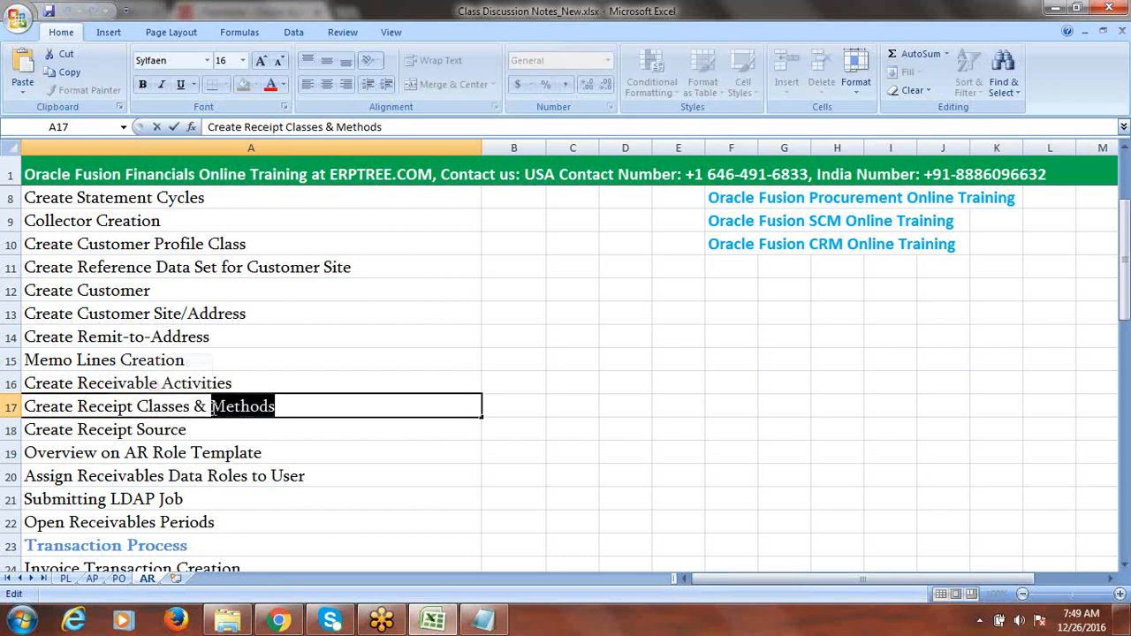
{"action": "left_click_drag", "start_coordinate": [279, 408], "coordinate": [212, 408]}
{"action": "left_click_drag", "start_coordinate": [289, 406], "coordinate": [212, 408]}
{"action": "left_click_drag", "start_coordinate": [193, 410], "coordinate": [78, 410]}
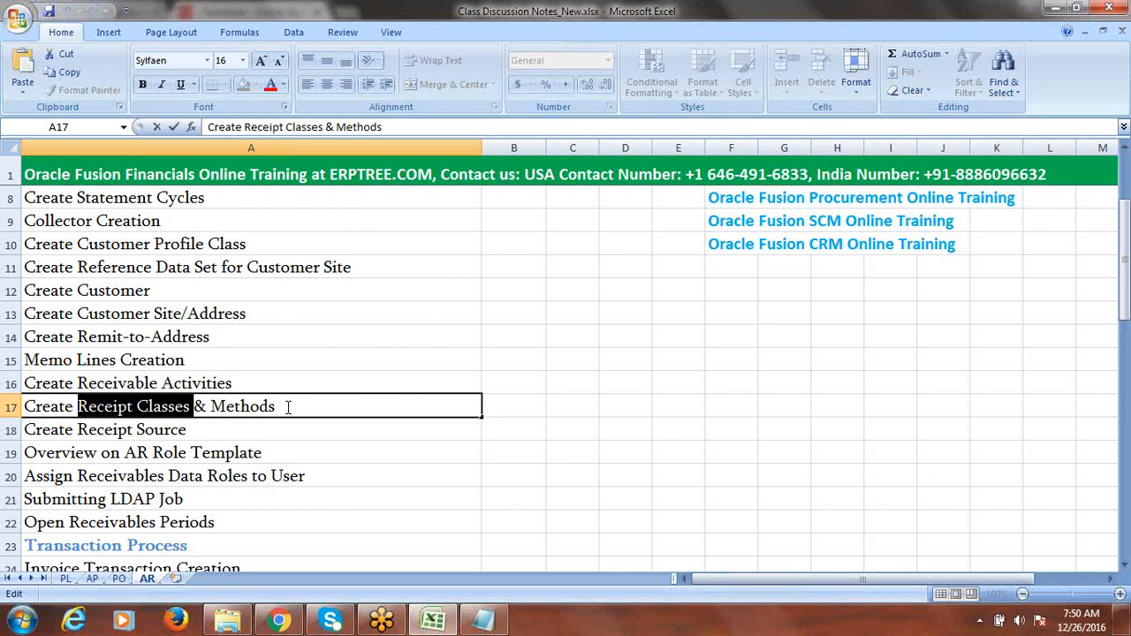
{"action": "left_click_drag", "start_coordinate": [192, 407], "coordinate": [77, 407]}
{"action": "mouse_move", "coordinate": [78, 406]}
{"action": "left_mouse_down"}
{"action": "mouse_move", "coordinate": [189, 408]}
{"action": "mouse_move", "coordinate": [192, 422]}
{"action": "mouse_move", "coordinate": [77, 409]}
{"action": "mouse_move", "coordinate": [86, 412]}
{"action": "left_mouse_up"}
{"action": "left_click", "coordinate": [191, 406]}
{"action": "left_click_drag", "start_coordinate": [211, 407], "coordinate": [280, 407]}
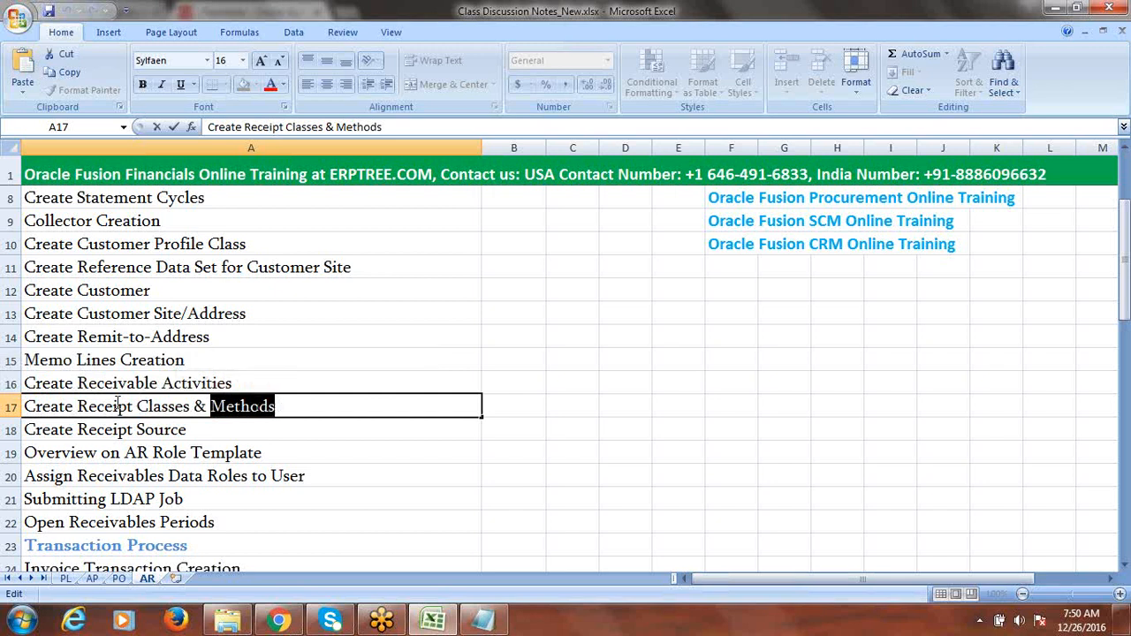
{"action": "left_click", "coordinate": [78, 406]}
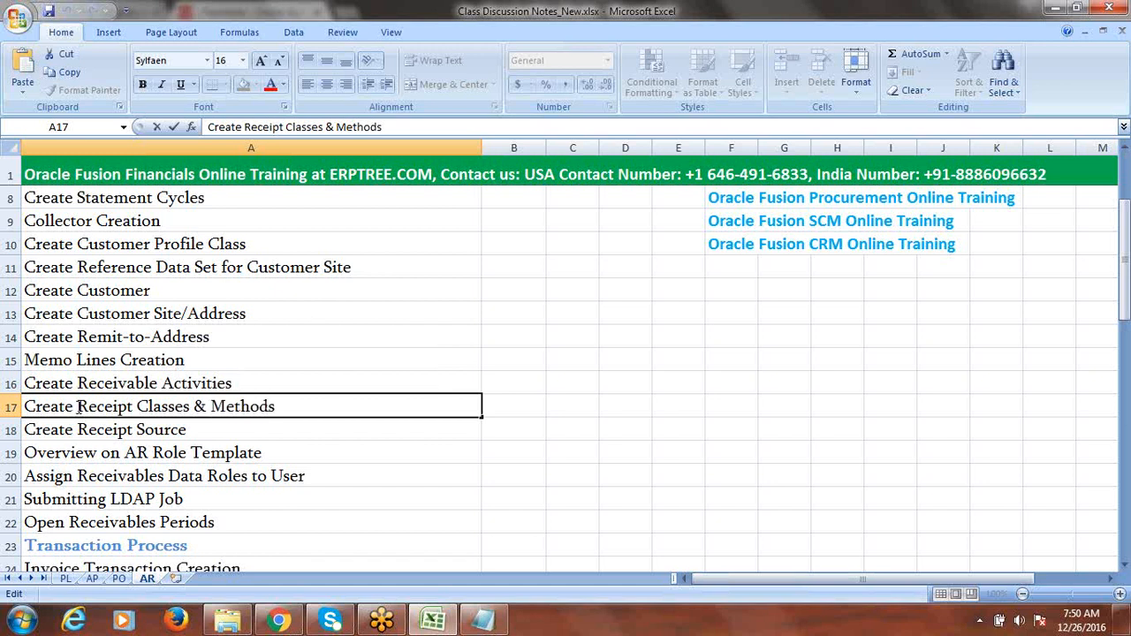
{"action": "left_click_drag", "start_coordinate": [298, 409], "coordinate": [77, 408]}
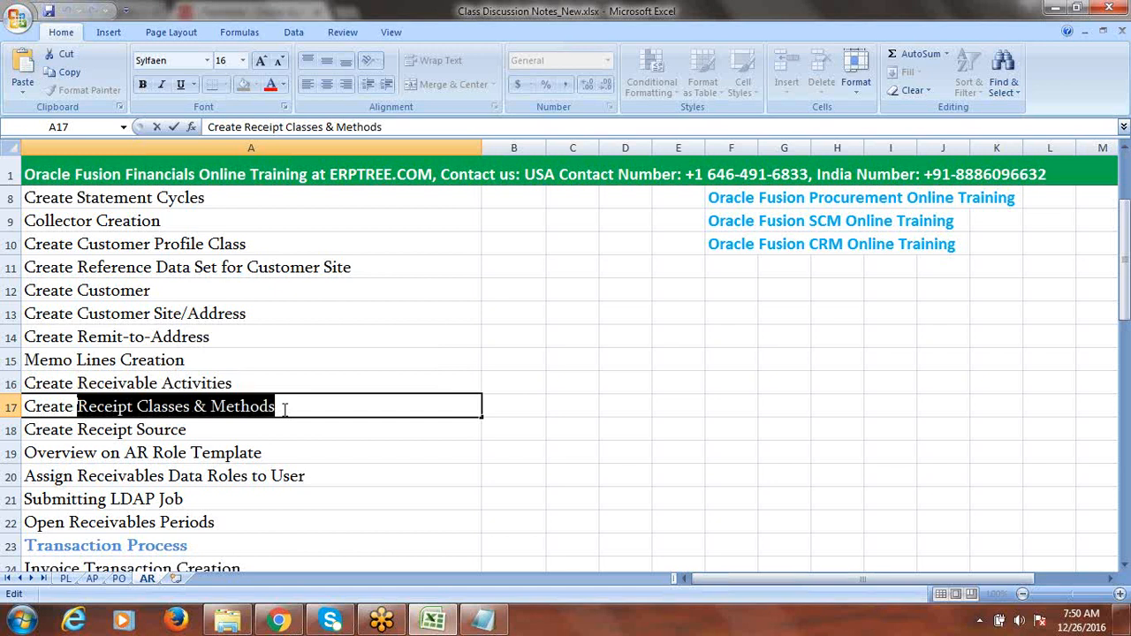
- Compare Define Transaction Types and Sources with the Receipt Classes and Create Receipt Source steps
{"action": "left_click_drag", "start_coordinate": [1126, 314], "coordinate": [1125, 302]}
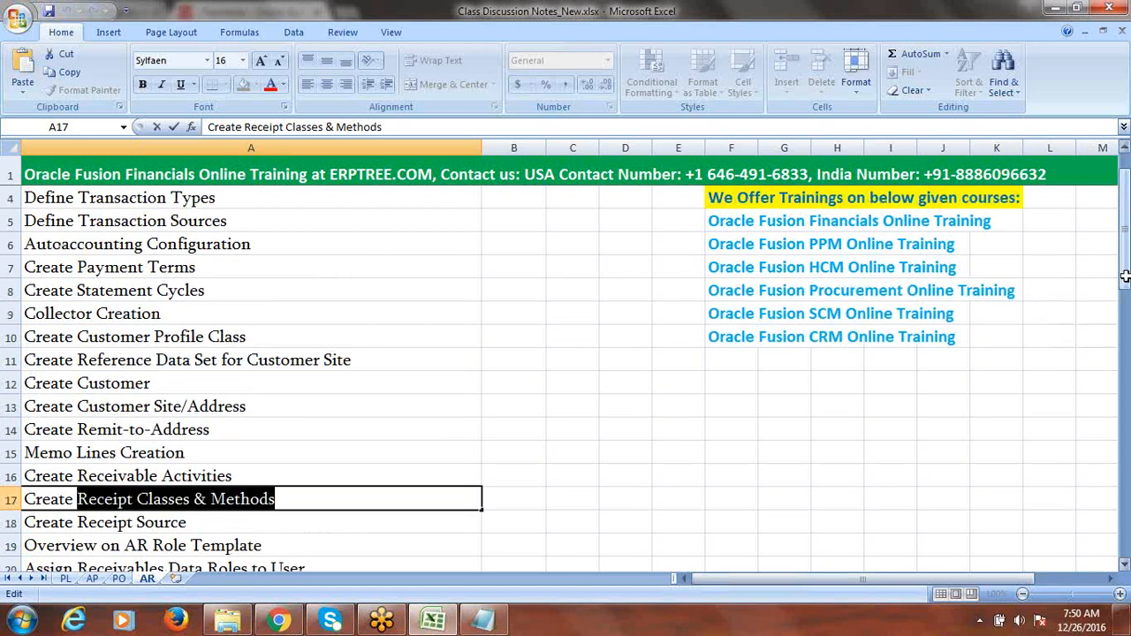
{"action": "left_click", "coordinate": [180, 198]}
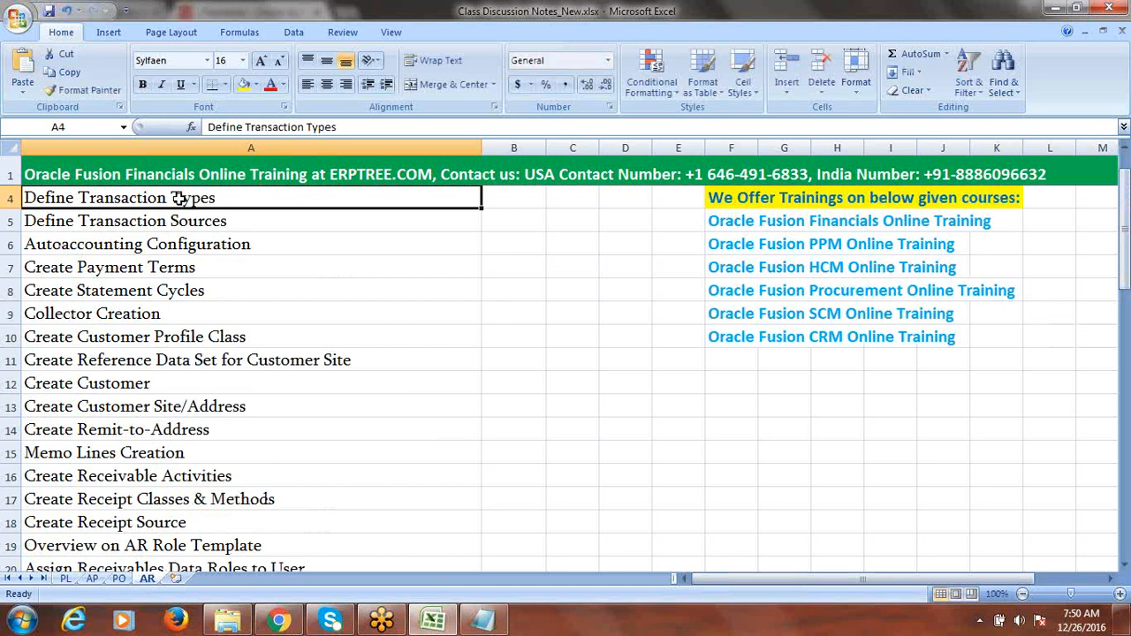
{"action": "left_click", "coordinate": [156, 499]}
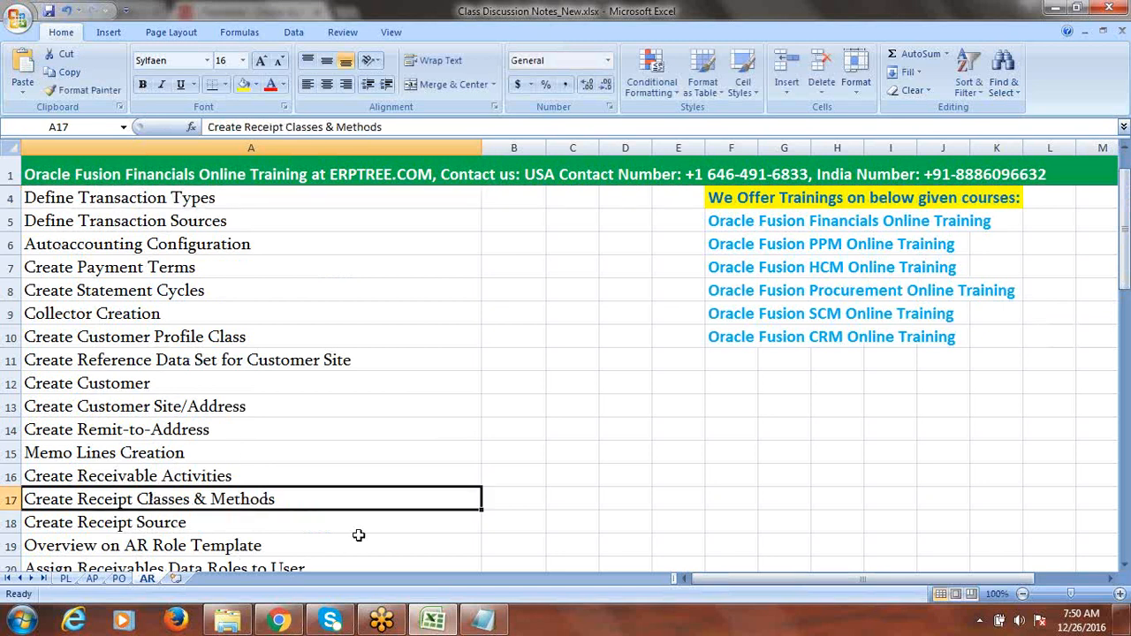
{"action": "left_click", "coordinate": [210, 222]}
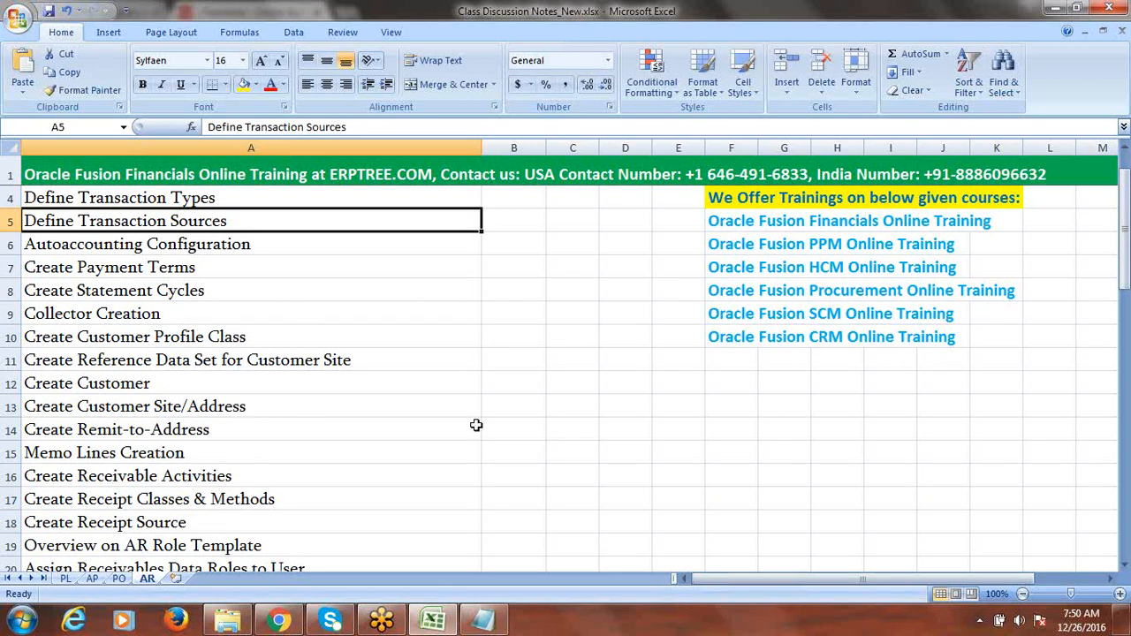
{"action": "left_click", "coordinate": [189, 522]}
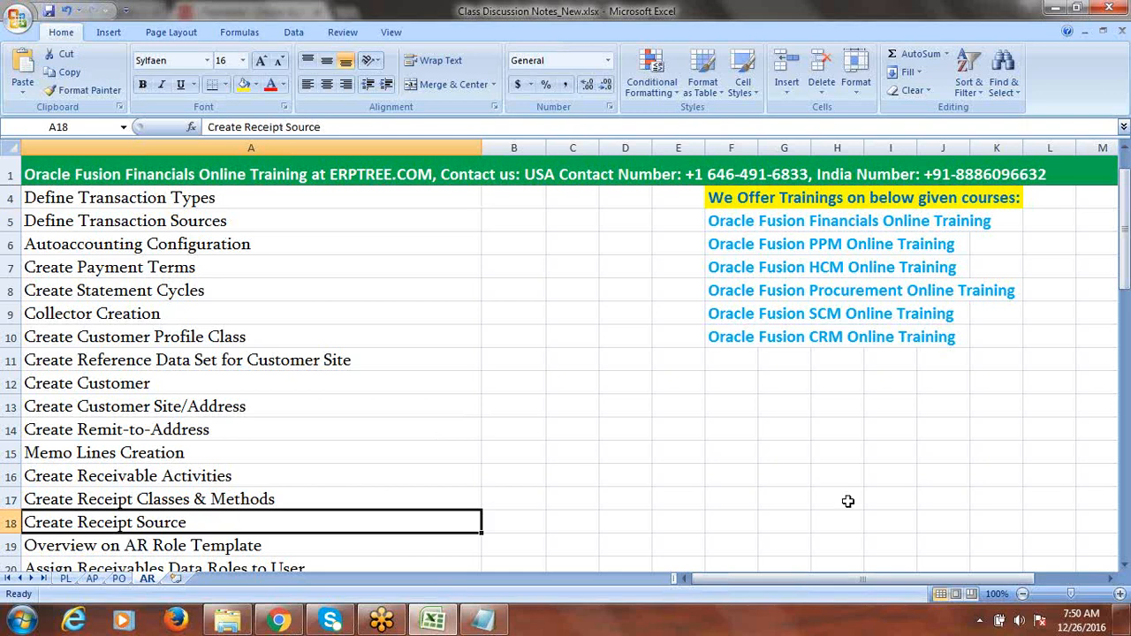
{"action": "left_click_drag", "start_coordinate": [1126, 228], "coordinate": [1126, 236]}
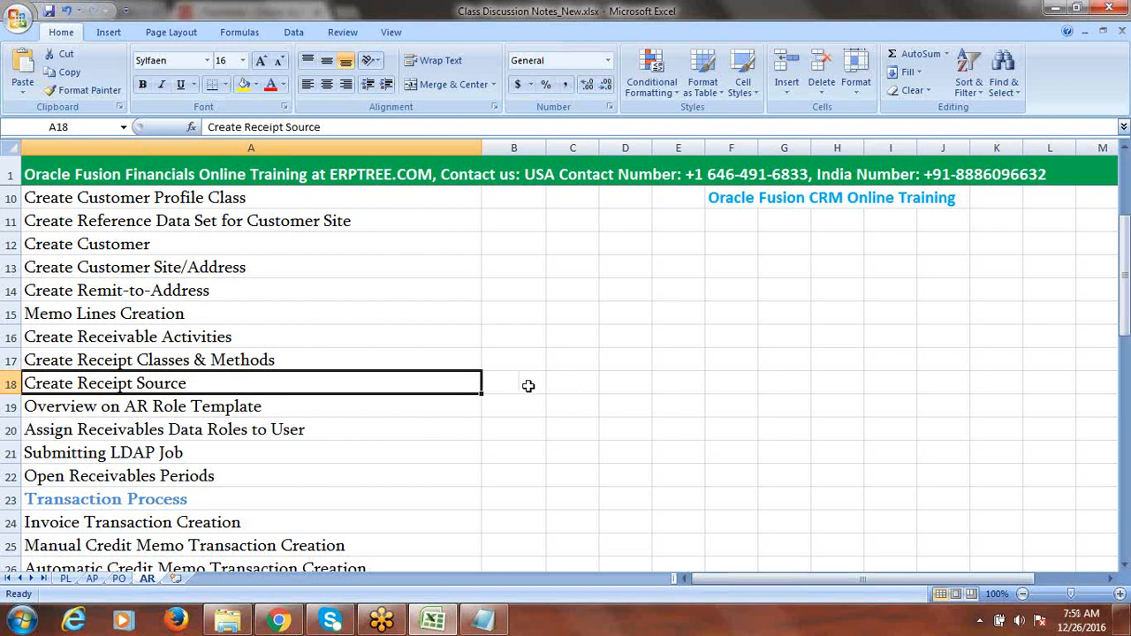
- Review the AR role template, data roles, LDAP job and Open Receivables Periods topics, returning to System Options
{"action": "left_click", "coordinate": [183, 402]}
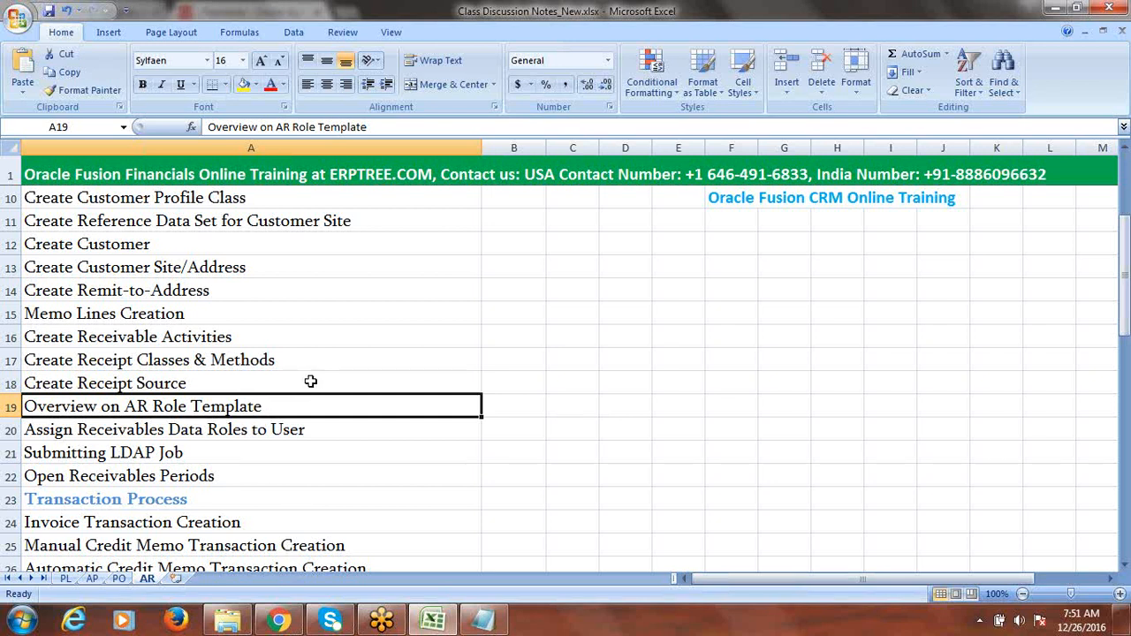
{"action": "left_click", "coordinate": [208, 431]}
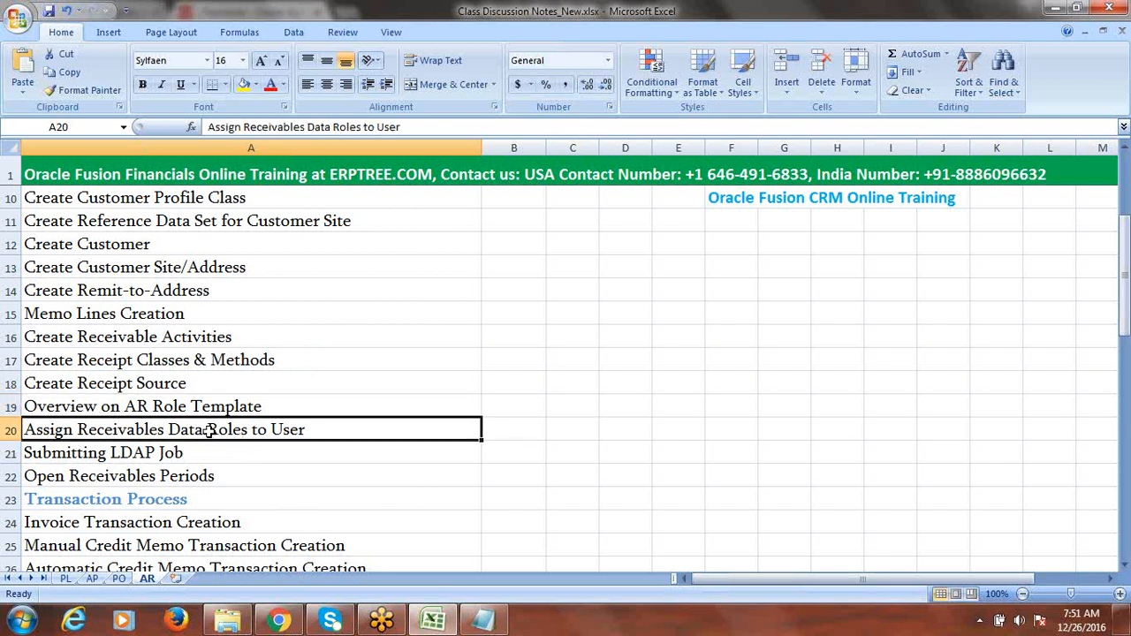
{"action": "left_click", "coordinate": [139, 448]}
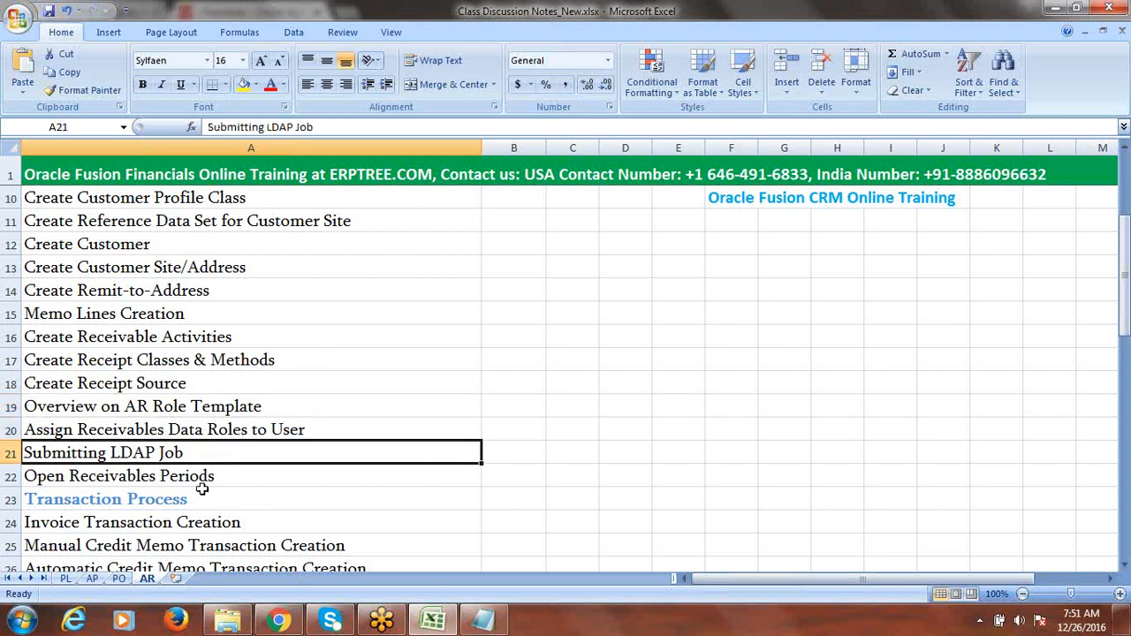
{"action": "left_click", "coordinate": [199, 478]}
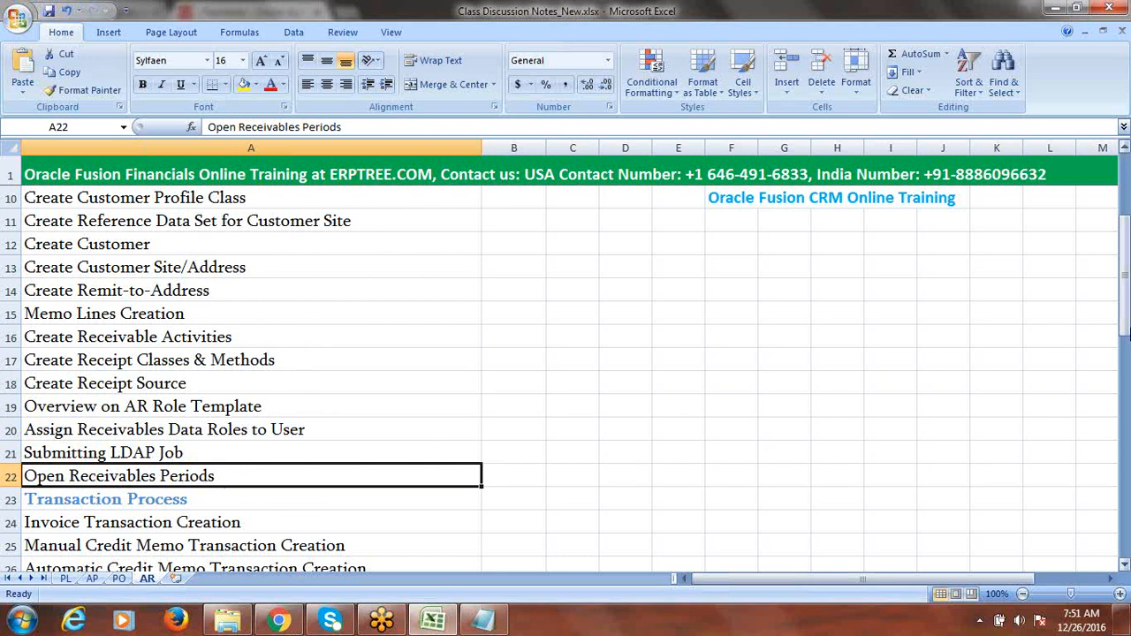
{"action": "left_click_drag", "start_coordinate": [1125, 317], "coordinate": [1125, 325]}
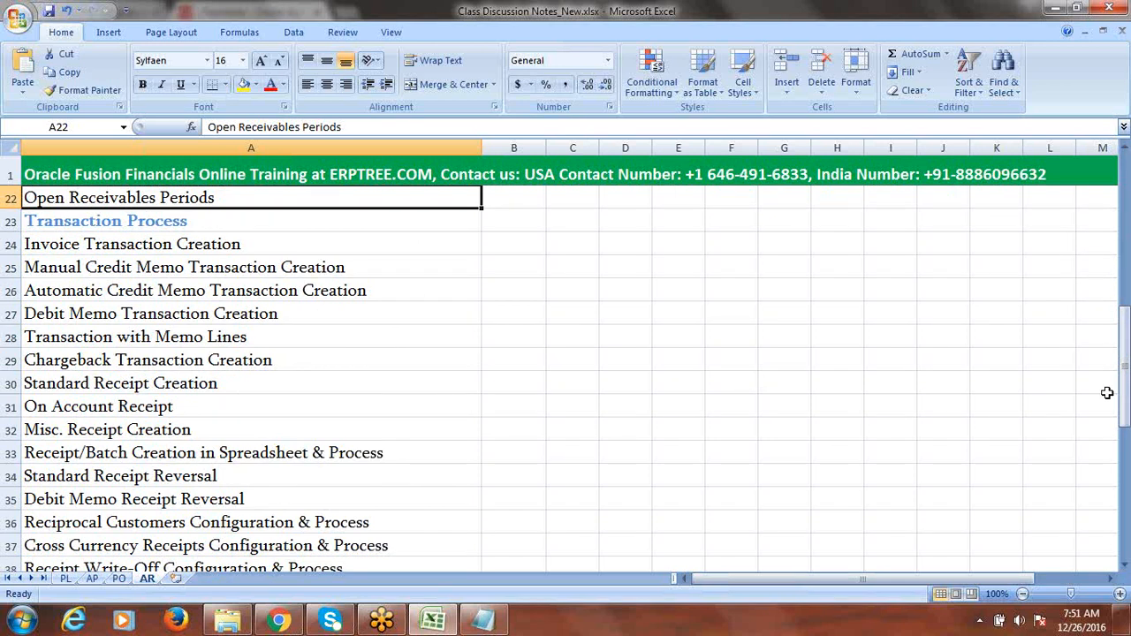
{"action": "left_click_drag", "start_coordinate": [1126, 380], "coordinate": [1126, 500]}
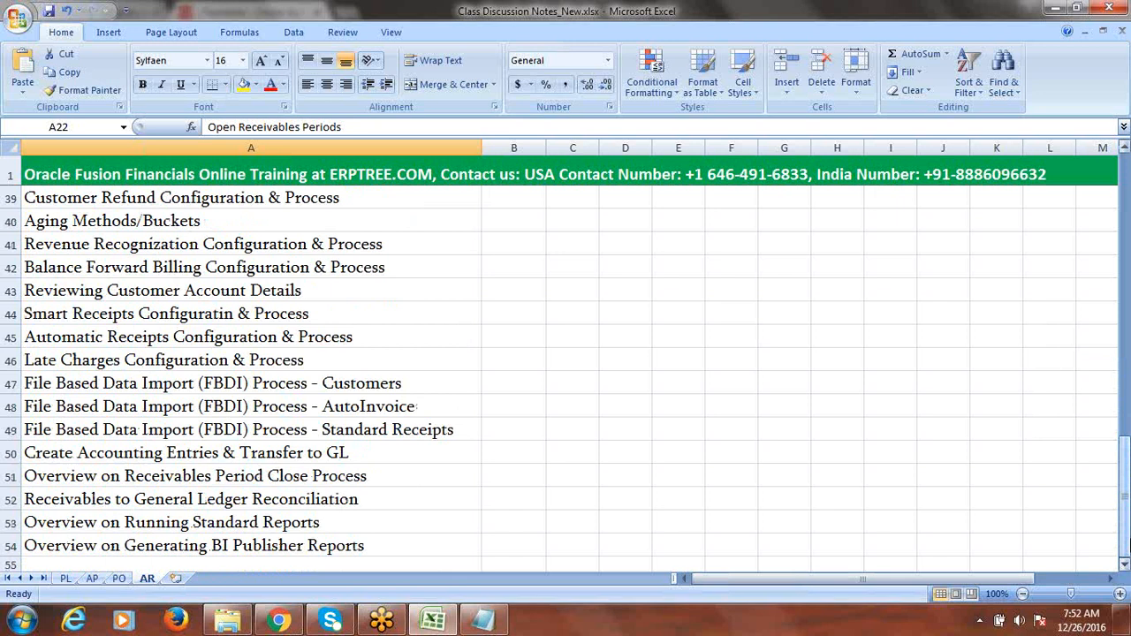
{"action": "left_click_drag", "start_coordinate": [1126, 541], "coordinate": [1126, 239]}
{"action": "left_click", "coordinate": [256, 228]}
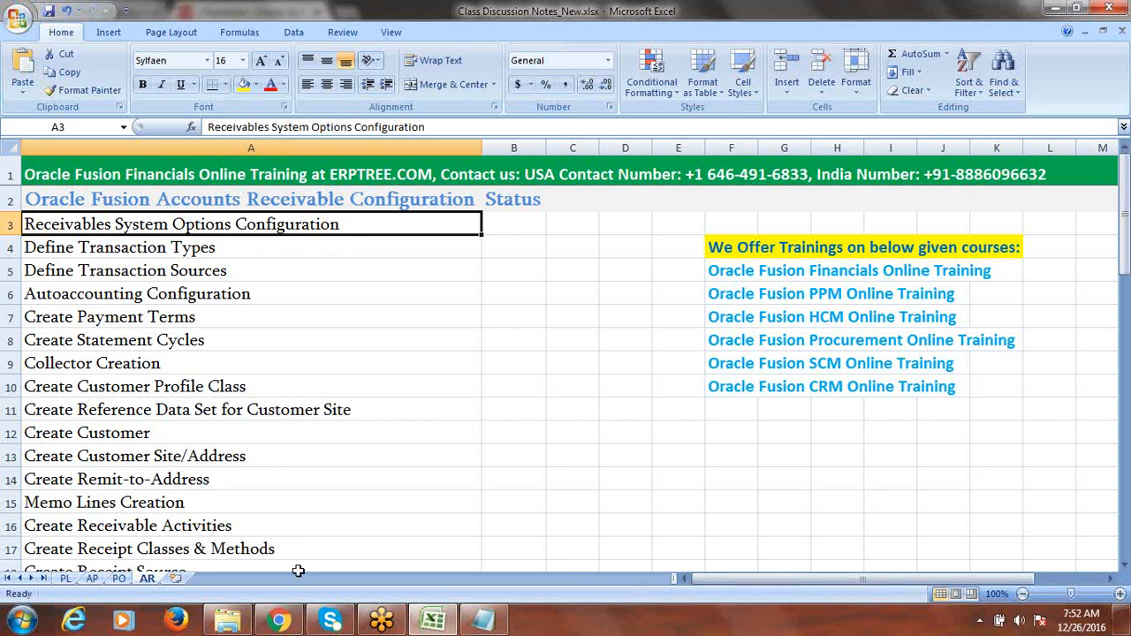
- In Chrome, go to Setup and Maintenance's Implementation Projects overview and open Fusion Implementation Project
{"action": "left_click", "coordinate": [288, 623]}
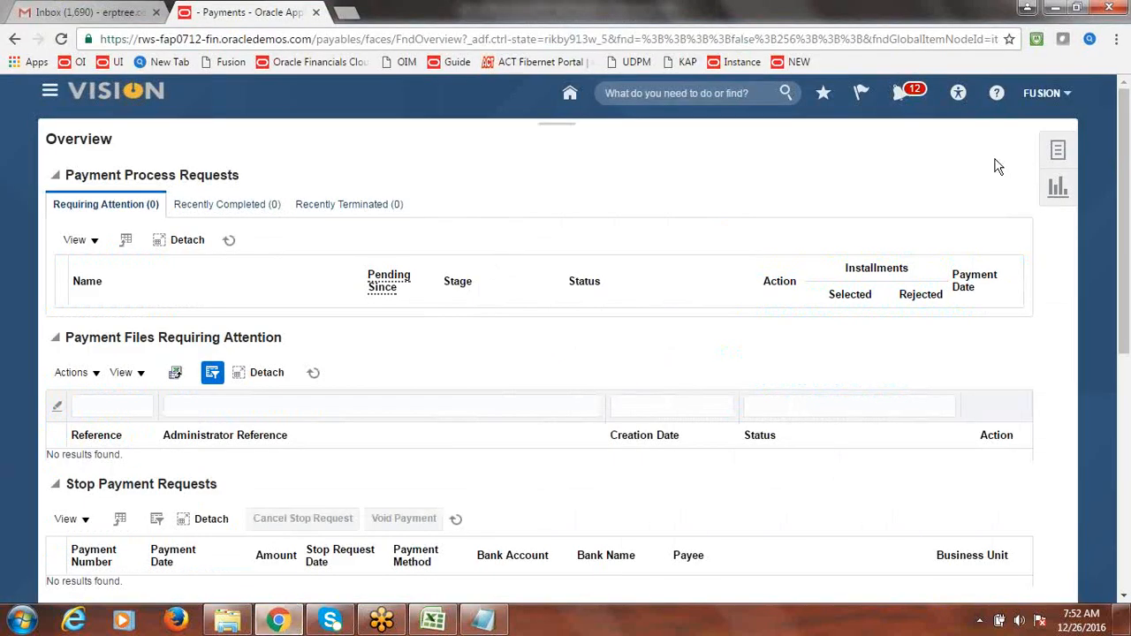
{"action": "left_click", "coordinate": [1052, 93]}
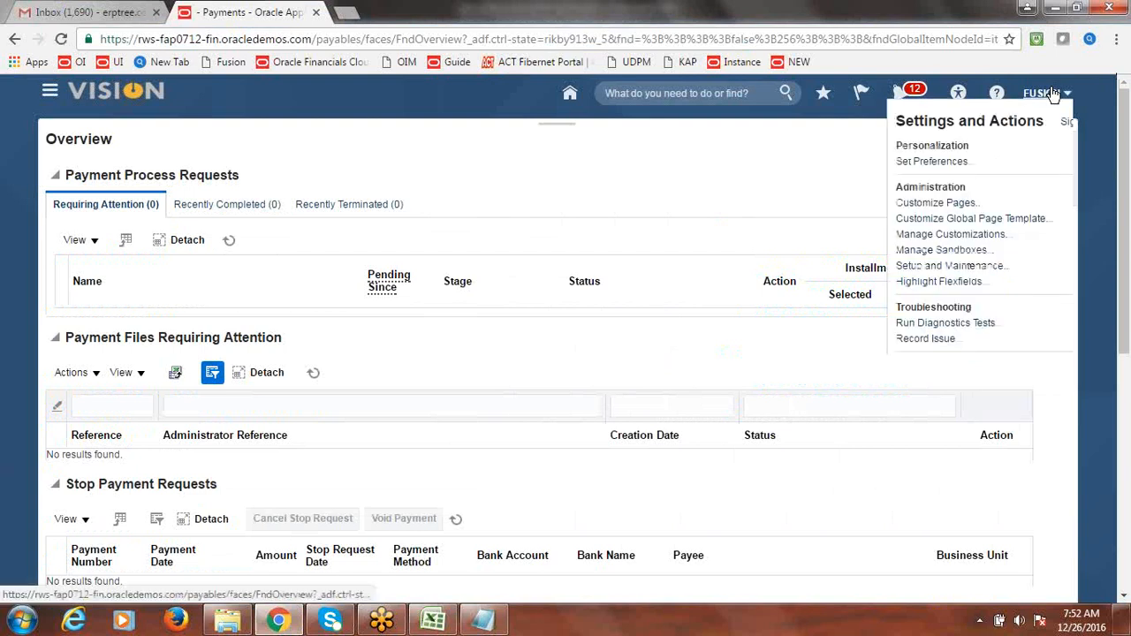
{"action": "left_click", "coordinate": [897, 265]}
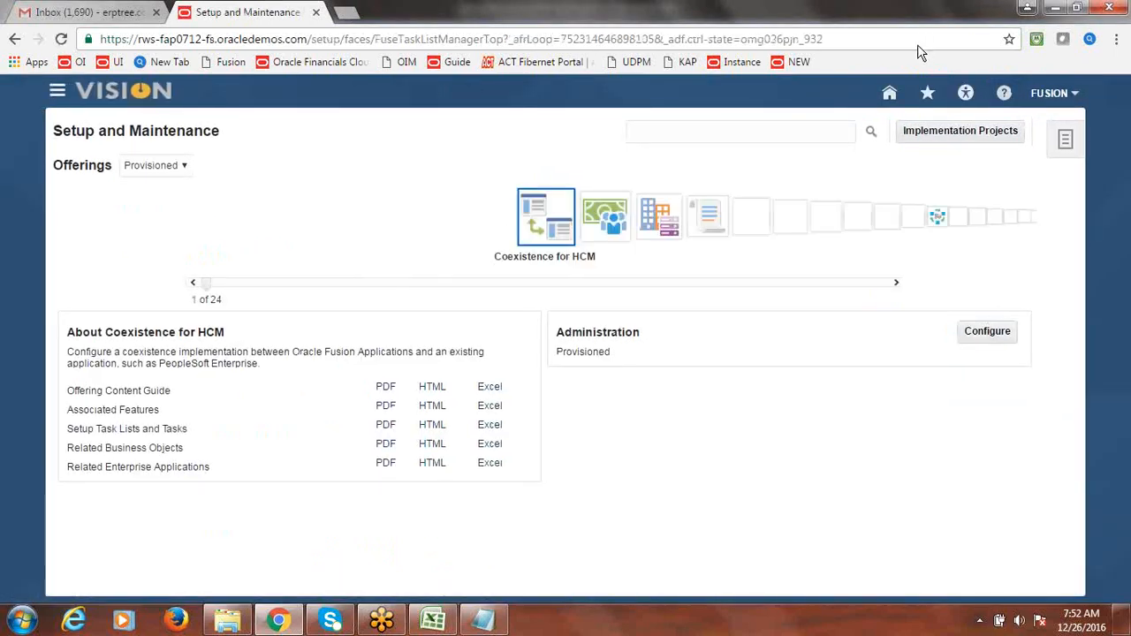
{"action": "left_click", "coordinate": [938, 132]}
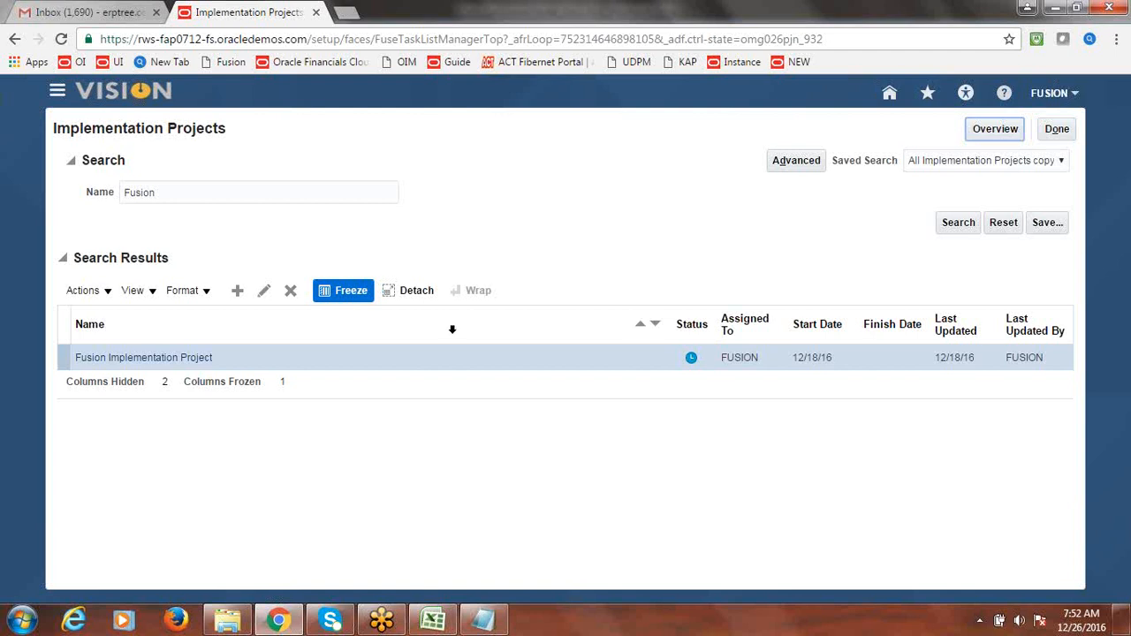
{"action": "left_click", "coordinate": [1006, 140]}
{"action": "left_click", "coordinate": [1004, 131]}
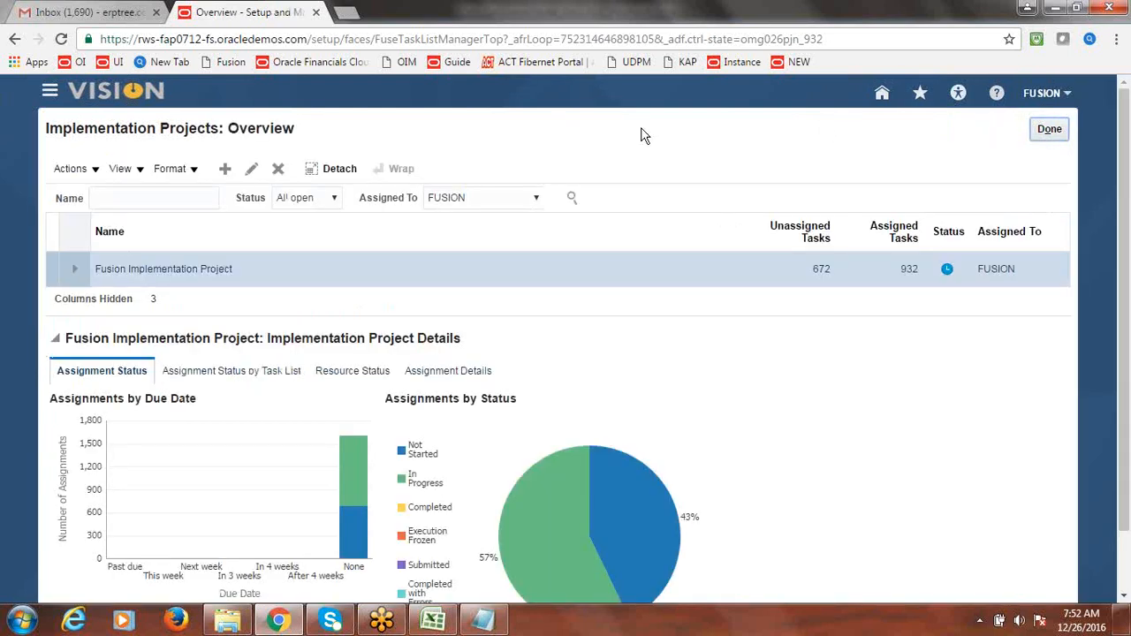
{"action": "left_click", "coordinate": [160, 269]}
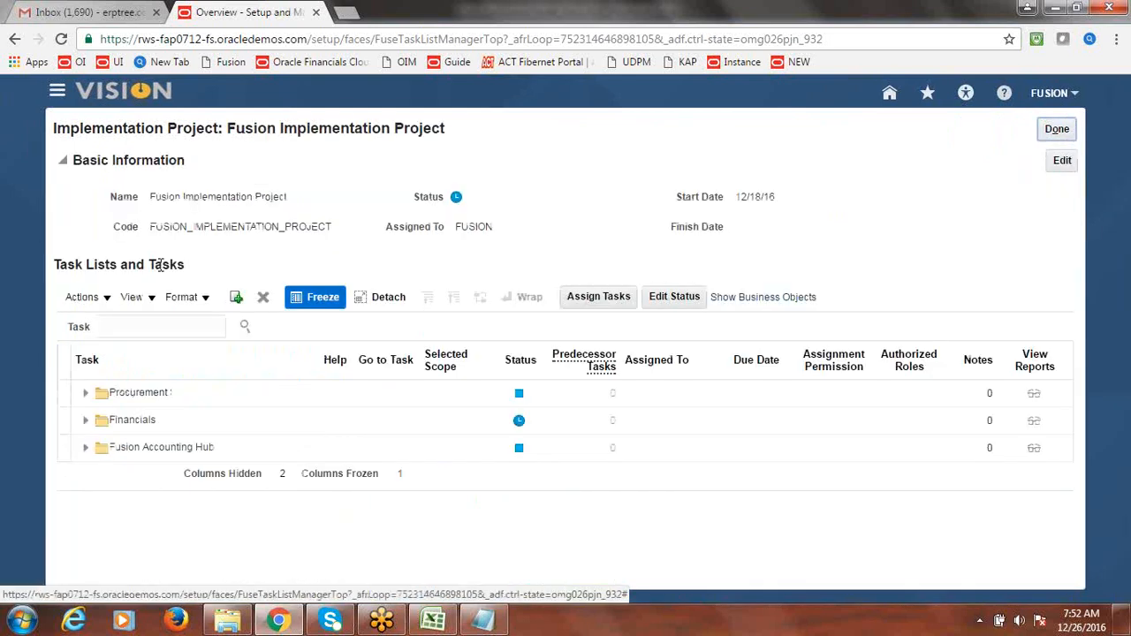
- Search the project tasks for 'System Options', widen the Task column, and select Manage Receivables System Options
{"action": "left_click", "coordinate": [137, 327]}
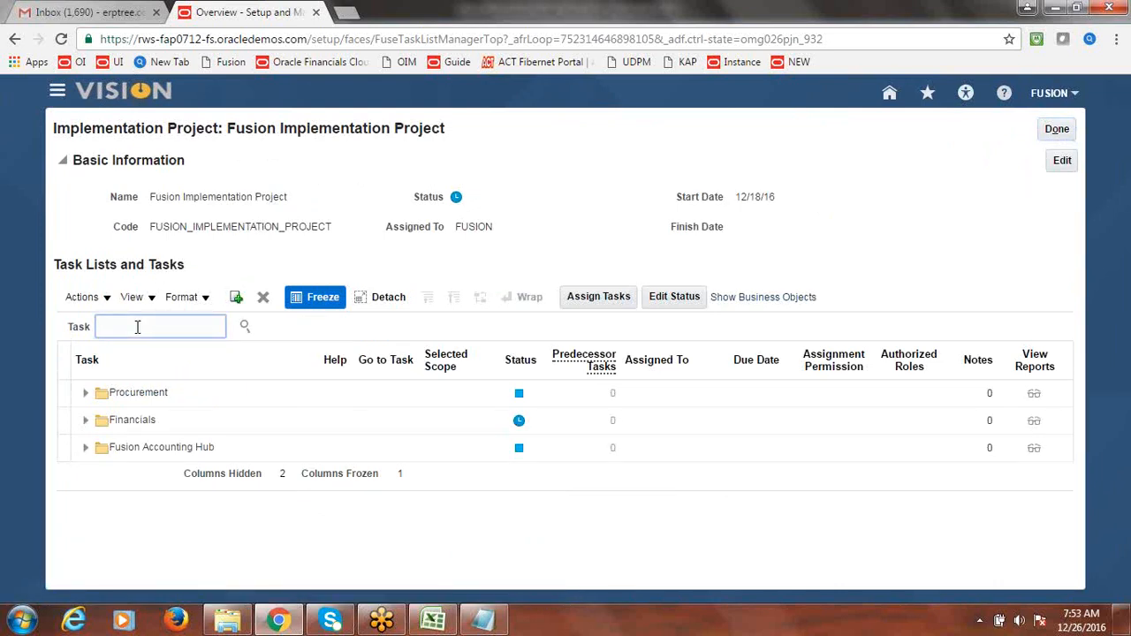
{"action": "type", "text": "System Options"}
{"action": "left_click", "coordinate": [245, 327]}
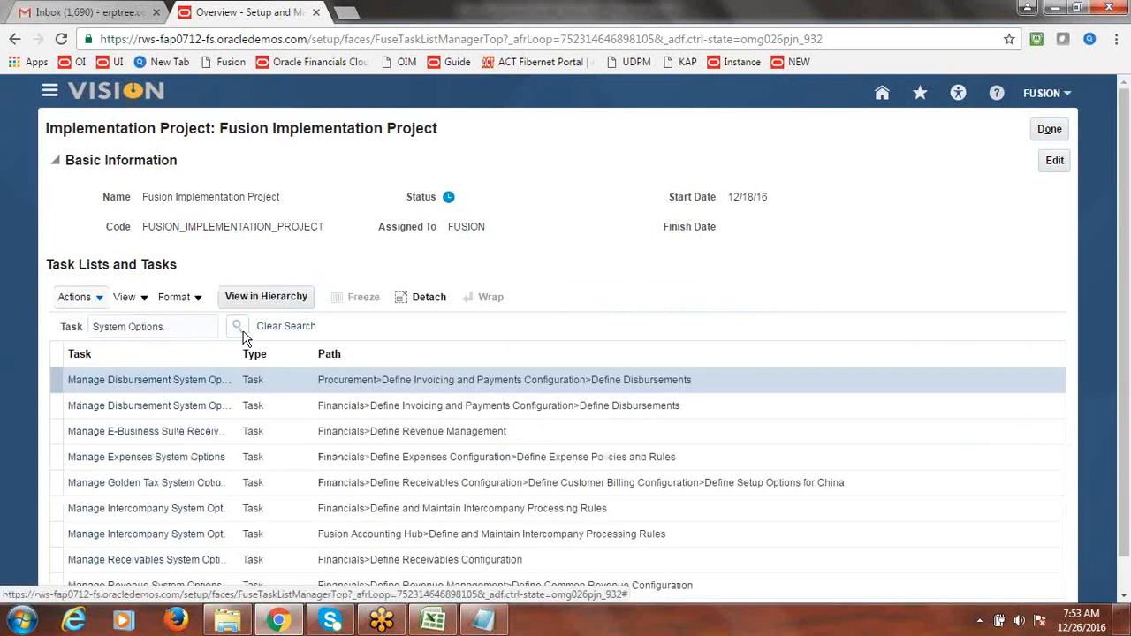
{"action": "left_click_drag", "start_coordinate": [241, 364], "coordinate": [361, 364]}
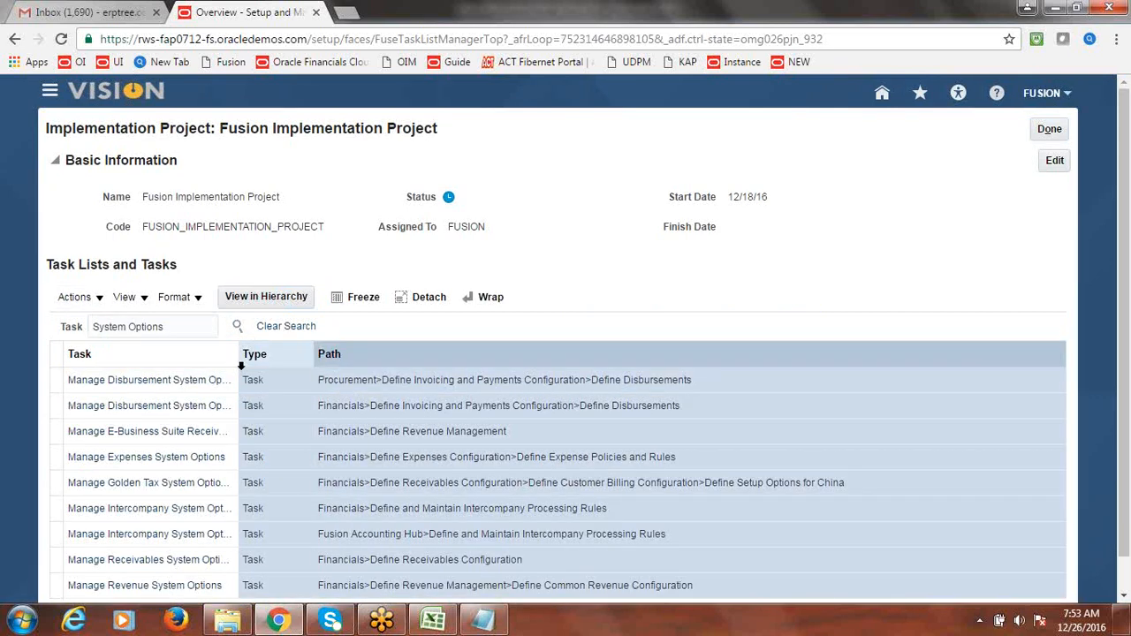
{"action": "left_click_drag", "start_coordinate": [240, 350], "coordinate": [613, 369]}
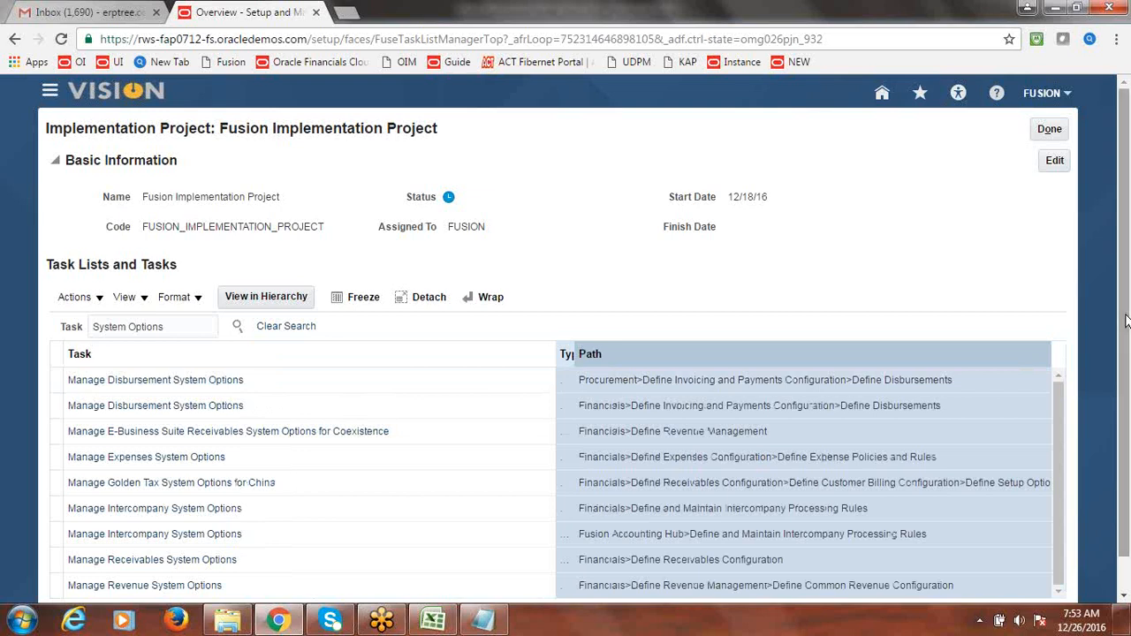
{"action": "scroll", "coordinate": [1126, 334], "scroll_direction": "down", "scroll_amount": 1}
{"action": "left_click_drag", "start_coordinate": [1126, 334], "coordinate": [1127, 362]}
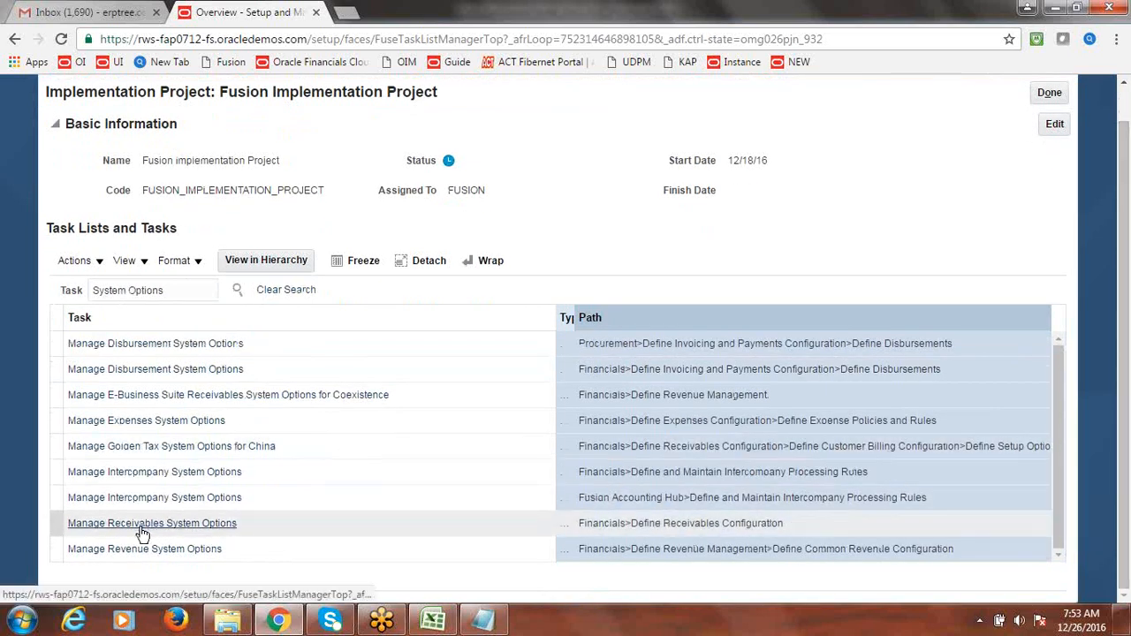
{"action": "left_click", "coordinate": [188, 528]}
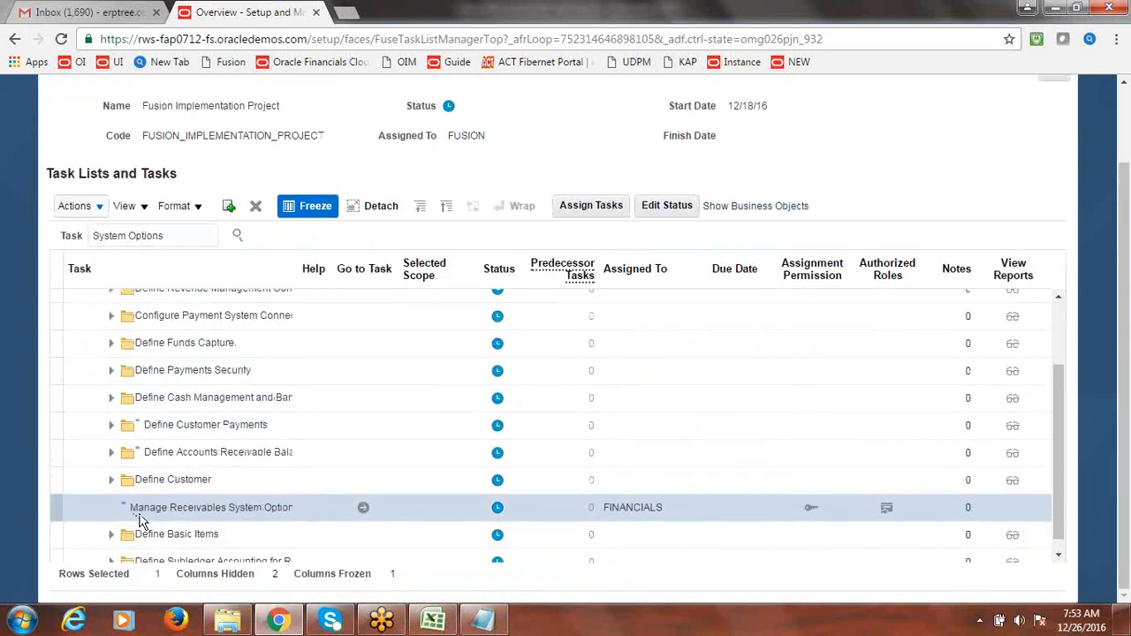
- Launch the Manage Receivables System Options task from its row in the task list
{"action": "left_click", "coordinate": [363, 509]}
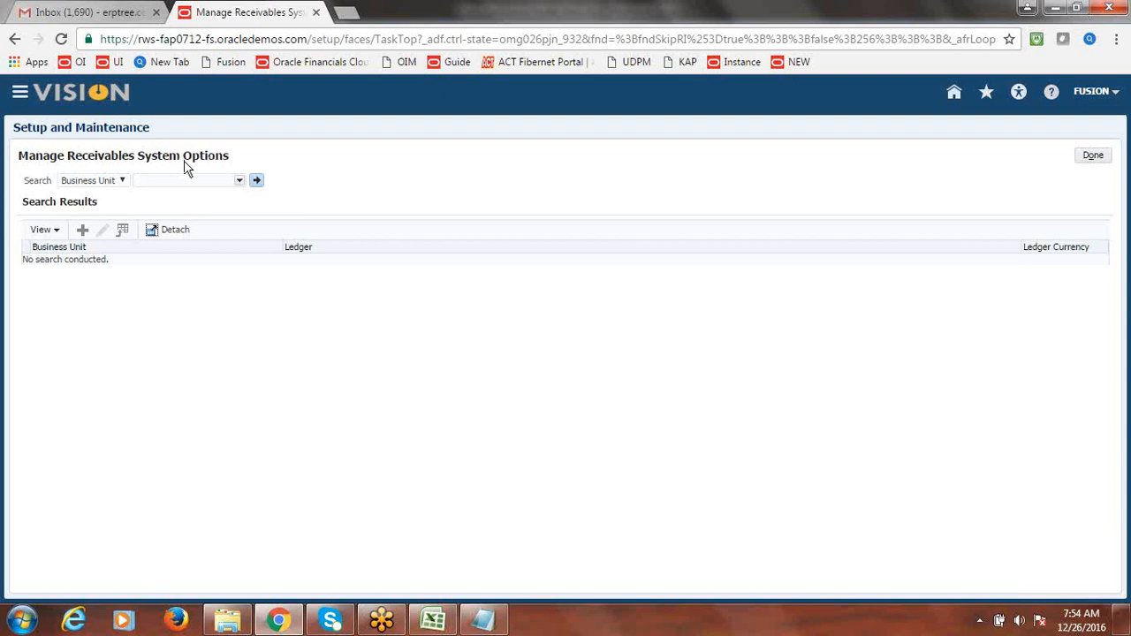
- Create new receivables system options with Fusion US Business Unit as the business unit
{"action": "left_click", "coordinate": [82, 231]}
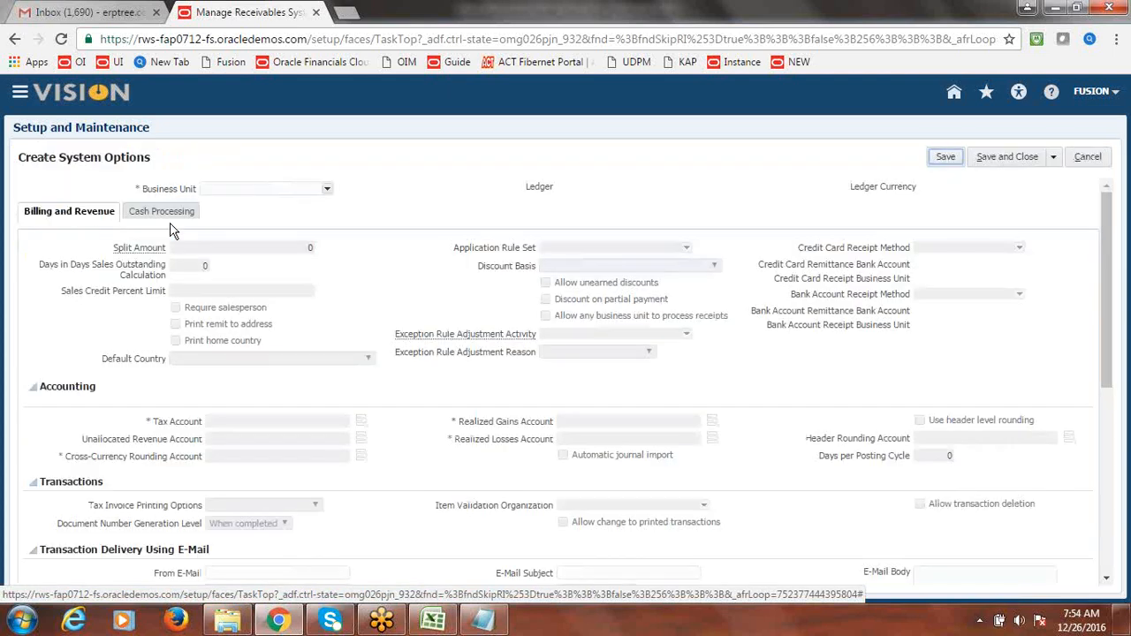
{"action": "left_click", "coordinate": [327, 190]}
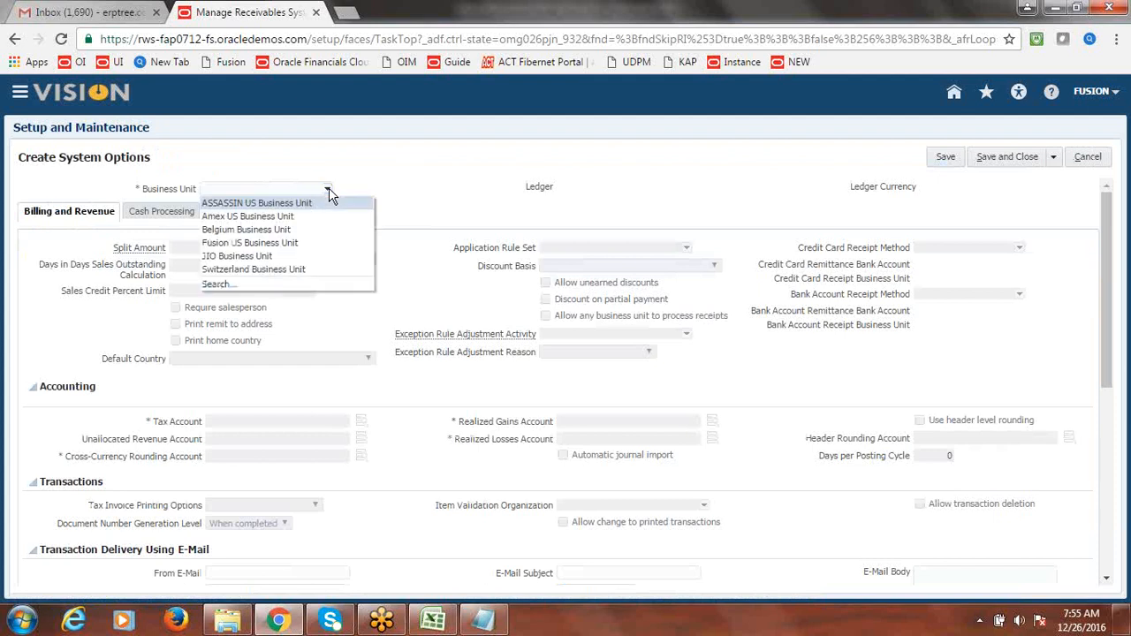
{"action": "left_click", "coordinate": [303, 244]}
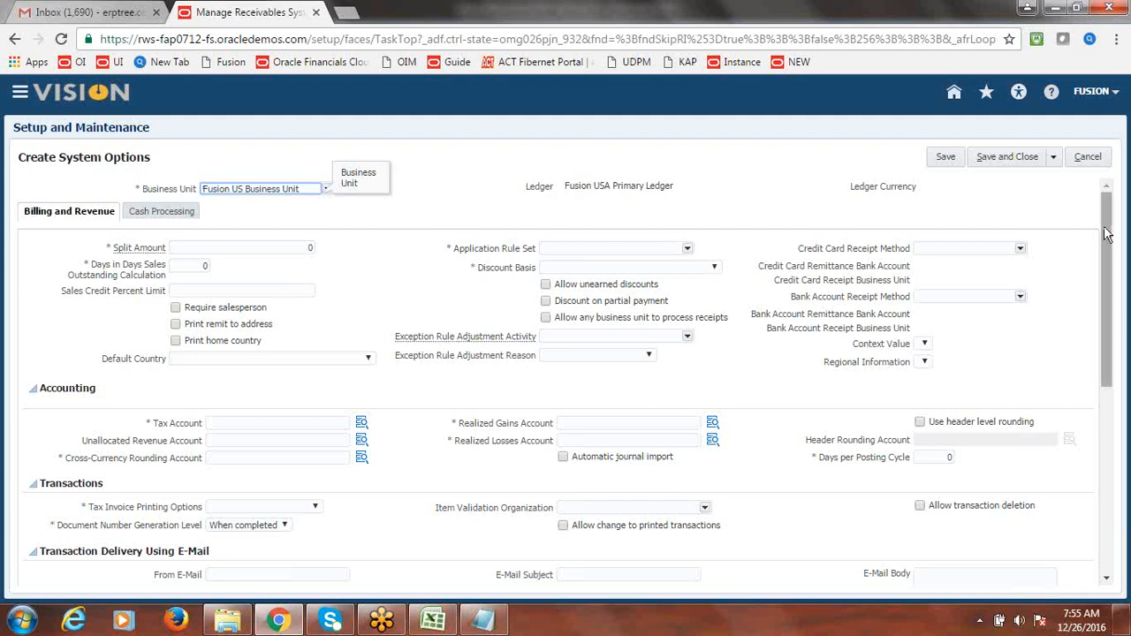
{"action": "left_click", "coordinate": [281, 218]}
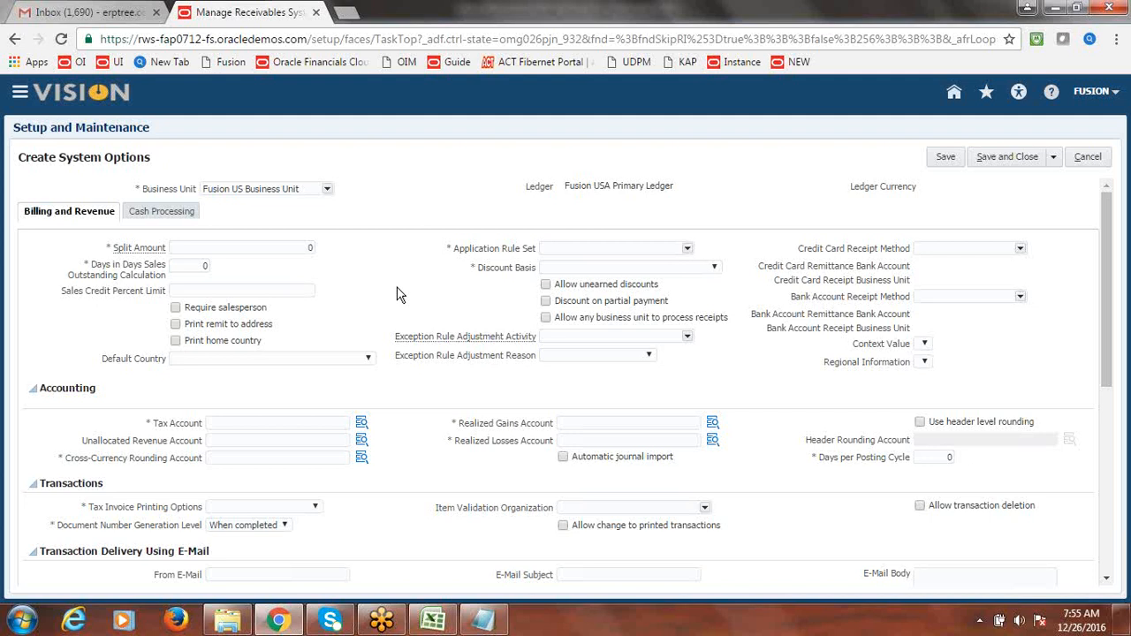
- Set application rule set to Prorate All and discount basis to Invoice Amount, then open Tax Account entry
{"action": "left_click", "coordinate": [687, 248]}
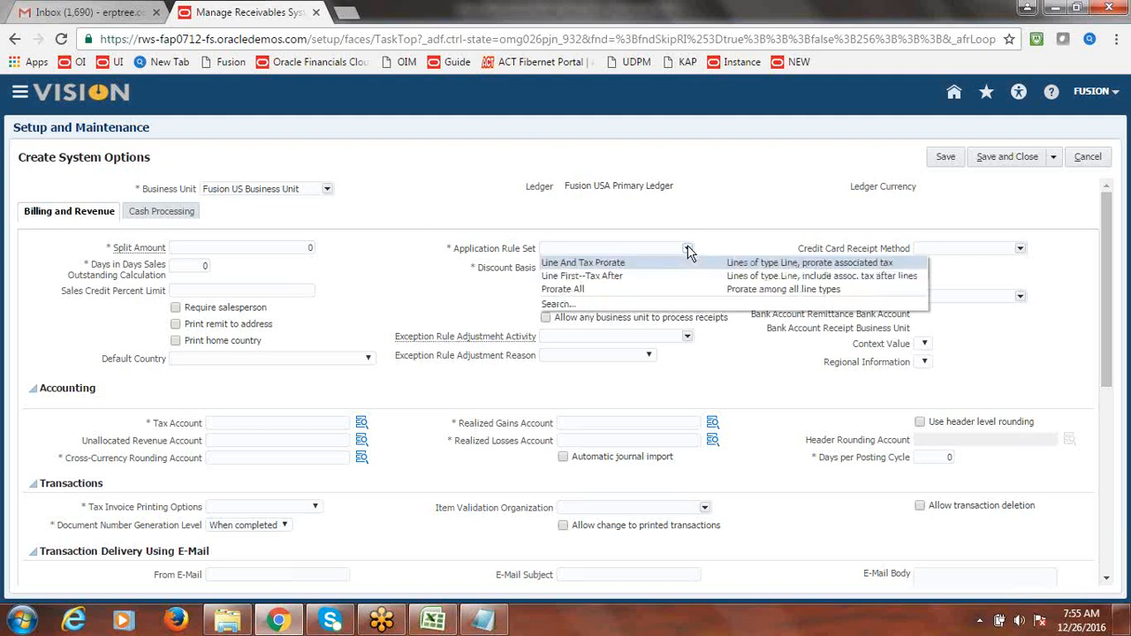
{"action": "left_click", "coordinate": [608, 291]}
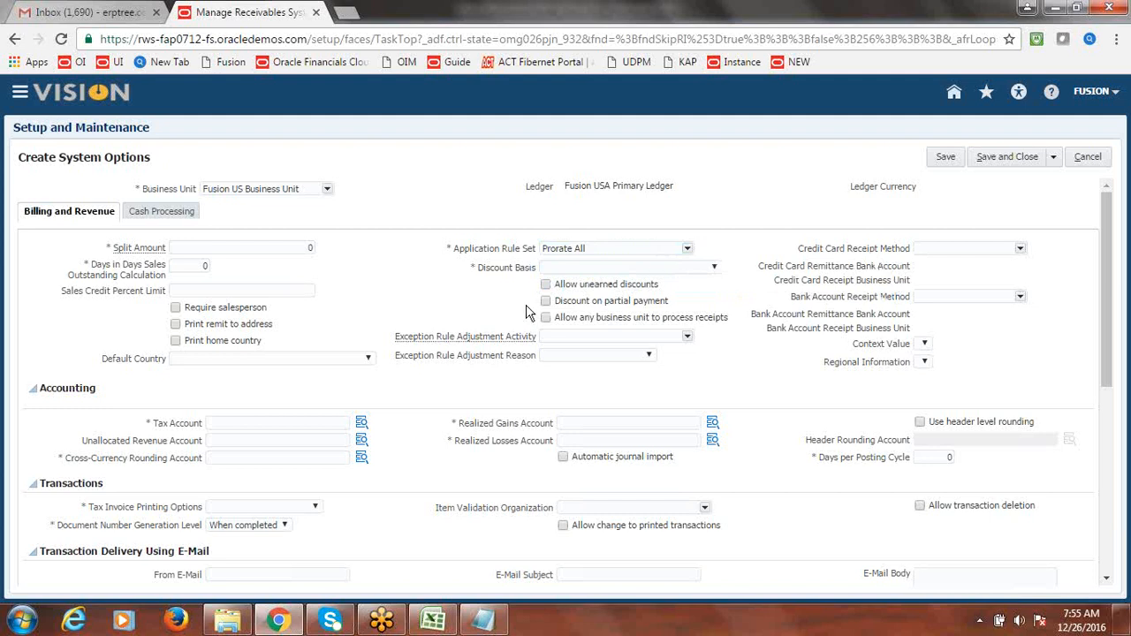
{"action": "left_click", "coordinate": [718, 275]}
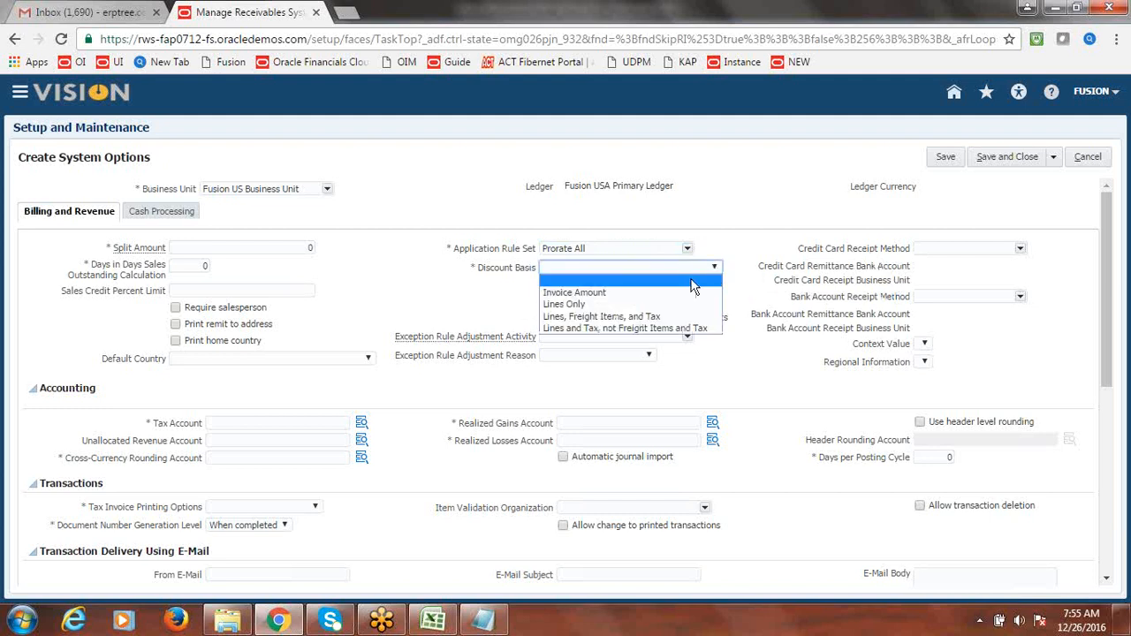
{"action": "left_click", "coordinate": [642, 295]}
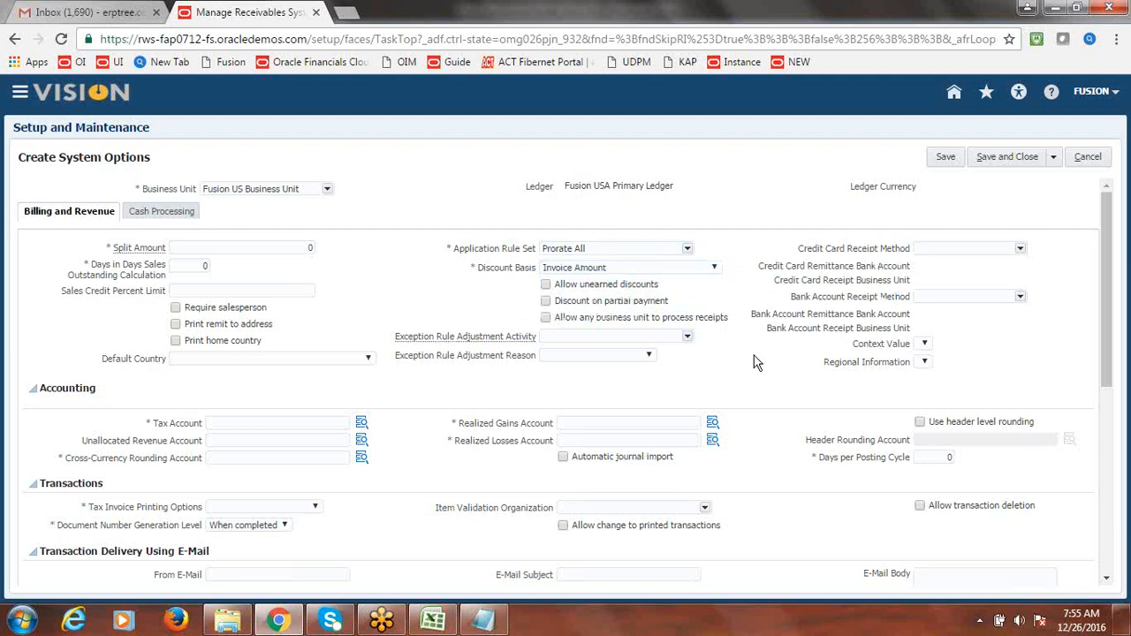
{"action": "left_click_drag", "start_coordinate": [1104, 296], "coordinate": [1111, 314]}
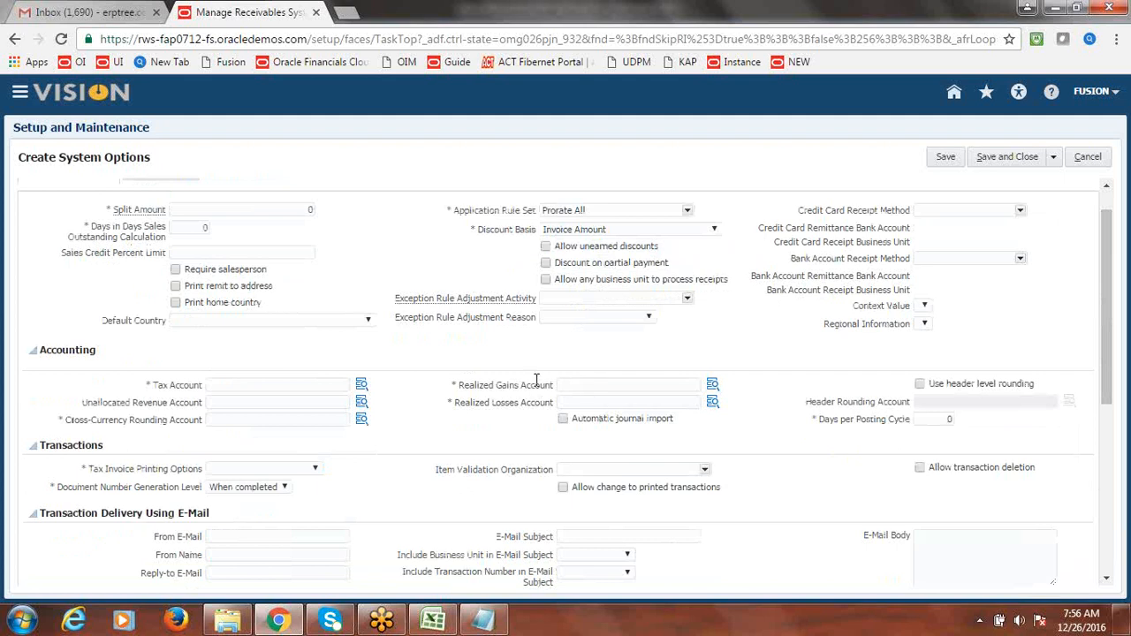
{"action": "left_click", "coordinate": [362, 388]}
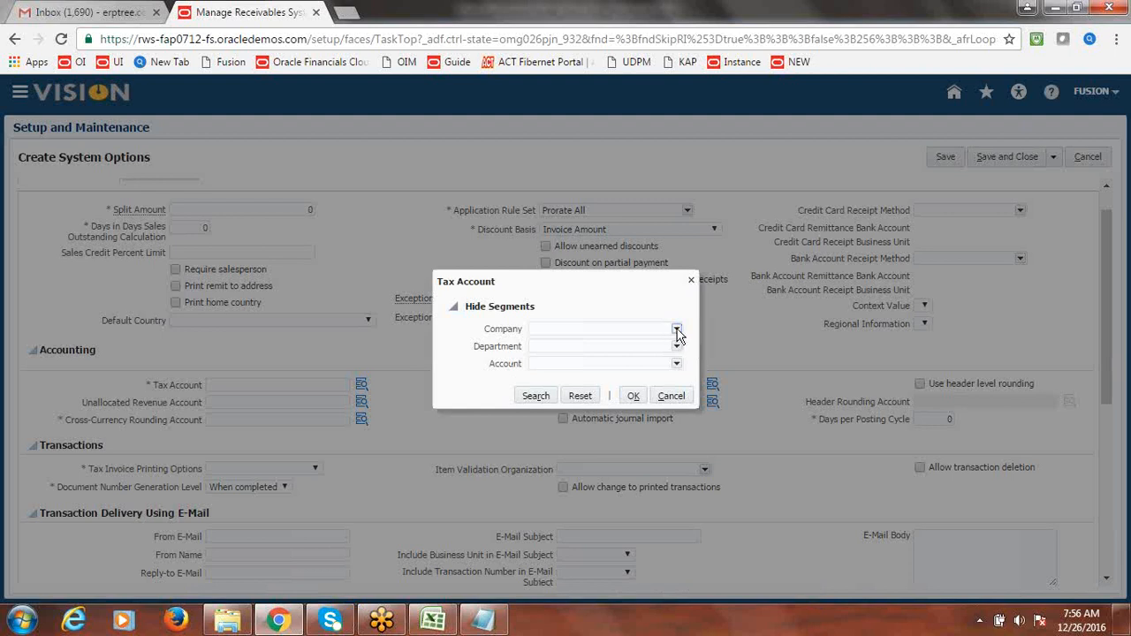
- Build the Tax Account from company 1000, department 1000 and account 13200 Sales Tax Receivable
{"action": "left_click", "coordinate": [676, 330]}
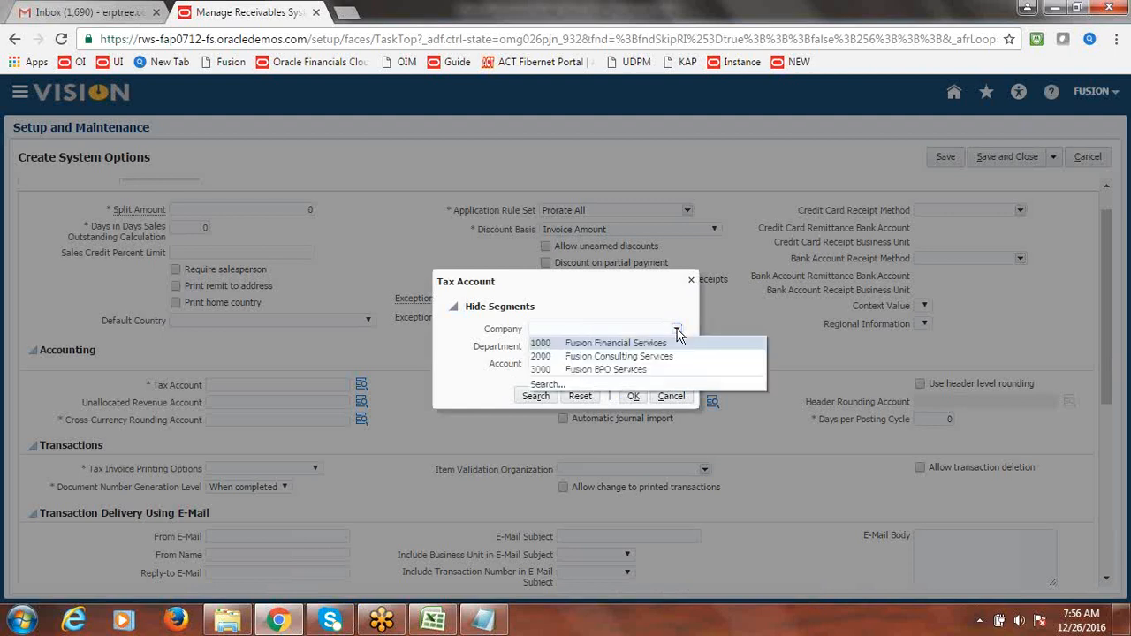
{"action": "left_click", "coordinate": [630, 342]}
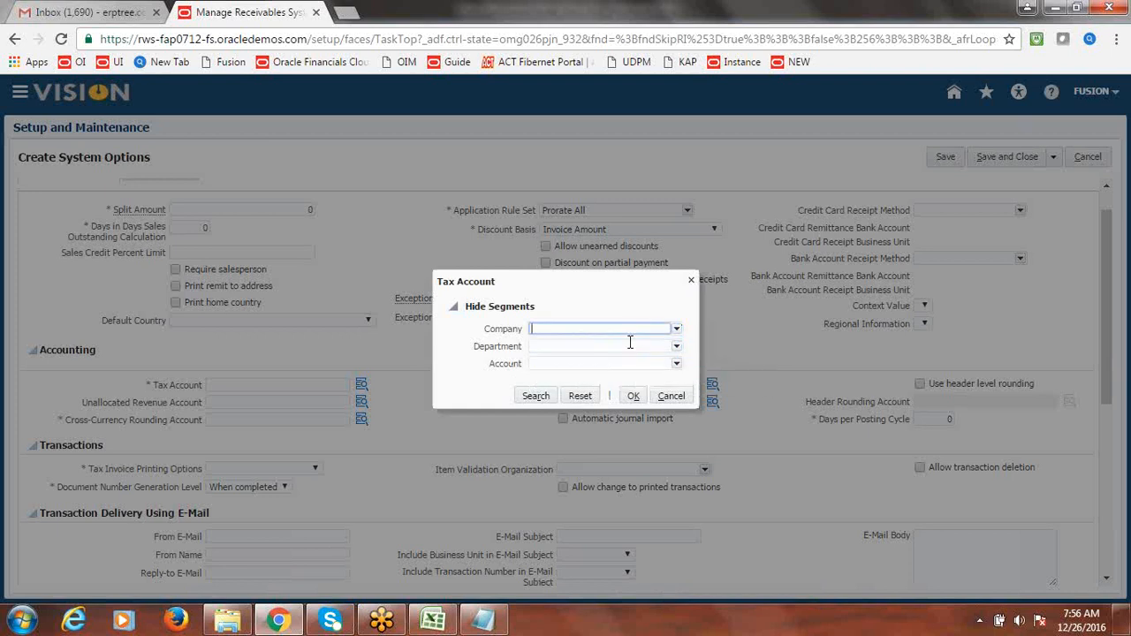
{"action": "left_click", "coordinate": [677, 348]}
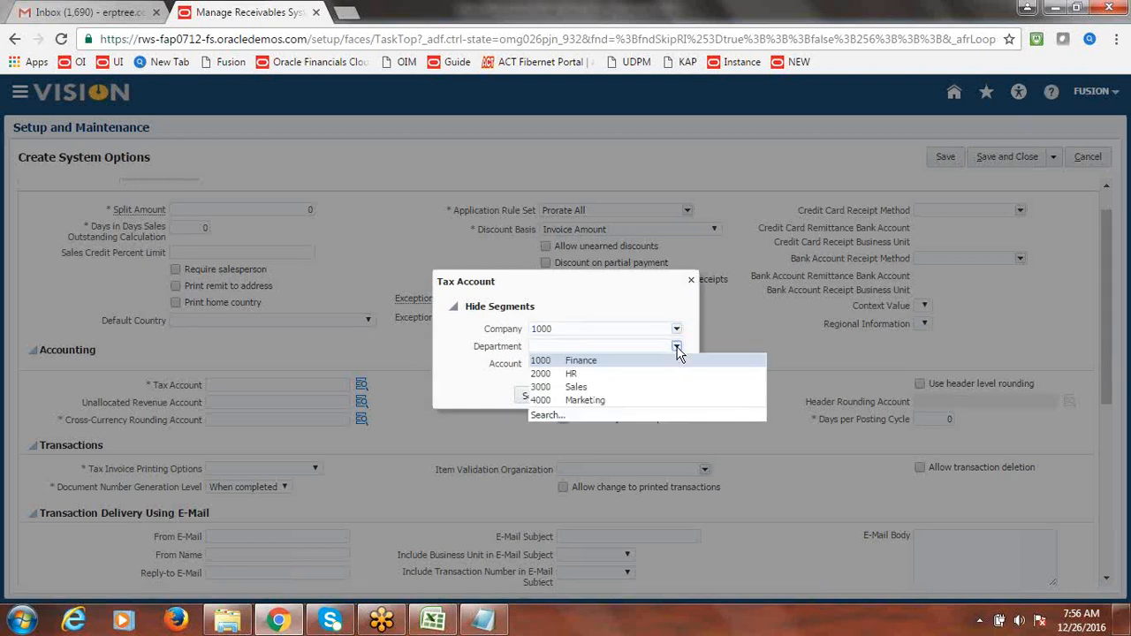
{"action": "left_click", "coordinate": [672, 362]}
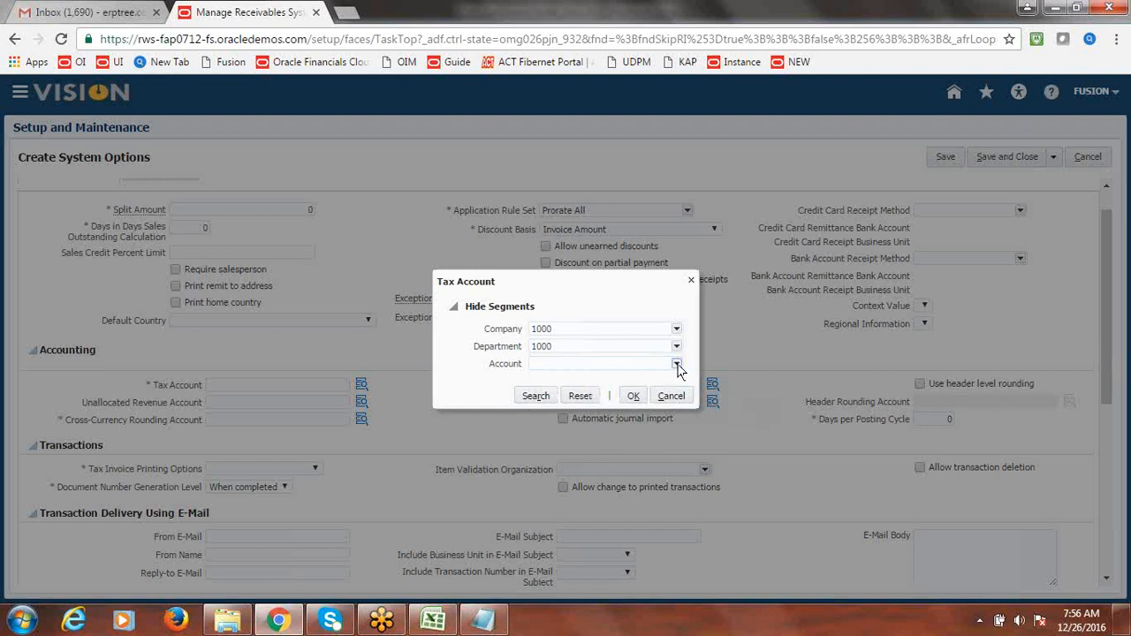
{"action": "left_click", "coordinate": [677, 365]}
{"action": "left_click", "coordinate": [557, 515]}
{"action": "left_click", "coordinate": [514, 246]}
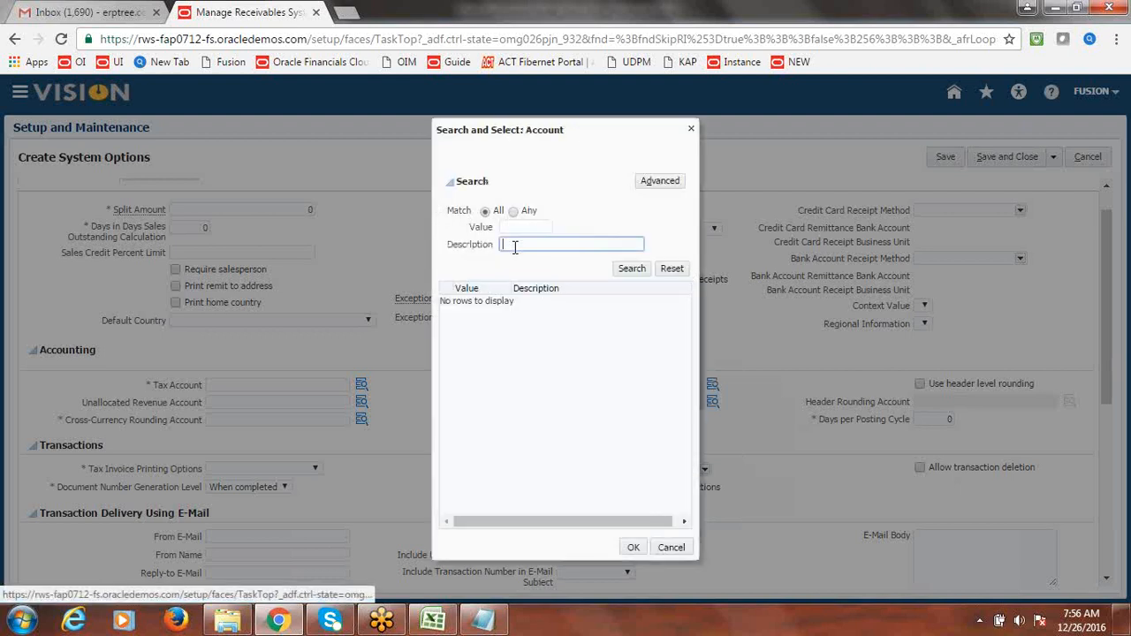
{"action": "type", "text": "Sales"}
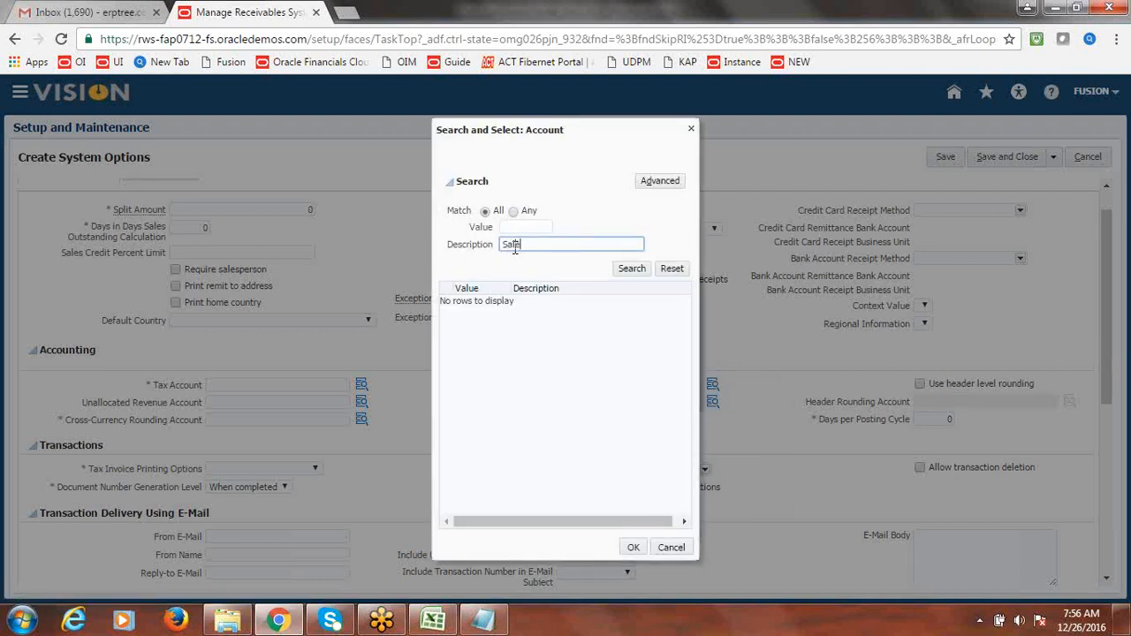
{"action": "left_click", "coordinate": [631, 271]}
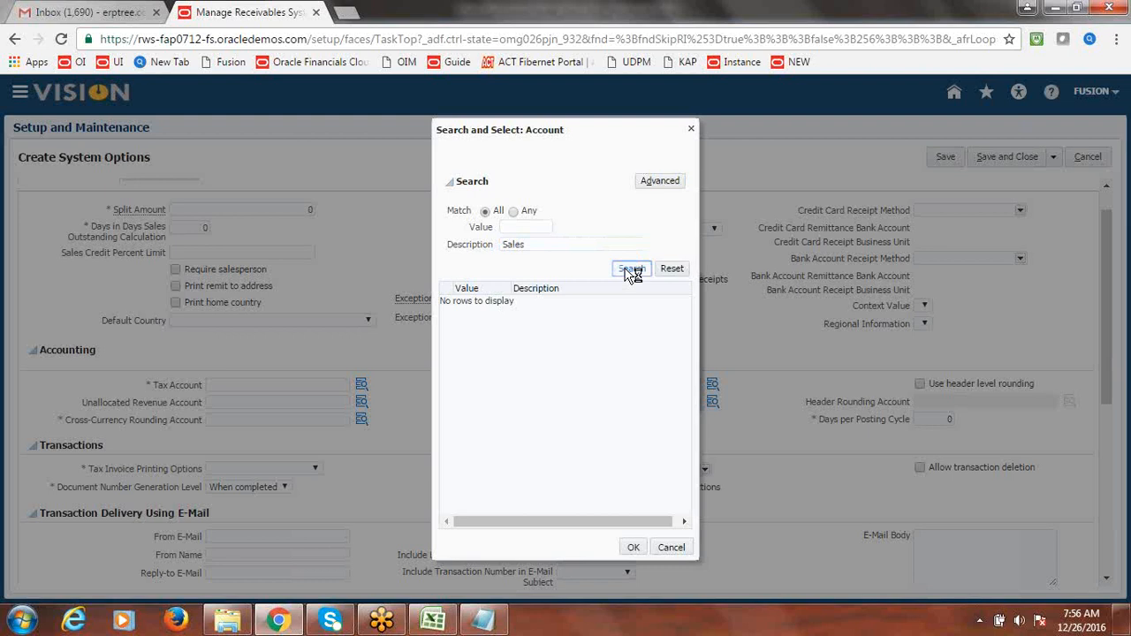
{"action": "left_click", "coordinate": [493, 301]}
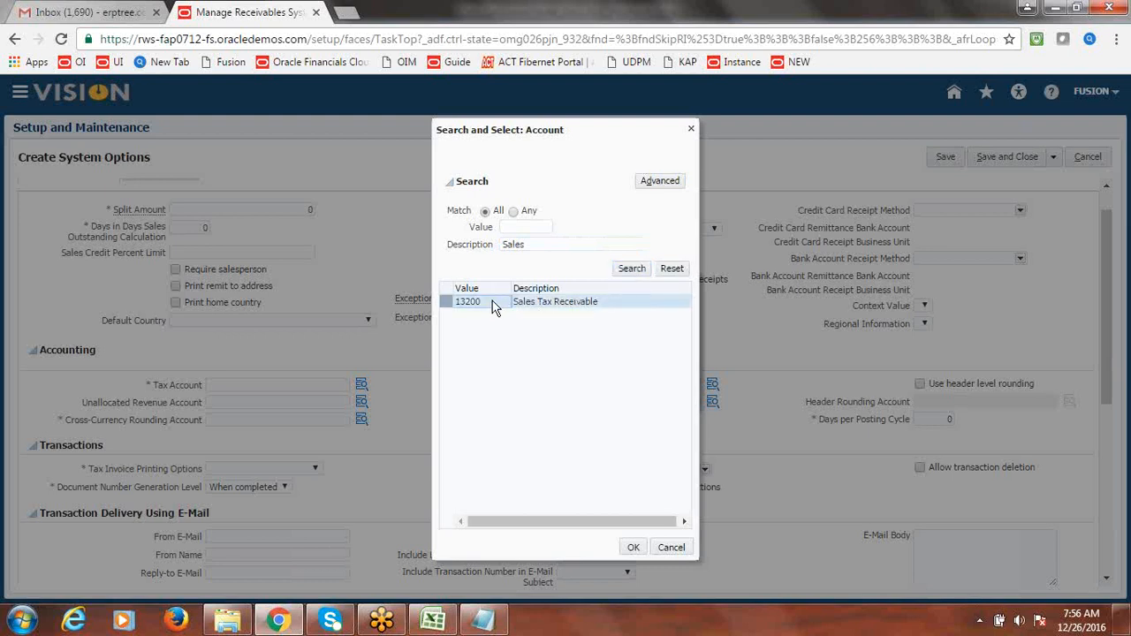
{"action": "left_click", "coordinate": [629, 547]}
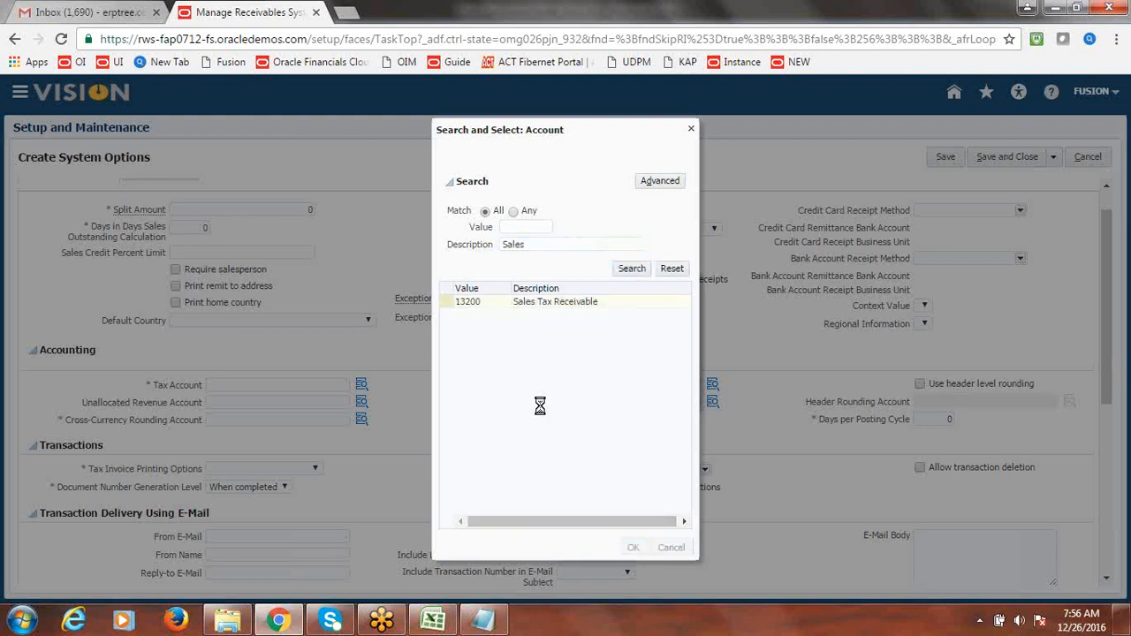
{"action": "left_click", "coordinate": [631, 397]}
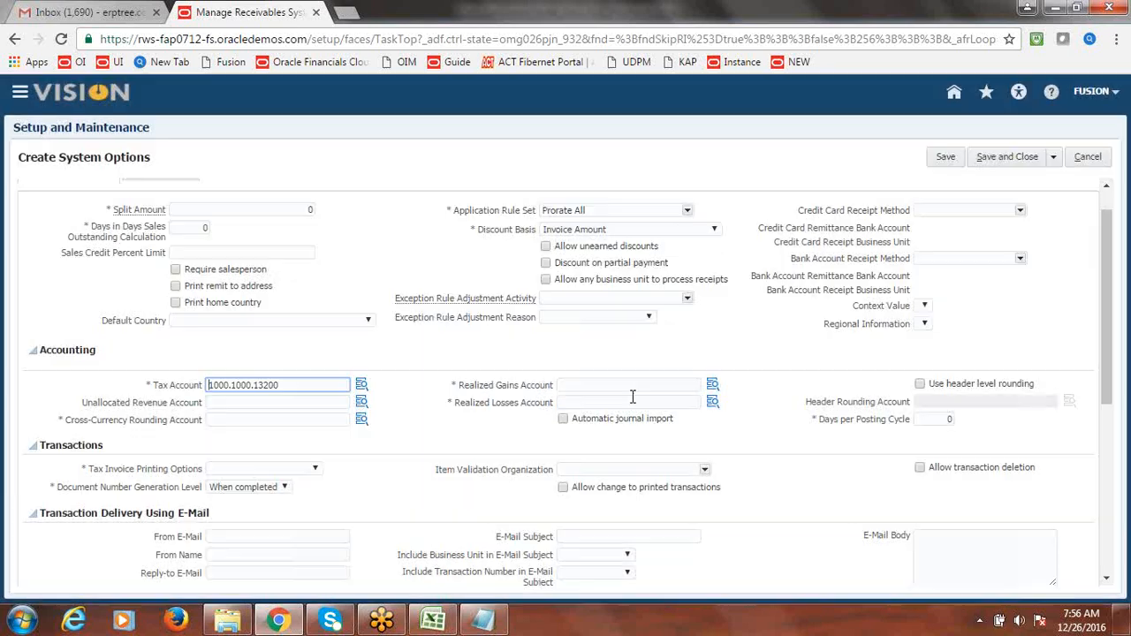
- Copy 1000.1000.13200 into Cross-Currency Rounding, Realized Gains and Realized Losses accounts; choose Total Tax Only printing
{"action": "double_click", "coordinate": [300, 384]}
{"action": "key", "text": "ctrl+c"}
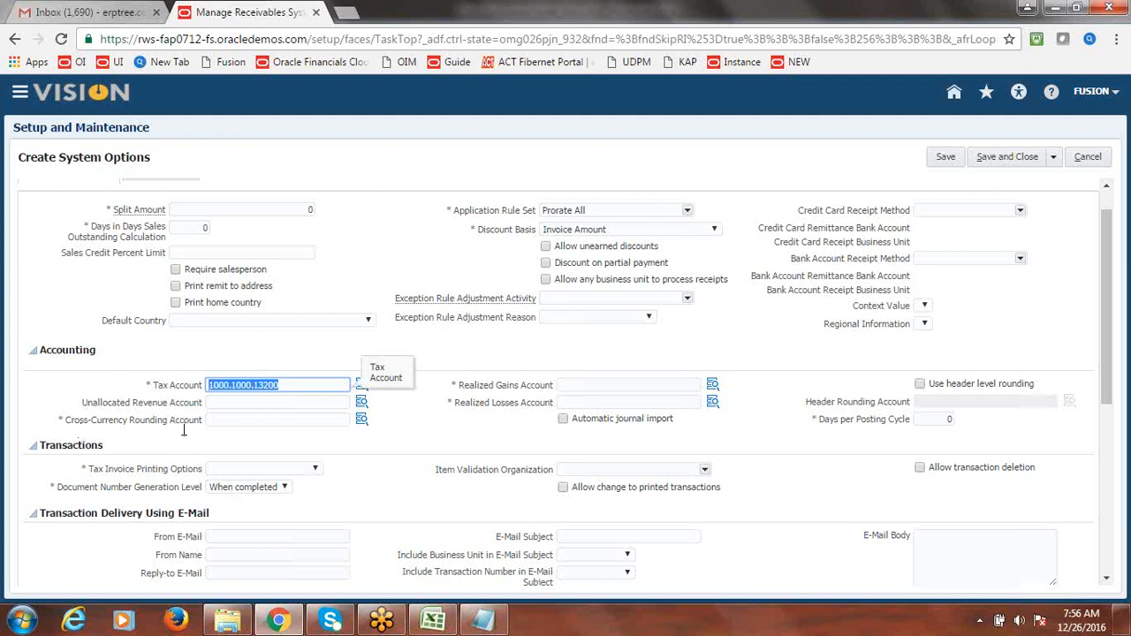
{"action": "left_click", "coordinate": [232, 421]}
{"action": "key", "text": "ctrl+v"}
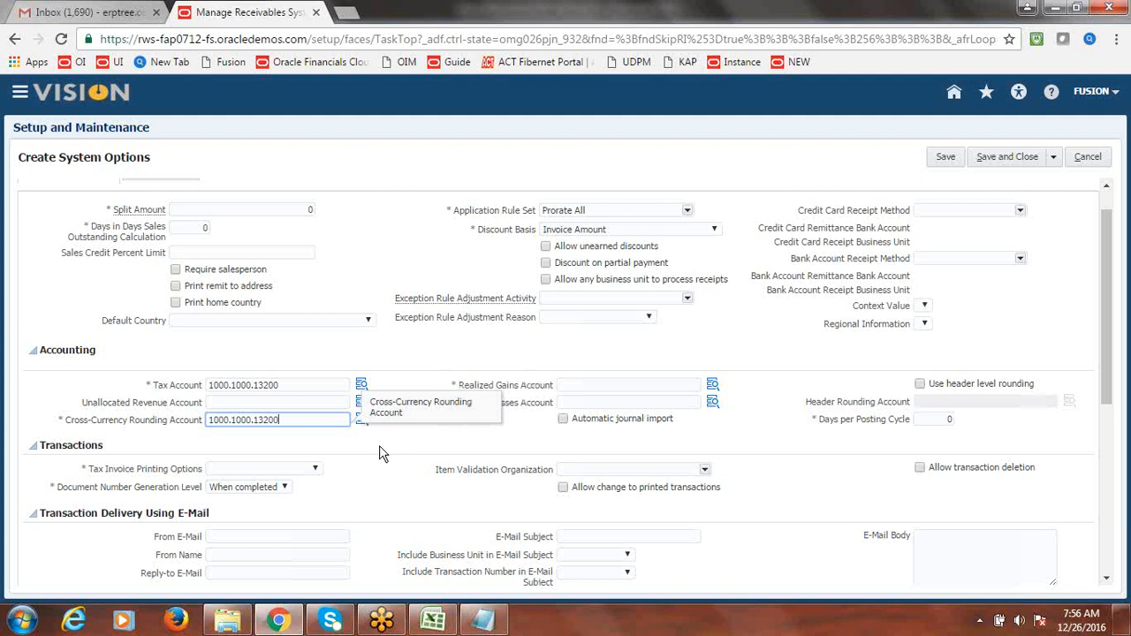
{"action": "left_click", "coordinate": [579, 386]}
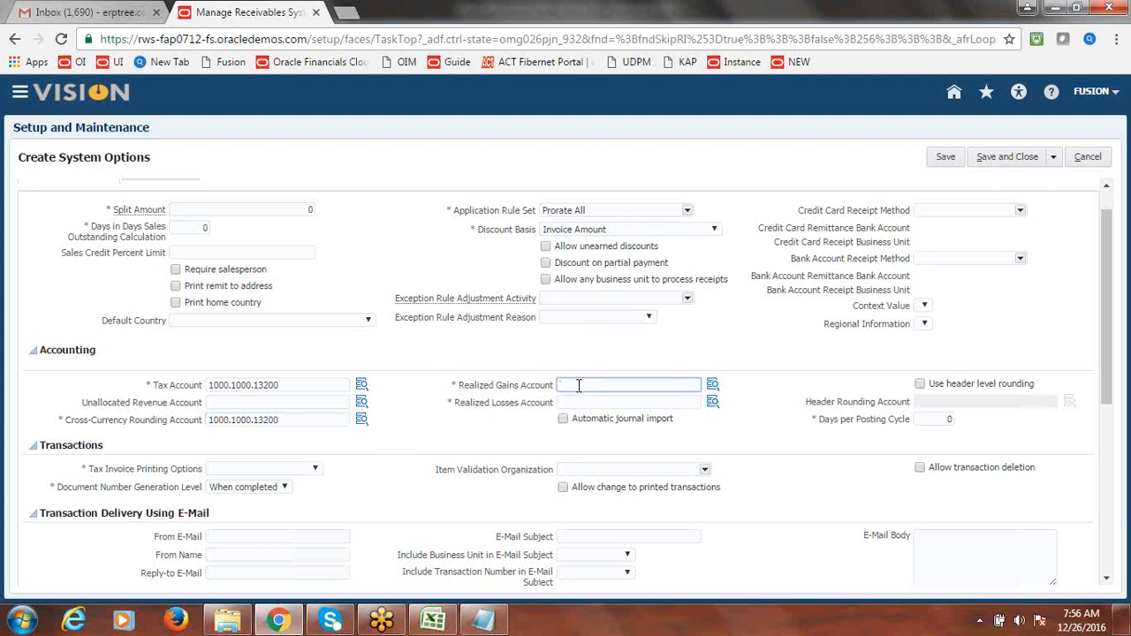
{"action": "key", "text": "ctrl+v"}
{"action": "left_click", "coordinate": [573, 402]}
{"action": "key", "text": "ctrl+v"}
{"action": "left_click", "coordinate": [739, 346]}
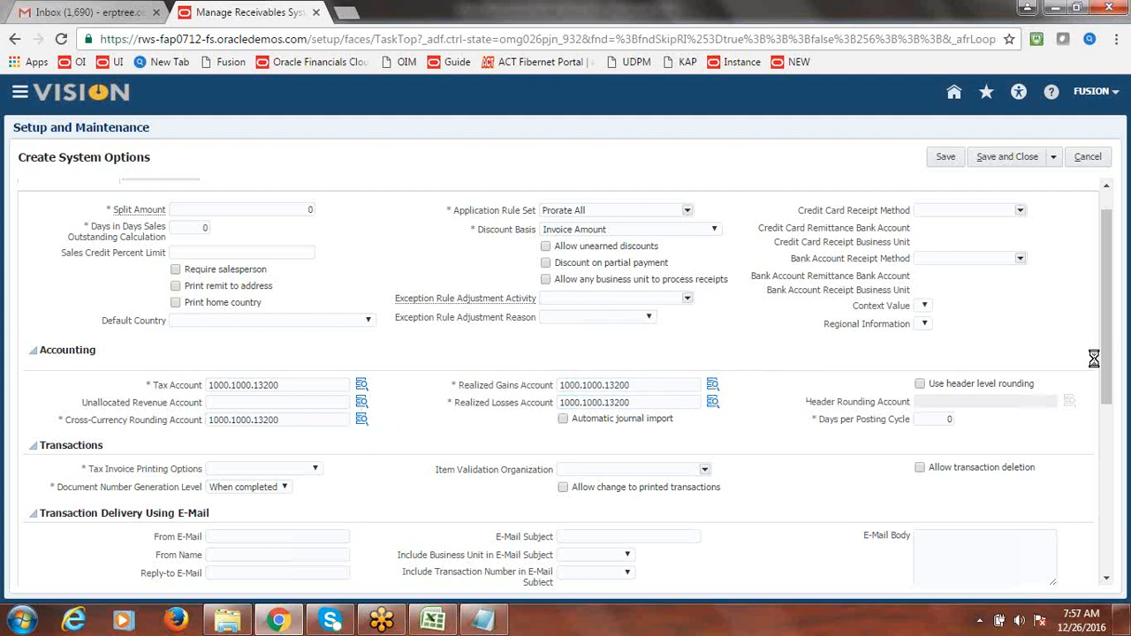
{"action": "left_click_drag", "start_coordinate": [1110, 355], "coordinate": [1118, 395]}
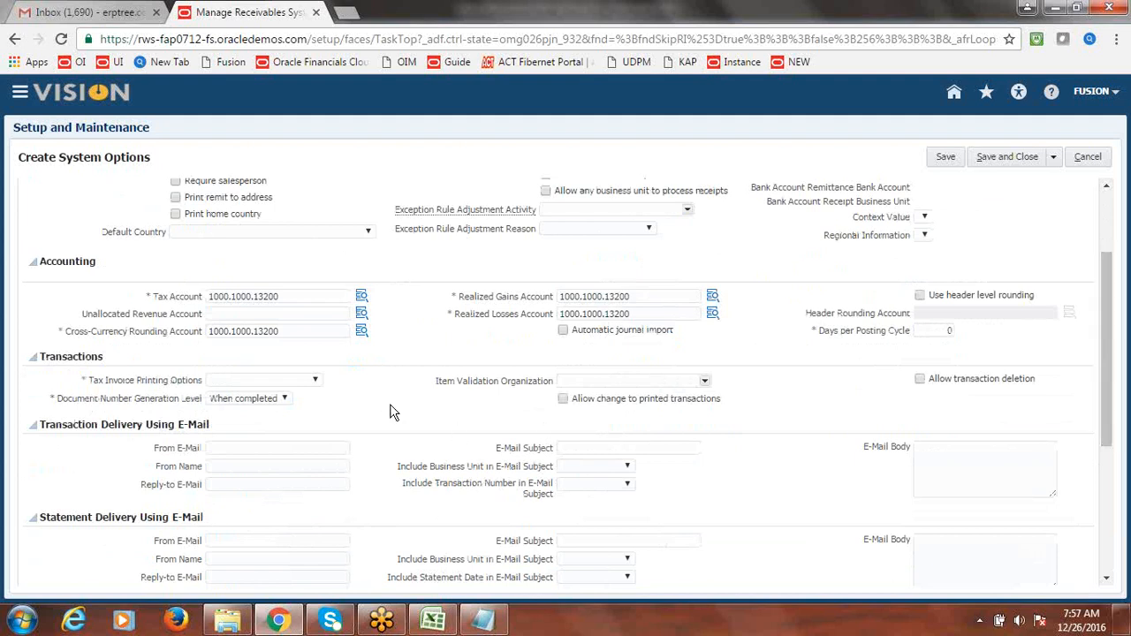
{"action": "left_click", "coordinate": [316, 383]}
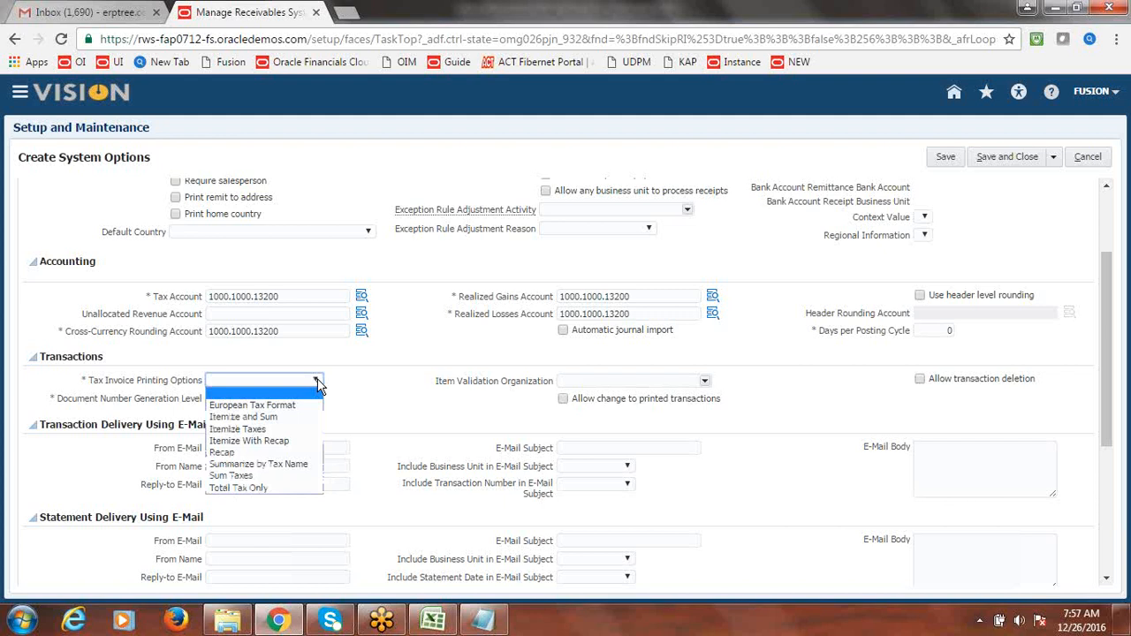
{"action": "left_click", "coordinate": [256, 488]}
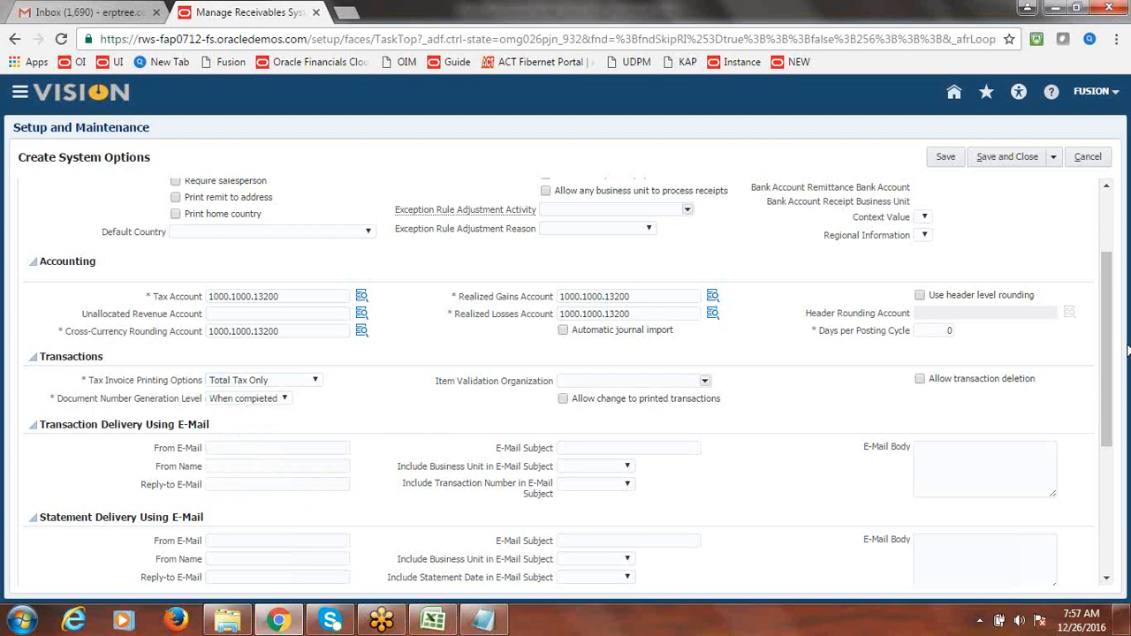
- Choose grouping rule DEFAULT, then enter 1024 for Maximum Memory in Bytes and Log File Message Level
{"action": "left_click_drag", "start_coordinate": [1114, 345], "coordinate": [1115, 497]}
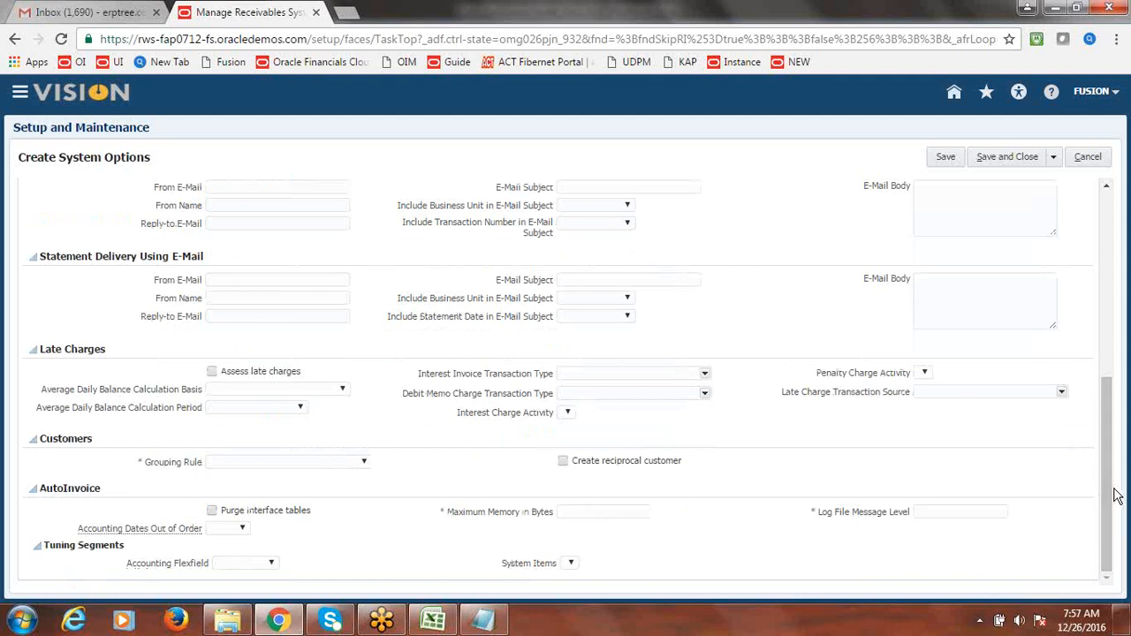
{"action": "left_click", "coordinate": [365, 463]}
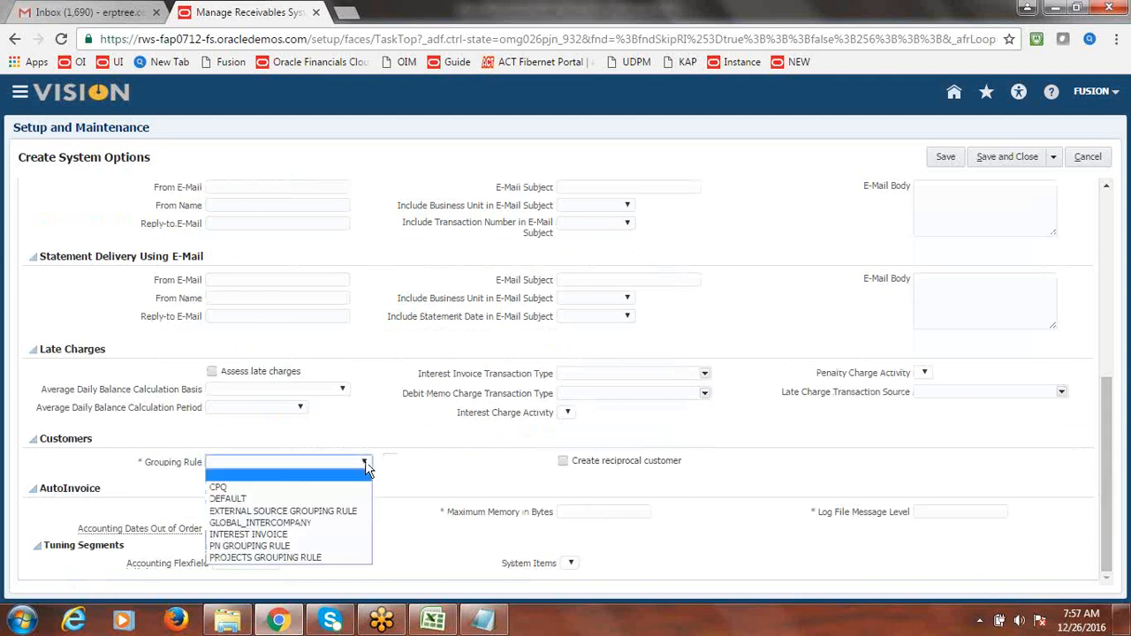
{"action": "left_click", "coordinate": [282, 500]}
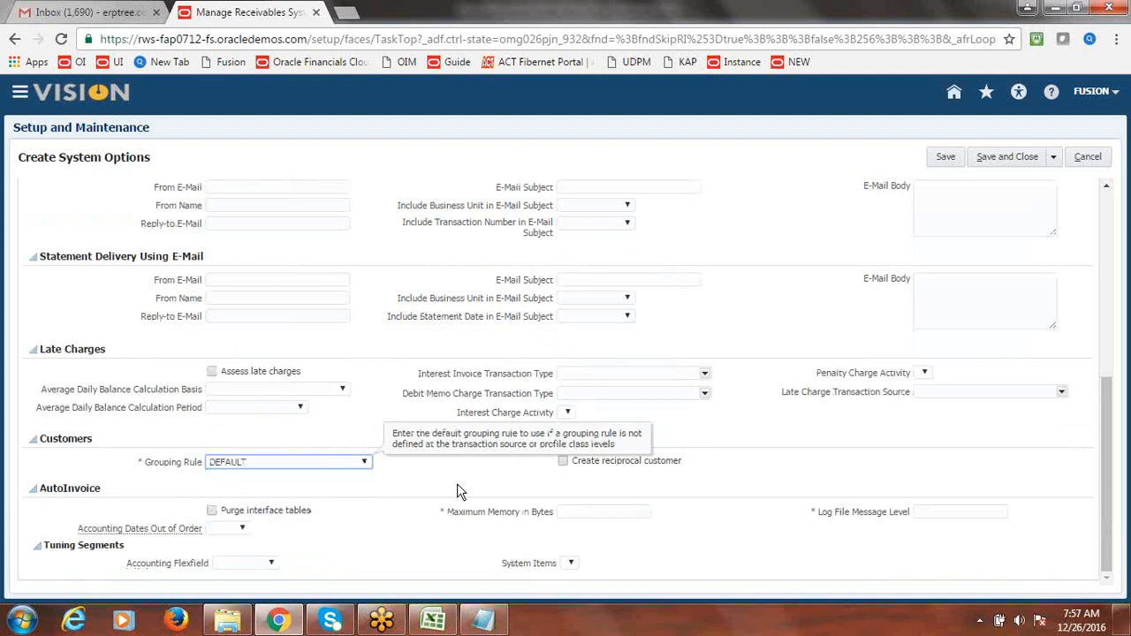
{"action": "left_click", "coordinate": [603, 513]}
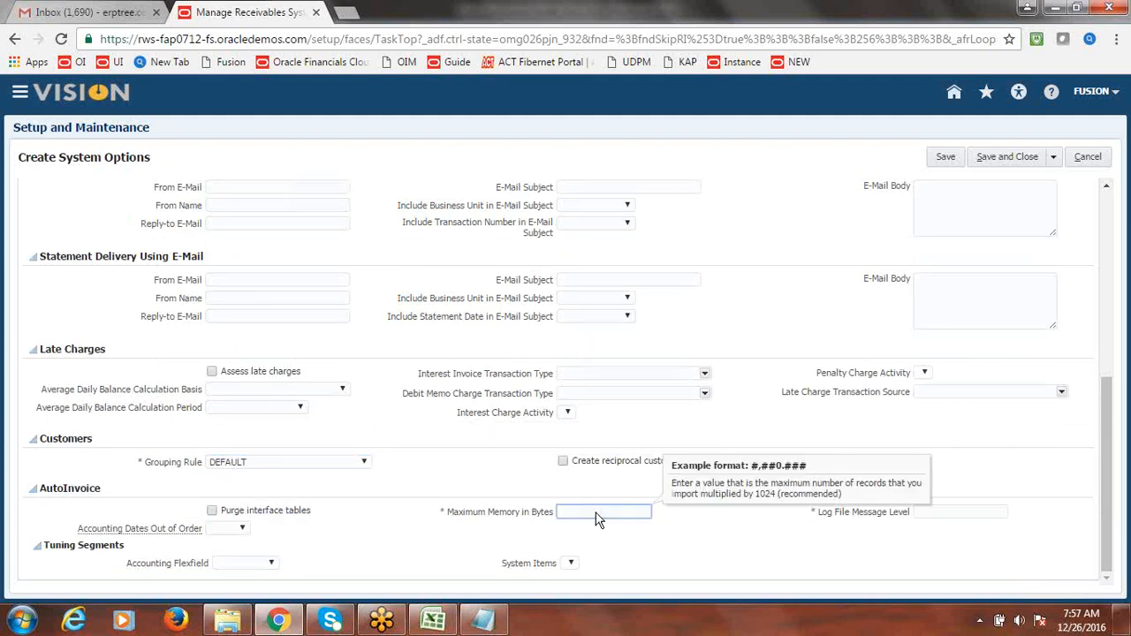
{"action": "type", "text": "1024"}
{"action": "key", "text": "Tab"}
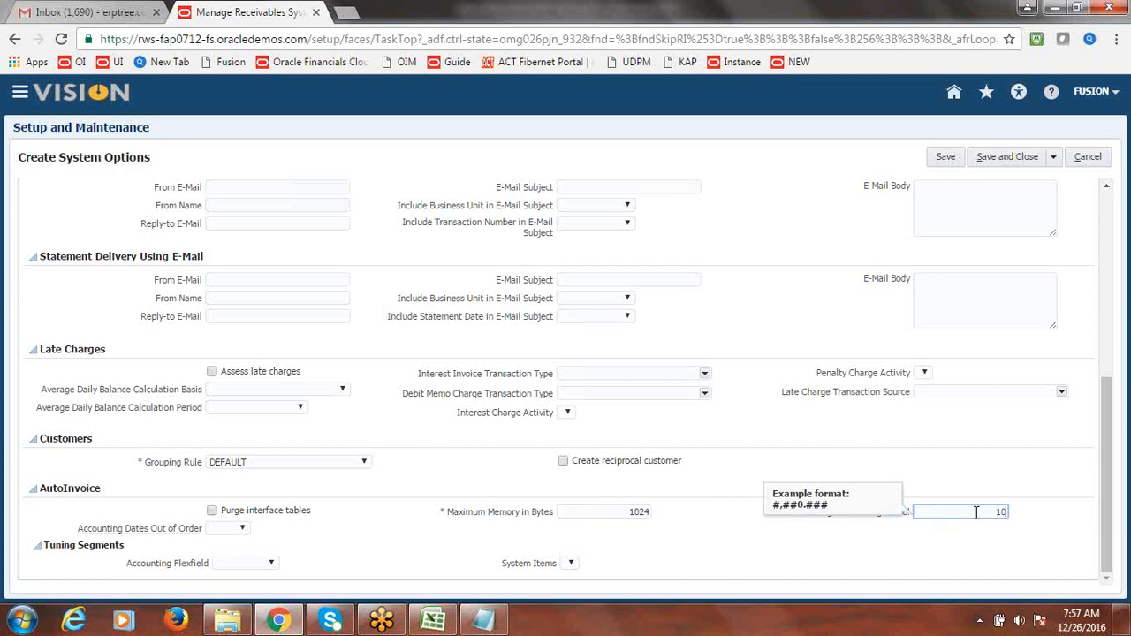
{"action": "type", "text": "1024"}
{"action": "left_click", "coordinate": [990, 426]}
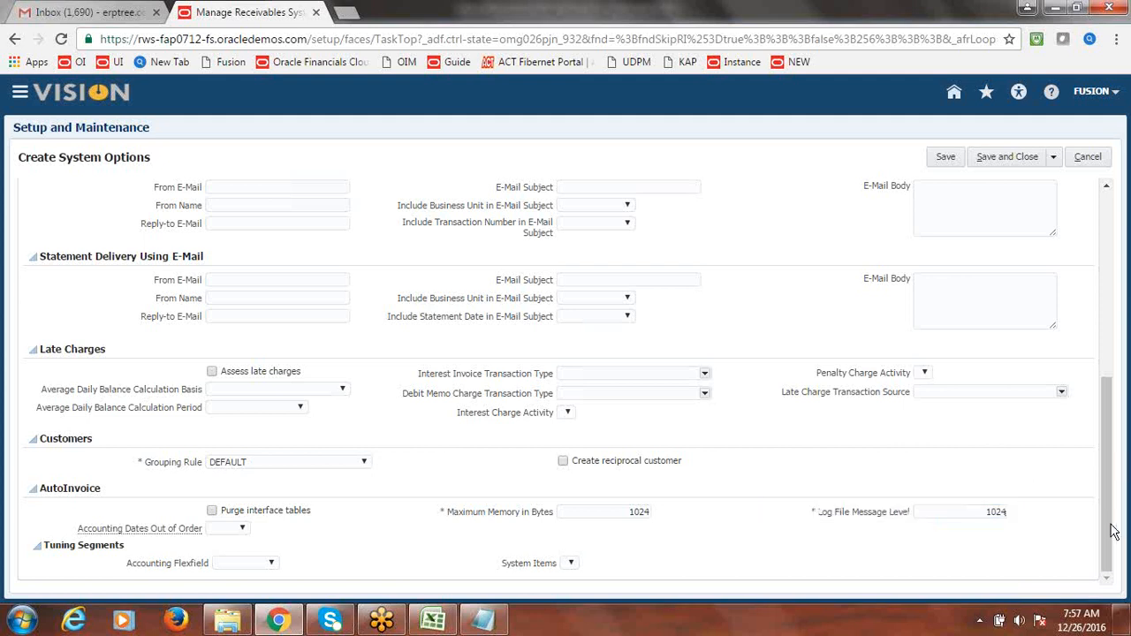
{"action": "scroll", "coordinate": [1113, 517], "scroll_direction": "up", "scroll_amount": 1}
{"action": "left_click_drag", "start_coordinate": [1111, 461], "coordinate": [1115, 313]}
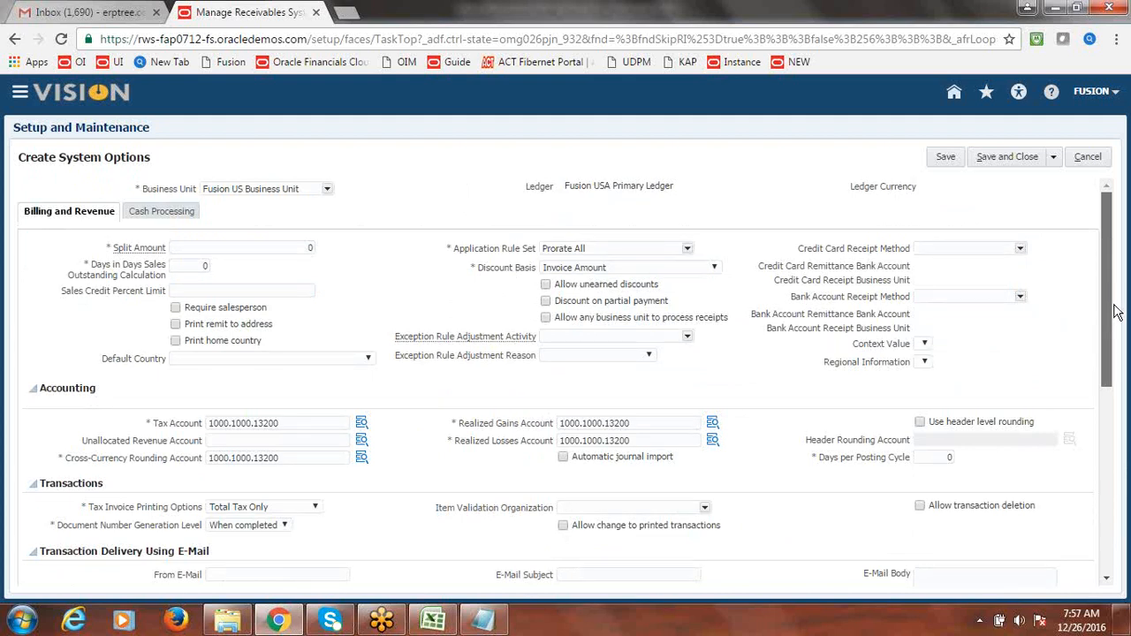
{"action": "scroll", "coordinate": [1120, 340], "scroll_direction": "down", "scroll_amount": 1}
{"action": "scroll", "coordinate": [1124, 359], "scroll_direction": "down", "scroll_amount": 10}
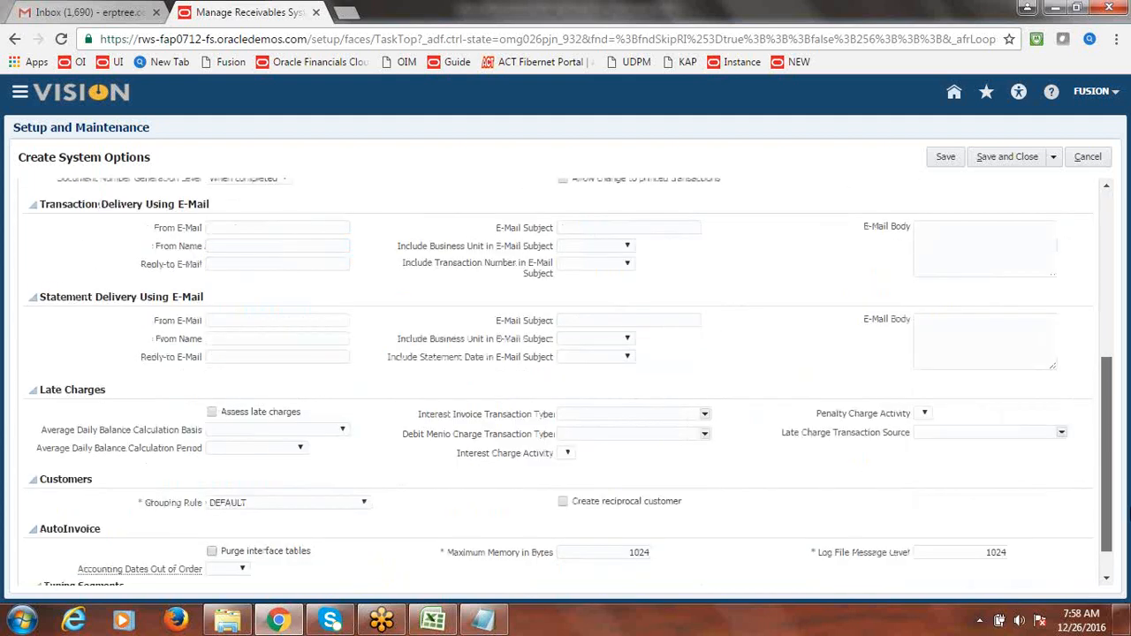
{"action": "scroll", "coordinate": [1127, 513], "scroll_direction": "down", "scroll_amount": 2}
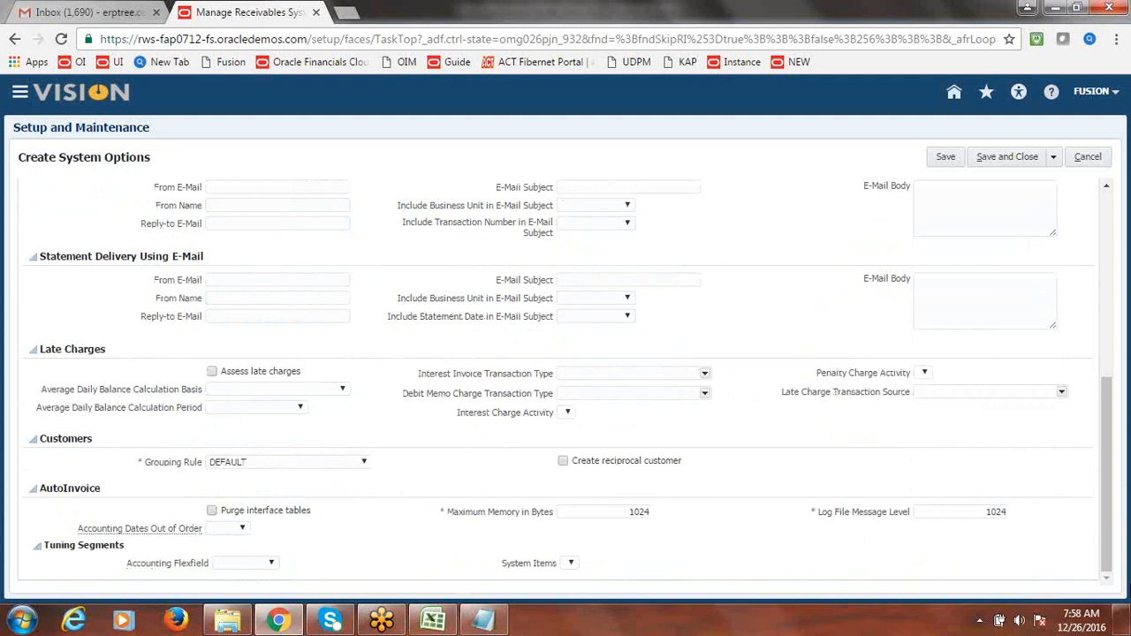
{"action": "left_click_drag", "start_coordinate": [1104, 541], "coordinate": [1104, 539]}
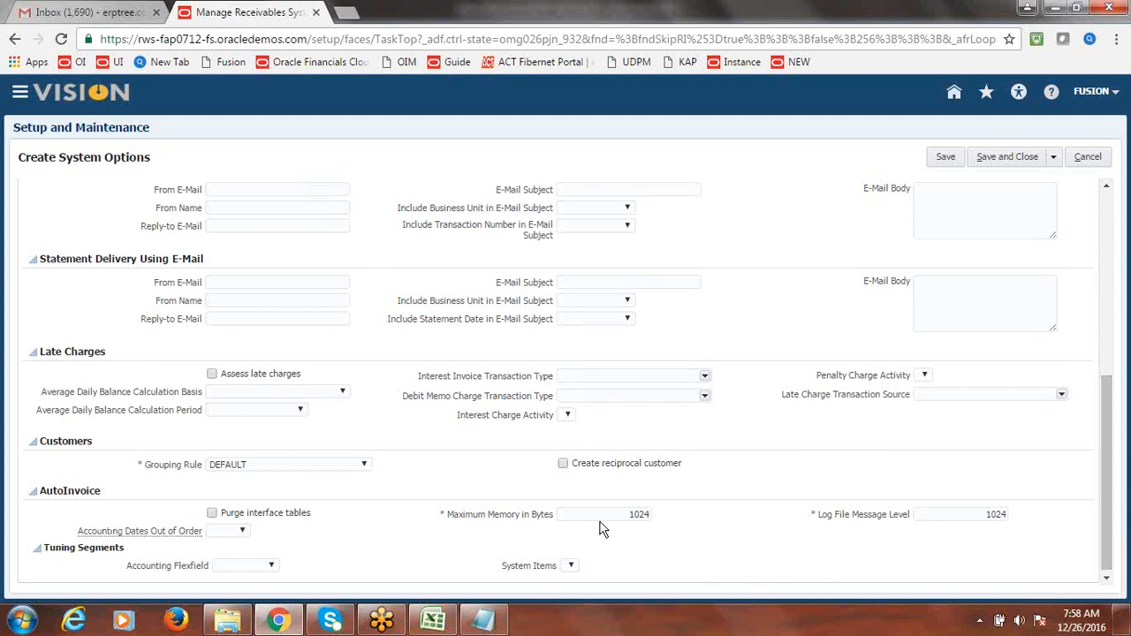
{"action": "left_click_drag", "start_coordinate": [1106, 548], "coordinate": [1102, 439]}
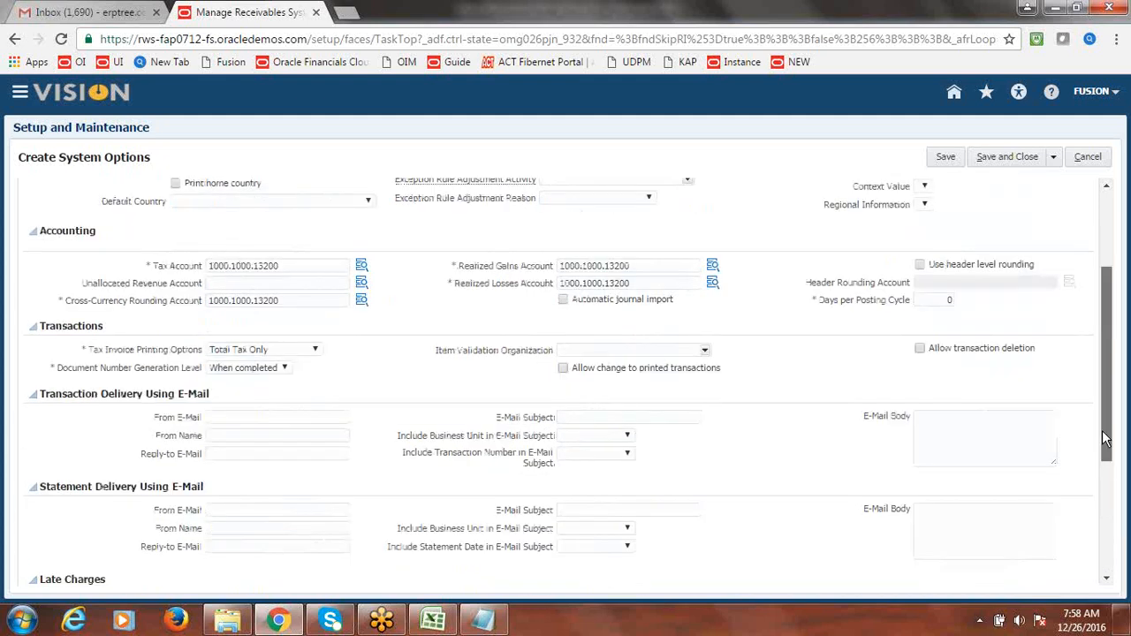
{"action": "scroll", "coordinate": [1101, 430], "scroll_direction": "up", "scroll_amount": 3}
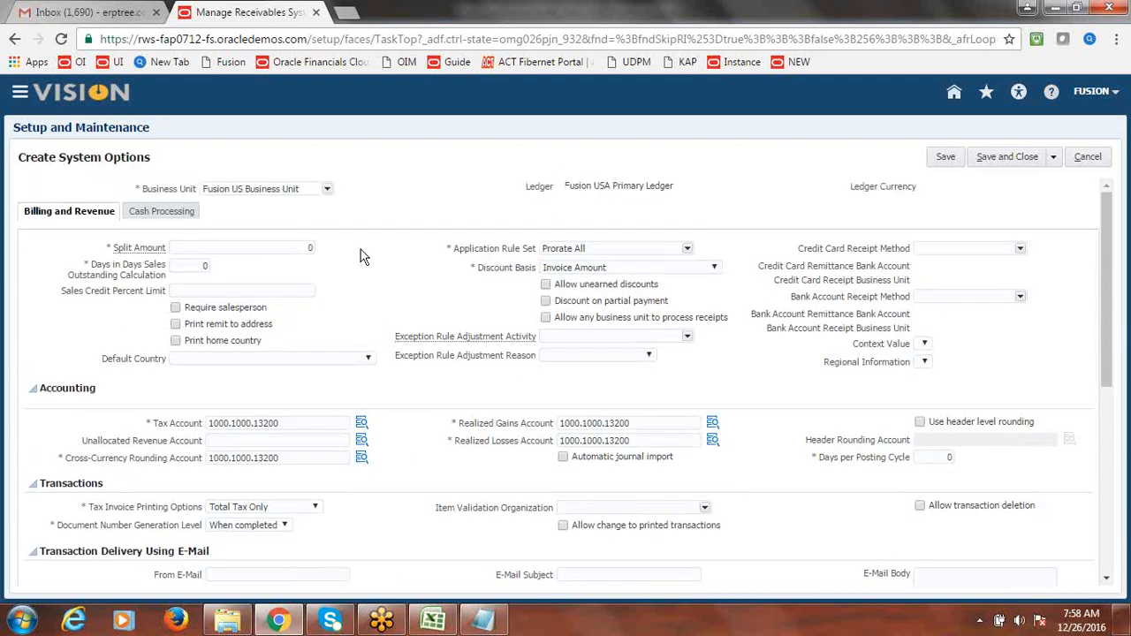
- On the Cash Processing tab, set Chargeback Due Date to Receipt Date
{"action": "left_click", "coordinate": [159, 217]}
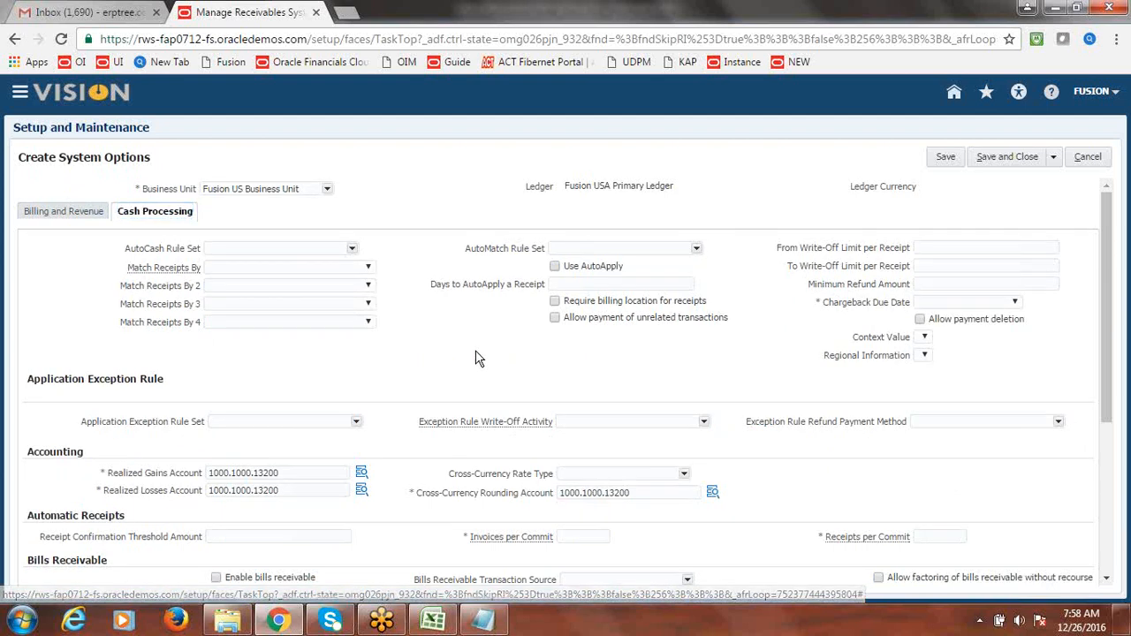
{"action": "left_click", "coordinate": [1015, 303]}
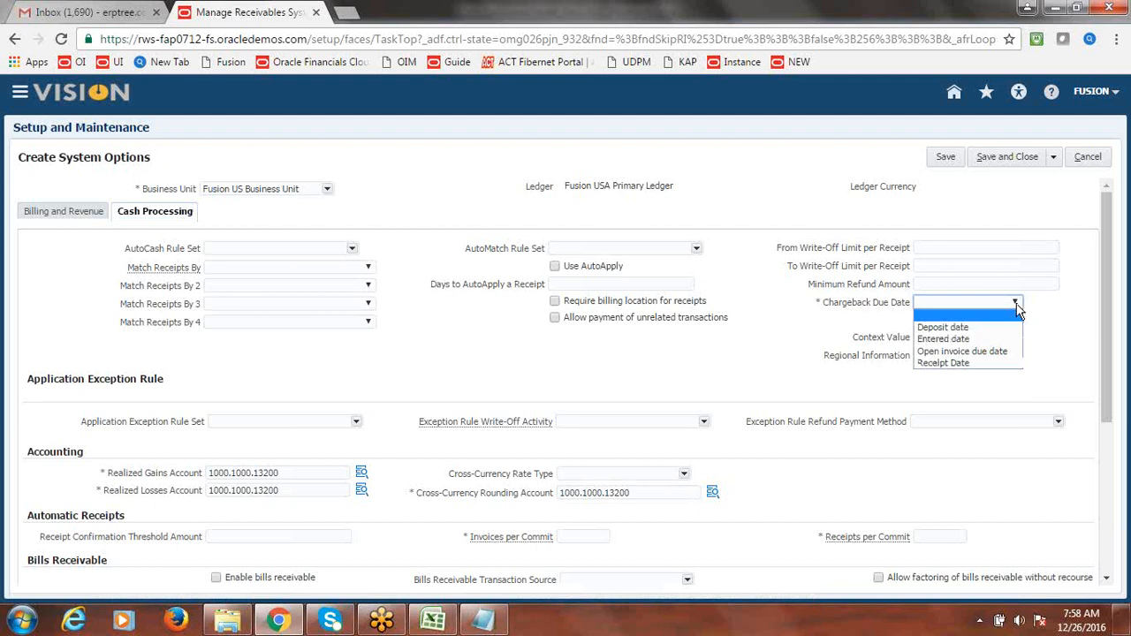
{"action": "left_click", "coordinate": [984, 369]}
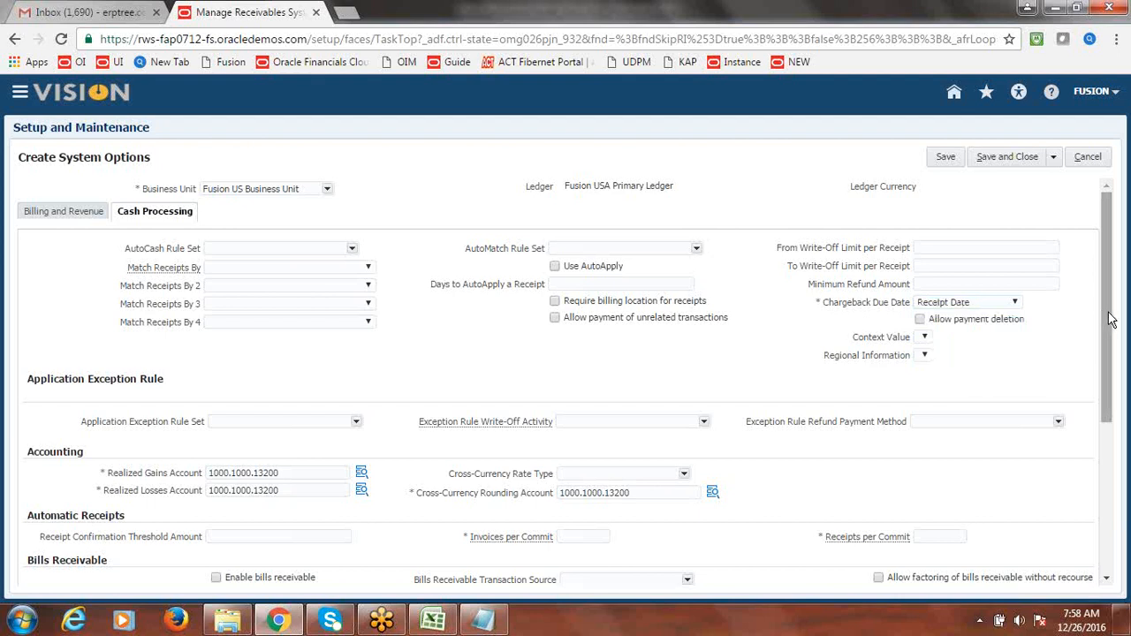
- Set Invoices per Commit and Receipts per Commit to 100
{"action": "left_click_drag", "start_coordinate": [1108, 320], "coordinate": [1109, 378]}
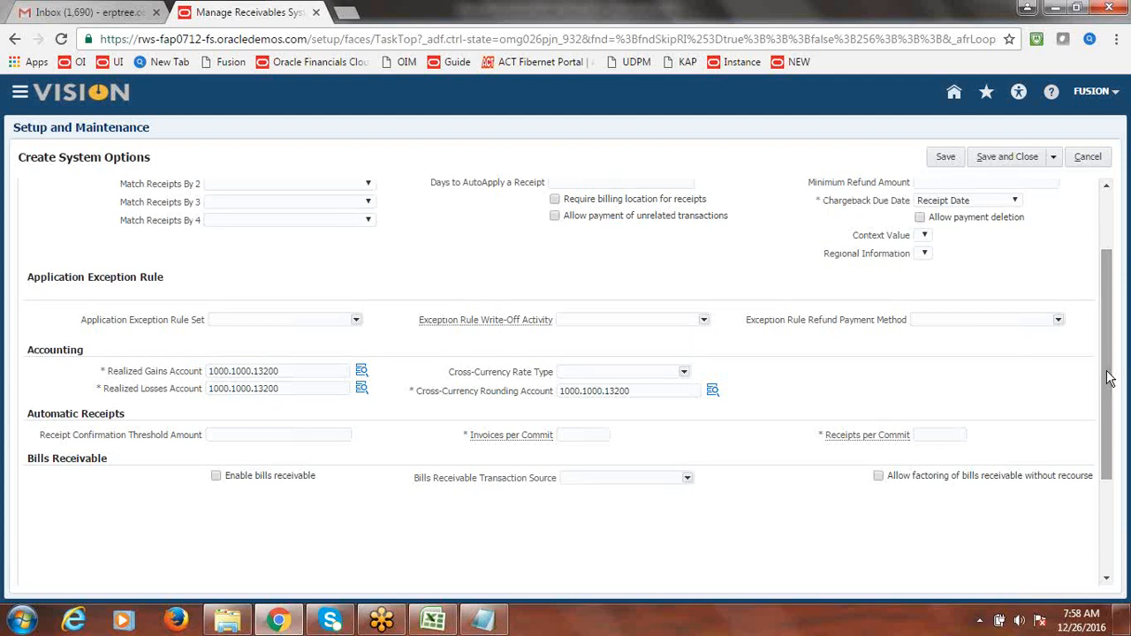
{"action": "left_click", "coordinate": [587, 434]}
{"action": "type", "text": "100"}
{"action": "key", "text": "Tab"}
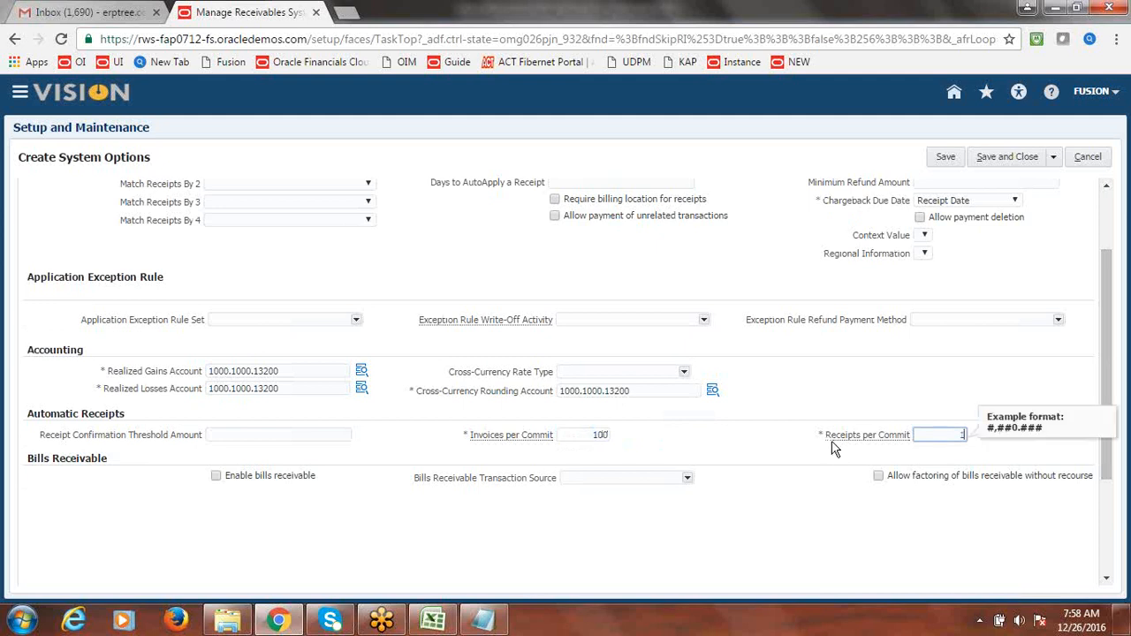
{"action": "left_click", "coordinate": [892, 377]}
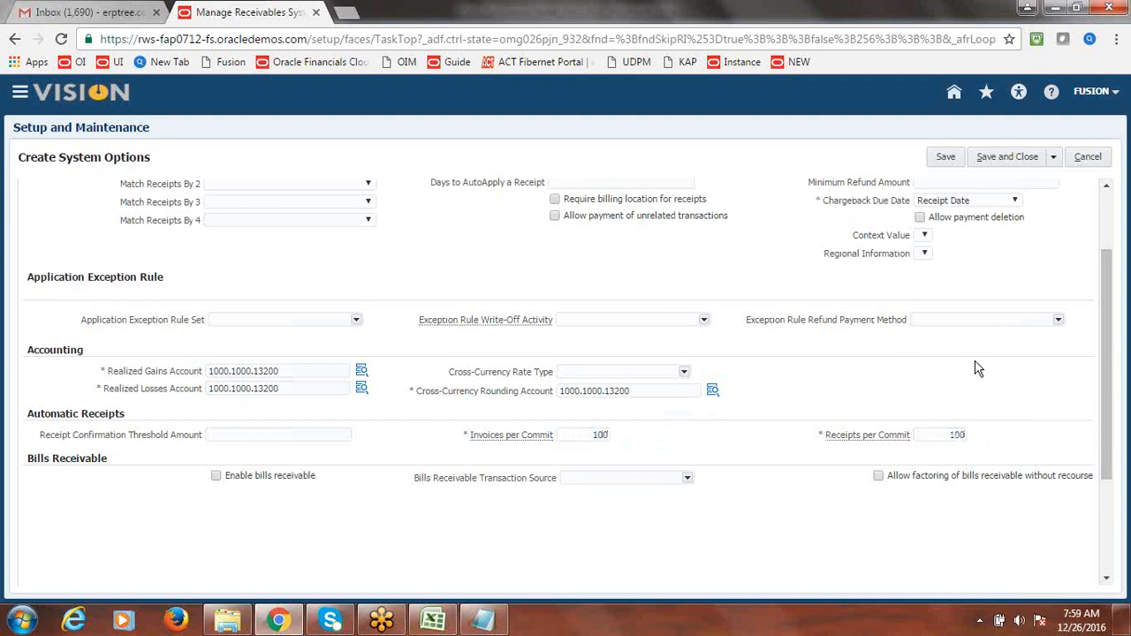
{"action": "scroll", "coordinate": [1112, 380], "scroll_direction": "up", "scroll_amount": 3}
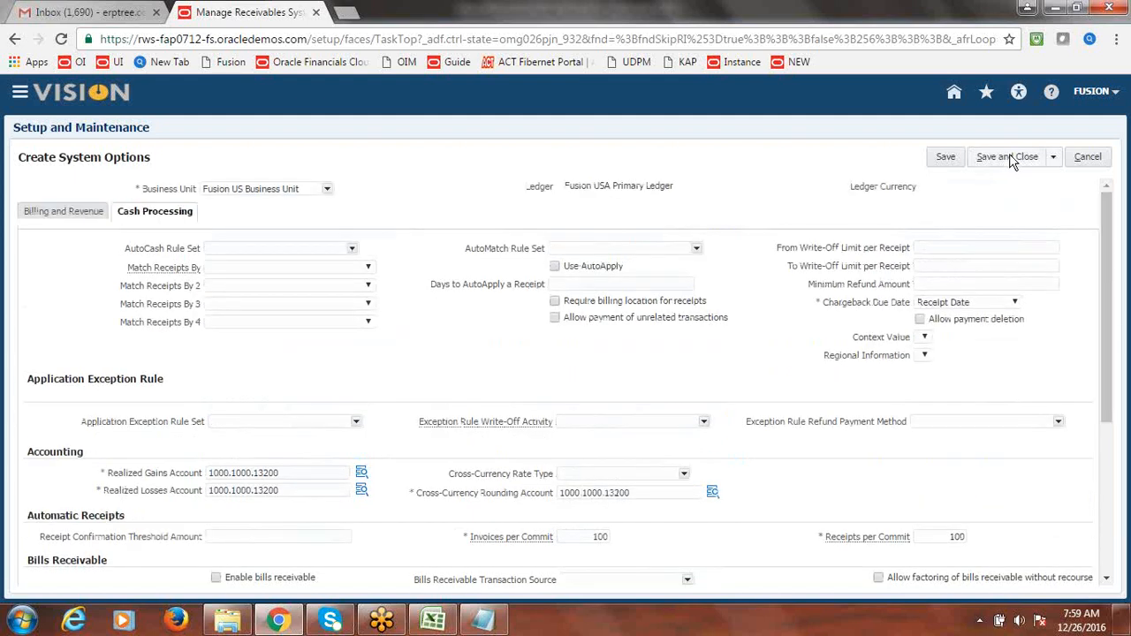
- Save and close the receivables system options and leave the task with Done
{"action": "left_click", "coordinate": [945, 158]}
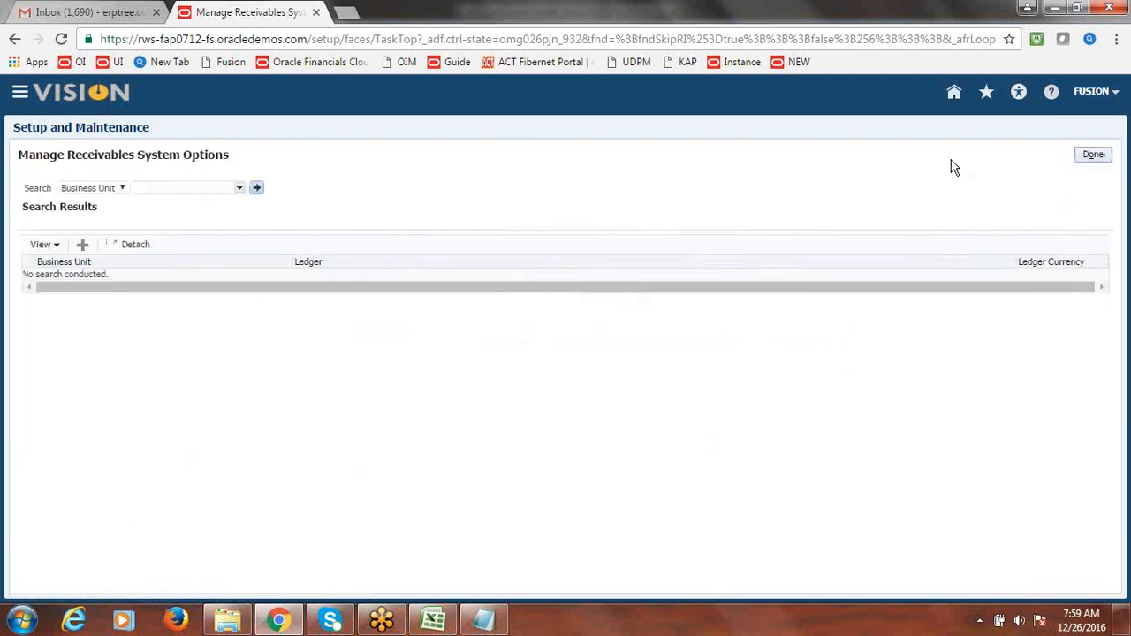
{"action": "left_click", "coordinate": [1093, 154]}
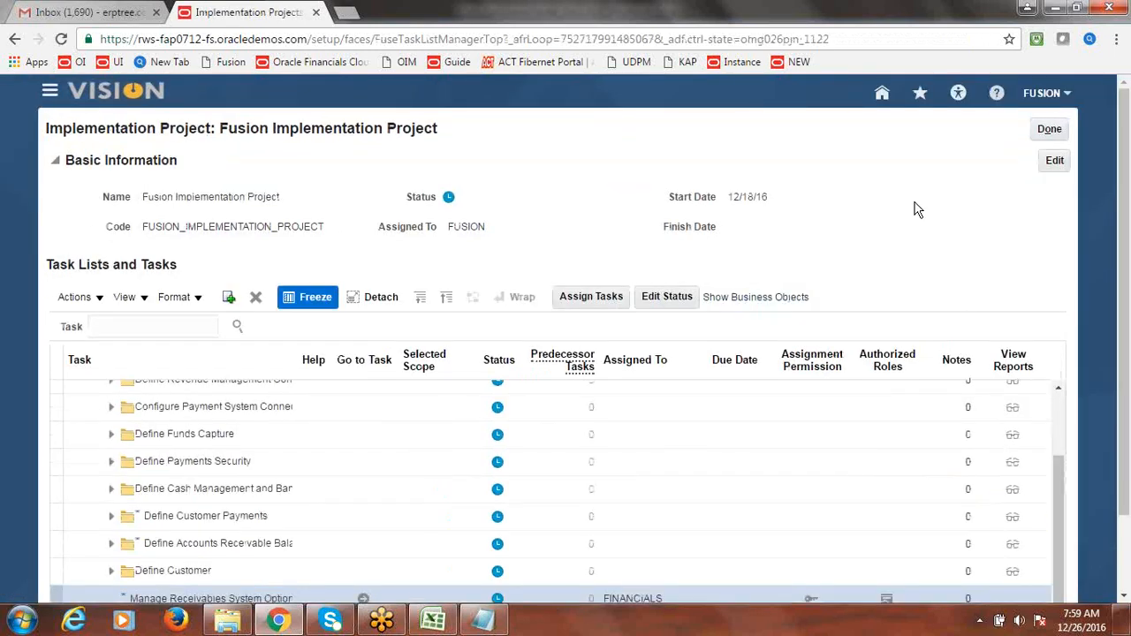
{"action": "left_click_drag", "start_coordinate": [1062, 468], "coordinate": [1063, 401]}
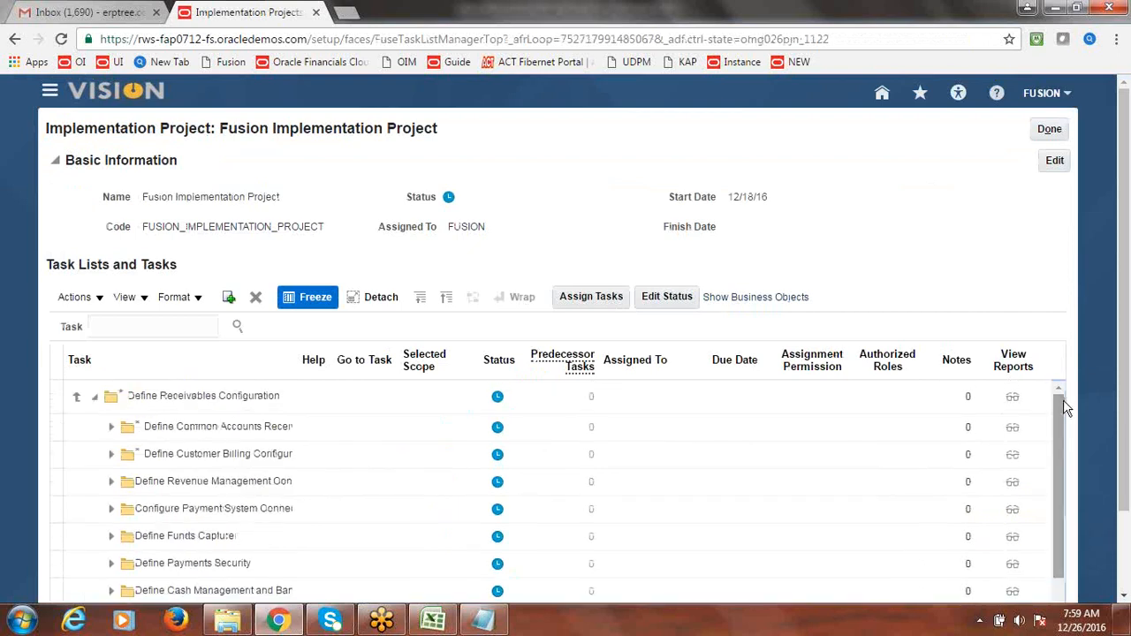
- Record Done as the system options status in cell B3 of the Excel checklist
{"action": "left_click", "coordinate": [441, 623]}
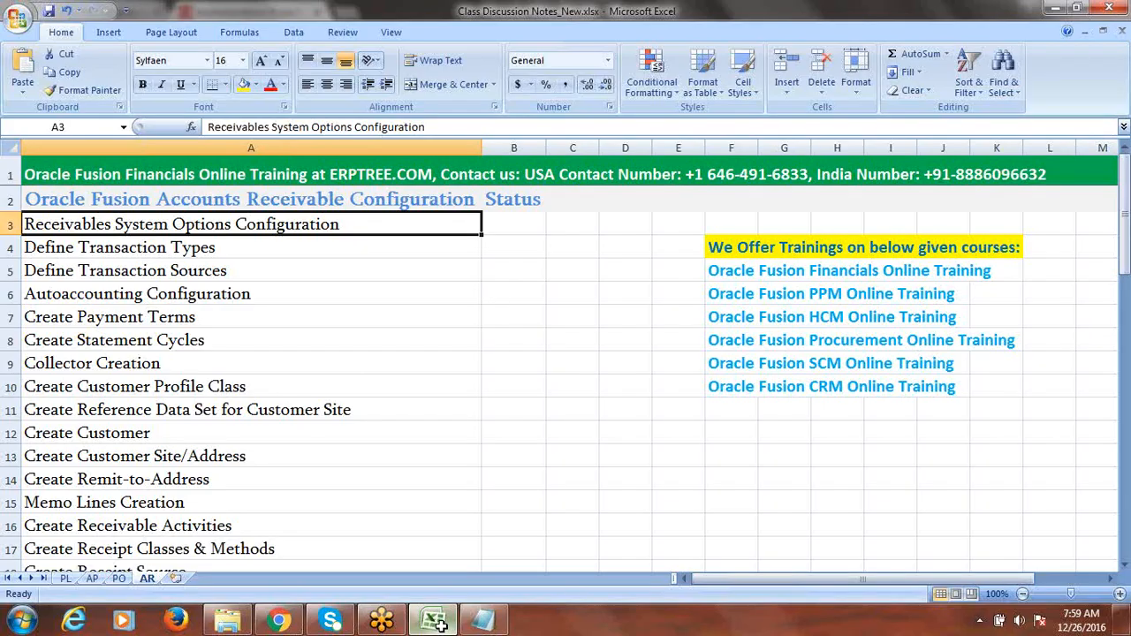
{"action": "left_click", "coordinate": [502, 228]}
{"action": "type", "text": "d"}
{"action": "key", "text": "BackSpace"}
{"action": "type", "text": "Done"}
{"action": "key", "text": "Tab"}
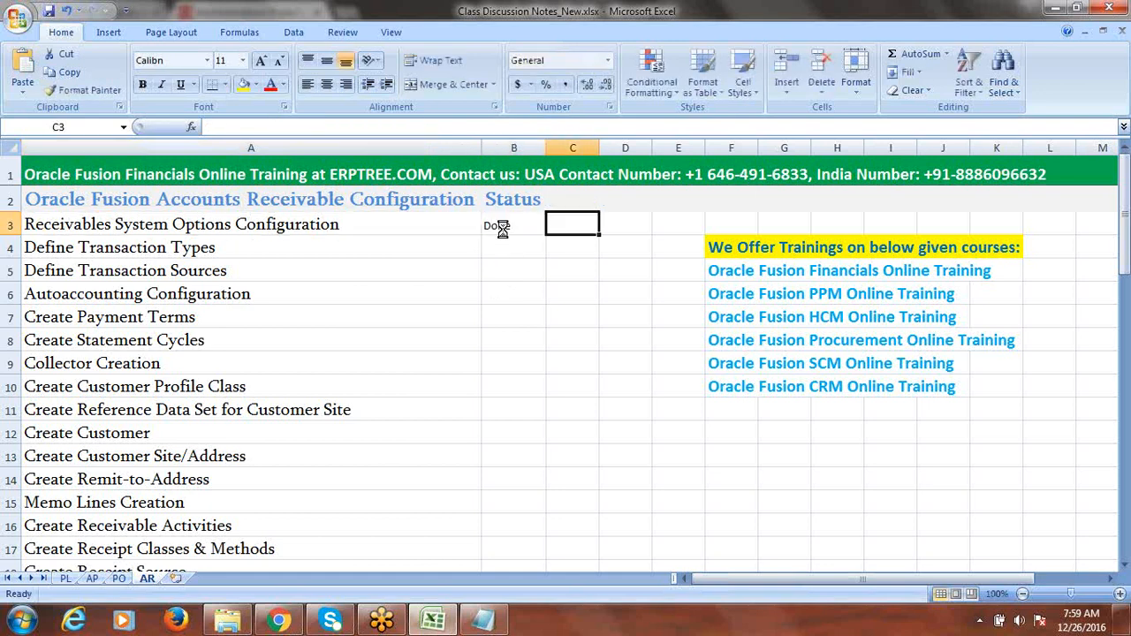
{"action": "key", "text": "alt+Tab"}
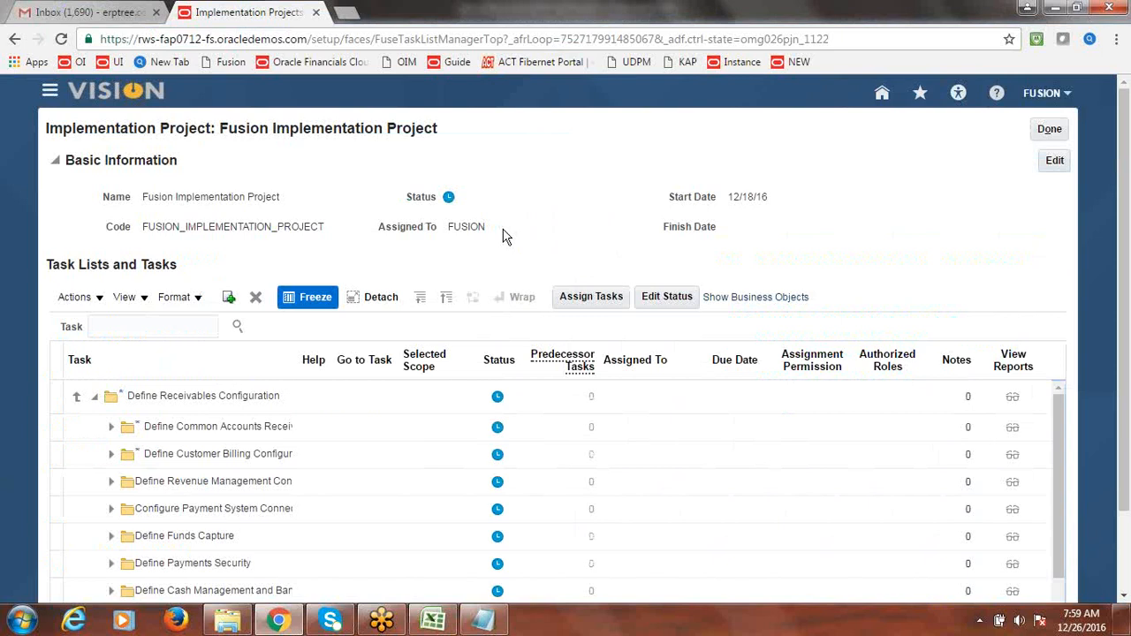
- Open Manage Receivables System Options and find the Fusion US Business Unit record
{"action": "scroll", "coordinate": [1127, 368], "scroll_direction": "down", "scroll_amount": 2}
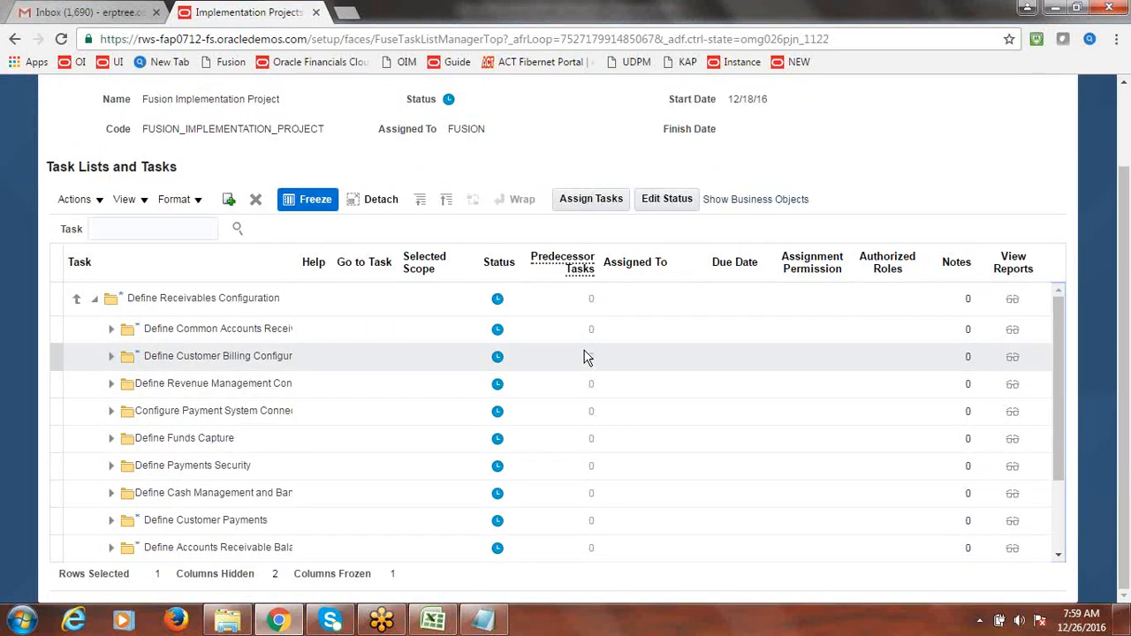
{"action": "left_click_drag", "start_coordinate": [1060, 352], "coordinate": [1060, 426]}
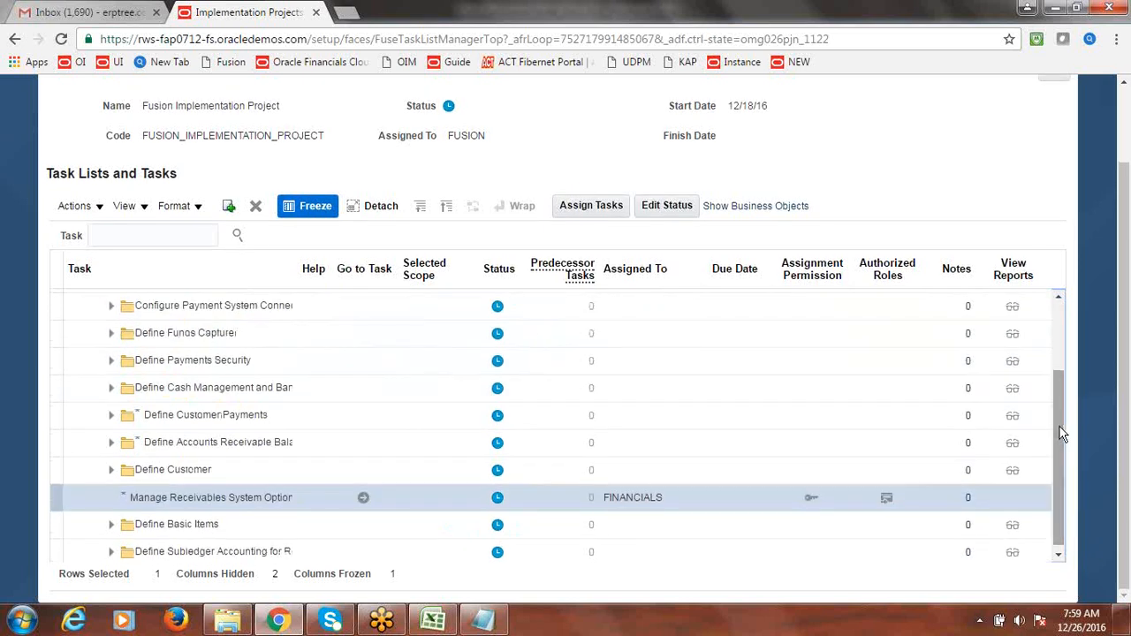
{"action": "left_click", "coordinate": [366, 503]}
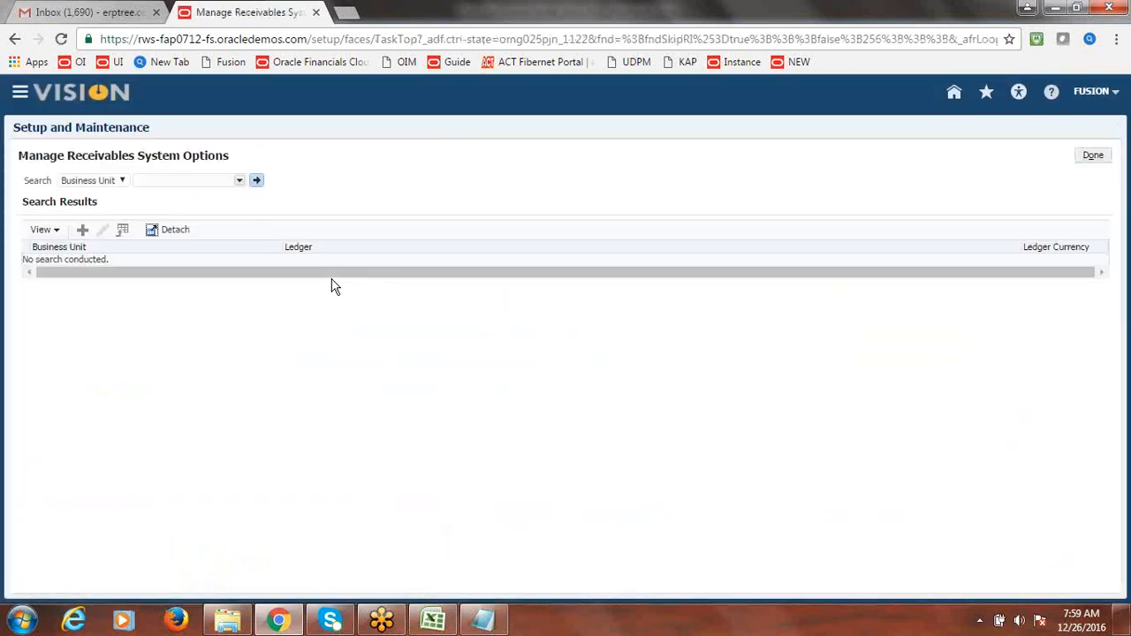
{"action": "left_click", "coordinate": [238, 182]}
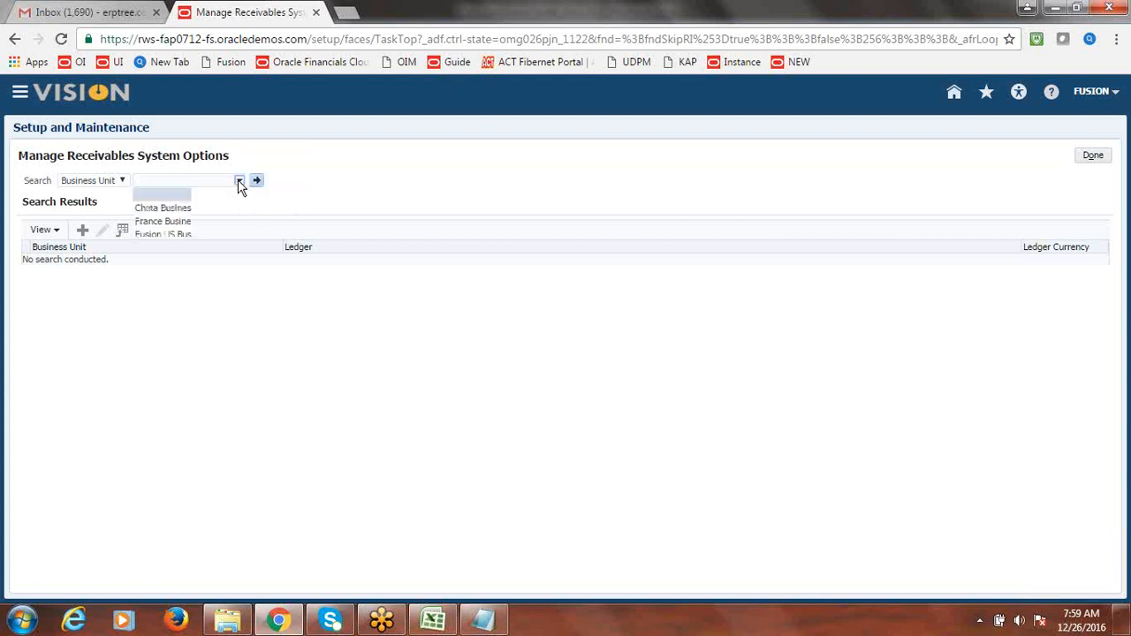
{"action": "left_click", "coordinate": [216, 234]}
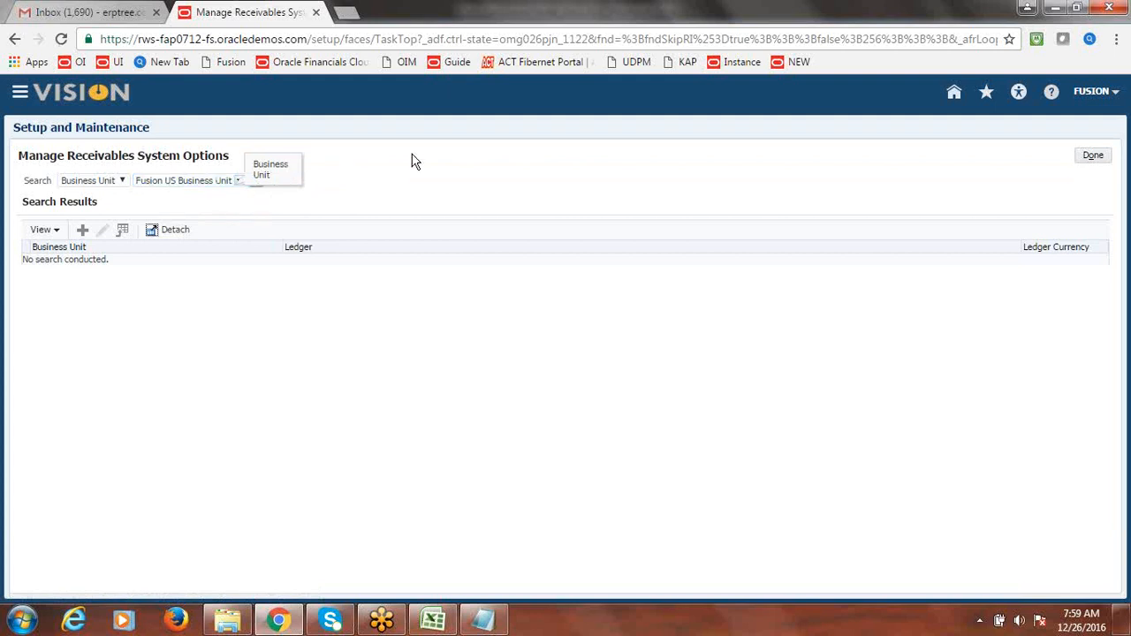
{"action": "left_click", "coordinate": [256, 182]}
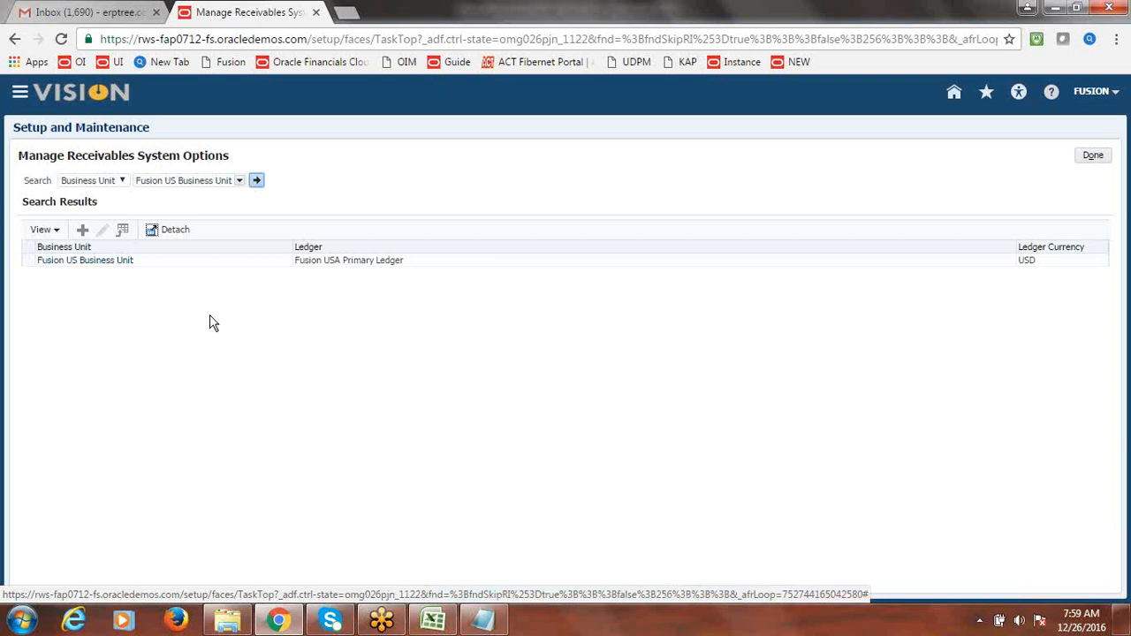
{"action": "left_click", "coordinate": [177, 262]}
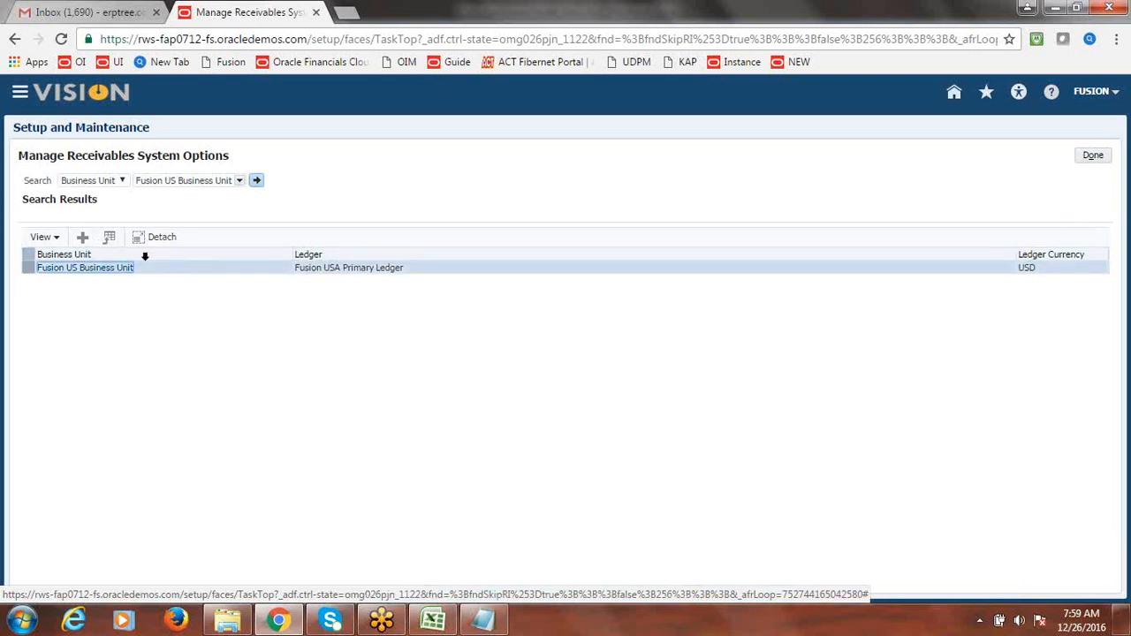
- Review its system options in edit mode, then Save and Close and finish with Done
{"action": "left_click", "coordinate": [102, 237]}
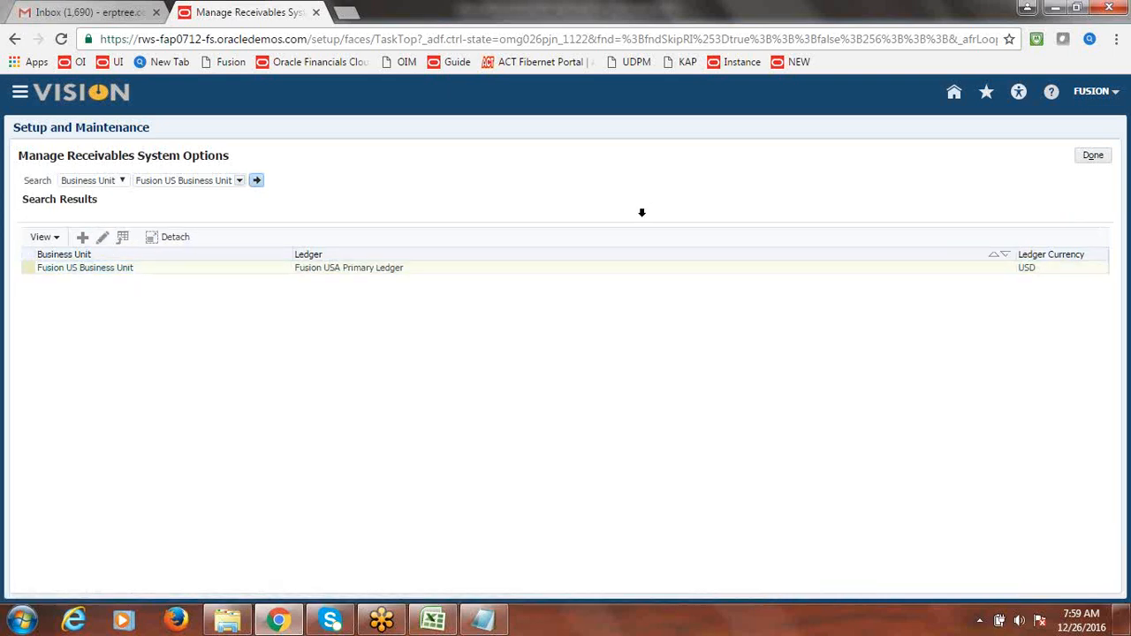
{"action": "left_click_drag", "start_coordinate": [1108, 300], "coordinate": [1118, 363]}
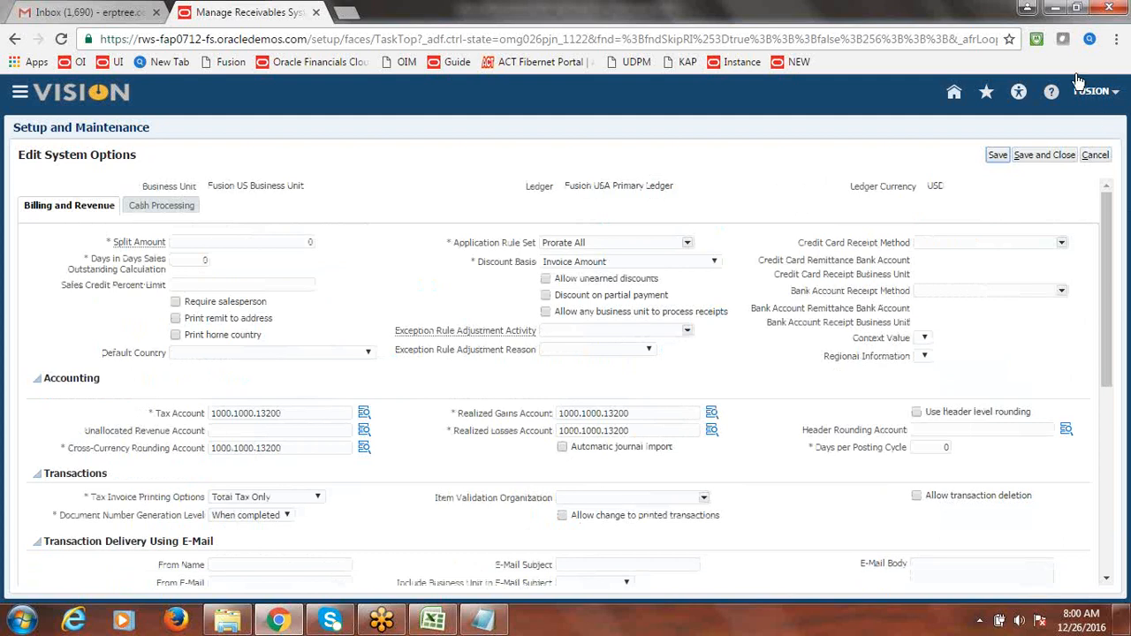
{"action": "left_click", "coordinate": [1054, 154]}
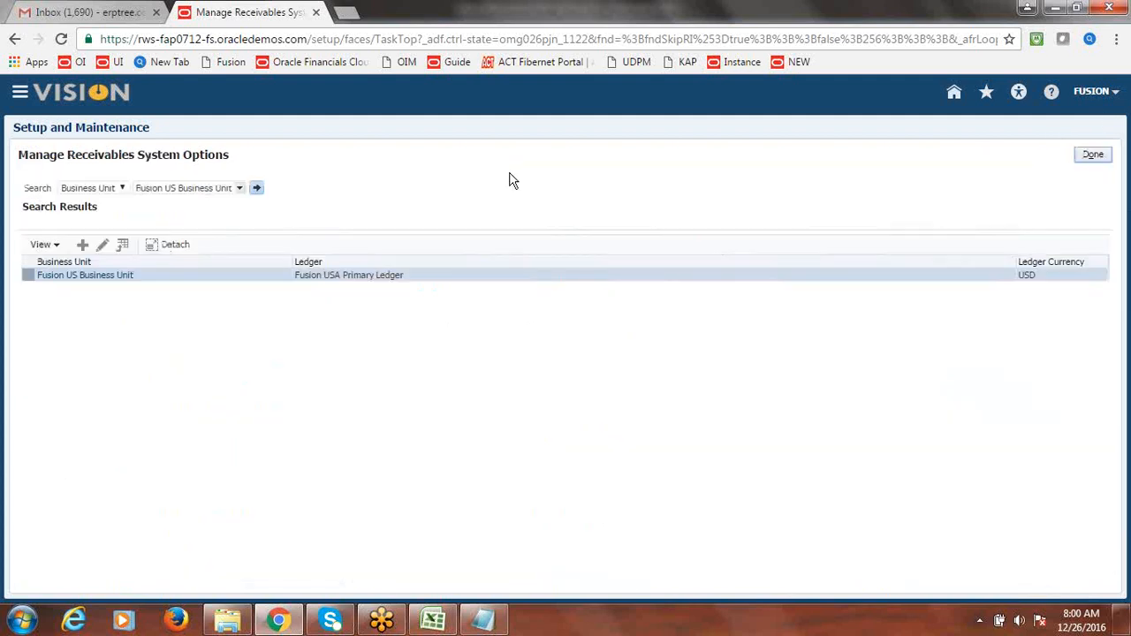
{"action": "left_click", "coordinate": [1093, 155]}
{"action": "key", "text": "alt+Tab"}
- Check Define Transaction Types in cell A4, then go back to the Oracle implementation project
{"action": "left_click", "coordinate": [180, 249]}
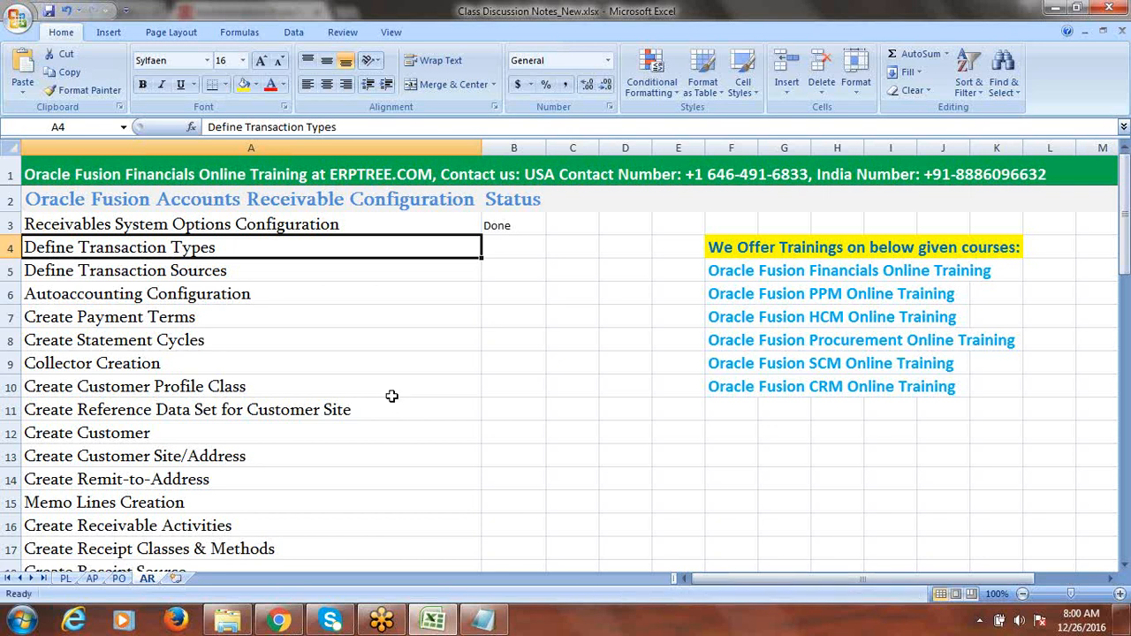
{"action": "key", "text": "alt+Tab"}
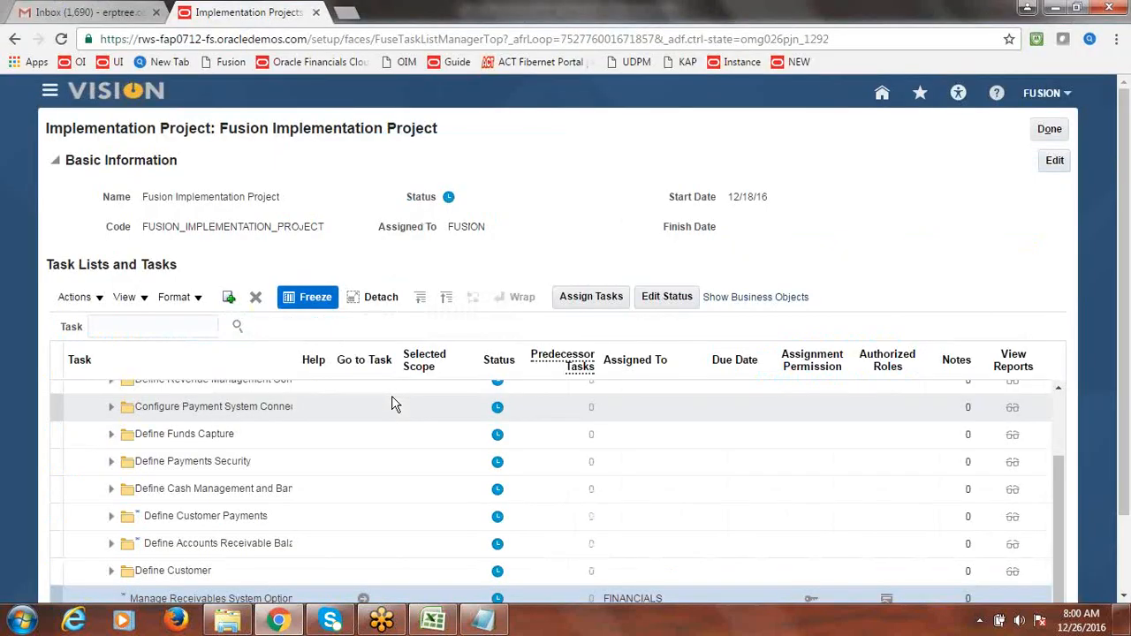
- Search the project tasks for 'Transaction Types' and go to the Manage Transaction Types task
{"action": "left_click", "coordinate": [171, 328]}
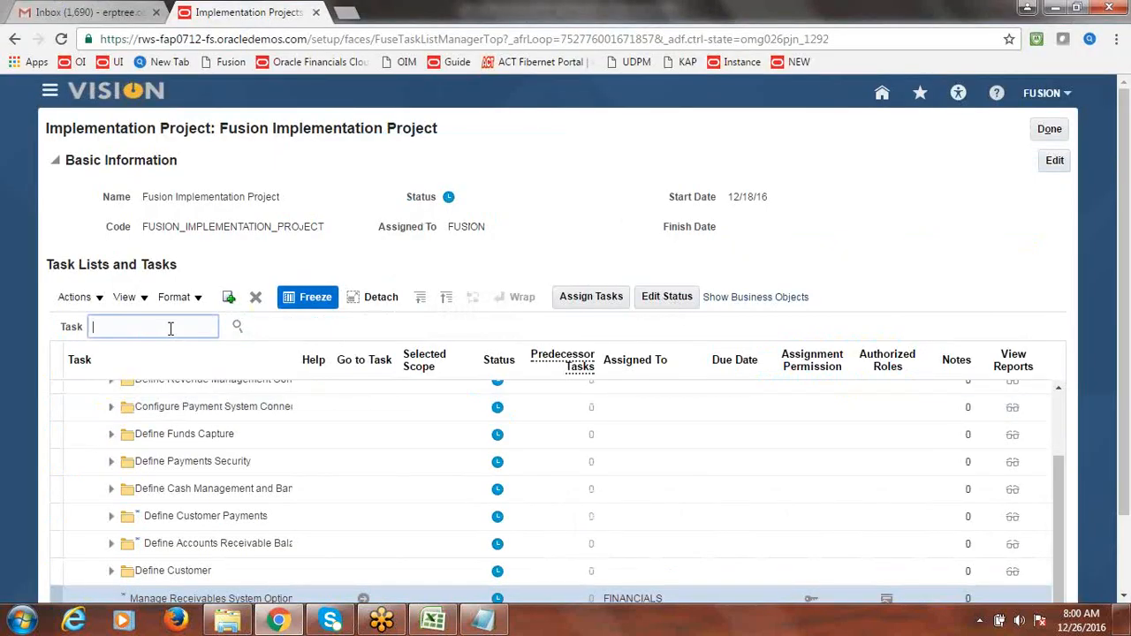
{"action": "type", "text": "Transaction Types"}
{"action": "left_click", "coordinate": [237, 326]}
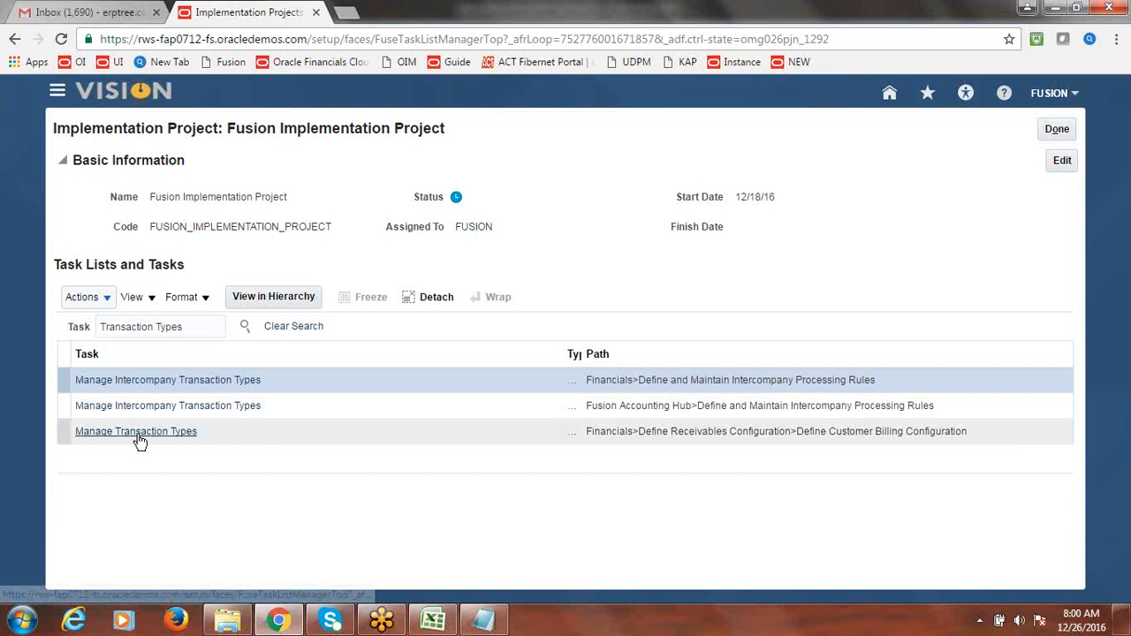
{"action": "left_click", "coordinate": [138, 435]}
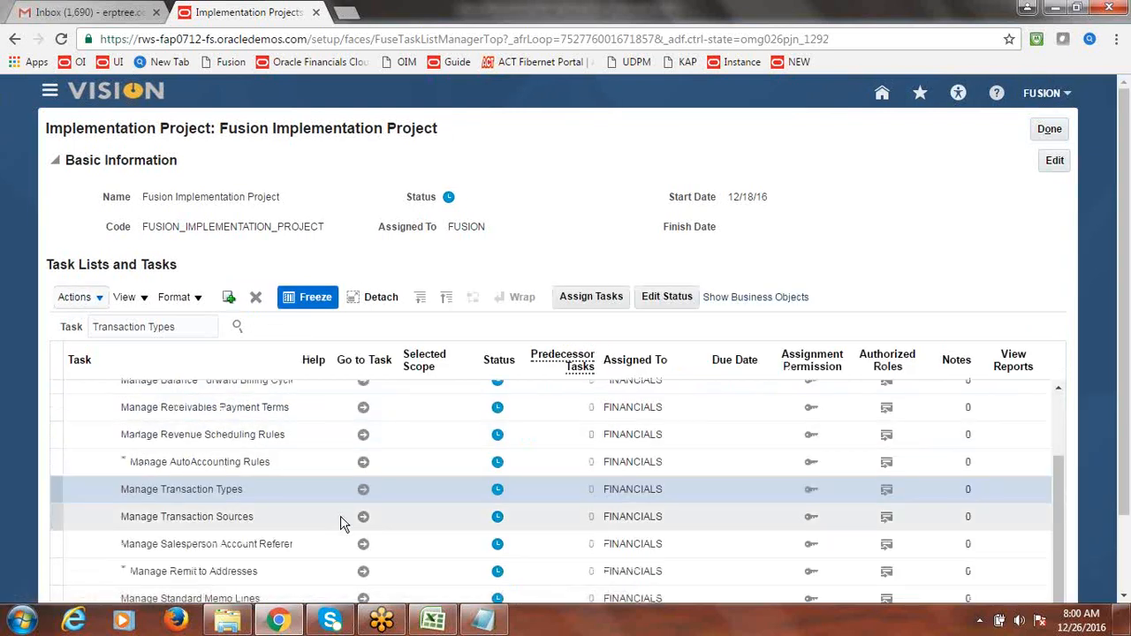
{"action": "left_click", "coordinate": [363, 491]}
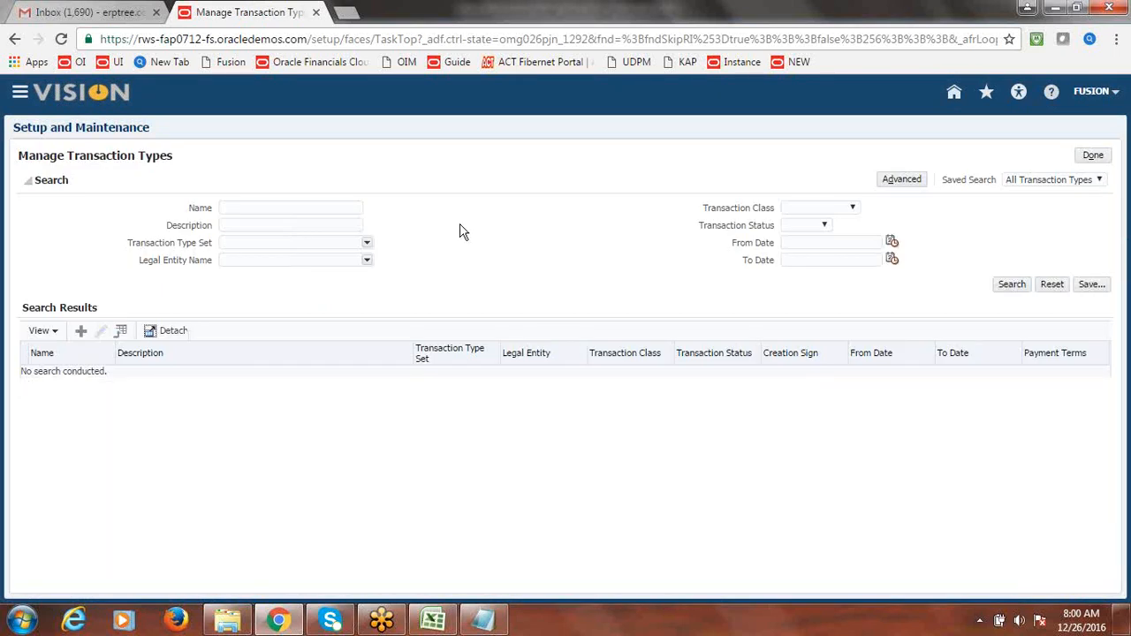
- Start a new transaction type with the Create (+) icon in Search Results
{"action": "left_click", "coordinate": [80, 333]}
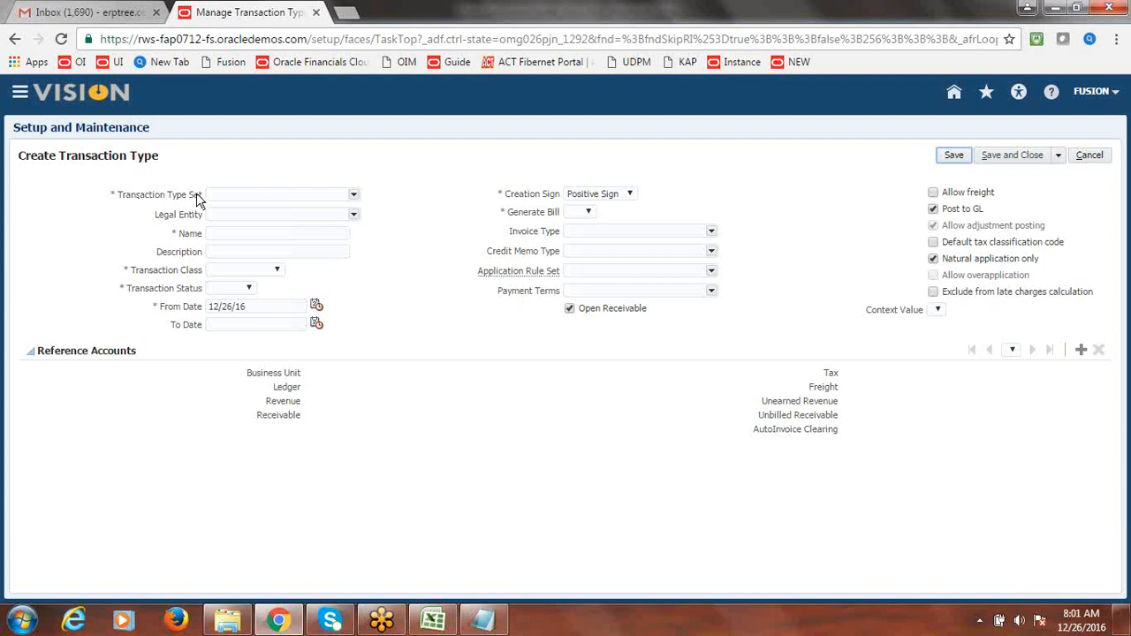
- Set the transaction type set to Common Set by searching 'COMMON'
{"action": "left_click", "coordinate": [353, 196]}
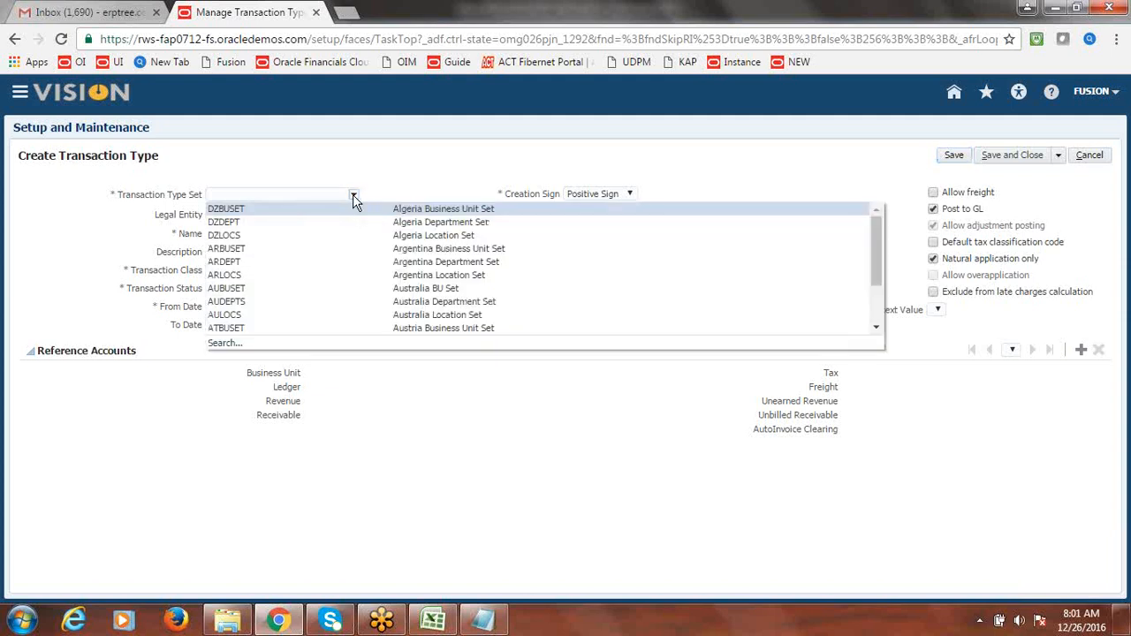
{"action": "left_click_drag", "start_coordinate": [876, 244], "coordinate": [878, 312]}
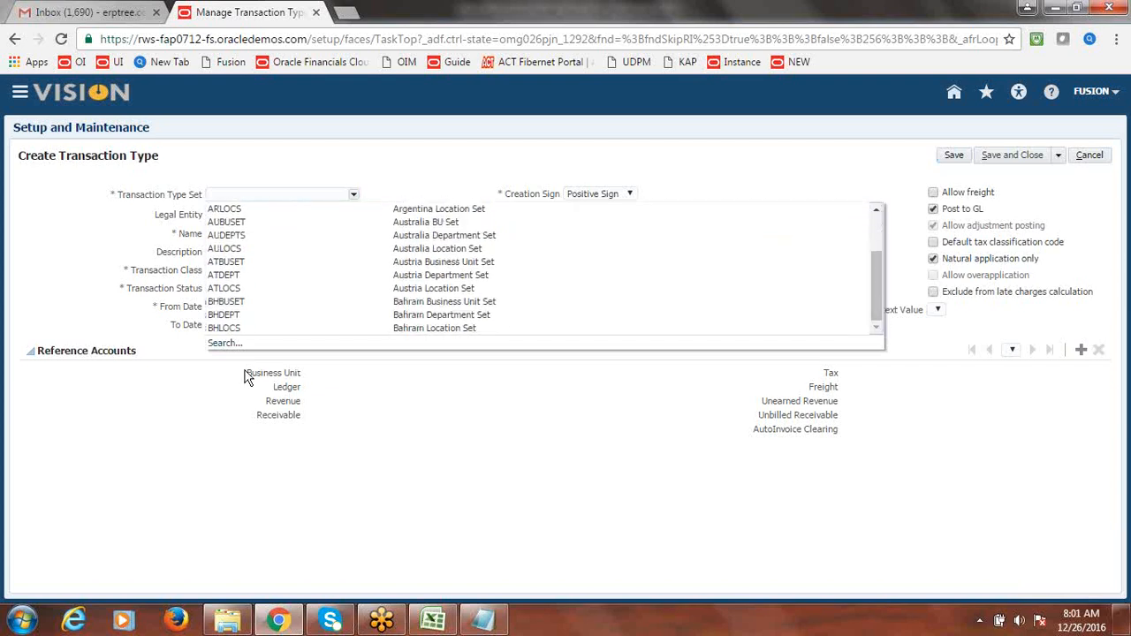
{"action": "left_click", "coordinate": [244, 194]}
{"action": "type", "text": "COMMON"}
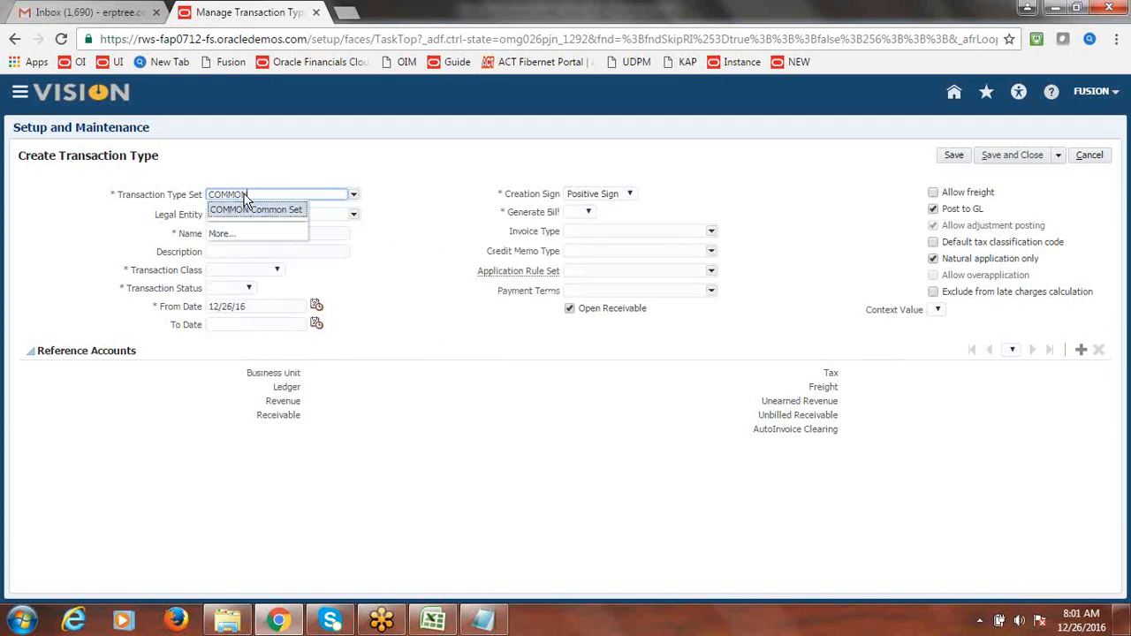
{"action": "left_click", "coordinate": [247, 211]}
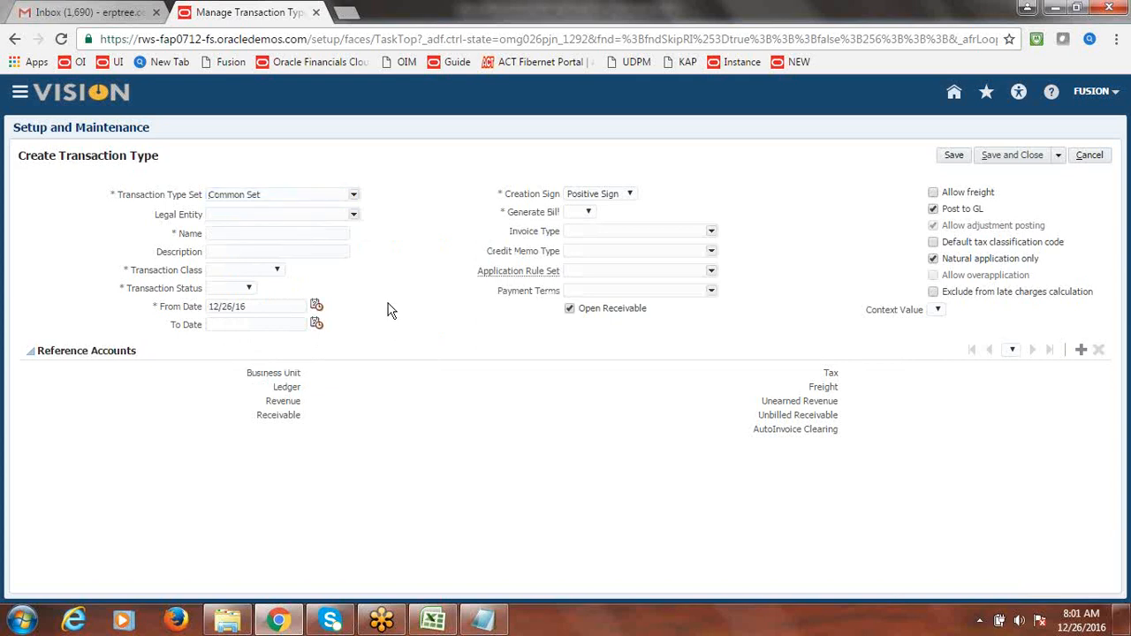
- Set the legal entity to Fusion USA Legal Entity by searching 'fusion'
{"action": "left_click", "coordinate": [354, 215]}
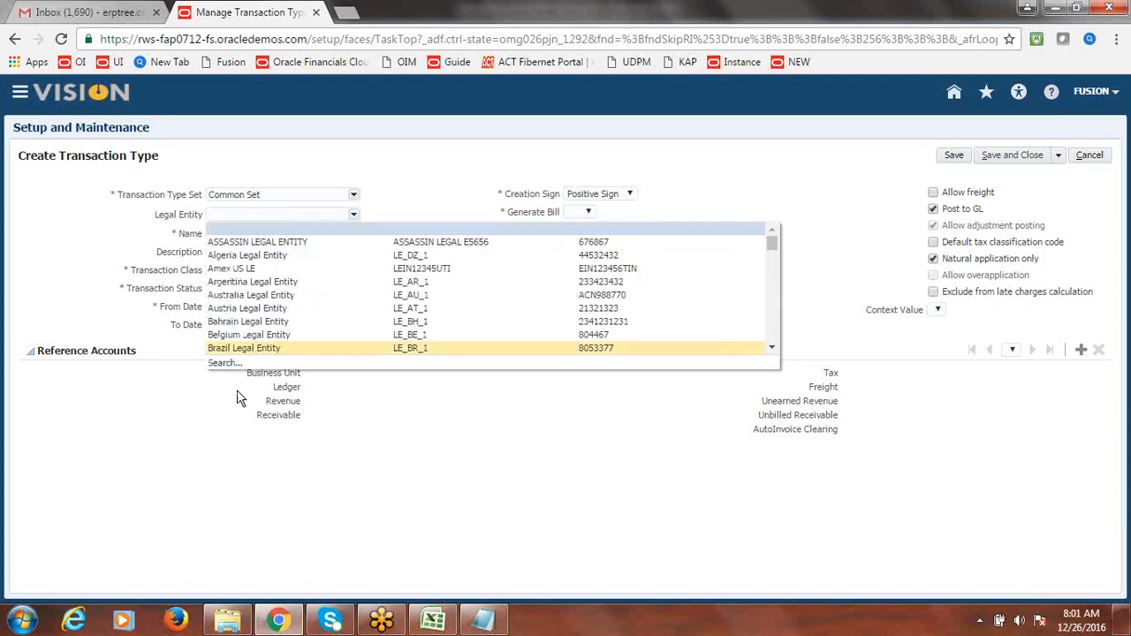
{"action": "left_click", "coordinate": [407, 201]}
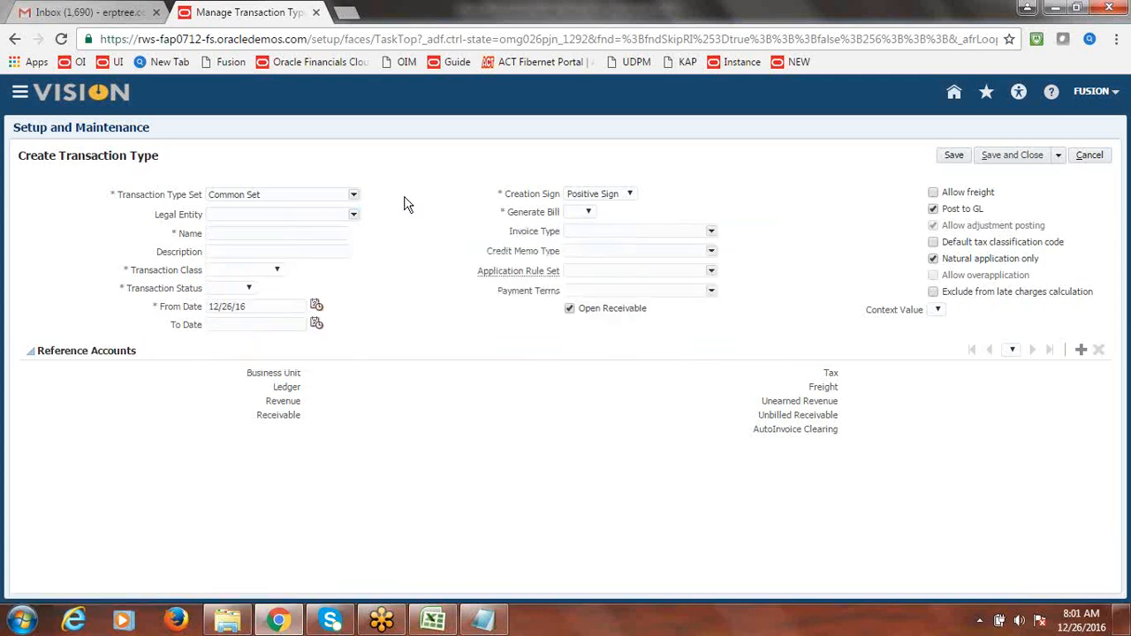
{"action": "left_click", "coordinate": [291, 215]}
{"action": "type", "text": "fusion"}
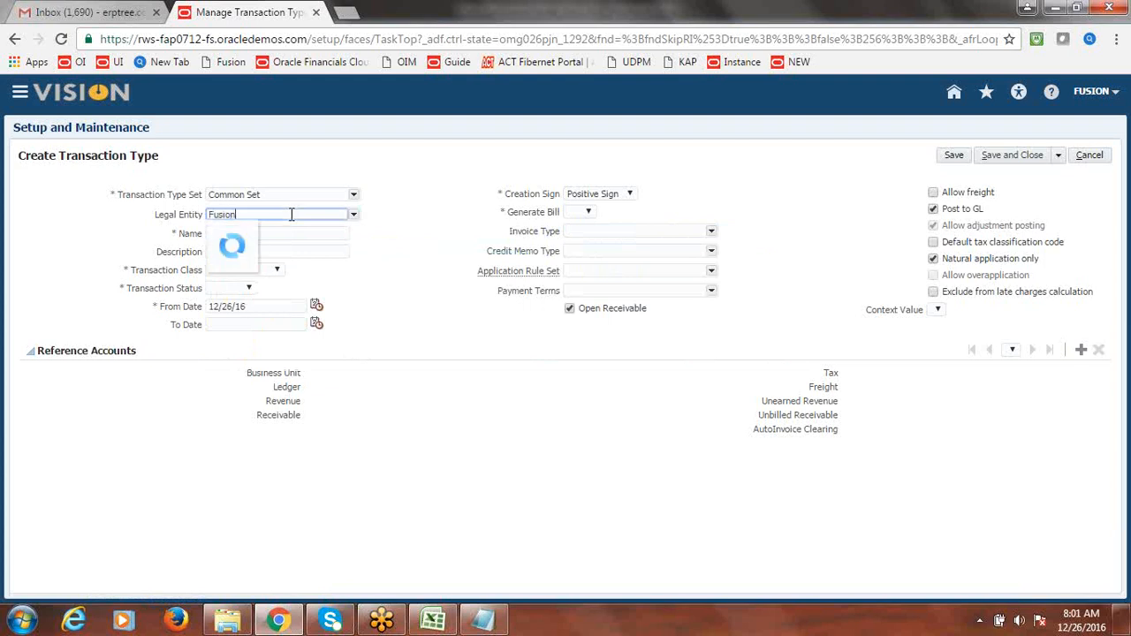
{"action": "left_click", "coordinate": [256, 231]}
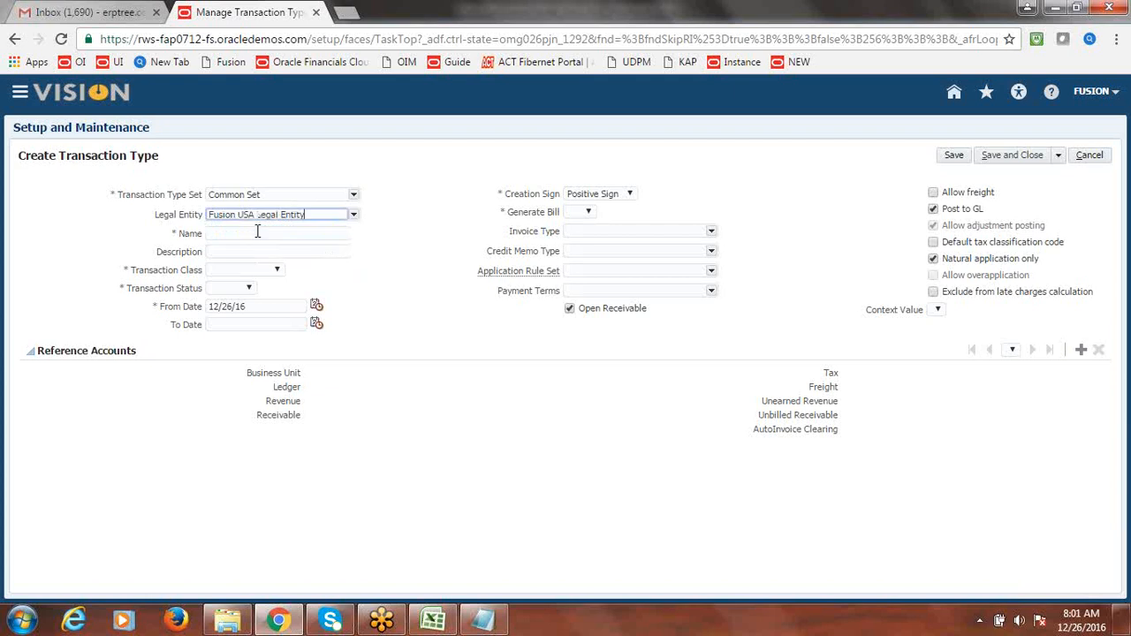
{"action": "key", "text": "Tab"}
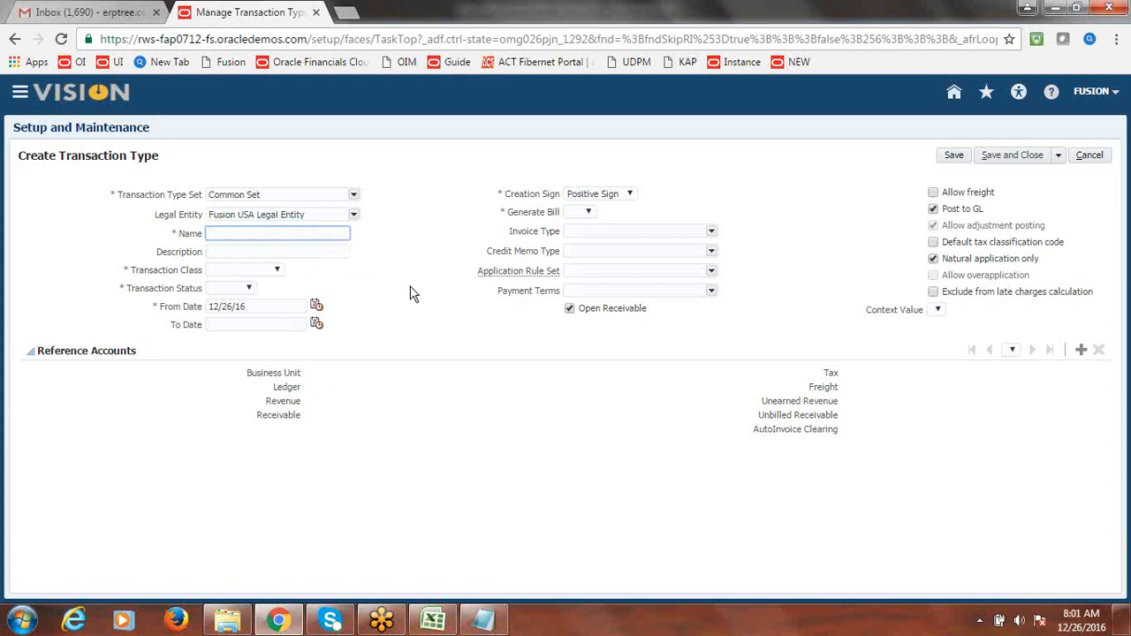
- Browse the invoice type and transaction class lists without choosing a value
{"action": "left_click", "coordinate": [712, 233]}
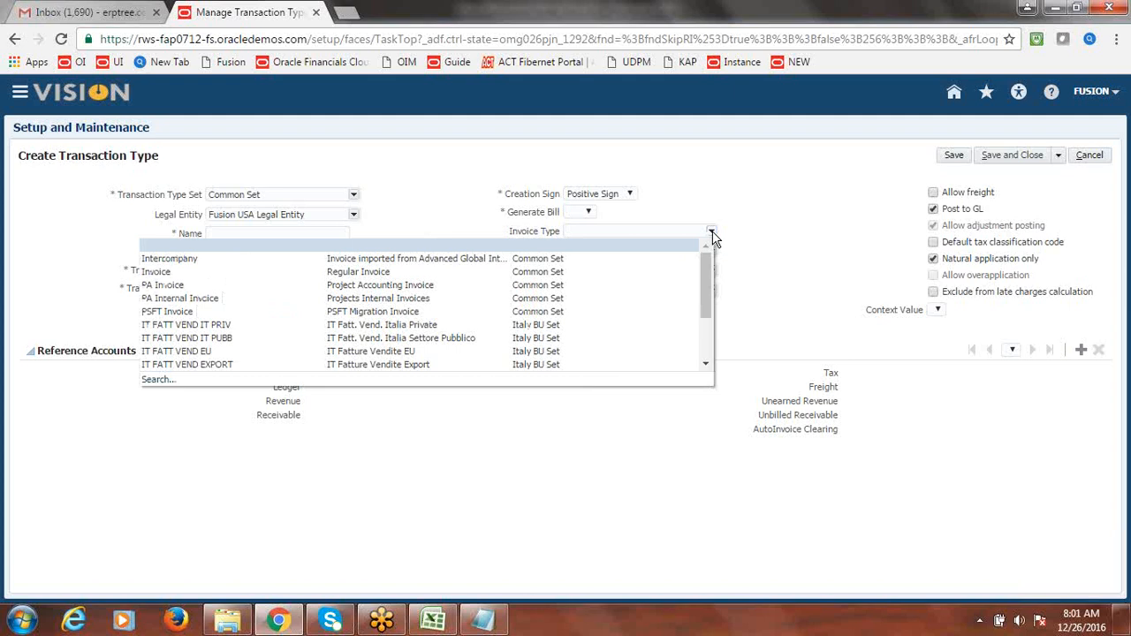
{"action": "left_click", "coordinate": [752, 194]}
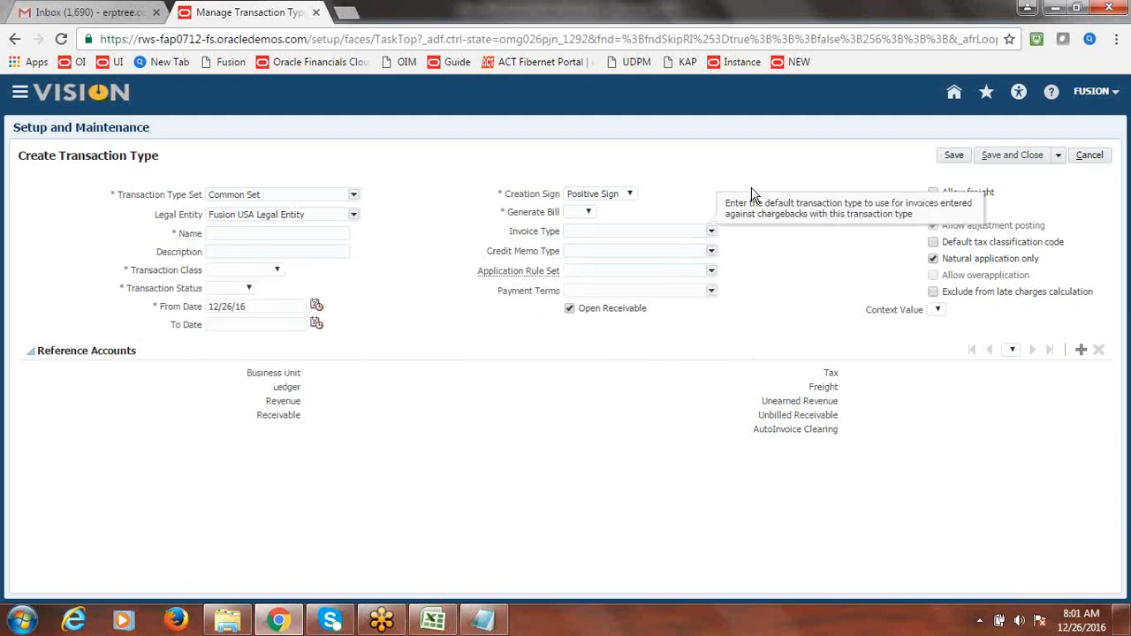
{"action": "left_click", "coordinate": [278, 272]}
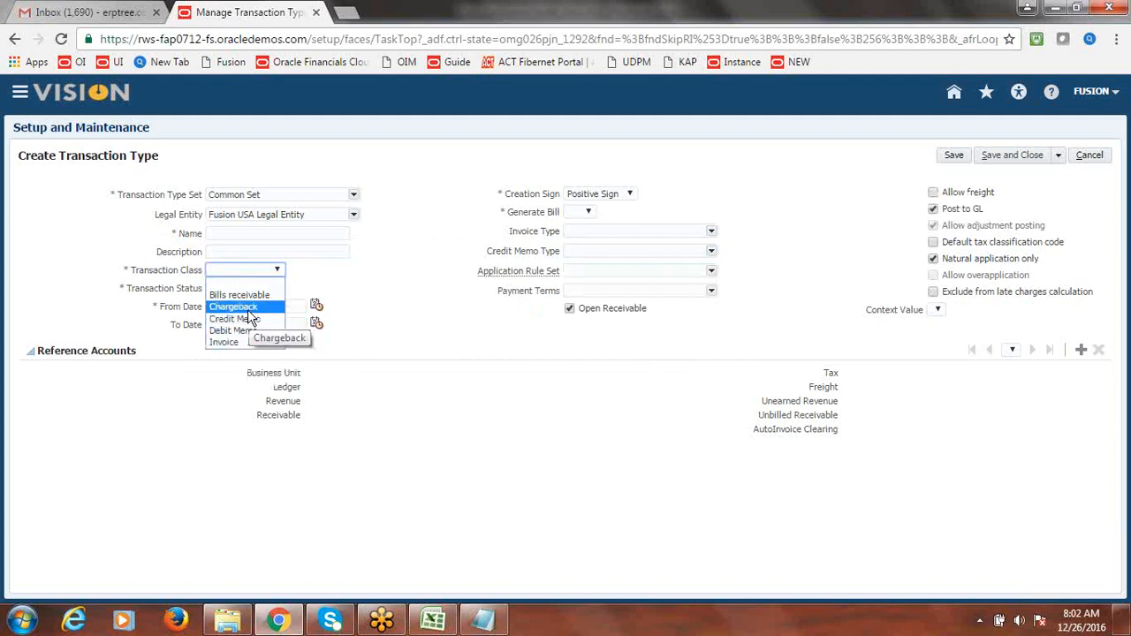
{"action": "left_click", "coordinate": [362, 268]}
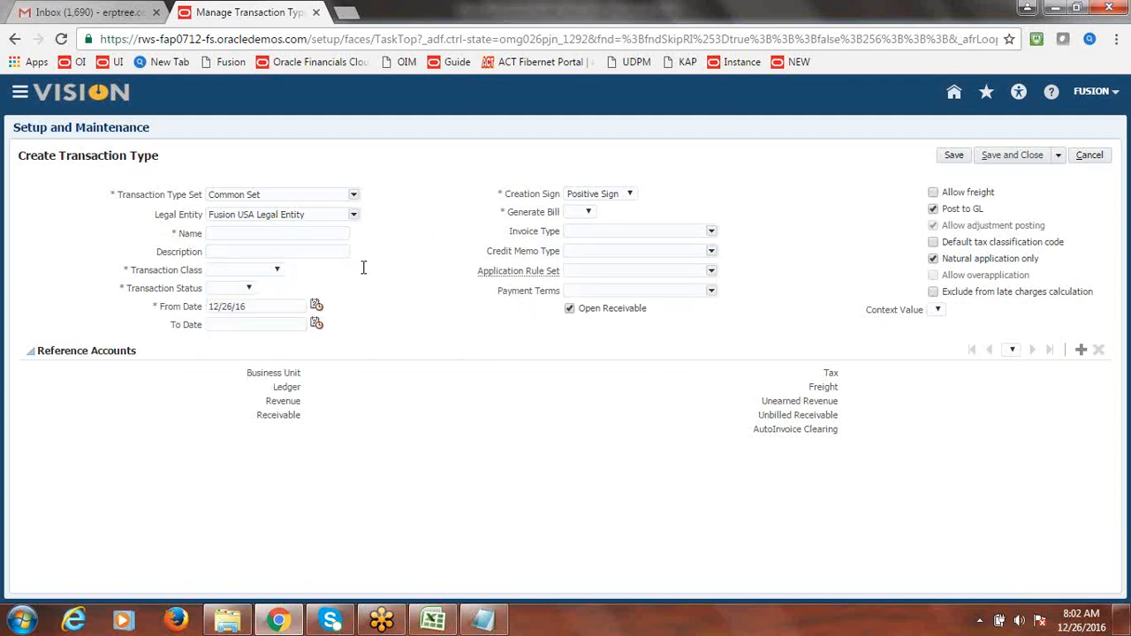
- Name the transaction type 'Fusion Invoice' and copy that name into Description
{"action": "left_click", "coordinate": [303, 234]}
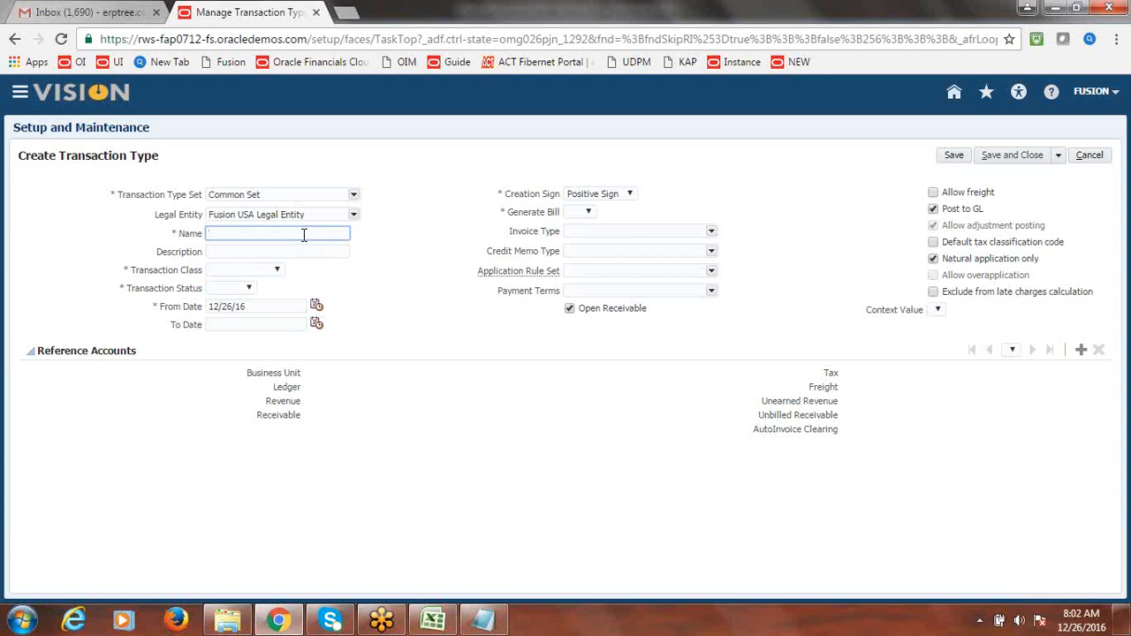
{"action": "type", "text": "Fusion In"}
{"action": "type", "text": "voice"}
{"action": "left_click_drag", "start_coordinate": [288, 235], "coordinate": [209, 238]}
{"action": "left_click", "coordinate": [238, 251]}
{"action": "type", "text": "Fusion Invoice"}
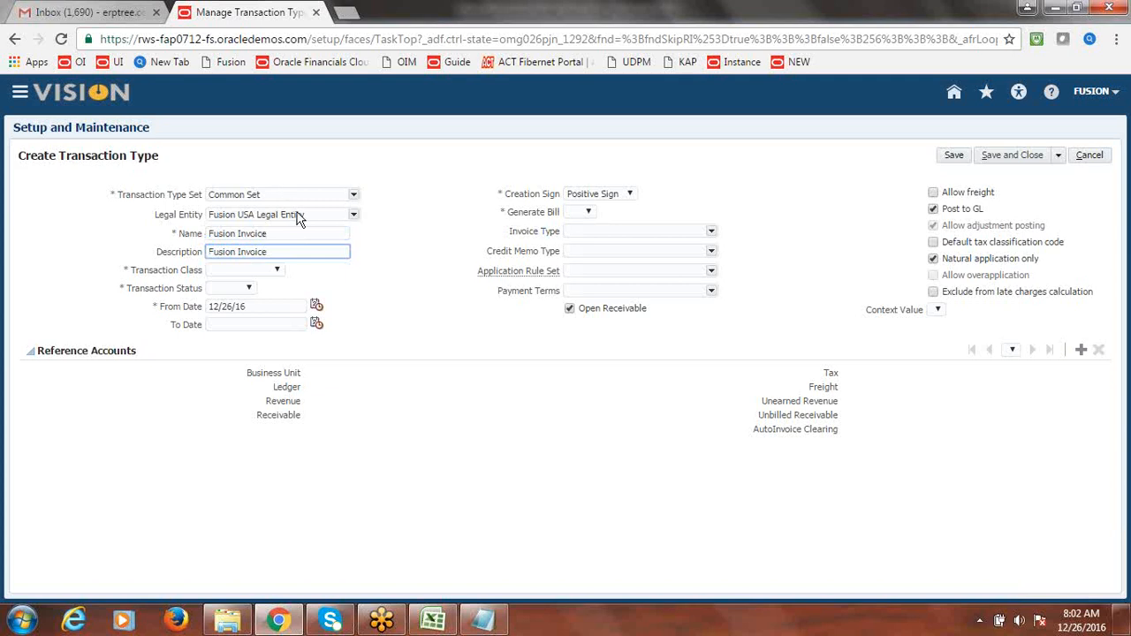
- Set the transaction class to Invoice and the status to Open
{"action": "left_click", "coordinate": [278, 271]}
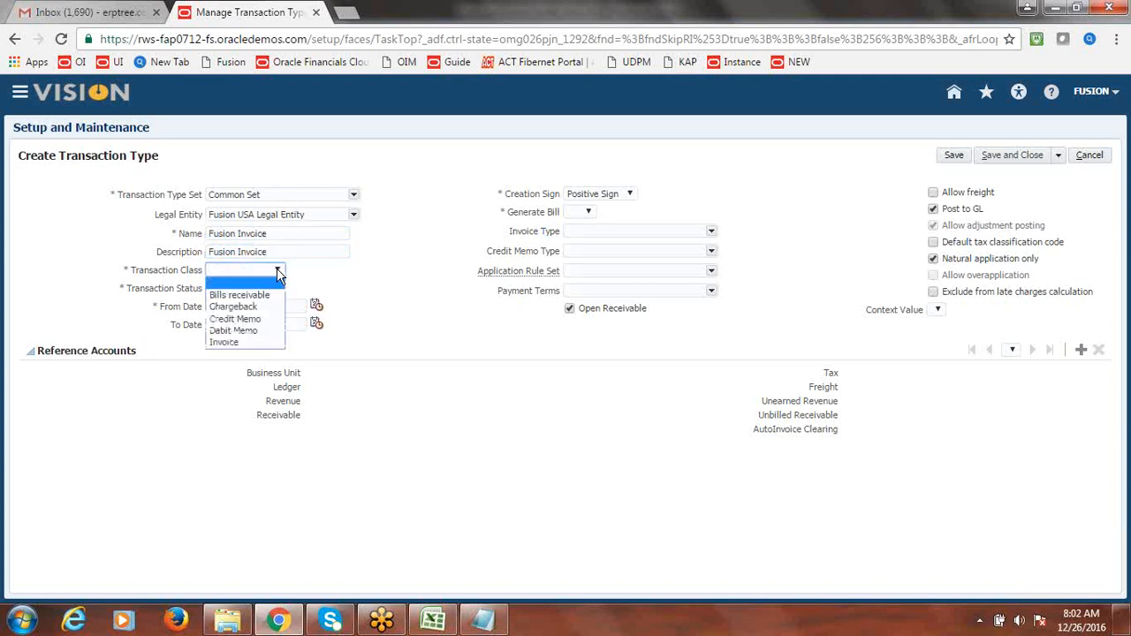
{"action": "left_click", "coordinate": [251, 341]}
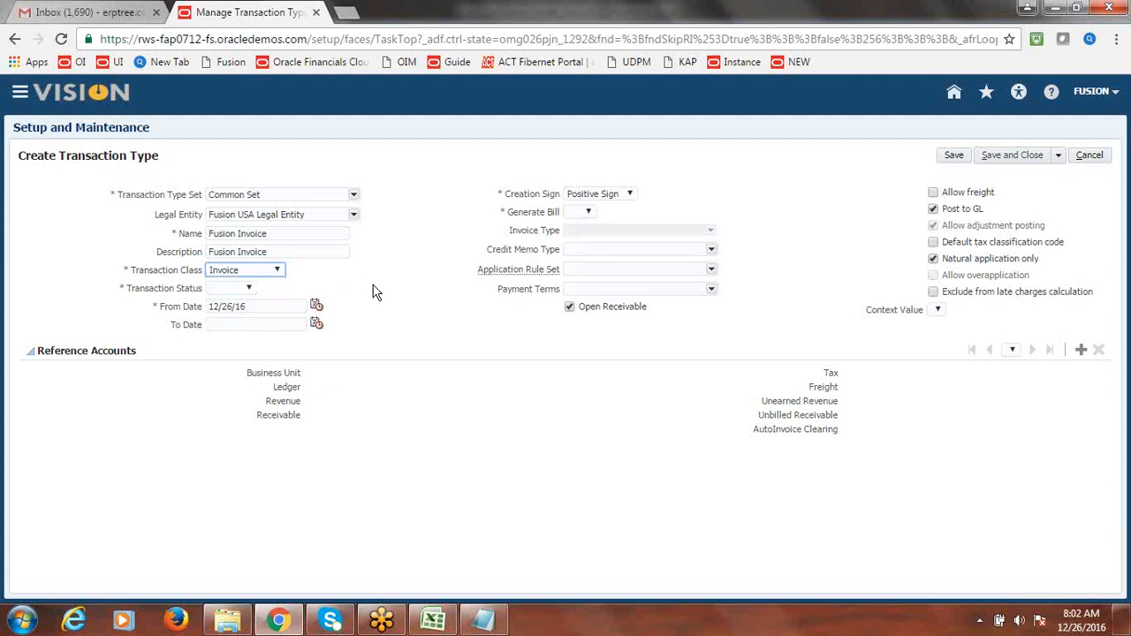
{"action": "left_click", "coordinate": [250, 289]}
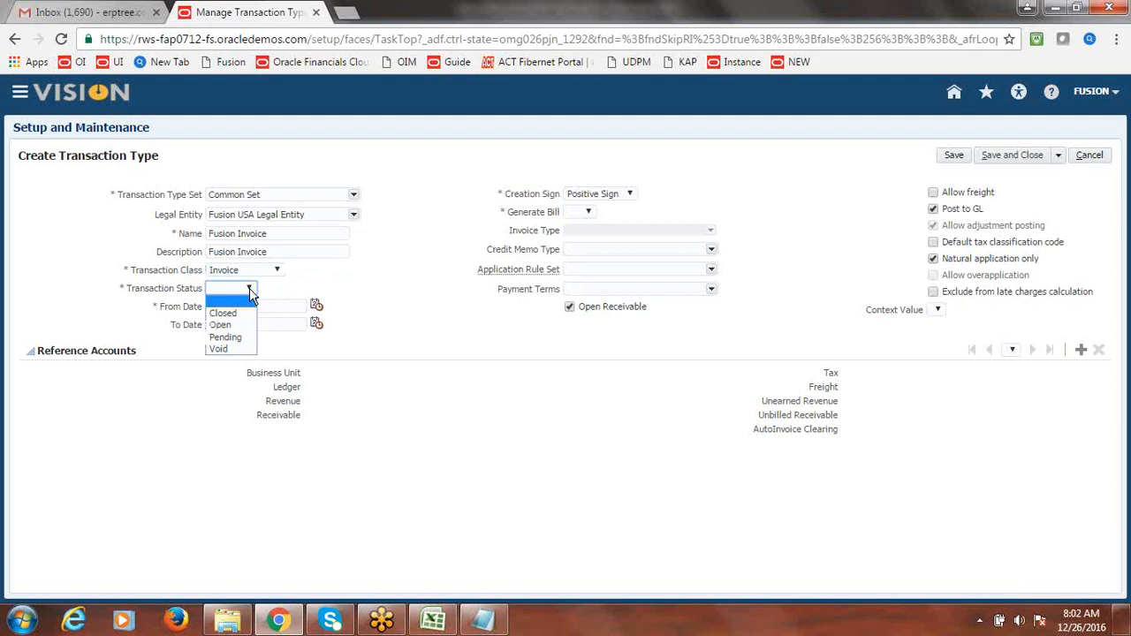
{"action": "left_click", "coordinate": [234, 327]}
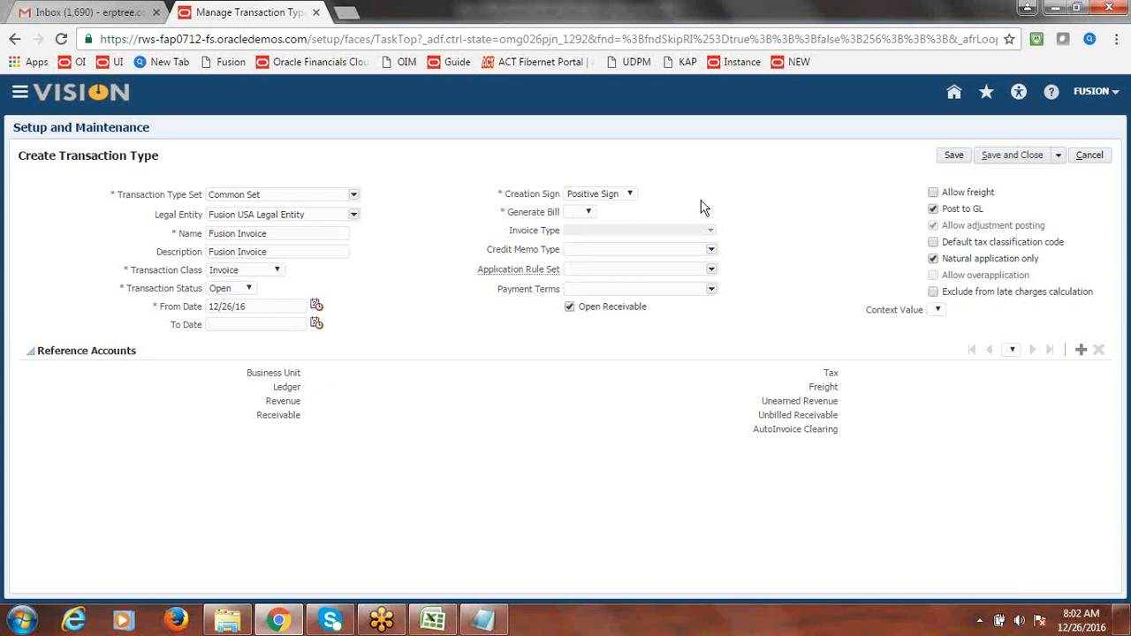
- Set Generate Bill to Yes, leaving the creation sign as Positive Sign
{"action": "left_click", "coordinate": [630, 194]}
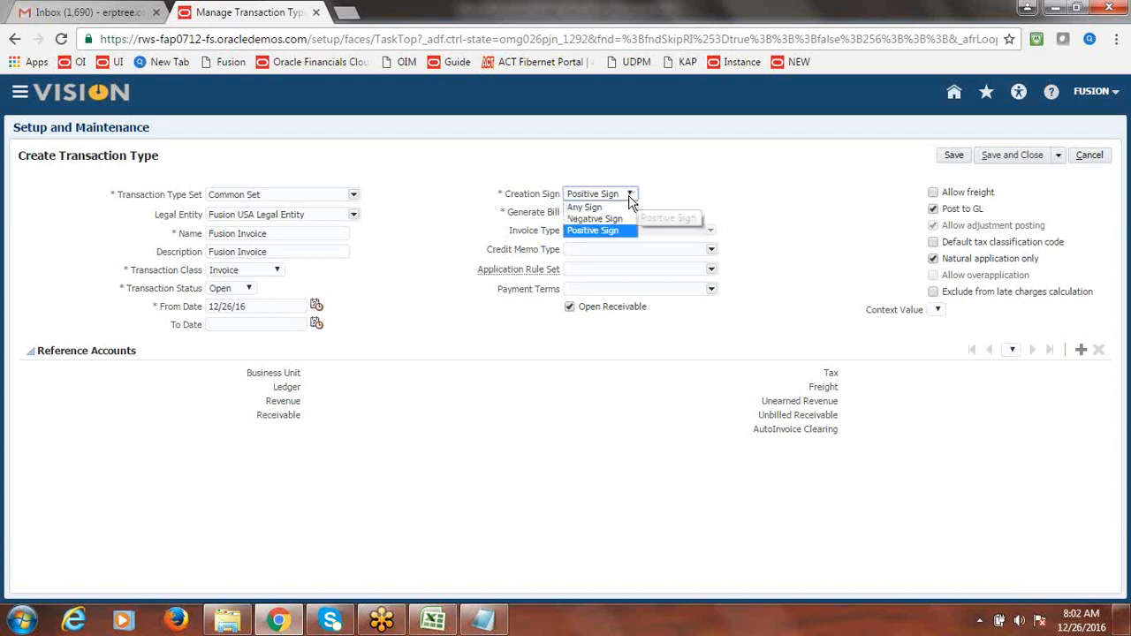
{"action": "left_click", "coordinate": [709, 182]}
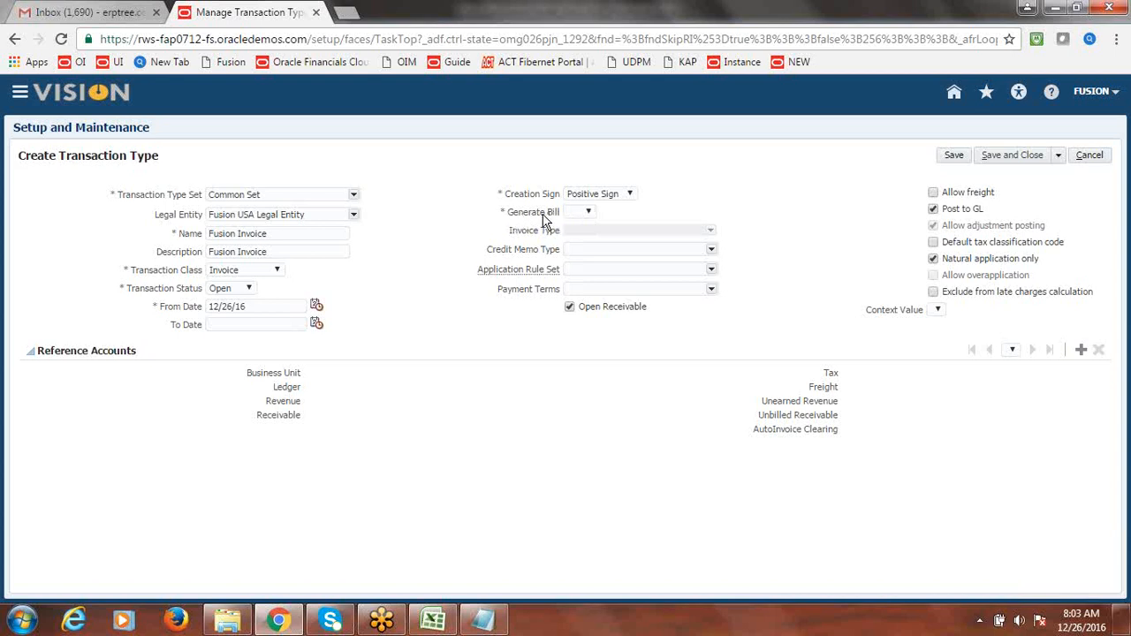
{"action": "left_click", "coordinate": [588, 211]}
{"action": "left_click", "coordinate": [579, 248]}
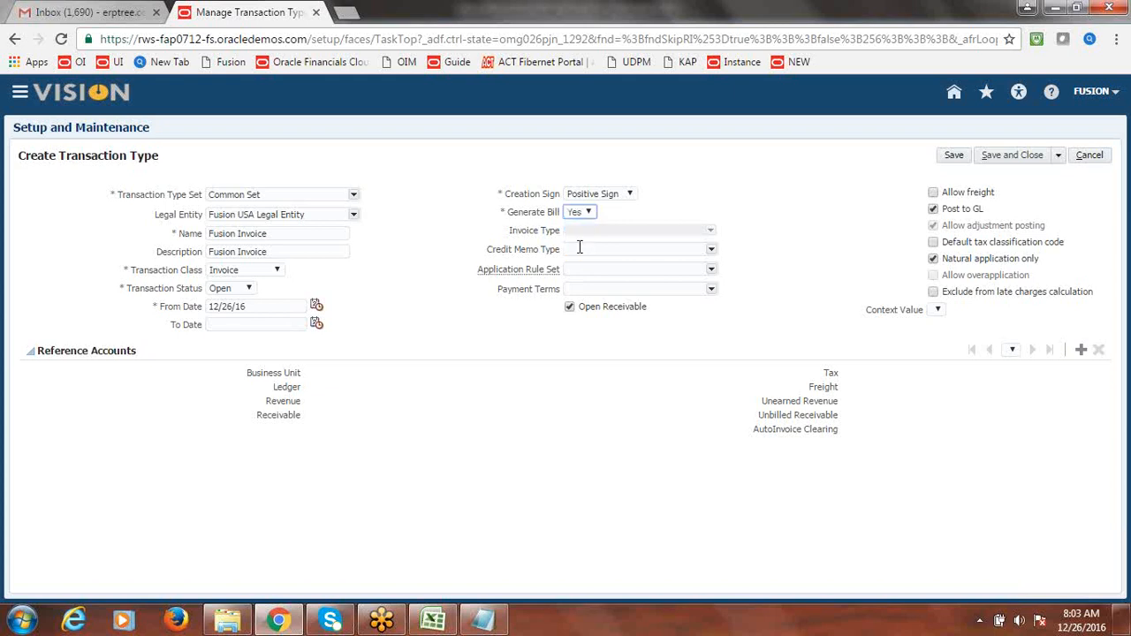
{"action": "key", "text": "shift+Tab"}
{"action": "left_click", "coordinate": [701, 191]}
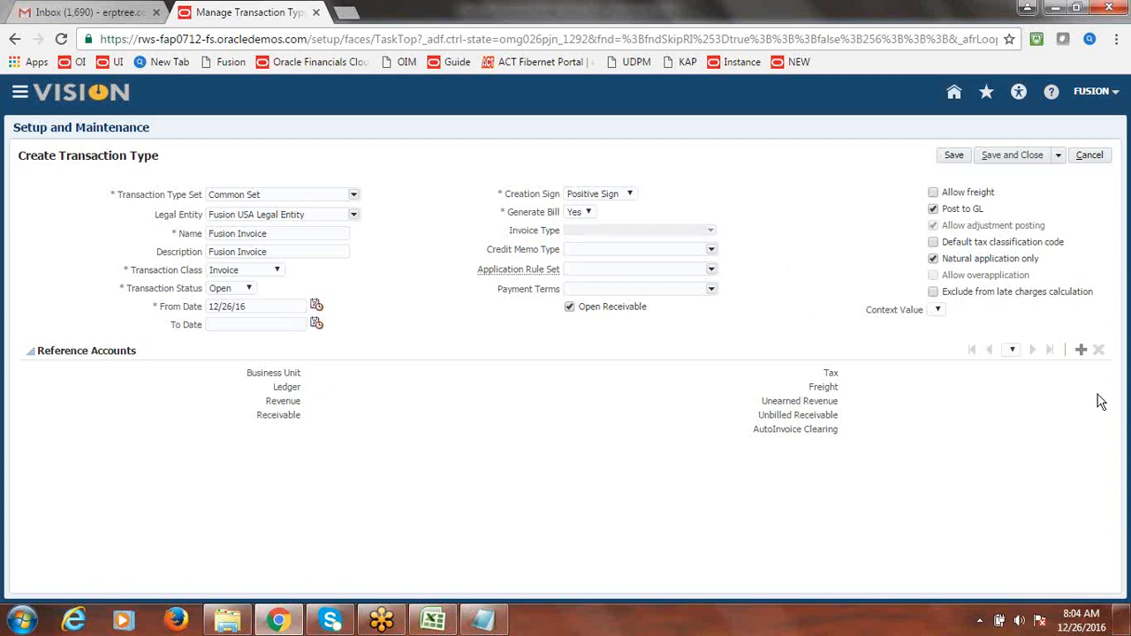
- Add a Fusion US Business Unit reference account row to the Fusion Invoice transaction type
{"action": "left_click", "coordinate": [1082, 351]}
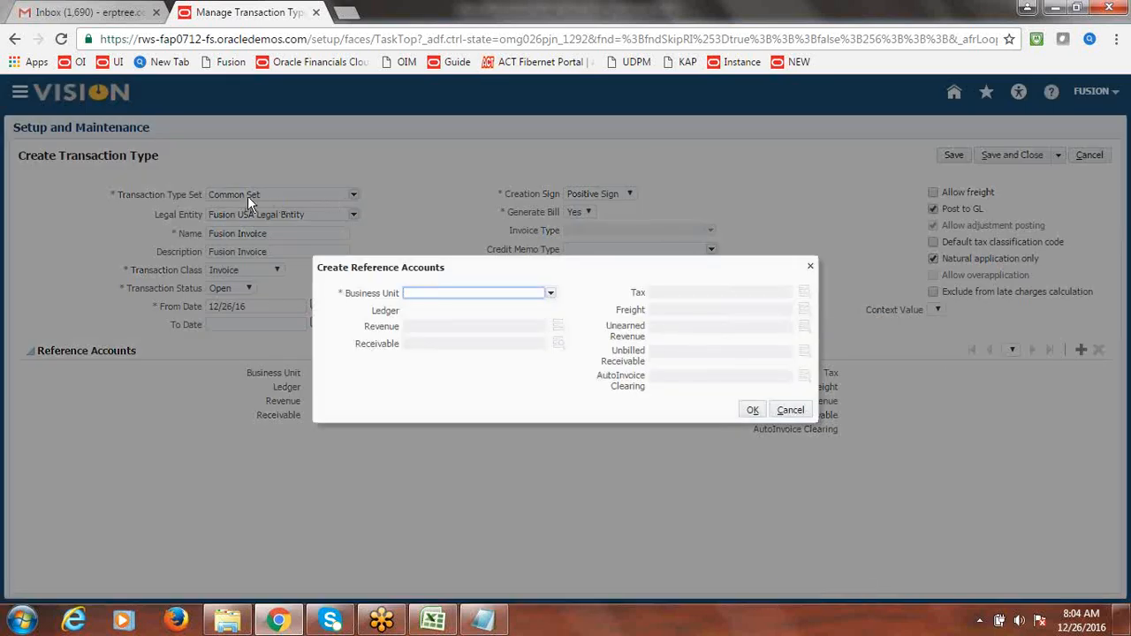
{"action": "left_click", "coordinate": [549, 295]}
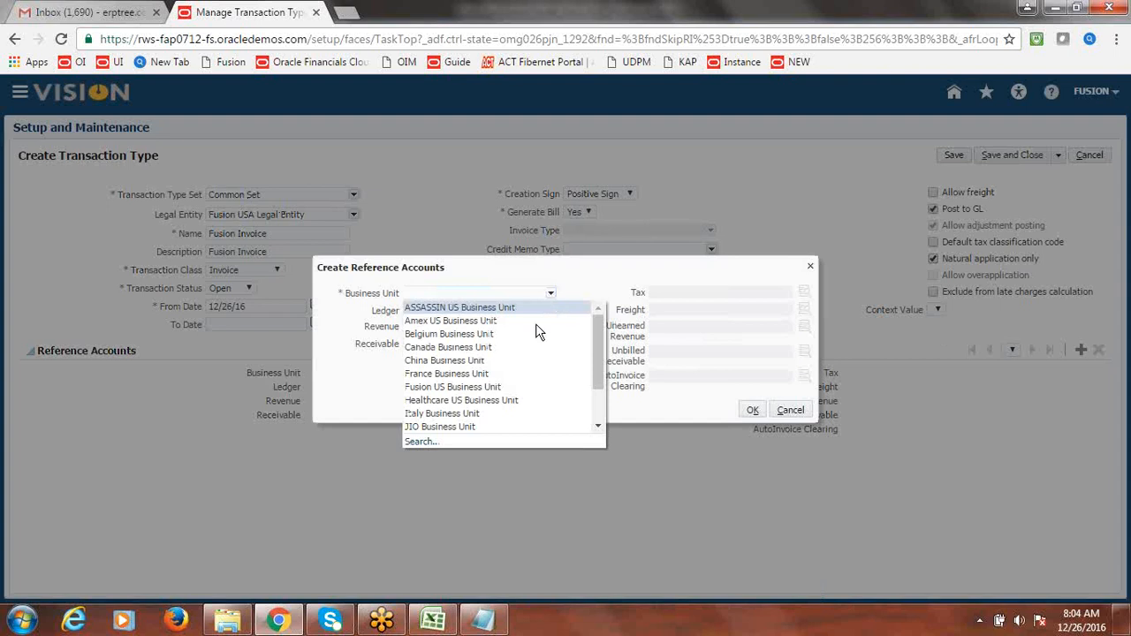
{"action": "left_click", "coordinate": [506, 387]}
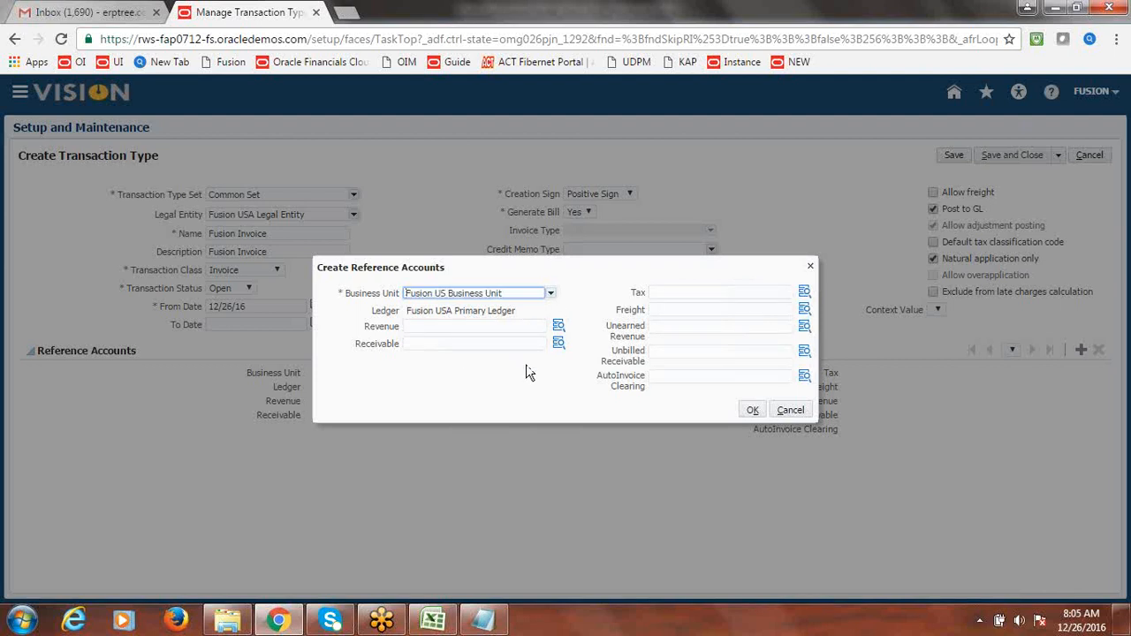
{"action": "left_click", "coordinate": [498, 414]}
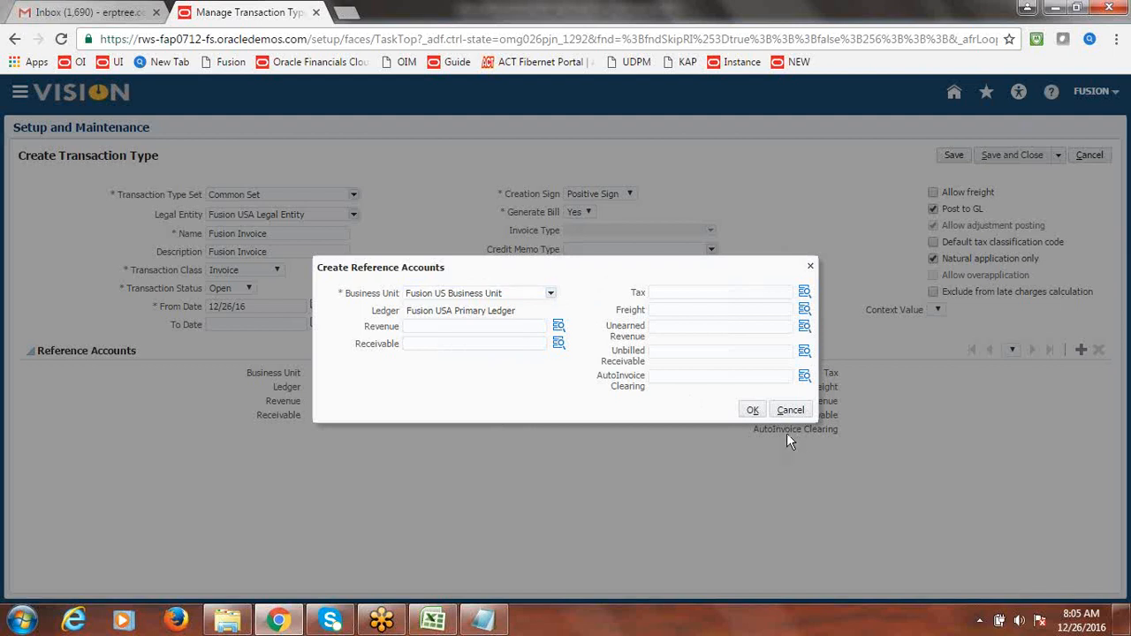
{"action": "left_click", "coordinate": [757, 416]}
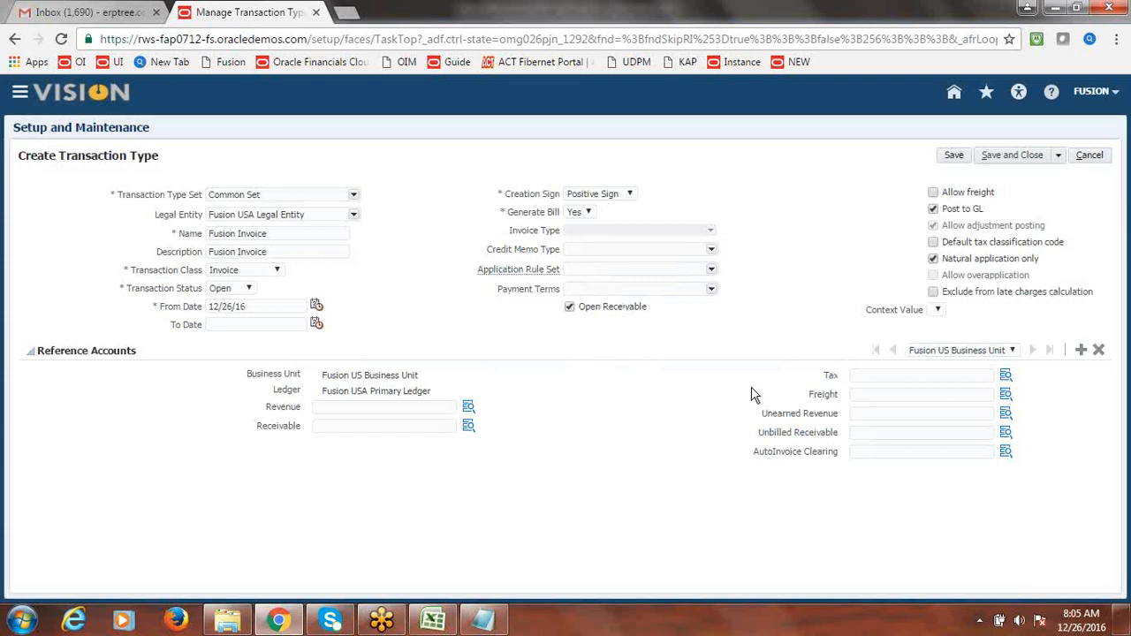
{"action": "left_click", "coordinate": [1059, 156]}
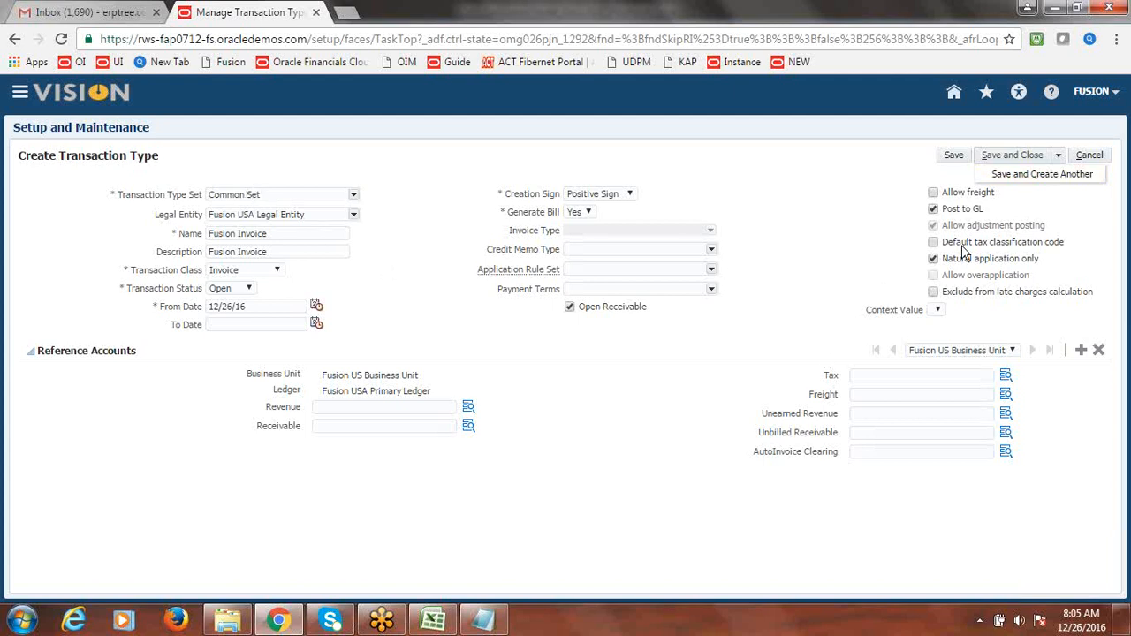
- Save Fusion Invoice and start a new type with Common Set and Fusion USA Legal Entity
{"action": "left_click", "coordinate": [1048, 177]}
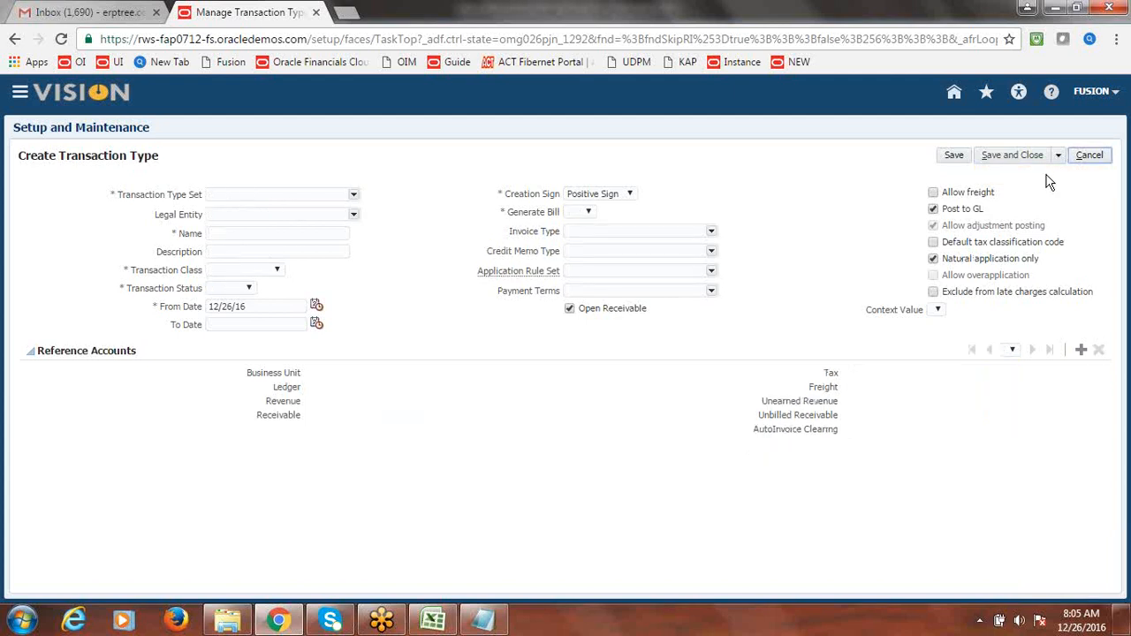
{"action": "left_click", "coordinate": [353, 195]}
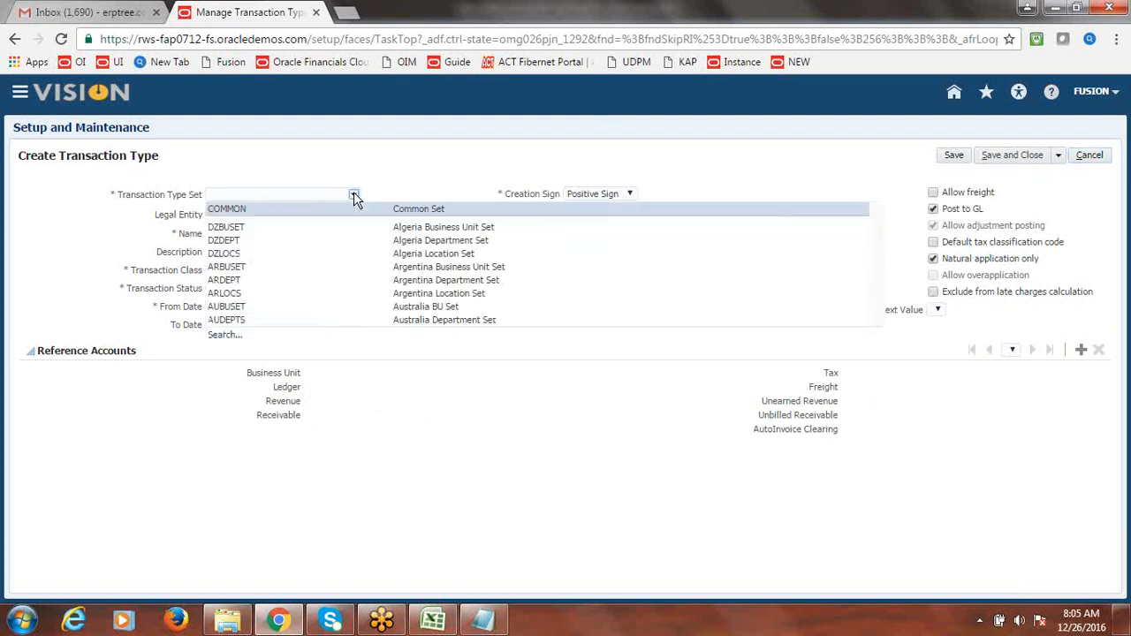
{"action": "left_click", "coordinate": [266, 213]}
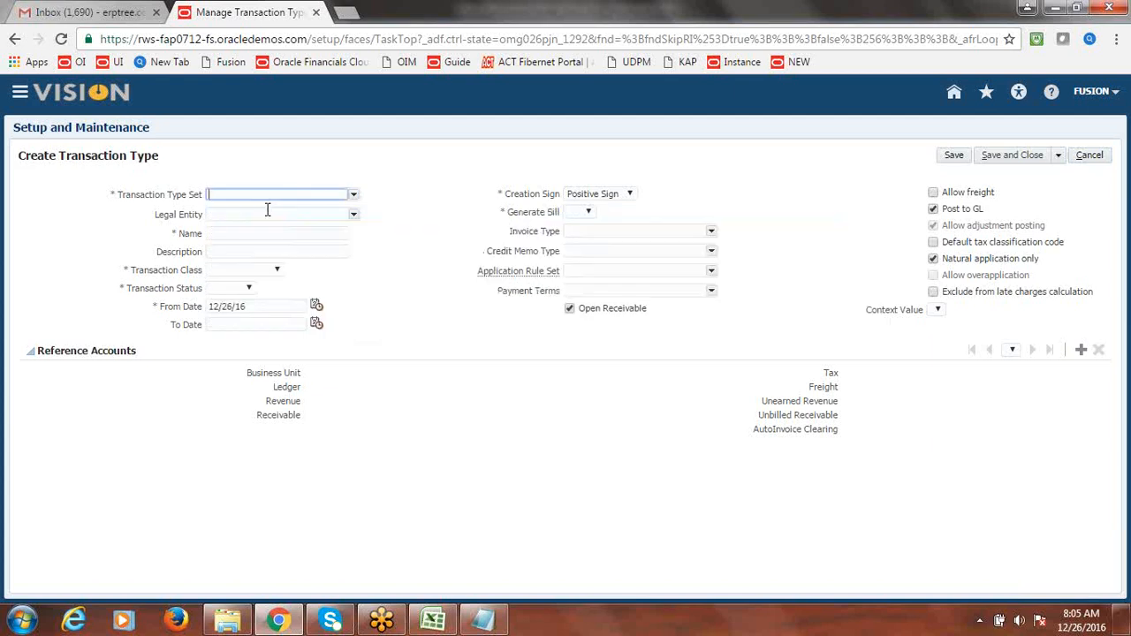
{"action": "left_click", "coordinate": [353, 216]}
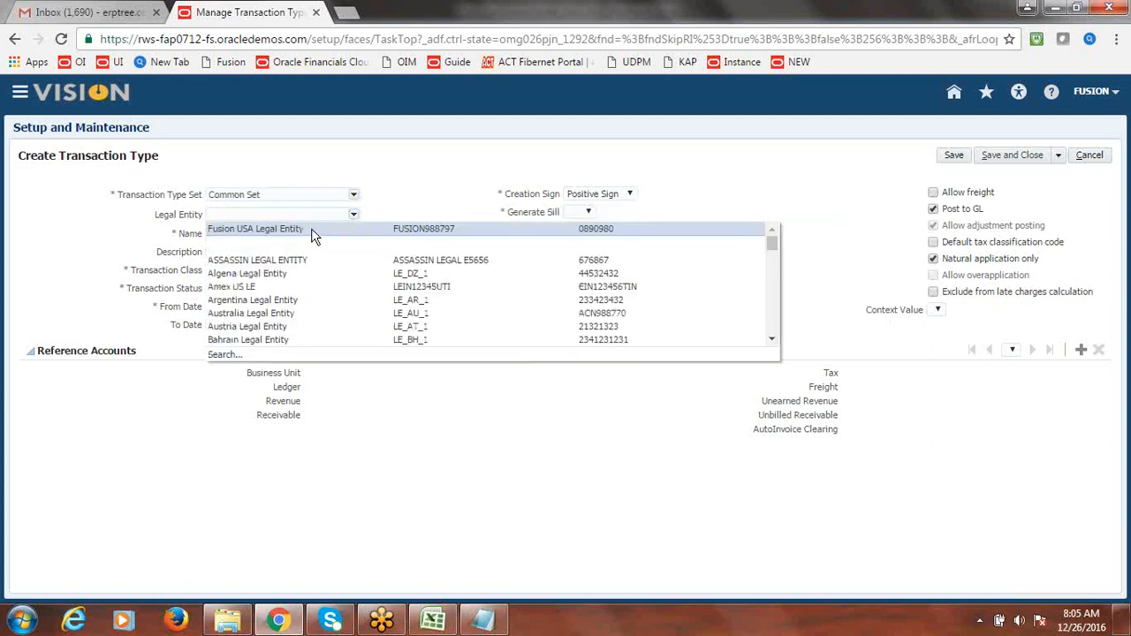
{"action": "left_click", "coordinate": [311, 228]}
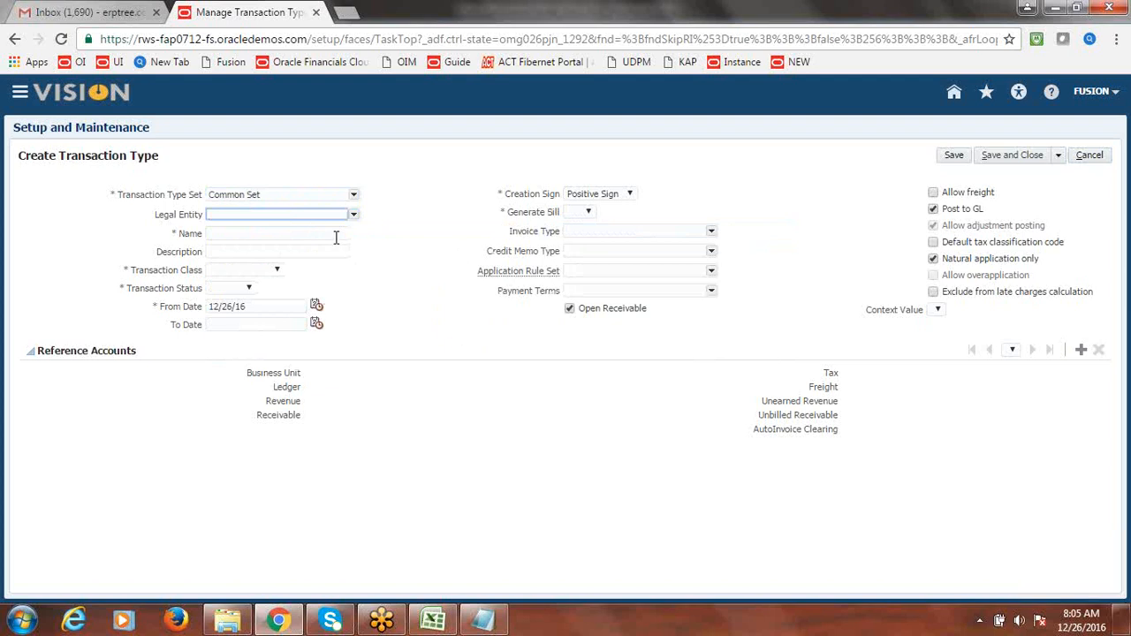
- Name the transaction type 'Fusion Credit Memo' and copy that name into Description
{"action": "left_click", "coordinate": [303, 235]}
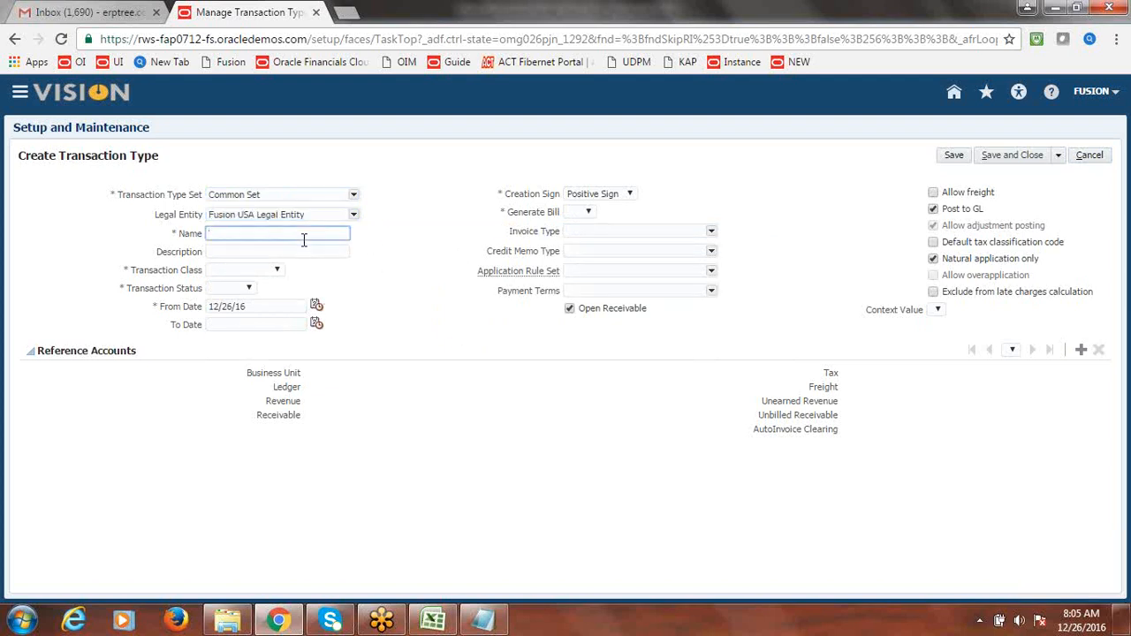
{"action": "type", "text": "Fusion Credit Memo"}
{"action": "key", "text": "Tab"}
{"action": "left_click_drag", "start_coordinate": [301, 237], "coordinate": [212, 236]}
{"action": "key", "text": "ctrl+c"}
{"action": "left_click", "coordinate": [229, 251]}
{"action": "key", "text": "ctrl+v"}
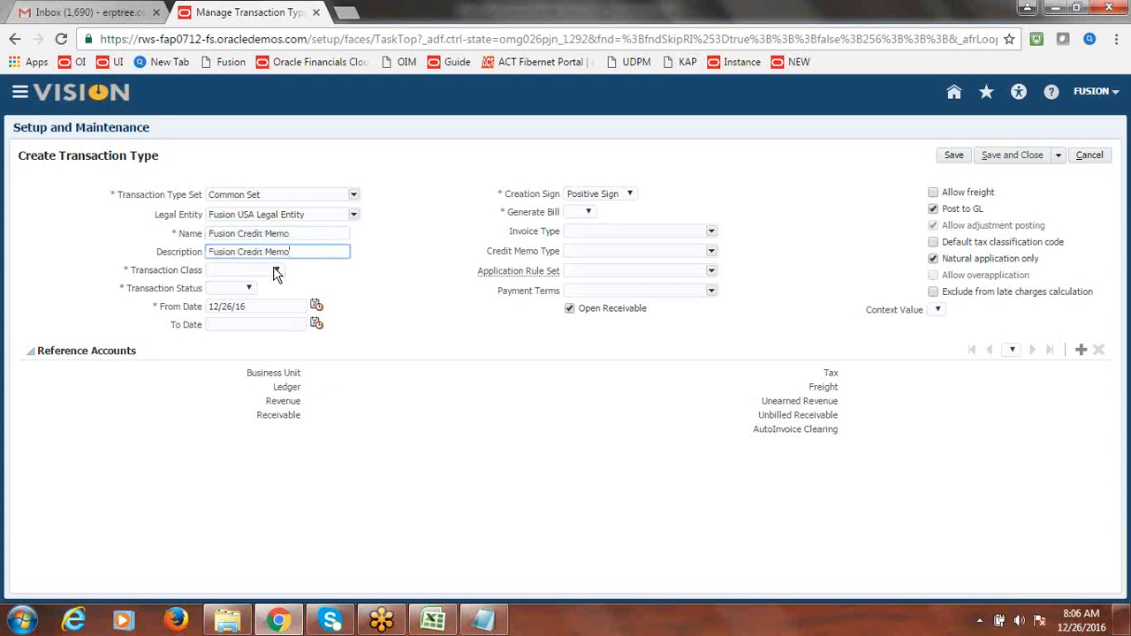
- Set class Credit Memo, status Open, creation sign Negative Sign, and Generate Bill to Yes
{"action": "left_click", "coordinate": [275, 272]}
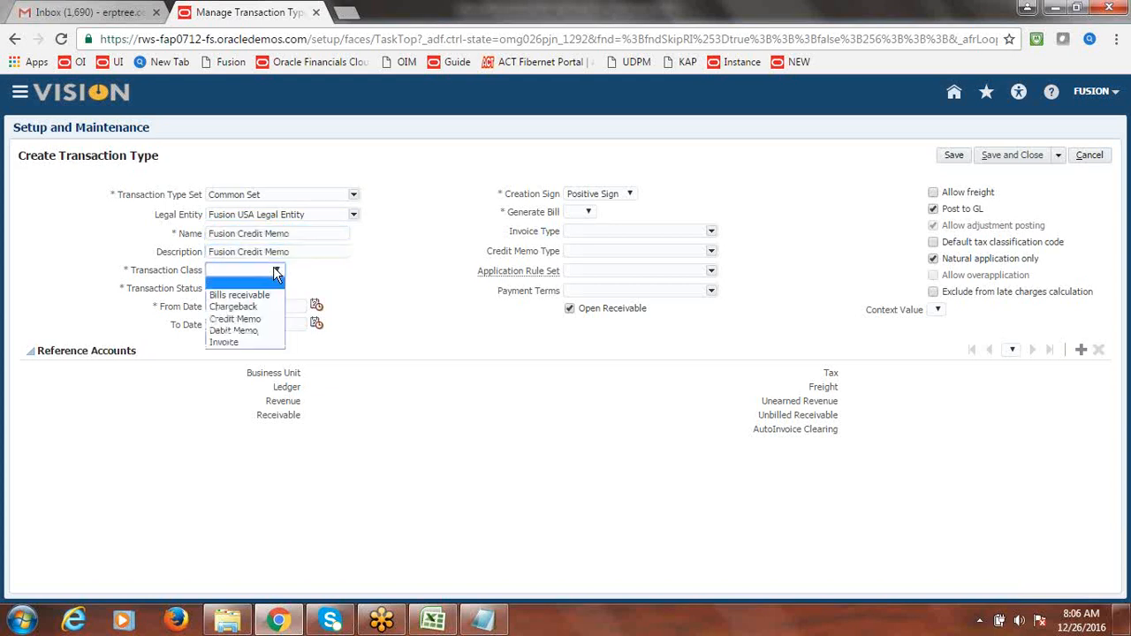
{"action": "left_click", "coordinate": [252, 318]}
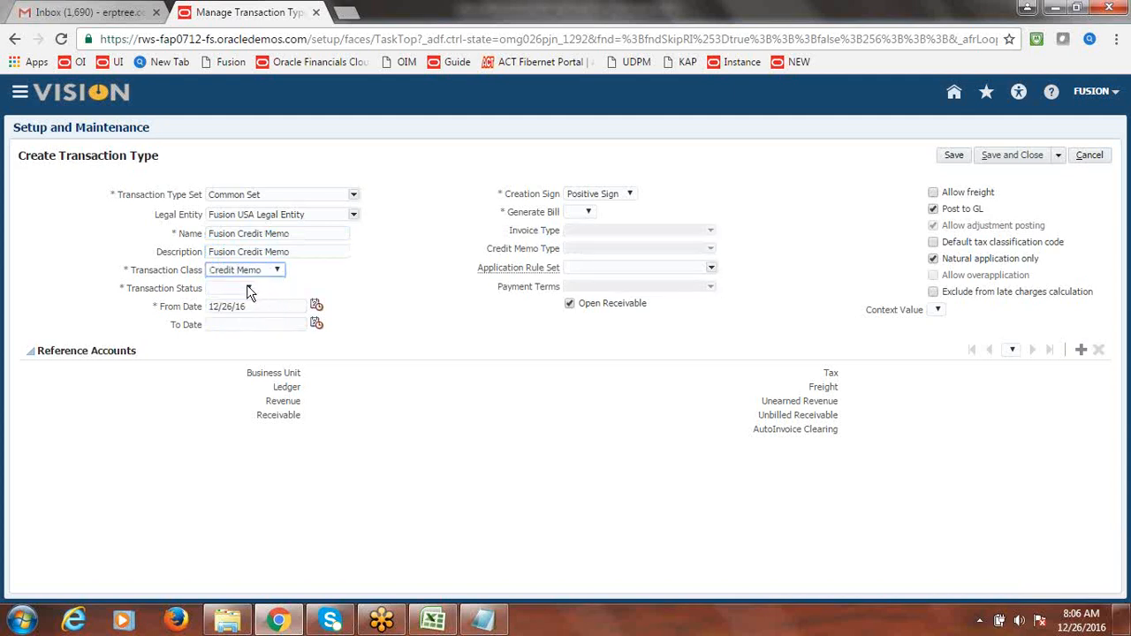
{"action": "left_click", "coordinate": [247, 293]}
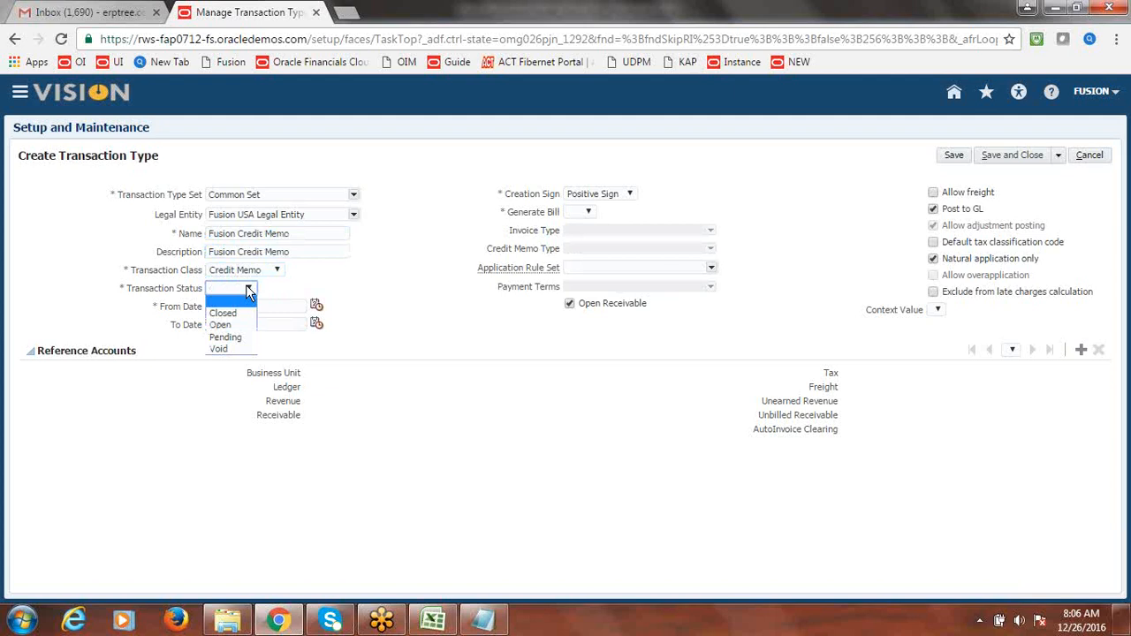
{"action": "left_click", "coordinate": [236, 324]}
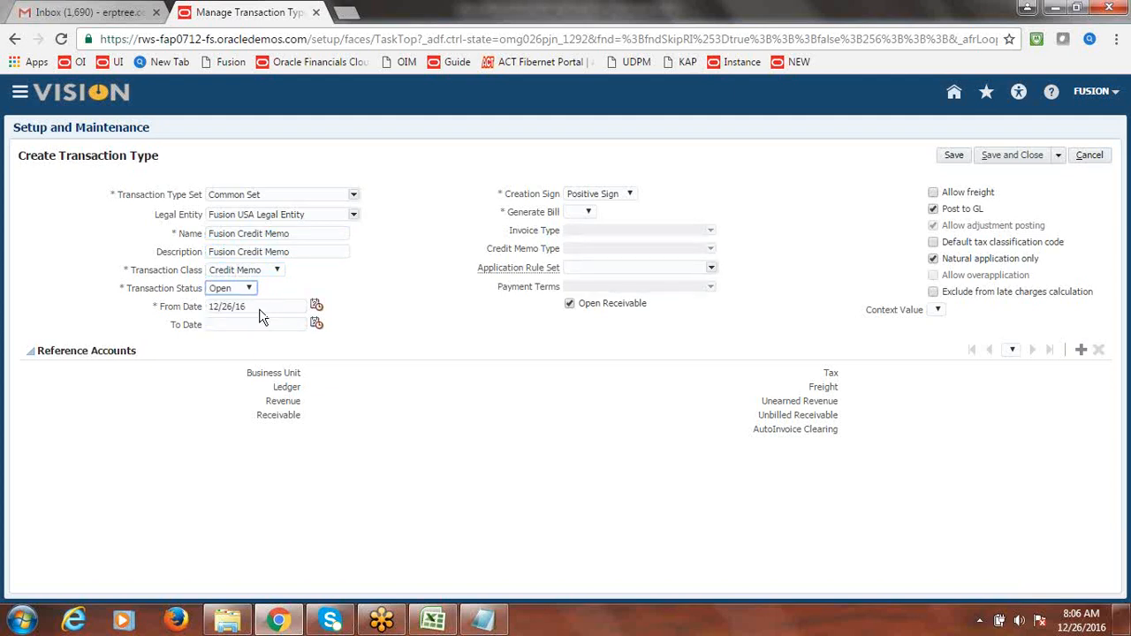
{"action": "left_click", "coordinate": [633, 196]}
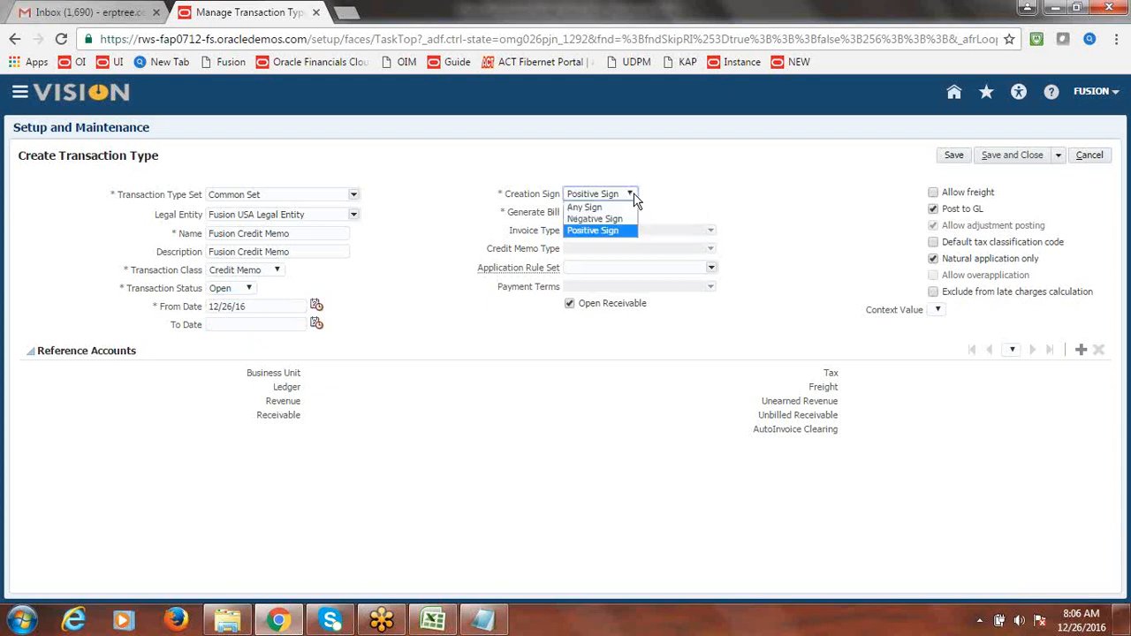
{"action": "left_click", "coordinate": [618, 219]}
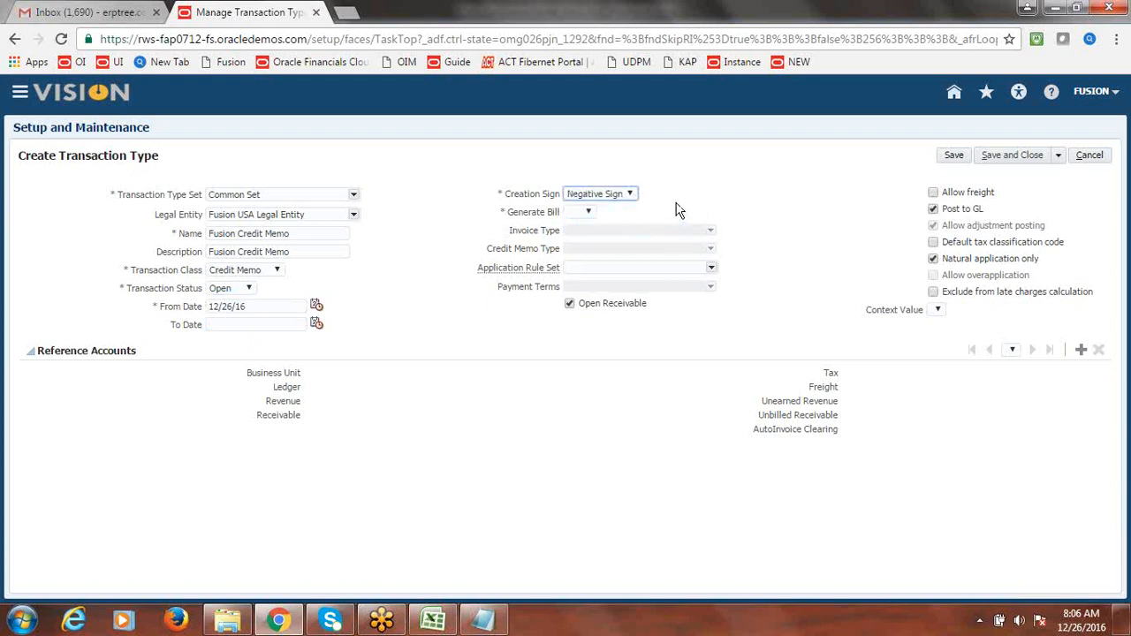
{"action": "left_click", "coordinate": [589, 214]}
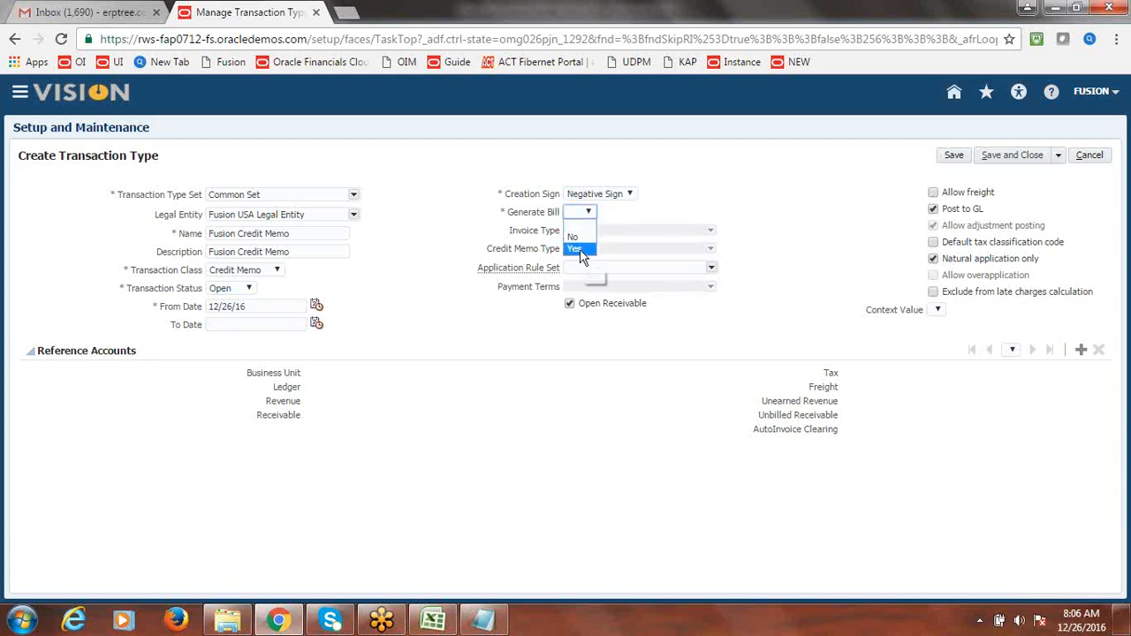
{"action": "left_click", "coordinate": [576, 250]}
- Add a Fusion US Business Unit reference account to Fusion Credit Memo
{"action": "left_click", "coordinate": [1080, 353]}
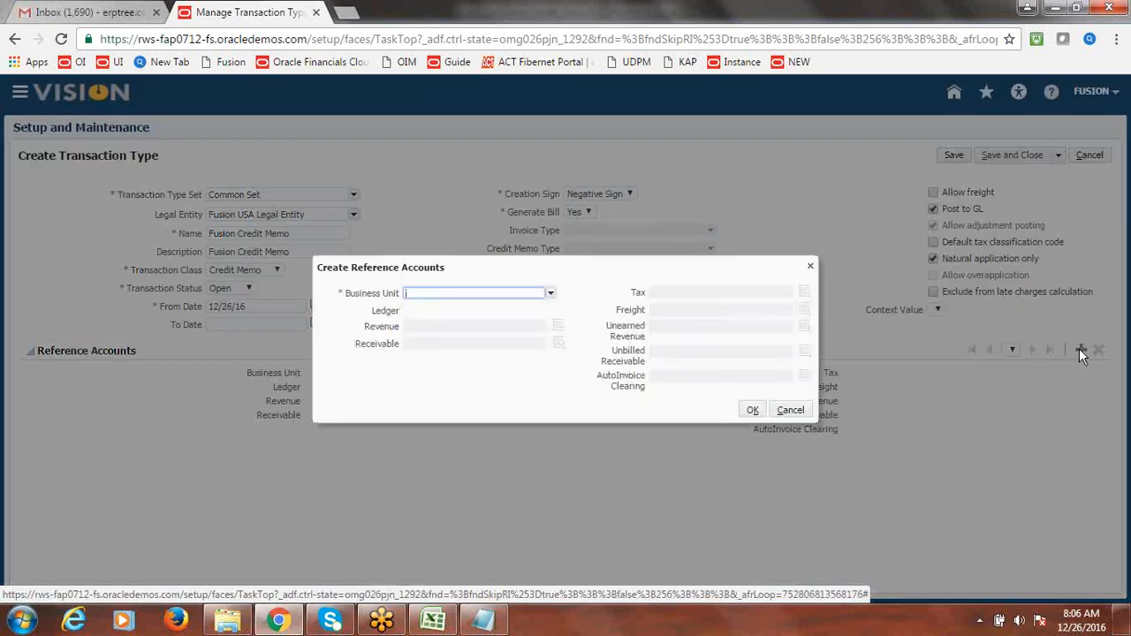
{"action": "left_click", "coordinate": [550, 292]}
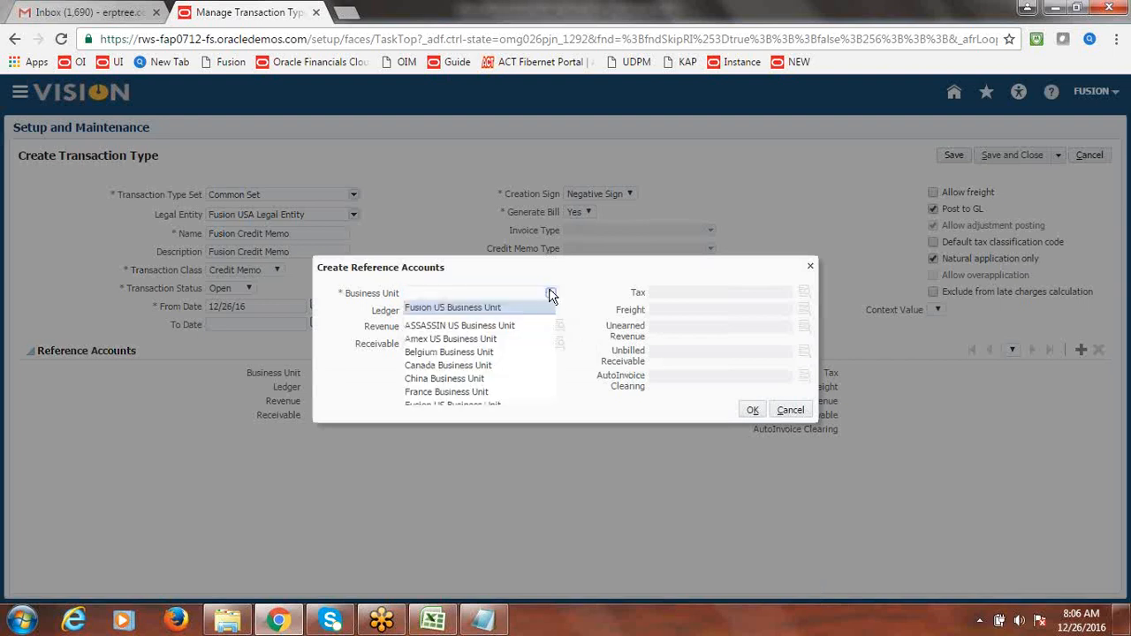
{"action": "left_click", "coordinate": [500, 309]}
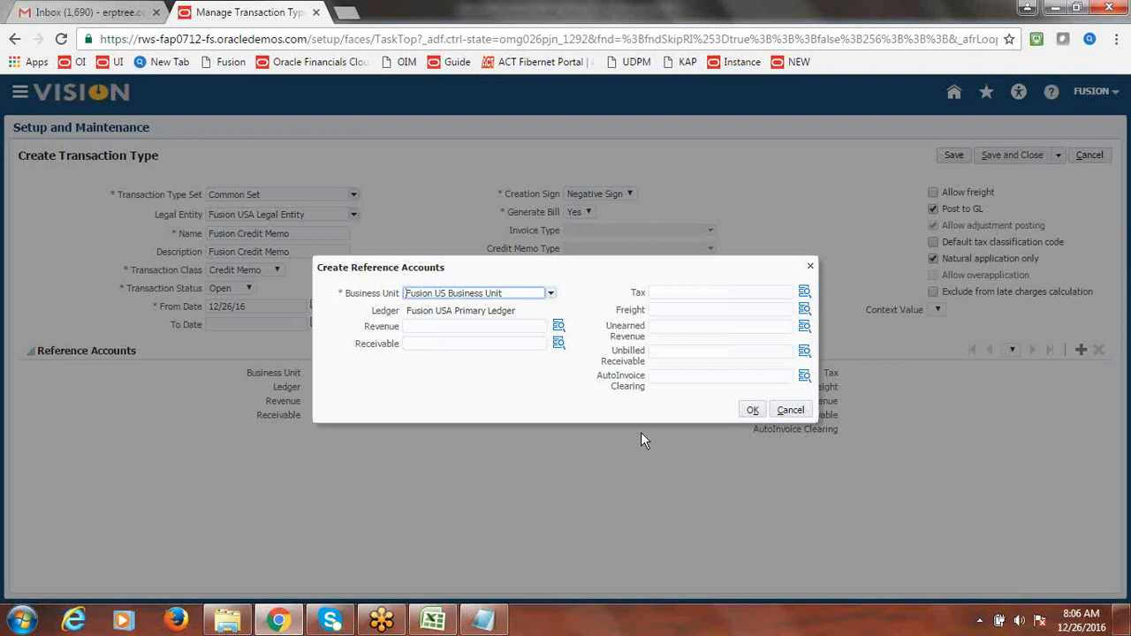
{"action": "left_click", "coordinate": [752, 412]}
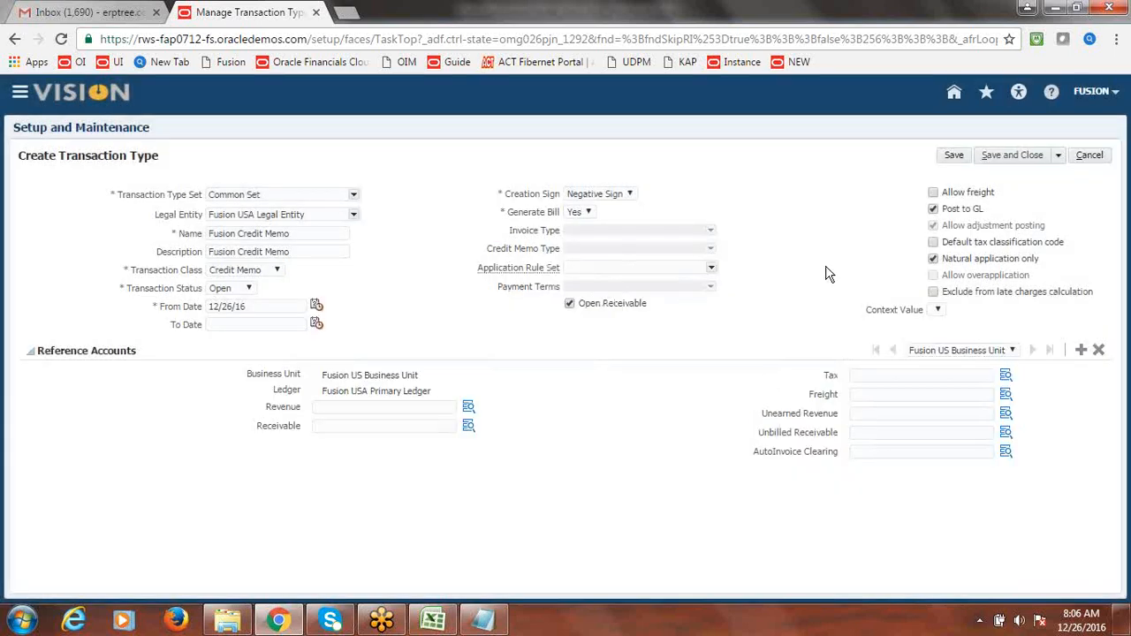
- Save Fusion Credit Memo with Save and Create Another to get a blank form
{"action": "left_click", "coordinate": [1058, 155]}
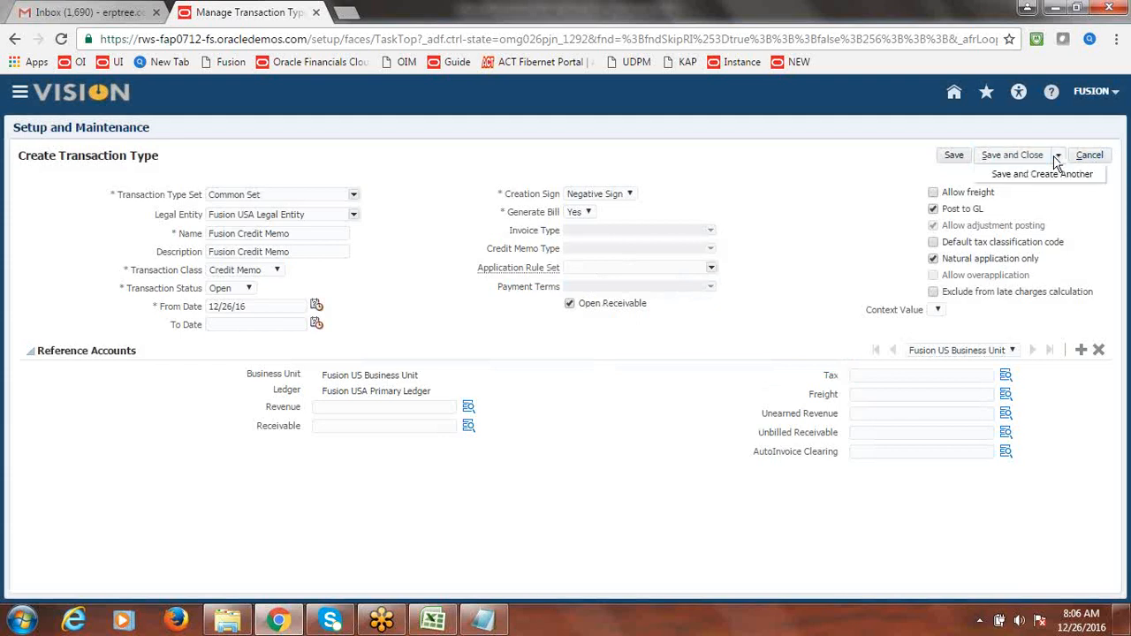
{"action": "left_click", "coordinate": [1034, 175]}
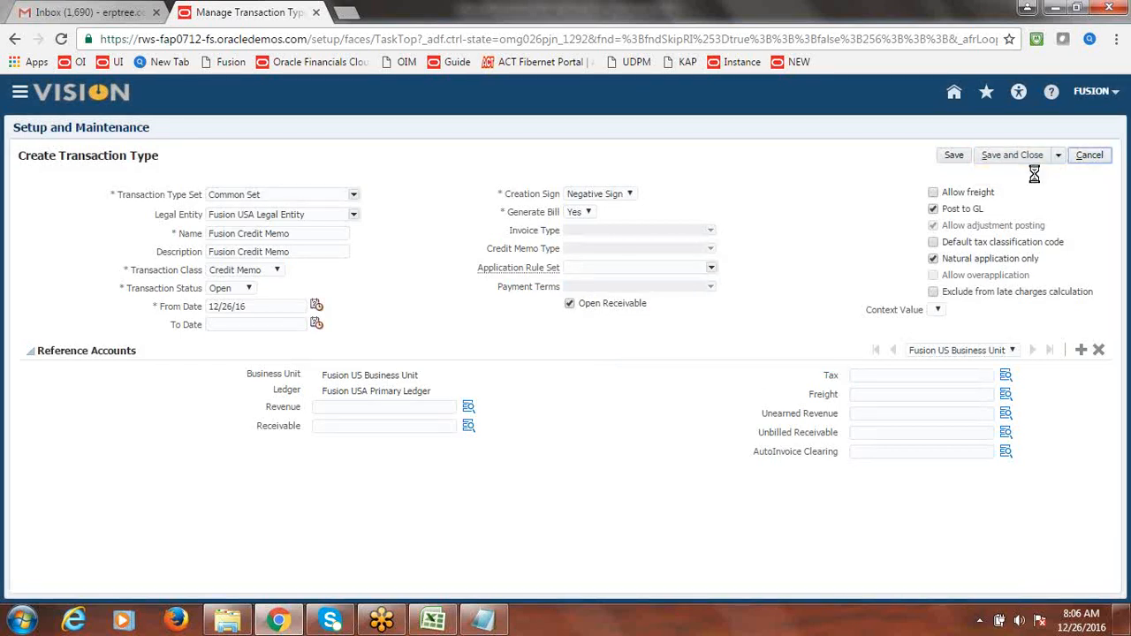
{"action": "left_click", "coordinate": [354, 194]}
- Choose Common Set and Fusion USA Legal Entity, and name and describe the type 'Fusion Debit Memo'
{"action": "left_click", "coordinate": [283, 207]}
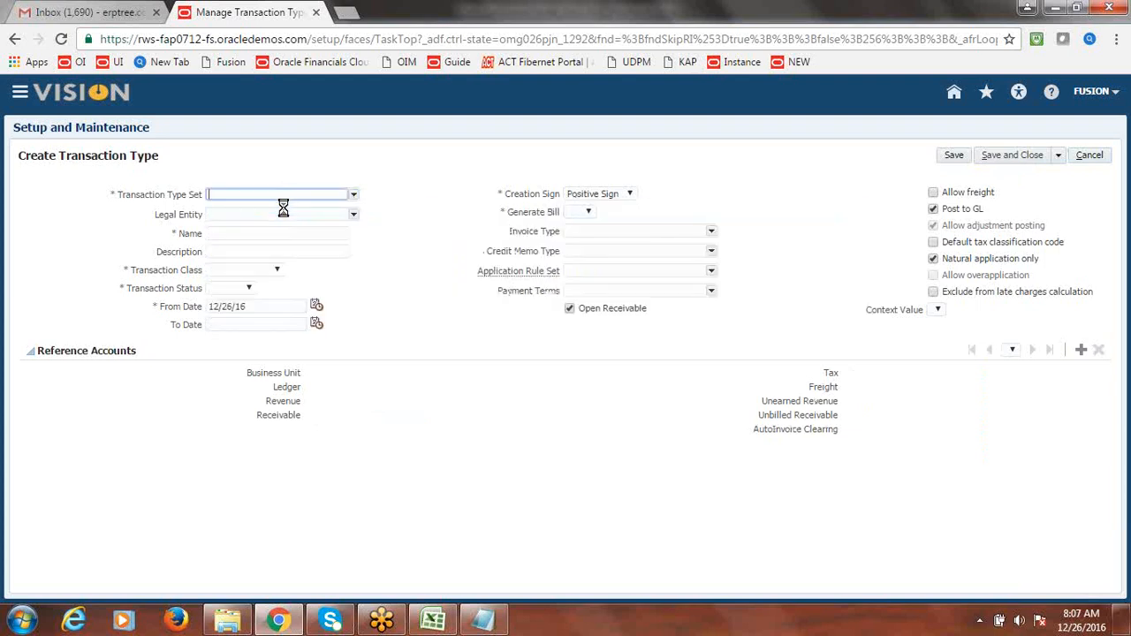
{"action": "left_click", "coordinate": [354, 214]}
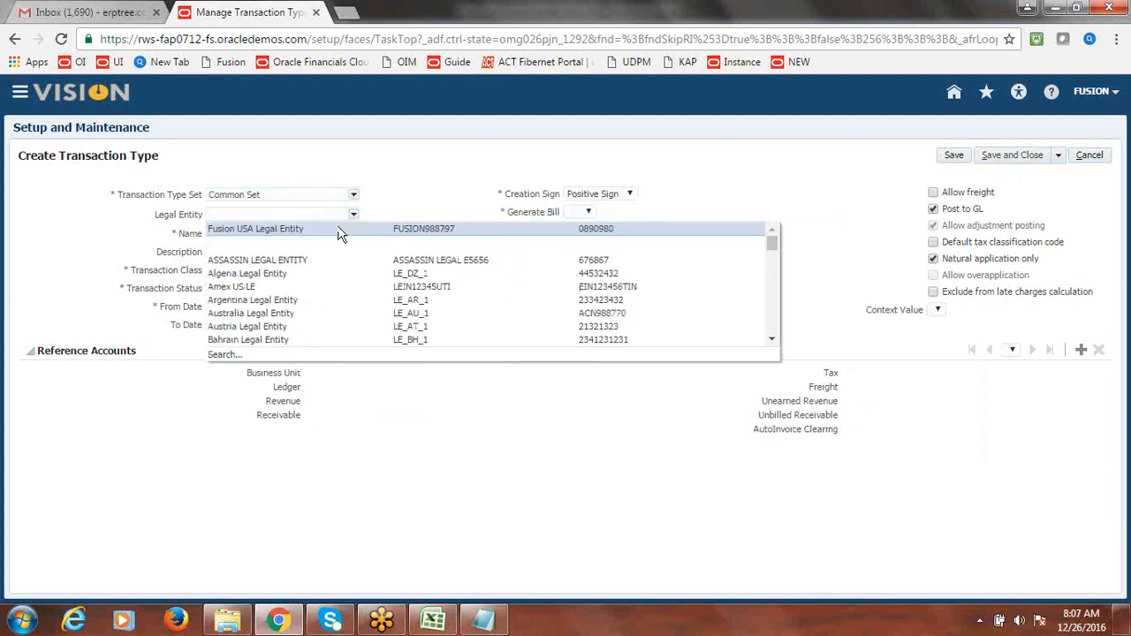
{"action": "left_click", "coordinate": [339, 230]}
{"action": "left_click", "coordinate": [321, 237]}
{"action": "type", "text": "Fusion Debit Memo"}
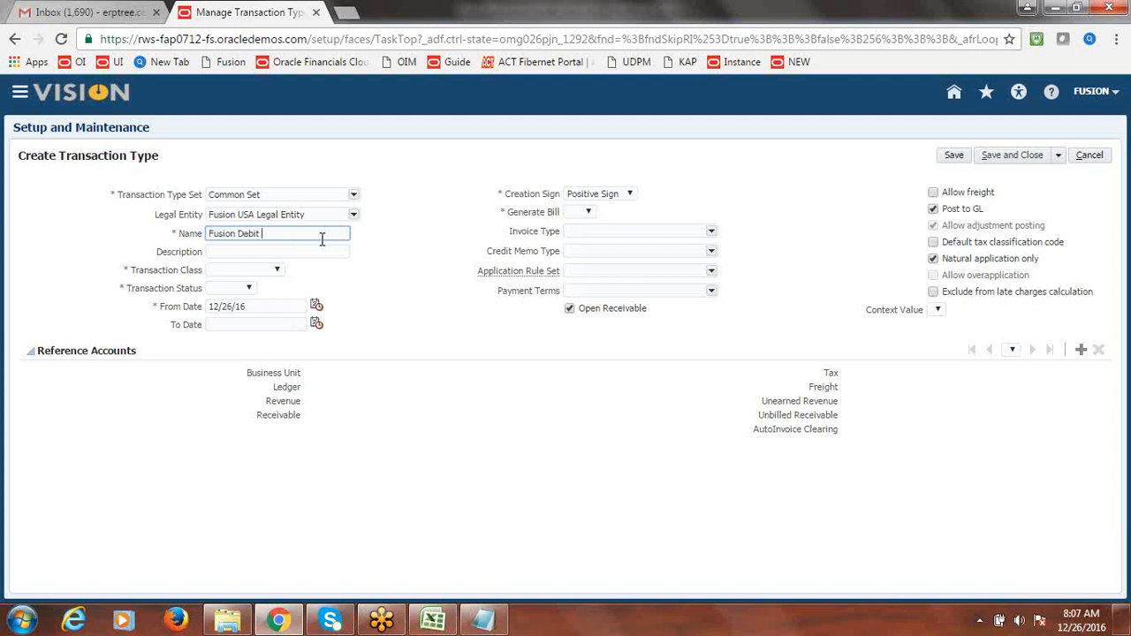
{"action": "key", "text": "Tab"}
{"action": "key", "text": "shift+Tab"}
{"action": "key", "text": "ctrl+c"}
{"action": "left_click", "coordinate": [260, 251]}
{"action": "key", "text": "ctrl+v"}
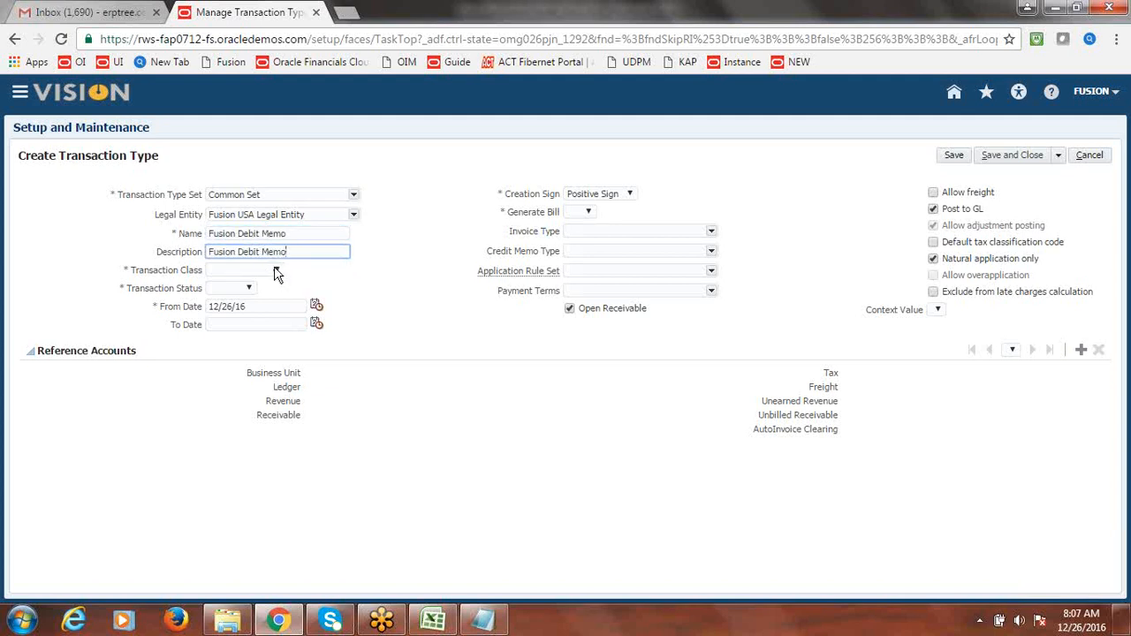
- Set class Debit Memo, status Open, and Generate Bill to Yes
{"action": "left_click", "coordinate": [277, 272]}
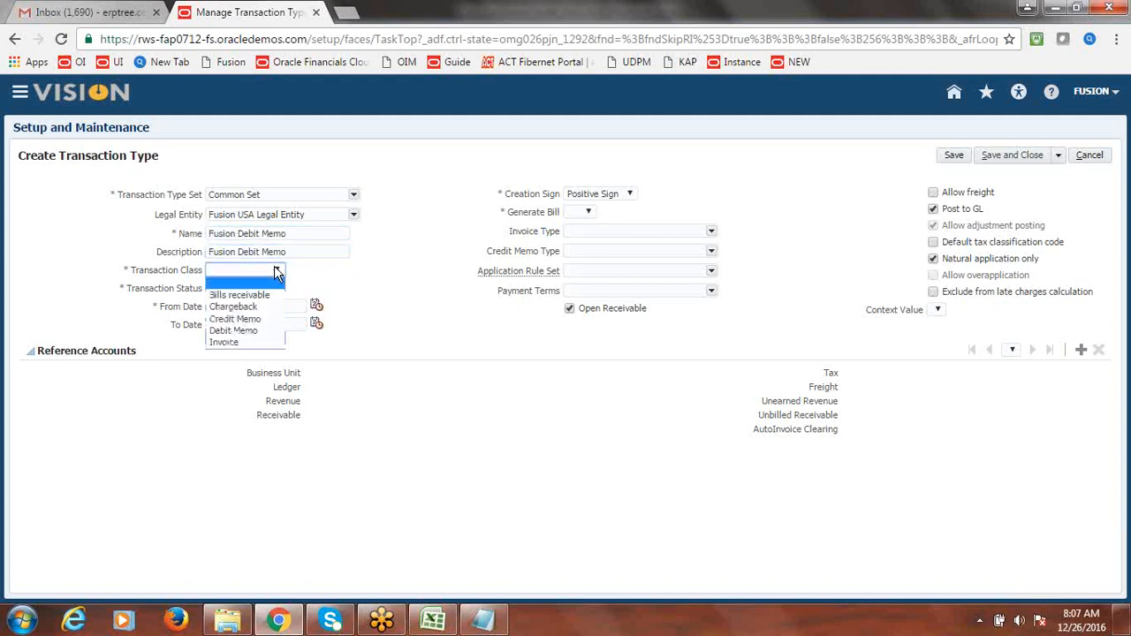
{"action": "left_click", "coordinate": [258, 330]}
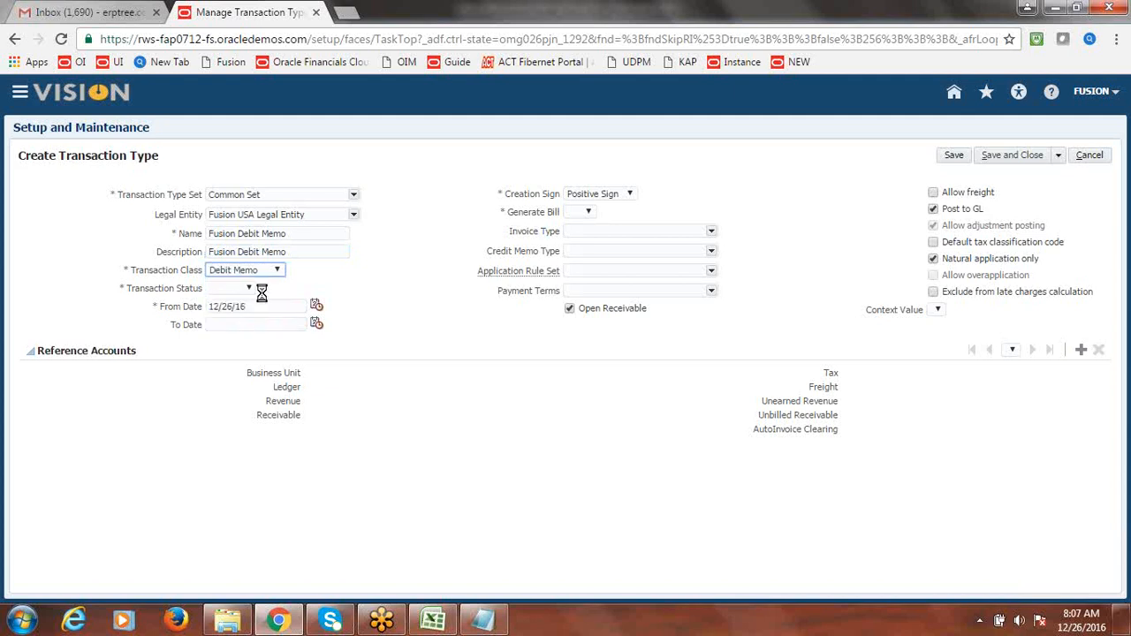
{"action": "left_click", "coordinate": [248, 288]}
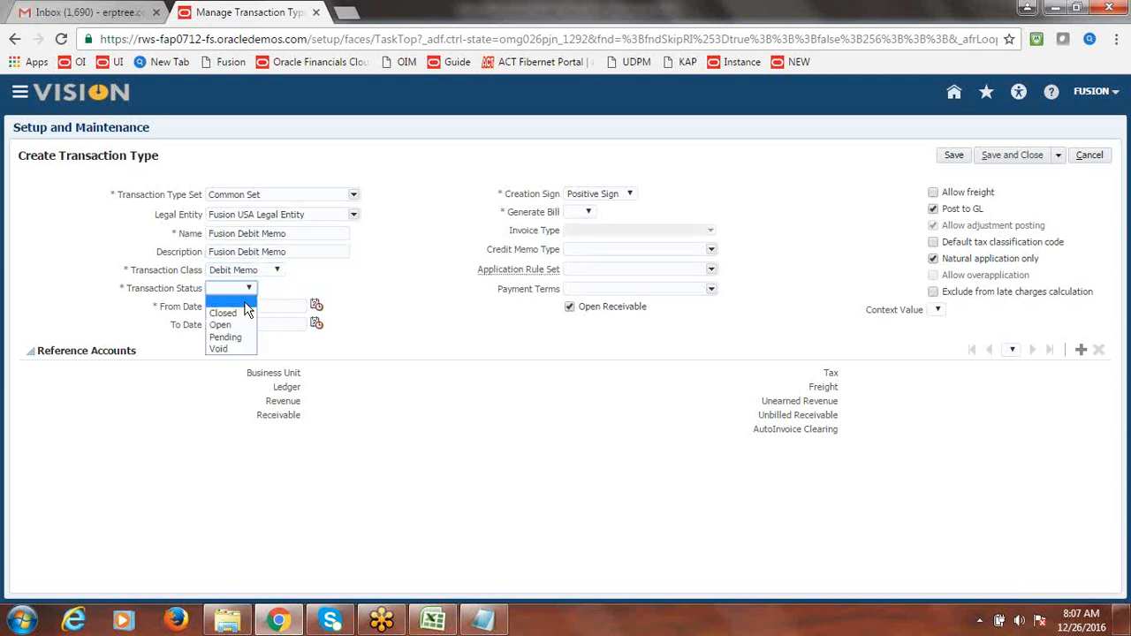
{"action": "left_click", "coordinate": [237, 323]}
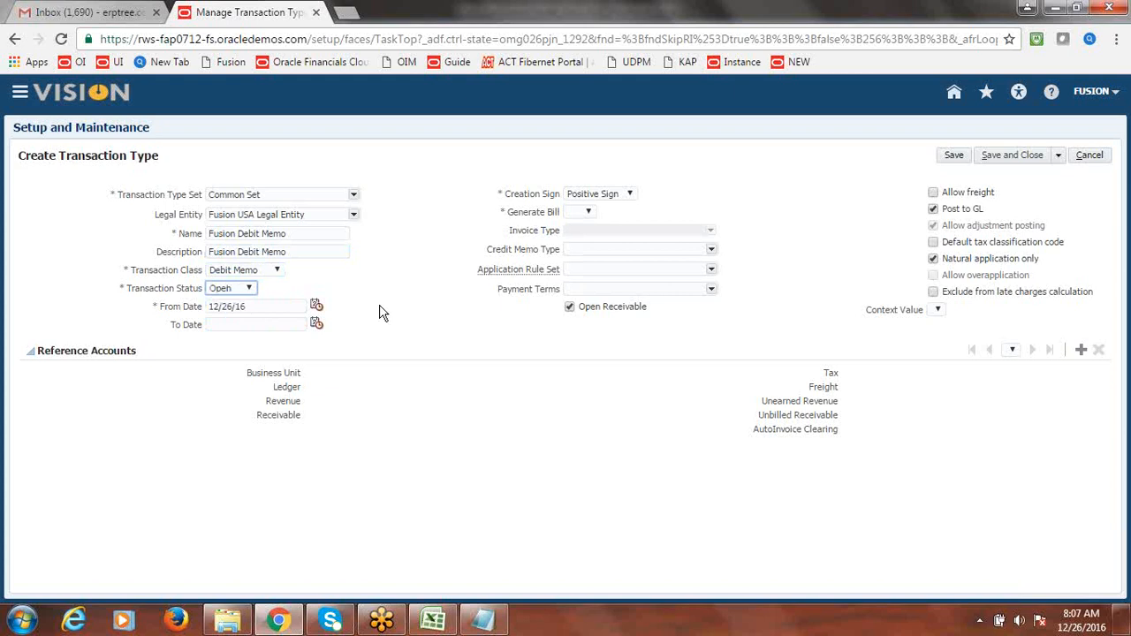
{"action": "left_click", "coordinate": [591, 218]}
{"action": "left_click", "coordinate": [583, 248]}
- Add a Fusion US Business Unit reference account, then Save and Create Another
{"action": "left_click", "coordinate": [1084, 351]}
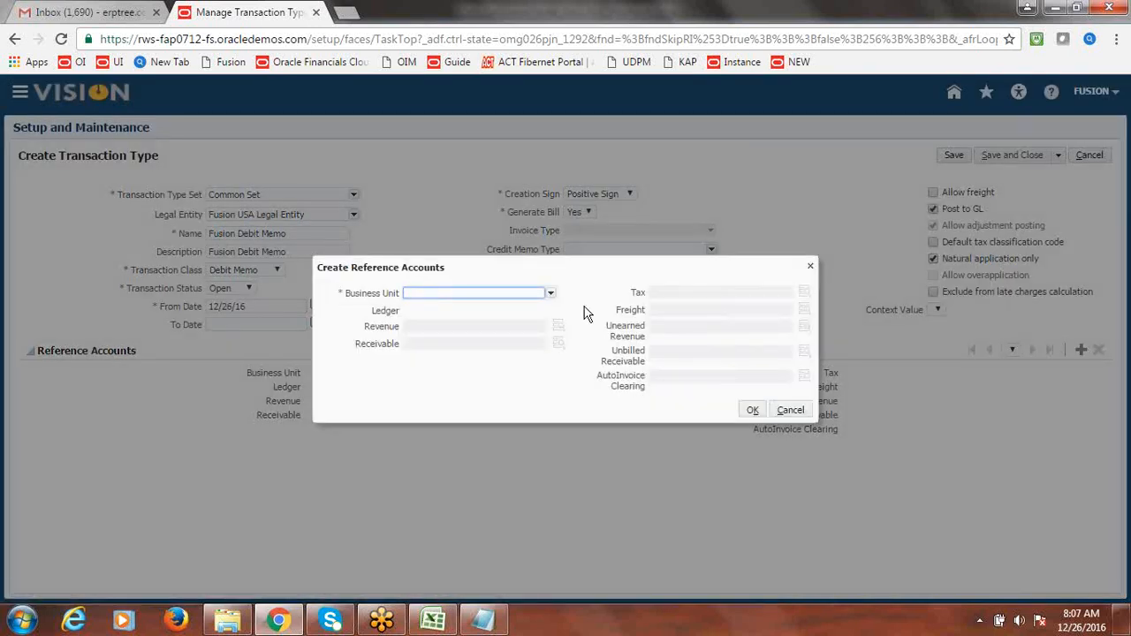
{"action": "left_click", "coordinate": [551, 293]}
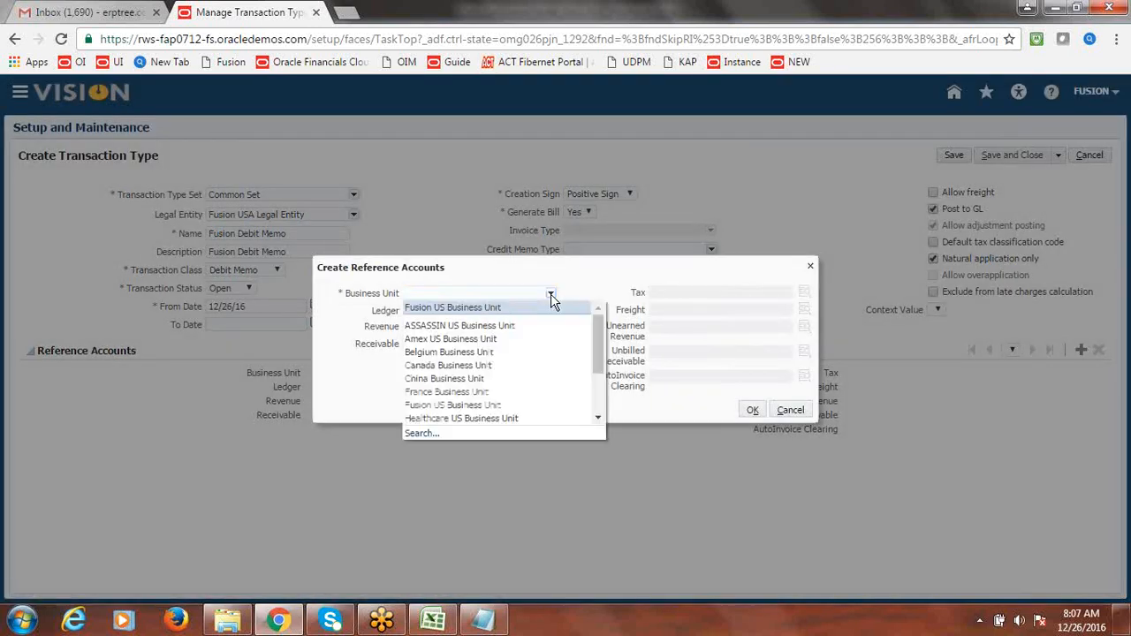
{"action": "left_click", "coordinate": [507, 309]}
{"action": "left_click", "coordinate": [753, 411]}
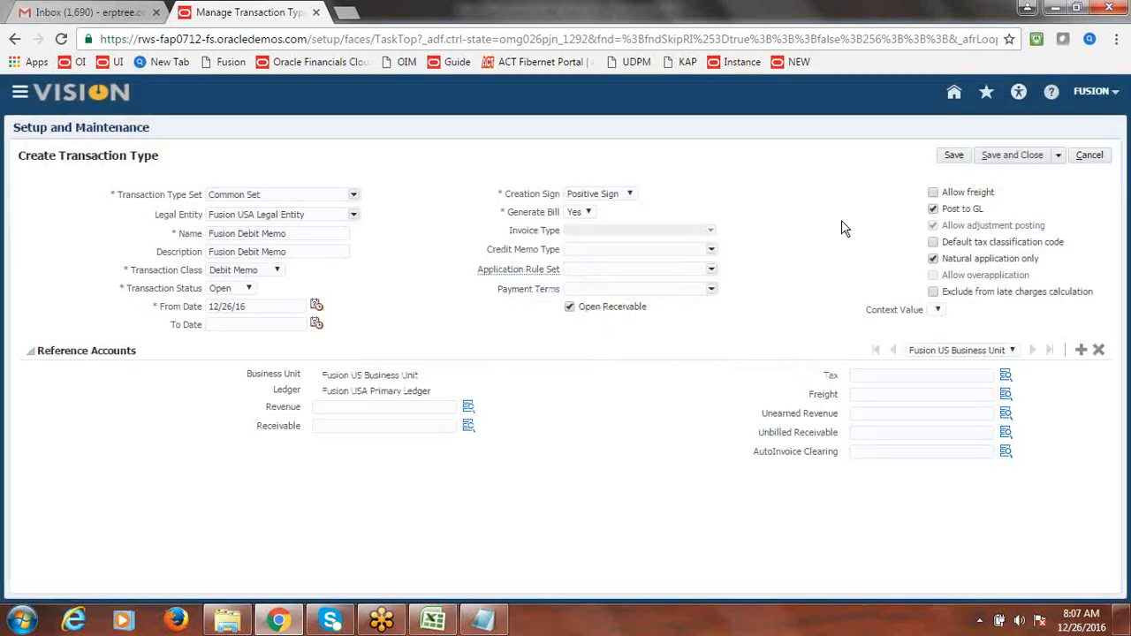
{"action": "left_click", "coordinate": [1060, 159]}
{"action": "left_click", "coordinate": [1041, 172]}
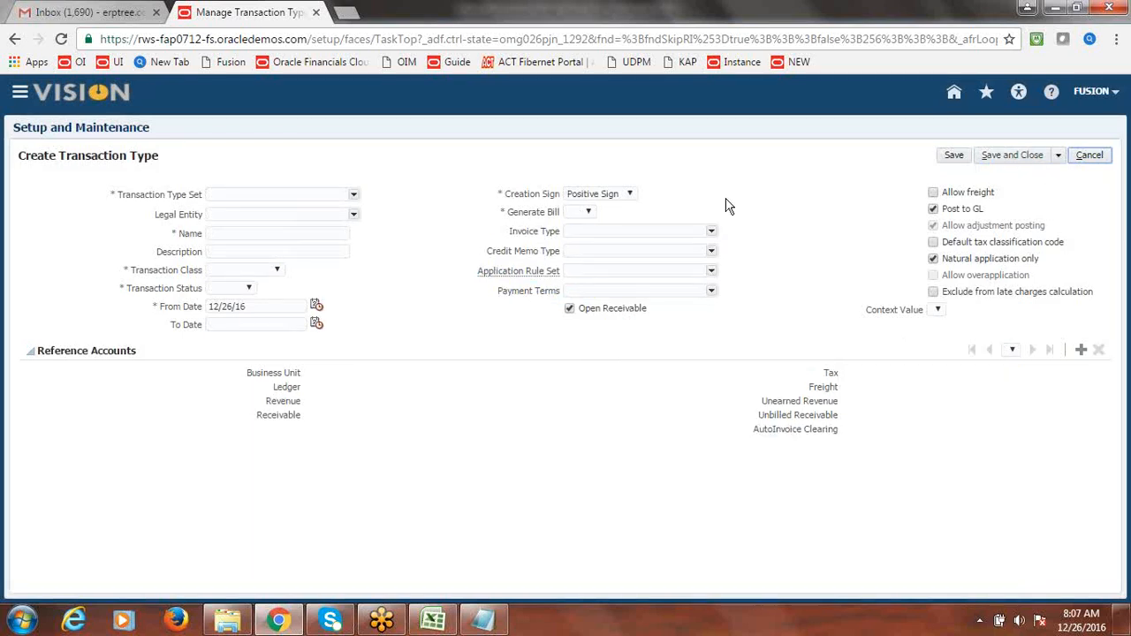
- Choose Common Set and Fusion USA Legal Entity, and name and describe the type 'Fusion Chargeback'
{"action": "left_click", "coordinate": [354, 194]}
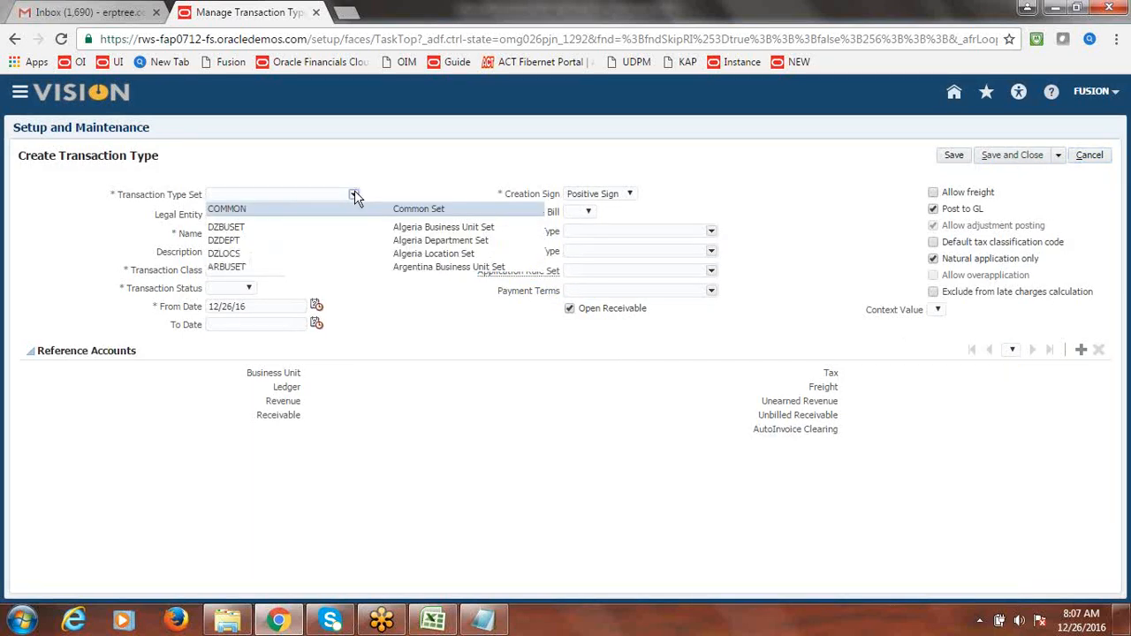
{"action": "left_click", "coordinate": [292, 210]}
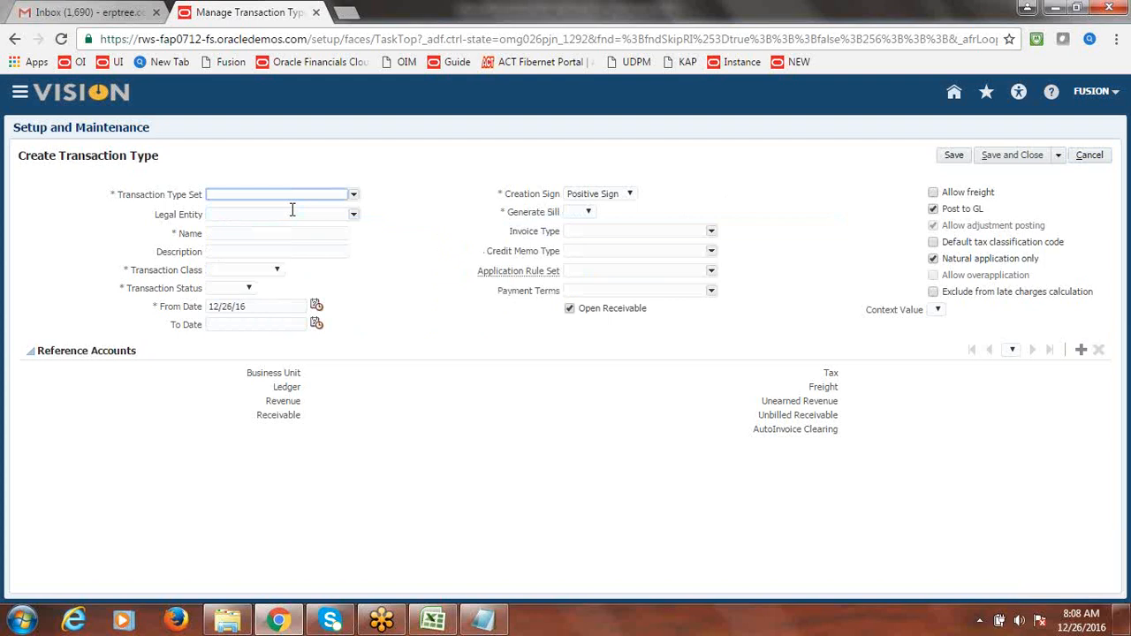
{"action": "left_click", "coordinate": [353, 213]}
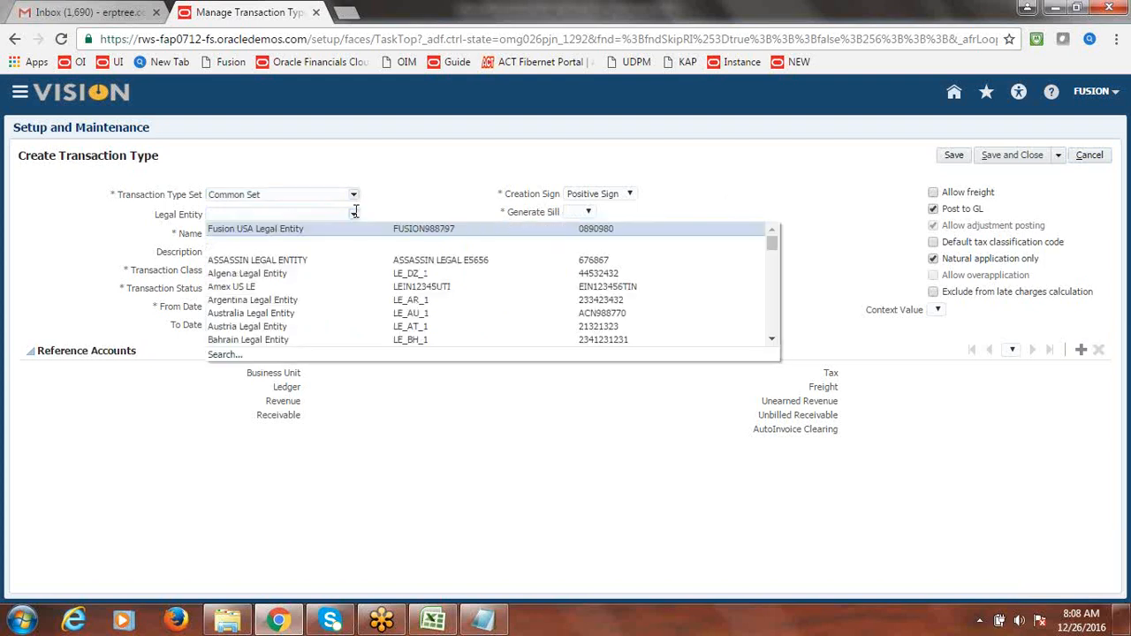
{"action": "left_click", "coordinate": [324, 231]}
{"action": "left_click", "coordinate": [310, 232]}
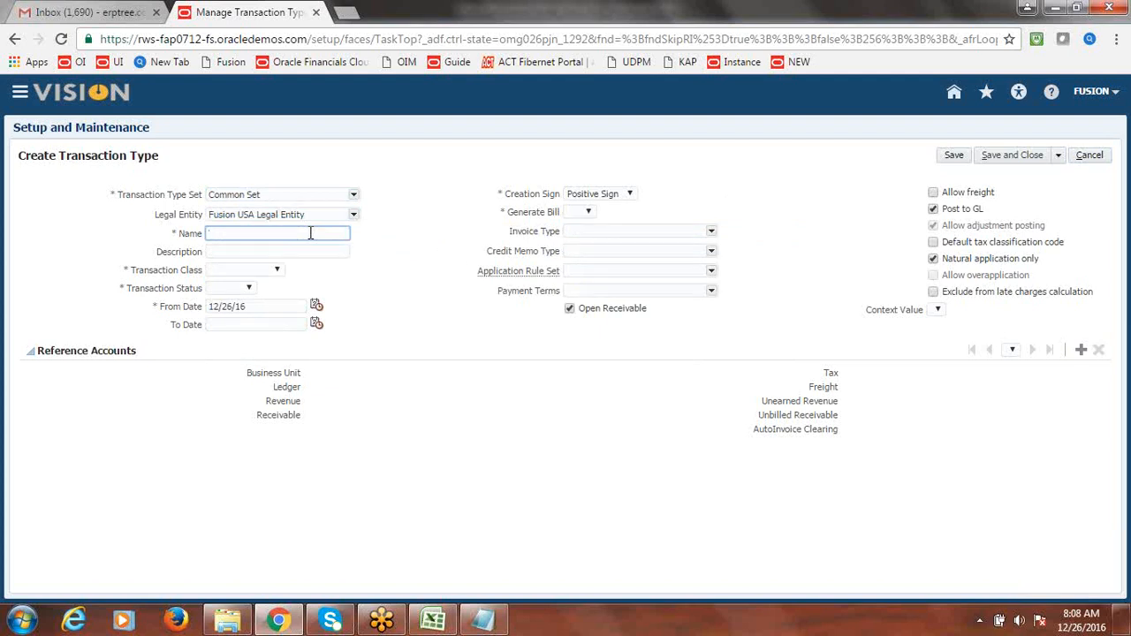
{"action": "type", "text": "Fusion Chargeback"}
{"action": "triple_click", "coordinate": [301, 232]}
{"action": "key", "text": "ctrl+c"}
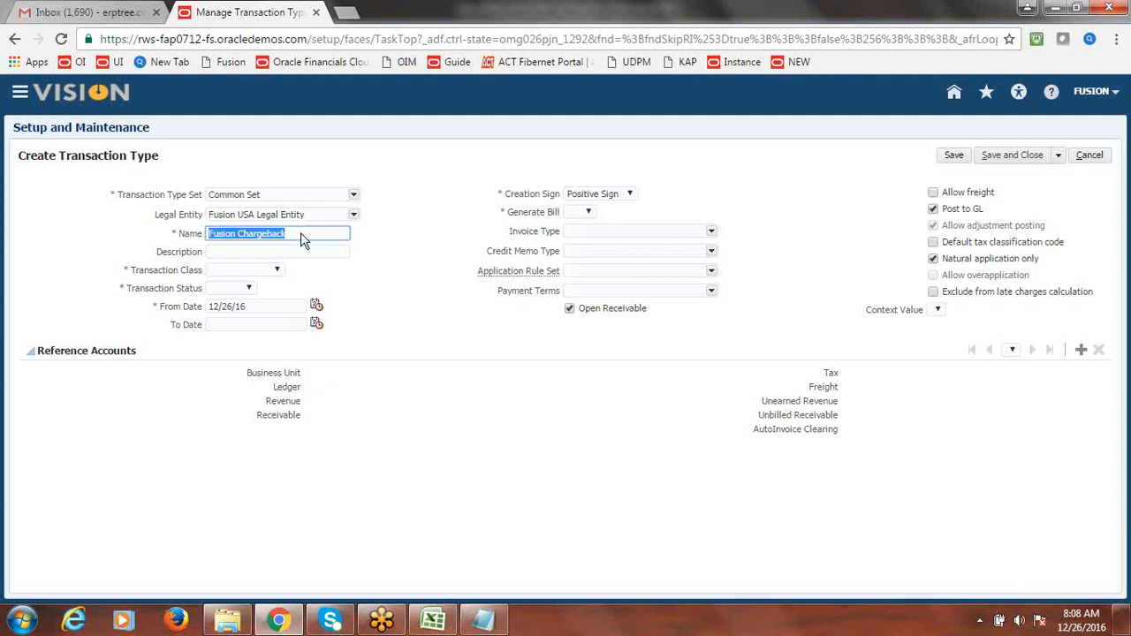
{"action": "left_click", "coordinate": [212, 252]}
{"action": "key", "text": "ctrl+v"}
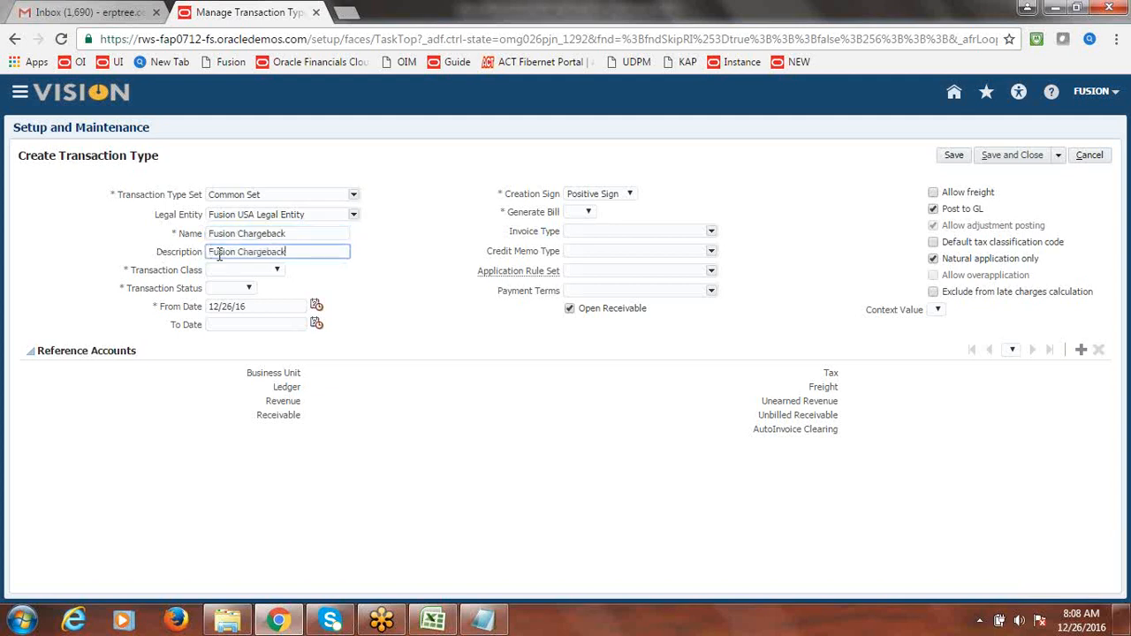
- Set class Chargeback, status Open, and Generate Bill to Yes
{"action": "left_click", "coordinate": [278, 270]}
{"action": "left_click", "coordinate": [234, 307]}
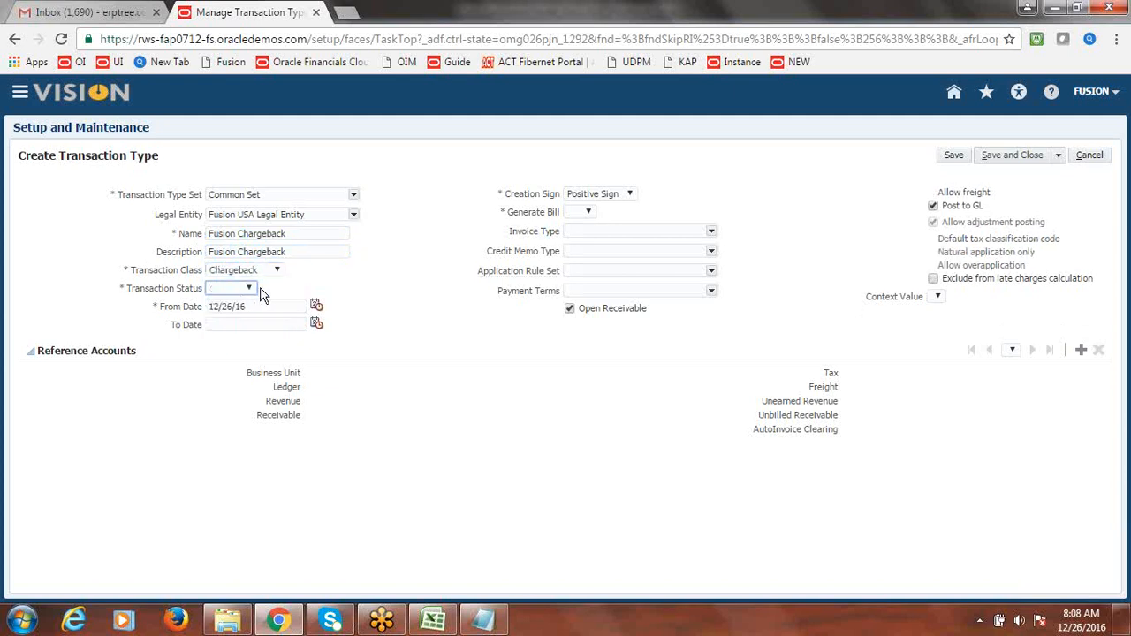
{"action": "left_click", "coordinate": [250, 292]}
{"action": "left_click", "coordinate": [235, 326]}
{"action": "left_click", "coordinate": [588, 213]}
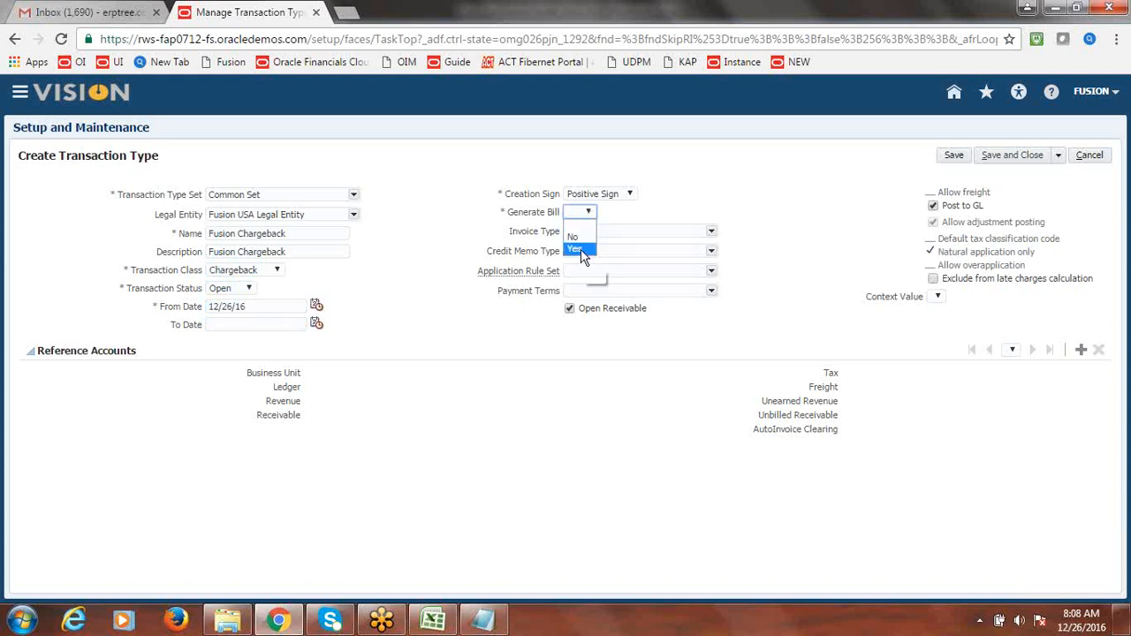
{"action": "left_click", "coordinate": [583, 252]}
{"action": "left_click", "coordinate": [1079, 354]}
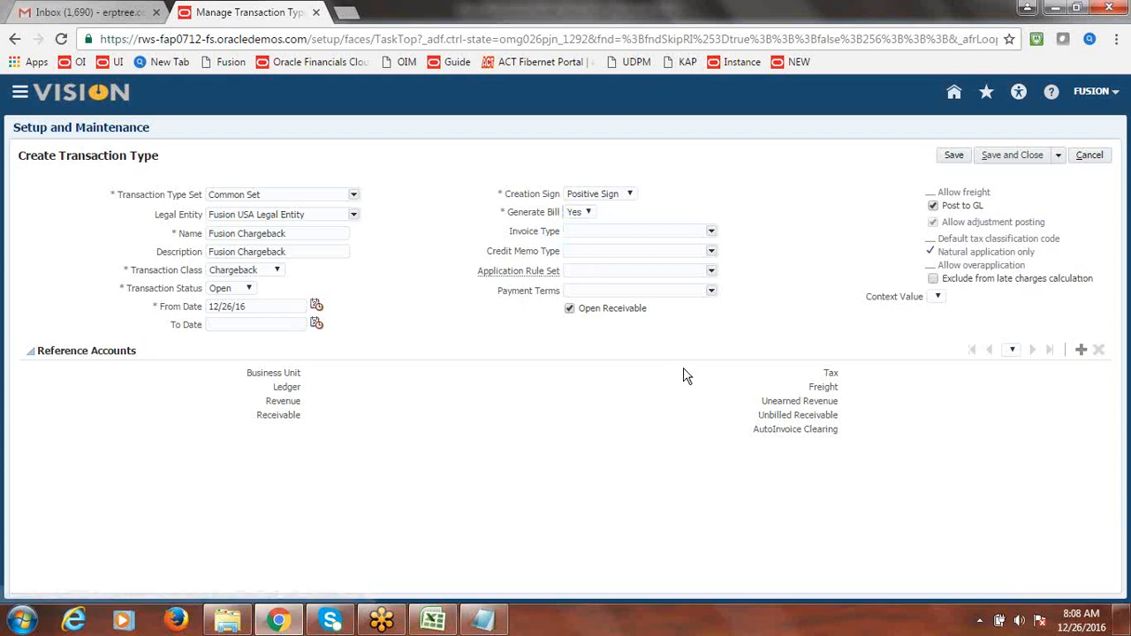
- Add a Fusion US Business Unit reference account, keep class Chargeback, save and close, then finish with Done
{"action": "left_click", "coordinate": [550, 293]}
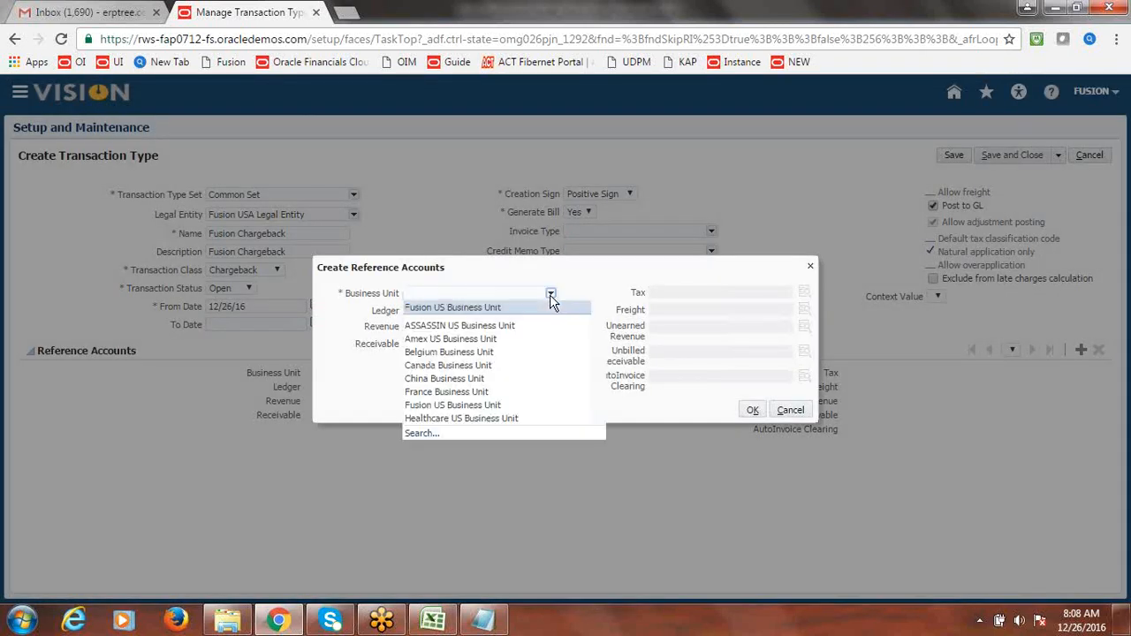
{"action": "left_click", "coordinate": [489, 309]}
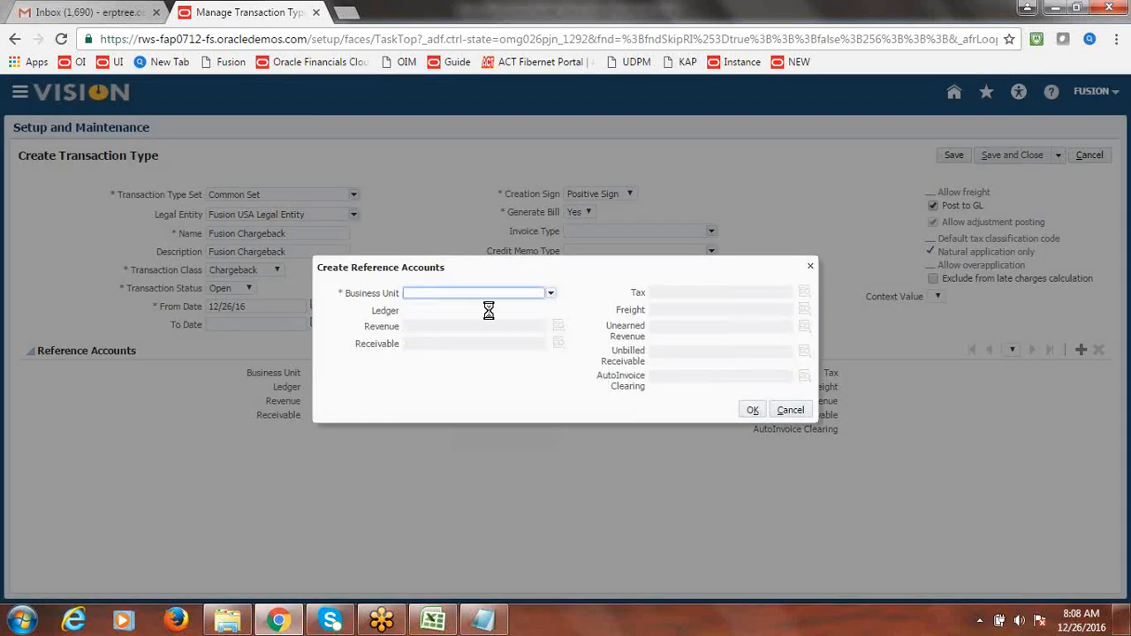
{"action": "left_click", "coordinate": [752, 410]}
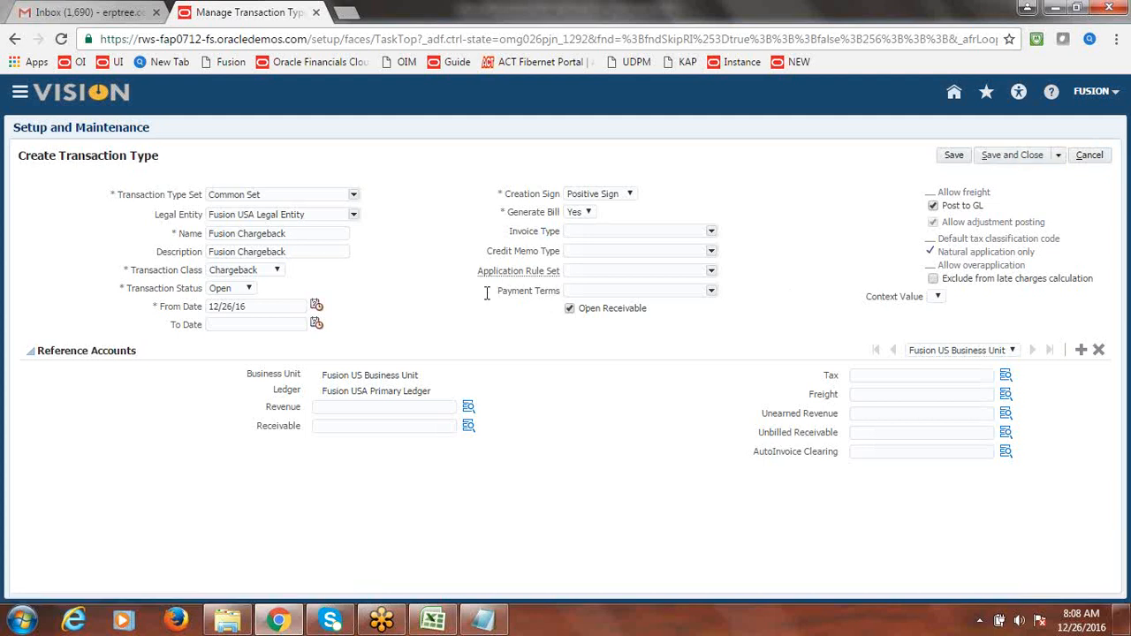
{"action": "left_click", "coordinate": [278, 270]}
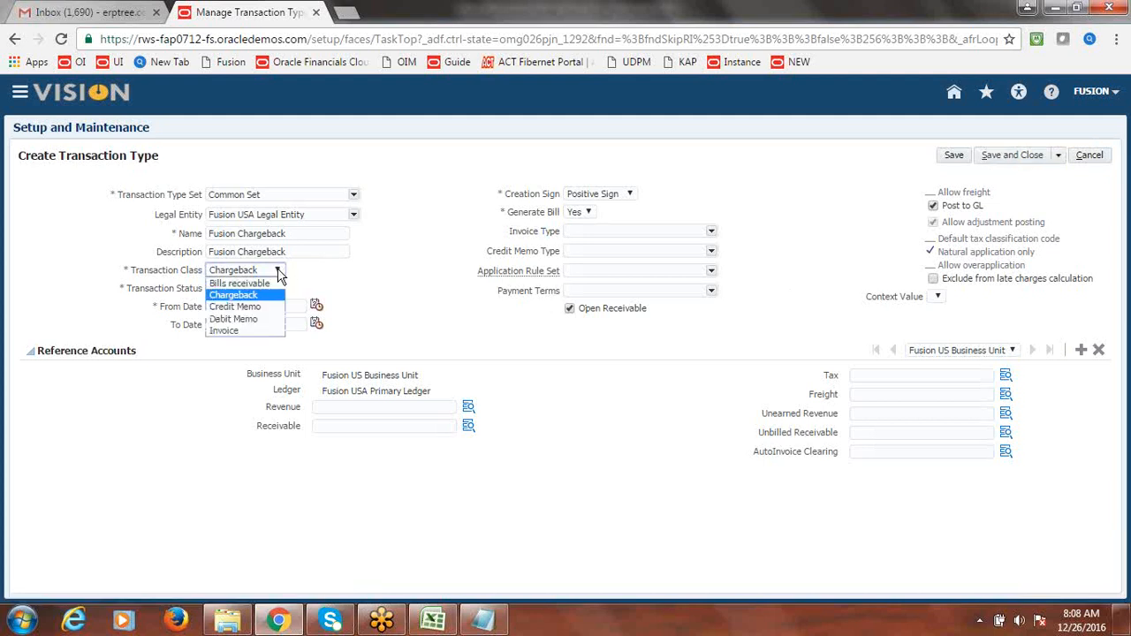
{"action": "left_click", "coordinate": [497, 329]}
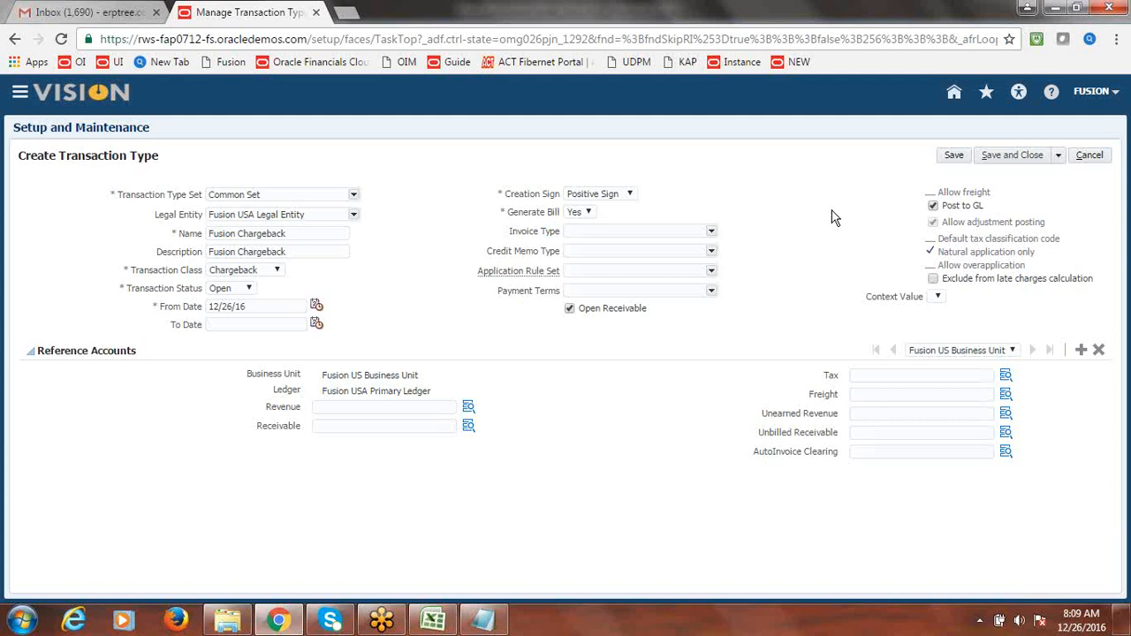
{"action": "left_click", "coordinate": [1021, 158]}
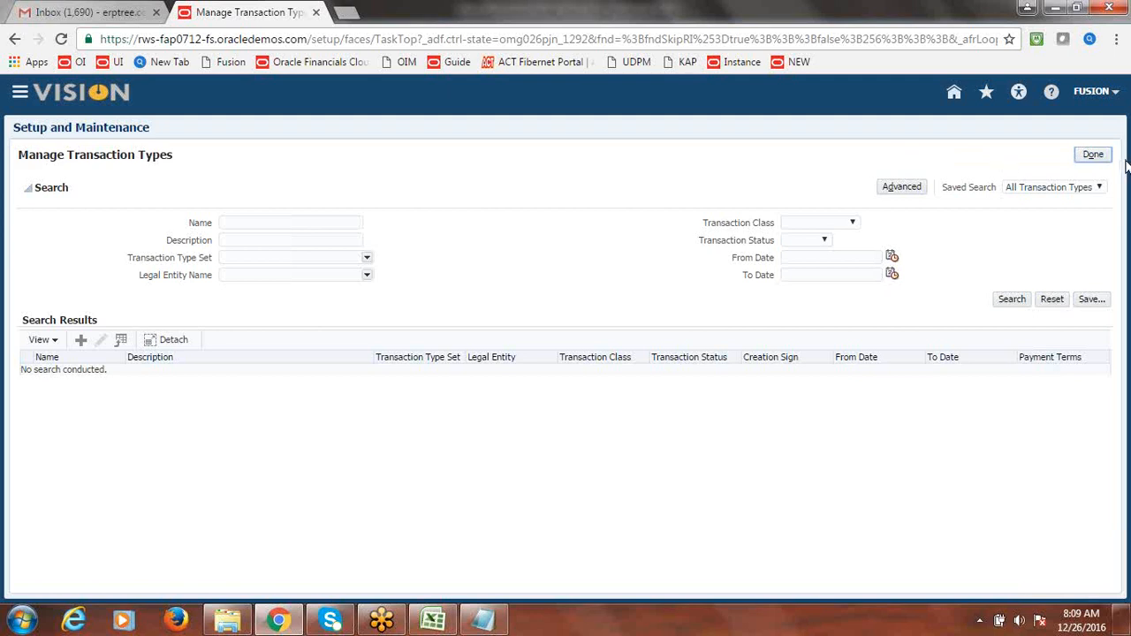
{"action": "left_click", "coordinate": [1094, 155]}
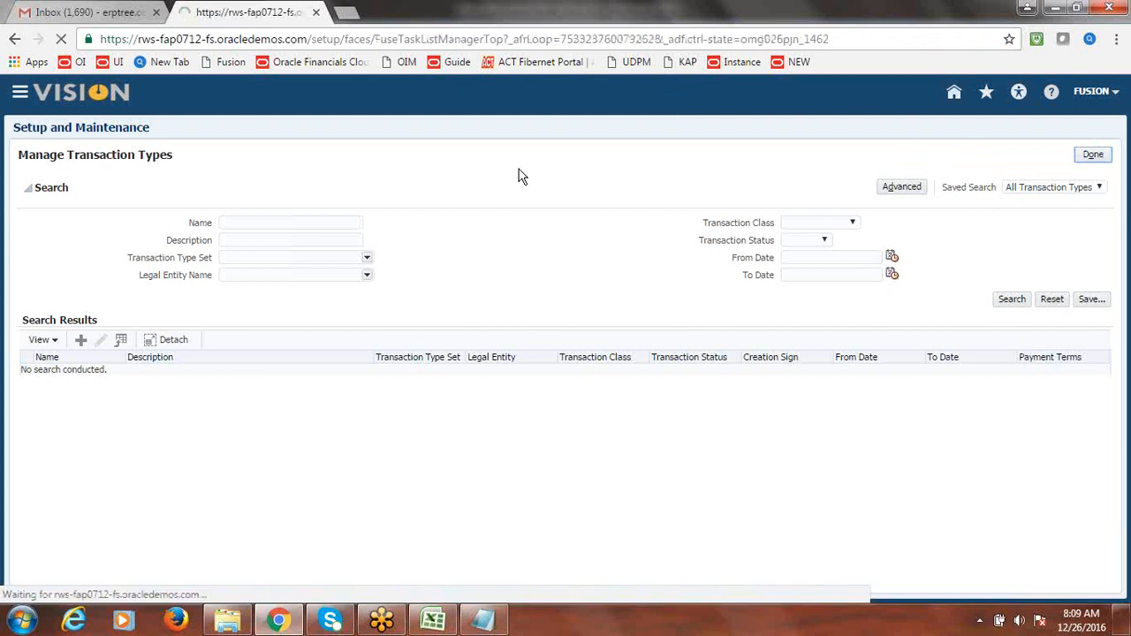
- Enter 'done' as the Excel status for Define Transaction Types, then return to the browser
{"action": "key", "text": "alt+Tab"}
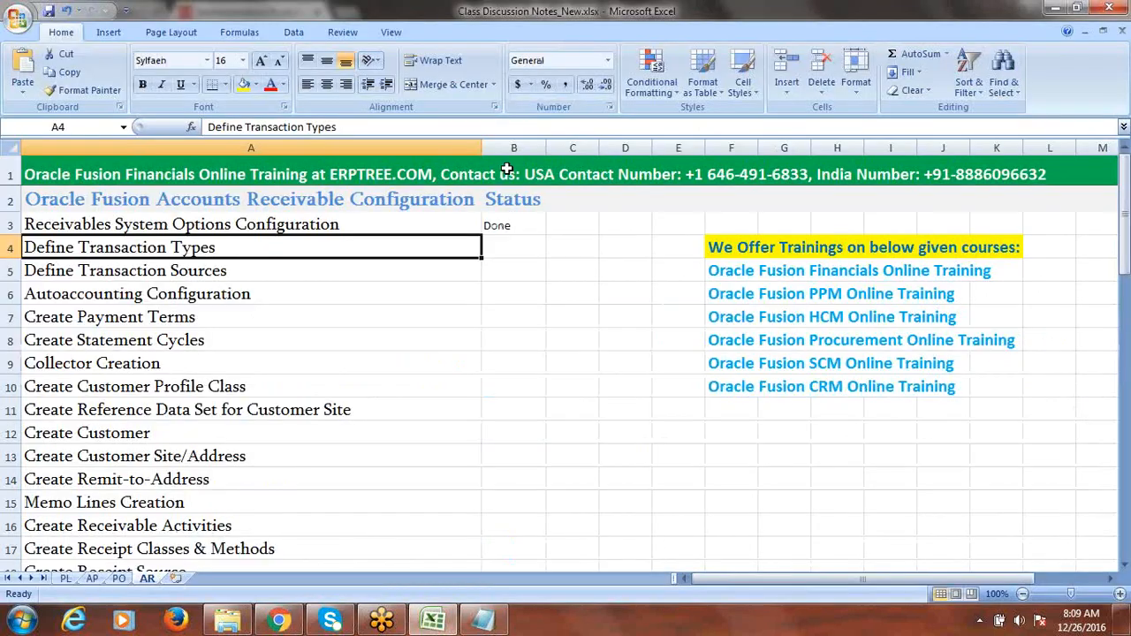
{"action": "key", "text": "Tab"}
{"action": "type", "text": "done"}
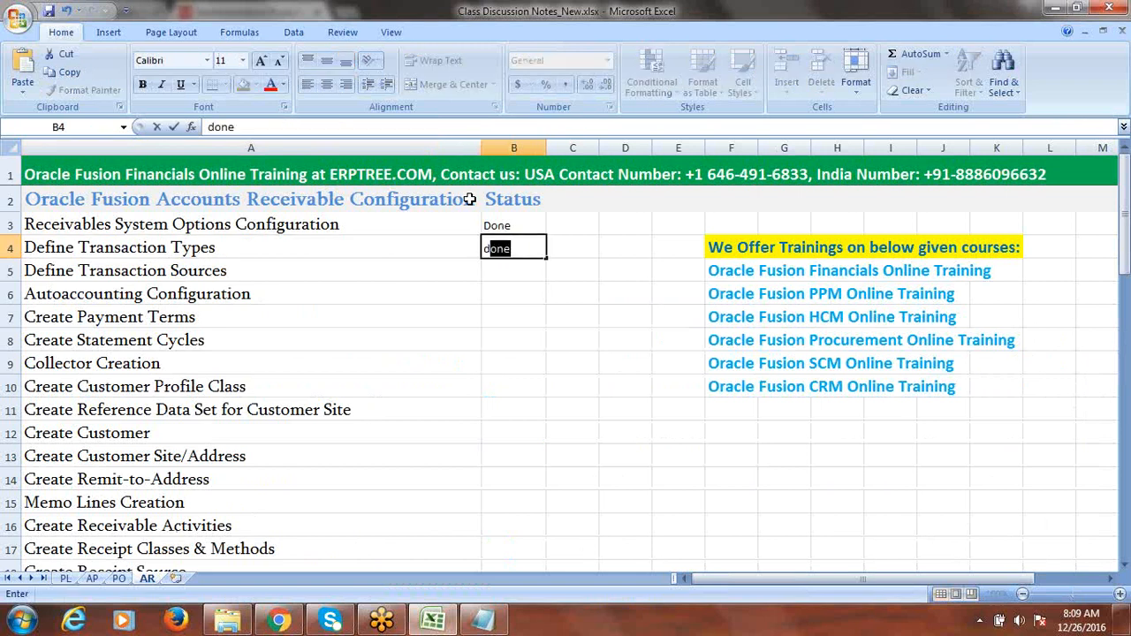
{"action": "left_click", "coordinate": [314, 265]}
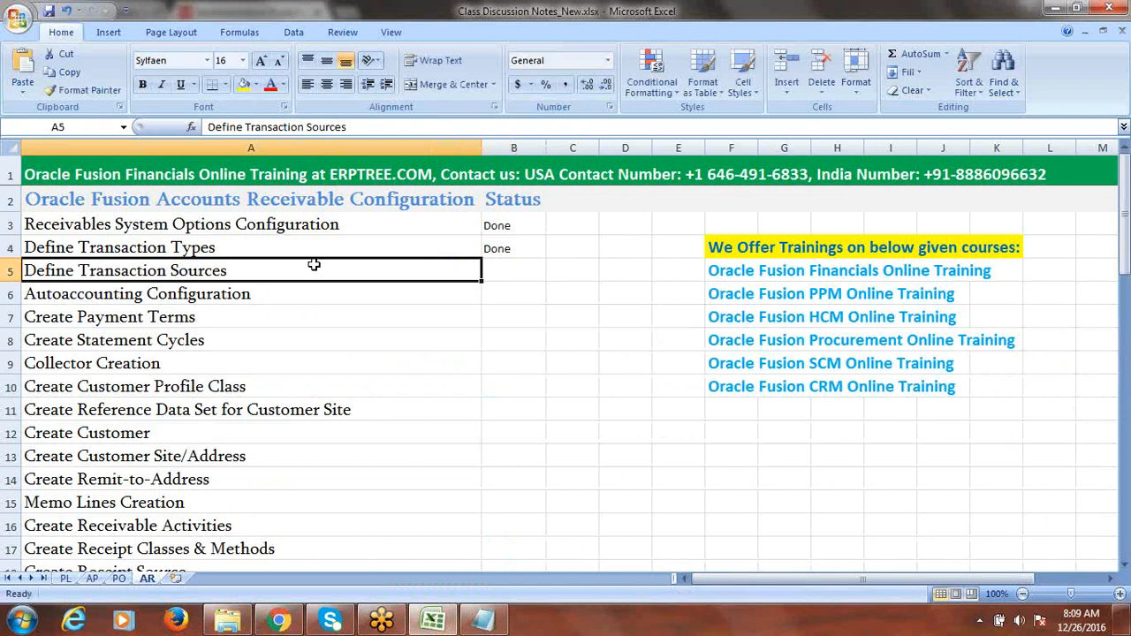
{"action": "key", "text": "alt+Tab"}
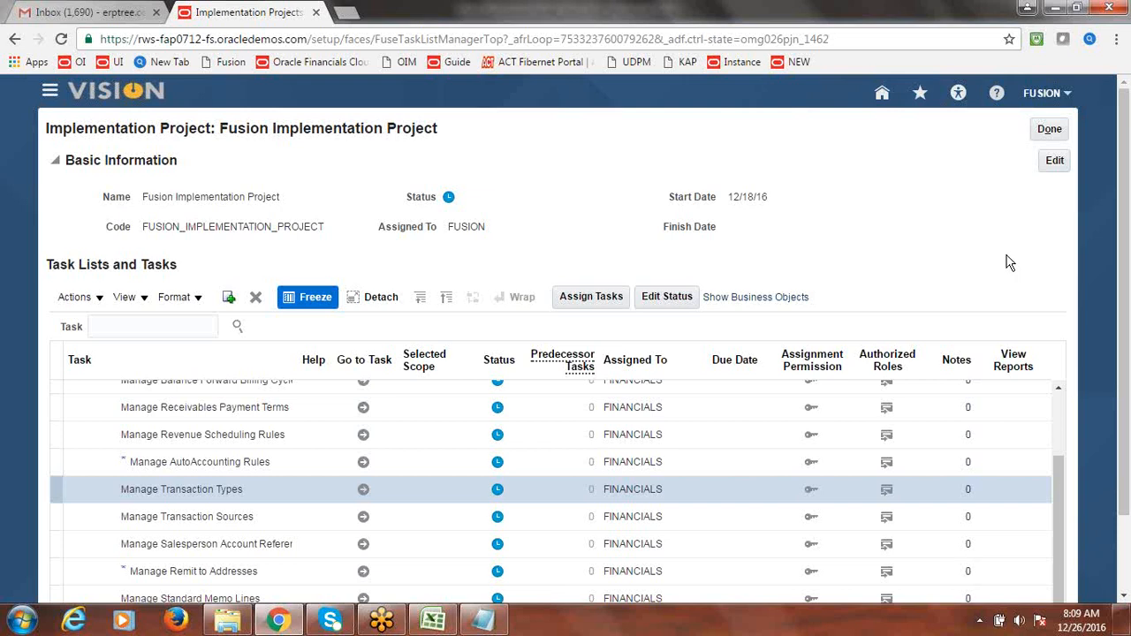
- Go to the Manage Transaction Sources task and start creating a new transaction source
{"action": "left_click", "coordinate": [237, 519]}
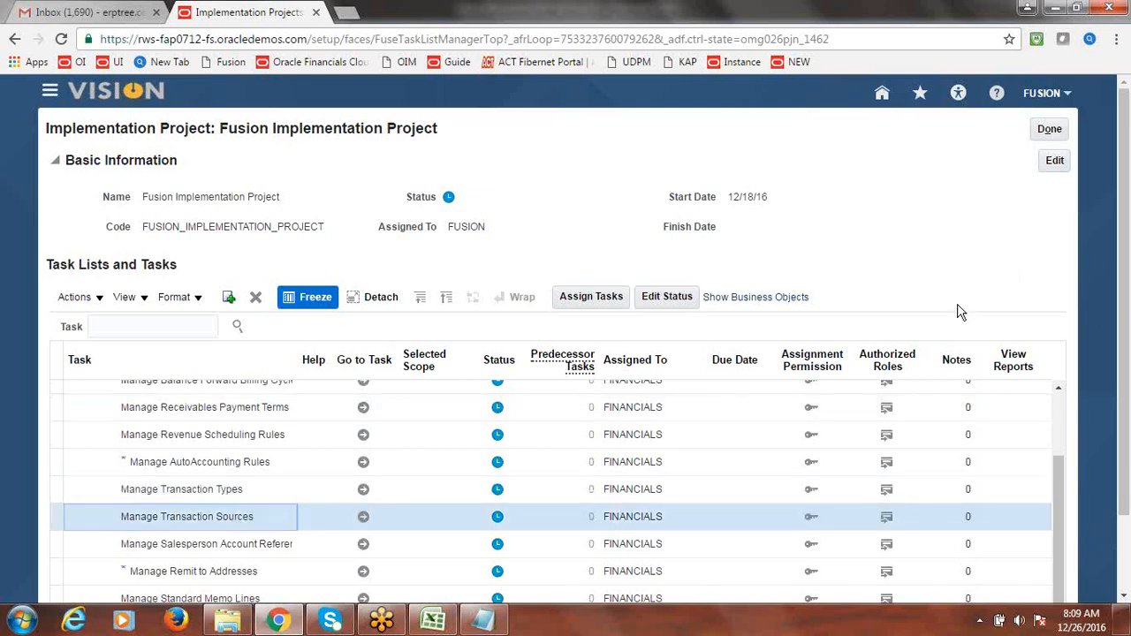
{"action": "scroll", "coordinate": [925, 435], "scroll_direction": "down", "scroll_amount": 1}
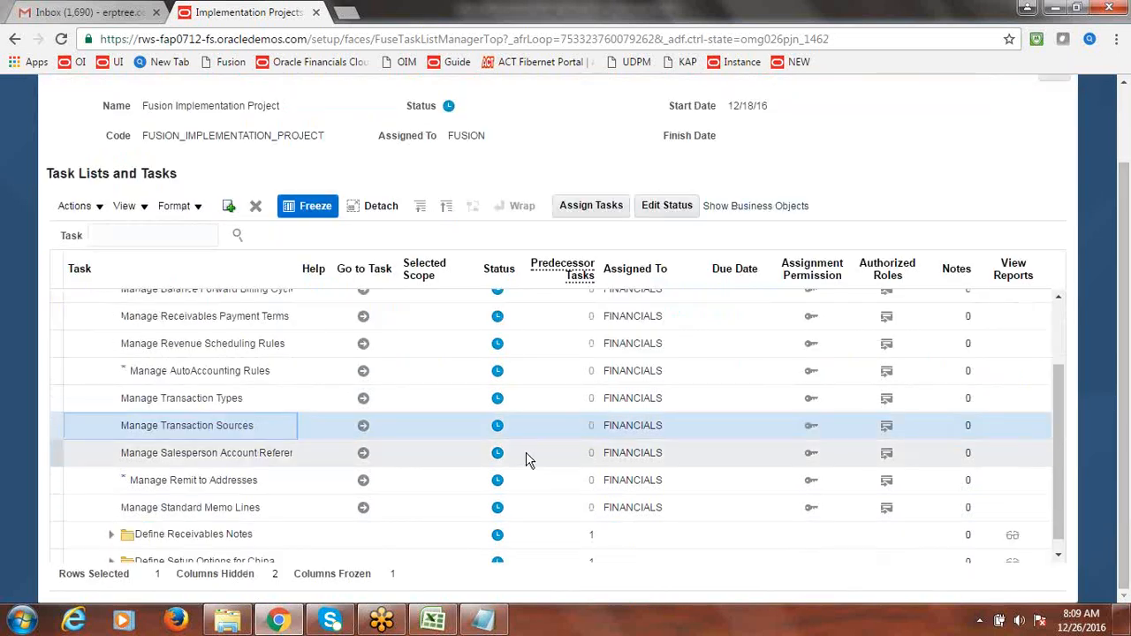
{"action": "left_click", "coordinate": [364, 428]}
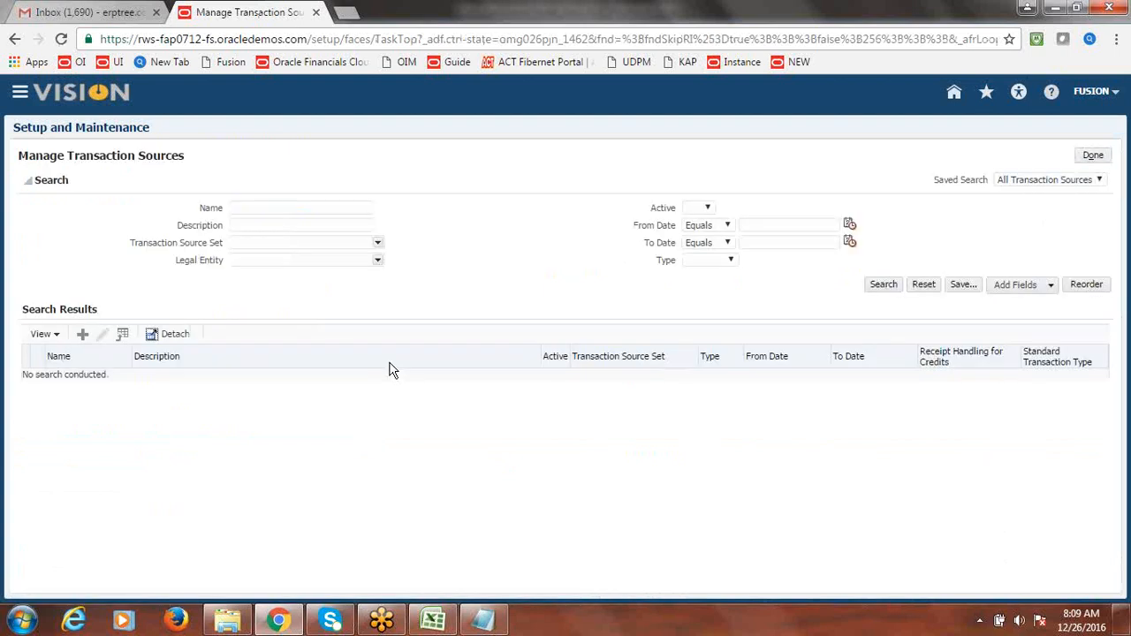
{"action": "left_click", "coordinate": [84, 335]}
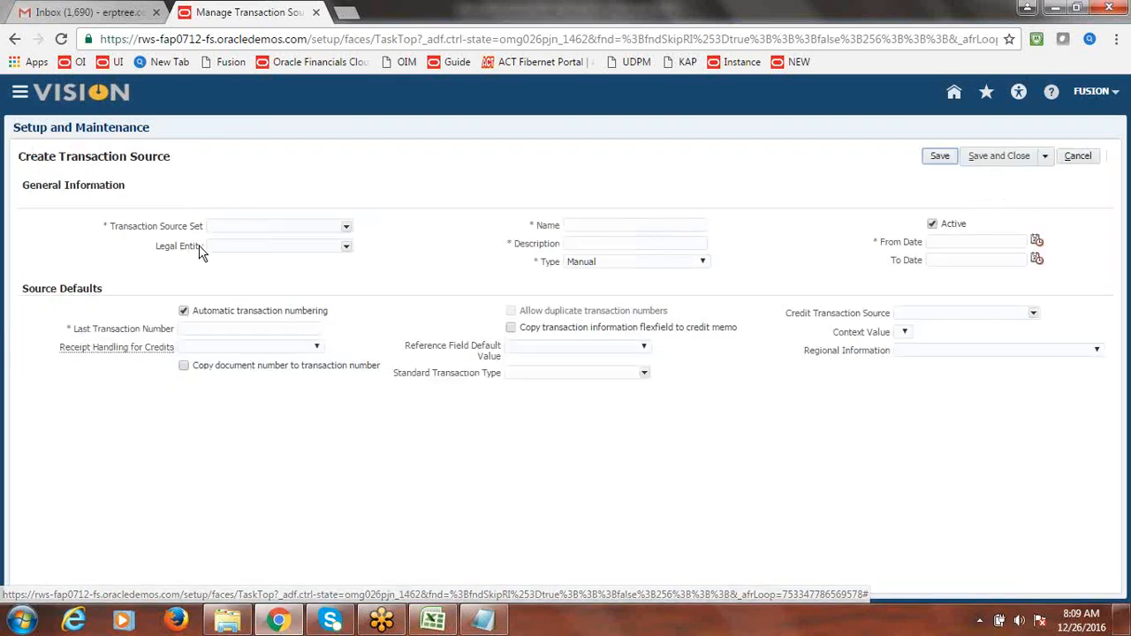
- Set the transaction source set to Common Set by searching 'COMMON'
{"action": "left_click_drag", "start_coordinate": [112, 227], "coordinate": [177, 231]}
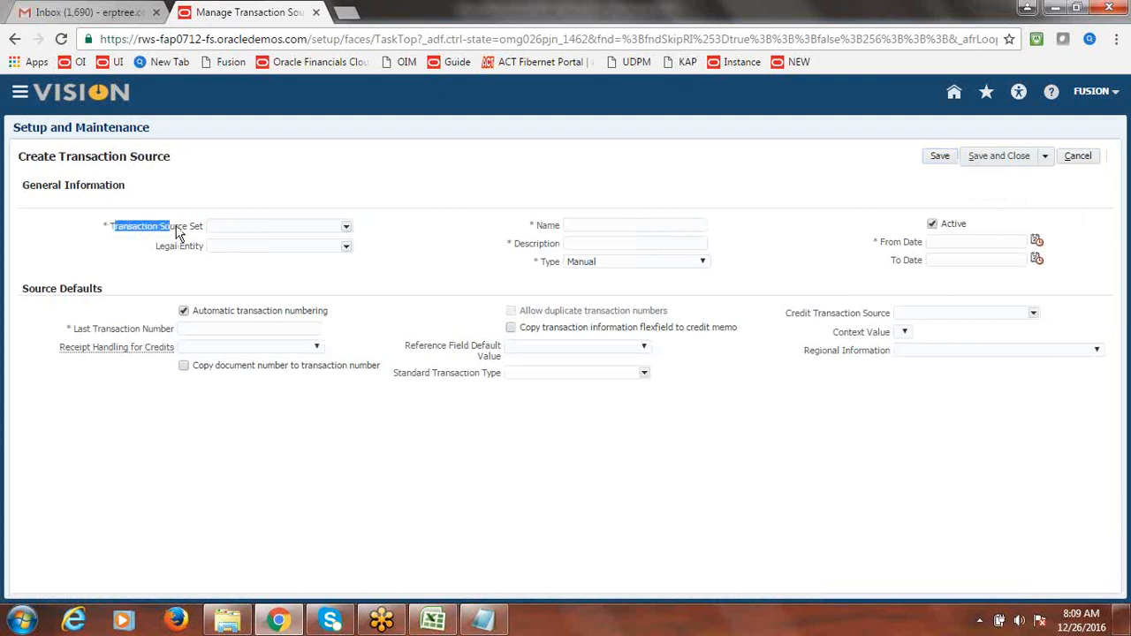
{"action": "left_click", "coordinate": [346, 227]}
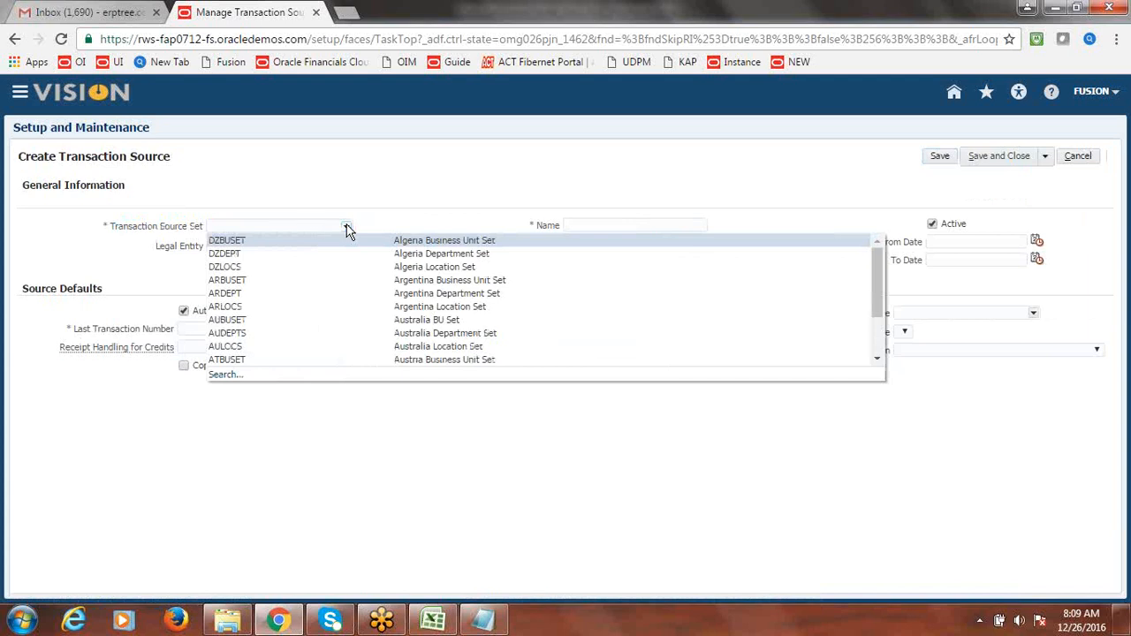
{"action": "left_click", "coordinate": [321, 196]}
{"action": "left_click", "coordinate": [286, 228]}
{"action": "type", "text": "COMMON"}
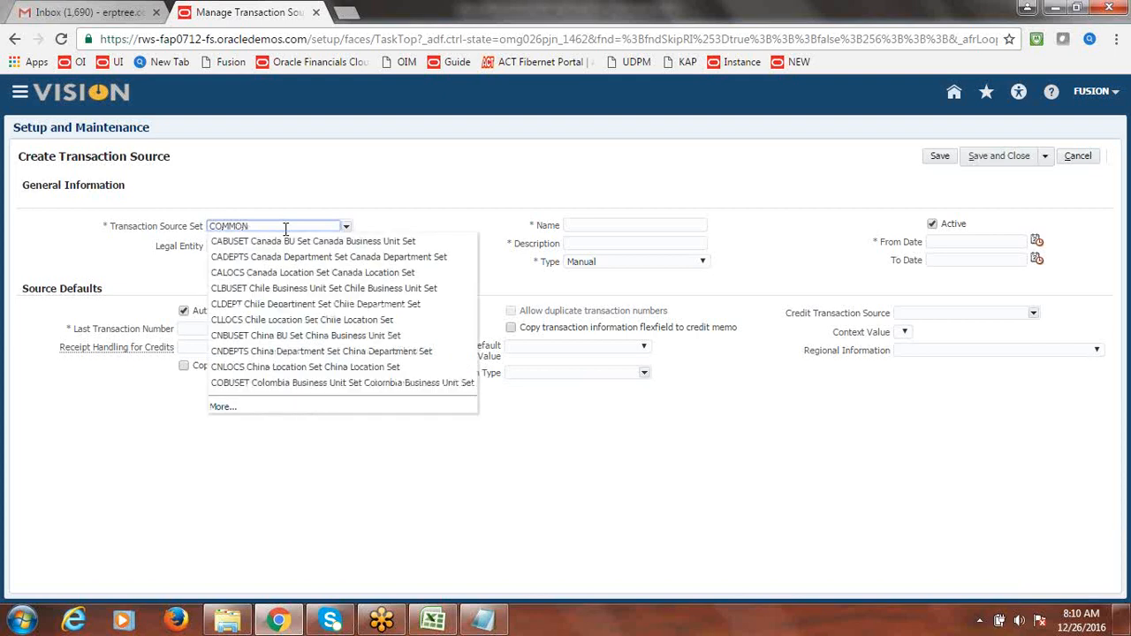
{"action": "left_click", "coordinate": [277, 242]}
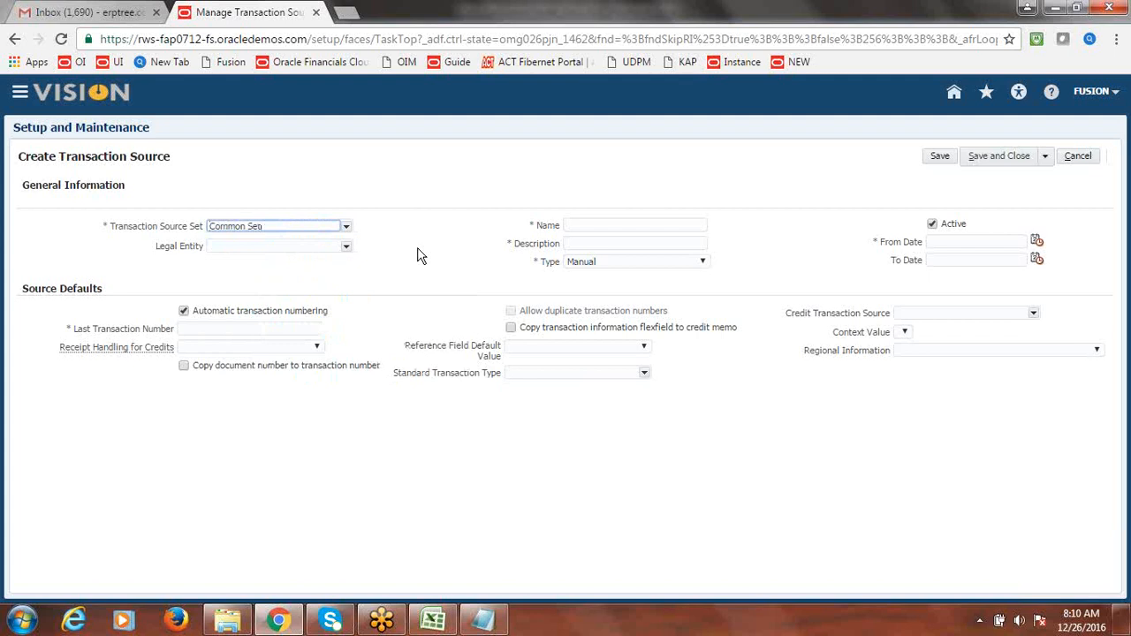
- Search '%usion' for the legal entity and select Fusion USA Legal Entity
{"action": "left_click", "coordinate": [346, 246]}
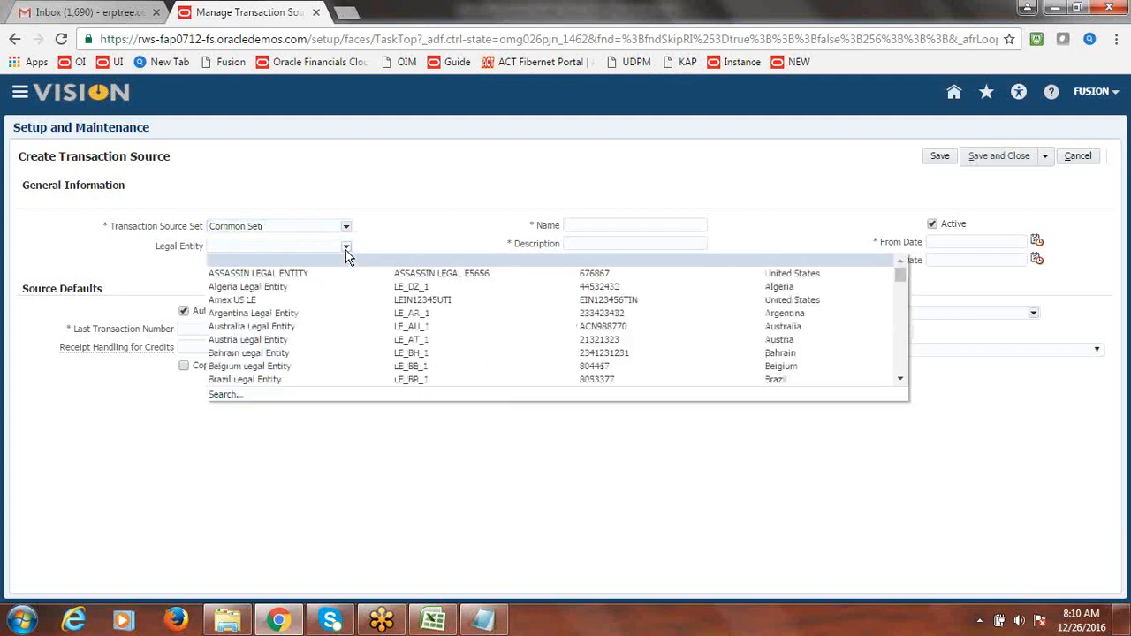
{"action": "left_click", "coordinate": [225, 394]}
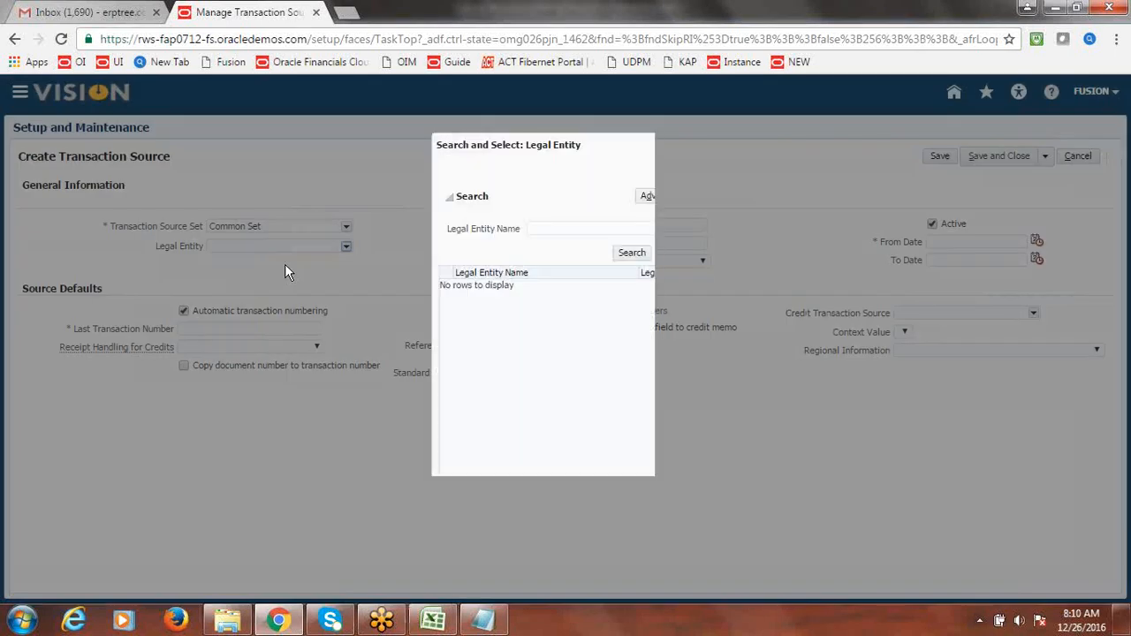
{"action": "left_click", "coordinate": [532, 233]}
{"action": "type", "text": "%"}
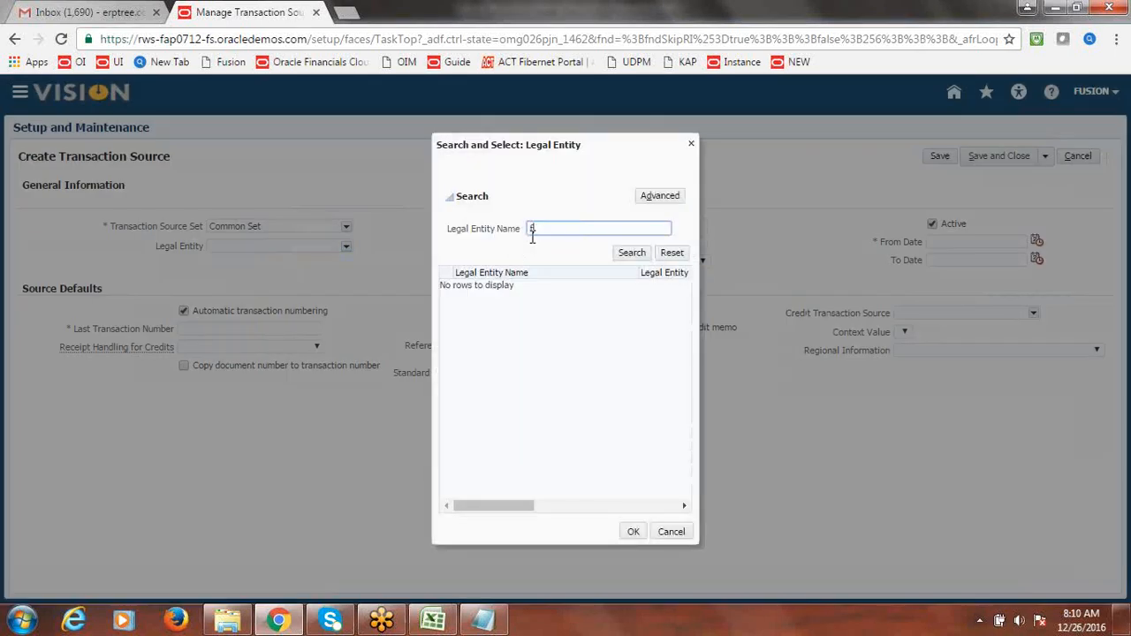
{"action": "type", "text": "usion"}
{"action": "left_click", "coordinate": [635, 253]}
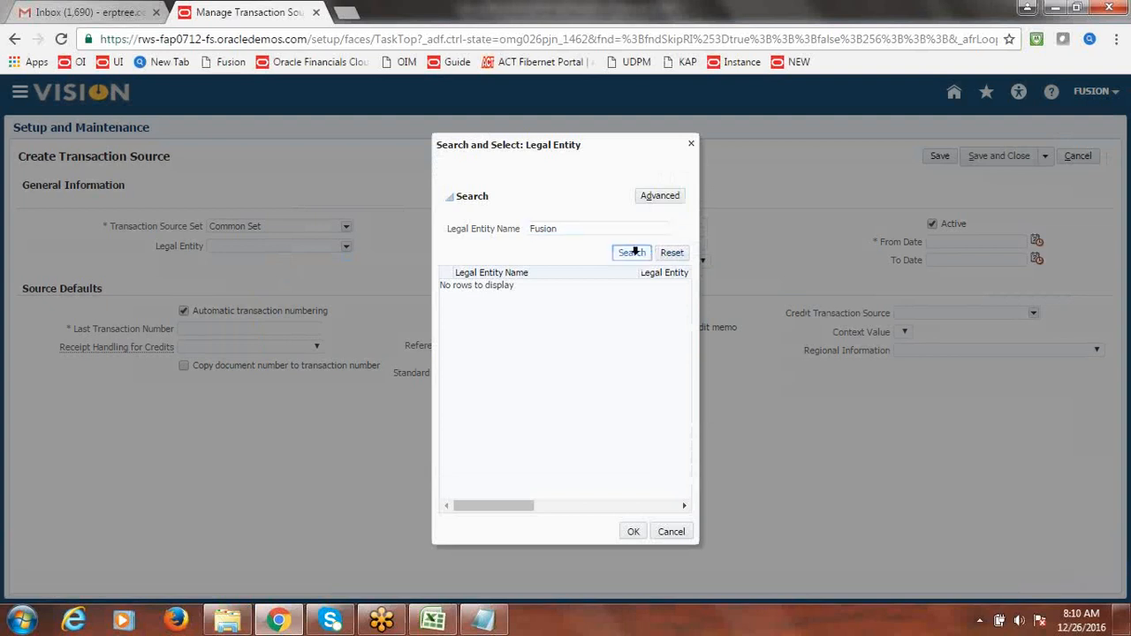
{"action": "left_click", "coordinate": [504, 298]}
{"action": "left_click", "coordinate": [633, 531]}
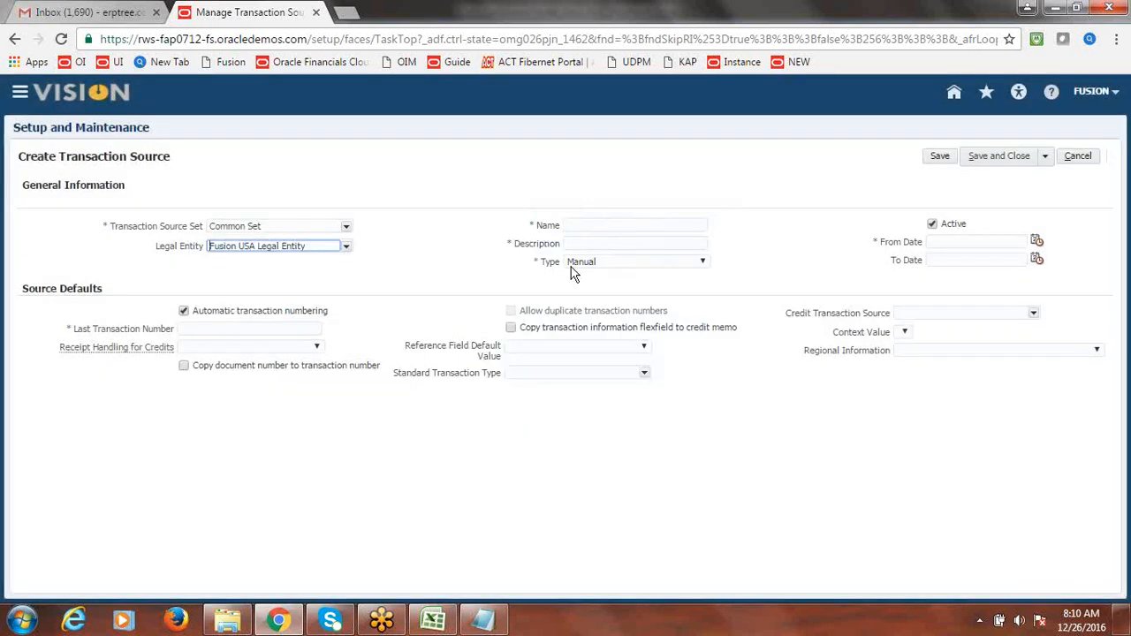
- Name the transaction source 'Fusion Invoice' and use the same text as its description
{"action": "left_click", "coordinate": [599, 226]}
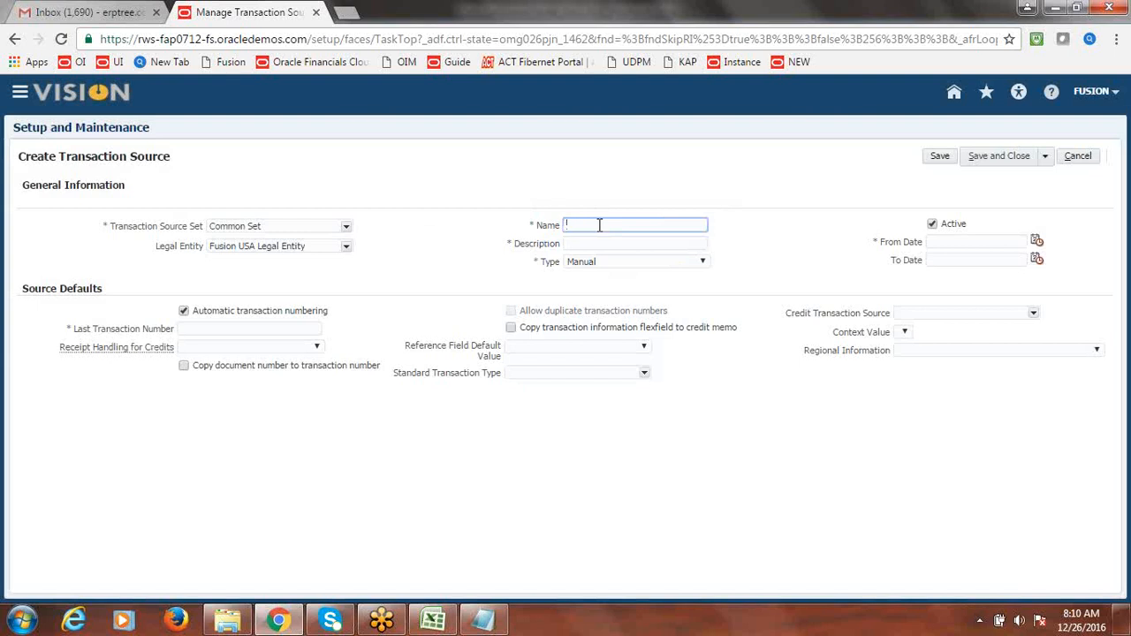
{"action": "type", "text": "Fusion Invoice"}
{"action": "left_click_drag", "start_coordinate": [624, 225], "coordinate": [564, 229]}
{"action": "key", "text": "ctrl+c"}
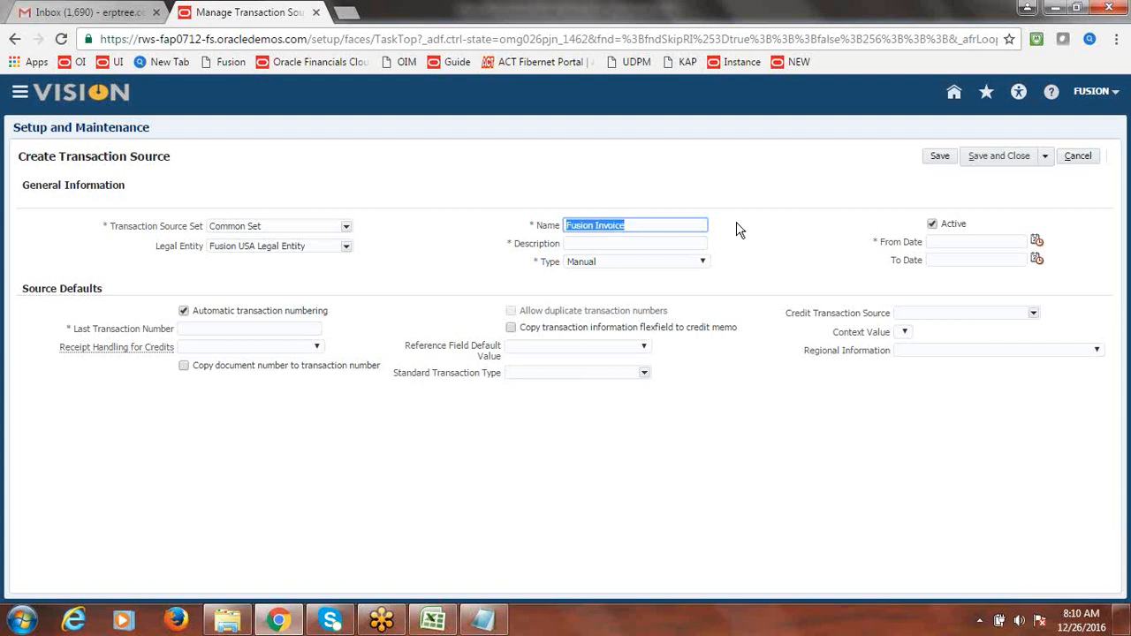
{"action": "left_click", "coordinate": [642, 242]}
{"action": "key", "text": "ctrl+v"}
{"action": "left_click", "coordinate": [794, 224]}
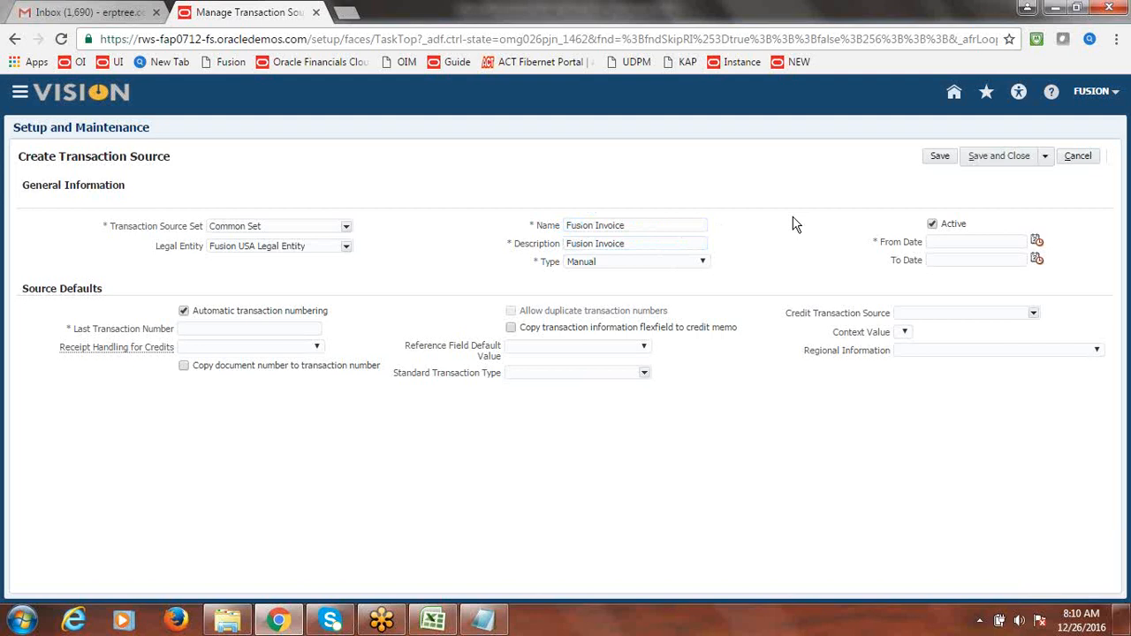
- Keep type Manual, set From Date to 12/26/16, and Last Transaction Number to 0
{"action": "left_click", "coordinate": [703, 263]}
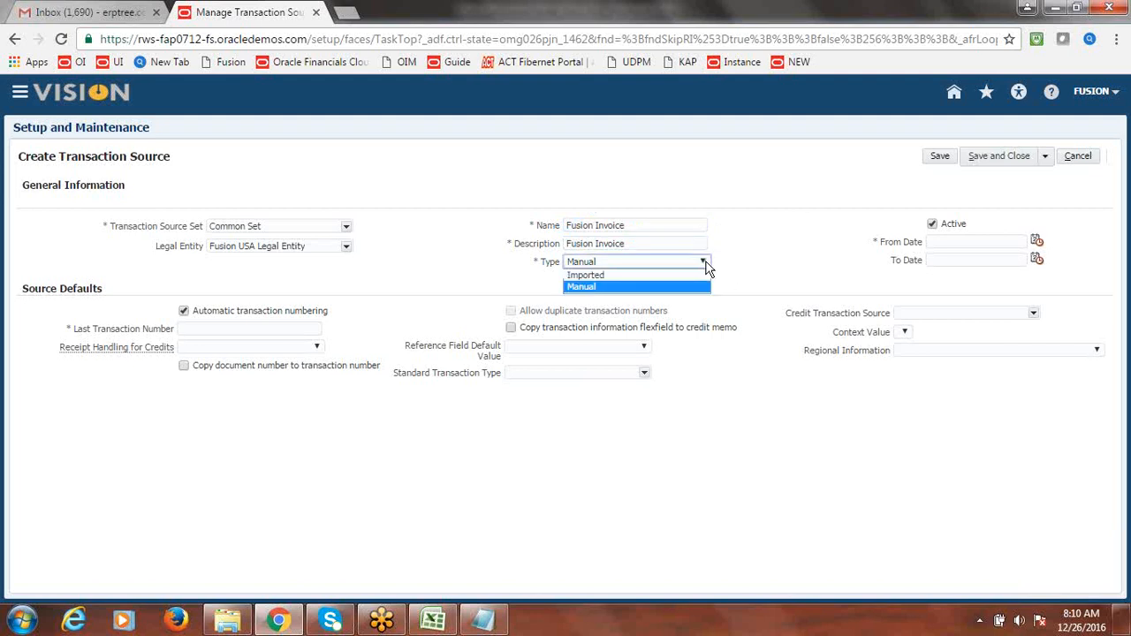
{"action": "left_click", "coordinate": [766, 253]}
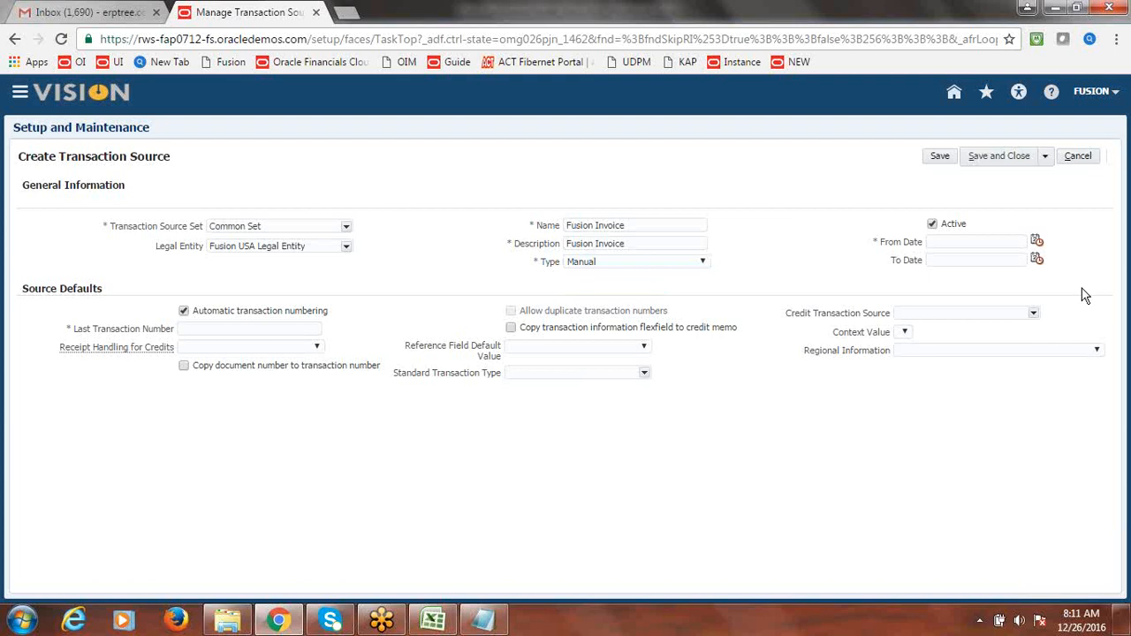
{"action": "left_click", "coordinate": [1037, 243]}
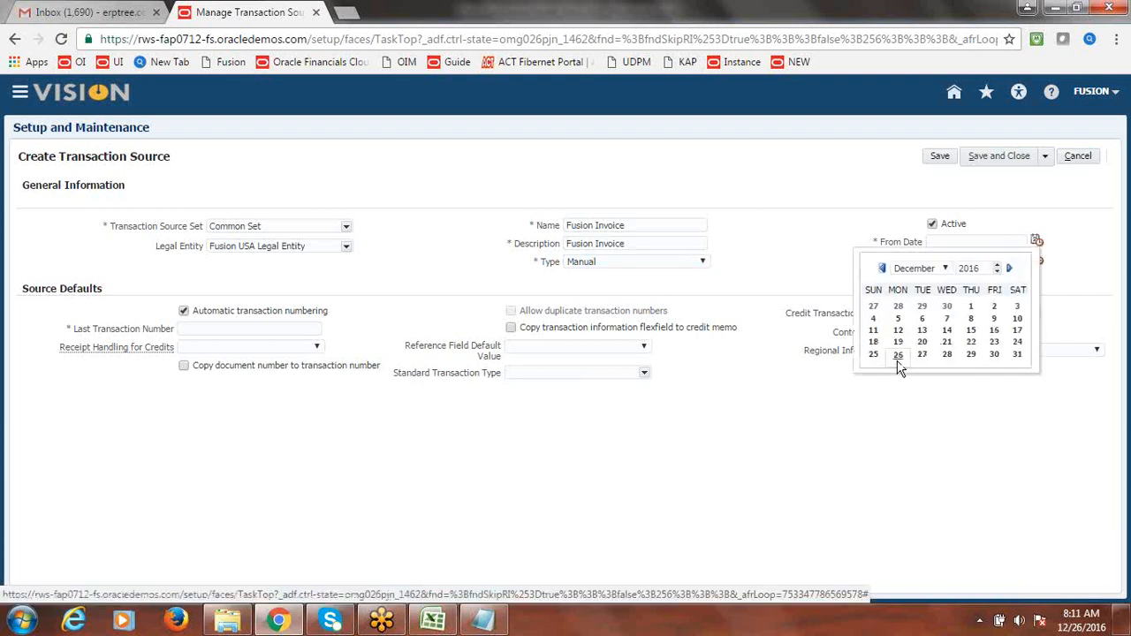
{"action": "left_click", "coordinate": [899, 369]}
{"action": "left_click", "coordinate": [787, 220]}
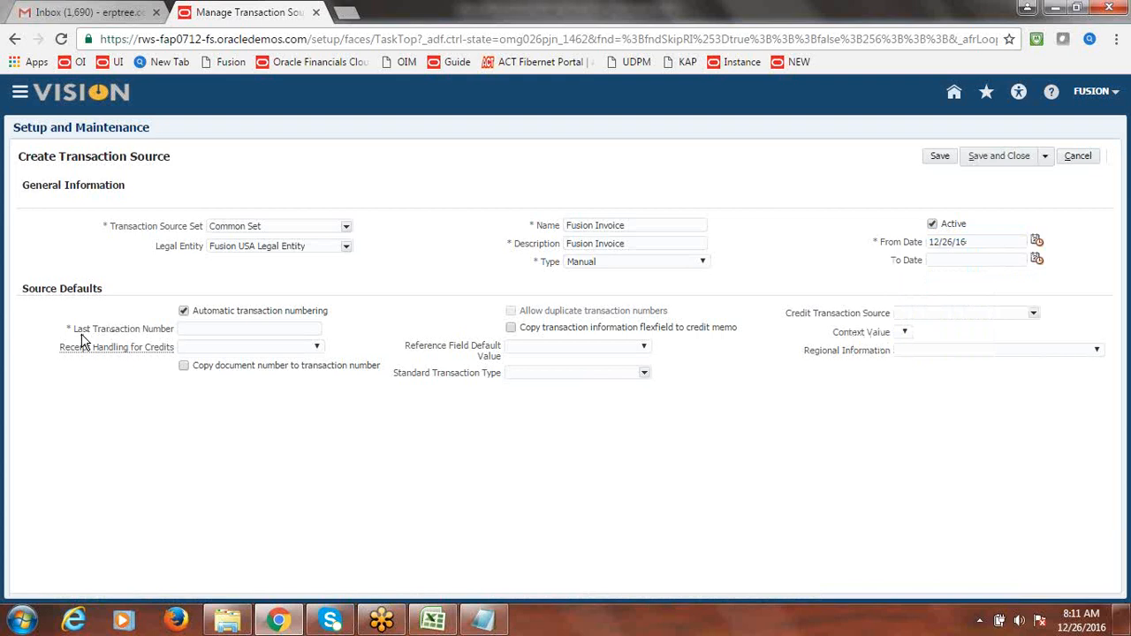
{"action": "left_click", "coordinate": [218, 327]}
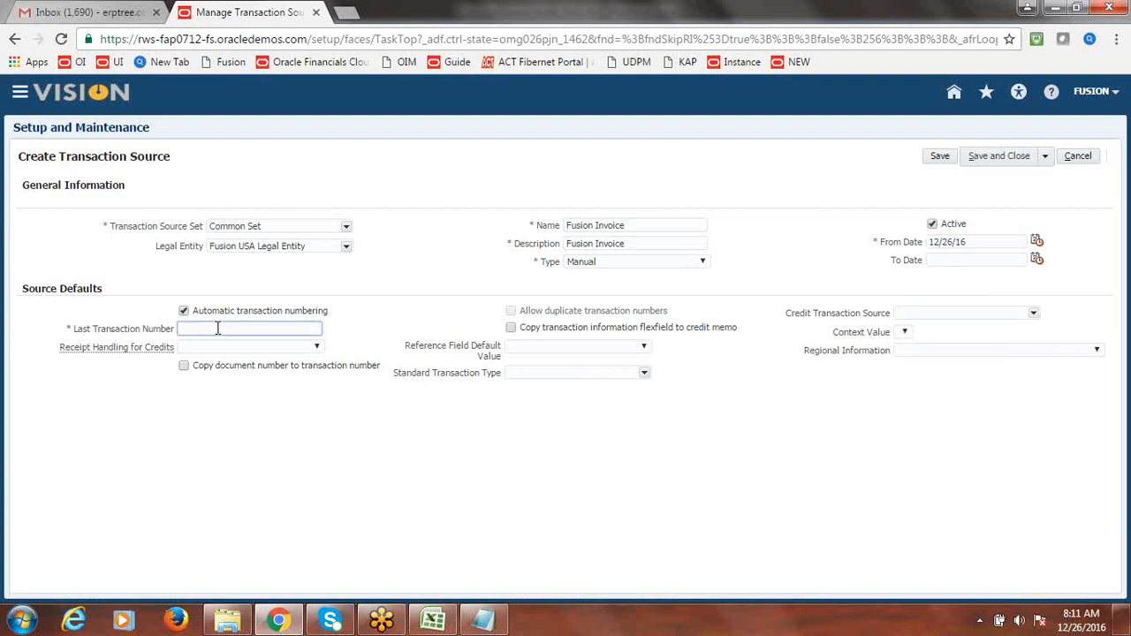
{"action": "type", "text": "0"}
{"action": "key", "text": "Tab"}
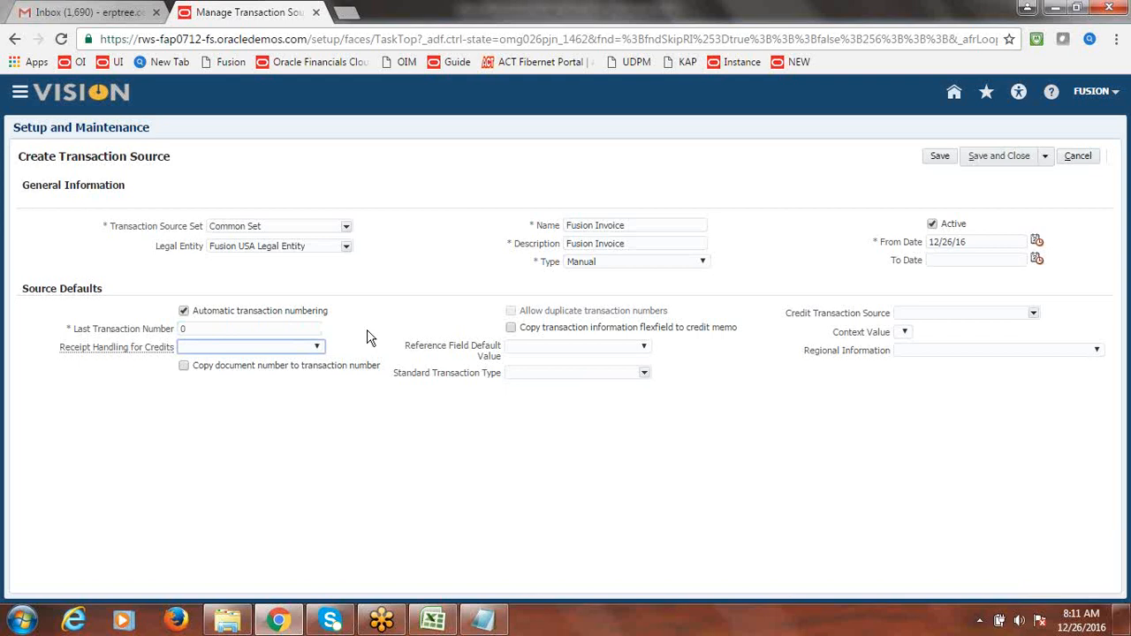
- Search for and select Fusion Invoice as the standard transaction type
{"action": "left_click", "coordinate": [644, 373]}
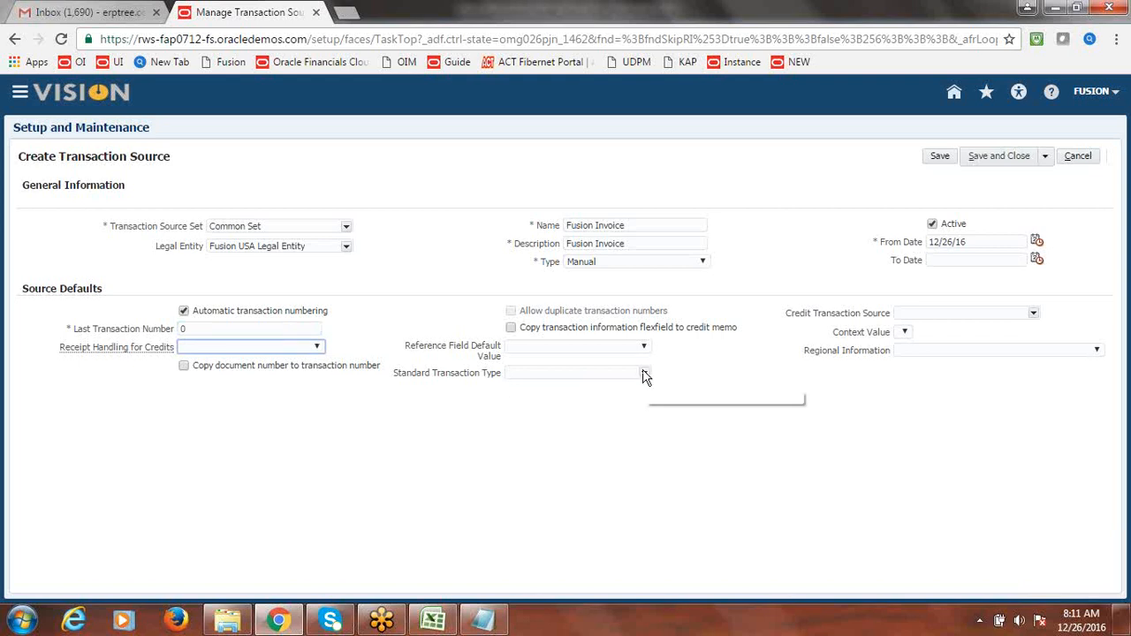
{"action": "left_click", "coordinate": [644, 374]}
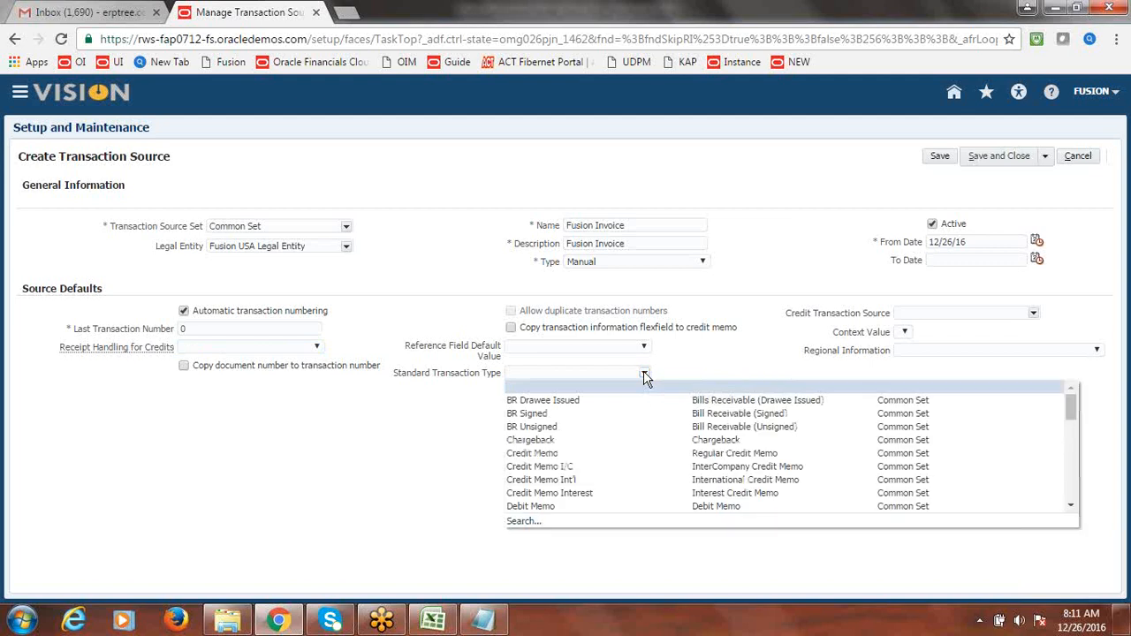
{"action": "left_click", "coordinate": [611, 424]}
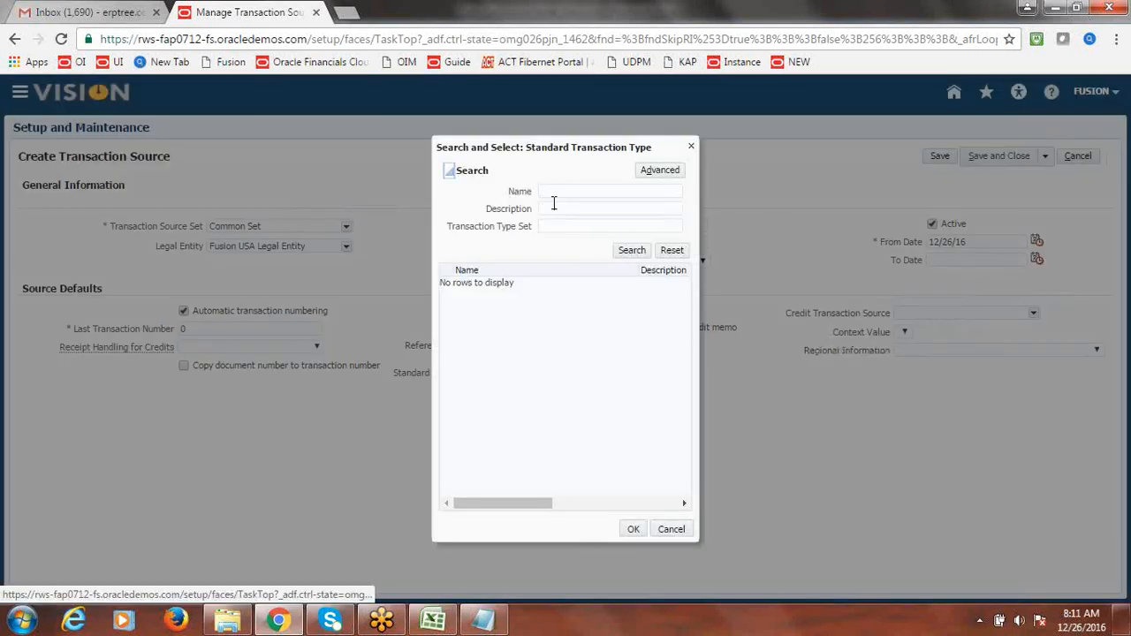
{"action": "left_click", "coordinate": [555, 196]}
{"action": "type", "text": "Fusion IN"}
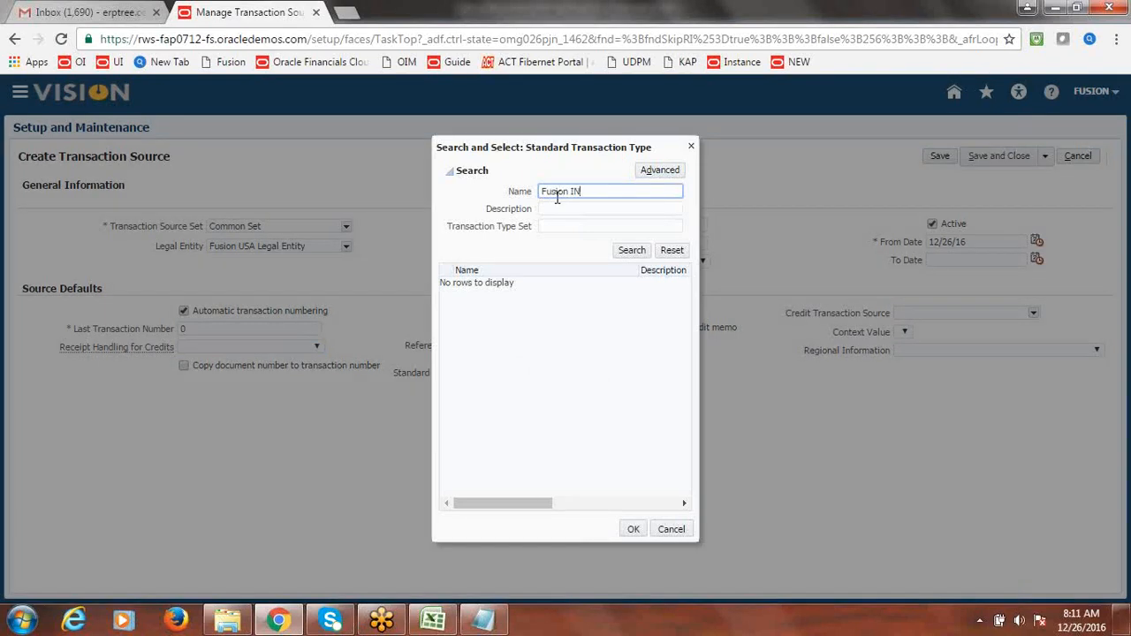
{"action": "key", "text": "BackSpace"}
{"action": "left_click", "coordinate": [631, 250]}
{"action": "left_click", "coordinate": [477, 284]}
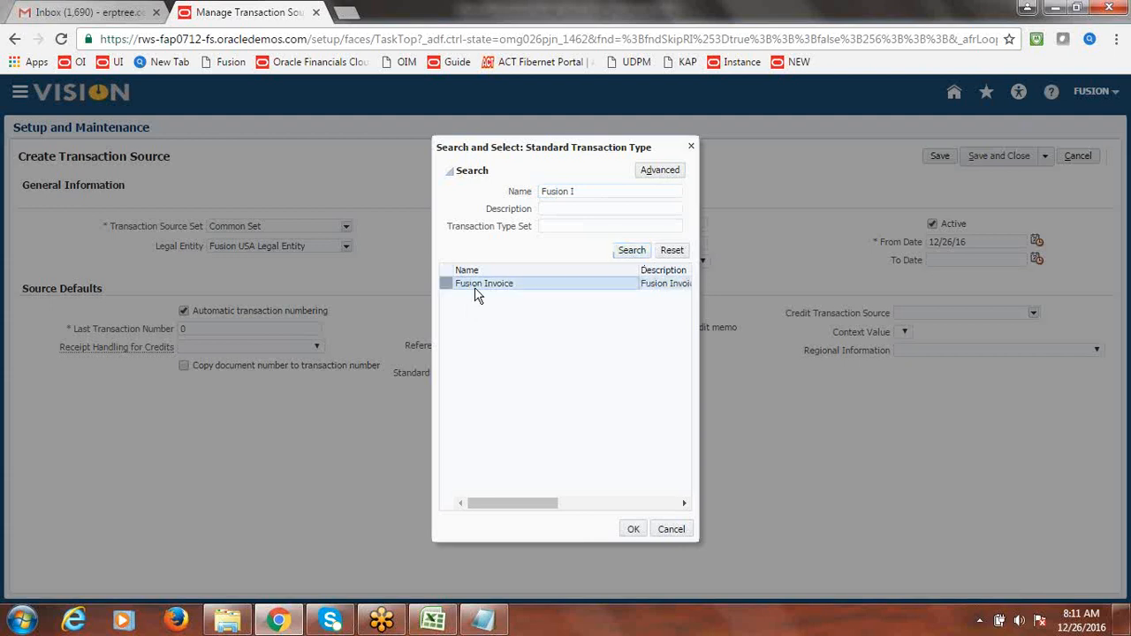
{"action": "left_click", "coordinate": [633, 528]}
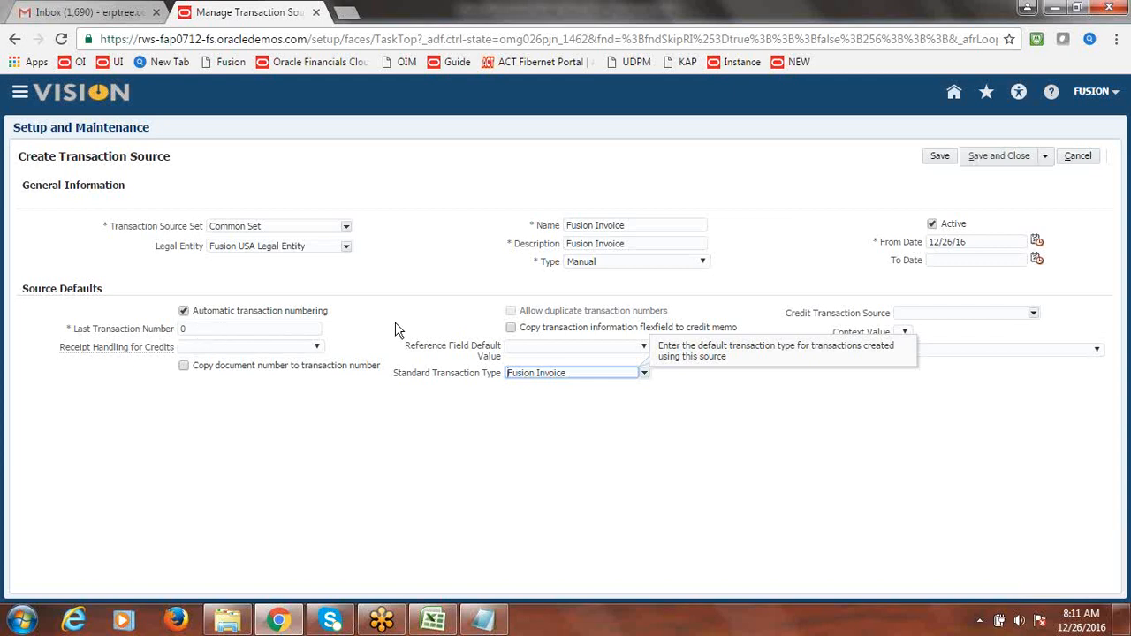
{"action": "left_click", "coordinate": [691, 475]}
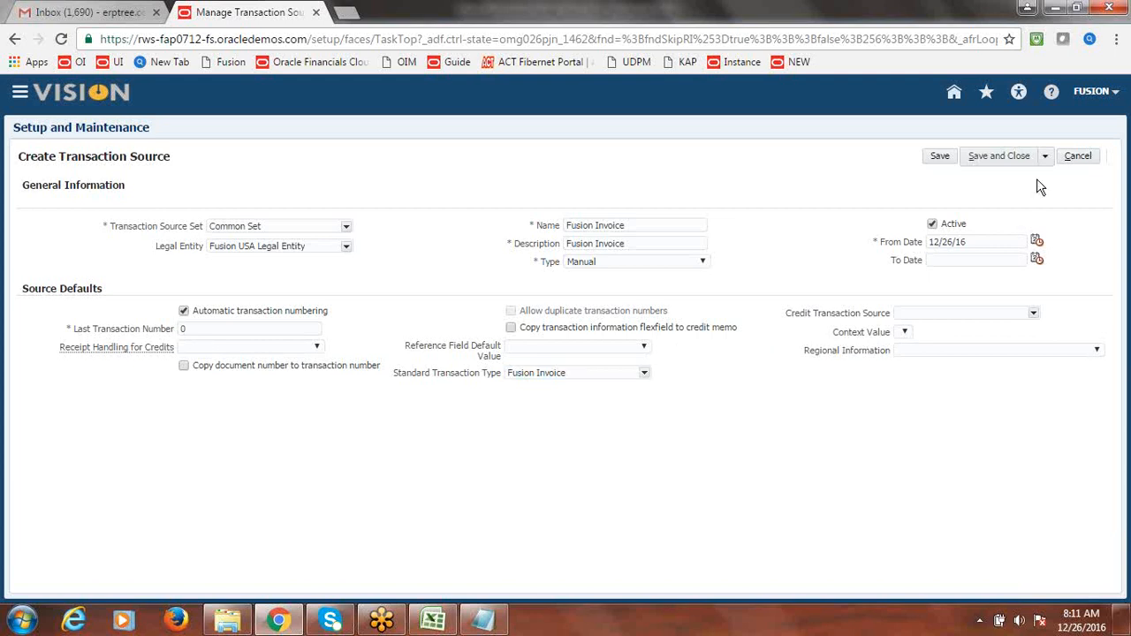
- Attempt Save and Create Another on the Fusion Invoice source and dismiss the save error
{"action": "left_click", "coordinate": [1043, 156]}
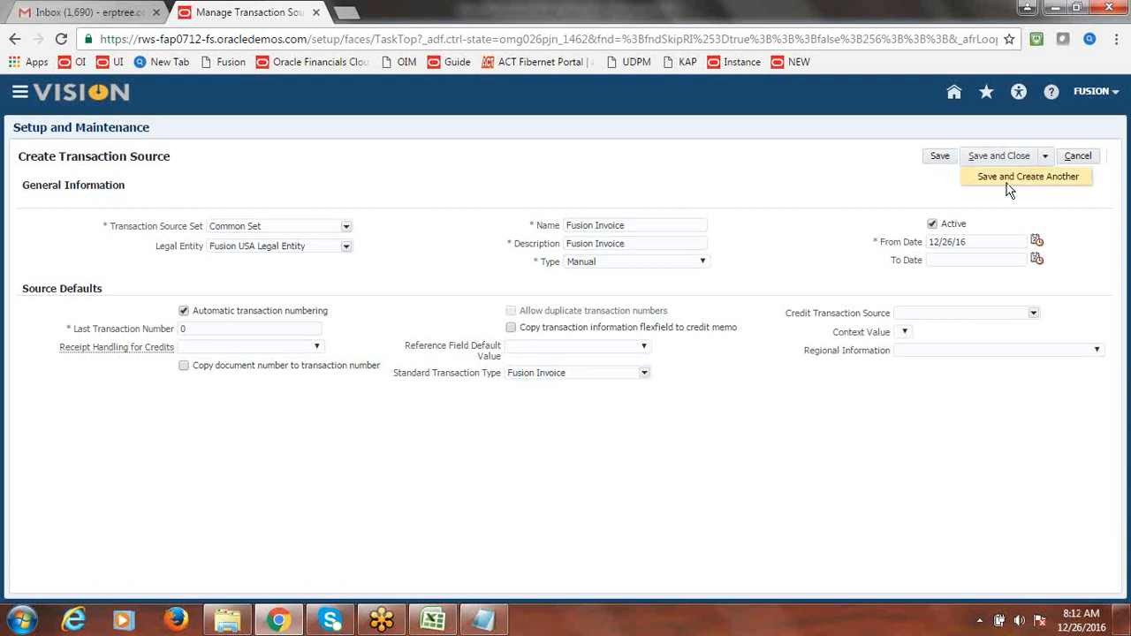
{"action": "left_click", "coordinate": [1008, 178]}
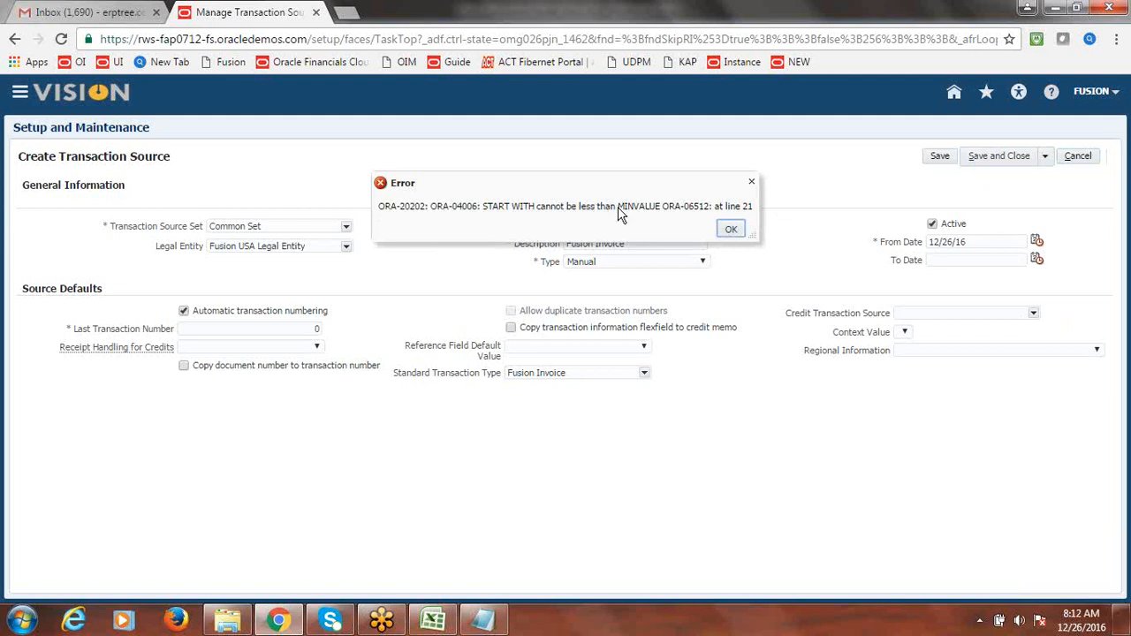
{"action": "left_click", "coordinate": [731, 230]}
- Change Last Transaction Number to 1, then save the invoice source and start another
{"action": "left_click_drag", "start_coordinate": [74, 330], "coordinate": [300, 328]}
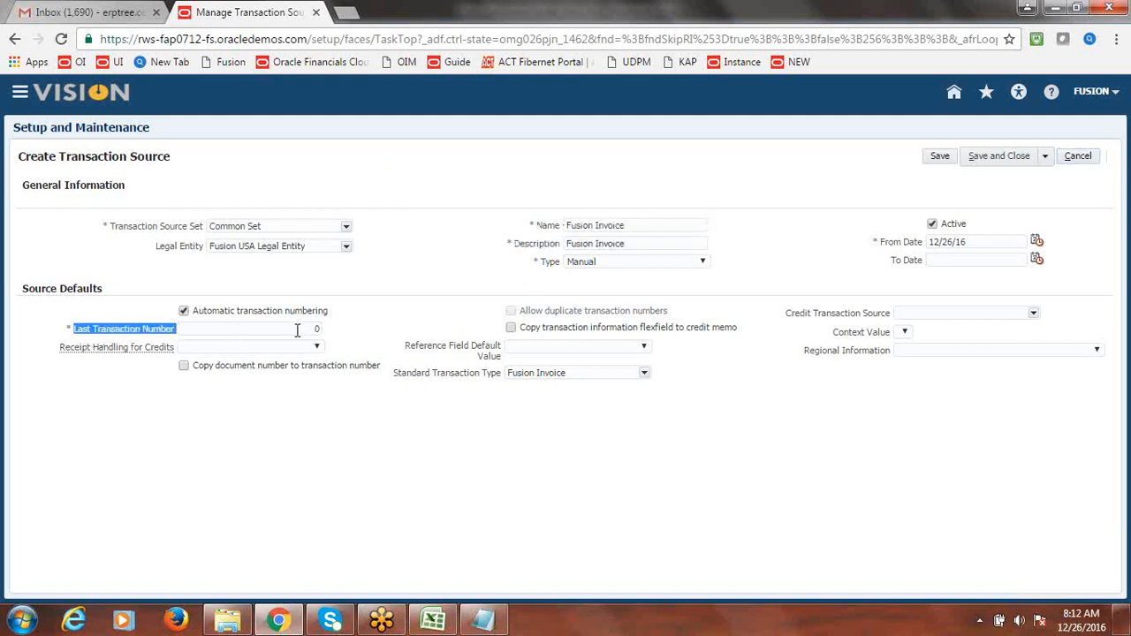
{"action": "left_click", "coordinate": [298, 328]}
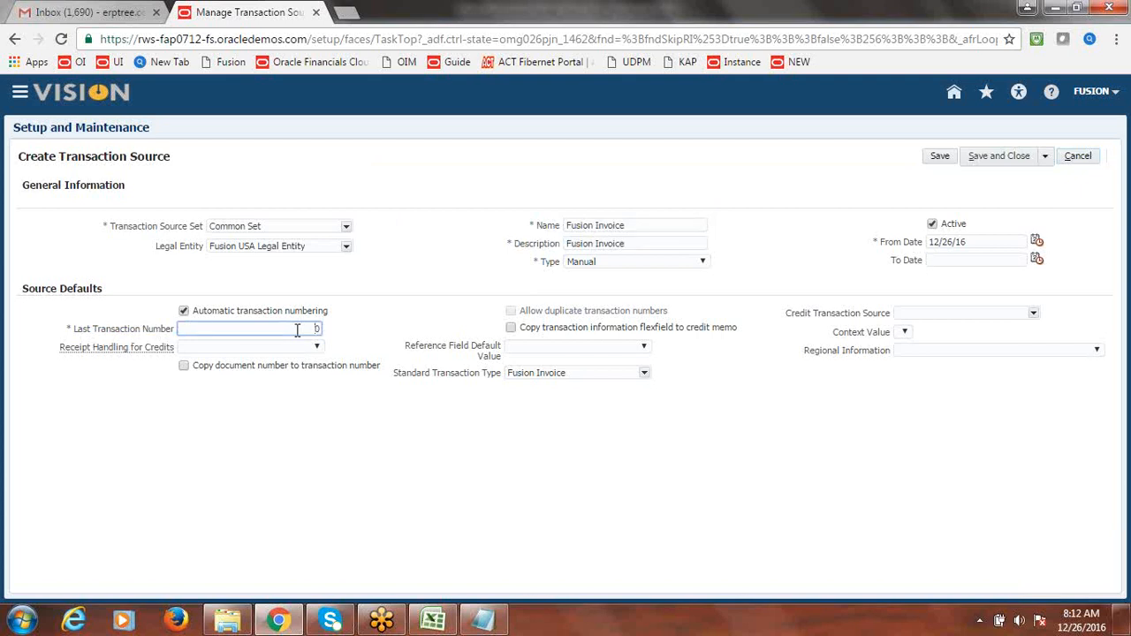
{"action": "key", "text": "BackSpace"}
{"action": "type", "text": "1"}
{"action": "left_click", "coordinate": [407, 325]}
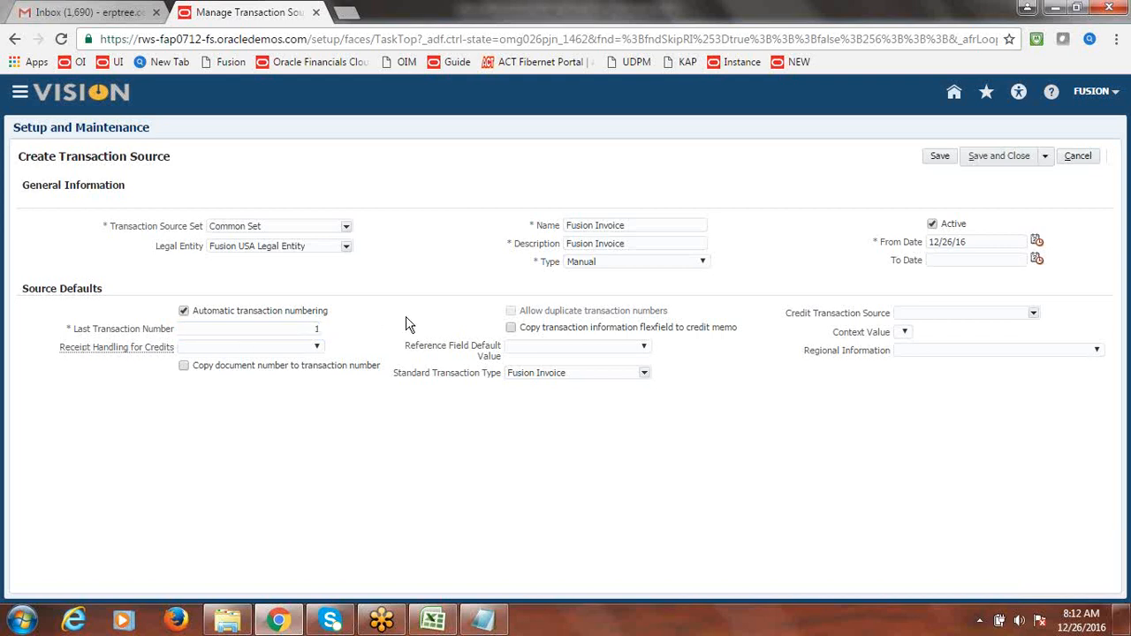
{"action": "left_click", "coordinate": [1046, 159]}
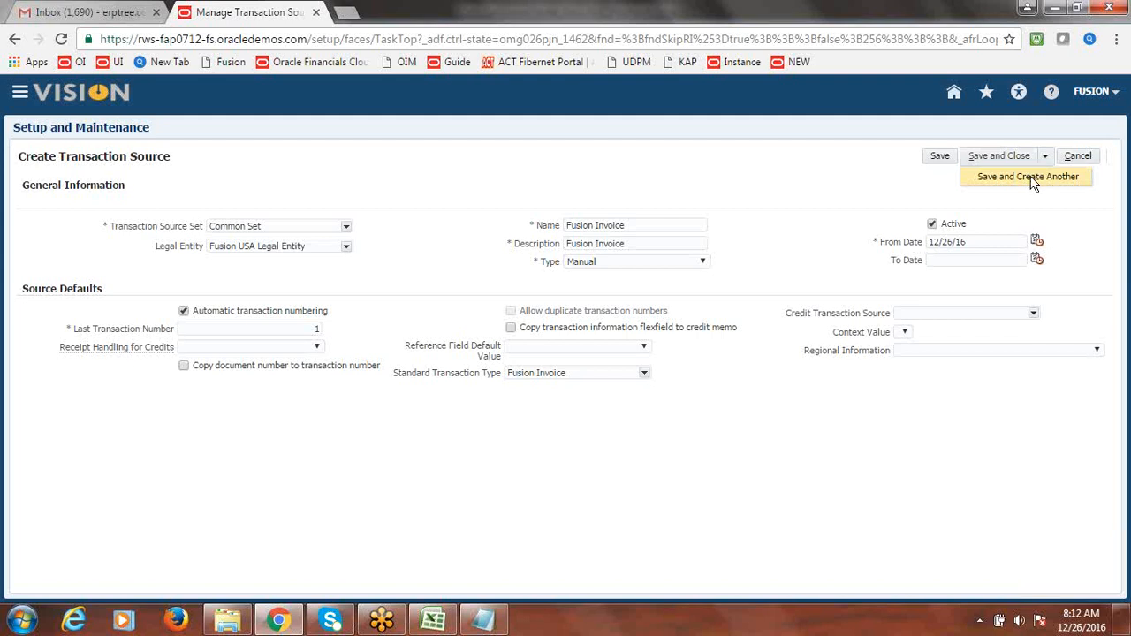
{"action": "left_click", "coordinate": [1032, 177]}
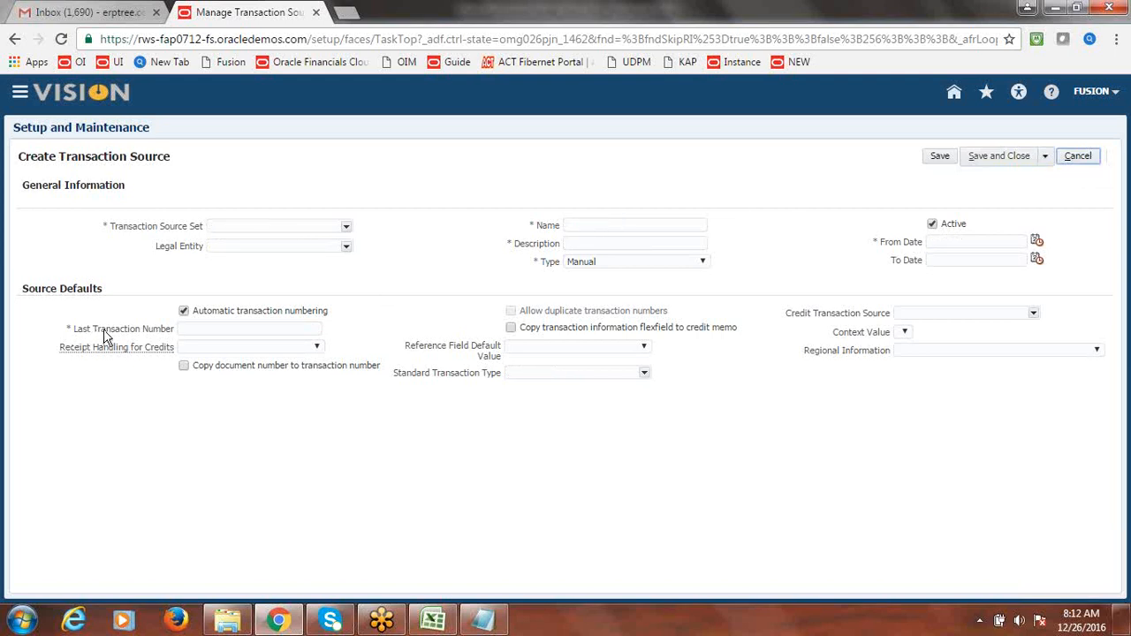
- Choose Common Set and Fusion USA Legal Entity; name and describe the source 'Fusion Credit Memo'
{"action": "left_click", "coordinate": [346, 228]}
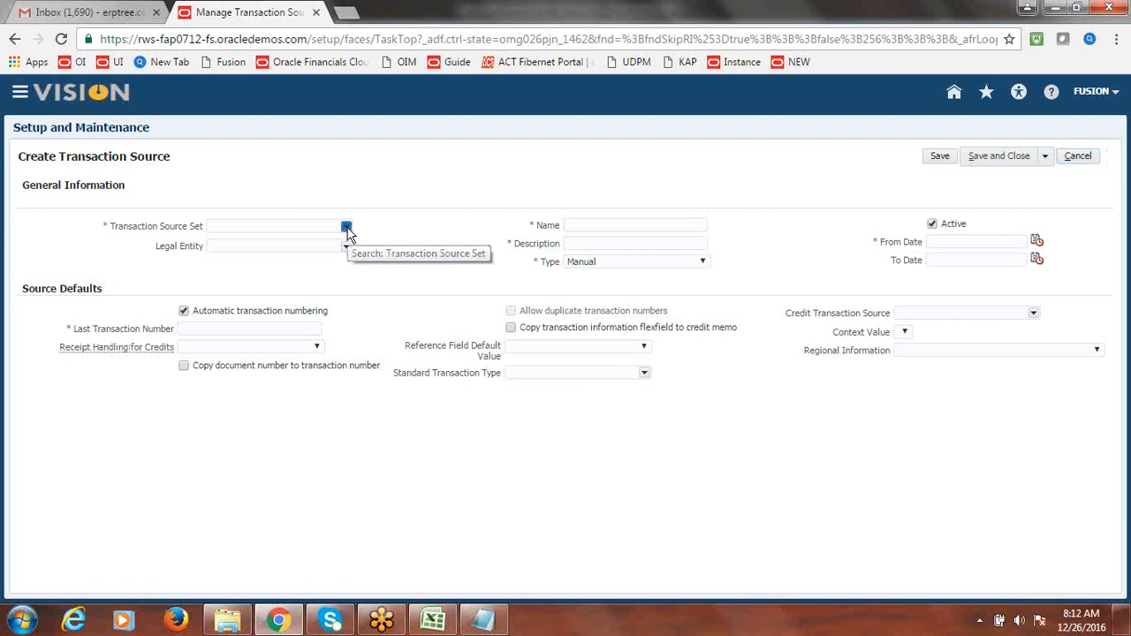
{"action": "left_click", "coordinate": [287, 245]}
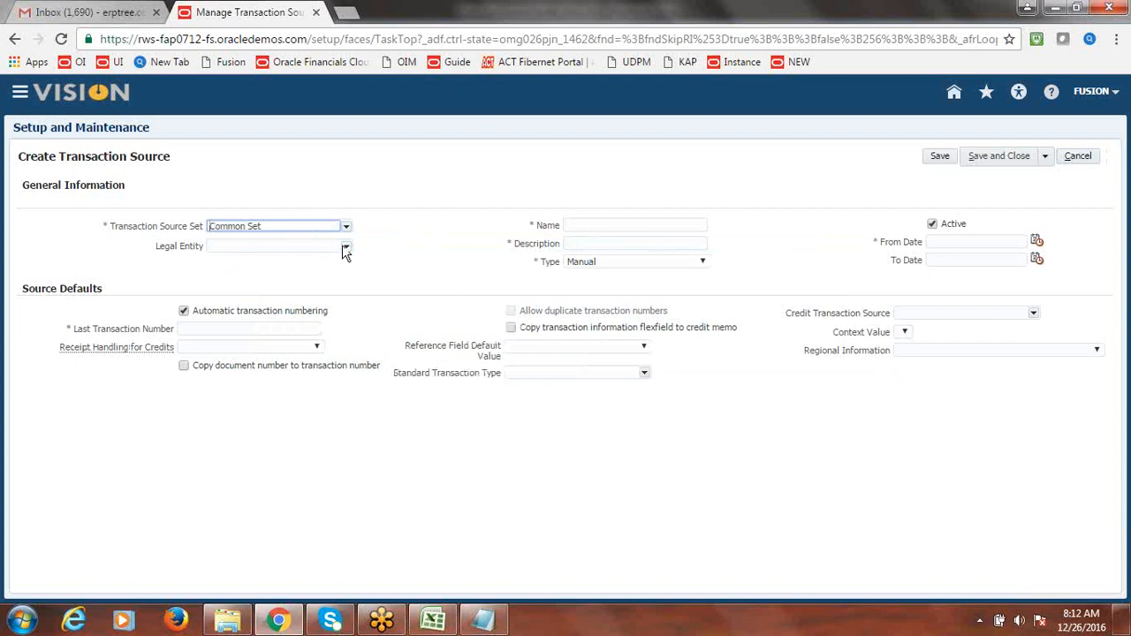
{"action": "left_click", "coordinate": [346, 246]}
{"action": "left_click", "coordinate": [318, 255]}
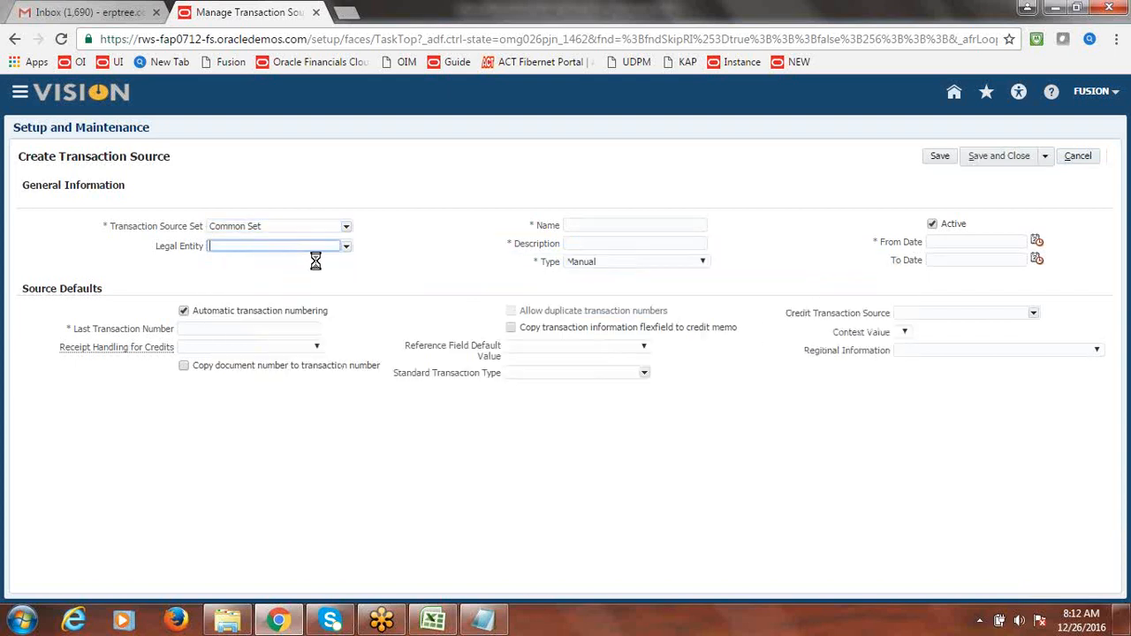
{"action": "left_click", "coordinate": [593, 226]}
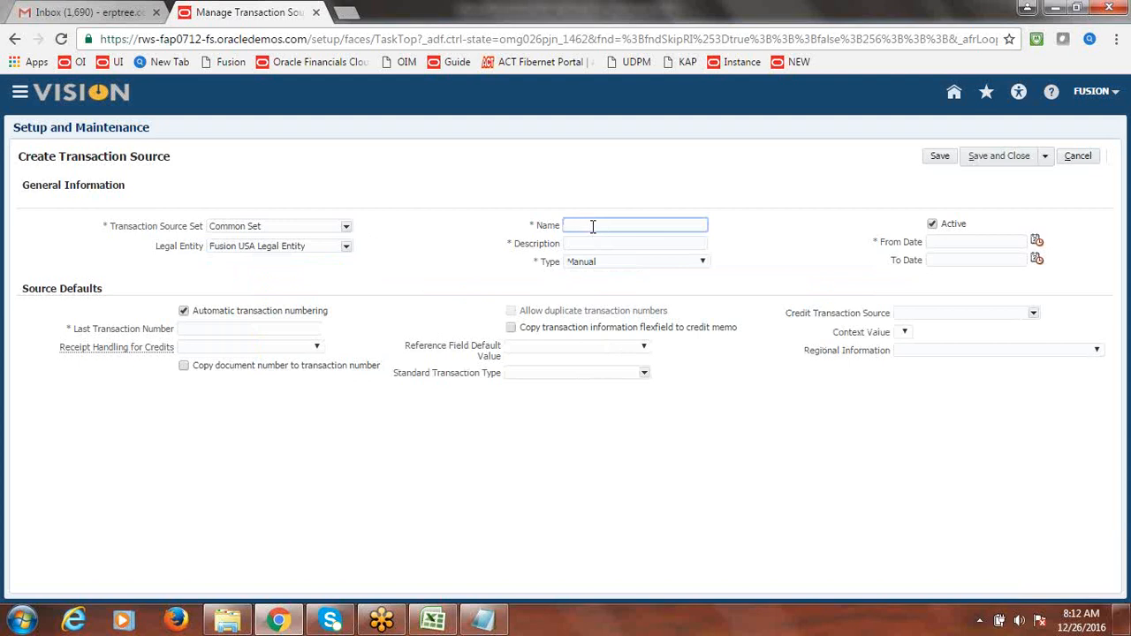
{"action": "type", "text": "Fusion Credit Memo"}
{"action": "left_click_drag", "start_coordinate": [665, 226], "coordinate": [557, 226]}
{"action": "key", "text": "ctrl+c"}
{"action": "left_click", "coordinate": [582, 244]}
{"action": "key", "text": "ctrl+v"}
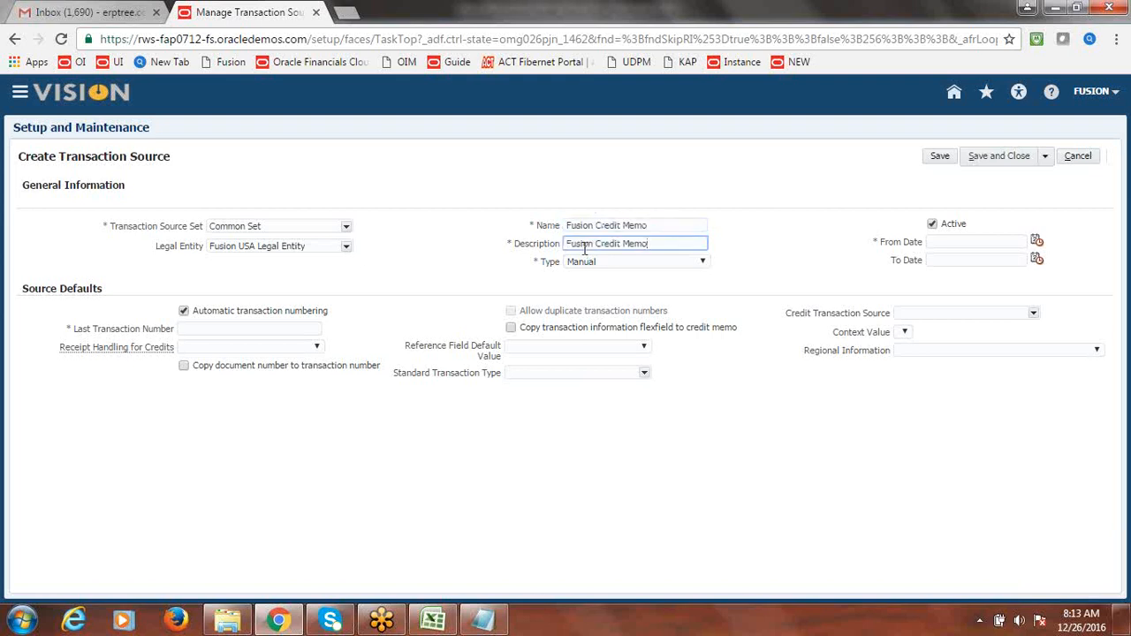
{"action": "left_click", "coordinate": [719, 274]}
- Set the From Date to 12/26/16 and Last Transaction Number to 1
{"action": "left_click", "coordinate": [1034, 241]}
{"action": "left_click", "coordinate": [898, 355]}
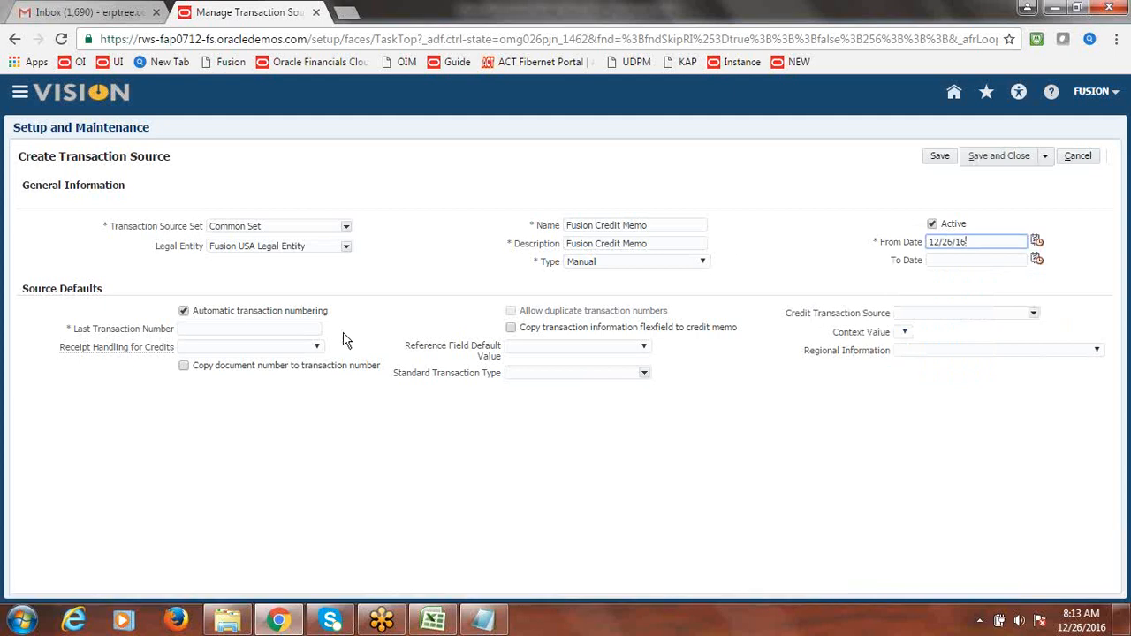
{"action": "left_click", "coordinate": [273, 332]}
{"action": "type", "text": "1"}
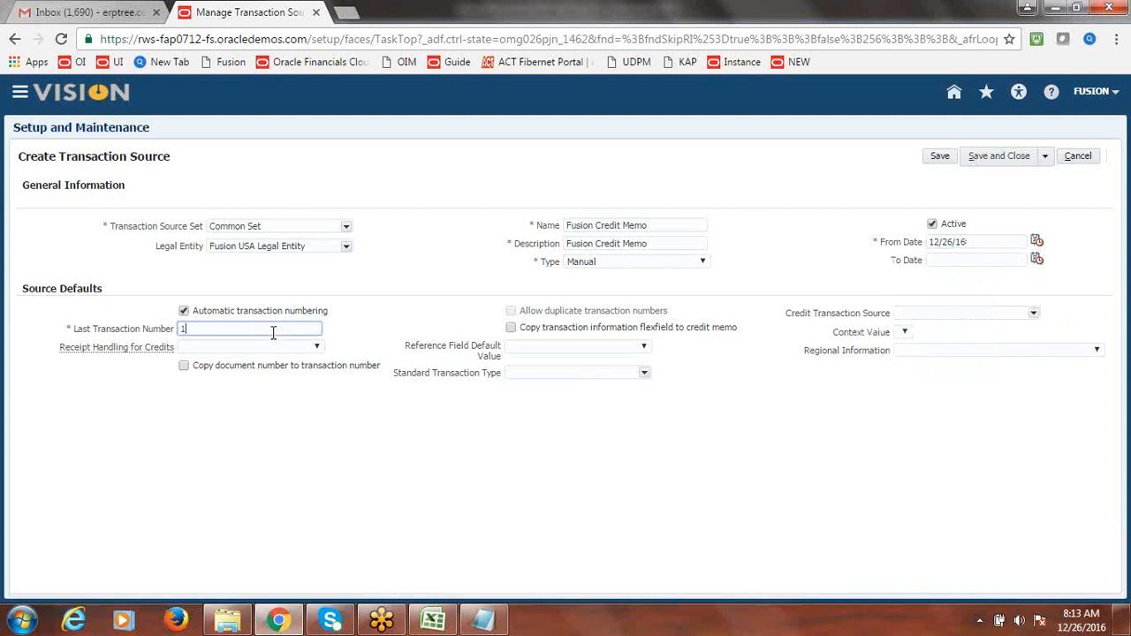
{"action": "left_click", "coordinate": [383, 319]}
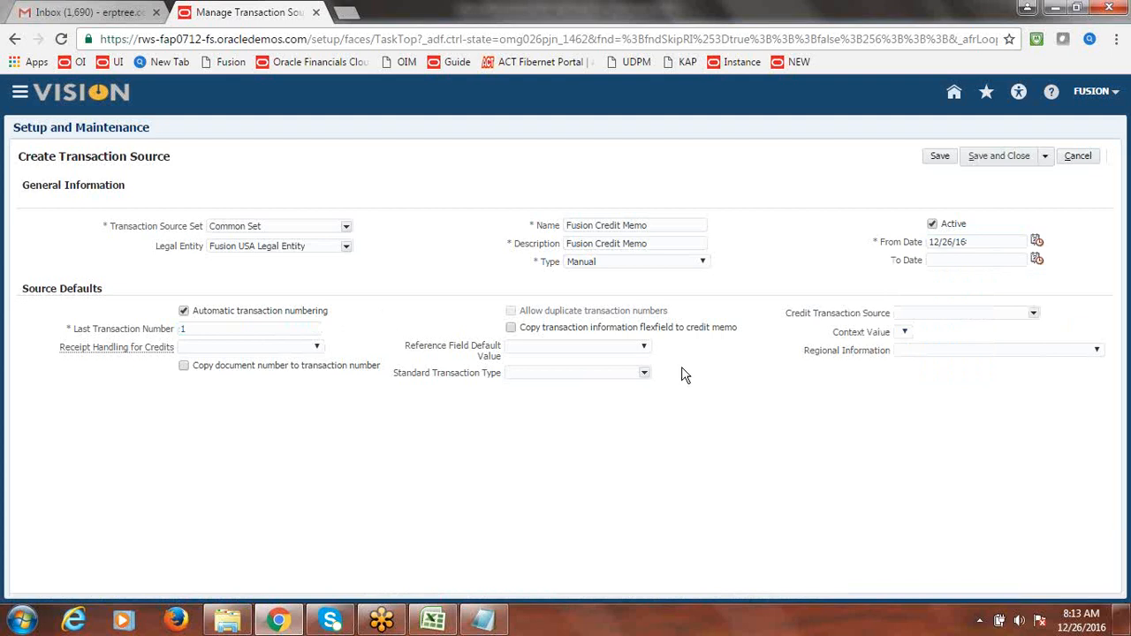
- Search for and select Fusion Credit Memo as the Standard Transaction Type
{"action": "left_click", "coordinate": [644, 373]}
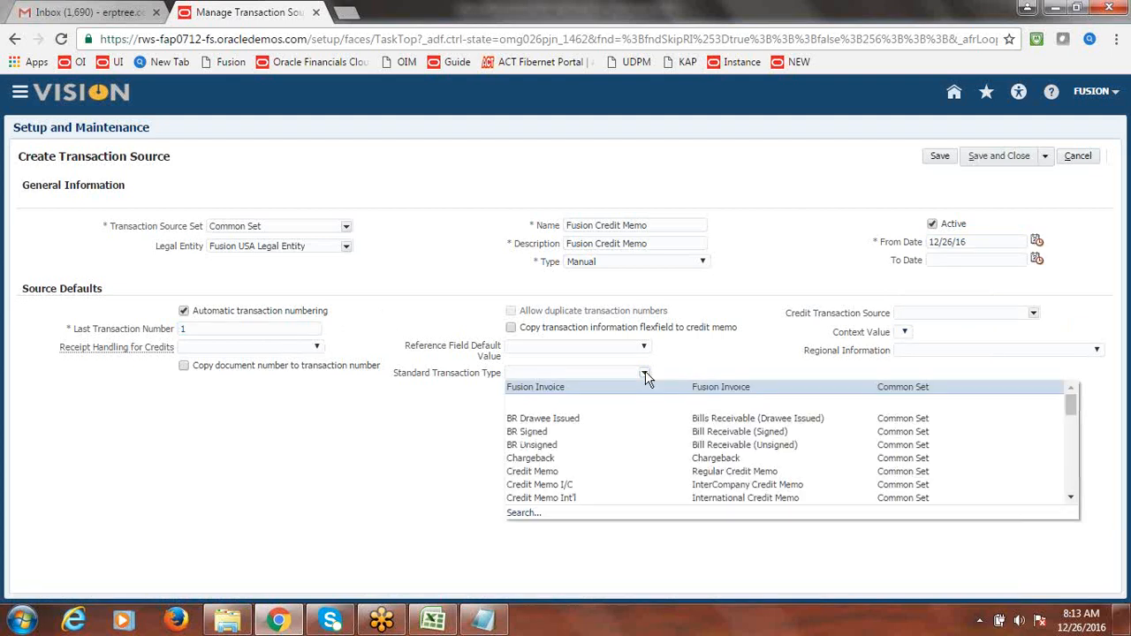
{"action": "left_click", "coordinate": [541, 512]}
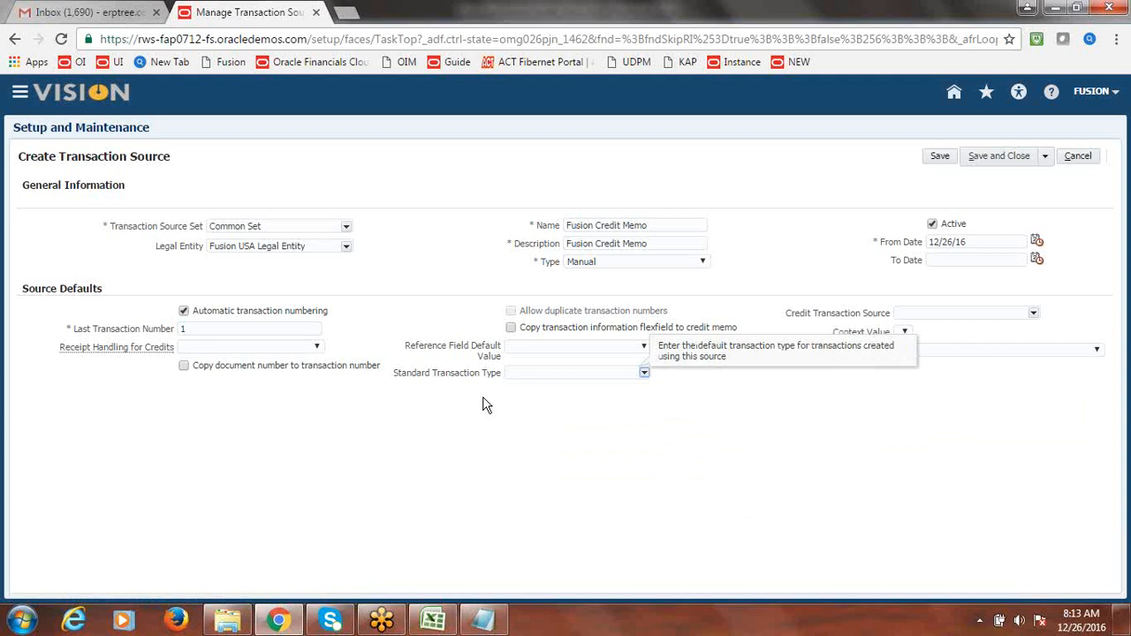
{"action": "left_click", "coordinate": [571, 191]}
{"action": "type", "text": "Fusion Cre"}
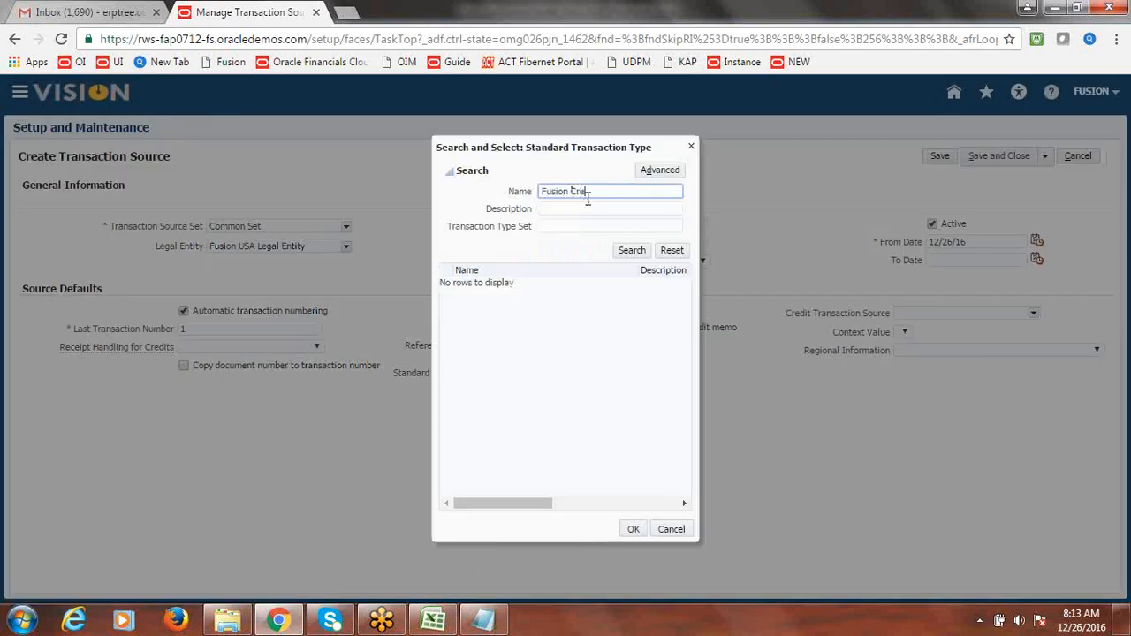
{"action": "left_click", "coordinate": [632, 251]}
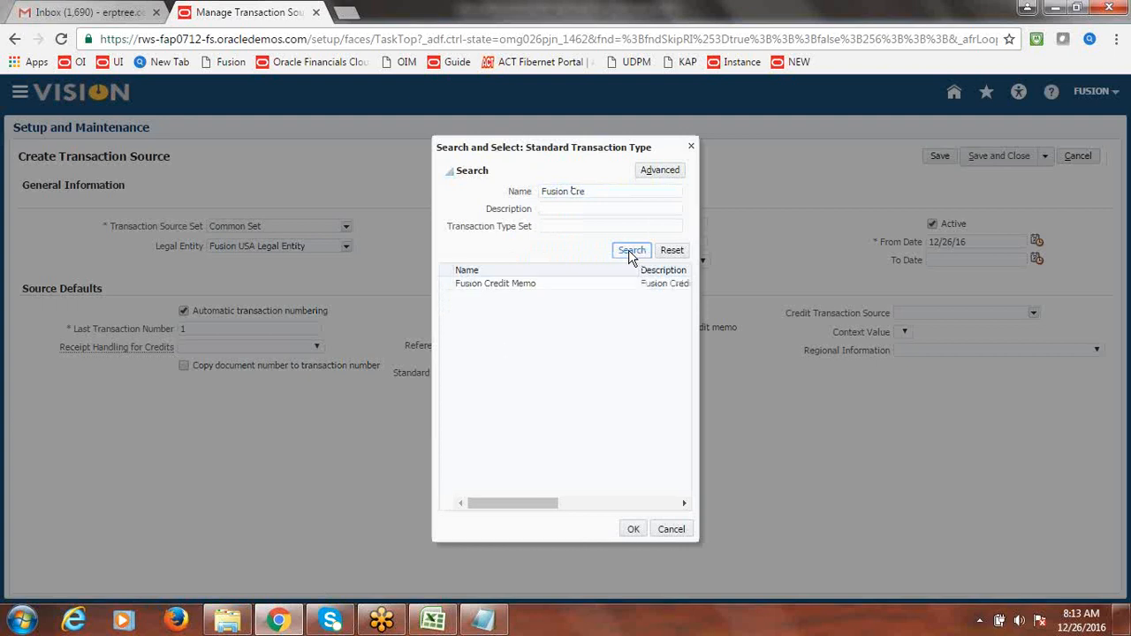
{"action": "left_click", "coordinate": [514, 285]}
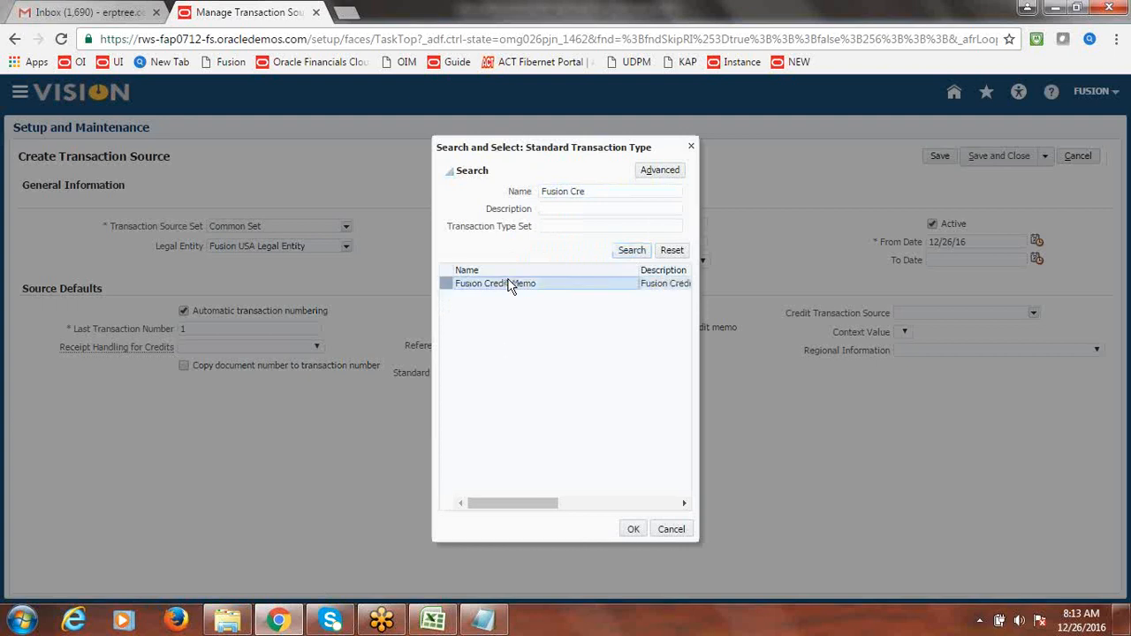
{"action": "left_click", "coordinate": [632, 530]}
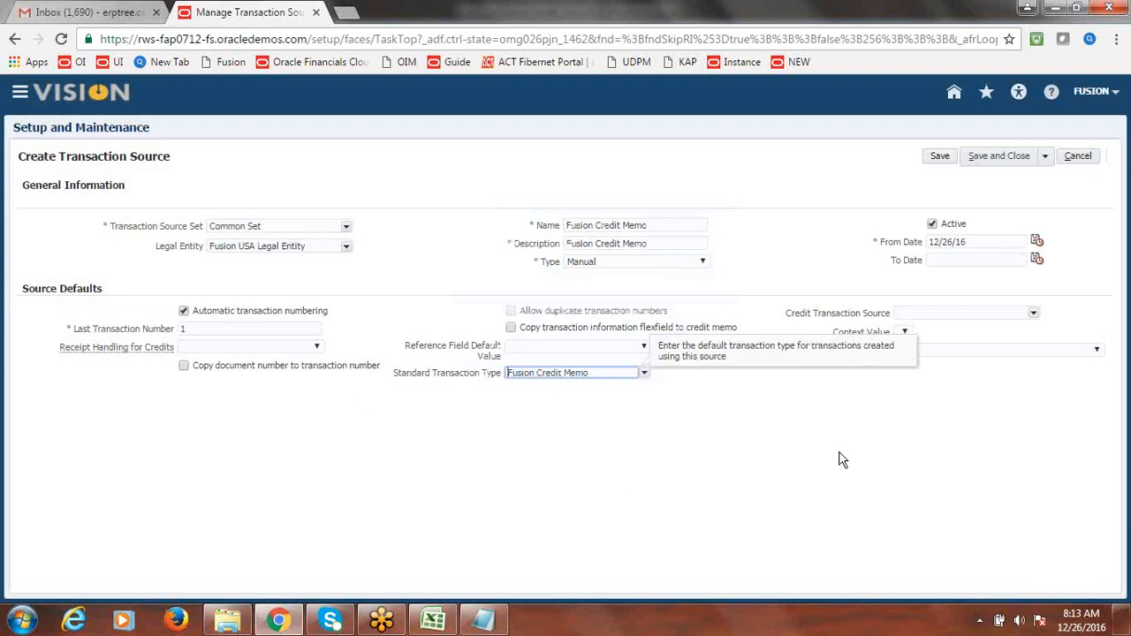
{"action": "left_click", "coordinate": [1047, 157]}
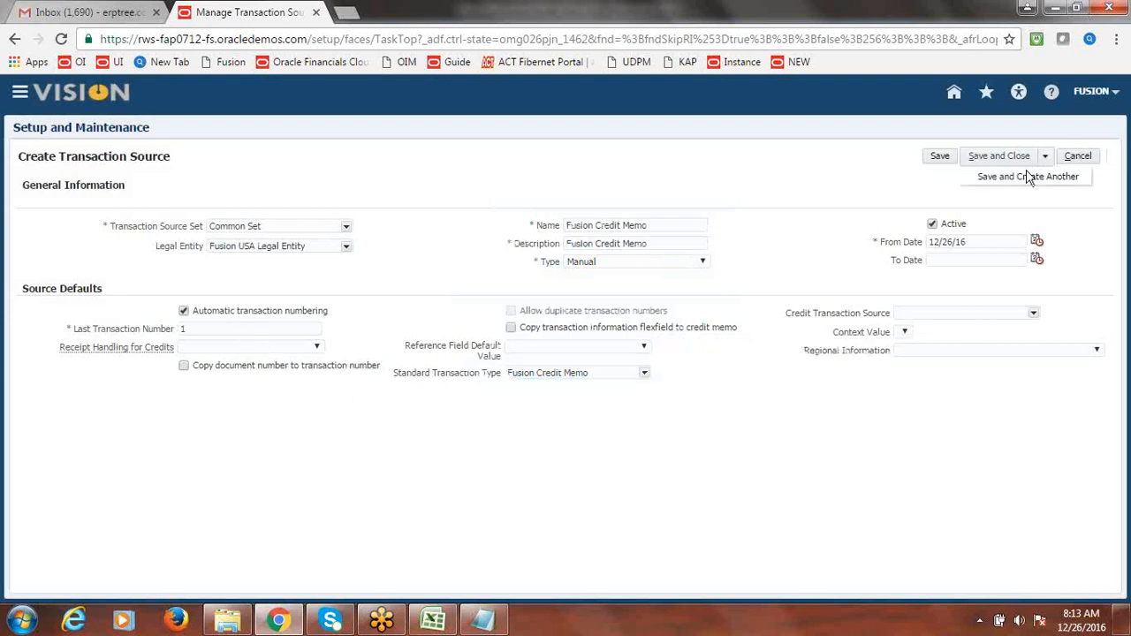
- Save the credit memo source; give the new source Common Set and Fusion USA Legal Entity
{"action": "left_click", "coordinate": [1024, 176]}
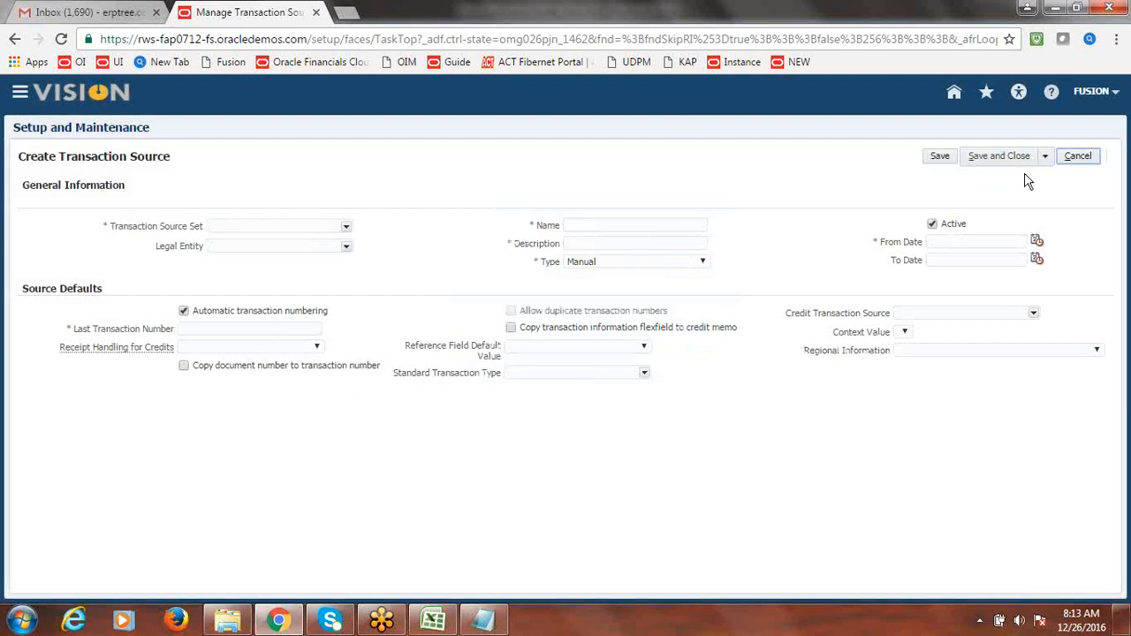
{"action": "left_click", "coordinate": [346, 226]}
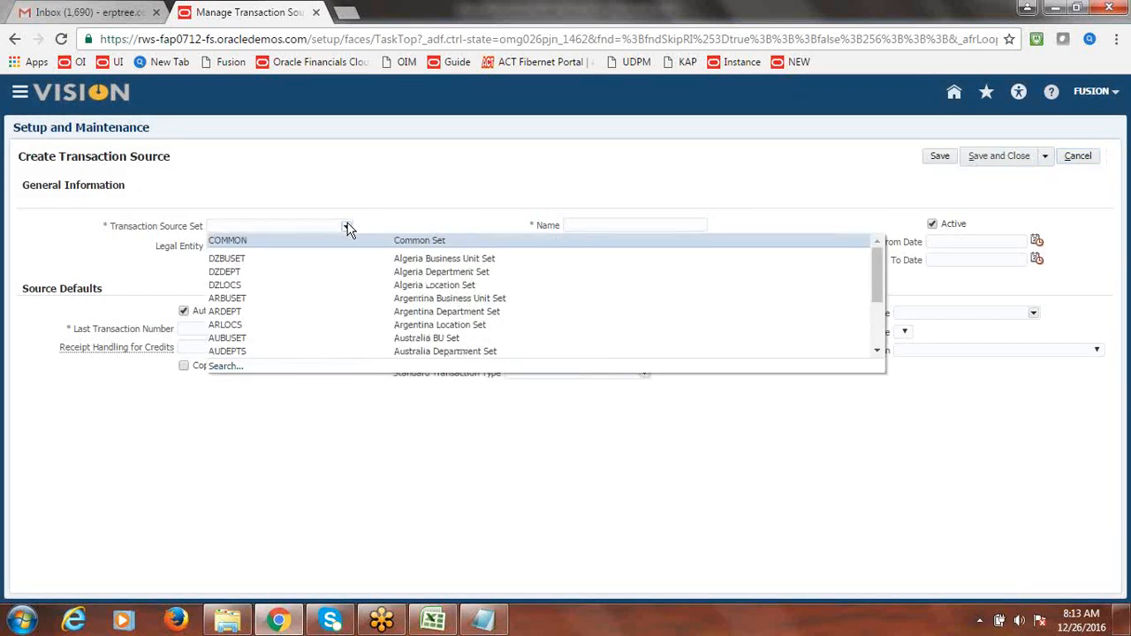
{"action": "left_click", "coordinate": [288, 241]}
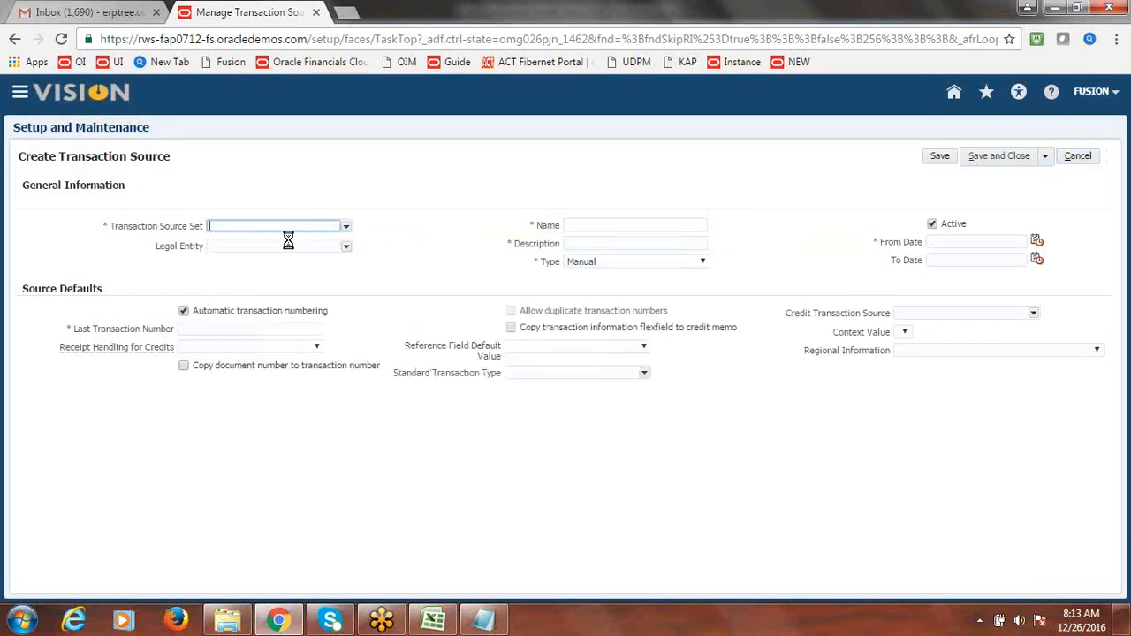
{"action": "left_click", "coordinate": [346, 248]}
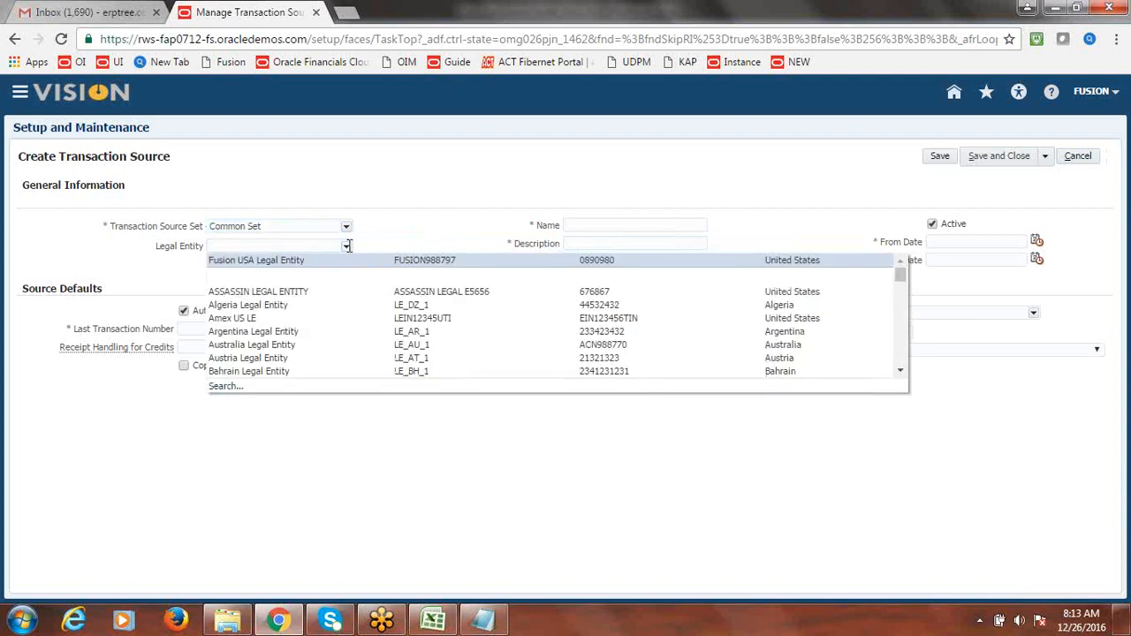
{"action": "left_click", "coordinate": [288, 259]}
- Enter 'Fusion Debit Memo' as both the source name and description
{"action": "left_click", "coordinate": [595, 224]}
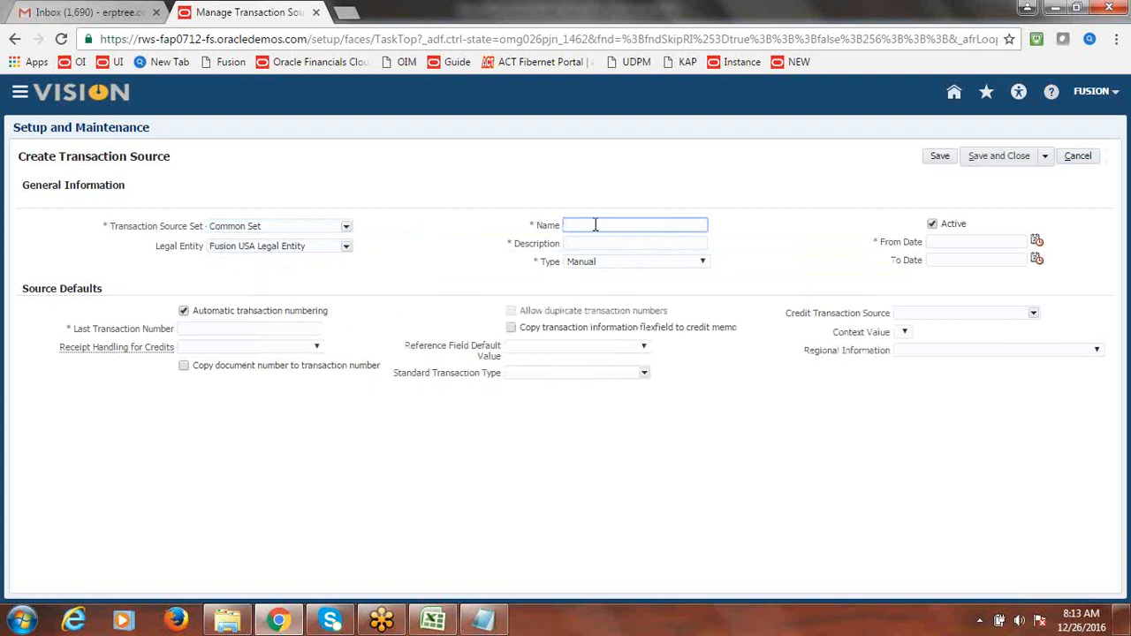
{"action": "type", "text": "Fusion Debit Memo"}
{"action": "left_click_drag", "start_coordinate": [666, 229], "coordinate": [582, 228]}
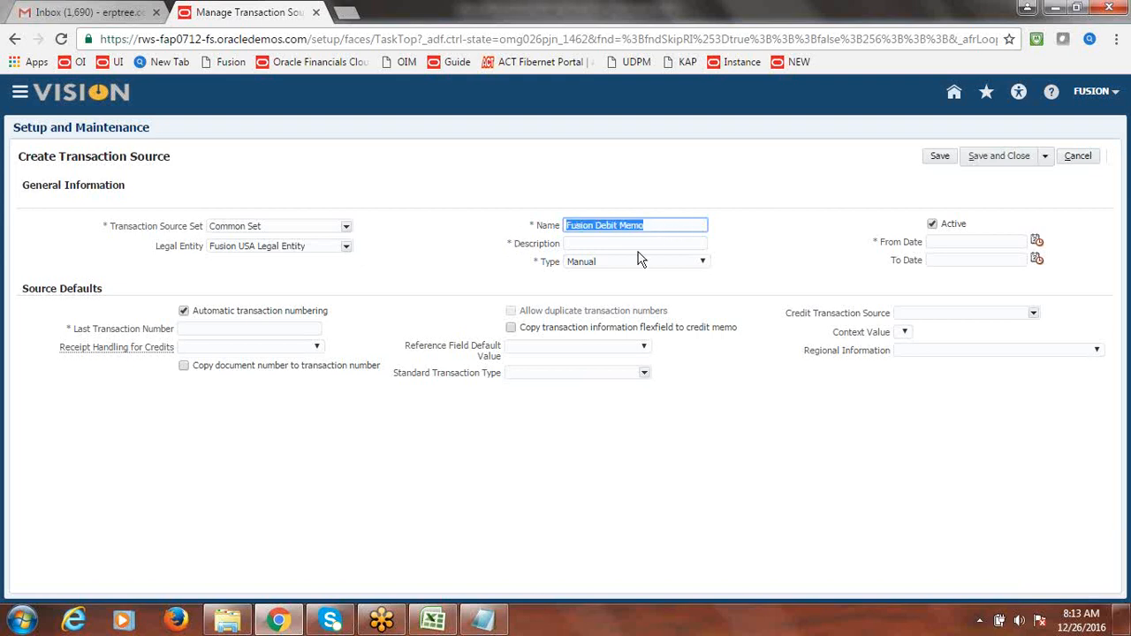
{"action": "left_click", "coordinate": [612, 240]}
{"action": "type", "text": "Fusion Debit Memo"}
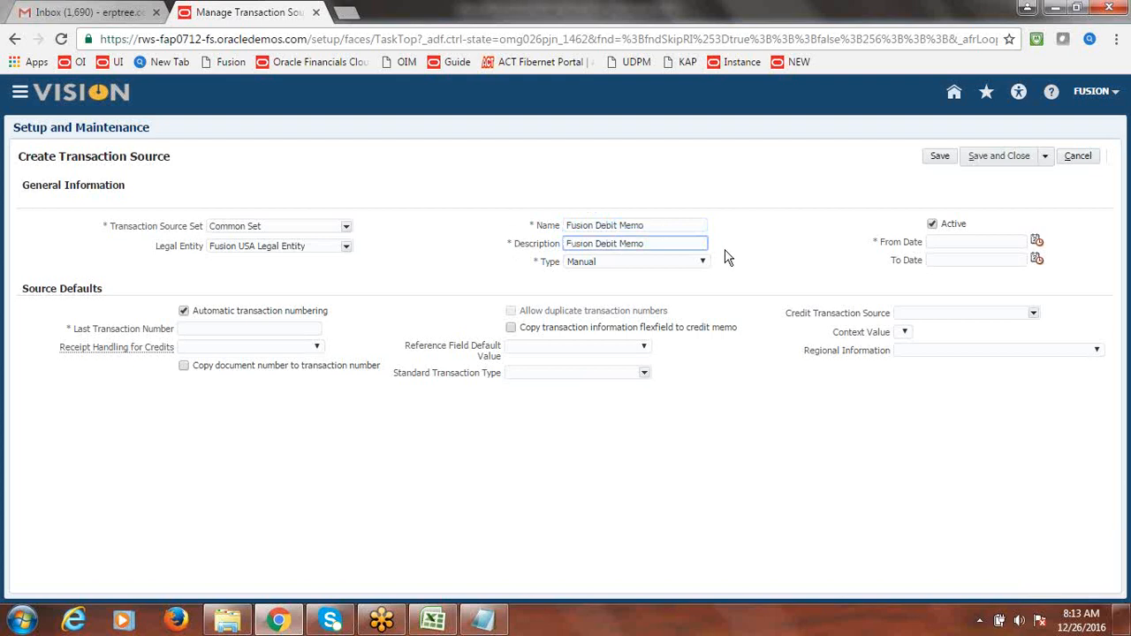
{"action": "left_click", "coordinate": [793, 271]}
{"action": "left_click_drag", "start_coordinate": [58, 156], "coordinate": [183, 160]}
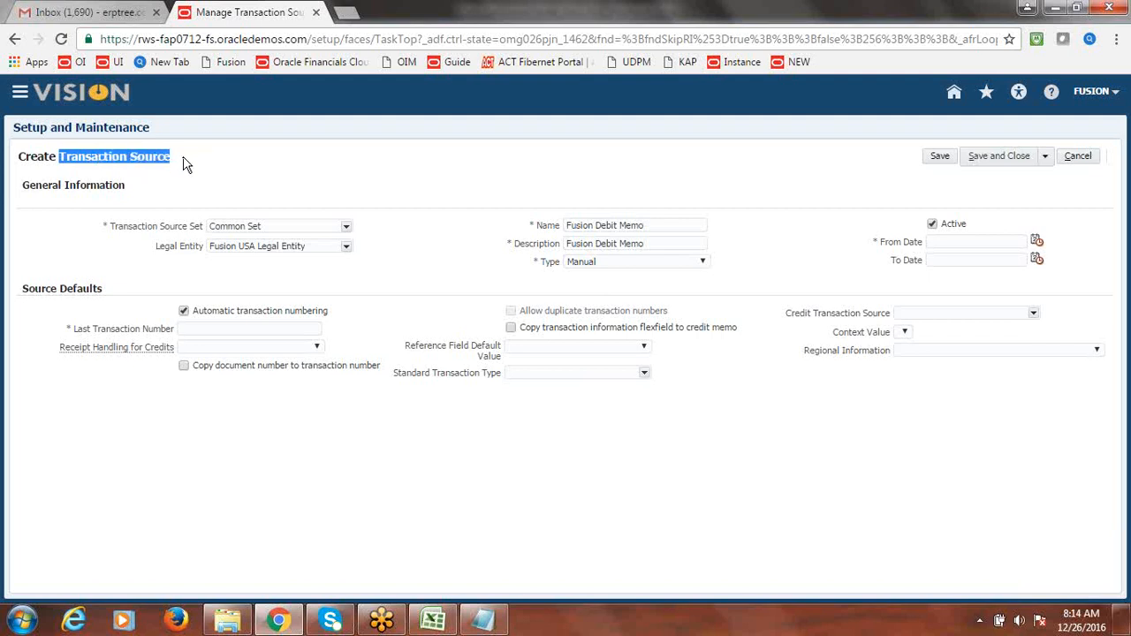
- Search for and select Fusion Debit Memo as the Standard Transaction Type
{"action": "left_click", "coordinate": [644, 373]}
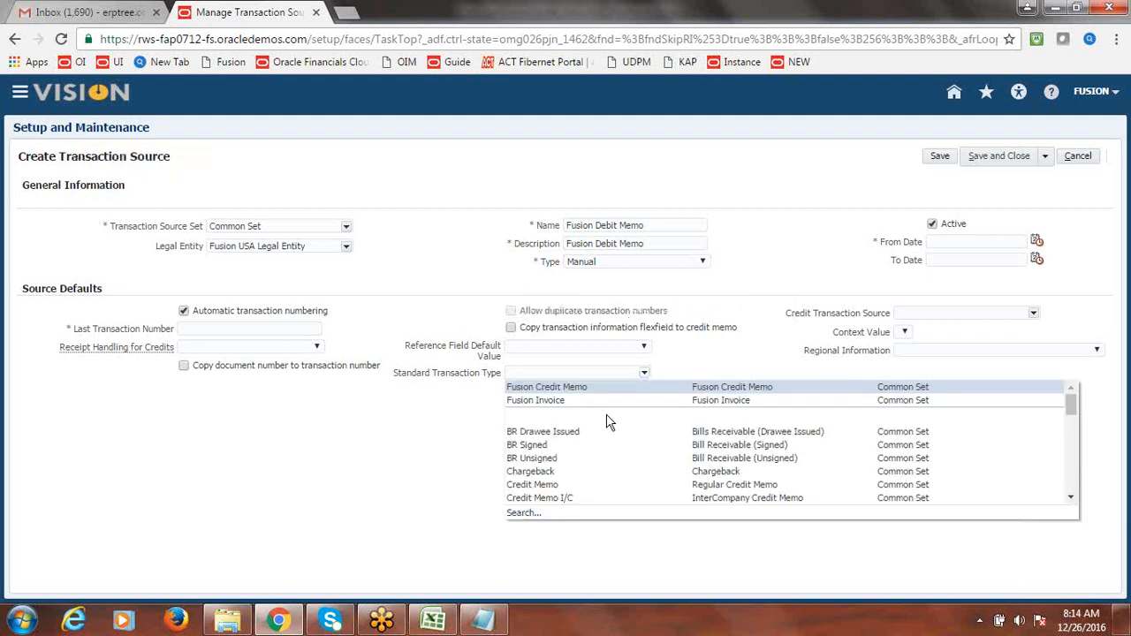
{"action": "left_click", "coordinate": [524, 511]}
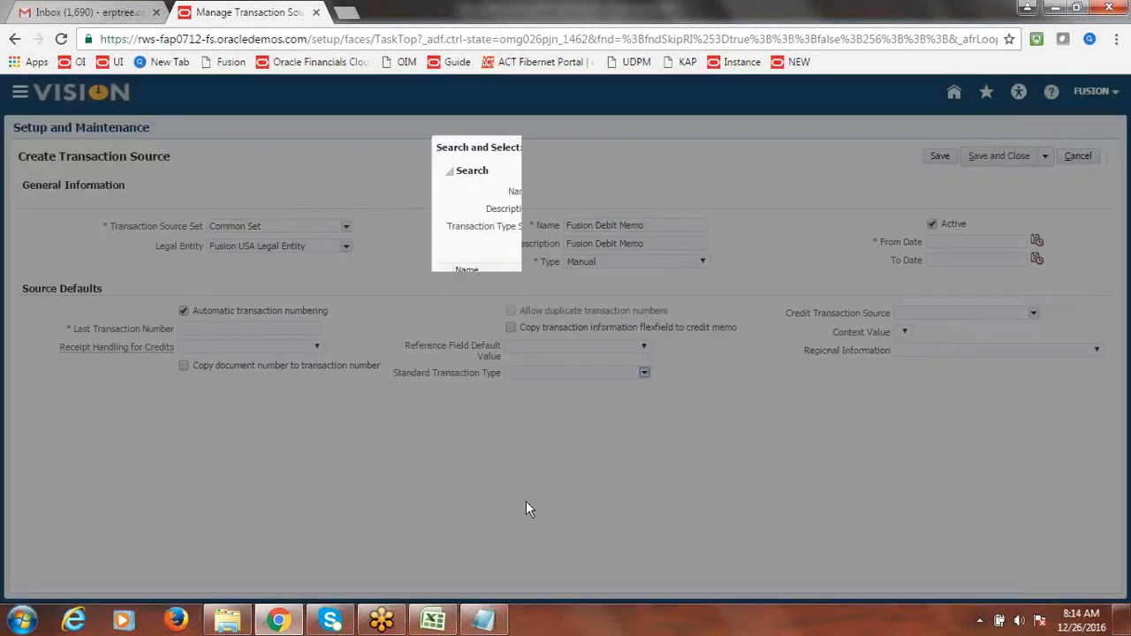
{"action": "left_click", "coordinate": [560, 188]}
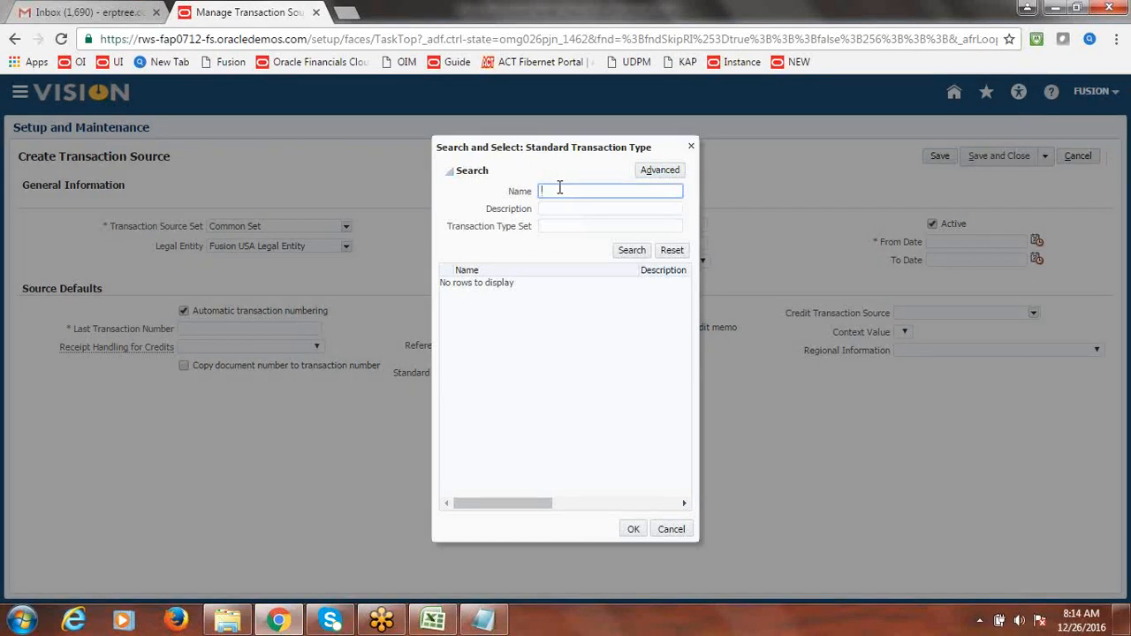
{"action": "type", "text": "fusion Deb"}
{"action": "left_click", "coordinate": [633, 251]}
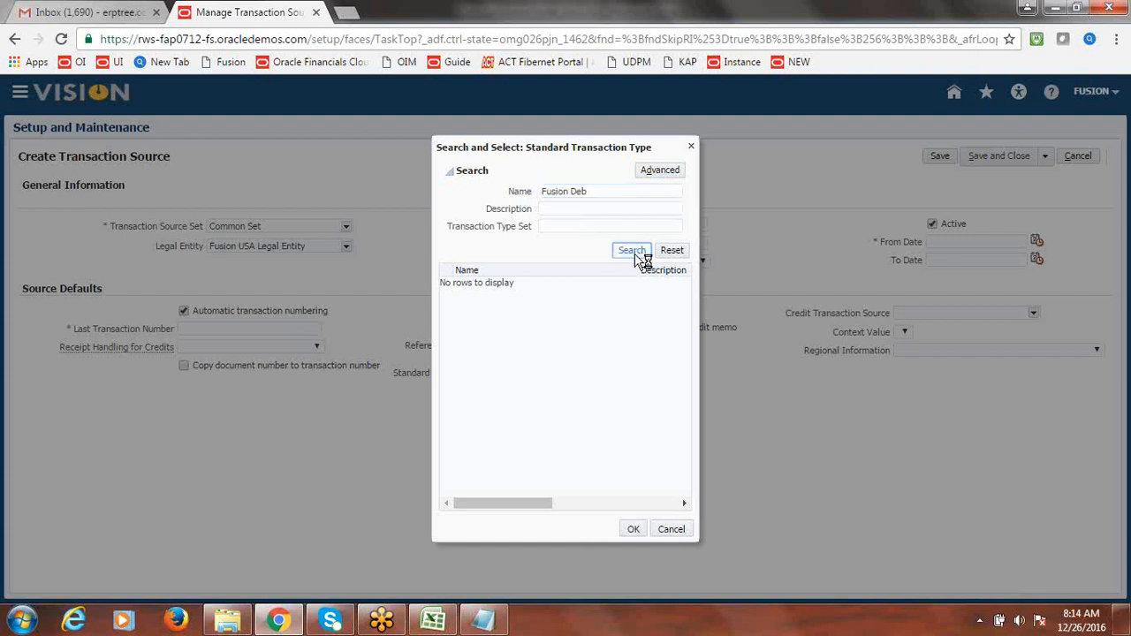
{"action": "left_click", "coordinate": [469, 285]}
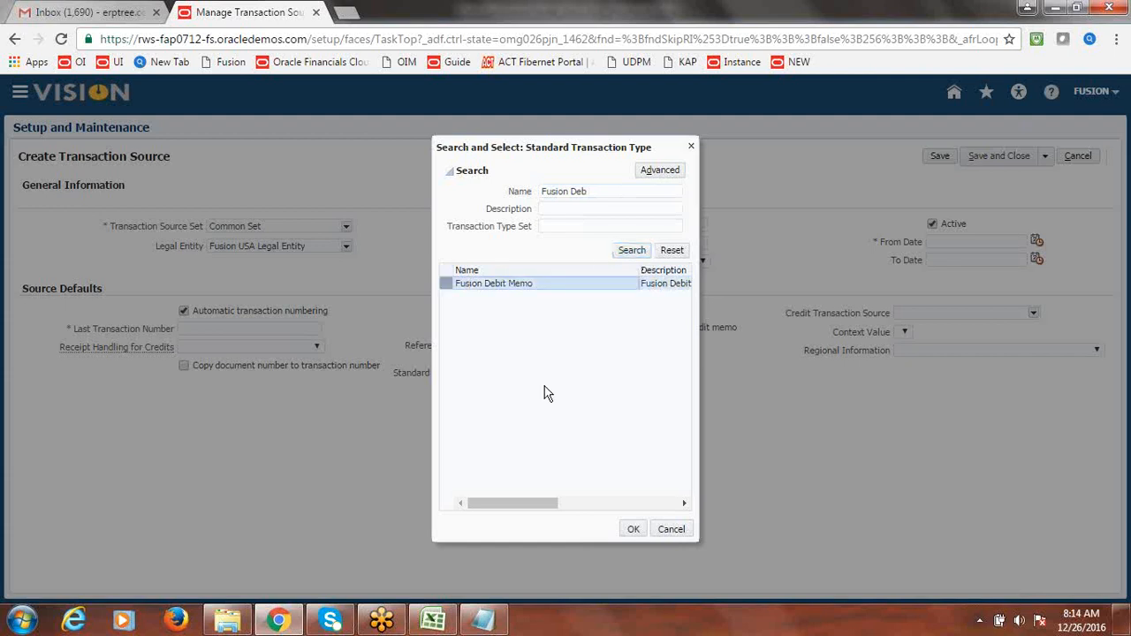
{"action": "left_click", "coordinate": [632, 529]}
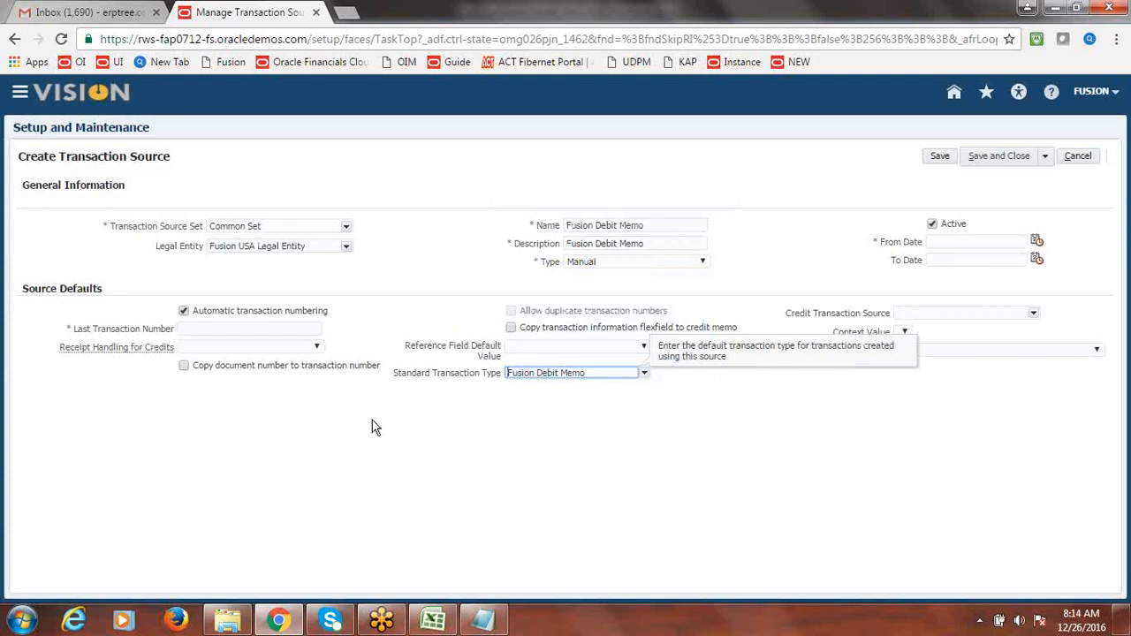
{"action": "left_click", "coordinate": [347, 419]}
- Set Last Transaction Number 101 and From Date 12/26/16, then save, close, and exit the page
{"action": "left_click", "coordinate": [288, 329]}
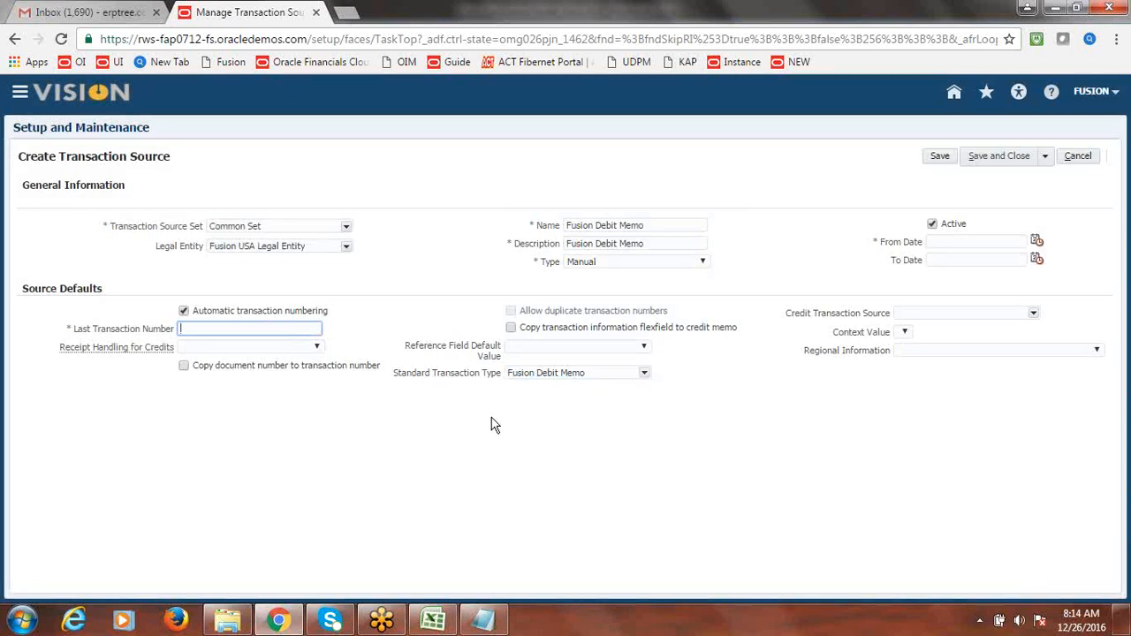
{"action": "type", "text": "101"}
{"action": "left_click", "coordinate": [501, 456]}
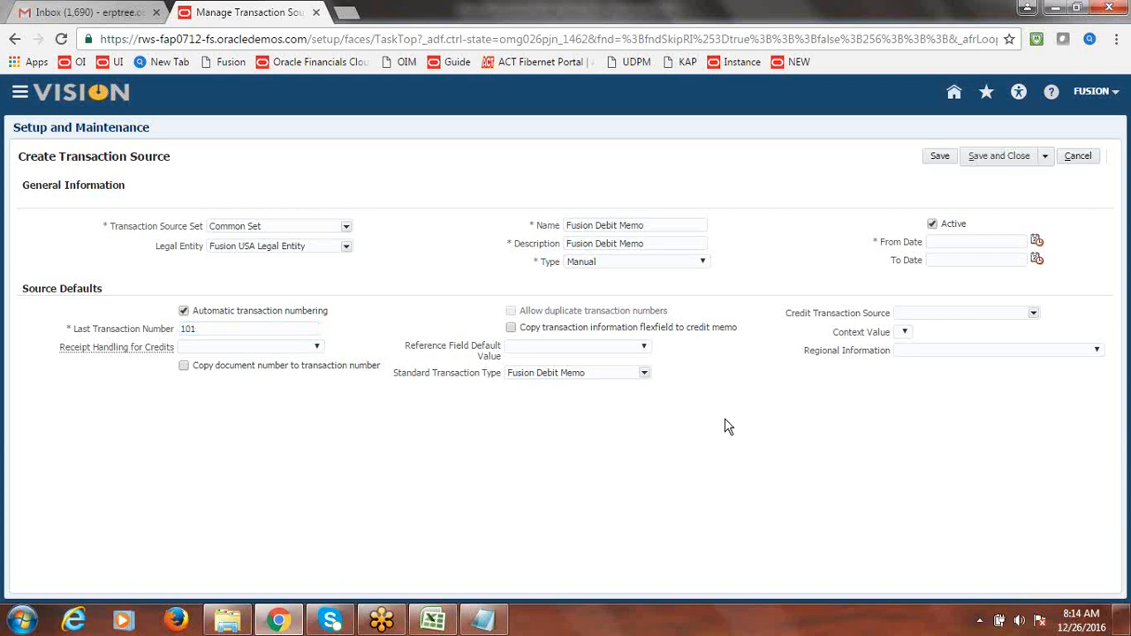
{"action": "left_click", "coordinate": [999, 156]}
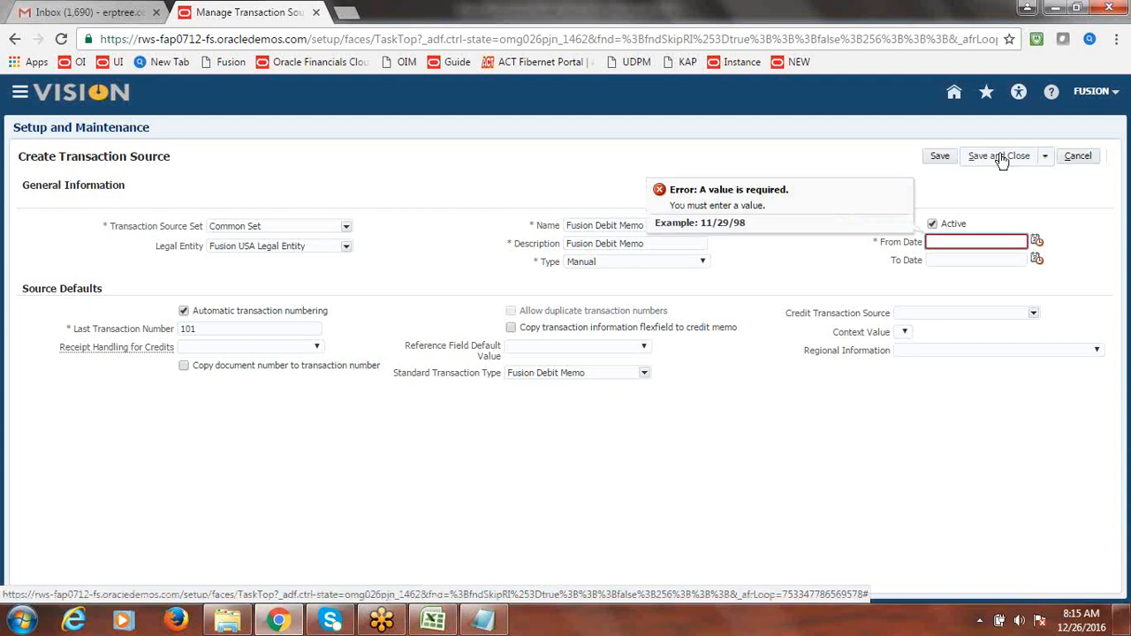
{"action": "left_click", "coordinate": [1037, 241]}
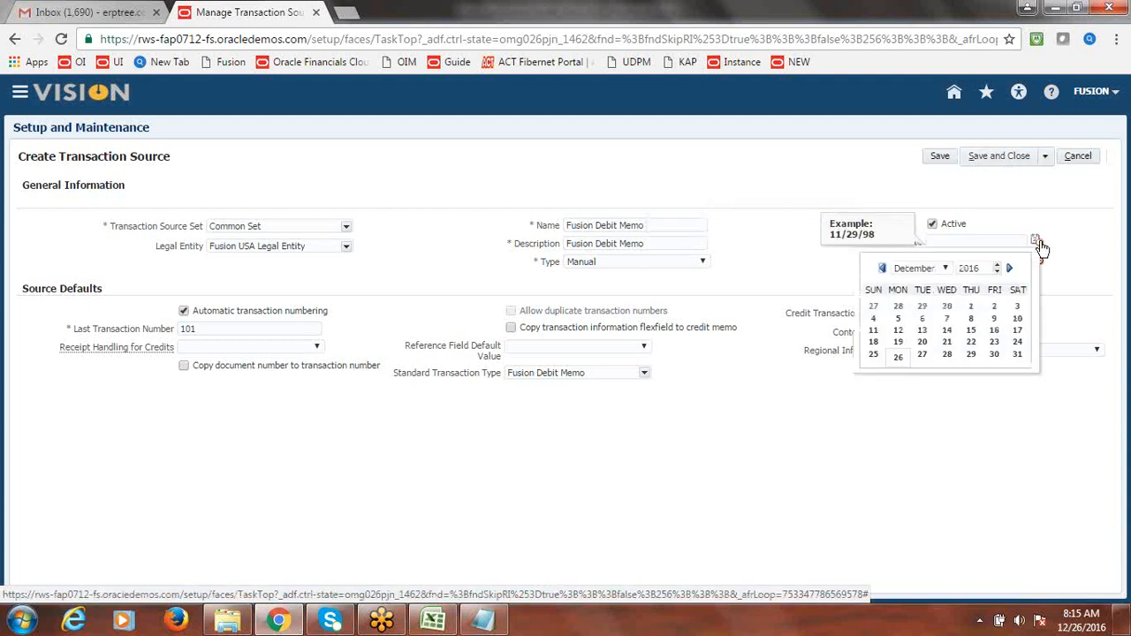
{"action": "left_click", "coordinate": [897, 356]}
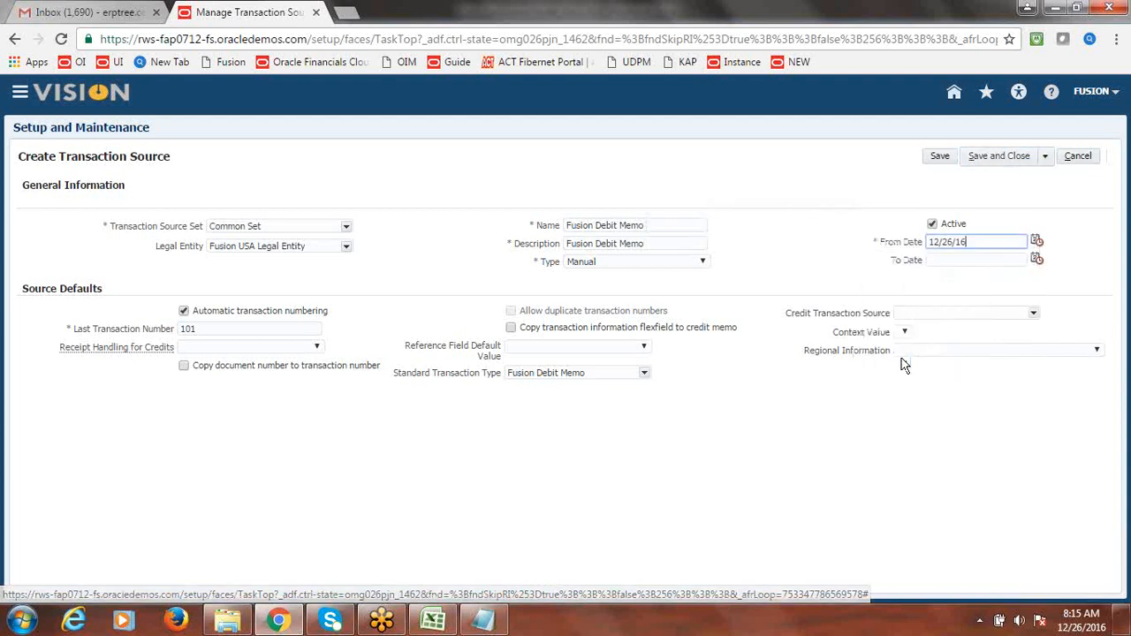
{"action": "left_click", "coordinate": [1005, 158]}
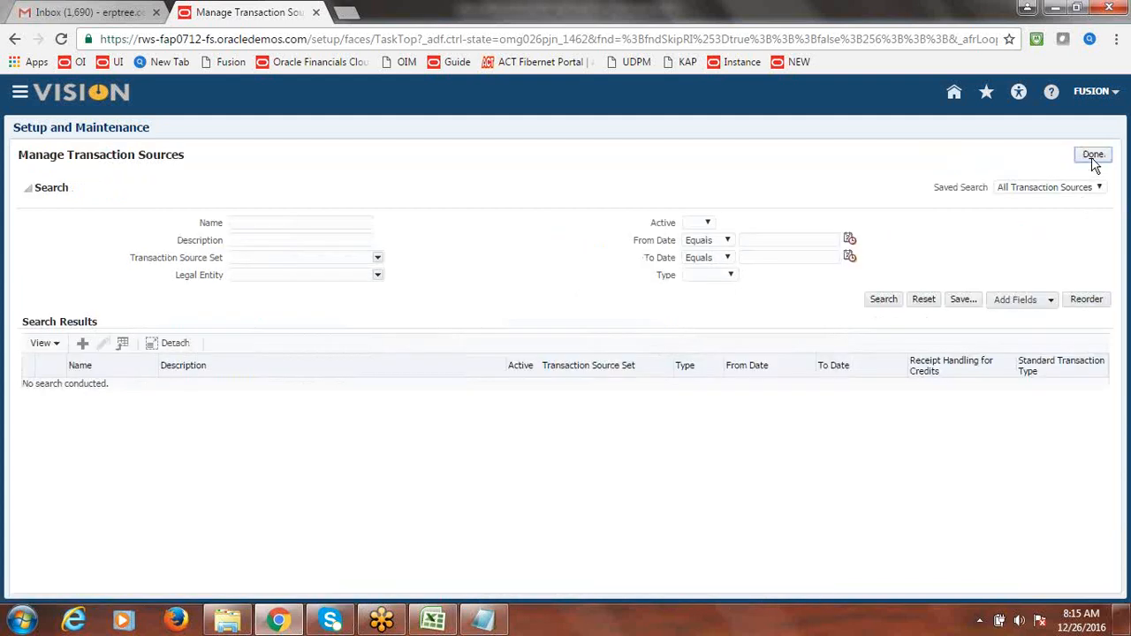
{"action": "left_click", "coordinate": [1094, 155]}
- In the Excel checklist, enter Done in cell B5 for Define Transaction Sources
{"action": "key", "text": "alt+Tab"}
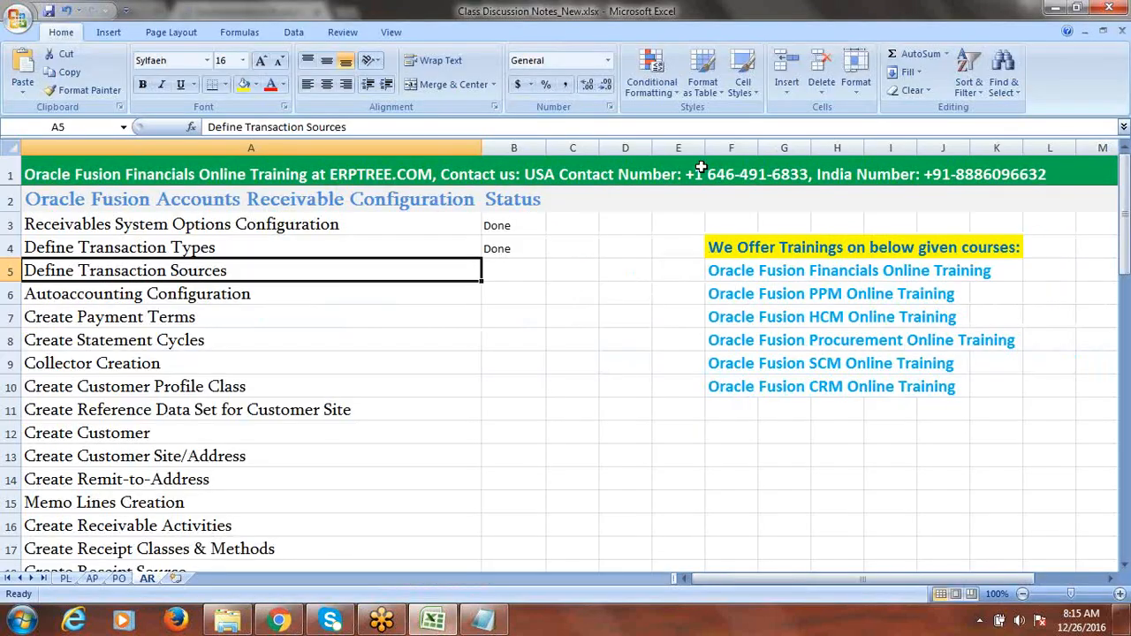
{"action": "left_click", "coordinate": [255, 228]}
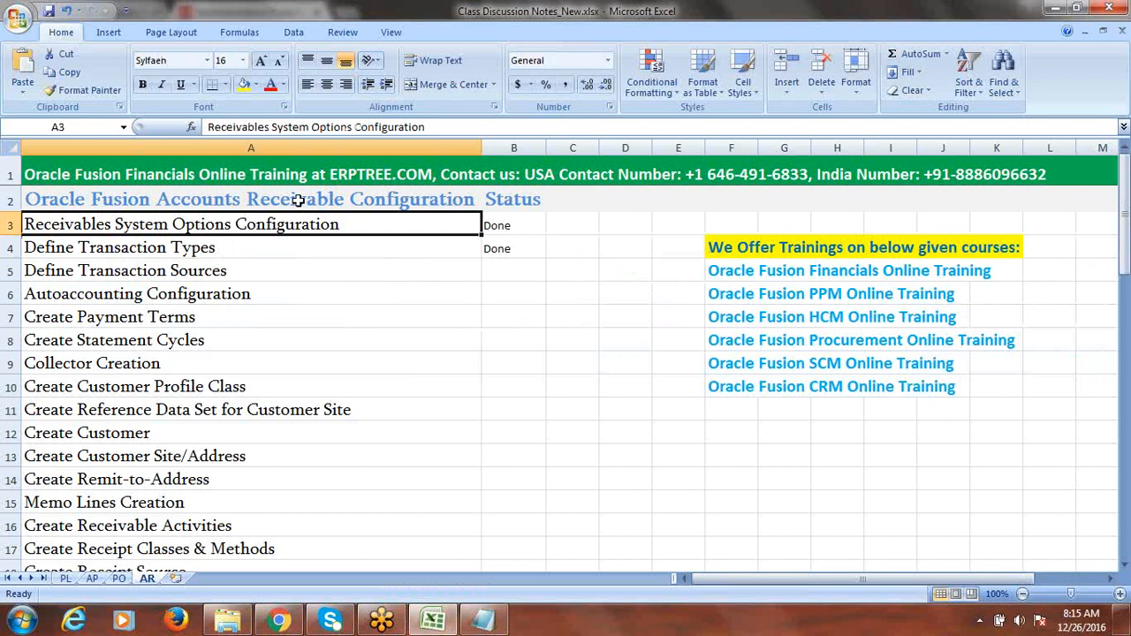
{"action": "left_click", "coordinate": [241, 254]}
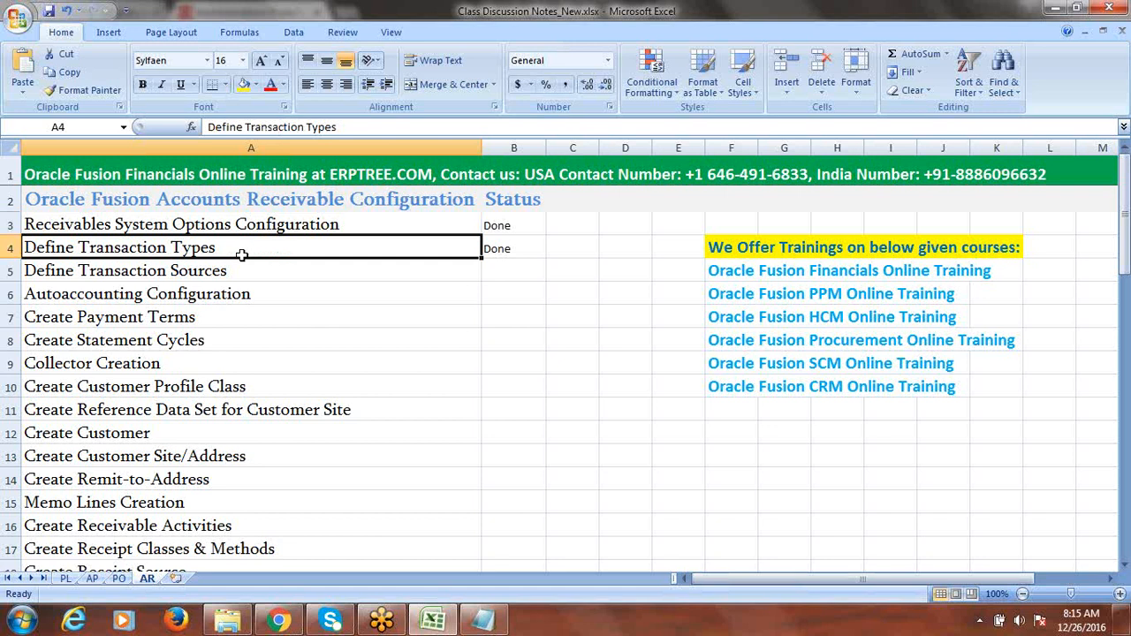
{"action": "left_click", "coordinate": [237, 272]}
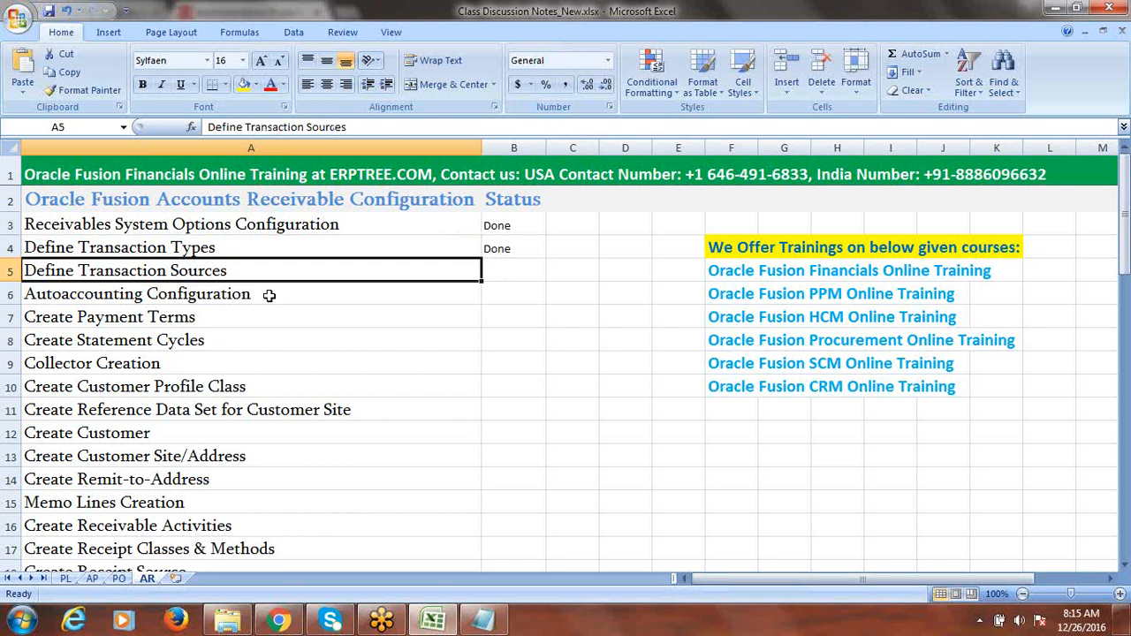
{"action": "left_click", "coordinate": [269, 297]}
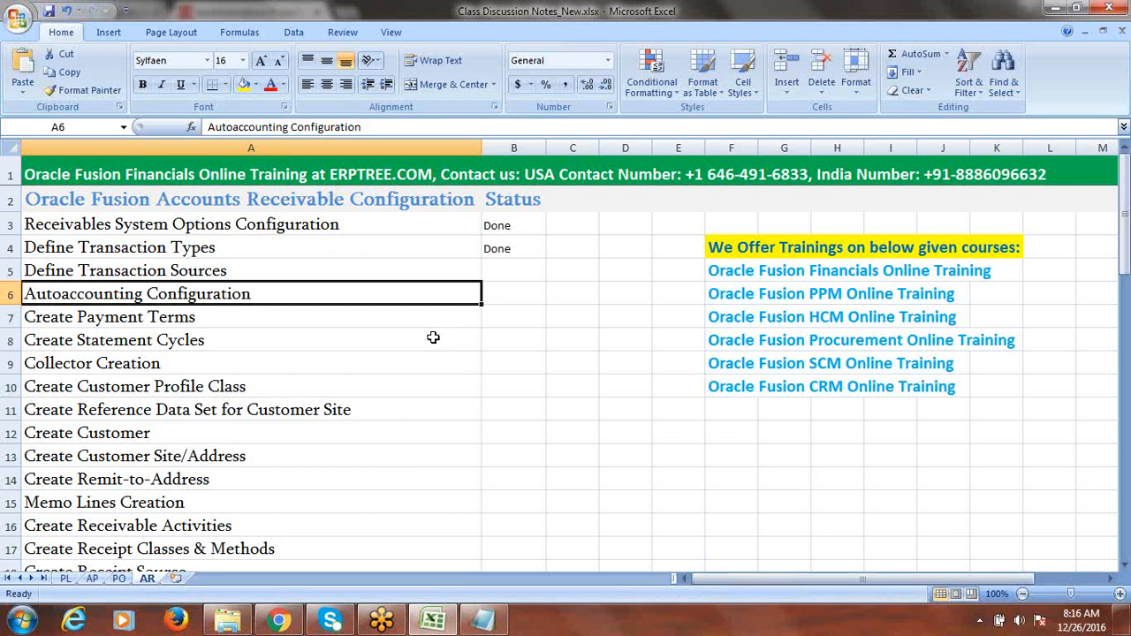
{"action": "left_click", "coordinate": [318, 265]}
{"action": "key", "text": "Right"}
{"action": "type", "text": "d"}
{"action": "left_click", "coordinate": [262, 292]}
- Search the project tasks for 'Autoaccounting' and go to the Manage AutoAccounting Rules task
{"action": "key", "text": "alt+Tab"}
{"action": "left_click", "coordinate": [161, 326]}
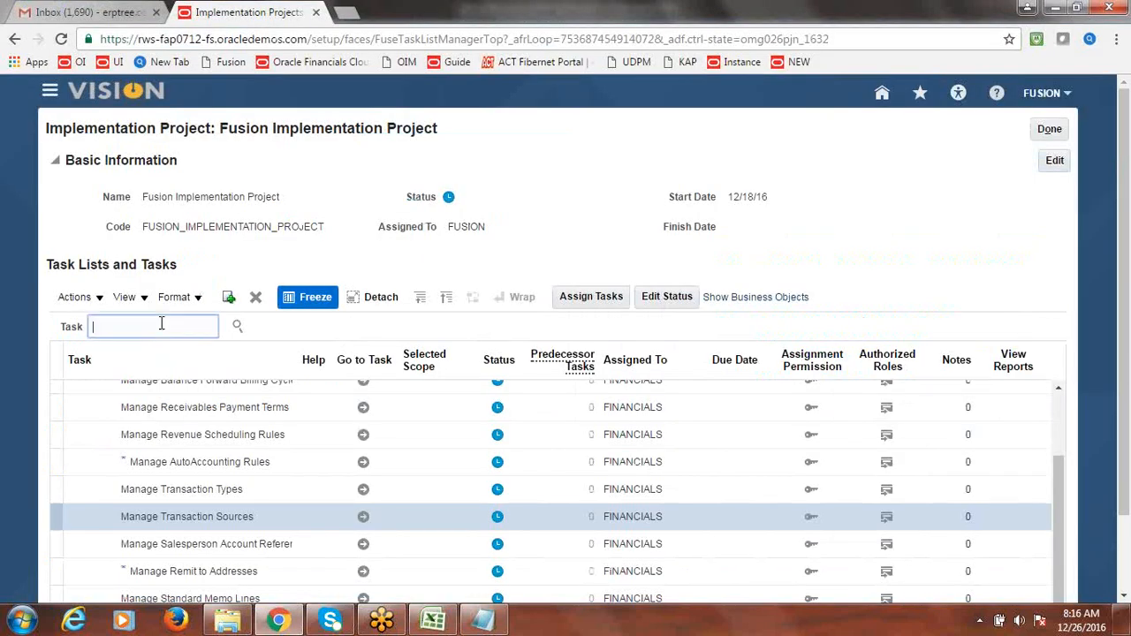
{"action": "type", "text": "A"}
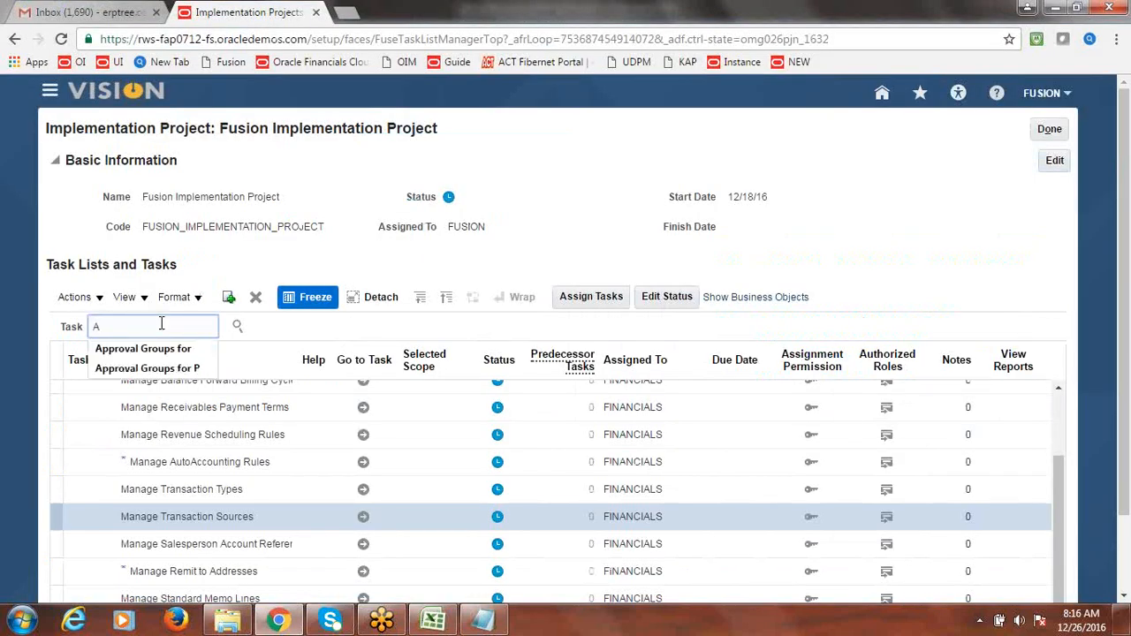
{"action": "type", "text": "utoacccunting"}
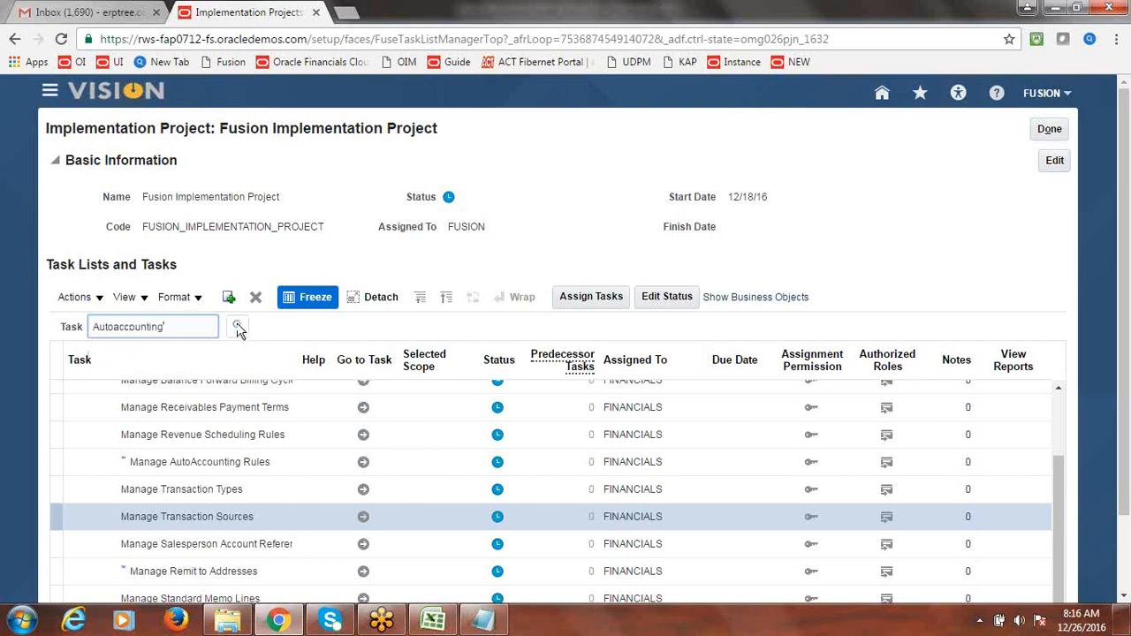
{"action": "left_click", "coordinate": [238, 328]}
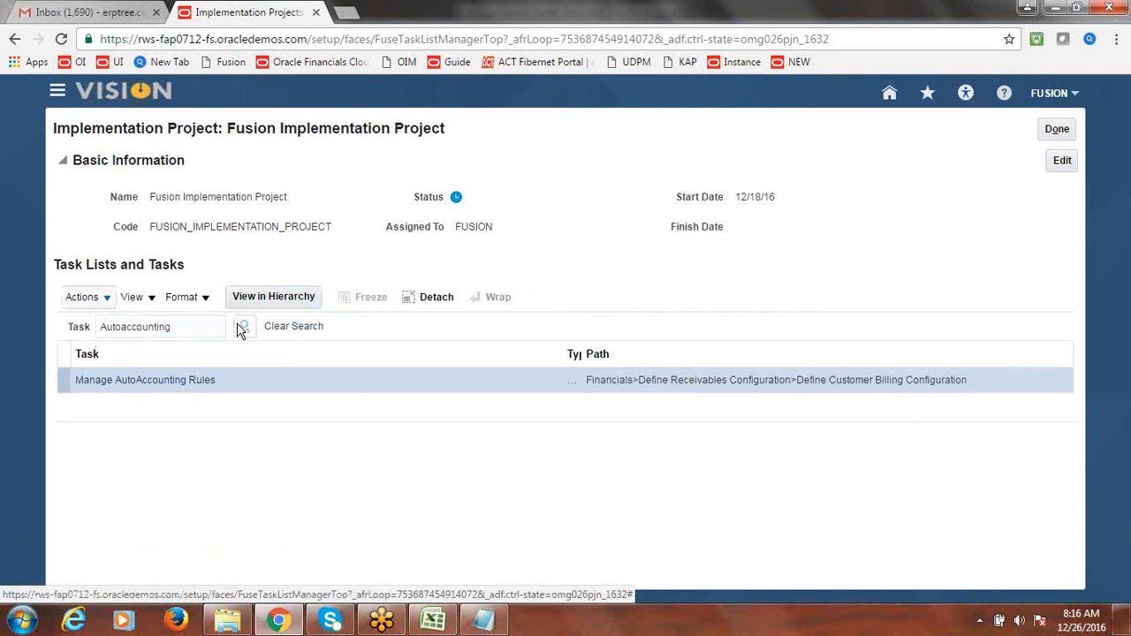
{"action": "left_click", "coordinate": [170, 387]}
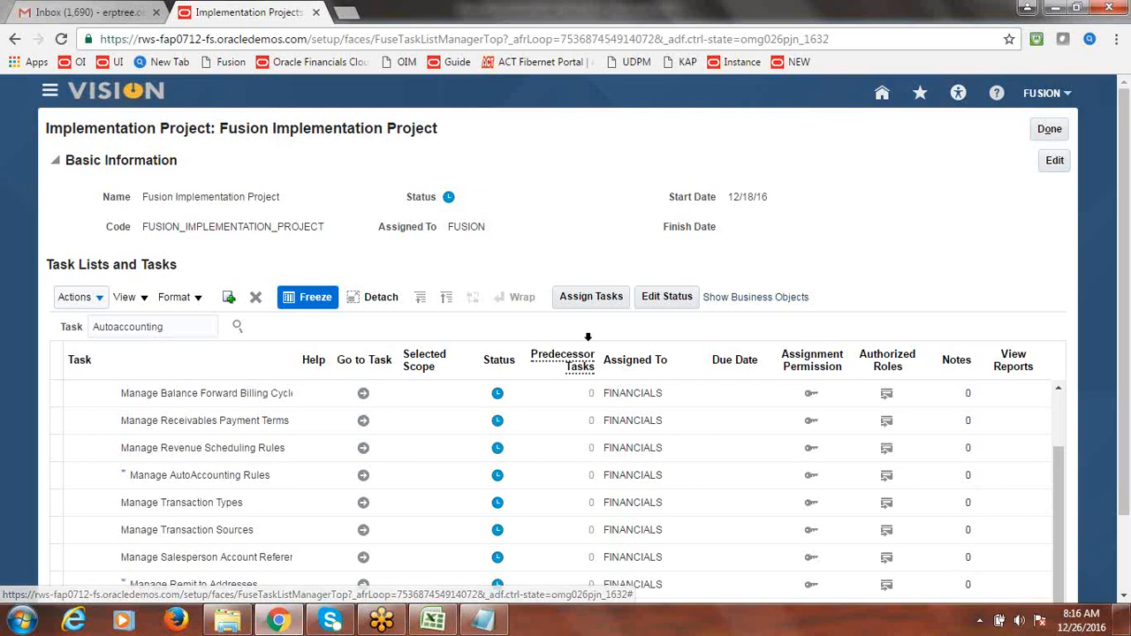
{"action": "left_click_drag", "start_coordinate": [1117, 321], "coordinate": [1129, 468]}
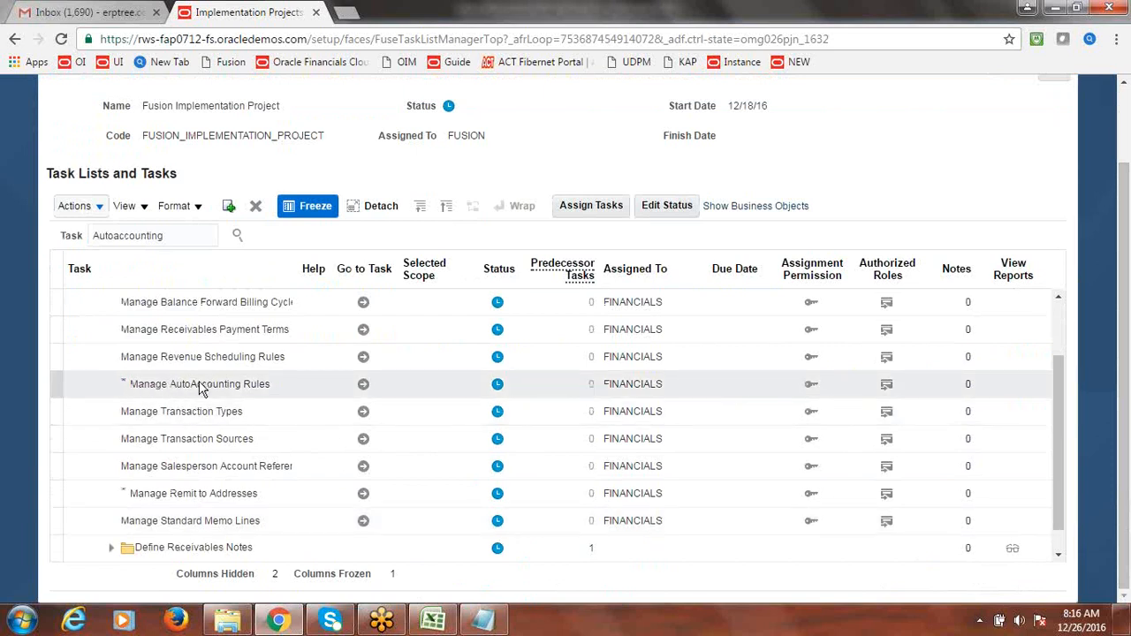
{"action": "left_click", "coordinate": [364, 387]}
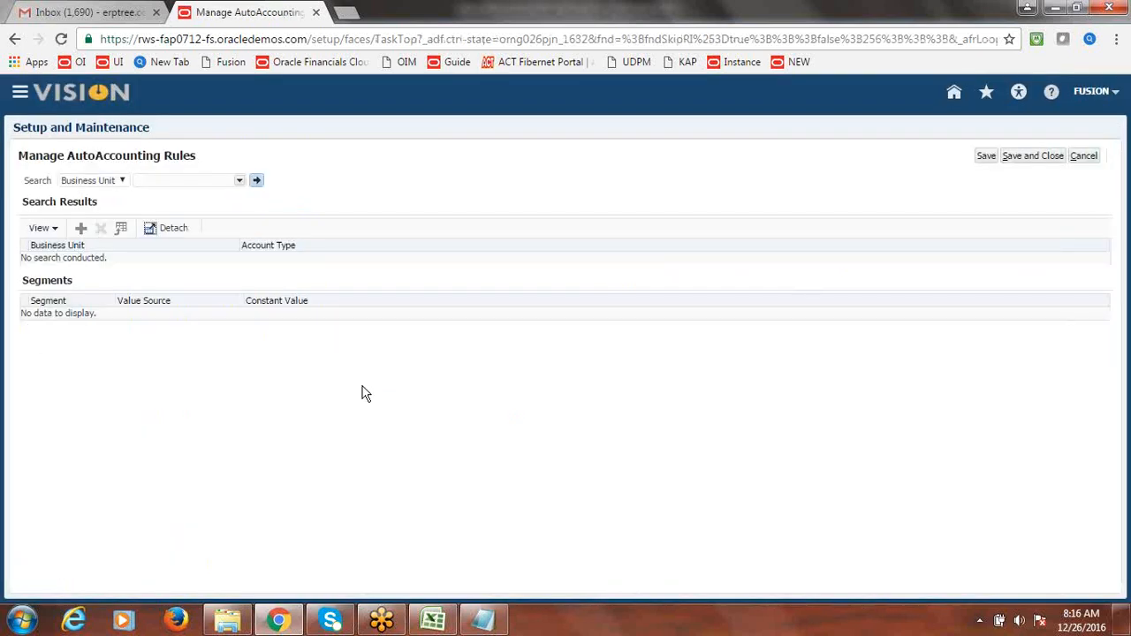
- Create an AutoAccounting rule with Business Unit Fusion US Business Unit and Account Type Receivable
{"action": "left_click", "coordinate": [79, 228]}
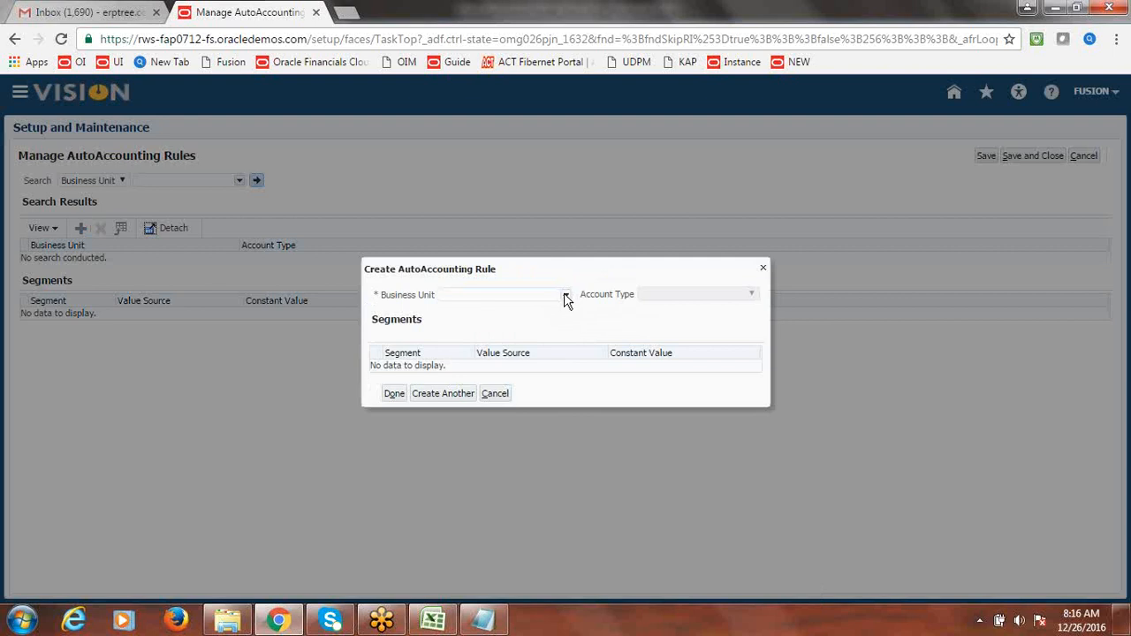
{"action": "left_click", "coordinate": [565, 295]}
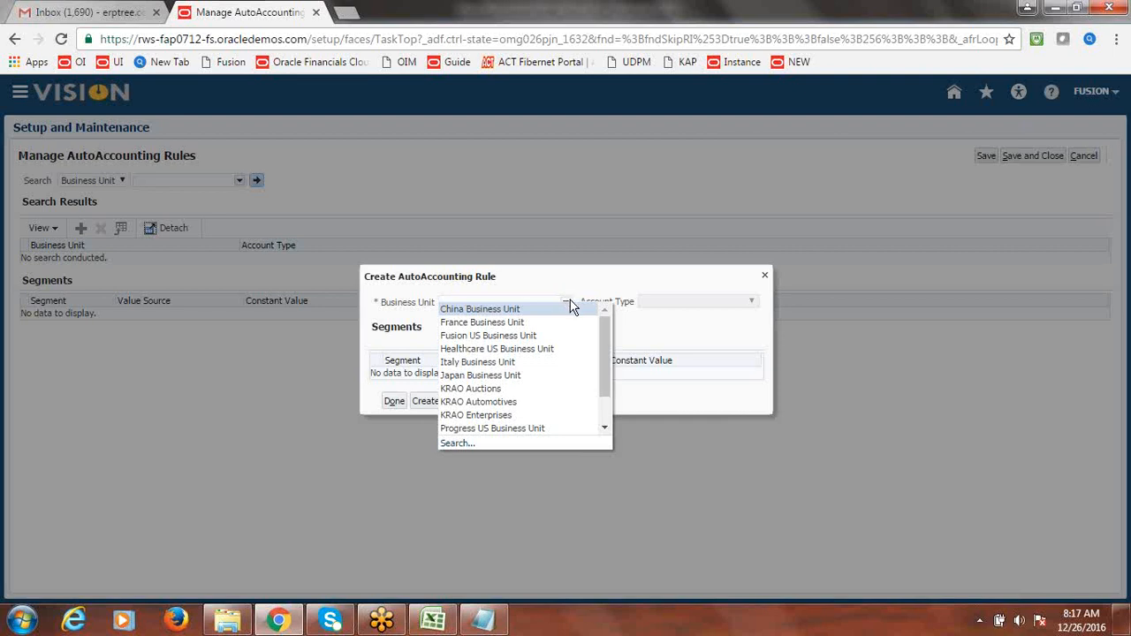
{"action": "left_click_drag", "start_coordinate": [606, 340], "coordinate": [606, 340]}
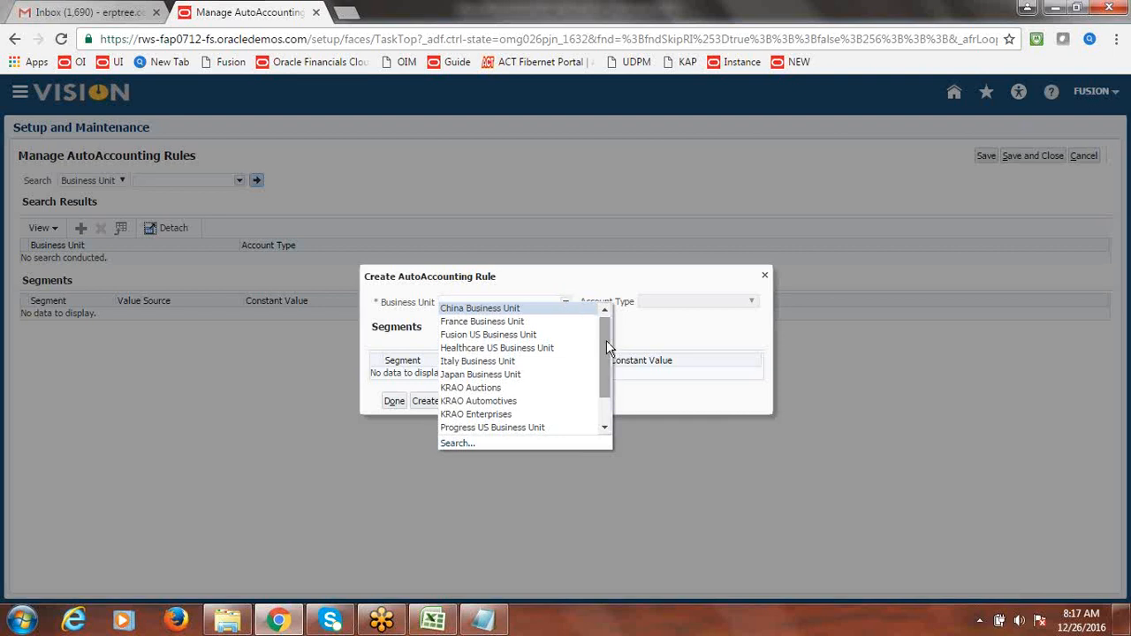
{"action": "left_click", "coordinate": [501, 336]}
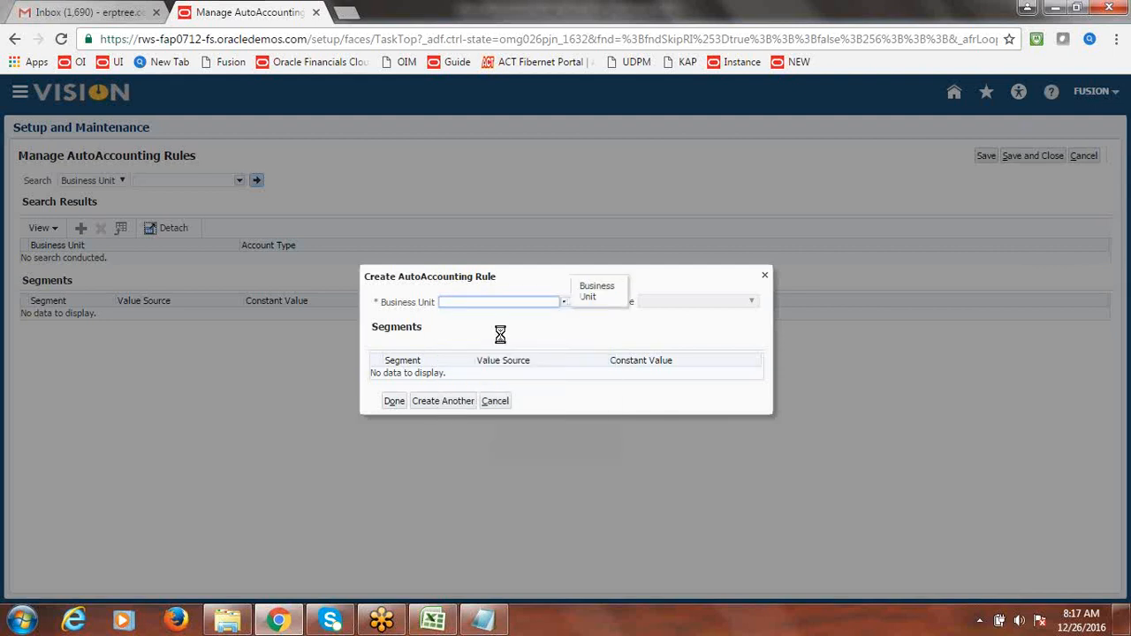
{"action": "left_click", "coordinate": [751, 303]}
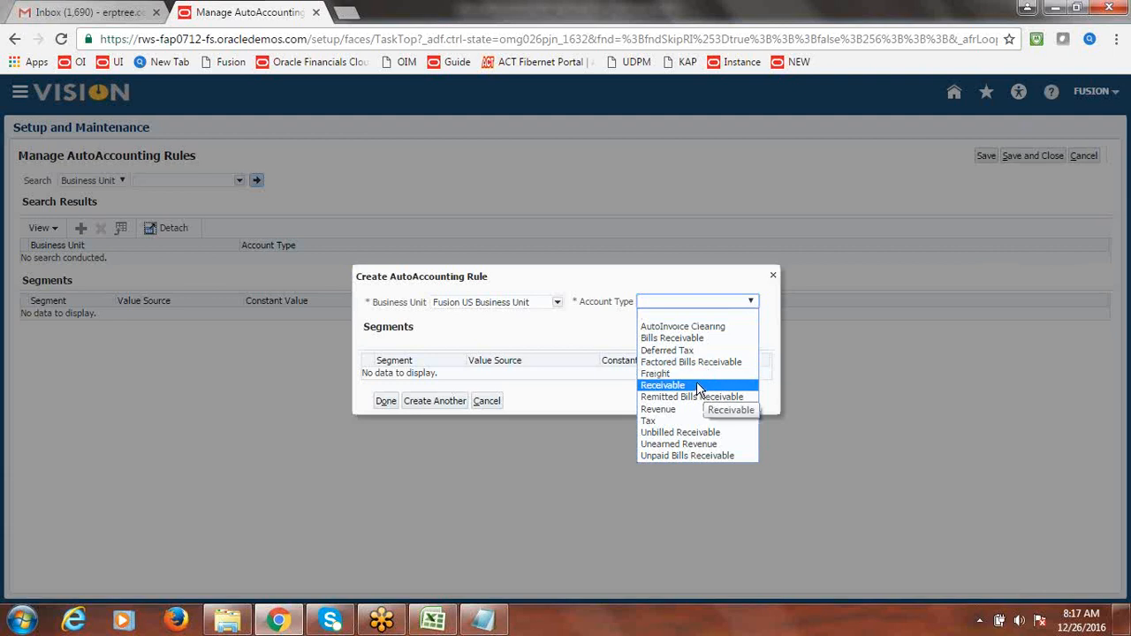
{"action": "left_click", "coordinate": [698, 387]}
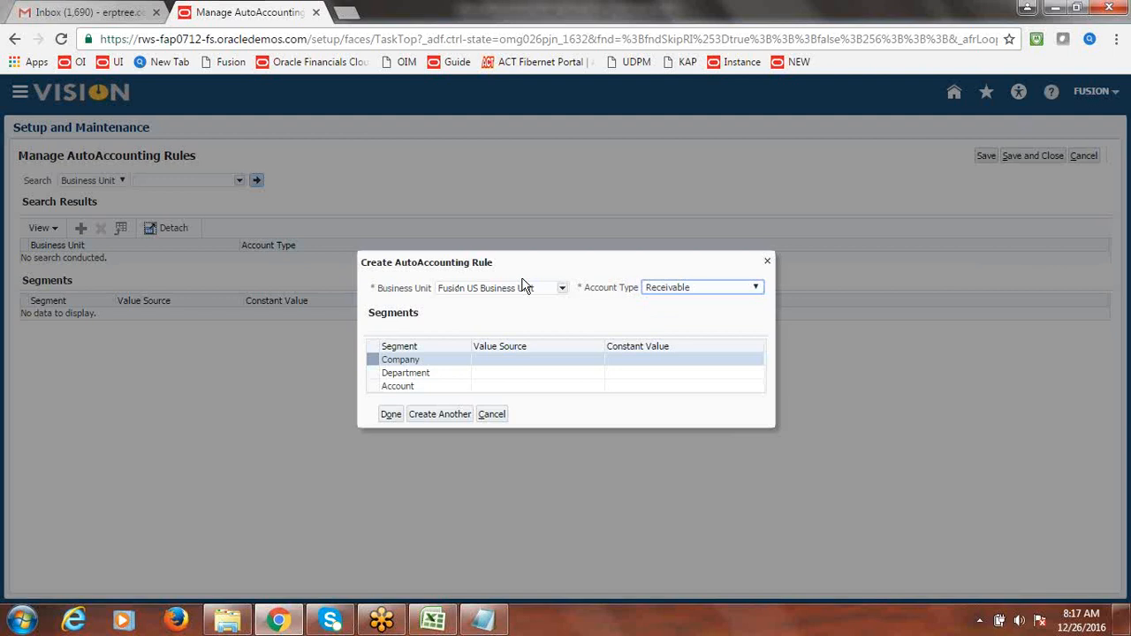
- Set the Company segment's constant value to 1000
{"action": "left_click", "coordinate": [525, 324]}
{"action": "left_click", "coordinate": [525, 367]}
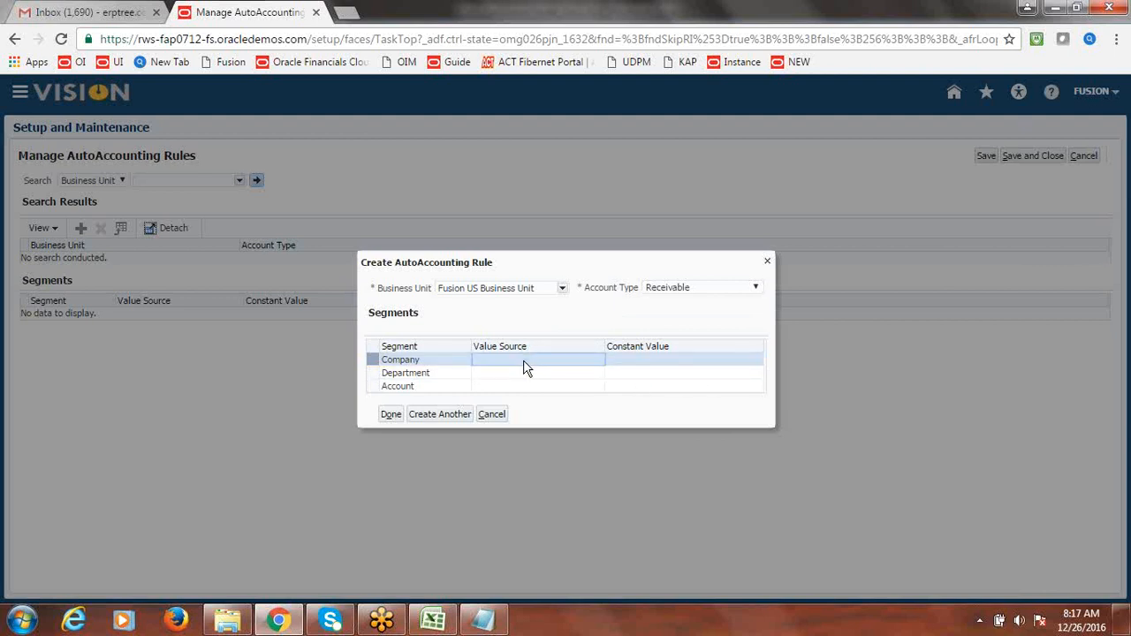
{"action": "left_click", "coordinate": [585, 365]}
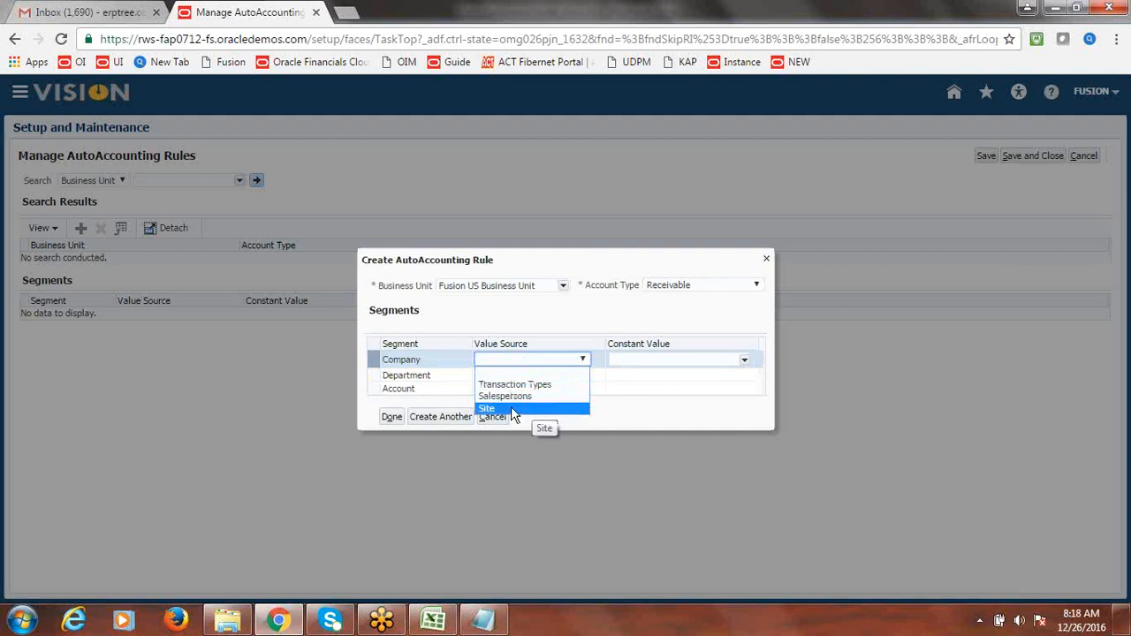
{"action": "left_click", "coordinate": [680, 317]}
{"action": "left_click", "coordinate": [582, 359]}
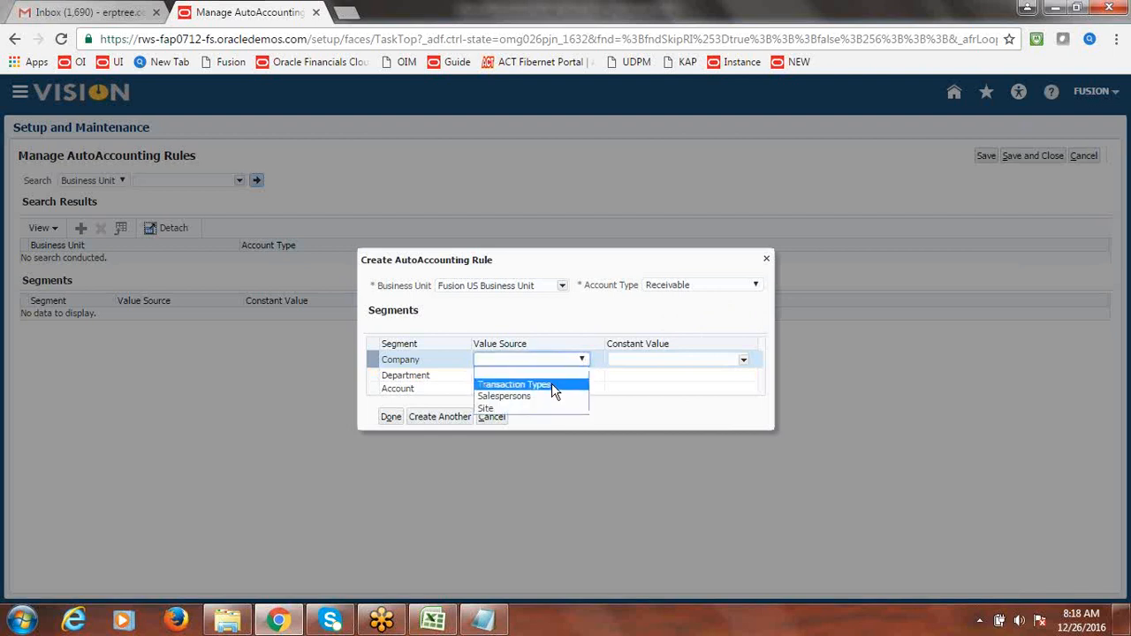
{"action": "left_click", "coordinate": [594, 327]}
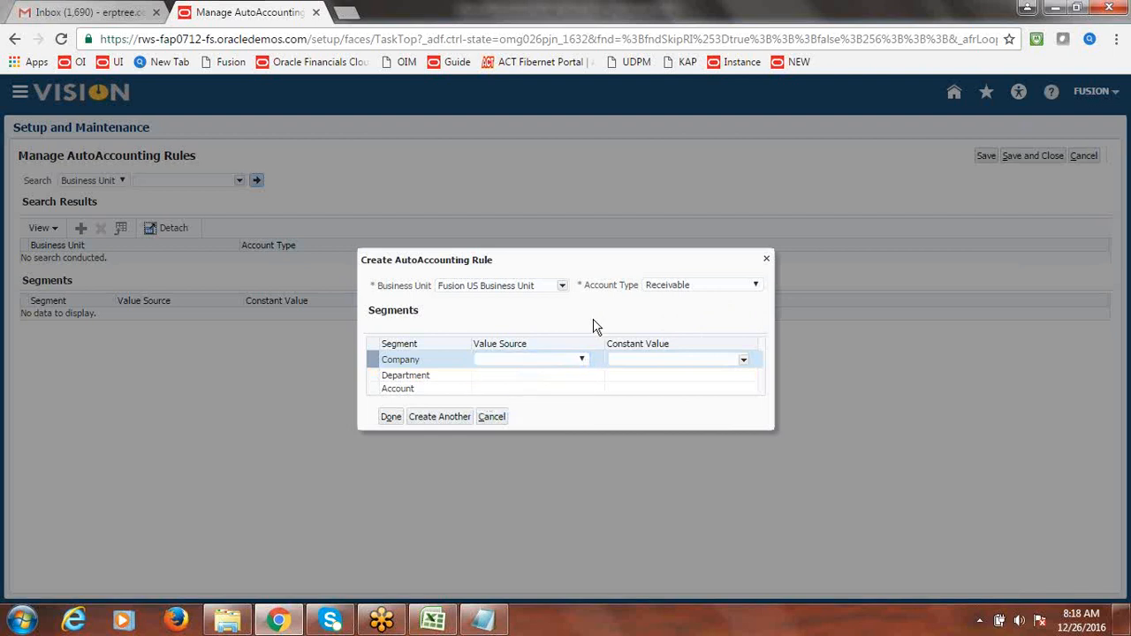
{"action": "left_click", "coordinate": [744, 360]}
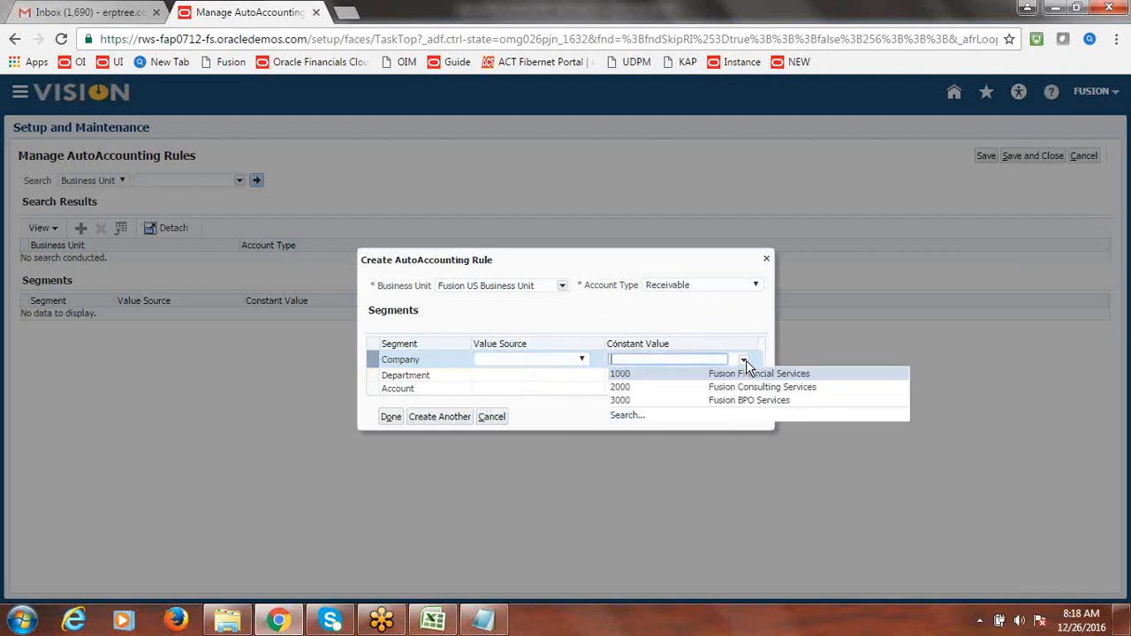
{"action": "left_click", "coordinate": [657, 379]}
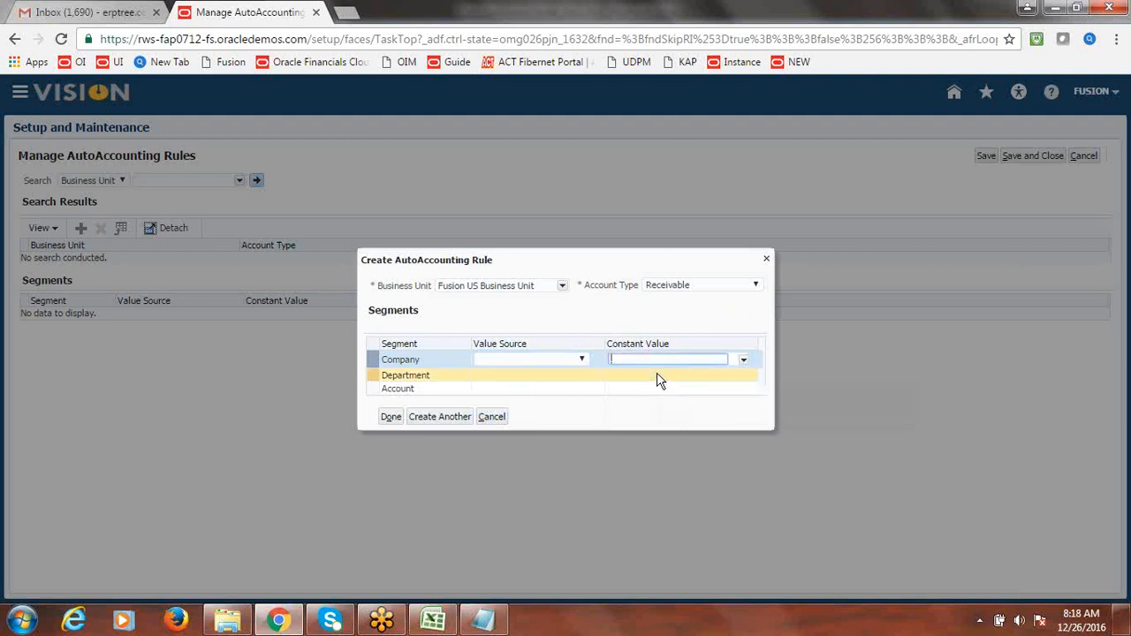
- Set Department to 1000 Finance and open the full search for Account values
{"action": "left_click", "coordinate": [705, 378]}
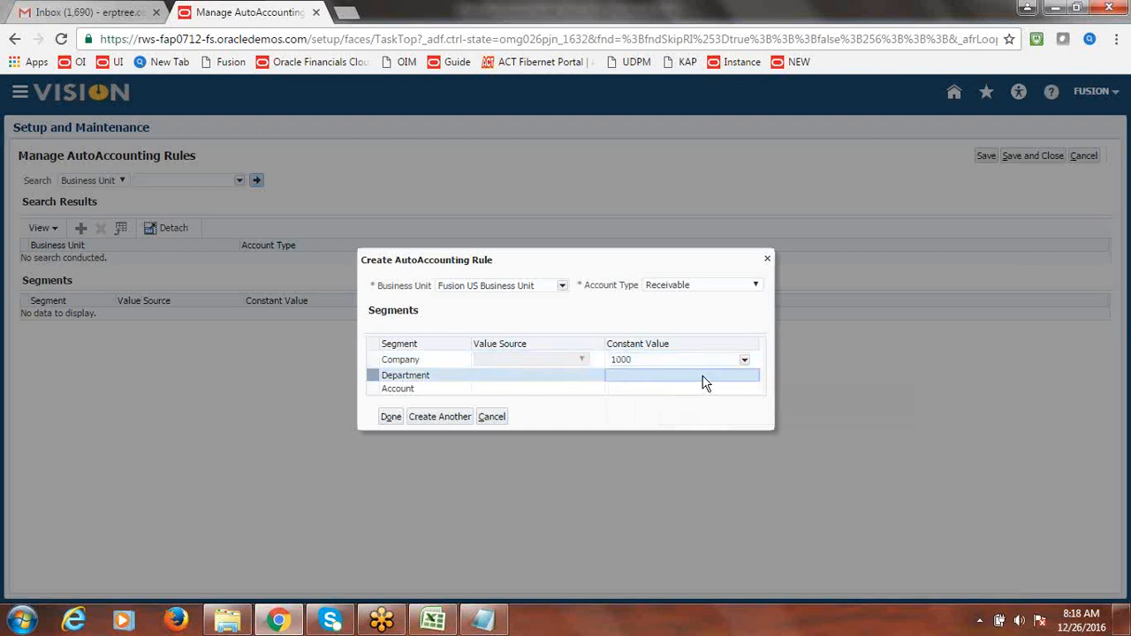
{"action": "left_click", "coordinate": [746, 375]}
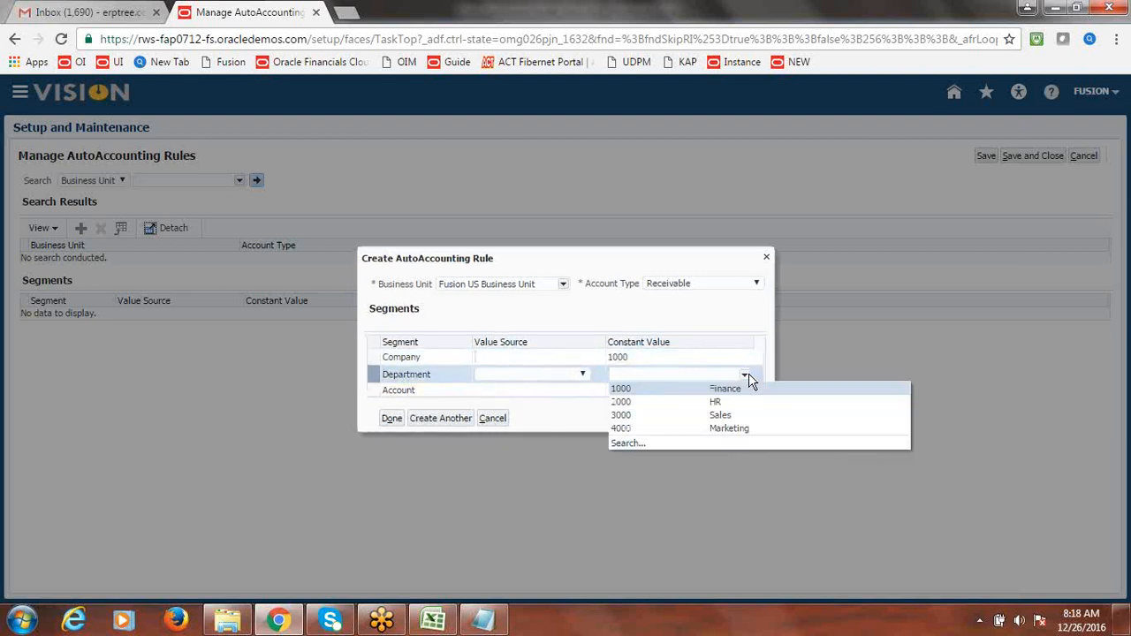
{"action": "left_click", "coordinate": [677, 390]}
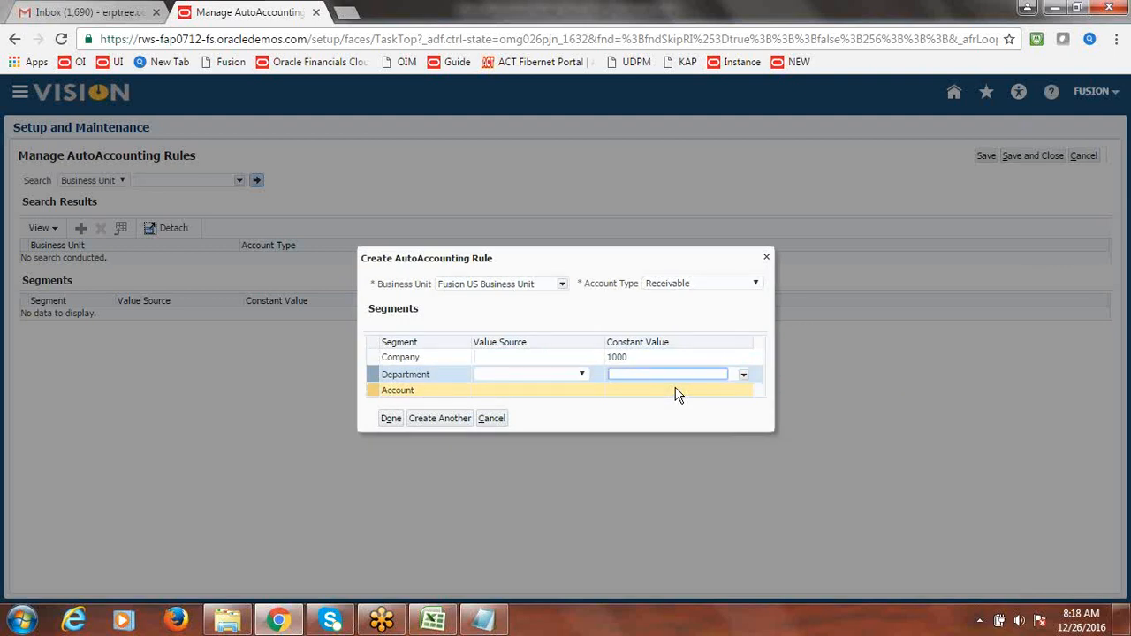
{"action": "left_click", "coordinate": [677, 393]}
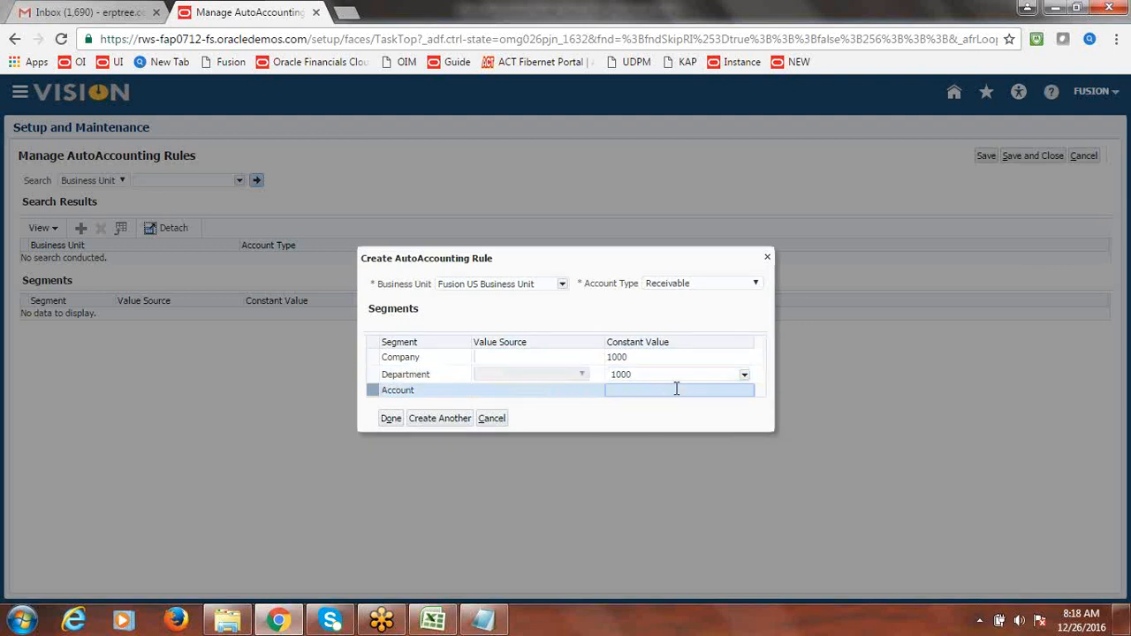
{"action": "left_click", "coordinate": [746, 393]}
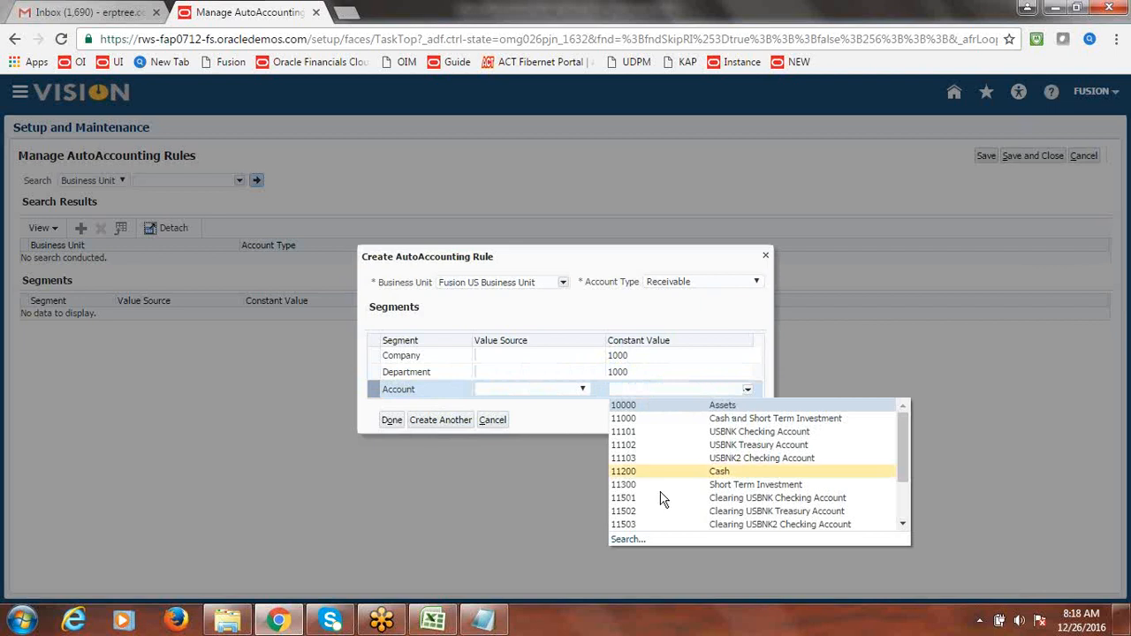
{"action": "left_click", "coordinate": [631, 535]}
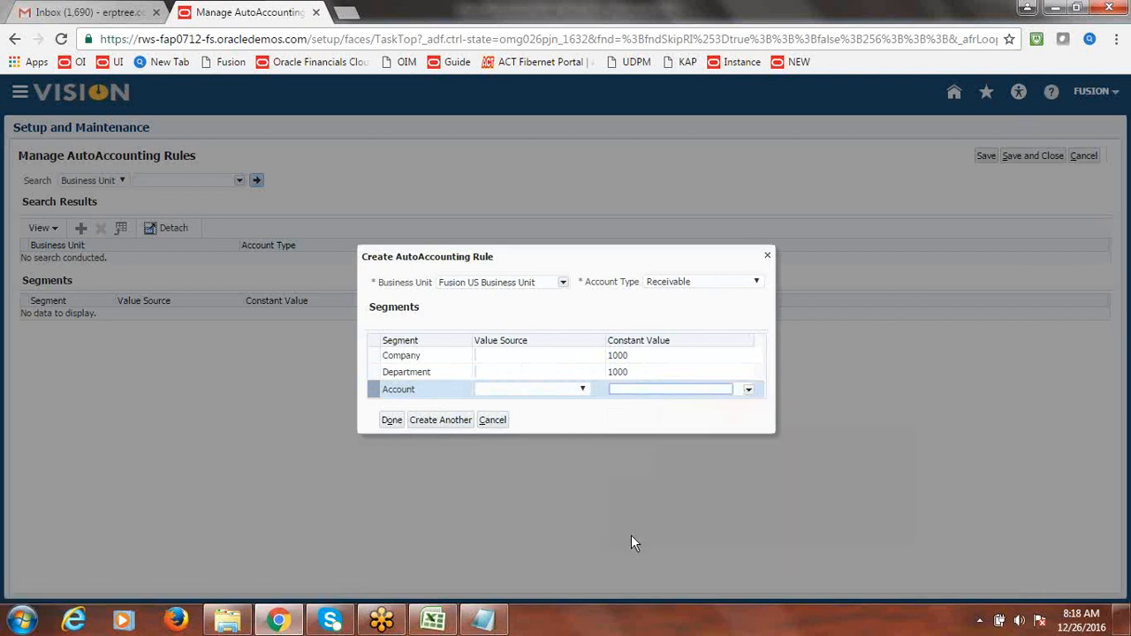
{"action": "left_click", "coordinate": [545, 238]}
- Search account values by description 'Accounts R', then close the search window
{"action": "type", "text": "A"}
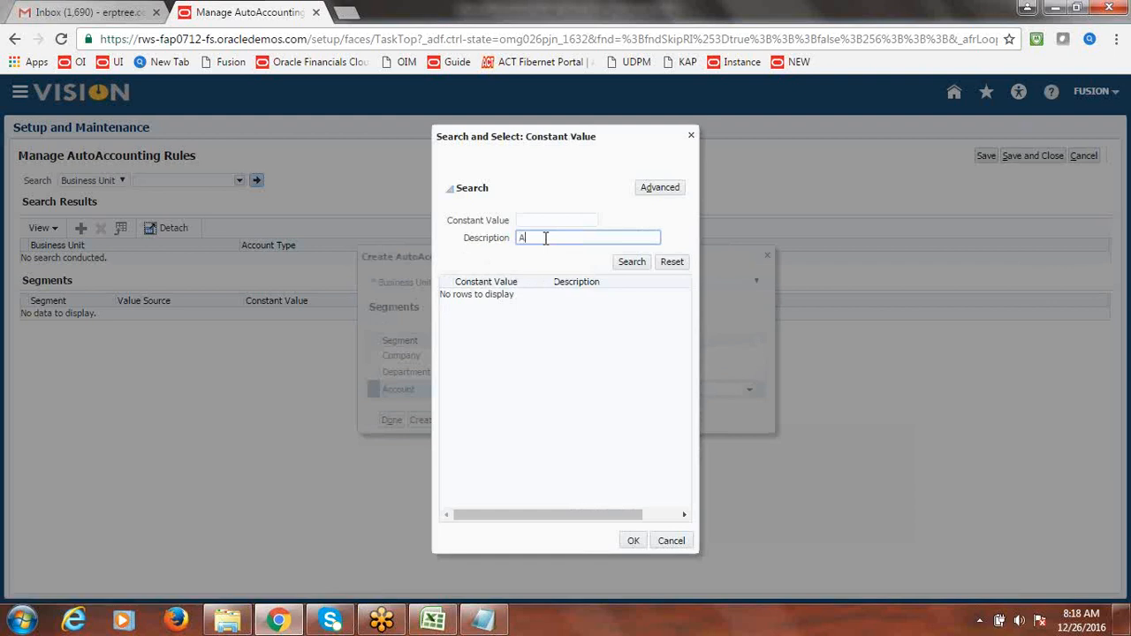
{"action": "type", "text": "ccounts R"}
{"action": "left_click", "coordinate": [625, 263]}
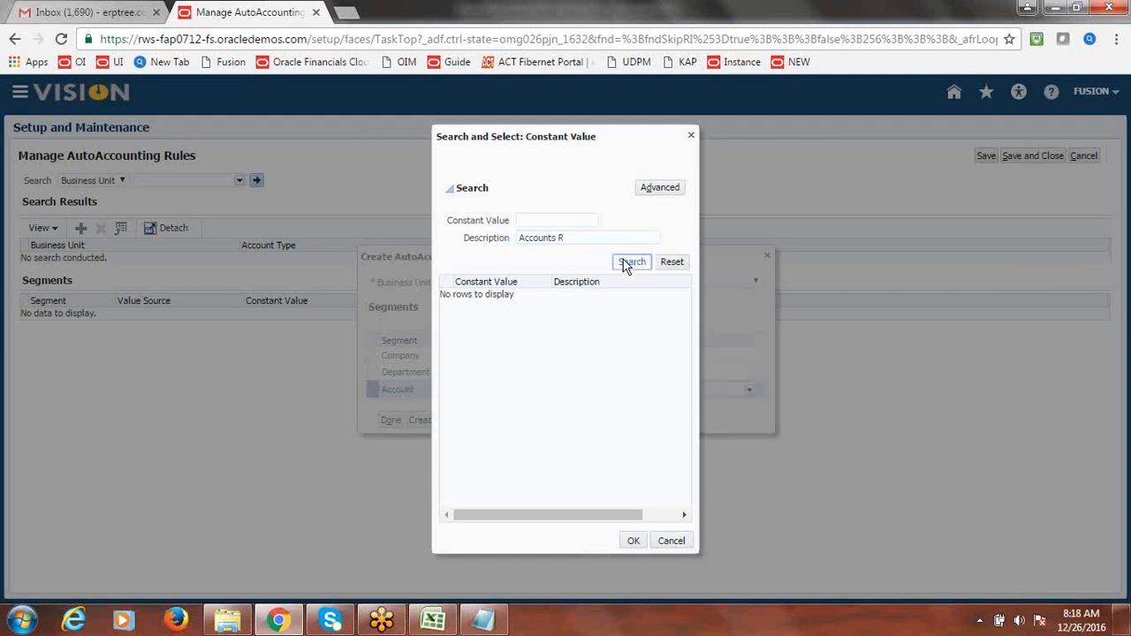
{"action": "left_click", "coordinate": [580, 236]}
{"action": "key", "text": "BackSpace"}
{"action": "key", "text": "BackSpace"}
{"action": "key", "text": "BackSpace"}
{"action": "left_click", "coordinate": [630, 262]}
{"action": "left_click", "coordinate": [632, 263]}
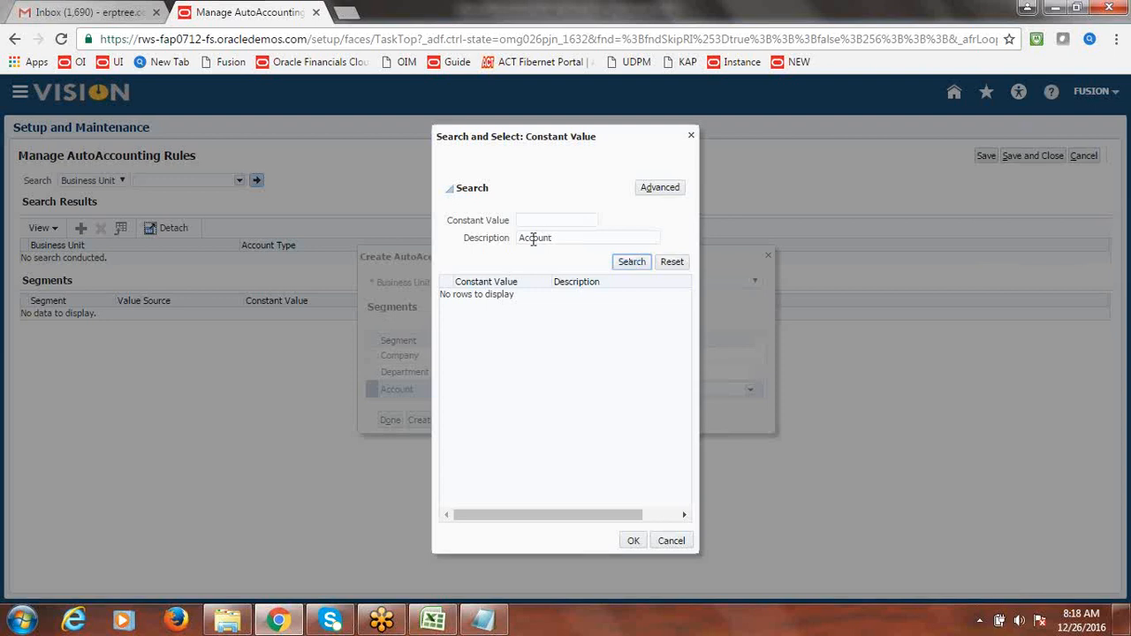
{"action": "left_click", "coordinate": [691, 136]}
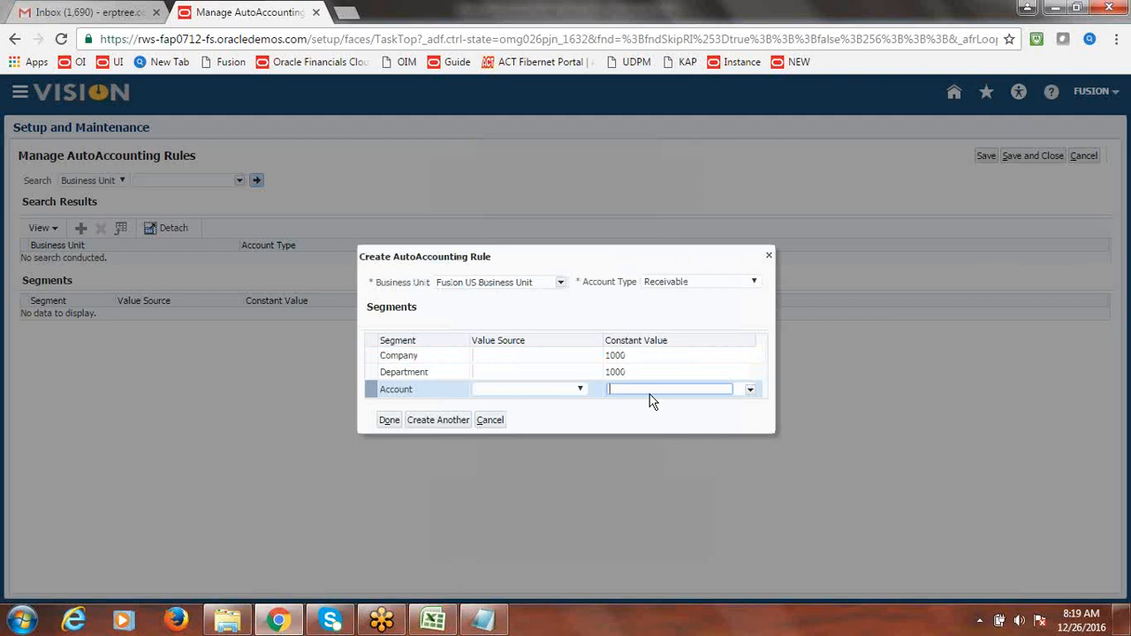
- Reopen the account search and select 12101 Accounts Receivable as the Account value
{"action": "left_click", "coordinate": [750, 390]}
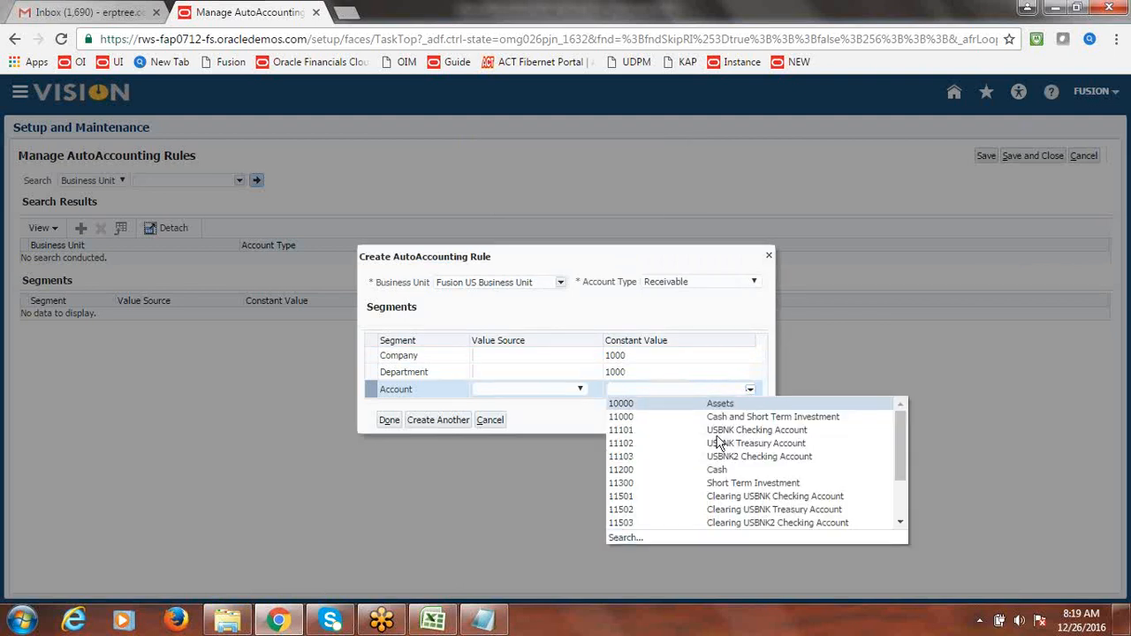
{"action": "left_click", "coordinate": [622, 536]}
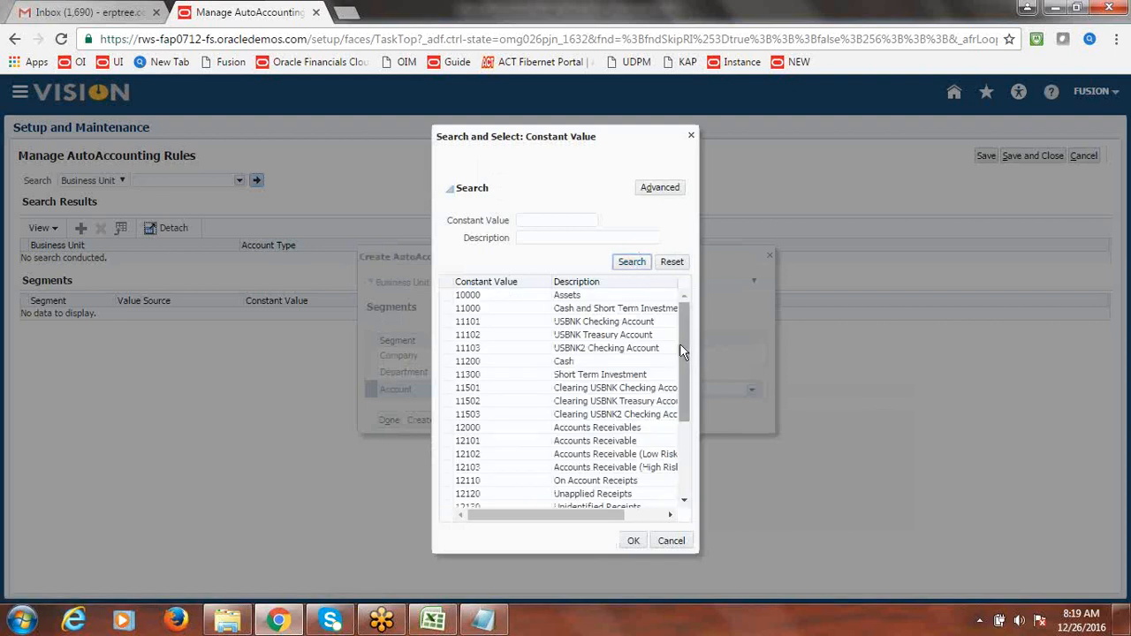
{"action": "left_click", "coordinate": [618, 427]}
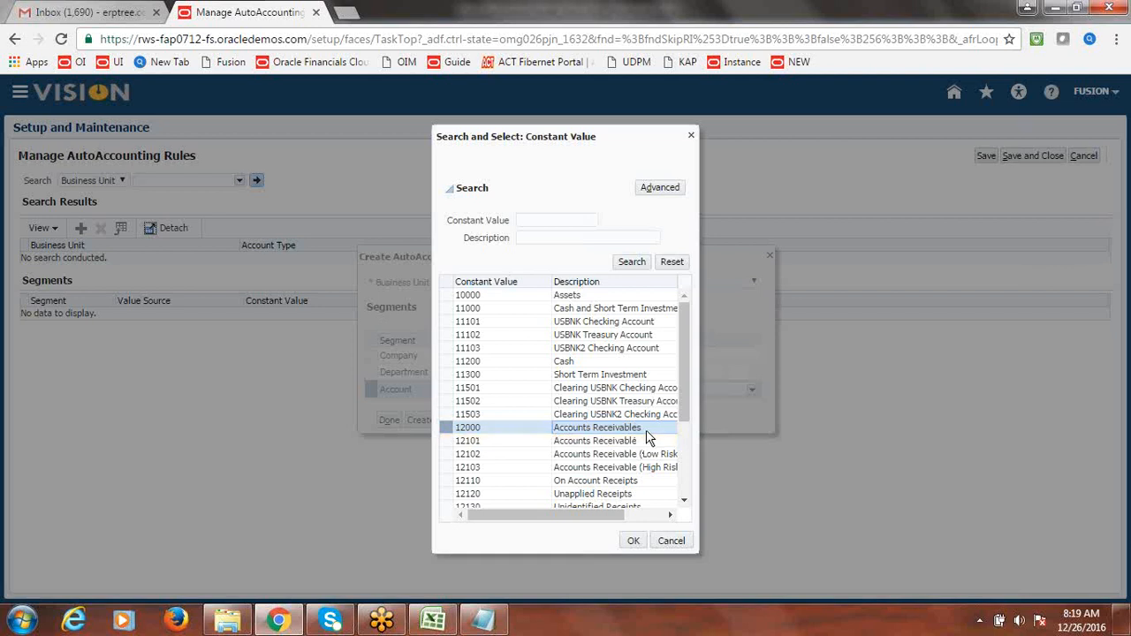
{"action": "left_click", "coordinate": [591, 441]}
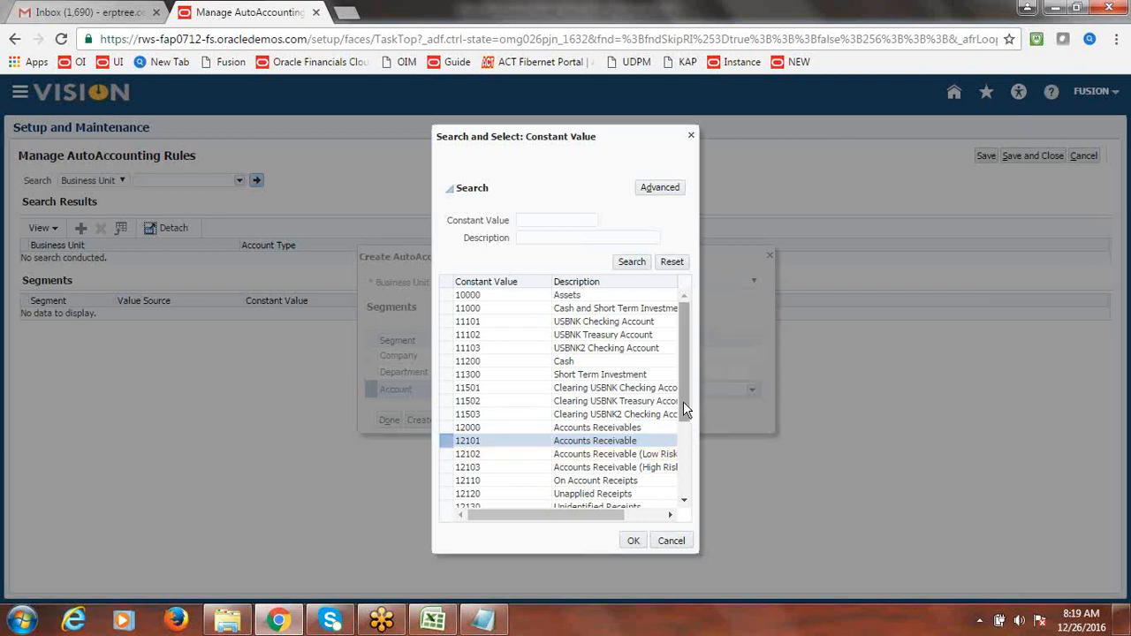
{"action": "mouse_move", "coordinate": [682, 394]}
{"action": "left_mouse_down"}
{"action": "mouse_move", "coordinate": [685, 407]}
{"action": "mouse_move", "coordinate": [672, 407]}
{"action": "left_mouse_up"}
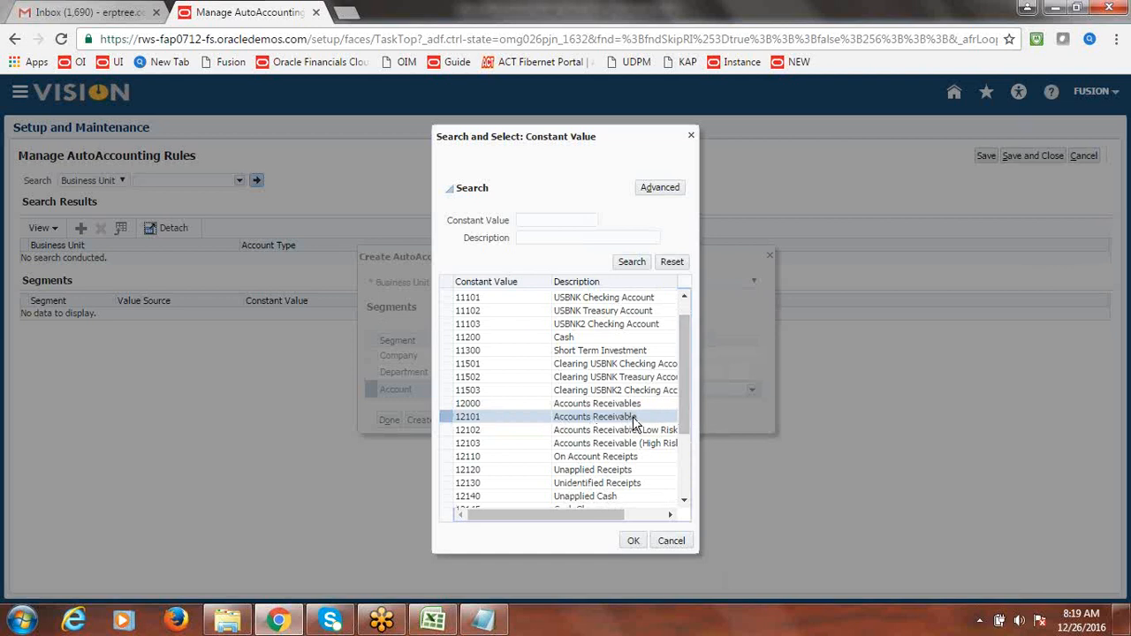
{"action": "left_click", "coordinate": [633, 541]}
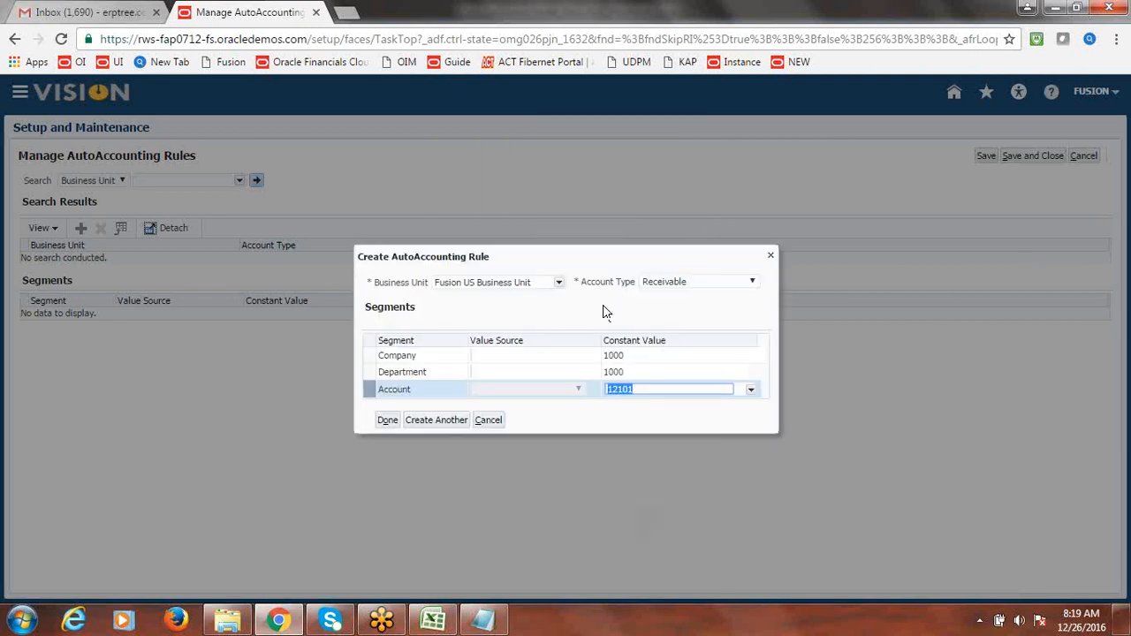
- Save the Receivable rule and start a new rule with Account Type Revenue
{"action": "left_click", "coordinate": [431, 423]}
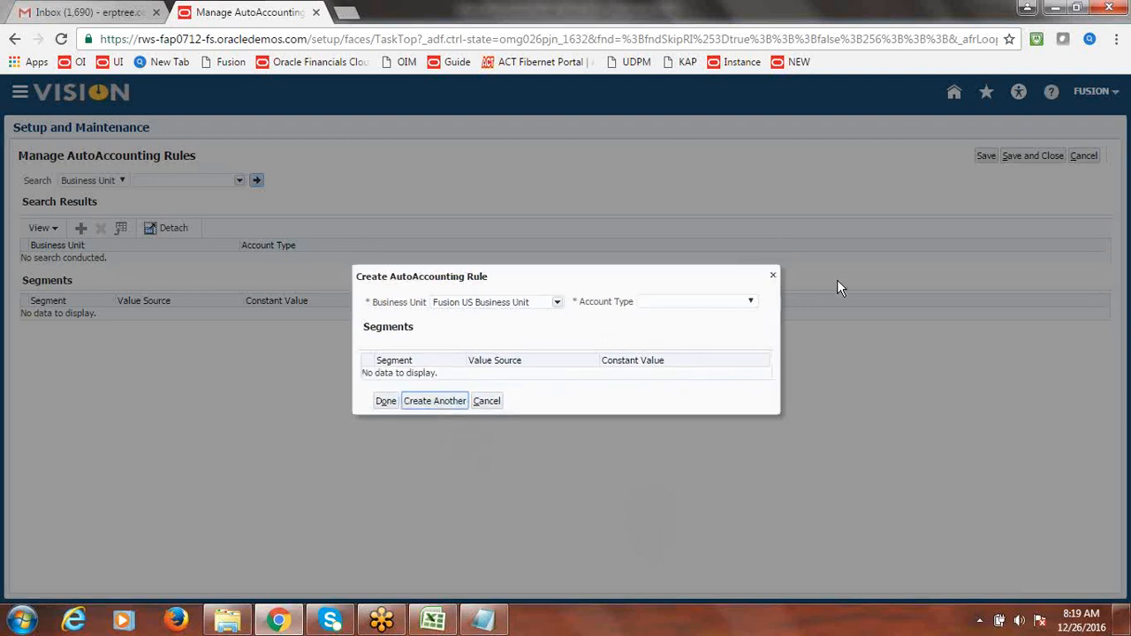
{"action": "left_click", "coordinate": [751, 302]}
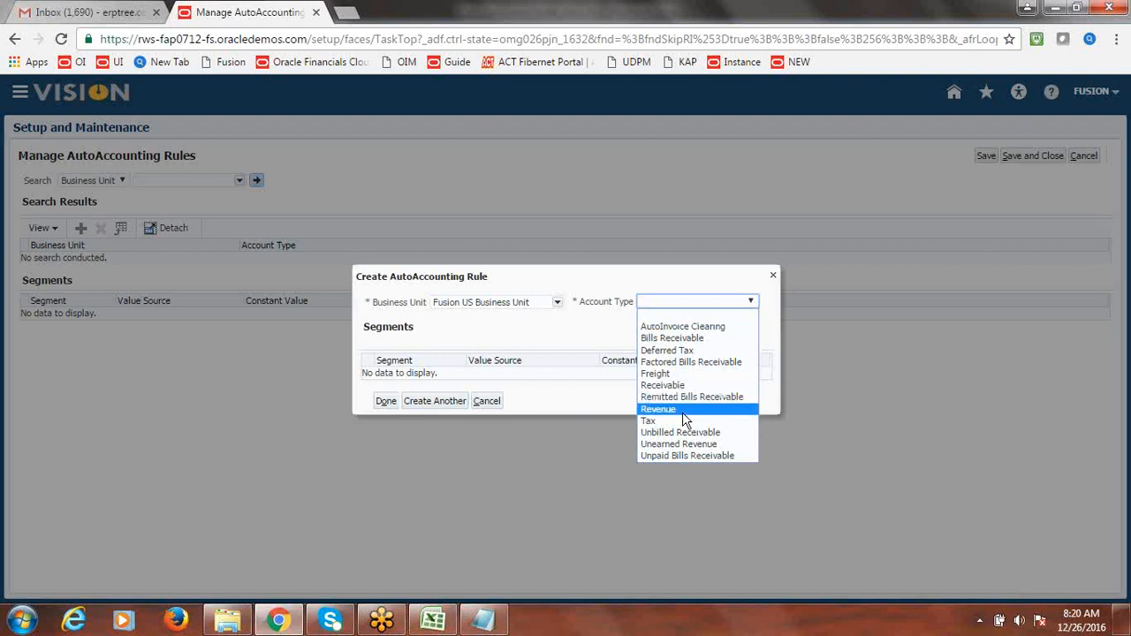
{"action": "left_click", "coordinate": [658, 409]}
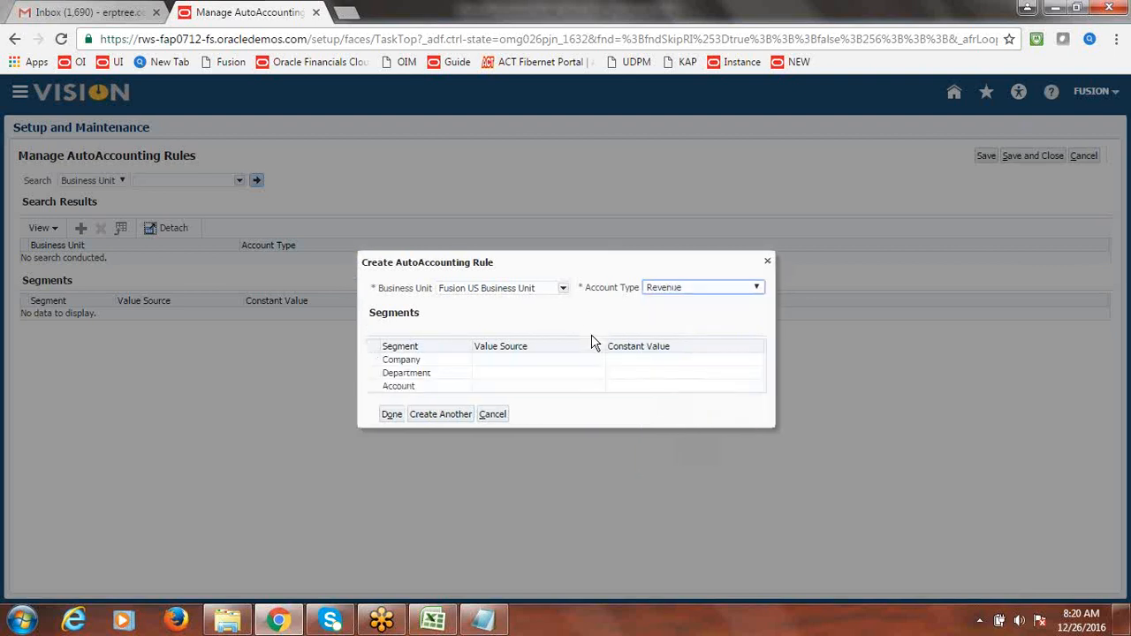
- Set Company to 1000 and Department to 1000 Finance, then open the Account value search
{"action": "left_click", "coordinate": [641, 361]}
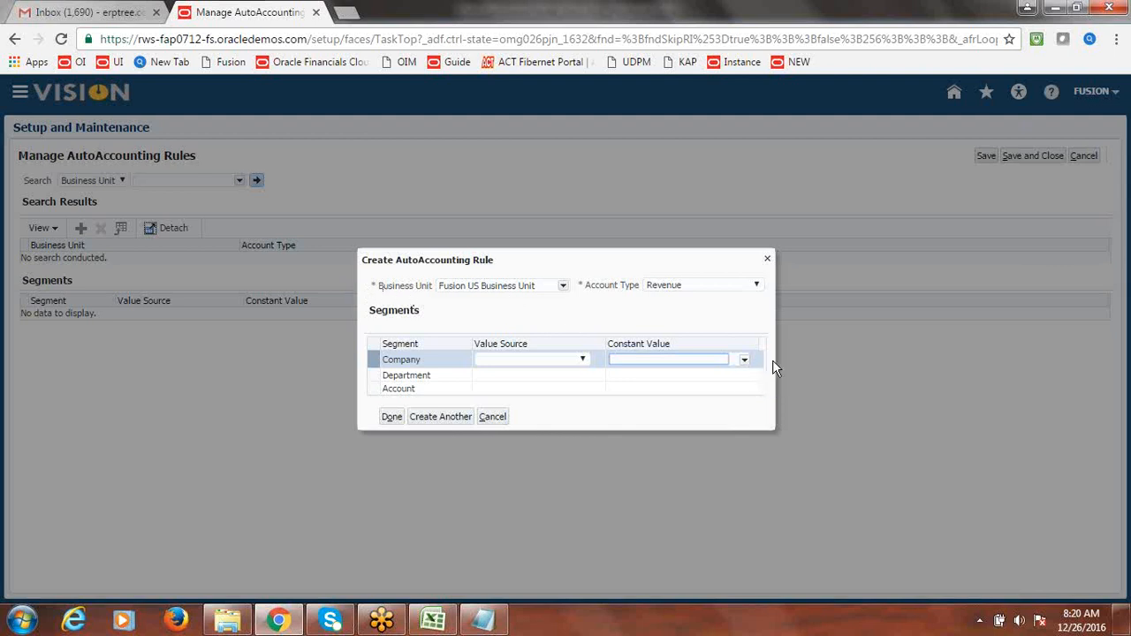
{"action": "left_click", "coordinate": [745, 362]}
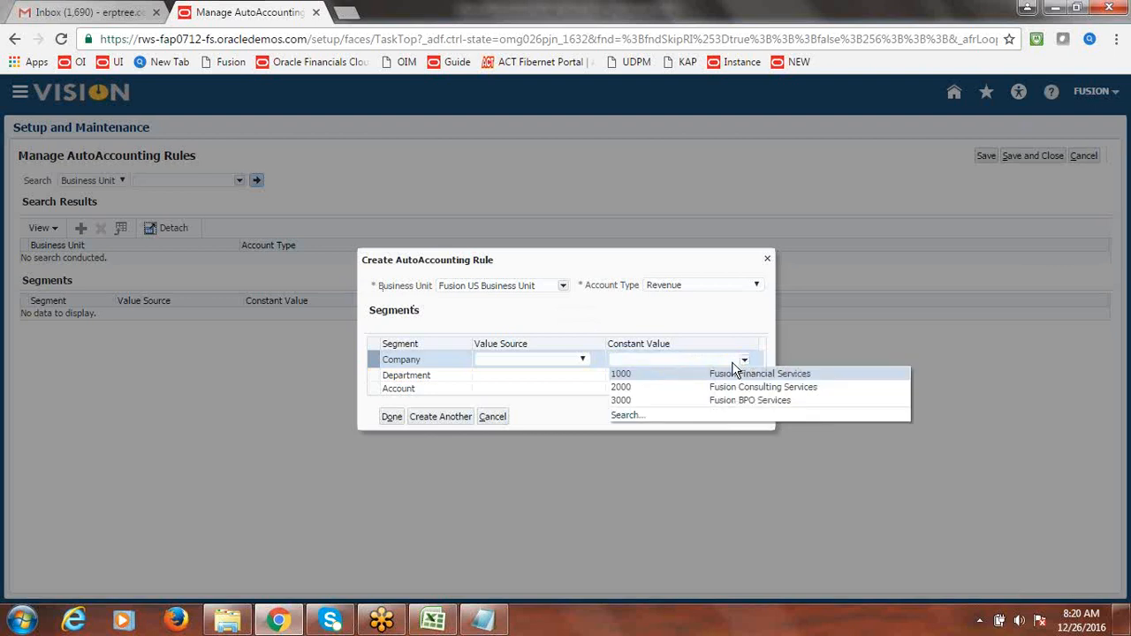
{"action": "left_click", "coordinate": [684, 376]}
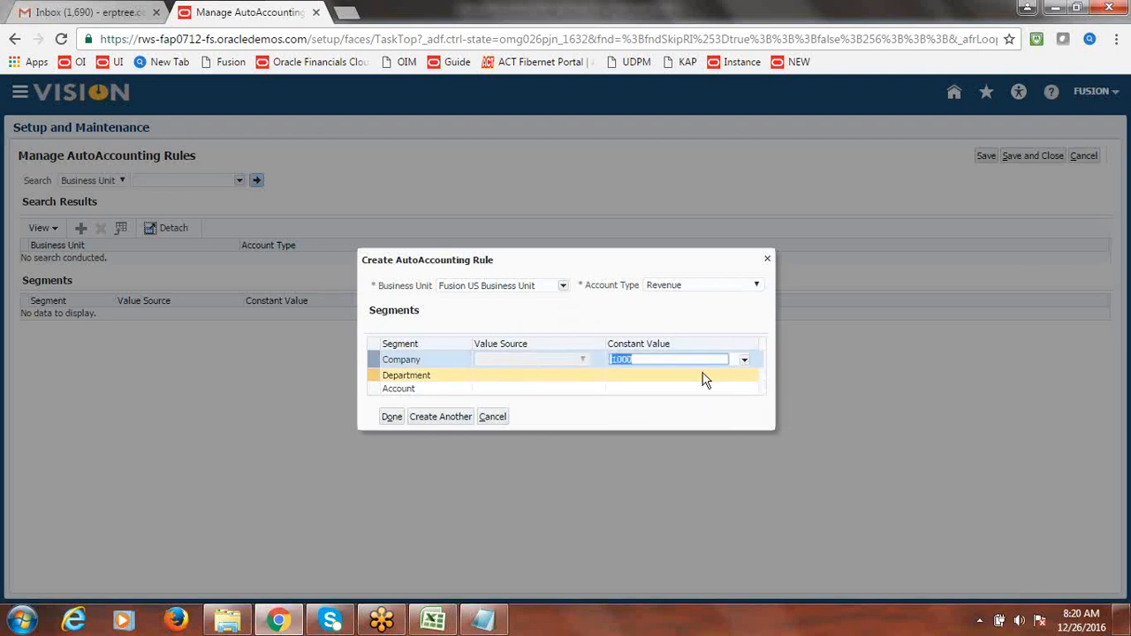
{"action": "left_click", "coordinate": [695, 376]}
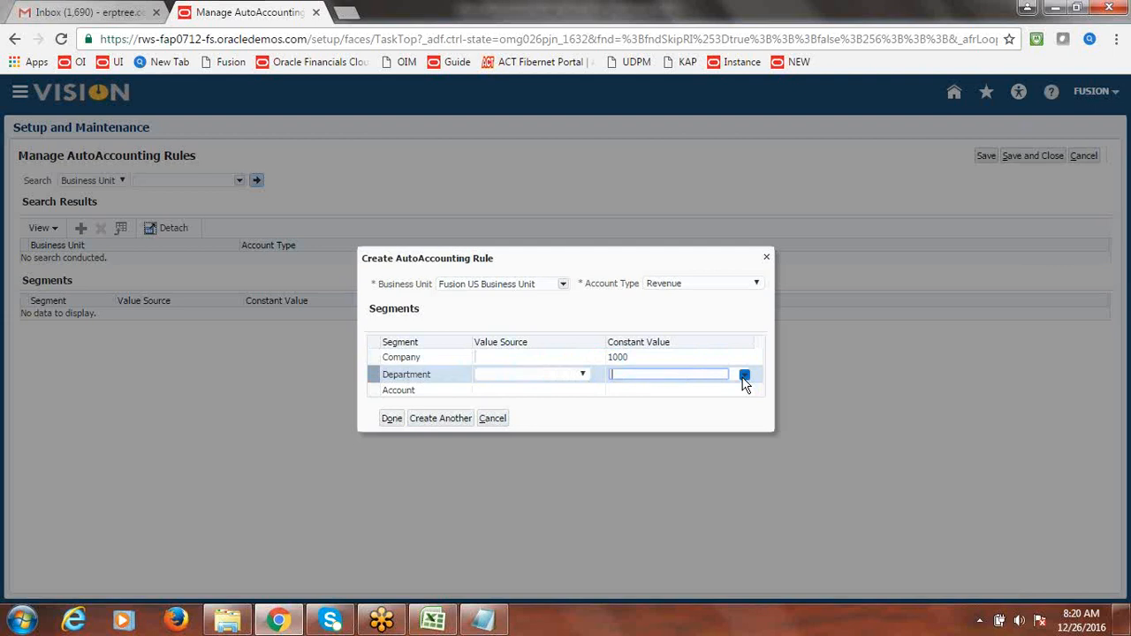
{"action": "left_click", "coordinate": [744, 376]}
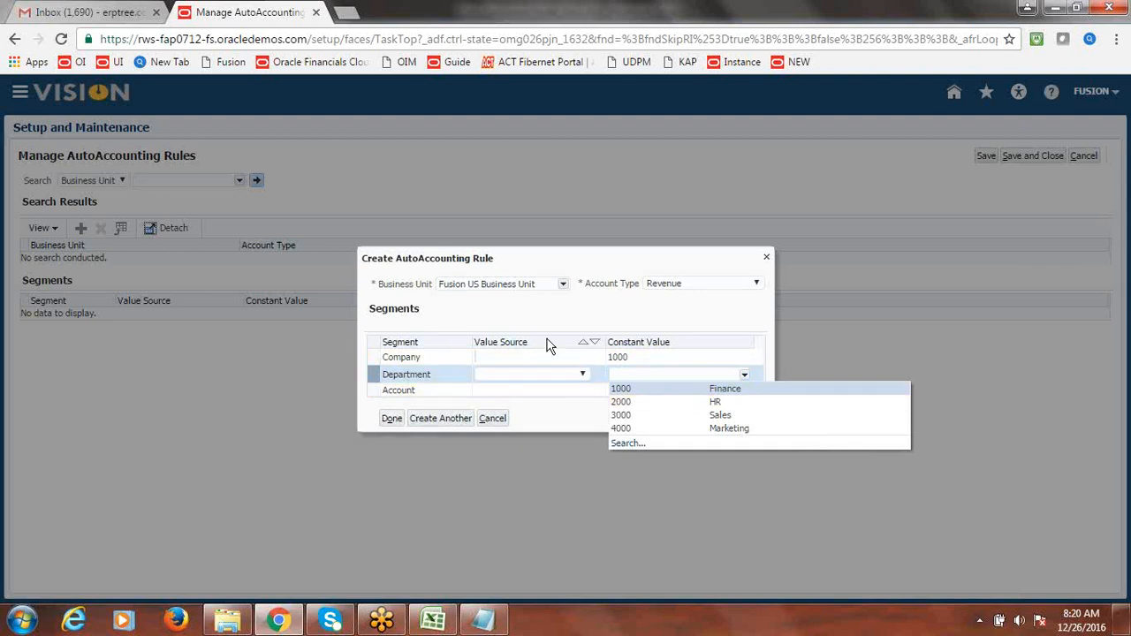
{"action": "left_click", "coordinate": [676, 394]}
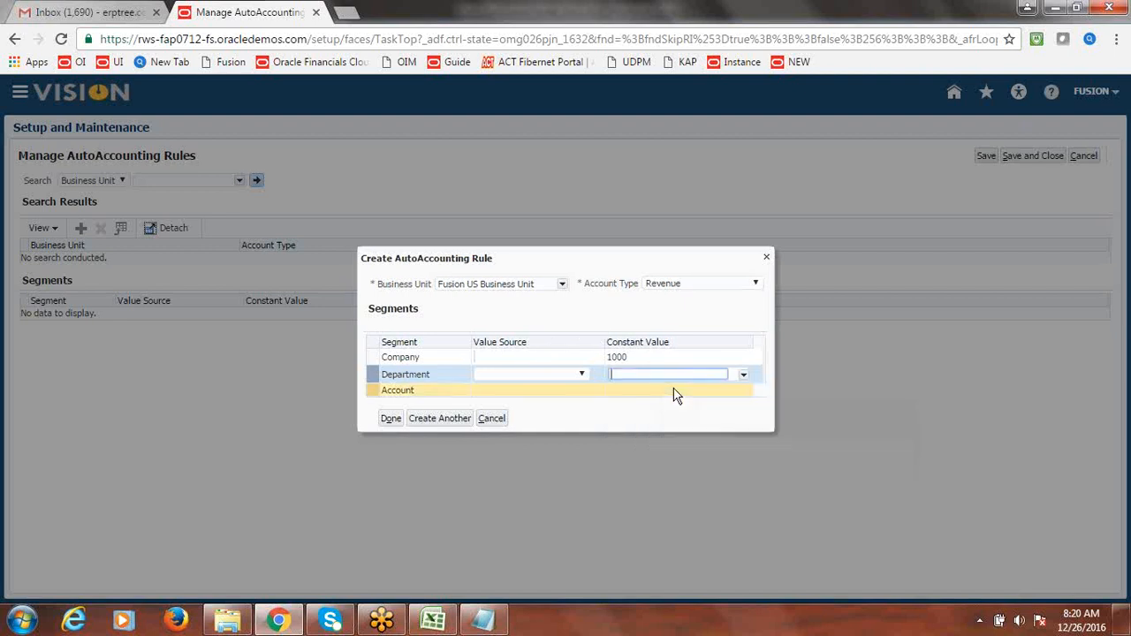
{"action": "left_click", "coordinate": [699, 397]}
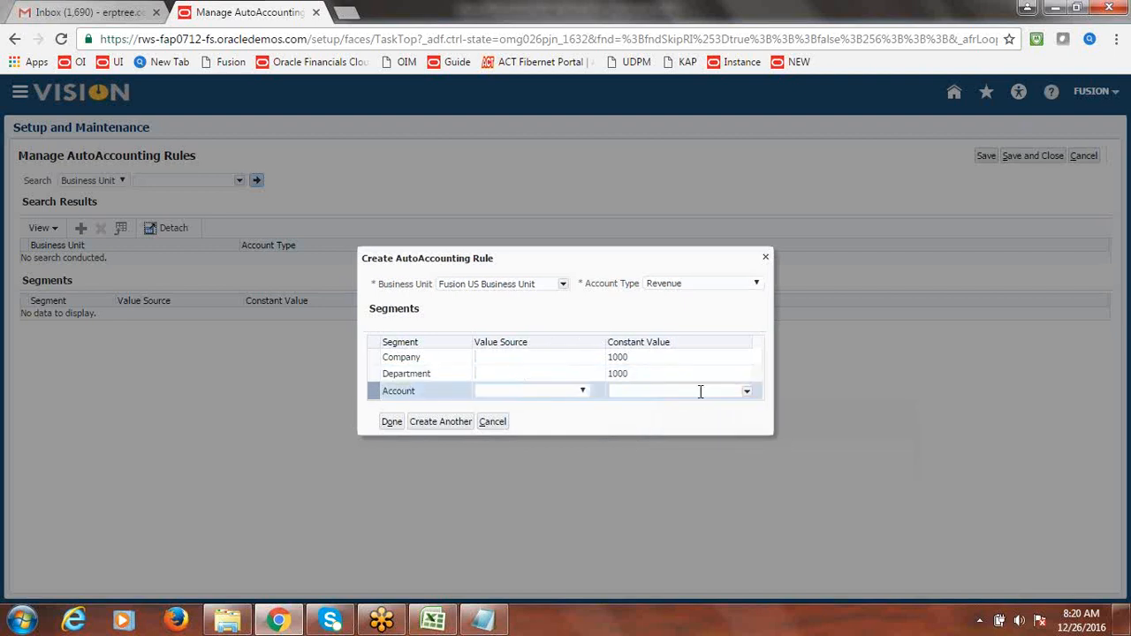
{"action": "left_click", "coordinate": [747, 390]}
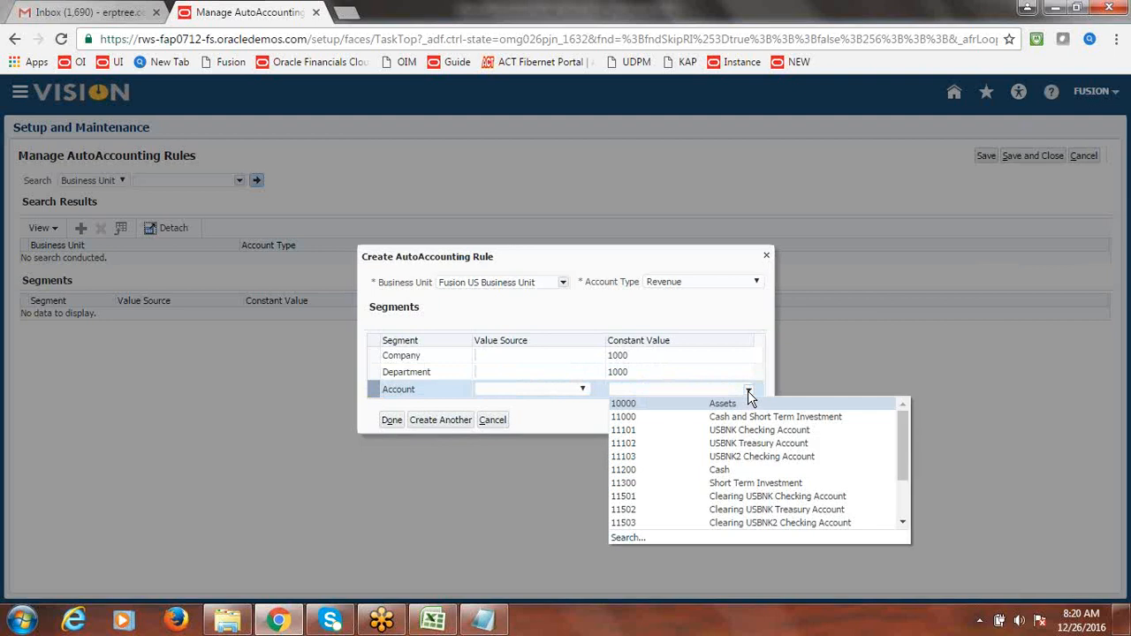
{"action": "left_click", "coordinate": [633, 536]}
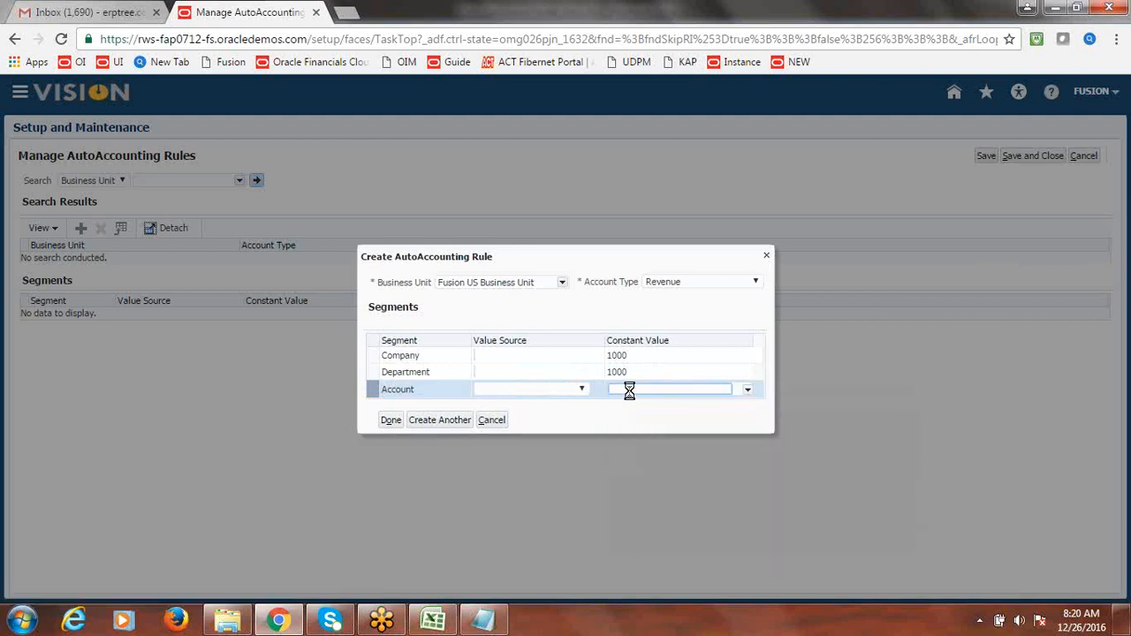
- Search account constant values for '4', then clear the filter and list all values
{"action": "left_click", "coordinate": [523, 221]}
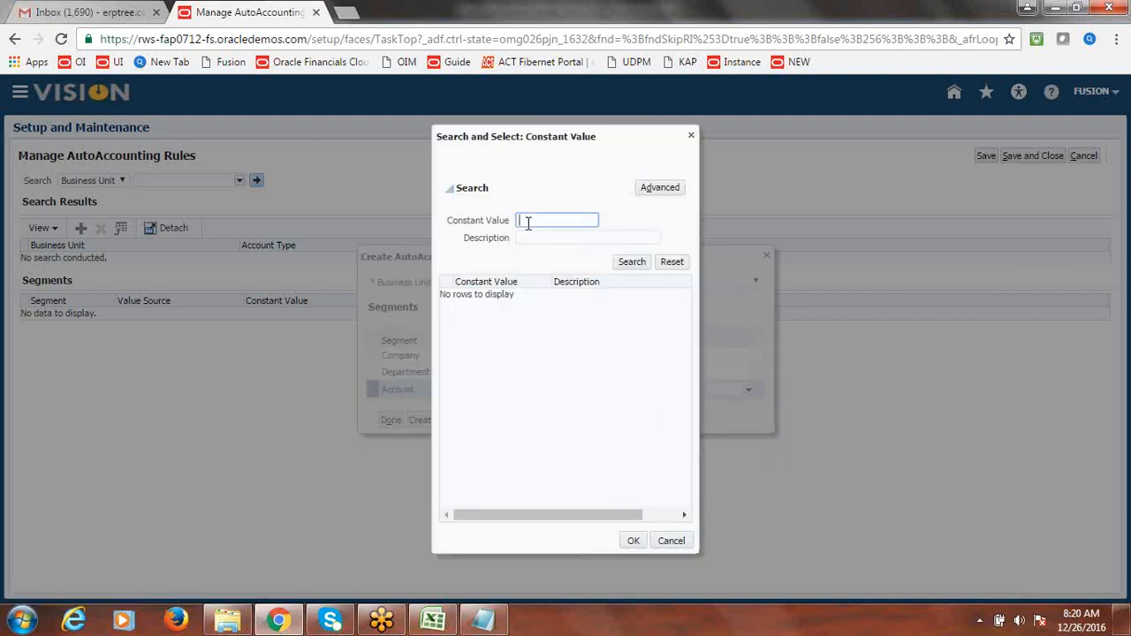
{"action": "type", "text": "4"}
{"action": "left_click", "coordinate": [629, 263]}
{"action": "left_click", "coordinate": [530, 221]}
{"action": "key", "text": "BackSpace"}
{"action": "left_click", "coordinate": [633, 263]}
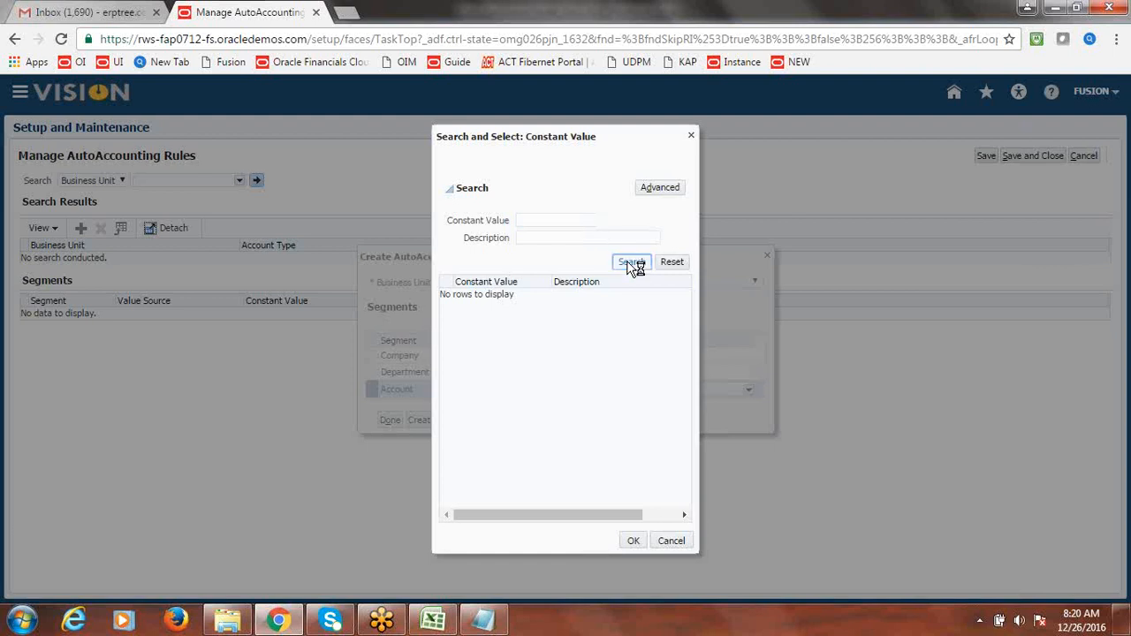
{"action": "left_click_drag", "start_coordinate": [692, 355], "coordinate": [686, 457]}
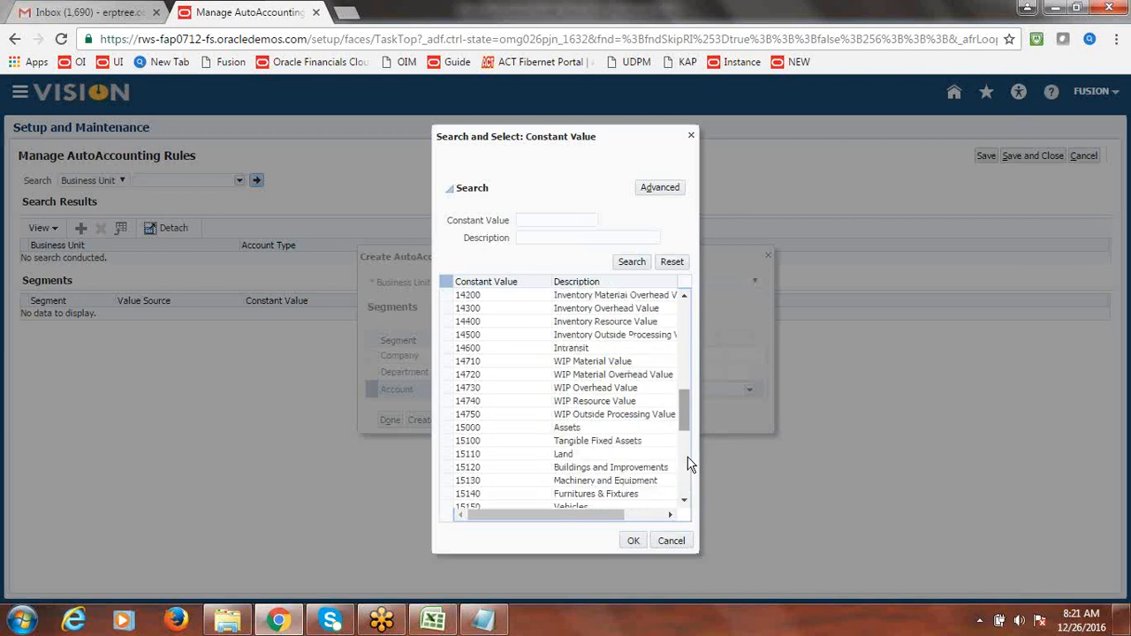
{"action": "left_click_drag", "start_coordinate": [685, 410], "coordinate": [691, 478]}
- Search account values by description 'Sales', then 'Training', then clear the description filter
{"action": "left_click", "coordinate": [547, 235]}
{"action": "type", "text": "Sales"}
{"action": "left_click", "coordinate": [631, 264]}
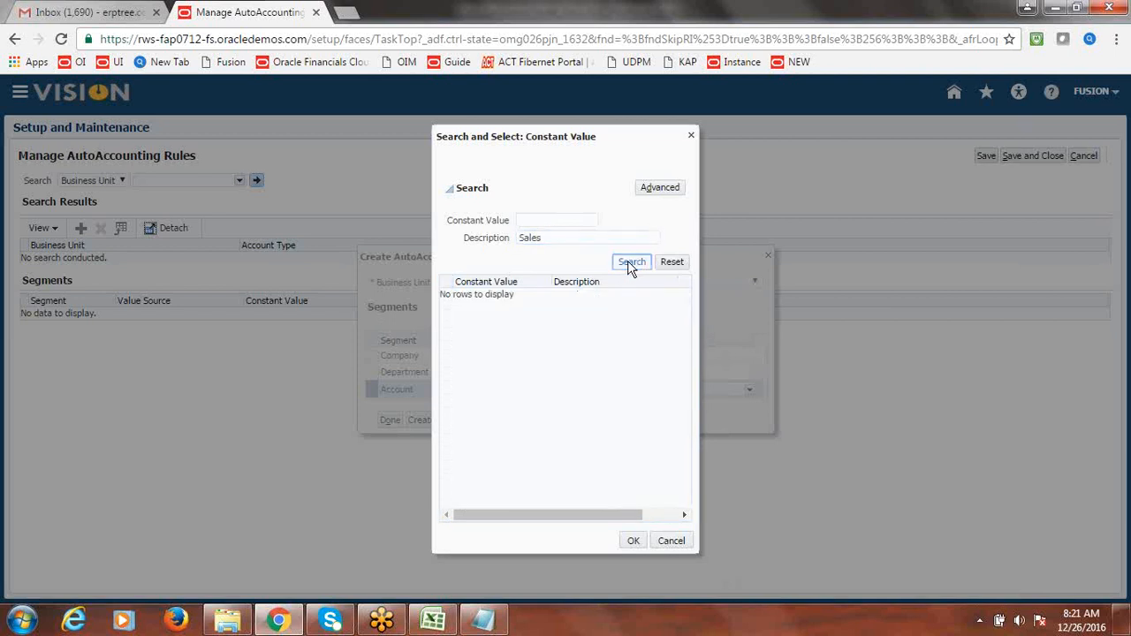
{"action": "left_click", "coordinate": [541, 237]}
{"action": "double_click", "coordinate": [529, 238]}
{"action": "key", "text": "BackSpace"}
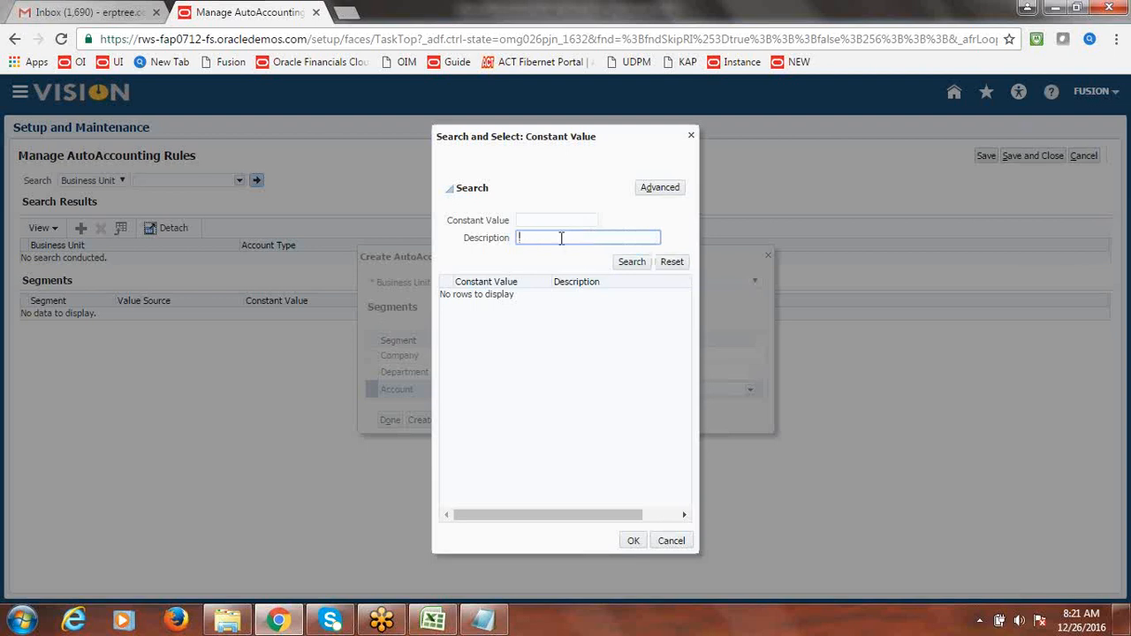
{"action": "type", "text": "Training"}
{"action": "left_click", "coordinate": [632, 263]}
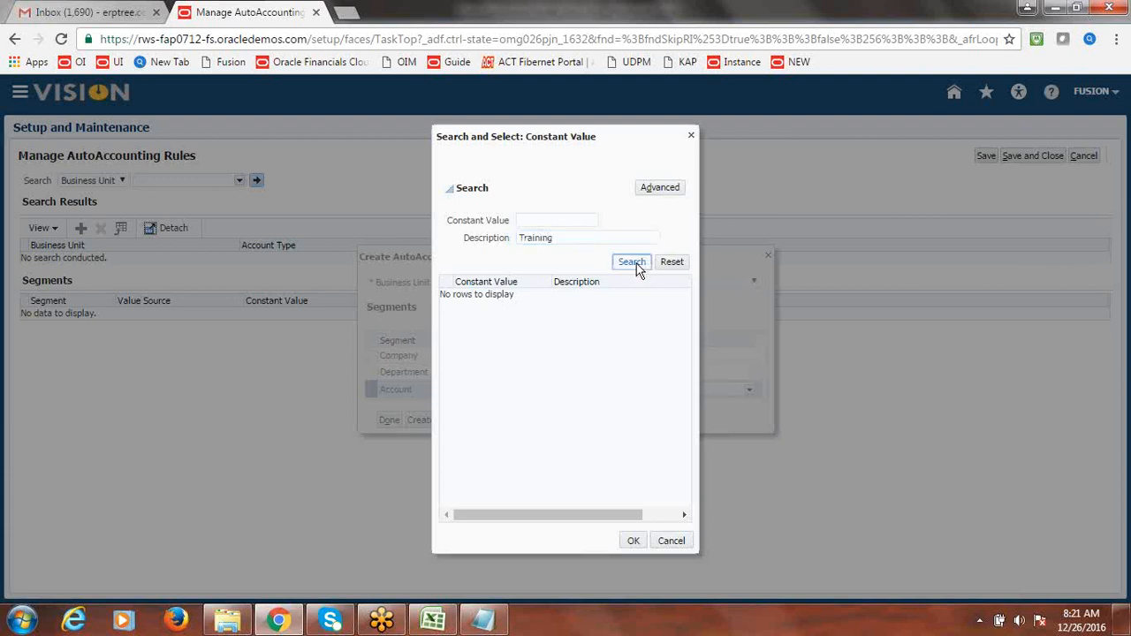
{"action": "key", "text": "shift+Tab"}
{"action": "key", "text": "BackSpace"}
{"action": "left_click", "coordinate": [638, 263]}
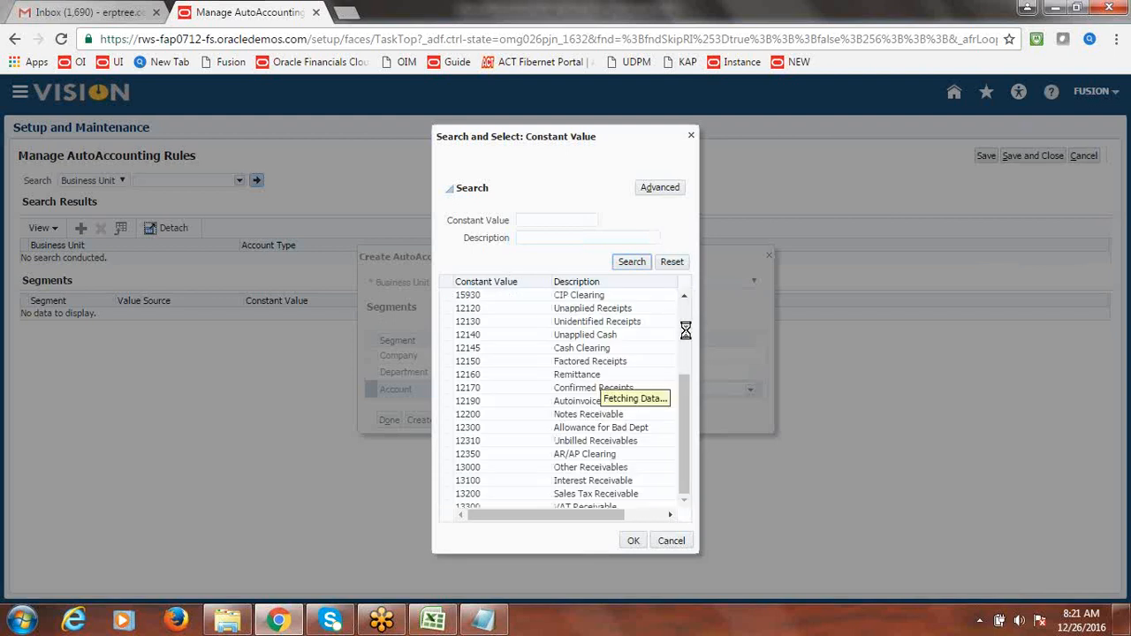
- Scroll the account list down to 41000 Revenue - Domestic, select it and confirm
{"action": "scroll", "coordinate": [694, 409], "scroll_direction": "down", "scroll_amount": 3}
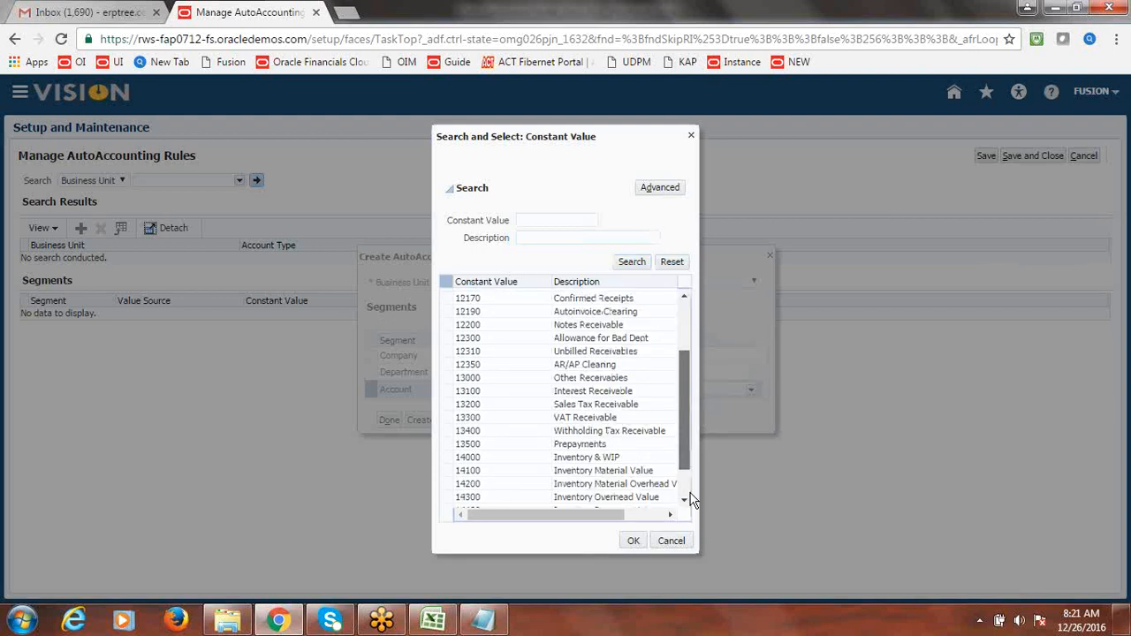
{"action": "left_click", "coordinate": [686, 502]}
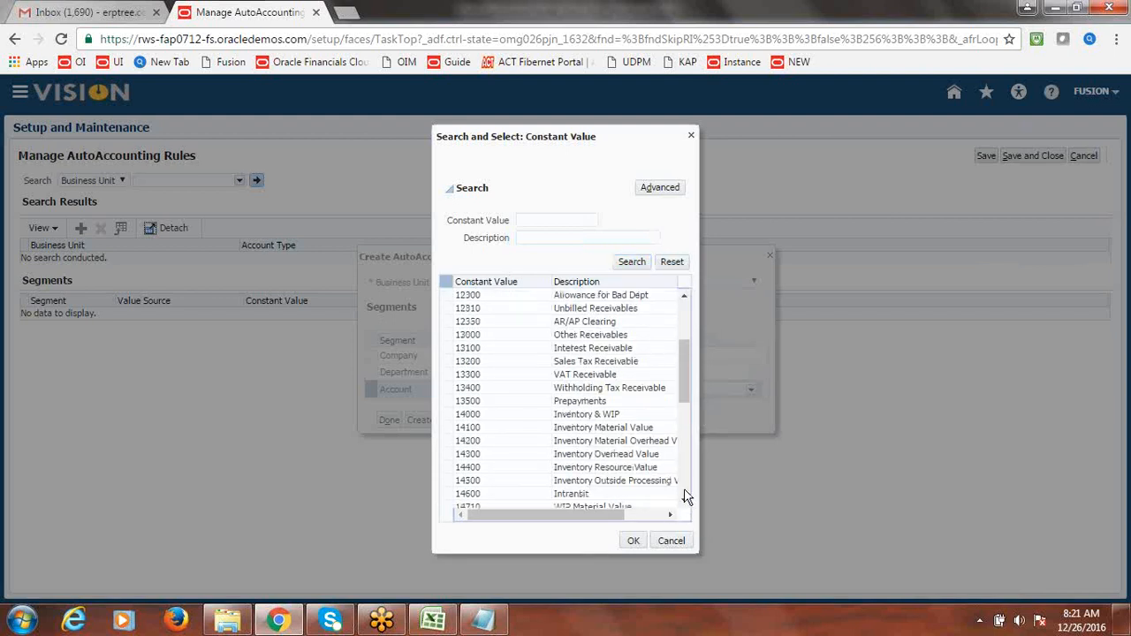
{"action": "left_click", "coordinate": [683, 490]}
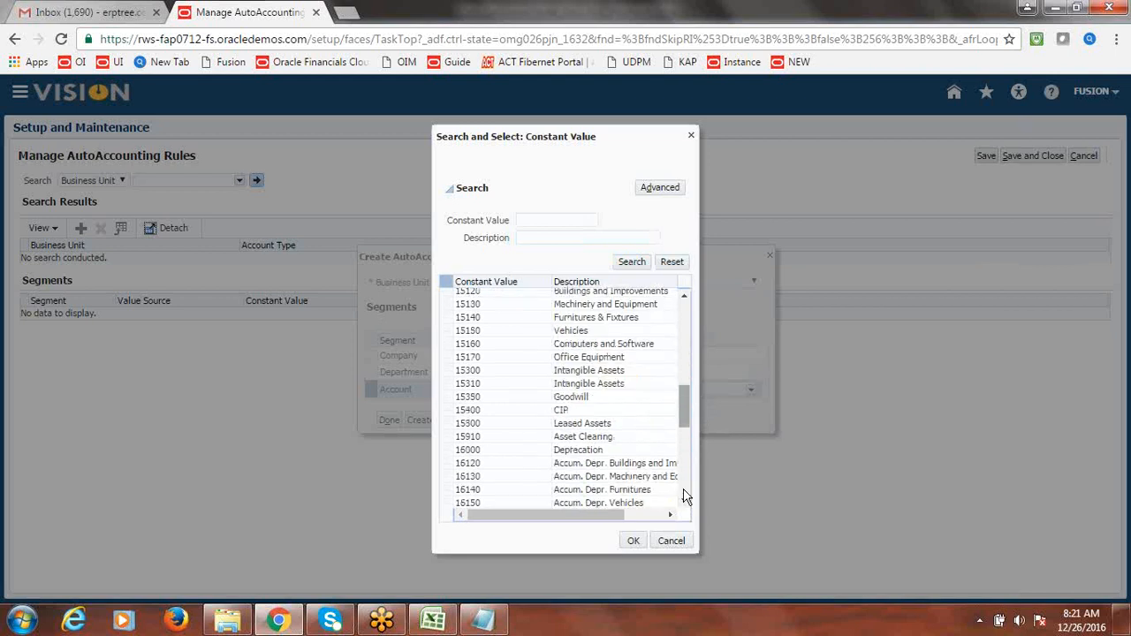
{"action": "left_click", "coordinate": [686, 495]}
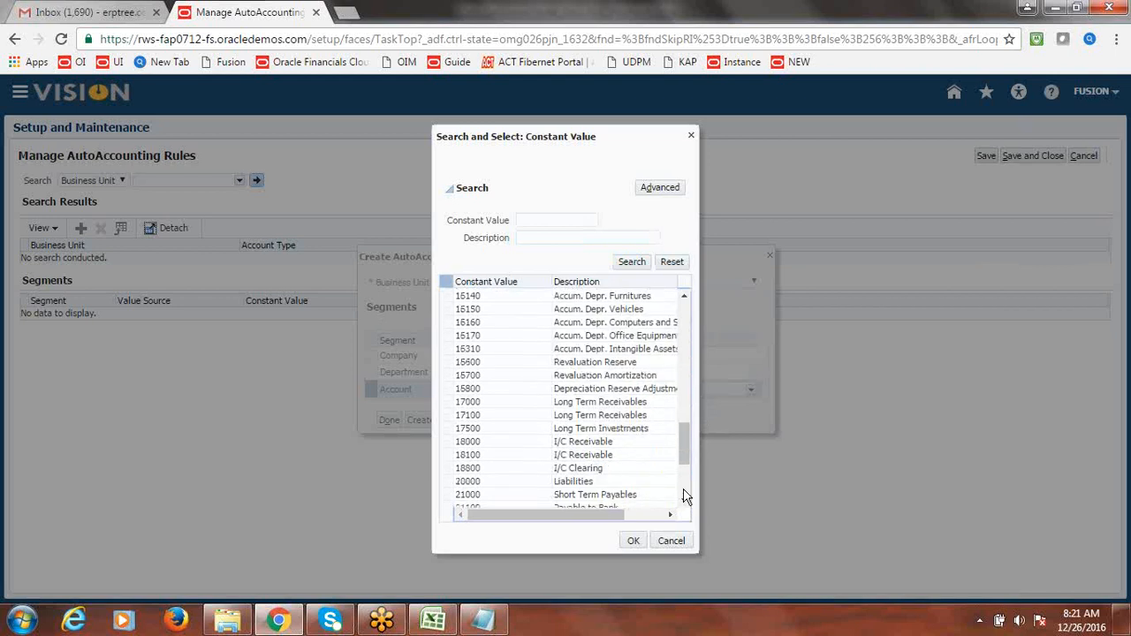
{"action": "left_click", "coordinate": [685, 495]}
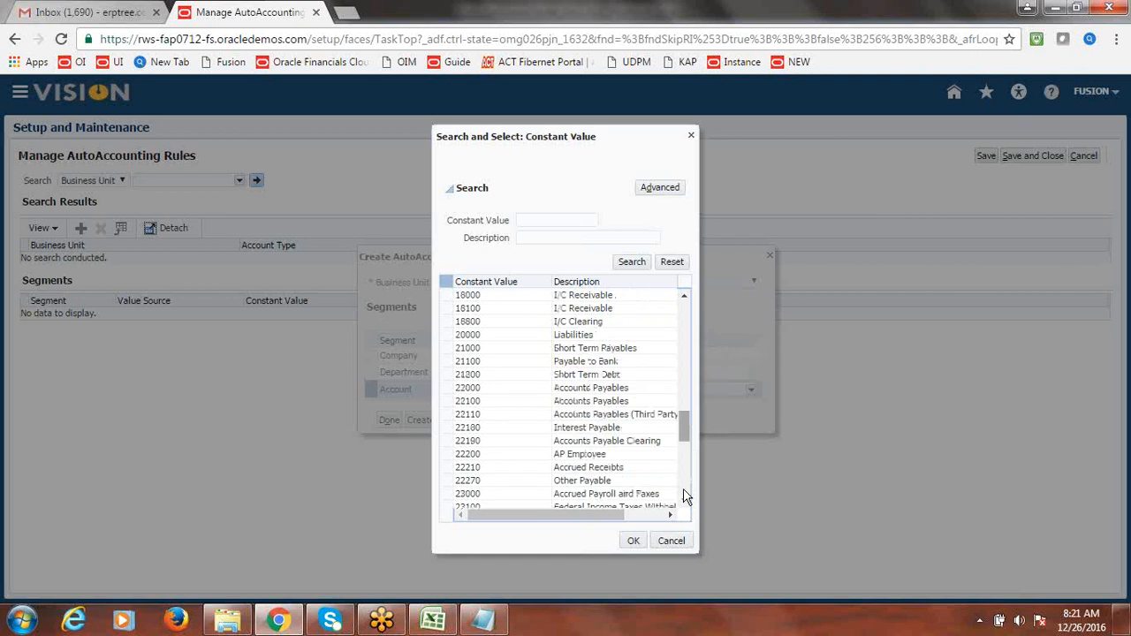
{"action": "left_click", "coordinate": [685, 497]}
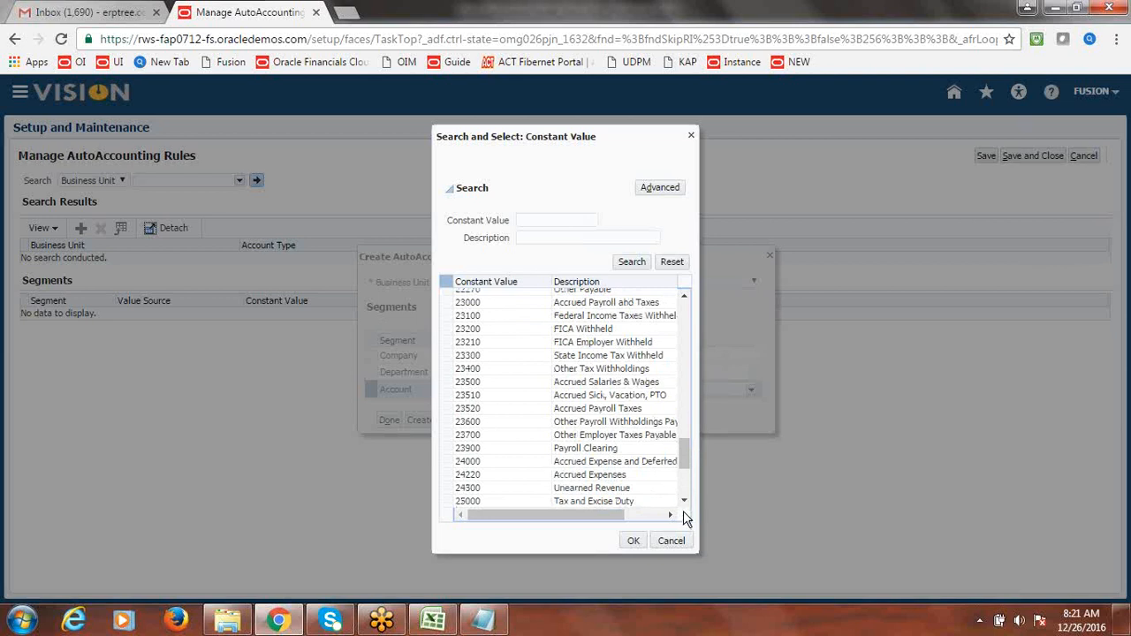
{"action": "left_click", "coordinate": [684, 501]}
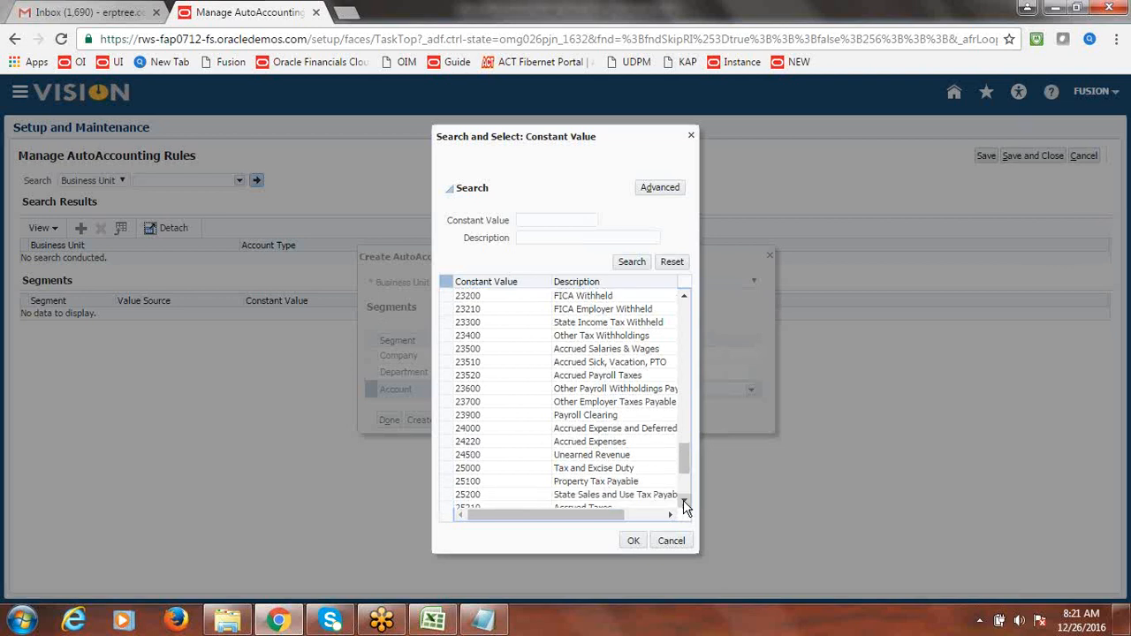
{"action": "left_click", "coordinate": [683, 500]}
{"action": "left_click", "coordinate": [683, 500]}
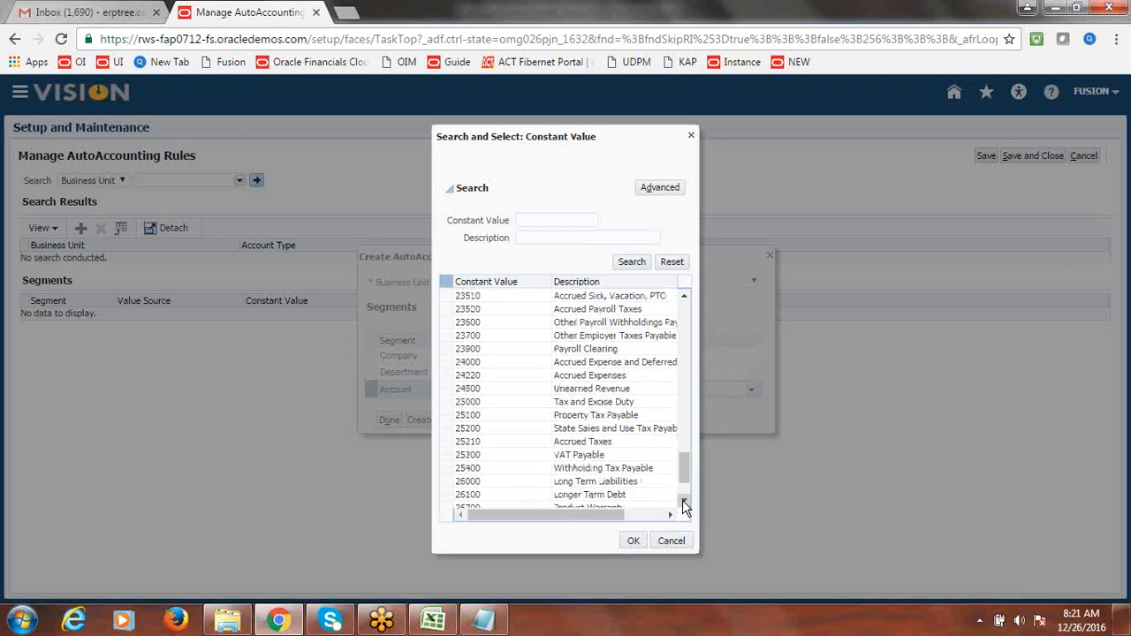
{"action": "left_click", "coordinate": [683, 500]}
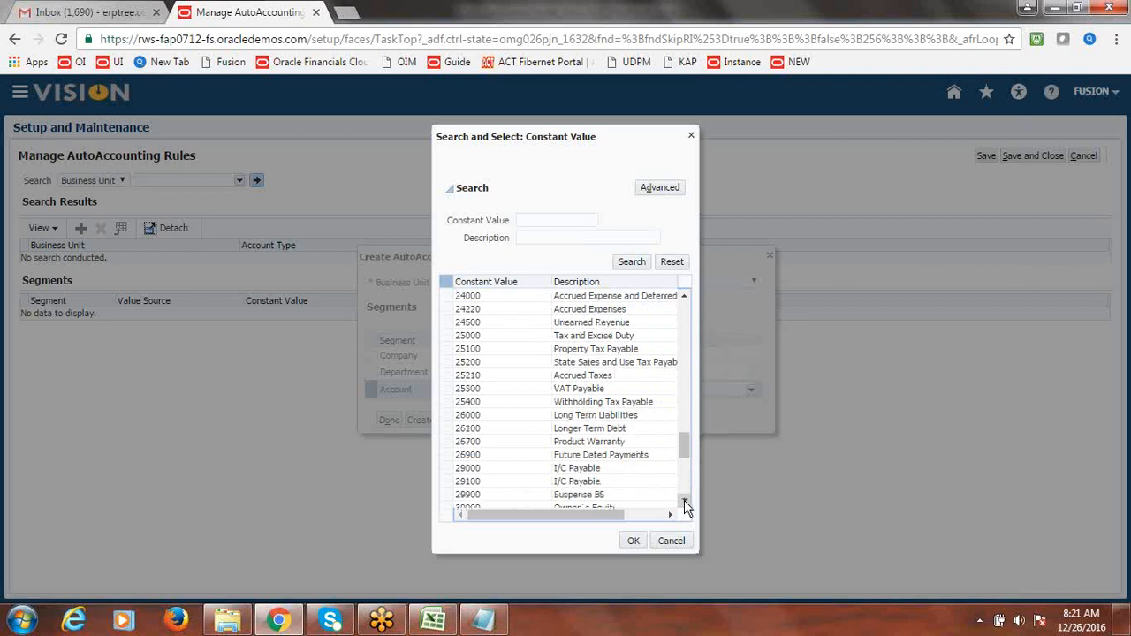
{"action": "left_click", "coordinate": [685, 503]}
{"action": "left_click", "coordinate": [685, 502]}
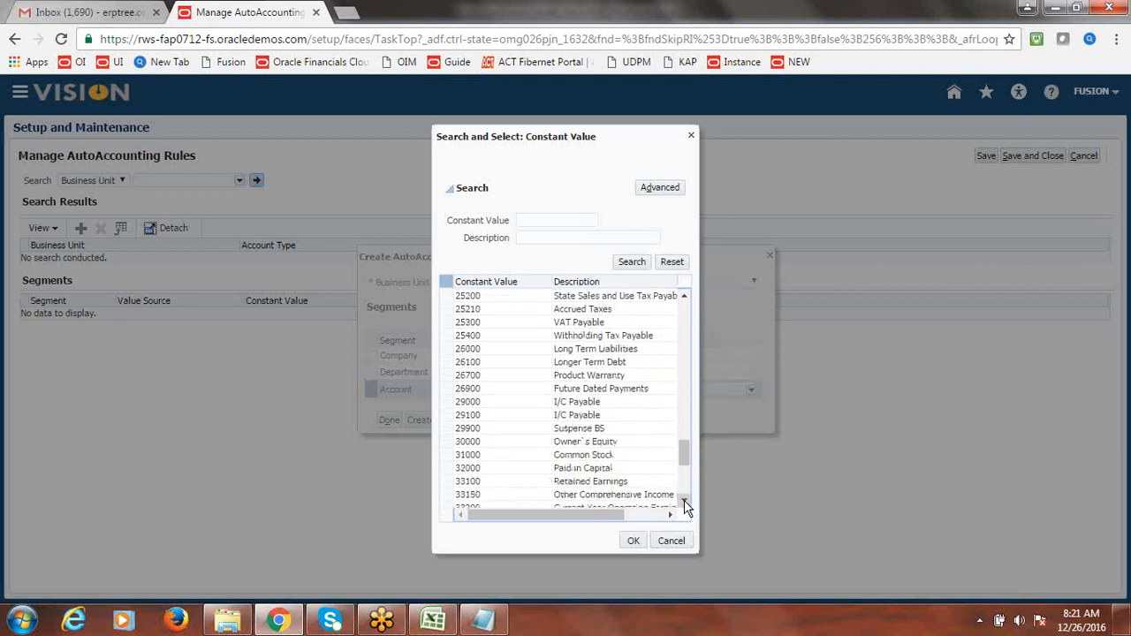
{"action": "left_click", "coordinate": [684, 502]}
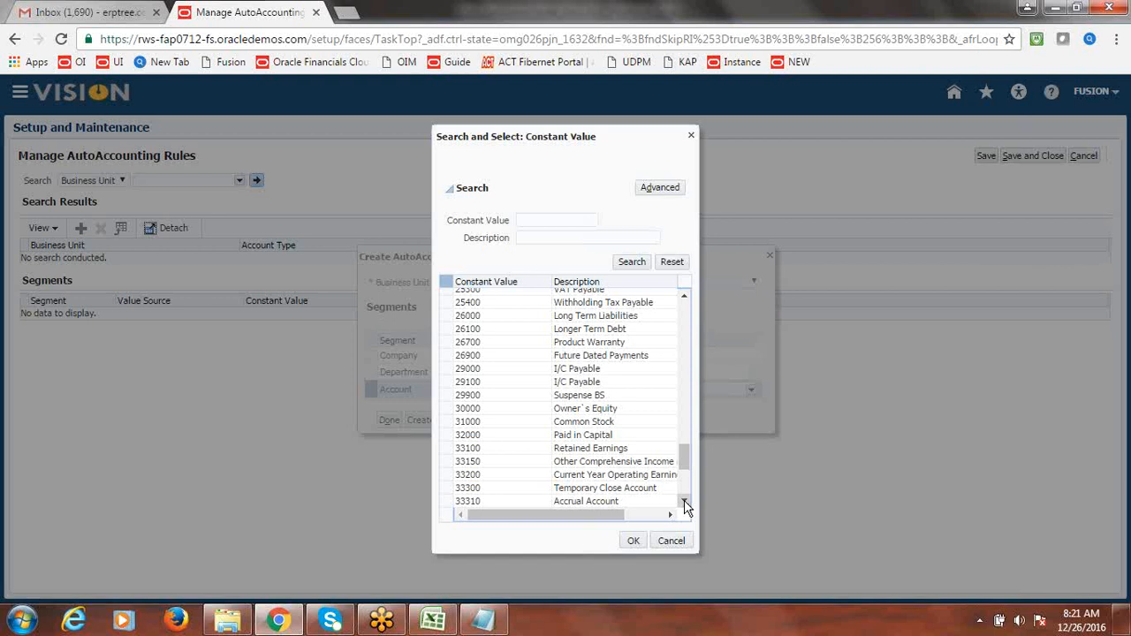
{"action": "left_click", "coordinate": [685, 503]}
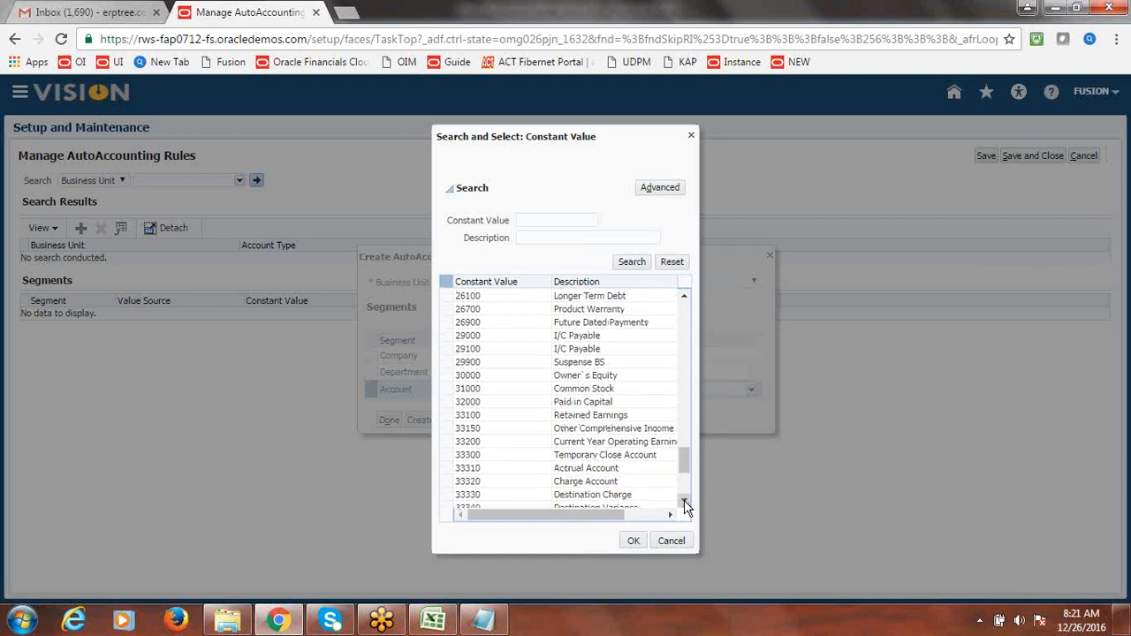
{"action": "left_click", "coordinate": [685, 503]}
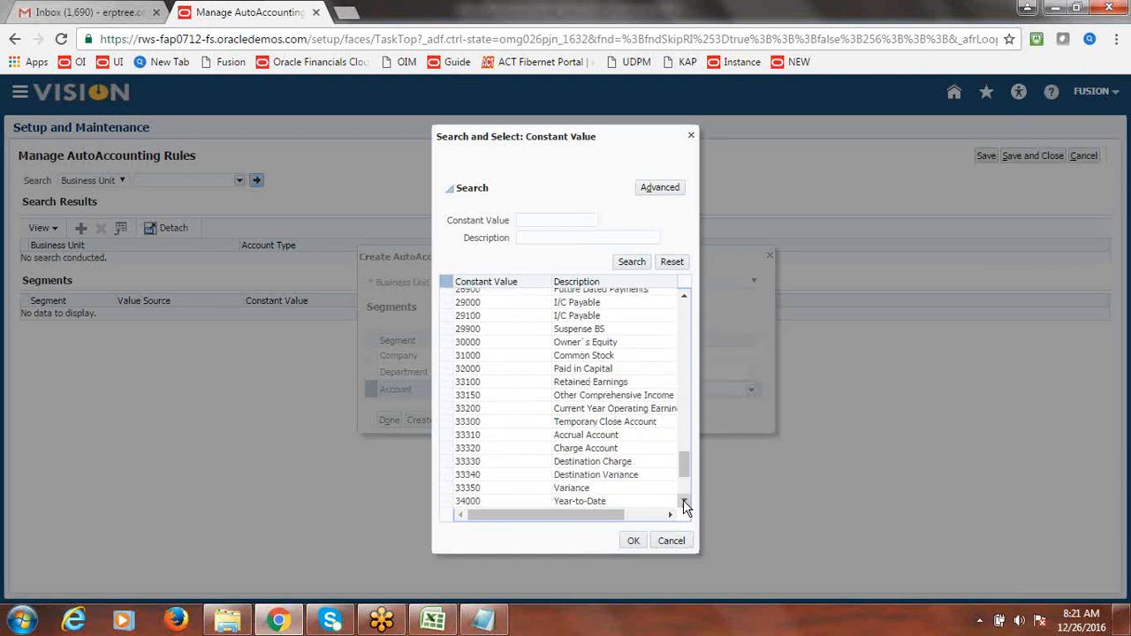
{"action": "left_click", "coordinate": [685, 503]}
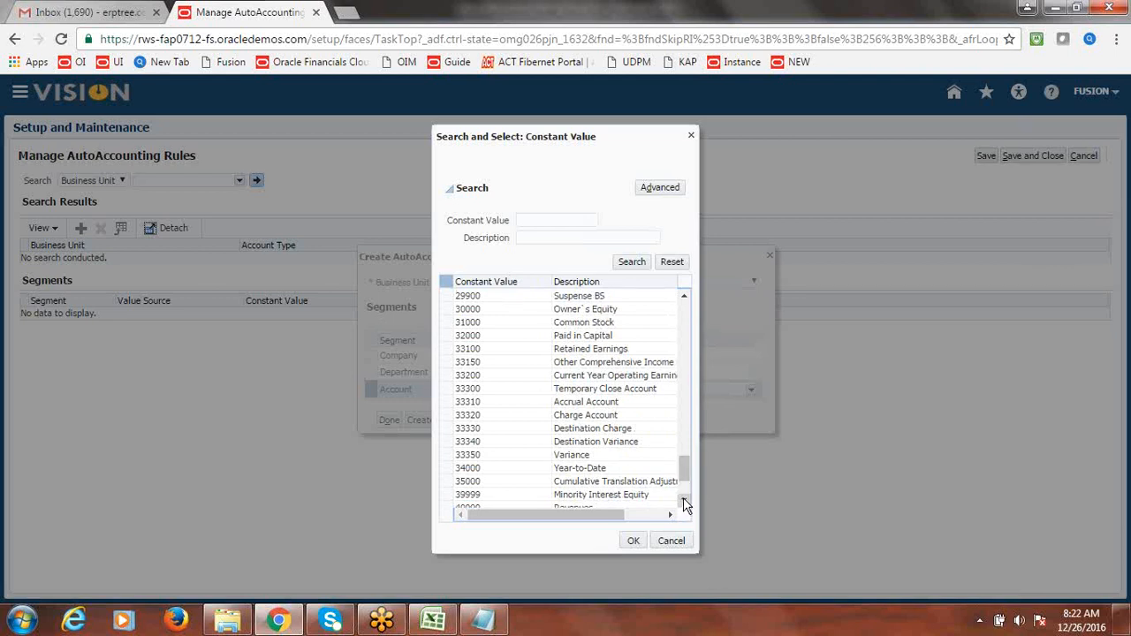
{"action": "left_click", "coordinate": [684, 501]}
{"action": "left_click", "coordinate": [683, 500]}
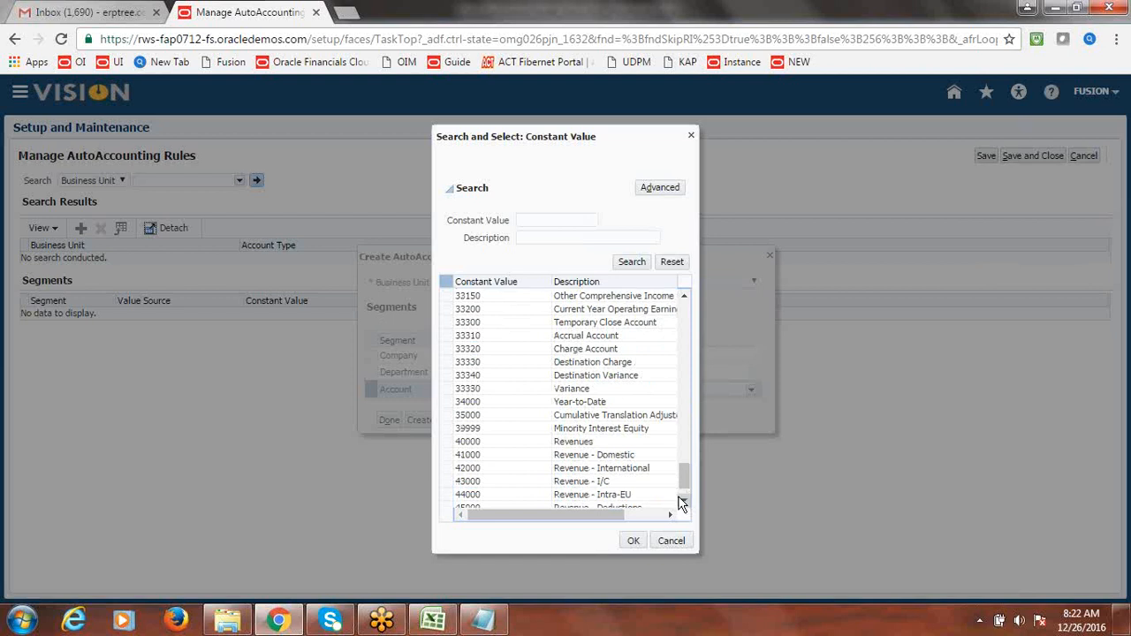
{"action": "left_click", "coordinate": [583, 457]}
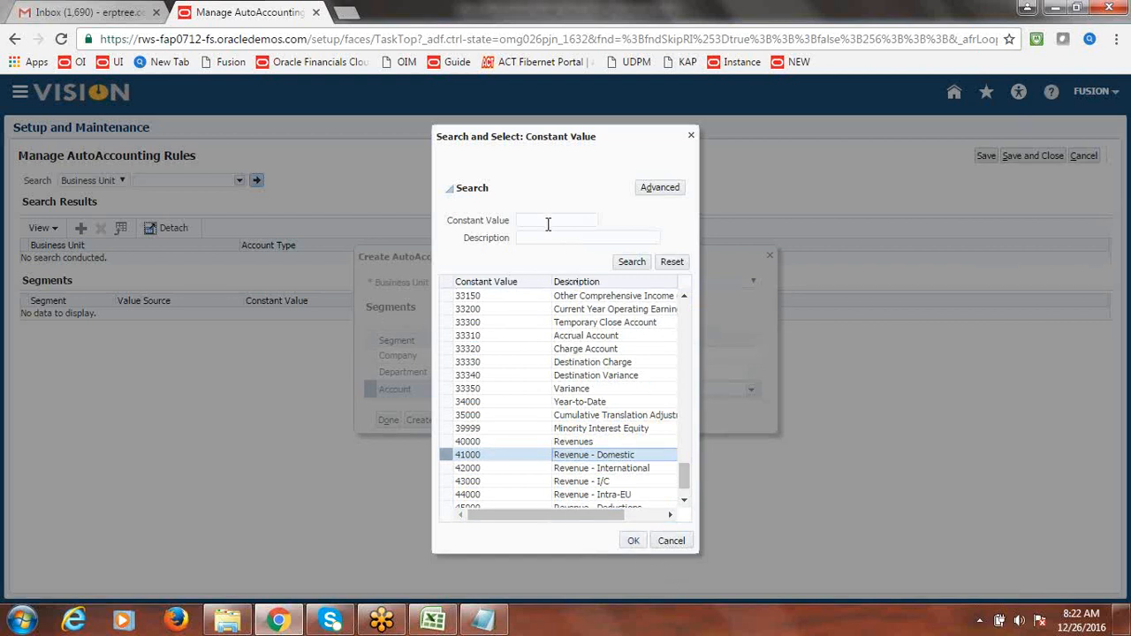
{"action": "left_click", "coordinate": [631, 542]}
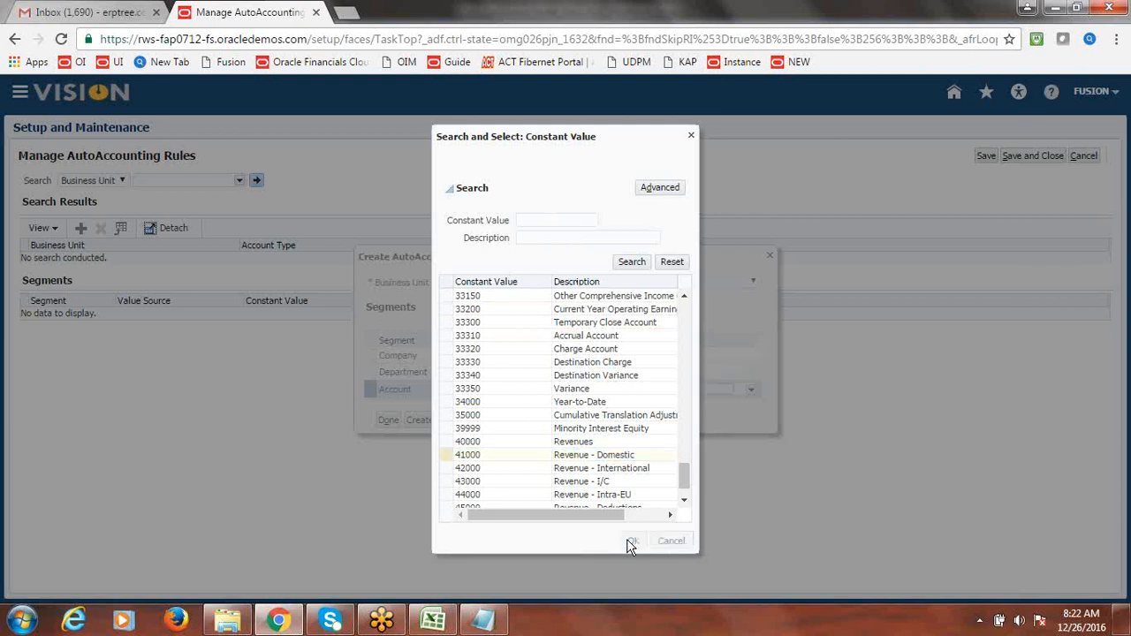
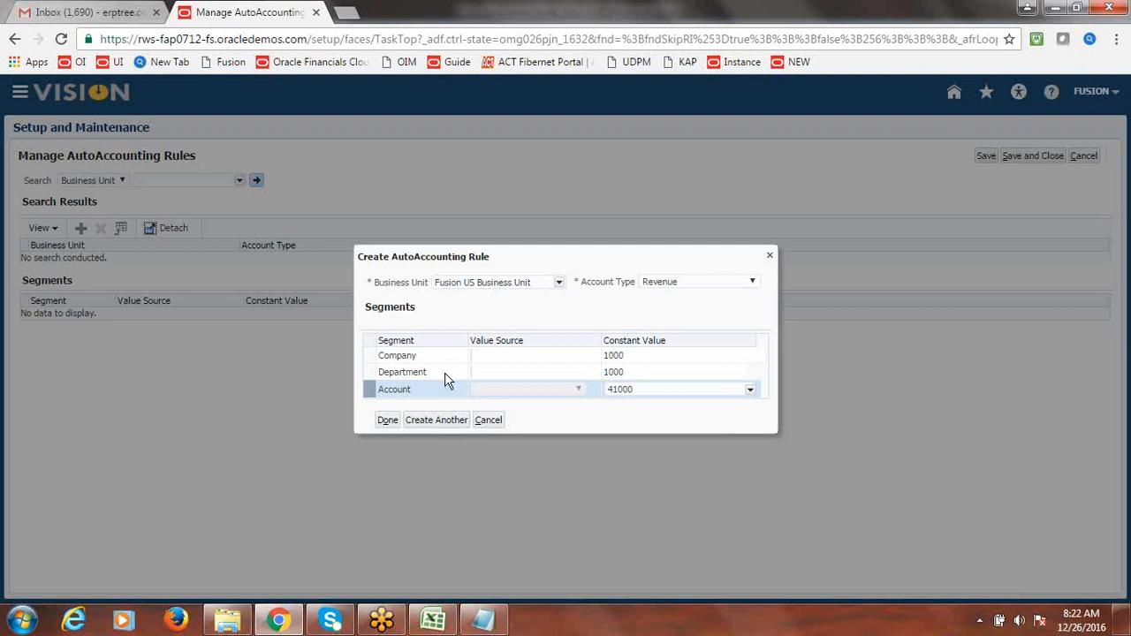
- Confirm the Revenue rule (1000, 1000, 41000), compare it with the Receivable rule, and save the AutoAccounting rules
{"action": "left_click", "coordinate": [389, 422]}
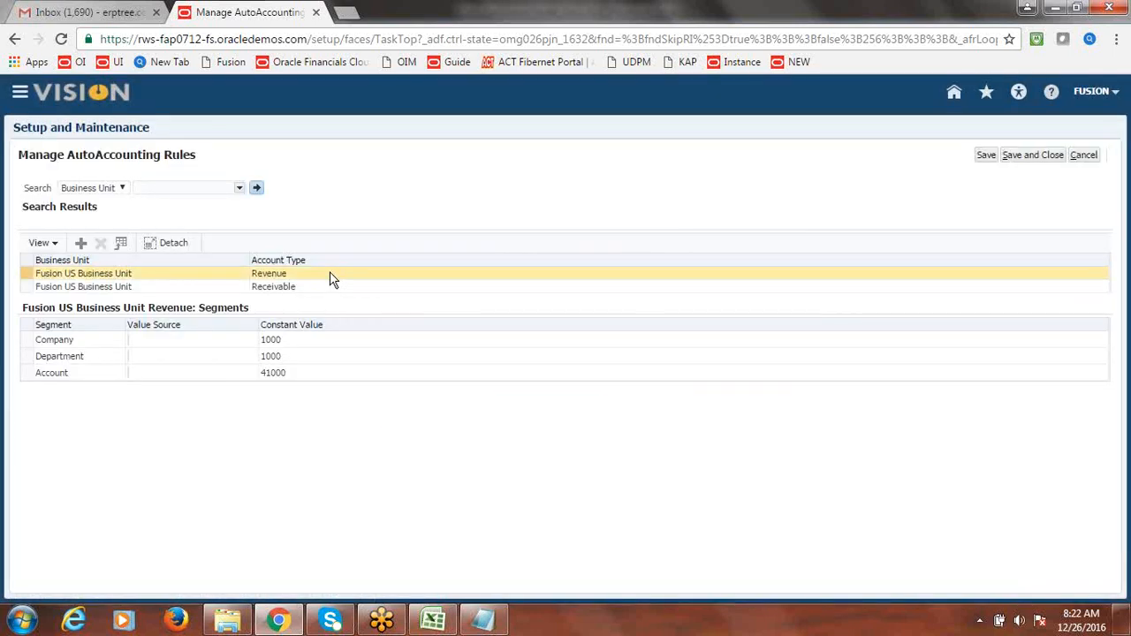
{"action": "left_click", "coordinate": [323, 287]}
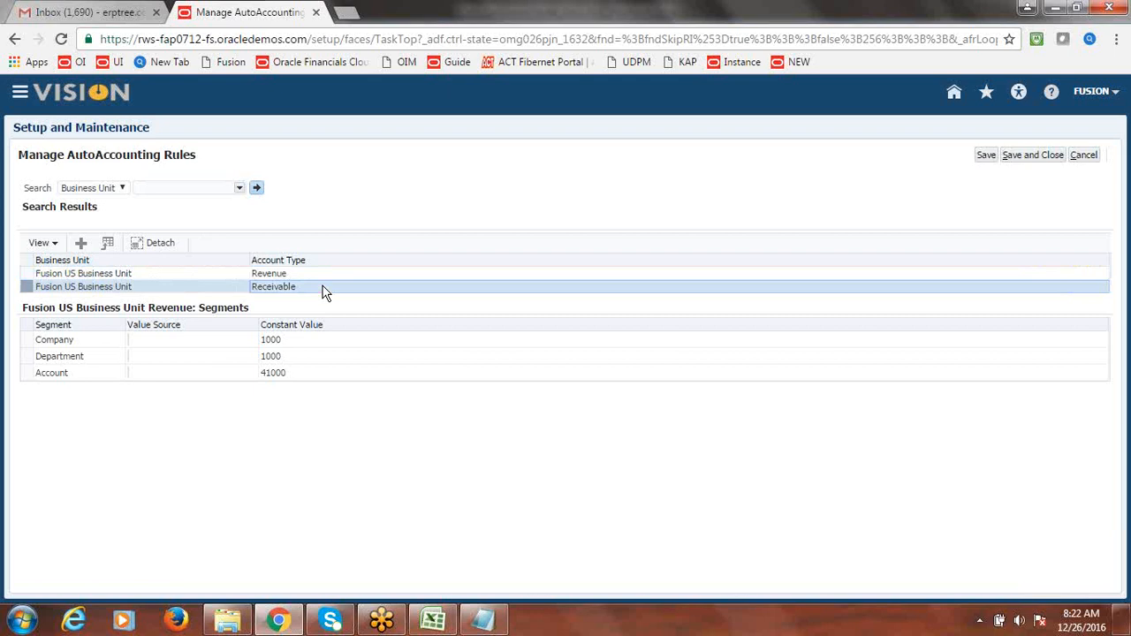
{"action": "left_click", "coordinate": [313, 273]}
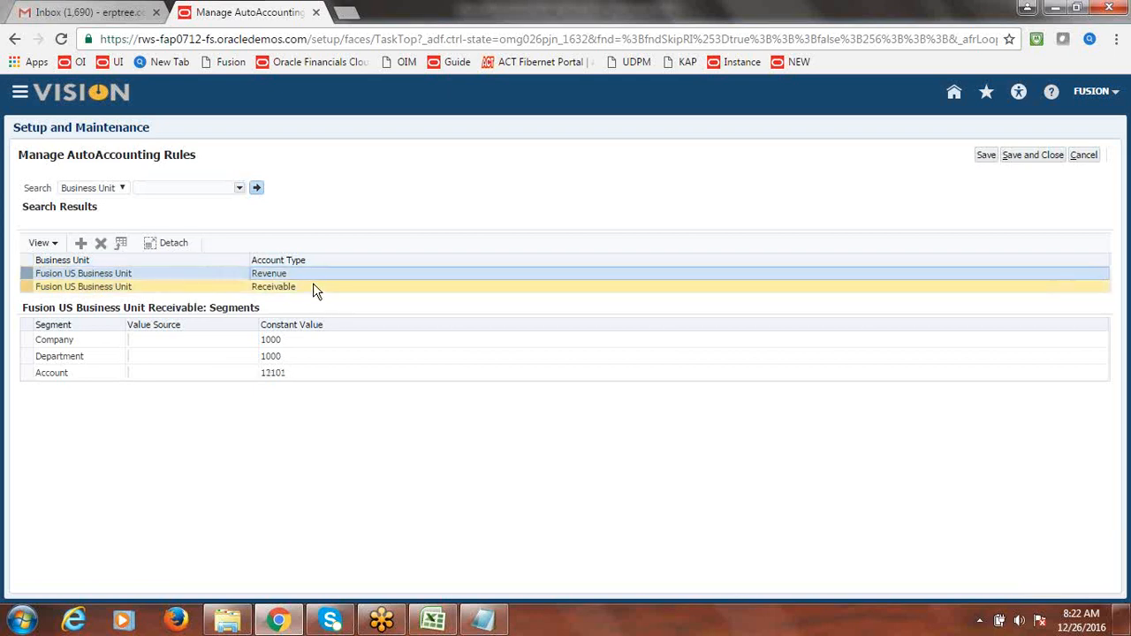
{"action": "left_click", "coordinate": [314, 286]}
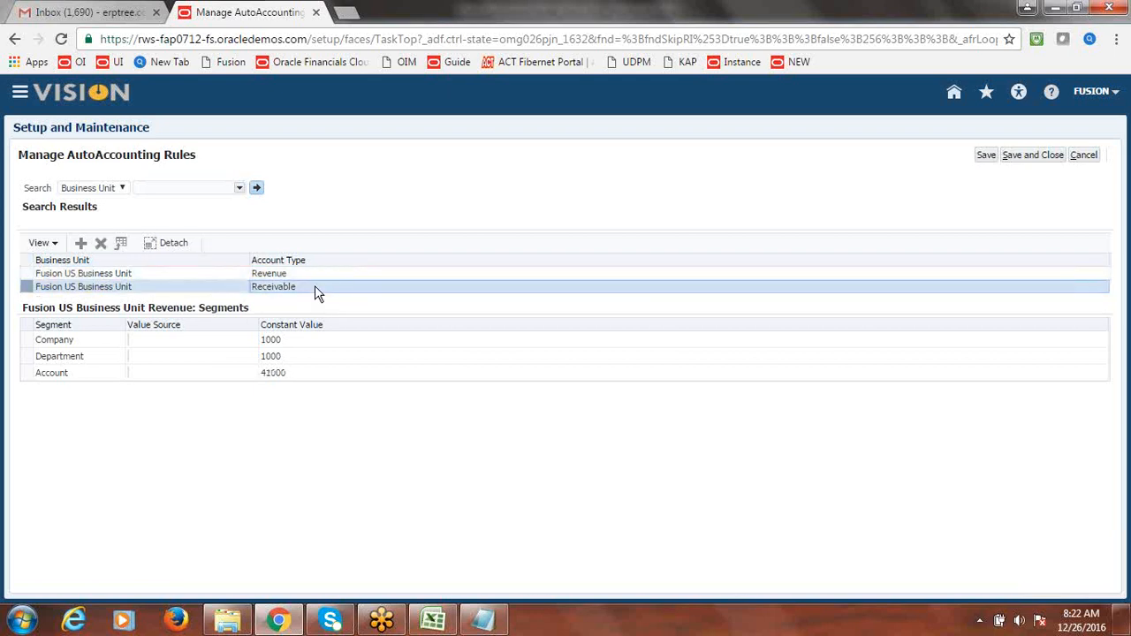
{"action": "left_click", "coordinate": [1013, 164]}
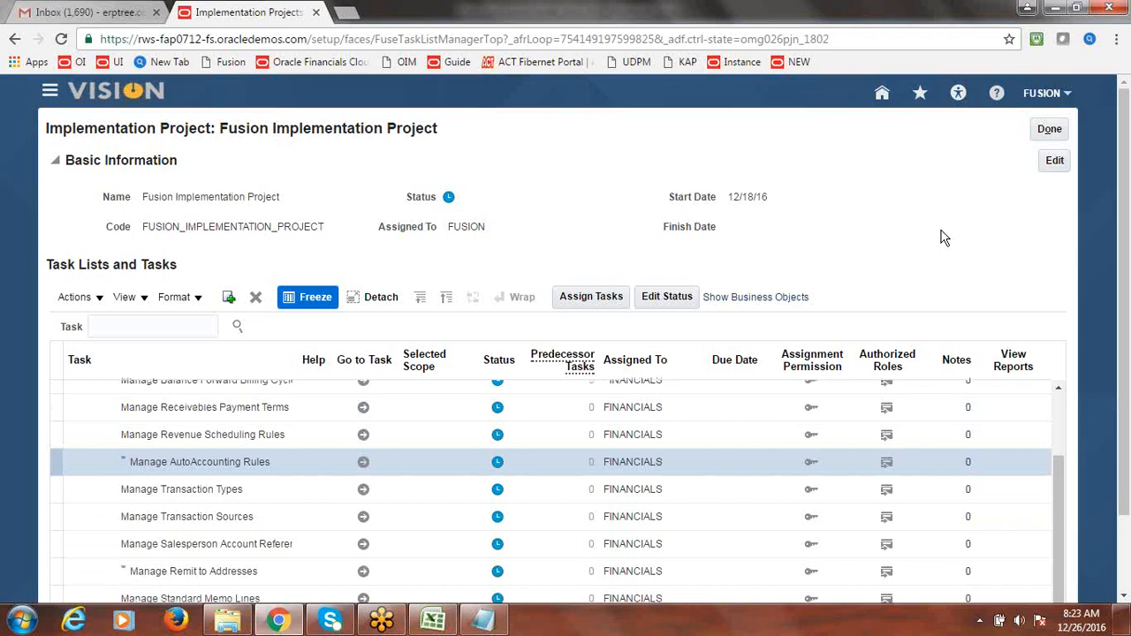
{"action": "key", "text": "alt+Tab"}
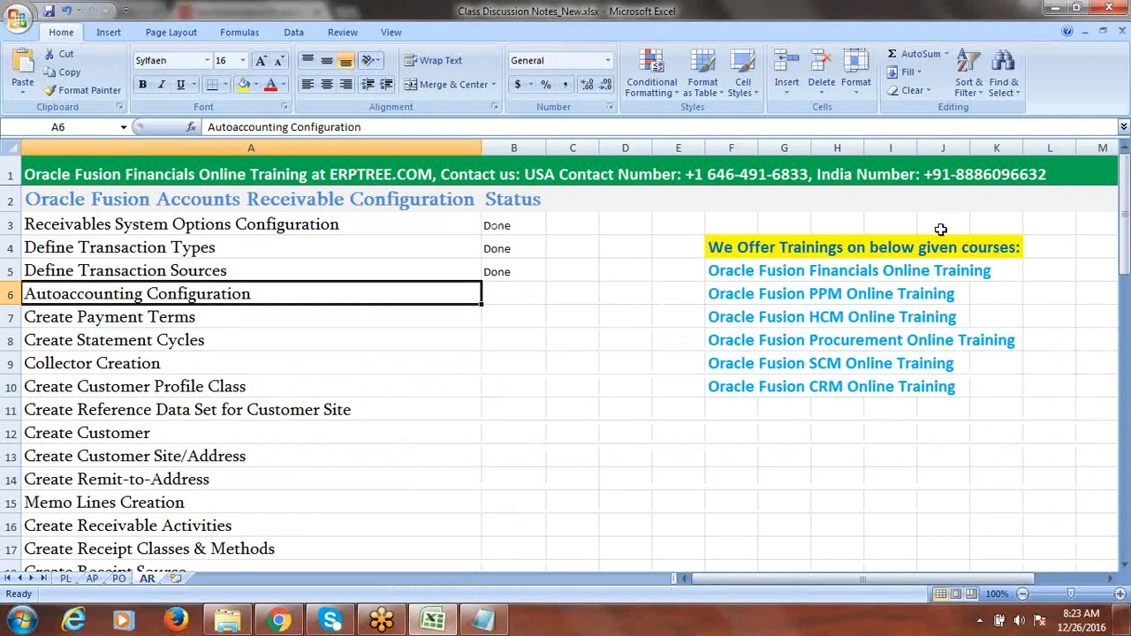
- Enter Done as the Autoaccounting Configuration status in B6 and save the workbook
{"action": "left_click", "coordinate": [499, 294]}
{"action": "type", "text": "Done"}
{"action": "key", "text": "Tab"}
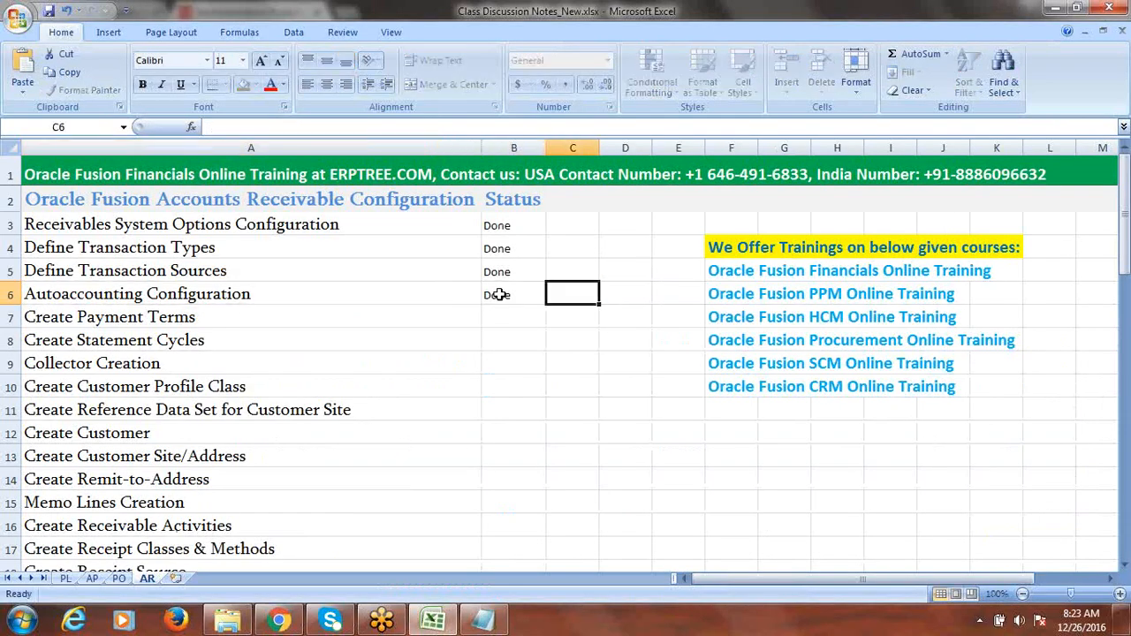
{"action": "key", "text": "ctrl+s"}
{"action": "left_click", "coordinate": [175, 320]}
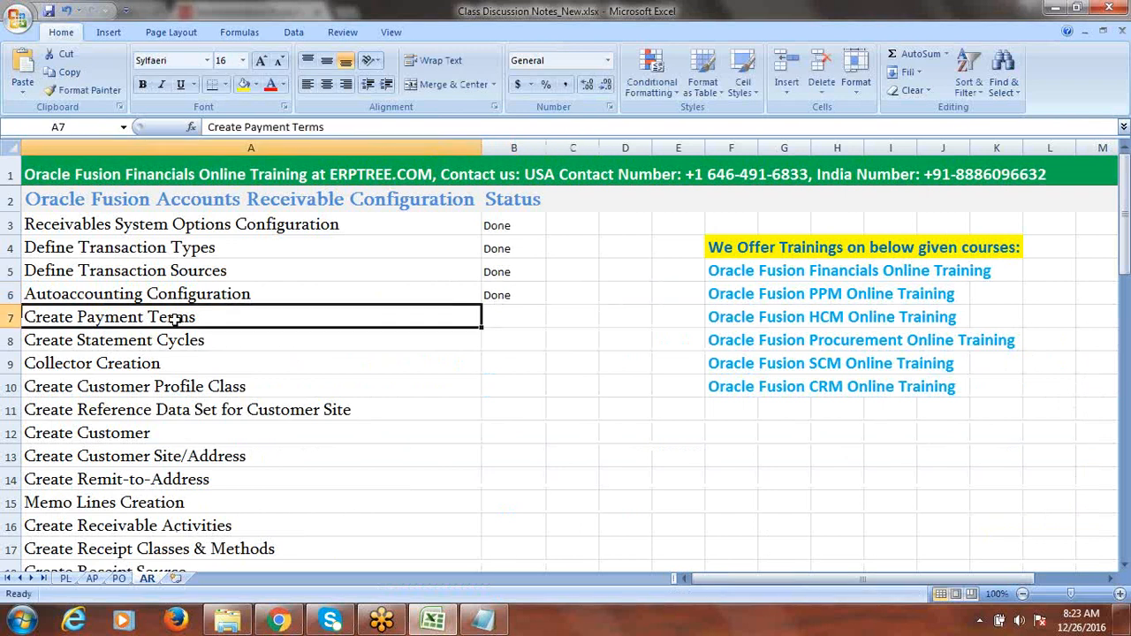
{"action": "left_click", "coordinate": [294, 623]}
- Search the project tasks for 'Payment Terms' and go to Manage Receivables Payment Terms
{"action": "left_click", "coordinate": [128, 327]}
{"action": "type", "text": "Pa"}
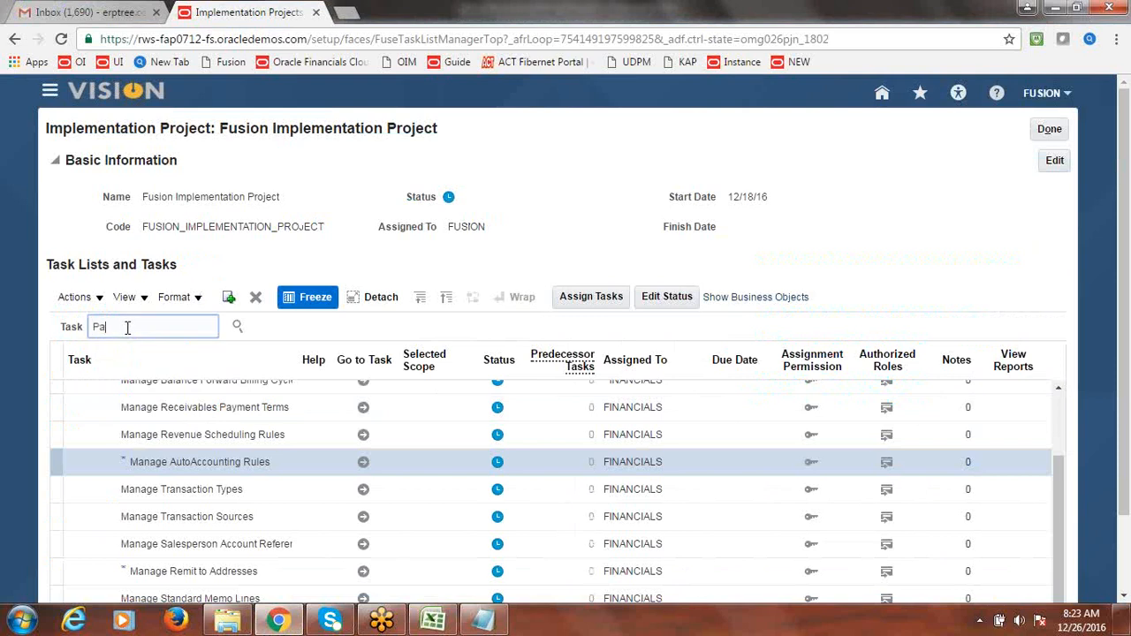
{"action": "type", "text": "yment Terms"}
{"action": "left_click", "coordinate": [237, 326]}
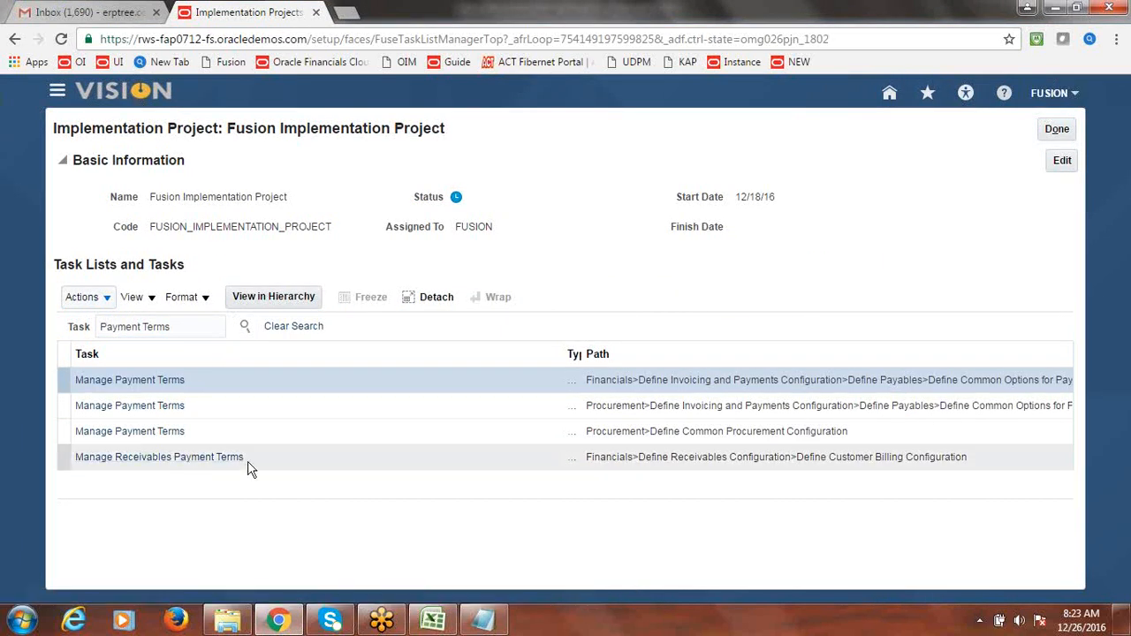
{"action": "left_click", "coordinate": [158, 458]}
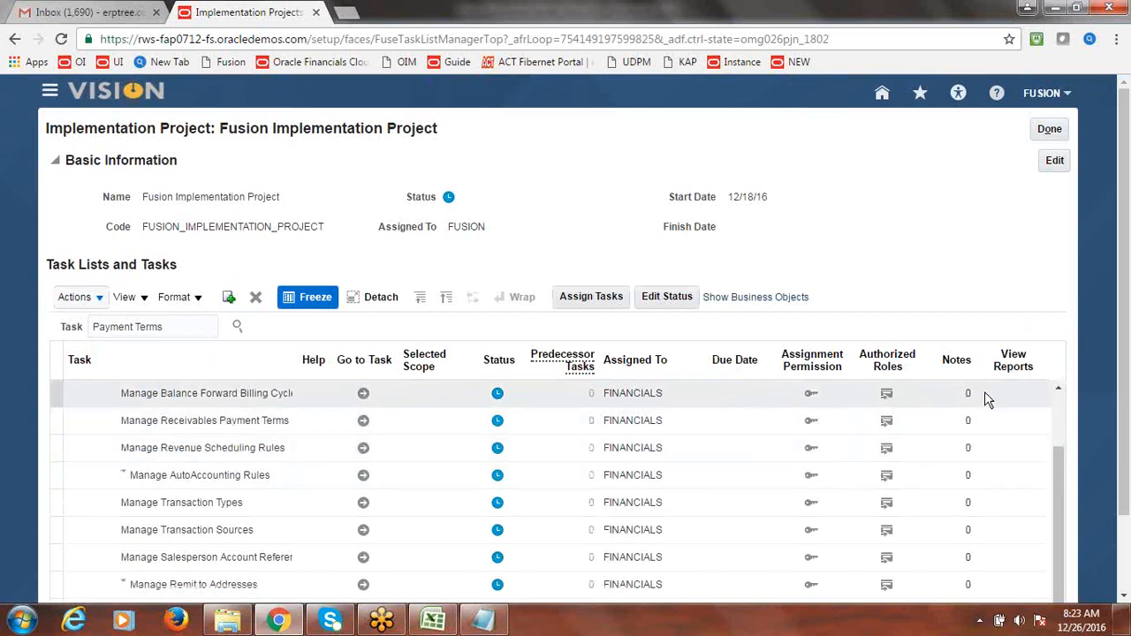
{"action": "left_click_drag", "start_coordinate": [1127, 370], "coordinate": [1128, 488]}
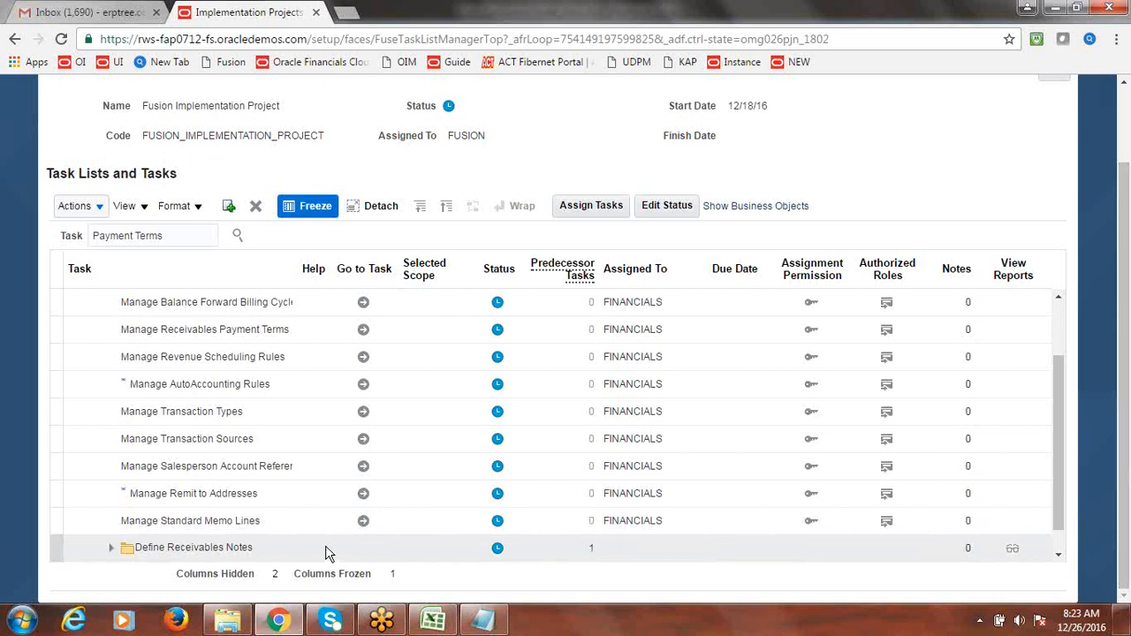
{"action": "left_click", "coordinate": [363, 333]}
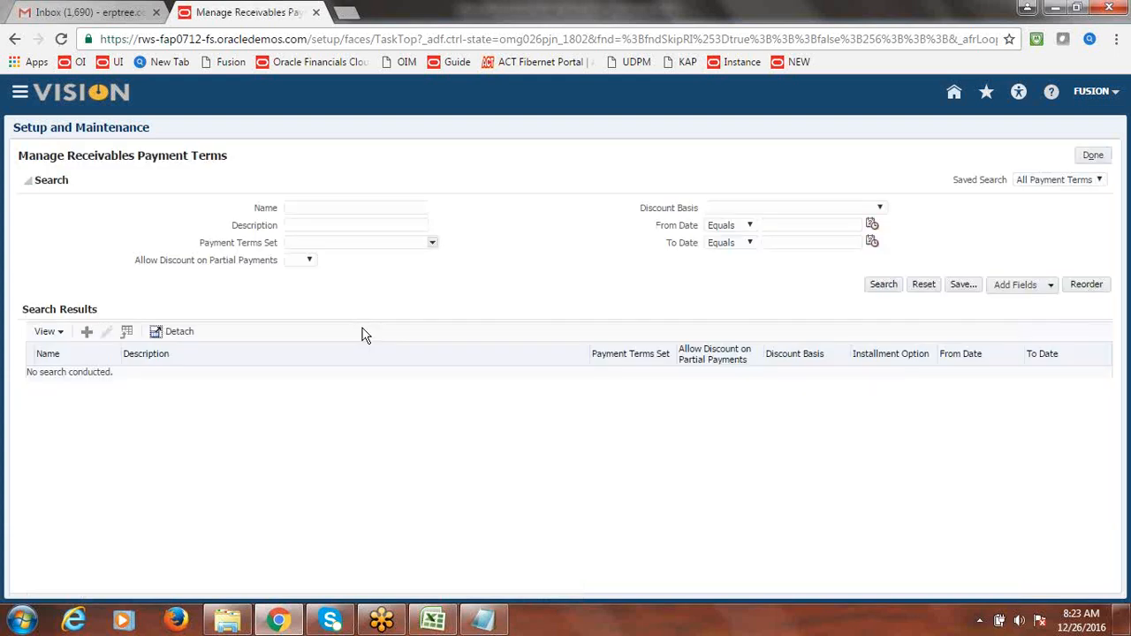
- Start new payment terms and set the Payment Terms Set to COMMON
{"action": "left_click", "coordinate": [87, 331]}
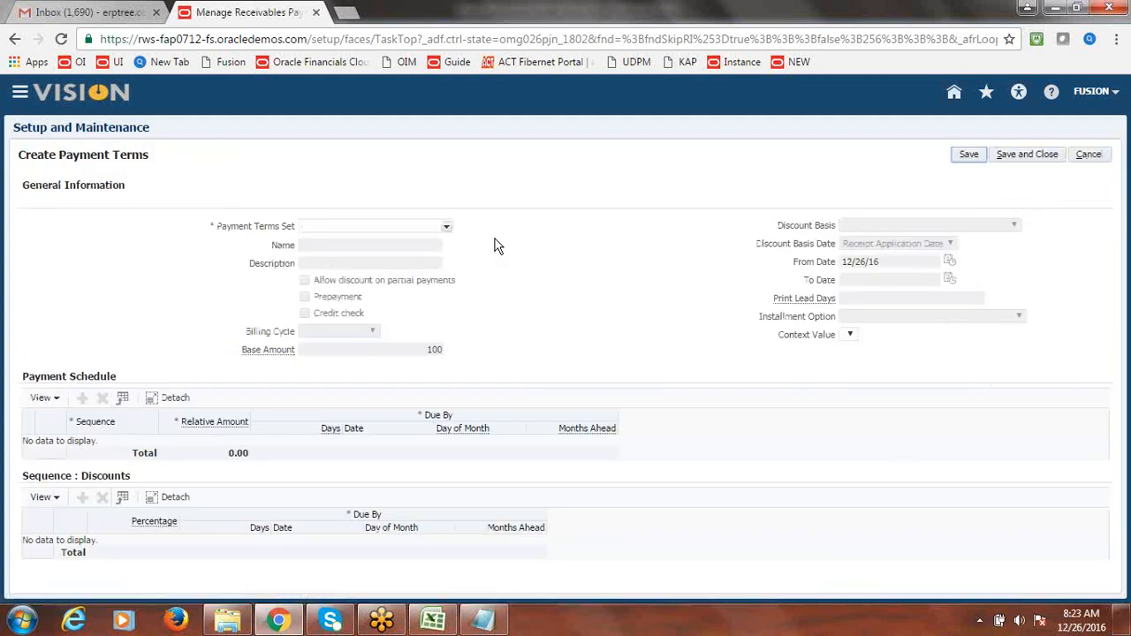
{"action": "triple_click", "coordinate": [261, 228]}
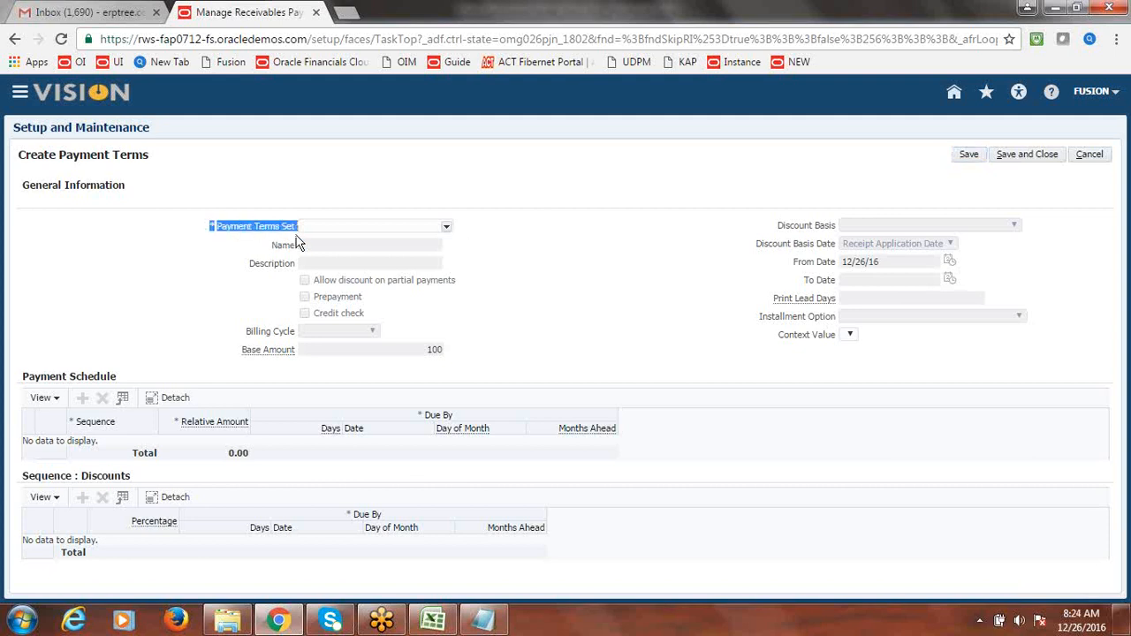
{"action": "left_click", "coordinate": [287, 230]}
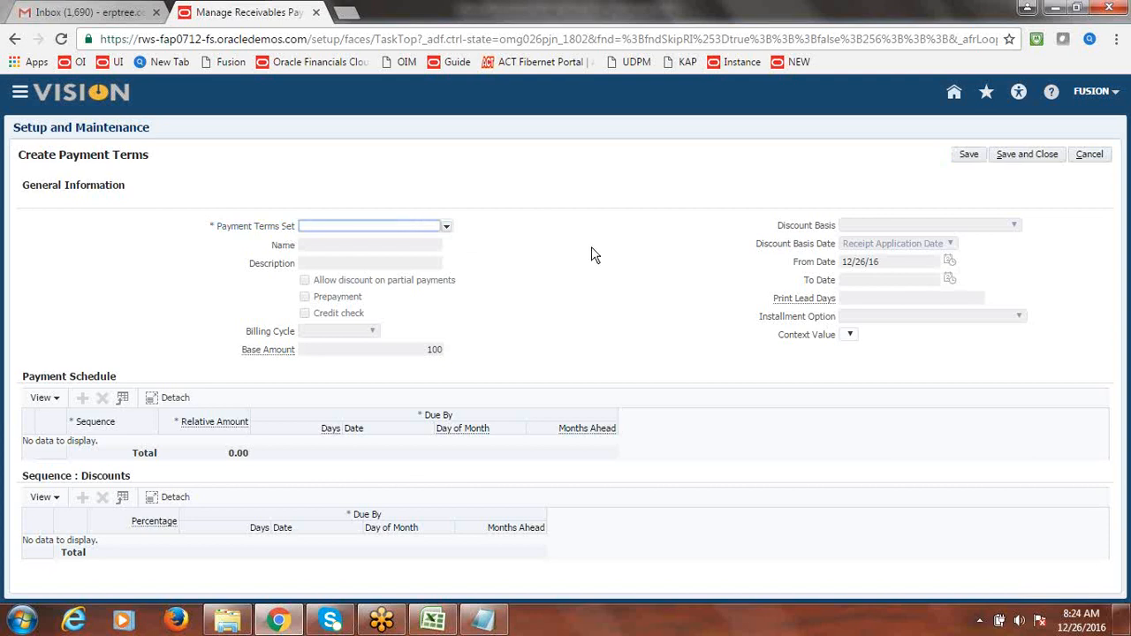
{"action": "left_click_drag", "start_coordinate": [218, 228], "coordinate": [280, 228]}
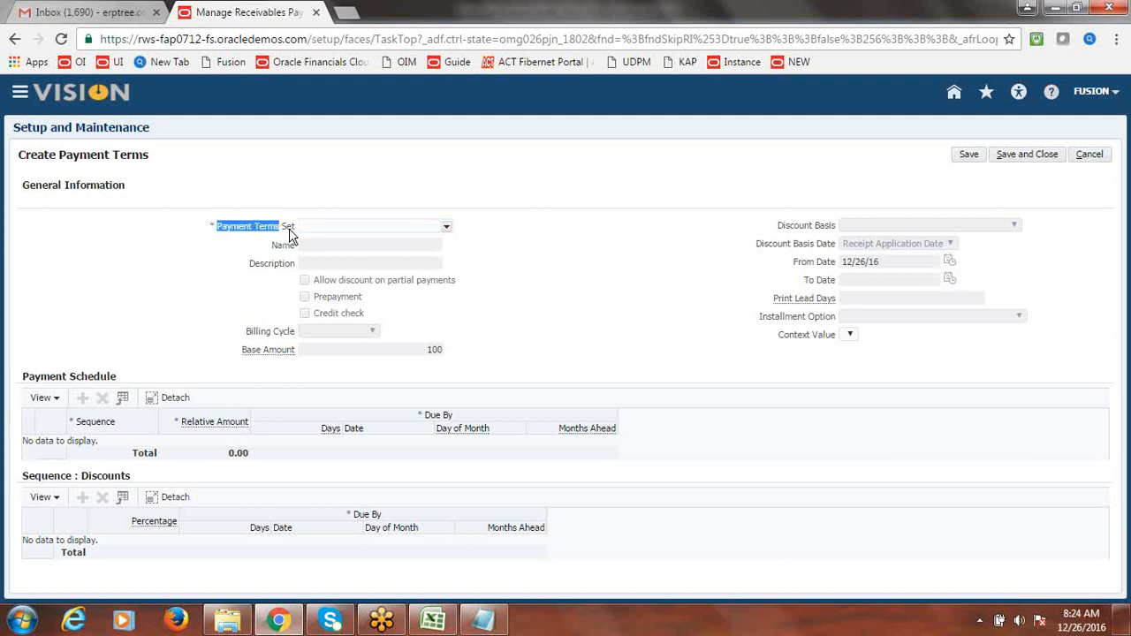
{"action": "left_click", "coordinate": [609, 270]}
{"action": "left_click", "coordinate": [447, 227]}
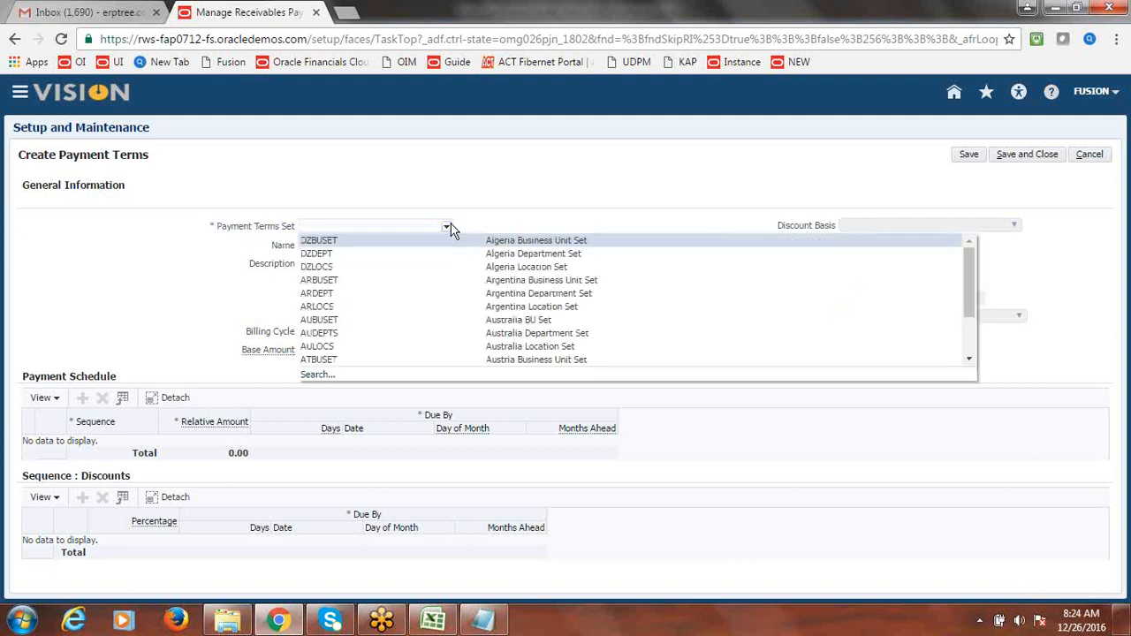
{"action": "left_click", "coordinate": [373, 207]}
{"action": "left_click", "coordinate": [371, 228]}
{"action": "type", "text": "COMMON"}
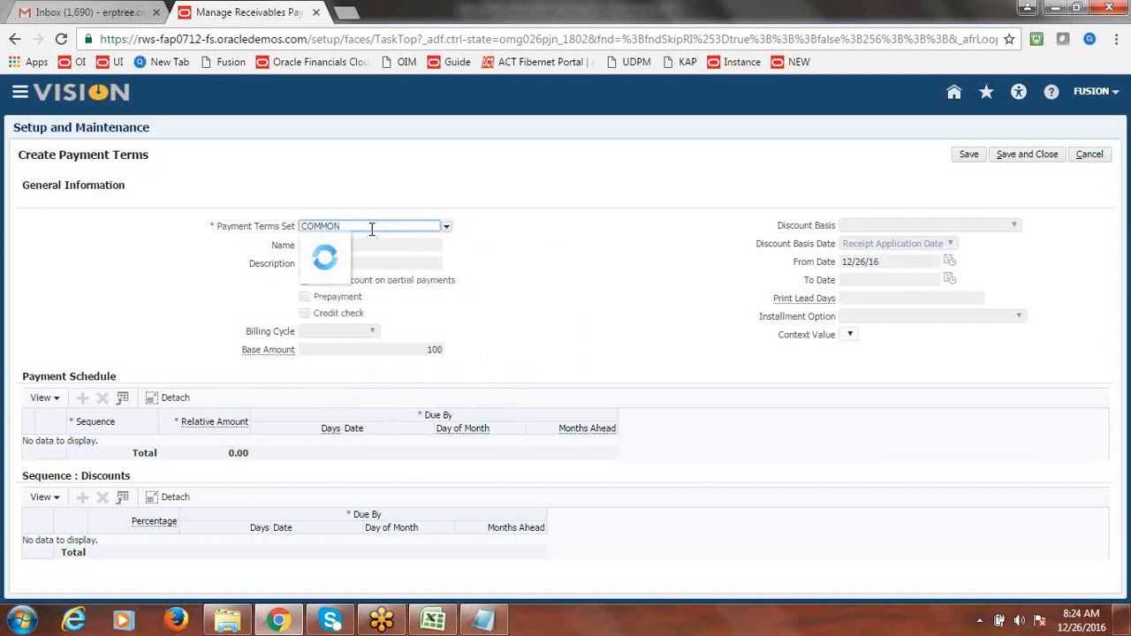
{"action": "left_click", "coordinate": [360, 236]}
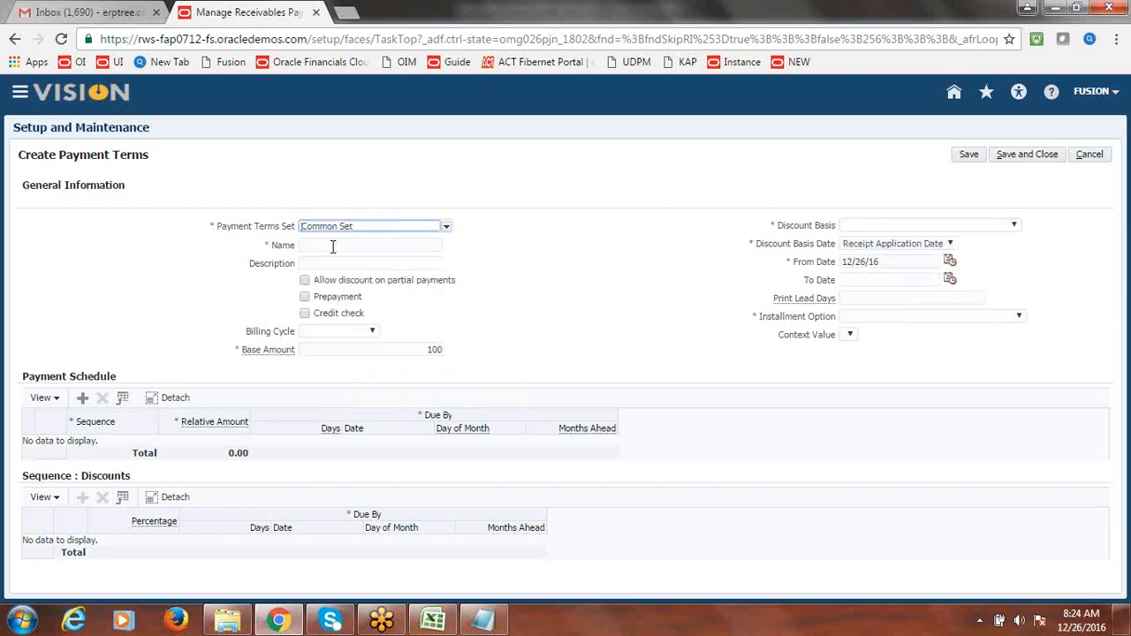
- Name the payment terms 'Fusion Immediat' and give them the description 'Fusion Immediate'
{"action": "left_click", "coordinate": [335, 245]}
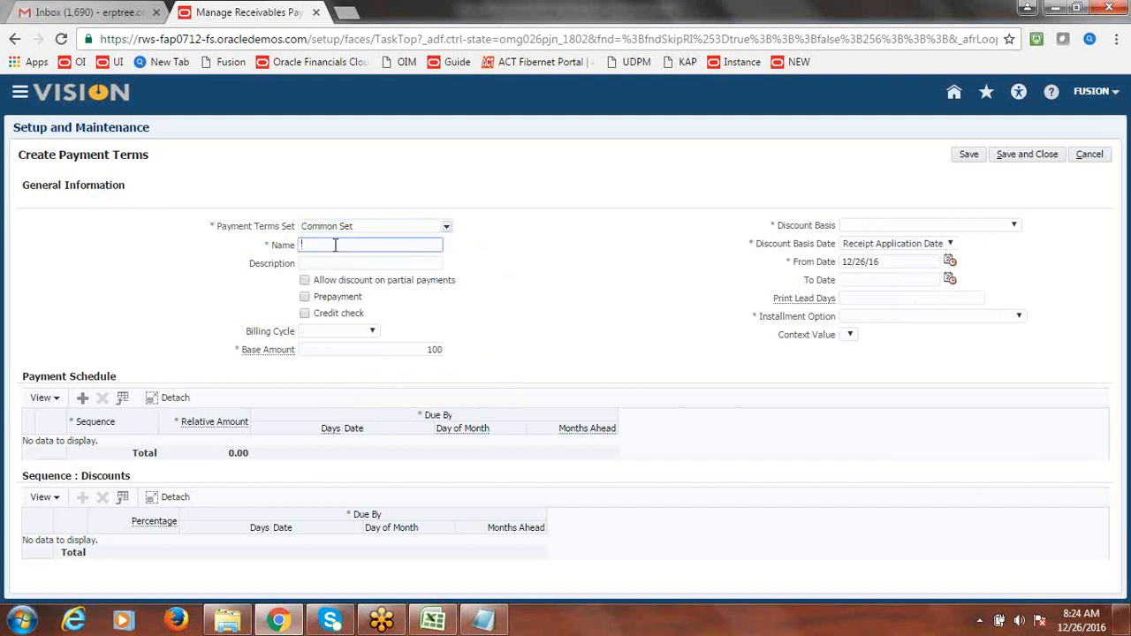
{"action": "type", "text": "Fusion Immediat"}
{"action": "key", "text": "Tab"}
{"action": "left_click", "coordinate": [386, 245]}
{"action": "triple_click", "coordinate": [385, 245]}
{"action": "key", "text": "ctrl+c"}
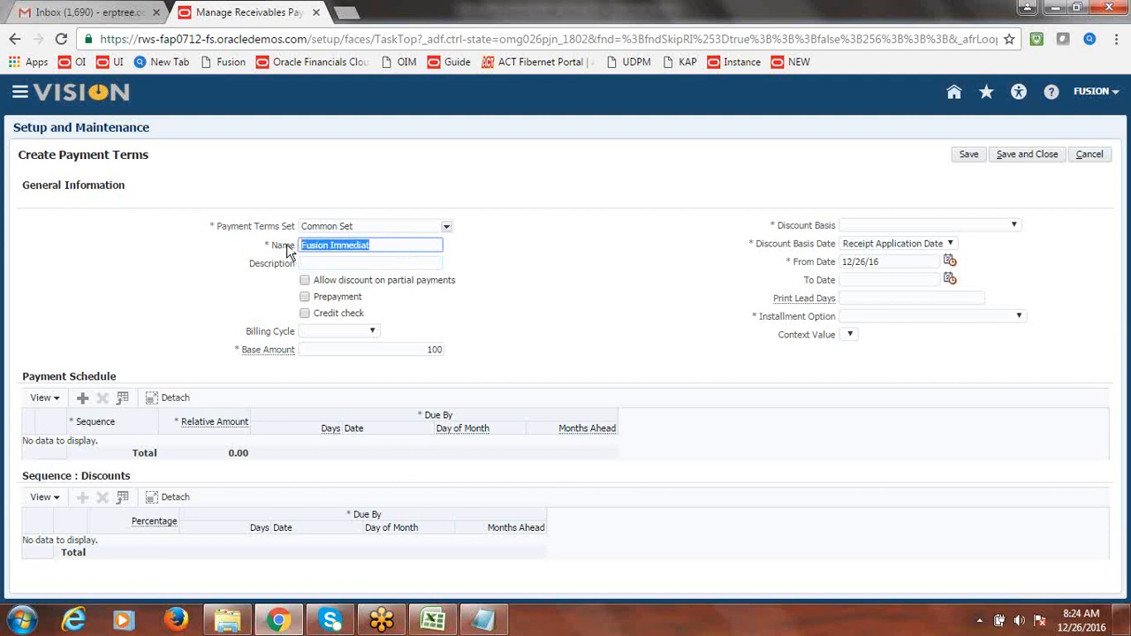
{"action": "left_click", "coordinate": [346, 264]}
{"action": "key", "text": "ctrl+v"}
{"action": "type", "text": "e"}
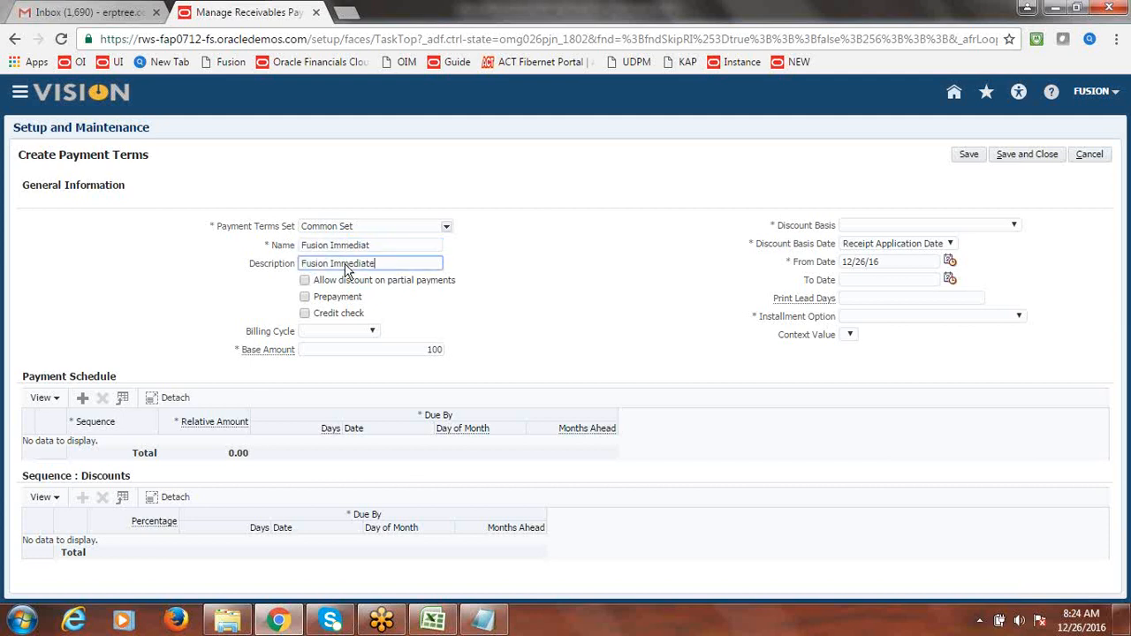
{"action": "left_click", "coordinate": [570, 287]}
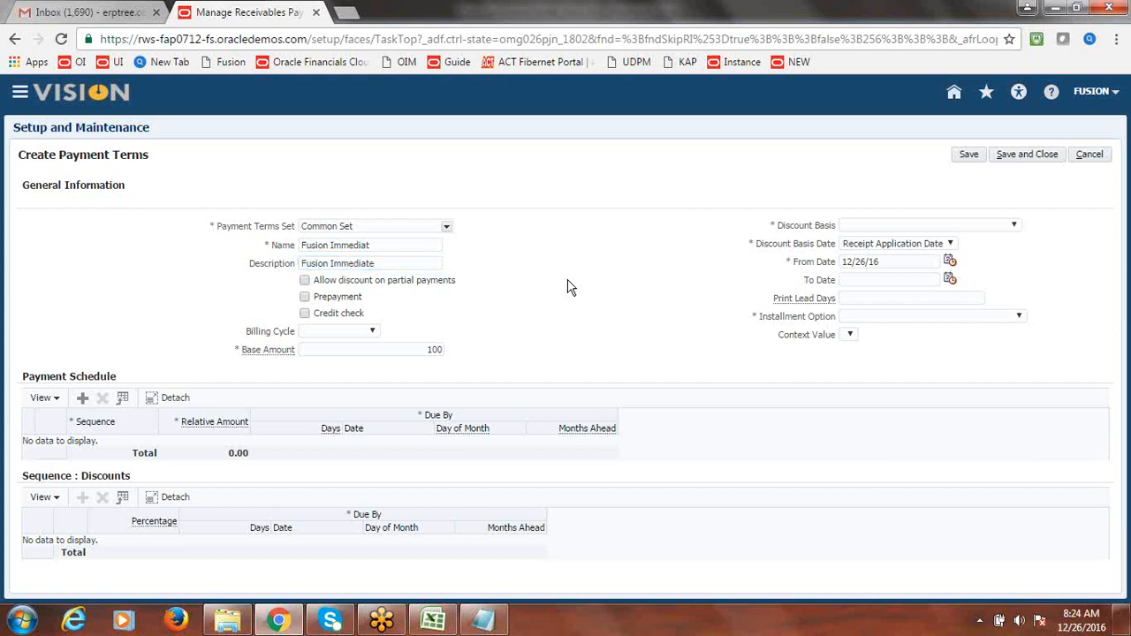
- Base discounts on Invoice Amount and include tax and freight in the first installment
{"action": "left_click", "coordinate": [1014, 227]}
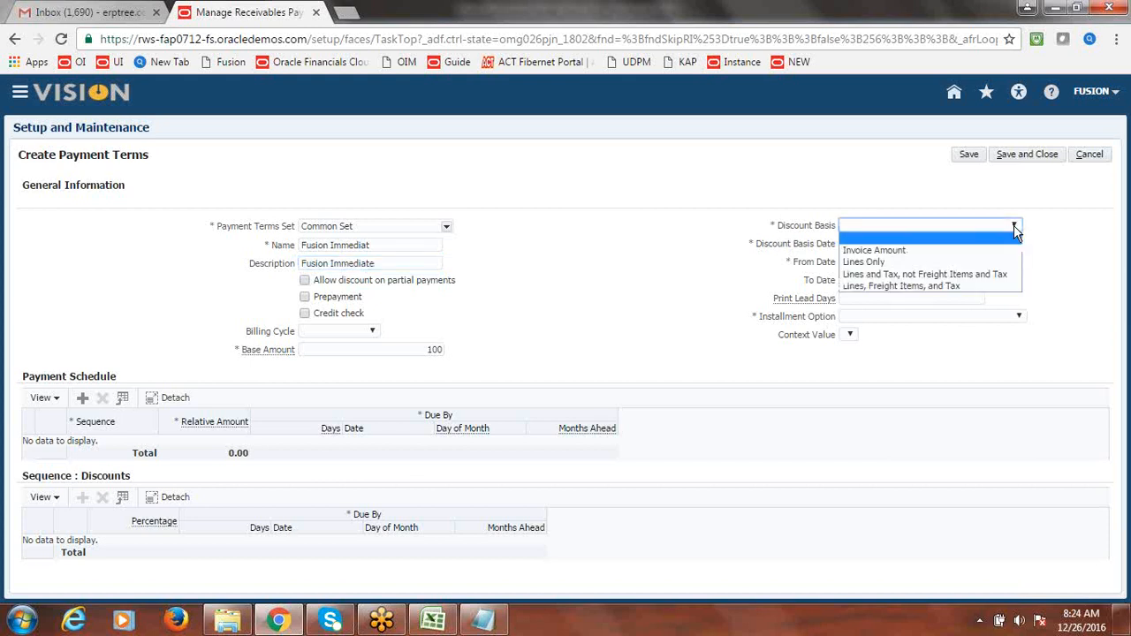
{"action": "left_click", "coordinate": [942, 252]}
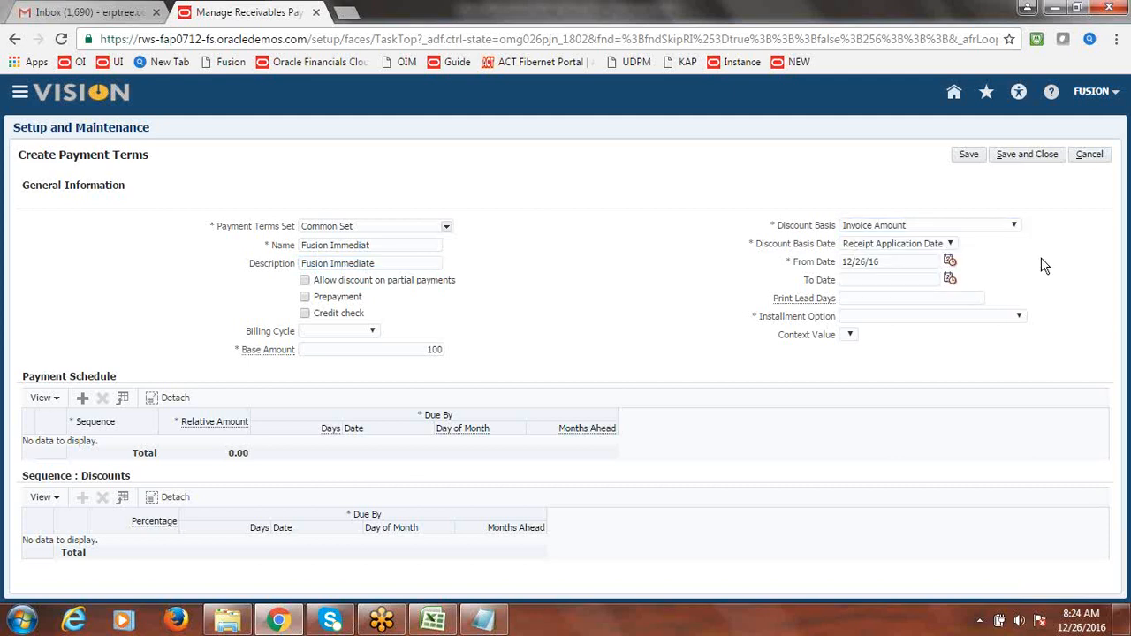
{"action": "left_click", "coordinate": [1019, 320]}
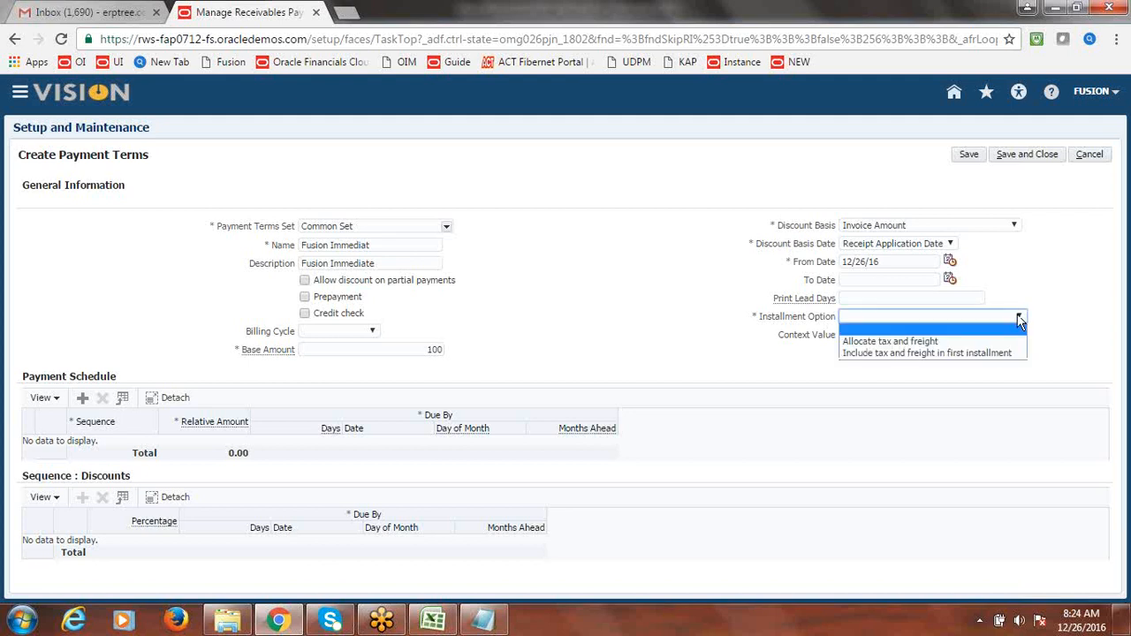
{"action": "left_click", "coordinate": [954, 352]}
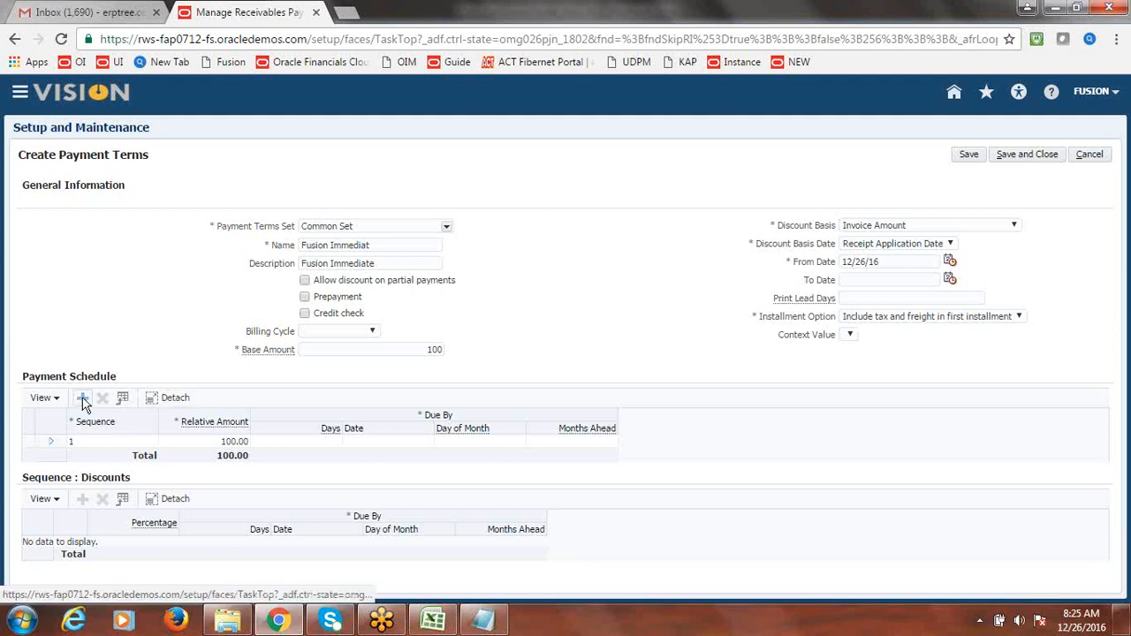
- Make schedule row 1 due in 0 days and save the payment terms
{"action": "left_click", "coordinate": [84, 440]}
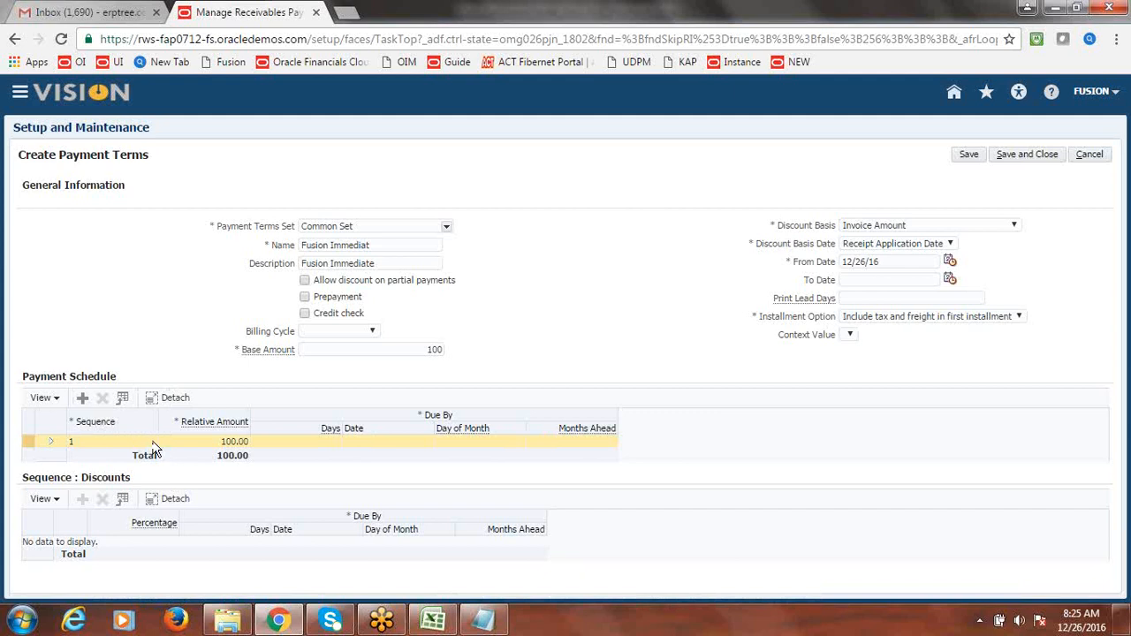
{"action": "left_click", "coordinate": [323, 444]}
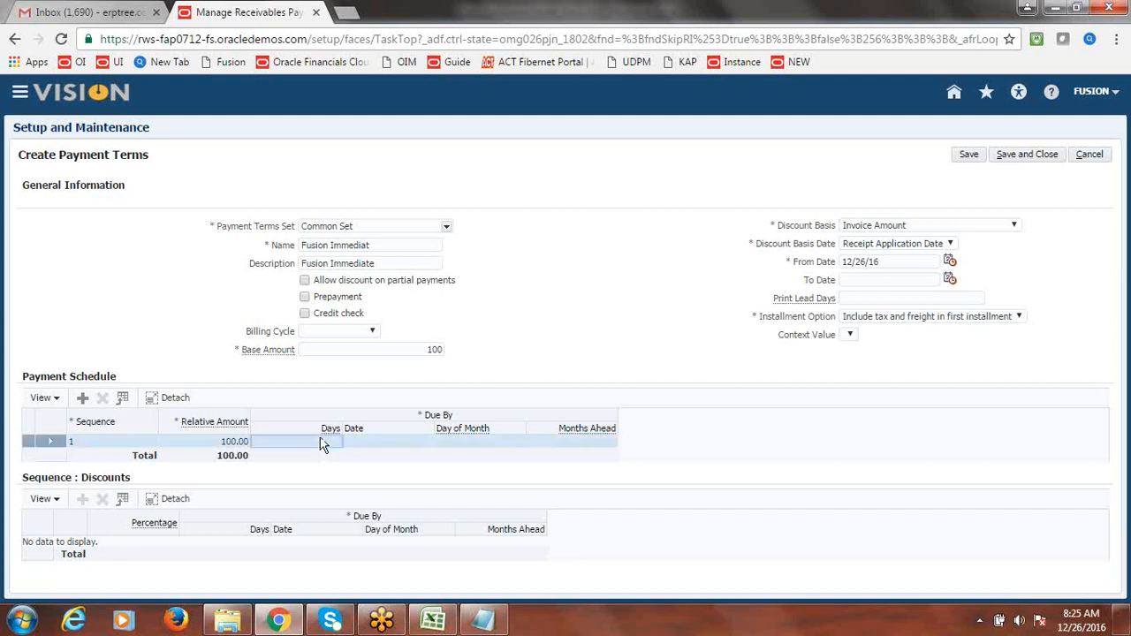
{"action": "left_click", "coordinate": [325, 442]}
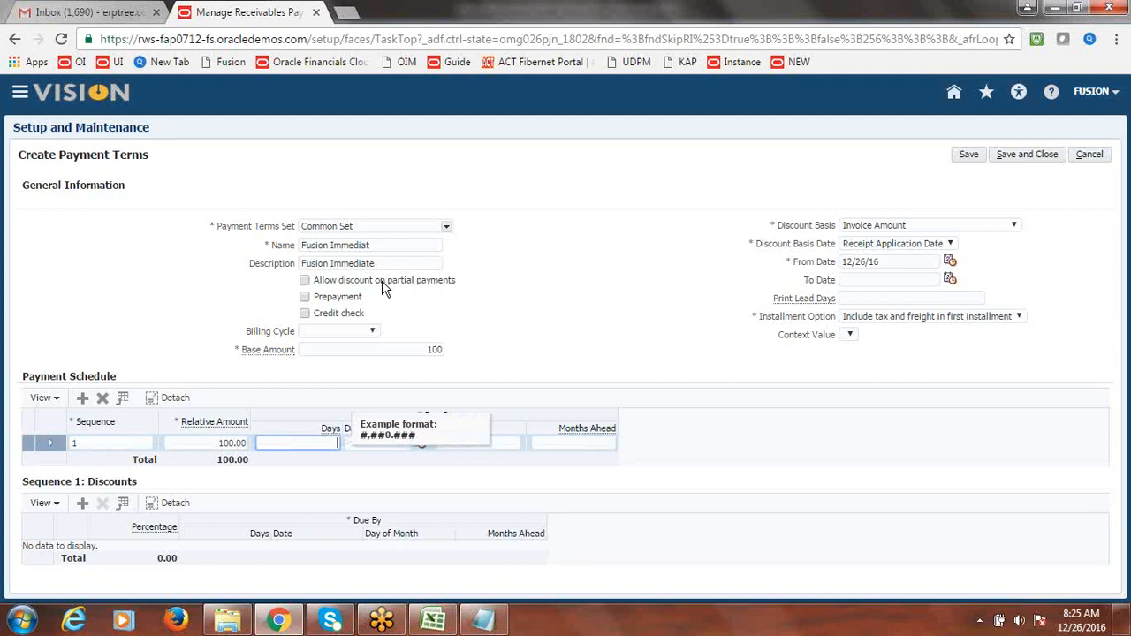
{"action": "type", "text": "0"}
{"action": "left_click", "coordinate": [606, 311]}
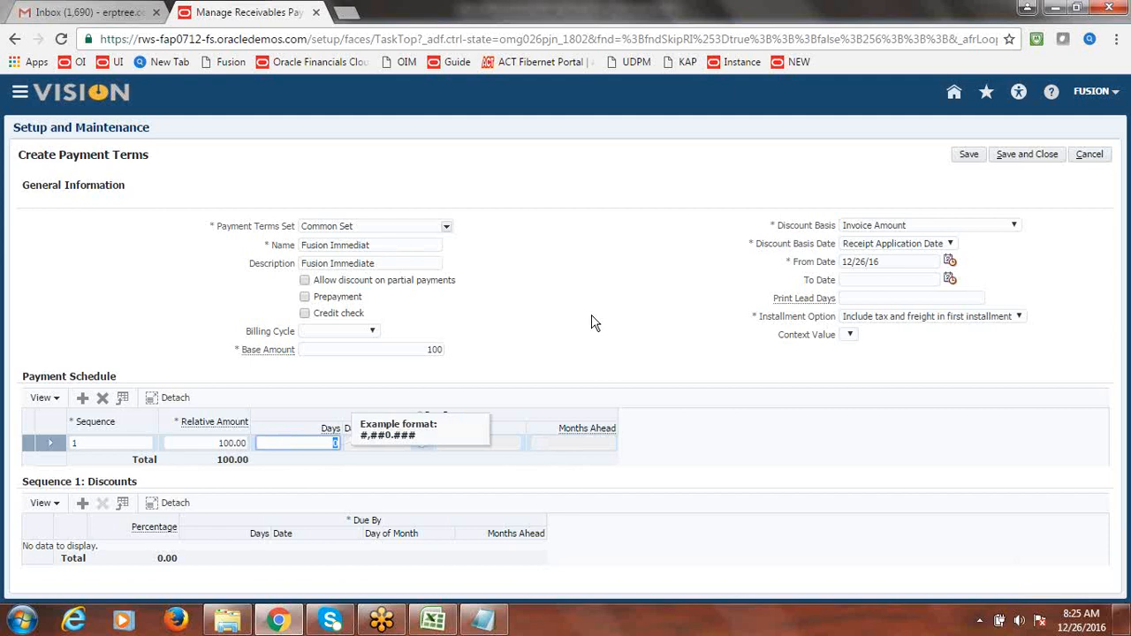
{"action": "left_click", "coordinate": [592, 316]}
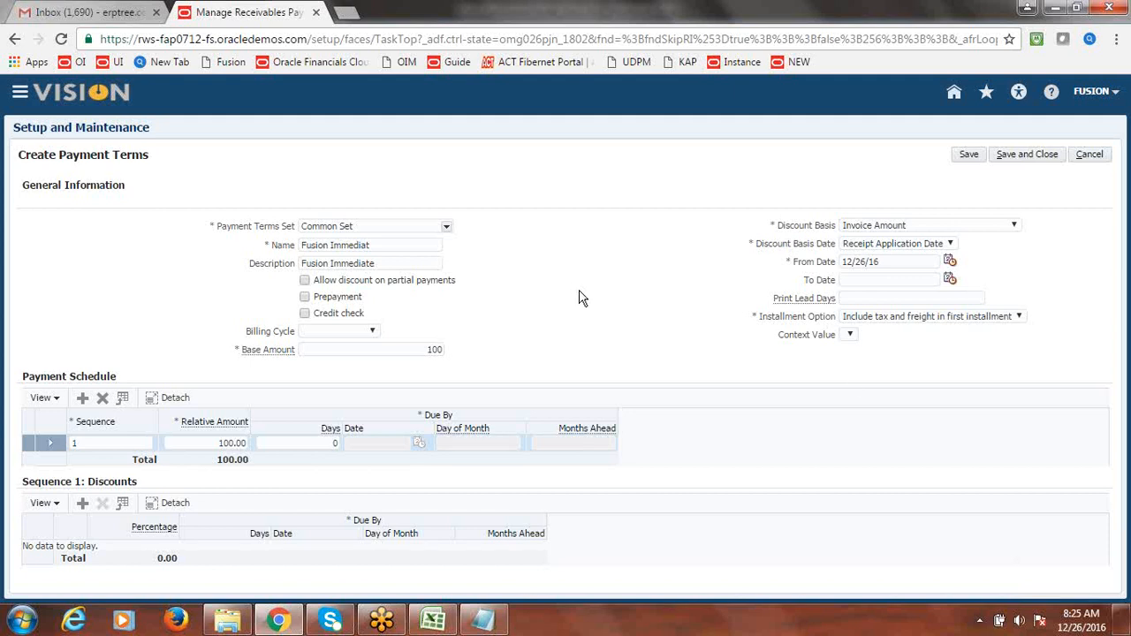
{"action": "left_click", "coordinate": [1025, 156]}
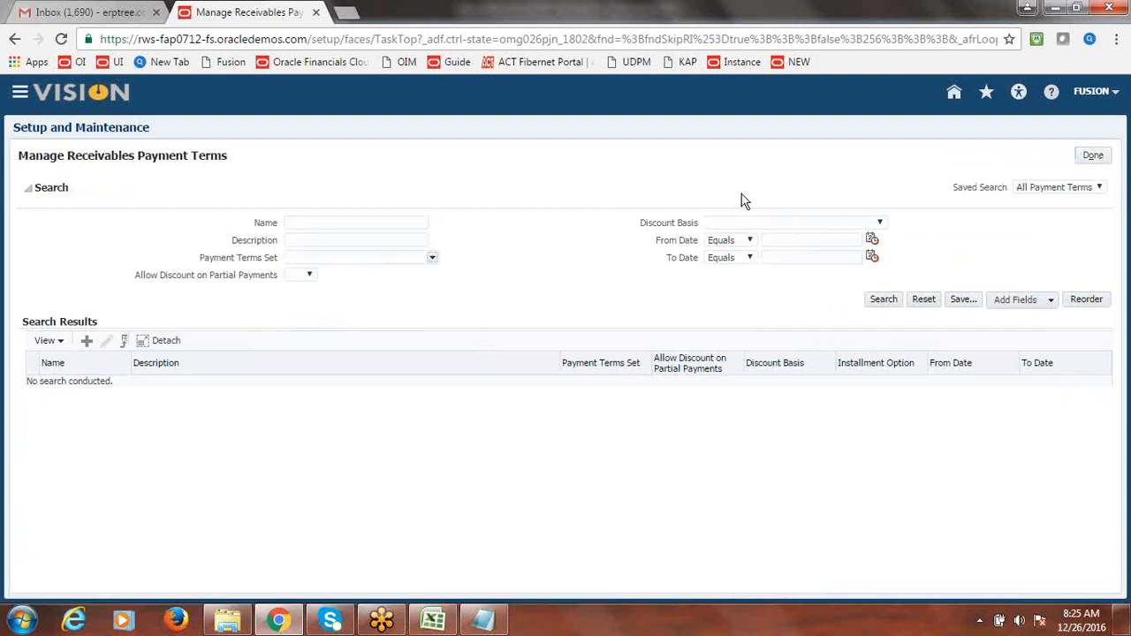
{"action": "left_click", "coordinate": [1094, 156]}
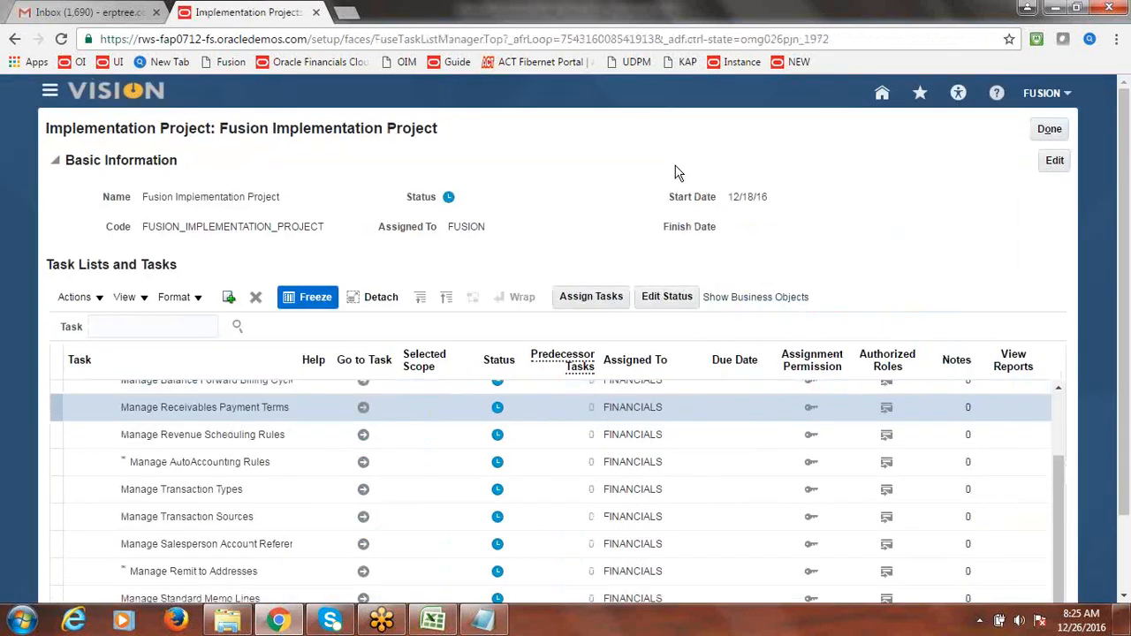
- Mark Create Payment Terms as Done in the Excel checklist
{"action": "key", "text": "alt+Tab"}
{"action": "key", "text": "Right"}
{"action": "type", "text": "d"}
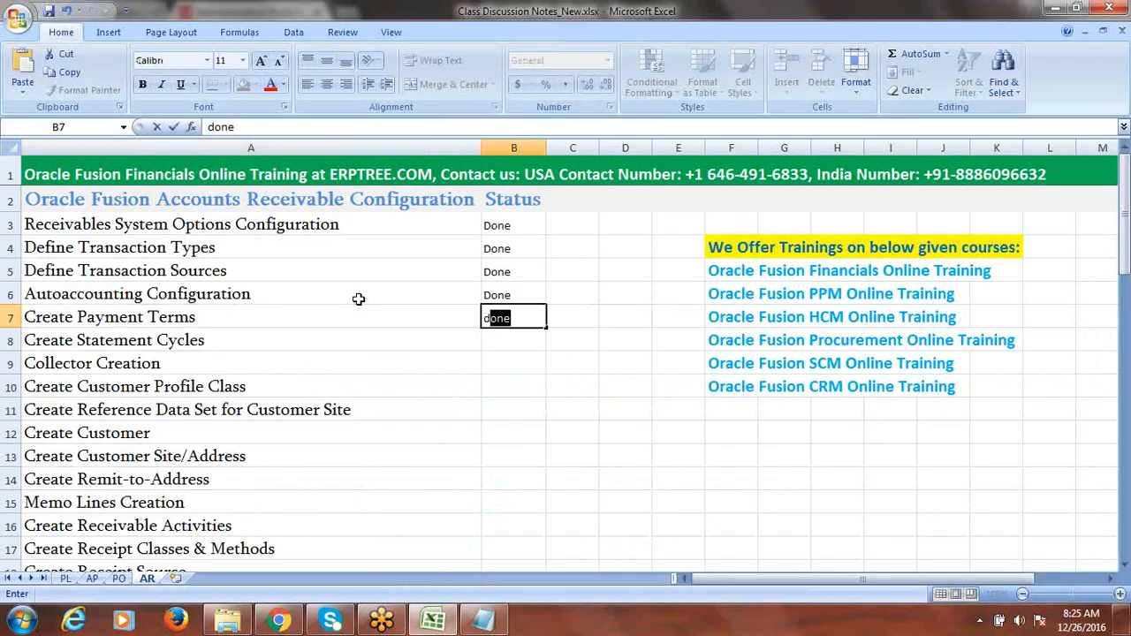
{"action": "left_click", "coordinate": [234, 343]}
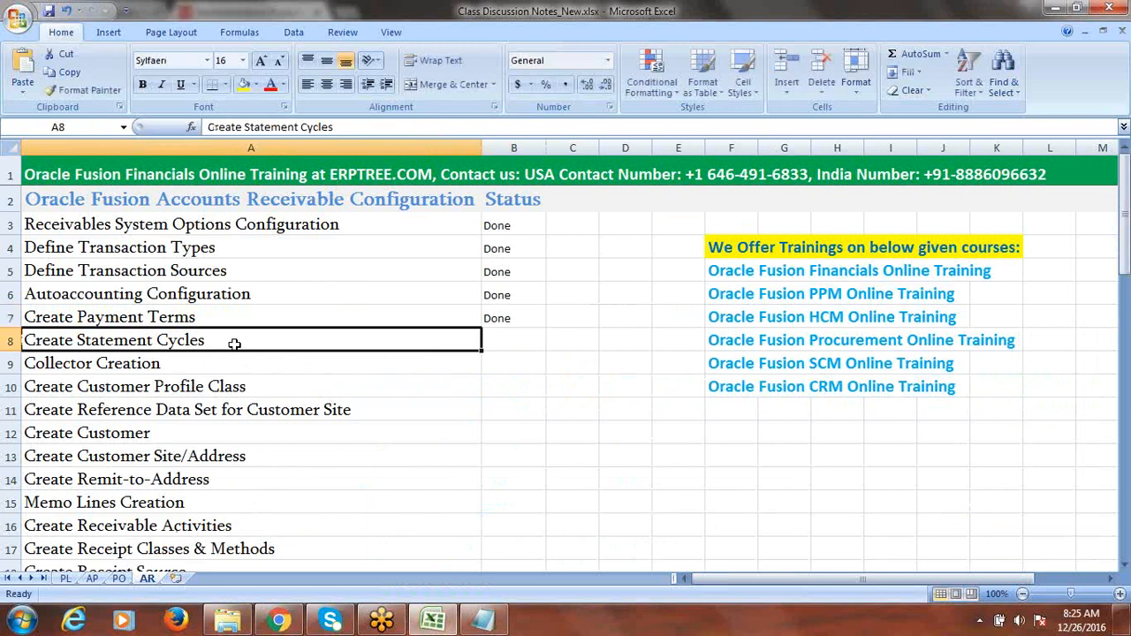
{"action": "key", "text": "alt+Tab"}
- Search the project tasks for 'Statement Cycles' and go to Manage Statement Cycles
{"action": "left_click", "coordinate": [173, 340]}
{"action": "type", "text": "Sta"}
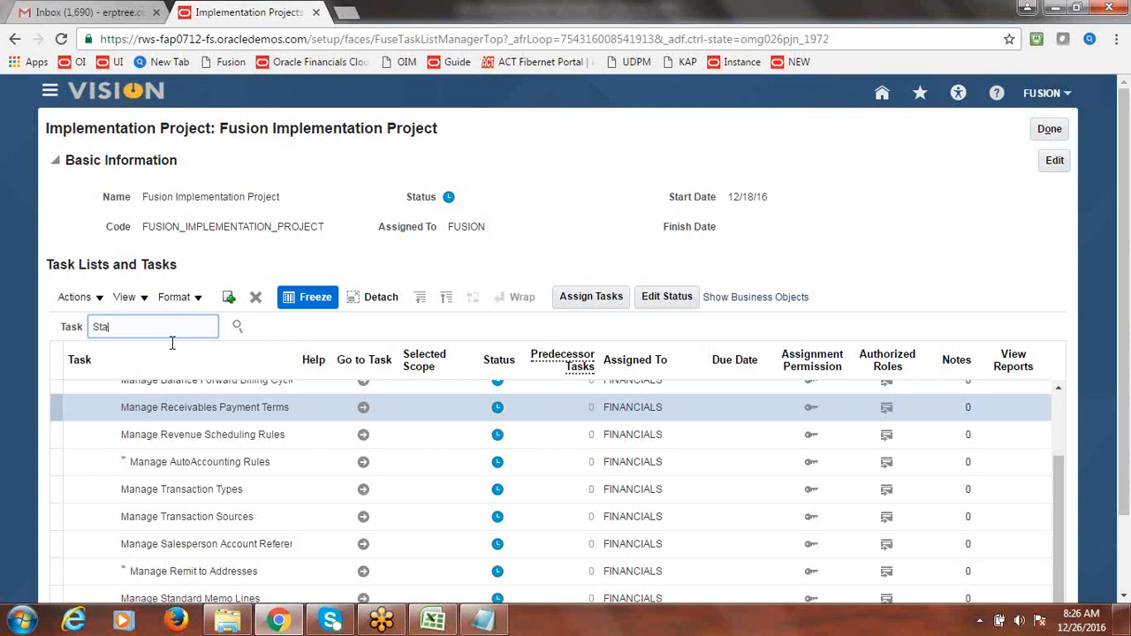
{"action": "type", "text": "tement Cycles"}
{"action": "left_click", "coordinate": [239, 325]}
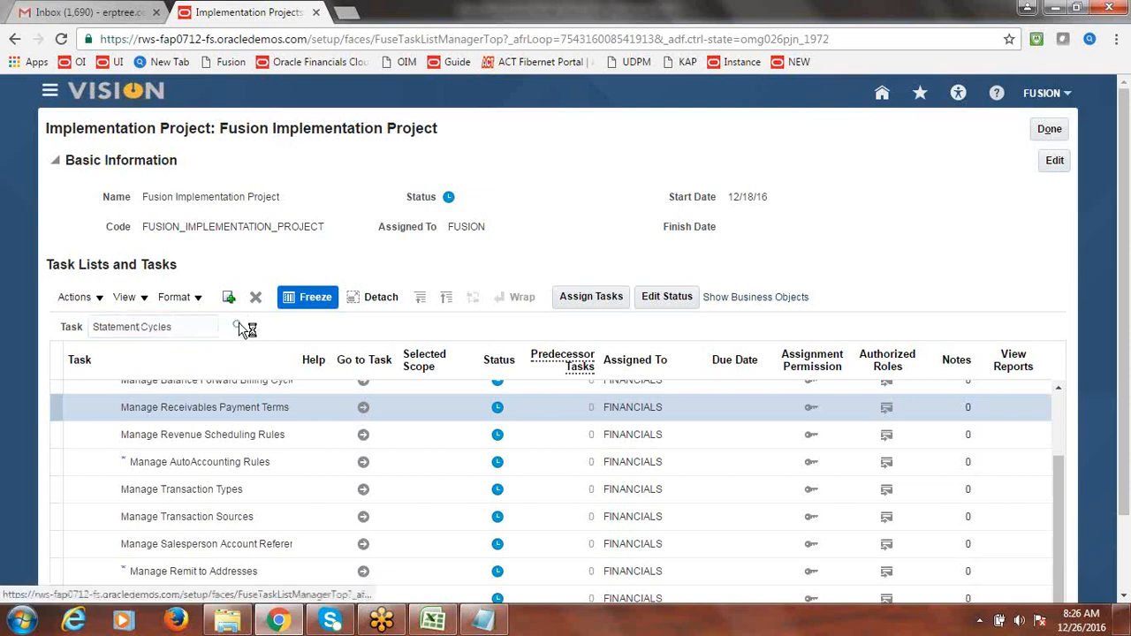
{"action": "left_click", "coordinate": [140, 380]}
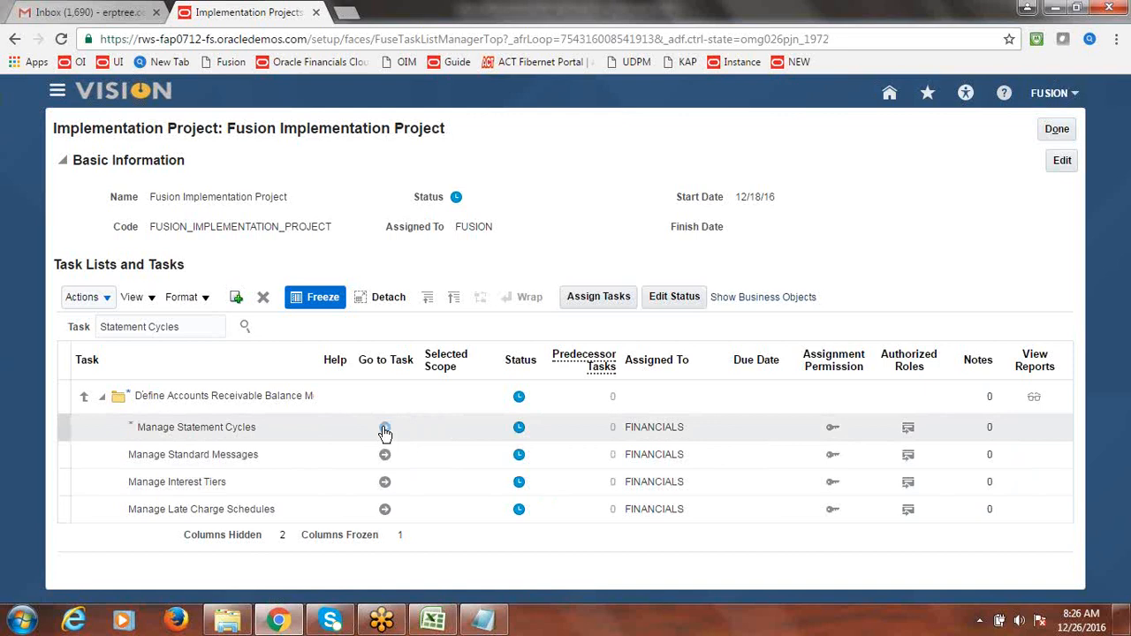
{"action": "left_click", "coordinate": [384, 429]}
{"action": "left_click", "coordinate": [385, 429]}
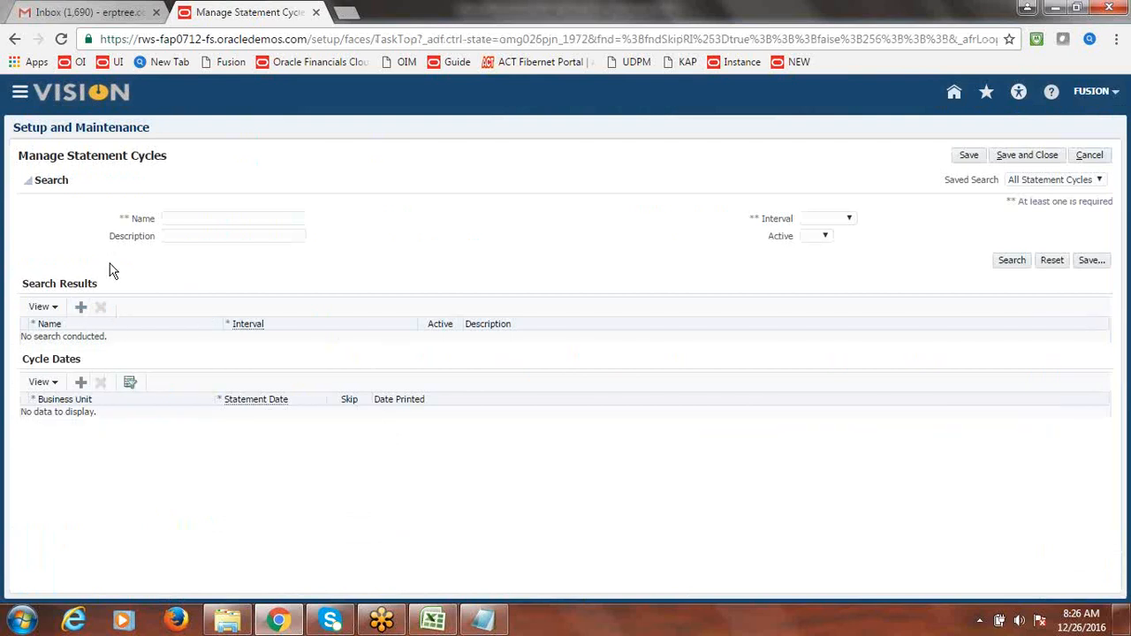
- Add statement cycle 'Fusion Monthly' with a Monthly interval and the same name as its description
{"action": "left_click", "coordinate": [80, 310]}
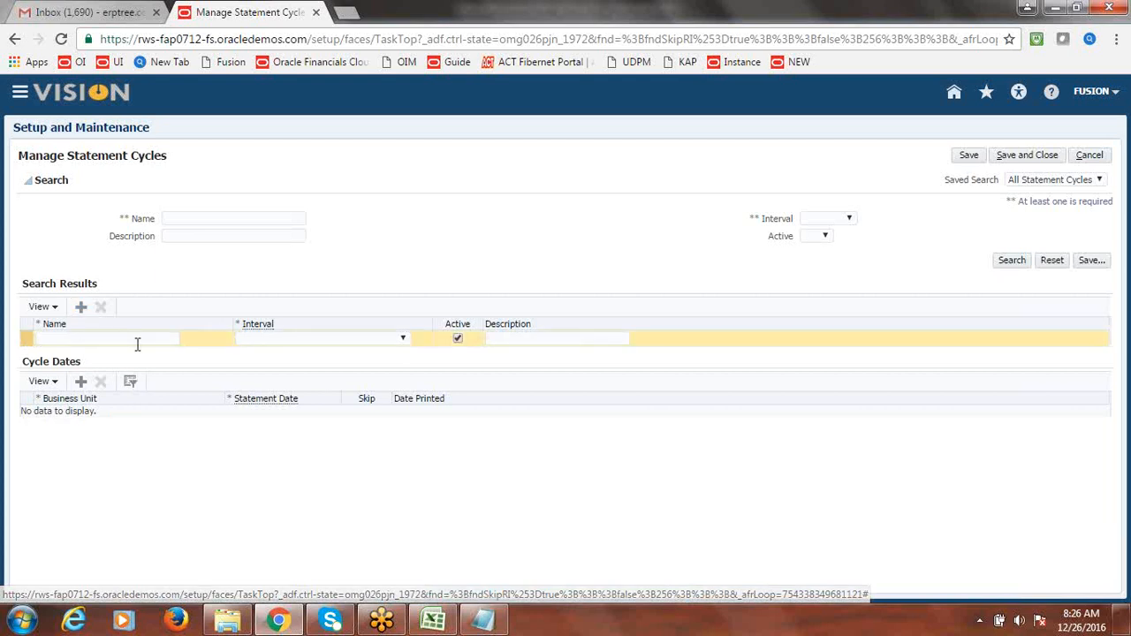
{"action": "left_click", "coordinate": [137, 340]}
{"action": "type", "text": "Fusion Mo"}
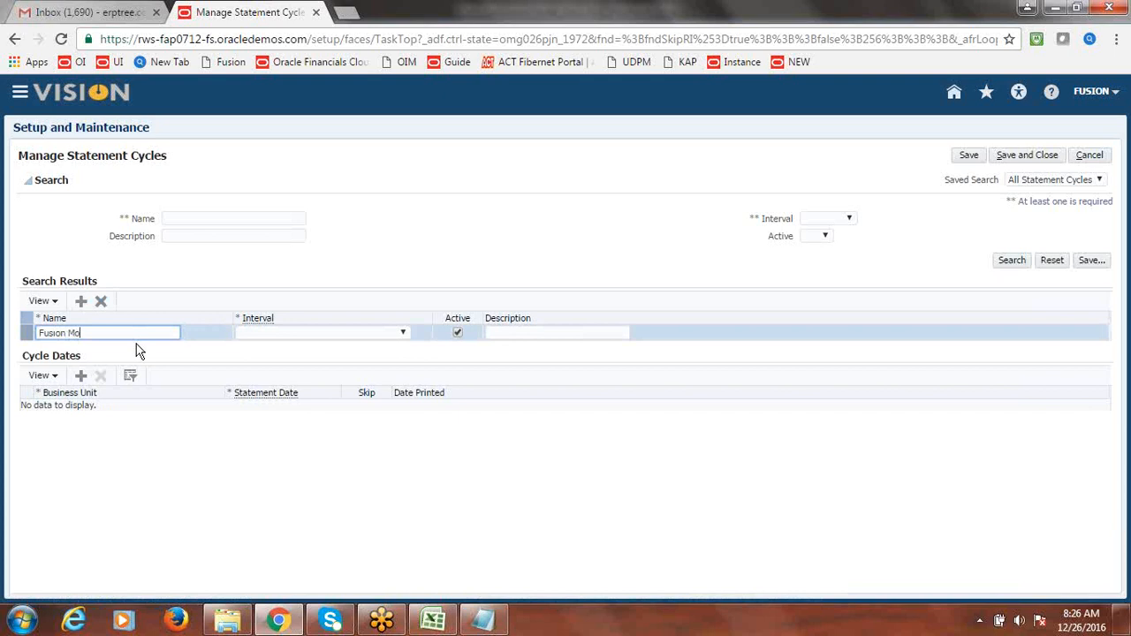
{"action": "type", "text": "nthly"}
{"action": "key", "text": "Tab"}
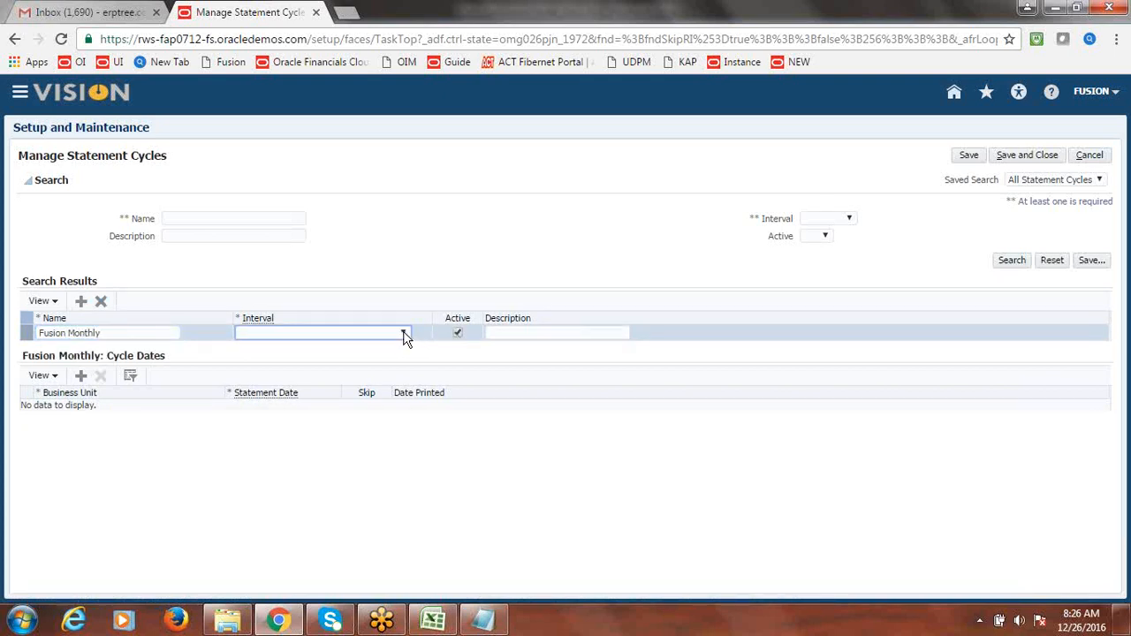
{"action": "left_click", "coordinate": [404, 335]}
{"action": "left_click", "coordinate": [323, 360]}
{"action": "triple_click", "coordinate": [120, 333]}
{"action": "key", "text": "ctrl+c"}
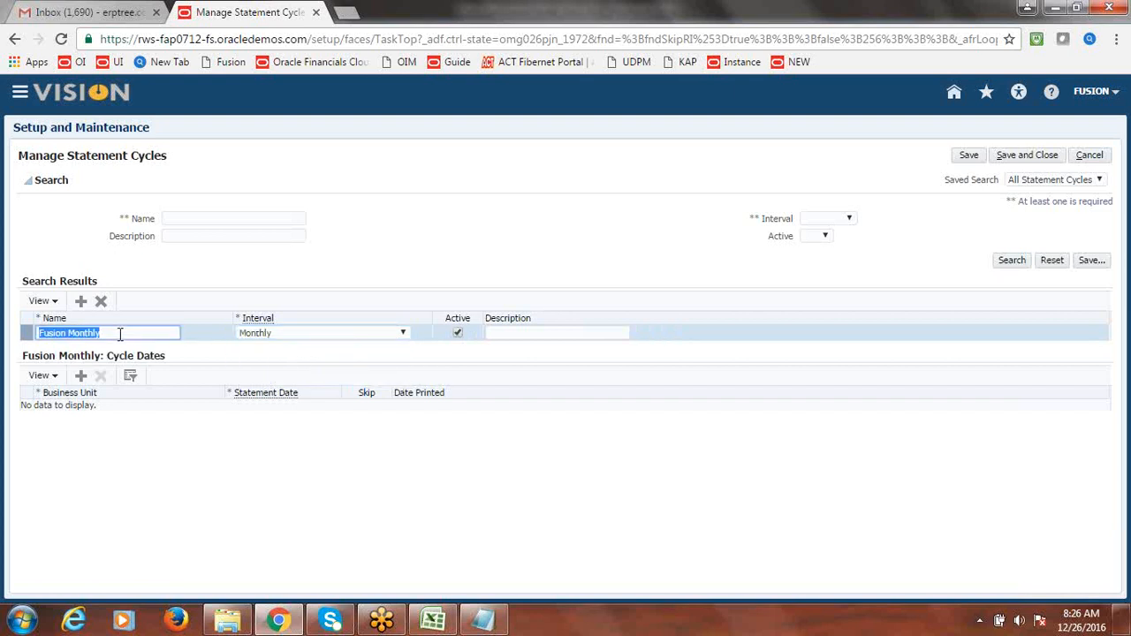
{"action": "left_click", "coordinate": [500, 333]}
{"action": "key", "text": "ctrl+v"}
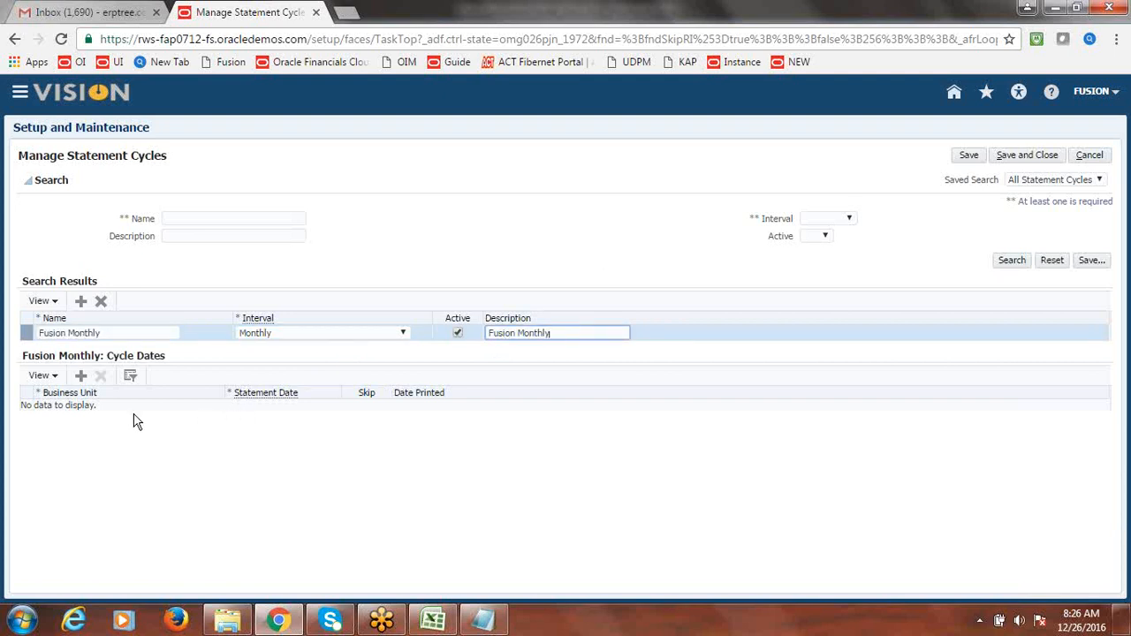
- Add a Fusion US Business Unit cycle date of 12/1/2016 to Fusion Monthly
{"action": "left_click", "coordinate": [81, 377]}
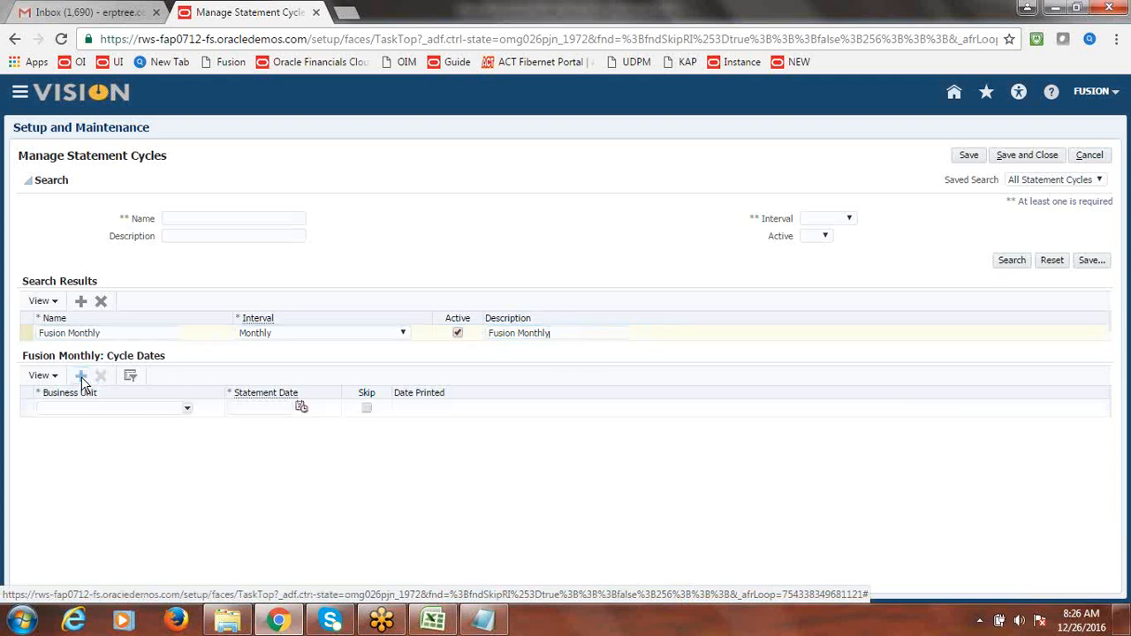
{"action": "left_click", "coordinate": [188, 409]}
{"action": "left_click", "coordinate": [188, 412]}
{"action": "left_click", "coordinate": [188, 412]}
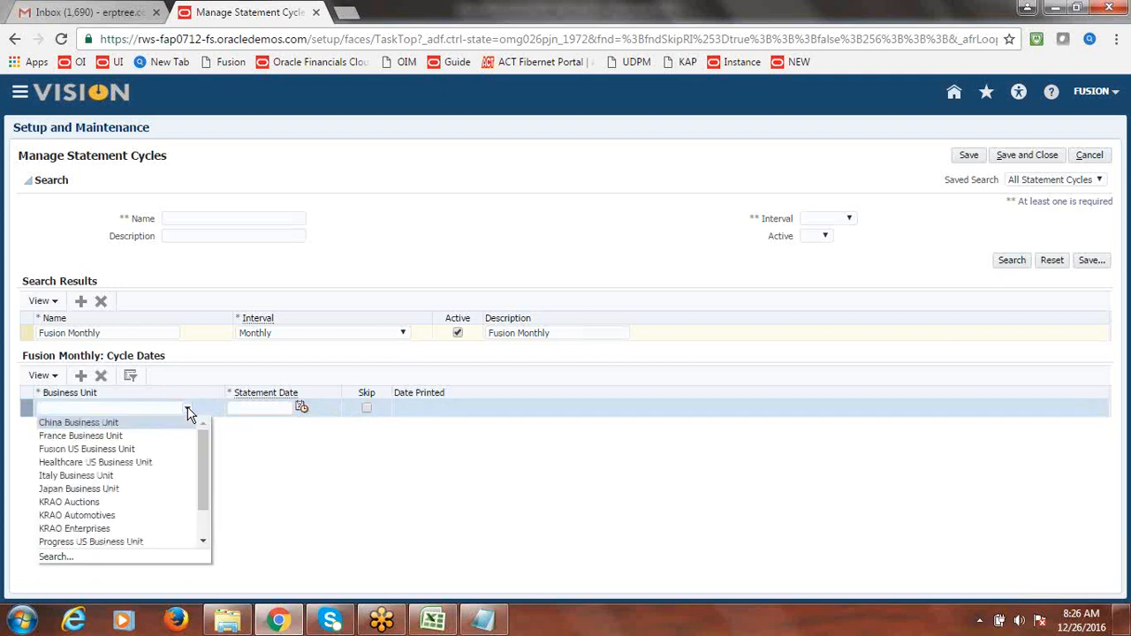
{"action": "left_click", "coordinate": [126, 450]}
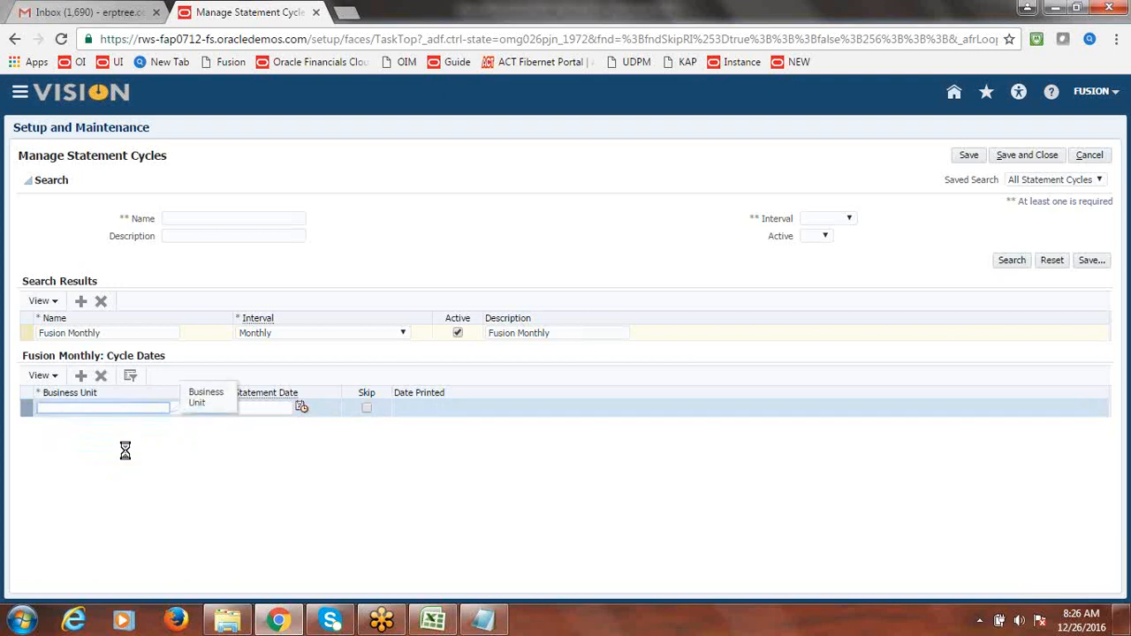
{"action": "key", "text": "Tab"}
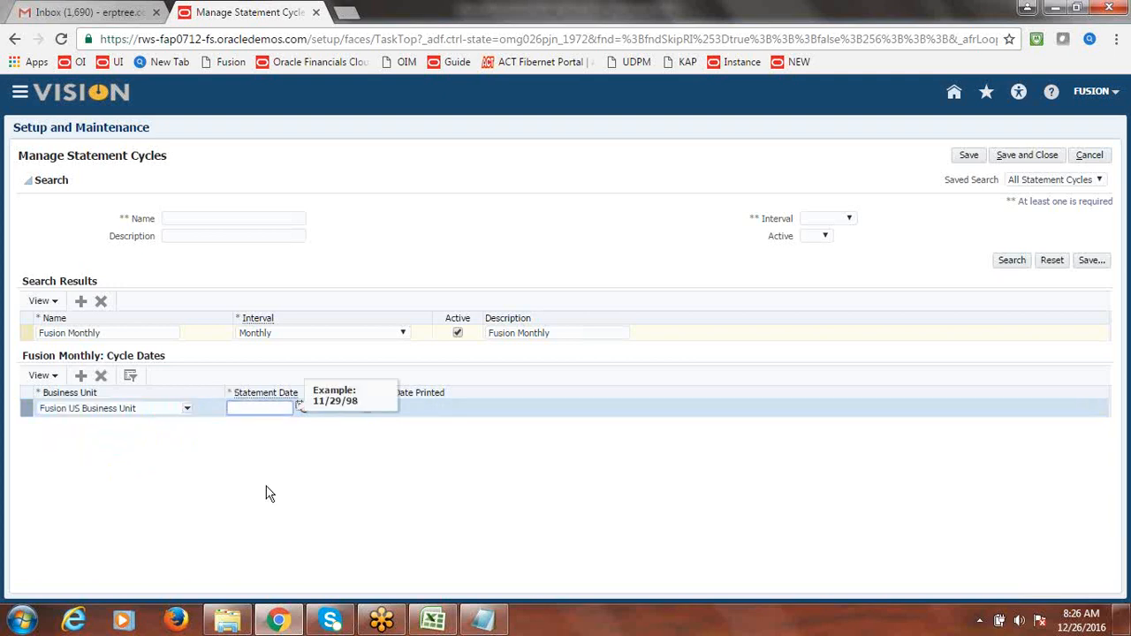
{"action": "left_click", "coordinate": [301, 409]}
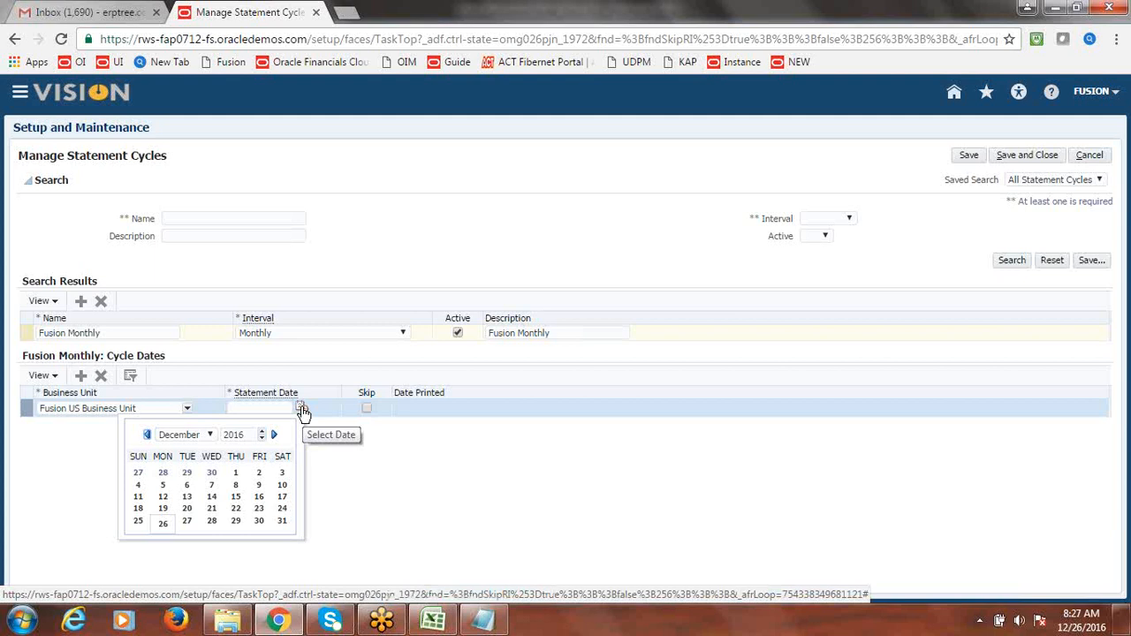
{"action": "left_click", "coordinate": [235, 476]}
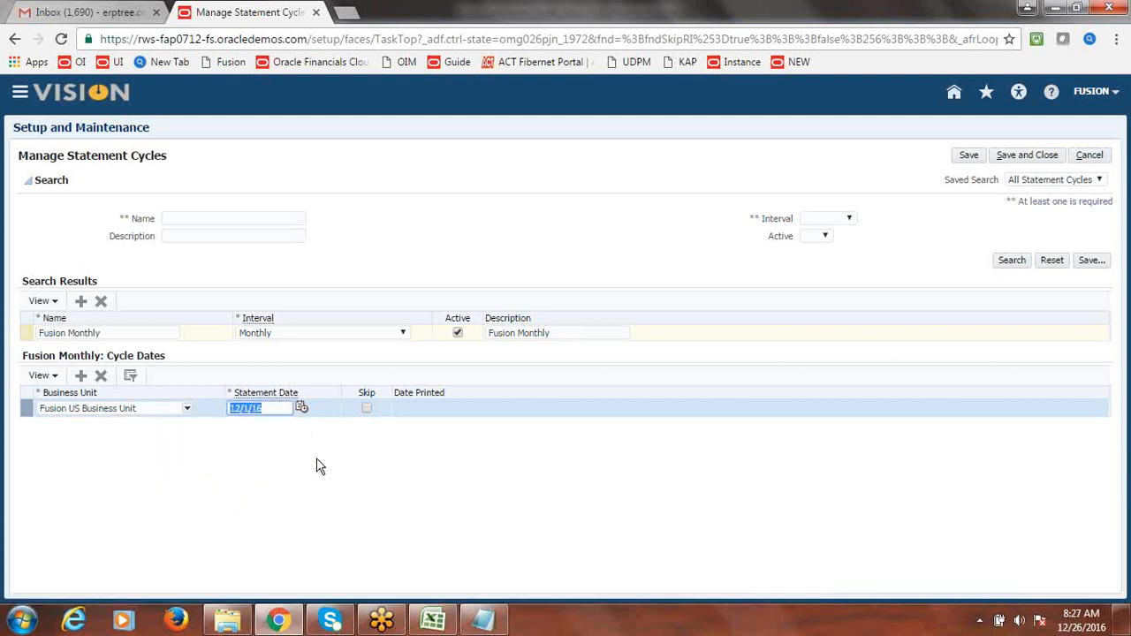
{"action": "left_click", "coordinate": [81, 376]}
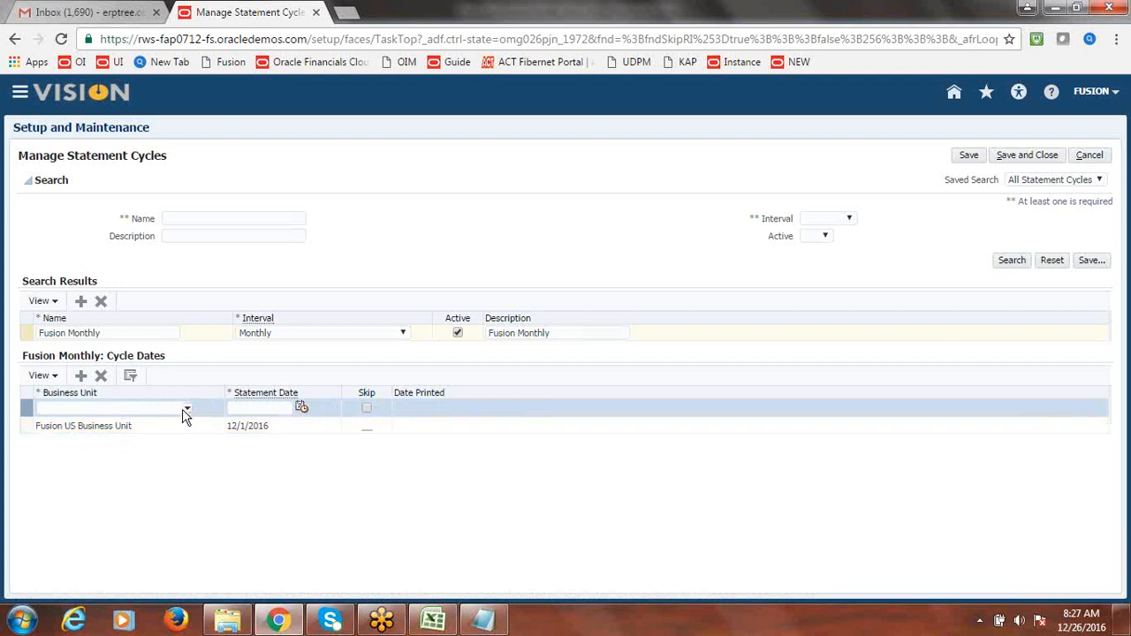
- Add a Fusion US Business Unit cycle date of 1/1/2017
{"action": "left_click", "coordinate": [185, 411]}
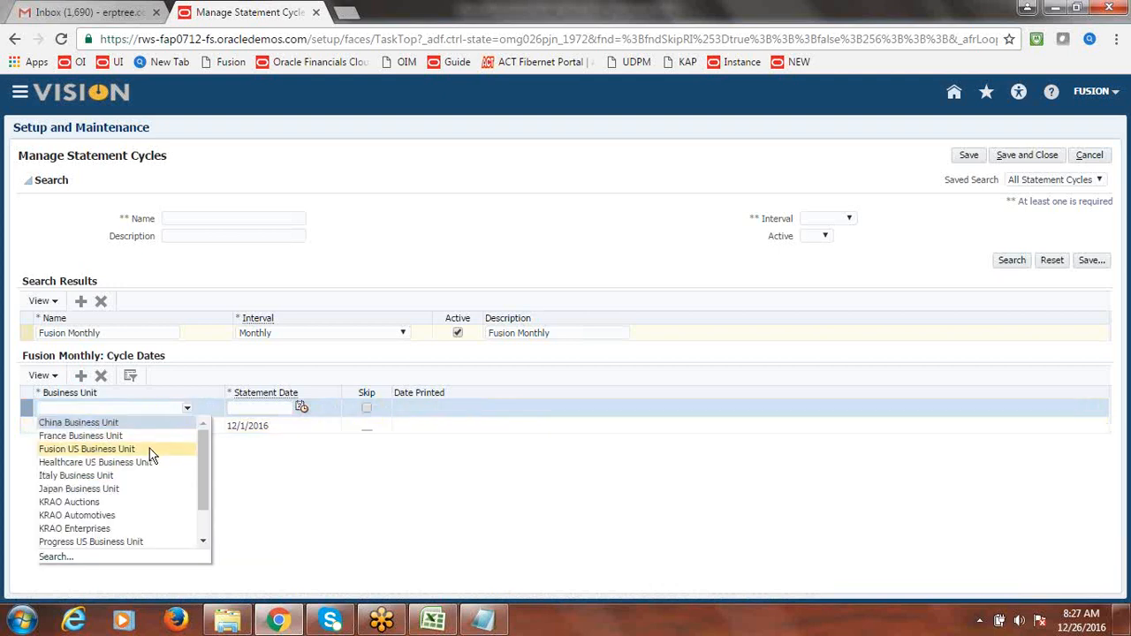
{"action": "left_click", "coordinate": [149, 449]}
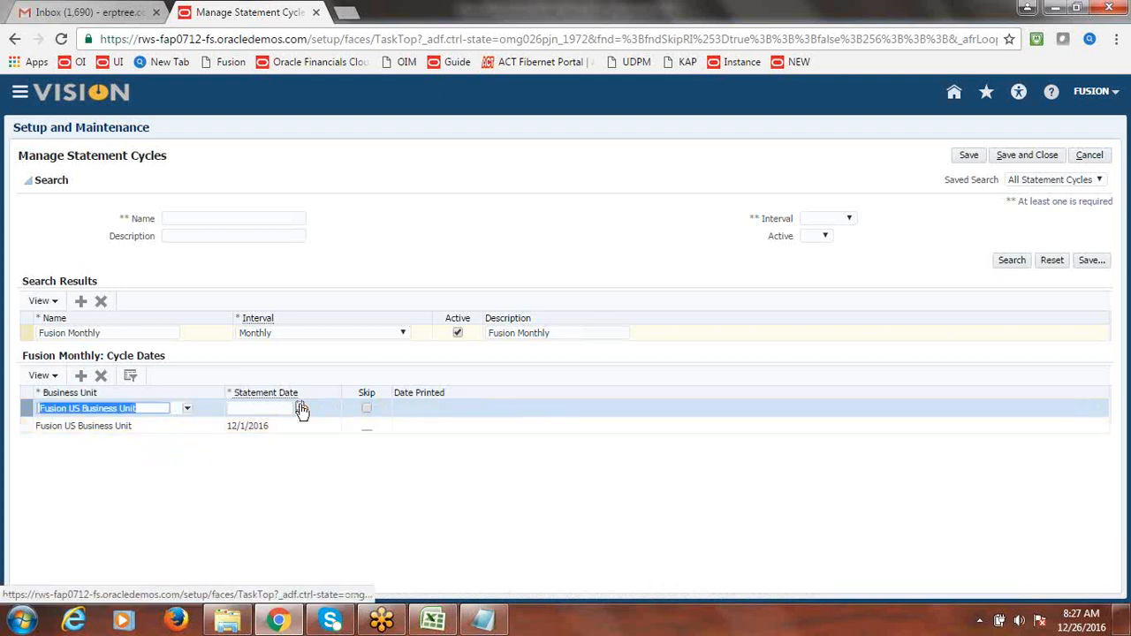
{"action": "left_click", "coordinate": [254, 409]}
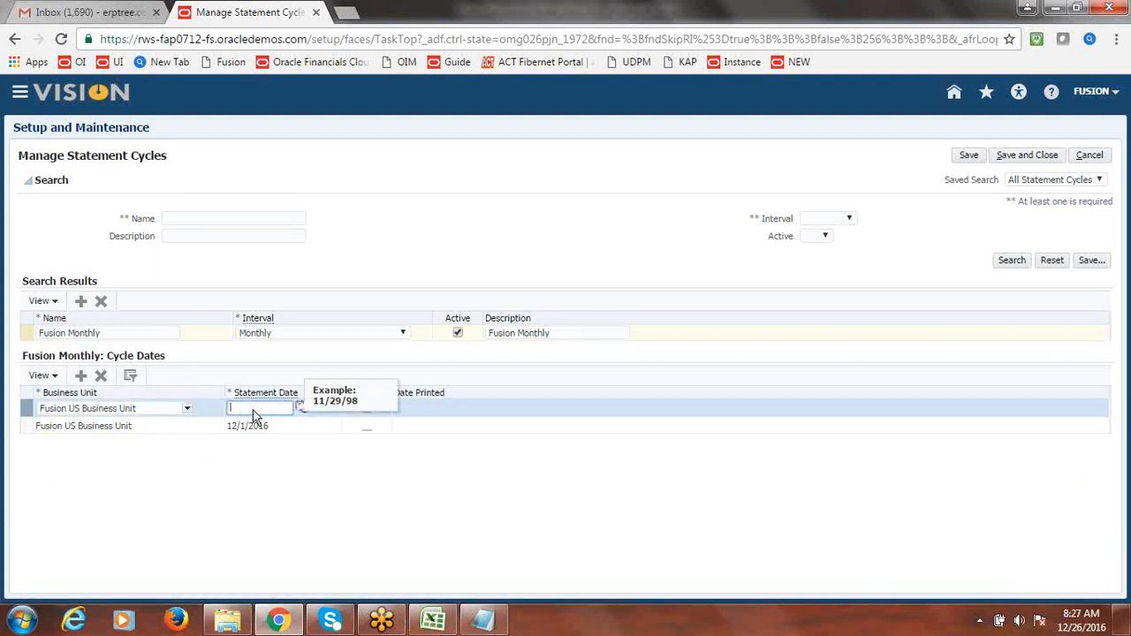
{"action": "type", "text": "1/1/2017"}
{"action": "key", "text": "Tab"}
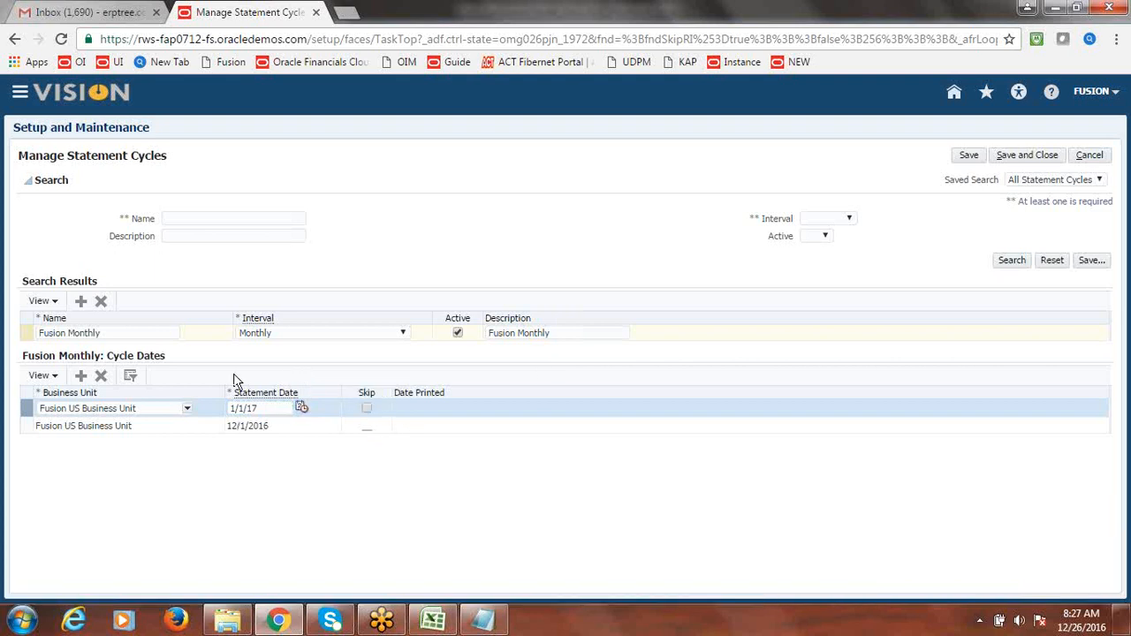
- Add a third Fusion US Business Unit cycle date row for 2/1/2017, review the dates, and save the cycle
{"action": "left_click", "coordinate": [81, 376]}
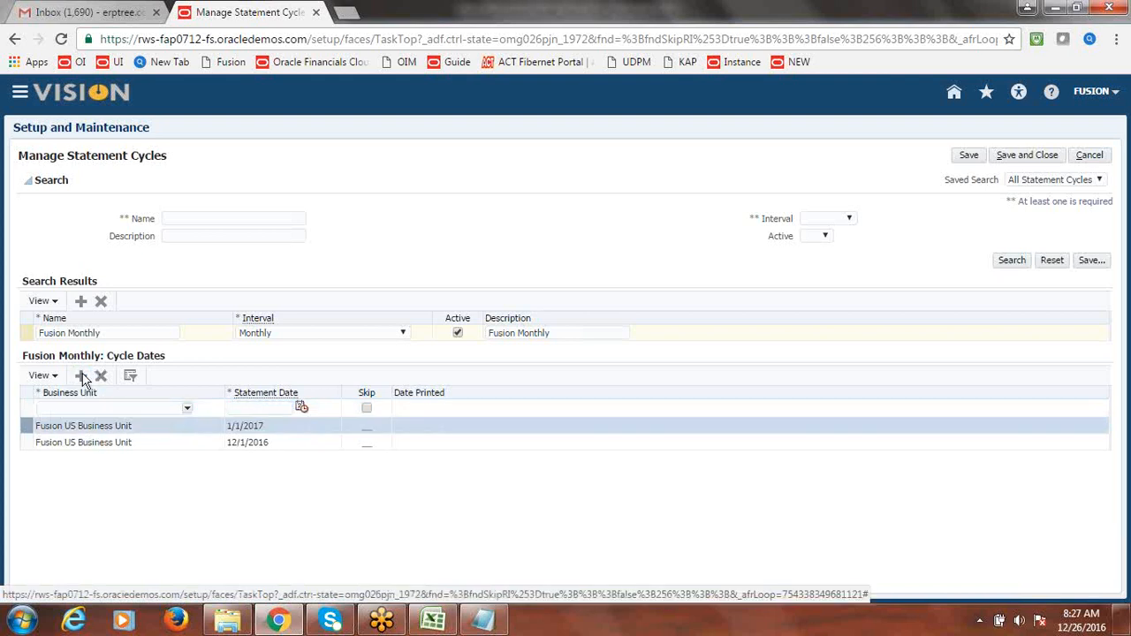
{"action": "left_click", "coordinate": [188, 409]}
{"action": "left_click", "coordinate": [187, 410]}
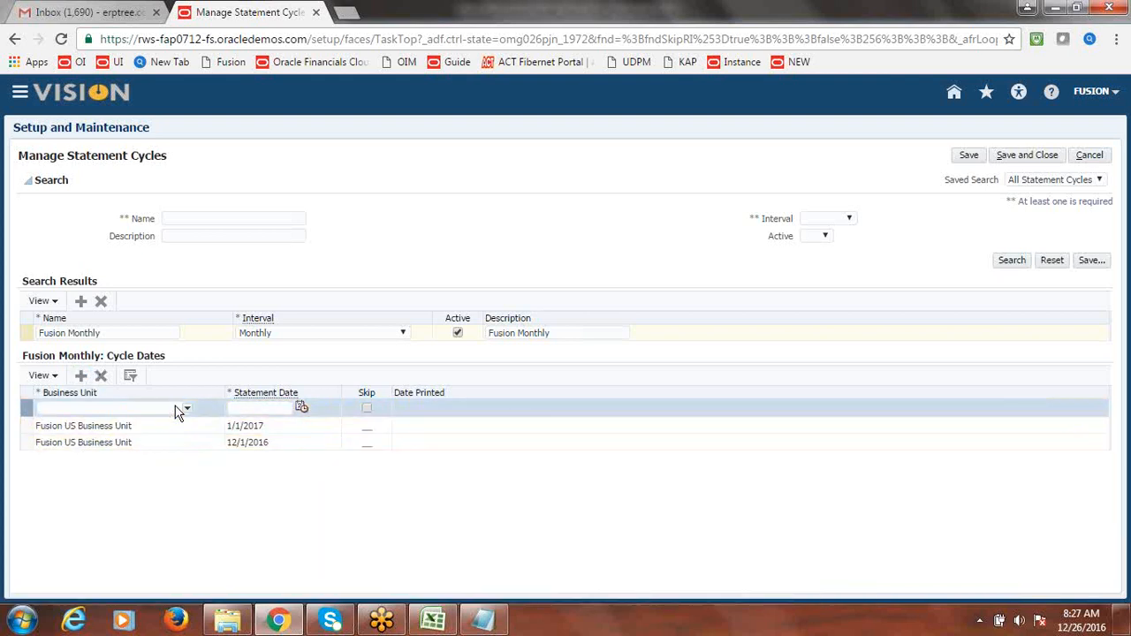
{"action": "left_click", "coordinate": [186, 411]}
{"action": "left_click", "coordinate": [129, 449]}
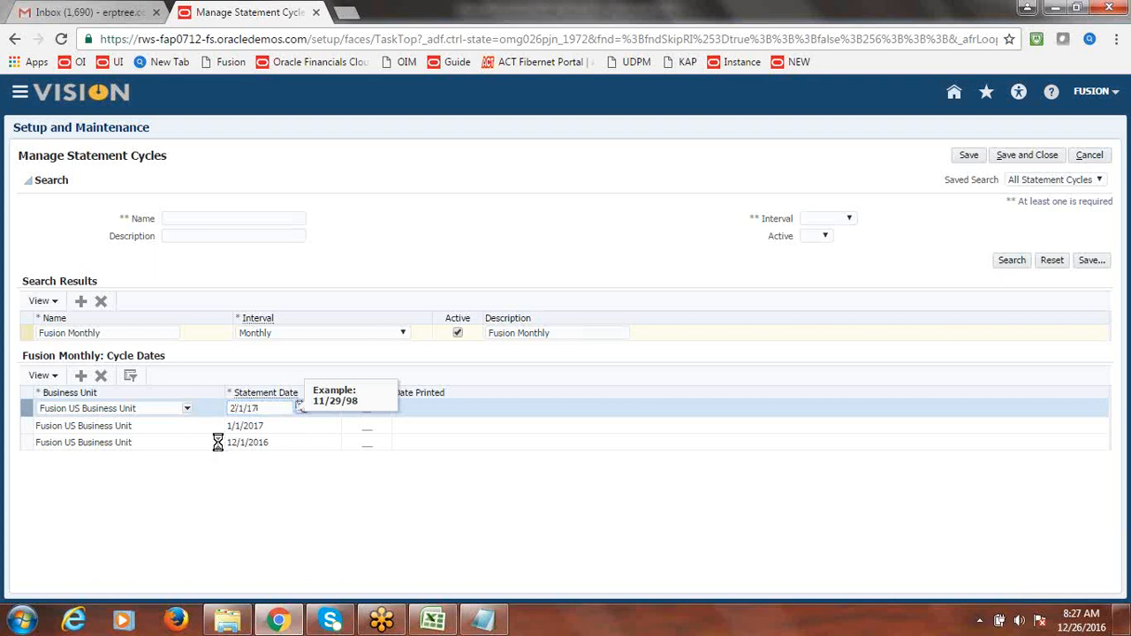
{"action": "left_click", "coordinate": [412, 450]}
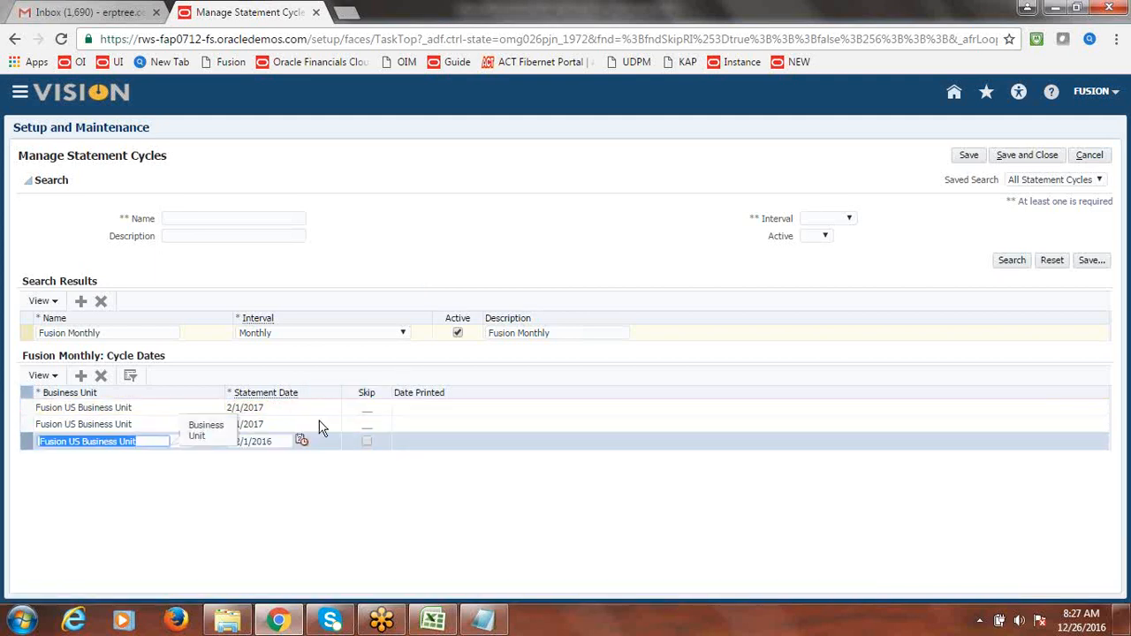
{"action": "left_click", "coordinate": [415, 424]}
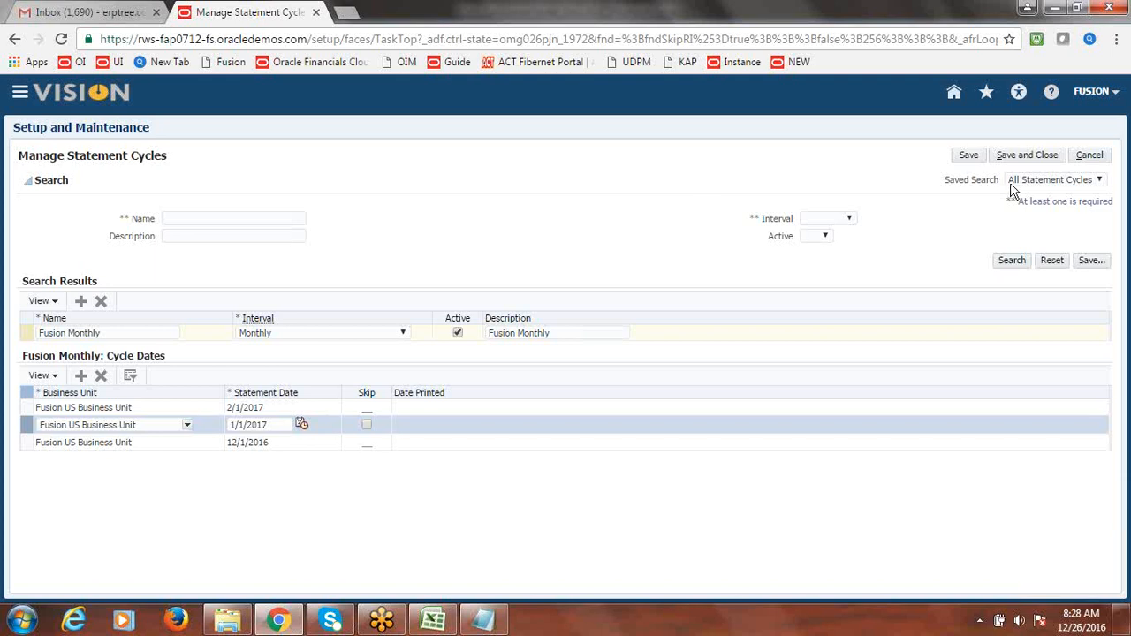
{"action": "left_click", "coordinate": [1029, 156]}
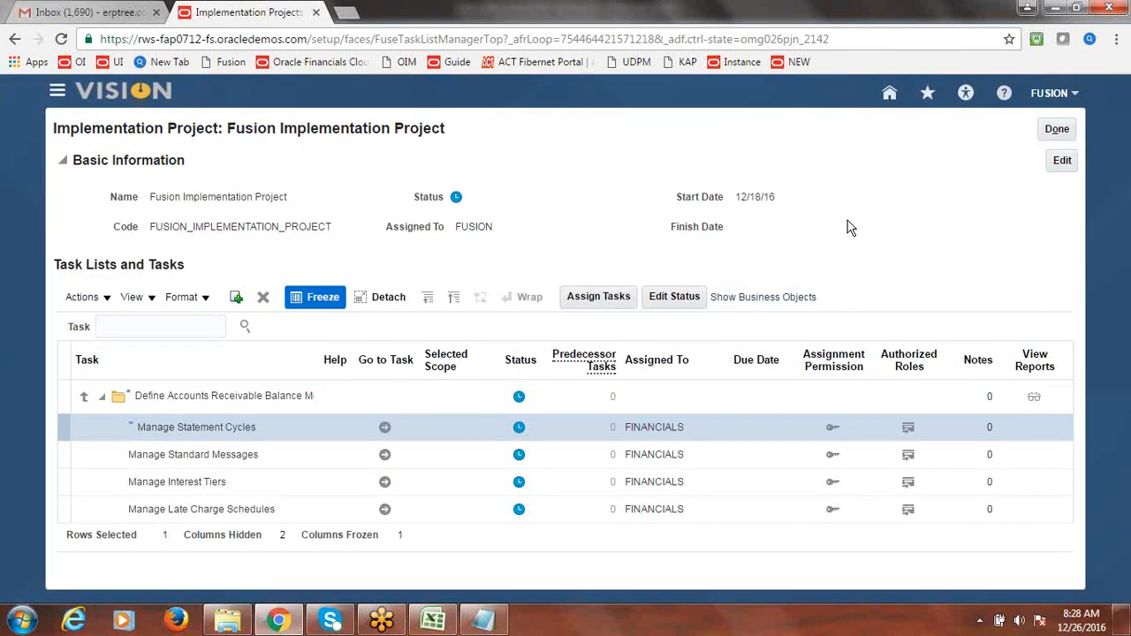
- Enter done as the Create Statement Cycles status in cell B8 of the checklist
{"action": "key", "text": "alt+Tab"}
{"action": "key", "text": "Tab"}
{"action": "type", "text": "done"}
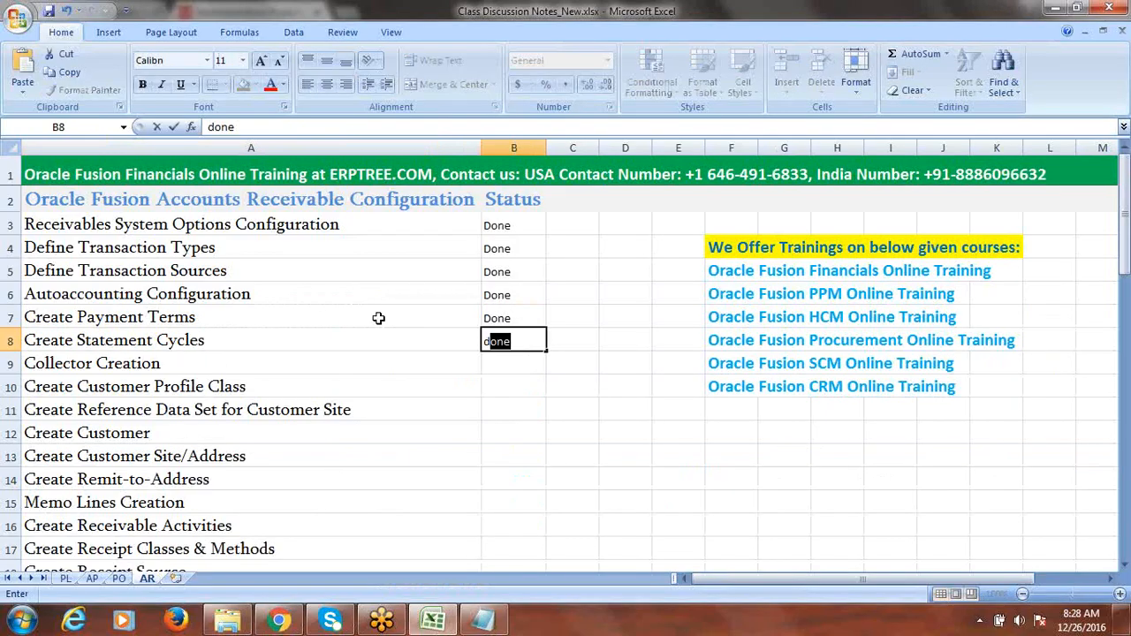
{"action": "key", "text": "Return"}
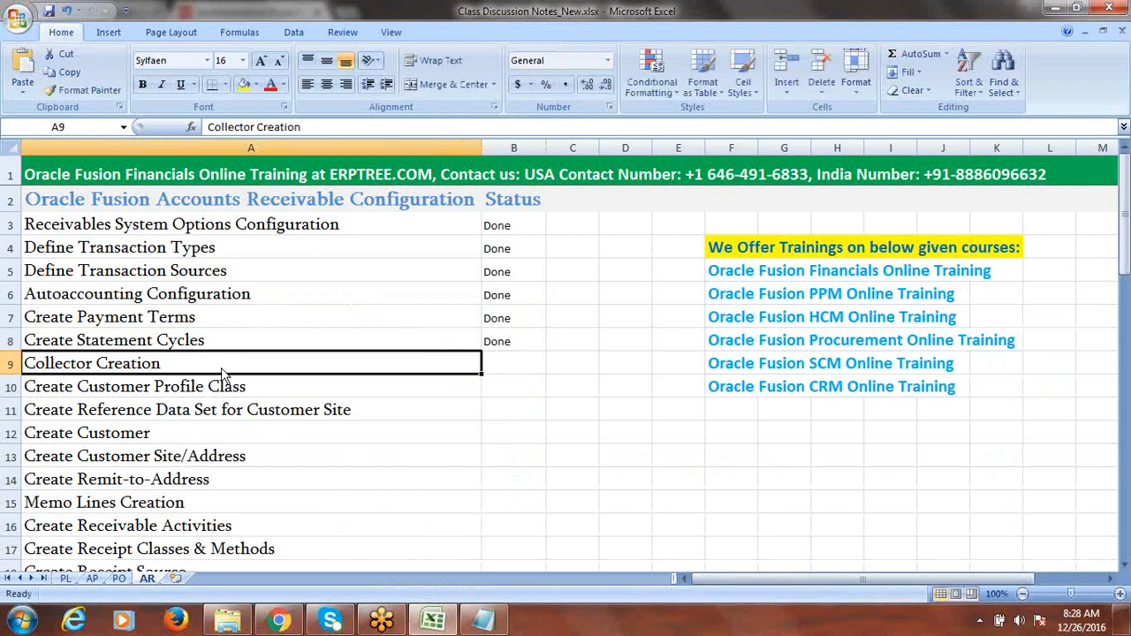
{"action": "key", "text": "alt+Tab"}
{"action": "left_click", "coordinate": [159, 327]}
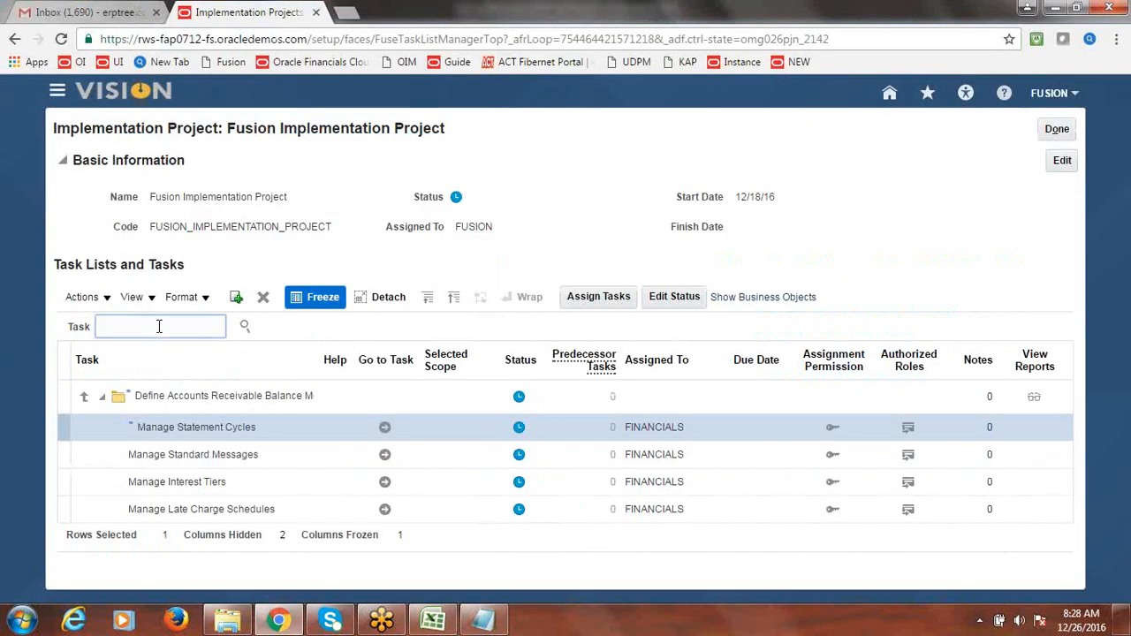
- Search the project tasks for 'Collector' and launch the Manage Collectors task
{"action": "type", "text": "Collector"}
{"action": "left_click", "coordinate": [244, 327]}
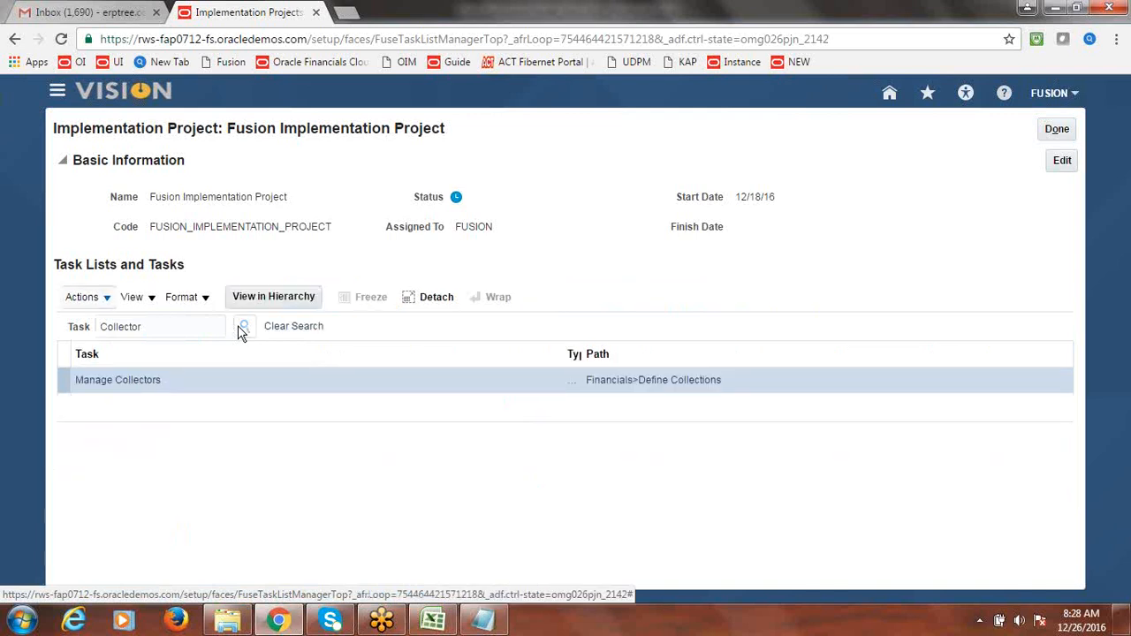
{"action": "left_click", "coordinate": [127, 372]}
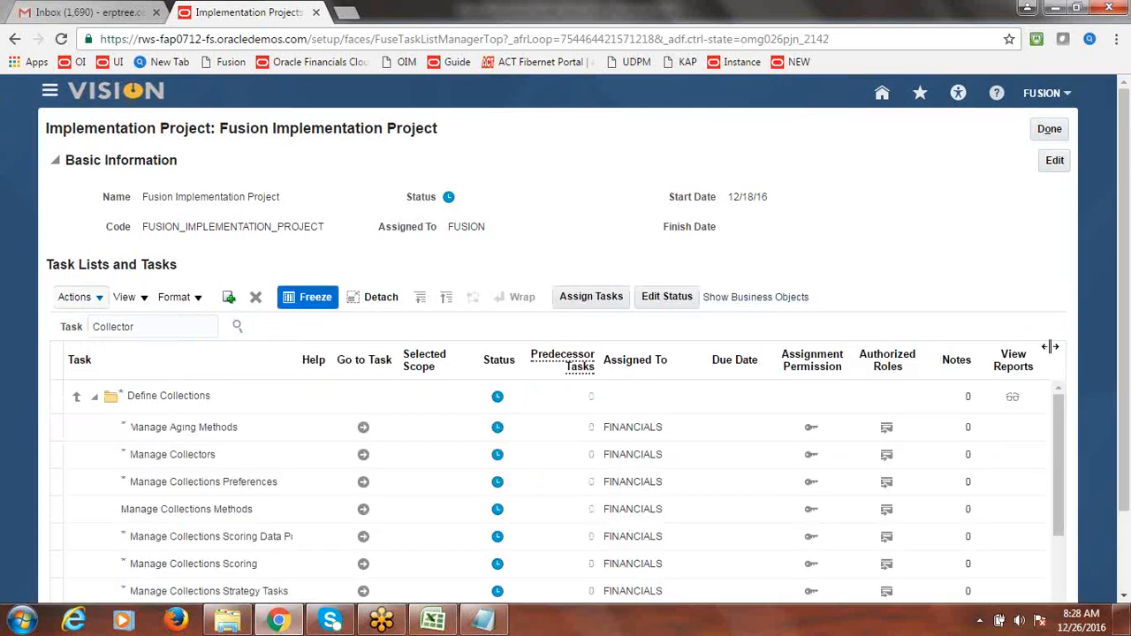
{"action": "left_click", "coordinate": [240, 465]}
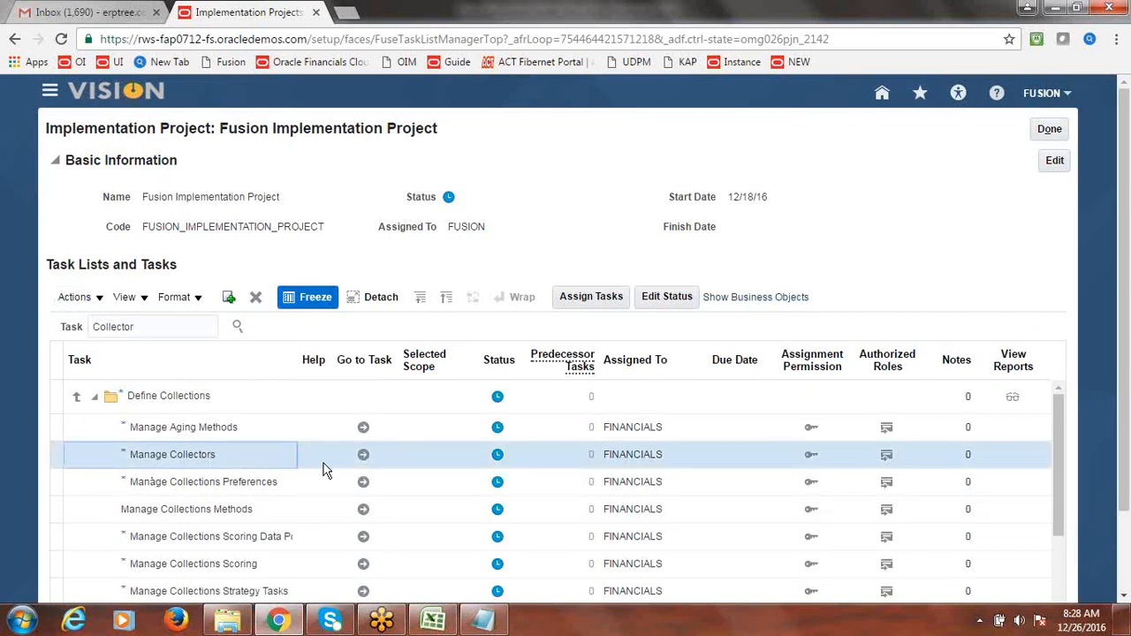
{"action": "left_click", "coordinate": [362, 456]}
{"action": "left_click", "coordinate": [363, 456]}
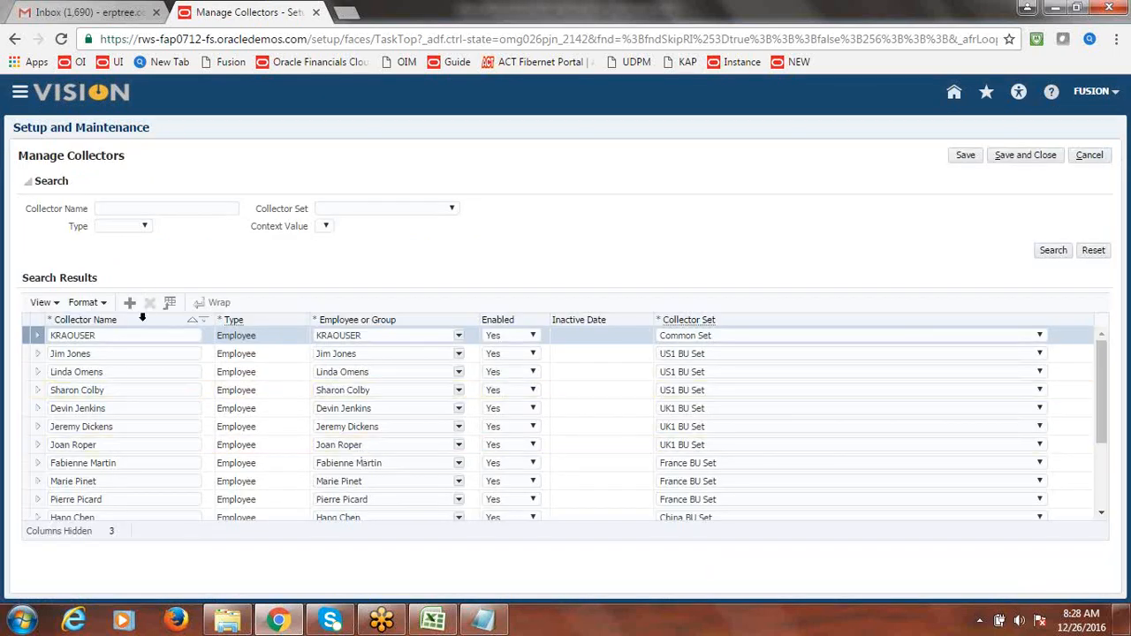
- Reload after the connection error and reopen Manage Collectors from the project
{"action": "left_click", "coordinate": [130, 304]}
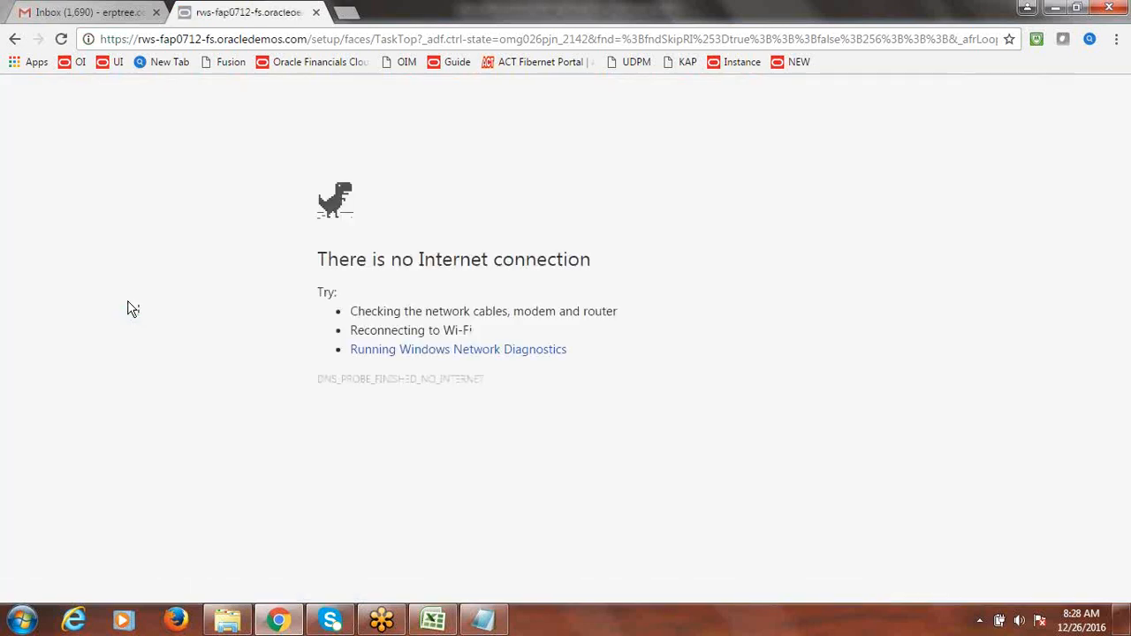
{"action": "key", "text": "F5"}
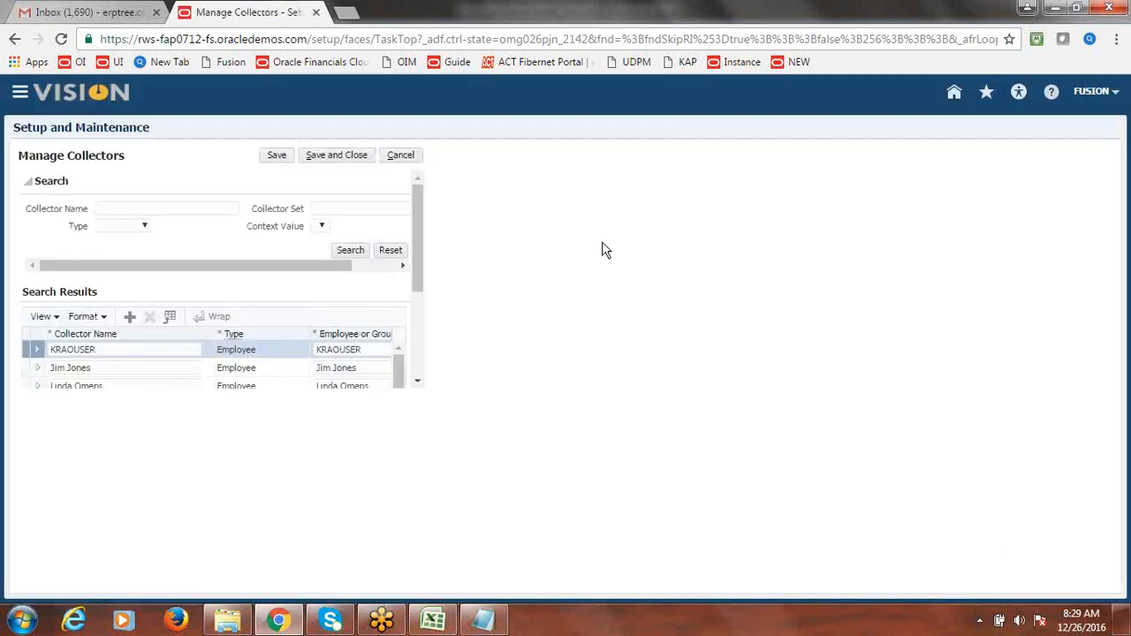
{"action": "left_click", "coordinate": [396, 156]}
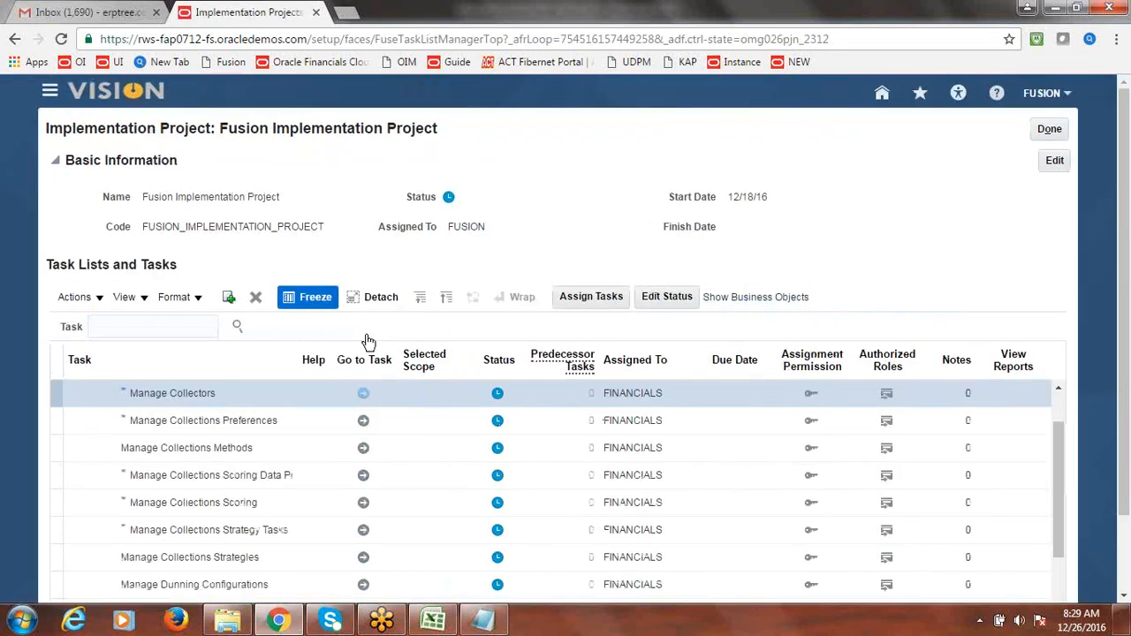
{"action": "left_click", "coordinate": [364, 397]}
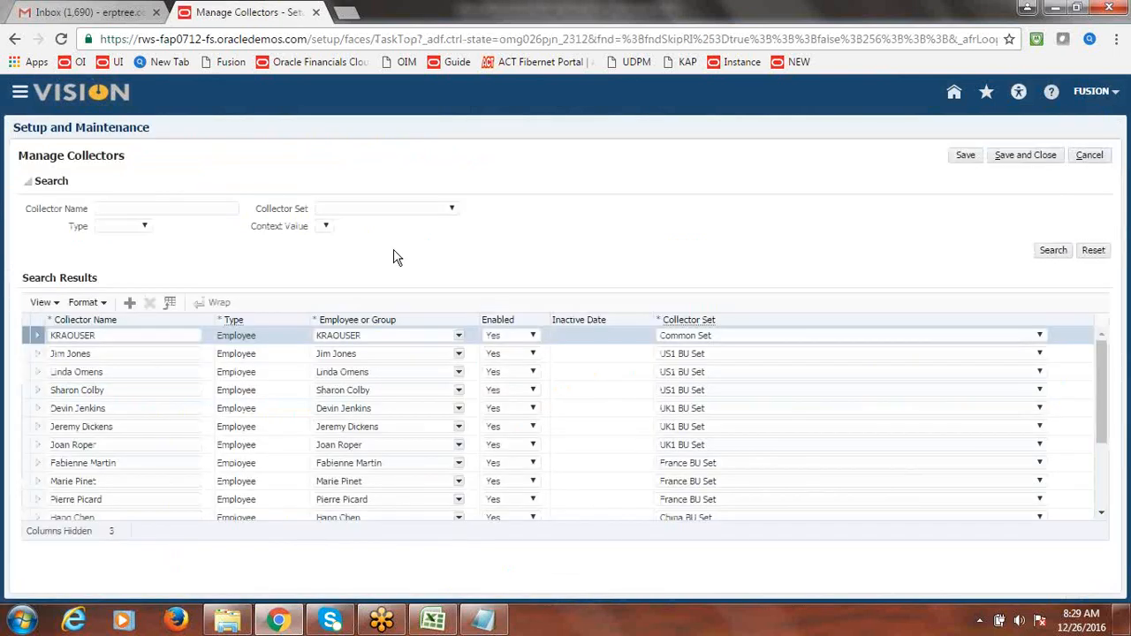
{"action": "left_click", "coordinate": [129, 304]}
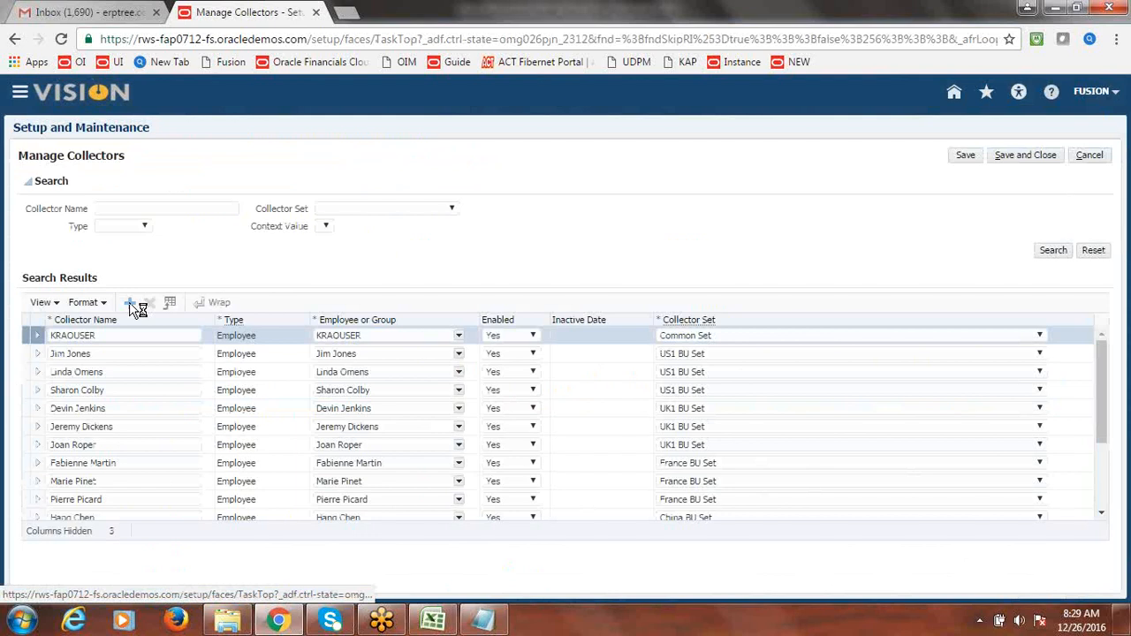
- Add collector FUSION COLLECTOR and assign the FUSION employee found through Search
{"action": "left_click", "coordinate": [115, 328]}
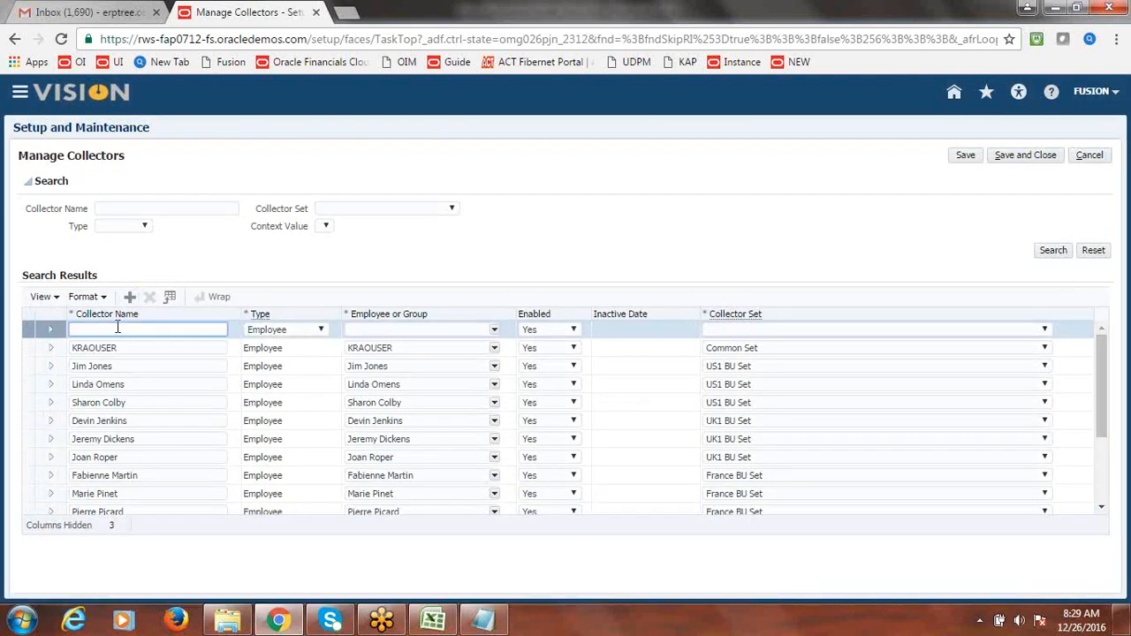
{"action": "type", "text": "FUSION COLLECTOR"}
{"action": "left_click_drag", "start_coordinate": [185, 330], "coordinate": [76, 338]}
{"action": "left_click", "coordinate": [495, 332]}
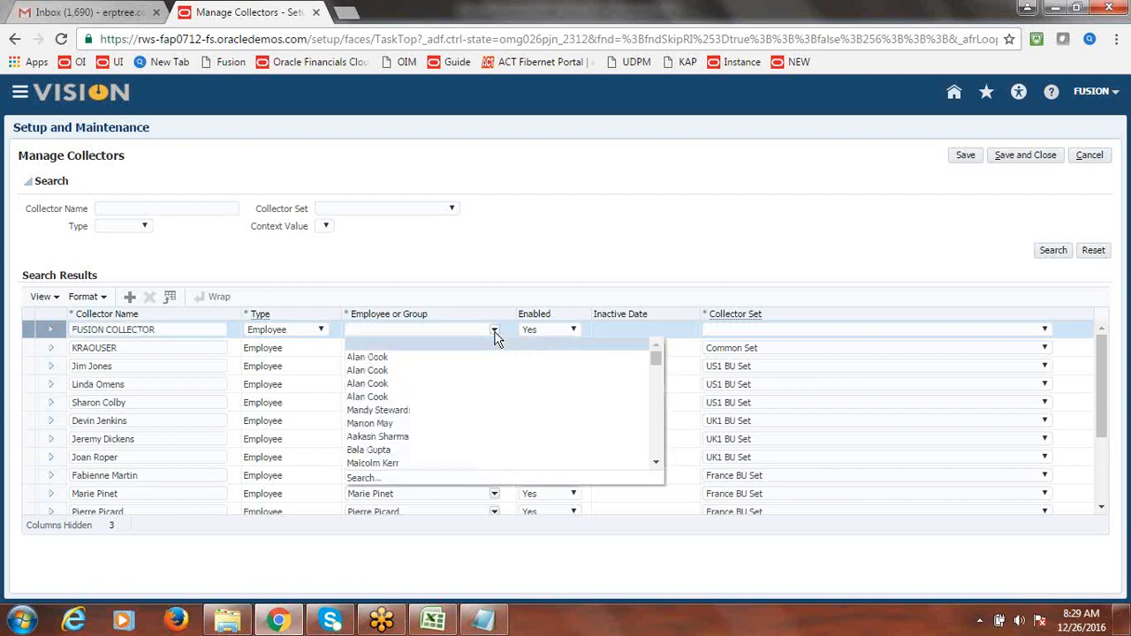
{"action": "left_click", "coordinate": [371, 477]}
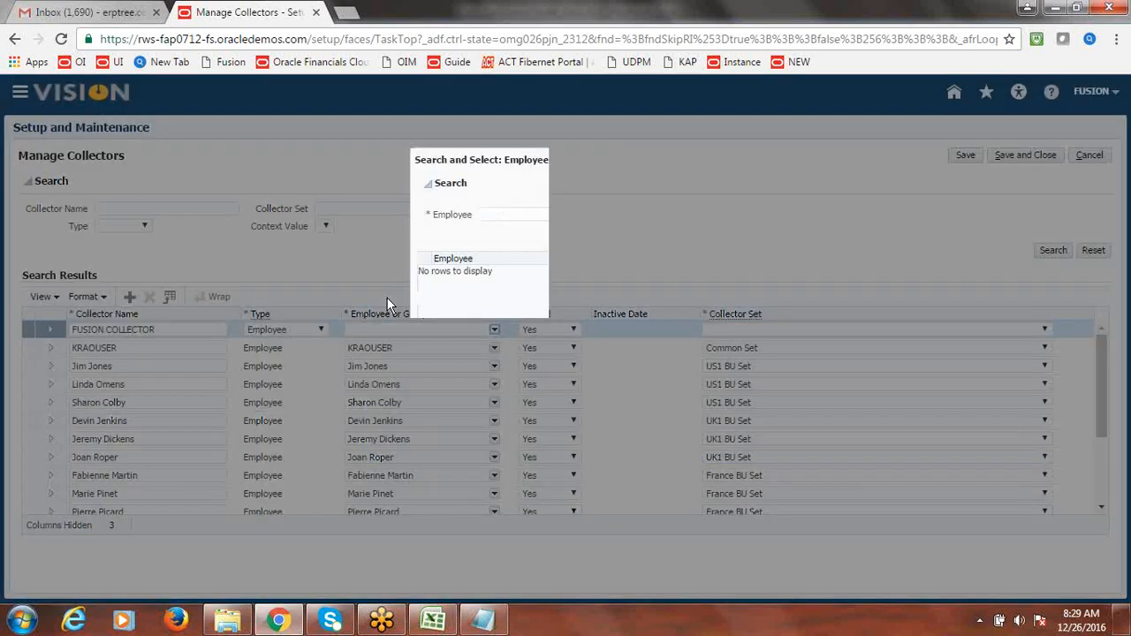
{"action": "left_click", "coordinate": [514, 214]}
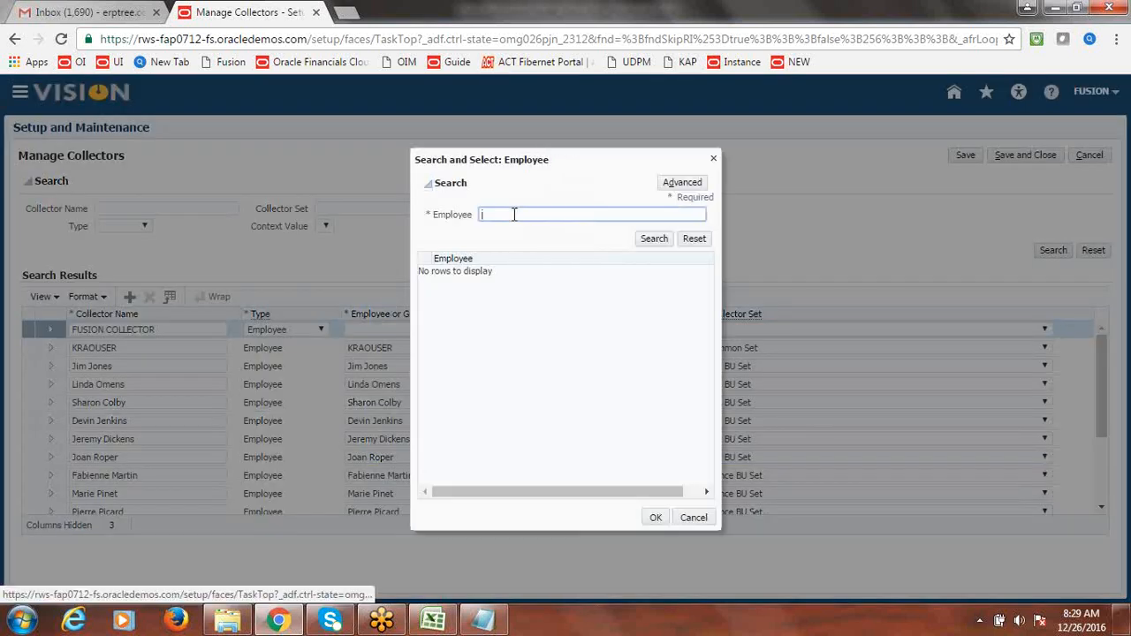
{"action": "type", "text": "fus"}
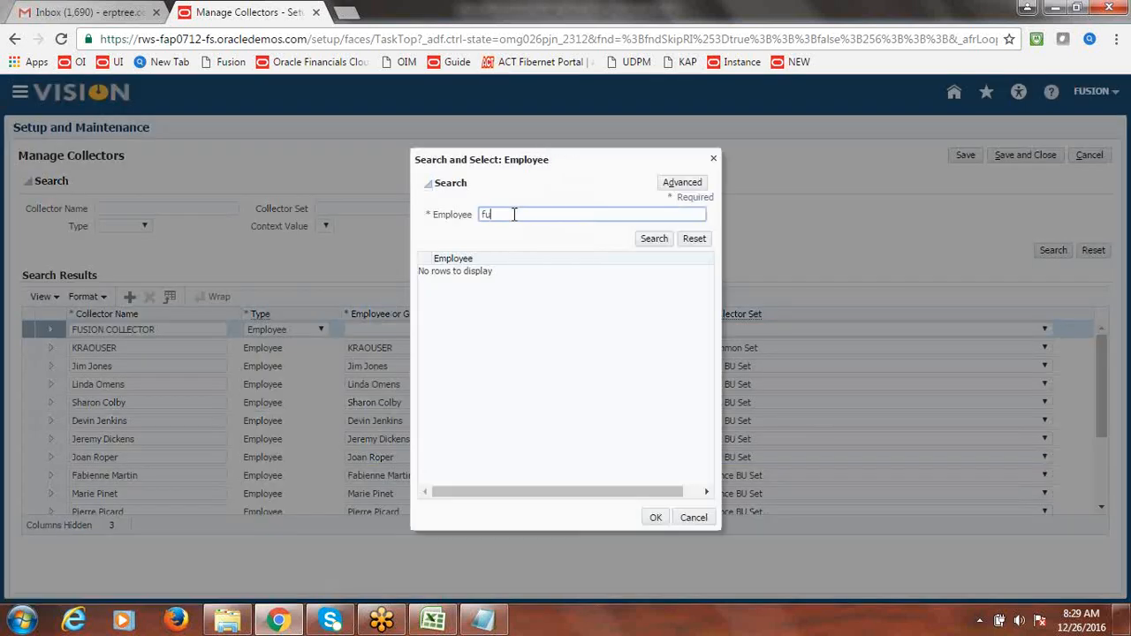
{"action": "key", "text": "BackSpace"}
{"action": "key", "text": "BackSpace"}
{"action": "key", "text": "BackSpace"}
{"action": "type", "text": "FUSION"}
{"action": "left_click", "coordinate": [654, 239]}
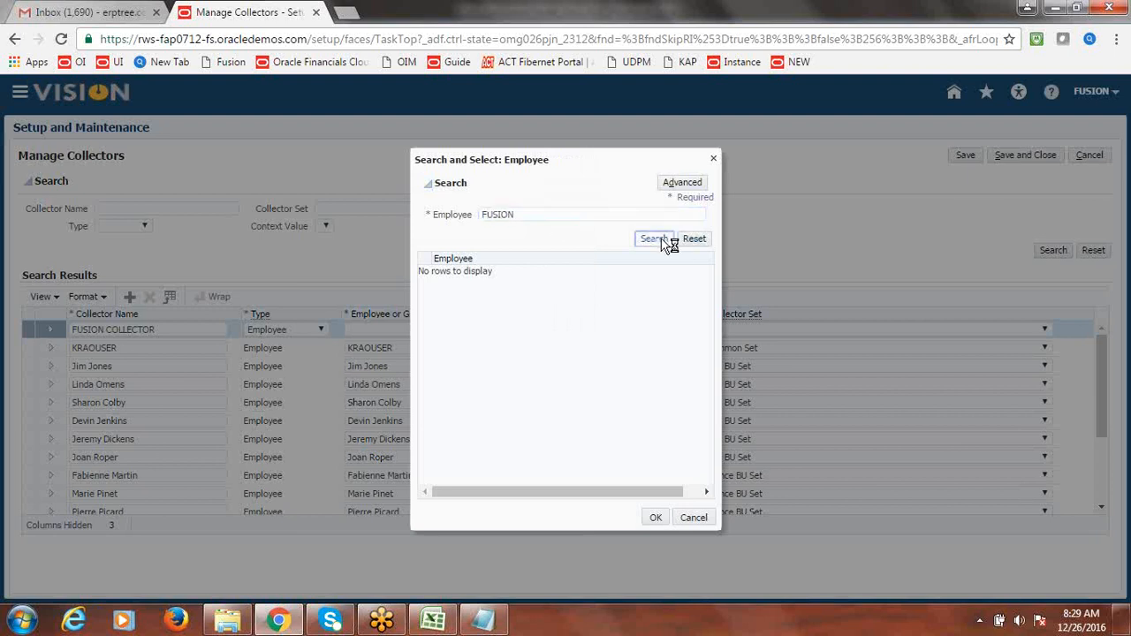
{"action": "left_click", "coordinate": [492, 276]}
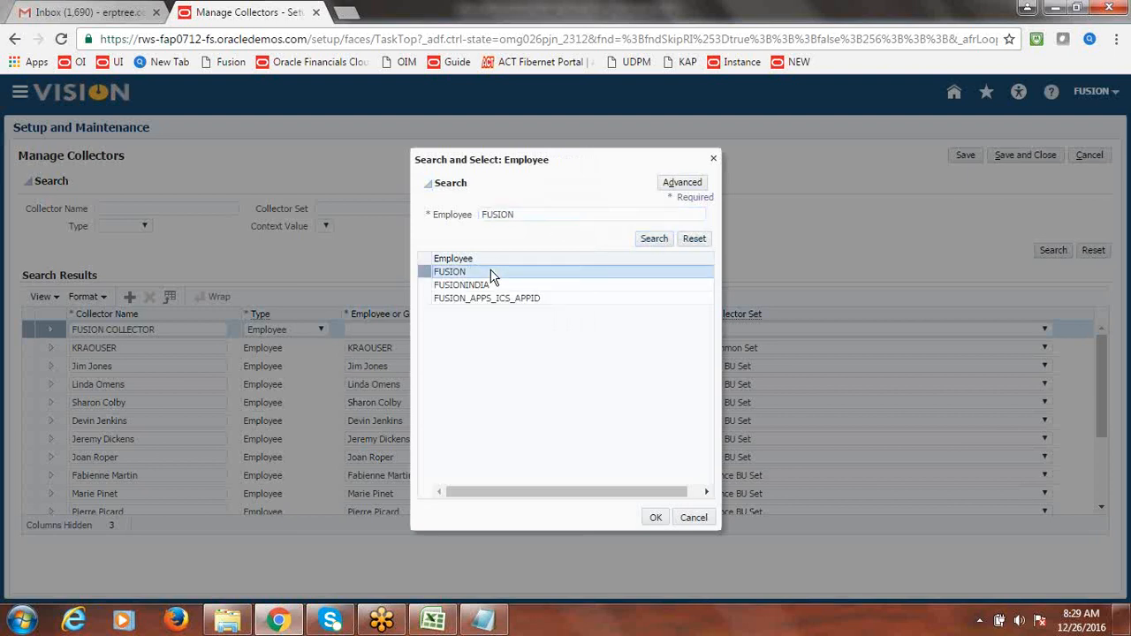
{"action": "left_click", "coordinate": [654, 518]}
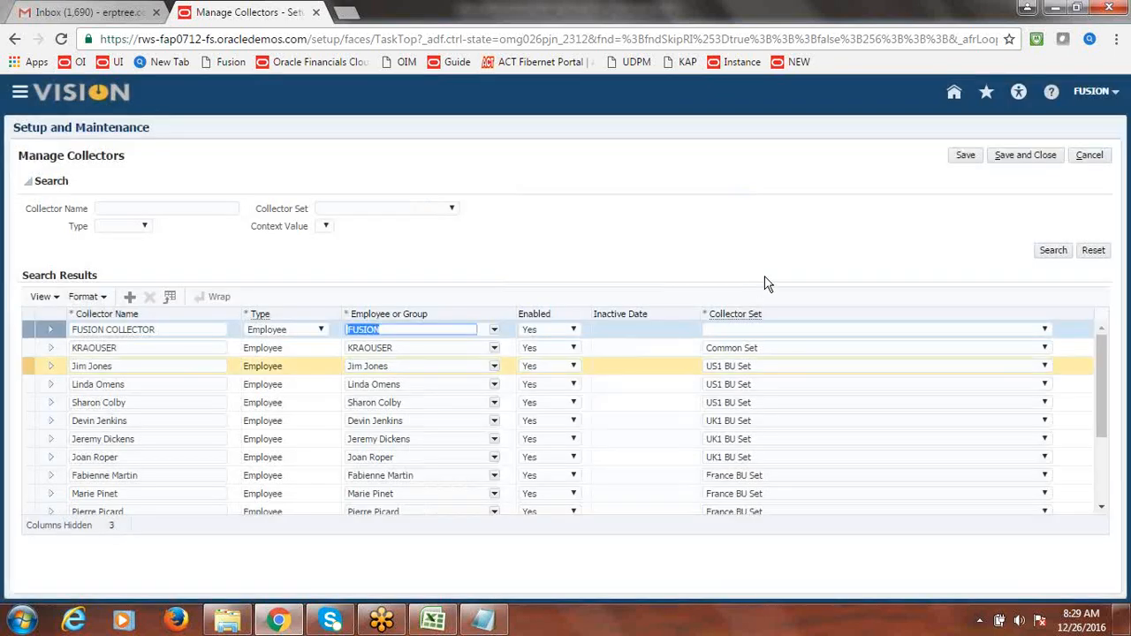
- Set the collector's set to Common Set and save and close
{"action": "left_click", "coordinate": [1047, 330]}
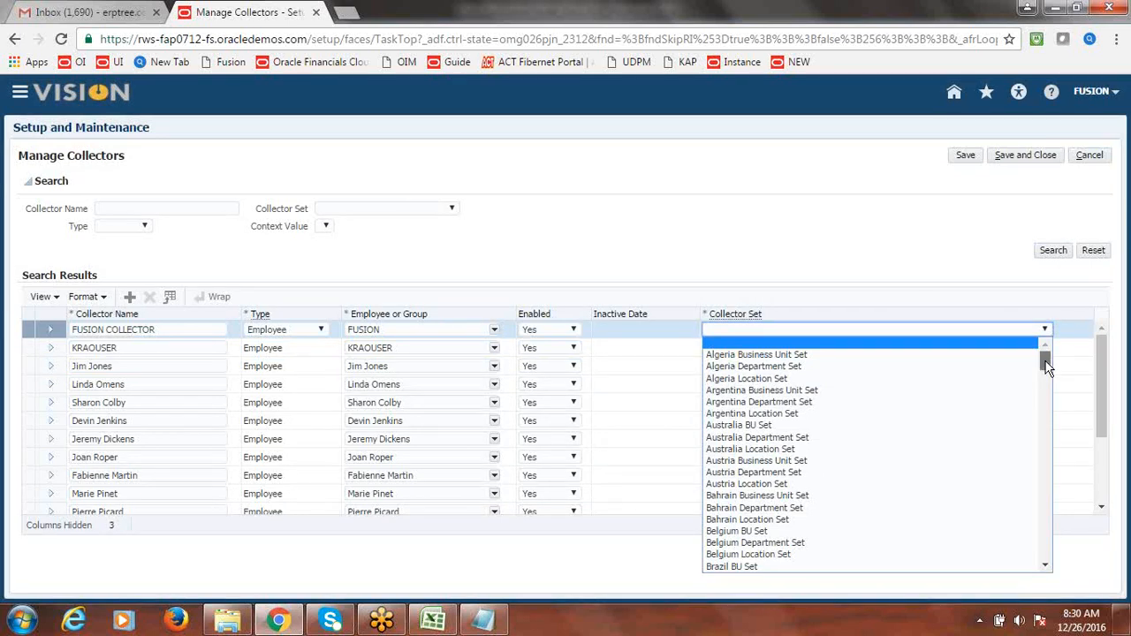
{"action": "left_click_drag", "start_coordinate": [1046, 369], "coordinate": [1048, 383]}
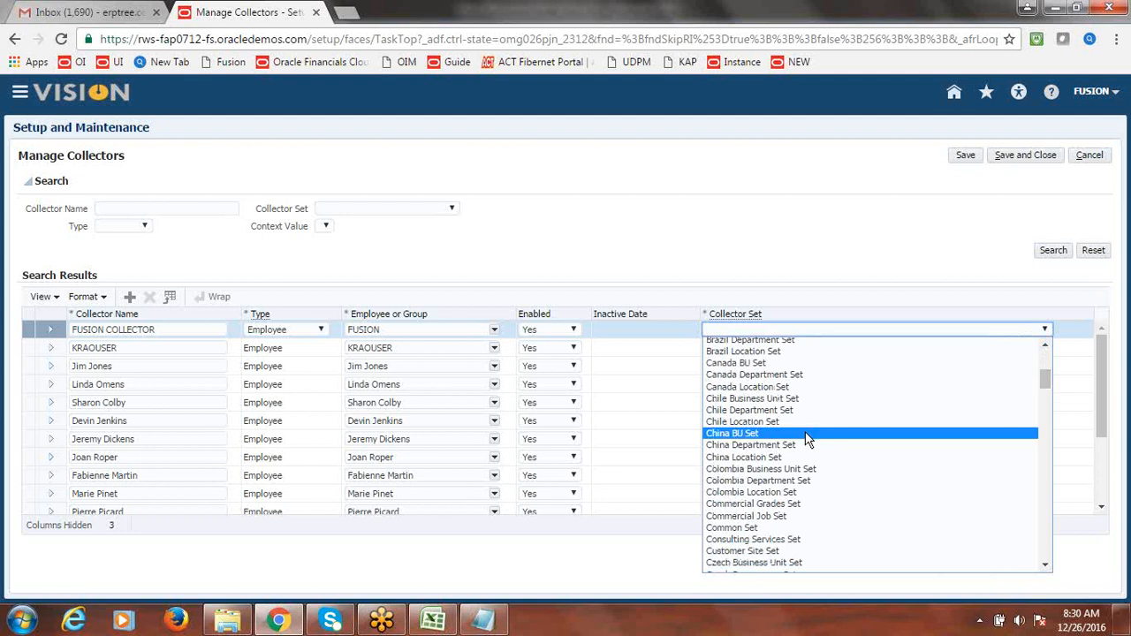
{"action": "left_click", "coordinate": [751, 527]}
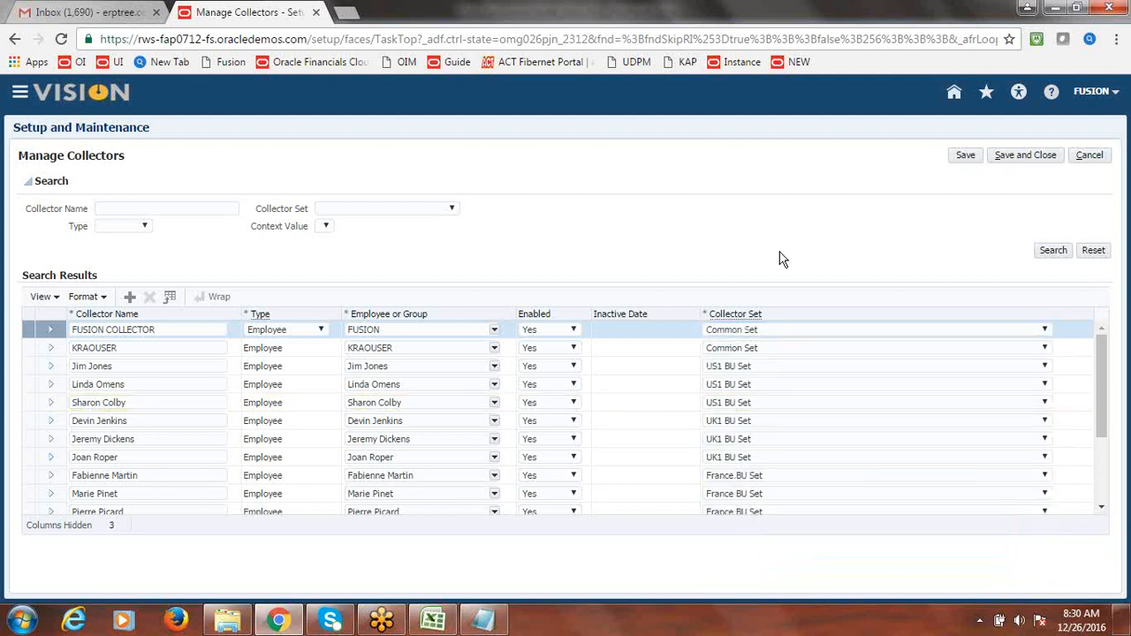
{"action": "left_click", "coordinate": [1032, 157]}
- Enter Done as Collector Creation's status in B9, save the workbook, and return to Chrome
{"action": "key", "text": "alt+Tab"}
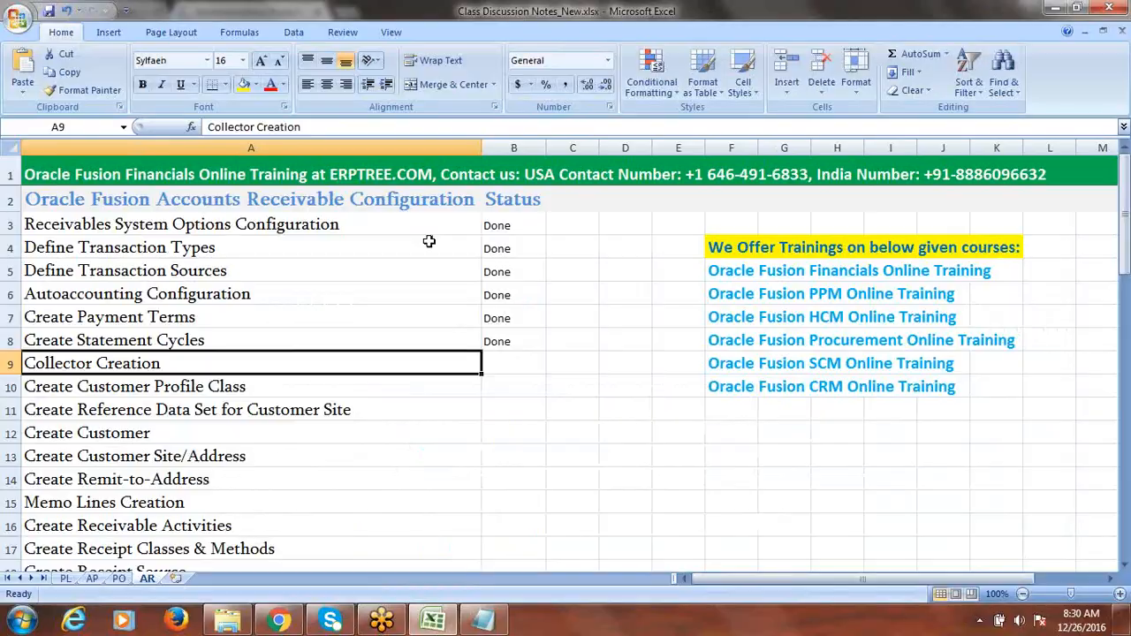
{"action": "type", "text": "D"}
{"action": "left_click", "coordinate": [293, 385]}
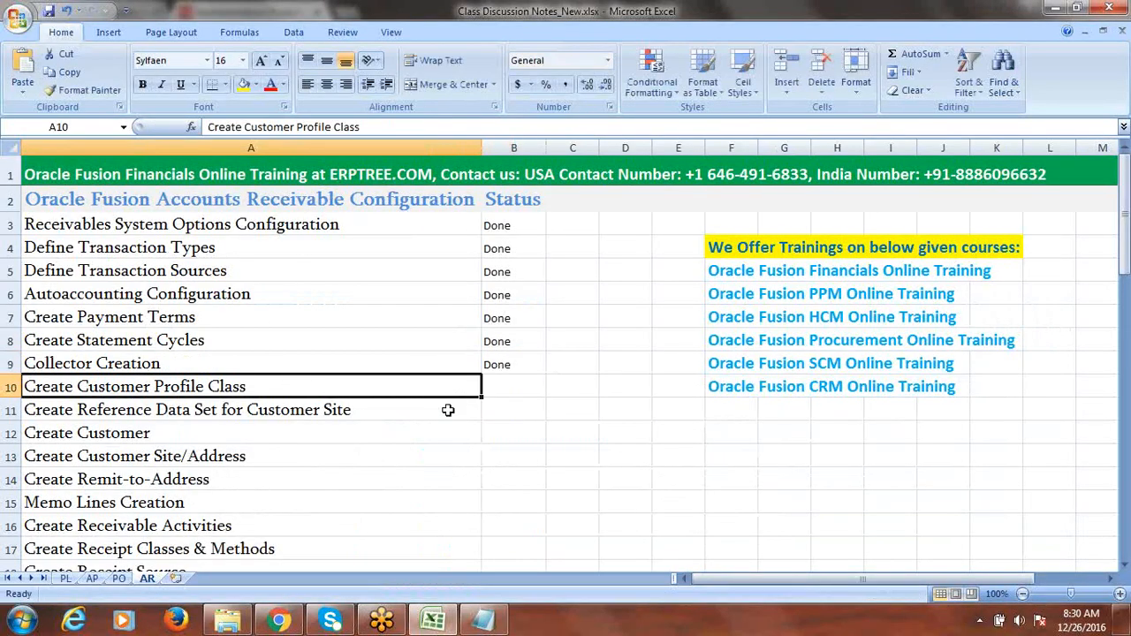
{"action": "key", "text": "alt"}
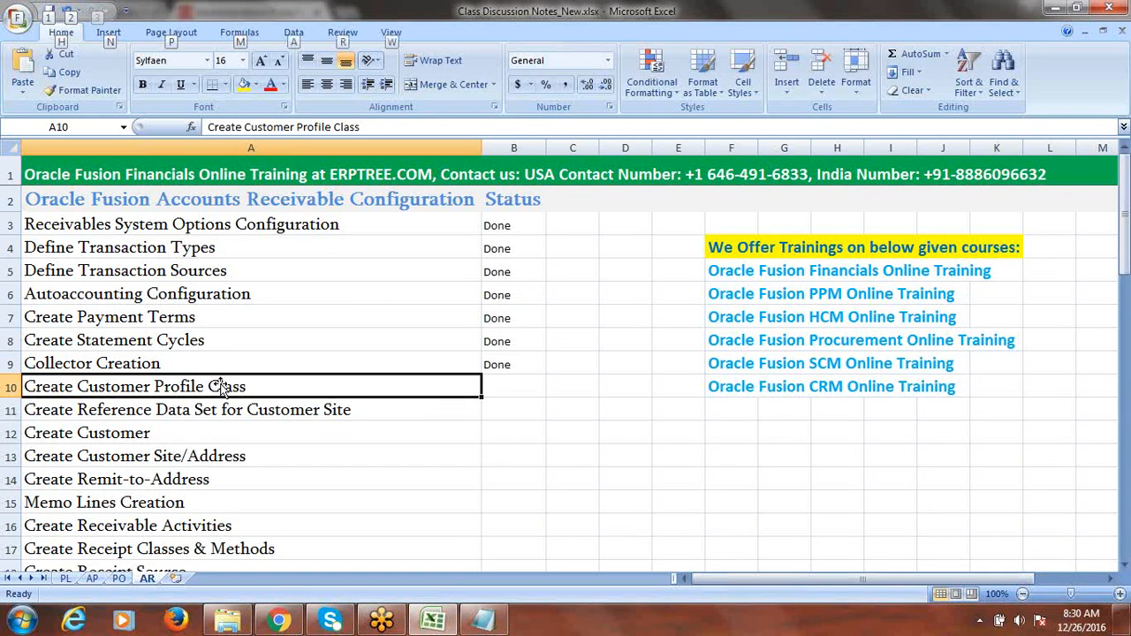
{"action": "left_click", "coordinate": [118, 366]}
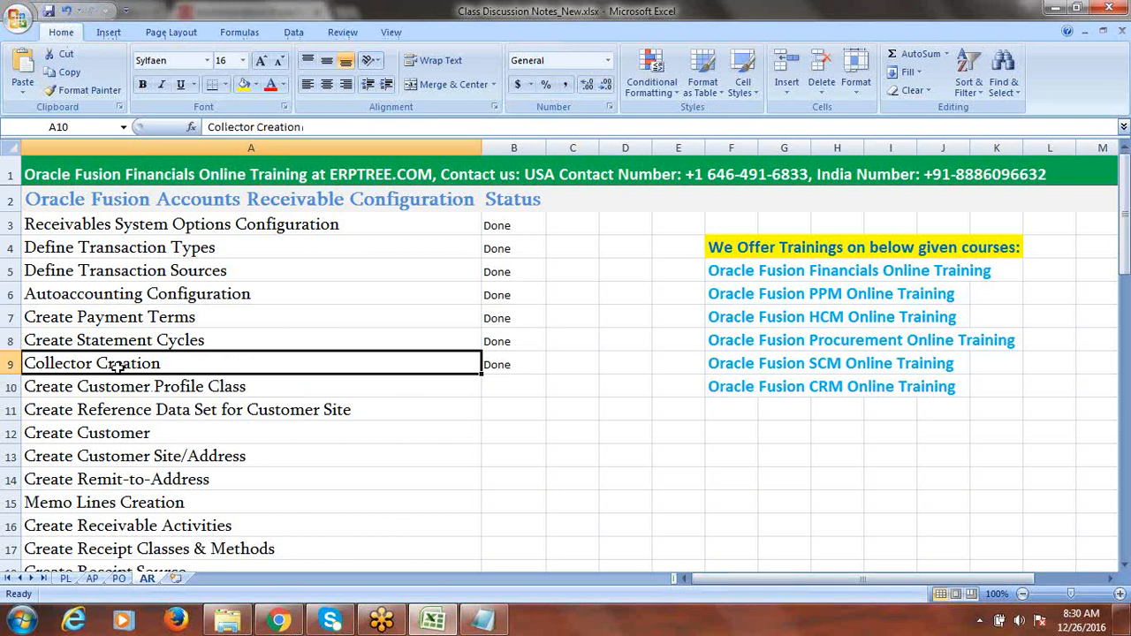
{"action": "key", "text": "ctrl+s"}
{"action": "key", "text": "alt+Tab"}
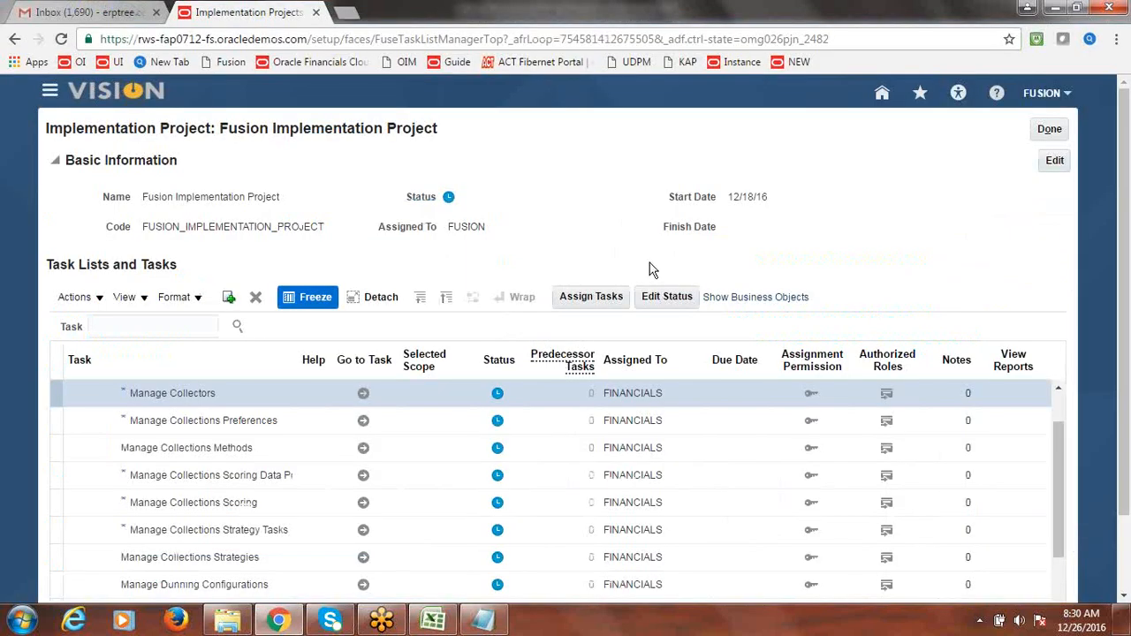
- Search tasks for 'Customer Profile Class' and select Manage Receivables Customer Profile Classes
{"action": "left_click", "coordinate": [154, 327]}
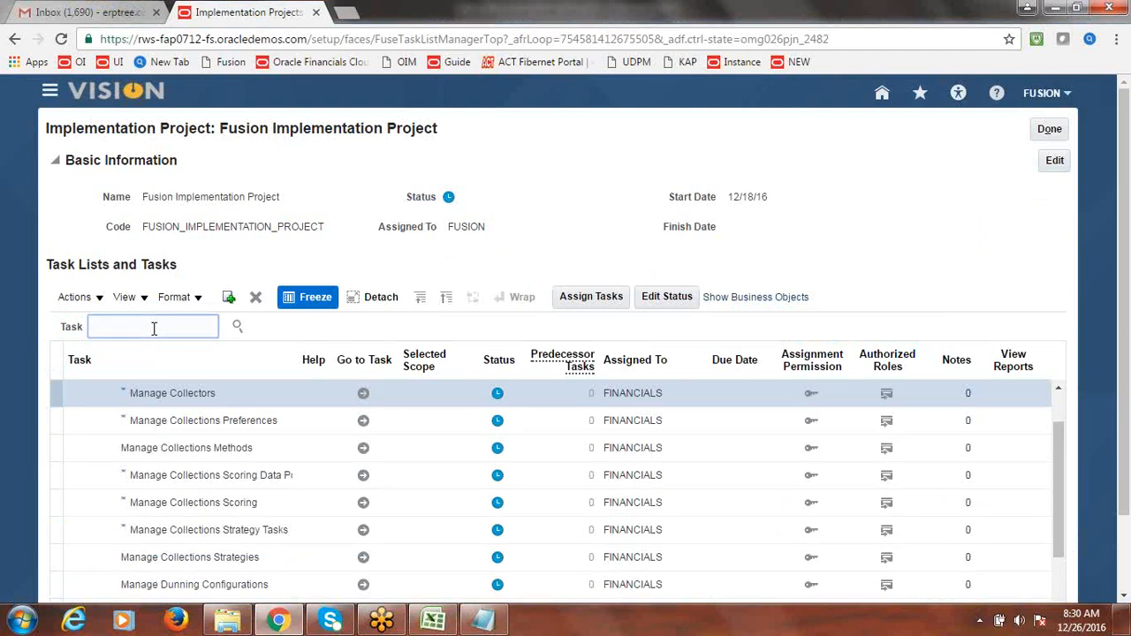
{"action": "type", "text": "custo"}
{"action": "key", "text": "BackSpace"}
{"action": "key", "text": "BackSpace"}
{"action": "key", "text": "BackSpace"}
{"action": "key", "text": "BackSpace"}
{"action": "key", "text": "BackSpace"}
{"action": "type", "text": "Customer Profile Class"}
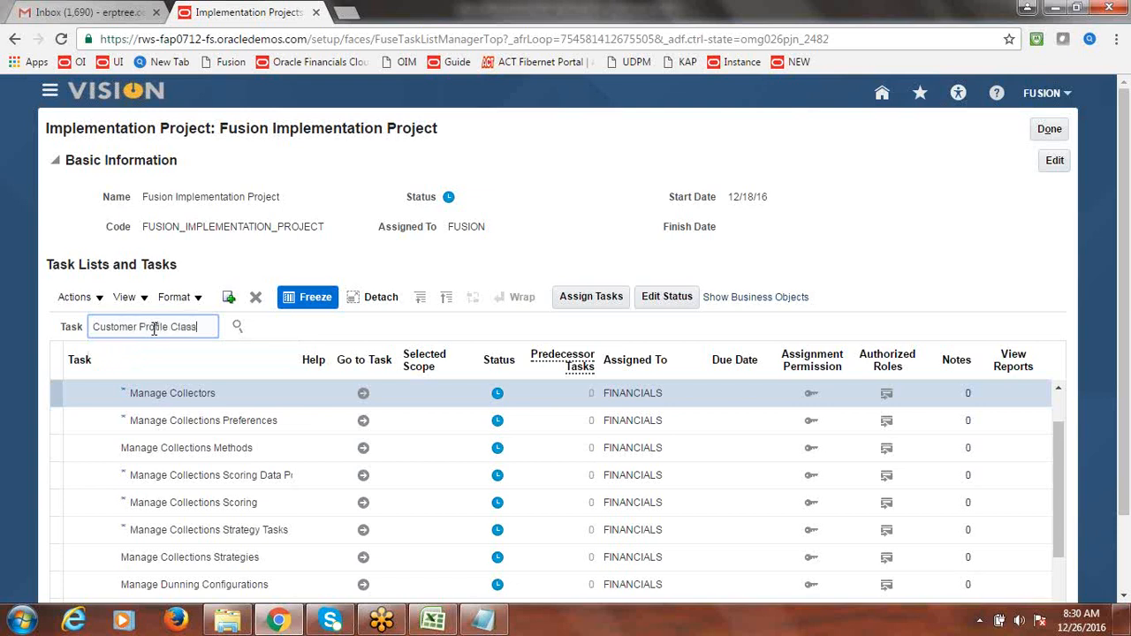
{"action": "left_click", "coordinate": [236, 326]}
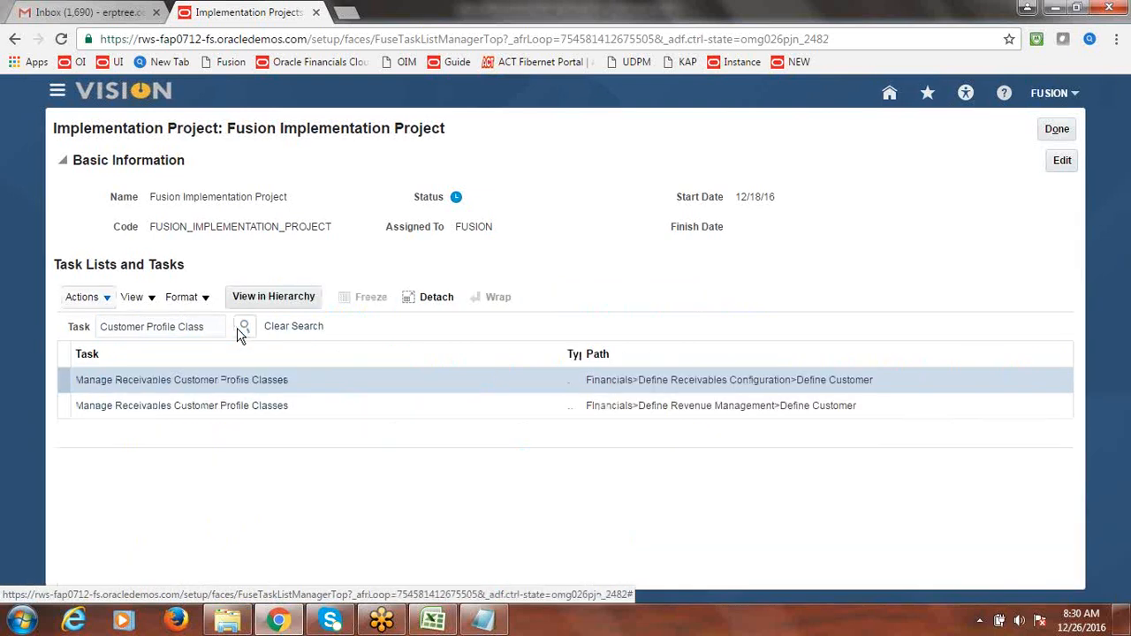
{"action": "left_click", "coordinate": [225, 383]}
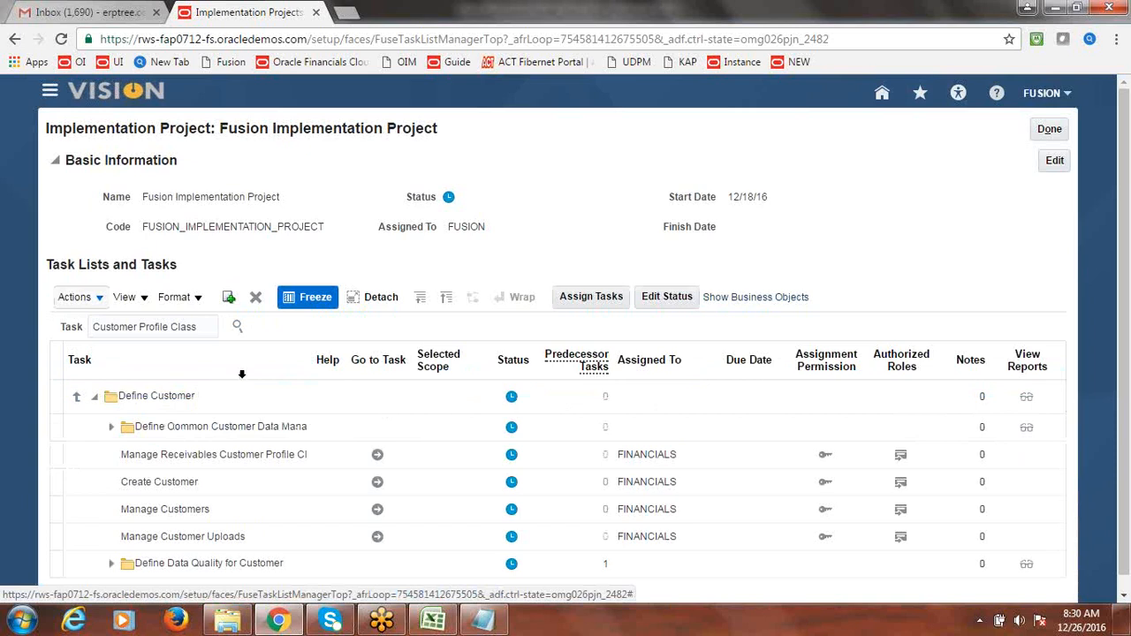
{"action": "scroll", "coordinate": [1128, 216], "scroll_direction": "down", "scroll_amount": 1}
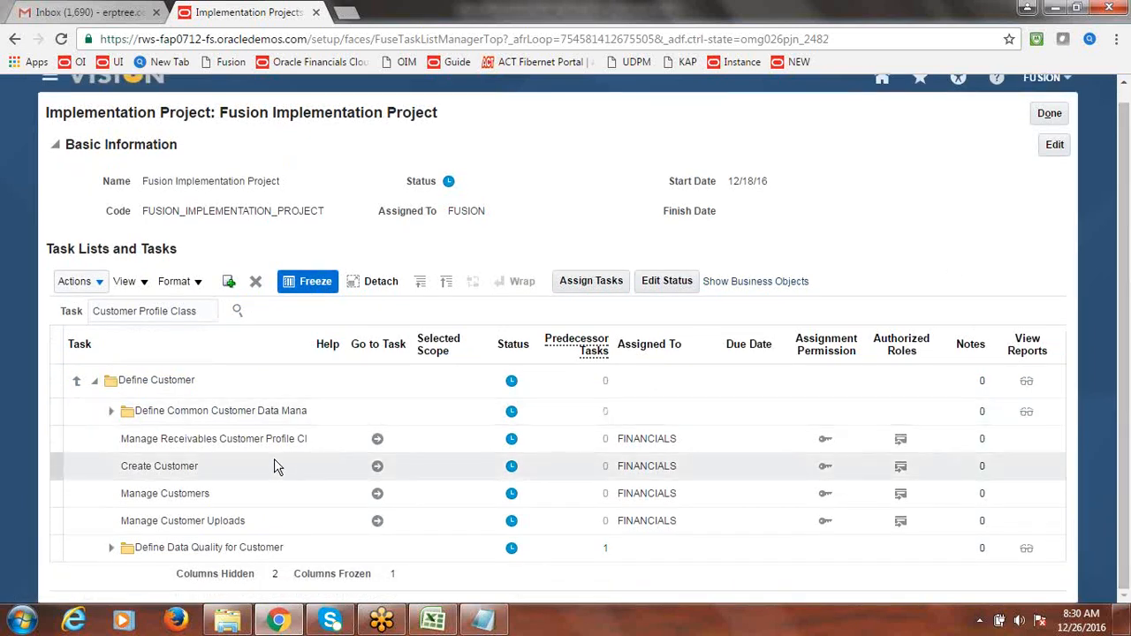
{"action": "left_click_drag", "start_coordinate": [312, 356], "coordinate": [371, 375]}
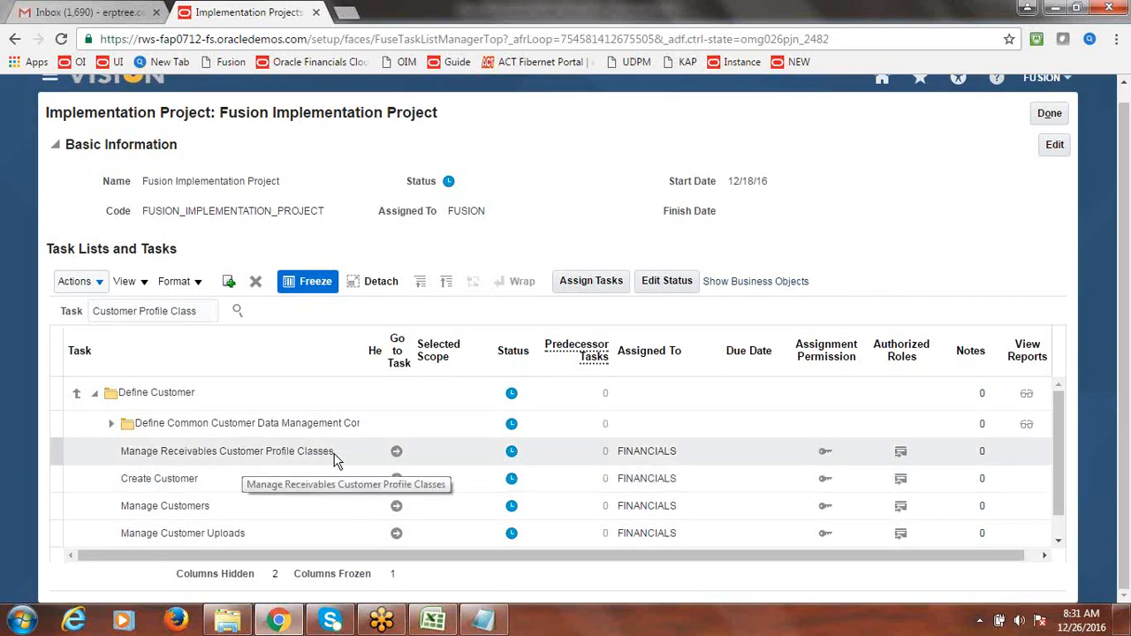
{"action": "left_click", "coordinate": [397, 455]}
- Create a new profile class named Fusion Standard, with Fusion Standard as its description
{"action": "left_click", "coordinate": [397, 455]}
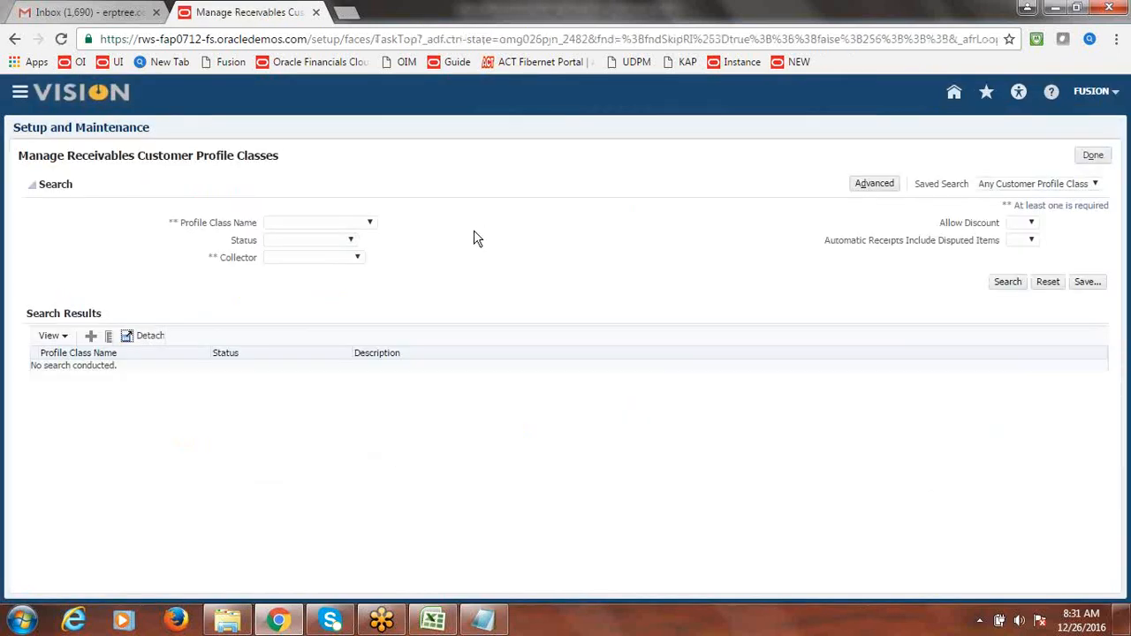
{"action": "left_click", "coordinate": [92, 334]}
{"action": "left_click", "coordinate": [176, 199]}
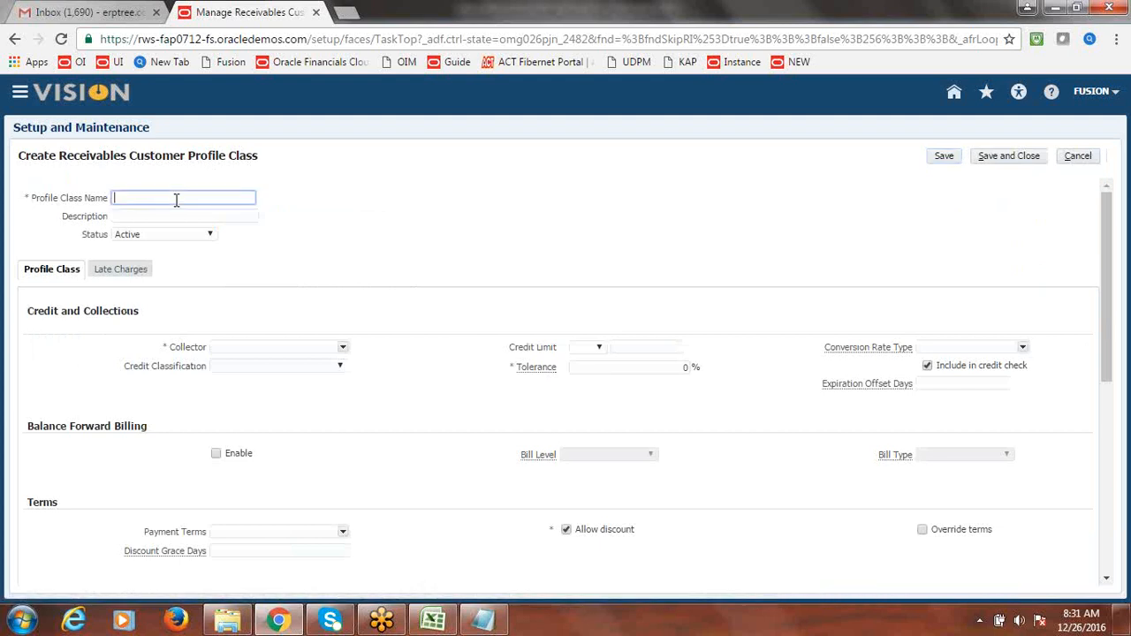
{"action": "type", "text": "Fusion"}
{"action": "type", "text": "Standard"}
{"action": "key", "text": "Tab"}
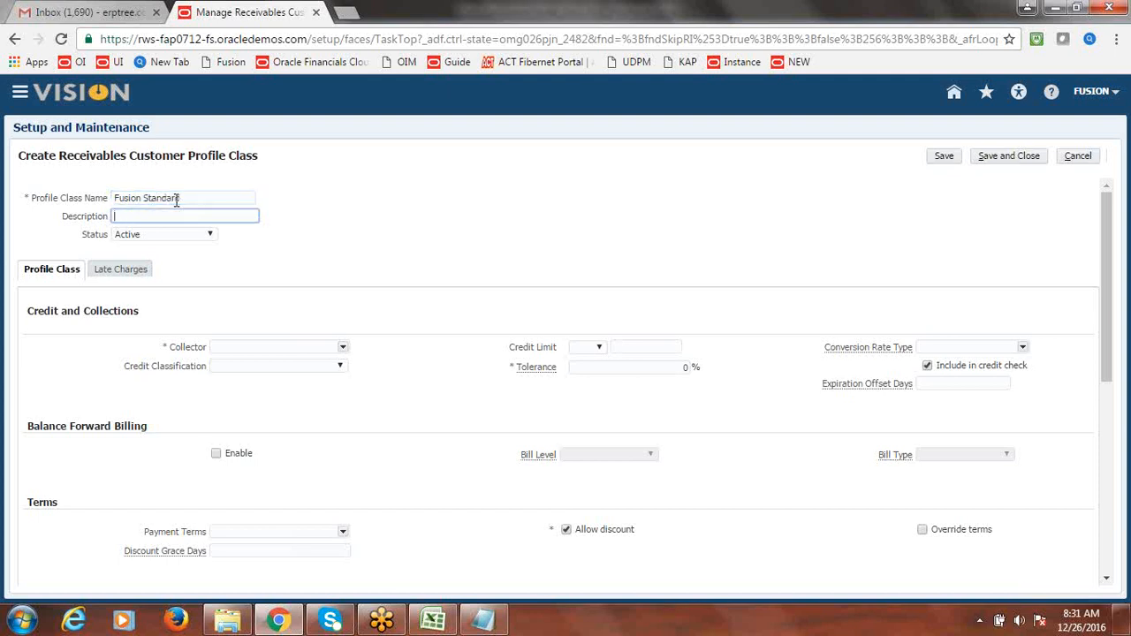
{"action": "left_click_drag", "start_coordinate": [188, 198], "coordinate": [99, 202]}
{"action": "key", "text": "ctrl+c"}
{"action": "left_click", "coordinate": [162, 217]}
{"action": "key", "text": "ctrl+v"}
{"action": "left_click", "coordinate": [285, 221]}
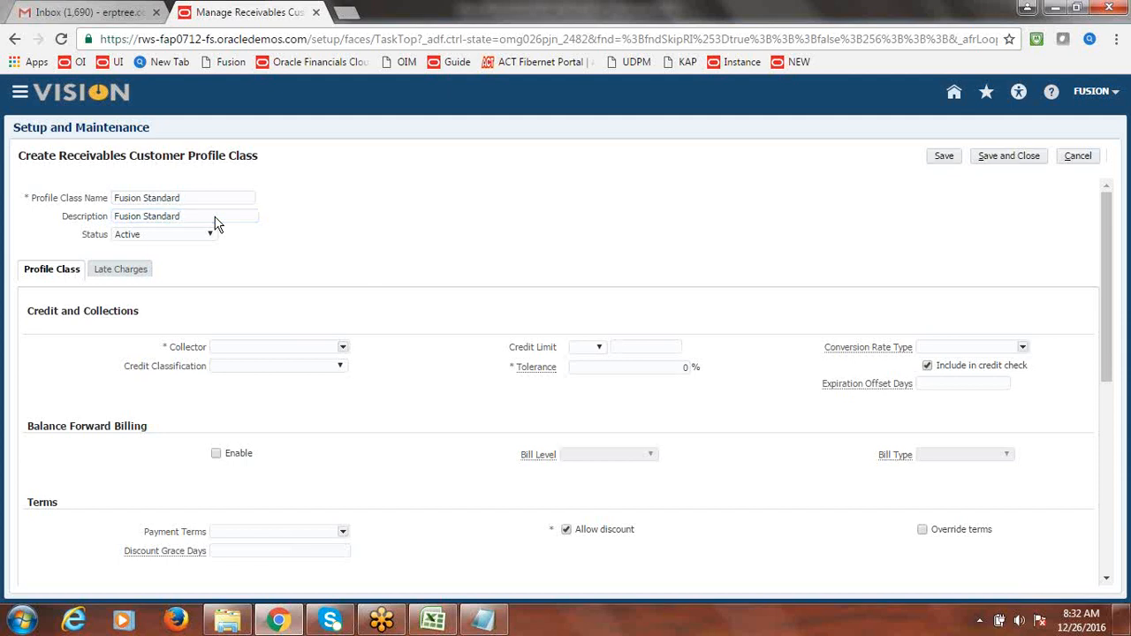
- Choose FUSION COLLECTOR as the profile class's collector
{"action": "left_click", "coordinate": [343, 349]}
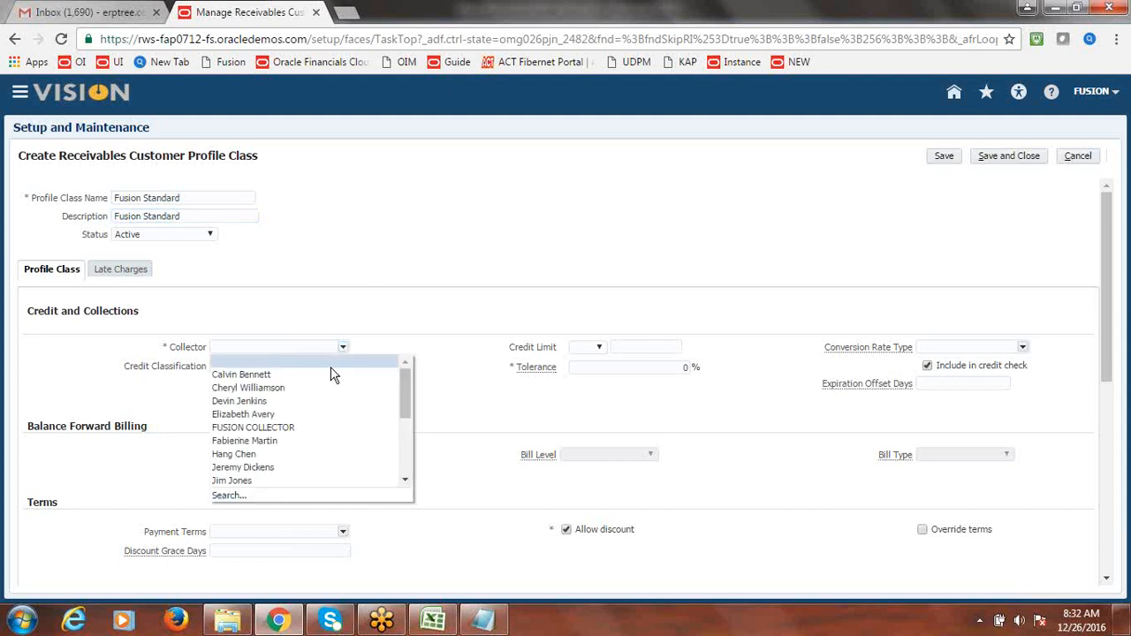
{"action": "left_click", "coordinate": [312, 428]}
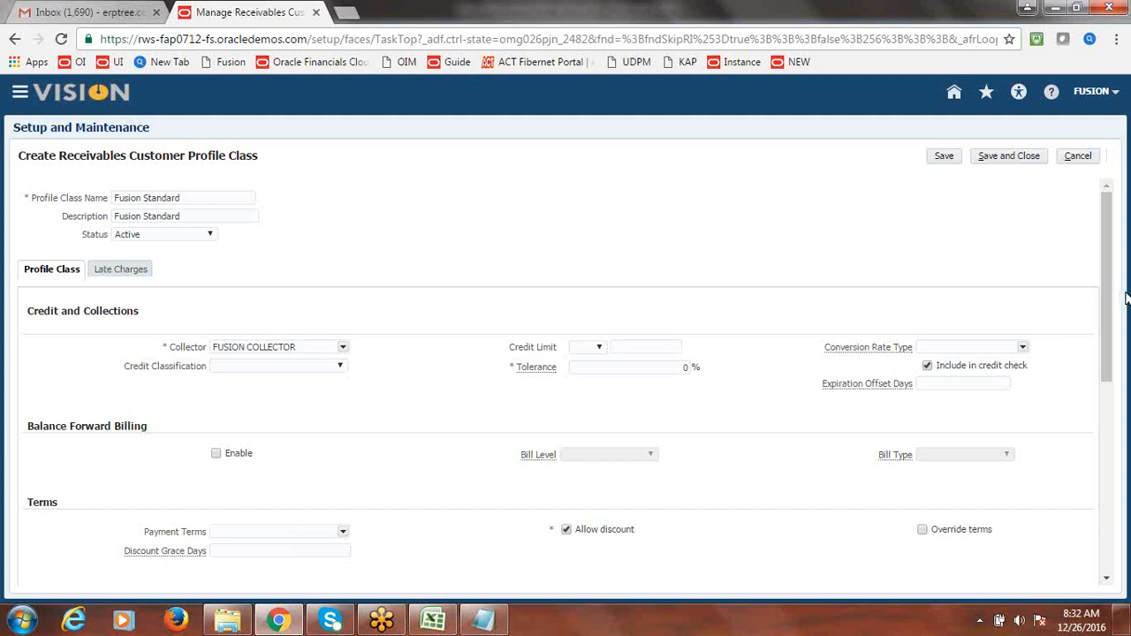
{"action": "left_click_drag", "start_coordinate": [1109, 292], "coordinate": [1128, 429]}
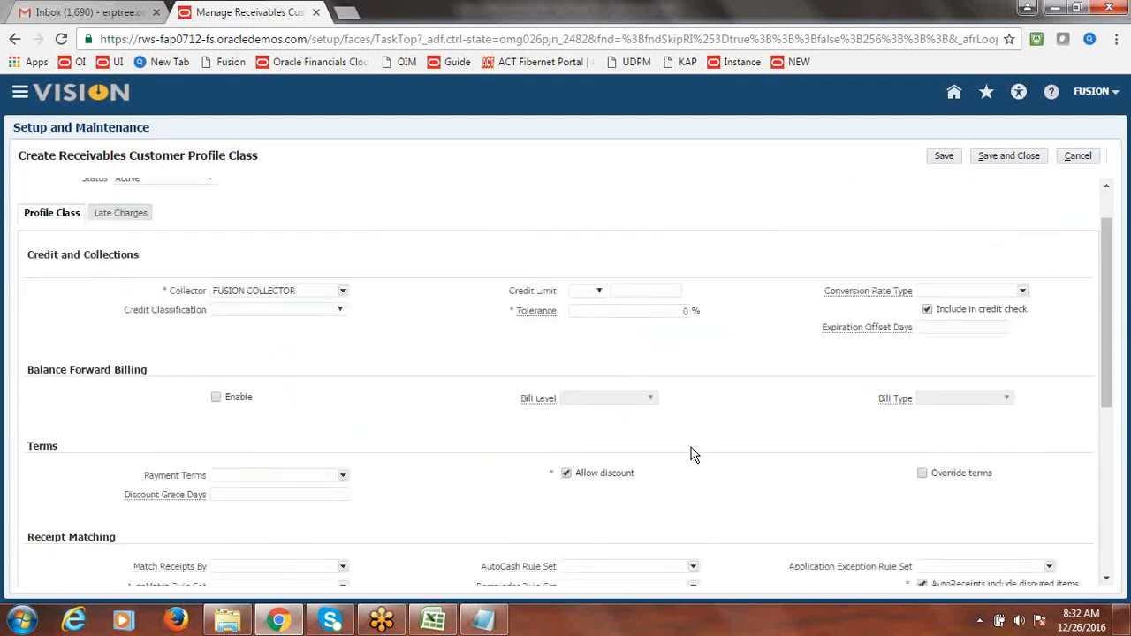
- Set the profile class payment terms to Fusion Immediate
{"action": "left_click", "coordinate": [343, 477]}
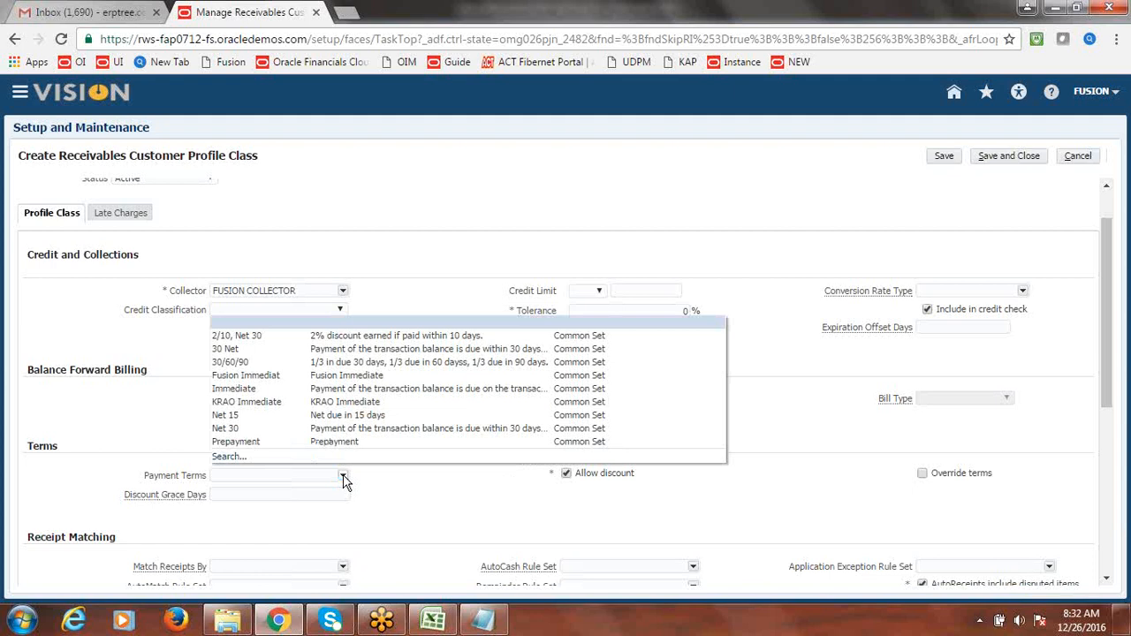
{"action": "left_click", "coordinate": [277, 377]}
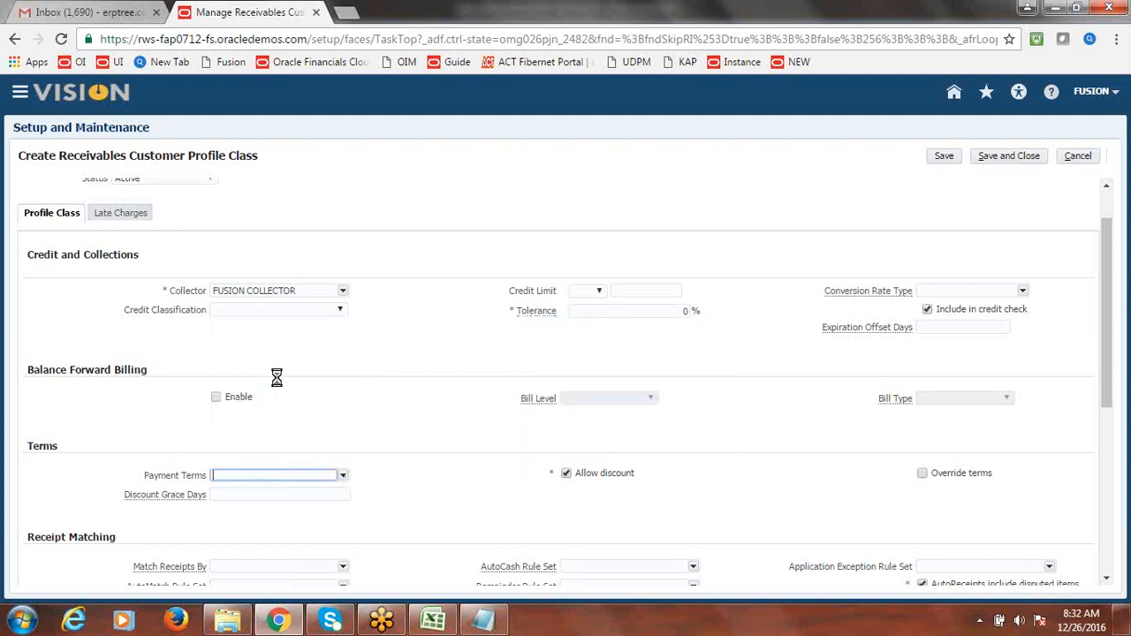
{"action": "left_click_drag", "start_coordinate": [1114, 354], "coordinate": [1114, 530]}
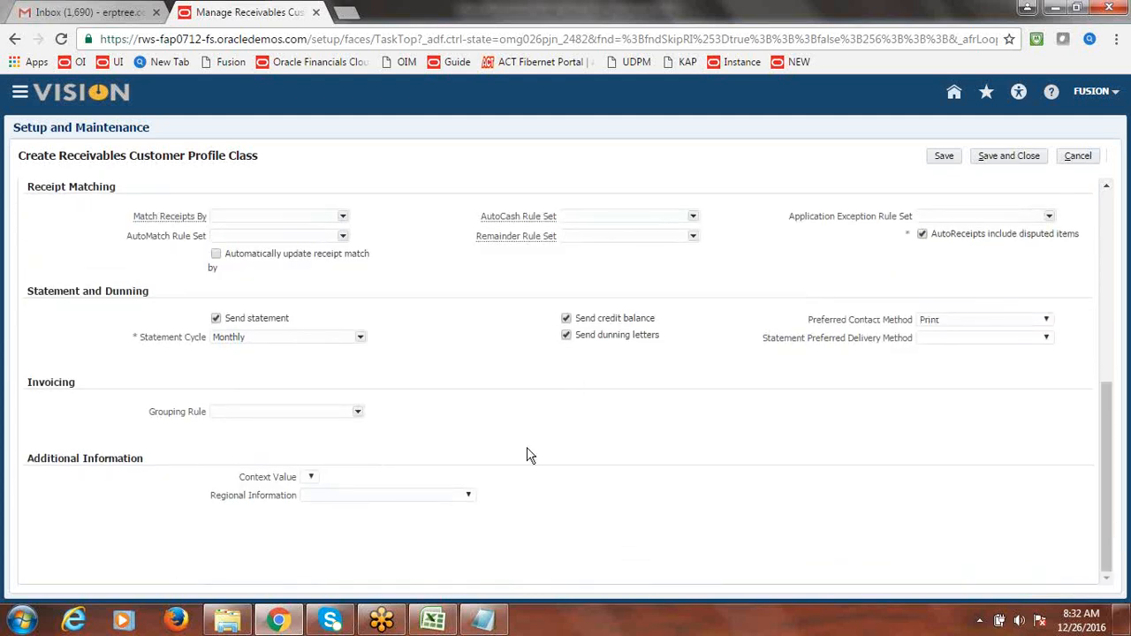
- Keep Send statement on, with Fusion Monthly statement cycle and DEFAULT grouping rule
{"action": "double_click", "coordinate": [246, 338]}
{"action": "key", "text": "BackSpace"}
{"action": "left_click", "coordinate": [217, 319]}
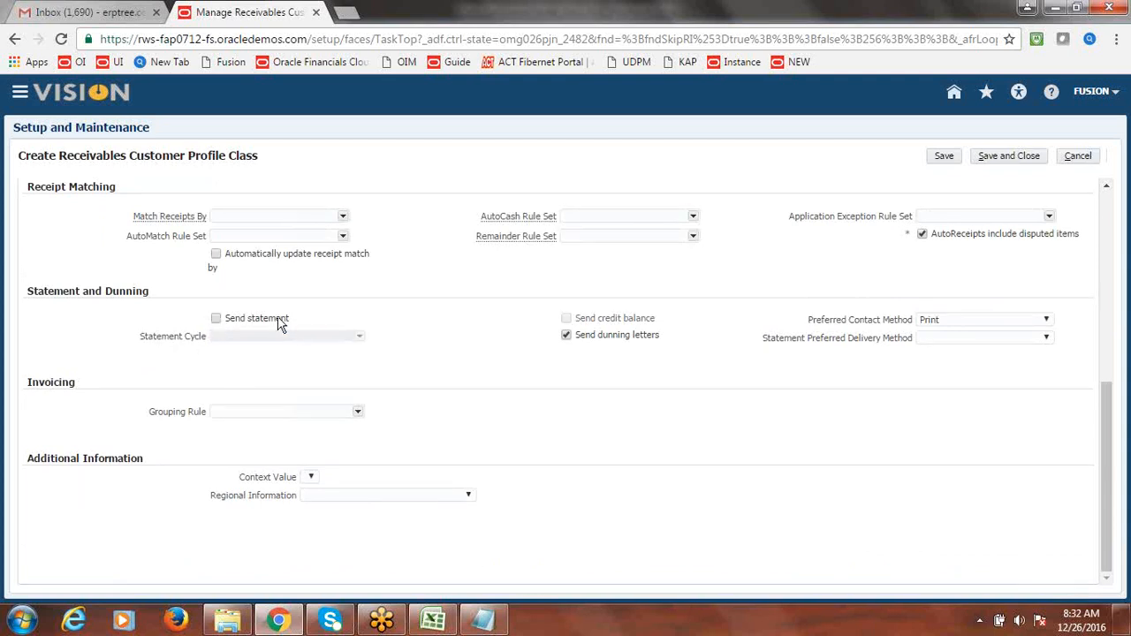
{"action": "left_click", "coordinate": [216, 319]}
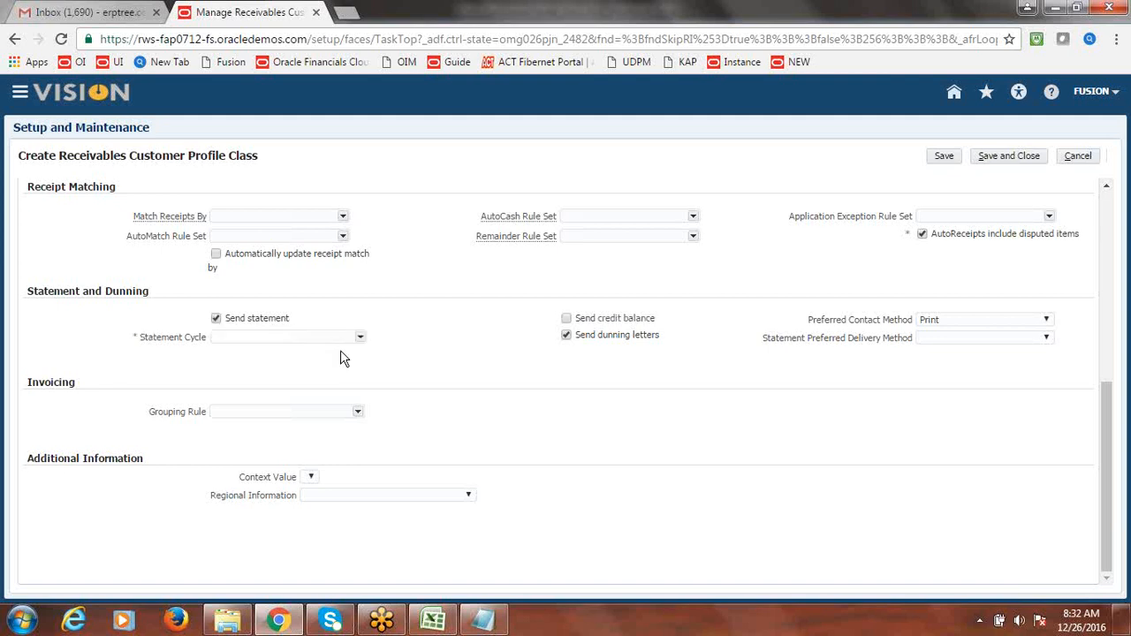
{"action": "left_click", "coordinate": [359, 338]}
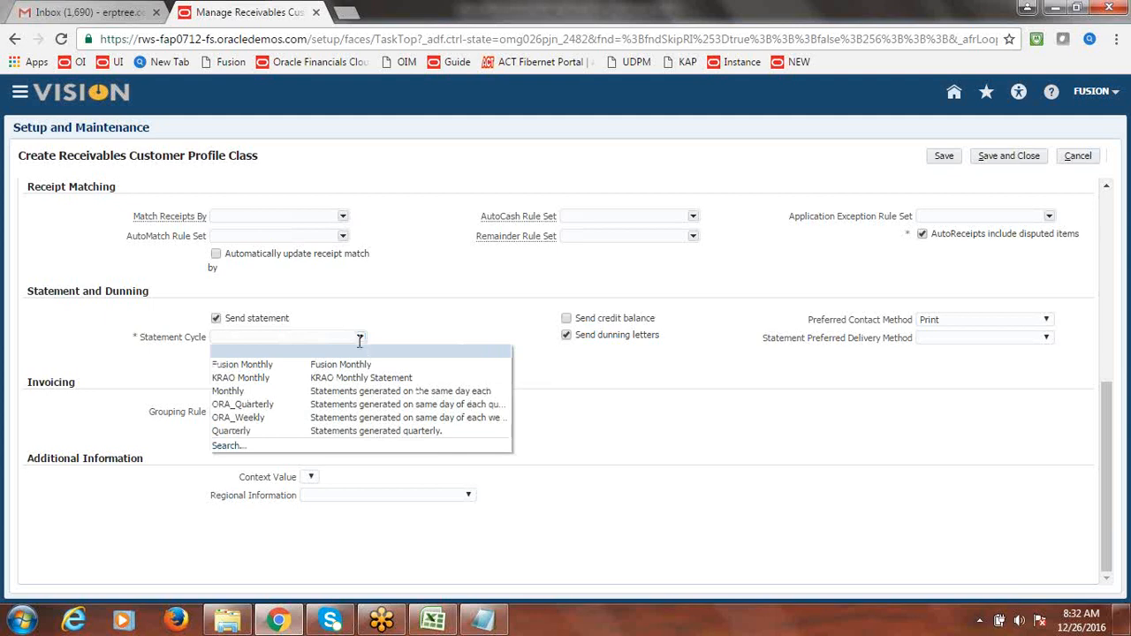
{"action": "left_click", "coordinate": [287, 364]}
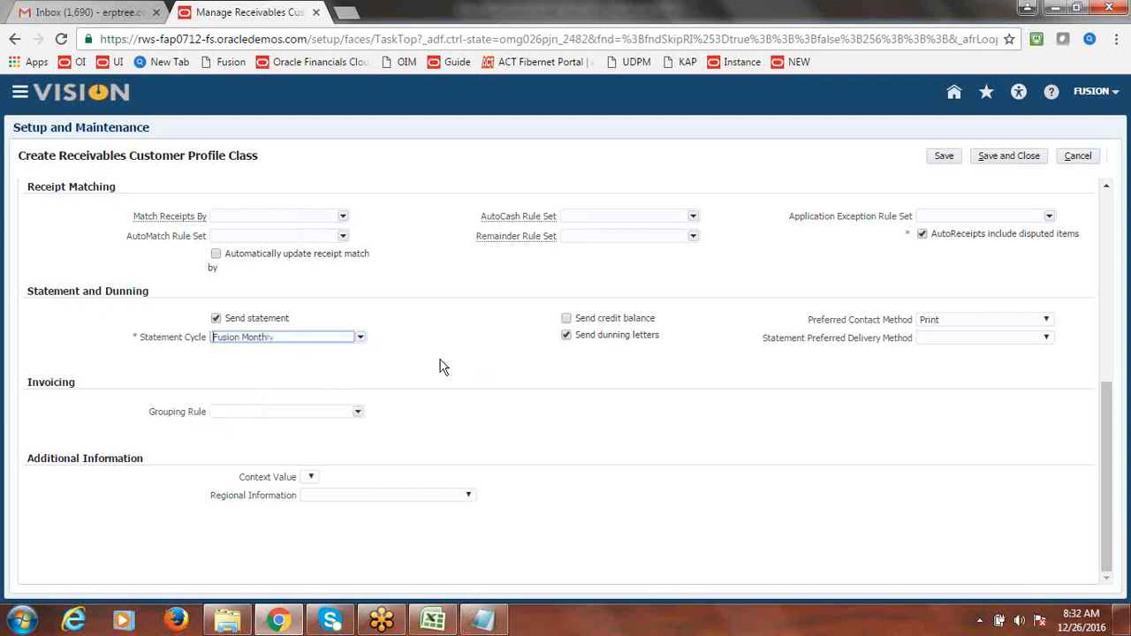
{"action": "left_click", "coordinate": [357, 413]}
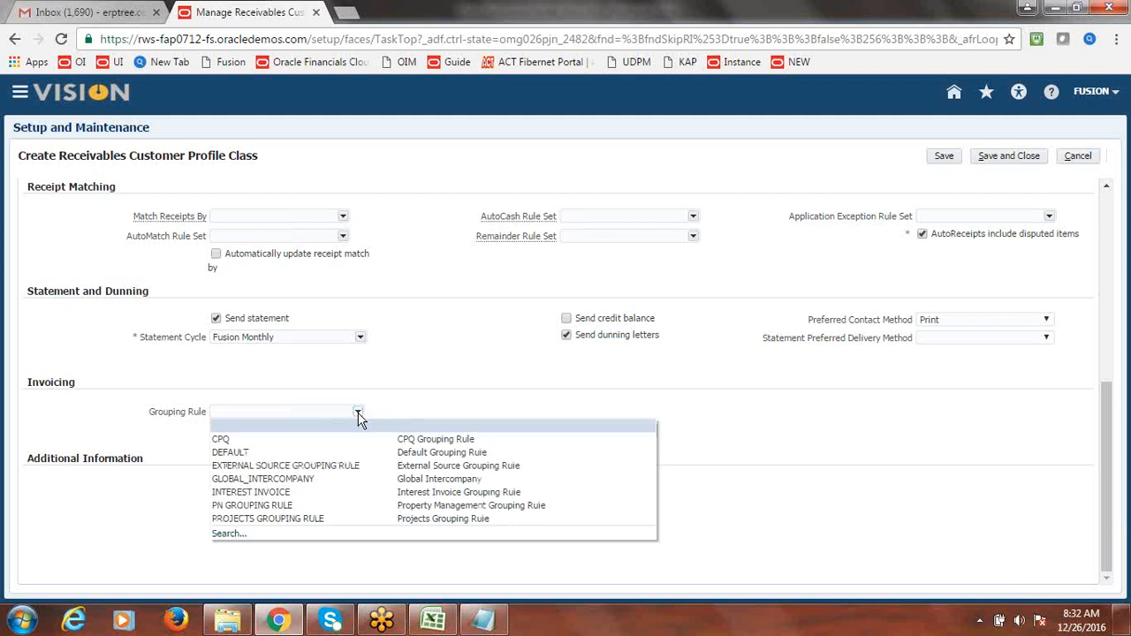
{"action": "left_click", "coordinate": [274, 456]}
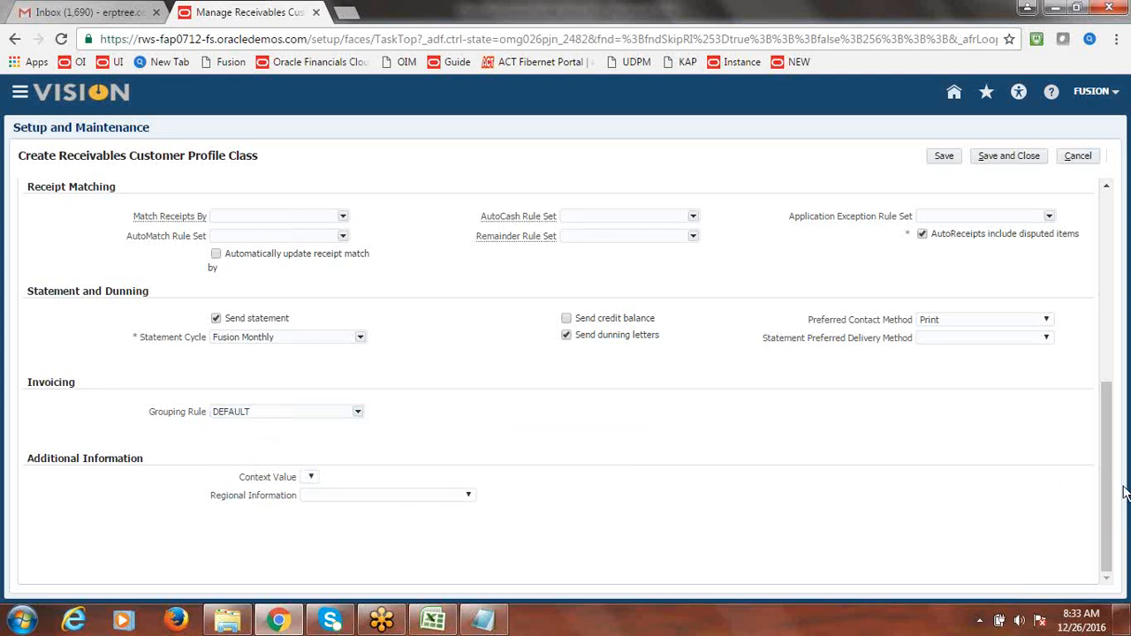
{"action": "left_click_drag", "start_coordinate": [1107, 509], "coordinate": [1112, 372]}
- Add a USD - US Dollar row under Currency Settings and save and close the profile class
{"action": "scroll", "coordinate": [484, 386], "scroll_direction": "up", "scroll_amount": 2}
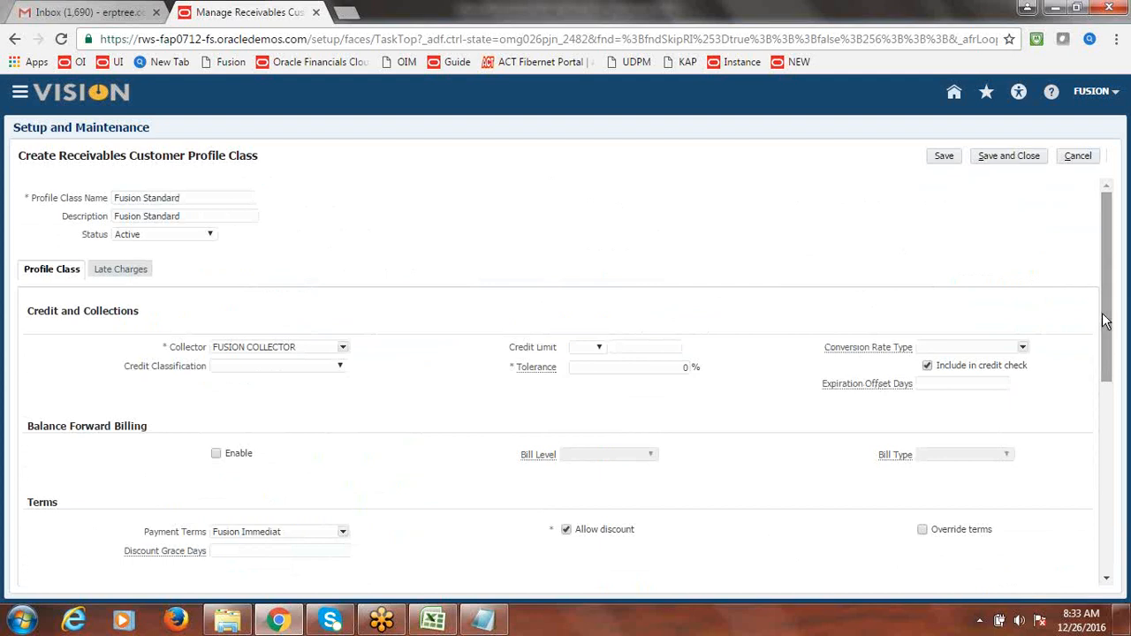
{"action": "left_click", "coordinate": [134, 274]}
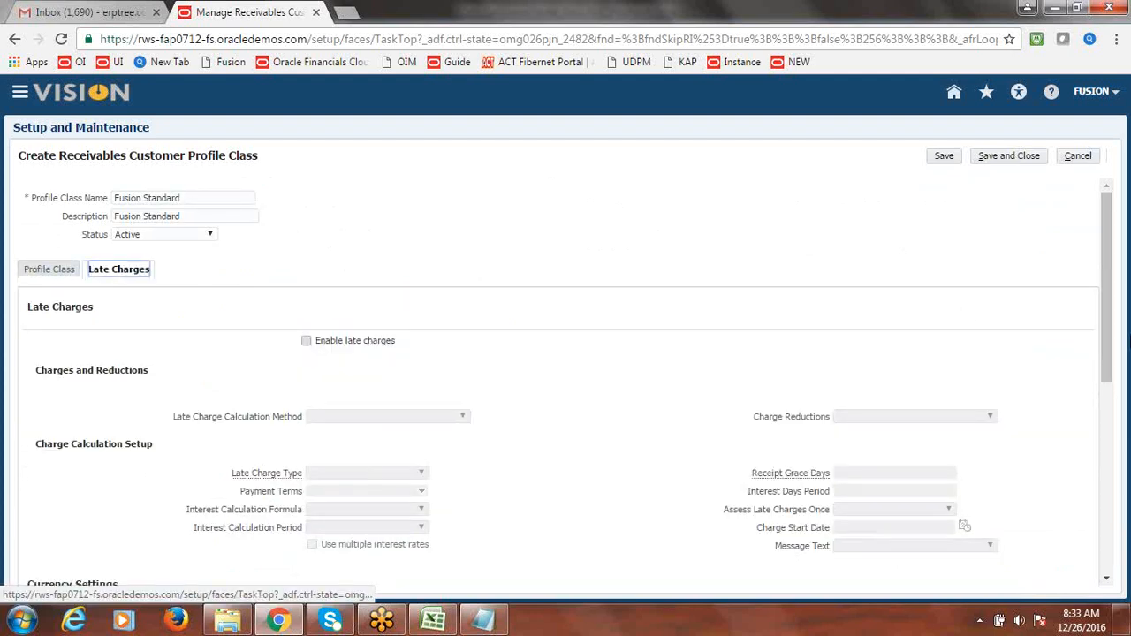
{"action": "left_click_drag", "start_coordinate": [1111, 279], "coordinate": [1122, 351]}
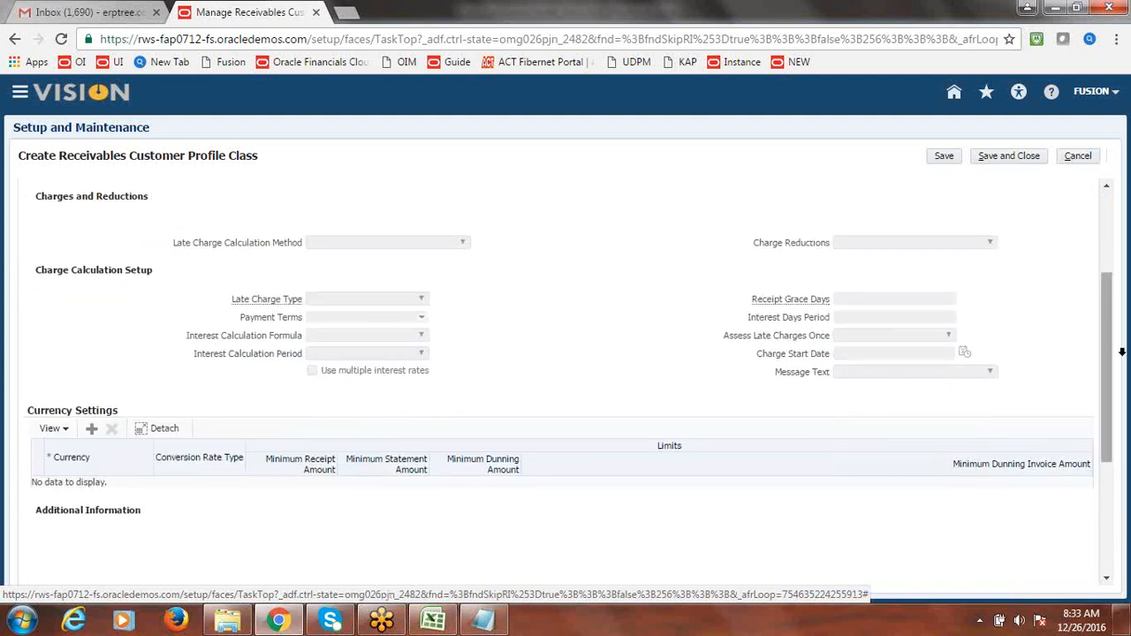
{"action": "left_click", "coordinate": [91, 429]}
{"action": "left_click", "coordinate": [132, 485]}
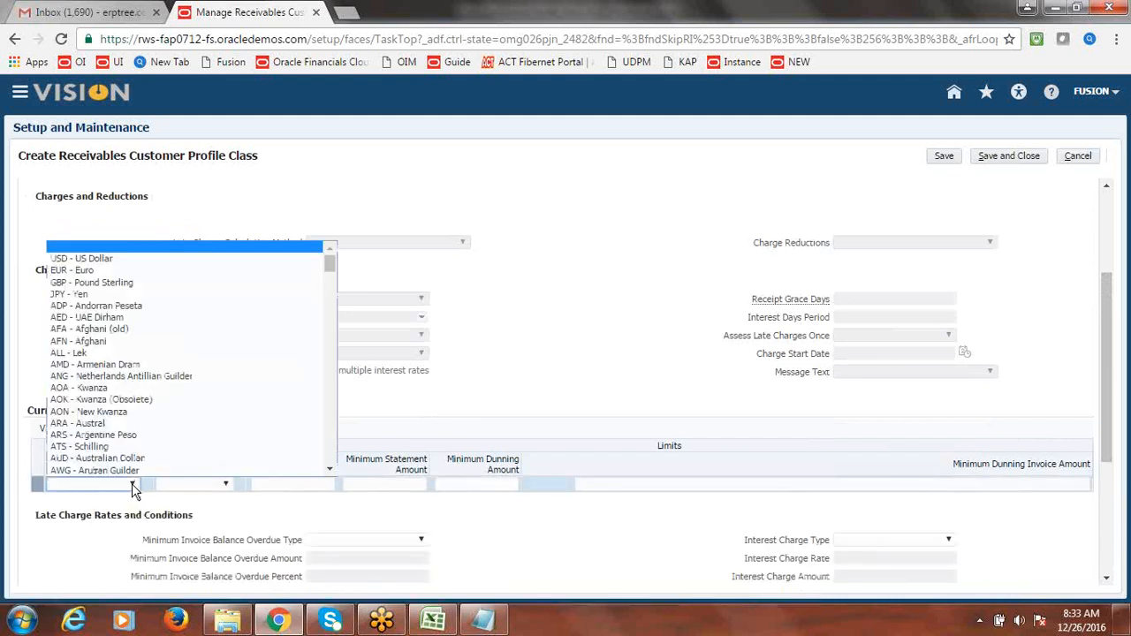
{"action": "left_click", "coordinate": [113, 258]}
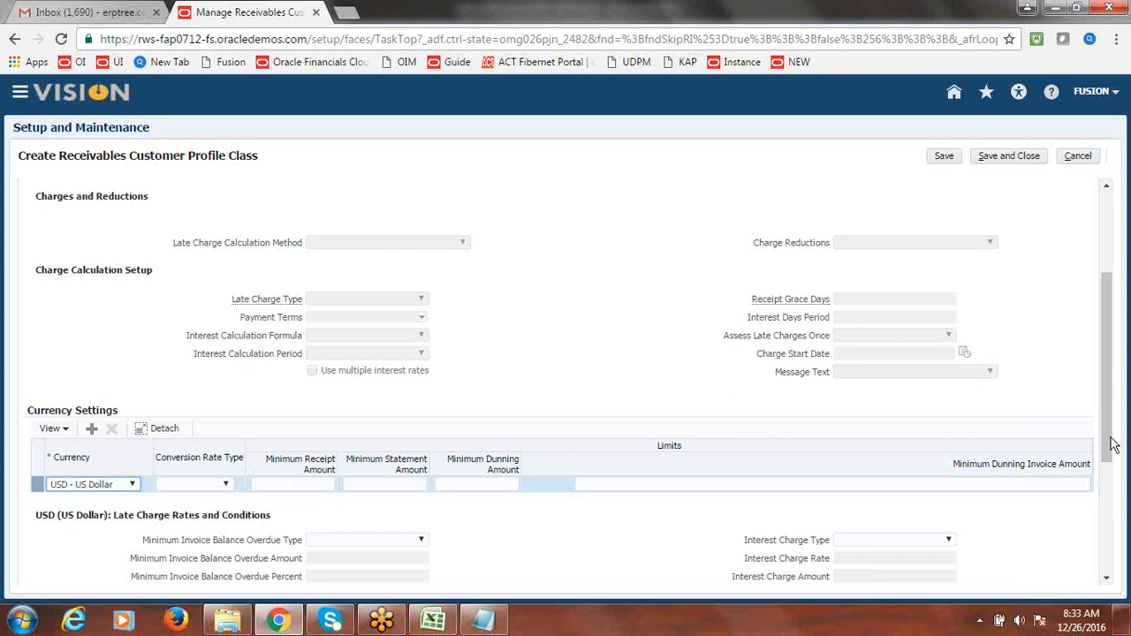
{"action": "left_click_drag", "start_coordinate": [1111, 448], "coordinate": [1114, 283]}
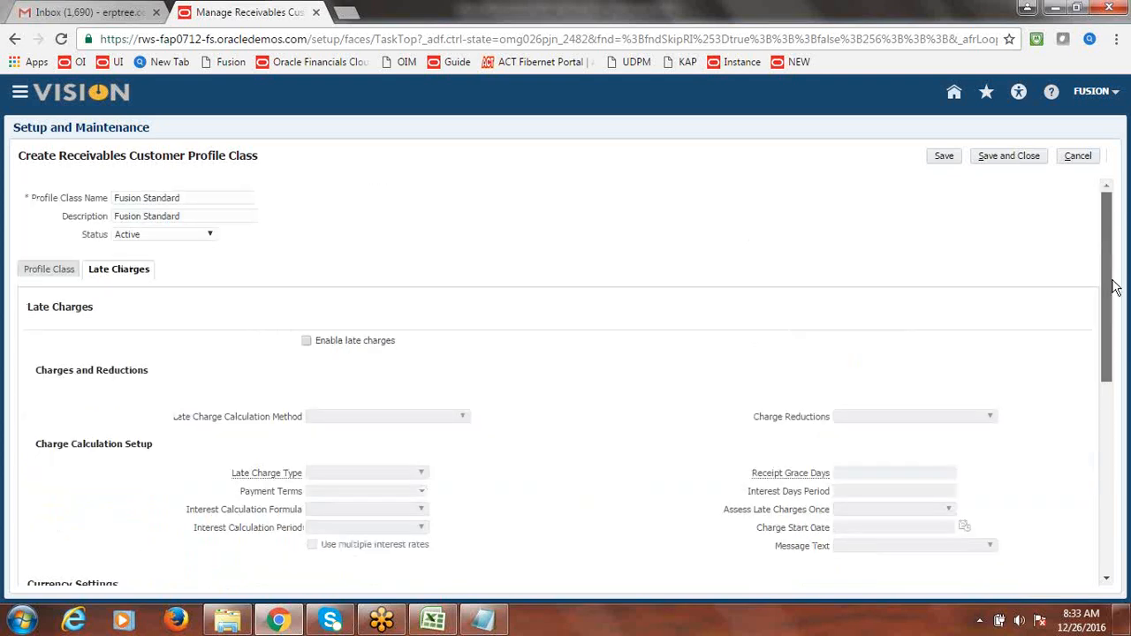
{"action": "left_click", "coordinate": [1009, 157]}
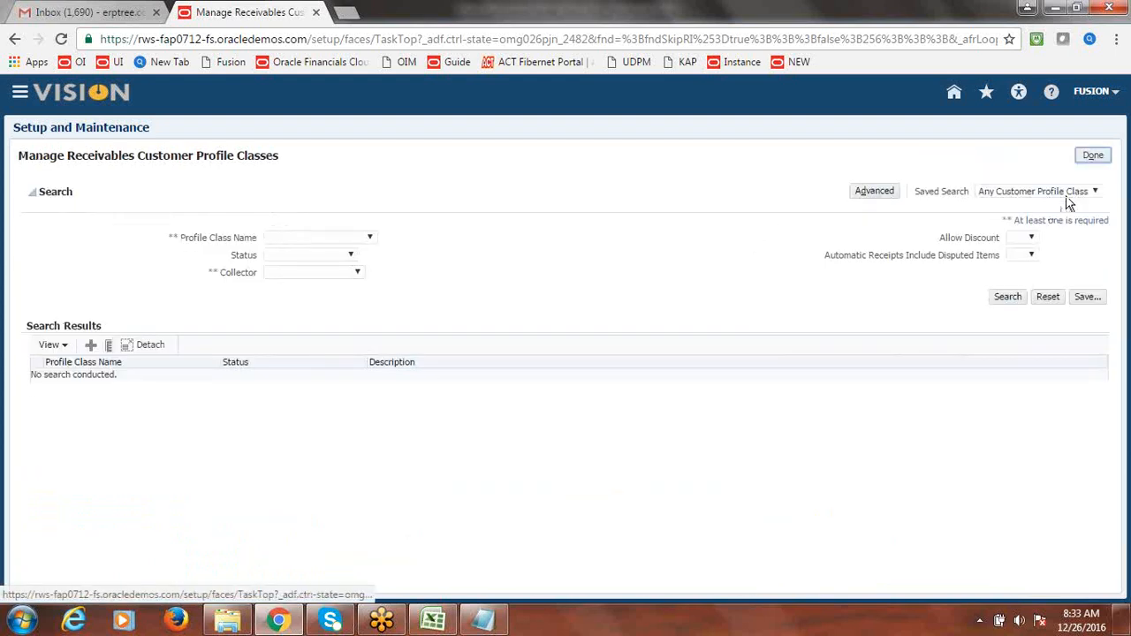
- Click Done to return to the implementation project, then switch to the Excel checklist
{"action": "left_click", "coordinate": [1093, 156]}
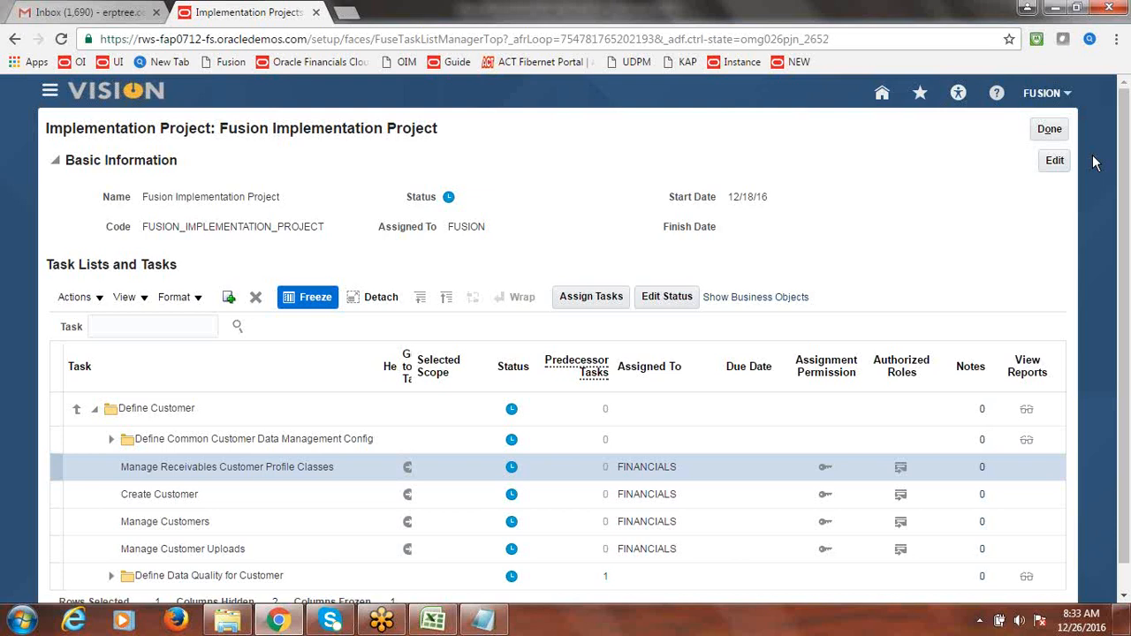
{"action": "key", "text": "alt+Tab"}
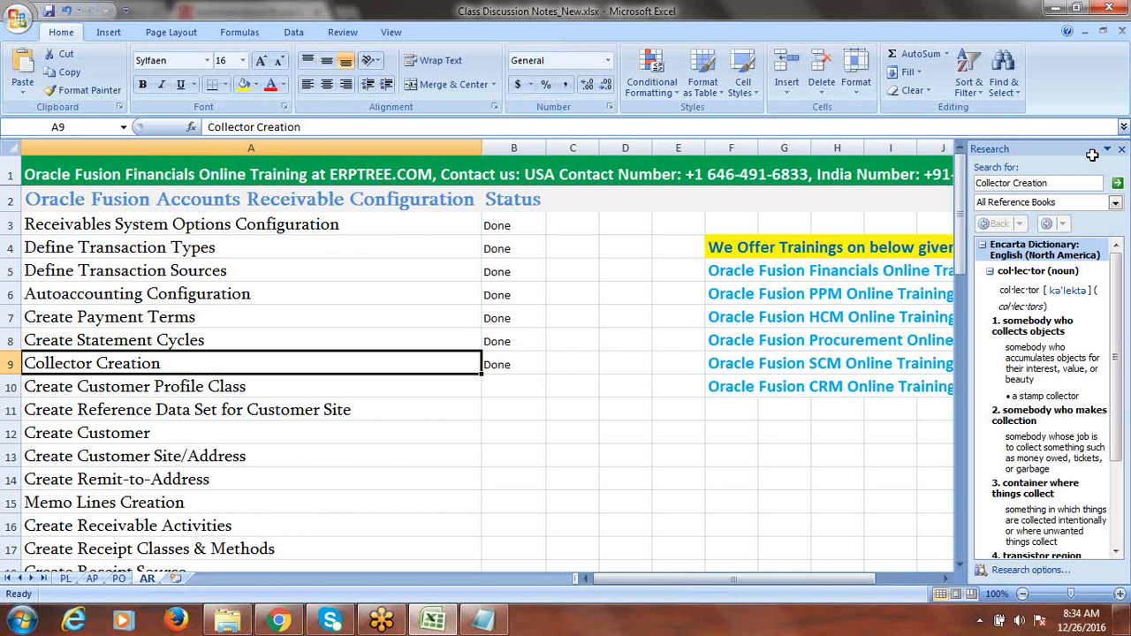
- Enter Done in B10 as the Create Customer Profile Class status
{"action": "left_click", "coordinate": [219, 386]}
{"action": "key", "text": "Right"}
{"action": "type", "text": "d"}
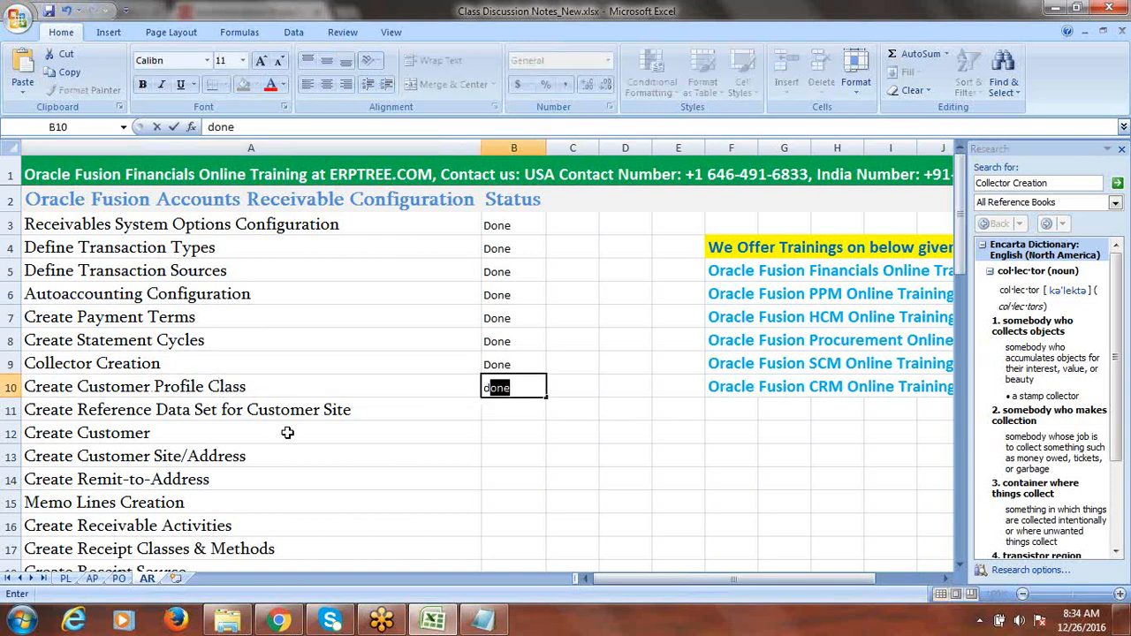
{"action": "left_click", "coordinate": [220, 432]}
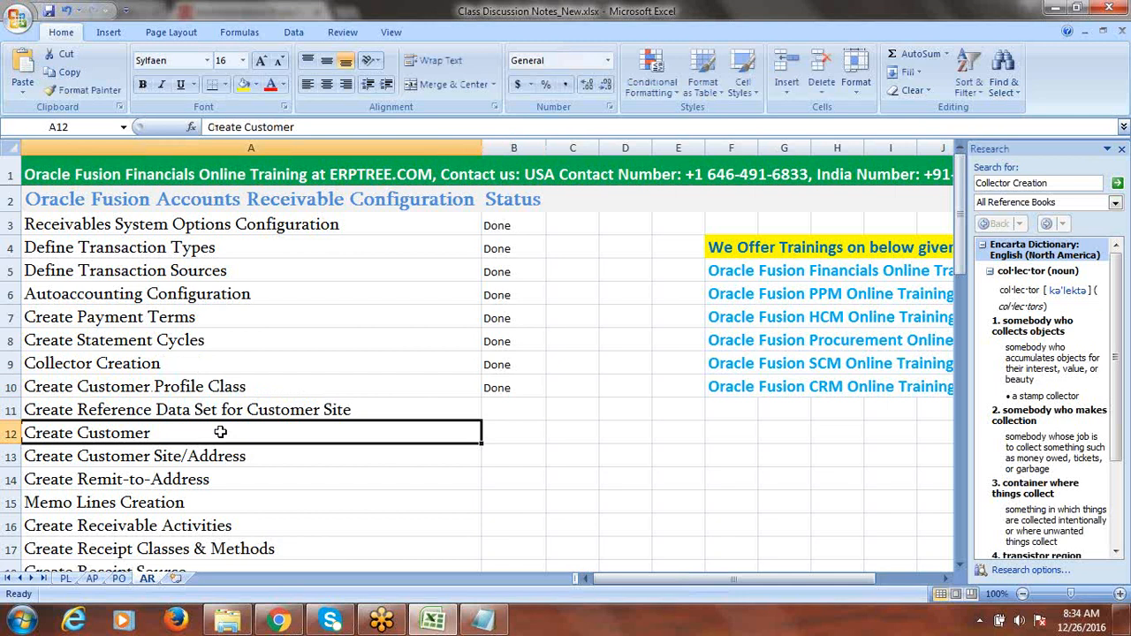
- Review the remaining checklist tasks in rows 11–13, save the workbook, and return to Chrome
{"action": "left_click", "coordinate": [206, 456]}
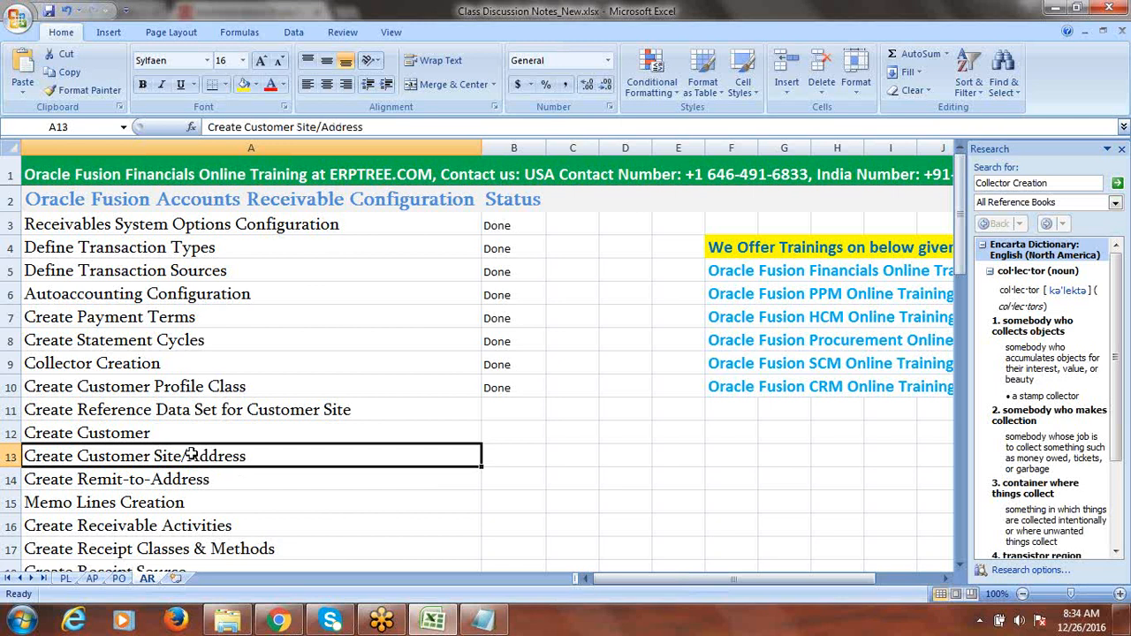
{"action": "left_click", "coordinate": [136, 433]}
{"action": "left_click", "coordinate": [234, 411]}
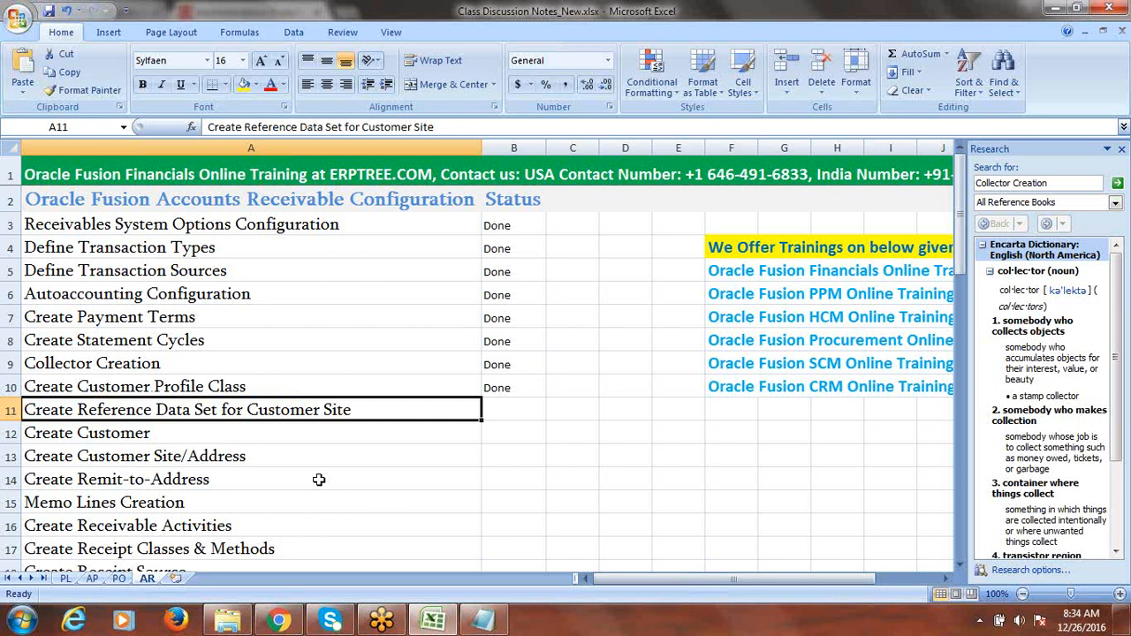
{"action": "left_click", "coordinate": [159, 441]}
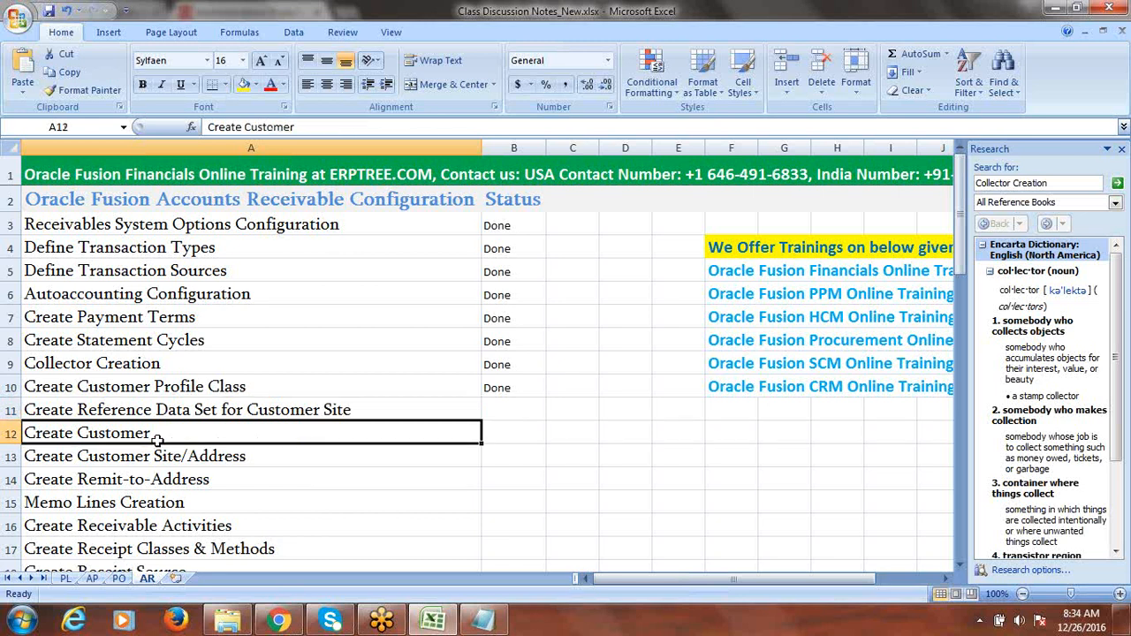
{"action": "left_click", "coordinate": [214, 457]}
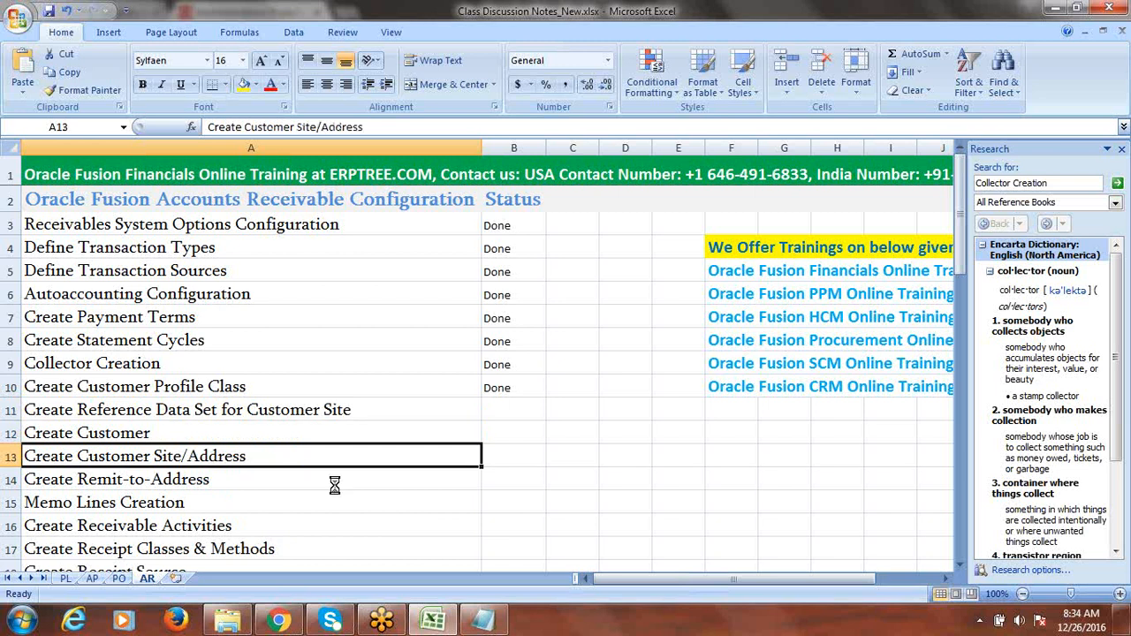
{"action": "left_click", "coordinate": [281, 413]}
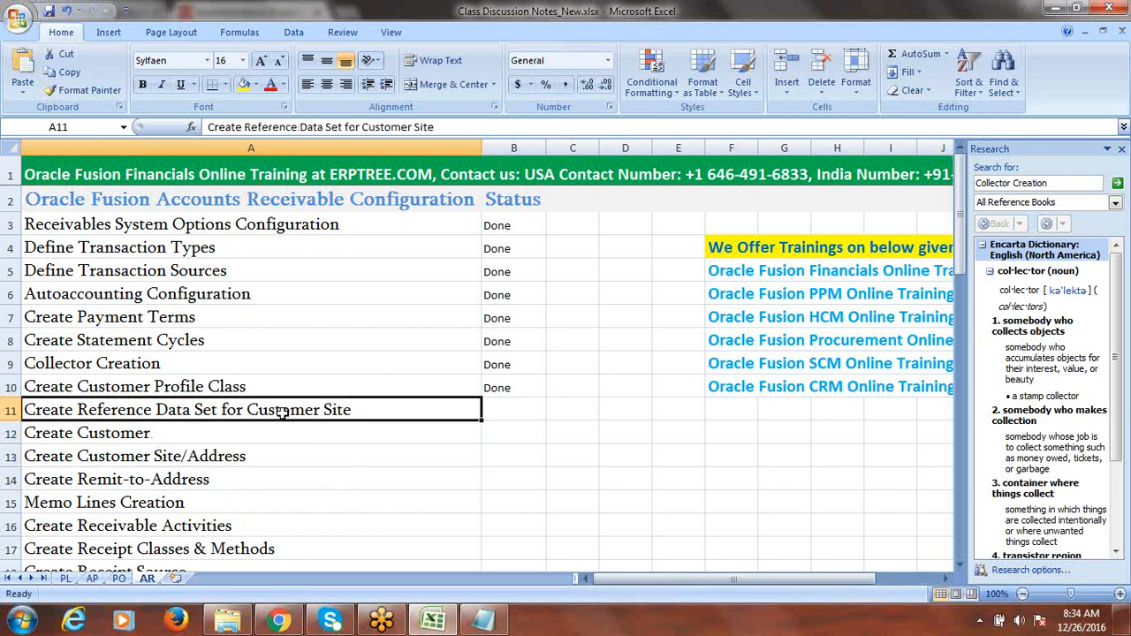
{"action": "key", "text": "ctrl+s"}
{"action": "key", "text": "alt+Tab"}
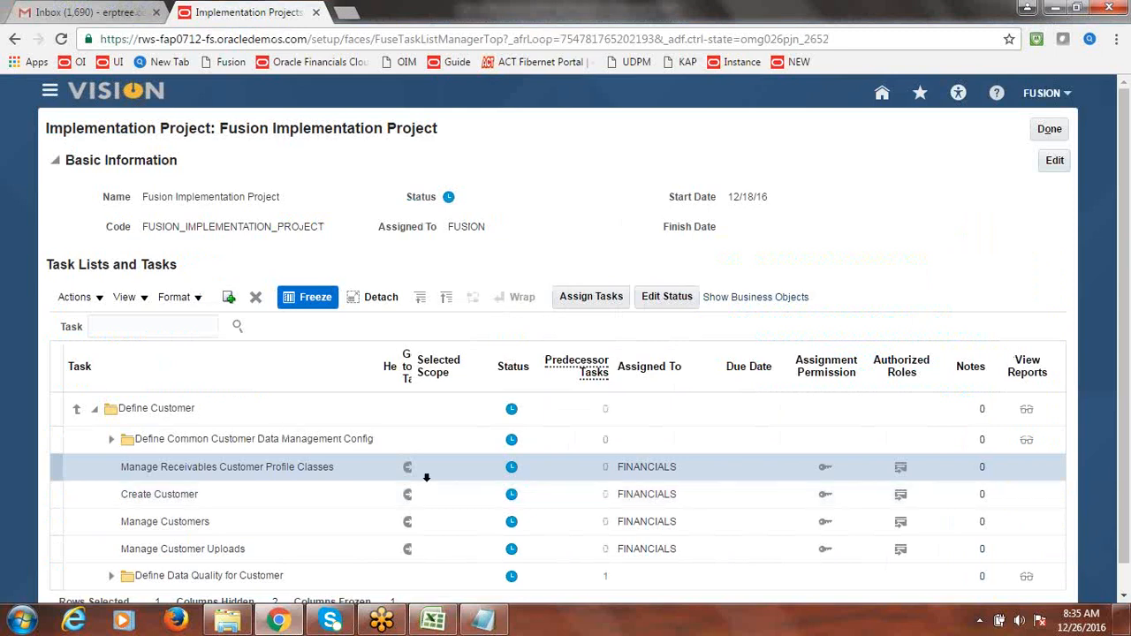
- Search tasks for 'reference data set' and launch Manage Reference Data Sets via Go to Task
{"action": "left_click", "coordinate": [139, 328]}
{"action": "type", "text": "re"}
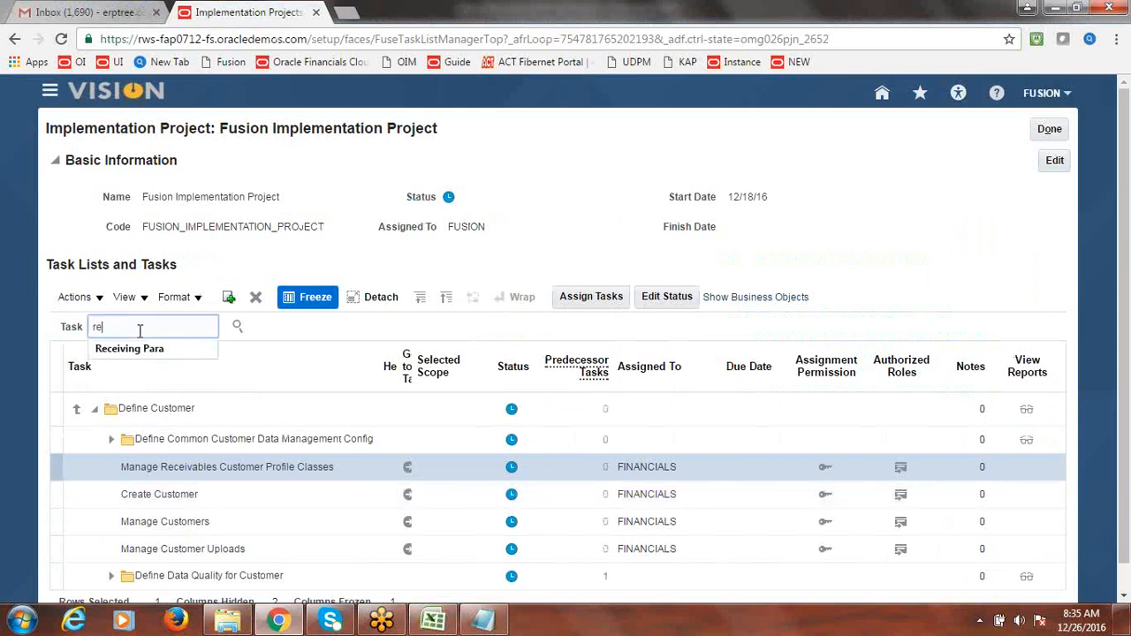
{"action": "type", "text": "ference data set"}
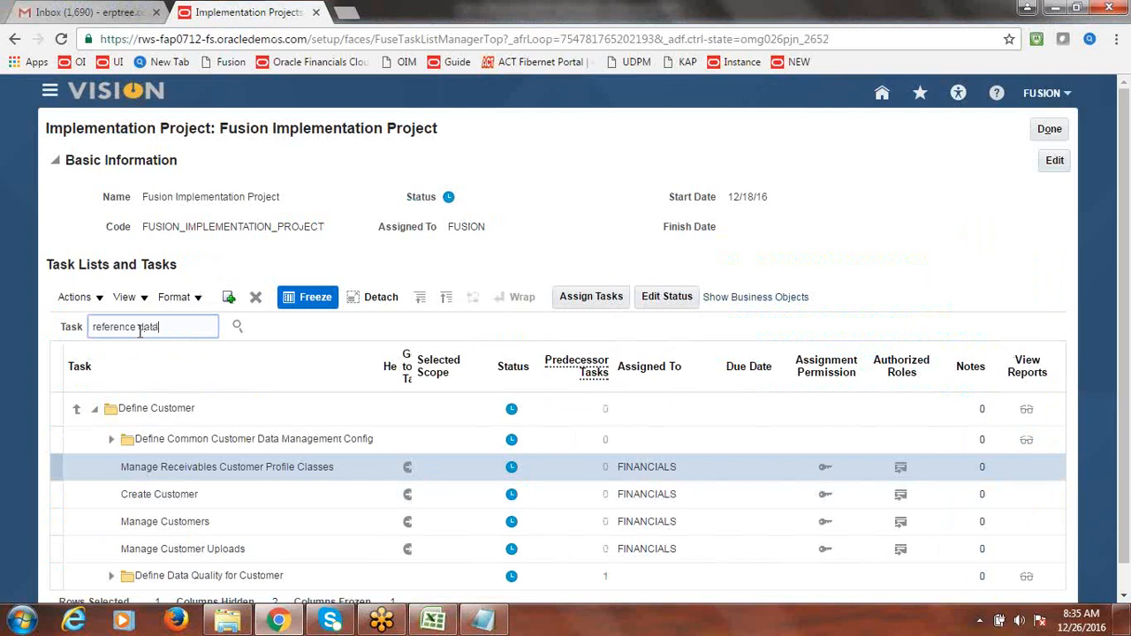
{"action": "left_click", "coordinate": [238, 329]}
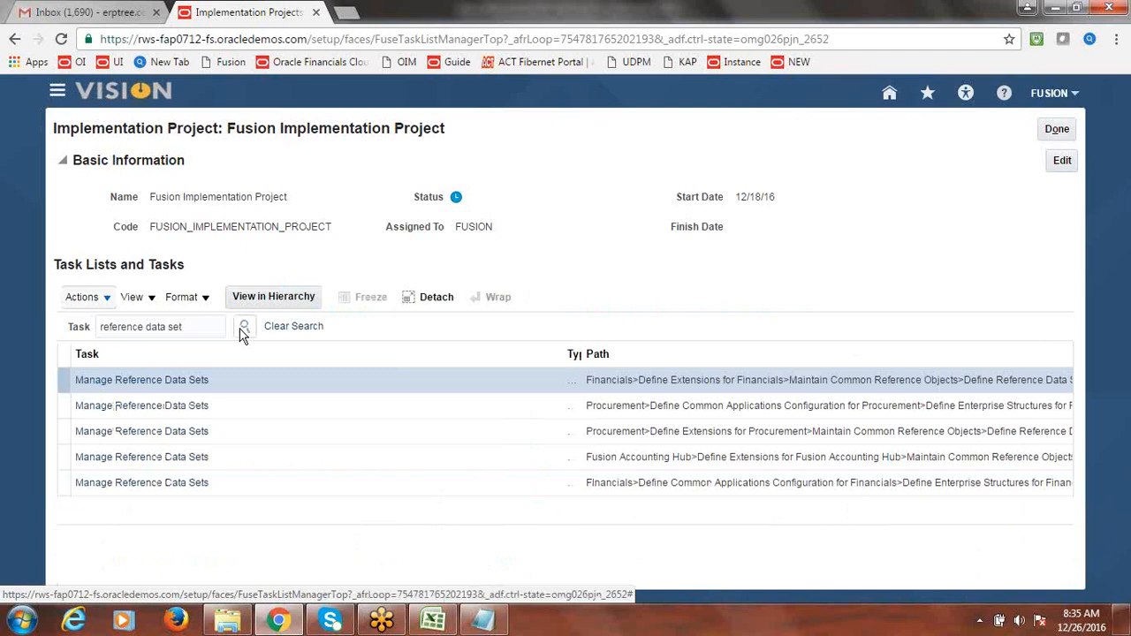
{"action": "left_click", "coordinate": [117, 380]}
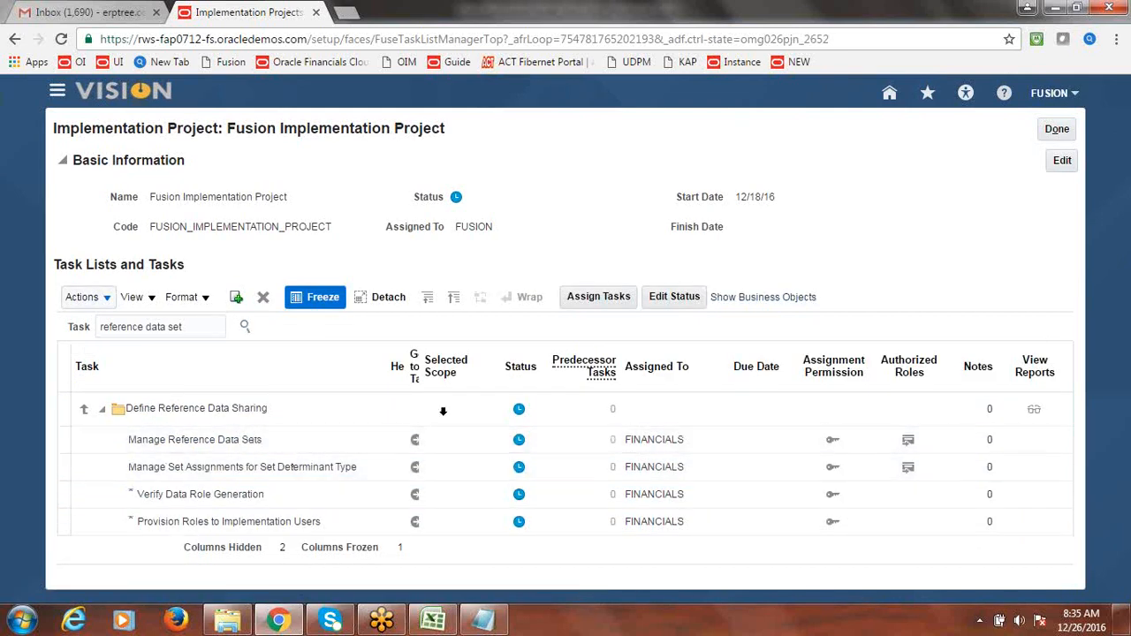
{"action": "left_click_drag", "start_coordinate": [419, 351], "coordinate": [453, 353]}
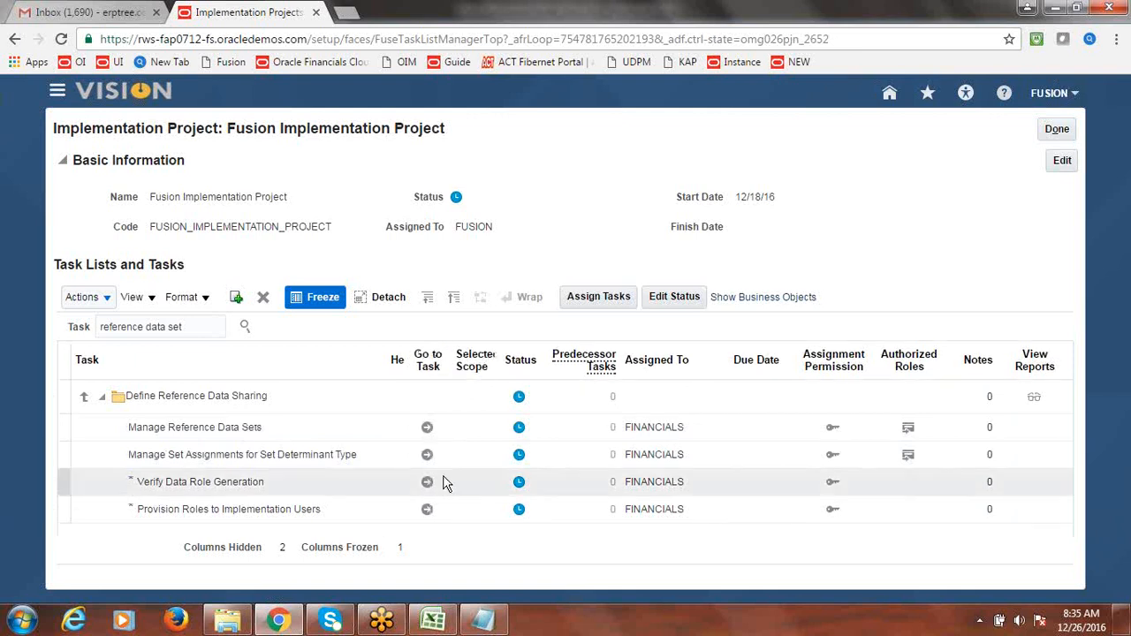
{"action": "left_click", "coordinate": [428, 431]}
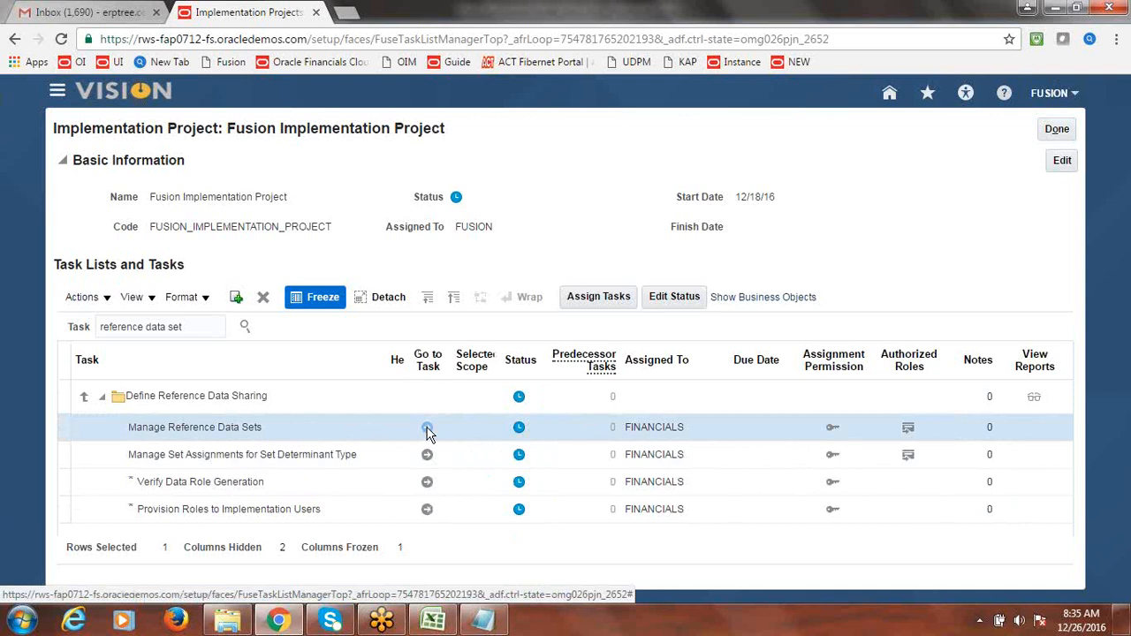
{"action": "left_click", "coordinate": [428, 431]}
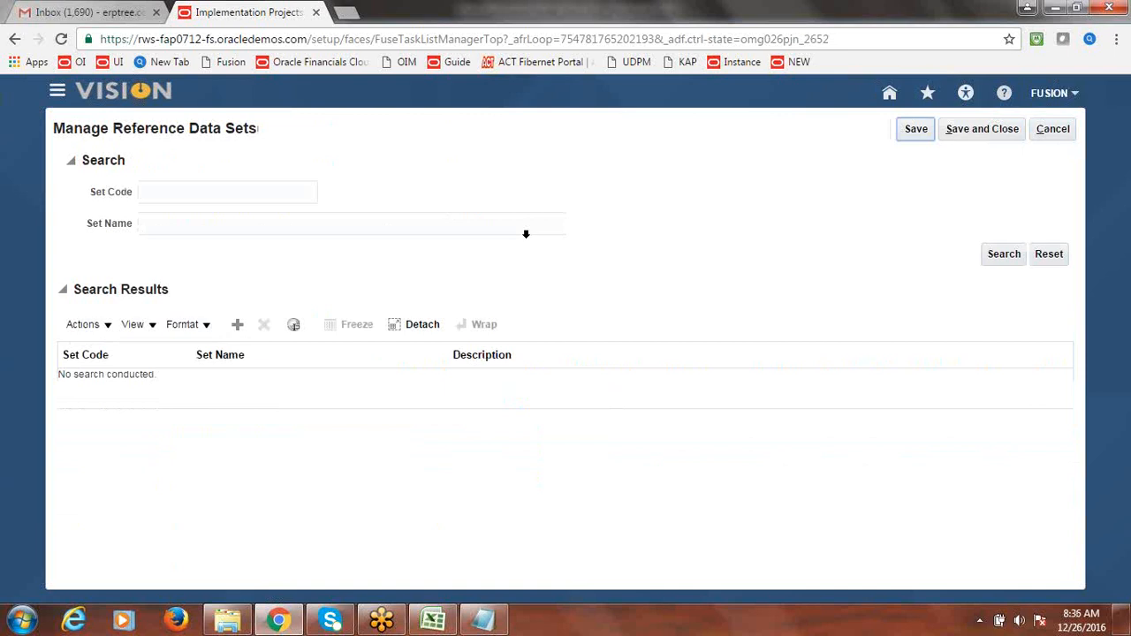
- Add reference data set code FUSION_US_BU_CUST_SITE, name and description 'Fusion US BU Customer Site', and save
{"action": "left_click", "coordinate": [237, 326]}
{"action": "left_click", "coordinate": [130, 386]}
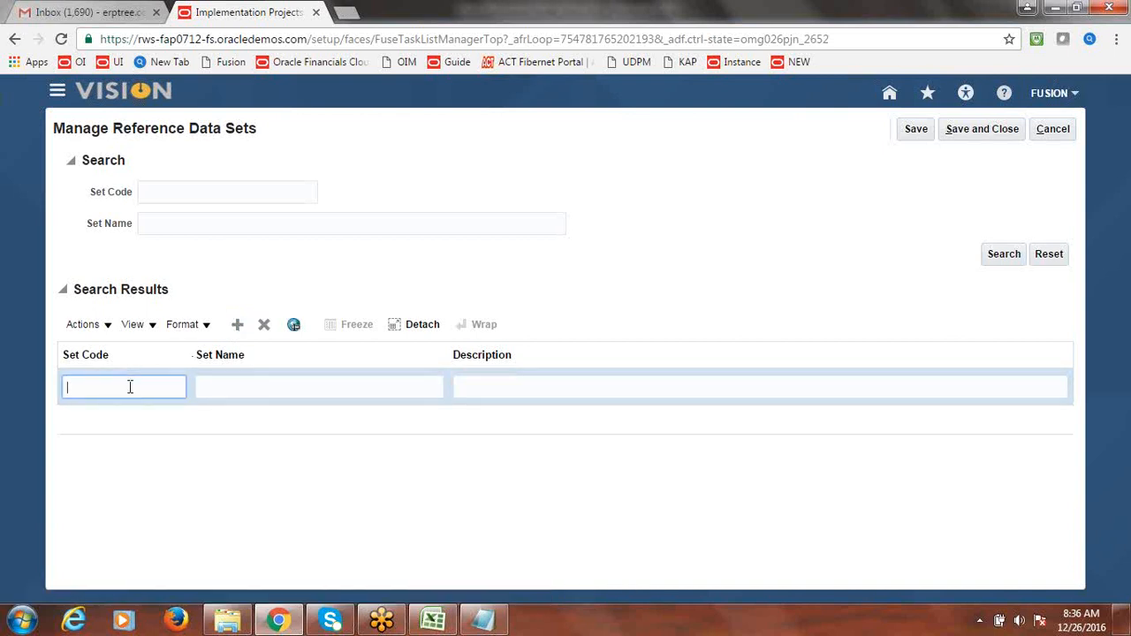
{"action": "type", "text": "F"}
{"action": "type", "text": "USION"}
{"action": "type", "text": "_US"}
{"action": "type", "text": "_BU_"}
{"action": "type", "text": "CUST"}
{"action": "type", "text": "_SI"}
{"action": "type", "text": "T"}
{"action": "type", "text": "E"}
{"action": "key", "text": "Tab"}
{"action": "type", "text": "F"}
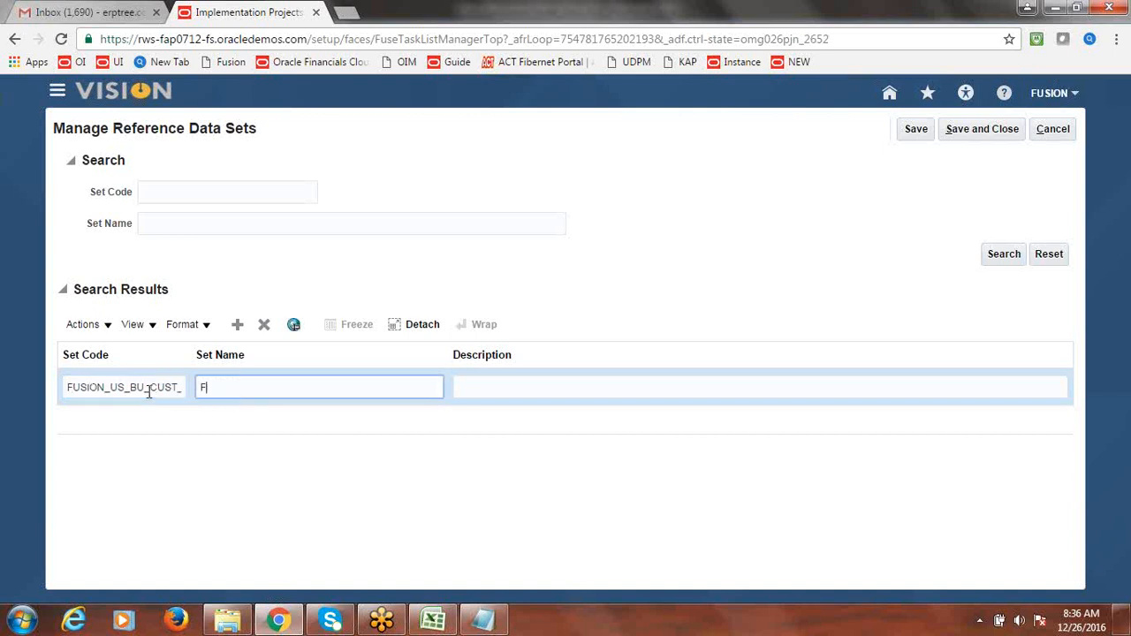
{"action": "type", "text": "usion US BU Customer Site"}
{"action": "key", "text": "ctrl+a"}
{"action": "key", "text": "ctrl+c"}
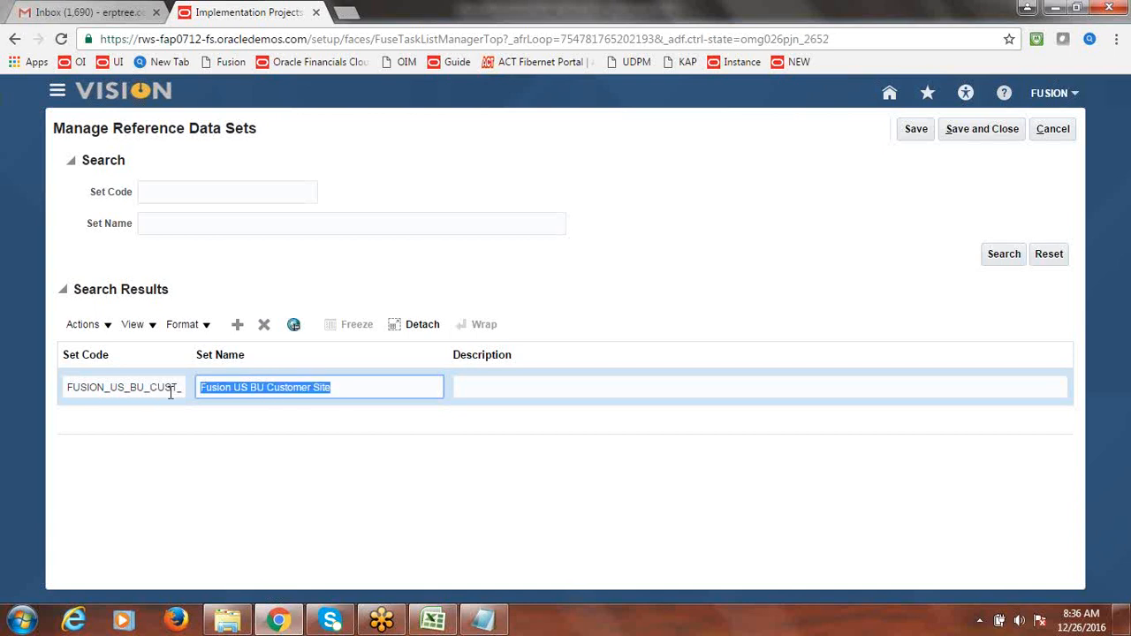
{"action": "left_click", "coordinate": [527, 389]}
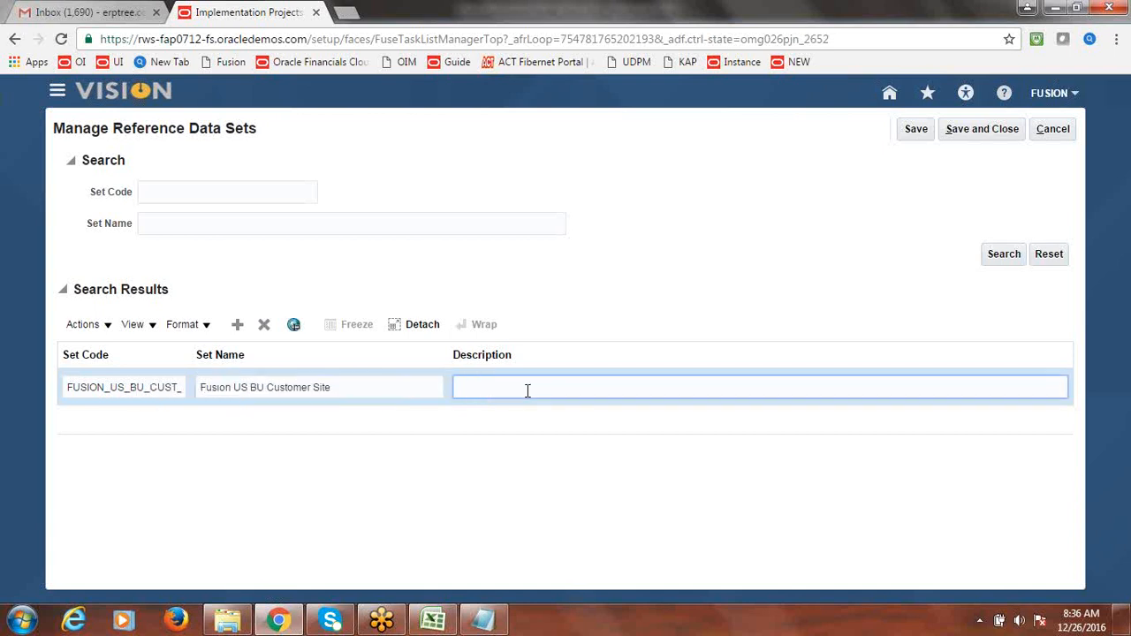
{"action": "key", "text": "ctrl+v"}
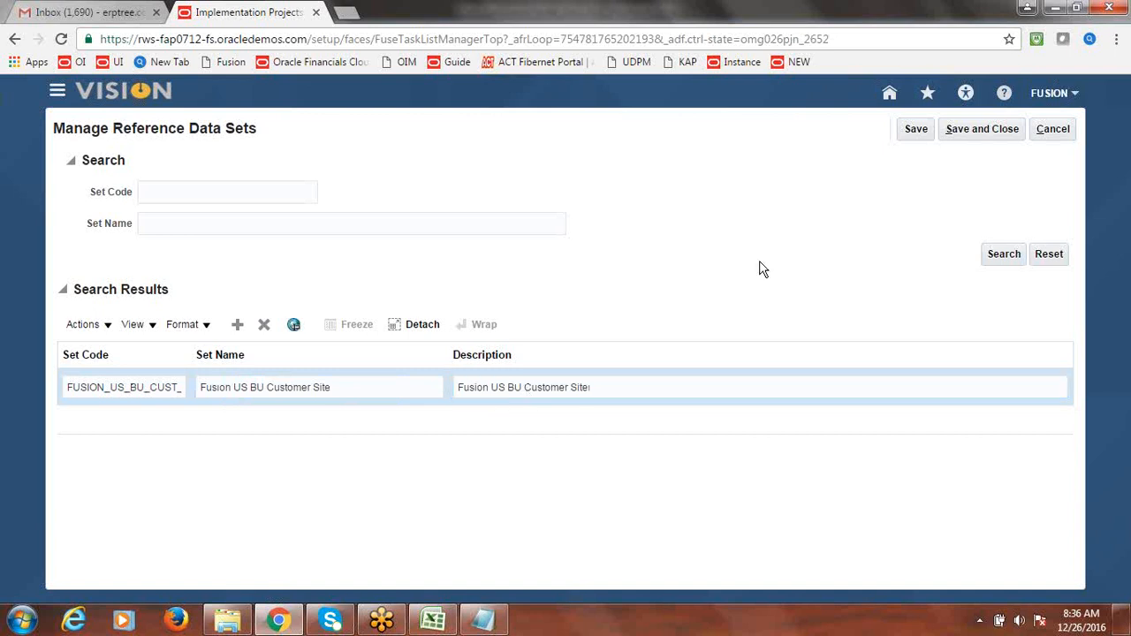
{"action": "left_click", "coordinate": [988, 141]}
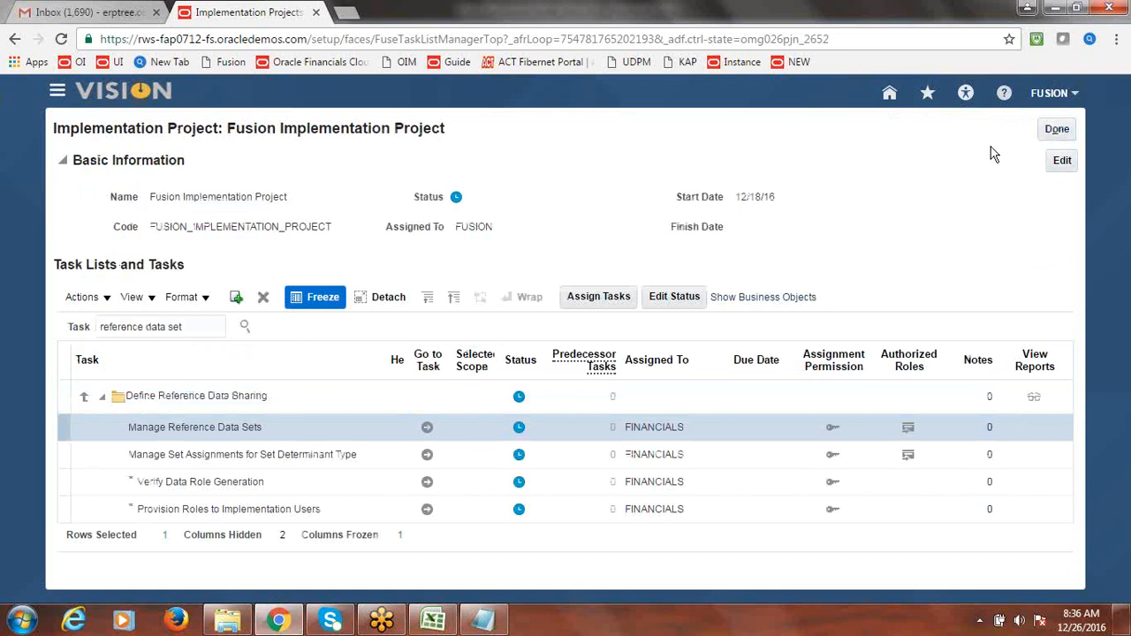
- Enter Done as the status of Create Reference Data Set for Customer Site in the Excel checklist
{"action": "key", "text": "alt+Tab"}
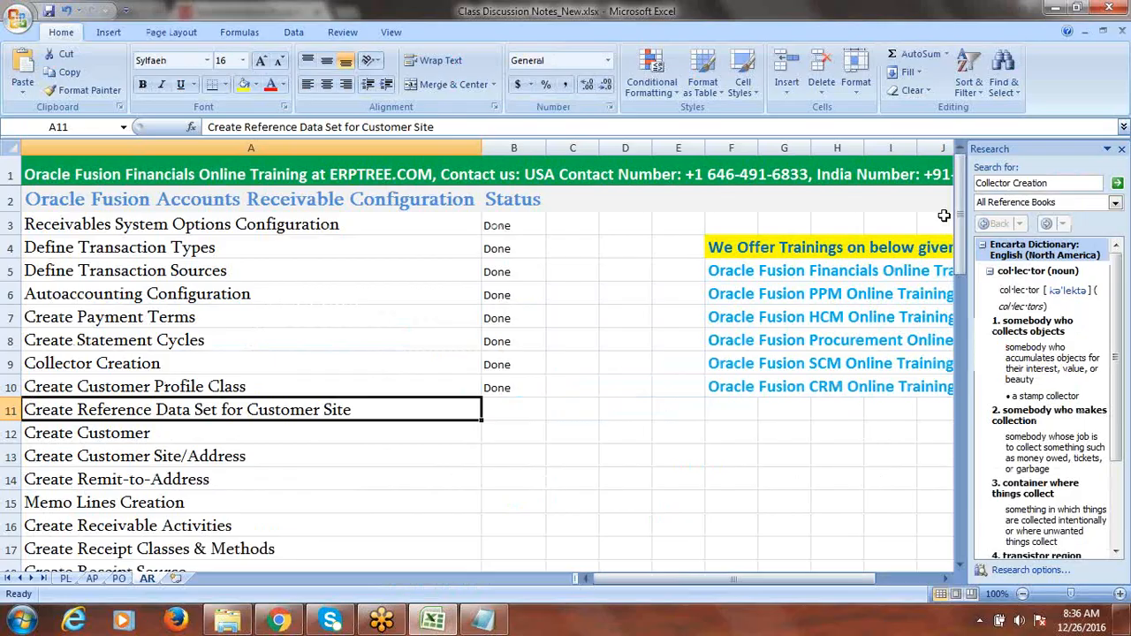
{"action": "left_click", "coordinate": [185, 456]}
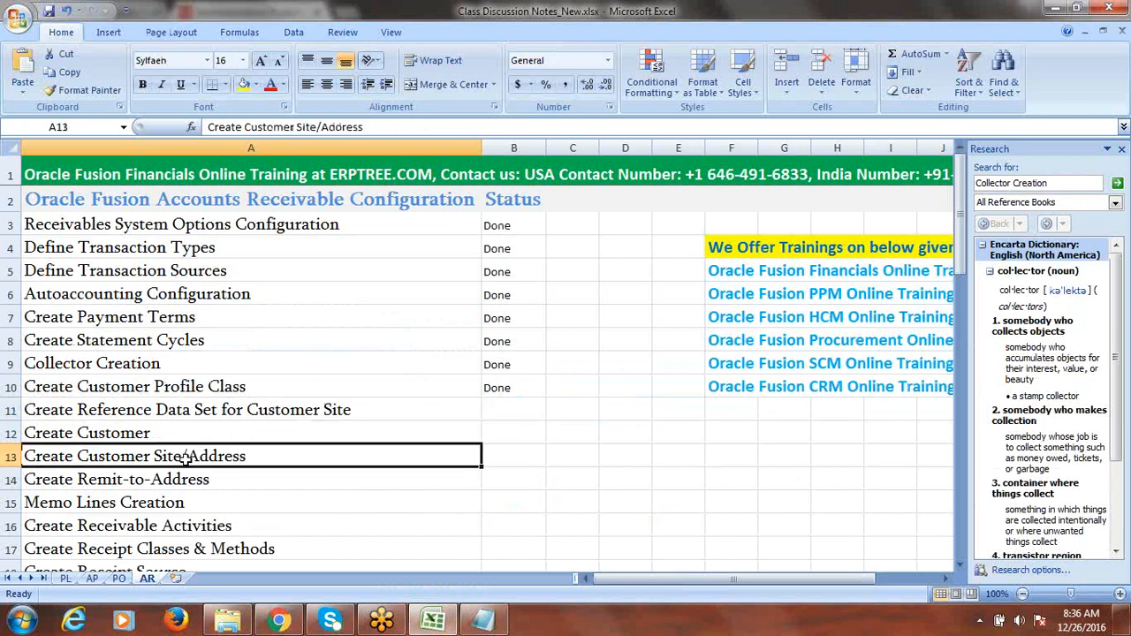
{"action": "left_click", "coordinate": [157, 409]}
{"action": "key", "text": "Tab"}
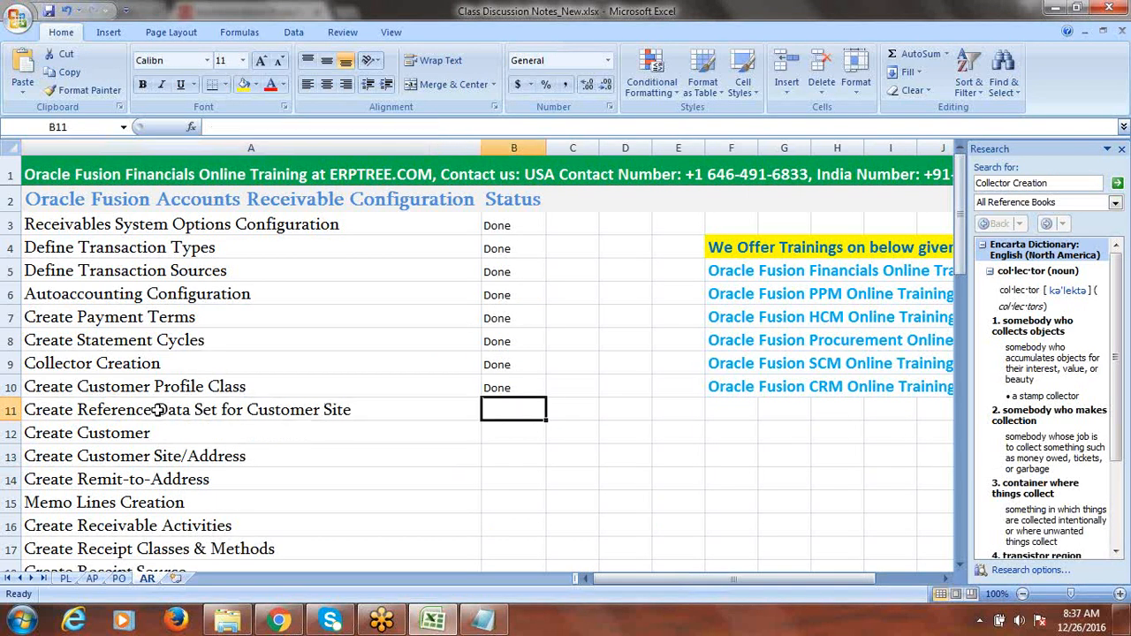
{"action": "type", "text": "Done"}
{"action": "key", "text": "Return"}
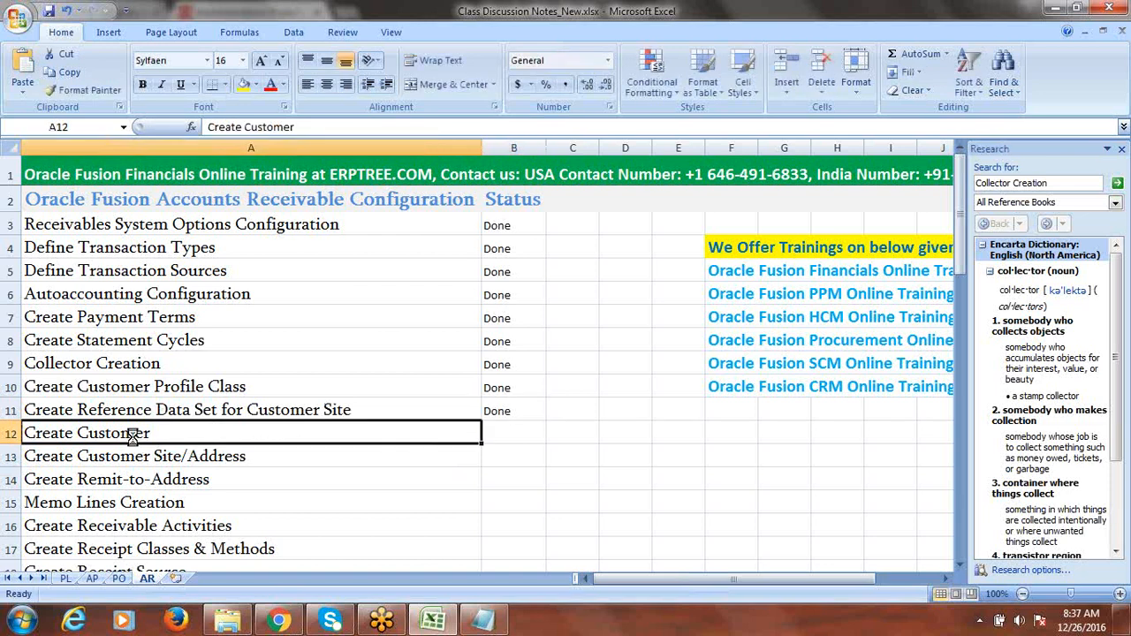
{"action": "key", "text": "alt+Tab"}
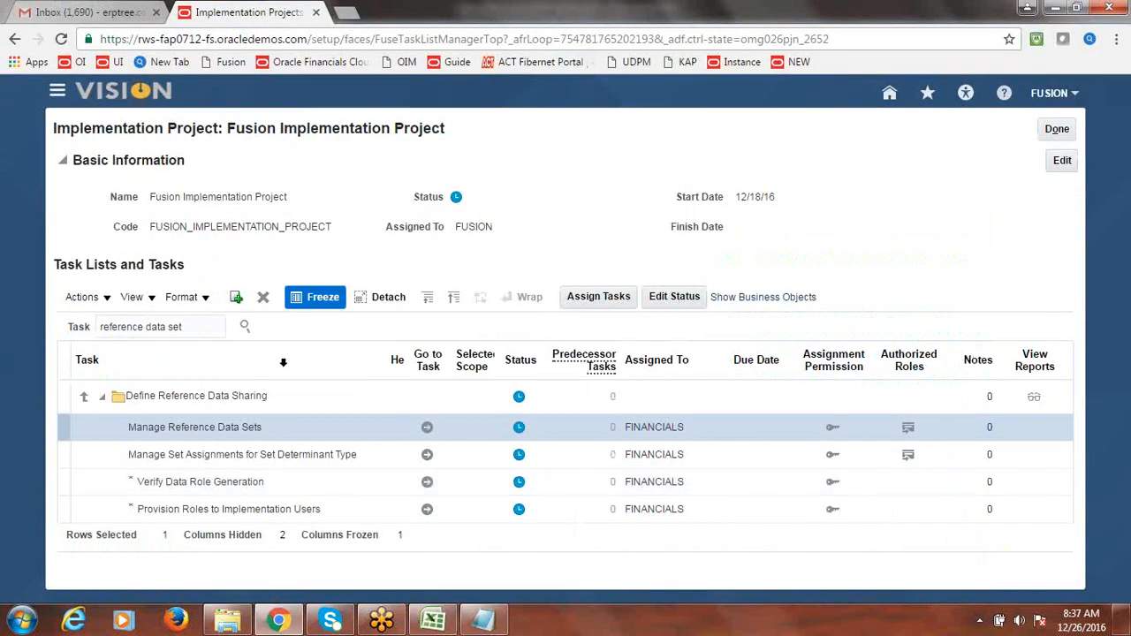
- Search the implementation project's tasks for 'Customer' and look through the results
{"action": "triple_click", "coordinate": [189, 326]}
{"action": "type", "text": "Customer"}
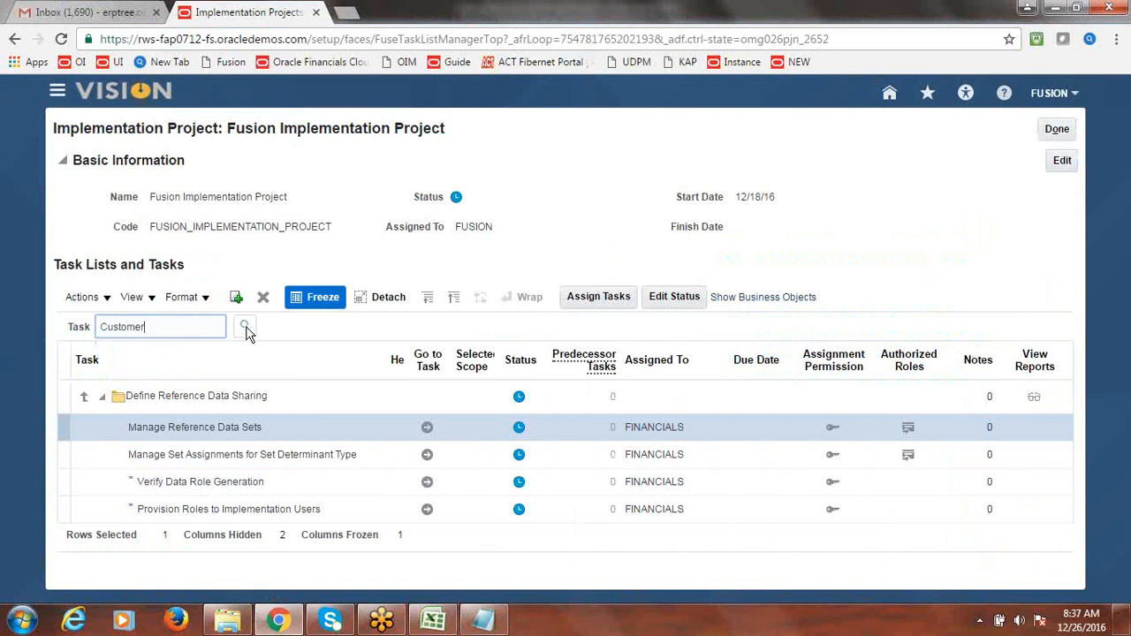
{"action": "left_click", "coordinate": [246, 328]}
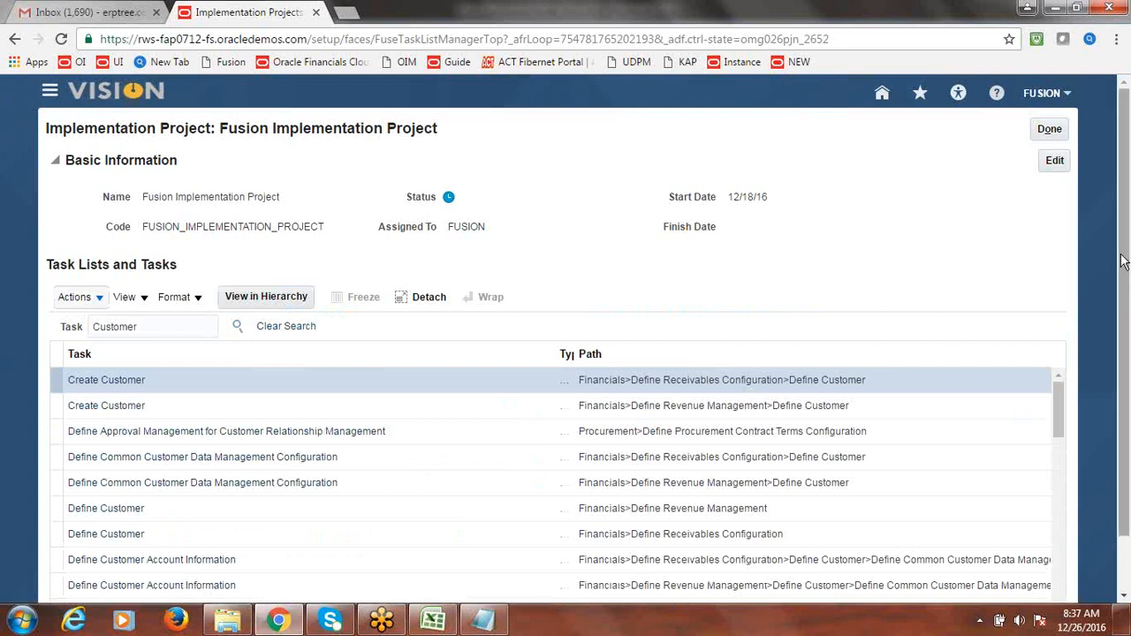
{"action": "scroll", "coordinate": [1128, 281], "scroll_direction": "down", "scroll_amount": 1}
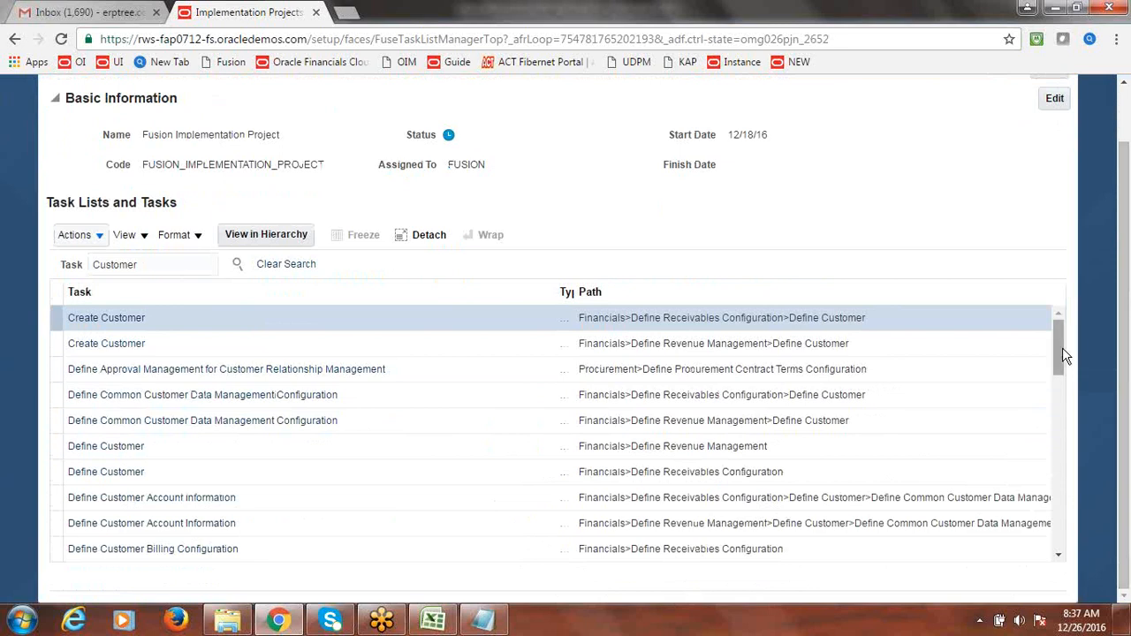
{"action": "left_click_drag", "start_coordinate": [1056, 345], "coordinate": [1073, 460]}
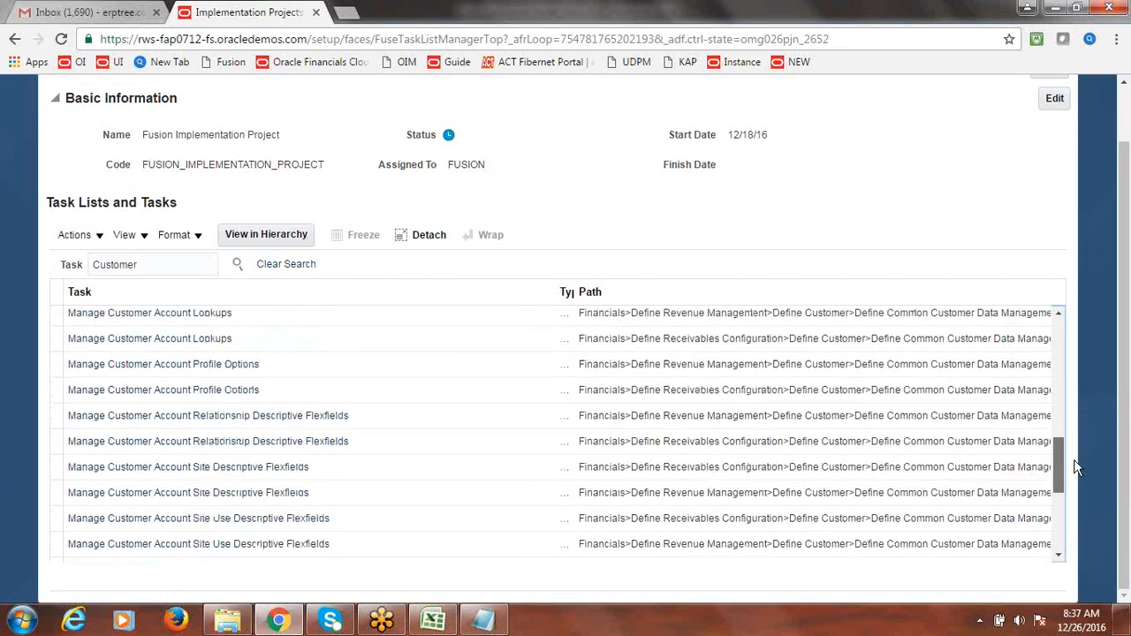
- Narrow the task search to 'Create Customer' and launch the first Create Customer task
{"action": "left_click", "coordinate": [92, 265]}
{"action": "type", "text": "Create"}
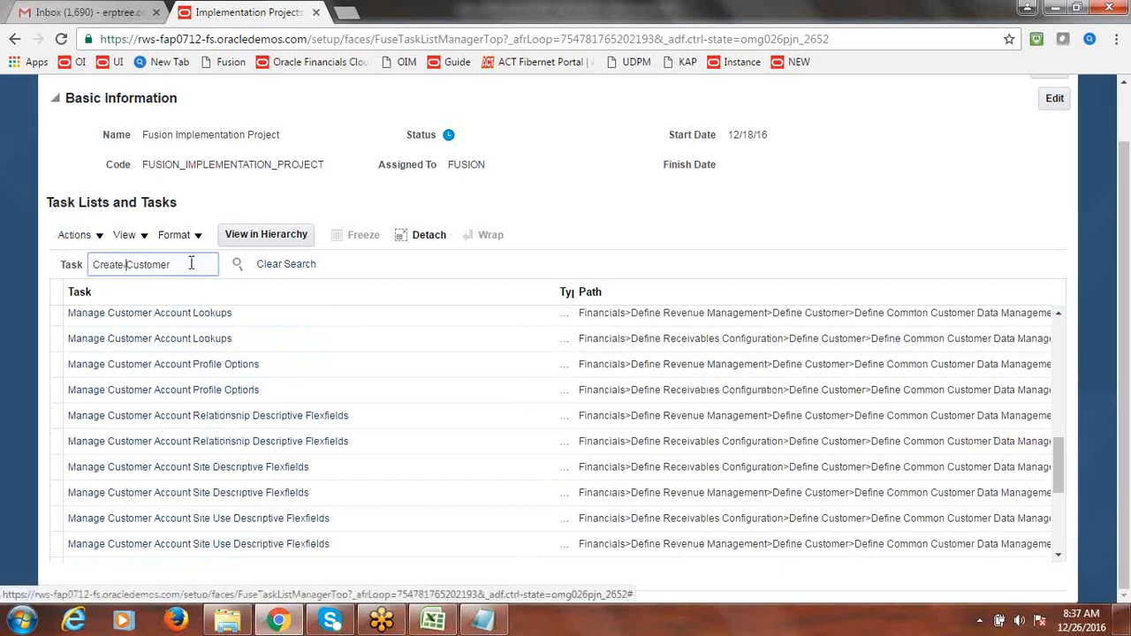
{"action": "left_click", "coordinate": [238, 264]}
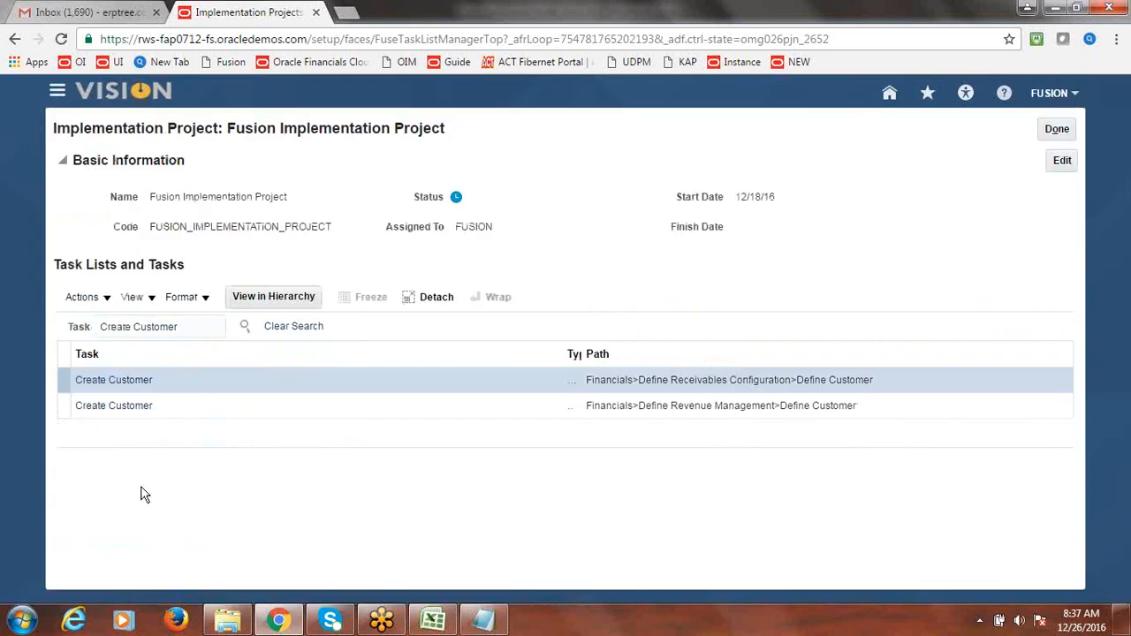
{"action": "left_click", "coordinate": [101, 382]}
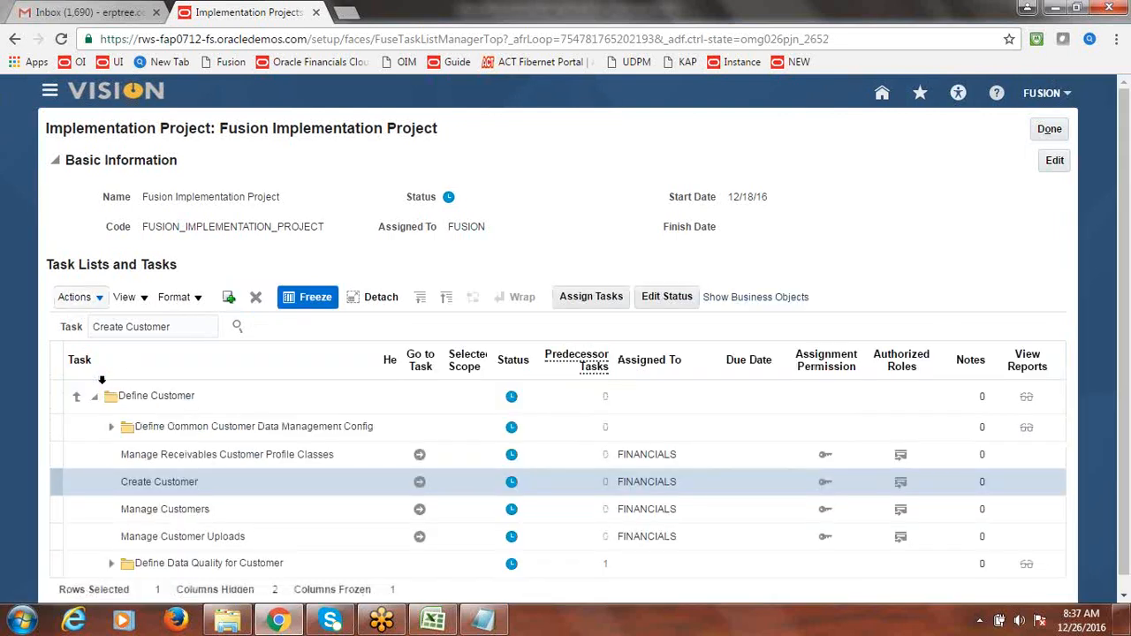
{"action": "left_click", "coordinate": [420, 484]}
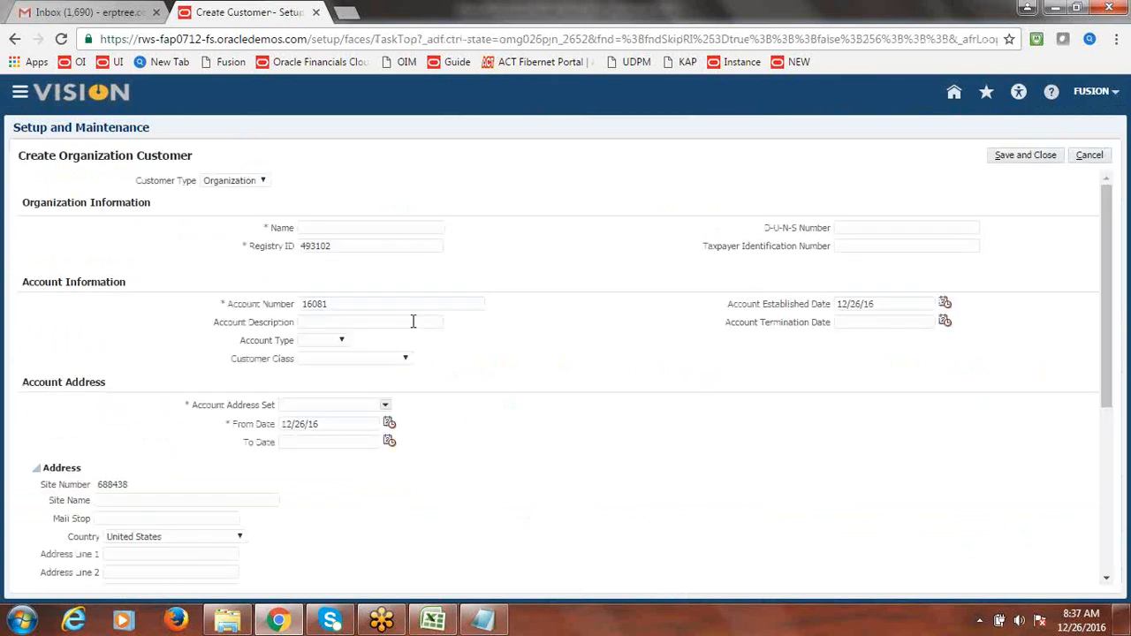
- Keep customer type Organization, enter name 'Fusion Customer-1', and bring up the account address set search
{"action": "left_click", "coordinate": [264, 181]}
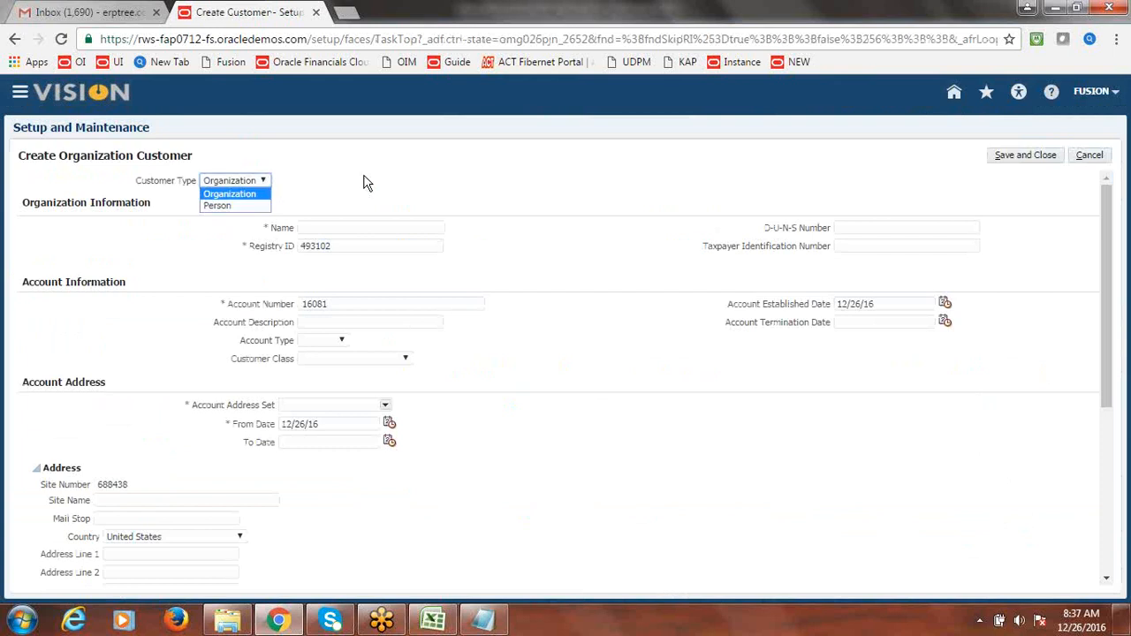
{"action": "left_click", "coordinate": [346, 227]}
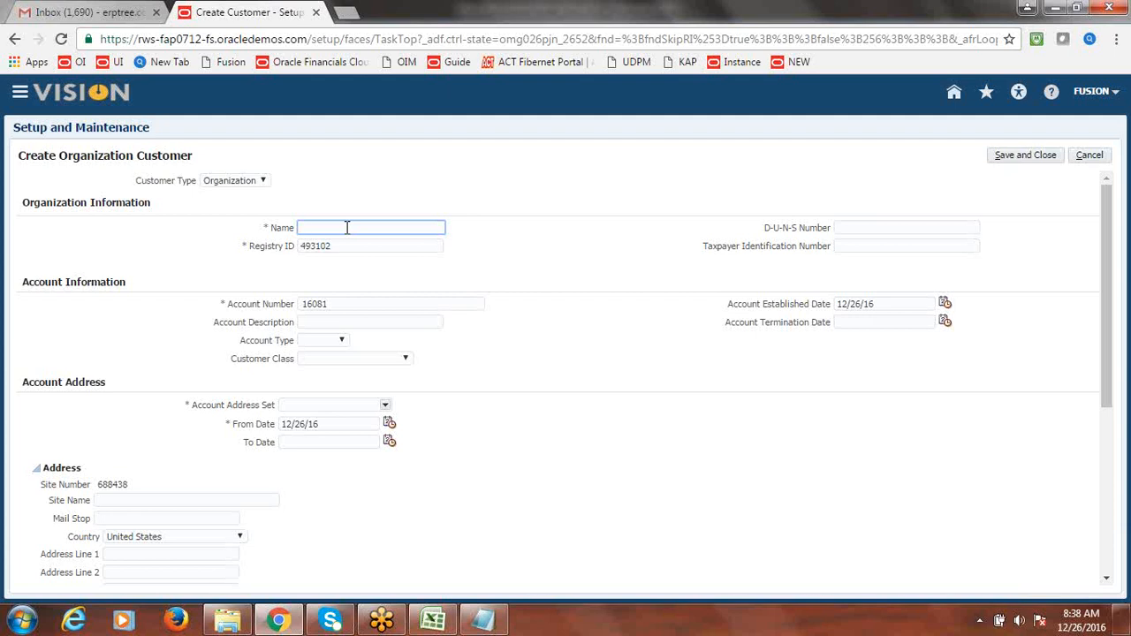
{"action": "type", "text": "Fusion Customer-1"}
{"action": "left_click", "coordinate": [529, 249]}
{"action": "left_click_drag", "start_coordinate": [29, 382], "coordinate": [116, 381]}
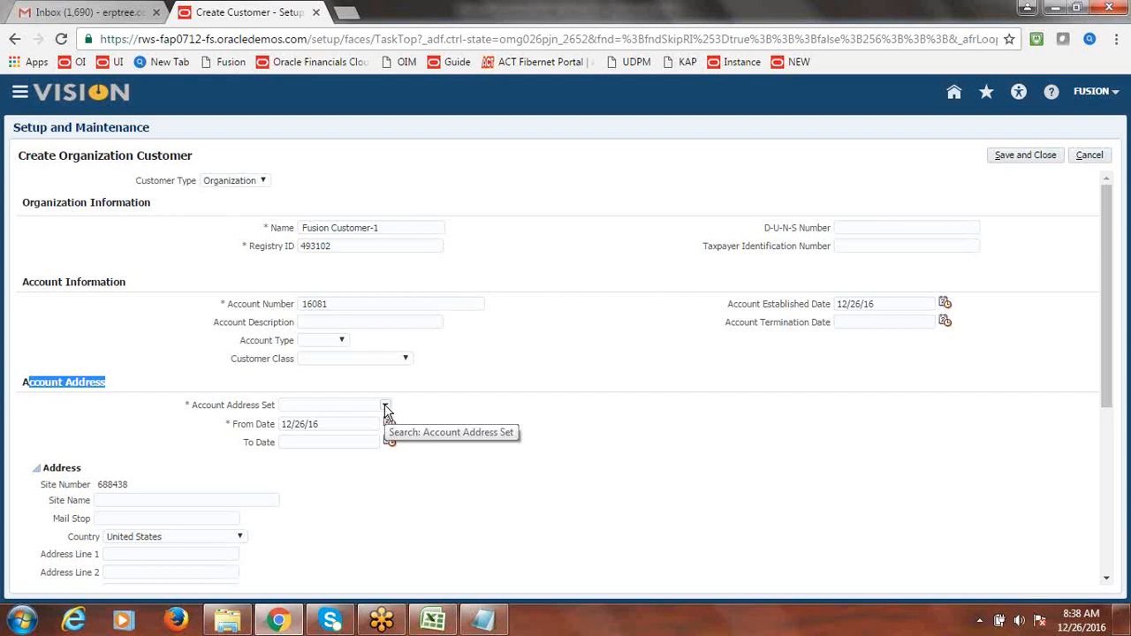
{"action": "left_click", "coordinate": [386, 407]}
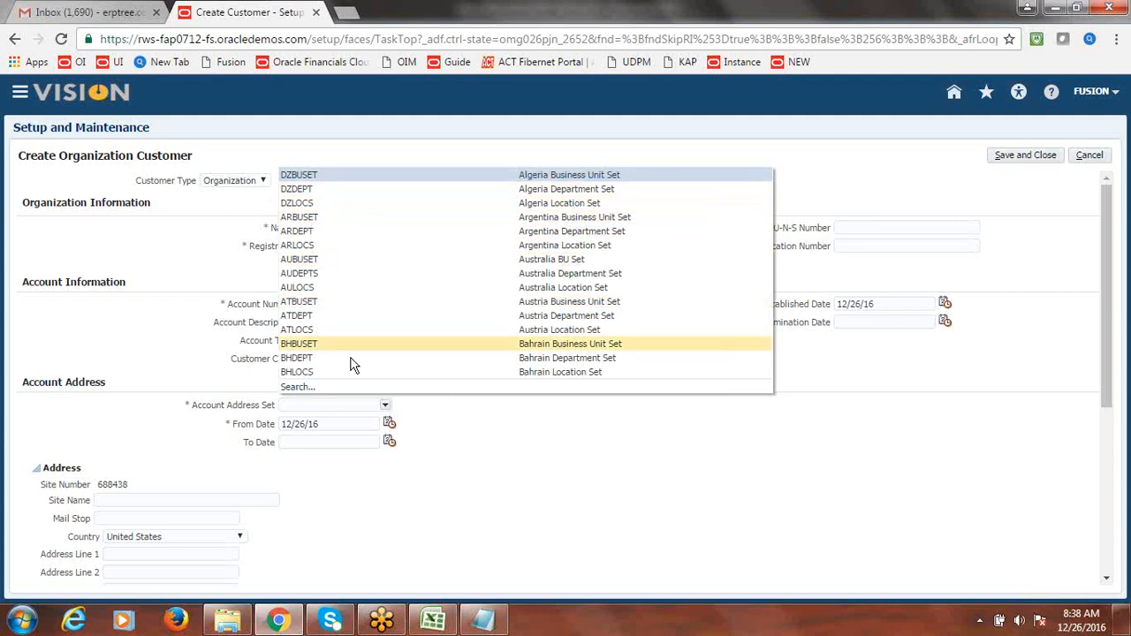
{"action": "left_click", "coordinate": [301, 387]}
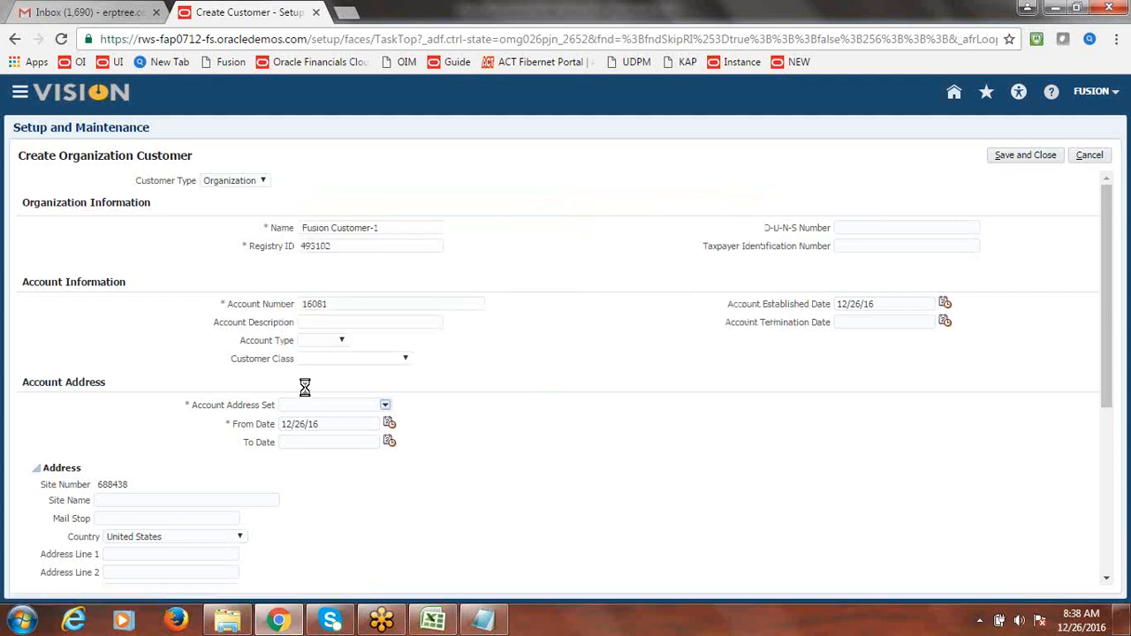
- Search address sets by code 'Fusion' and select FUSION_US_BU_CUST_SITE
{"action": "left_click", "coordinate": [601, 197]}
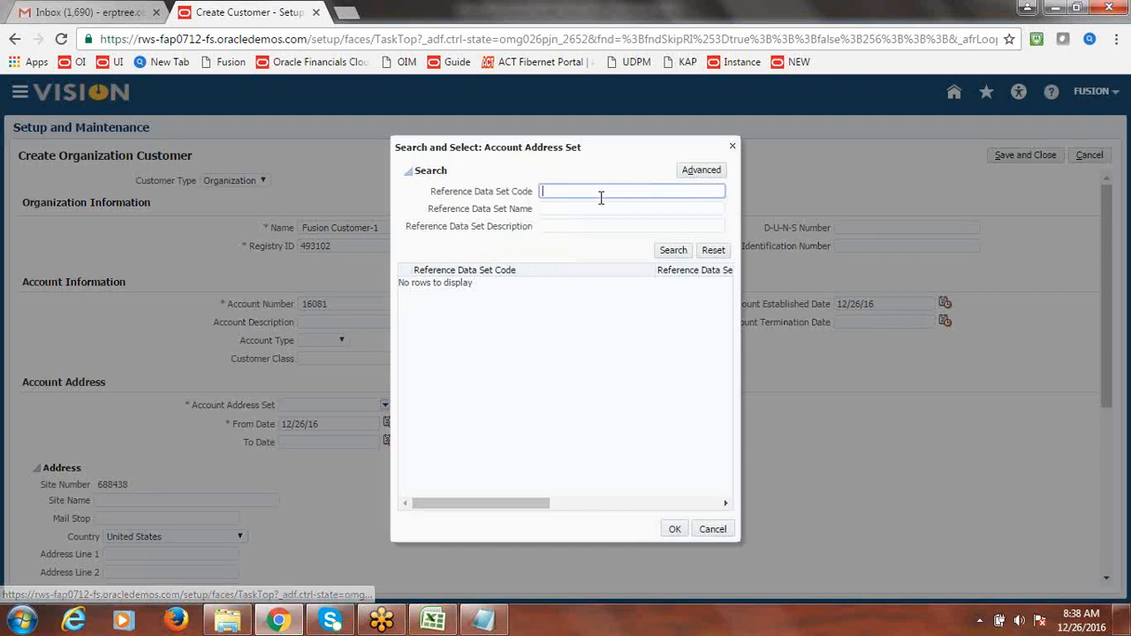
{"action": "type", "text": "Fusion"}
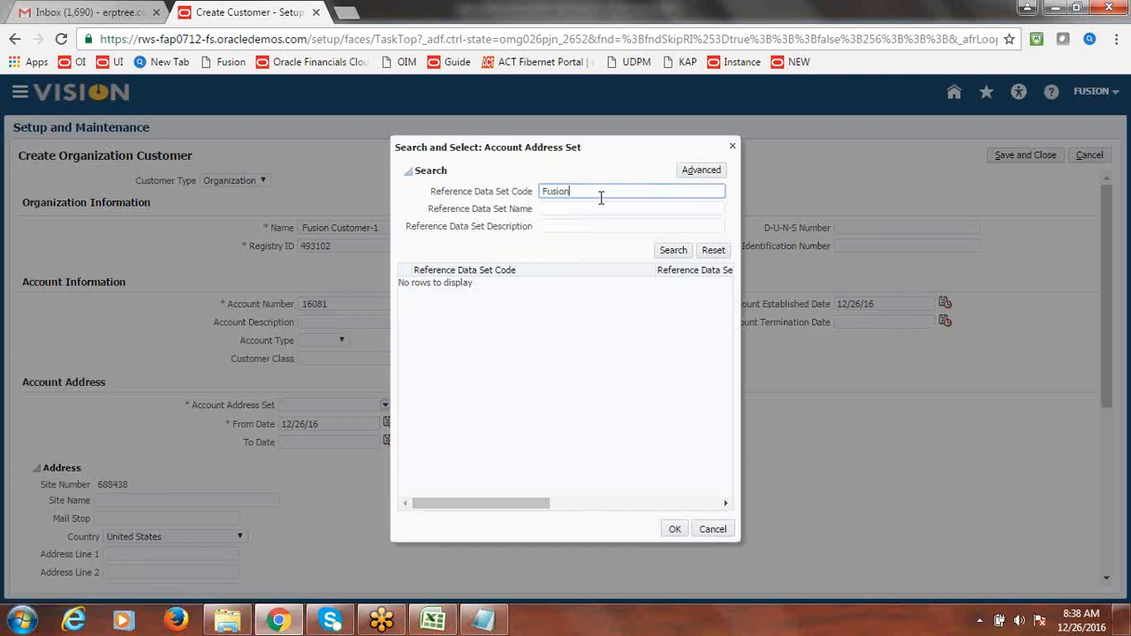
{"action": "left_click", "coordinate": [677, 252]}
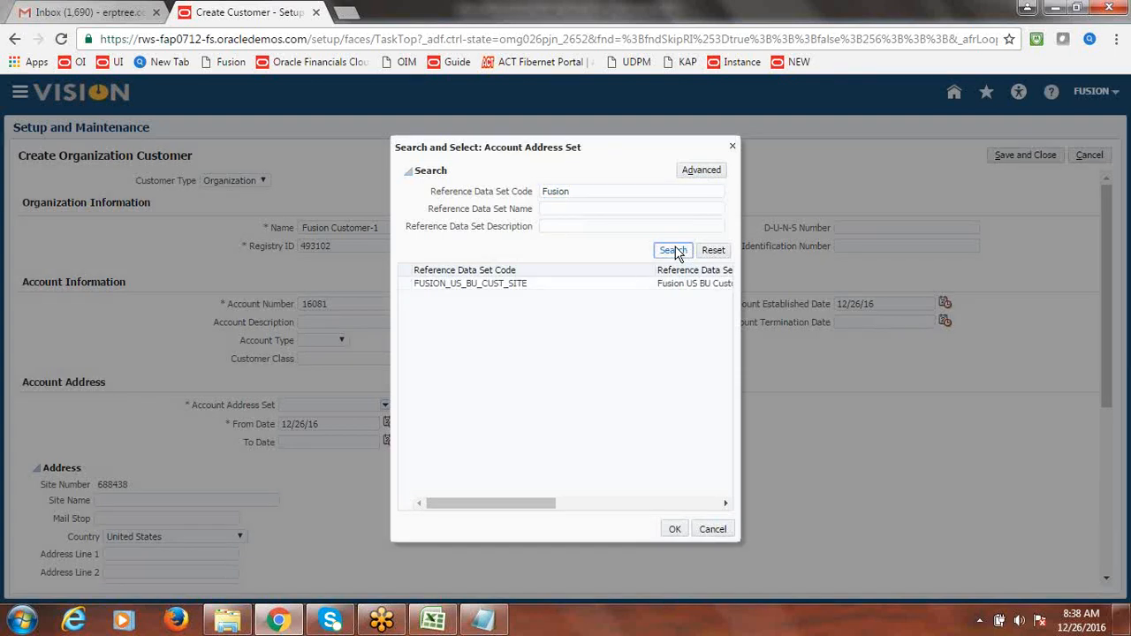
{"action": "left_click", "coordinate": [421, 293]}
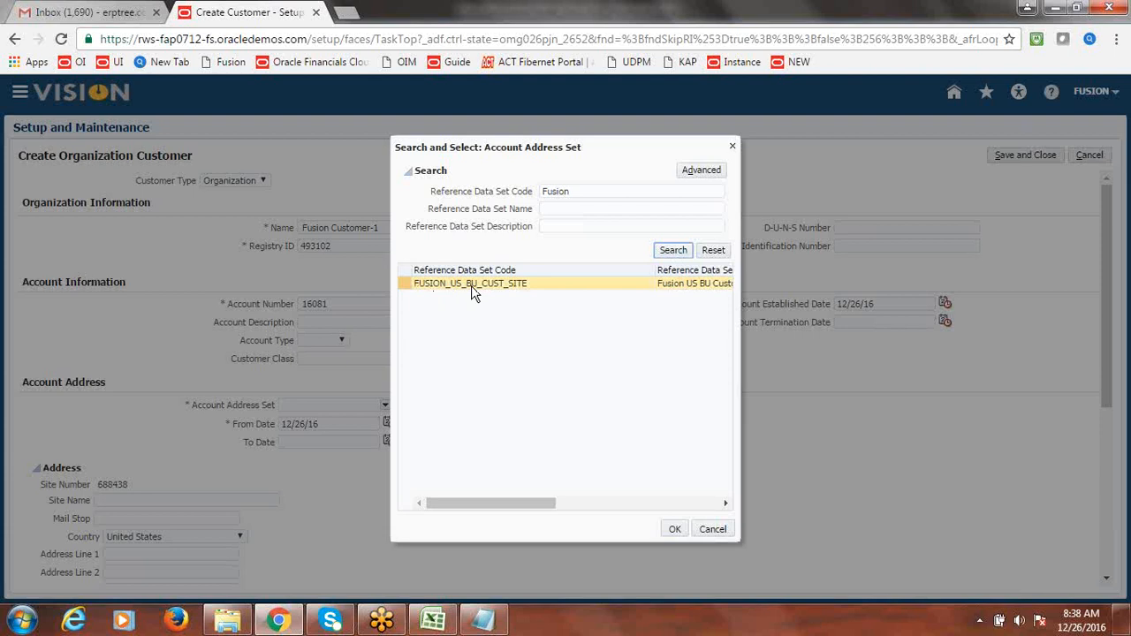
{"action": "left_click", "coordinate": [404, 285]}
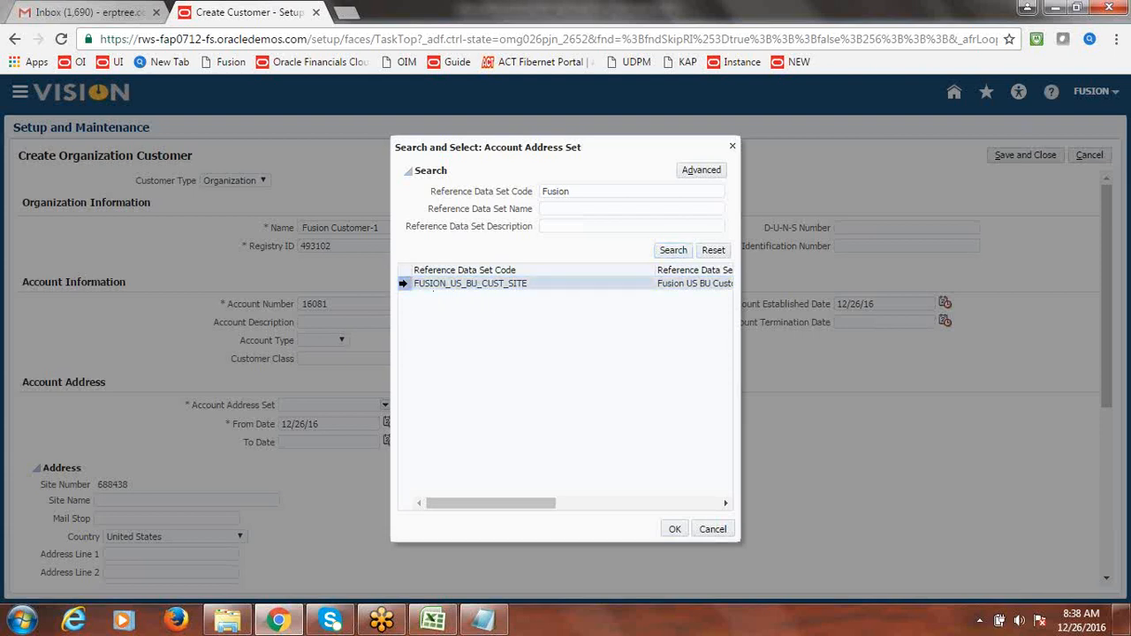
{"action": "left_click", "coordinate": [673, 529]}
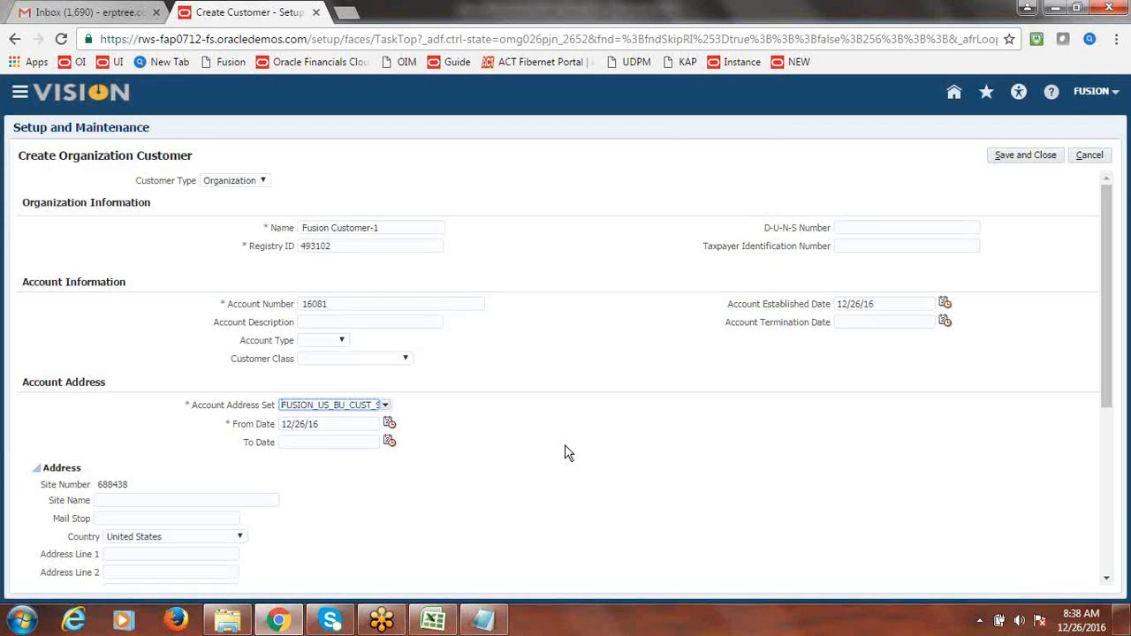
- Enter the customer site name 'Fusion Customer Address'
{"action": "left_click_drag", "start_coordinate": [1118, 311], "coordinate": [1122, 398]}
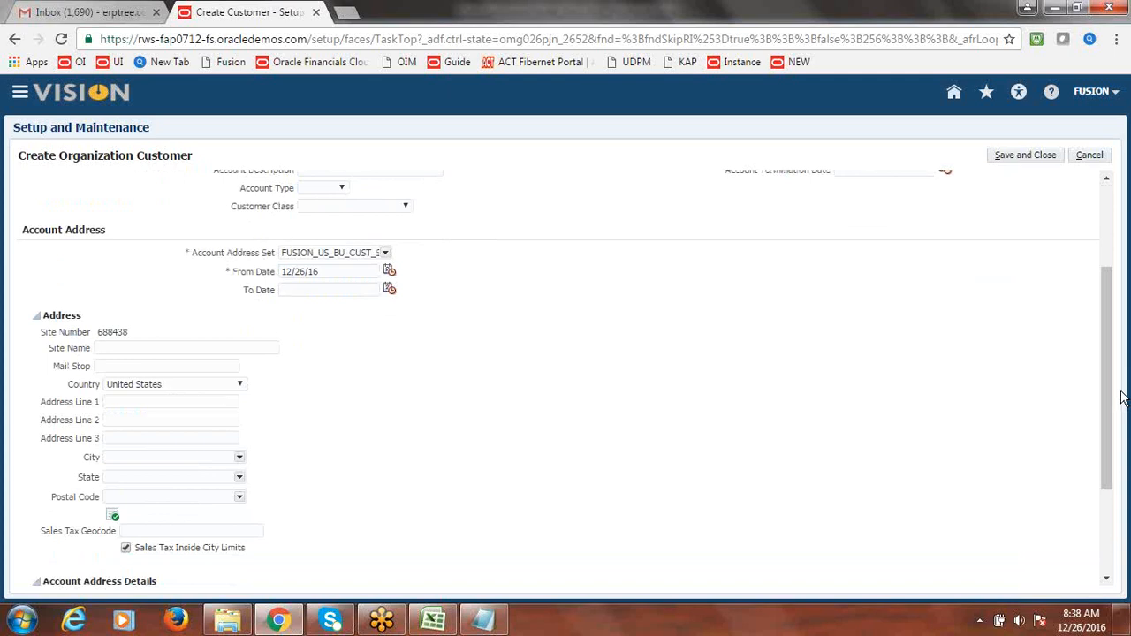
{"action": "left_click", "coordinate": [151, 349]}
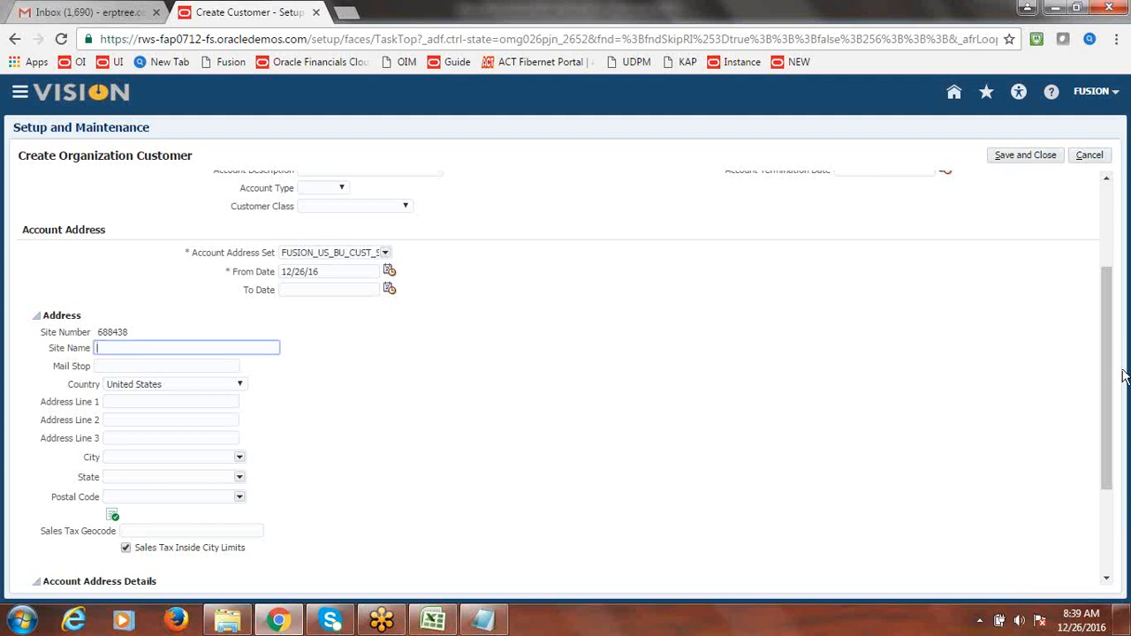
{"action": "scroll", "coordinate": [1111, 362], "scroll_direction": "up", "scroll_amount": 3}
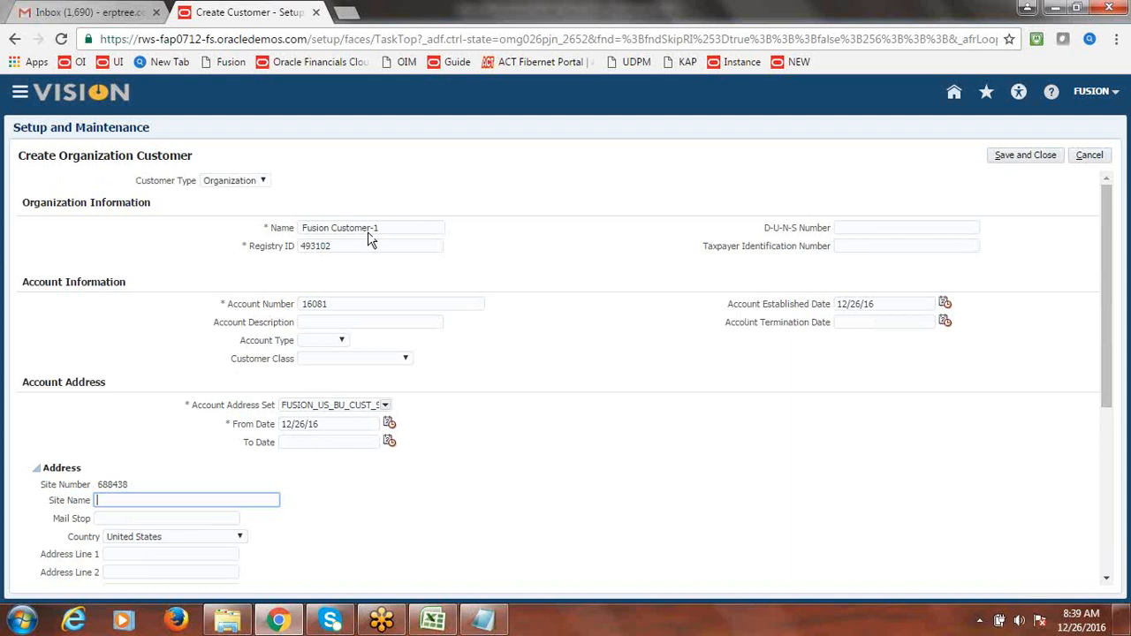
{"action": "left_click_drag", "start_coordinate": [1104, 274], "coordinate": [1107, 352]}
{"action": "type", "text": "Fusion Customer Address"}
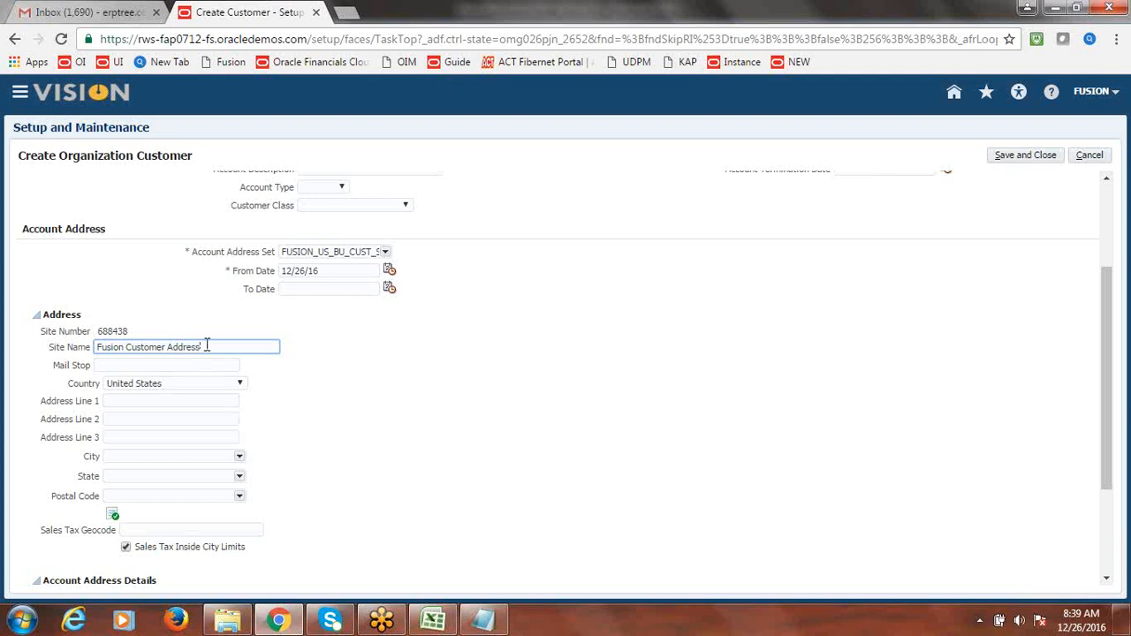
- Copy 'Fusion Customer Address' into Mail Stop and Address Lines 1, 2 and 3
{"action": "left_click_drag", "start_coordinate": [207, 346], "coordinate": [86, 368]}
{"action": "key", "text": "ctrl+c"}
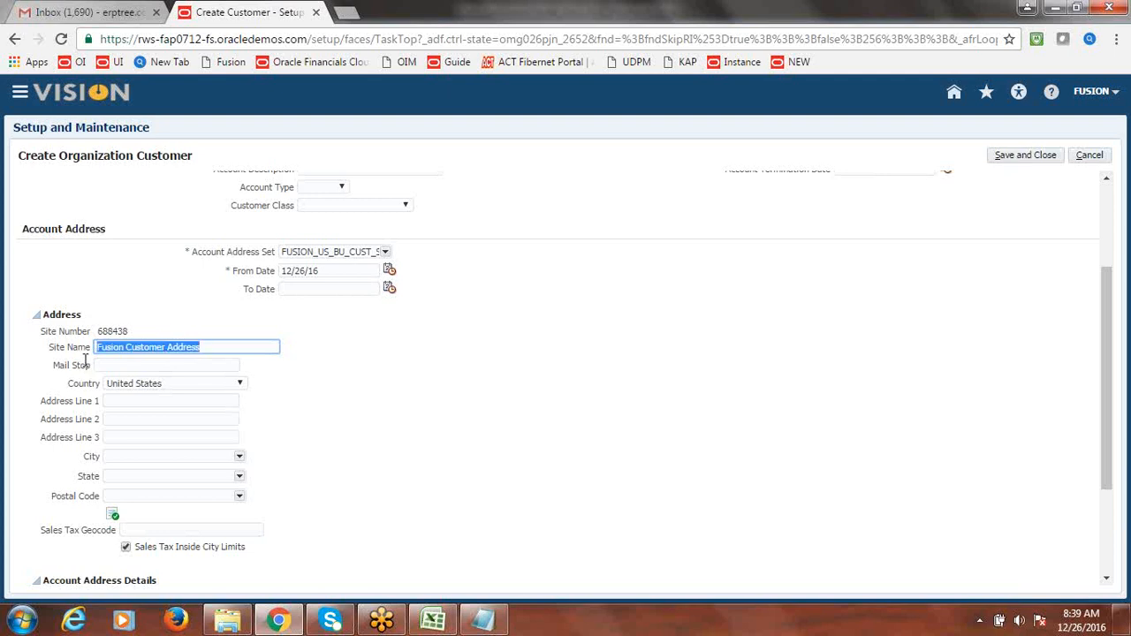
{"action": "left_click", "coordinate": [103, 361]}
{"action": "key", "text": "ctrl+v"}
{"action": "left_click", "coordinate": [144, 403]}
{"action": "key", "text": "ctrl+v"}
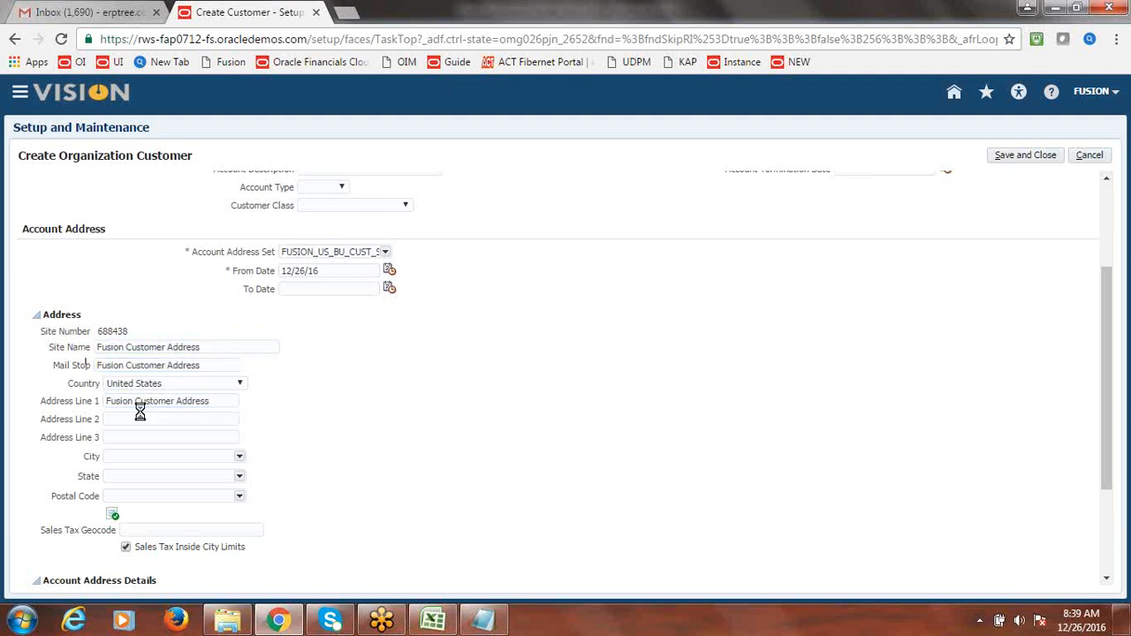
{"action": "left_click", "coordinate": [139, 419]}
{"action": "key", "text": "ctrl+v"}
{"action": "left_click", "coordinate": [139, 437]}
{"action": "key", "text": "ctrl+v"}
- Set the city to Aaron and the postal code to 42602
{"action": "left_click", "coordinate": [136, 455]}
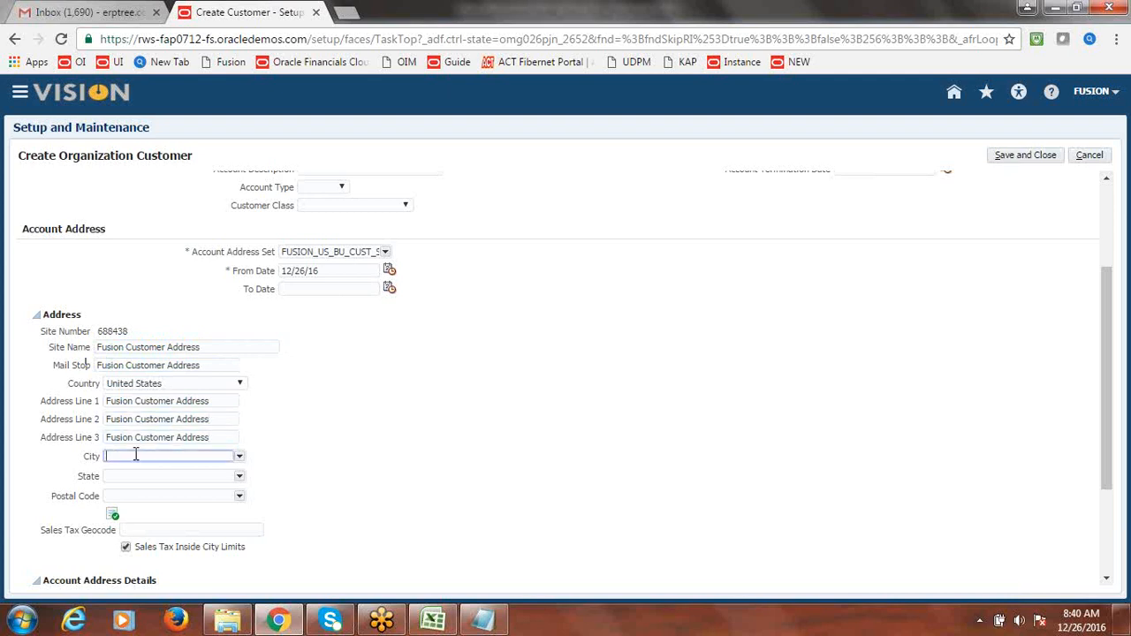
{"action": "left_click", "coordinate": [239, 457]}
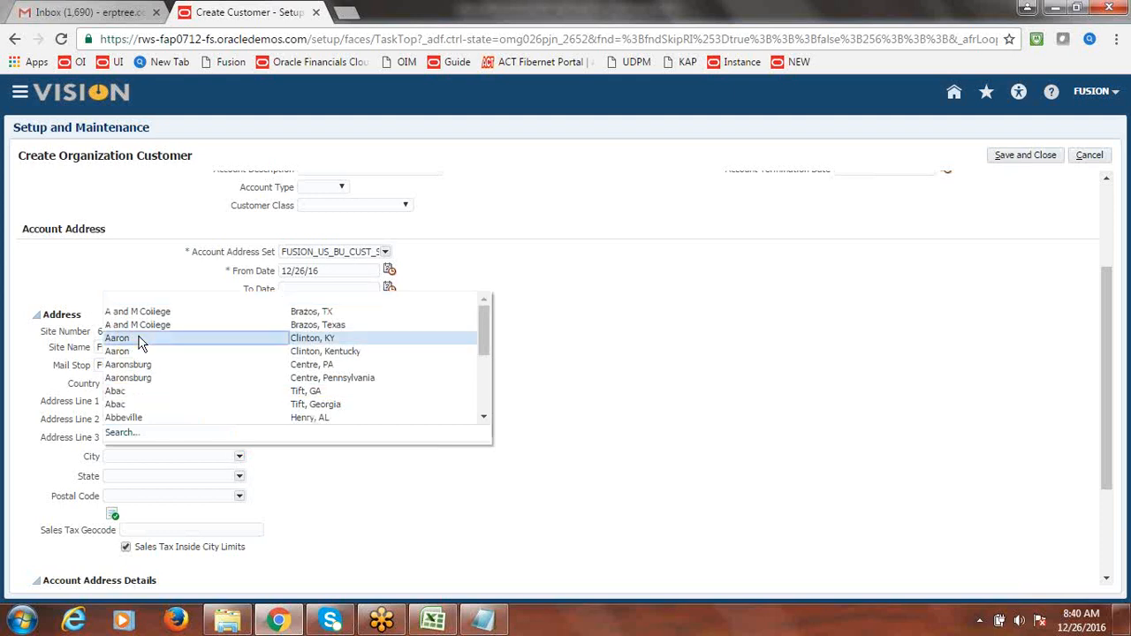
{"action": "left_click", "coordinate": [142, 340]}
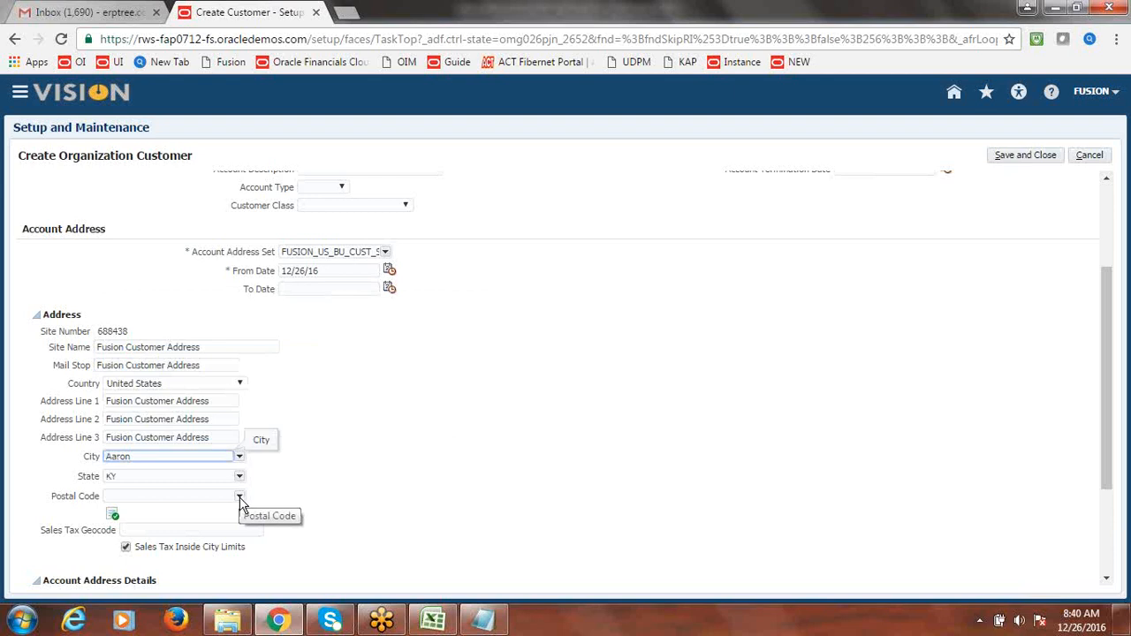
{"action": "left_click", "coordinate": [239, 498]}
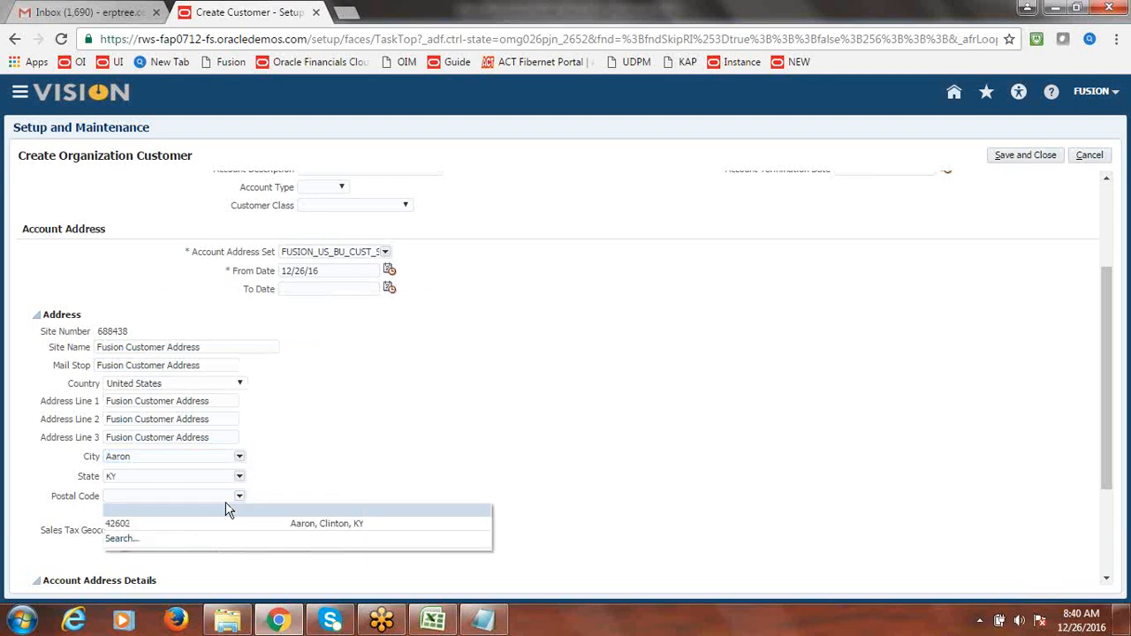
{"action": "left_click", "coordinate": [209, 523]}
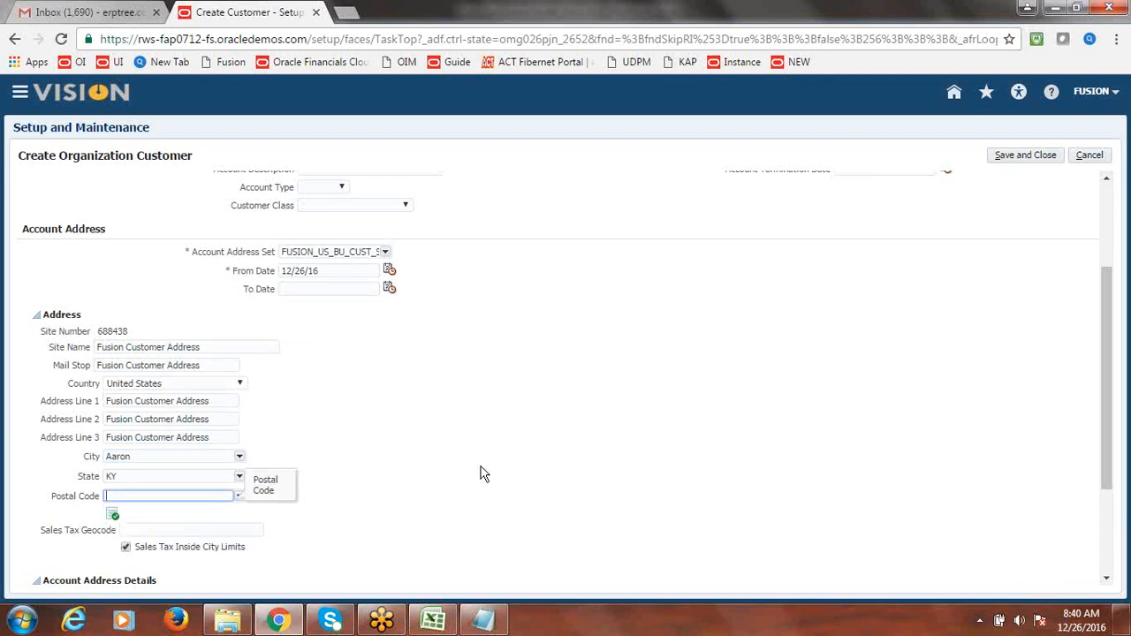
{"action": "left_click_drag", "start_coordinate": [1106, 408], "coordinate": [1126, 508]}
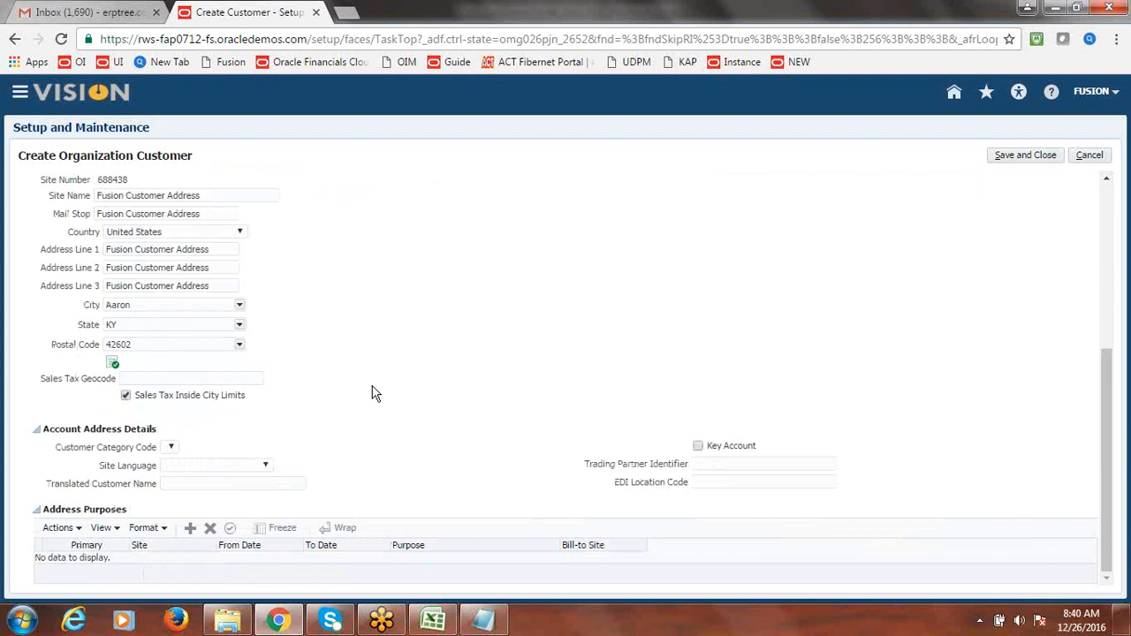
- Add two address purpose rows, Ship to and Bill to
{"action": "left_click", "coordinate": [190, 529]}
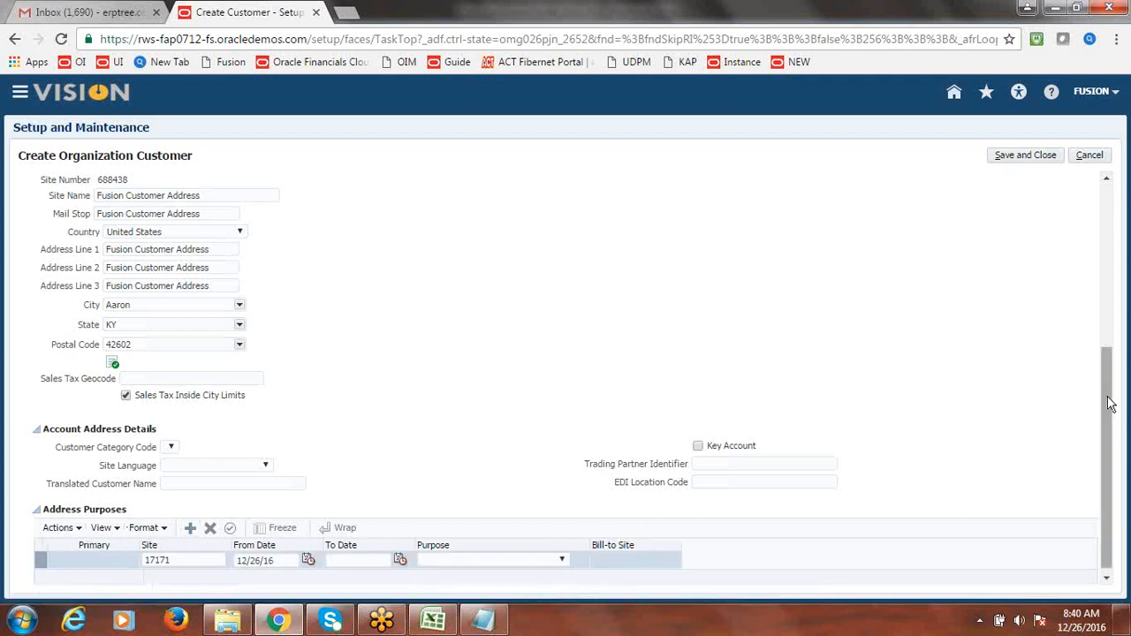
{"action": "scroll", "coordinate": [1101, 530], "scroll_direction": "down", "scroll_amount": 1}
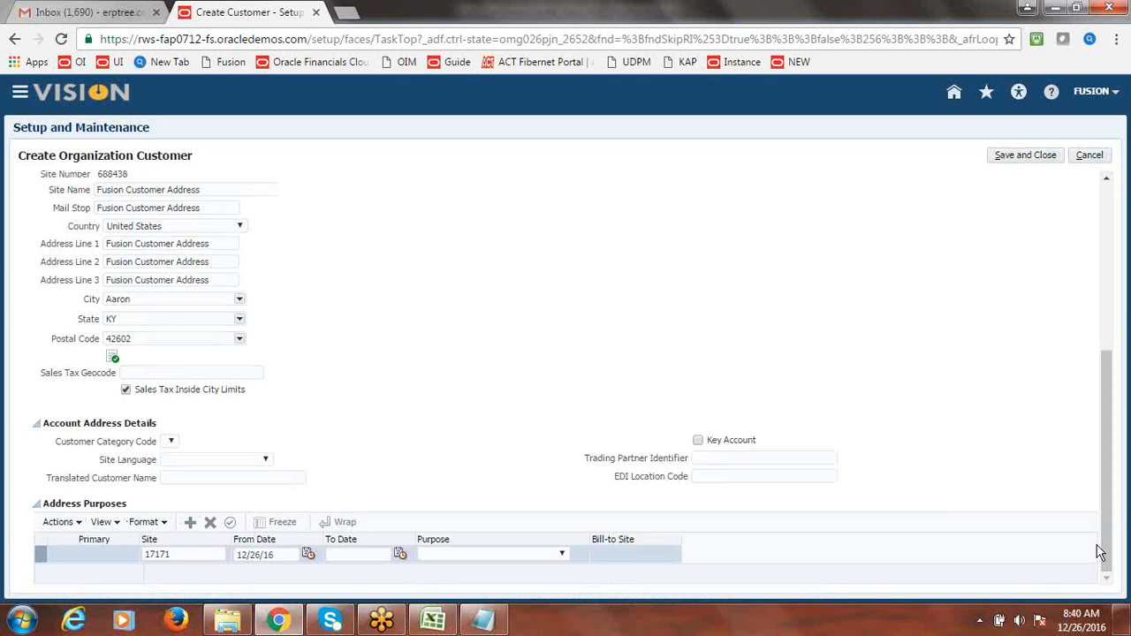
{"action": "left_click", "coordinate": [562, 554]}
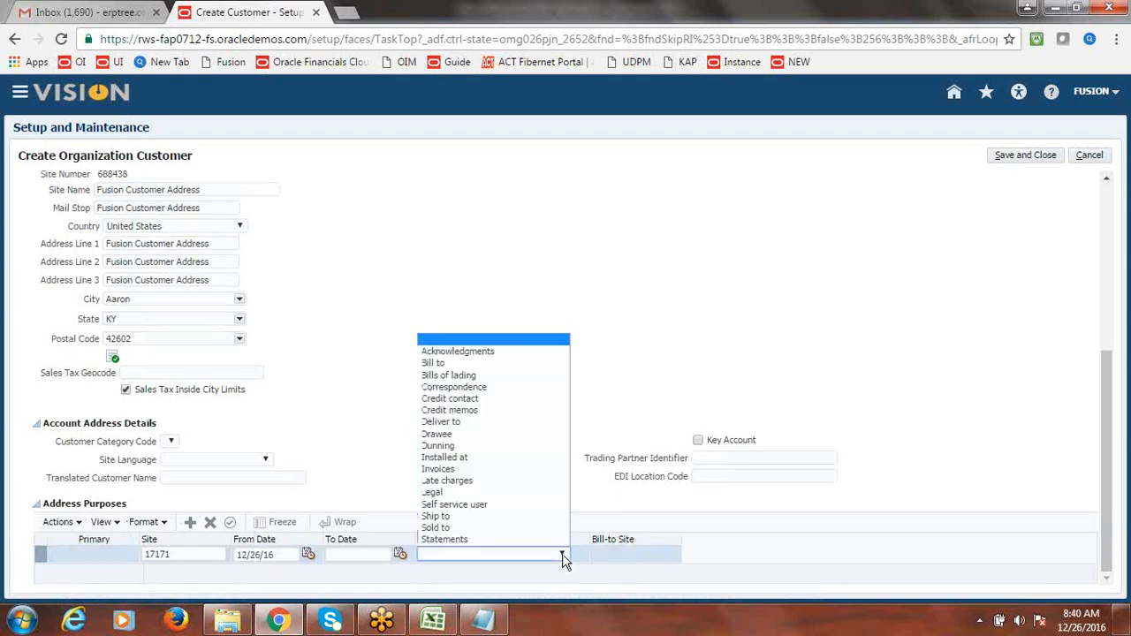
{"action": "left_click", "coordinate": [466, 519]}
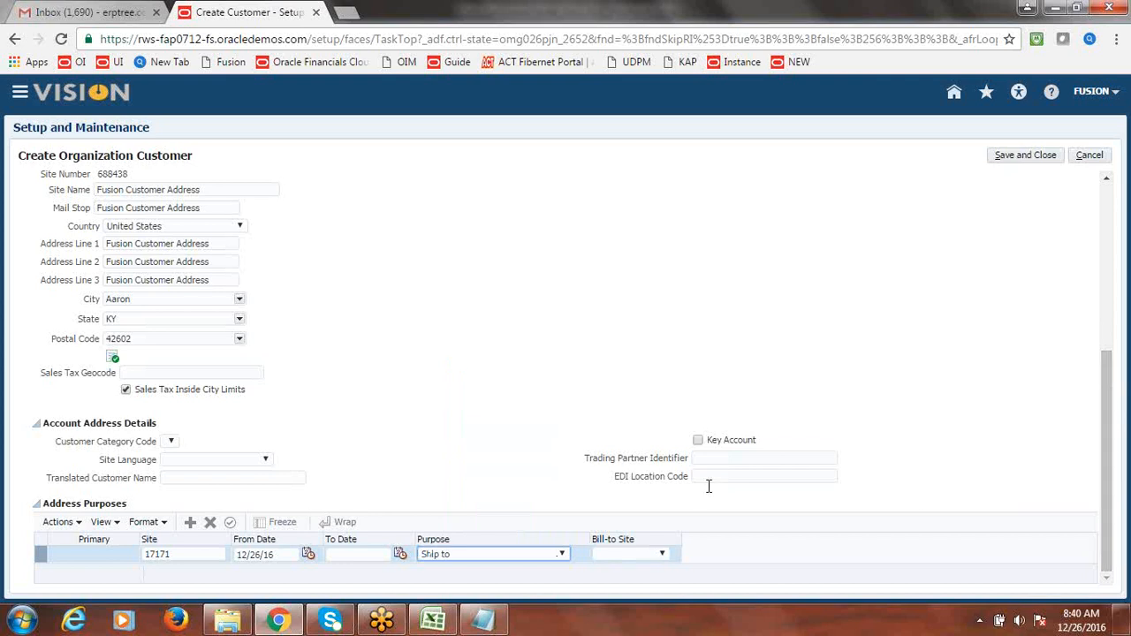
{"action": "left_click", "coordinate": [193, 523]}
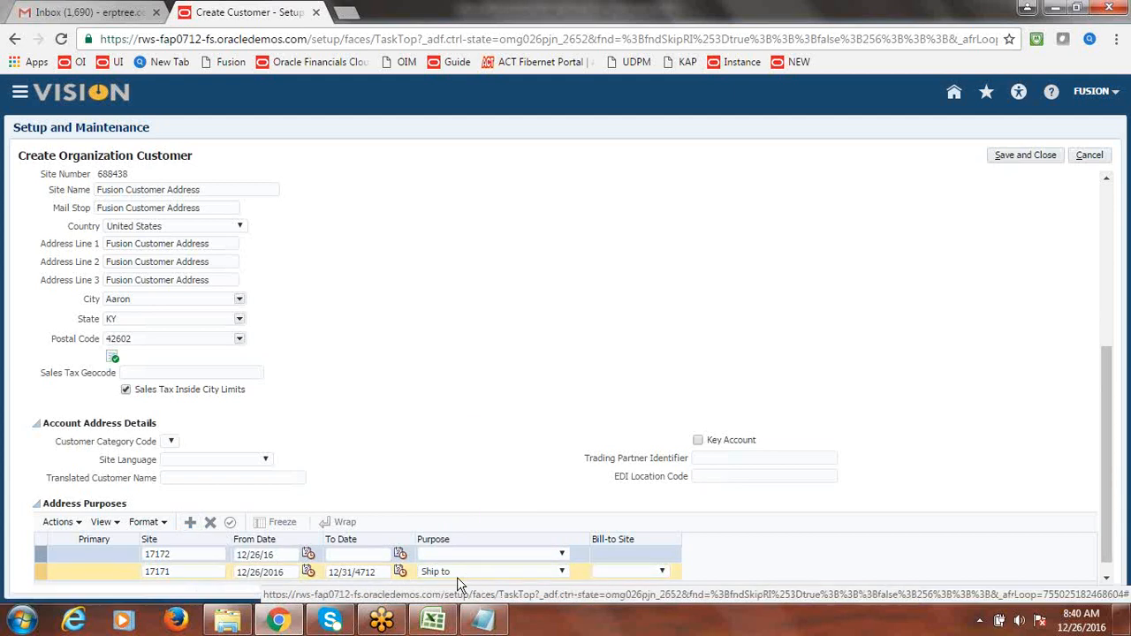
{"action": "left_click", "coordinate": [562, 551]}
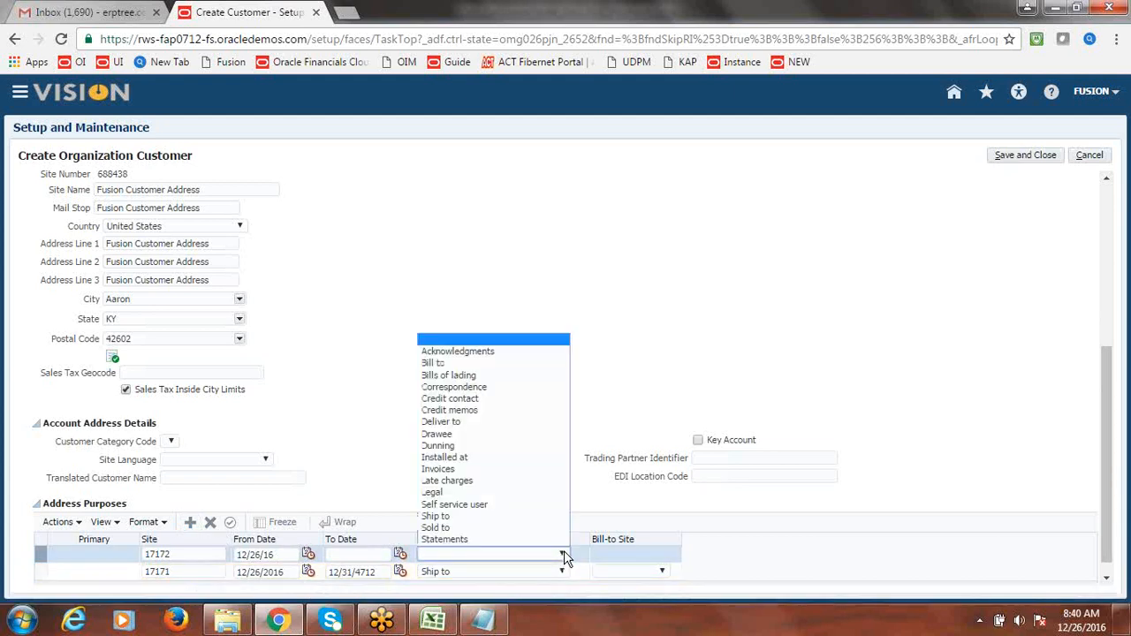
{"action": "left_click", "coordinate": [459, 363]}
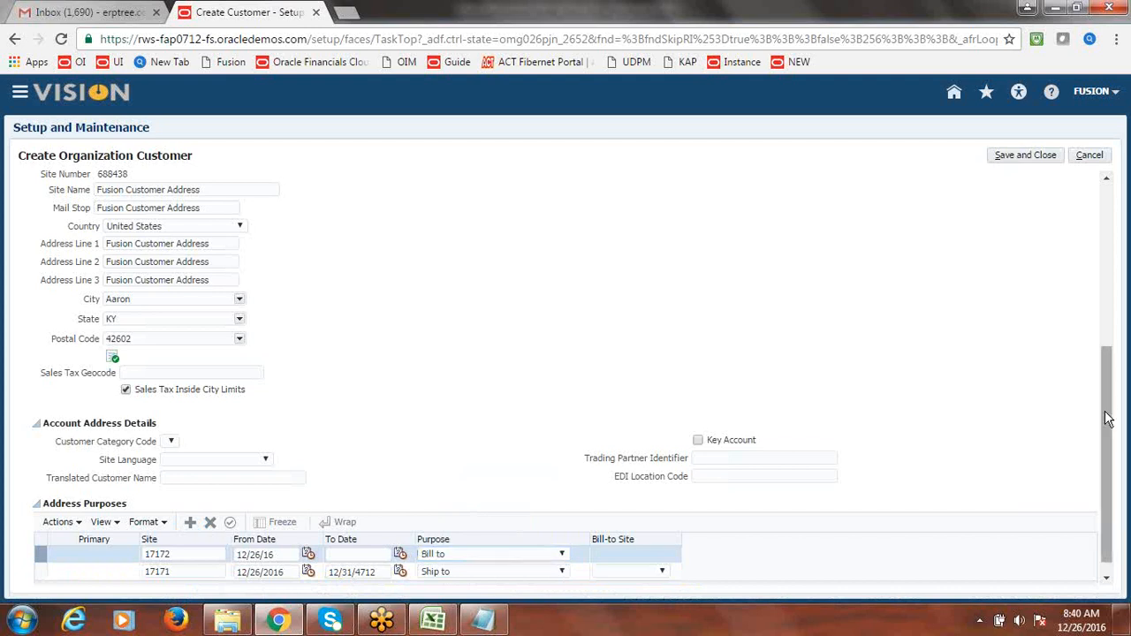
- Set the Ship to row's bill-to site to Fusion Customer Address
{"action": "scroll", "coordinate": [1106, 441], "scroll_direction": "down", "scroll_amount": 1}
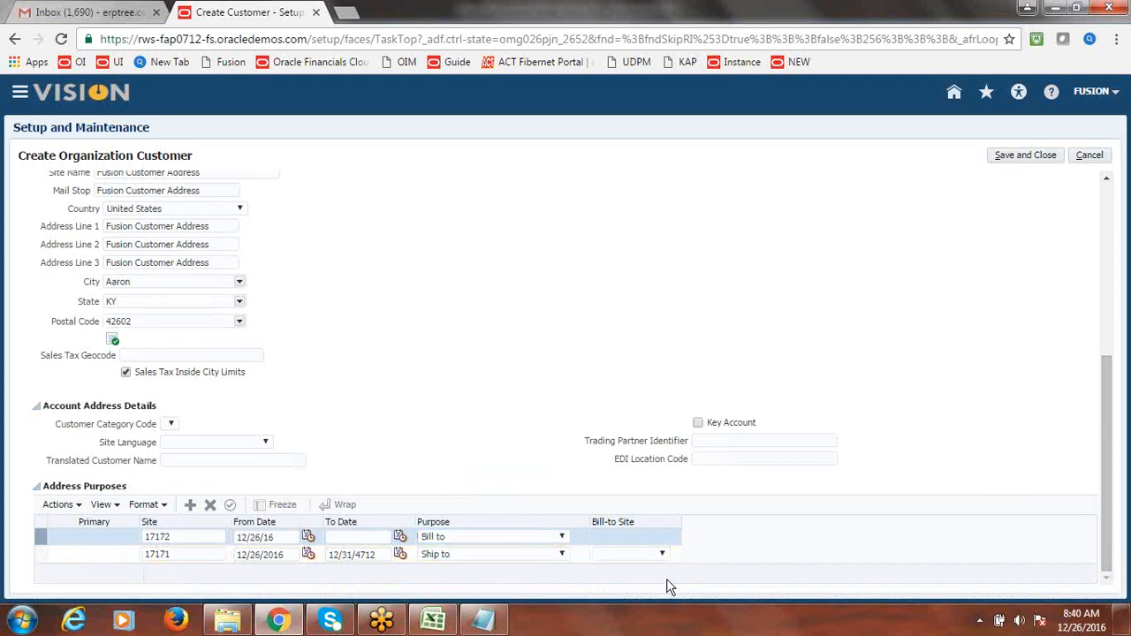
{"action": "left_click", "coordinate": [635, 557]}
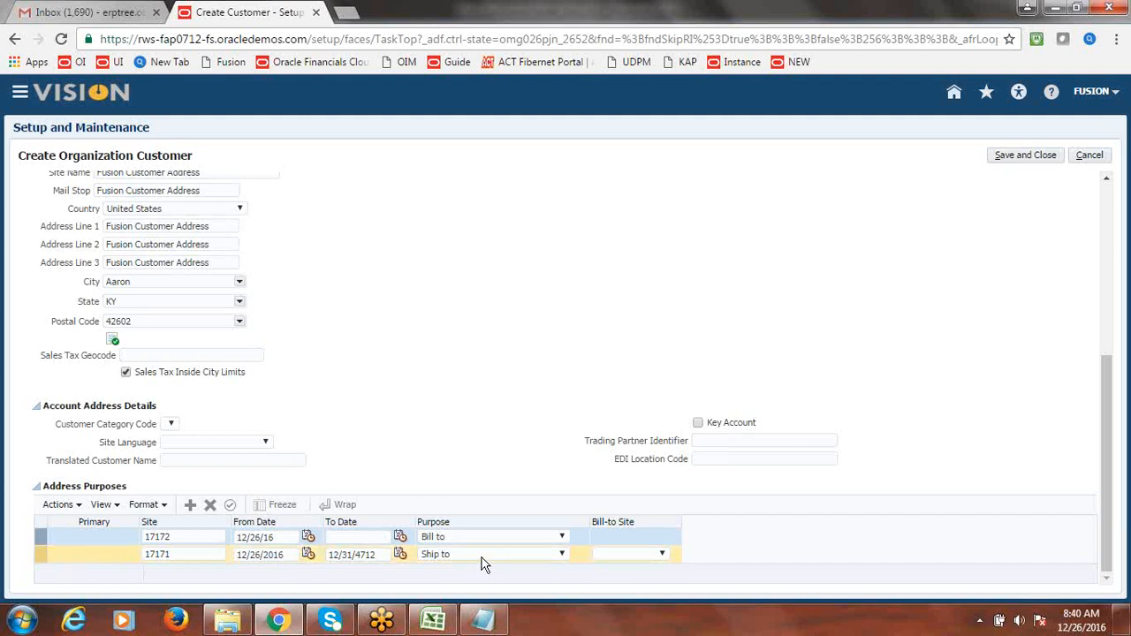
{"action": "left_click", "coordinate": [662, 555]}
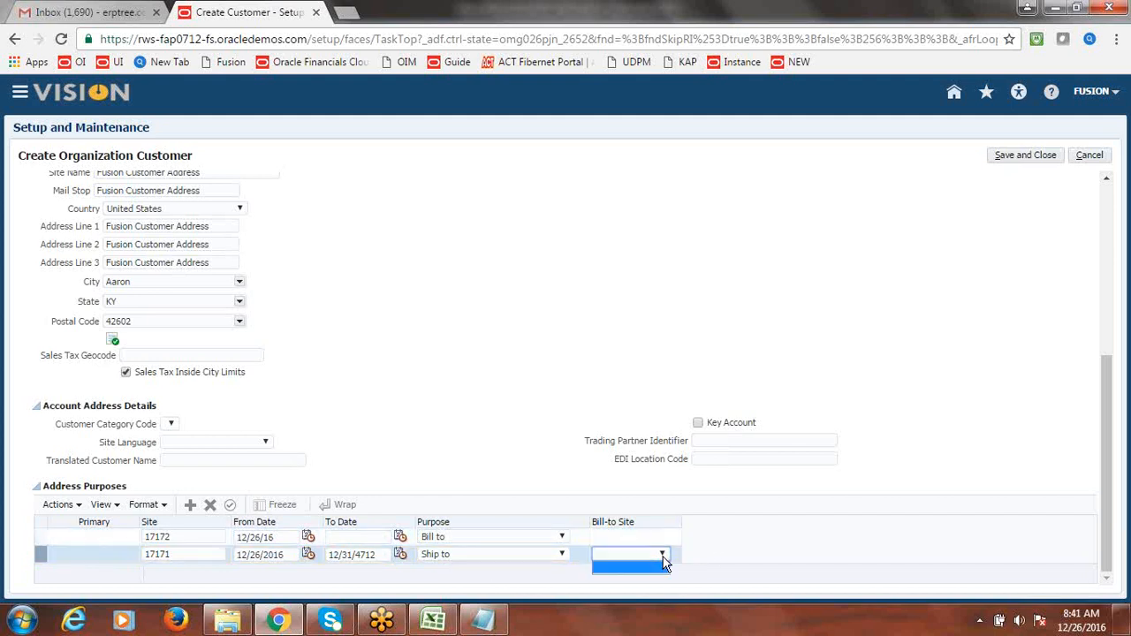
{"action": "left_click", "coordinate": [663, 557]}
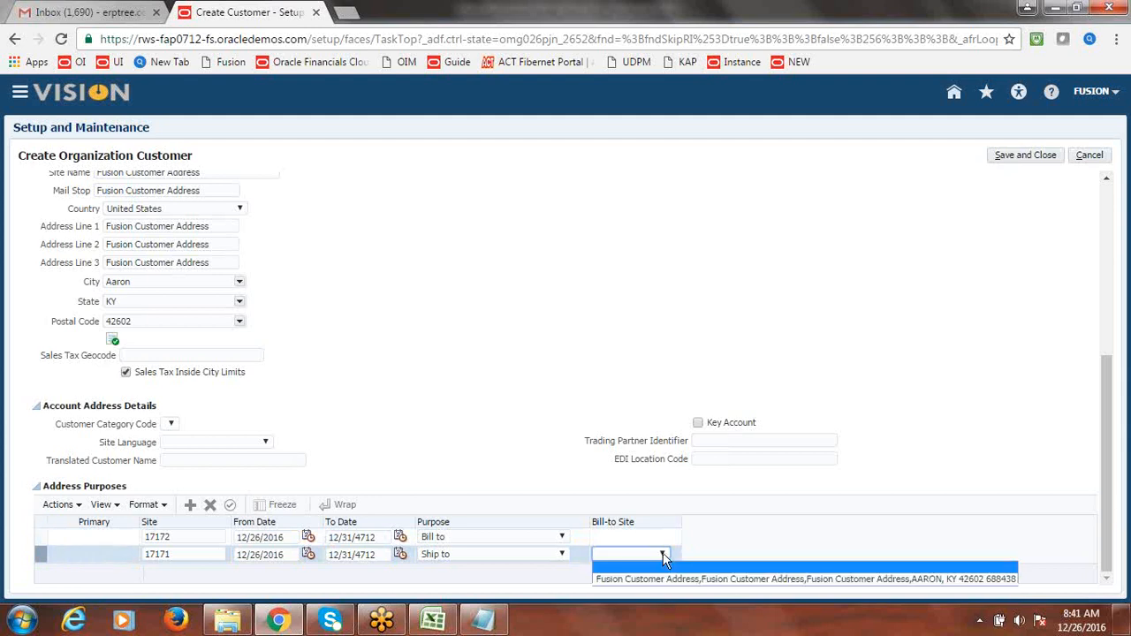
{"action": "left_click", "coordinate": [669, 579]}
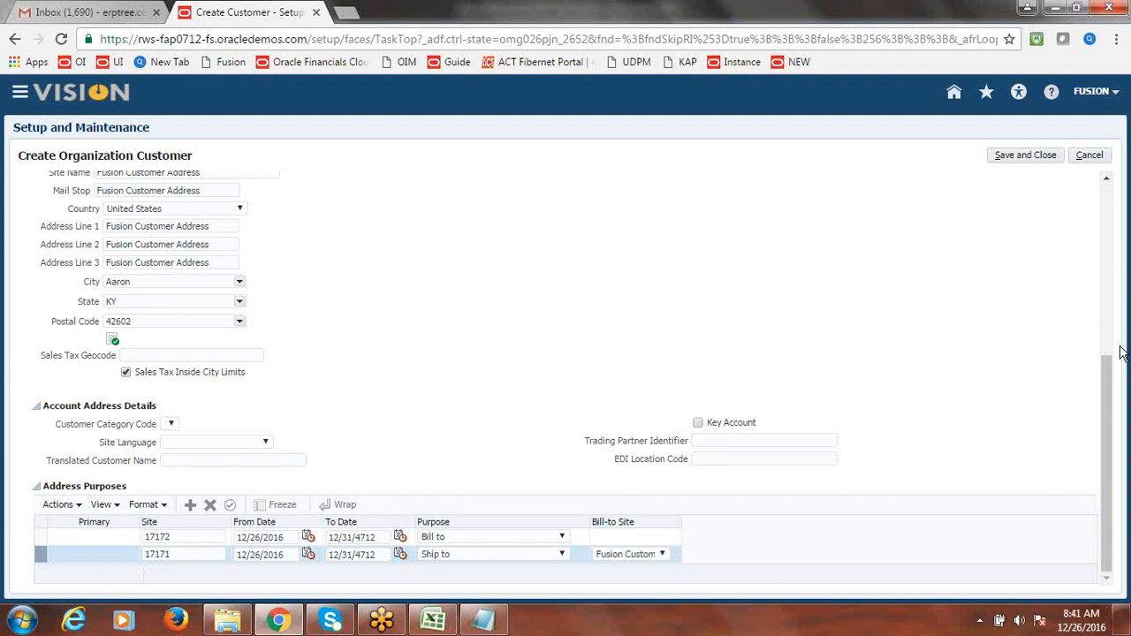
{"action": "left_click_drag", "start_coordinate": [1111, 493], "coordinate": [1105, 323]}
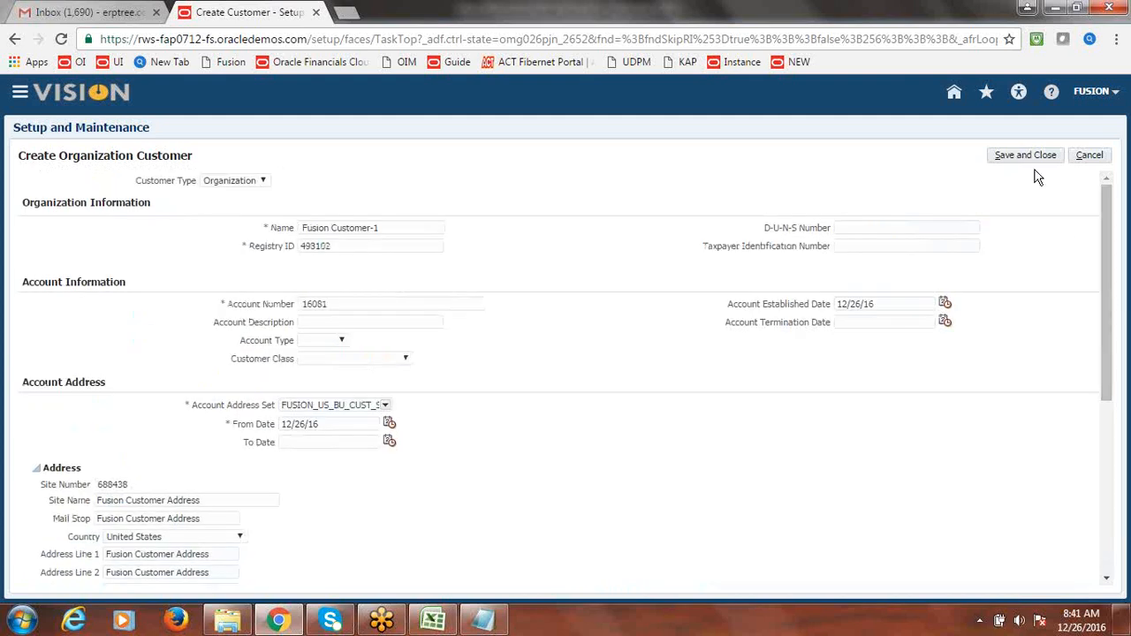
- Save Fusion Customer-1 with address set FUSION_US_BU_CUST_SITE and close the form
{"action": "left_click", "coordinate": [1031, 155]}
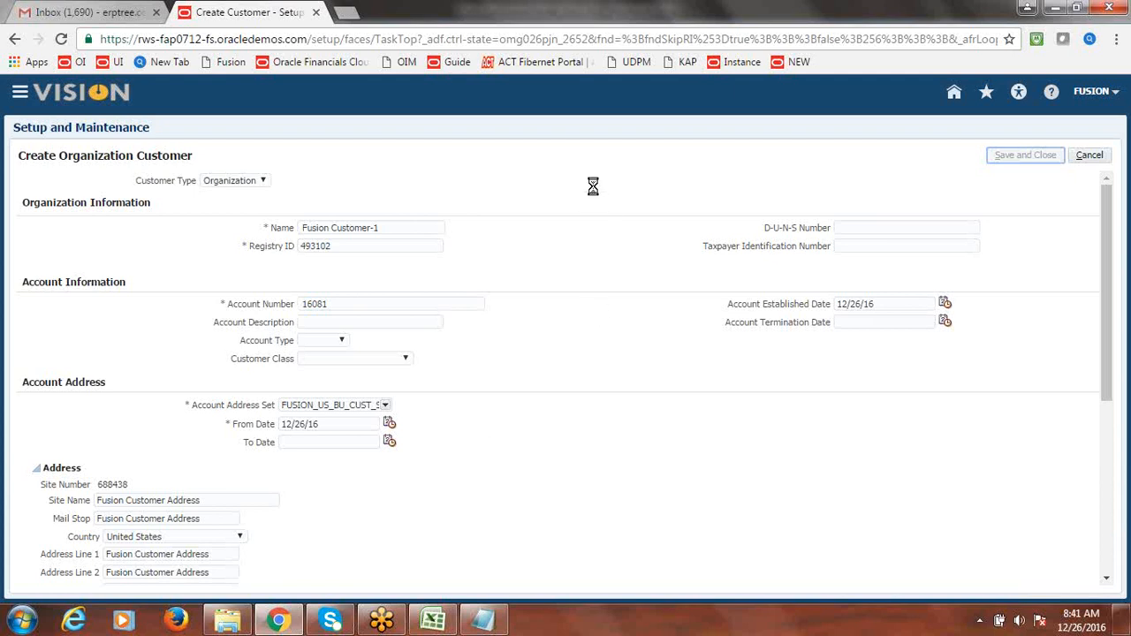
{"action": "key", "text": "alt+Tab"}
- Set the Create Customer and Create Customer Site/Address statuses to Done in cells B12 and B13
{"action": "key", "text": "Right"}
{"action": "type", "text": "d"}
{"action": "left_click", "coordinate": [281, 458]}
{"action": "key", "text": "Right"}
{"action": "type", "text": "d"}
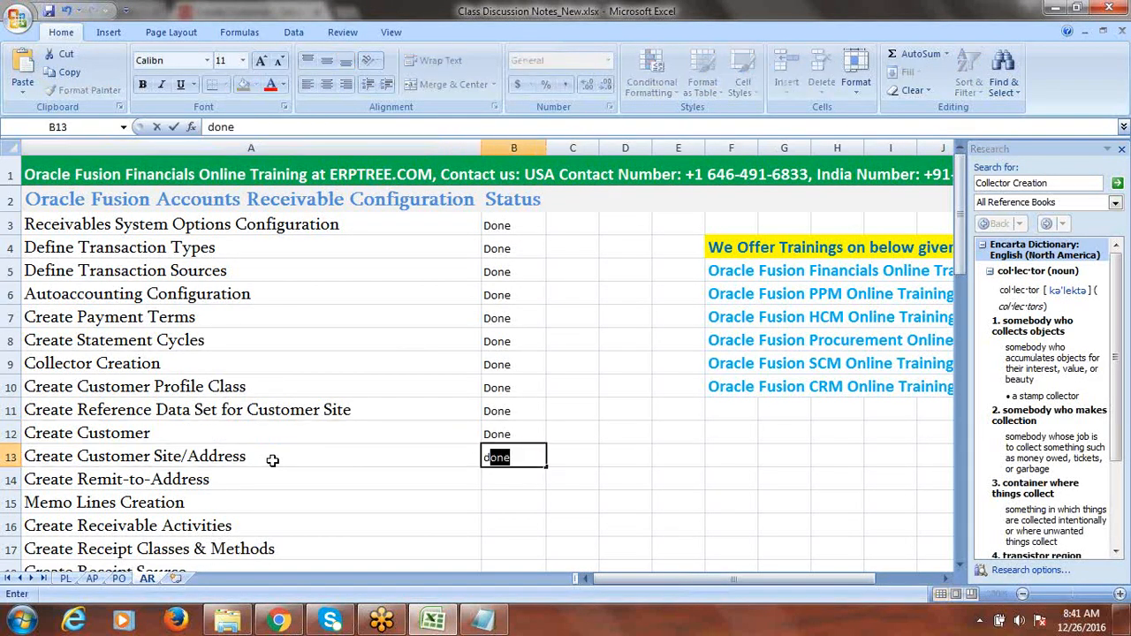
{"action": "left_click", "coordinate": [223, 474]}
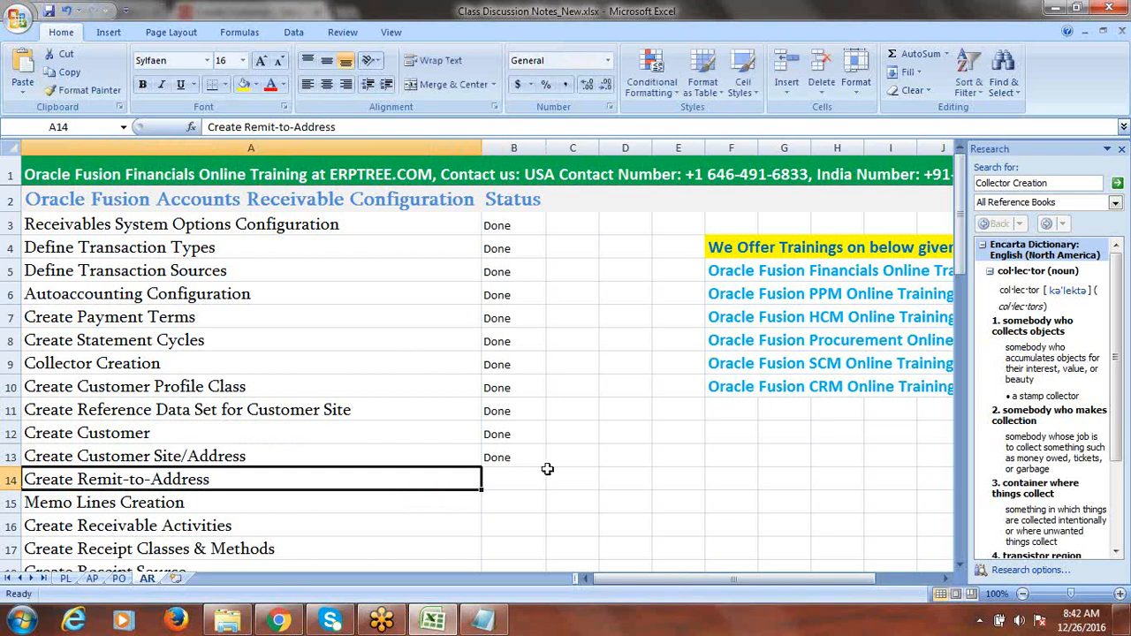
{"action": "key", "text": "alt+Tab"}
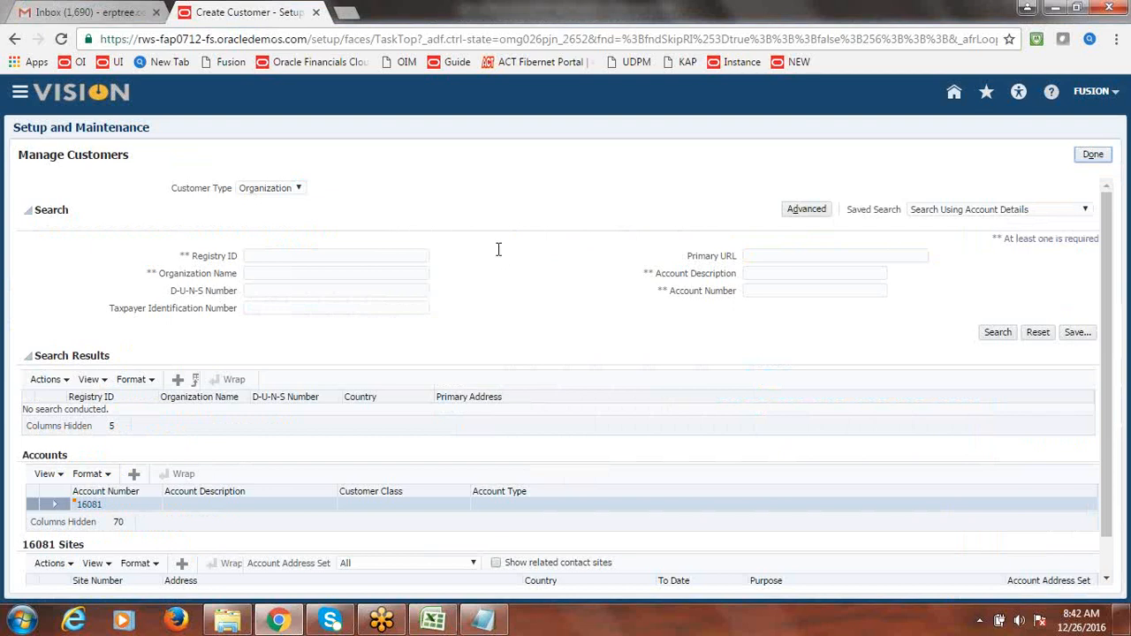
- Search customers by organization name 'Fusion Cu' and open account 16081
{"action": "left_click", "coordinate": [309, 273]}
{"action": "type", "text": "Fusion Cu"}
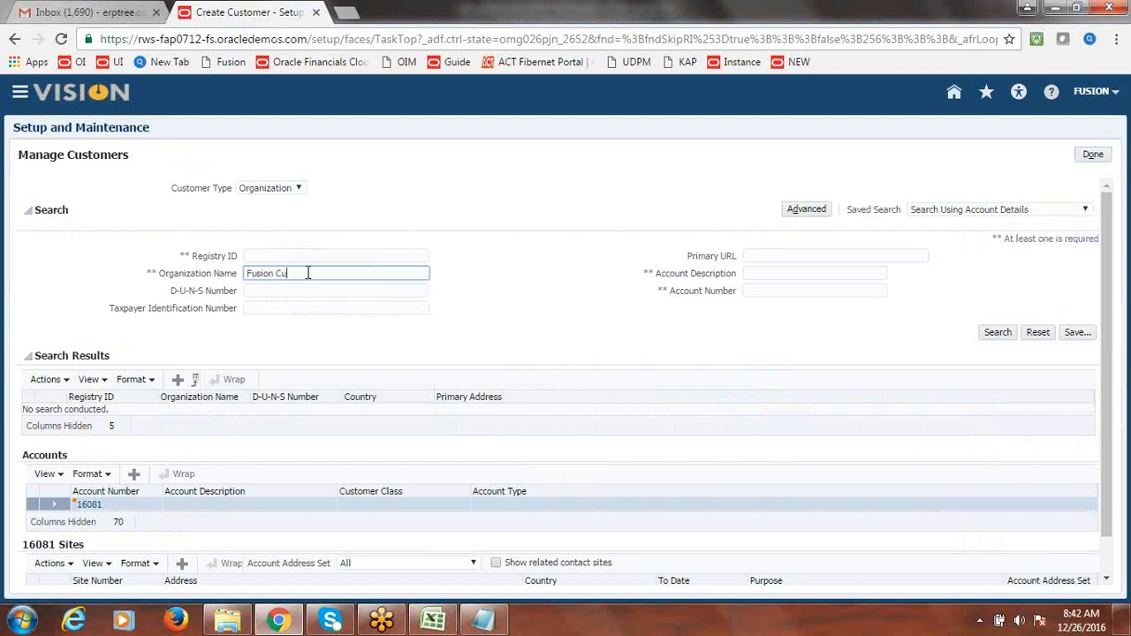
{"action": "left_click", "coordinate": [996, 333]}
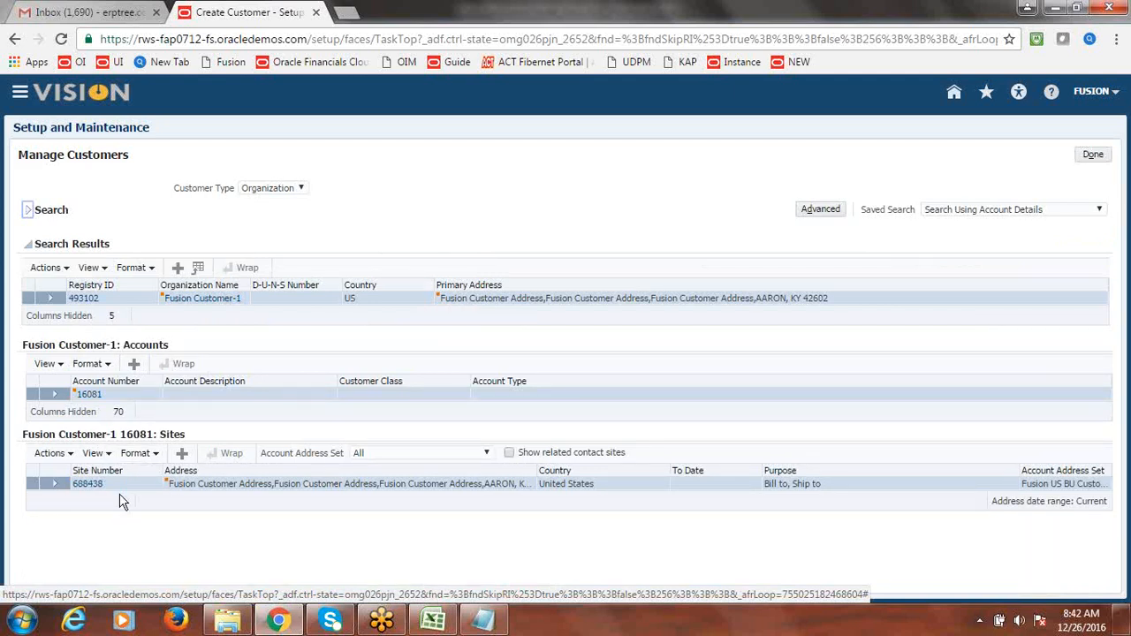
{"action": "left_click", "coordinate": [93, 400]}
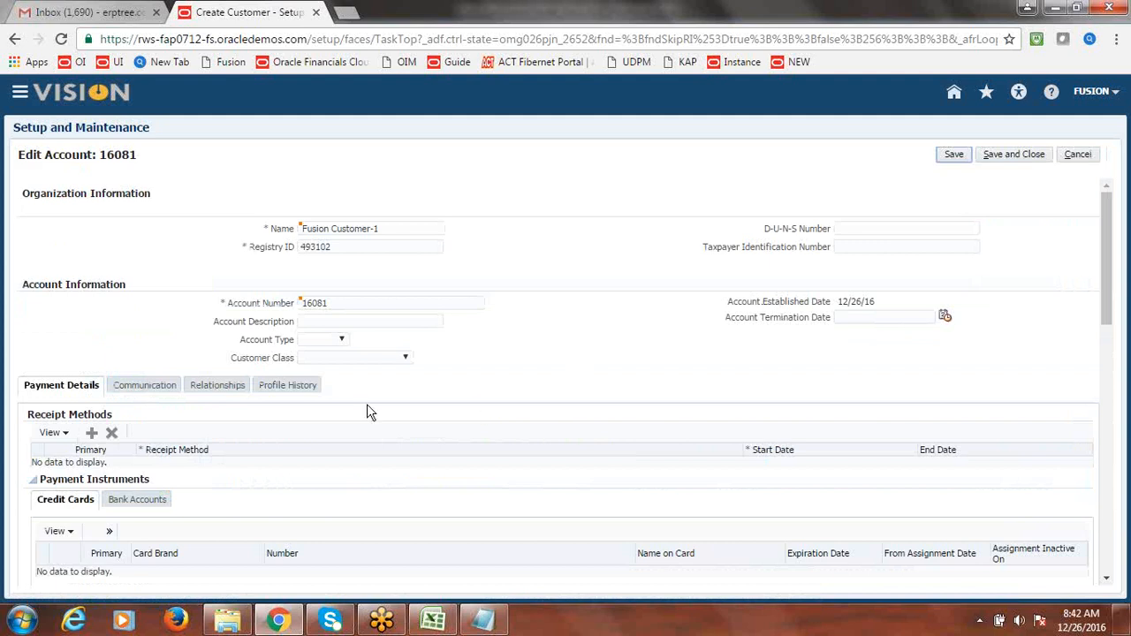
- Correct account 16081's profile record to the Fusion Standard profile class, accept the reset, and save
{"action": "left_click", "coordinate": [291, 388]}
{"action": "left_click_drag", "start_coordinate": [1119, 303], "coordinate": [1121, 343]}
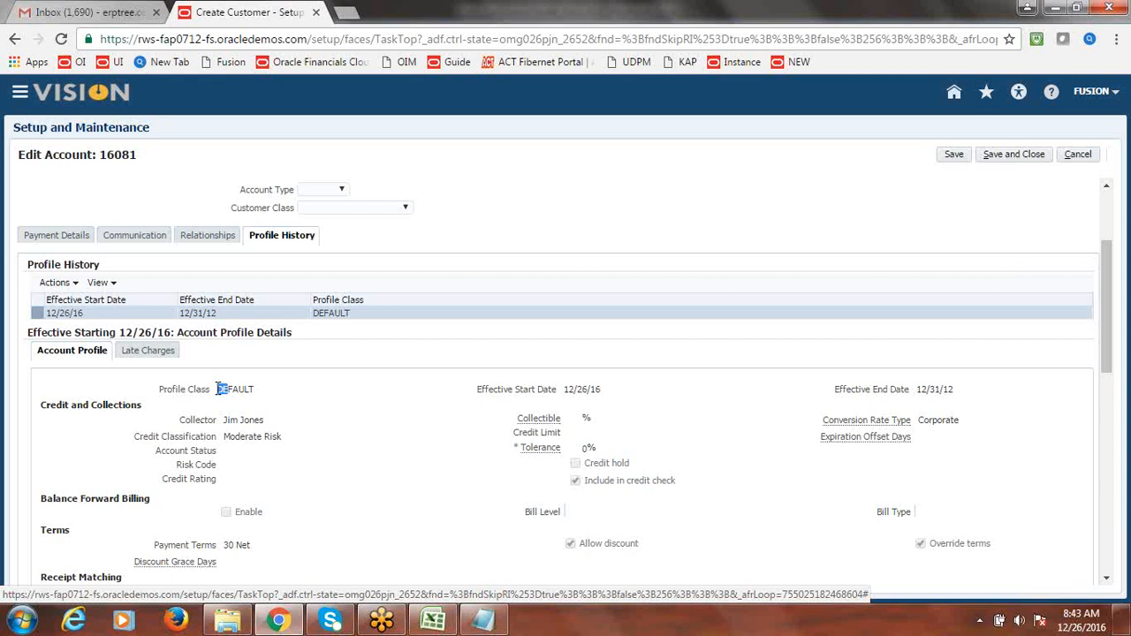
{"action": "left_click_drag", "start_coordinate": [218, 390], "coordinate": [262, 390]}
{"action": "left_click", "coordinate": [260, 390]}
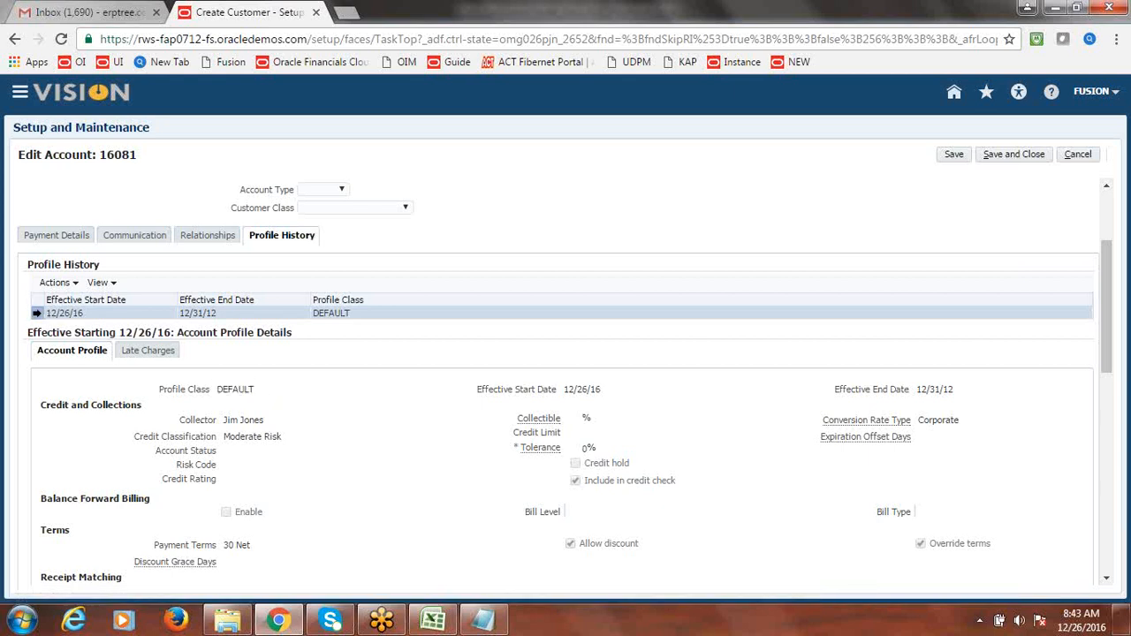
{"action": "left_click", "coordinate": [79, 284]}
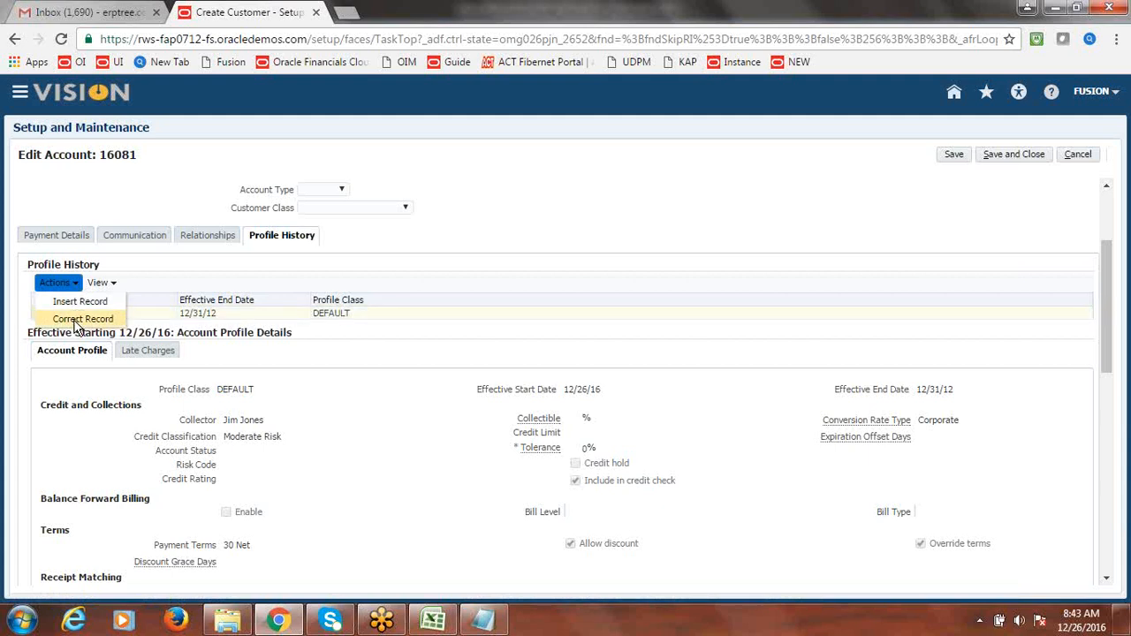
{"action": "left_click", "coordinate": [76, 322]}
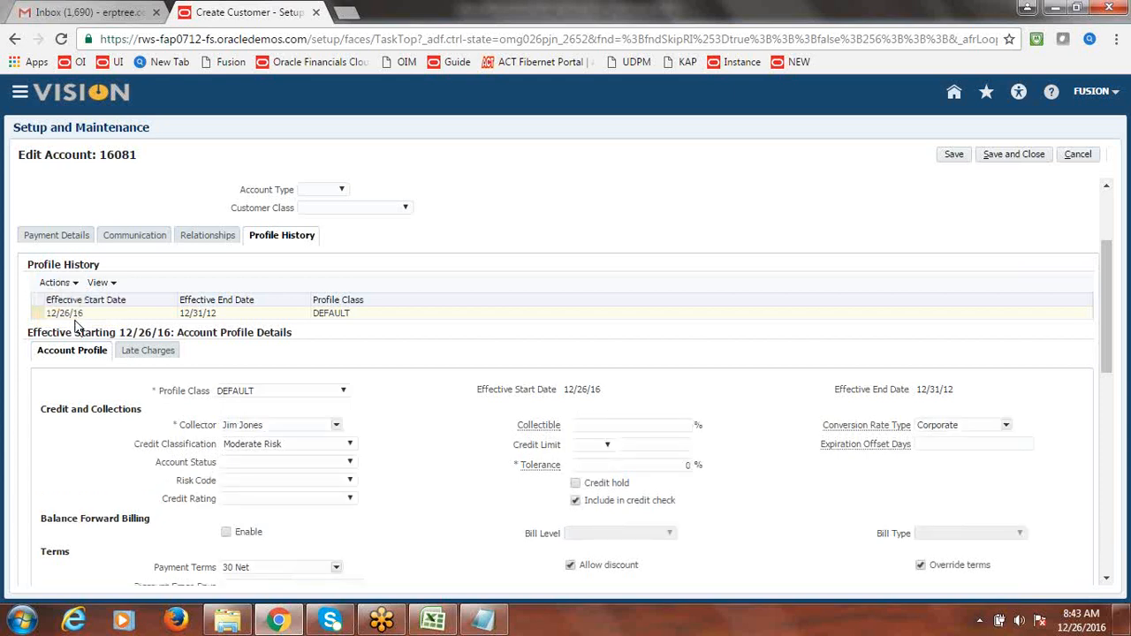
{"action": "left_click", "coordinate": [344, 392]}
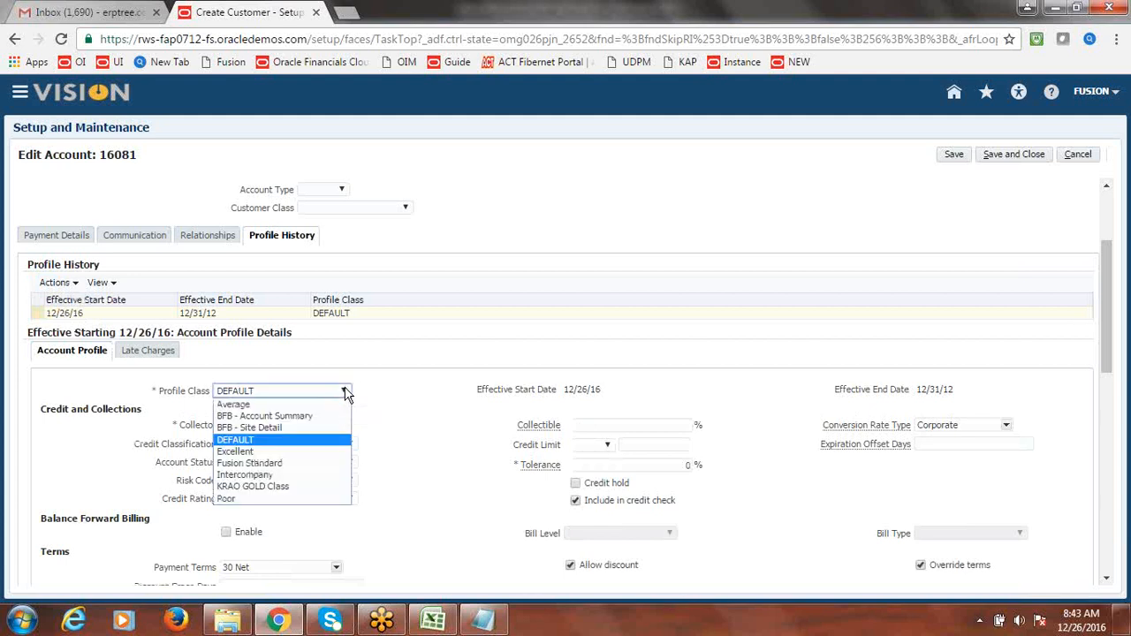
{"action": "left_click", "coordinate": [293, 464]}
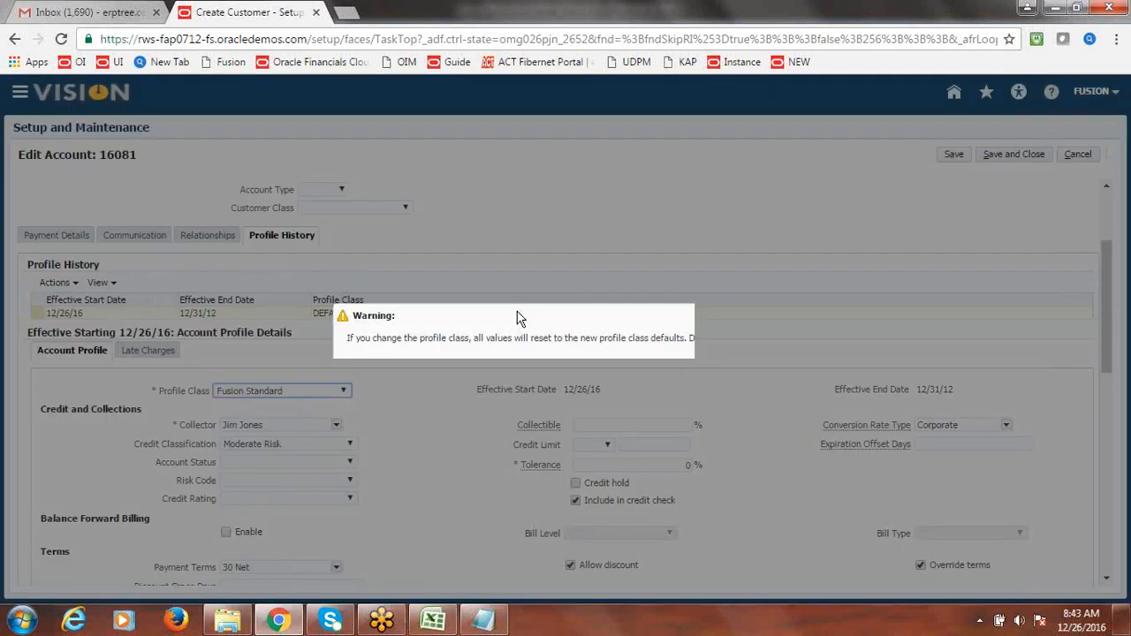
{"action": "left_click", "coordinate": [746, 364]}
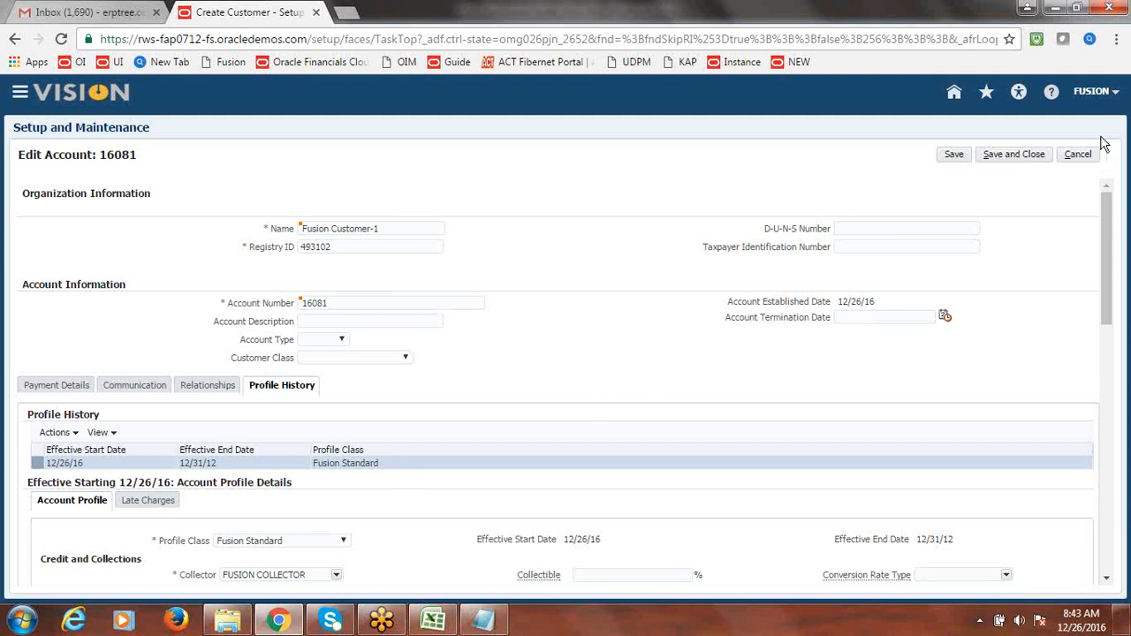
{"action": "left_click", "coordinate": [1023, 155]}
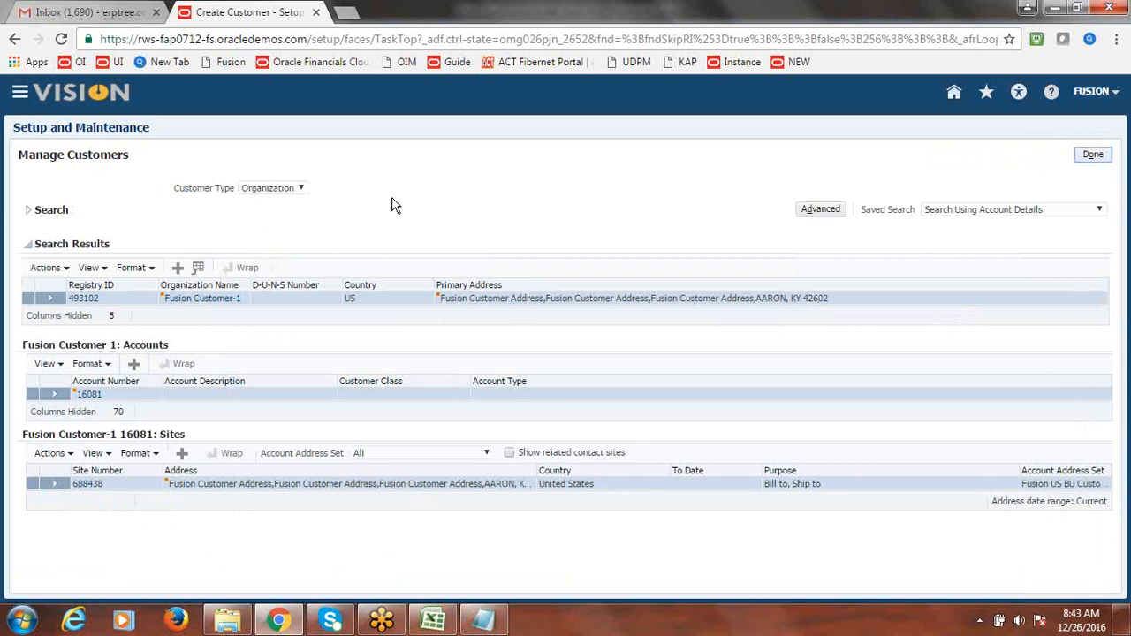
- Add a Fusion Standard site profile to site 688438, save the site, and finish managing customers
{"action": "left_click", "coordinate": [87, 484]}
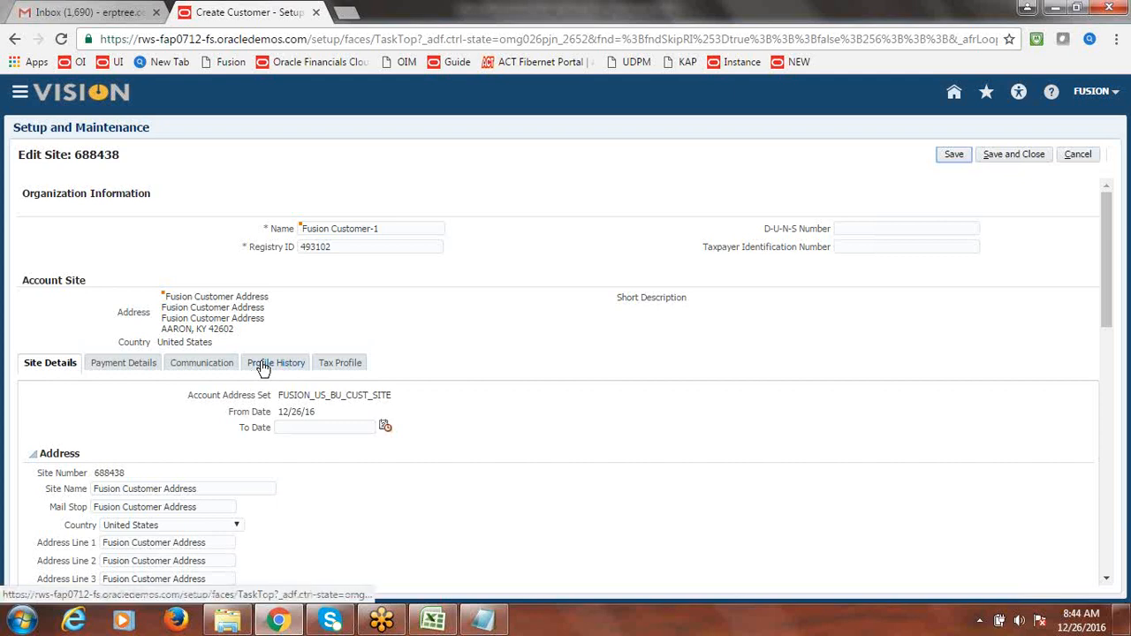
{"action": "left_click", "coordinate": [267, 368]}
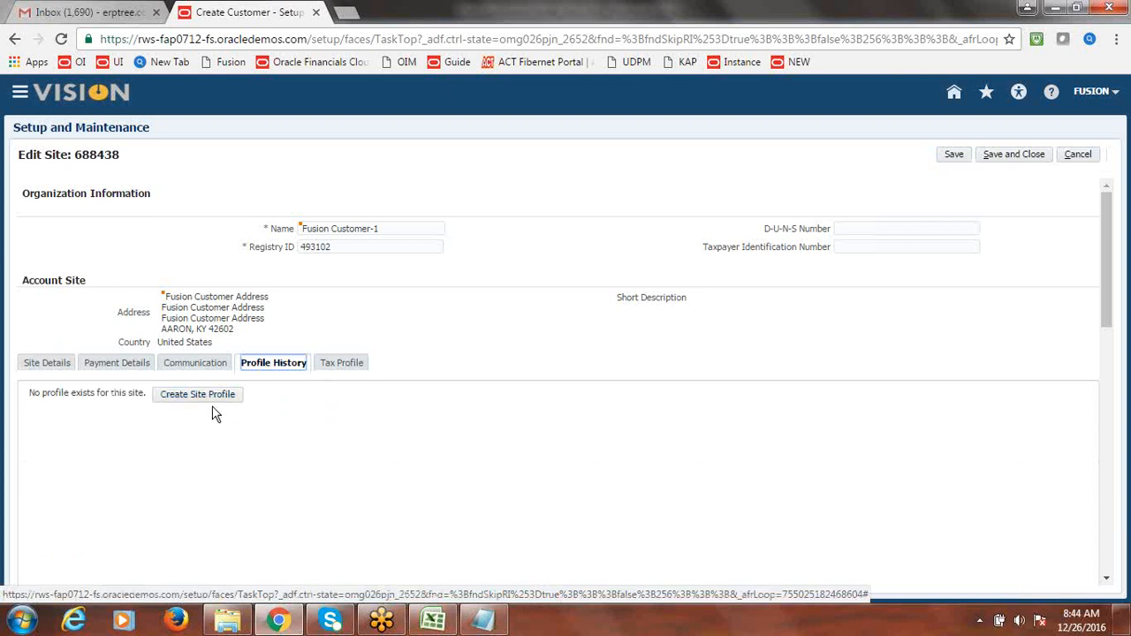
{"action": "left_click", "coordinate": [186, 400]}
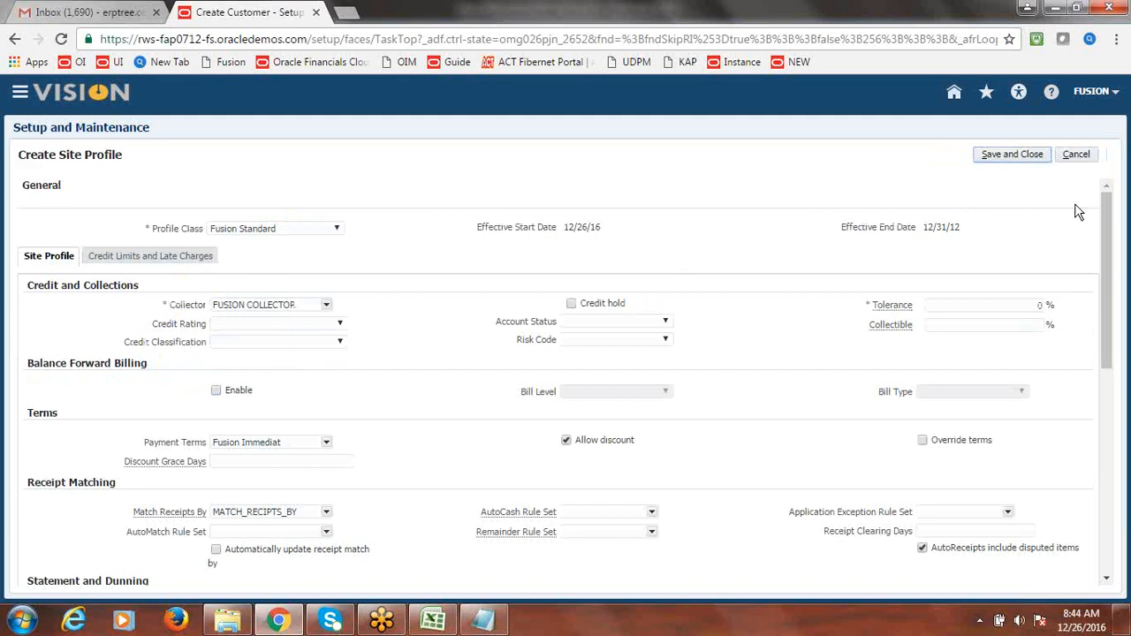
{"action": "left_click", "coordinate": [1012, 161]}
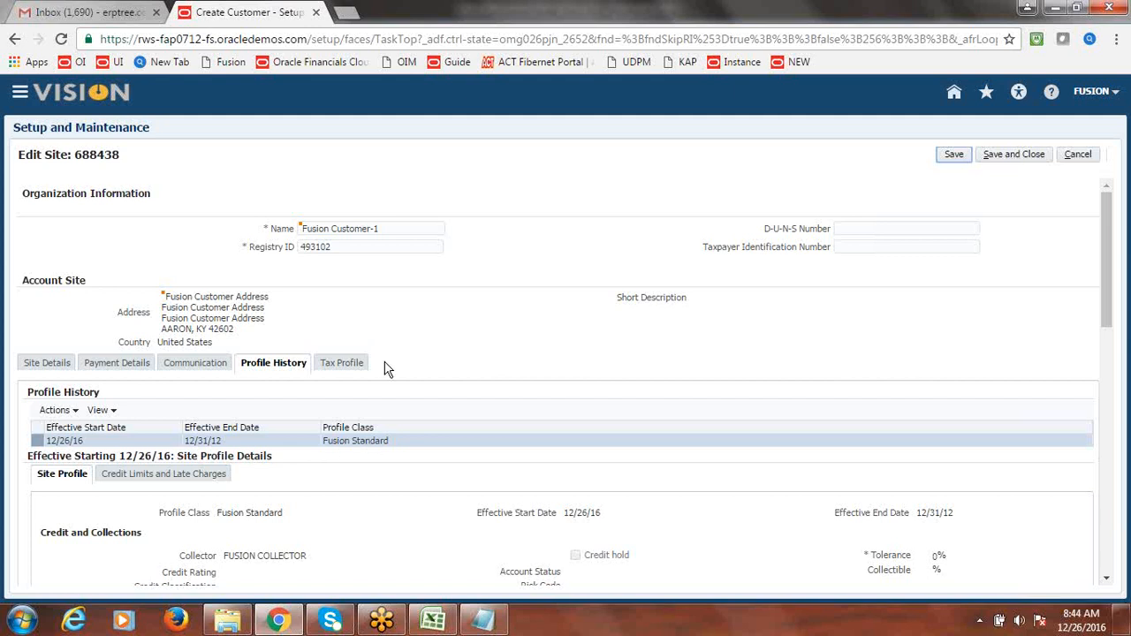
{"action": "left_click", "coordinate": [1012, 157]}
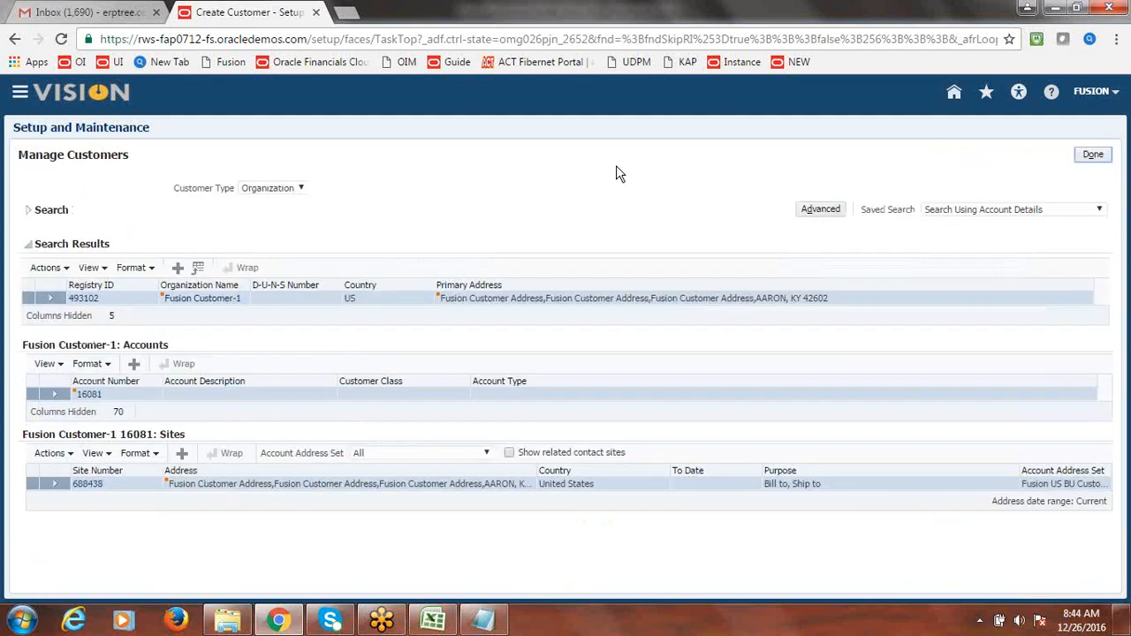
{"action": "left_click", "coordinate": [1093, 156]}
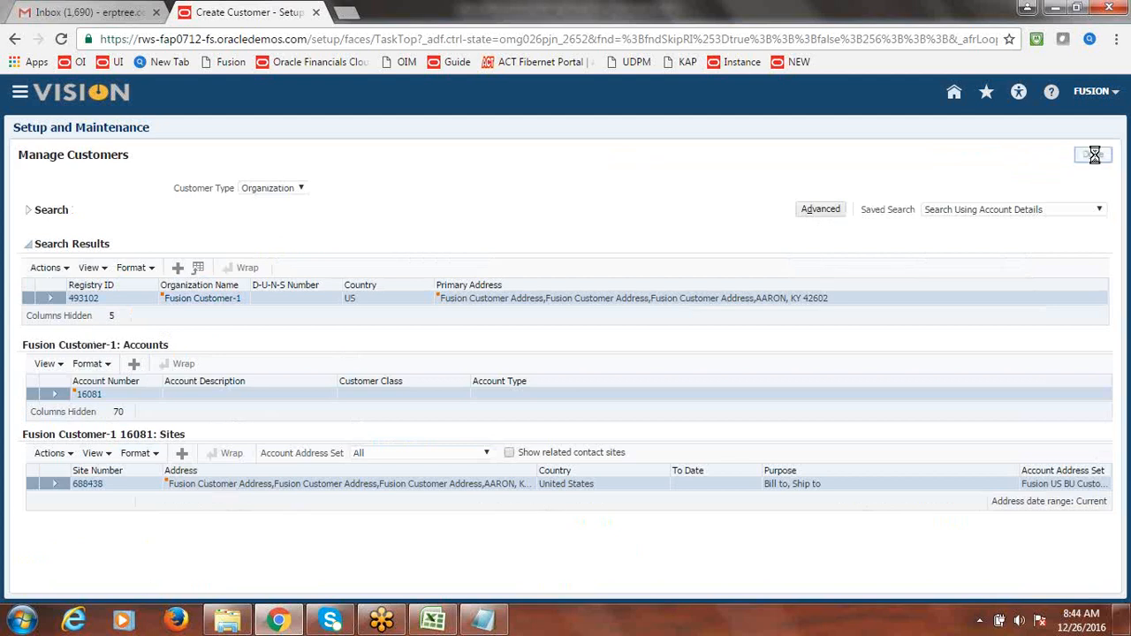
- Save Class Discussion Notes_New.xlsx after reviewing the AR sheet, then return to the Fusion project
{"action": "left_click", "coordinate": [437, 622]}
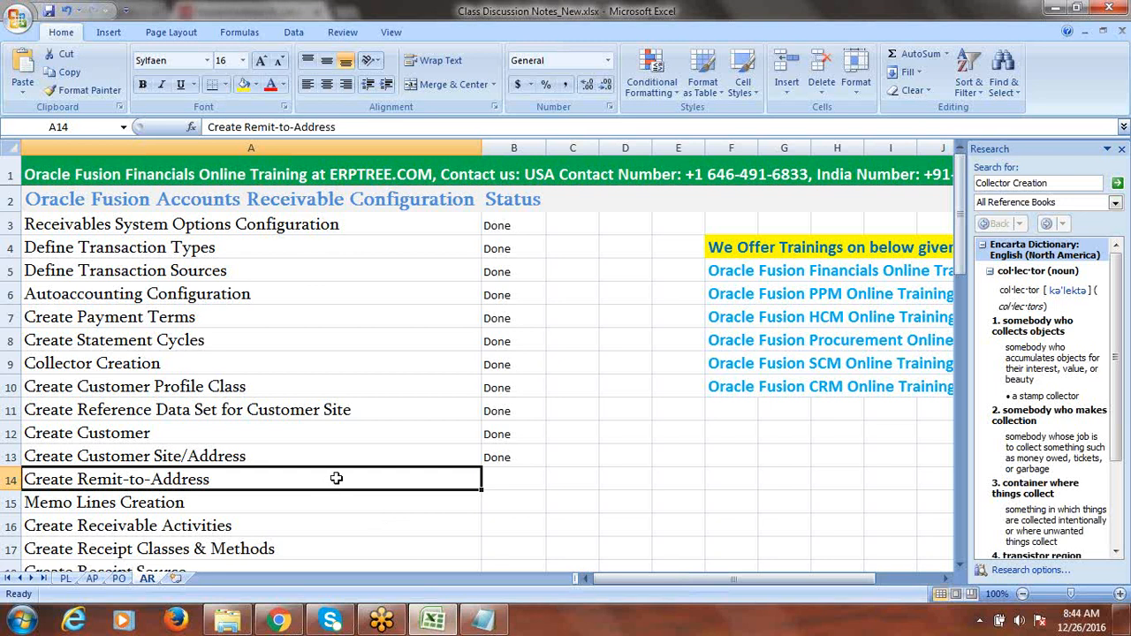
{"action": "key", "text": "ctrl+s"}
{"action": "left_click_drag", "start_coordinate": [957, 249], "coordinate": [966, 289]}
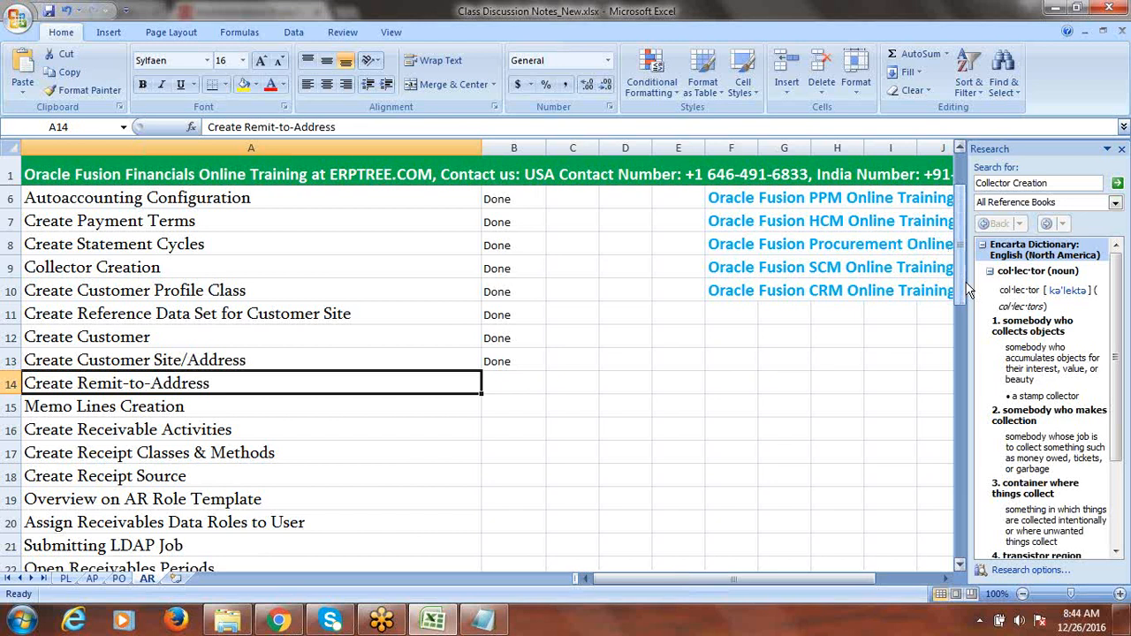
{"action": "key", "text": "ctrl+s"}
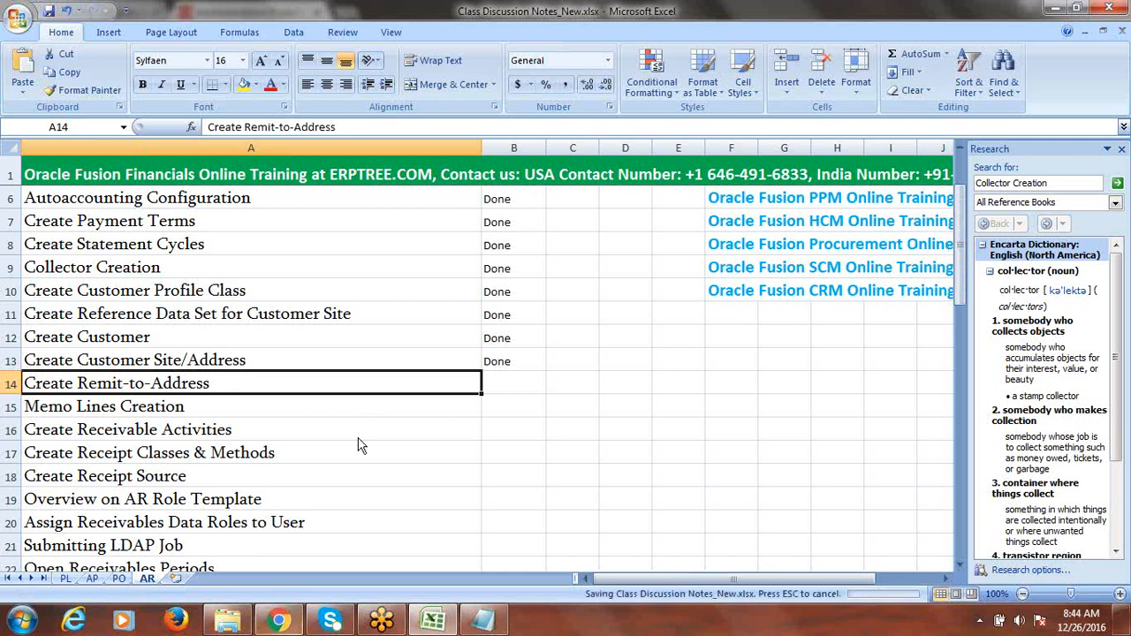
{"action": "left_click", "coordinate": [278, 621]}
- Search the project's tasks for 'Remit to address' and open Manage Remit to Addresses
{"action": "left_click", "coordinate": [148, 327]}
{"action": "type", "text": "Re"}
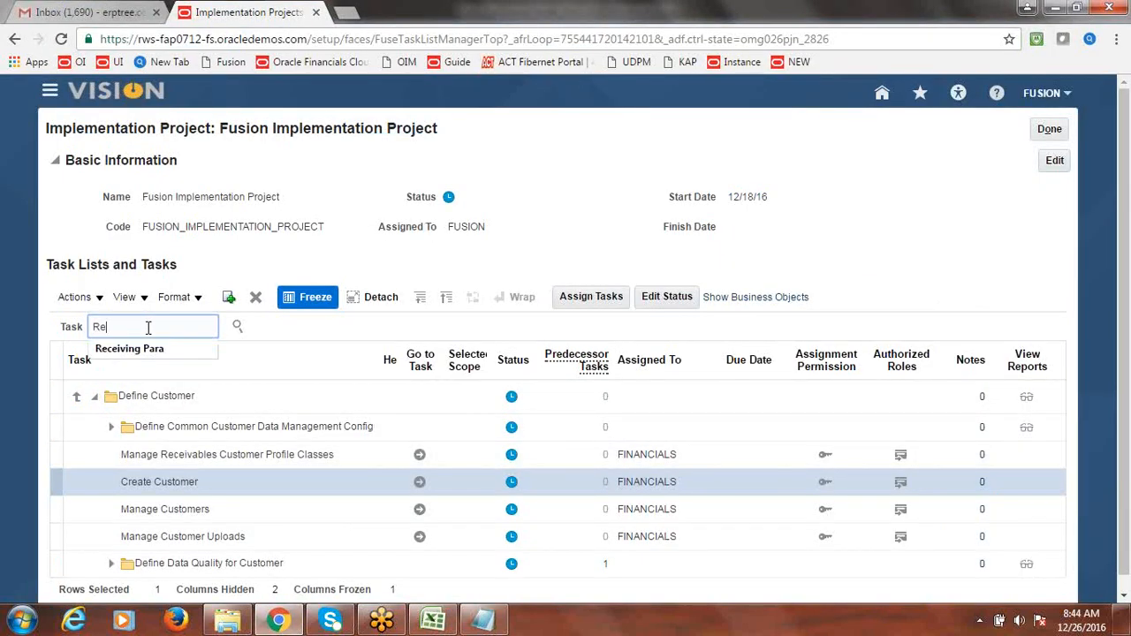
{"action": "type", "text": "mit to"}
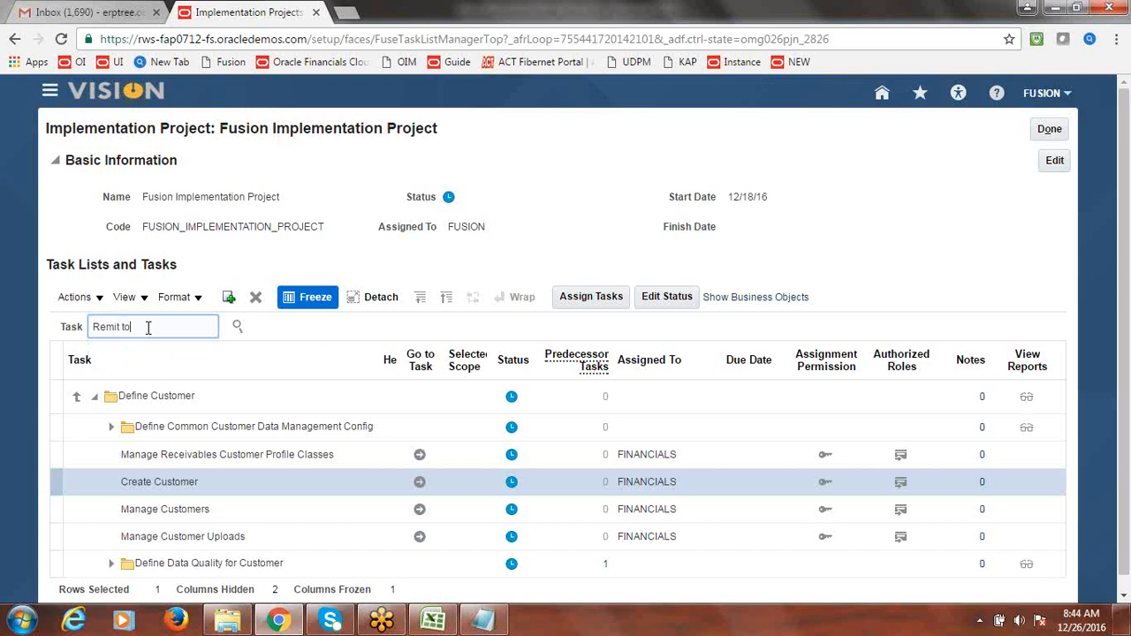
{"action": "type", "text": " address"}
{"action": "left_click", "coordinate": [239, 328]}
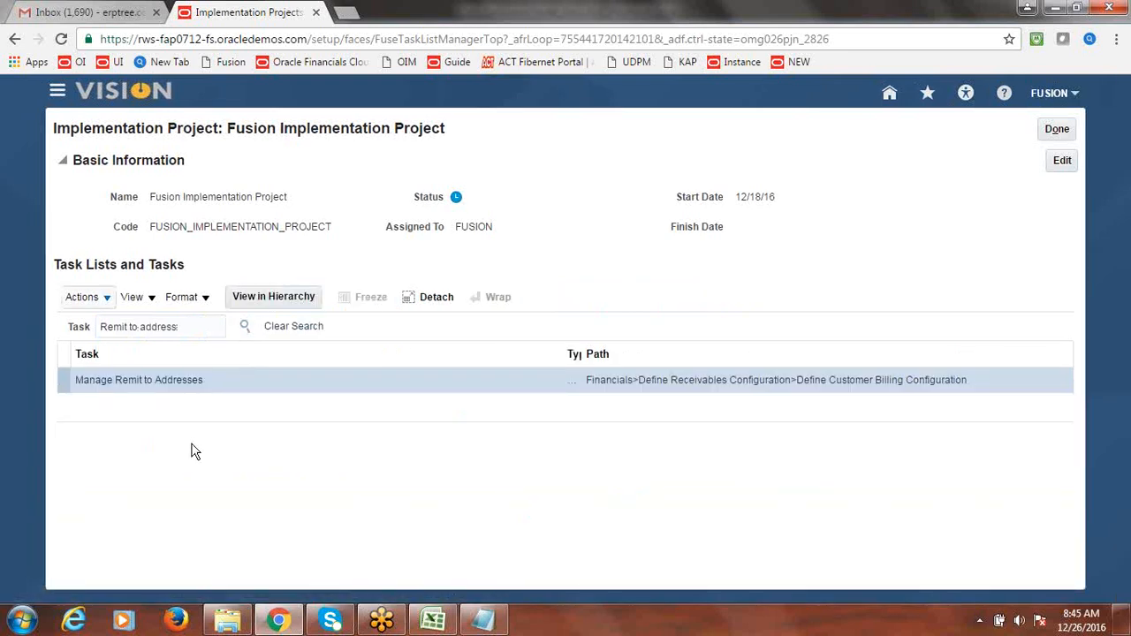
{"action": "left_click", "coordinate": [162, 381]}
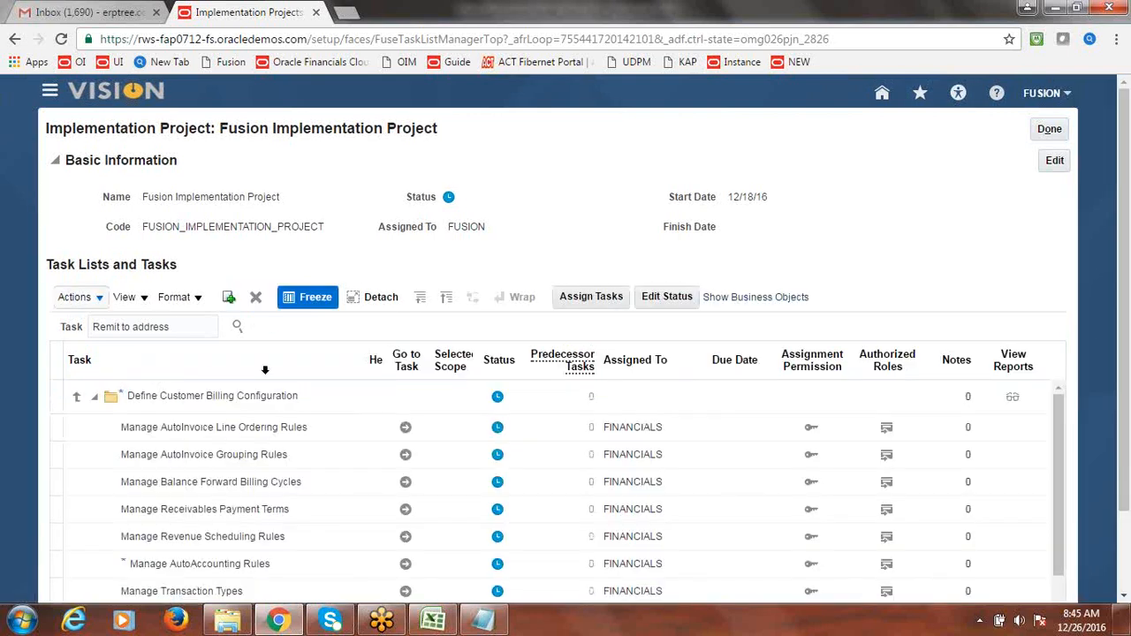
{"action": "left_click_drag", "start_coordinate": [1125, 281], "coordinate": [1110, 413]}
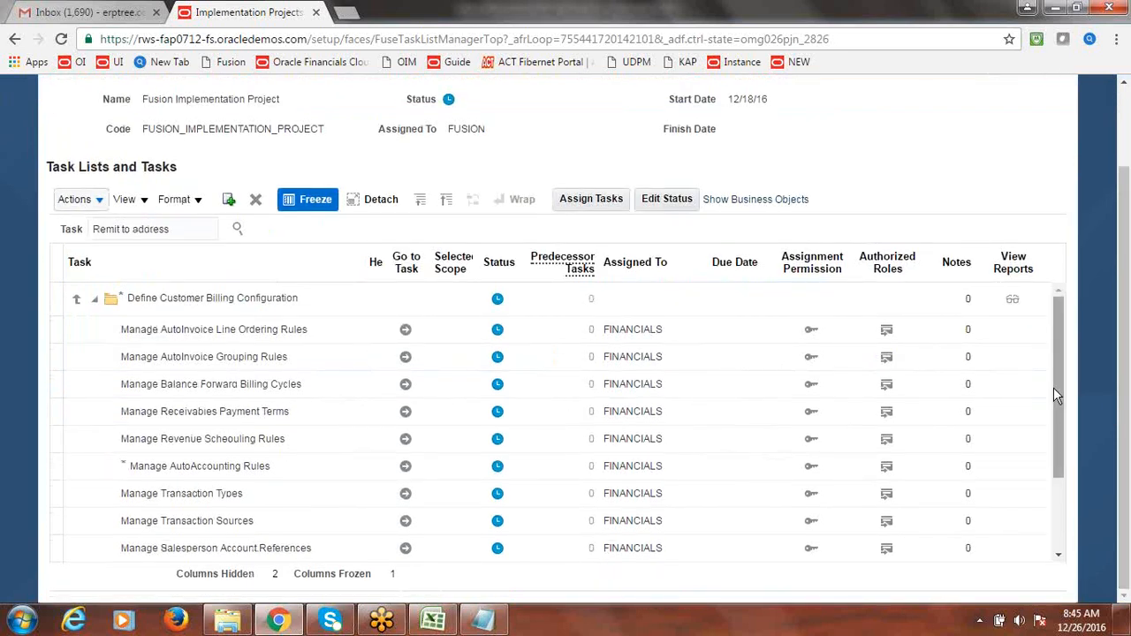
{"action": "left_click_drag", "start_coordinate": [1058, 388], "coordinate": [1065, 479]}
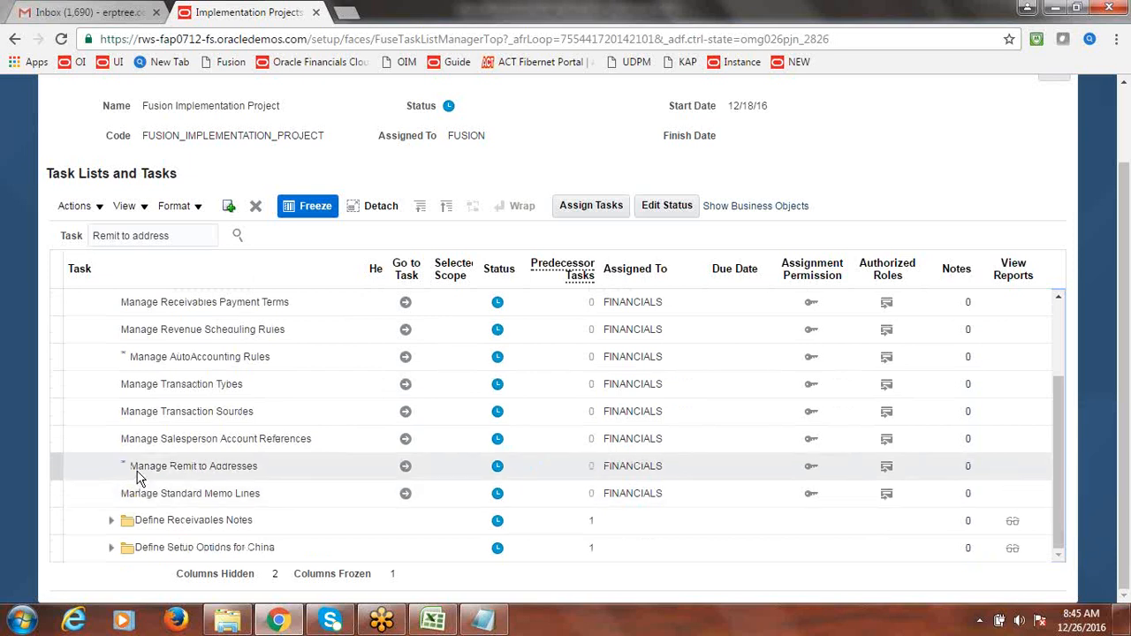
{"action": "left_click", "coordinate": [397, 473]}
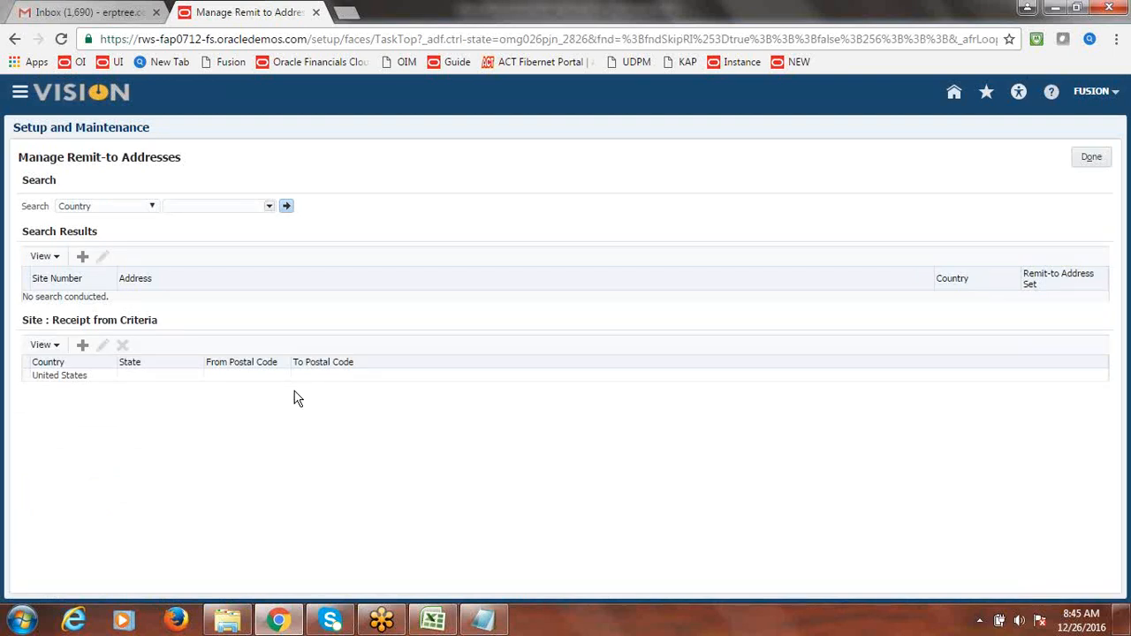
- Start a new remit-to address and choose Common Set as its address set
{"action": "left_click", "coordinate": [84, 261]}
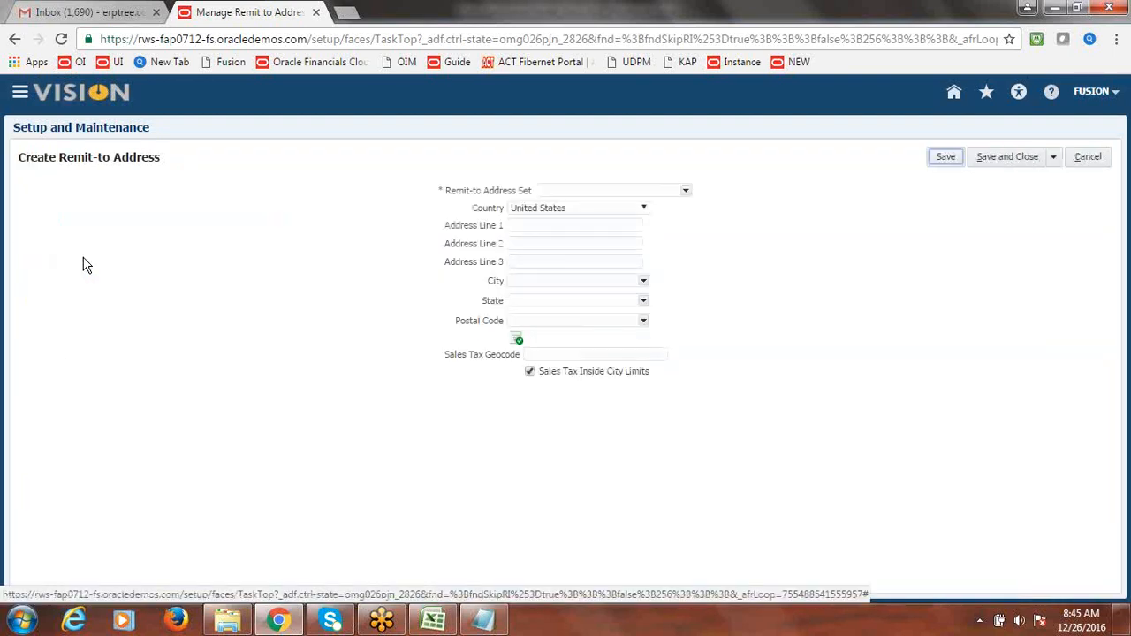
{"action": "left_click", "coordinate": [685, 193]}
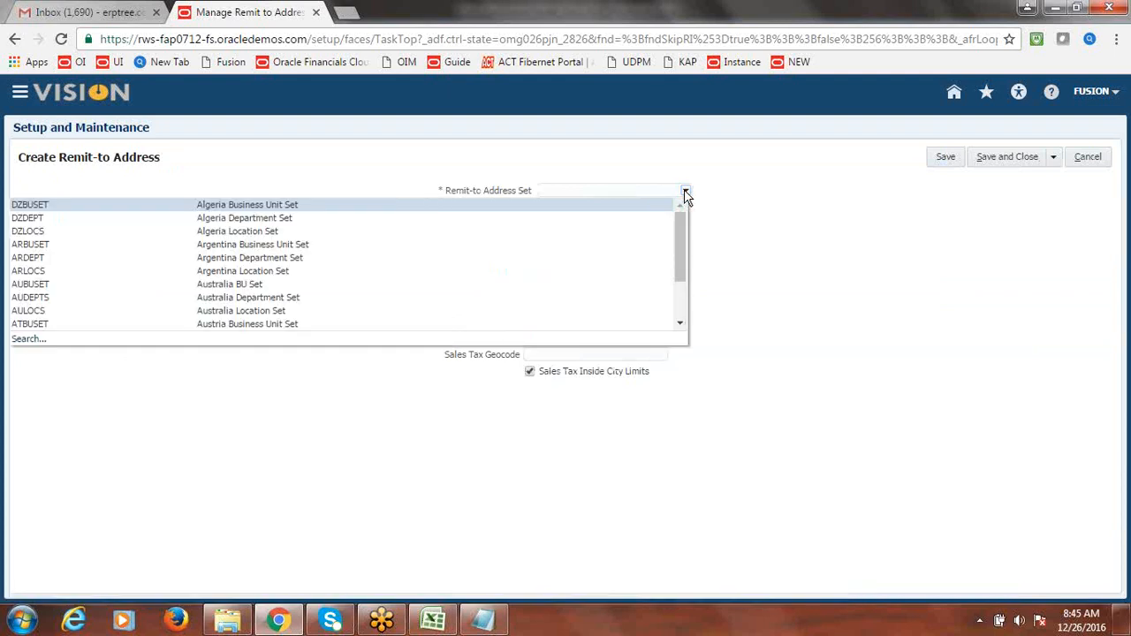
{"action": "left_click", "coordinate": [28, 340]}
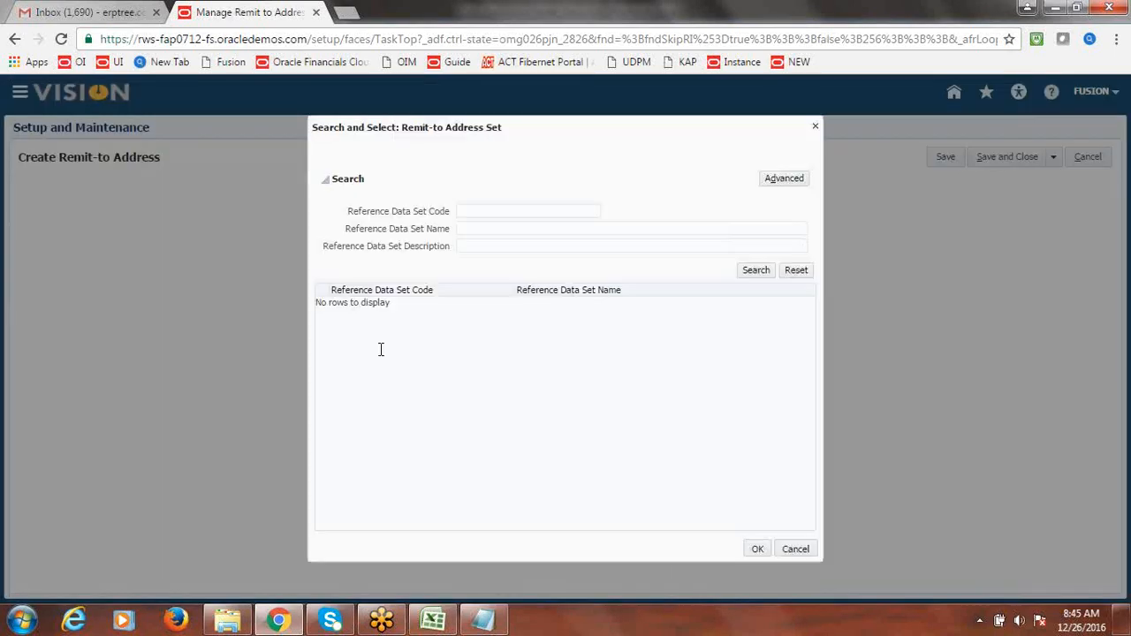
{"action": "left_click", "coordinate": [815, 126]}
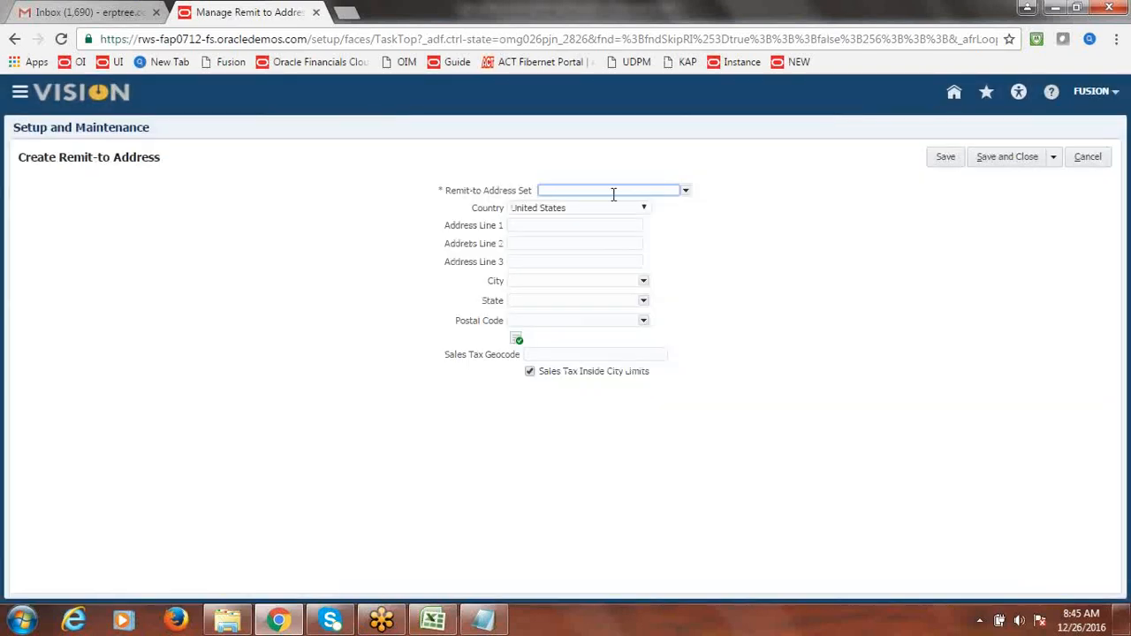
{"action": "type", "text": "COMMON"}
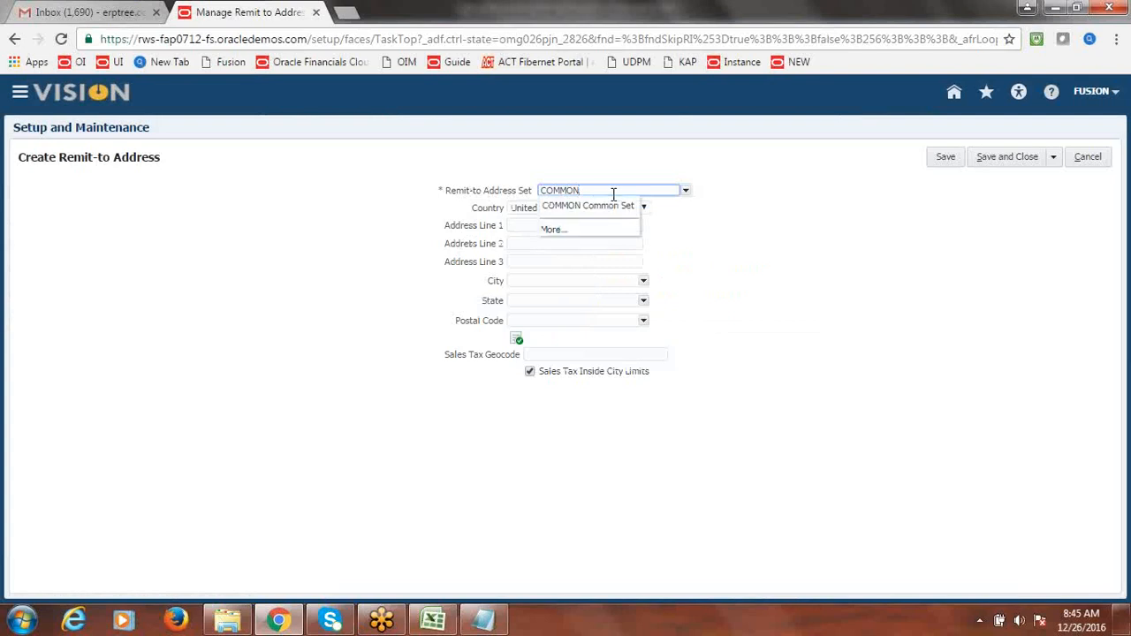
{"action": "left_click", "coordinate": [602, 205]}
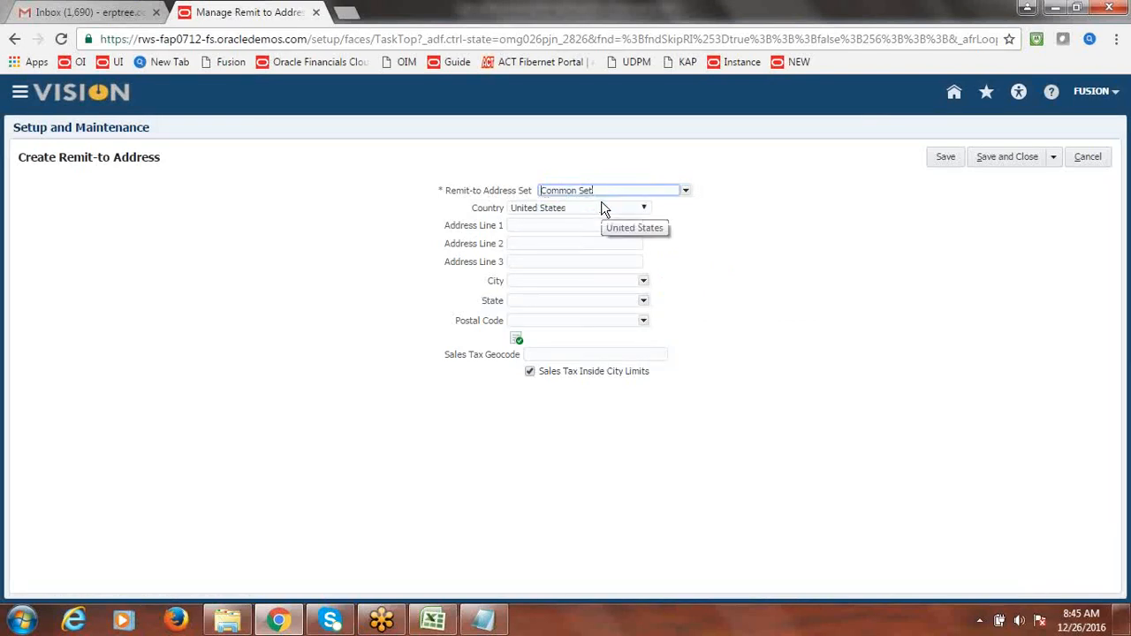
- Fill the address lines with 'Fusion US'
{"action": "key", "text": "Tab"}
{"action": "key", "text": "Tab"}
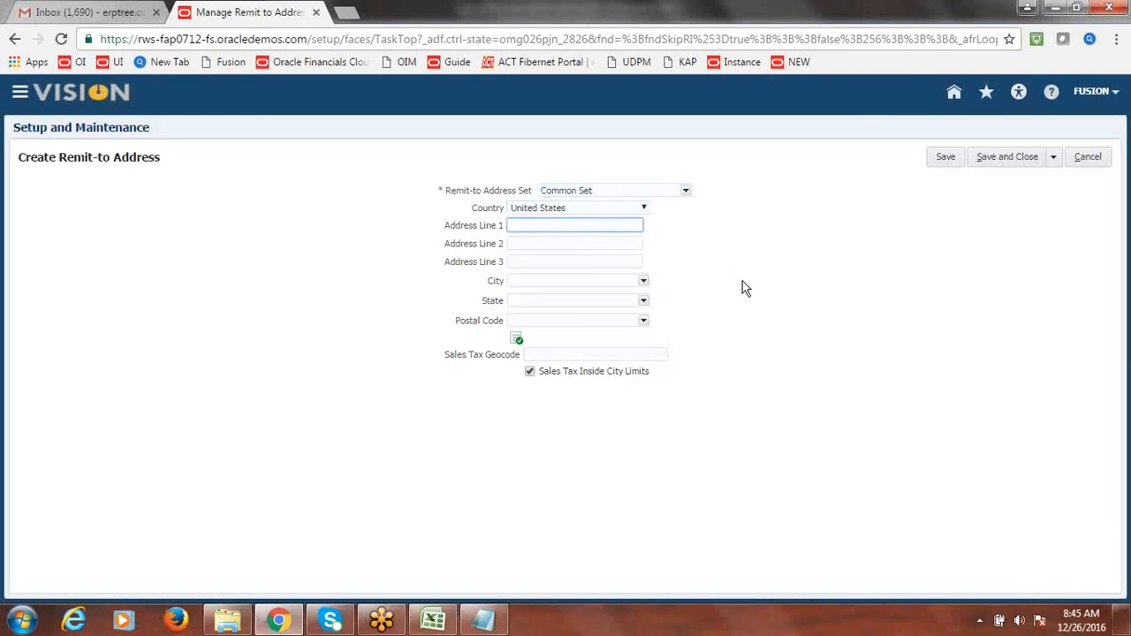
{"action": "type", "text": "Fusion Customer Address"}
{"action": "key", "text": "BackSpace"}
{"action": "key", "text": "BackSpace"}
{"action": "key", "text": "BackSpace"}
{"action": "key", "text": "BackSpace"}
{"action": "key", "text": "BackSpace"}
{"action": "key", "text": "BackSpace"}
{"action": "key", "text": "BackSpace"}
{"action": "key", "text": "BackSpace"}
{"action": "key", "text": "BackSpace"}
{"action": "key", "text": "BackSpace"}
{"action": "key", "text": "BackSpace"}
{"action": "key", "text": "BackSpace"}
{"action": "key", "text": "BackSpace"}
{"action": "key", "text": "BackSpace"}
{"action": "key", "text": "BackSpace"}
{"action": "key", "text": "BackSpace"}
{"action": "type", "text": "US"}
{"action": "triple_click", "coordinate": [579, 228]}
{"action": "key", "text": "ctrl+c"}
{"action": "key", "text": "Tab"}
{"action": "key", "text": "ctrl+v"}
{"action": "key", "text": "Tab"}
{"action": "key", "text": "ctrl+v"}
- Set city A and M College and postal code 77843, then save the address
{"action": "left_click", "coordinate": [647, 283]}
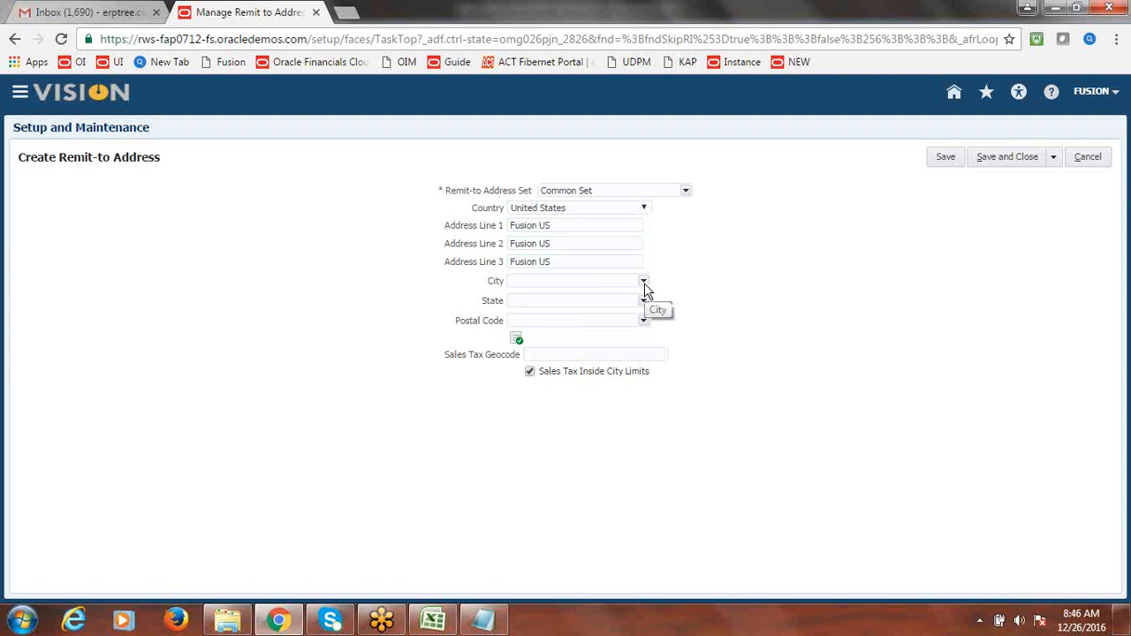
{"action": "left_click", "coordinate": [644, 283]}
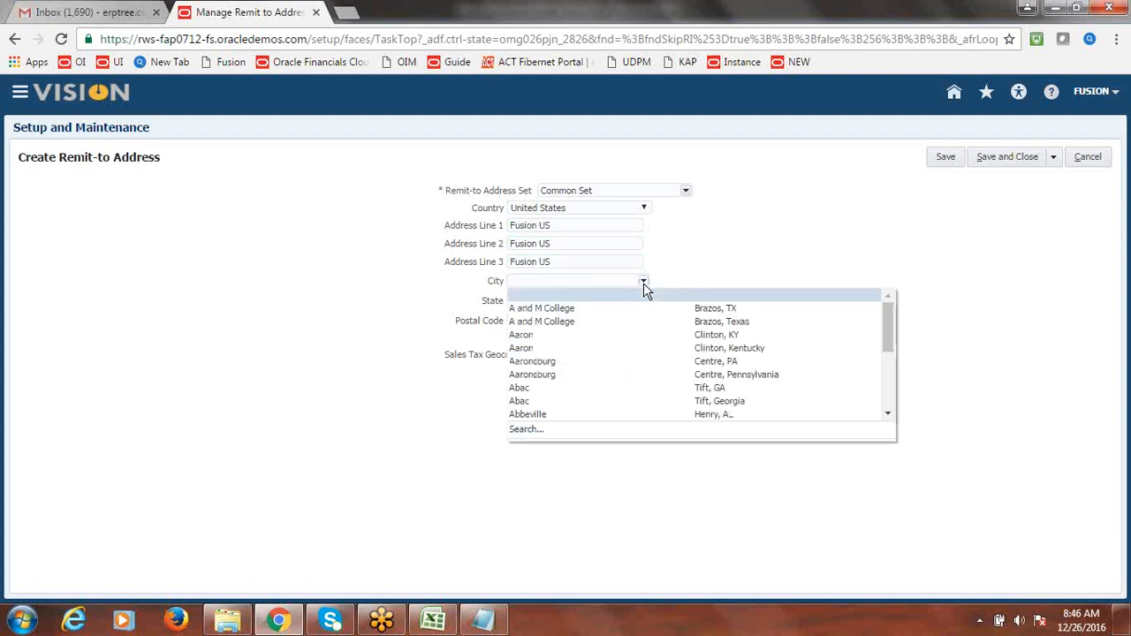
{"action": "left_click", "coordinate": [570, 308]}
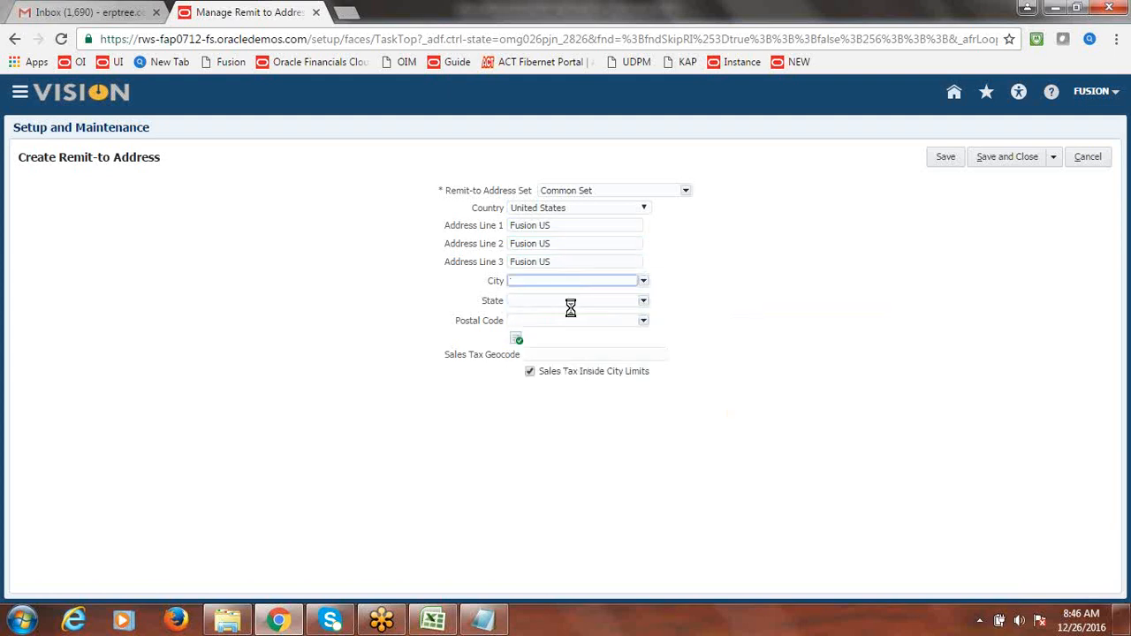
{"action": "left_click", "coordinate": [642, 323]}
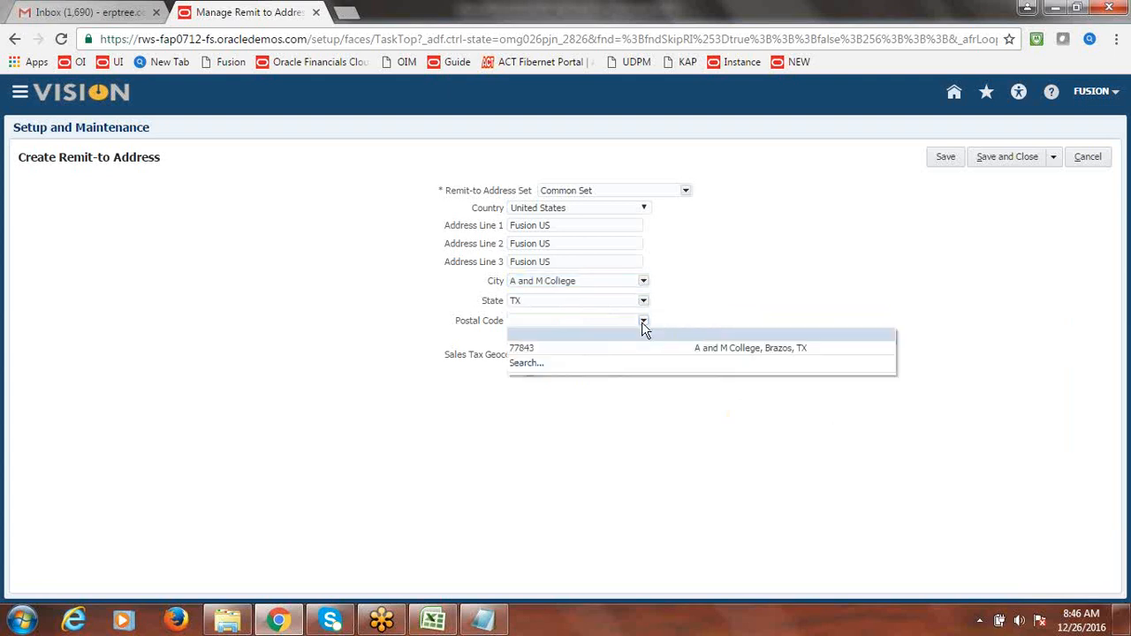
{"action": "left_click", "coordinate": [586, 348]}
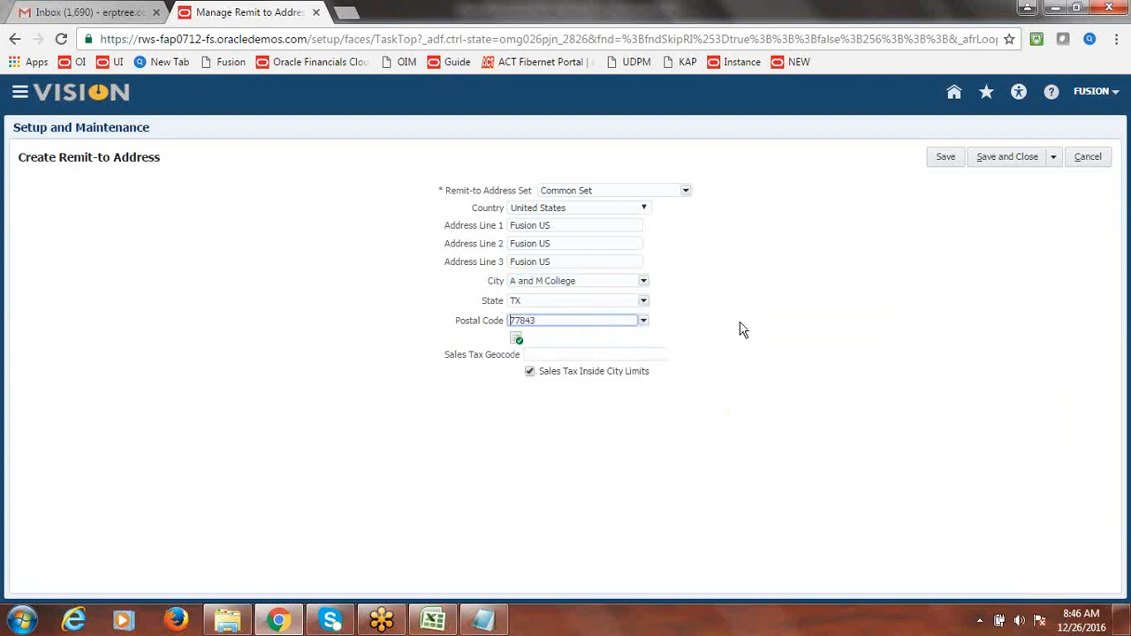
{"action": "left_click", "coordinate": [1010, 159]}
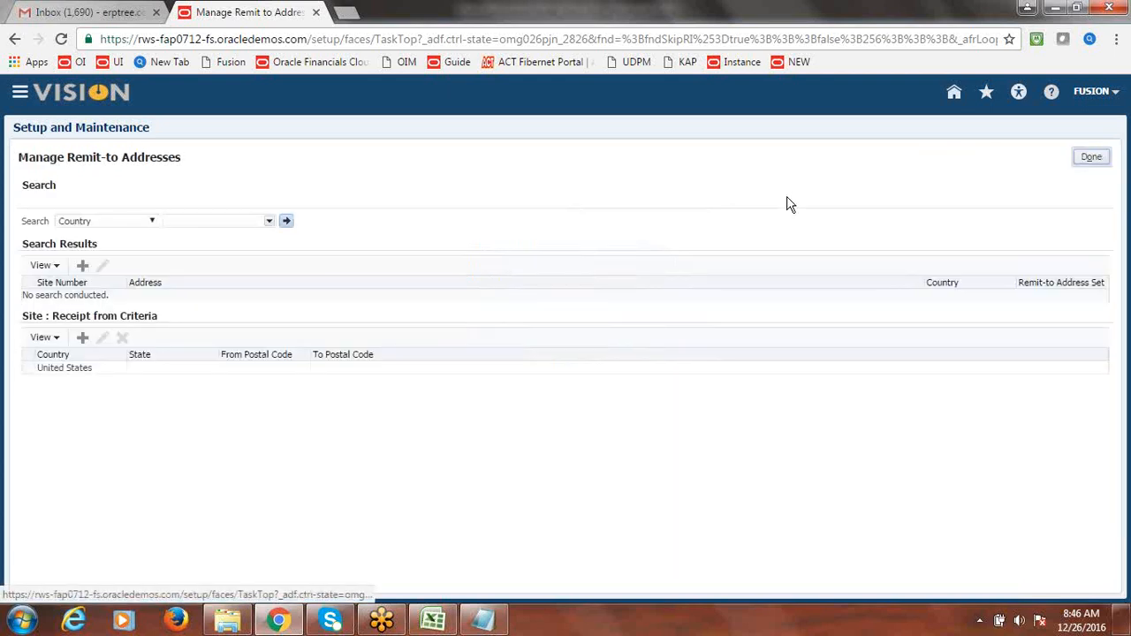
{"action": "left_click", "coordinate": [209, 222]}
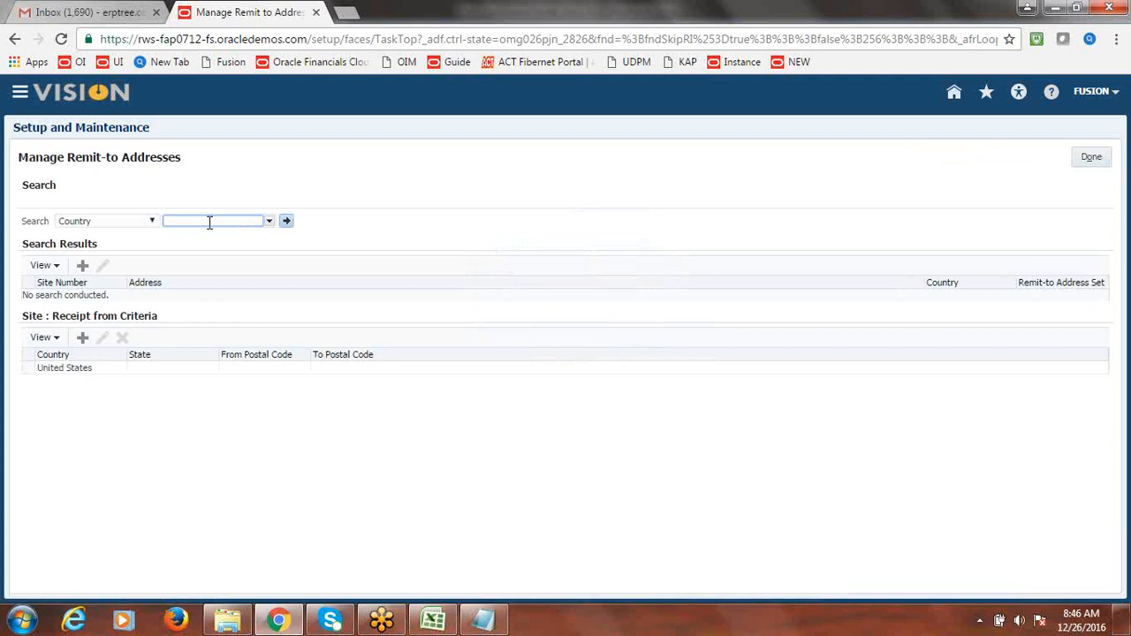
{"action": "left_click", "coordinate": [269, 220]}
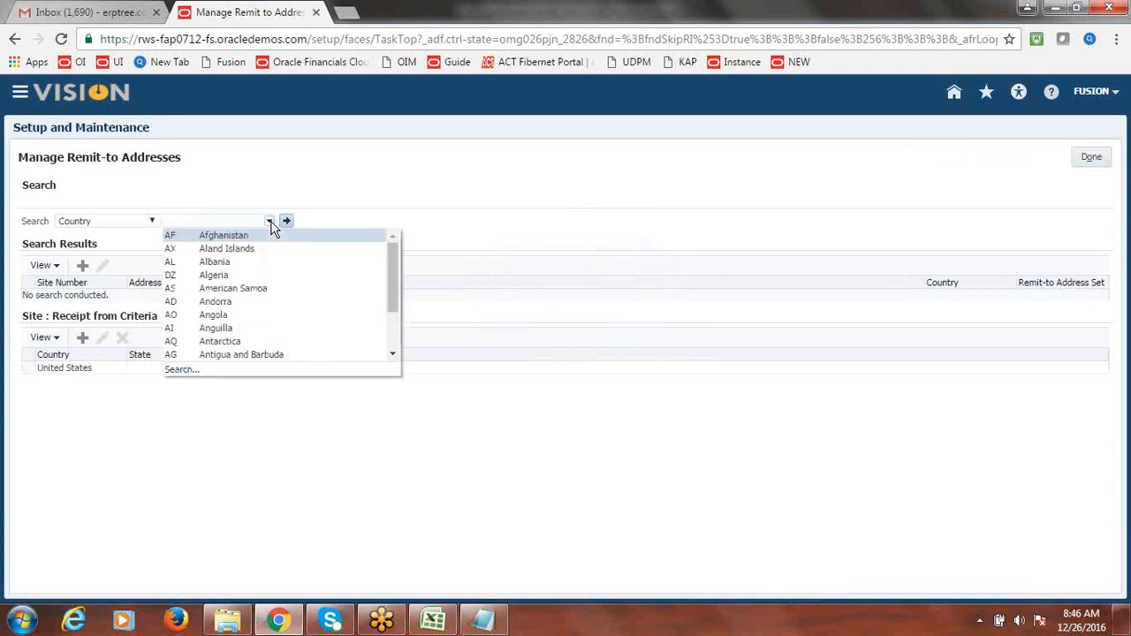
{"action": "left_click", "coordinate": [180, 371]}
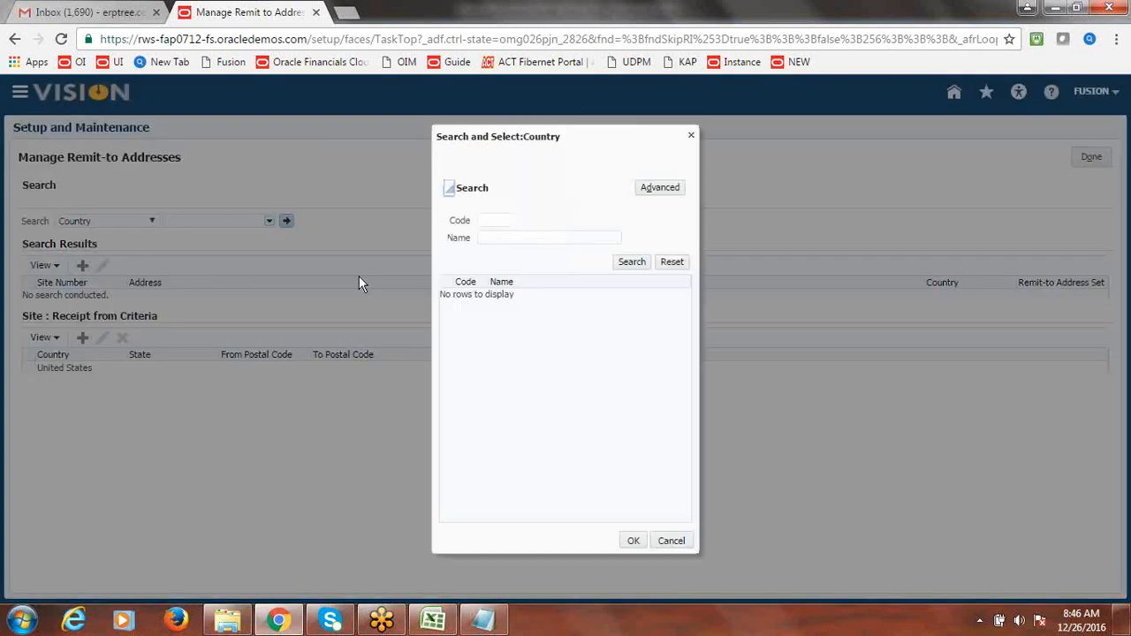
{"action": "left_click", "coordinate": [495, 221]}
{"action": "type", "text": "u"}
{"action": "key", "text": "BackSpace"}
{"action": "type", "text": "US"}
{"action": "left_click", "coordinate": [640, 264]}
{"action": "left_click", "coordinate": [535, 296]}
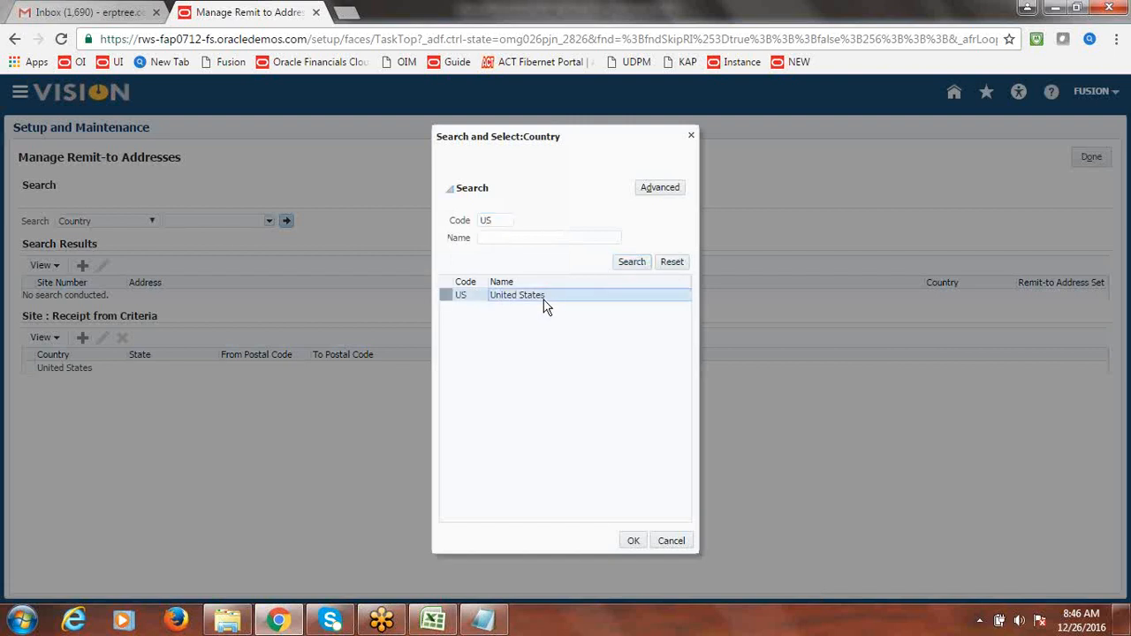
{"action": "left_click", "coordinate": [633, 541]}
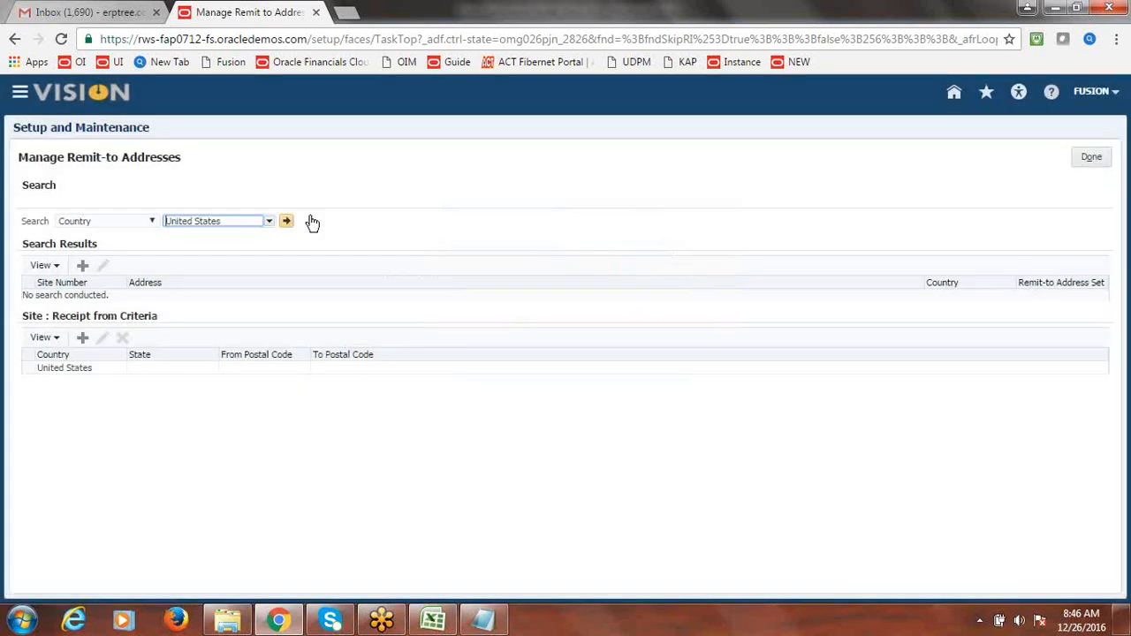
{"action": "left_click", "coordinate": [286, 222]}
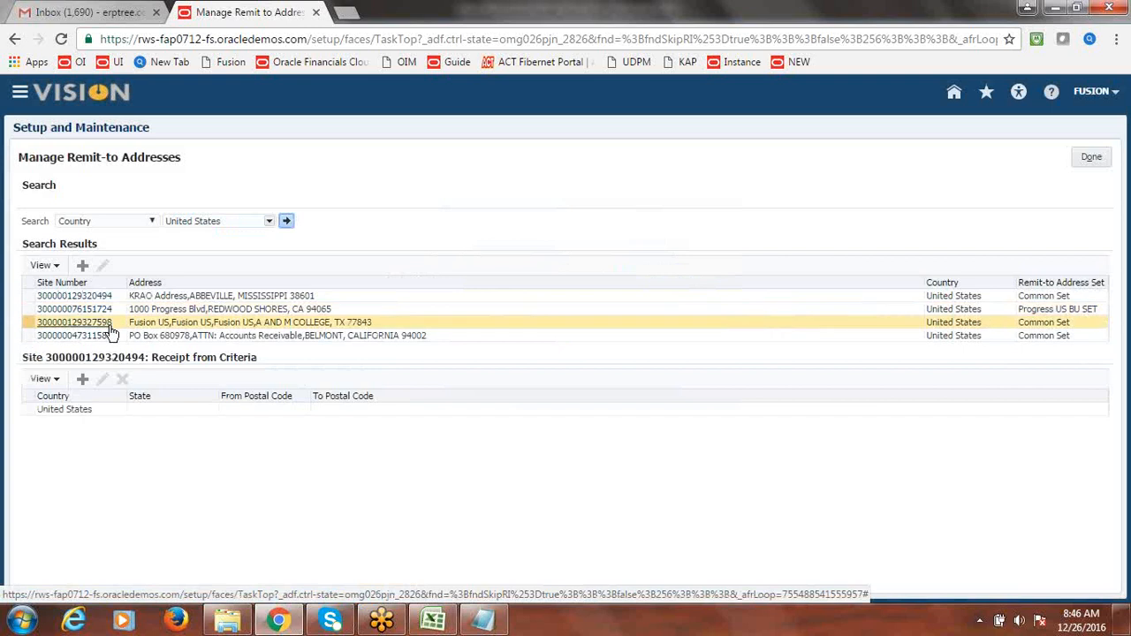
{"action": "left_click", "coordinate": [46, 323]}
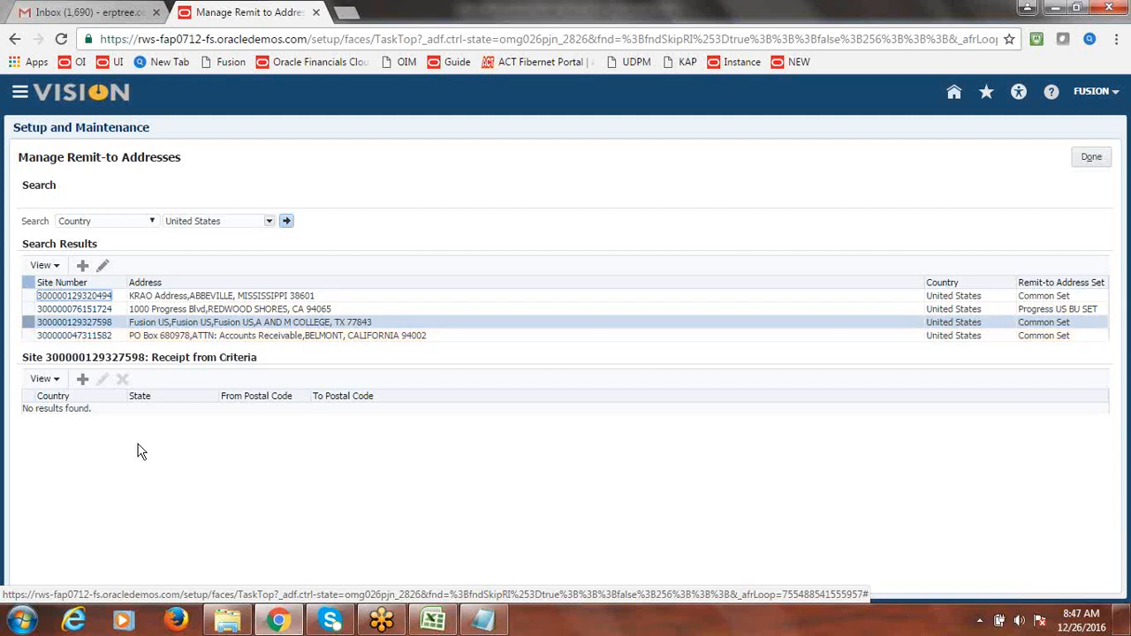
- Add a receipt-from criterion with country US United States
{"action": "left_click", "coordinate": [82, 381]}
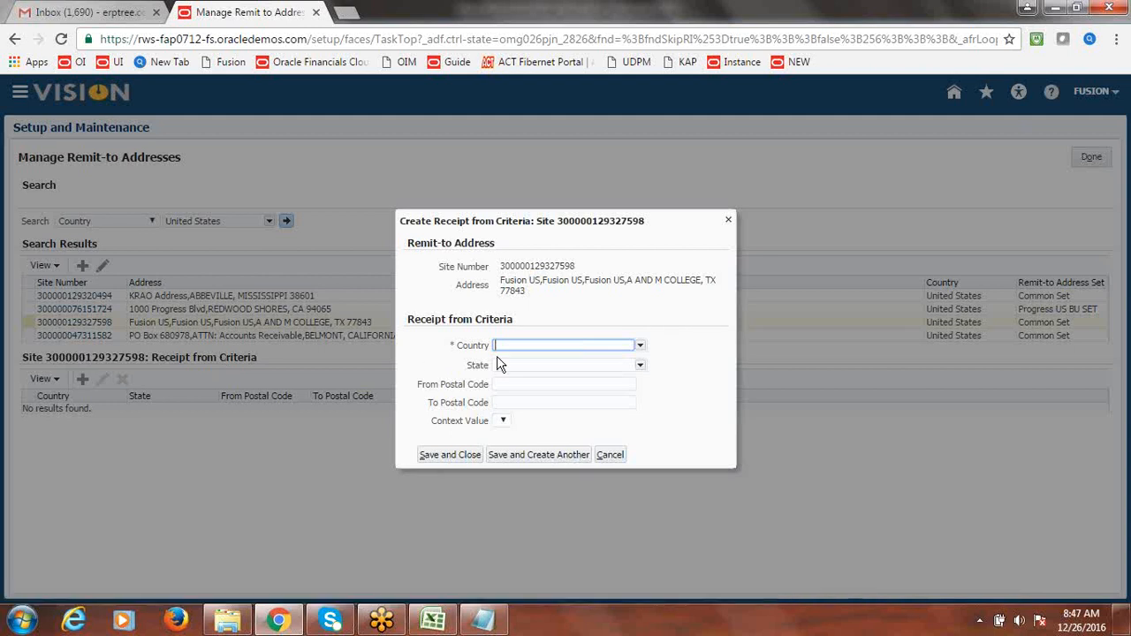
{"action": "left_click", "coordinate": [641, 347]}
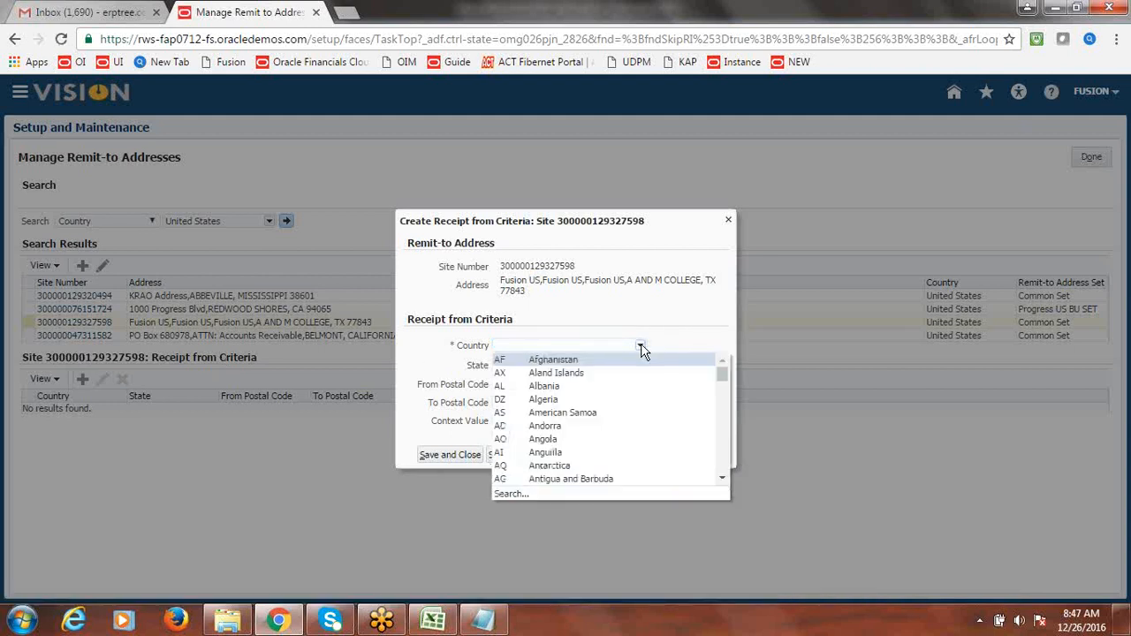
{"action": "left_click", "coordinate": [512, 496]}
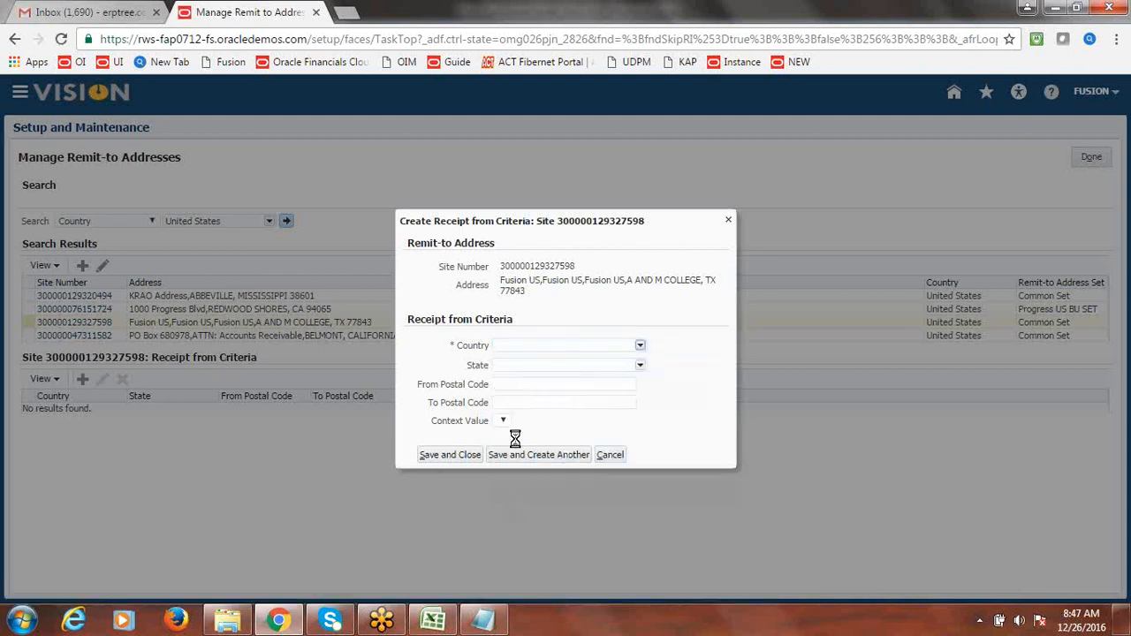
{"action": "left_click", "coordinate": [504, 200]}
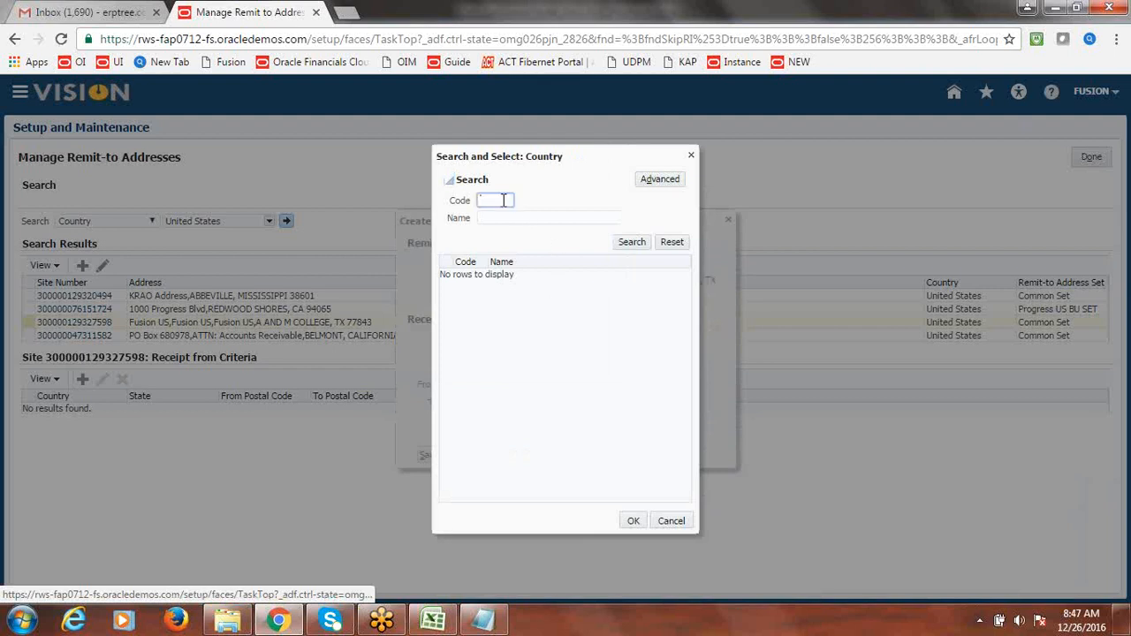
{"action": "type", "text": "us"}
{"action": "key", "text": "BackSpace"}
{"action": "key", "text": "BackSpace"}
{"action": "type", "text": "US"}
{"action": "left_click", "coordinate": [631, 243]}
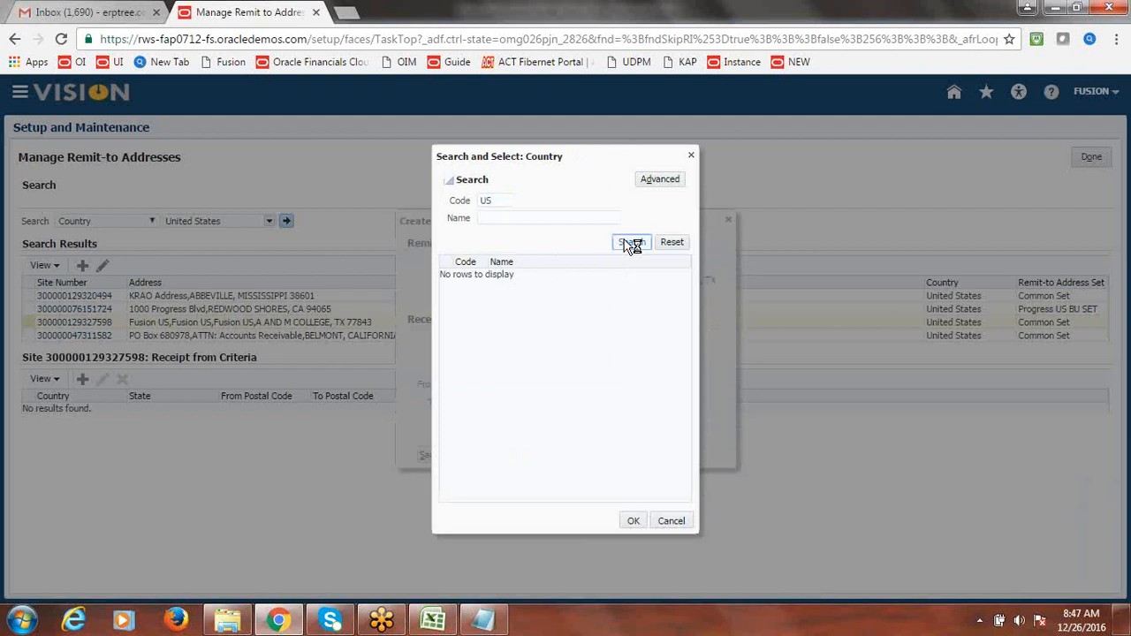
{"action": "left_click", "coordinate": [522, 276]}
{"action": "left_click", "coordinate": [633, 521]}
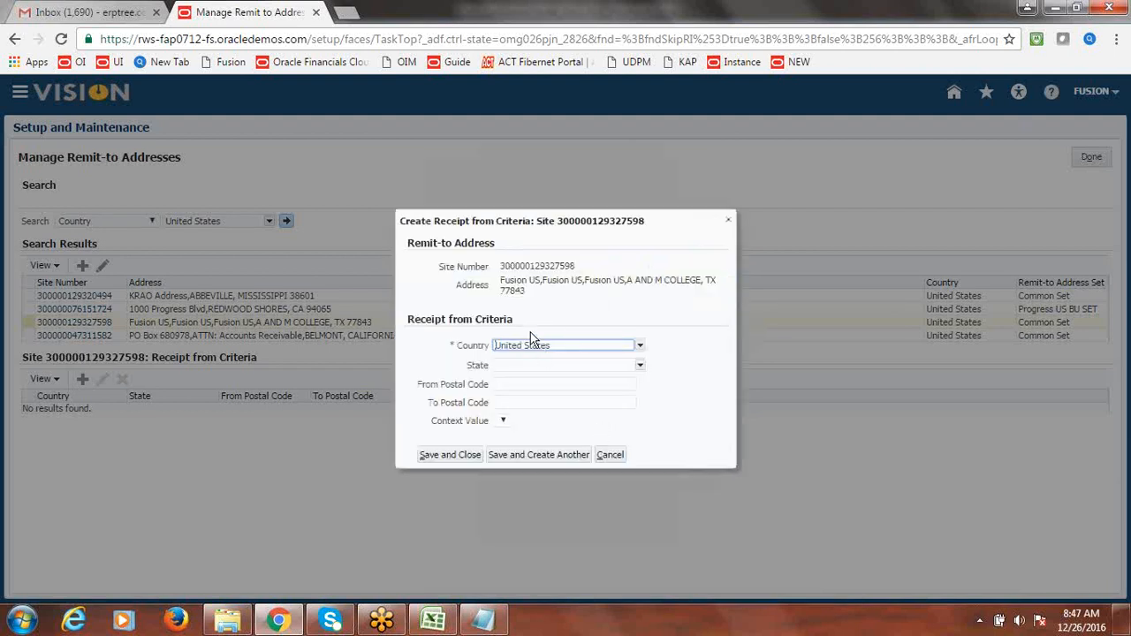
- Give the criterion From Postal Code 879798 to clear the unique-constraint error, save, and finish
{"action": "left_click", "coordinate": [639, 365]}
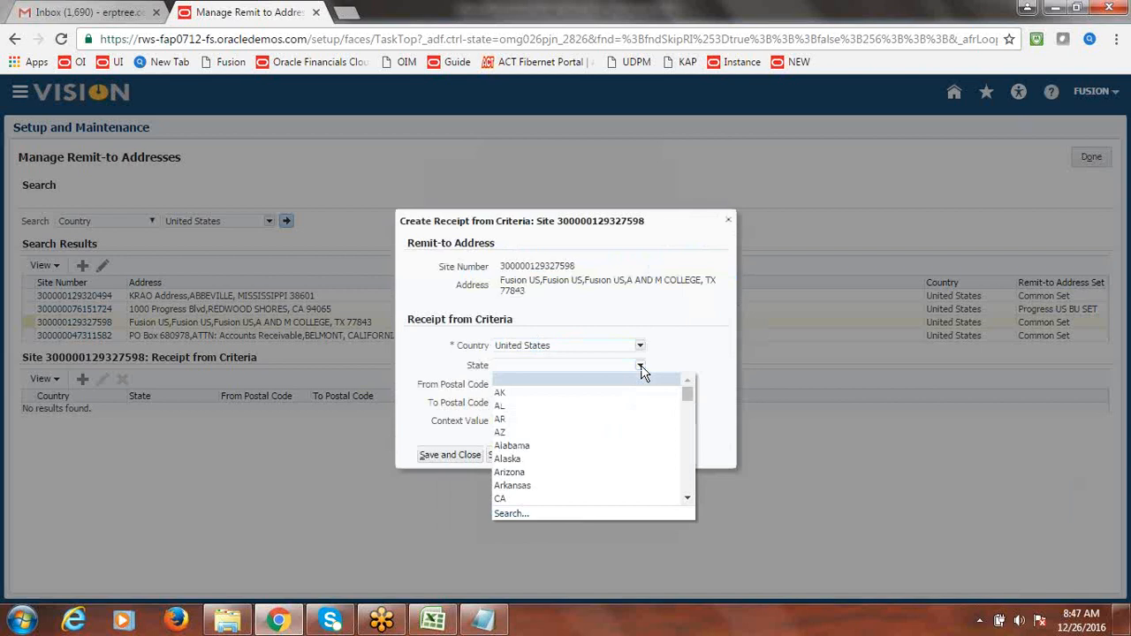
{"action": "left_click", "coordinate": [682, 351]}
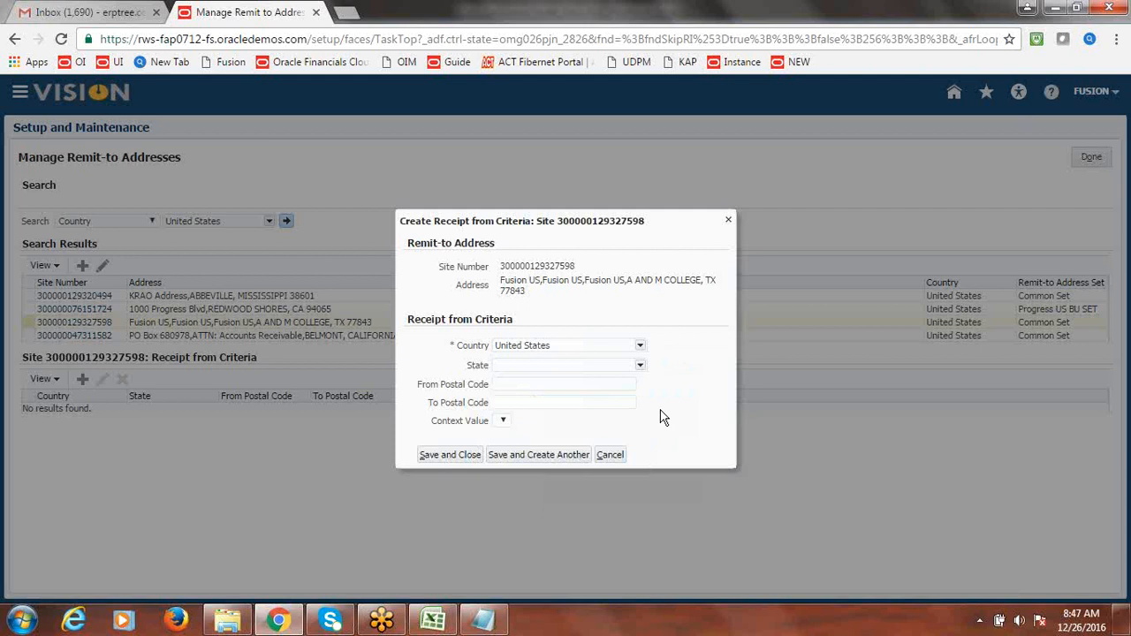
{"action": "left_click", "coordinate": [481, 453]}
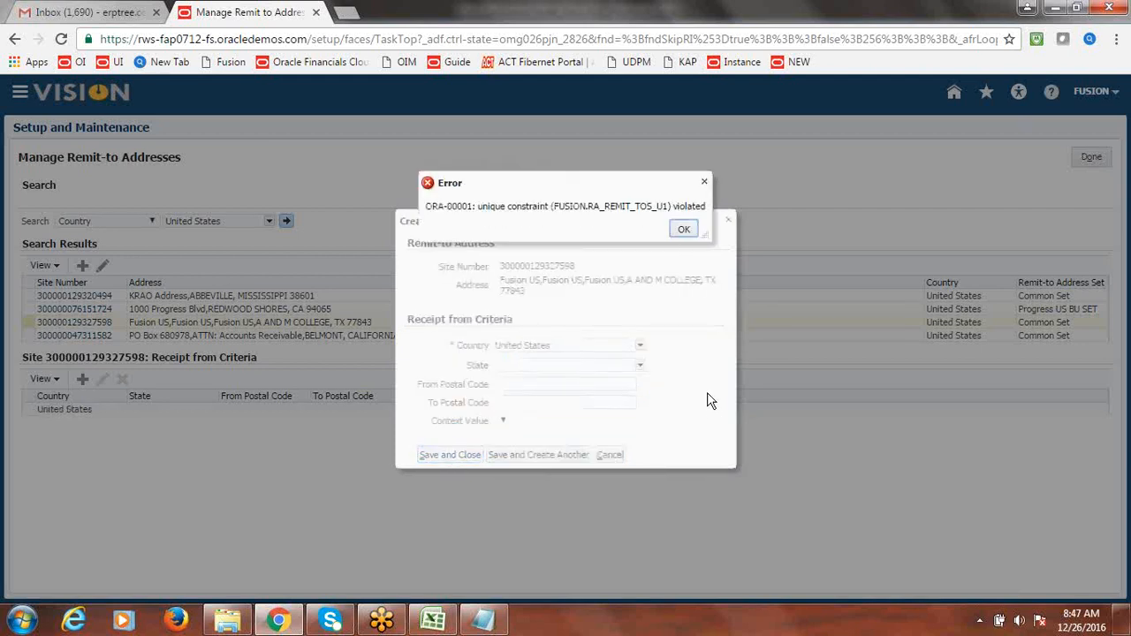
{"action": "left_click", "coordinate": [680, 229]}
{"action": "left_click", "coordinate": [543, 384]}
{"action": "type", "text": "879798"}
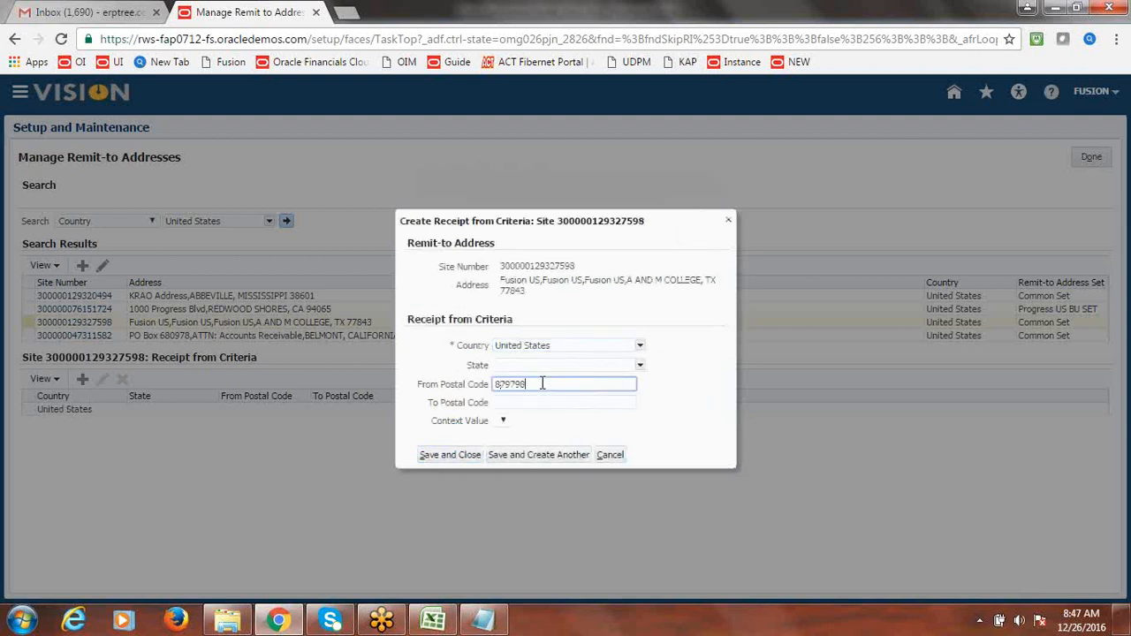
{"action": "left_click", "coordinate": [449, 458]}
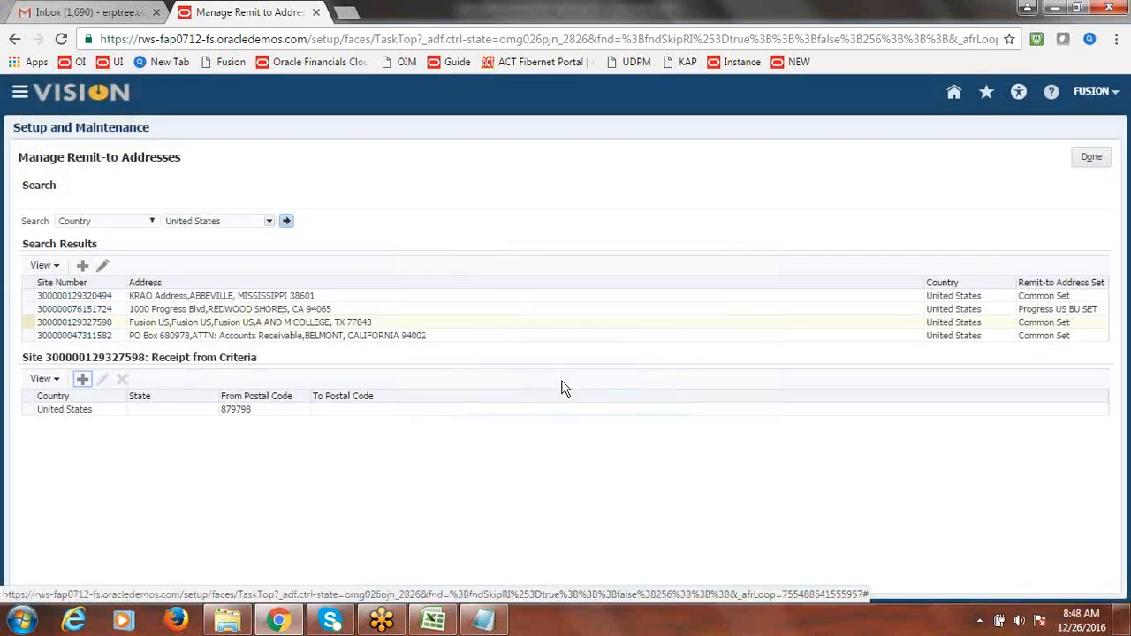
{"action": "left_click", "coordinate": [1090, 157]}
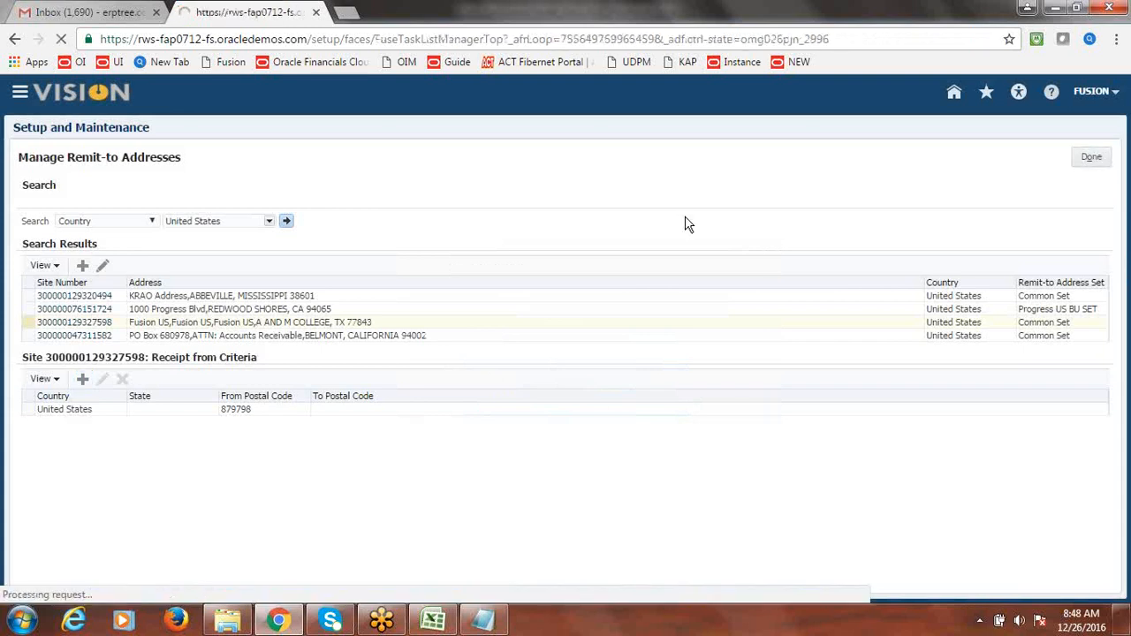
- Enter Done in B14 for Create Remit-to-Address in the Excel AR checklist
{"action": "key", "text": "alt+Tab"}
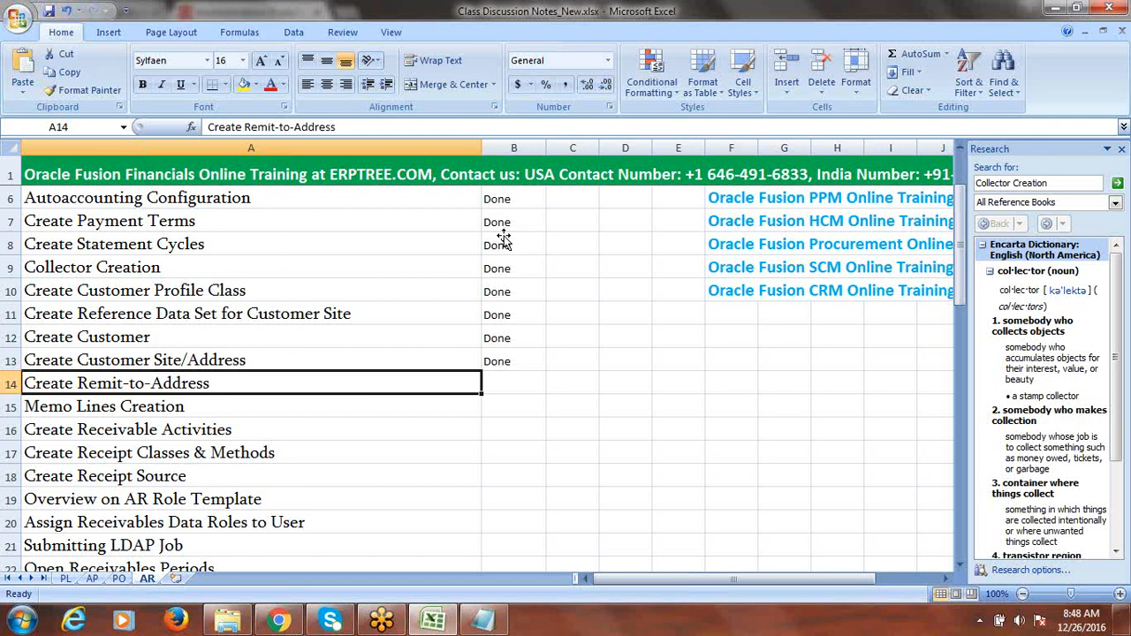
{"action": "key", "text": "Tab"}
{"action": "type", "text": "D"}
{"action": "key", "text": "Tab"}
{"action": "left_click", "coordinate": [248, 410]}
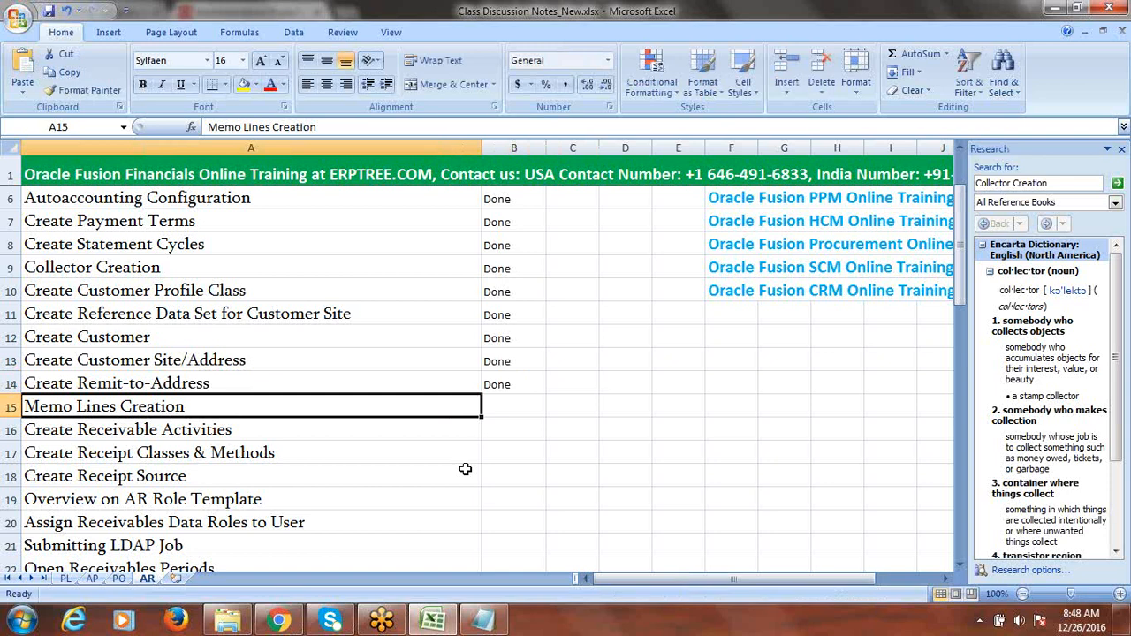
{"action": "left_click", "coordinate": [279, 620]}
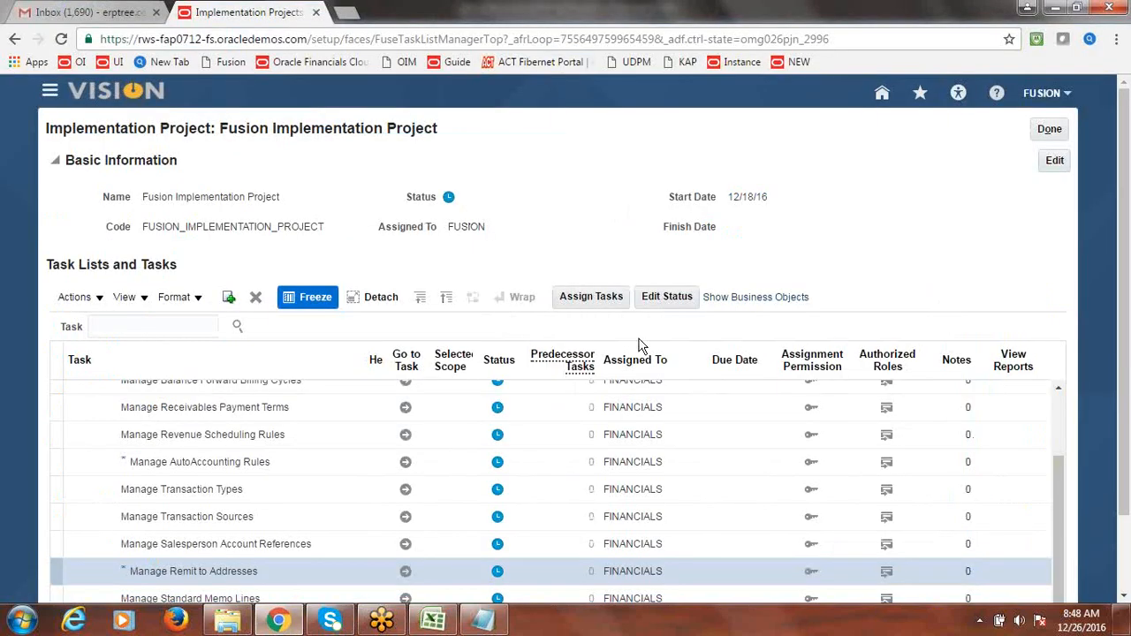
{"action": "key", "text": "alt+Tab"}
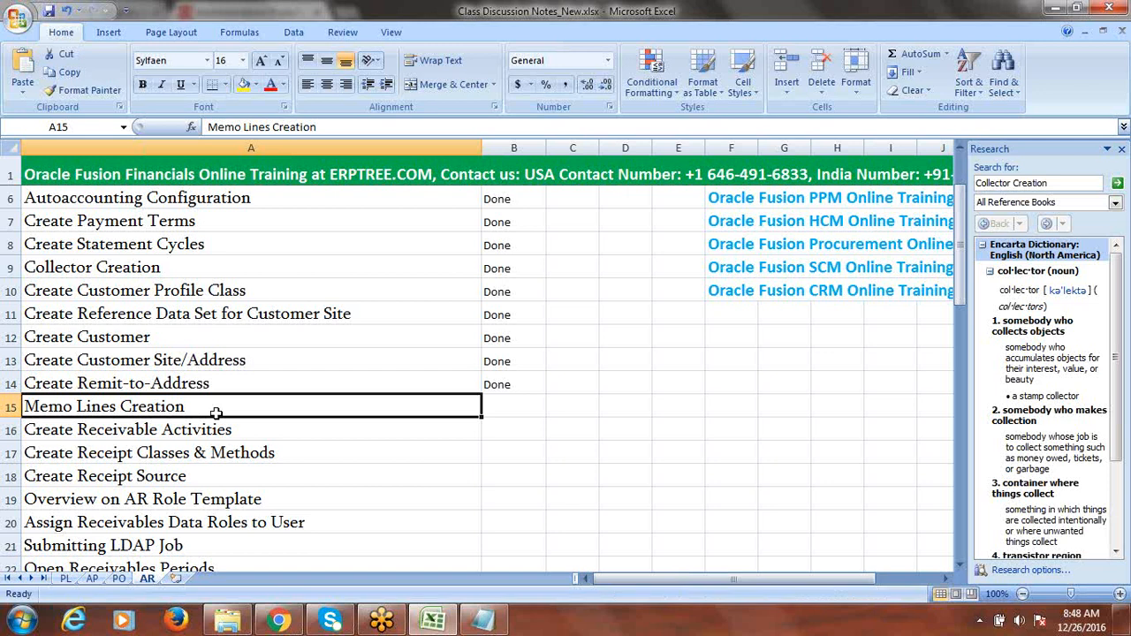
- Switch from the Excel checklist to the Fusion Implementation Project page in Chrome
{"action": "left_click", "coordinate": [266, 624]}
- Search the project tasks for 'Memo Lines' and go to Manage Standard Memo Lines
{"action": "left_click", "coordinate": [161, 327]}
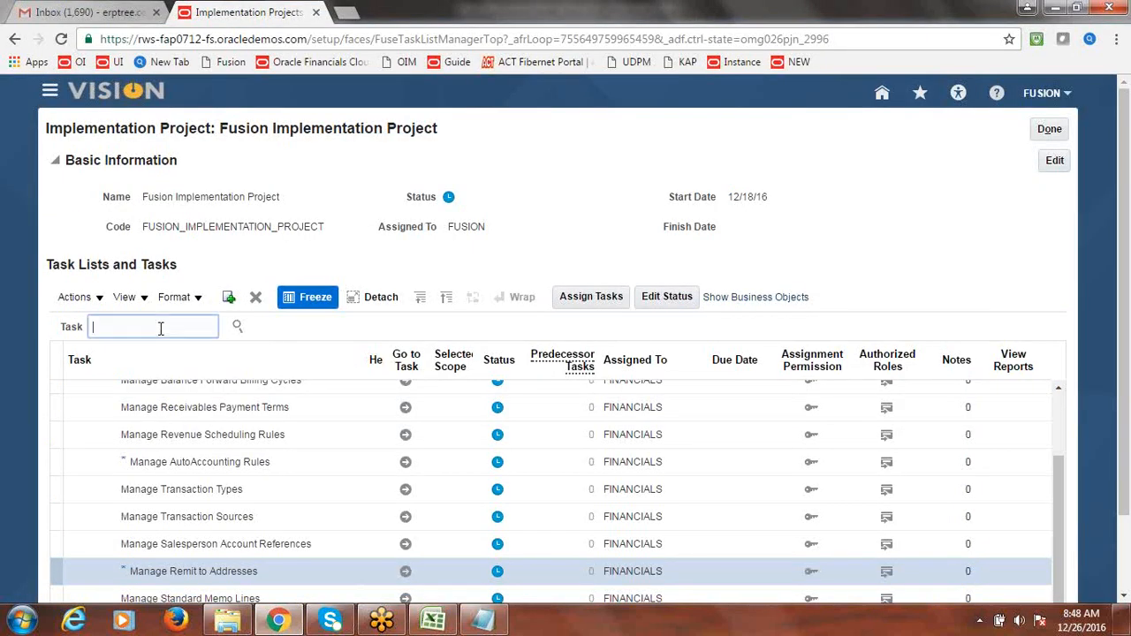
{"action": "type", "text": "Memo Lines"}
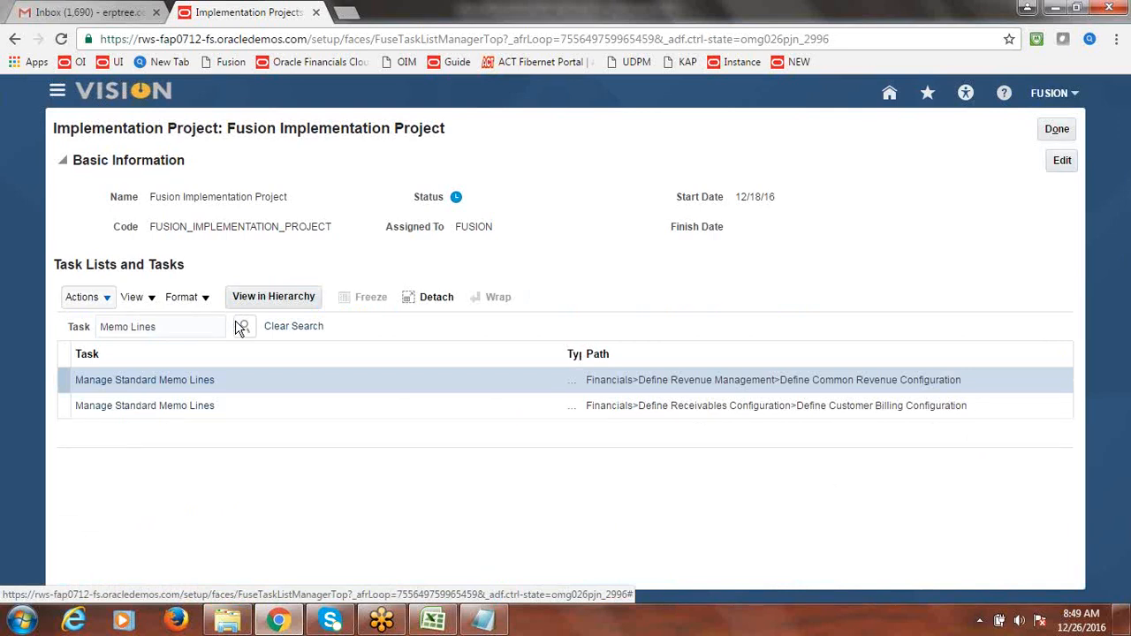
{"action": "left_click", "coordinate": [189, 423]}
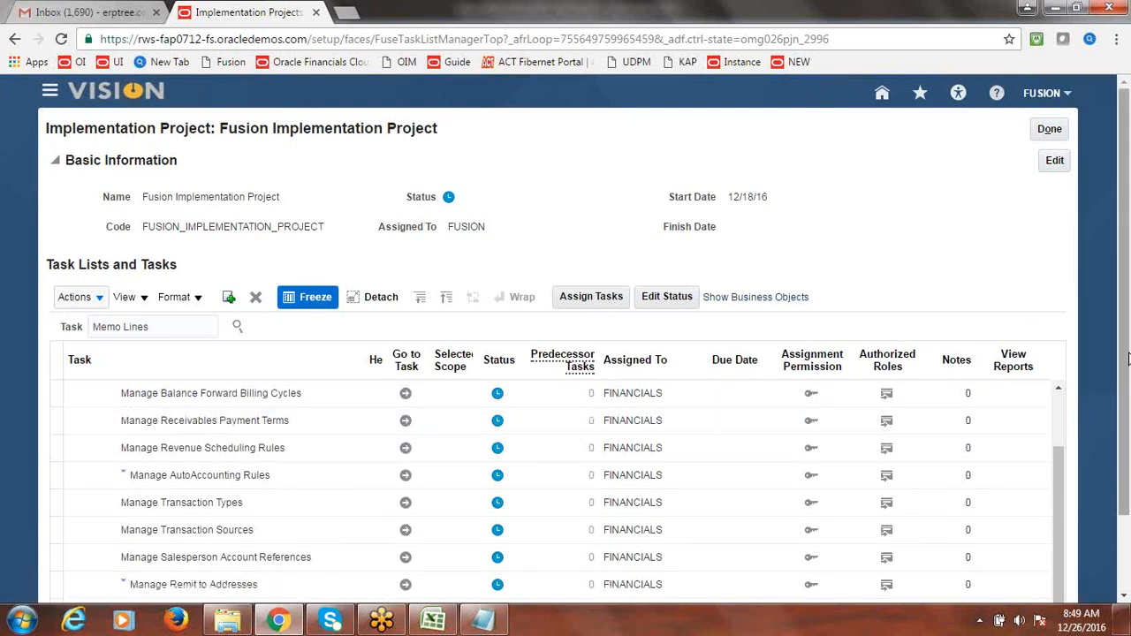
{"action": "left_click_drag", "start_coordinate": [1128, 357], "coordinate": [1129, 434]}
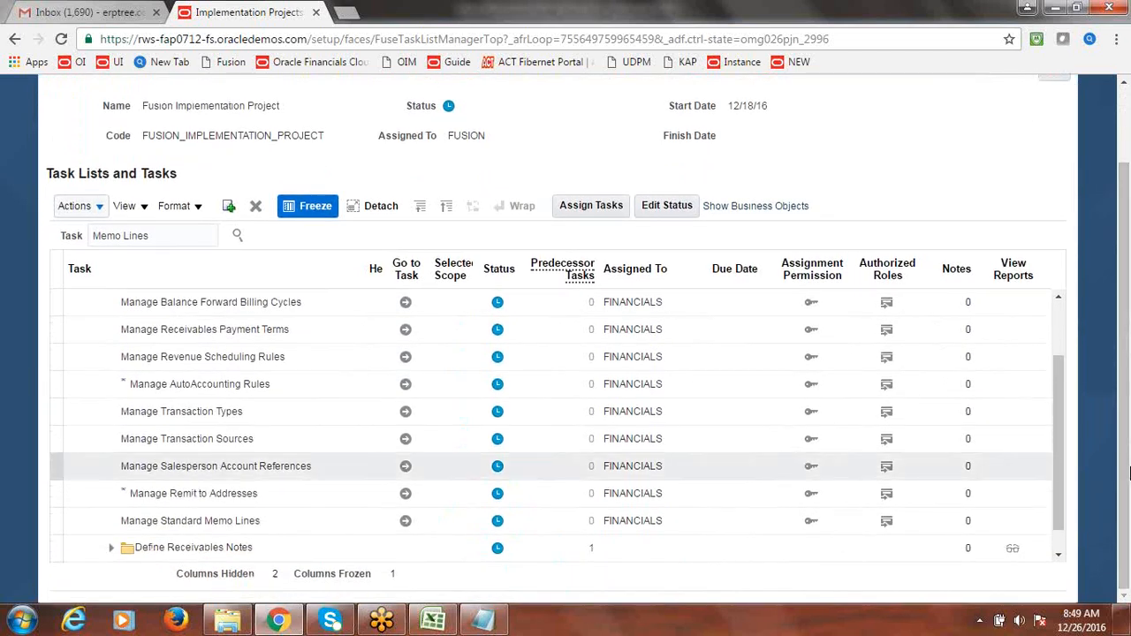
{"action": "left_click", "coordinate": [404, 525]}
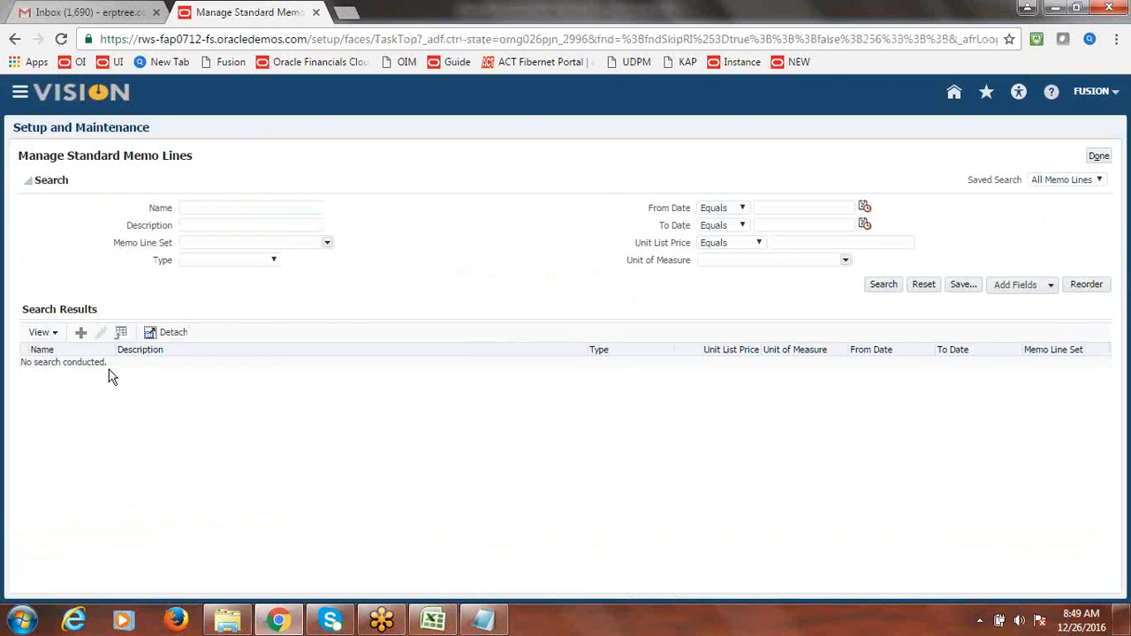
- Create a new standard memo line in the Common Set memo line set
{"action": "left_click", "coordinate": [80, 333]}
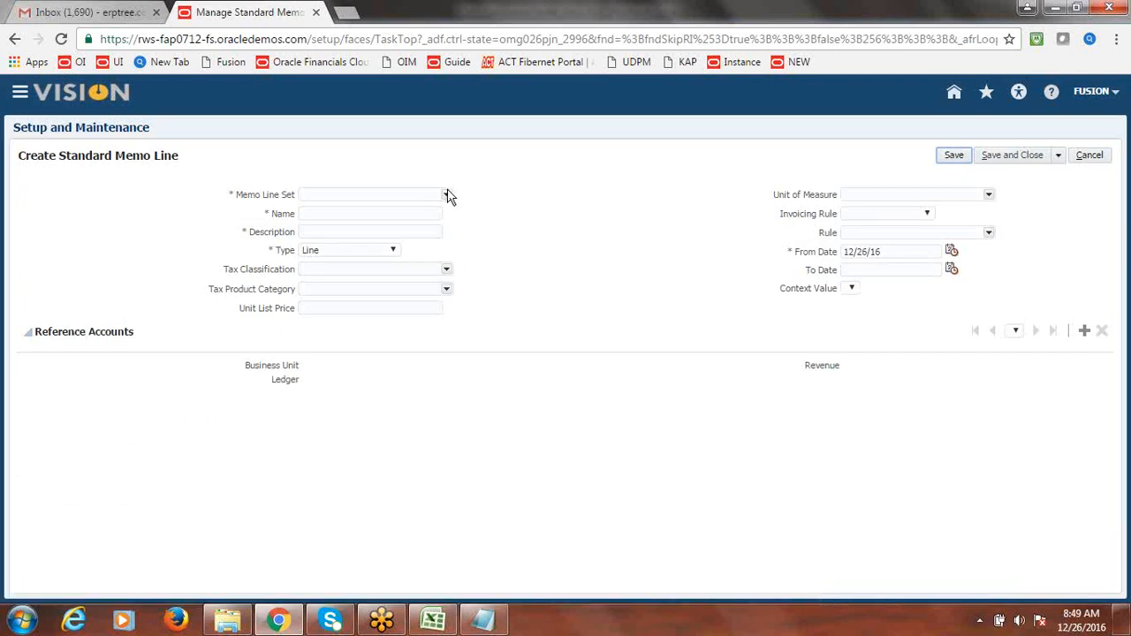
{"action": "left_click", "coordinate": [447, 194]}
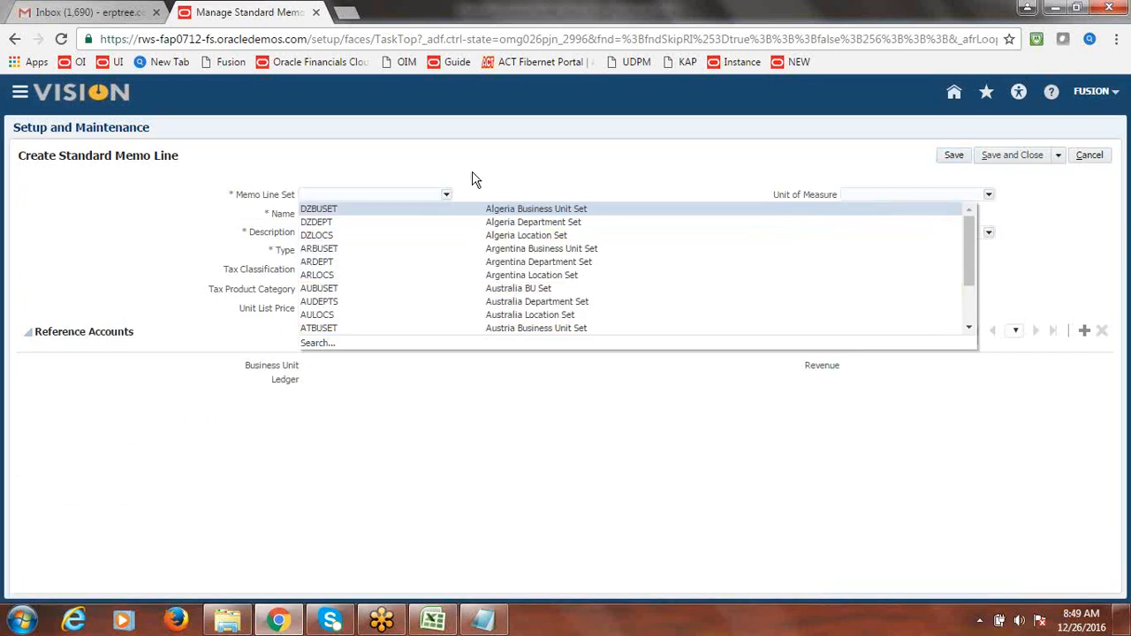
{"action": "left_click", "coordinate": [475, 179]}
{"action": "left_click", "coordinate": [336, 194]}
{"action": "type", "text": "C"}
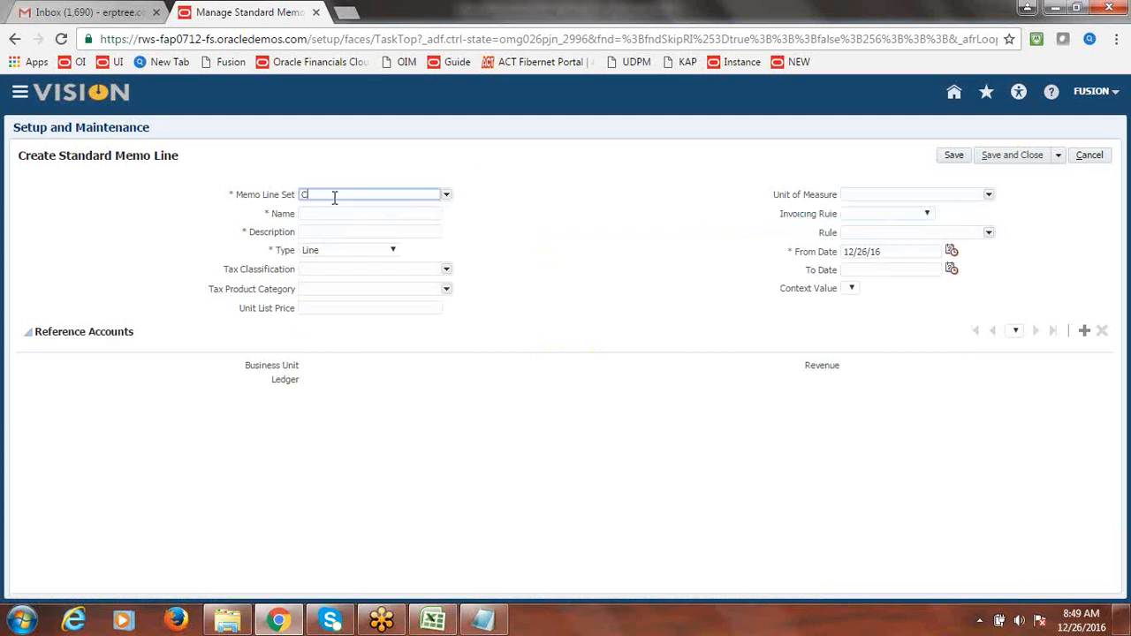
{"action": "type", "text": "OMMON"}
{"action": "left_click", "coordinate": [336, 208]}
- Set the memo line's Name and Description to 'Oracle Fusion Financials Training'
{"action": "left_click", "coordinate": [334, 213]}
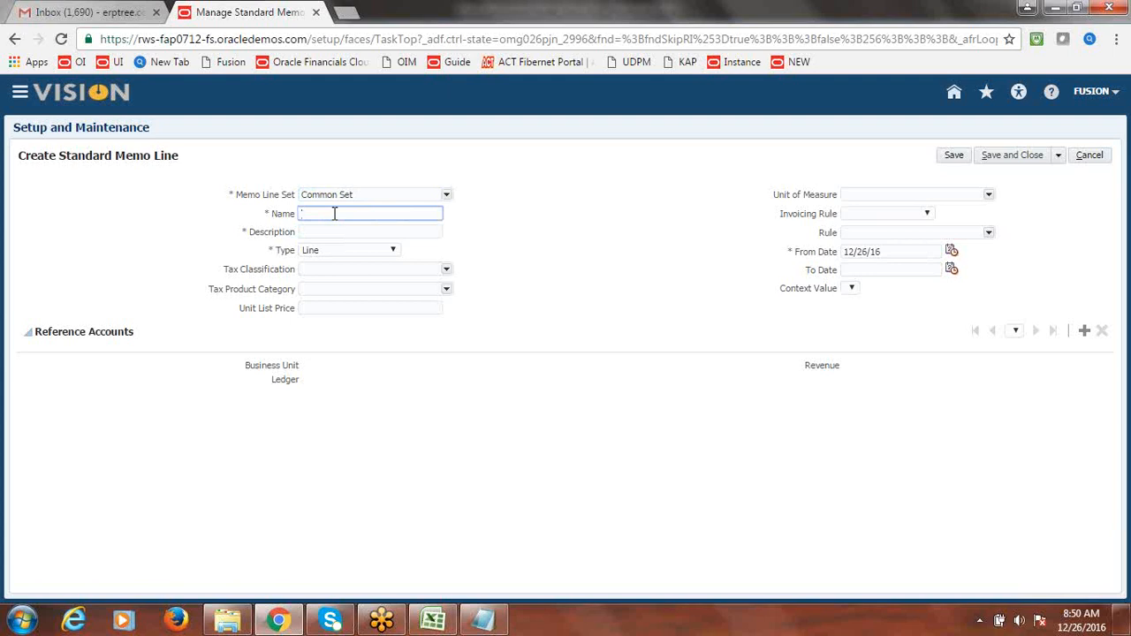
{"action": "type", "text": "Oracle Fusion Financiajs Training"}
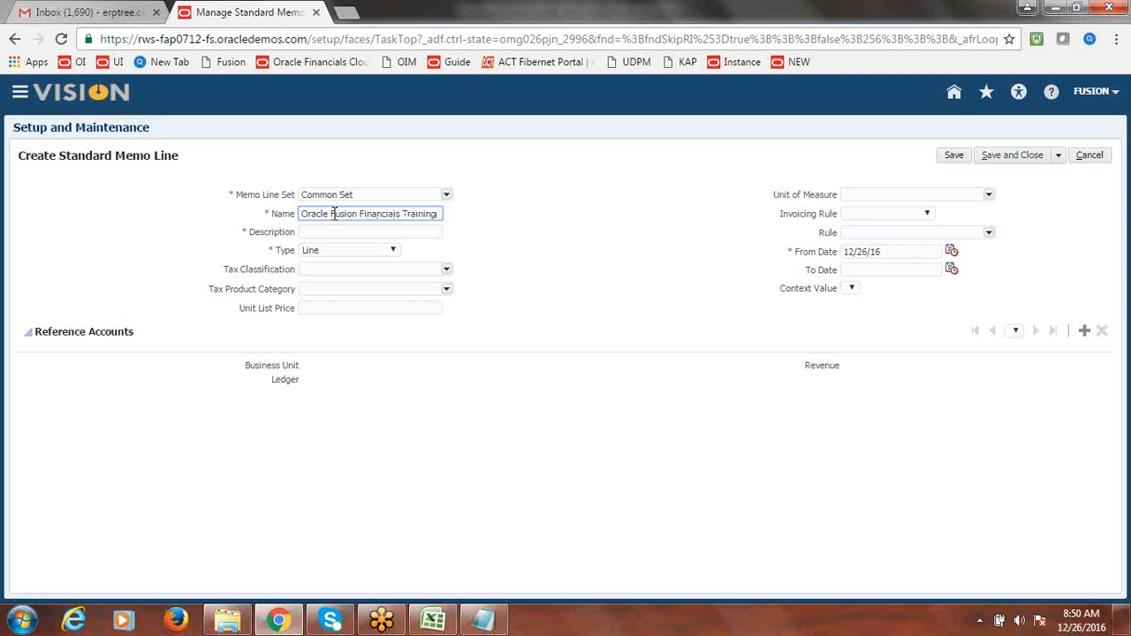
{"action": "key", "text": "ctrl+a"}
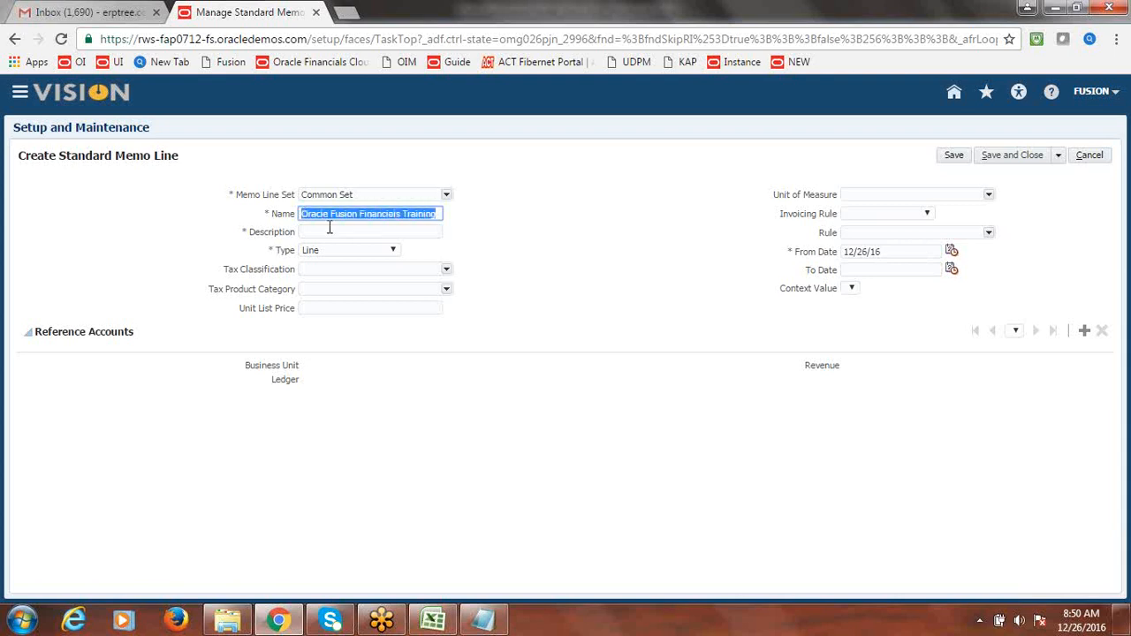
{"action": "left_click", "coordinate": [328, 232]}
{"action": "type", "text": "Oracle Fusion Financials Training"}
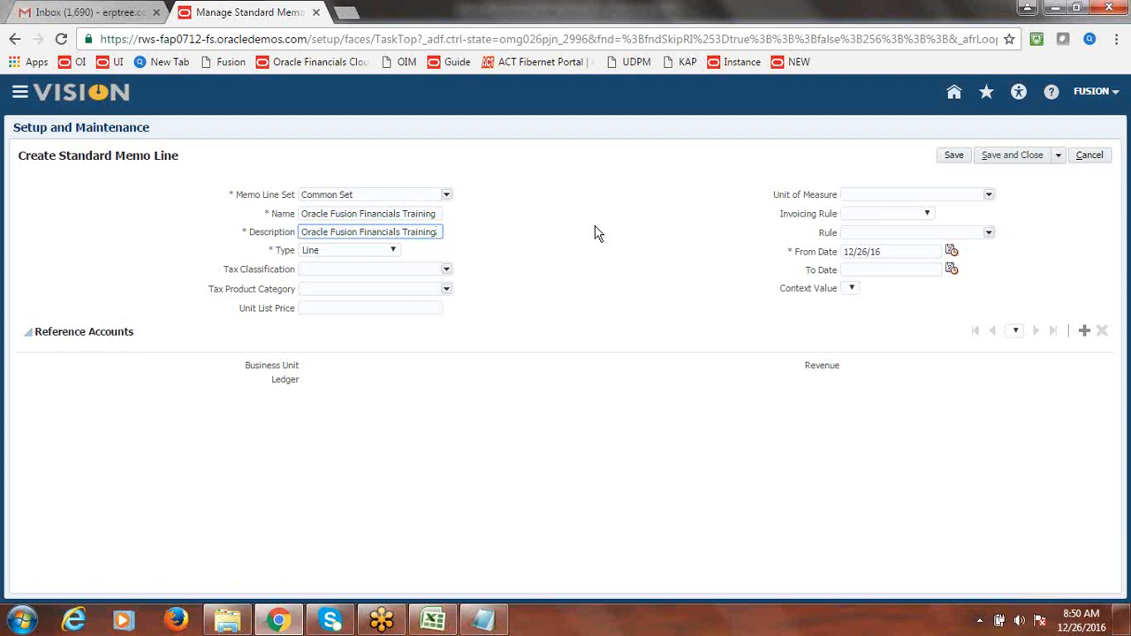
{"action": "left_click", "coordinate": [597, 262]}
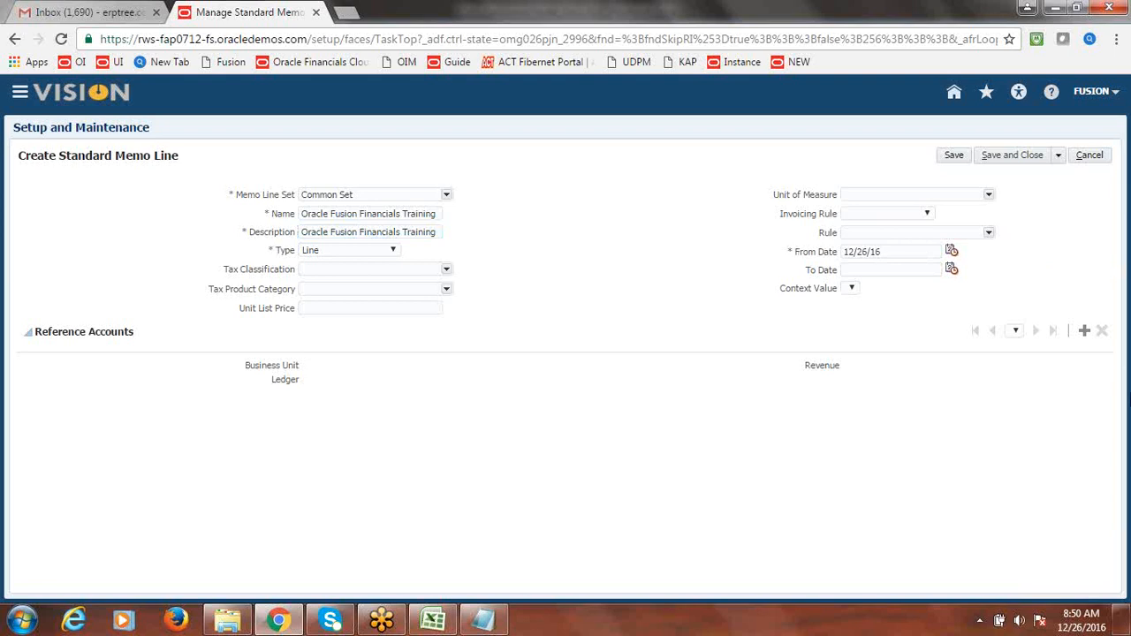
- Add a Fusion US Business Unit reference account, save the memo line, and finish the task
{"action": "left_click", "coordinate": [1086, 332]}
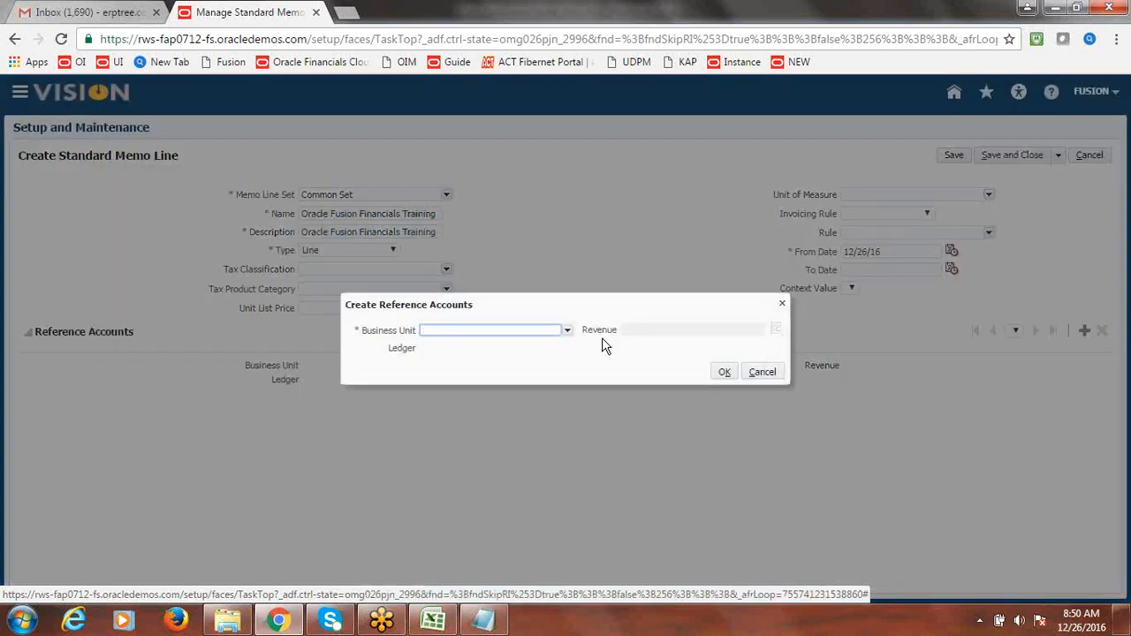
{"action": "left_click", "coordinate": [566, 331]}
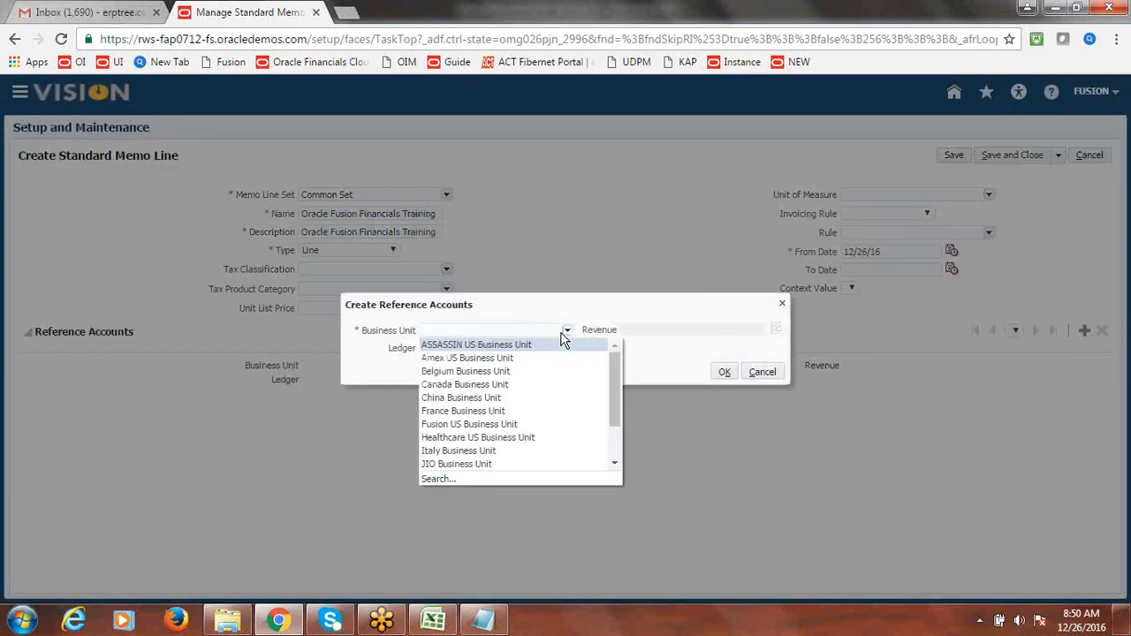
{"action": "left_click", "coordinate": [507, 424]}
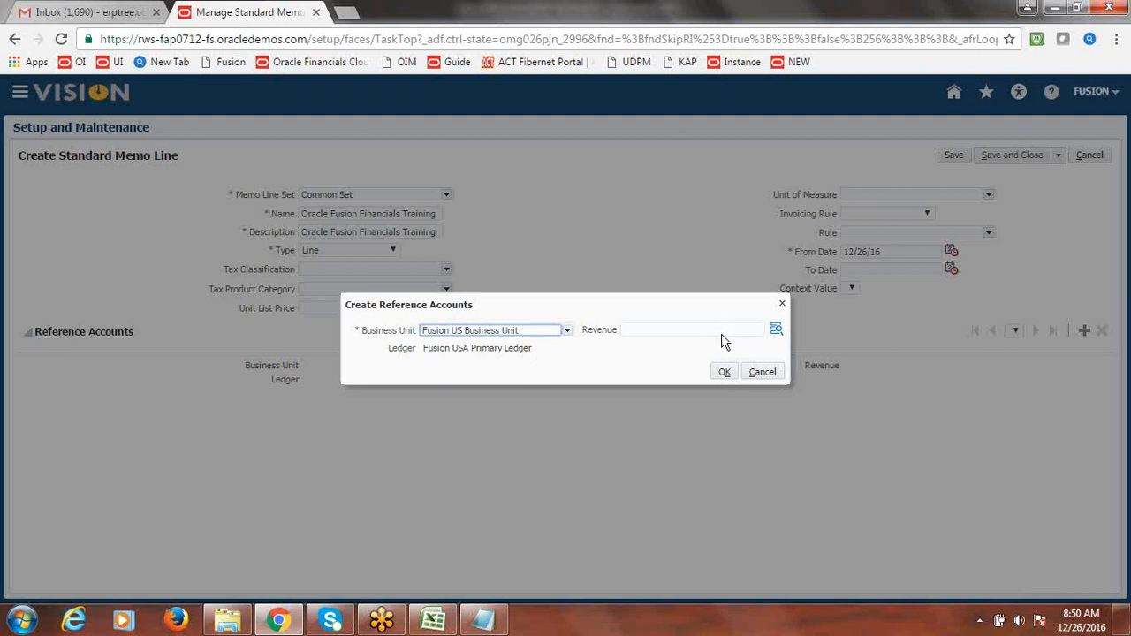
{"action": "left_click", "coordinate": [776, 330]}
{"action": "left_click", "coordinate": [724, 372]}
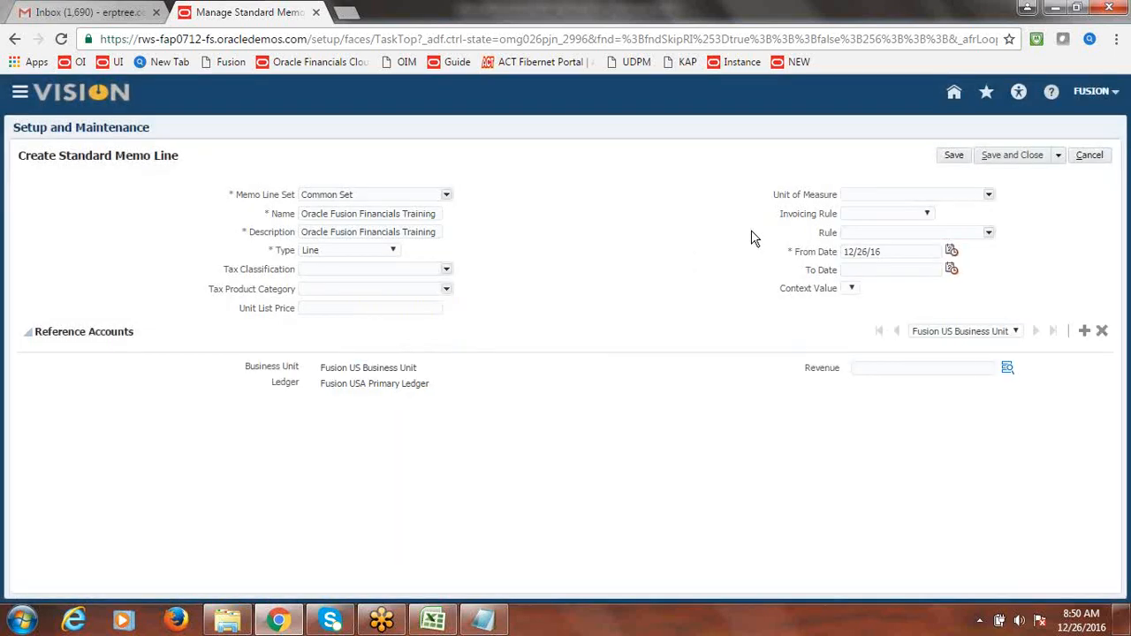
{"action": "left_click", "coordinate": [1012, 157]}
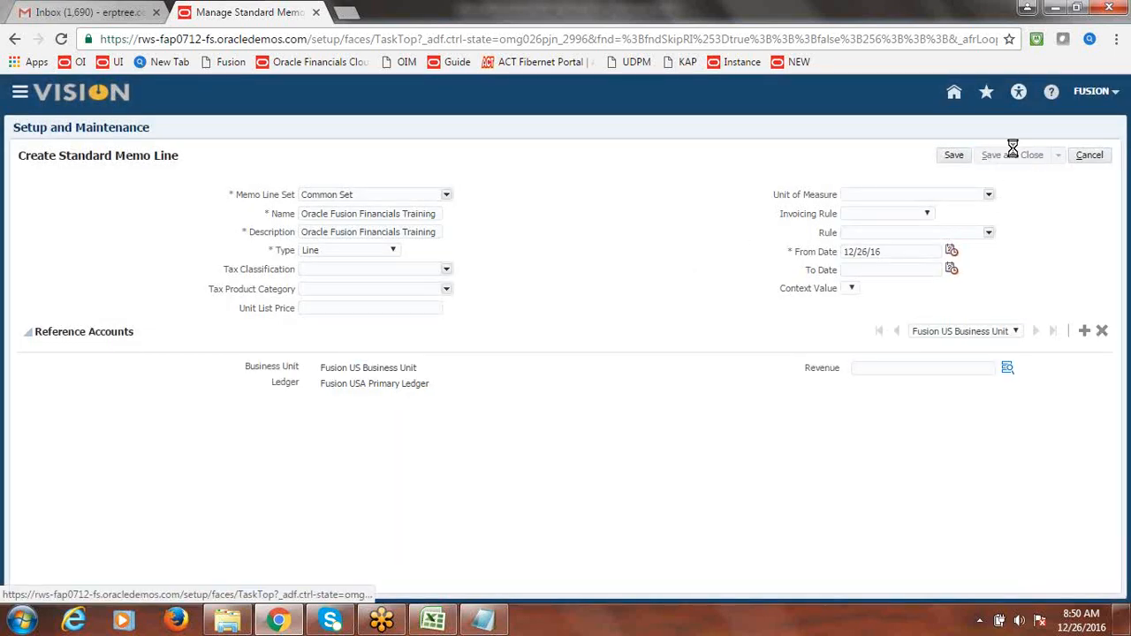
{"action": "left_click", "coordinate": [1097, 157]}
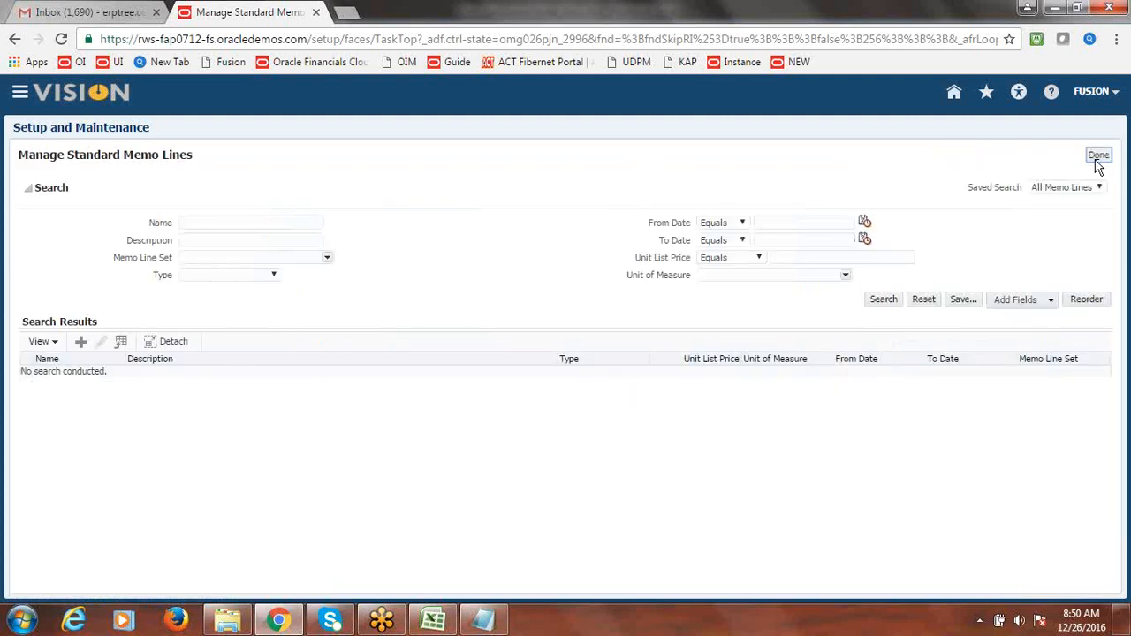
- Enter Done in B15 for Memo Lines Creation in the Excel checklist
{"action": "key", "text": "alt+Tab"}
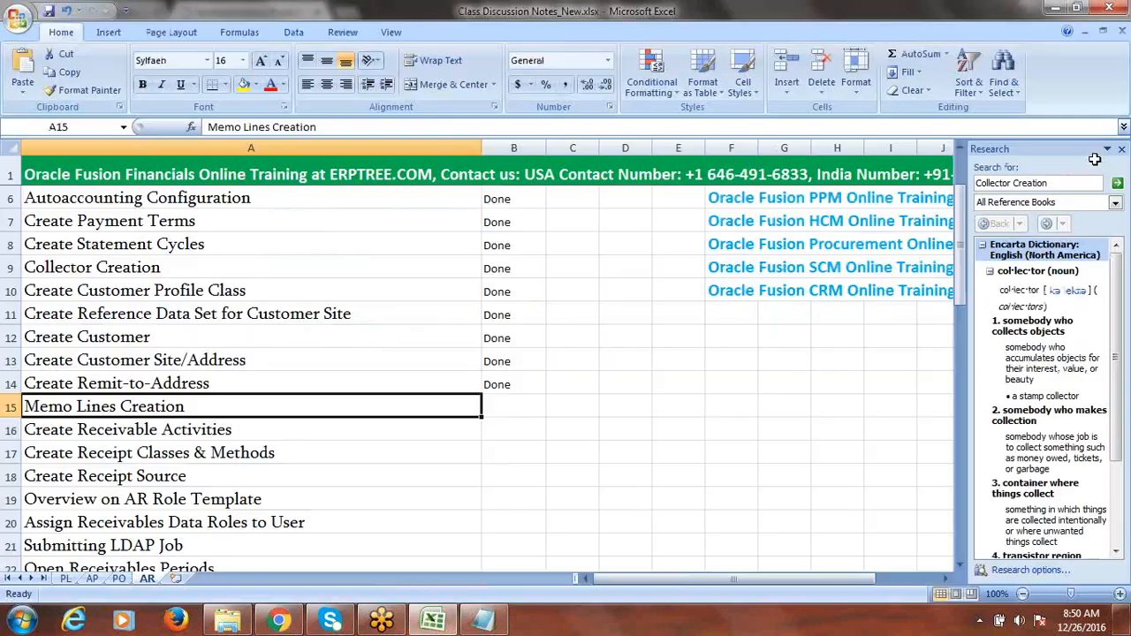
{"action": "key", "text": "Tab"}
{"action": "type", "text": "Done"}
{"action": "key", "text": "Tab"}
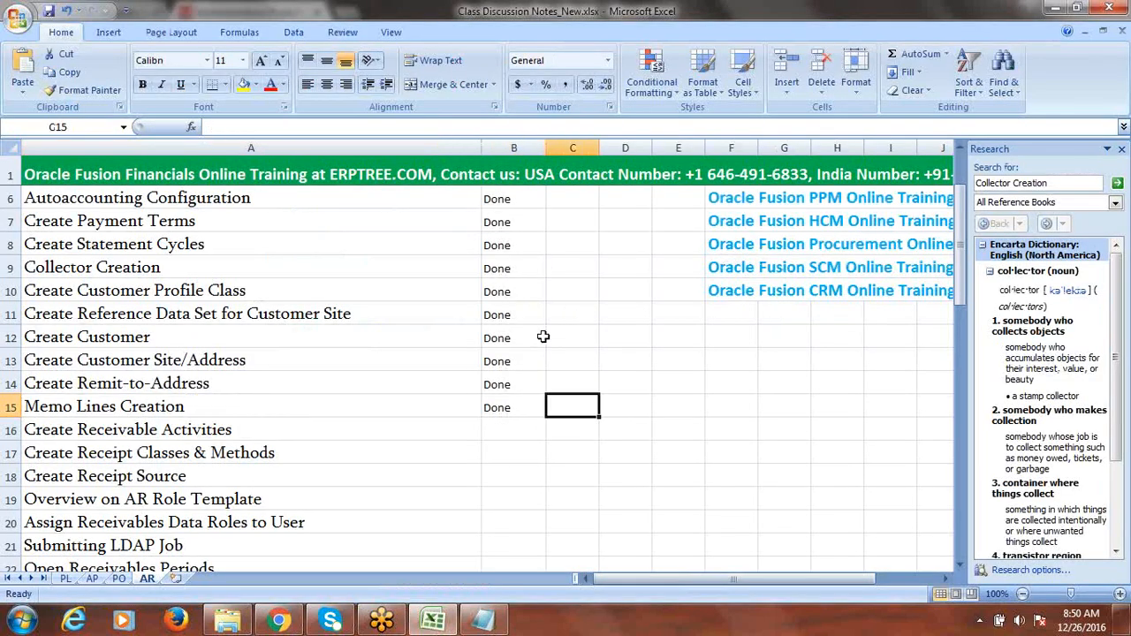
- Look over the Create Receivable Activities and Create Receipt Classes & Methods rows
{"action": "left_click", "coordinate": [278, 430]}
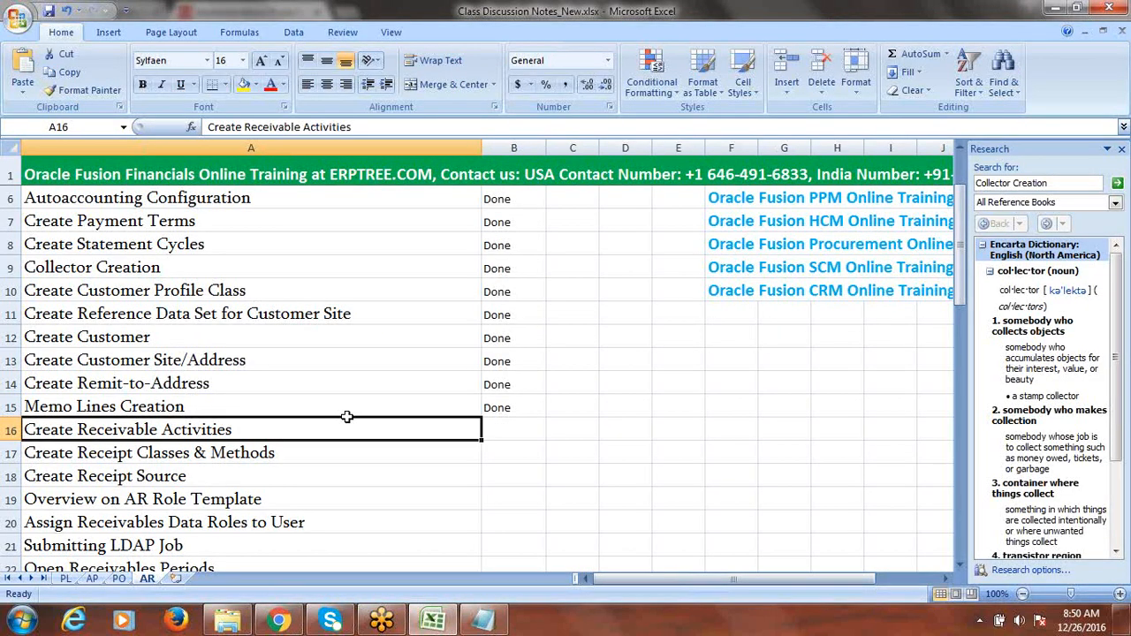
{"action": "left_click_drag", "start_coordinate": [959, 269], "coordinate": [968, 290]}
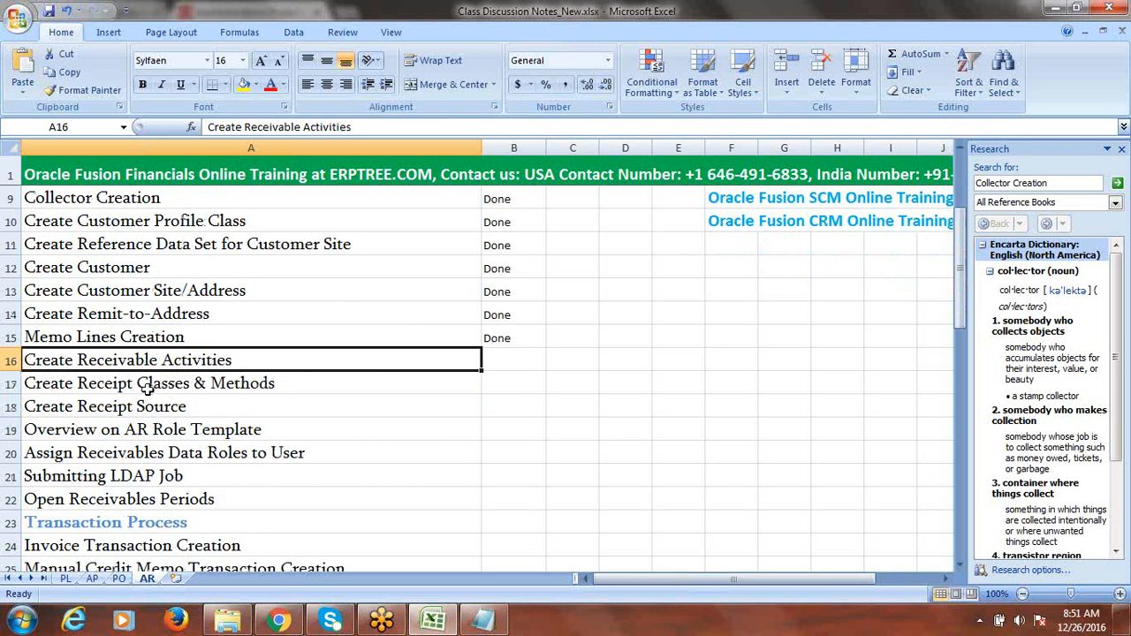
{"action": "left_click", "coordinate": [244, 385]}
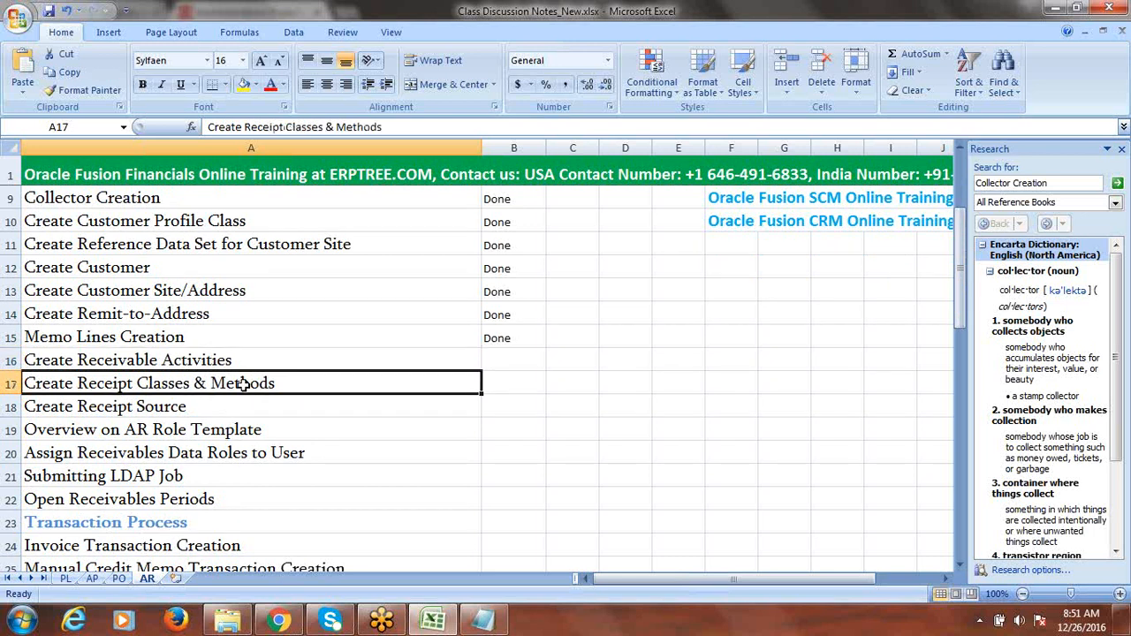
{"action": "double_click", "coordinate": [209, 384]}
{"action": "left_click_drag", "start_coordinate": [210, 384], "coordinate": [276, 383]}
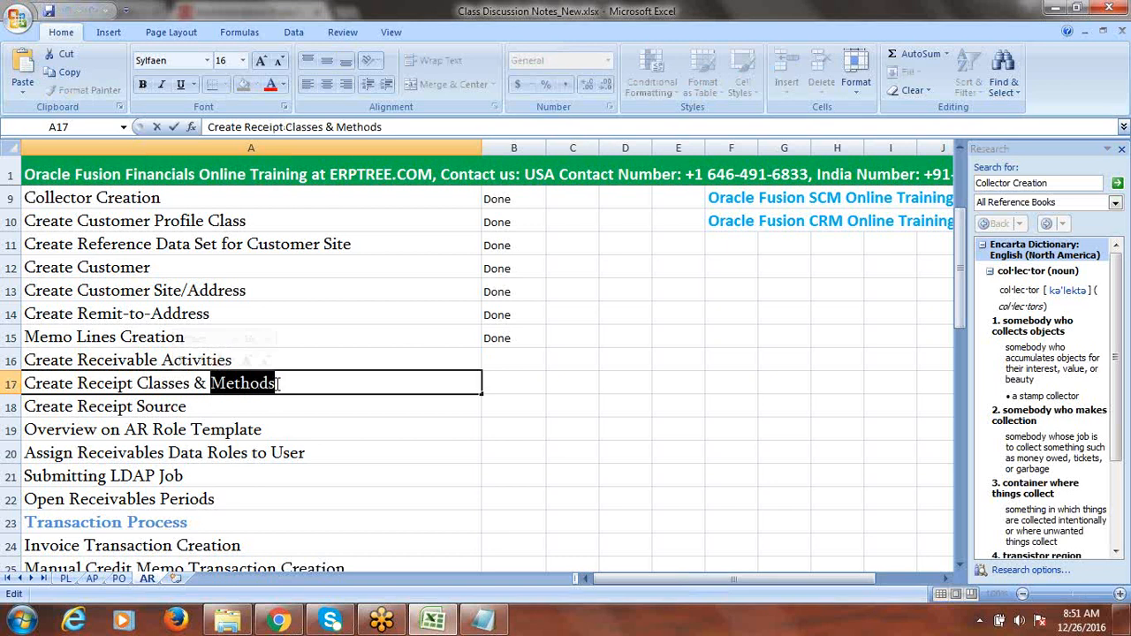
{"action": "left_click", "coordinate": [144, 360]}
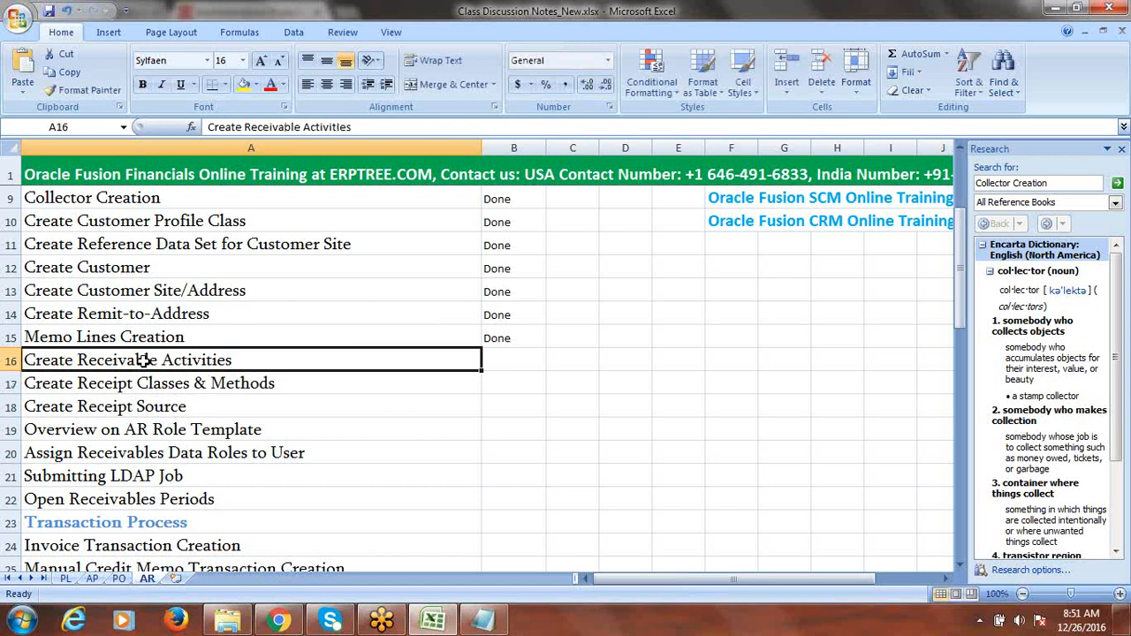
{"action": "left_click", "coordinate": [625, 370]}
{"action": "type", "text": "E"}
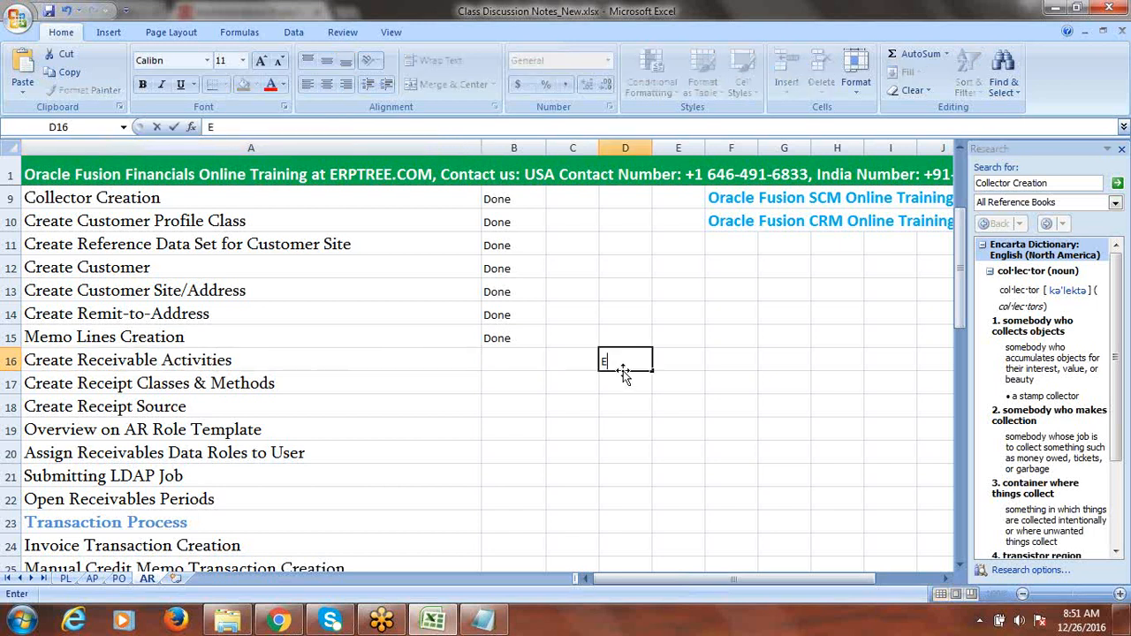
{"action": "type", "text": "arned Discount"}
{"action": "key", "text": "Return"}
{"action": "type", "text": "U"}
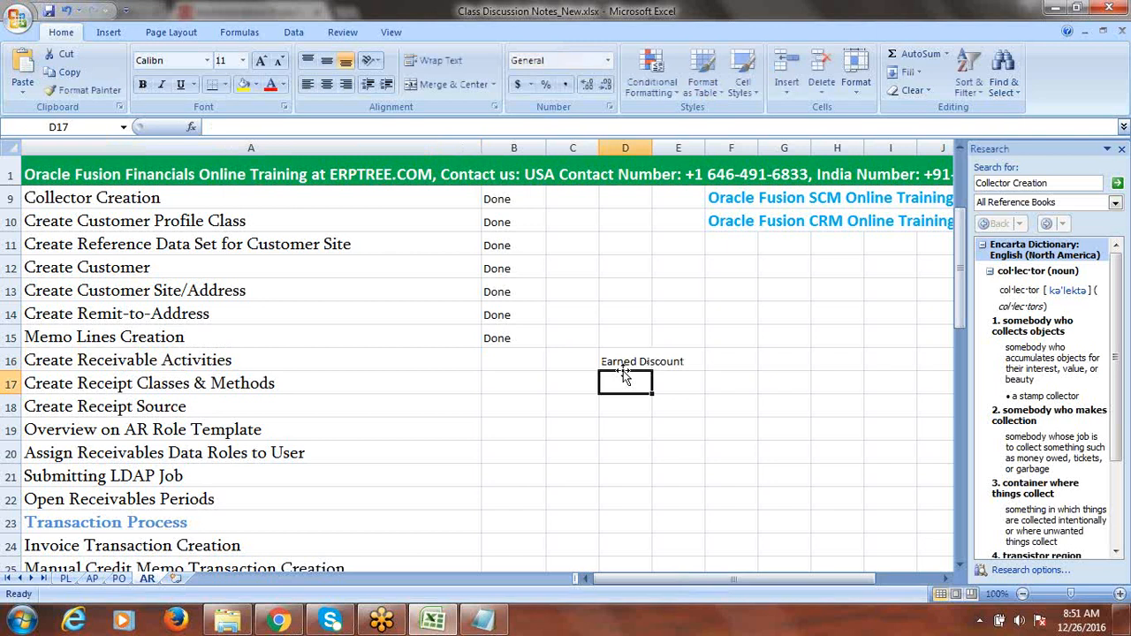
{"action": "type", "text": "nearned"}
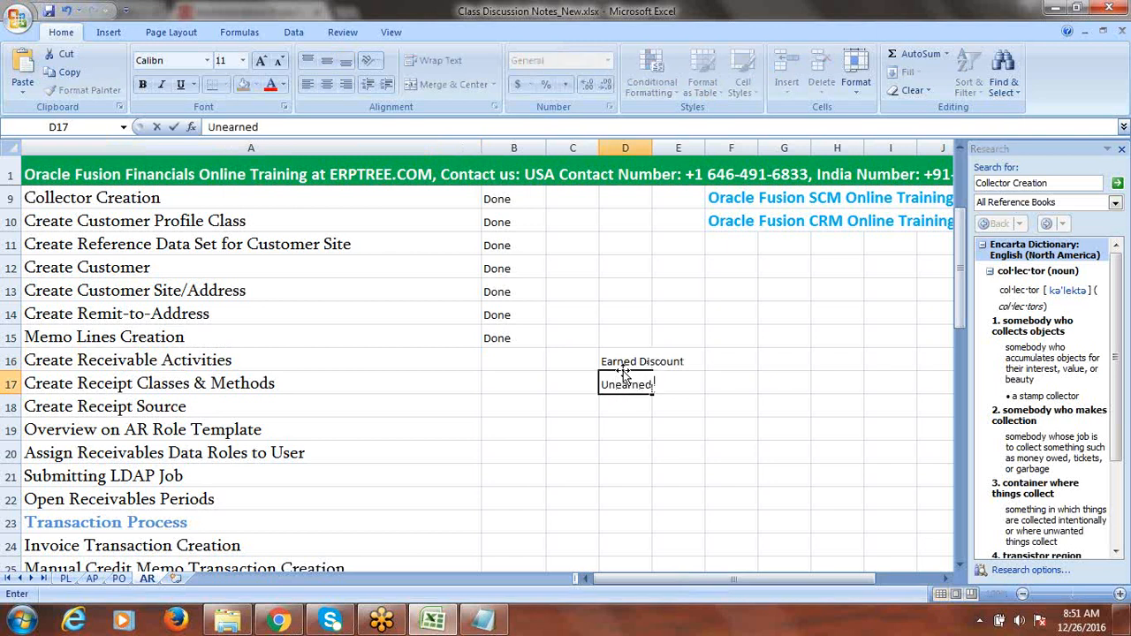
{"action": "type", "text": " Disount"}
{"action": "key", "text": "Tab"}
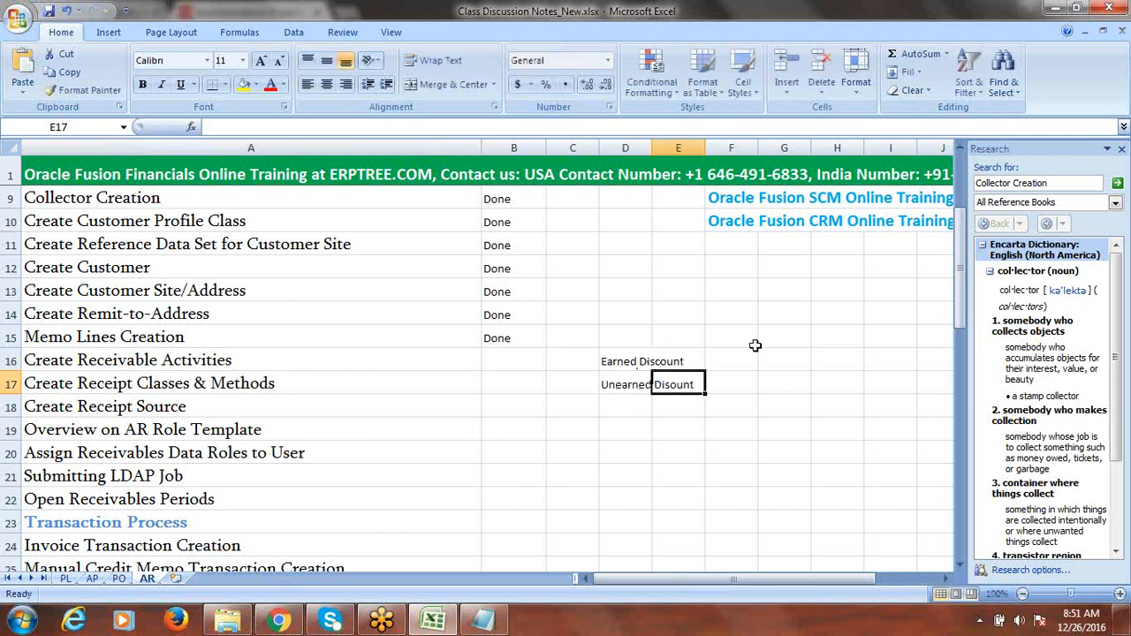
{"action": "left_click", "coordinate": [733, 359]}
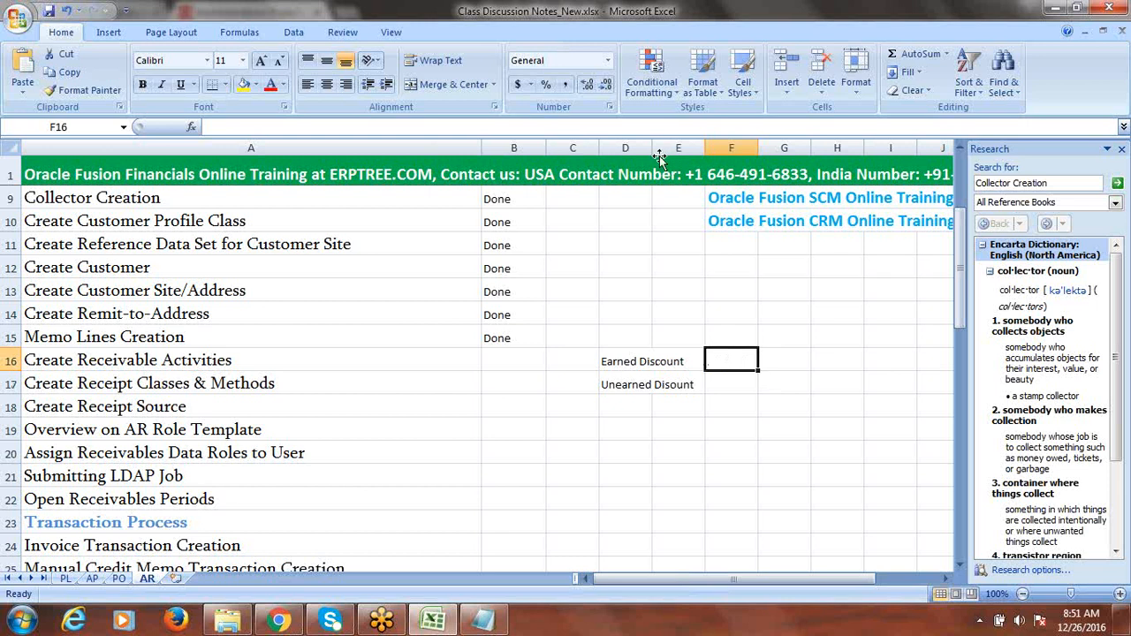
{"action": "left_click", "coordinate": [633, 358]}
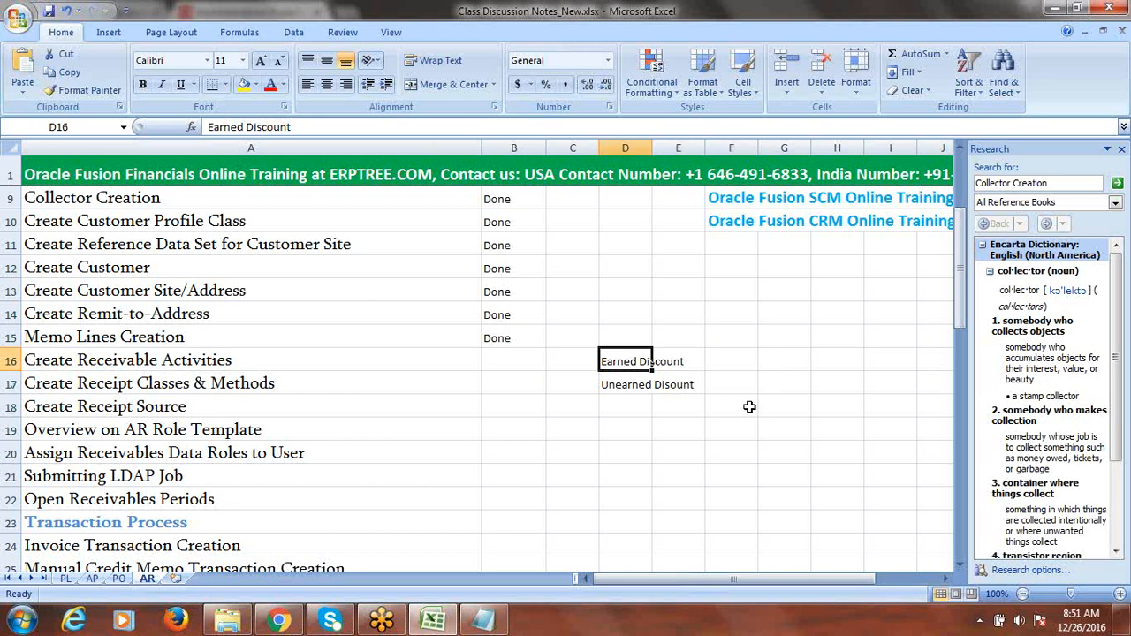
- Review the Earned Discount and Unearned Disount notes in D16:E17 for Create Receivable Activities
{"action": "left_click", "coordinate": [563, 361]}
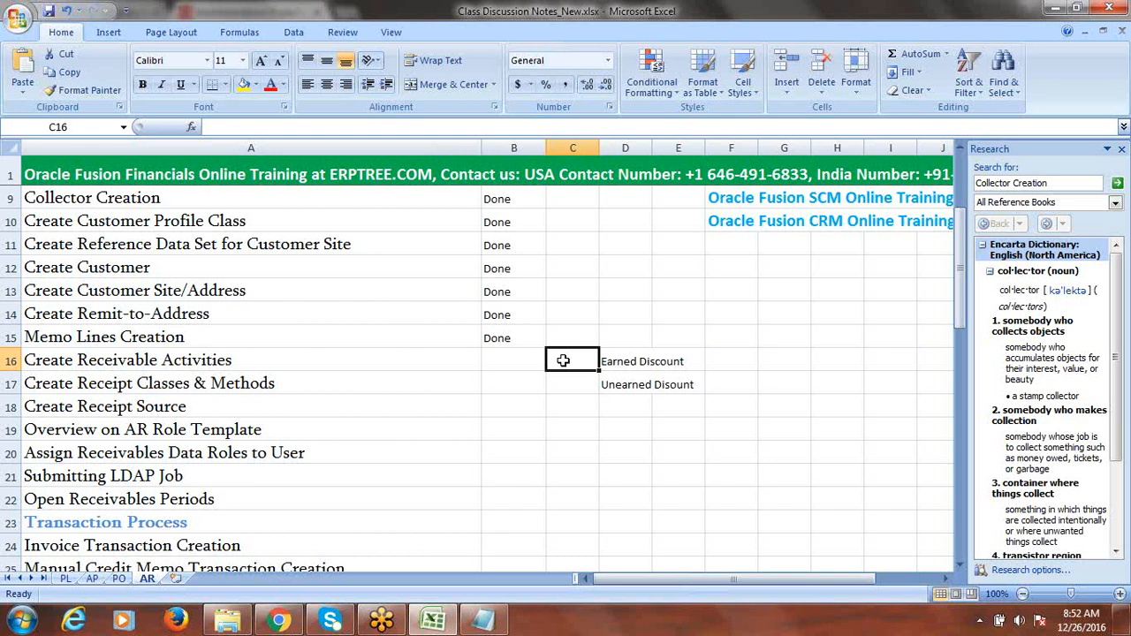
{"action": "left_click", "coordinate": [623, 363]}
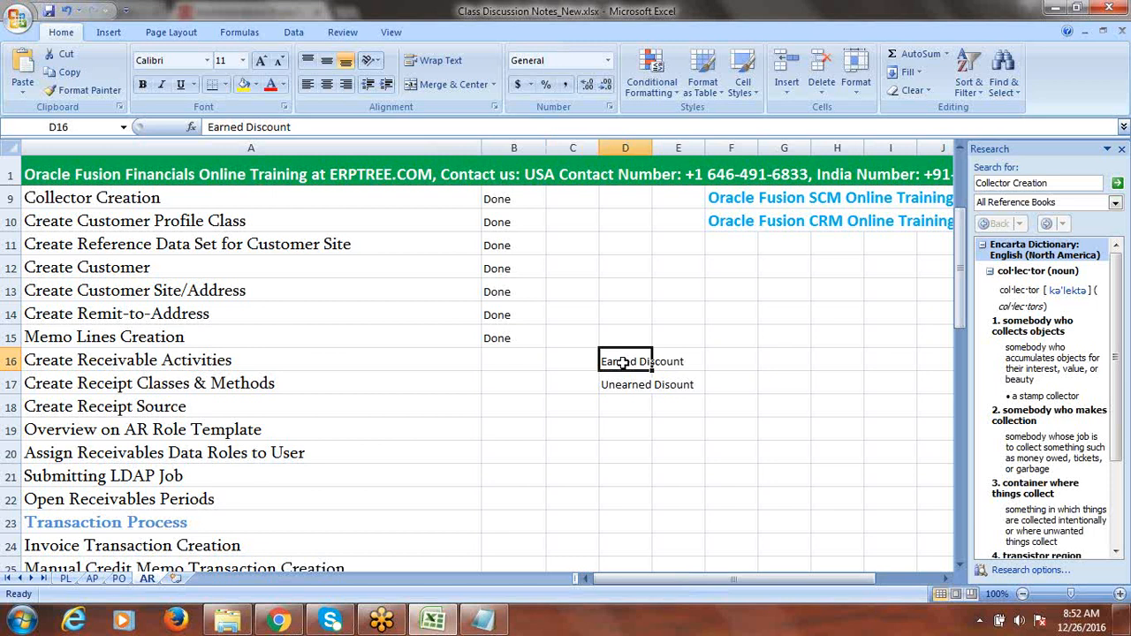
{"action": "left_click", "coordinate": [624, 384]}
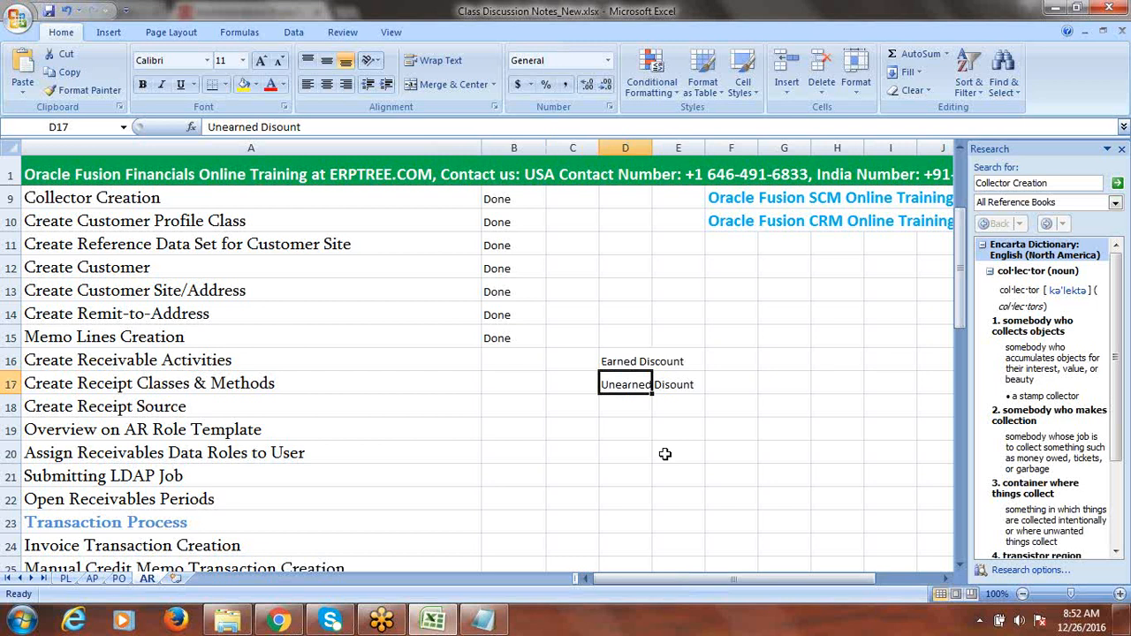
{"action": "left_click_drag", "start_coordinate": [627, 360], "coordinate": [661, 384]}
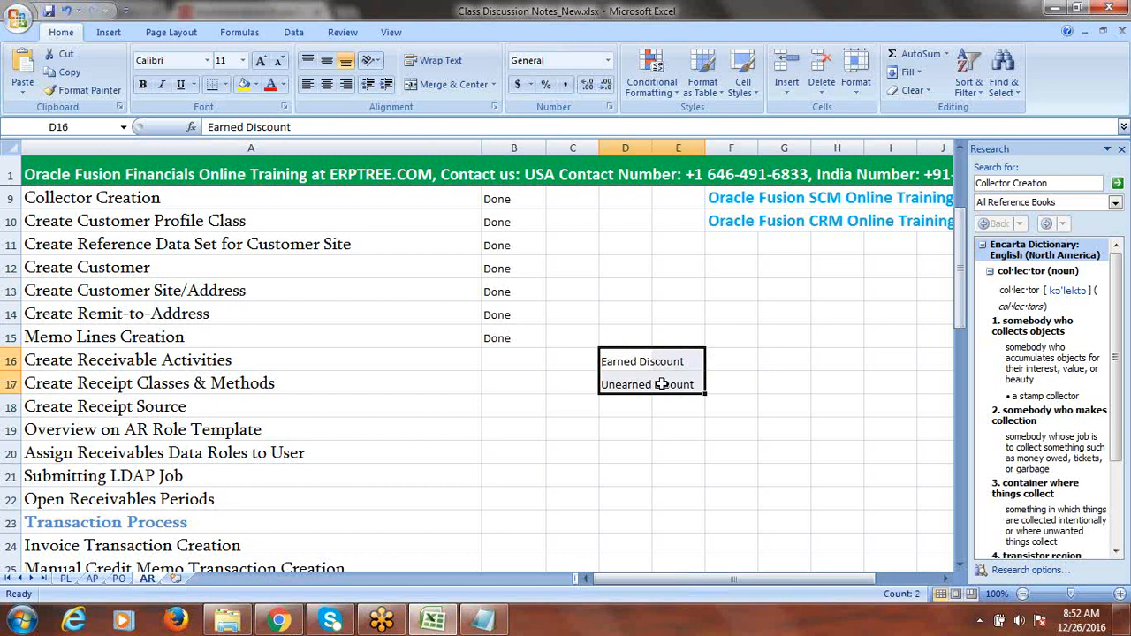
{"action": "left_click", "coordinate": [197, 360]}
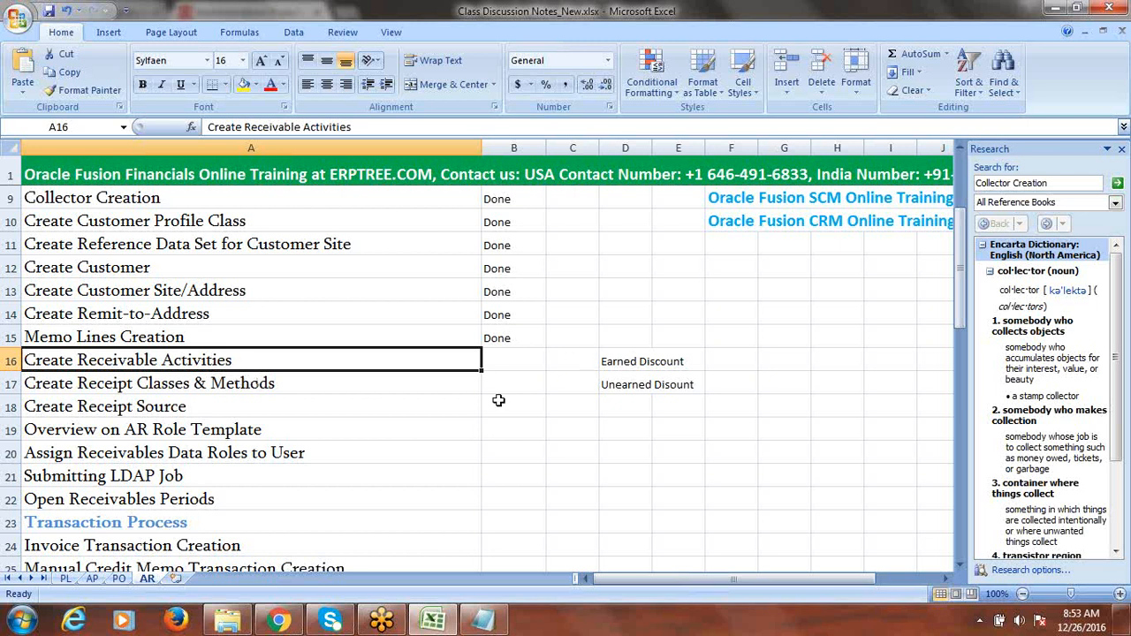
- Revisit both discount notes, then return to the Fusion project in the browser
{"action": "left_click", "coordinate": [619, 364]}
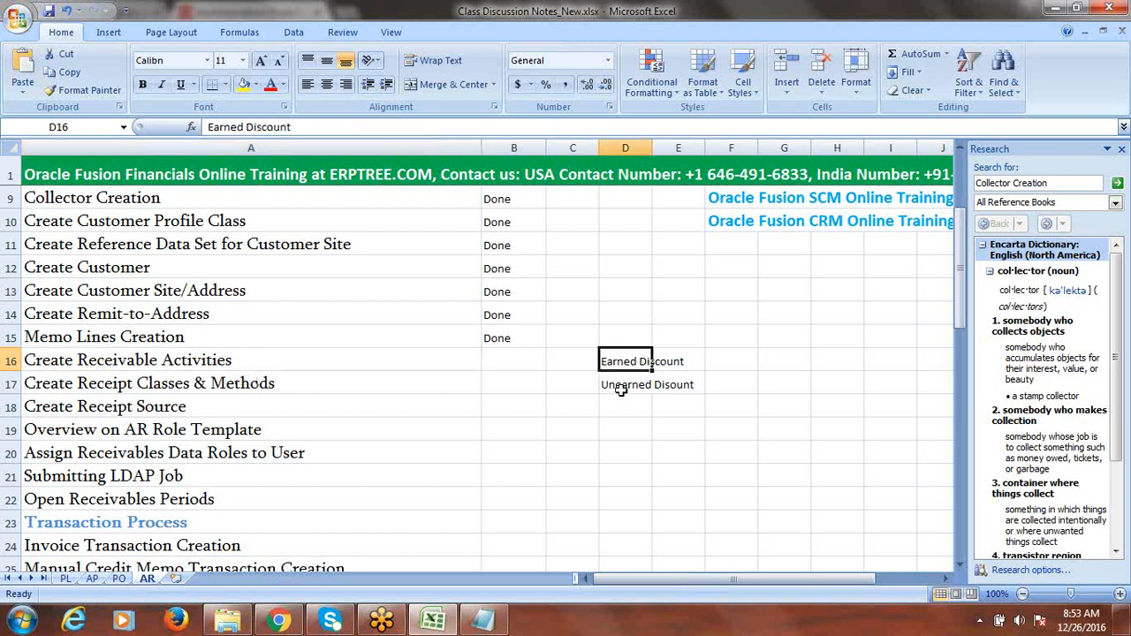
{"action": "left_click", "coordinate": [622, 392]}
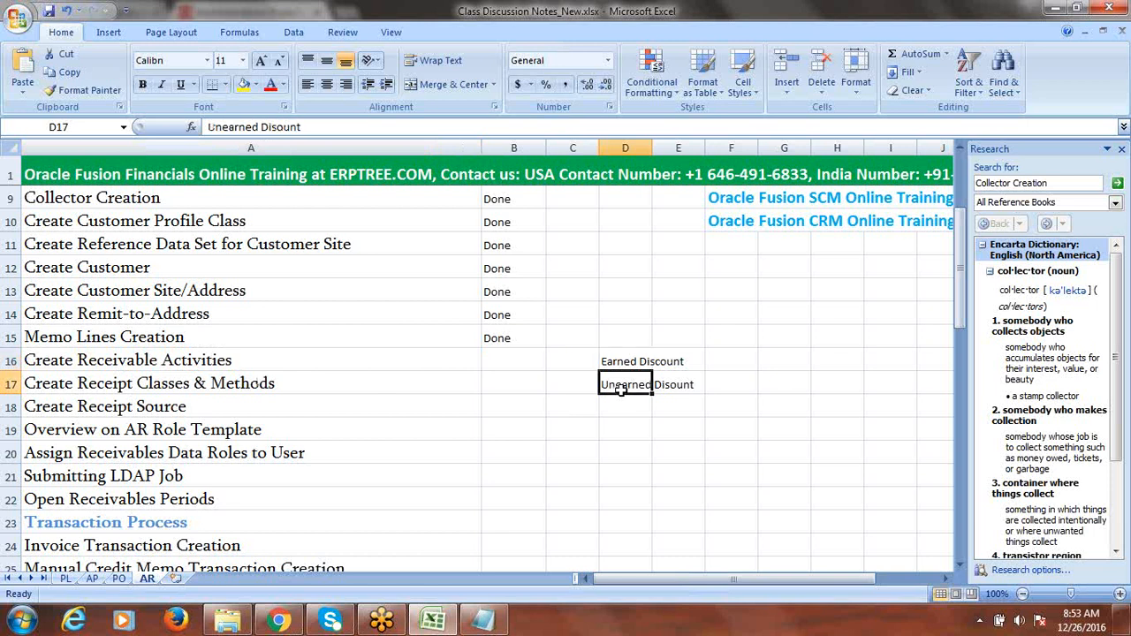
{"action": "left_click", "coordinate": [278, 359]}
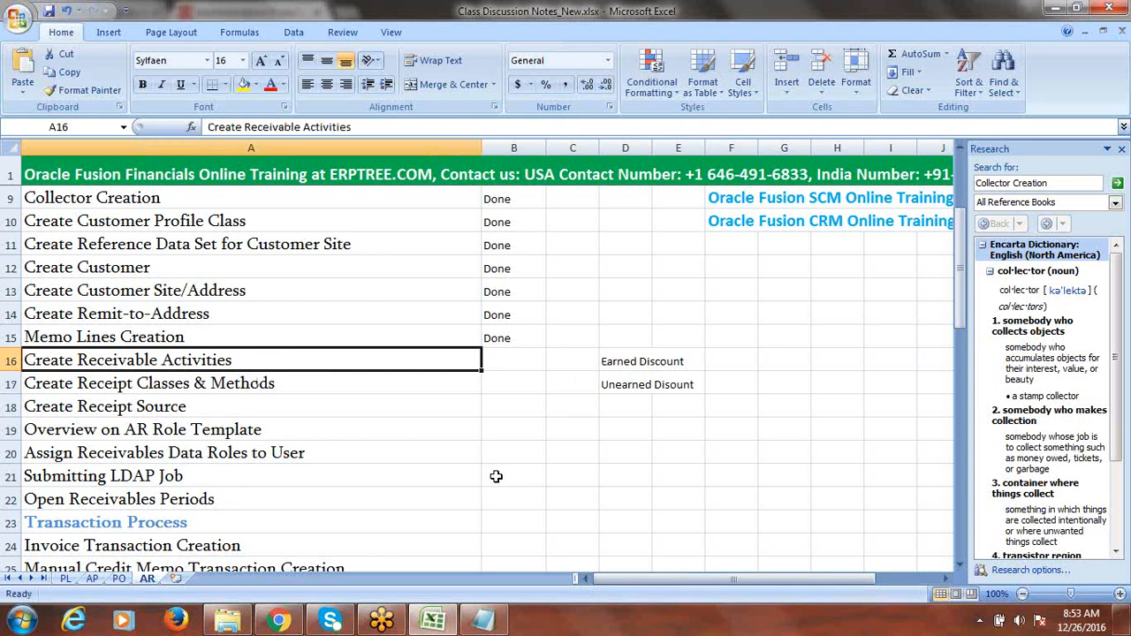
{"action": "key", "text": "alt+Tab"}
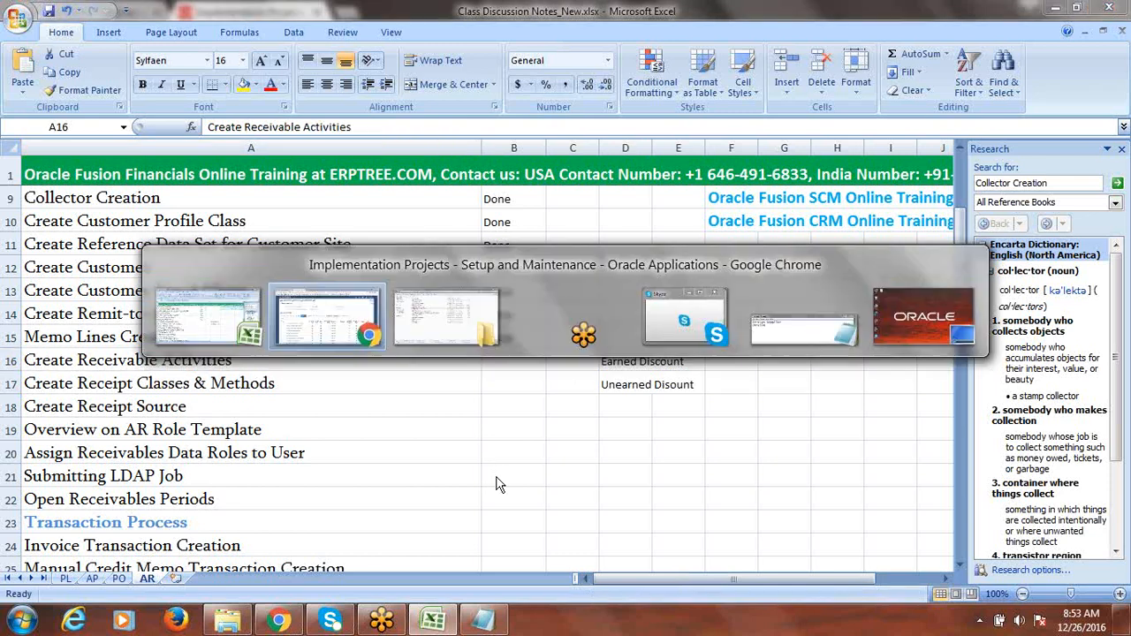
- Search tasks for 'Receivables Ac' and go to Manage Receivables Activities
{"action": "left_click", "coordinate": [139, 327]}
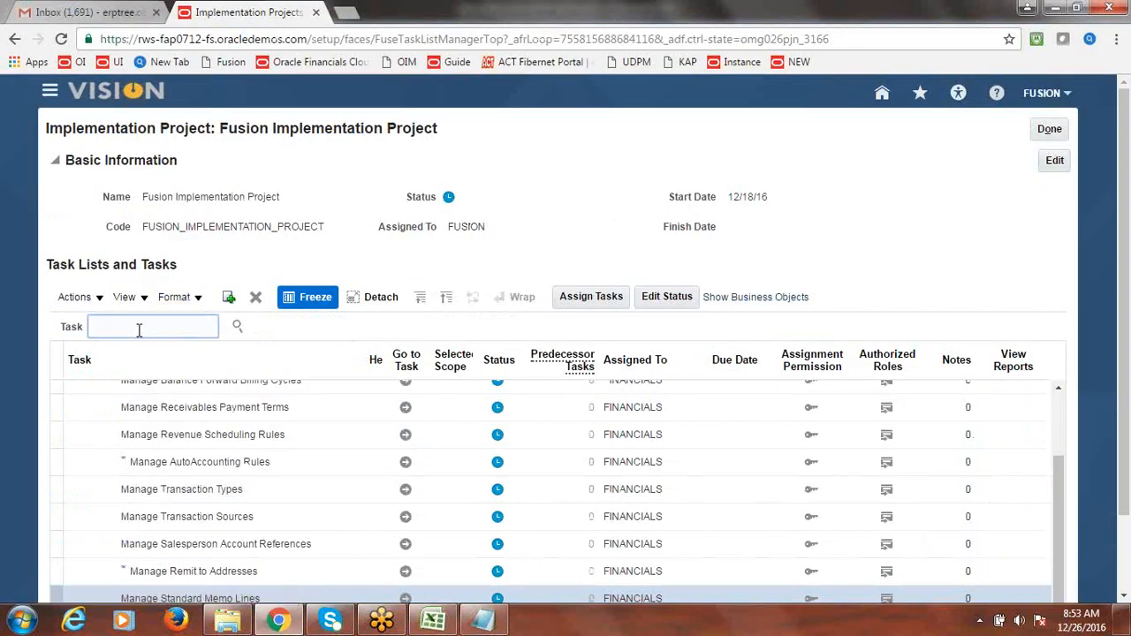
{"action": "type", "text": "Re"}
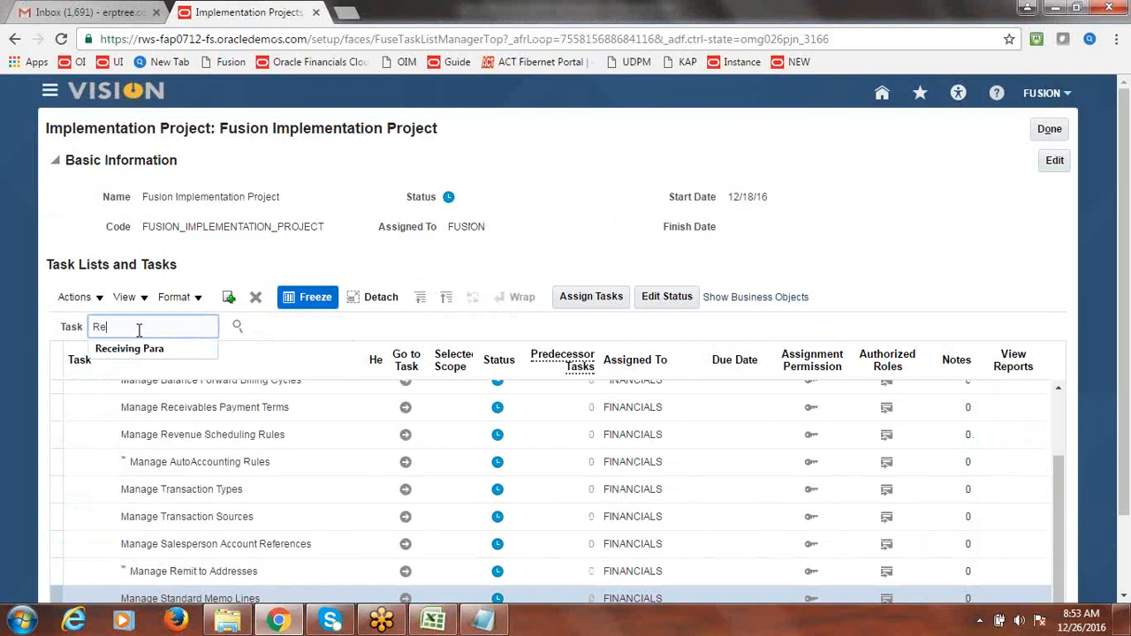
{"action": "type", "text": "ceivables Ac"}
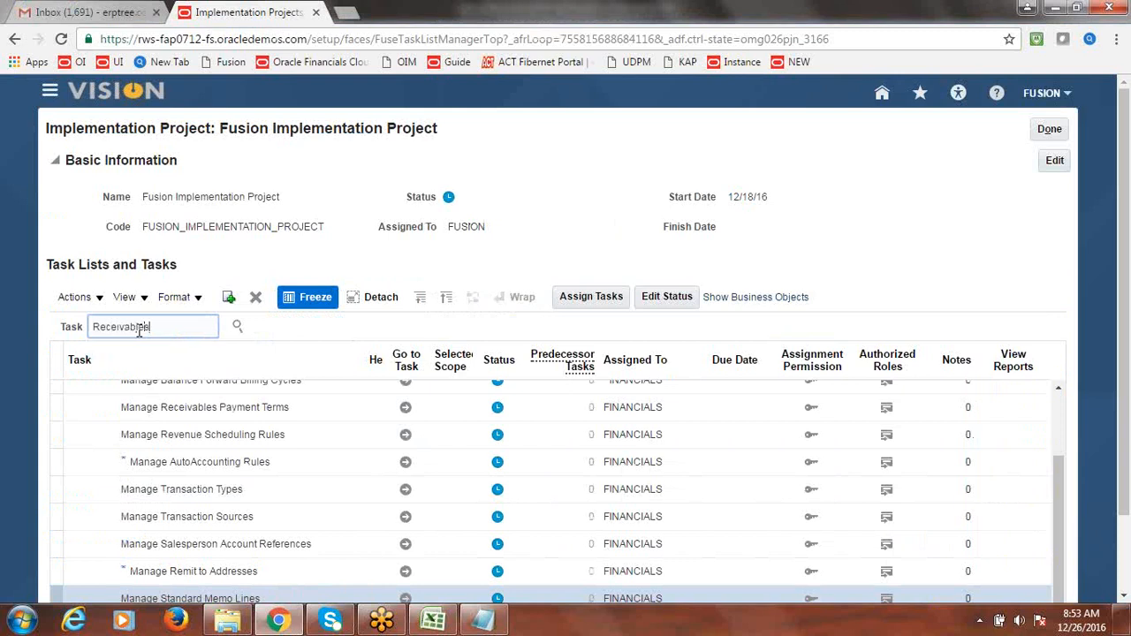
{"action": "left_click", "coordinate": [237, 327]}
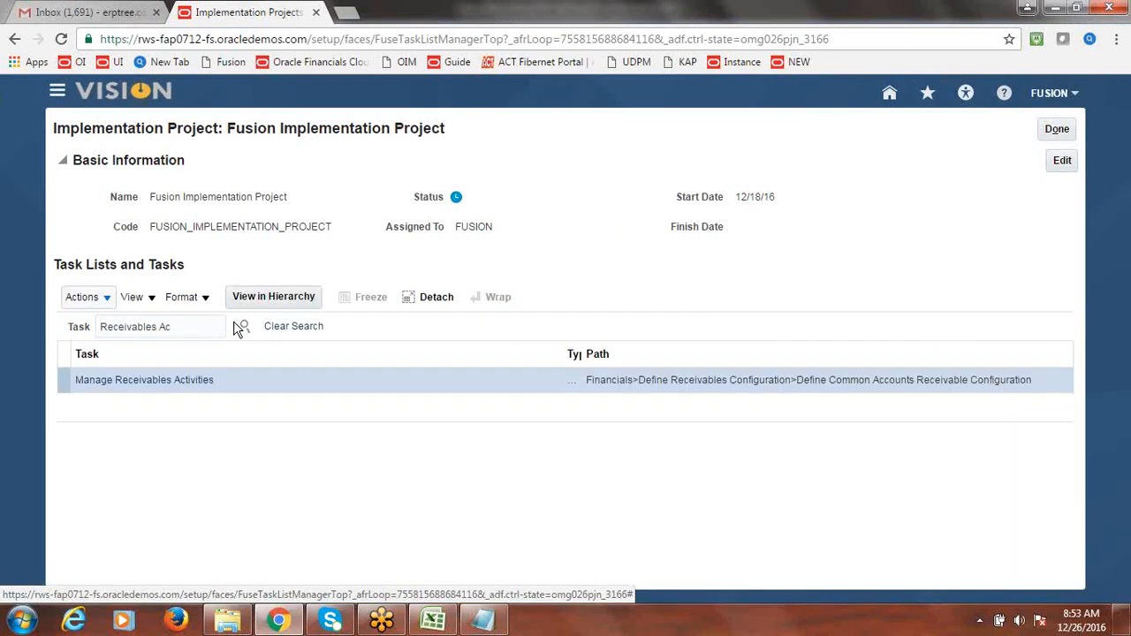
{"action": "left_click", "coordinate": [155, 376]}
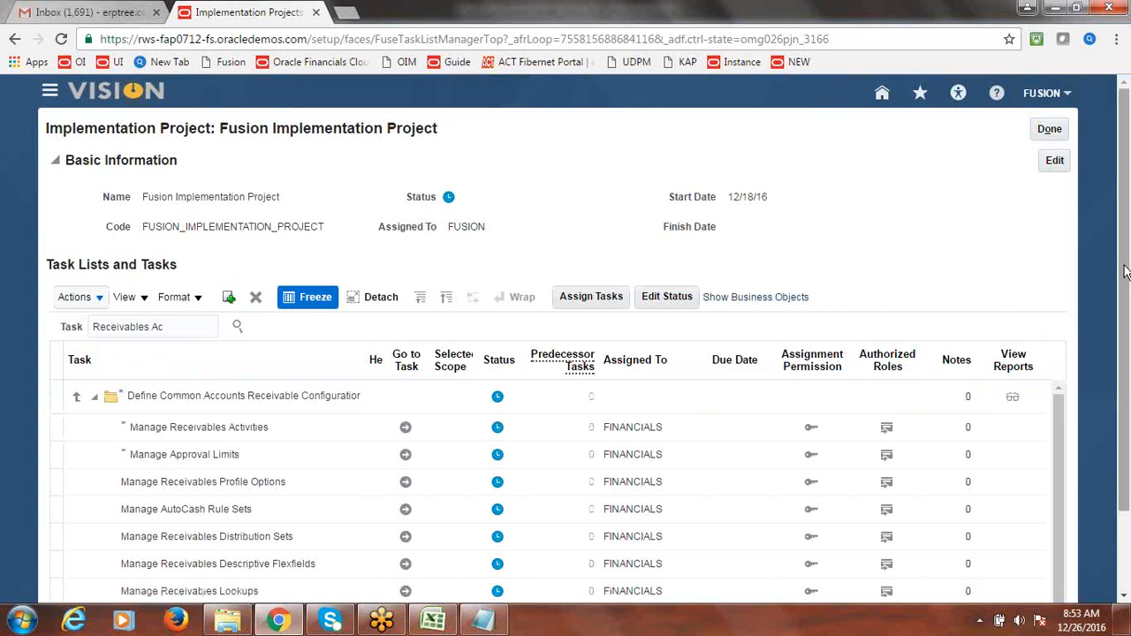
{"action": "left_click_drag", "start_coordinate": [1126, 273], "coordinate": [1122, 382]}
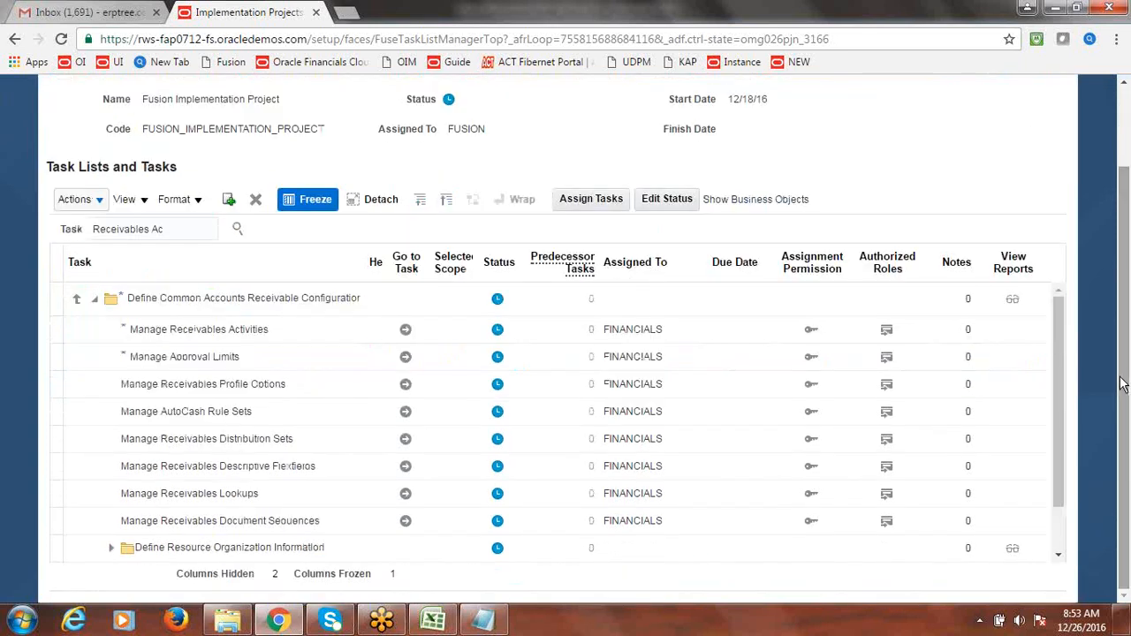
{"action": "left_click", "coordinate": [405, 333]}
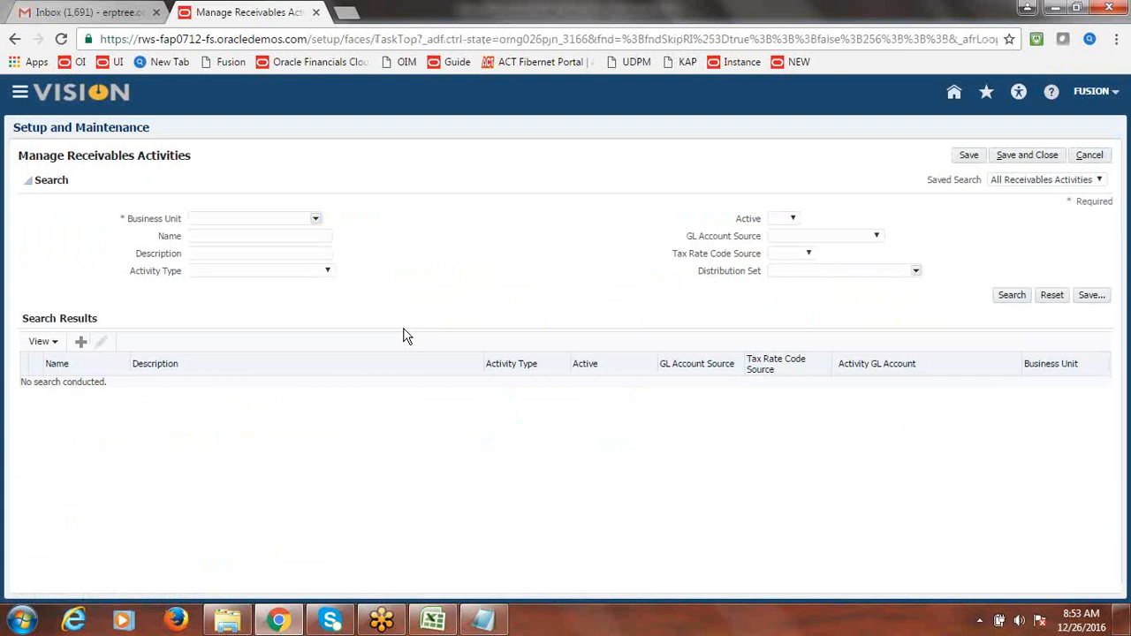
- Search the business units for 'Fusion', closing the search without selecting one
{"action": "left_click", "coordinate": [315, 217]}
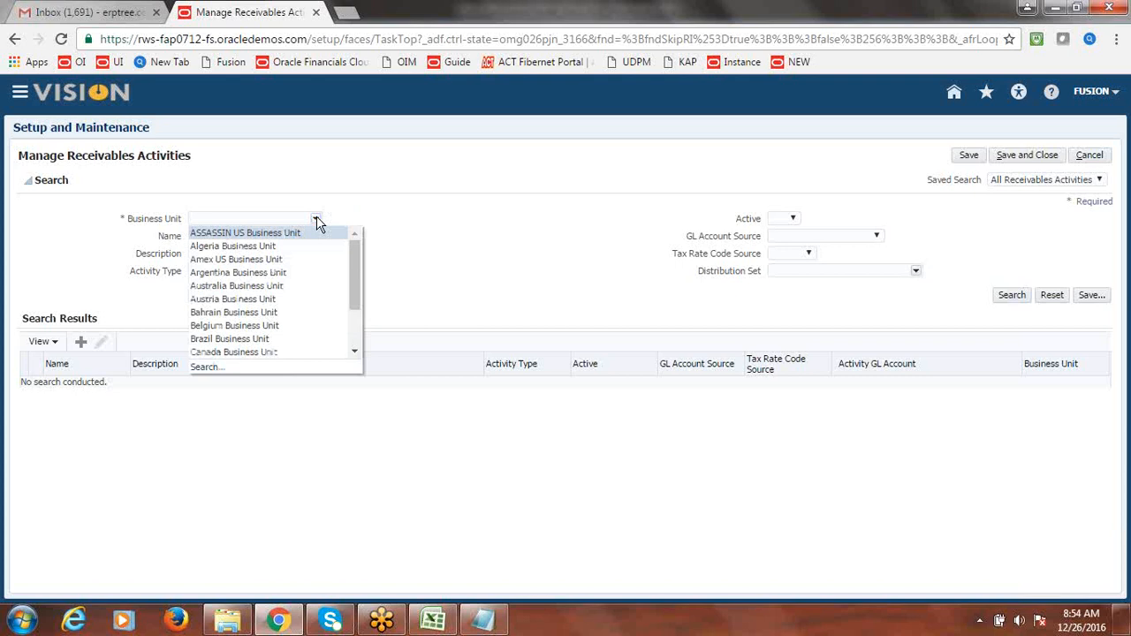
{"action": "left_click_drag", "start_coordinate": [353, 277], "coordinate": [352, 318]}
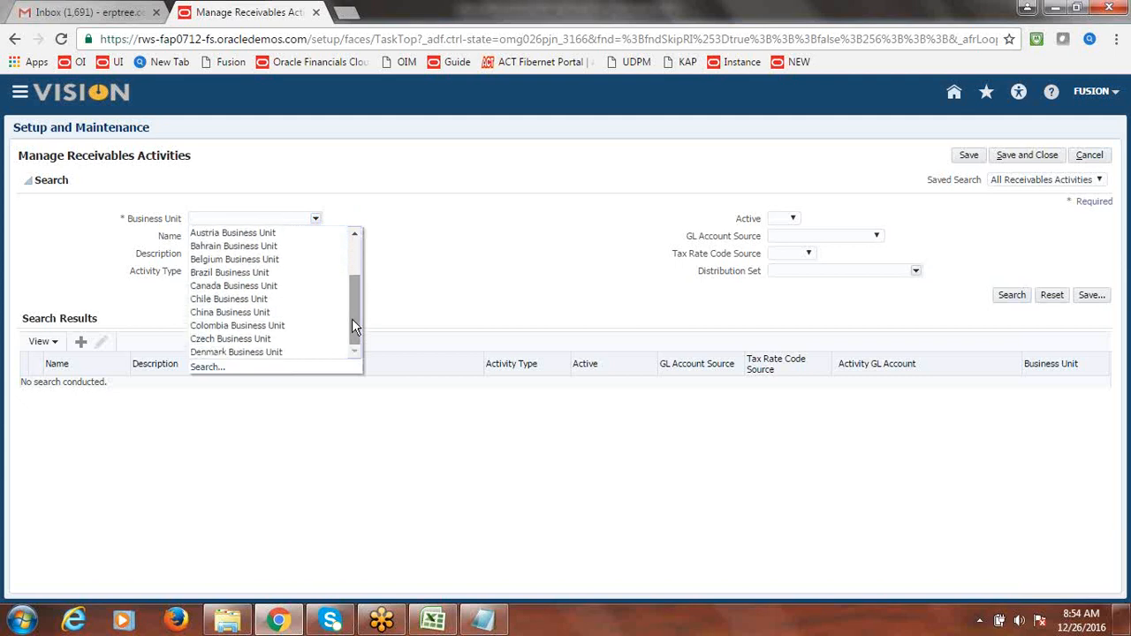
{"action": "mouse_move", "coordinate": [359, 334]}
{"action": "left_mouse_down"}
{"action": "mouse_move", "coordinate": [362, 288]}
{"action": "mouse_move", "coordinate": [358, 351]}
{"action": "left_mouse_up"}
{"action": "left_click", "coordinate": [208, 367]}
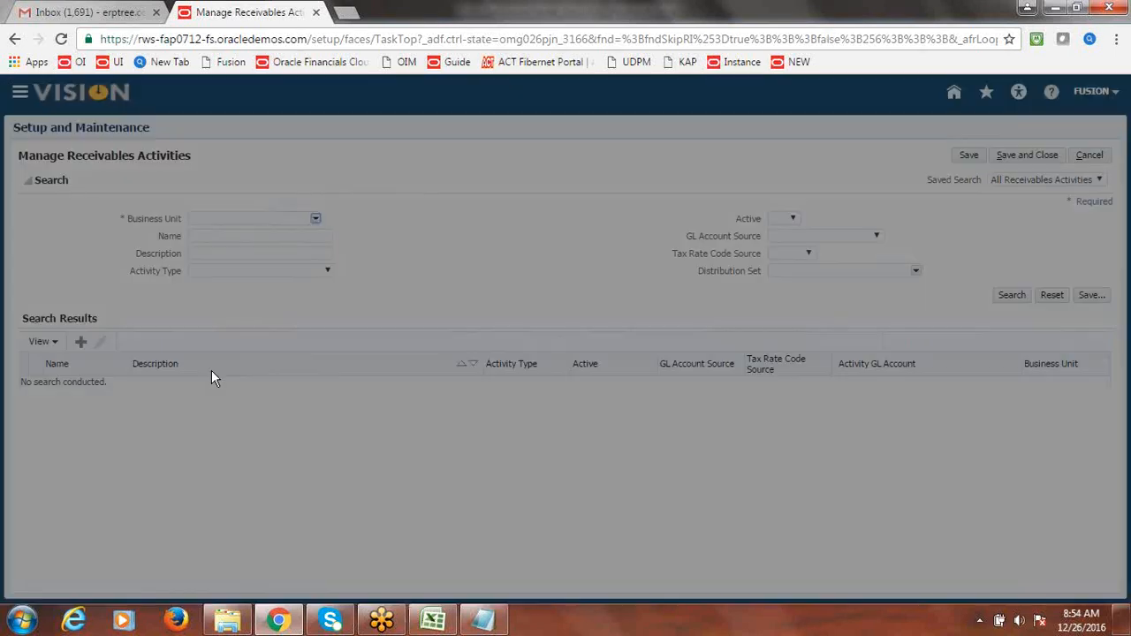
{"action": "left_click", "coordinate": [525, 230]}
{"action": "type", "text": "Fusion"}
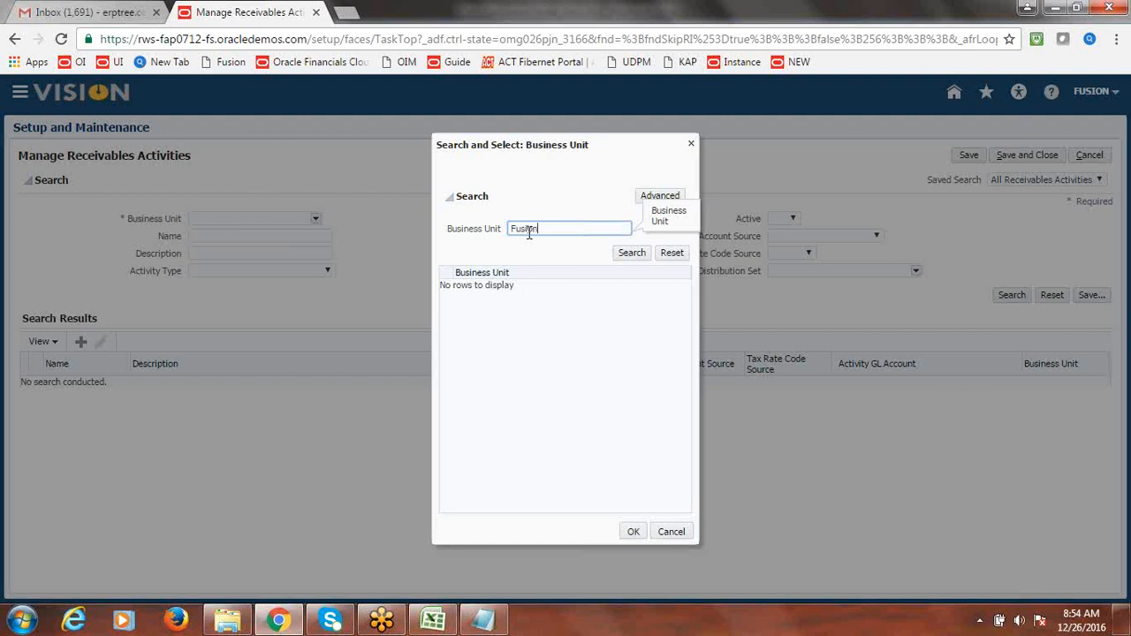
{"action": "left_click", "coordinate": [629, 254]}
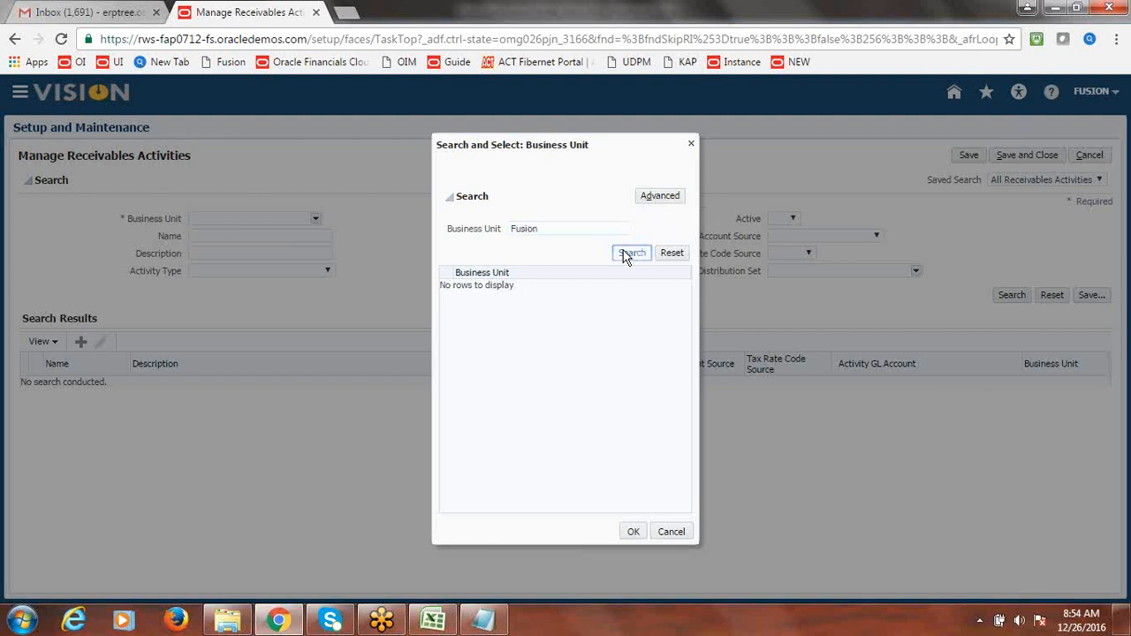
{"action": "left_click", "coordinate": [627, 256]}
{"action": "left_click", "coordinate": [691, 144]}
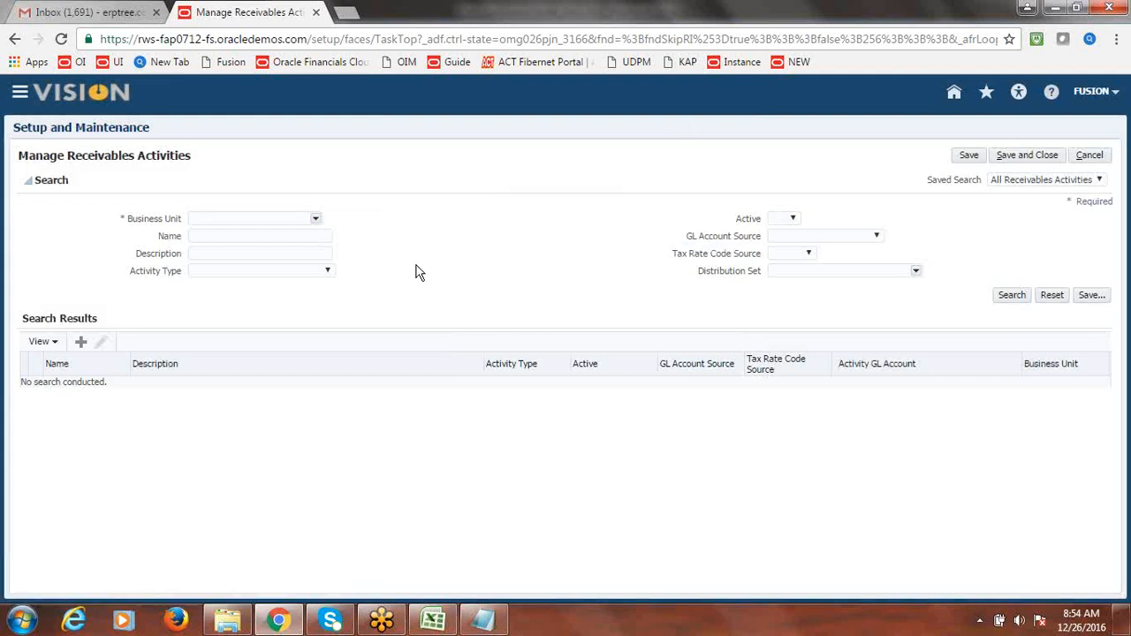
- Browse the Business Unit list again and close it without a selection
{"action": "left_click", "coordinate": [315, 218]}
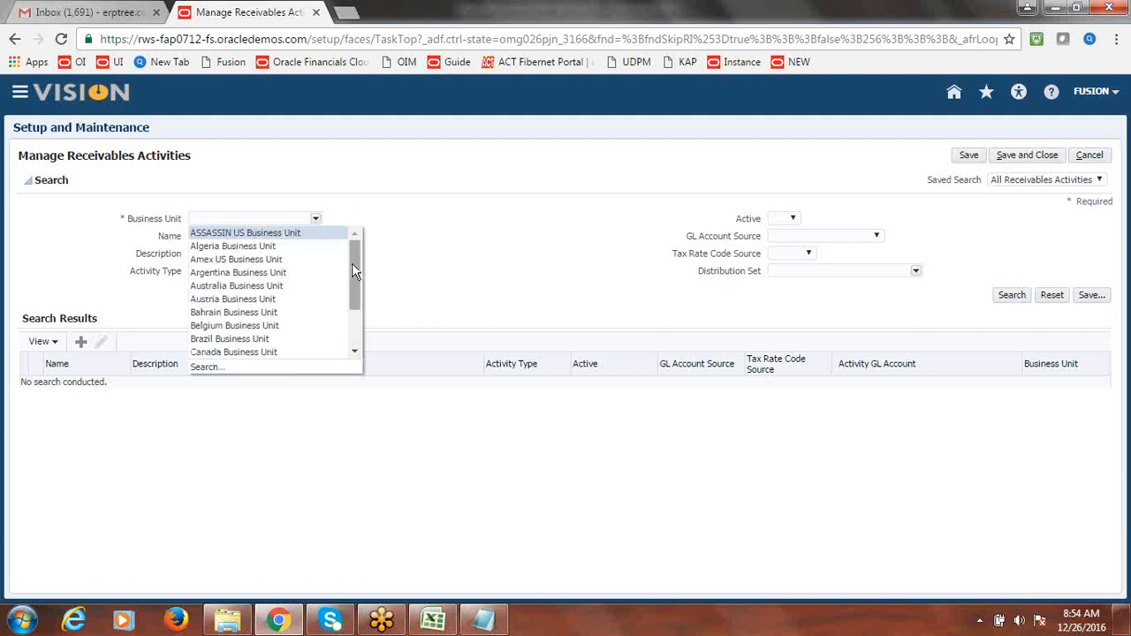
{"action": "mouse_move", "coordinate": [352, 265]}
{"action": "left_mouse_down"}
{"action": "mouse_move", "coordinate": [354, 314]}
{"action": "mouse_move", "coordinate": [354, 257]}
{"action": "left_mouse_up"}
{"action": "left_click_drag", "start_coordinate": [359, 268], "coordinate": [358, 315]}
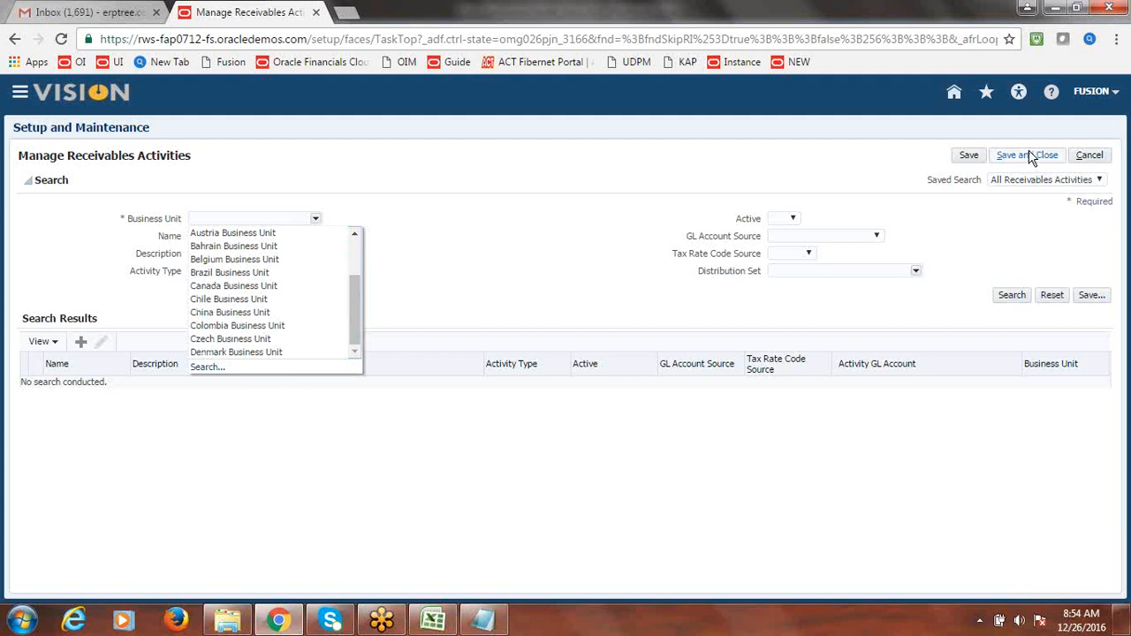
{"action": "left_click", "coordinate": [989, 201]}
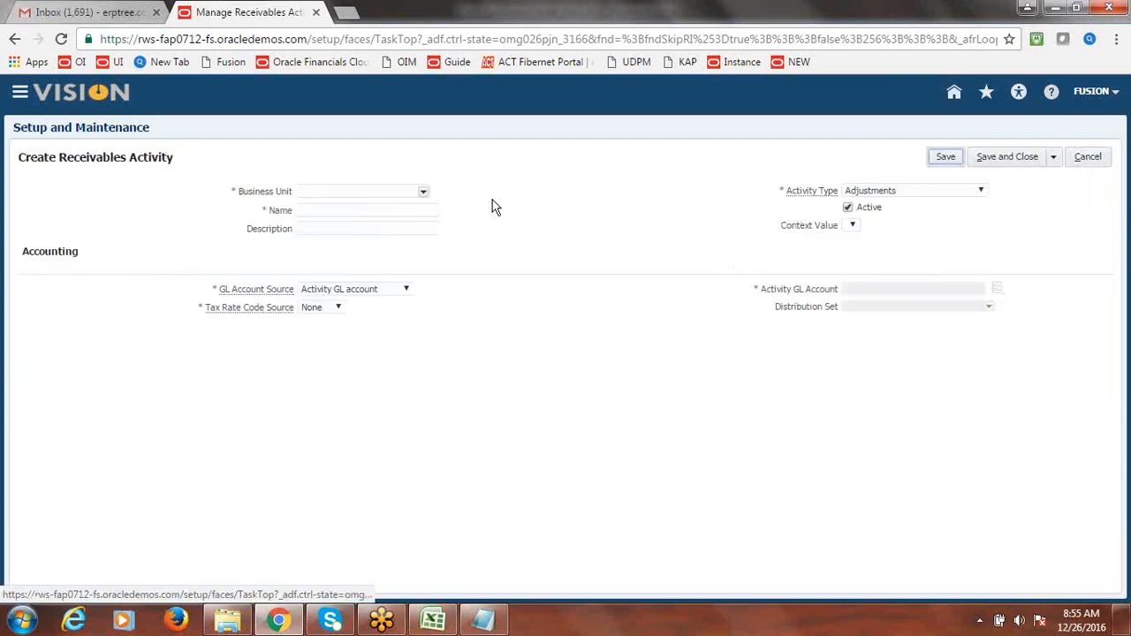
- Choose Fusion US Business Unit and name the activity 'Fusion Earned Discount'
{"action": "left_click", "coordinate": [424, 191]}
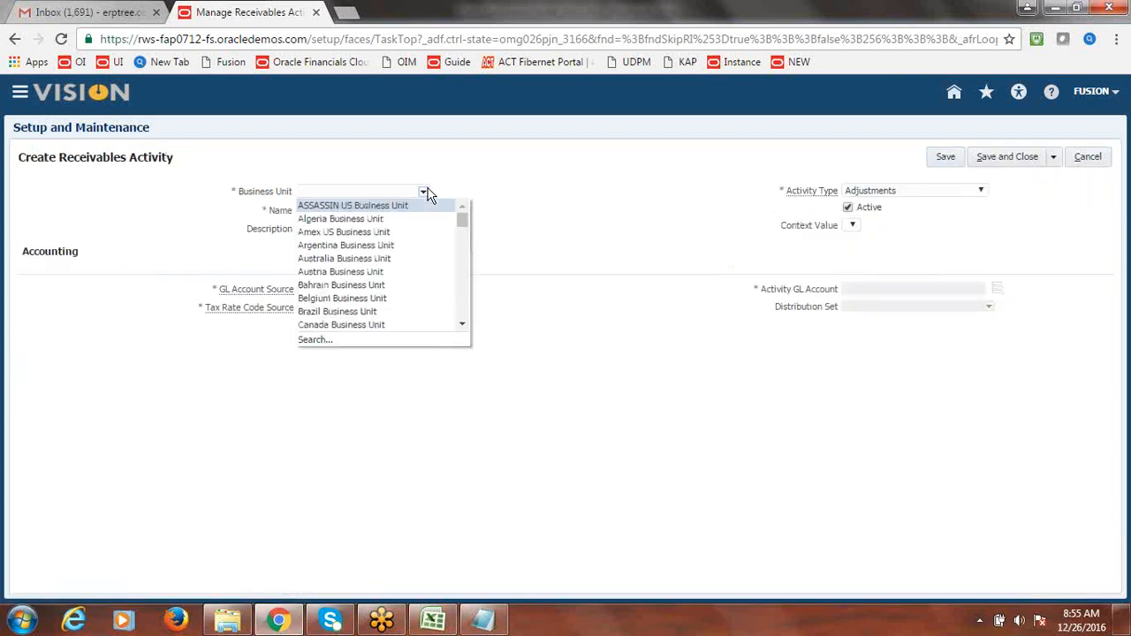
{"action": "left_click_drag", "start_coordinate": [466, 223], "coordinate": [465, 237]}
{"action": "left_click", "coordinate": [390, 304]}
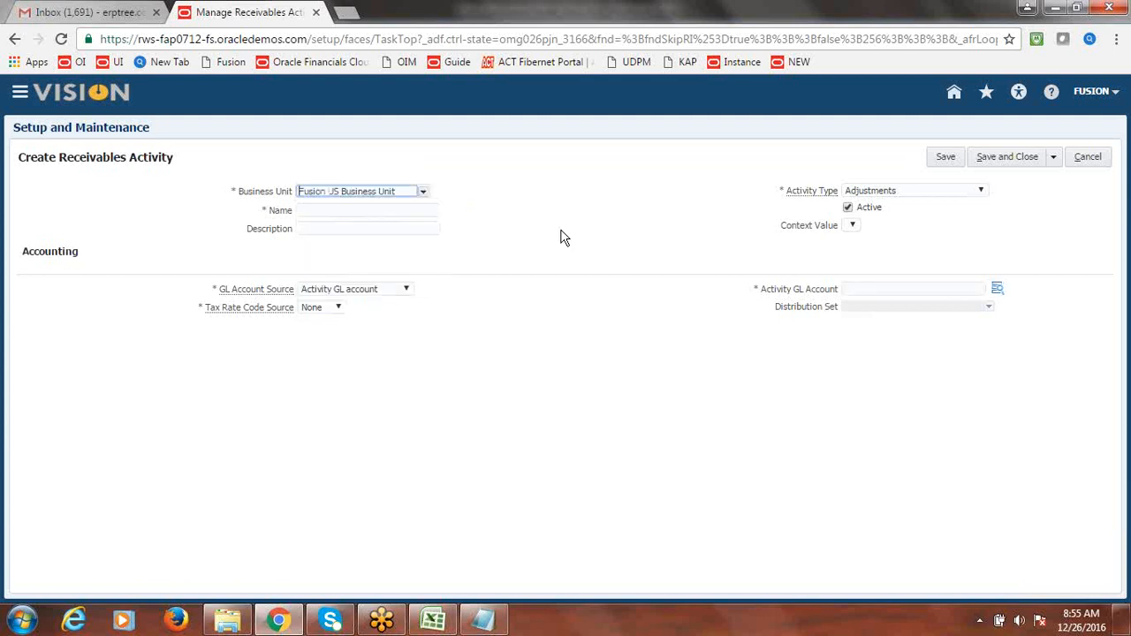
{"action": "left_click", "coordinate": [379, 211]}
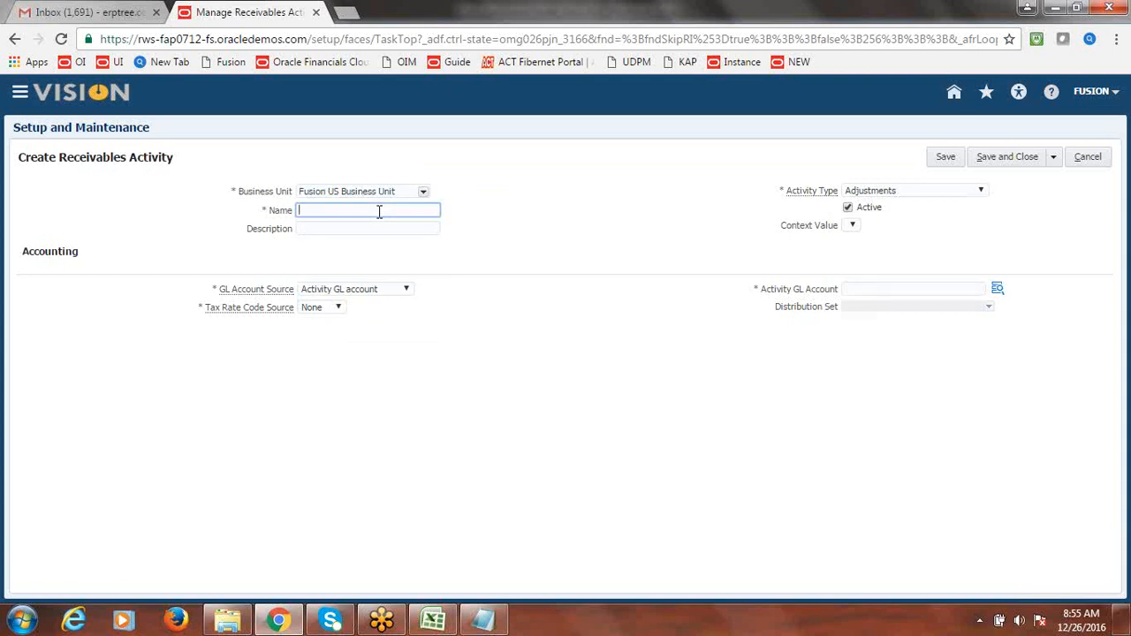
{"action": "type", "text": "Fusion Earned Discount"}
- Copy the name into Description and set Activity Type to Earned discount
{"action": "triple_click", "coordinate": [414, 212]}
{"action": "key", "text": "ctrl+c"}
{"action": "left_click", "coordinate": [349, 231]}
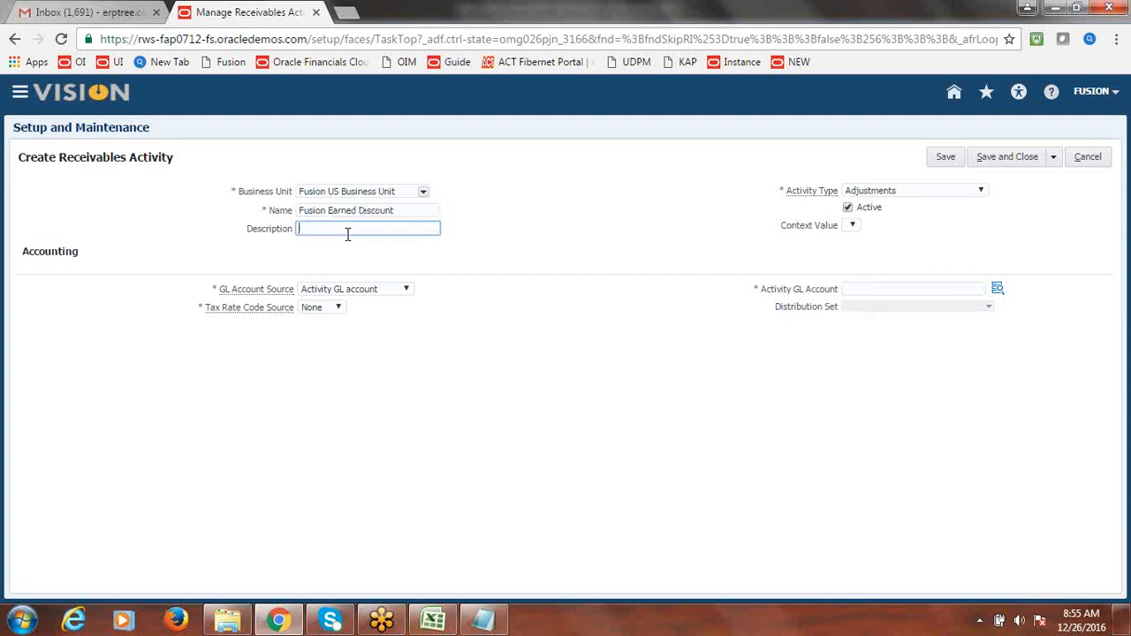
{"action": "key", "text": "ctrl+v"}
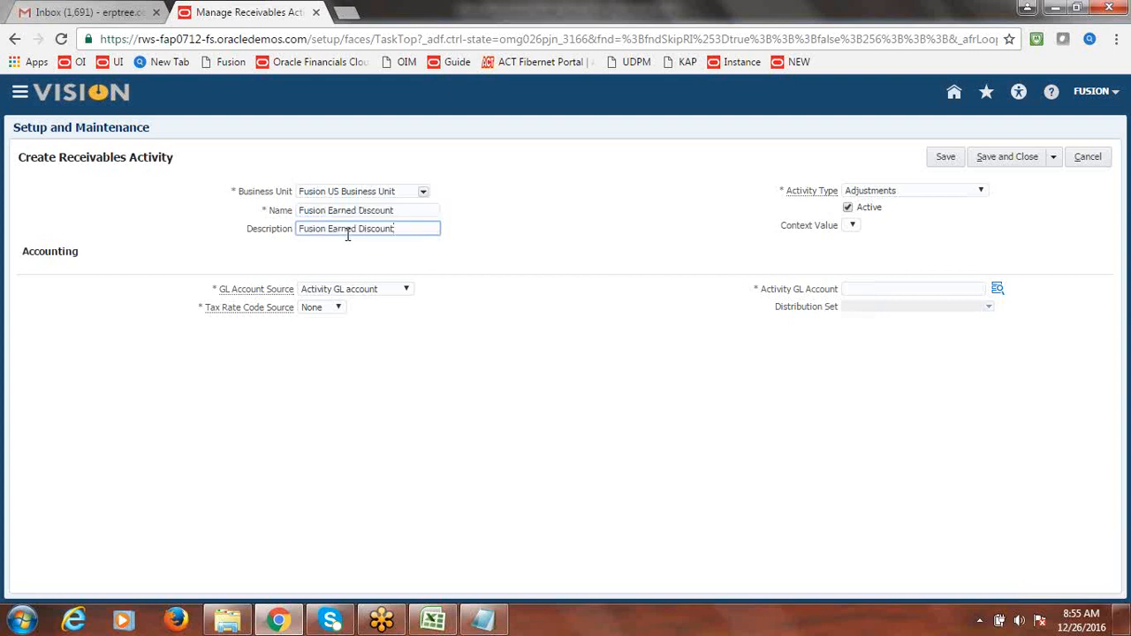
{"action": "left_click", "coordinate": [522, 237]}
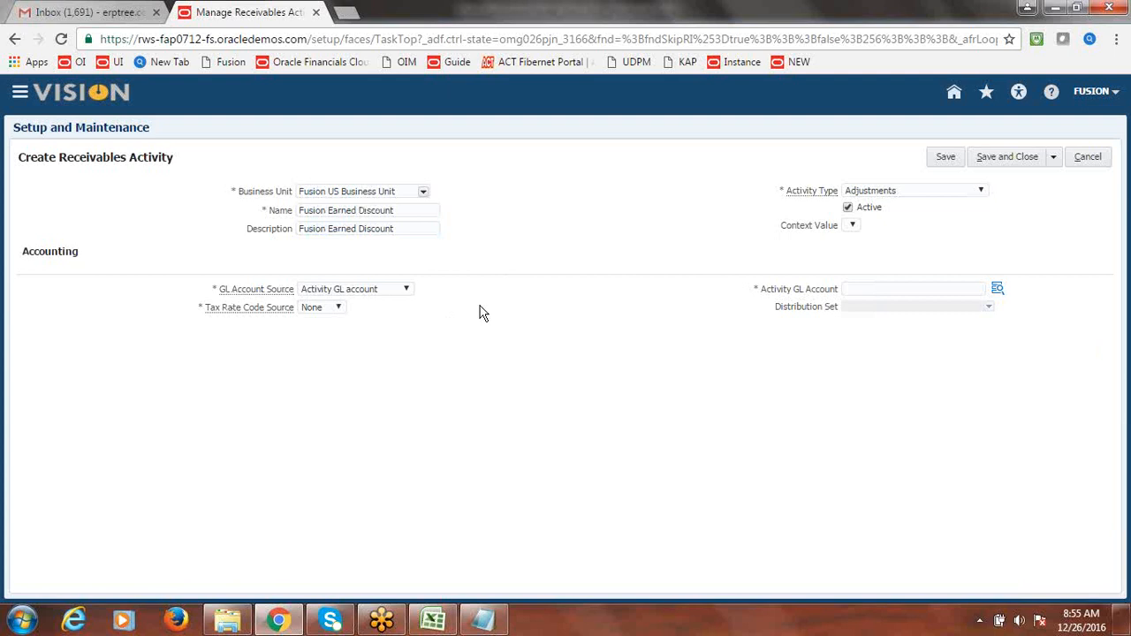
{"action": "left_click", "coordinate": [981, 194]}
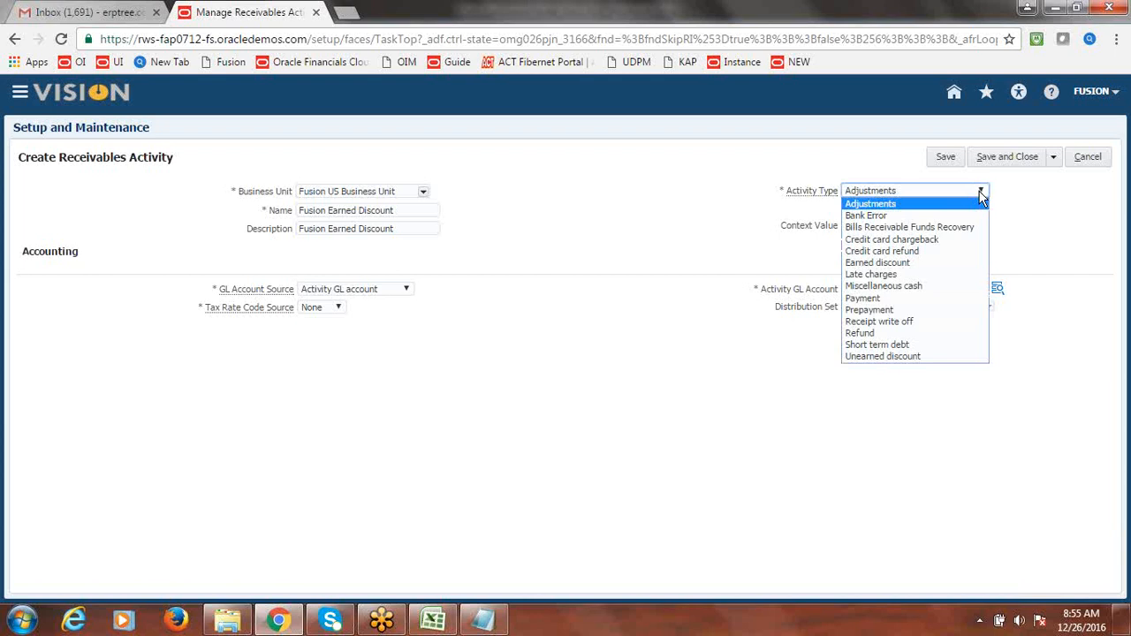
{"action": "left_click", "coordinate": [921, 262]}
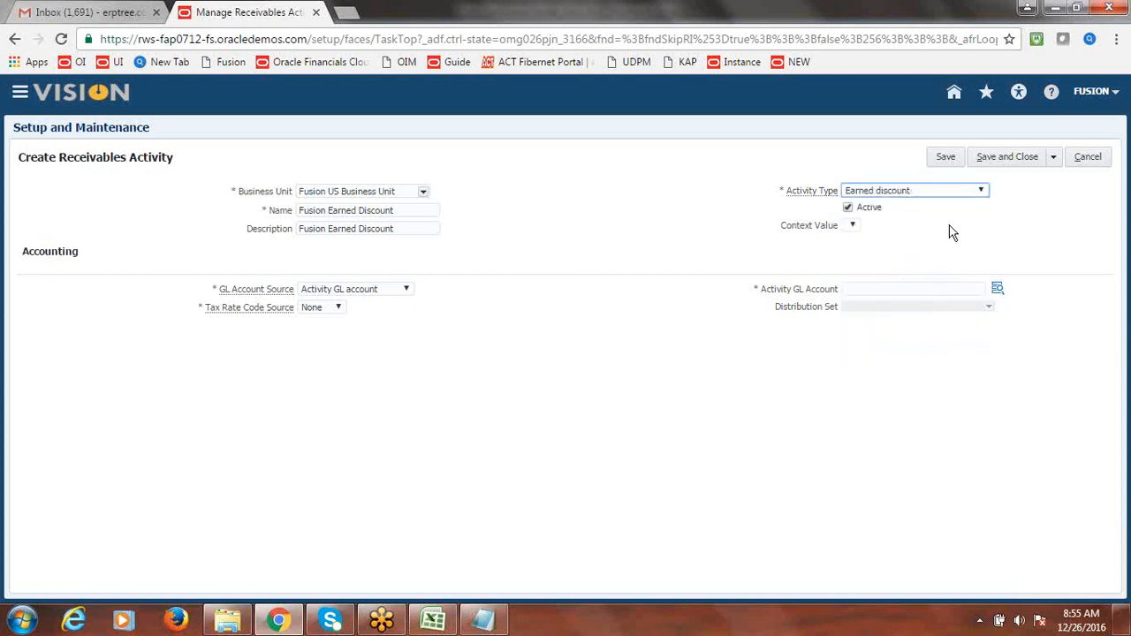
- Set the GL account's company to 1000 Fusion Financial Services and department to 1000 Finance
{"action": "left_click", "coordinate": [998, 290]}
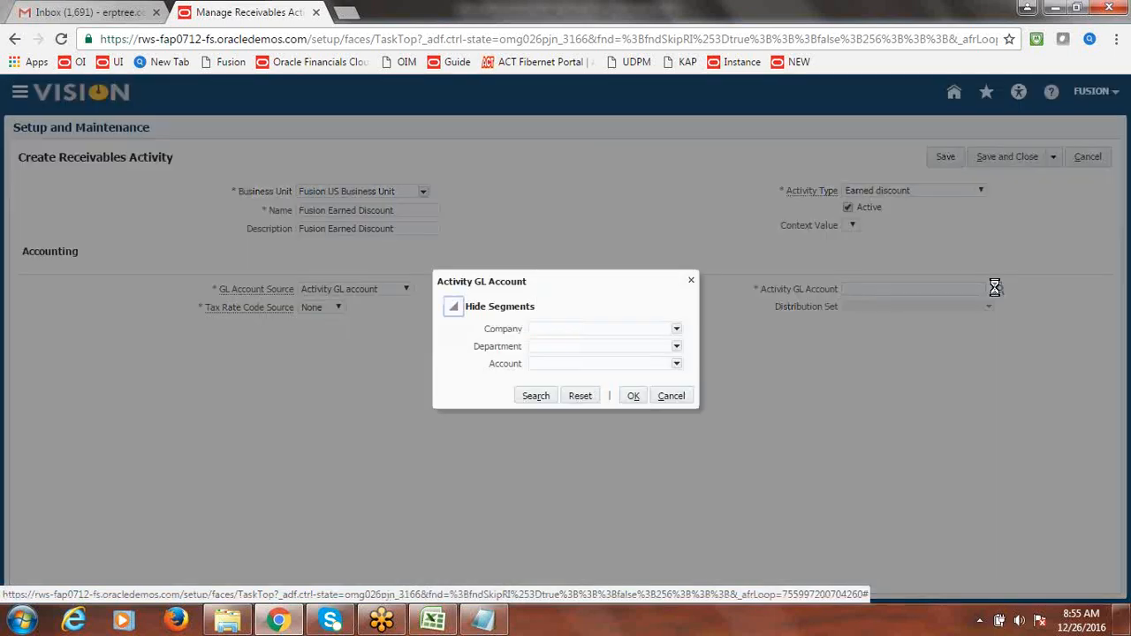
{"action": "left_click", "coordinate": [677, 332]}
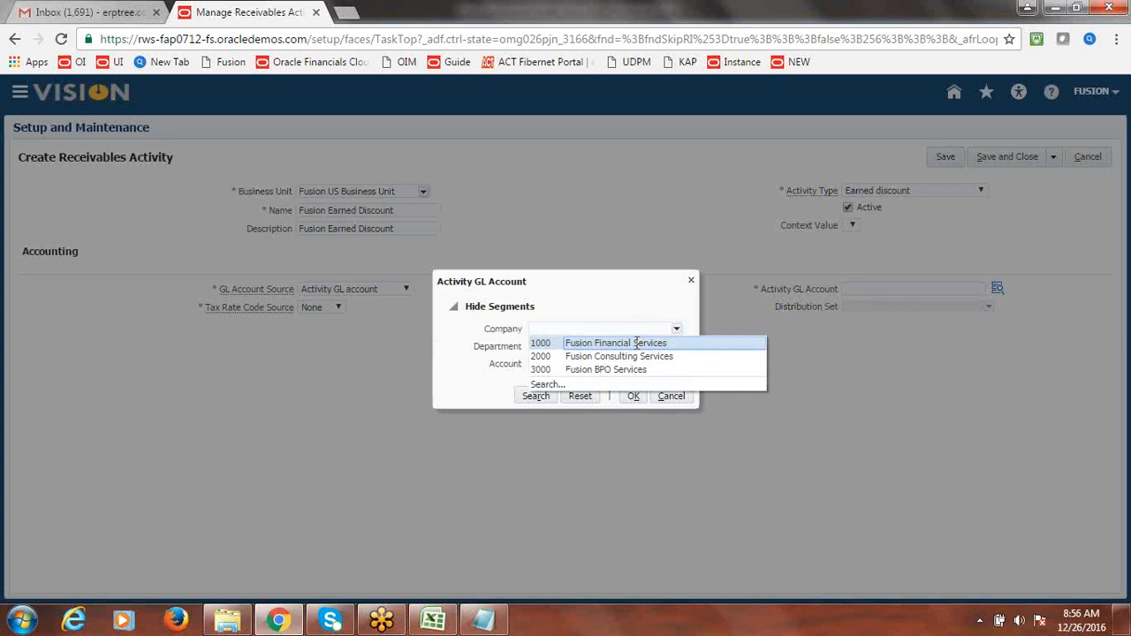
{"action": "left_click", "coordinate": [656, 343]}
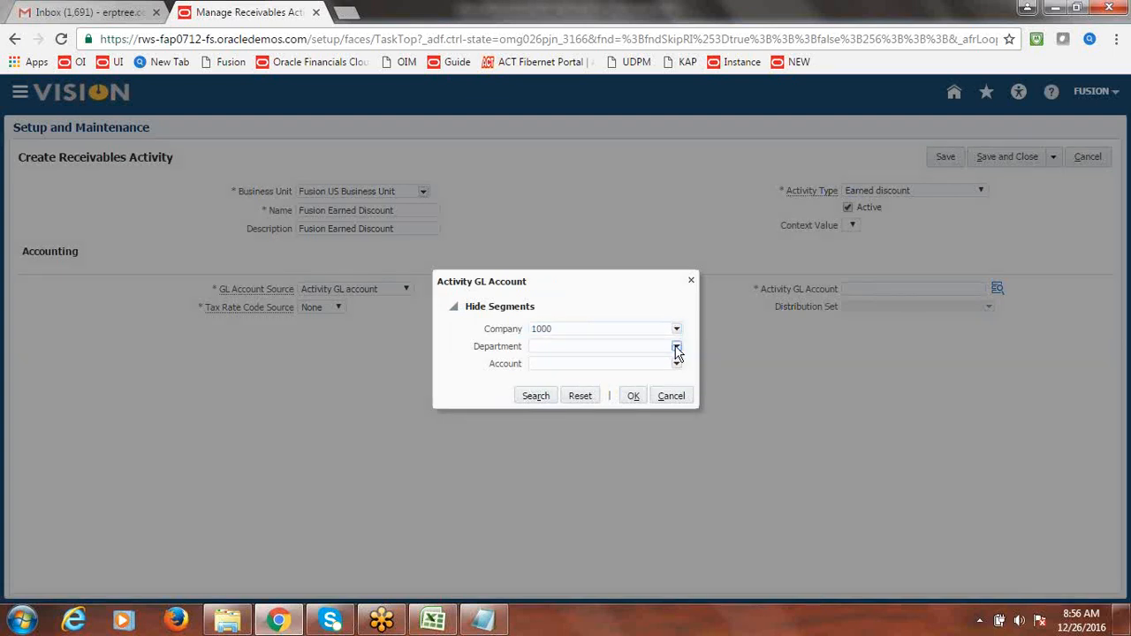
{"action": "left_click", "coordinate": [677, 349]}
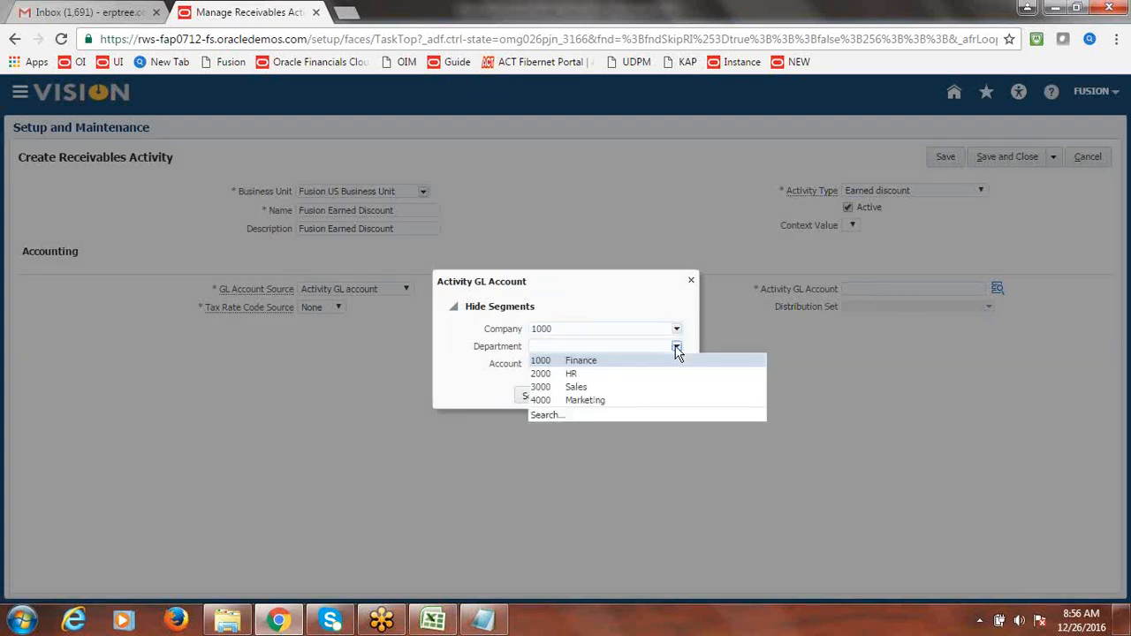
{"action": "left_click", "coordinate": [618, 364]}
{"action": "left_click", "coordinate": [677, 364]}
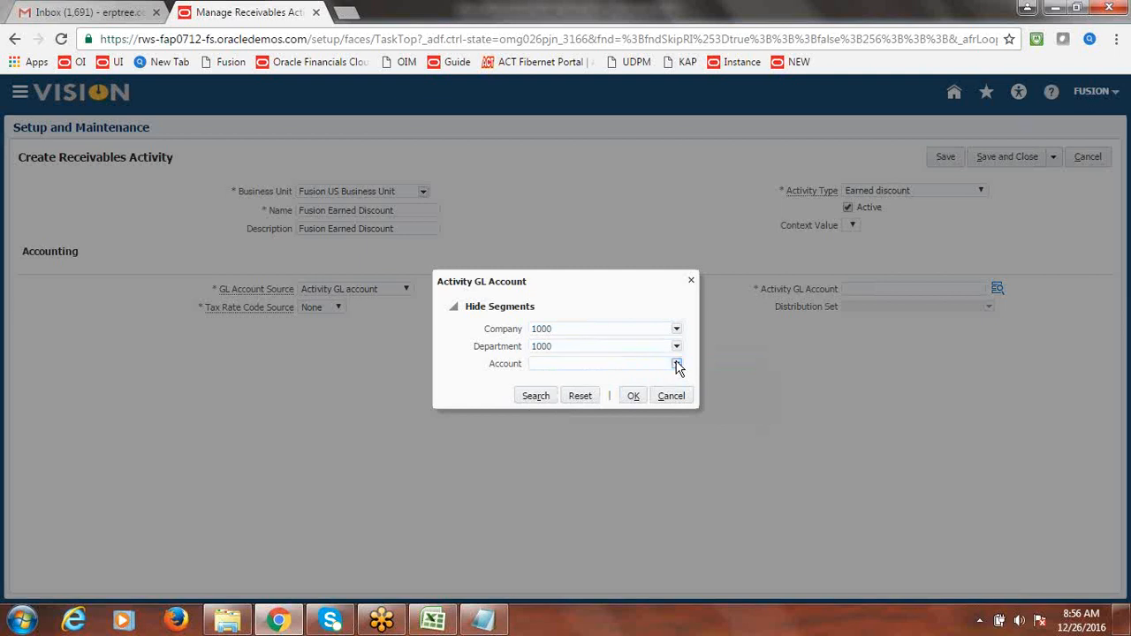
- Search accounts by description 'Earned', then 'Earned Discount', then clear the filter to list all
{"action": "left_click", "coordinate": [549, 512]}
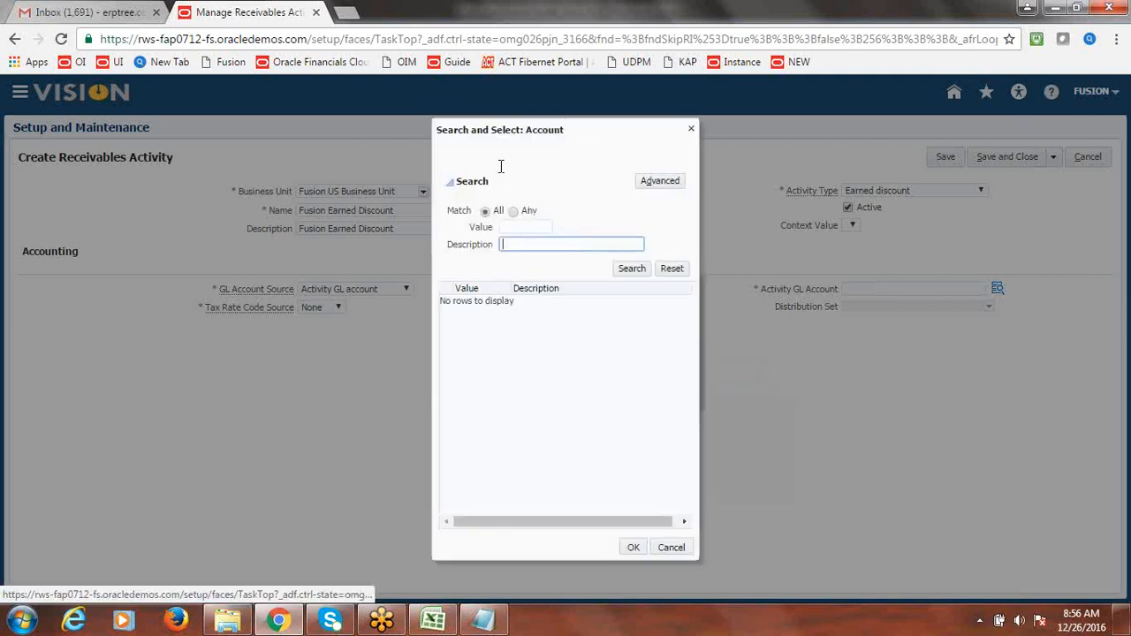
{"action": "type", "text": "Earned"}
{"action": "left_click", "coordinate": [635, 273]}
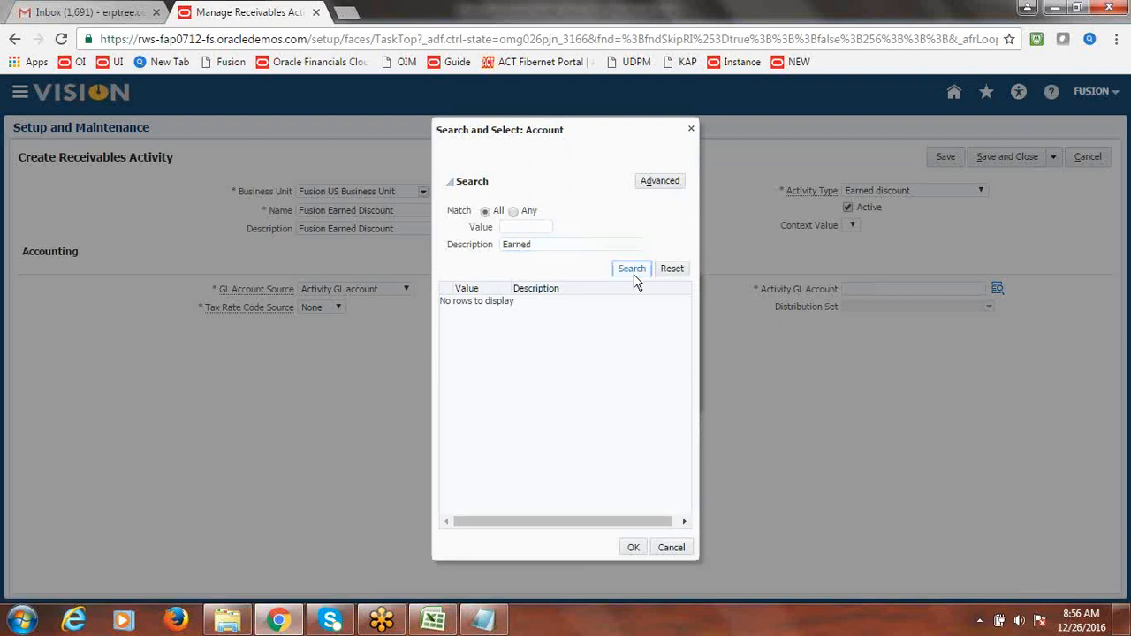
{"action": "left_click", "coordinate": [573, 247]}
{"action": "type", "text": "Discount"}
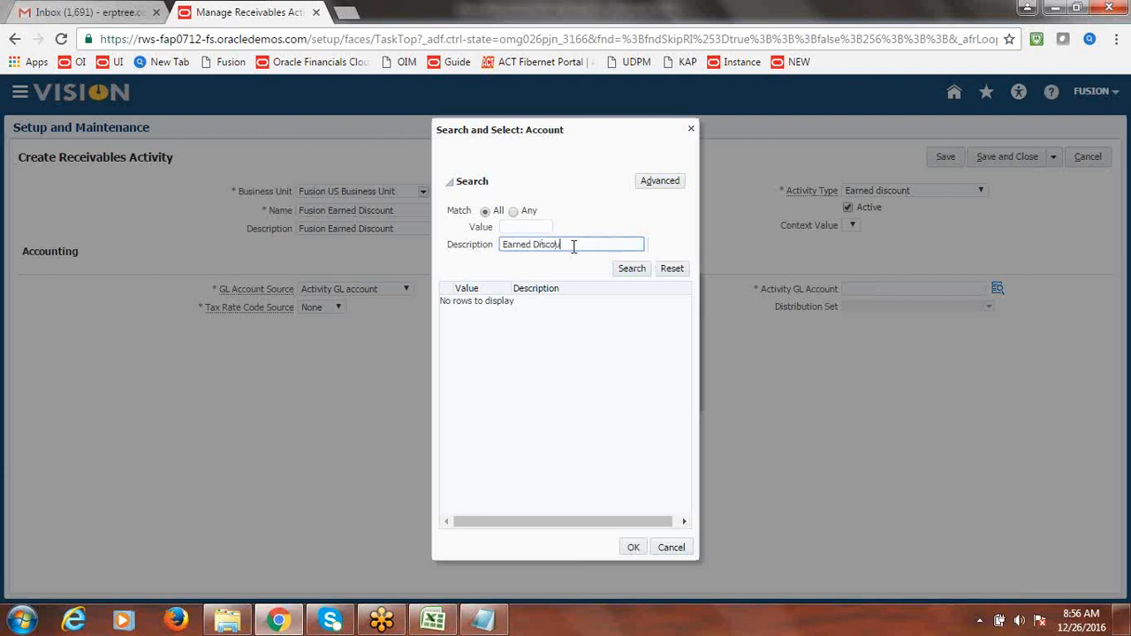
{"action": "left_click", "coordinate": [631, 270]}
{"action": "left_click_drag", "start_coordinate": [580, 245], "coordinate": [422, 272]}
{"action": "key", "text": "BackSpace"}
{"action": "left_click", "coordinate": [630, 270]}
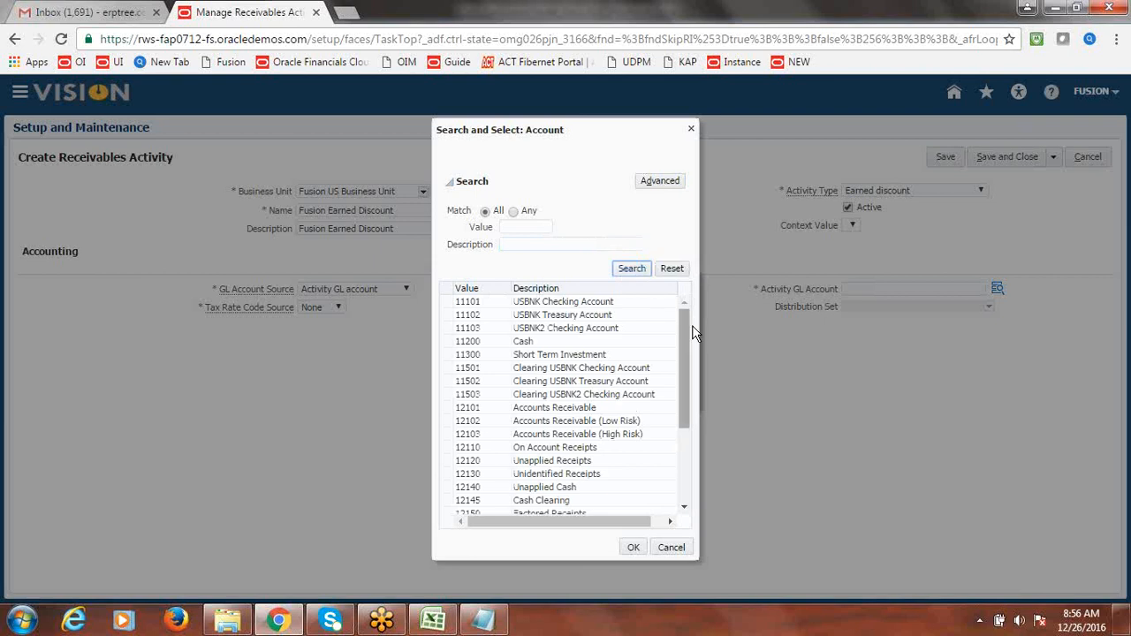
- Scroll through the unfiltered account list, then turn on advanced search mode
{"action": "left_click_drag", "start_coordinate": [689, 345], "coordinate": [685, 509]}
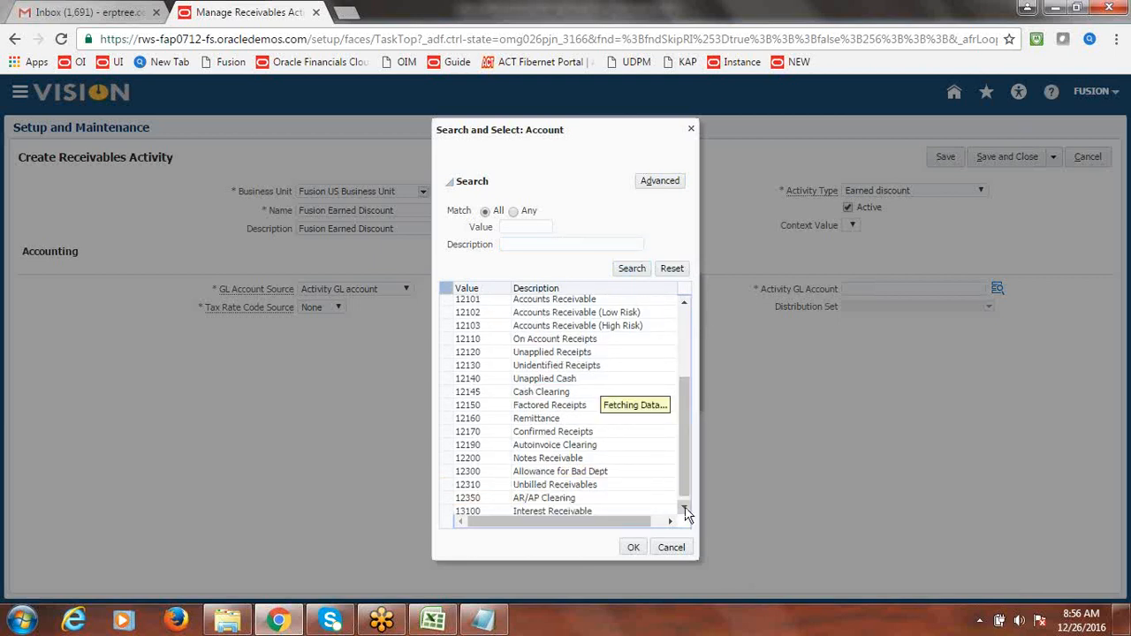
{"action": "left_click", "coordinate": [685, 510]}
{"action": "left_click", "coordinate": [685, 510]}
{"action": "left_click", "coordinate": [686, 510]}
{"action": "left_click", "coordinate": [686, 510]}
{"action": "left_click", "coordinate": [686, 510]}
{"action": "left_click", "coordinate": [686, 510]}
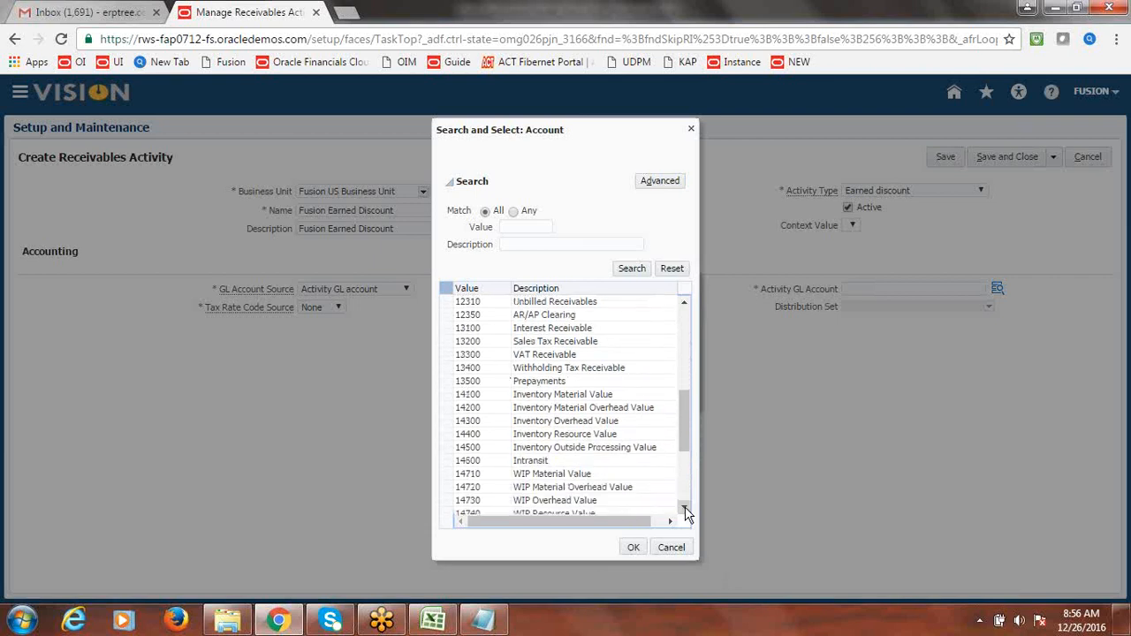
{"action": "left_click", "coordinate": [686, 510]}
{"action": "left_click", "coordinate": [686, 509]}
{"action": "left_click", "coordinate": [686, 510]}
{"action": "left_click", "coordinate": [685, 510]}
{"action": "left_click", "coordinate": [686, 510]}
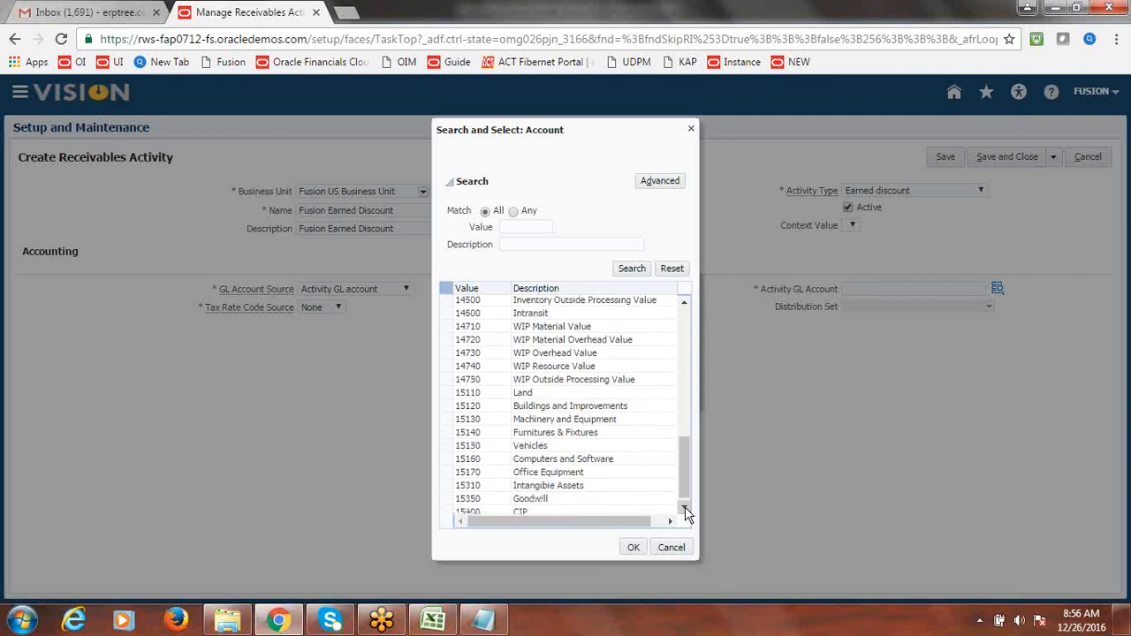
{"action": "left_click", "coordinate": [686, 510]}
{"action": "left_click", "coordinate": [685, 510]}
{"action": "left_click", "coordinate": [686, 510]}
{"action": "left_click", "coordinate": [686, 510]}
{"action": "left_click", "coordinate": [686, 510]}
{"action": "left_click", "coordinate": [686, 510]}
{"action": "left_click", "coordinate": [686, 510]}
{"action": "left_click", "coordinate": [685, 510]}
{"action": "left_click", "coordinate": [686, 510]}
{"action": "left_click", "coordinate": [685, 510]}
{"action": "left_click", "coordinate": [686, 510]}
{"action": "left_click", "coordinate": [686, 509]}
{"action": "left_click", "coordinate": [686, 510]}
{"action": "left_click", "coordinate": [686, 510]}
{"action": "left_click", "coordinate": [686, 510]}
{"action": "left_click", "coordinate": [685, 510]}
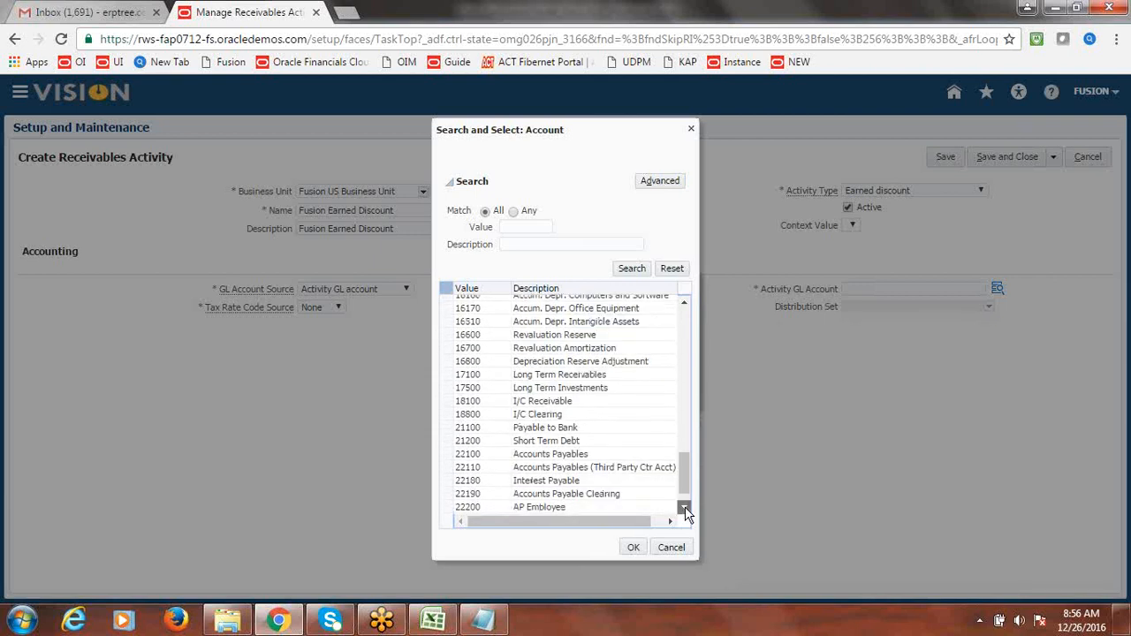
{"action": "left_click", "coordinate": [686, 510]}
{"action": "left_click", "coordinate": [685, 510]}
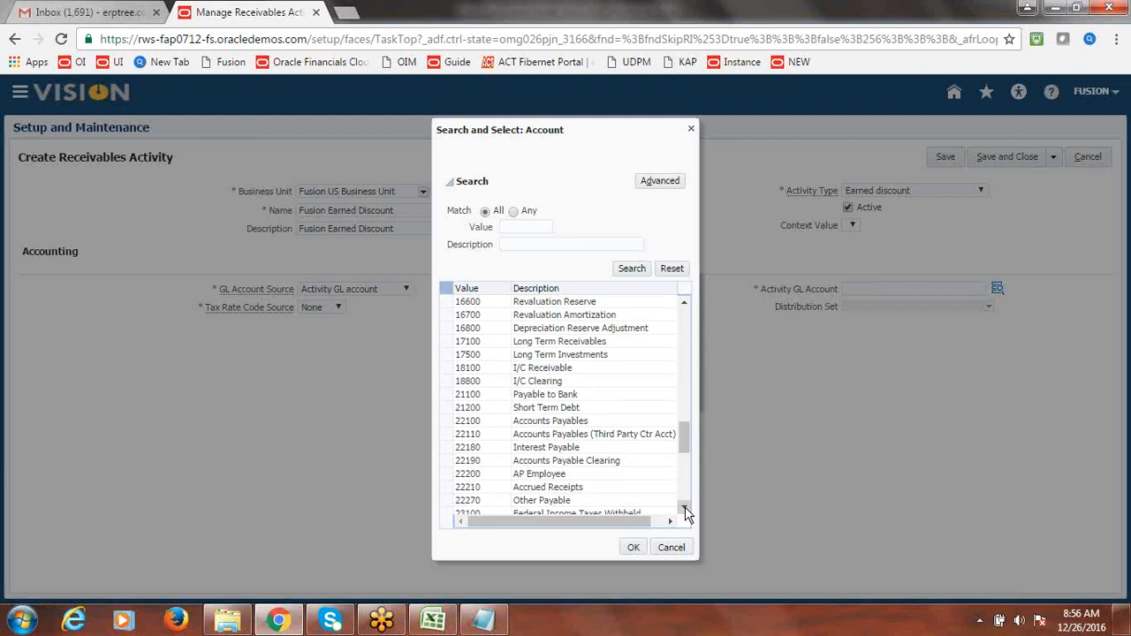
{"action": "left_click", "coordinate": [685, 509]}
{"action": "left_click", "coordinate": [686, 510]}
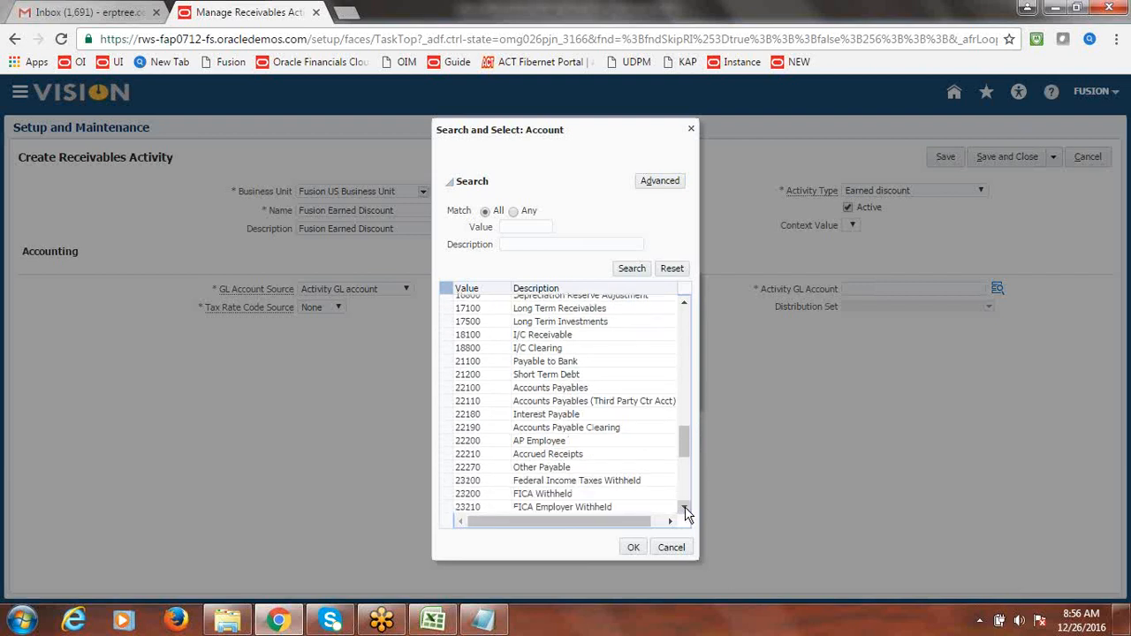
{"action": "left_click", "coordinate": [686, 510]}
{"action": "left_click", "coordinate": [686, 510]}
{"action": "left_click", "coordinate": [686, 510]}
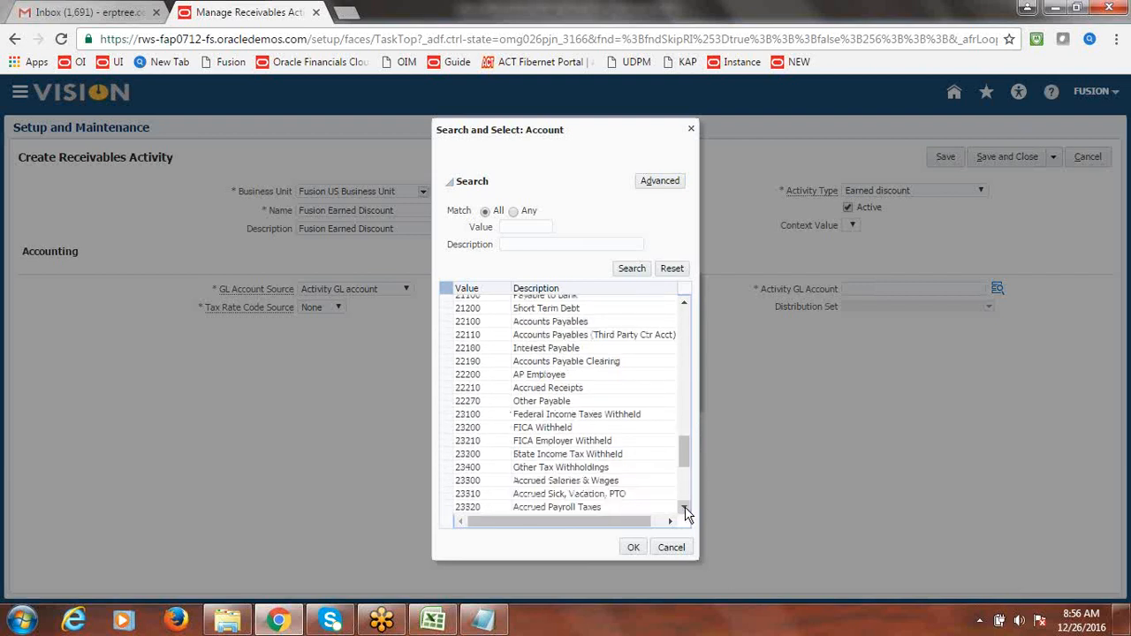
{"action": "left_click", "coordinate": [686, 510]}
{"action": "left_click", "coordinate": [686, 510]}
{"action": "left_click", "coordinate": [686, 510]}
{"action": "left_click", "coordinate": [685, 510]}
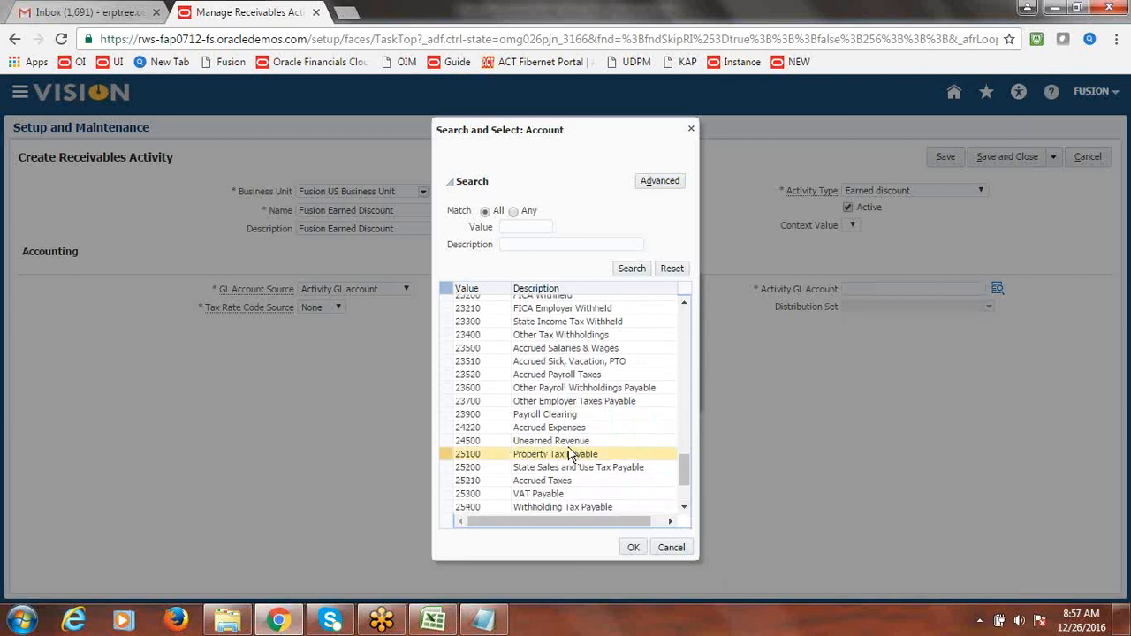
{"action": "left_click", "coordinate": [668, 494]}
{"action": "left_click", "coordinate": [685, 510]}
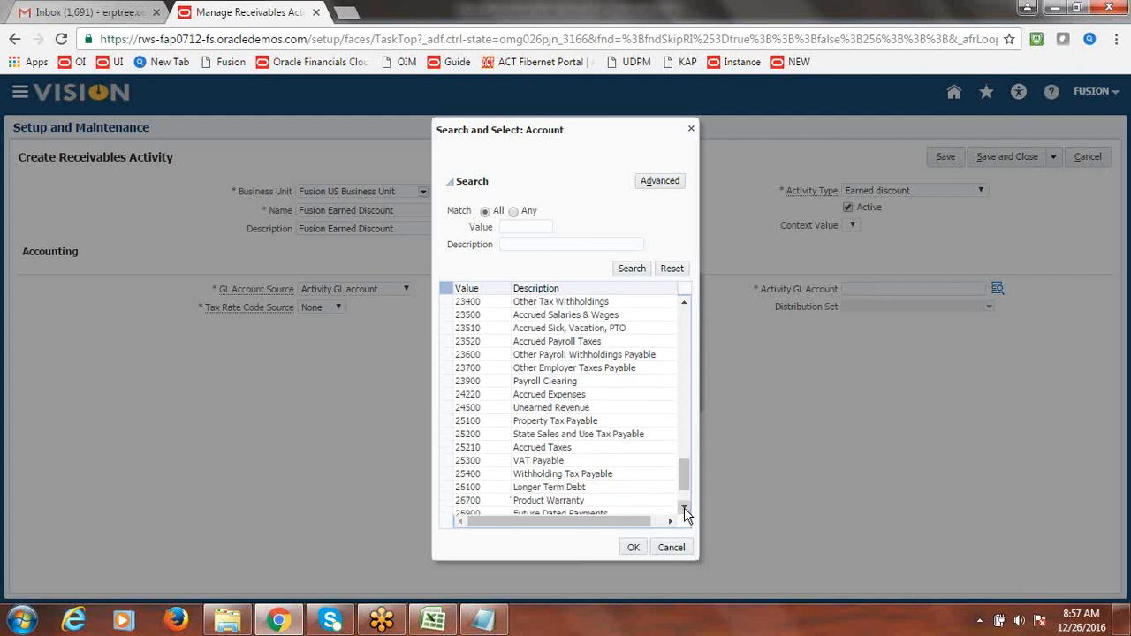
{"action": "left_click", "coordinate": [684, 510]}
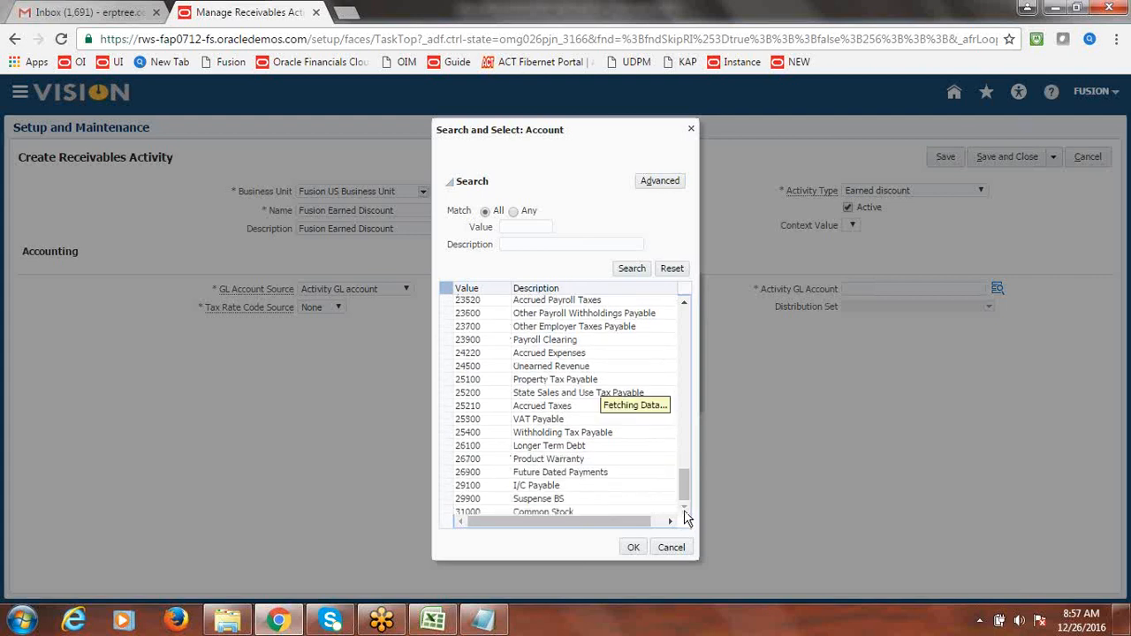
{"action": "left_click", "coordinate": [685, 510]}
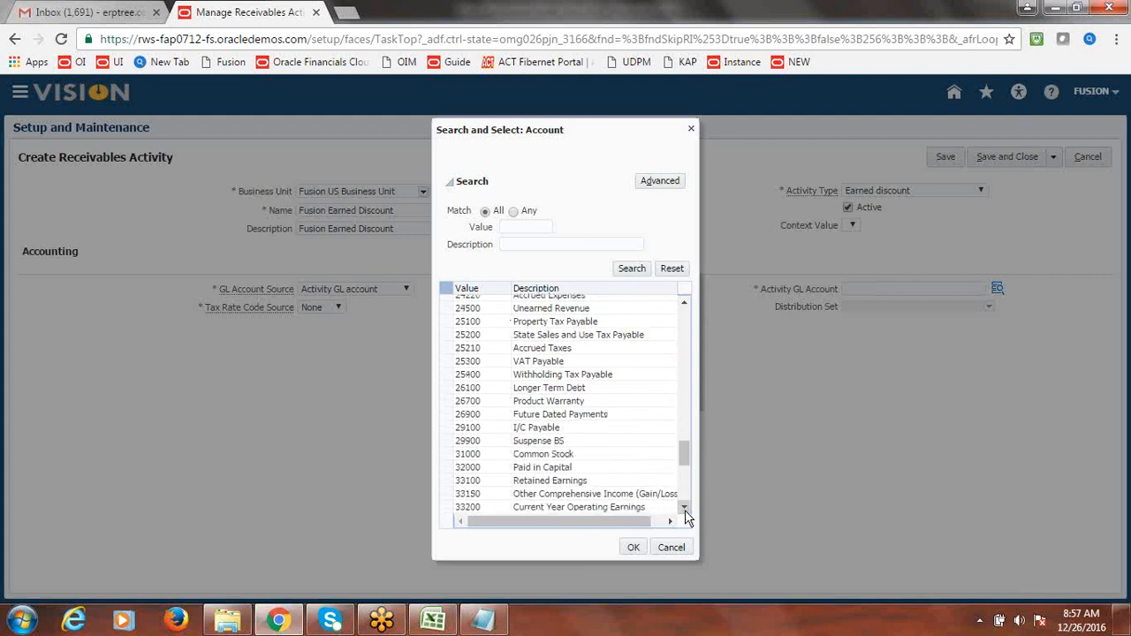
{"action": "left_click", "coordinate": [685, 509]}
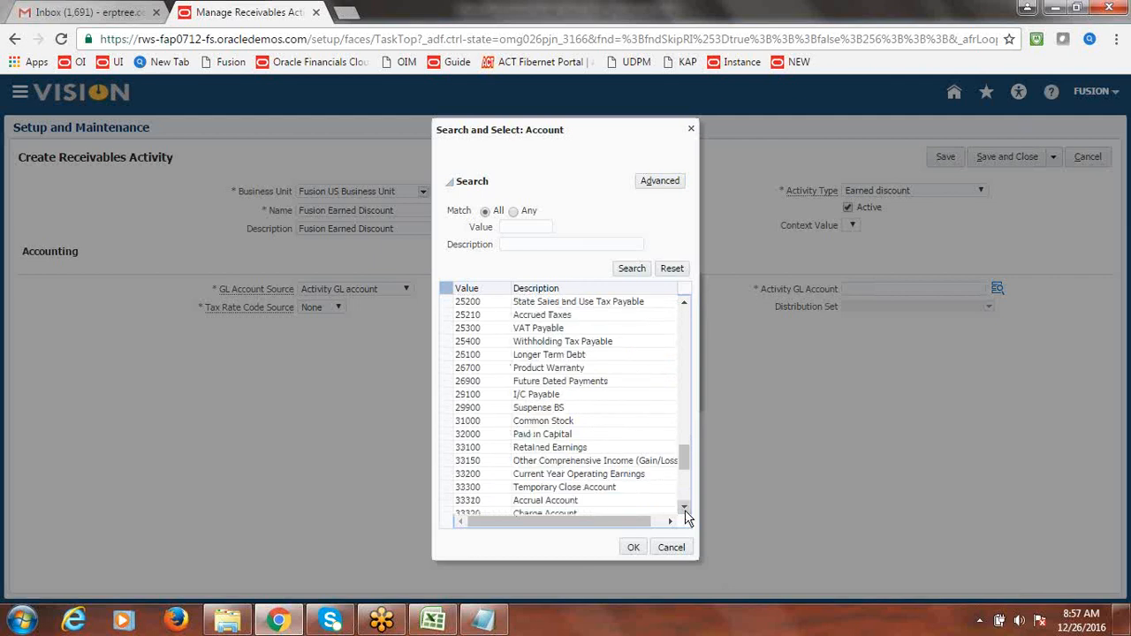
{"action": "left_click", "coordinate": [685, 509]}
{"action": "left_click", "coordinate": [685, 510]}
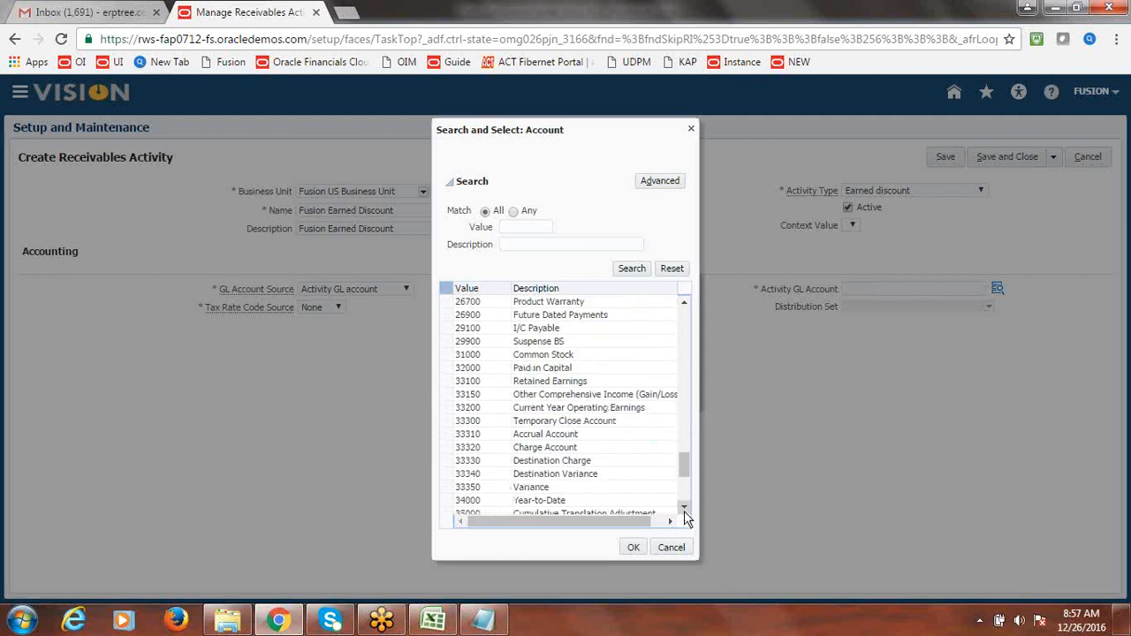
{"action": "left_click", "coordinate": [685, 510]}
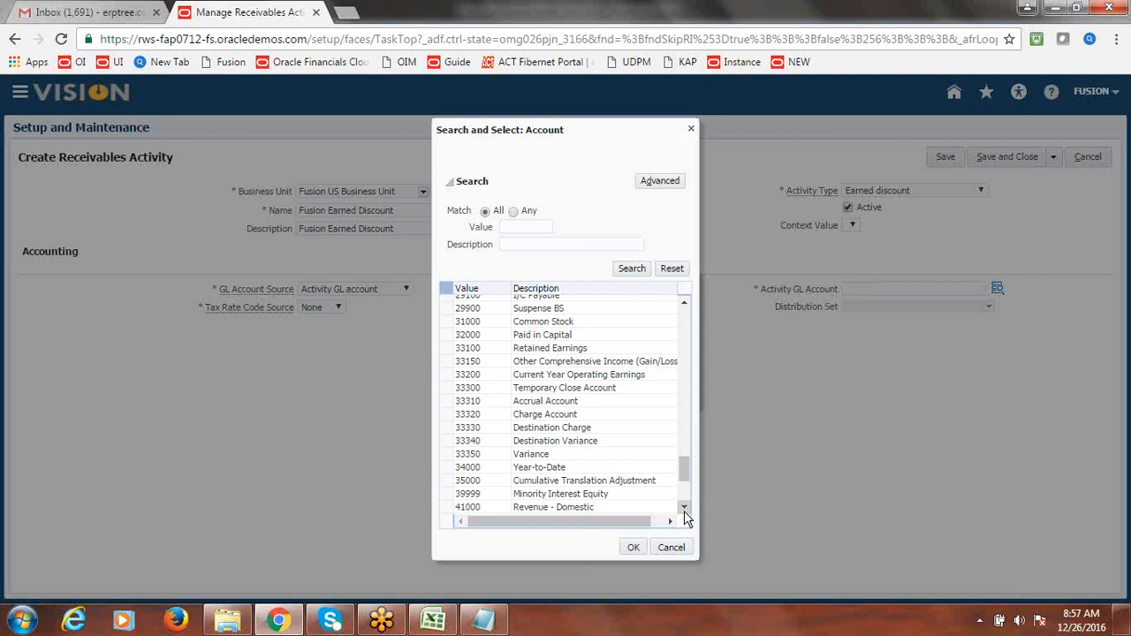
{"action": "left_click", "coordinate": [685, 509]}
{"action": "left_click", "coordinate": [685, 510]}
{"action": "left_click", "coordinate": [685, 509]}
{"action": "left_click", "coordinate": [683, 511]}
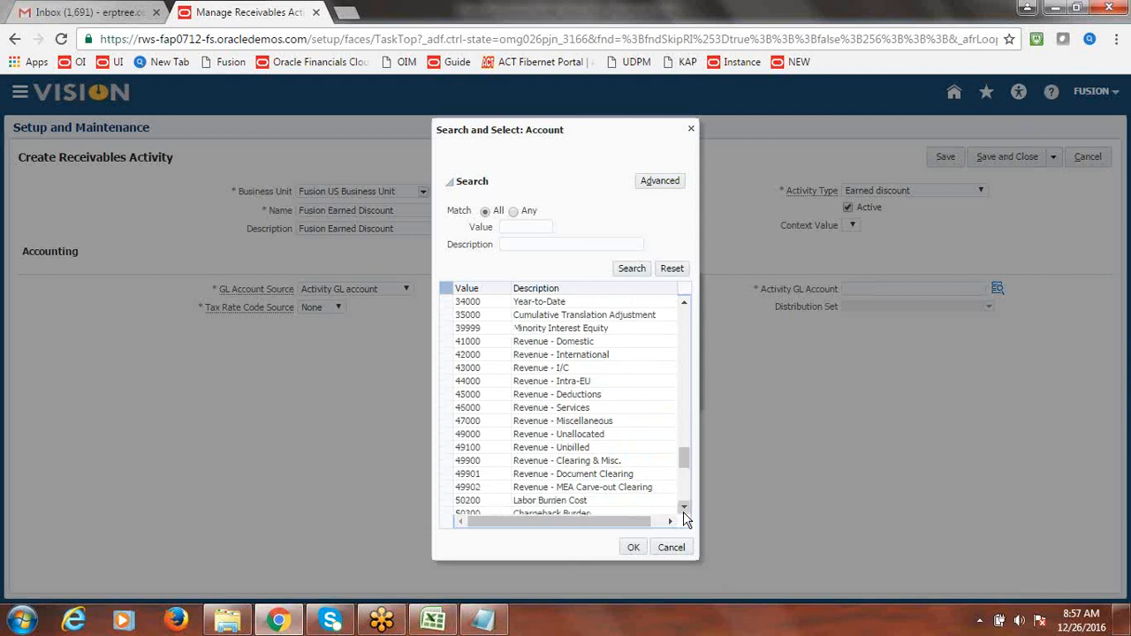
{"action": "left_click", "coordinate": [683, 510]}
{"action": "left_click", "coordinate": [684, 509]}
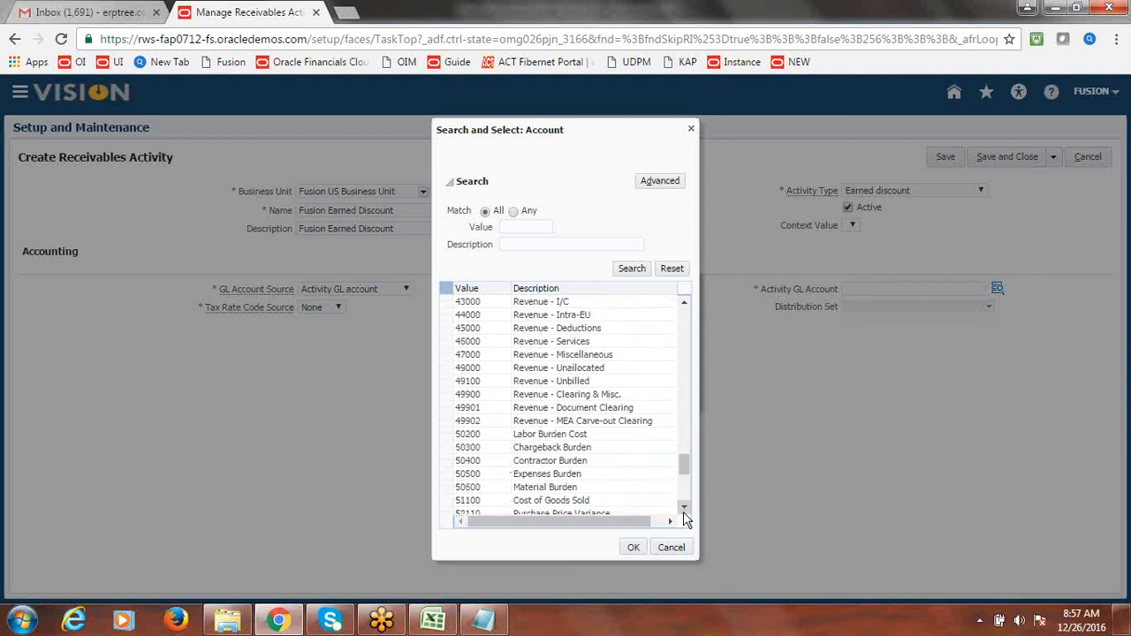
{"action": "left_click", "coordinate": [683, 509]}
{"action": "left_click", "coordinate": [684, 509]}
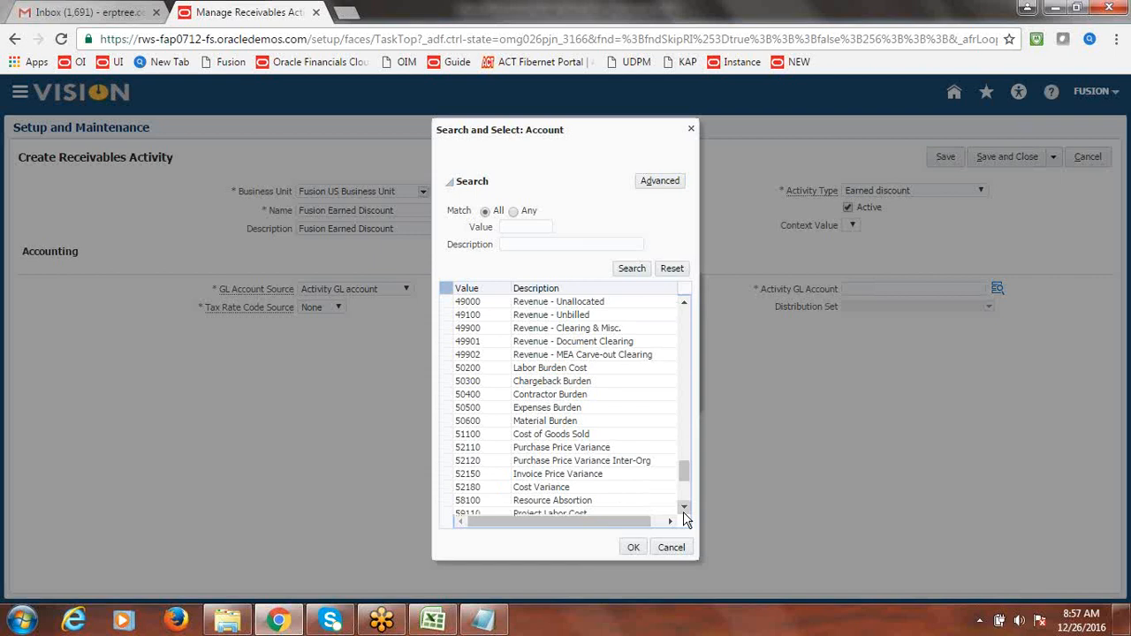
{"action": "left_click", "coordinate": [683, 509]}
{"action": "left_click", "coordinate": [683, 509]}
{"action": "left_click", "coordinate": [683, 509]}
{"action": "left_click", "coordinate": [683, 509]}
{"action": "left_click", "coordinate": [683, 509]}
{"action": "left_click", "coordinate": [683, 509]}
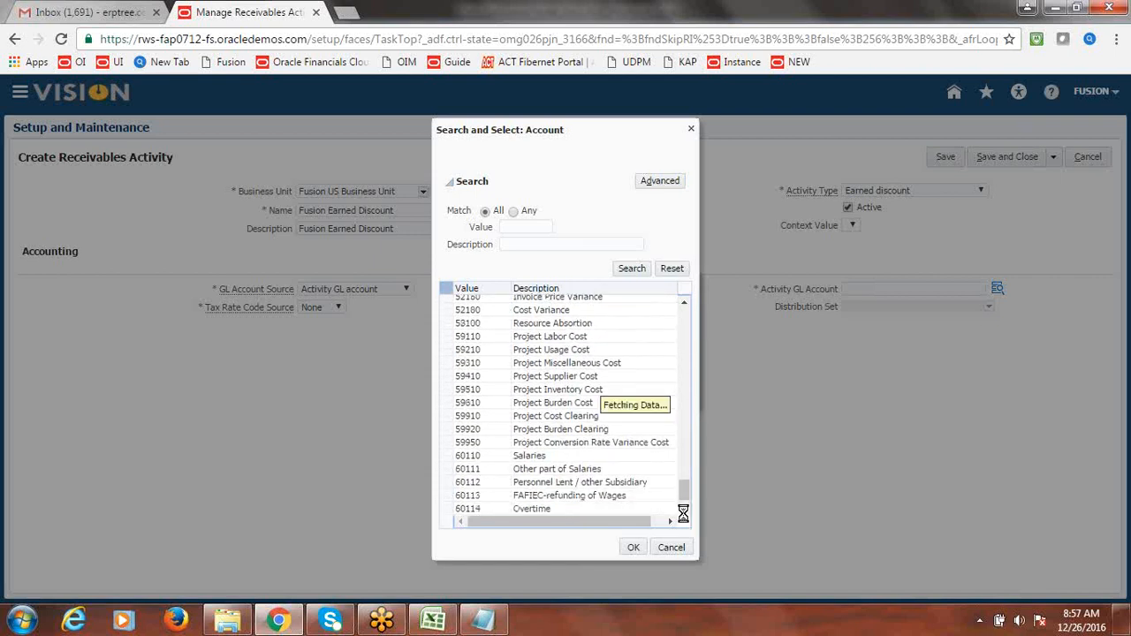
{"action": "left_click", "coordinate": [683, 509]}
{"action": "left_click", "coordinate": [683, 509]}
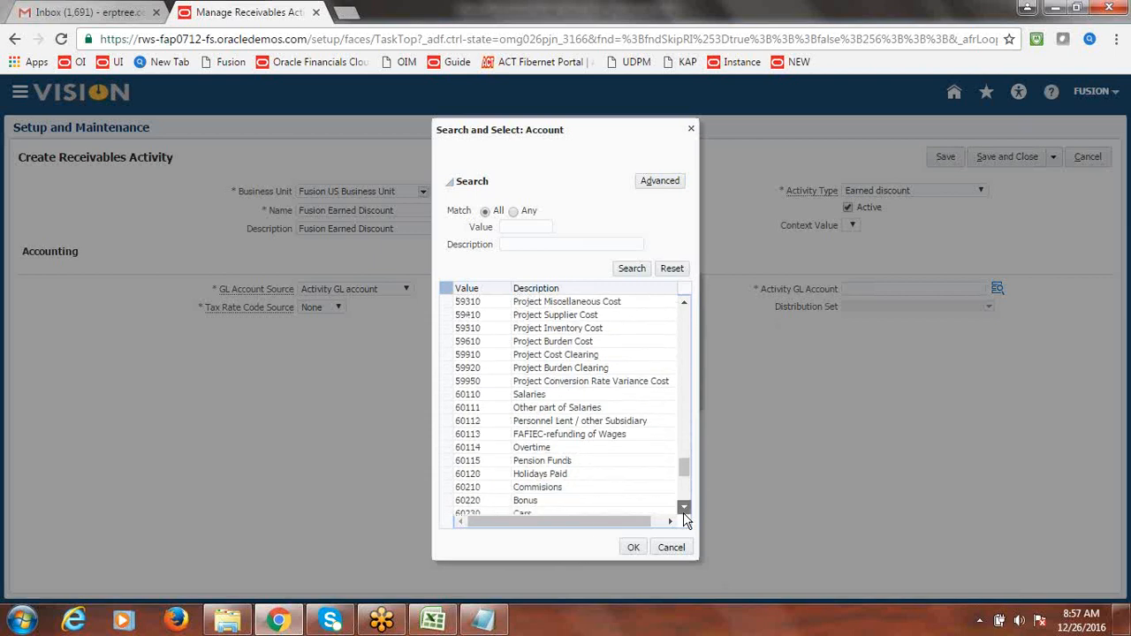
{"action": "left_click", "coordinate": [683, 510]}
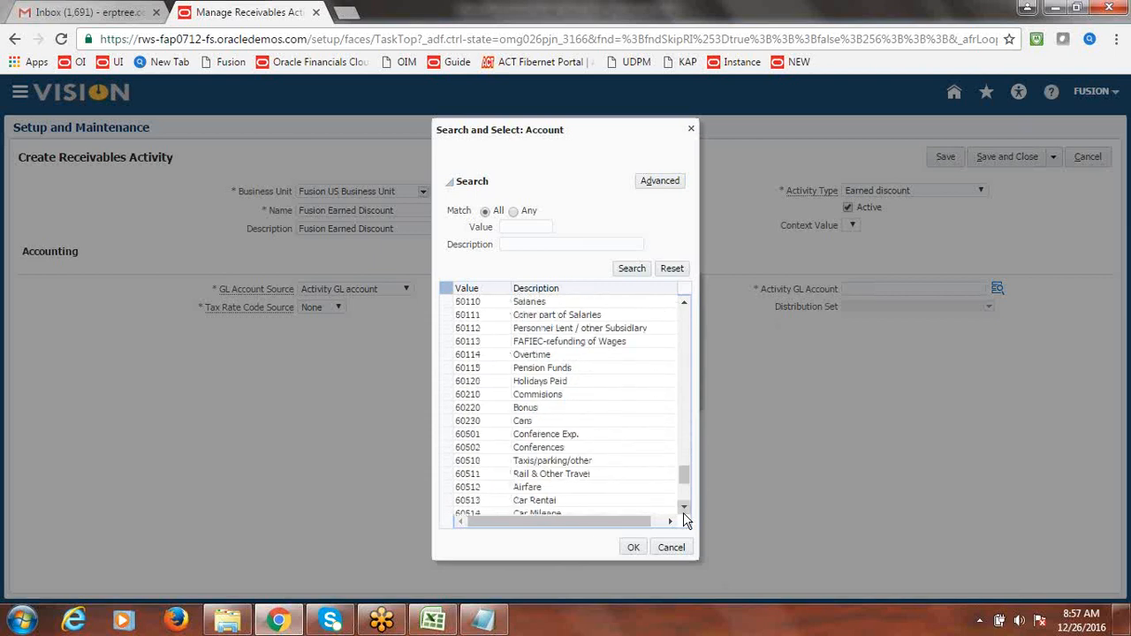
{"action": "left_click", "coordinate": [683, 509]}
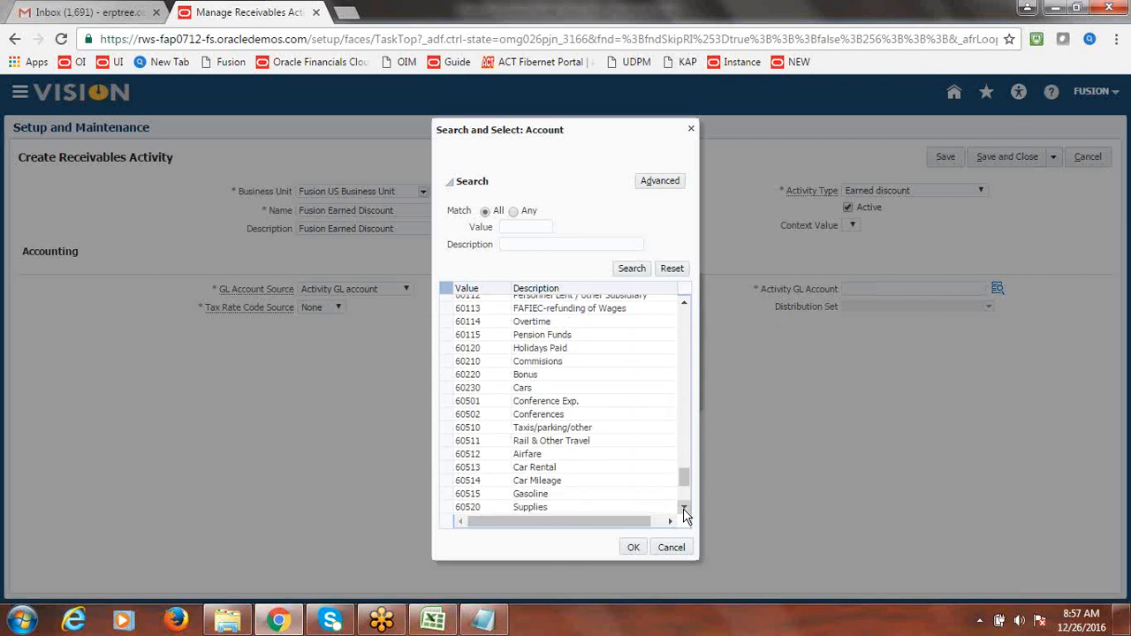
{"action": "left_click", "coordinate": [683, 509]}
{"action": "left_click", "coordinate": [683, 509]}
{"action": "left_click", "coordinate": [683, 509]}
{"action": "left_click", "coordinate": [683, 509]}
{"action": "left_click", "coordinate": [683, 509]}
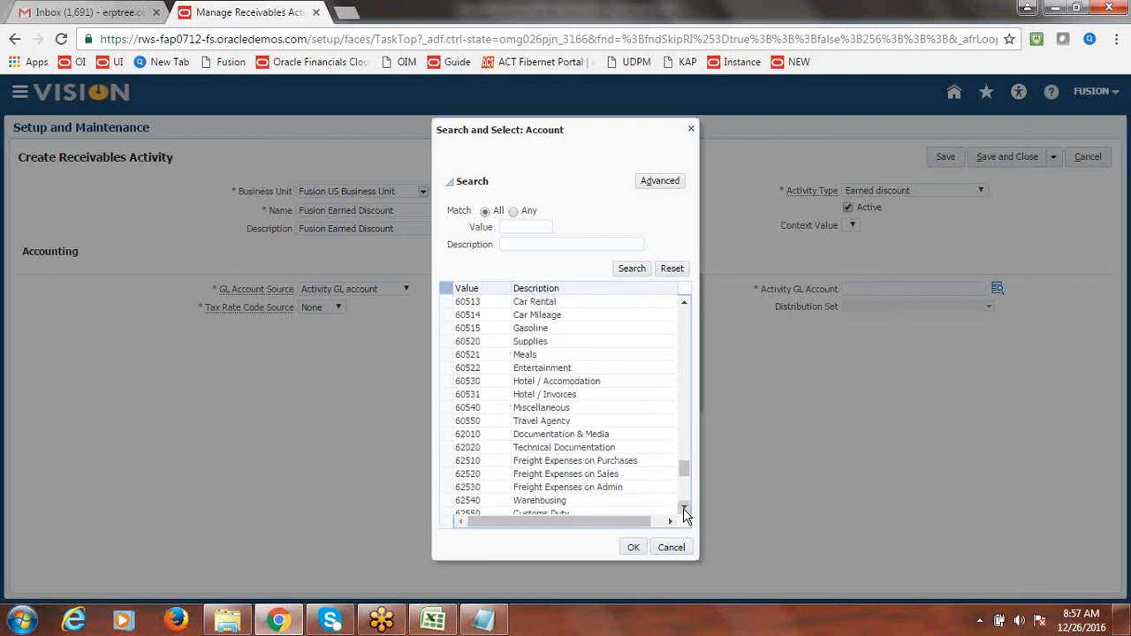
{"action": "left_click", "coordinate": [683, 509]}
{"action": "left_click", "coordinate": [683, 509]}
{"action": "left_click", "coordinate": [683, 509]}
{"action": "left_click", "coordinate": [683, 509]}
{"action": "left_click", "coordinate": [683, 509]}
{"action": "left_click", "coordinate": [683, 509]}
{"action": "left_click", "coordinate": [683, 509]}
{"action": "left_click", "coordinate": [683, 509]}
{"action": "left_click", "coordinate": [683, 509]}
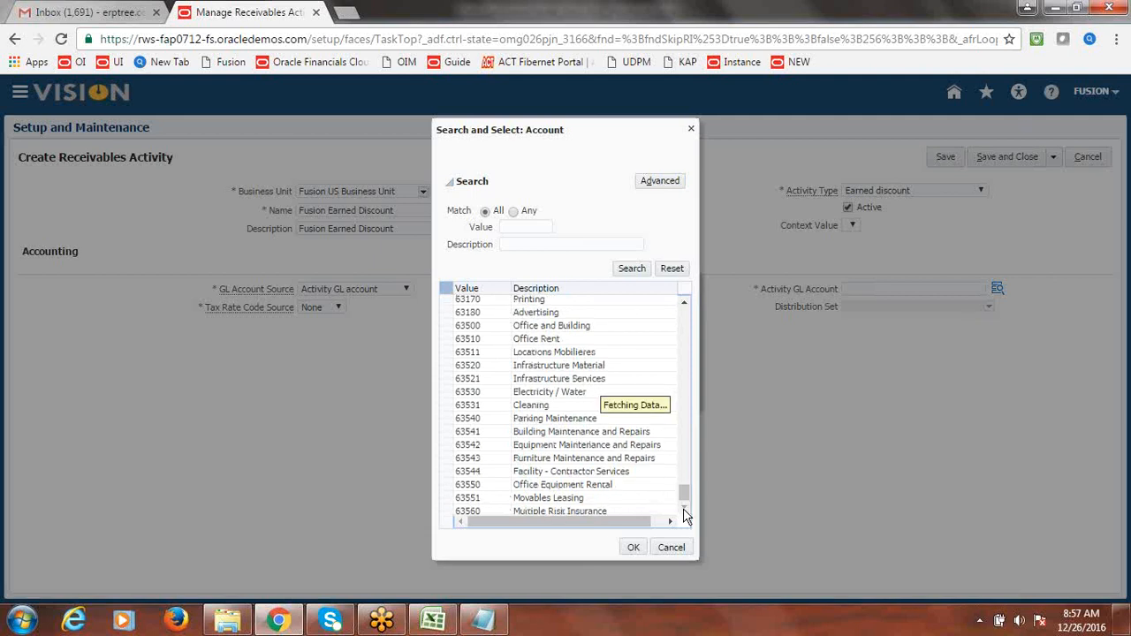
{"action": "left_click", "coordinate": [684, 509]}
{"action": "left_click", "coordinate": [683, 509]}
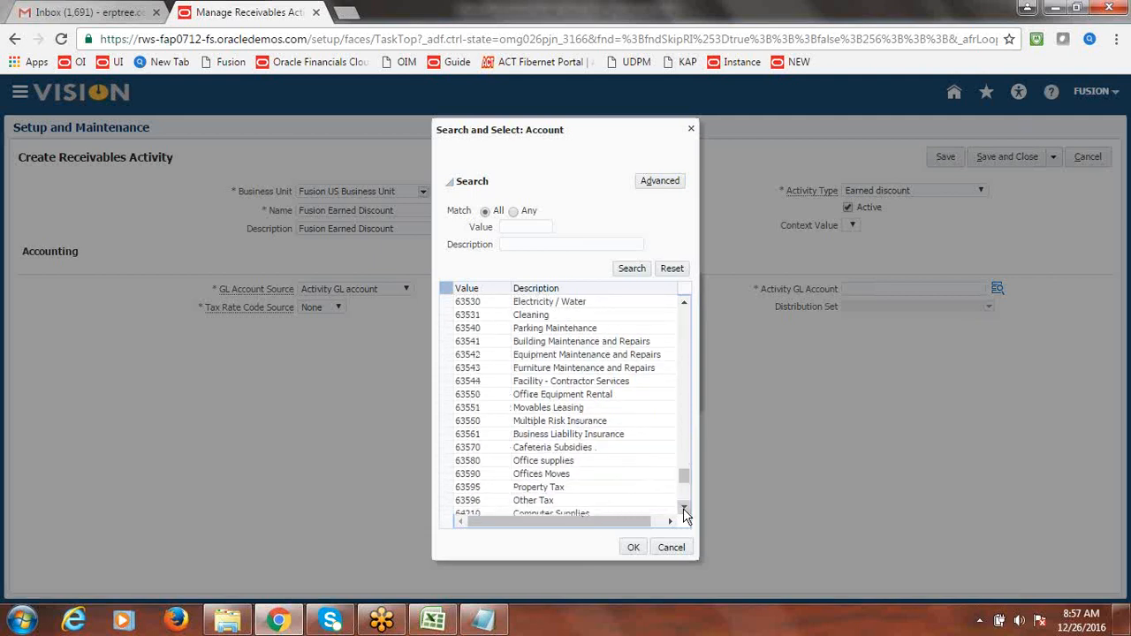
{"action": "left_click", "coordinate": [658, 180]}
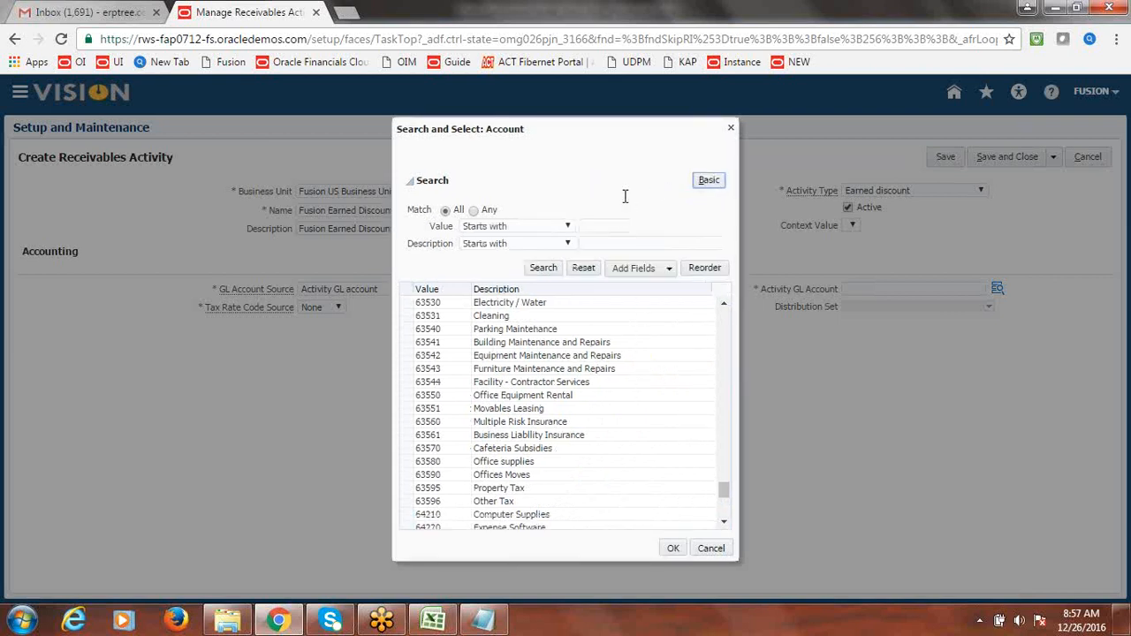
- Set the Value operator to Contains and search for accounts containing 'Discount'
{"action": "left_click", "coordinate": [568, 226]}
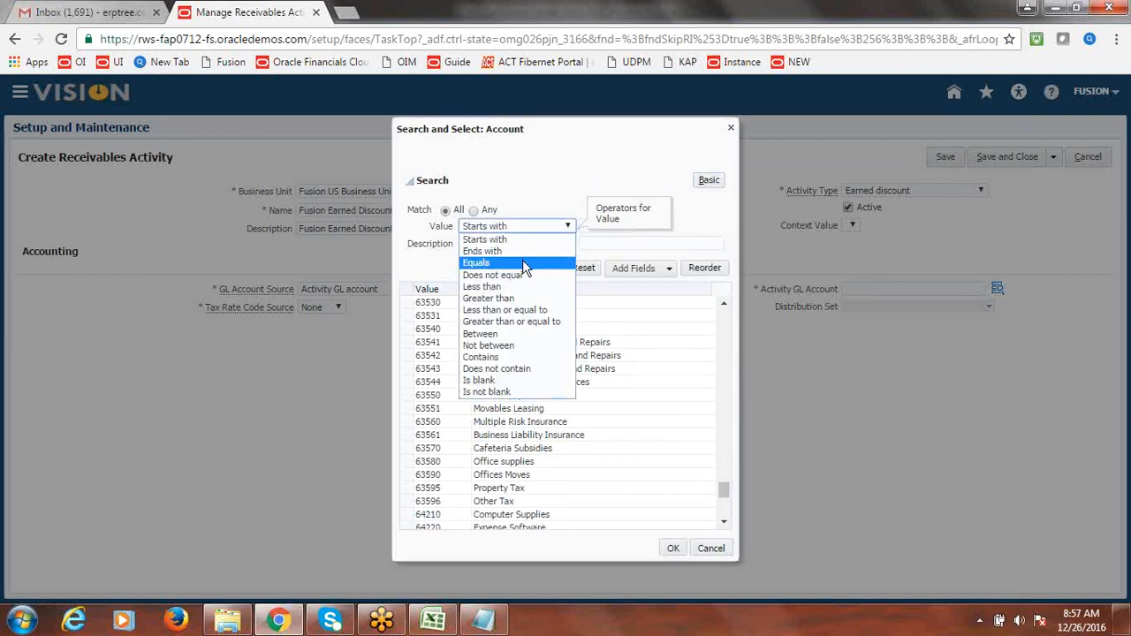
{"action": "left_click", "coordinate": [522, 261]}
{"action": "left_click", "coordinate": [568, 226]}
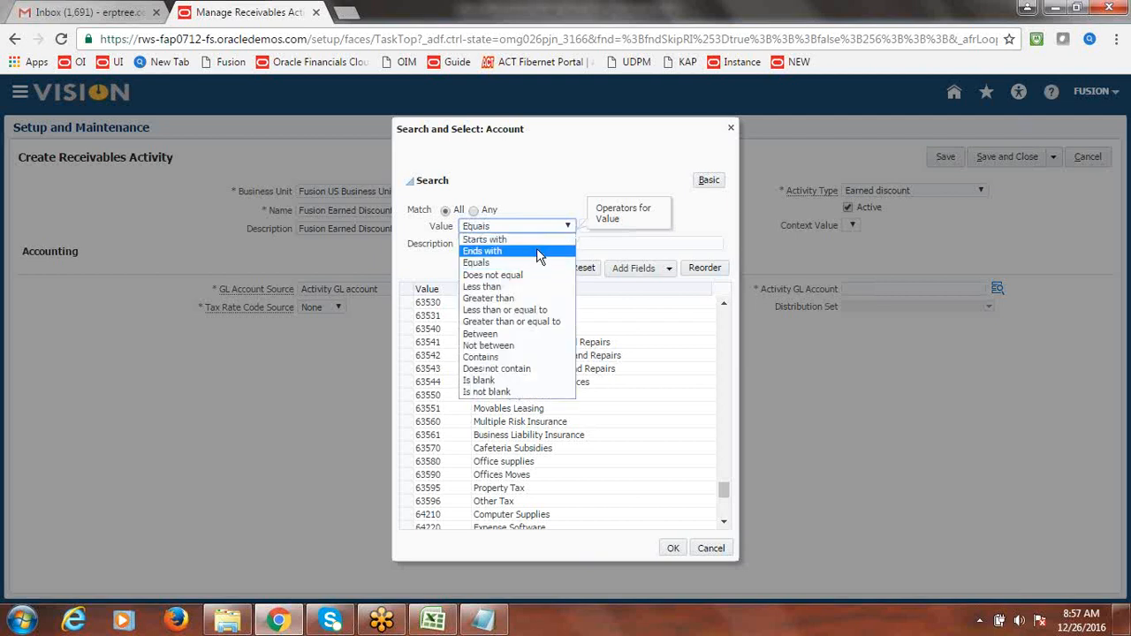
{"action": "left_click", "coordinate": [516, 357]}
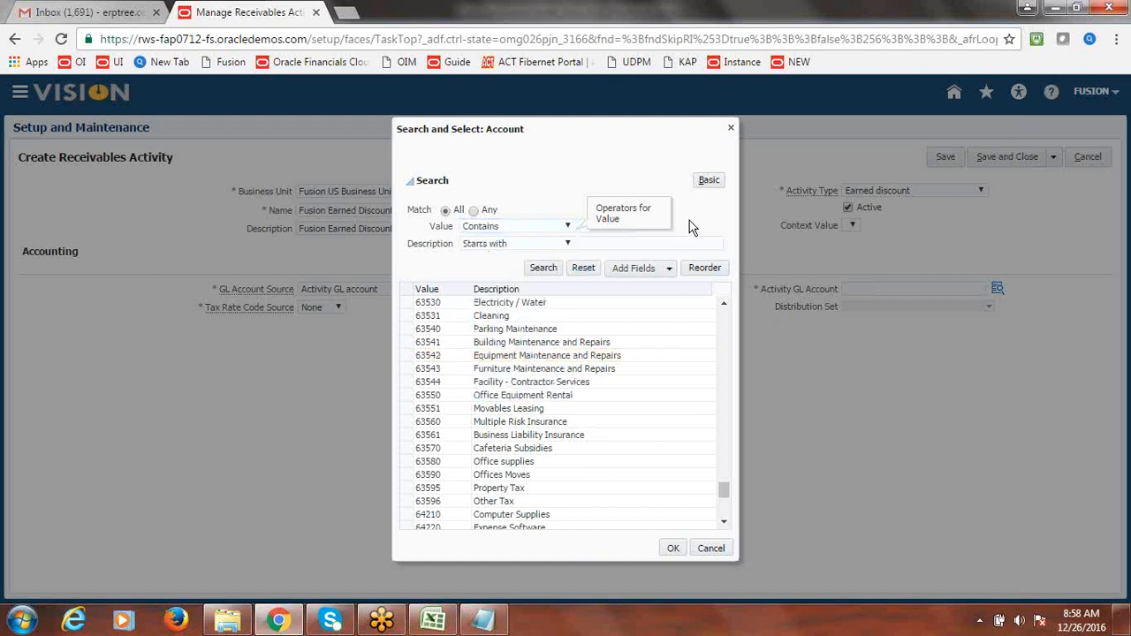
{"action": "left_click", "coordinate": [597, 228]}
{"action": "type", "text": "D"}
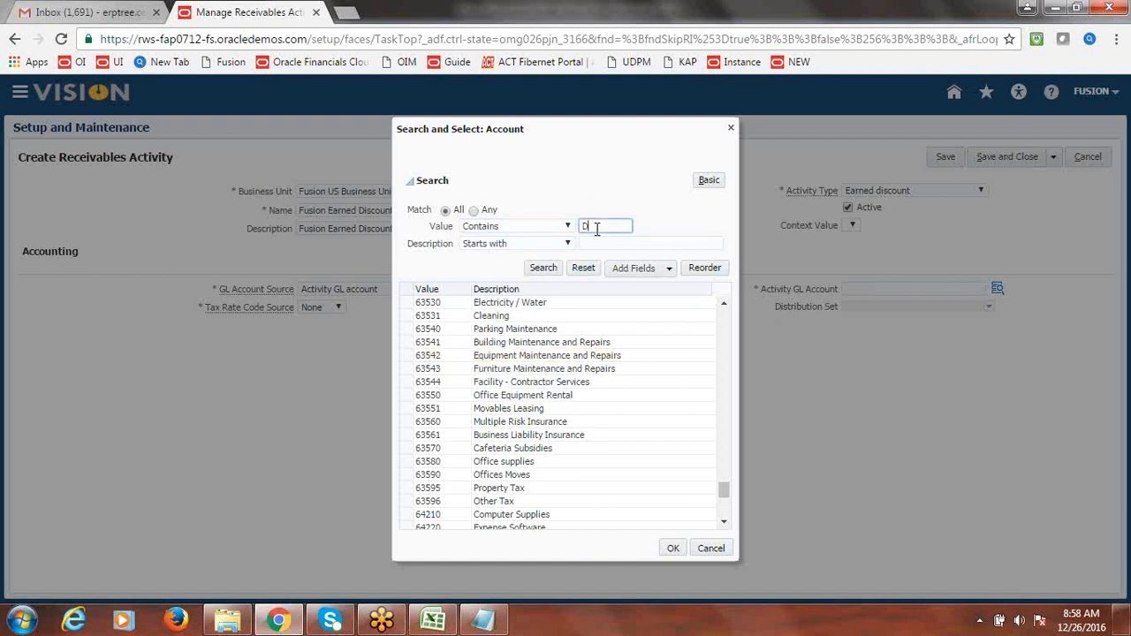
{"action": "type", "text": "iscount"}
{"action": "left_click", "coordinate": [544, 268]}
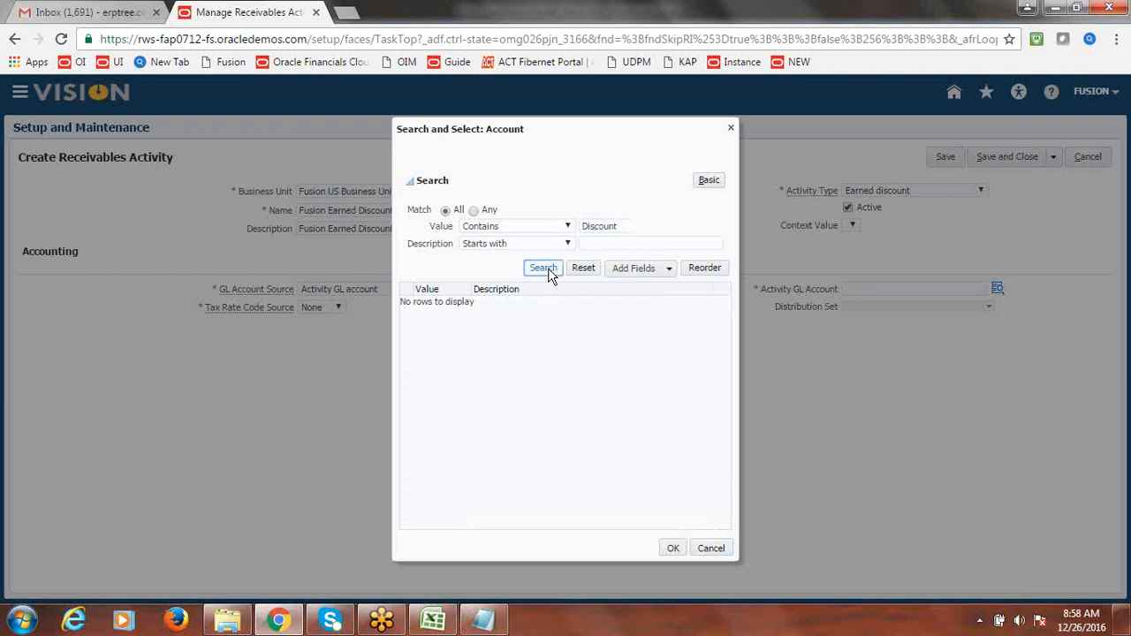
- Search values containing 'Recei', 'Receivable' and 'Receivables', then clear the Value field
{"action": "left_click", "coordinate": [622, 227]}
{"action": "key", "text": "BackSpace"}
{"action": "key", "text": "BackSpace"}
{"action": "key", "text": "BackSpace"}
{"action": "key", "text": "BackSpace"}
{"action": "key", "text": "BackSpace"}
{"action": "key", "text": "BackSpace"}
{"action": "key", "text": "BackSpace"}
{"action": "key", "text": "BackSpace"}
{"action": "type", "text": "Recei"}
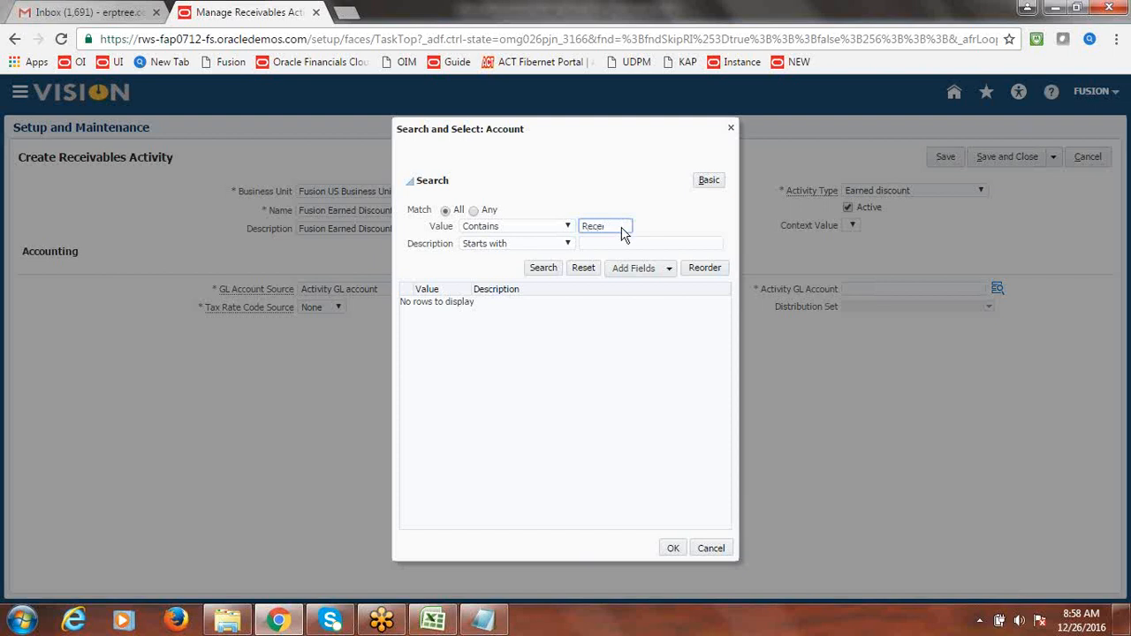
{"action": "left_click", "coordinate": [547, 269]}
{"action": "left_click", "coordinate": [615, 225]}
{"action": "type", "text": "vable"}
{"action": "left_click", "coordinate": [544, 268]}
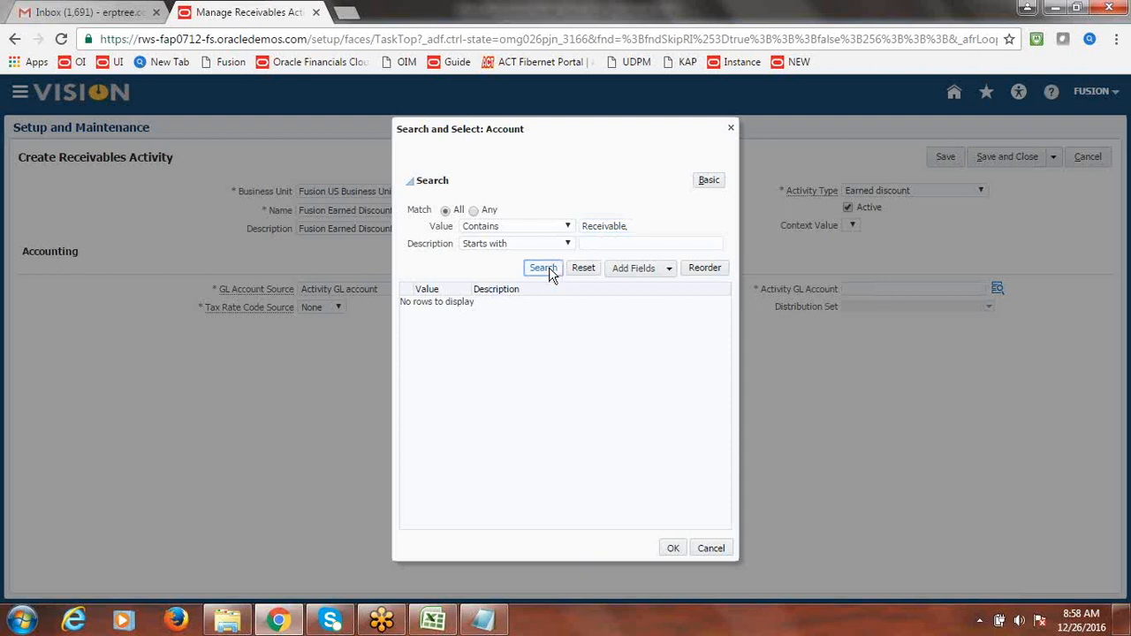
{"action": "left_click", "coordinate": [629, 226]}
{"action": "type", "text": "s"}
{"action": "left_click", "coordinate": [544, 270]}
{"action": "left_click", "coordinate": [544, 274]}
{"action": "double_click", "coordinate": [617, 228]}
{"action": "key", "text": "BackSpace"}
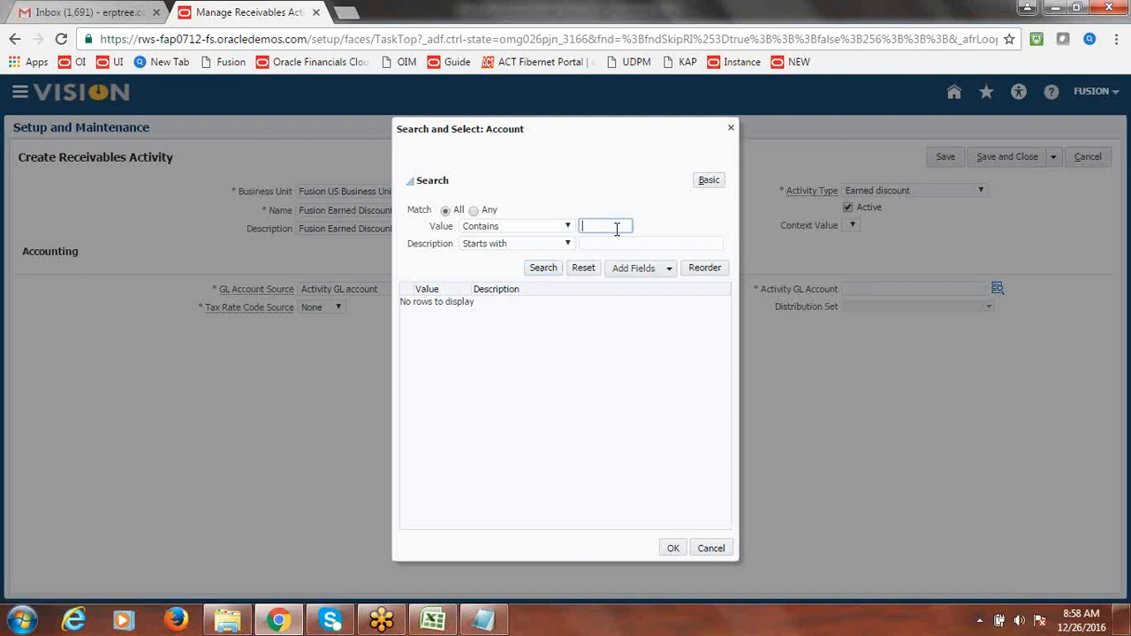
- Set Value to Starts with and search descriptions containing 'Discount'
{"action": "left_click", "coordinate": [568, 226]}
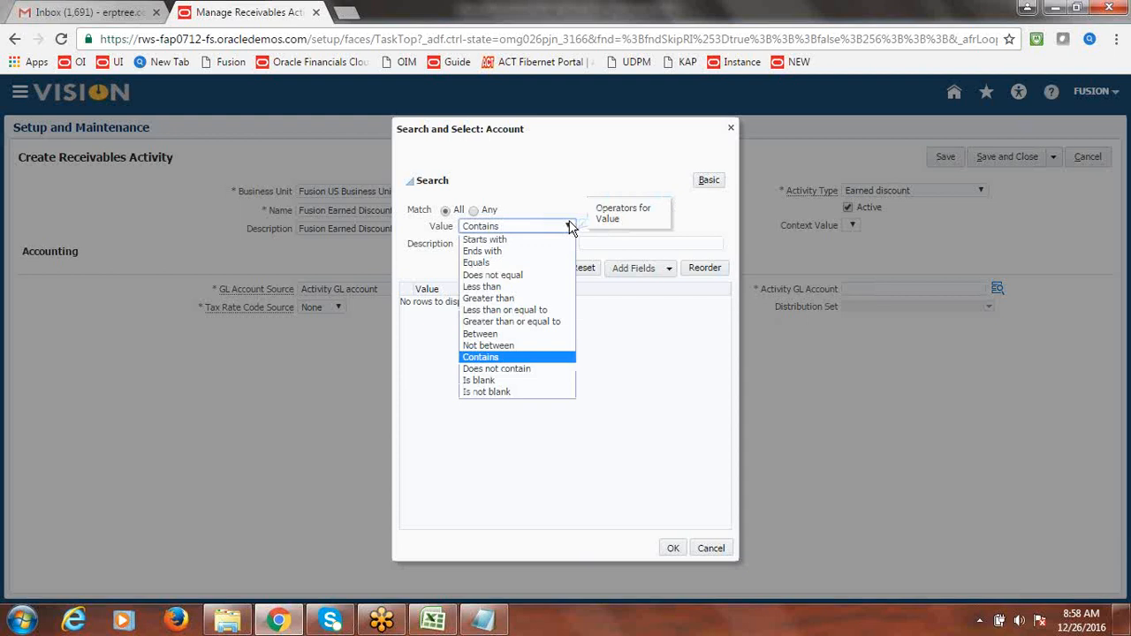
{"action": "left_click", "coordinate": [530, 239]}
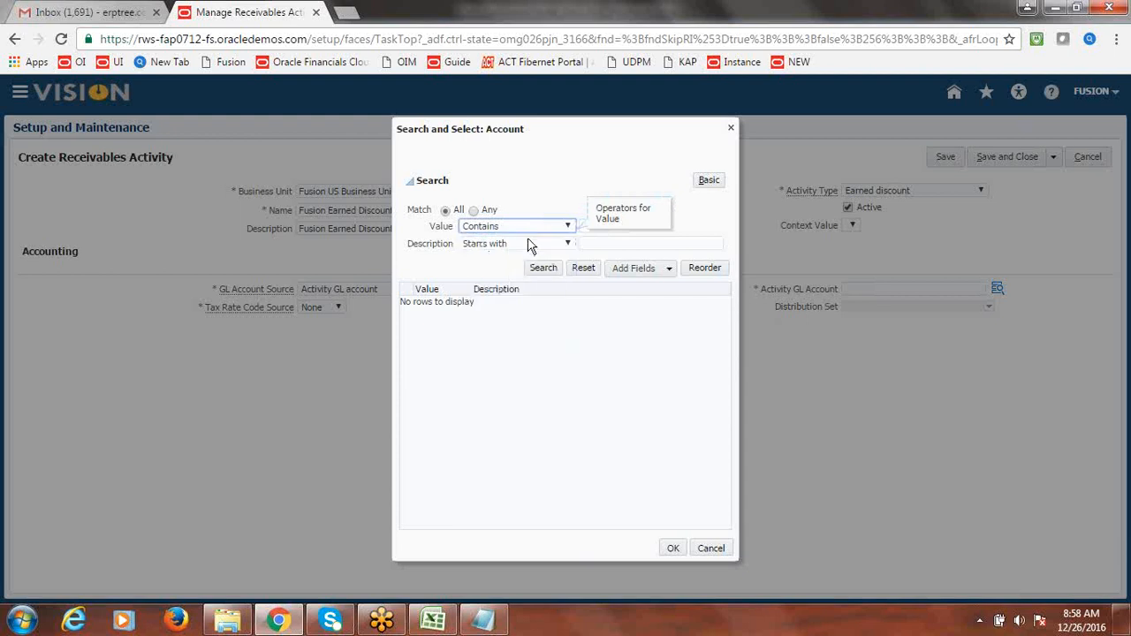
{"action": "left_click", "coordinate": [566, 244]}
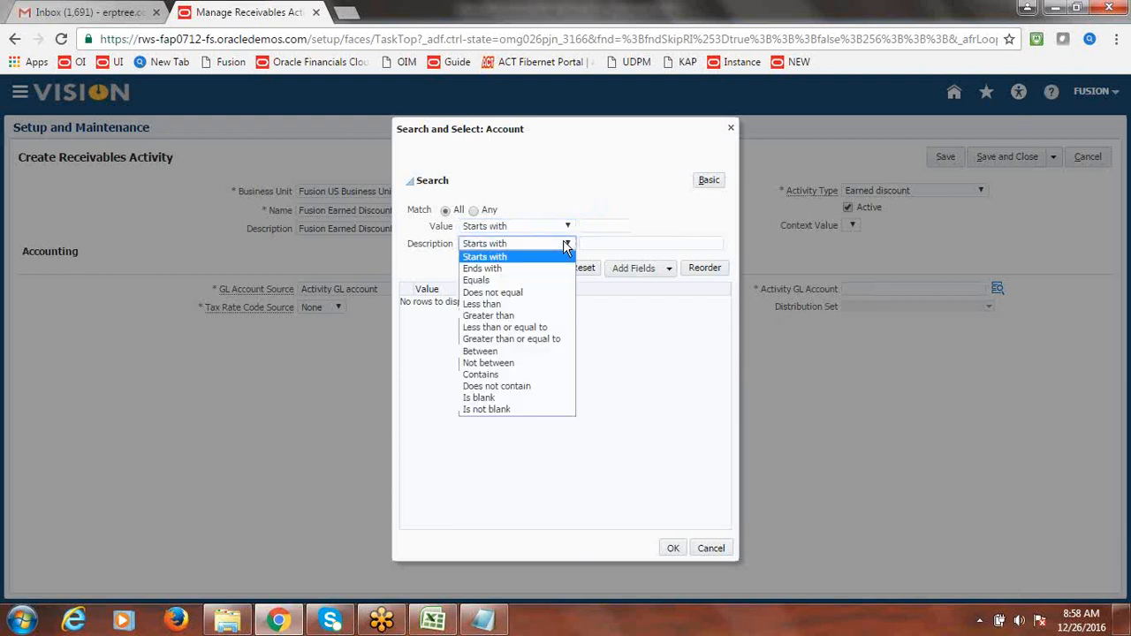
{"action": "left_click", "coordinate": [515, 375]}
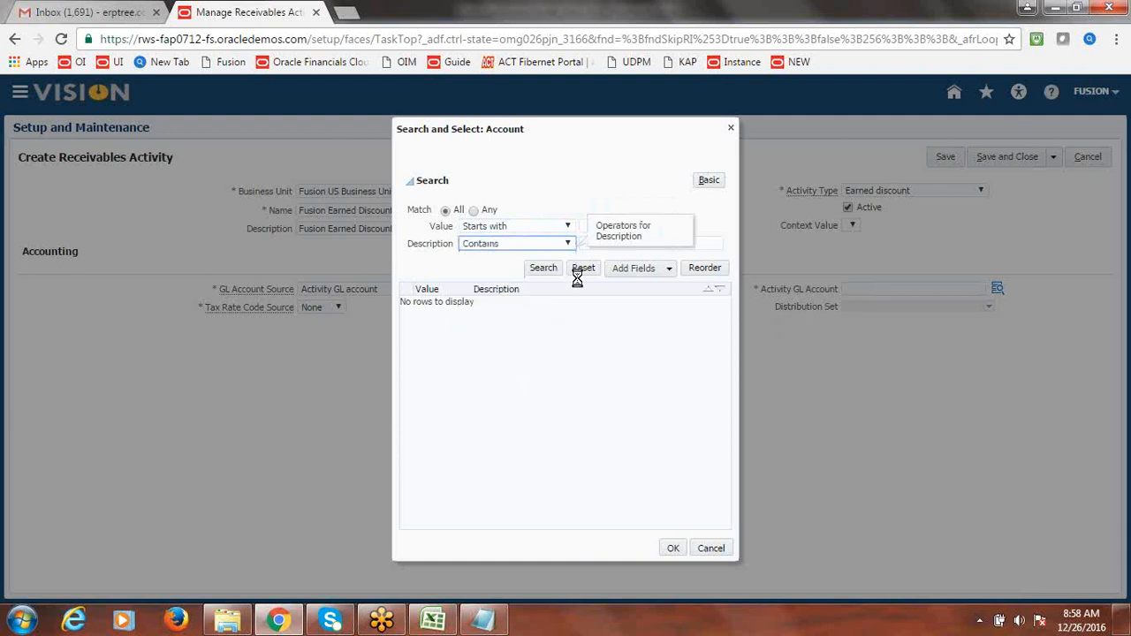
{"action": "left_click", "coordinate": [702, 241]}
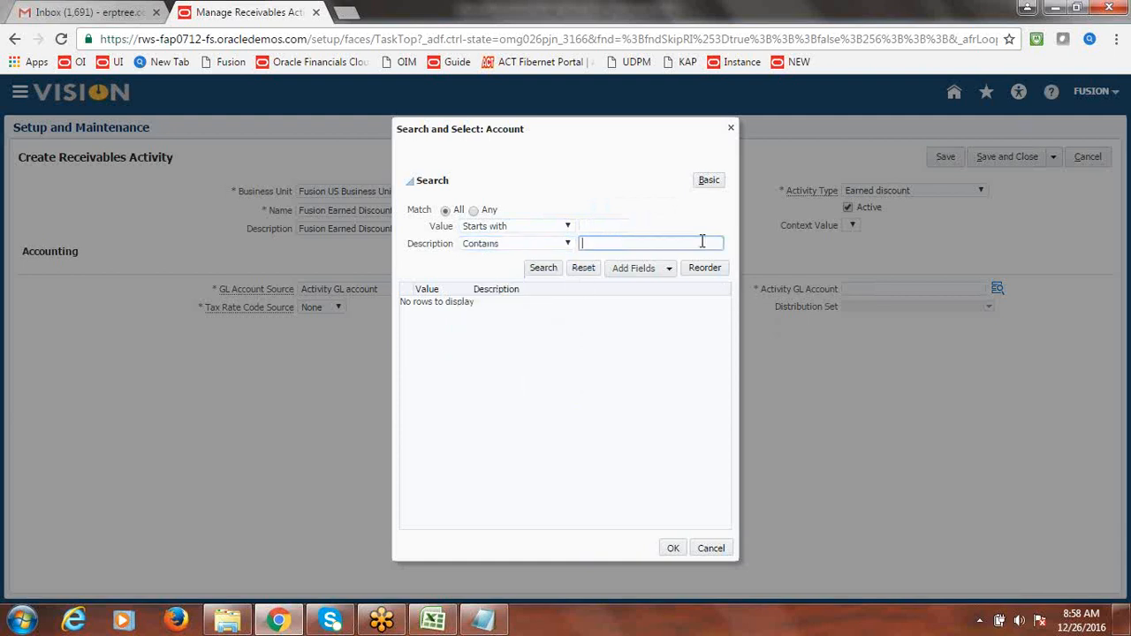
{"action": "type", "text": "Discount"}
{"action": "left_click", "coordinate": [545, 272]}
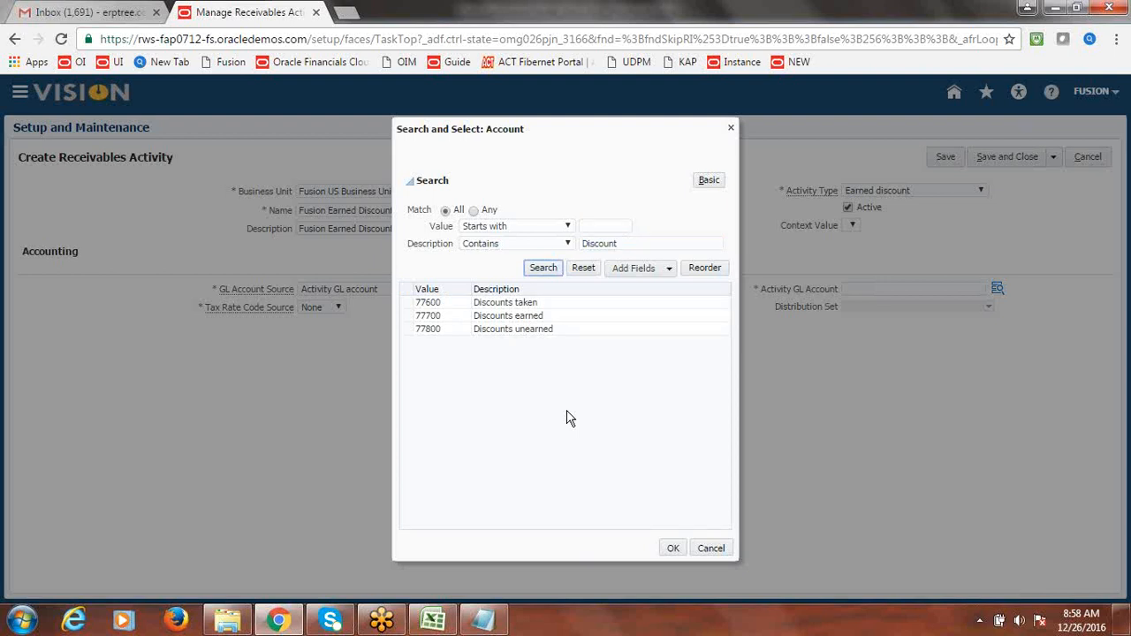
- Select 77700 Discounts earned, confirm account 1000.1000.77700, and save with Save and Create Another
{"action": "left_click", "coordinate": [515, 316]}
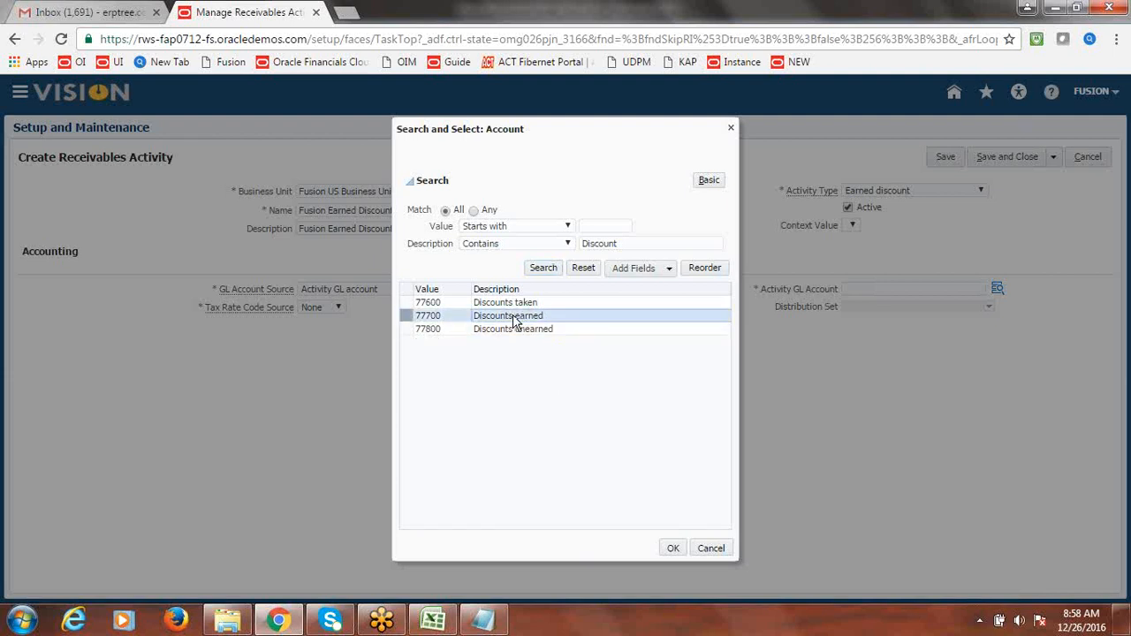
{"action": "left_click", "coordinate": [672, 548]}
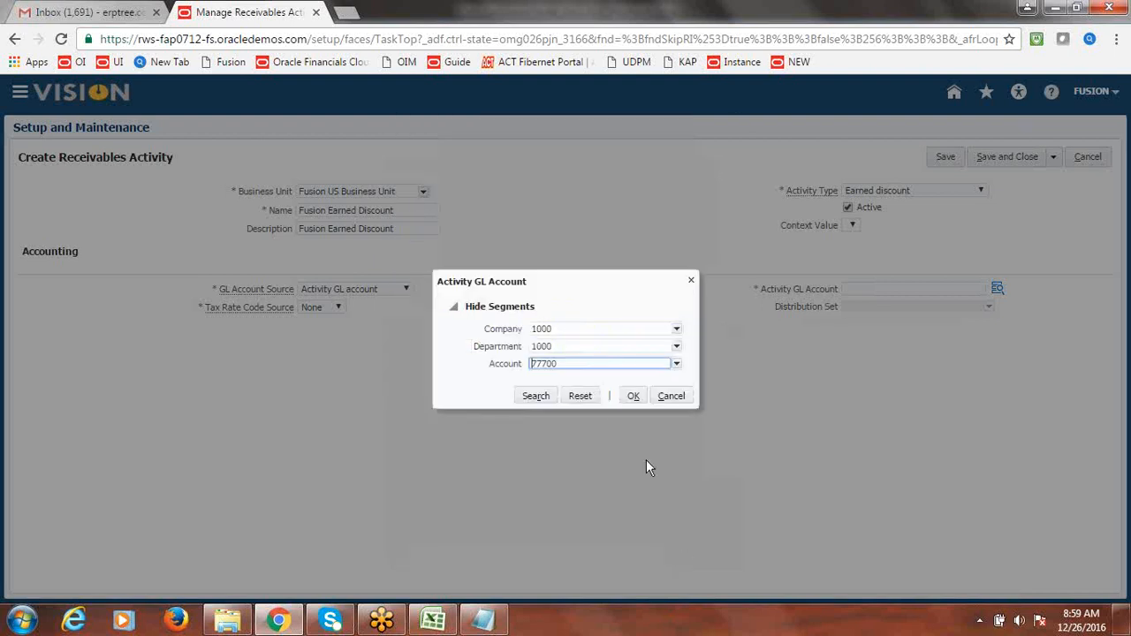
{"action": "left_click", "coordinate": [632, 396]}
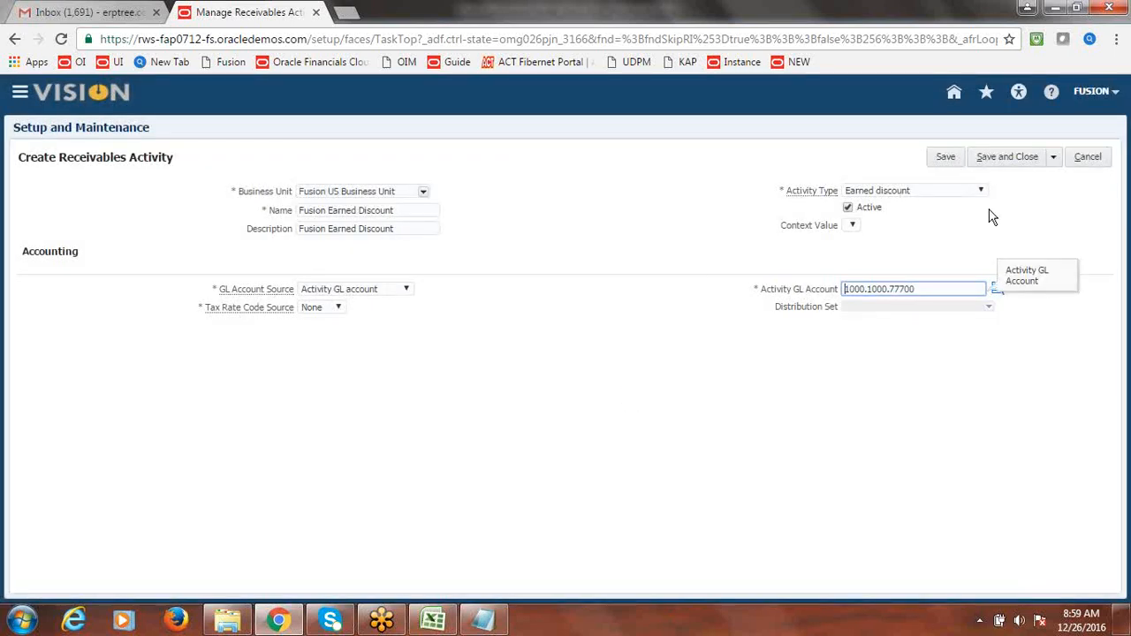
{"action": "left_click", "coordinate": [1053, 156]}
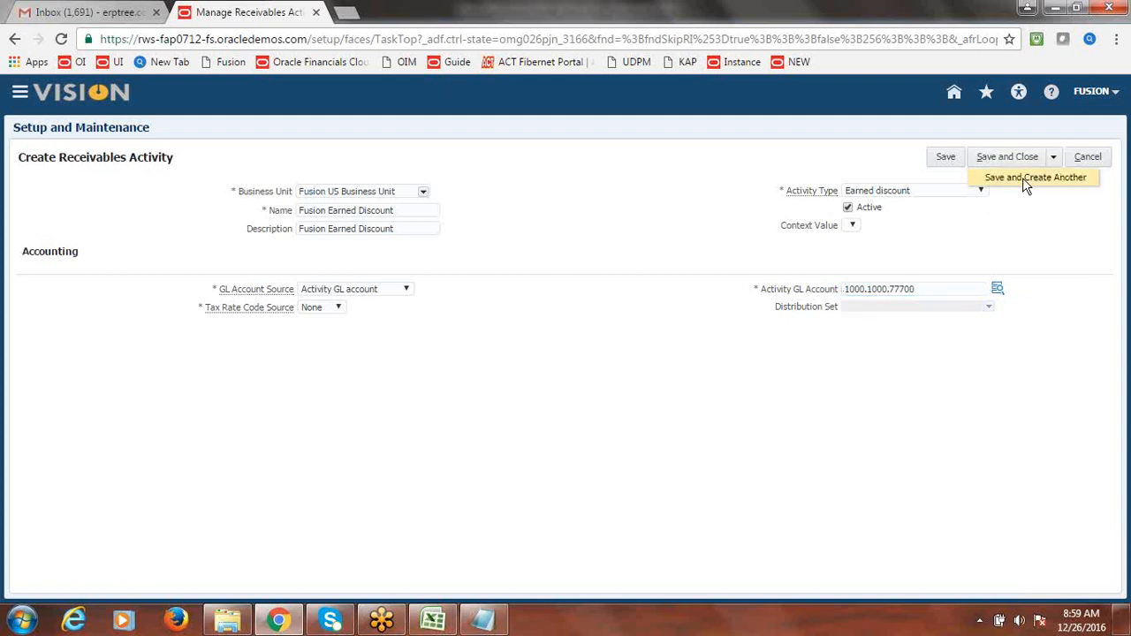
{"action": "left_click", "coordinate": [1022, 176]}
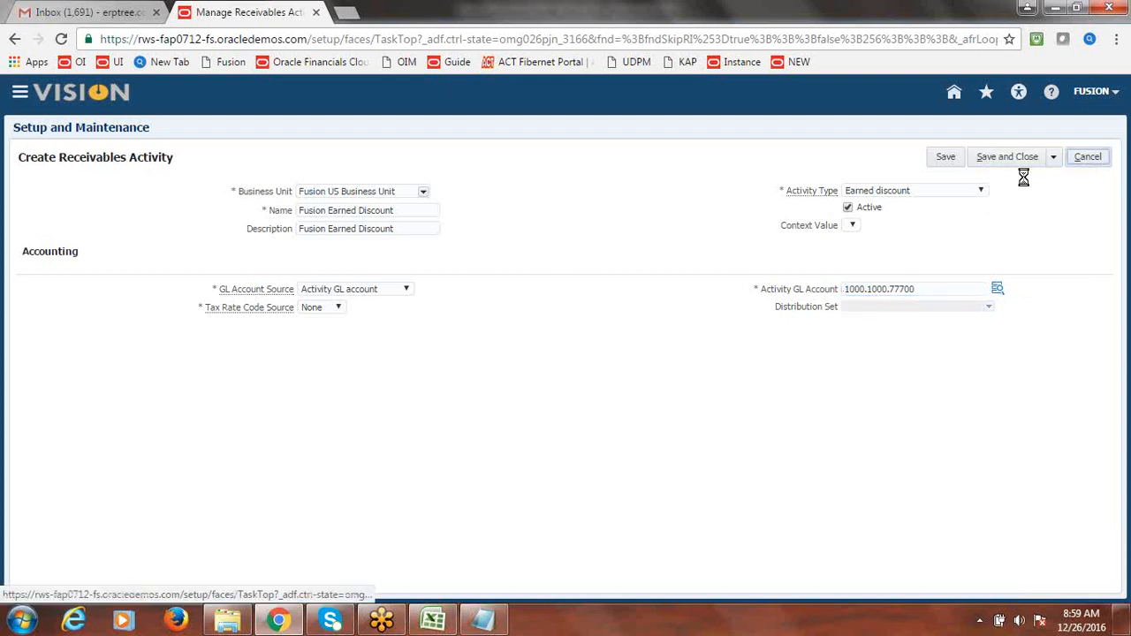
{"action": "left_click", "coordinate": [424, 191]}
- Choose Fusion US Business Unit and enter 'Fusion Unearned Discount' as both name and description
{"action": "left_click", "coordinate": [409, 207]}
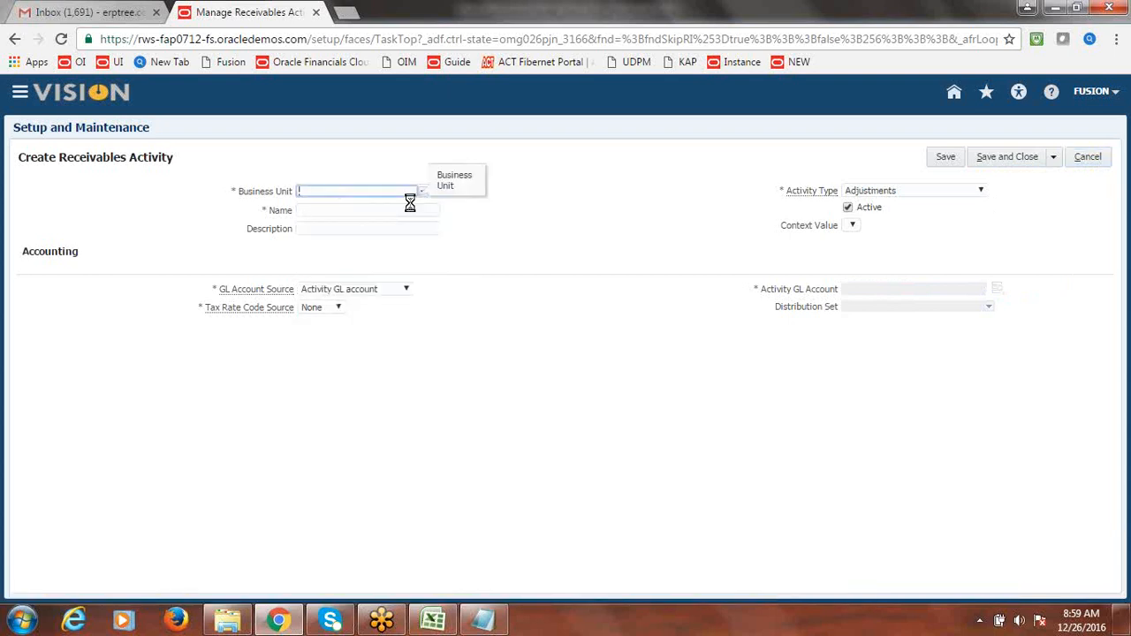
{"action": "left_click", "coordinate": [402, 208]}
{"action": "type", "text": "Fusion U"}
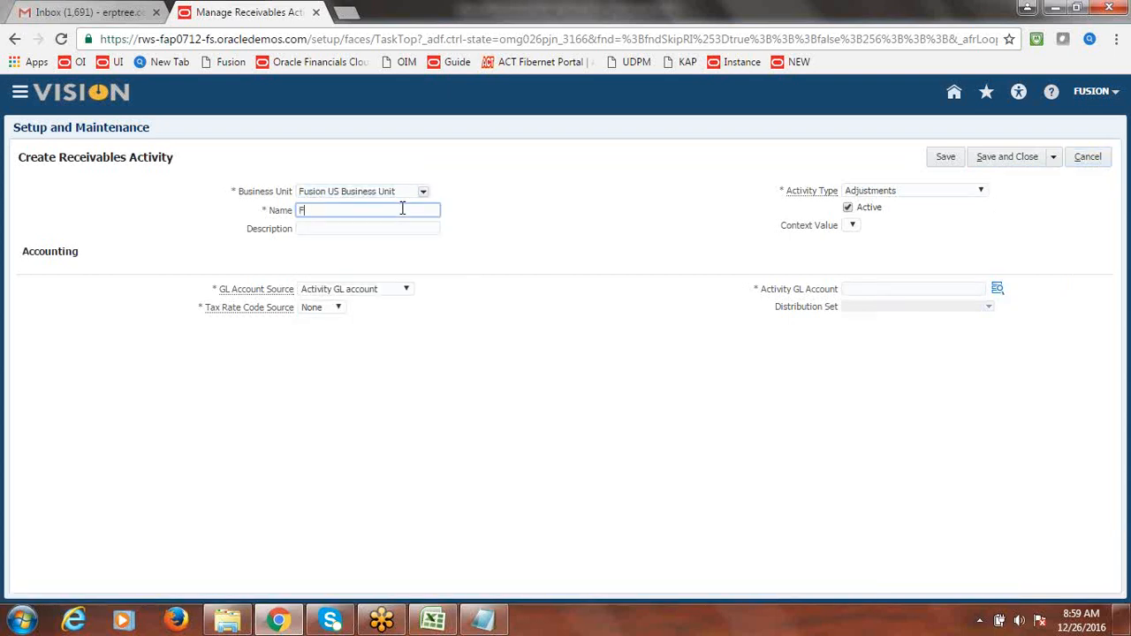
{"action": "type", "text": "nearned"}
{"action": "key", "text": "BackSpace"}
{"action": "key", "text": "BackSpace"}
{"action": "key", "text": "BackSpace"}
{"action": "key", "text": "BackSpace"}
{"action": "type", "text": "rned Discount"}
{"action": "left_click_drag", "start_coordinate": [411, 210], "coordinate": [262, 221]}
{"action": "key", "text": "ctrl+c"}
{"action": "left_click", "coordinate": [313, 230]}
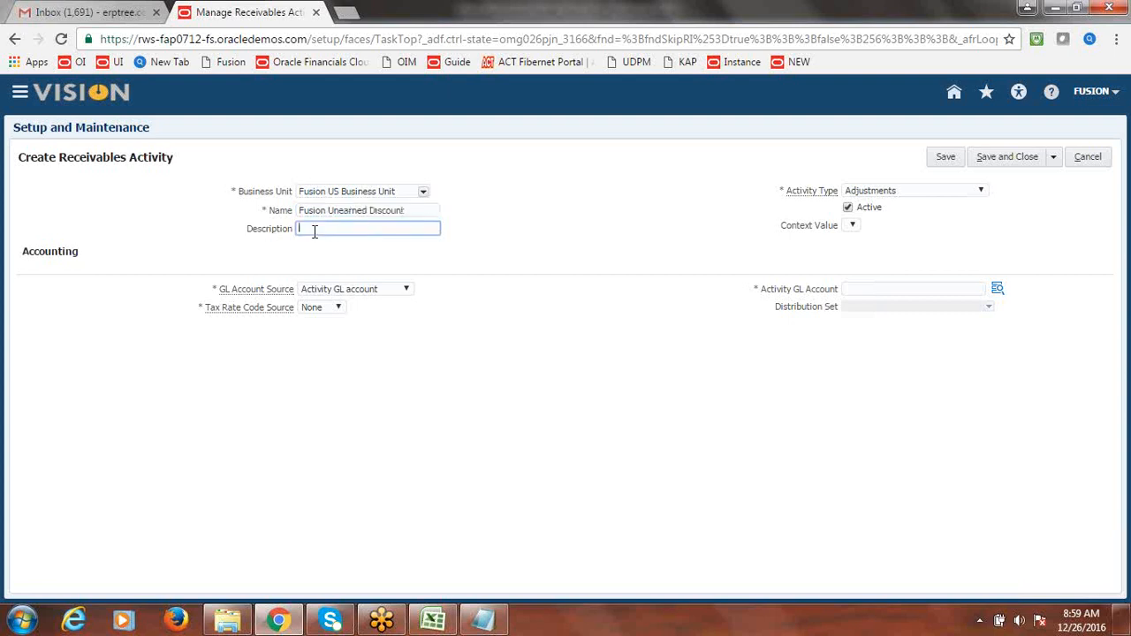
{"action": "key", "text": "ctrl+v"}
- Set the activity type to Unearned discount
{"action": "left_click", "coordinate": [981, 190]}
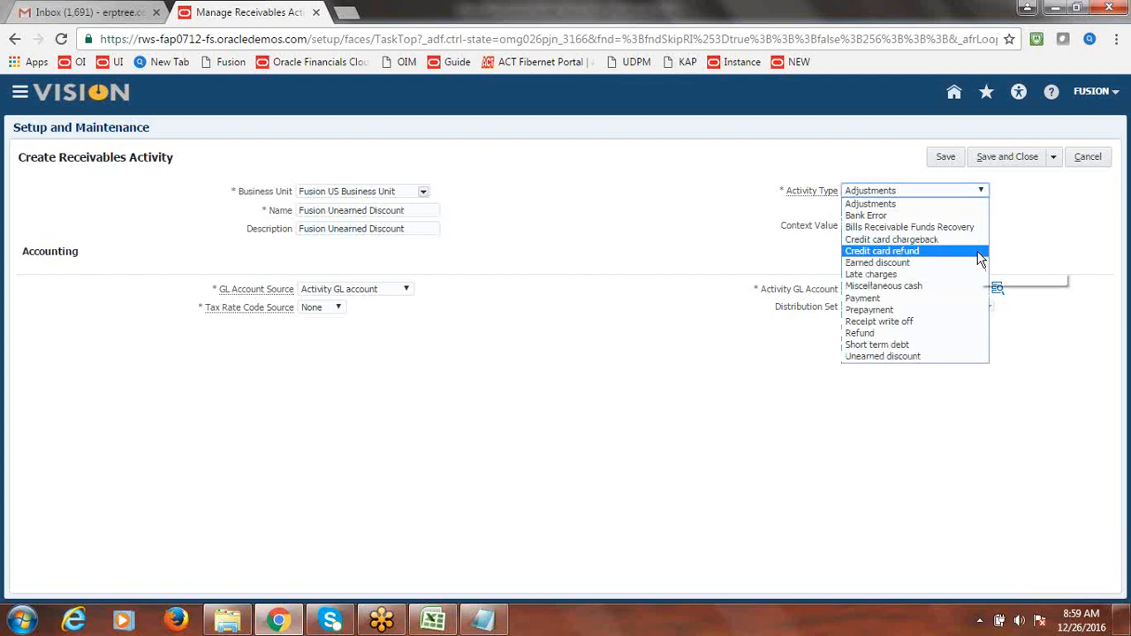
{"action": "left_click", "coordinate": [929, 354]}
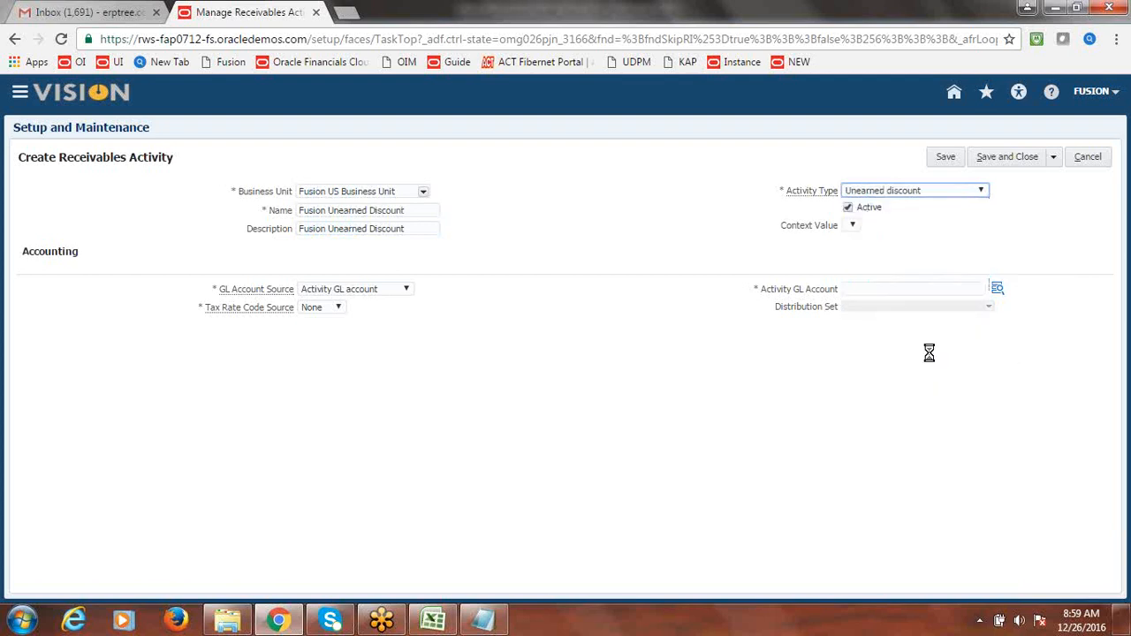
{"action": "left_click", "coordinate": [998, 289]}
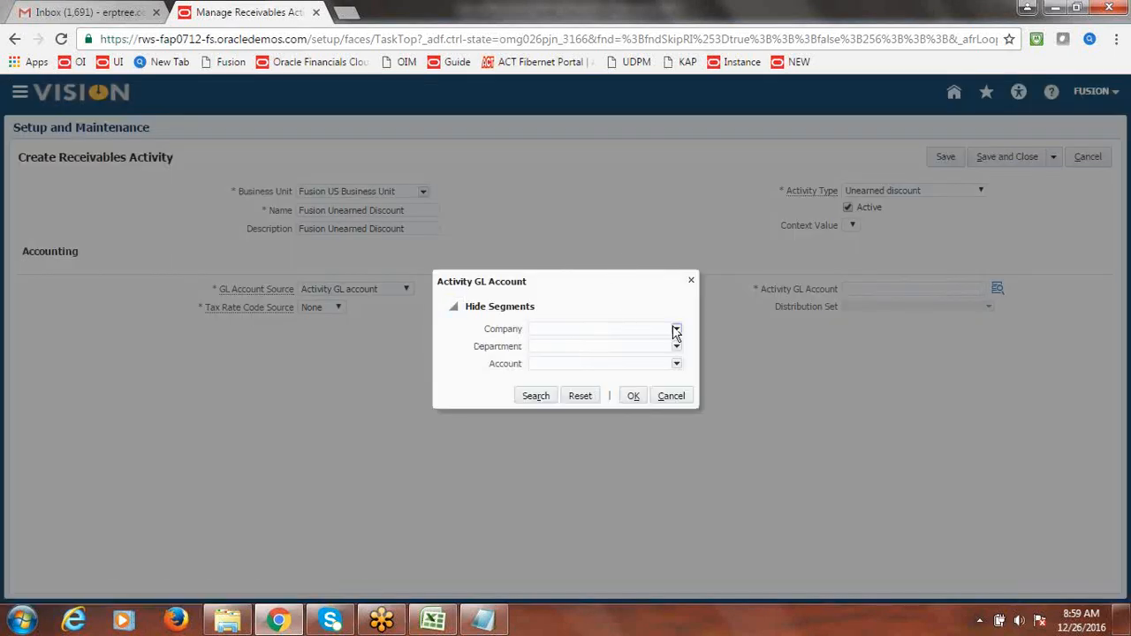
- Set the account's Company segment to 1000 and Department to 1000 Finance
{"action": "left_click", "coordinate": [676, 332]}
{"action": "left_click", "coordinate": [616, 342]}
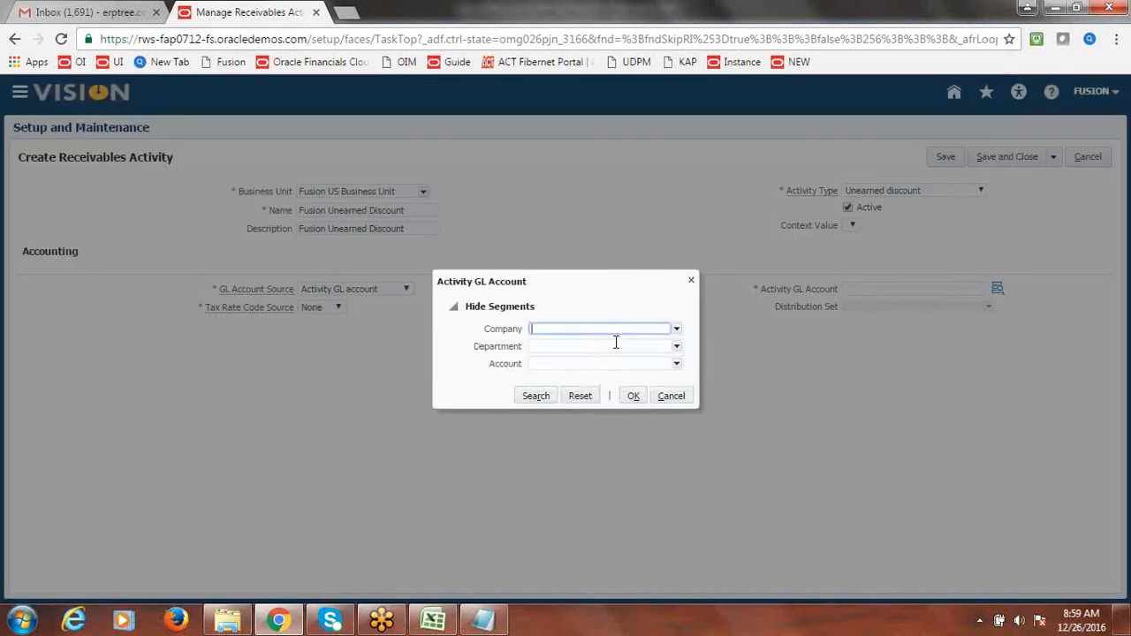
{"action": "type", "text": "1000"}
{"action": "left_click", "coordinate": [676, 348]}
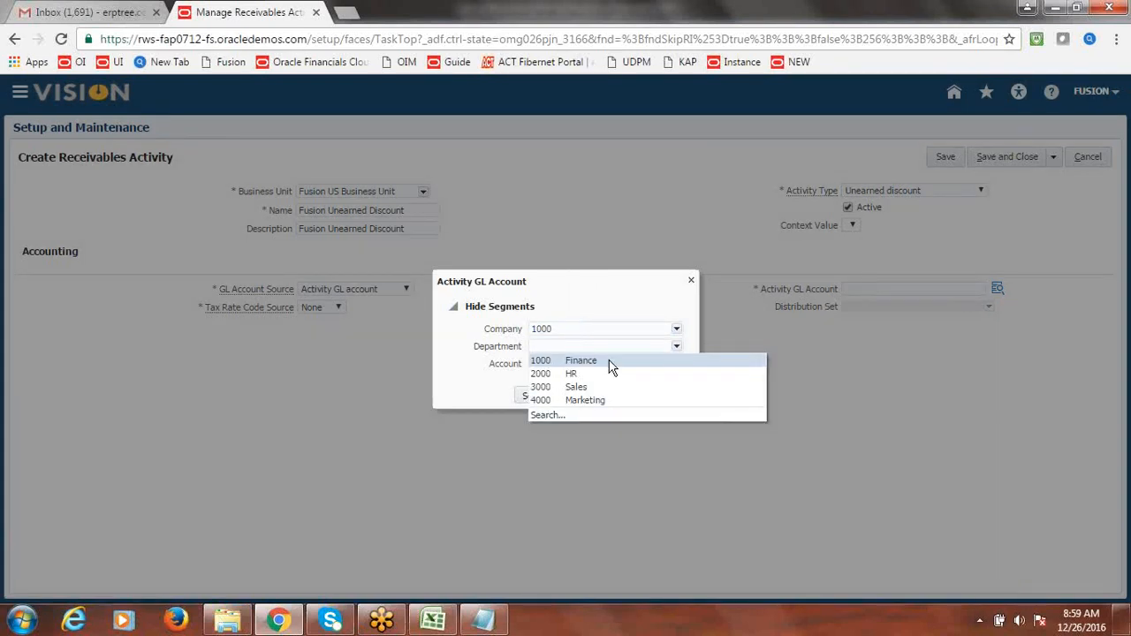
{"action": "left_click", "coordinate": [608, 362]}
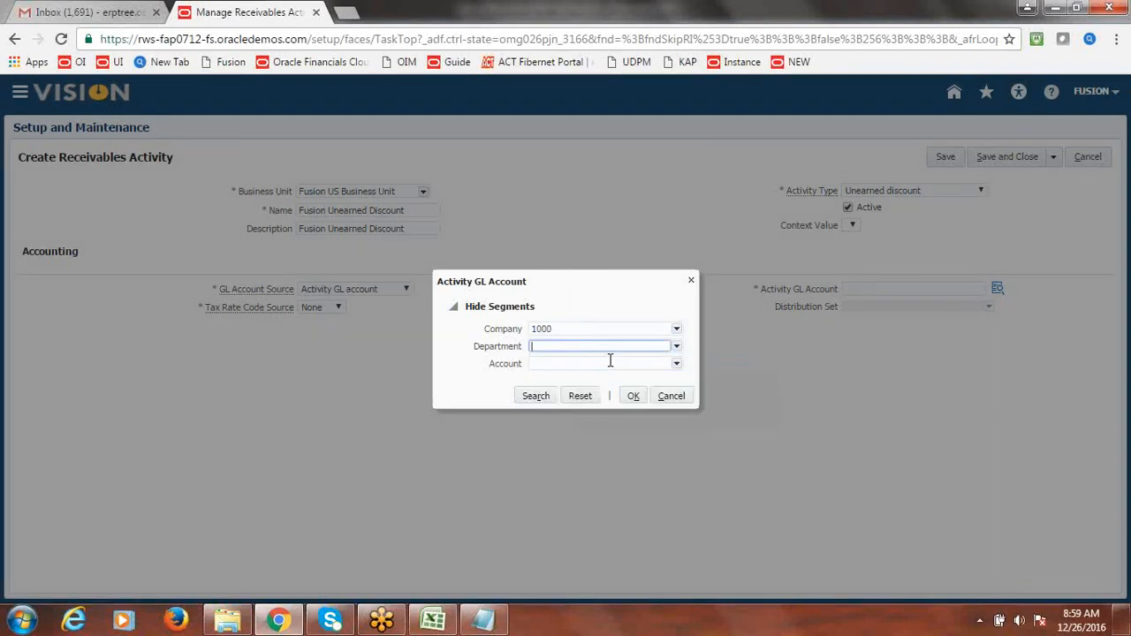
- Search accounts whose description contains 'Unearned', selecting the 24500 Unearned Revenue result
{"action": "left_click", "coordinate": [676, 365]}
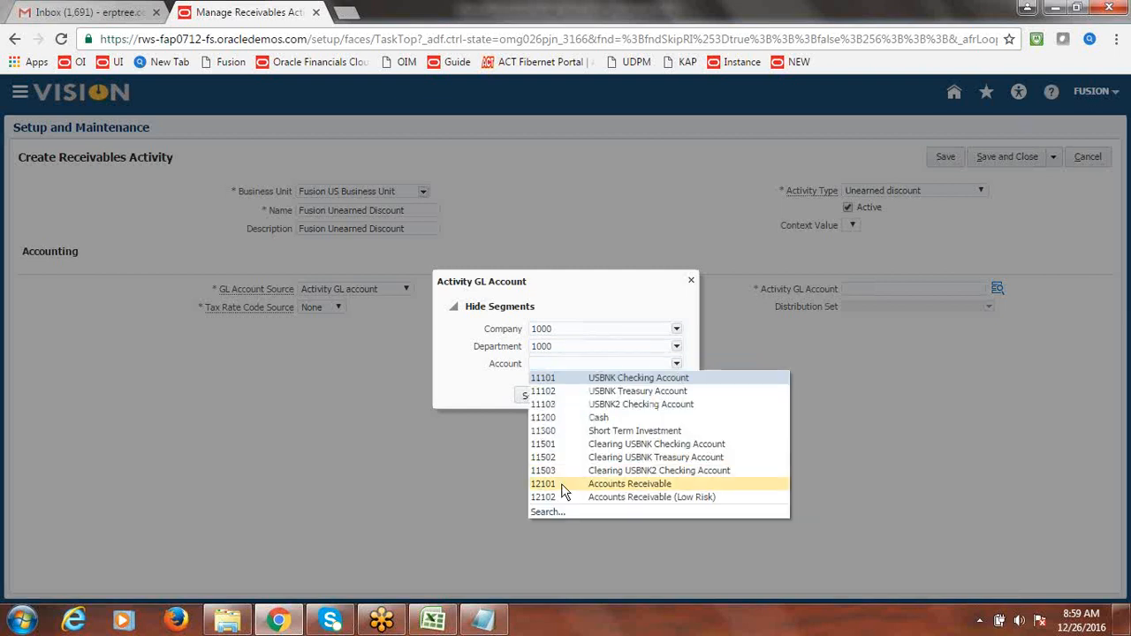
{"action": "left_click", "coordinate": [548, 512]}
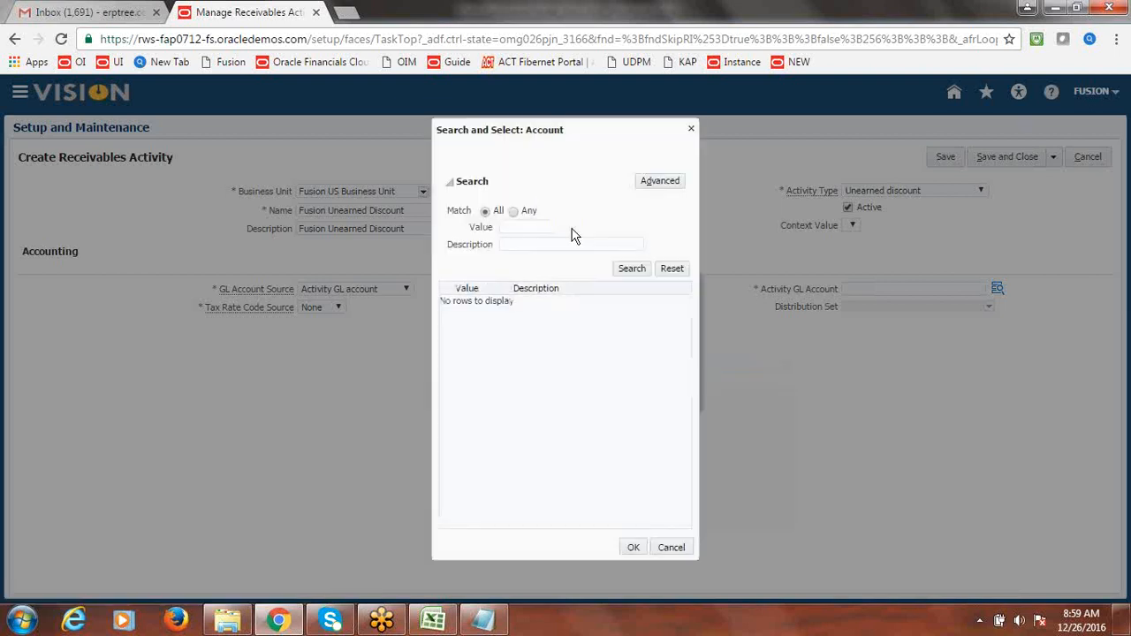
{"action": "left_click", "coordinate": [521, 246]}
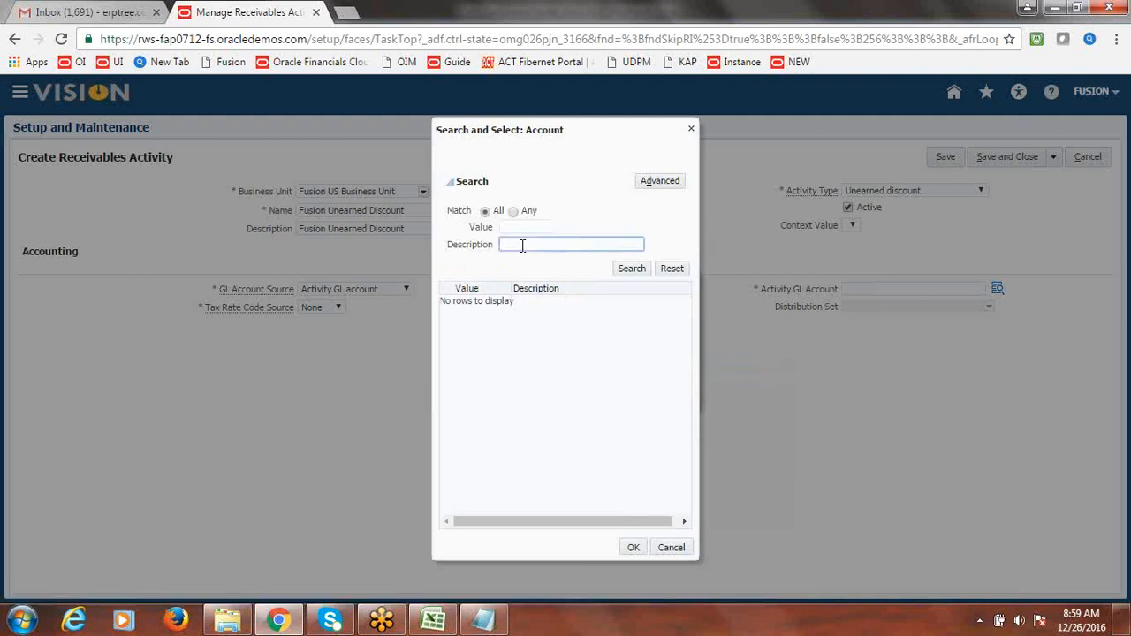
{"action": "left_click", "coordinate": [669, 184]}
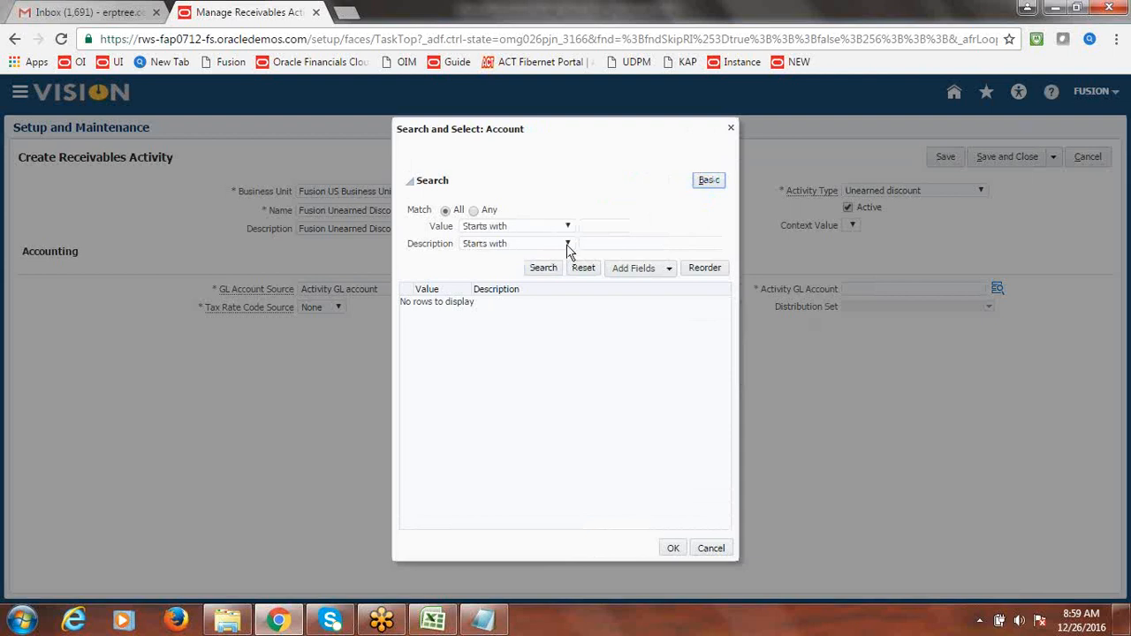
{"action": "left_click", "coordinate": [568, 246]}
{"action": "left_click", "coordinate": [486, 374]}
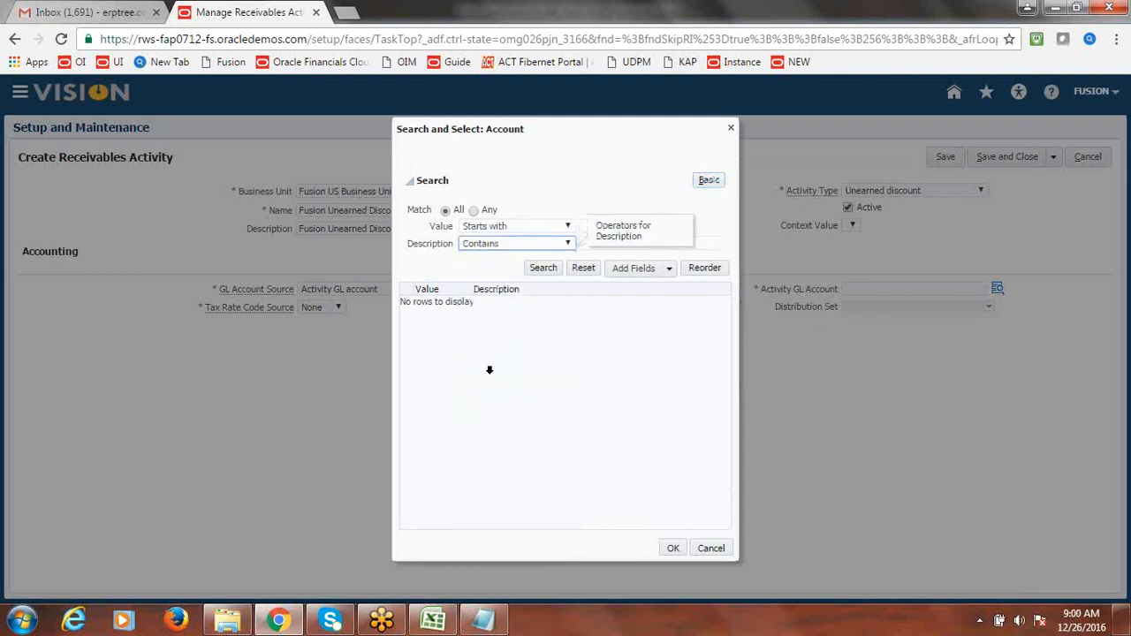
{"action": "left_click", "coordinate": [710, 245]}
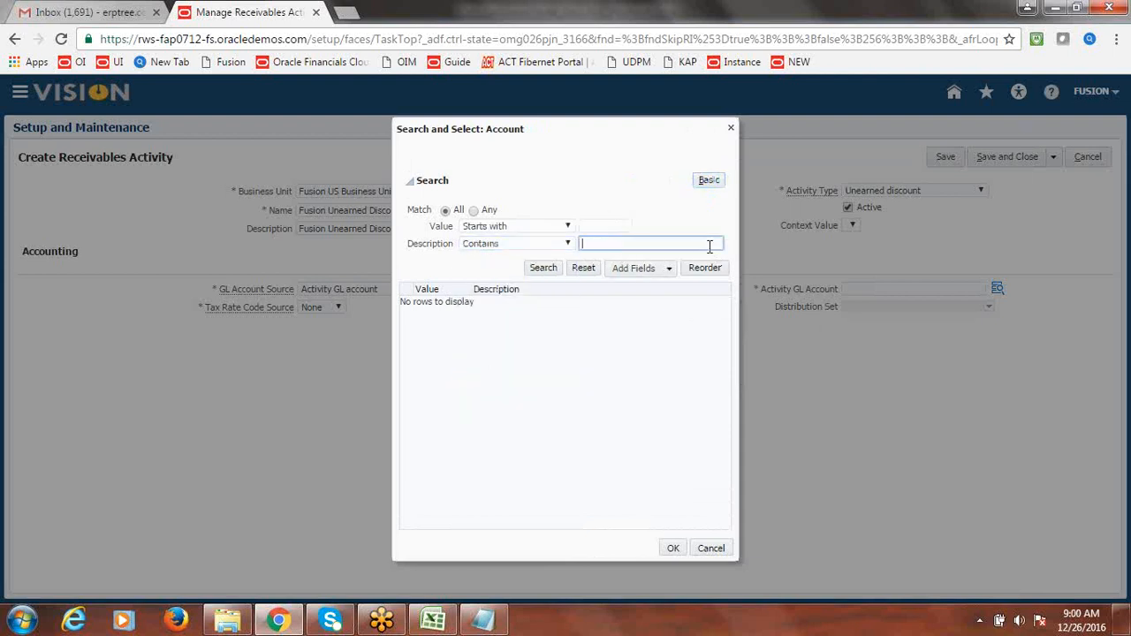
{"action": "type", "text": "Unearned"}
{"action": "left_click", "coordinate": [546, 270]}
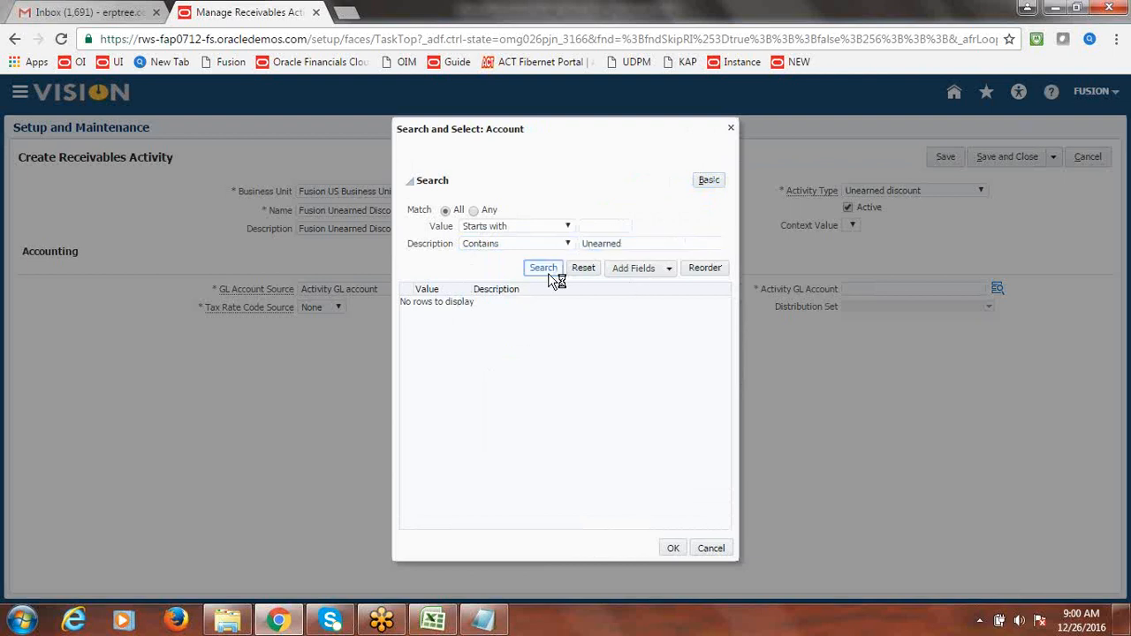
{"action": "left_click", "coordinate": [500, 302]}
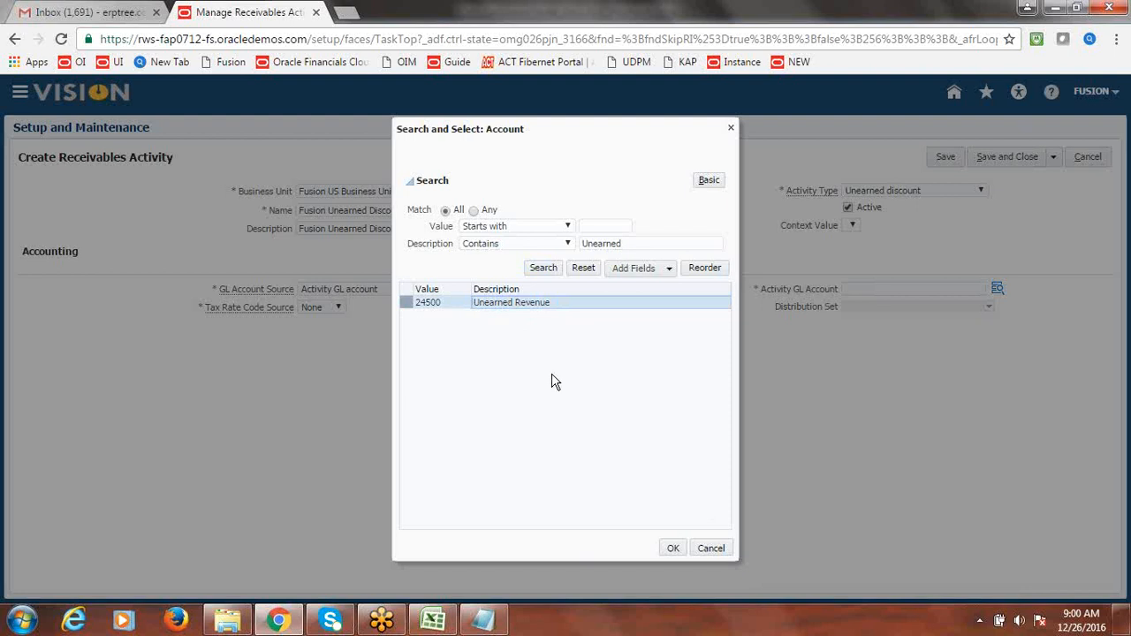
- Search descriptions containing 'Discount' instead and accept account 1000.1000.77800 Discounts unearned
{"action": "left_click", "coordinate": [634, 243]}
{"action": "left_click_drag", "start_coordinate": [634, 242], "coordinate": [569, 245]}
{"action": "type", "text": "C"}
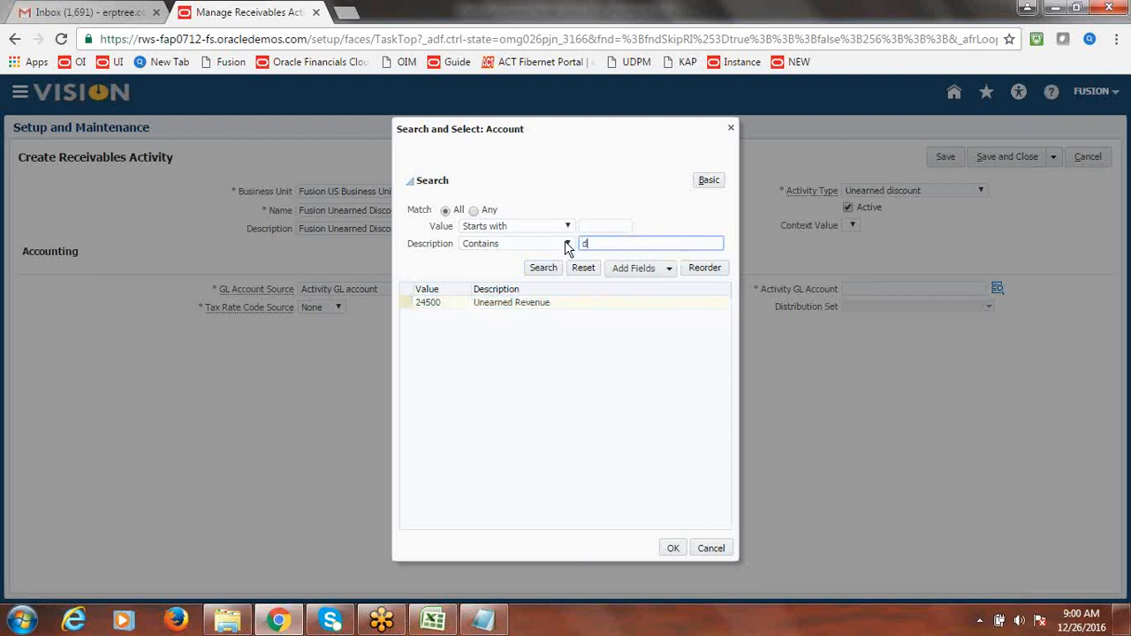
{"action": "type", "text": "iscount"}
{"action": "left_click", "coordinate": [543, 269]}
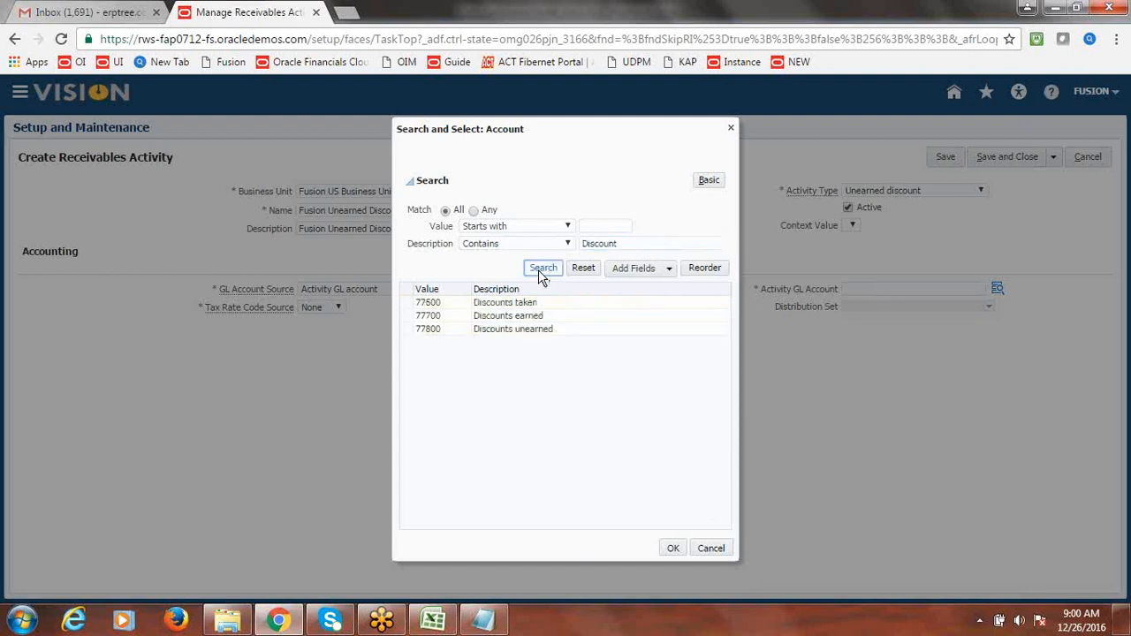
{"action": "left_click", "coordinate": [502, 331]}
{"action": "left_click", "coordinate": [504, 342]}
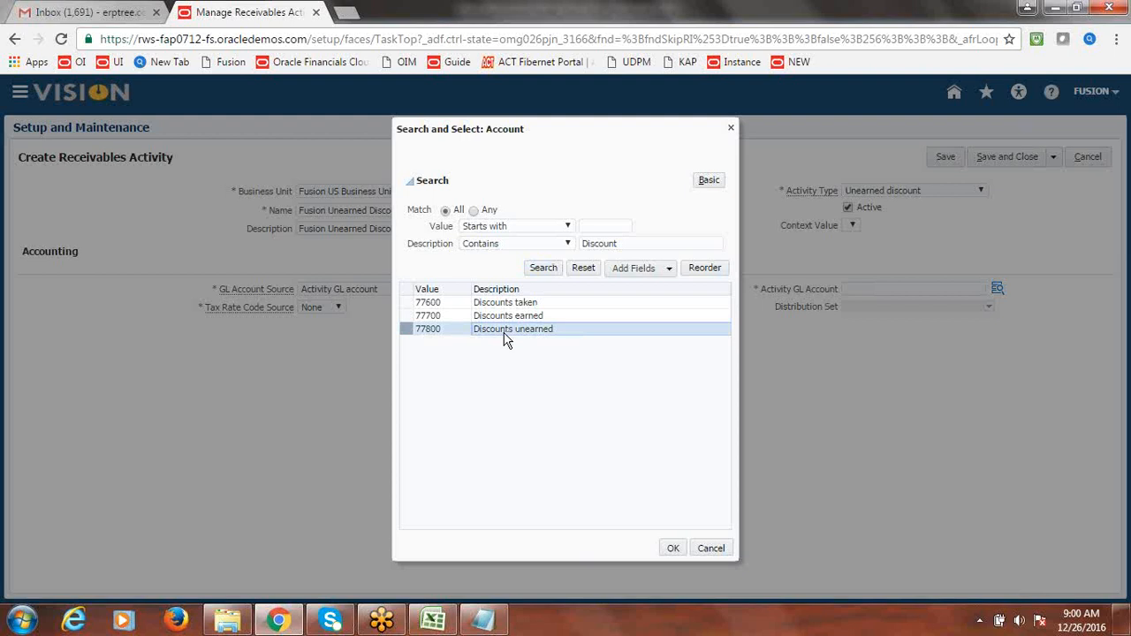
{"action": "left_click", "coordinate": [670, 549]}
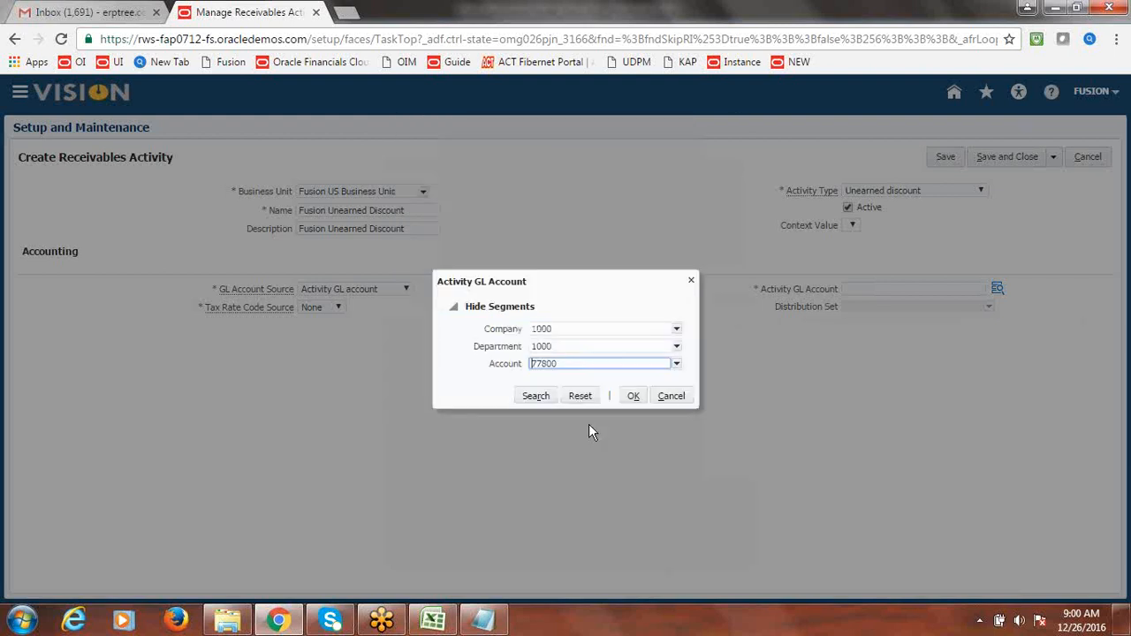
{"action": "left_click", "coordinate": [633, 397]}
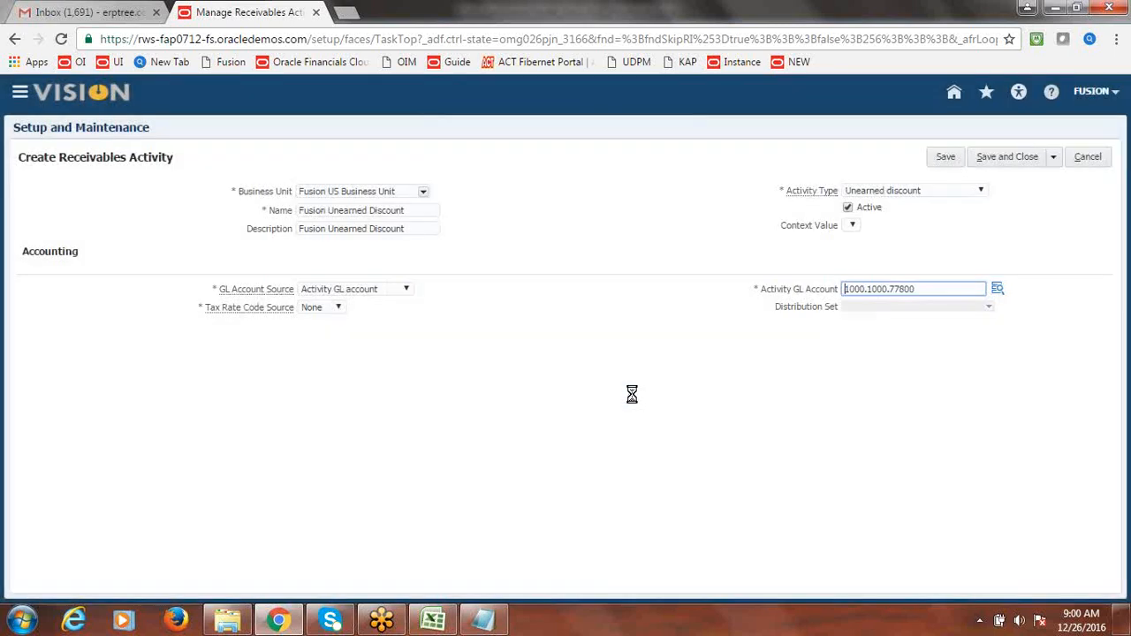
- Save and close the Fusion Unearned Discount activity, returning to the checklist workbook
{"action": "left_click", "coordinate": [1025, 155]}
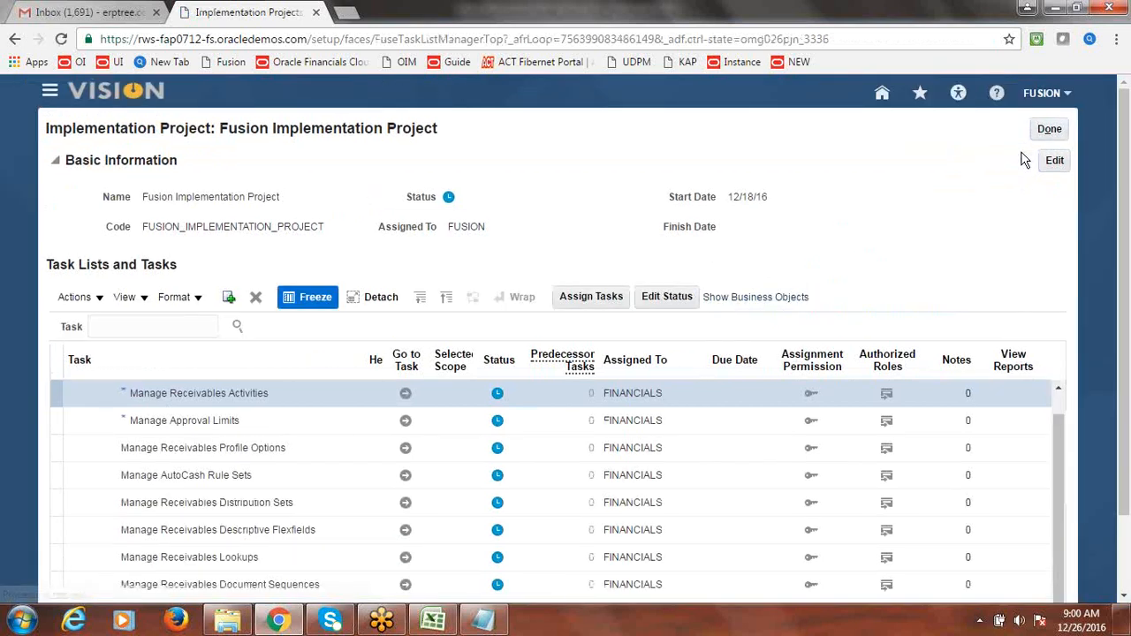
{"action": "key", "text": "alt+Tab"}
{"action": "key", "text": "Tab"}
- Enter Done for Create Receivable Activities in B16, close the Research pane, and save the workbook
{"action": "type", "text": "Done"}
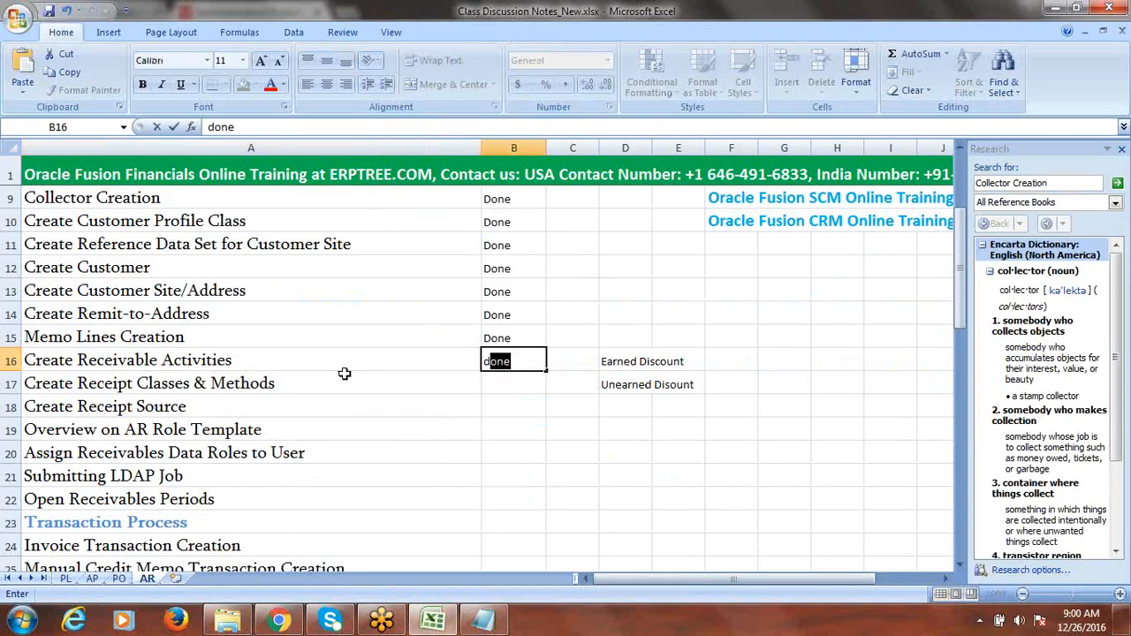
{"action": "left_click", "coordinate": [270, 397]}
{"action": "left_click", "coordinate": [267, 387]}
{"action": "key", "text": "Tab"}
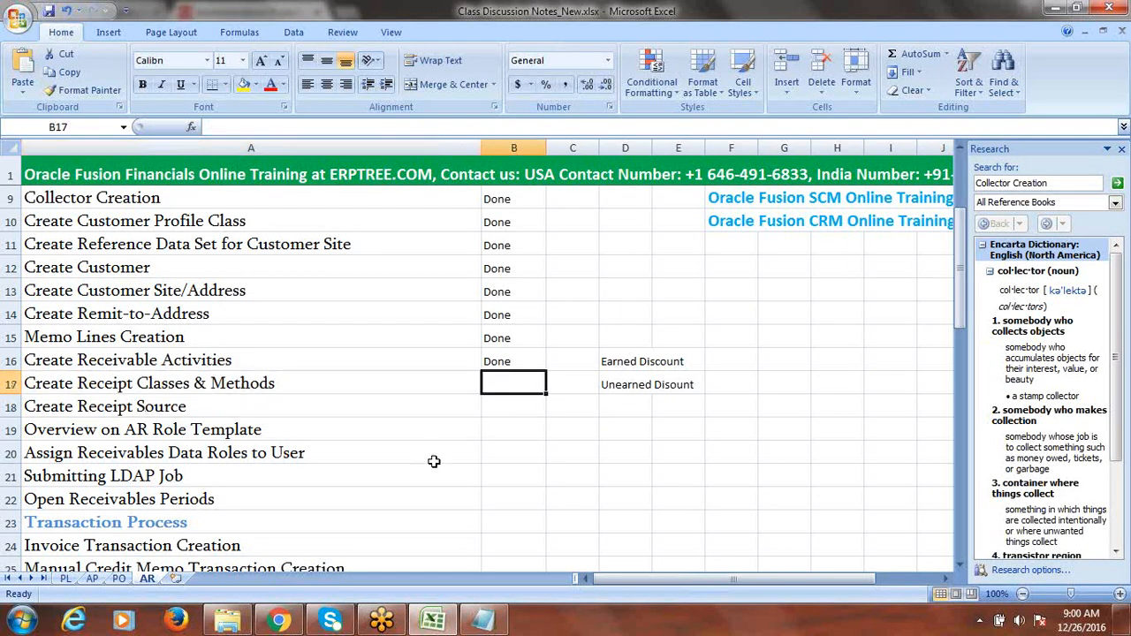
{"action": "left_click", "coordinate": [269, 383]}
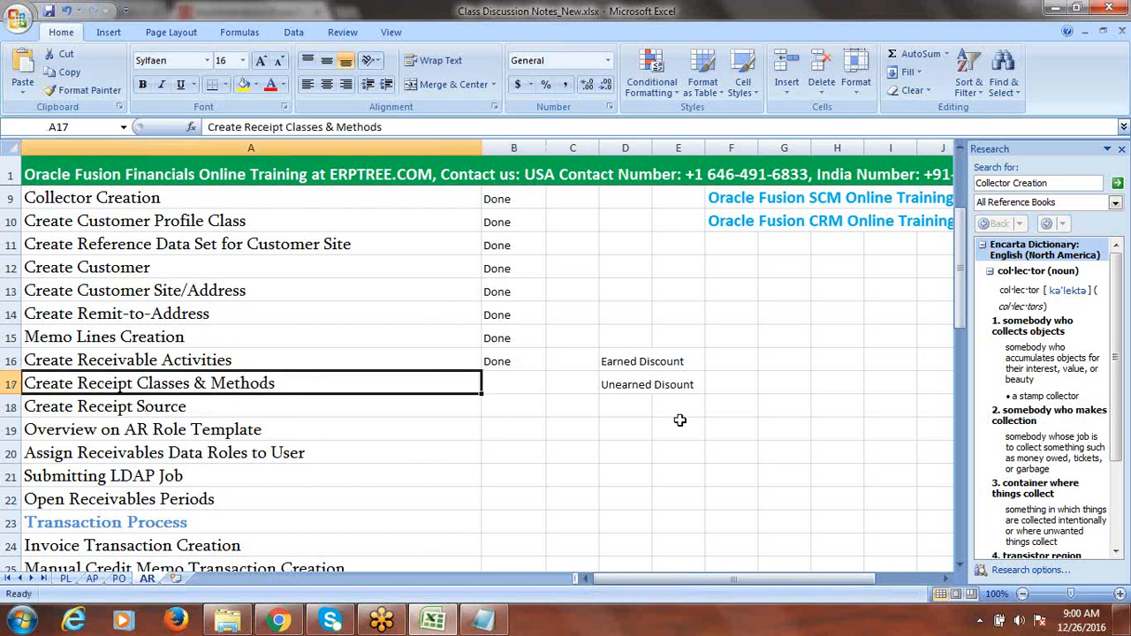
{"action": "key", "text": "ctrl+s"}
{"action": "left_click", "coordinate": [1121, 148]}
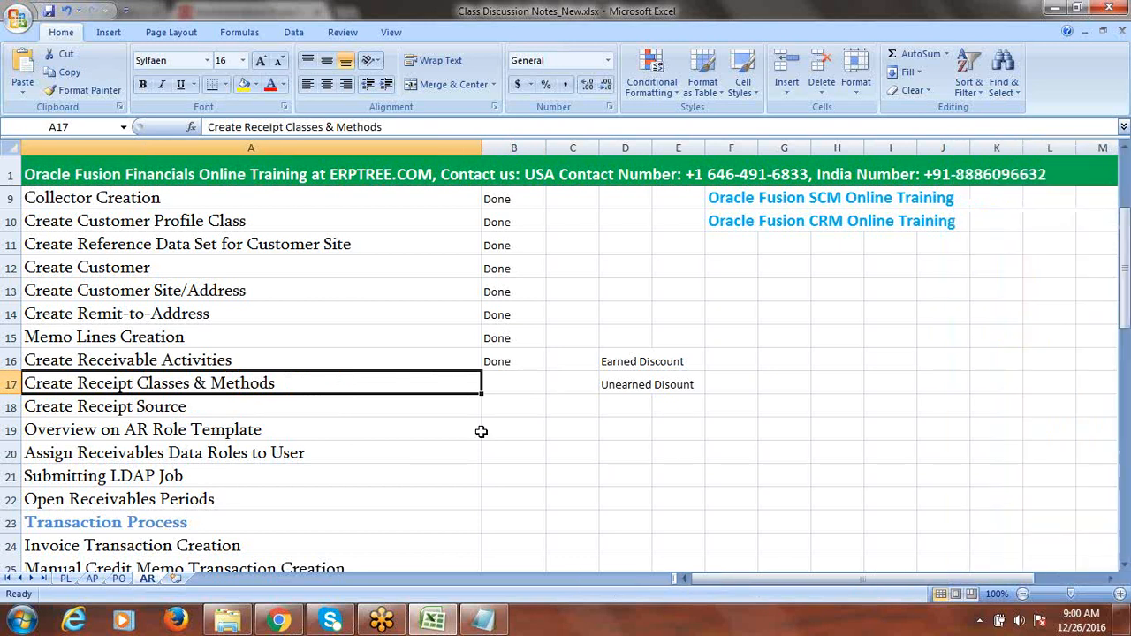
{"action": "key", "text": "ctrl+s"}
- Select the next task names A17:A21 and review the upcoming checklist rows
{"action": "left_click", "coordinate": [512, 380]}
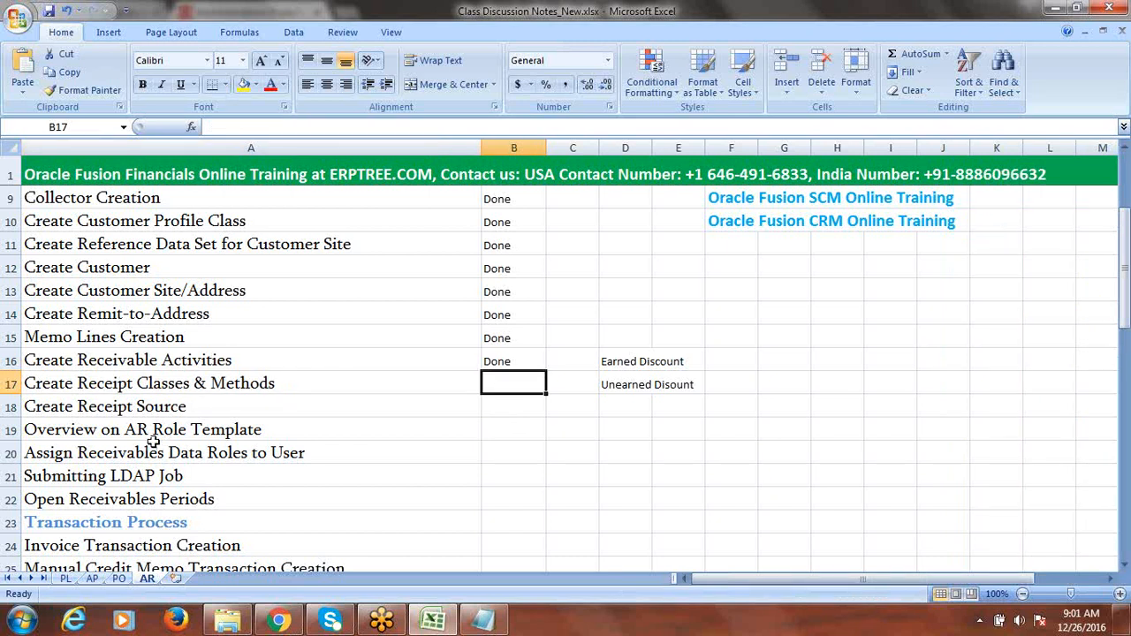
{"action": "left_click_drag", "start_coordinate": [252, 383], "coordinate": [245, 487]}
{"action": "left_click_drag", "start_coordinate": [1125, 257], "coordinate": [1125, 386]}
{"action": "left_click_drag", "start_coordinate": [1126, 477], "coordinate": [1126, 283]}
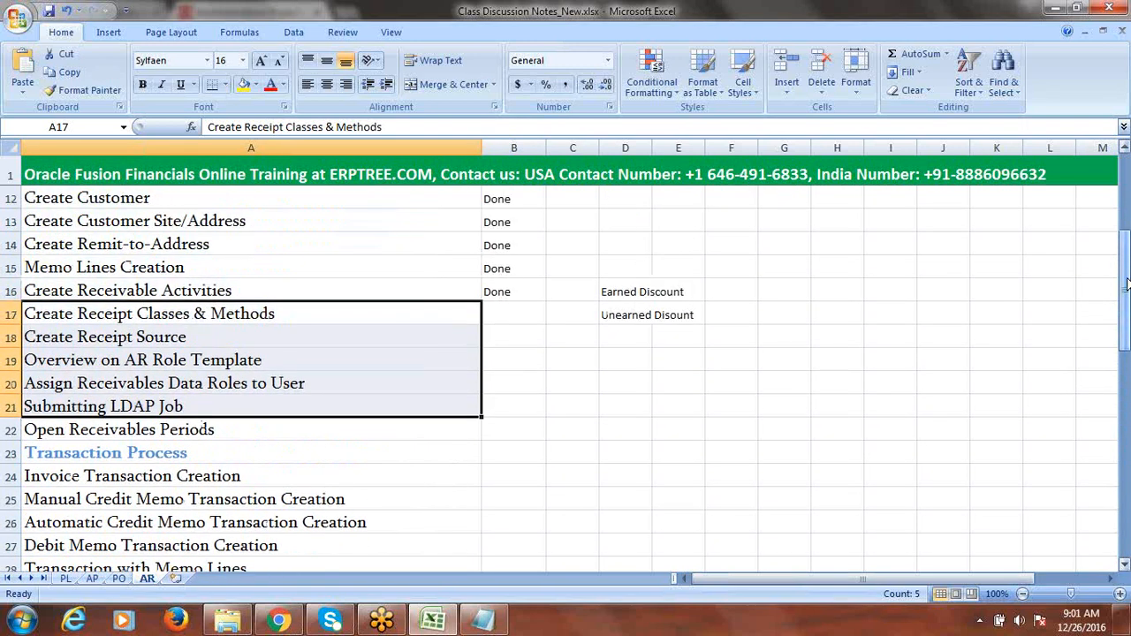
{"action": "left_click", "coordinate": [522, 360]}
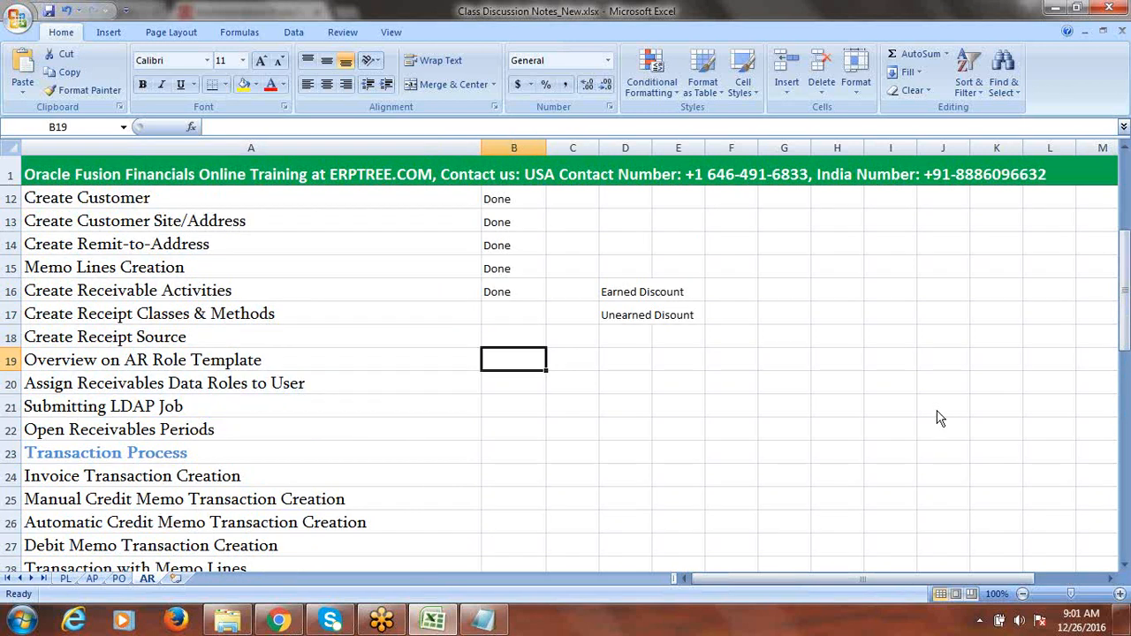
{"action": "left_click", "coordinate": [778, 18]}
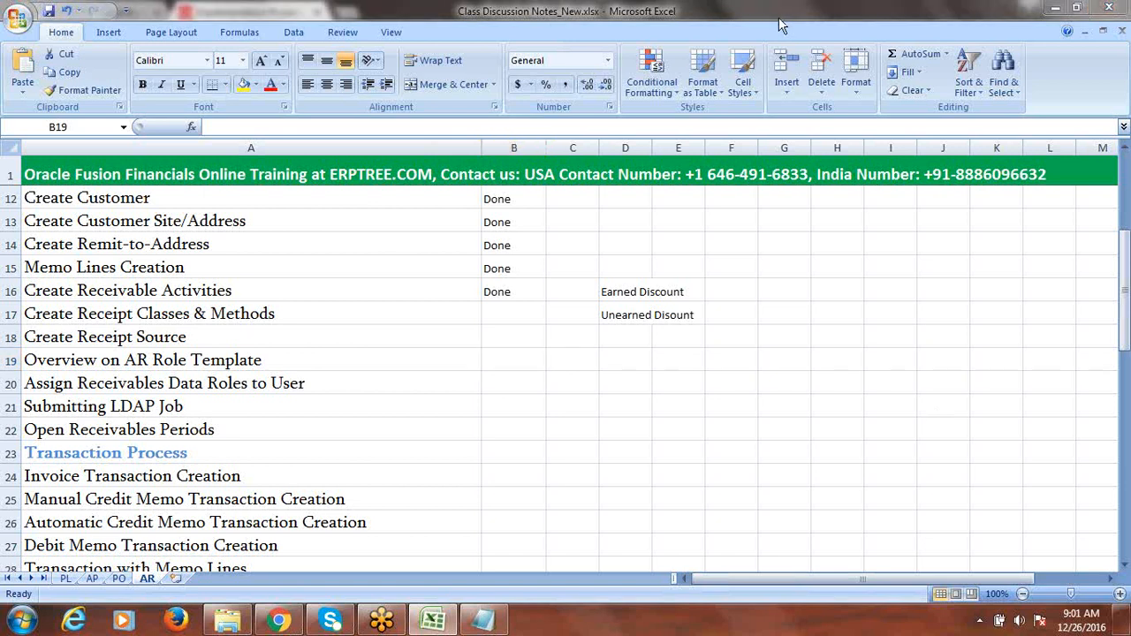
{"action": "left_click", "coordinate": [779, 17]}
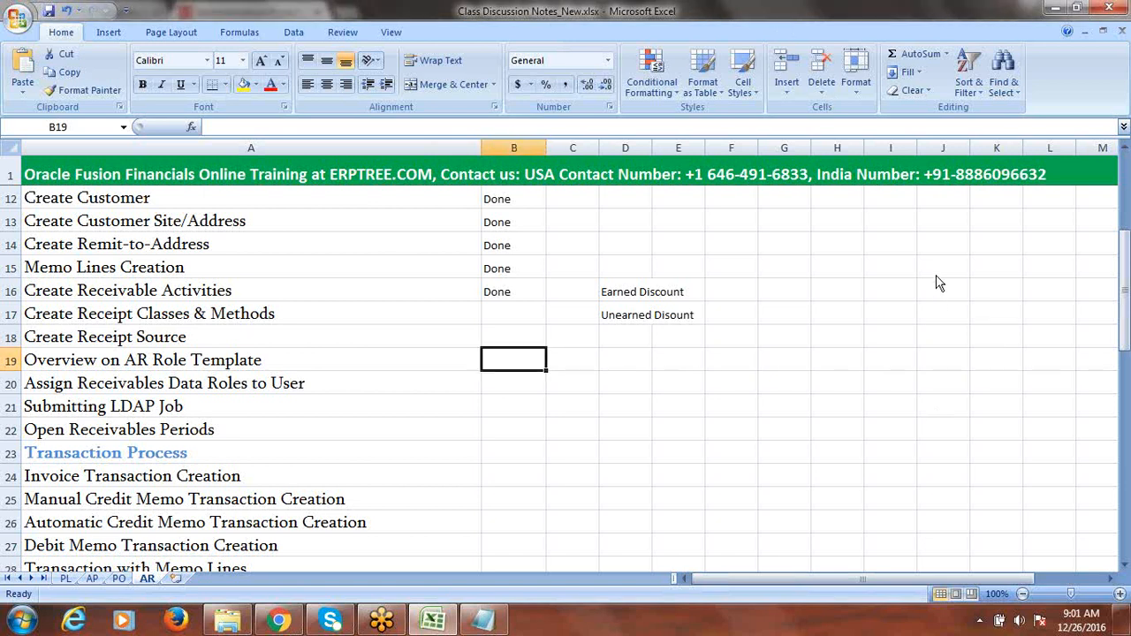